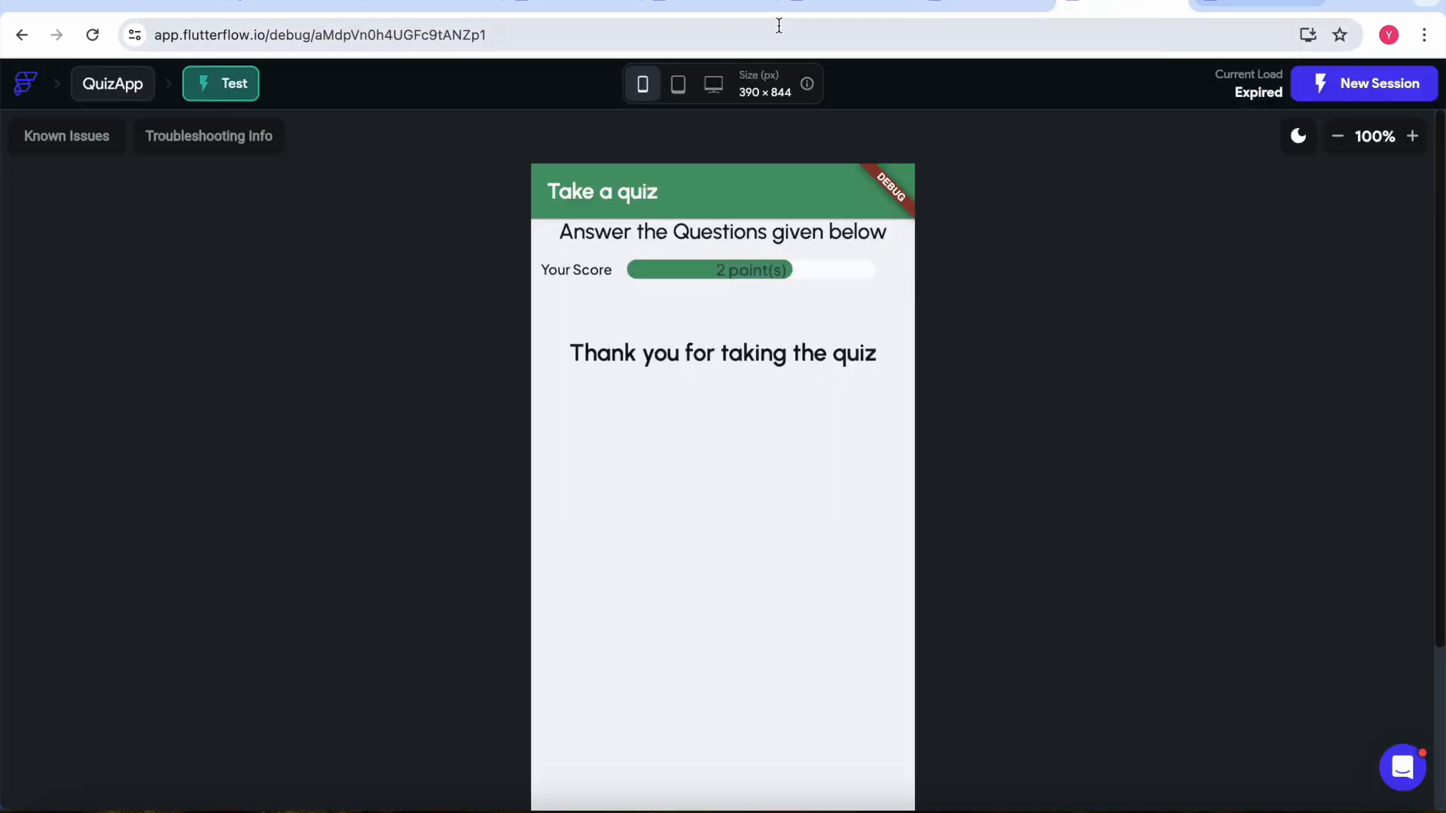
Copy the quiz-app-7yicwt.flutterflow.app address from the quiz window and open a new browser tab
click(863, 3)
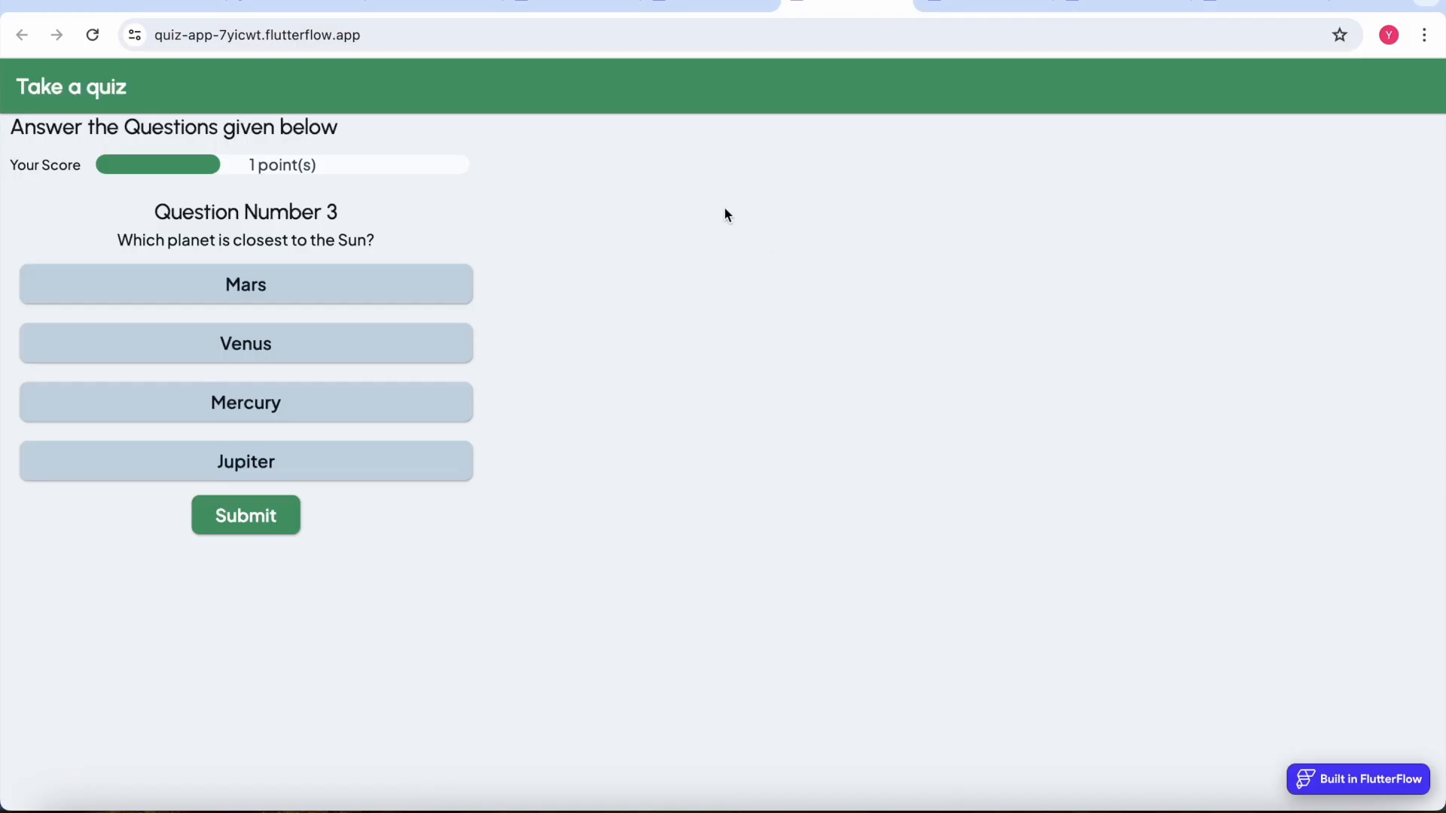
key(super+grave)
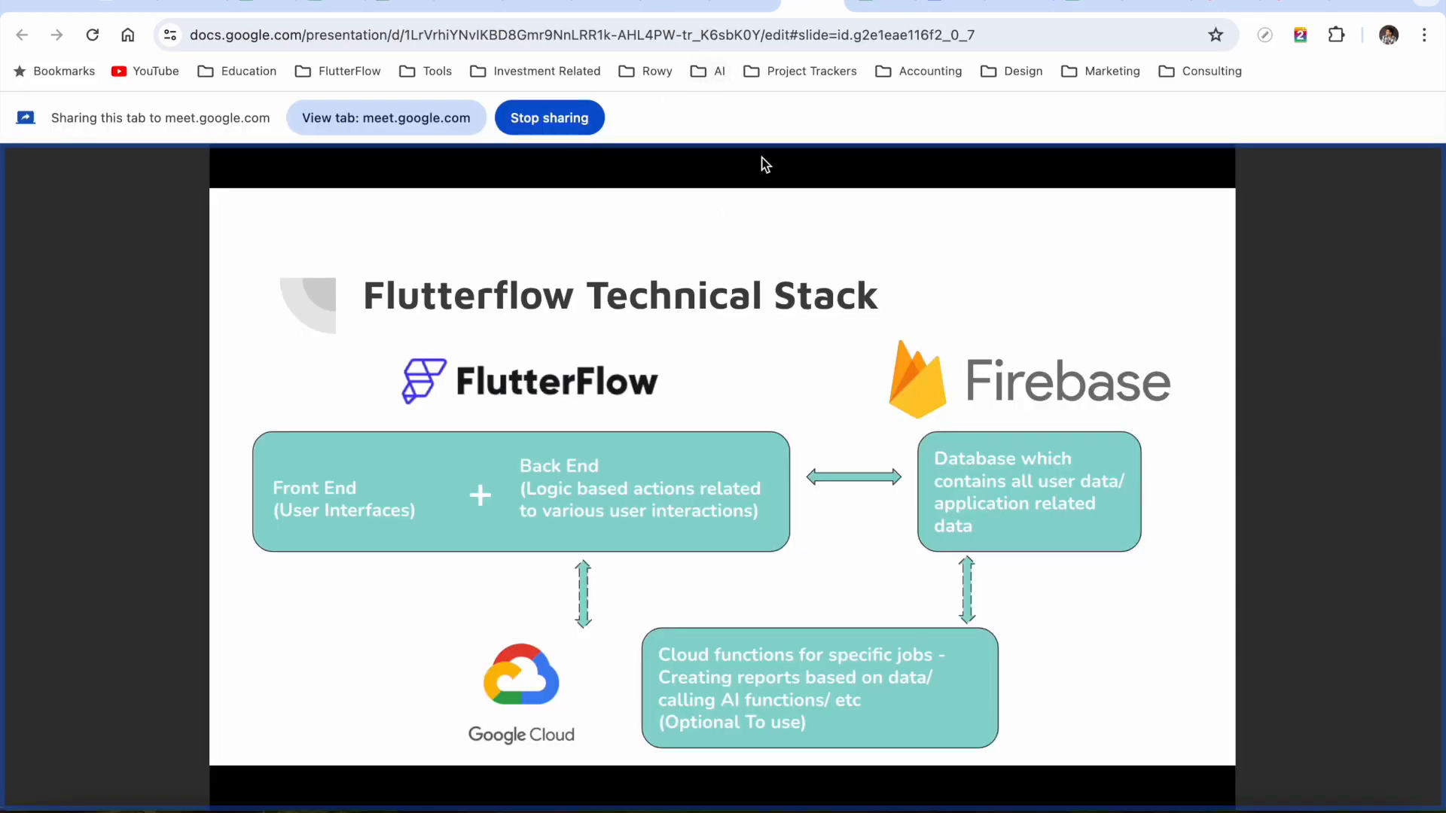
key(super+grave)
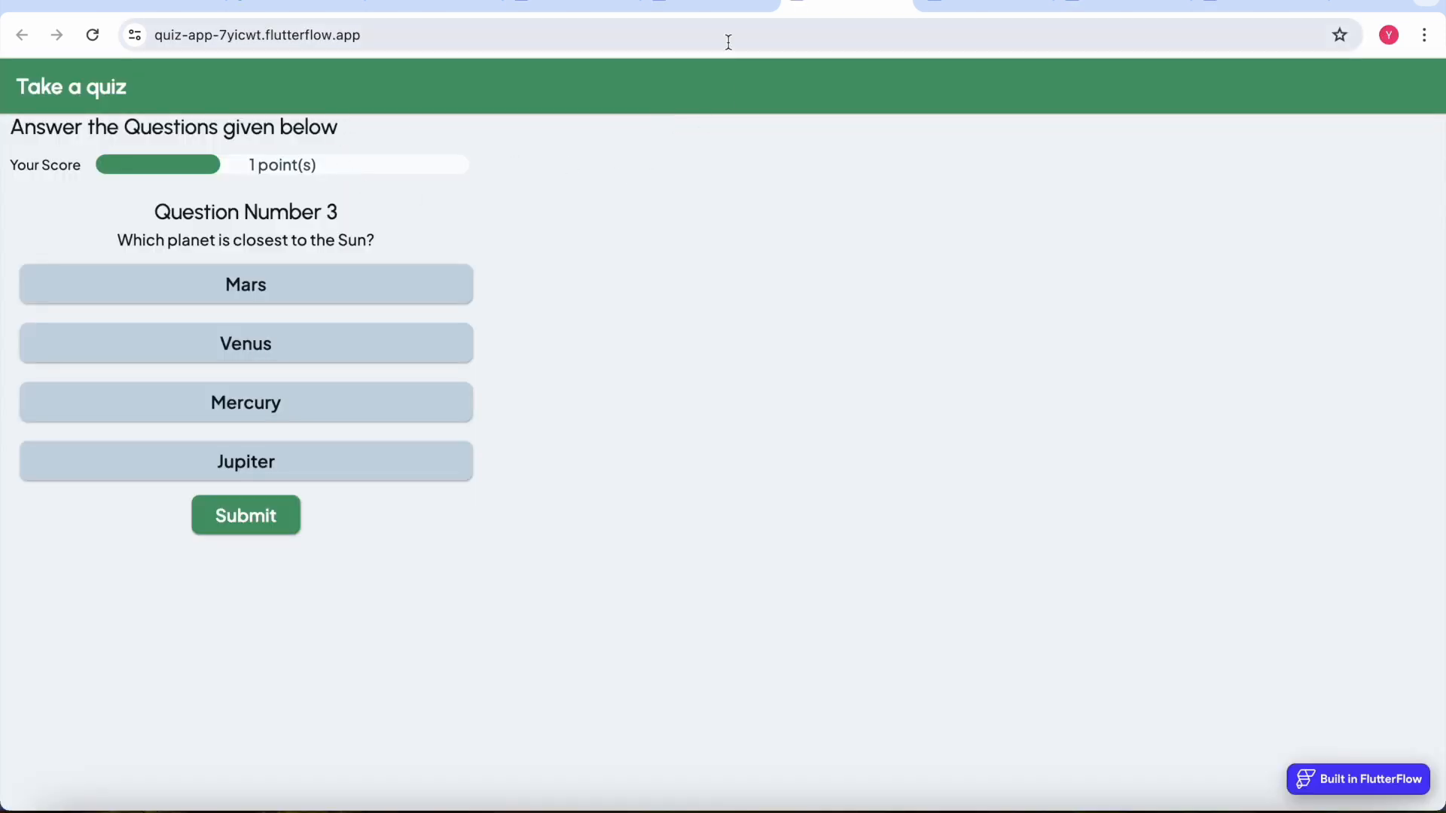
key(super+grave)
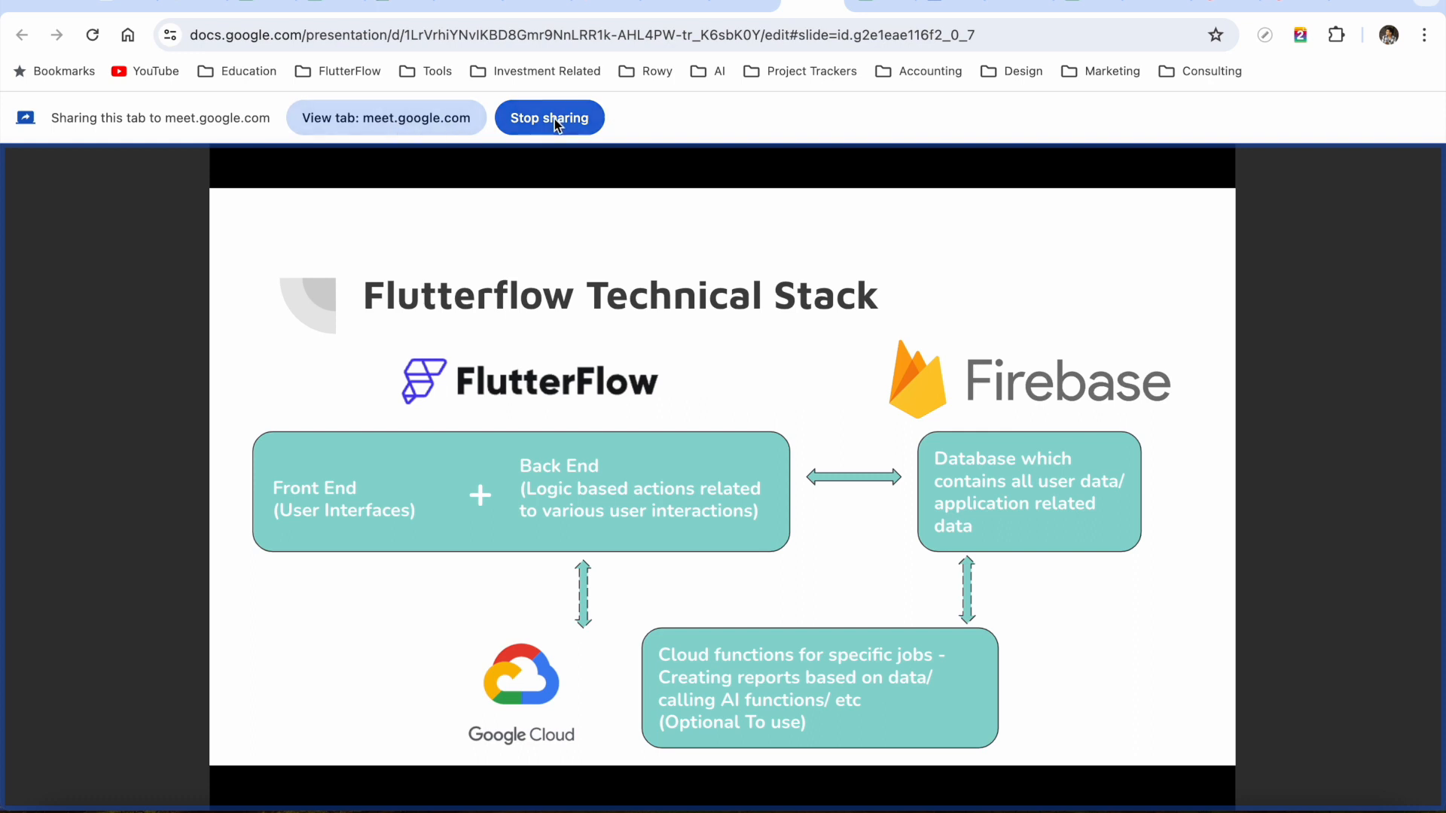
key(super+grave)
click(511, 33)
key(super+grave)
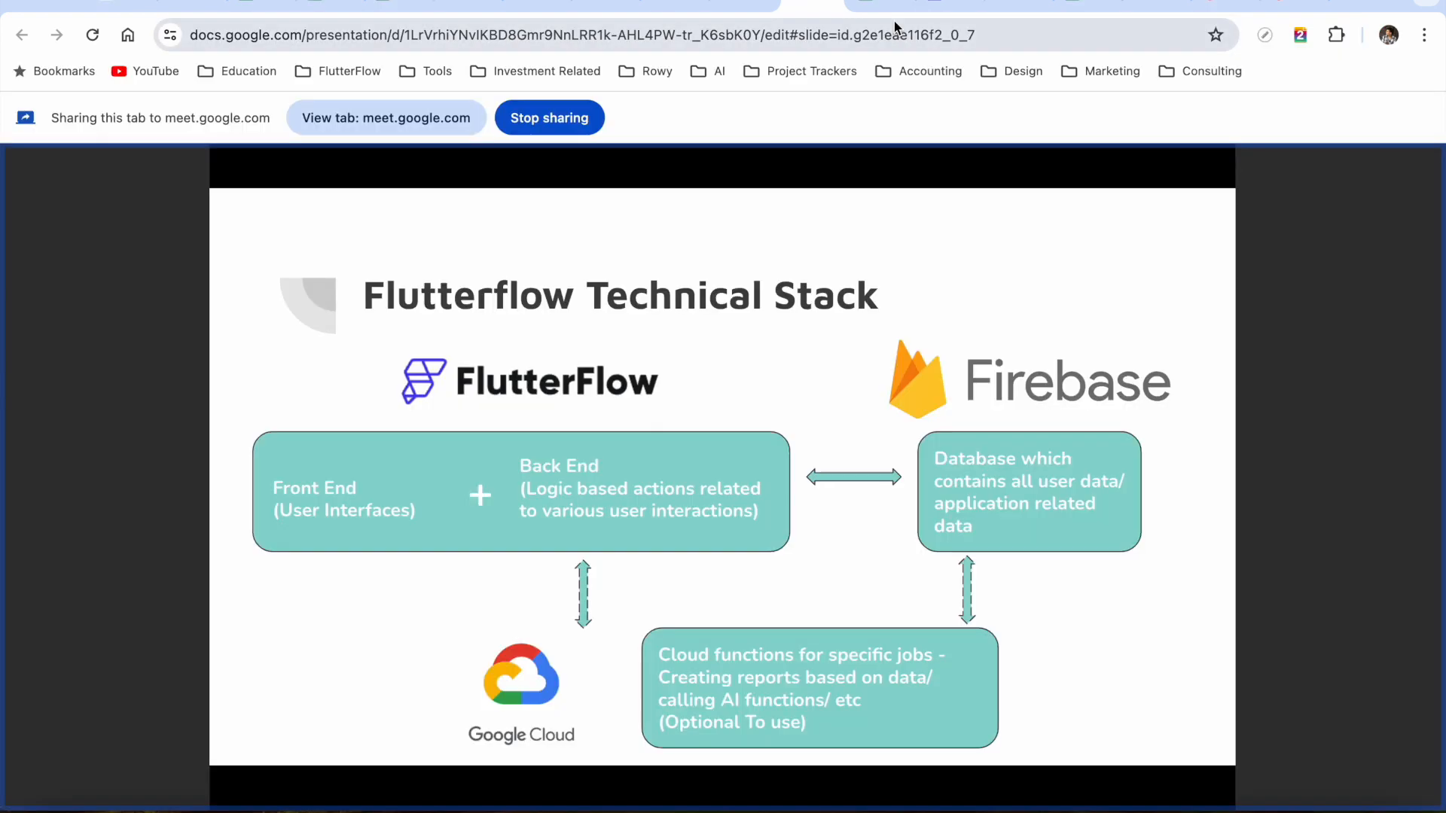
click(1348, 4)
Load the quiz-app-7yicwt.flutterflow.app URL and share that tab with the meeting instead
text(https://quiz-app-7yicwt.flutterflow.app/)
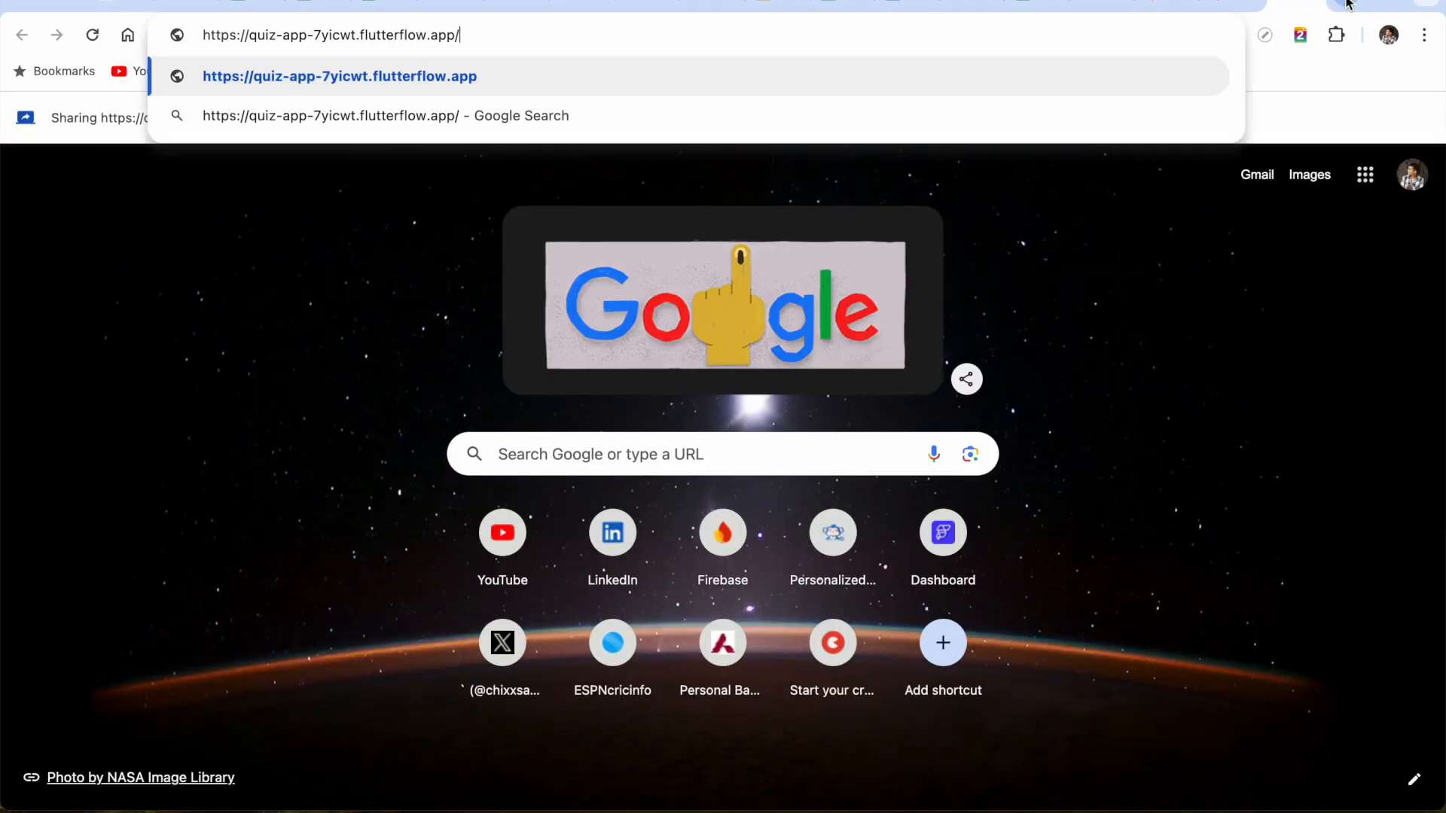
key(Return)
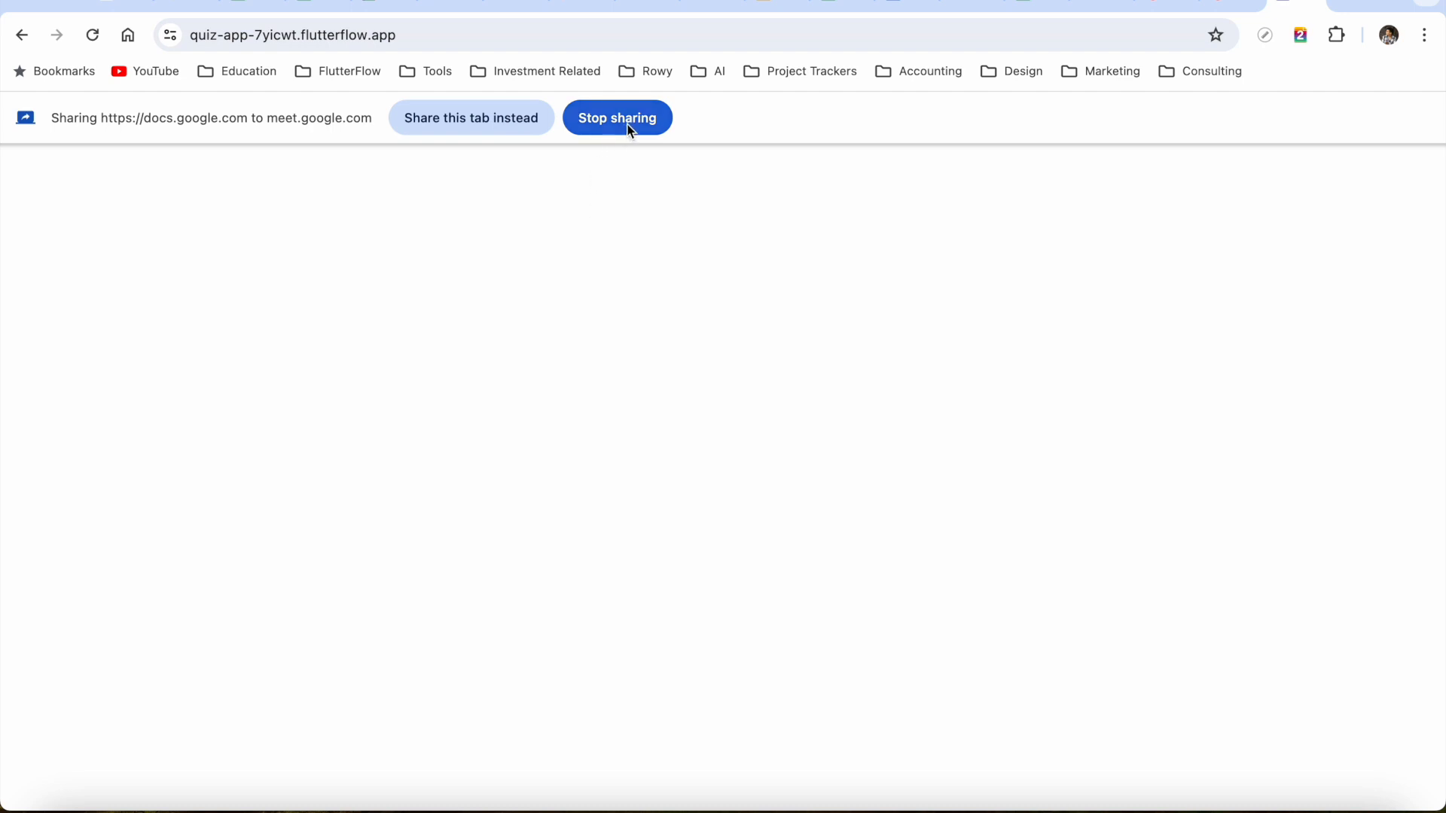
click(482, 124)
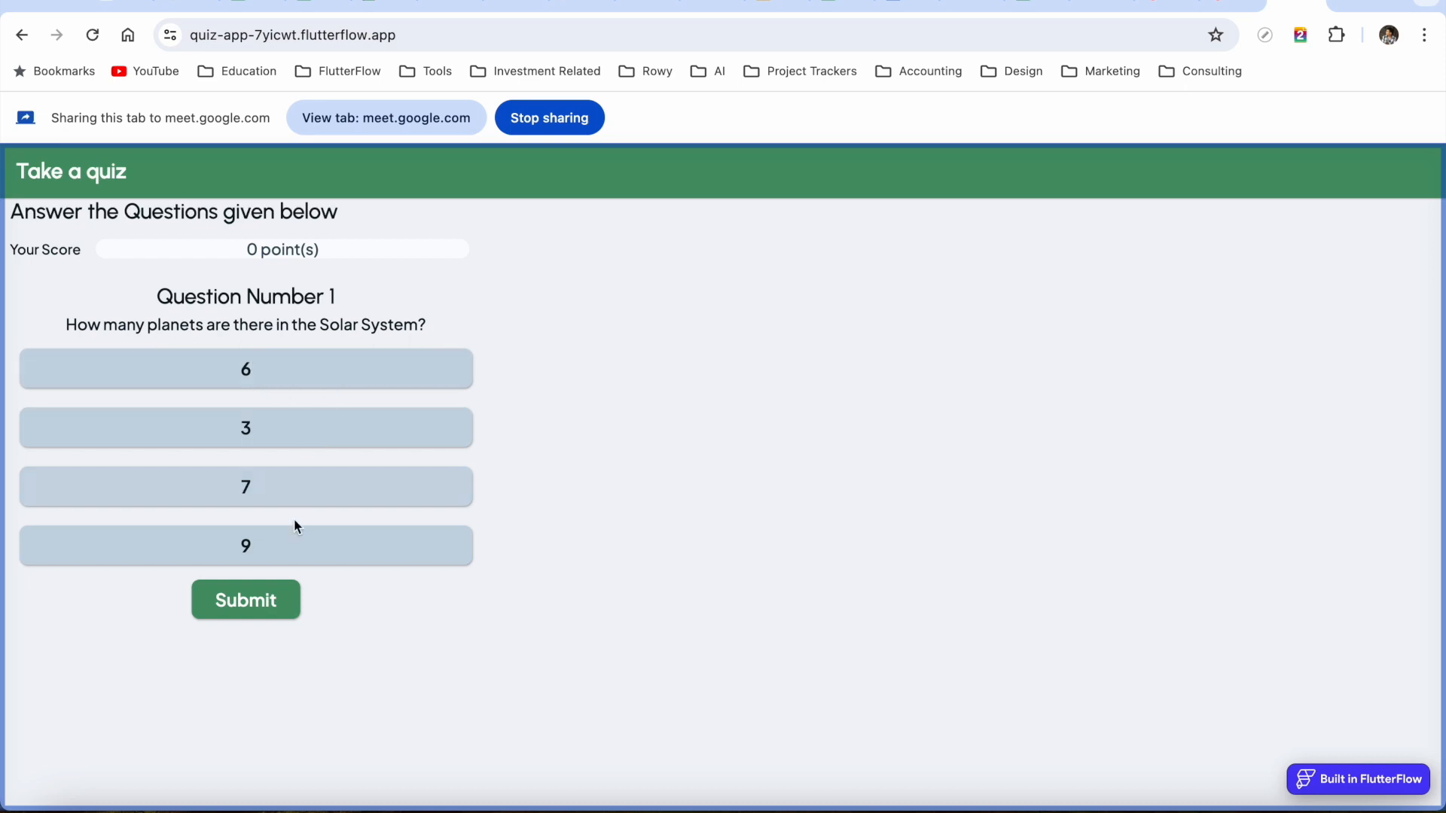
Answer the three quiz questions with 9, Mars and Mercury, submitting each one
click(290, 551)
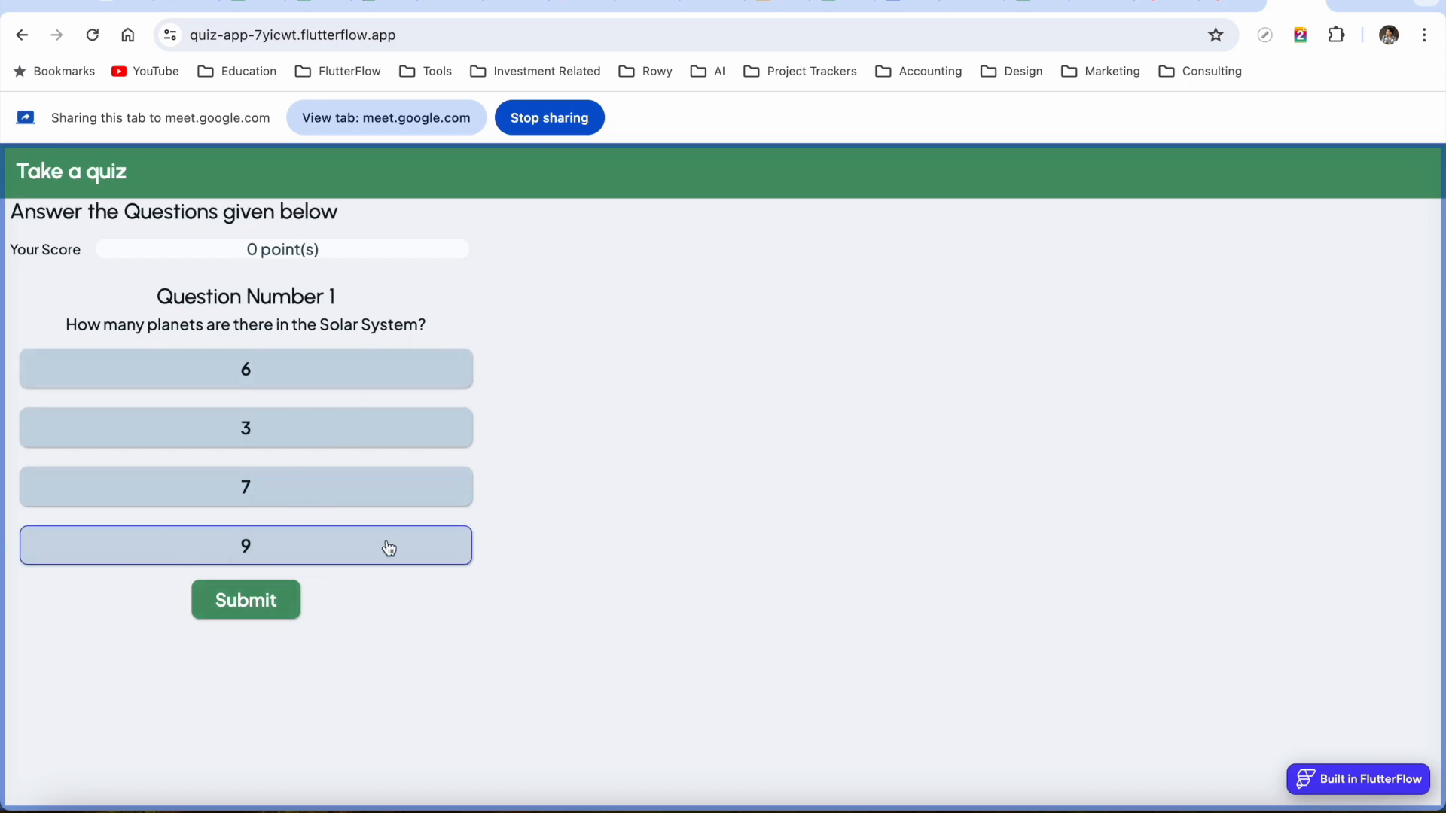
click(247, 614)
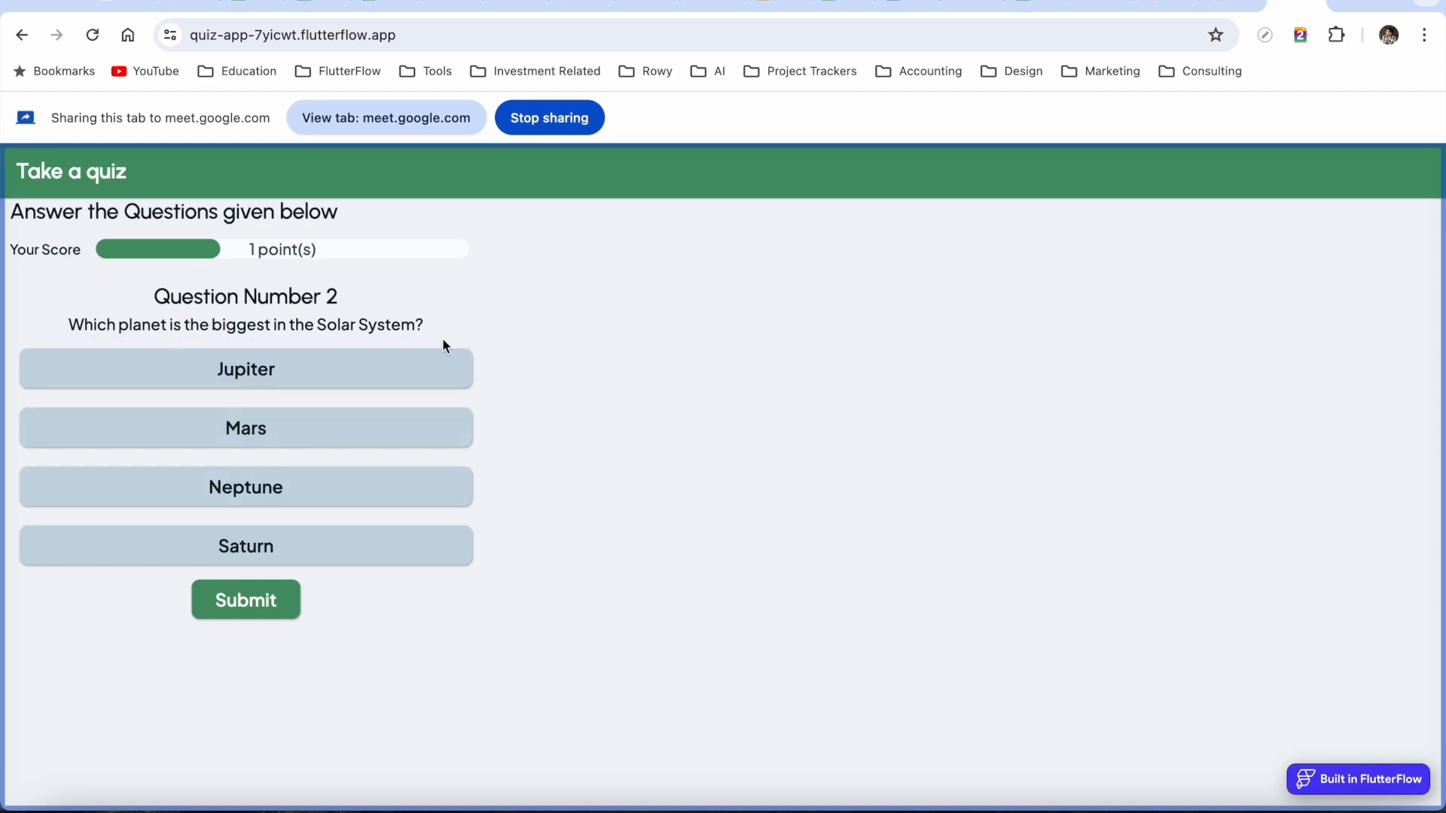
click(290, 442)
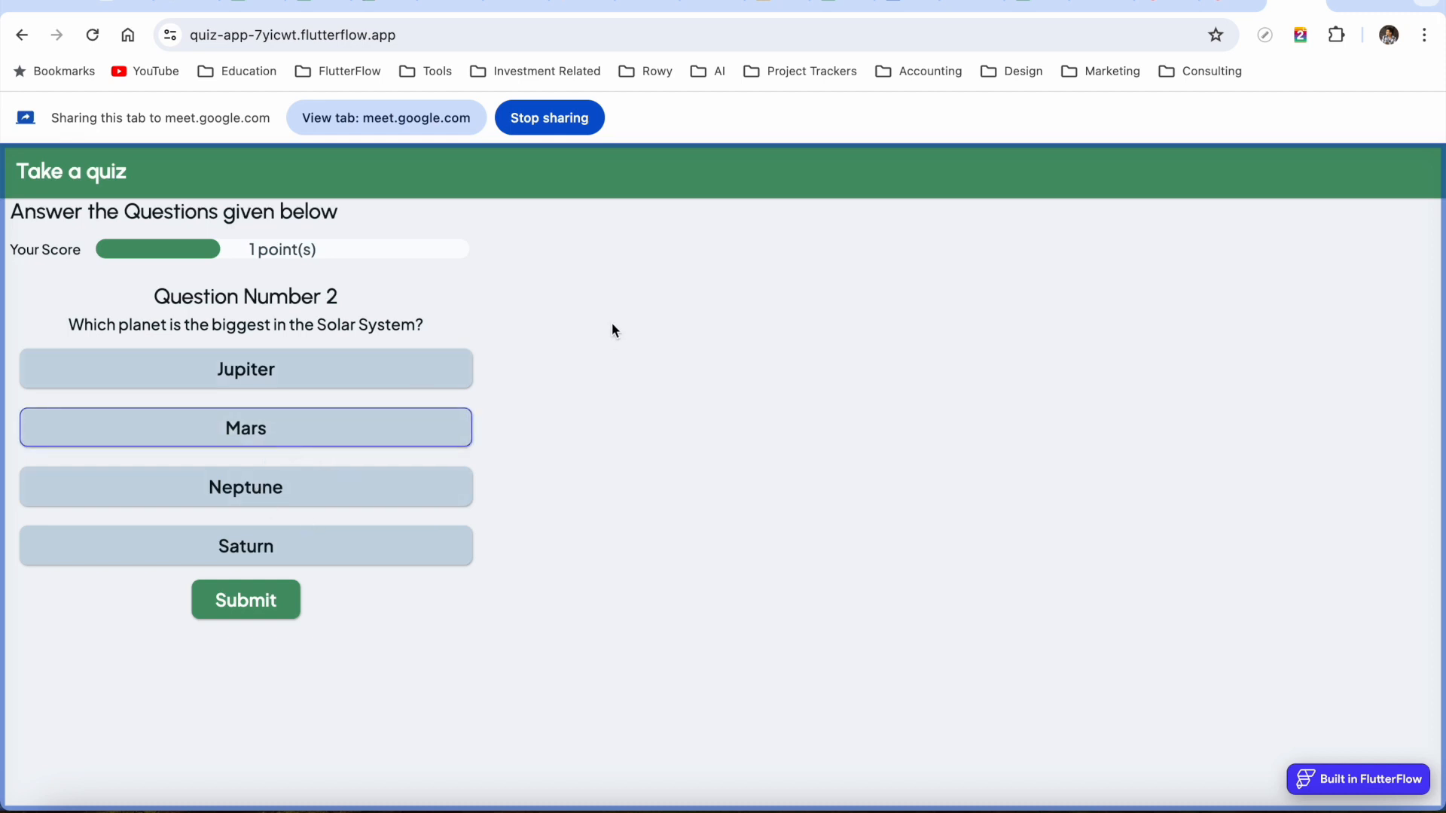
click(270, 597)
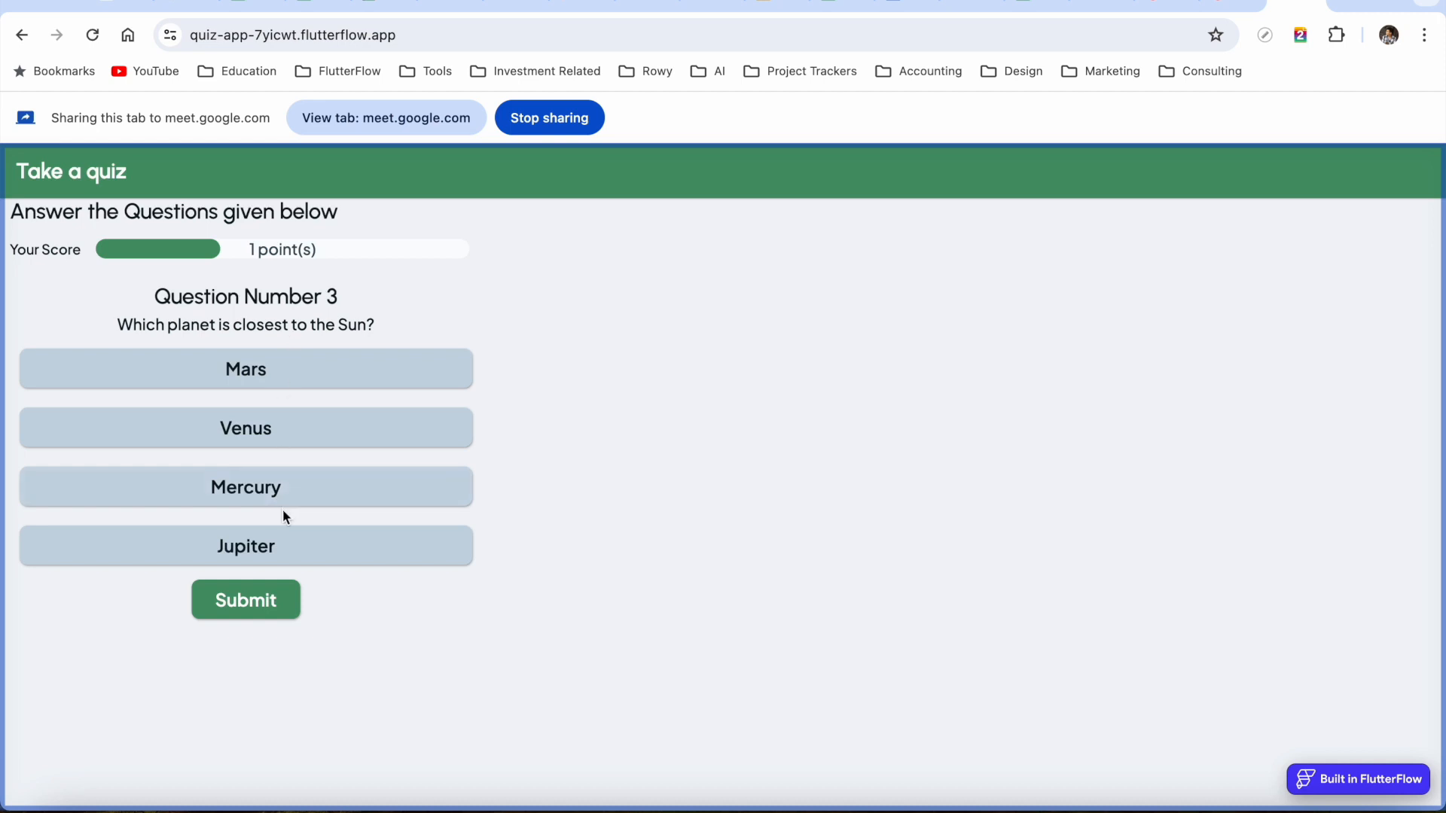
click(278, 491)
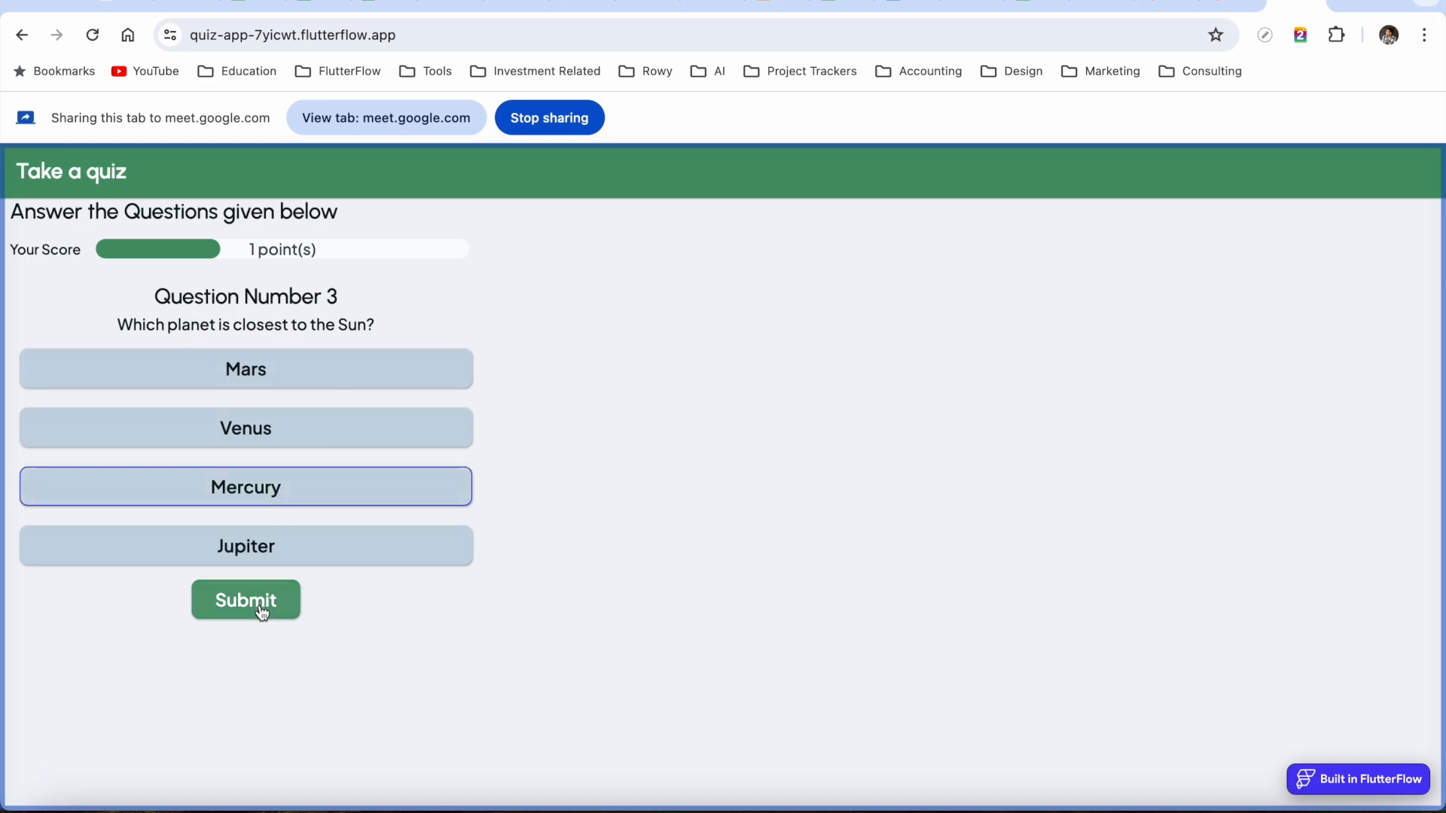
click(261, 611)
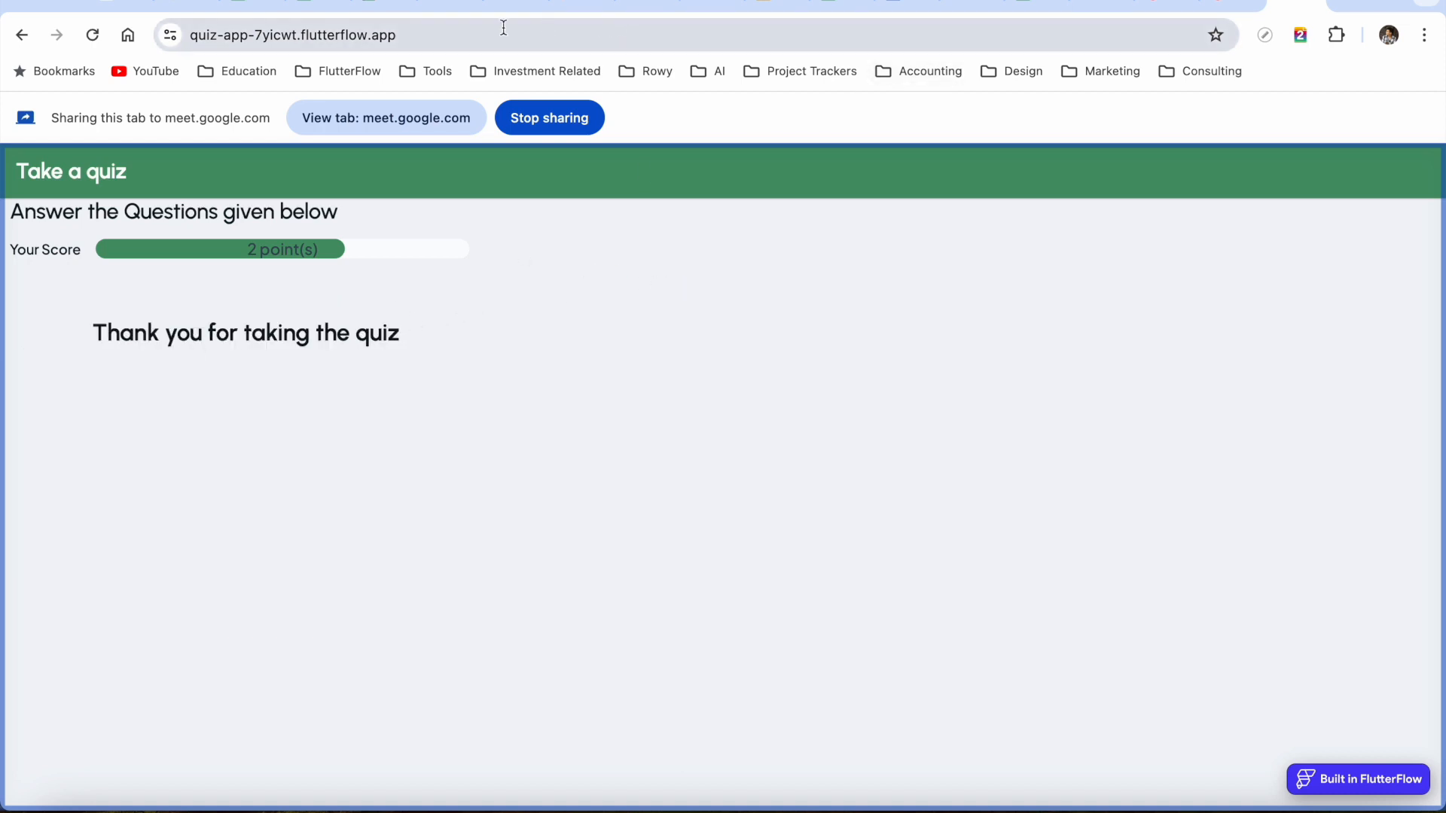
click(449, 6)
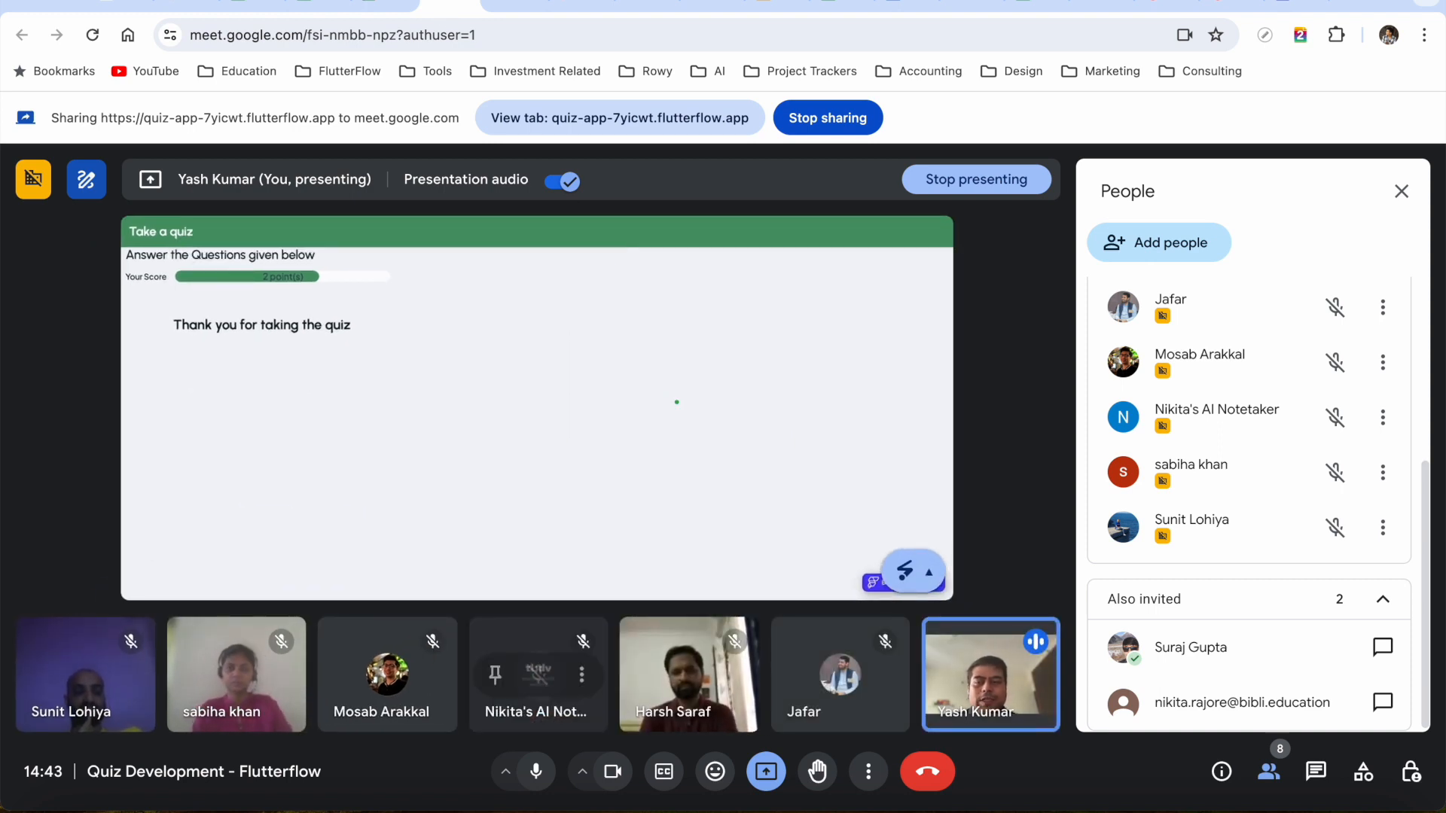
Share the Google Slides tab with the meeting and advance to the Account Set Up slide
click(775, 6)
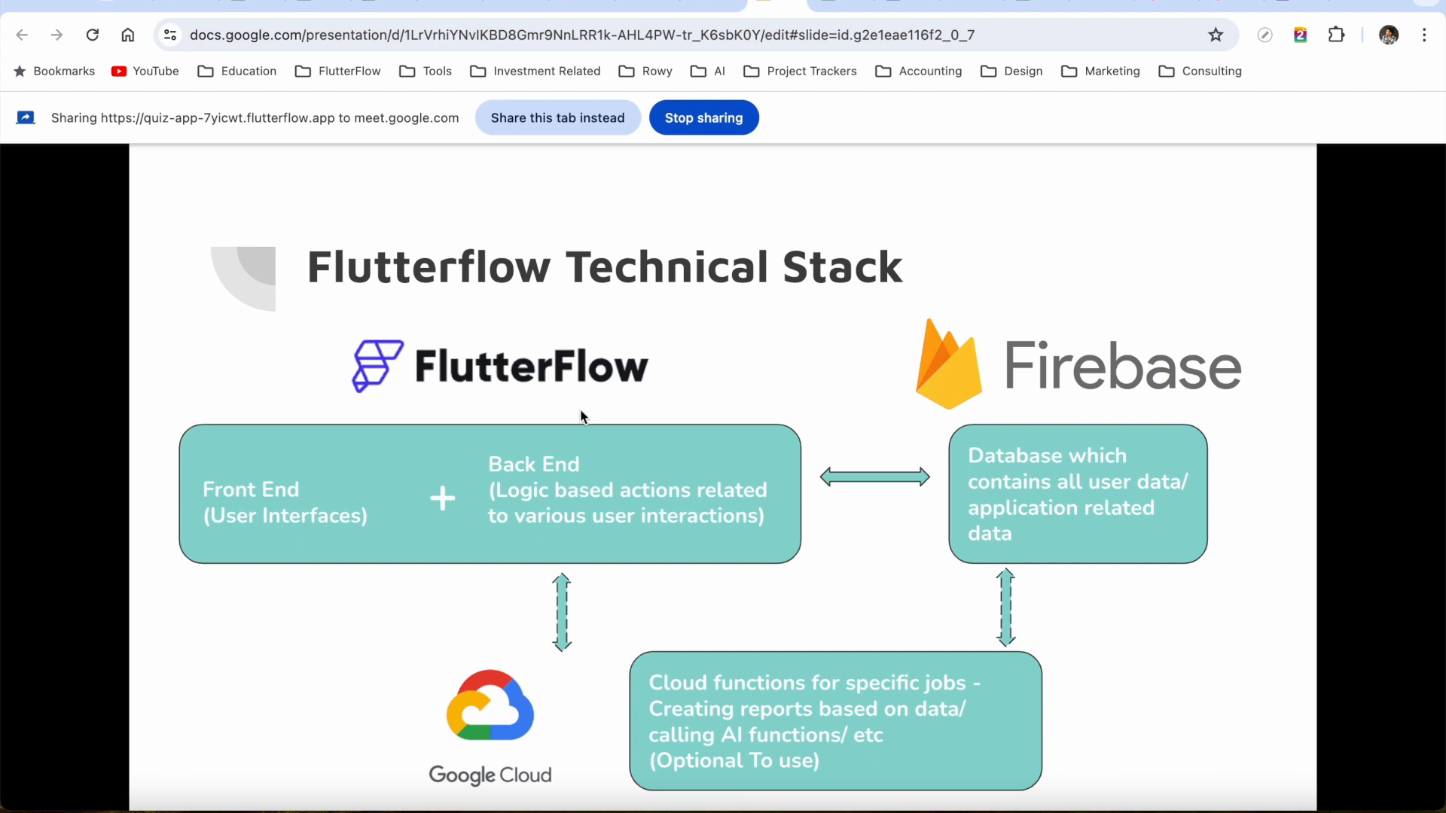
click(555, 125)
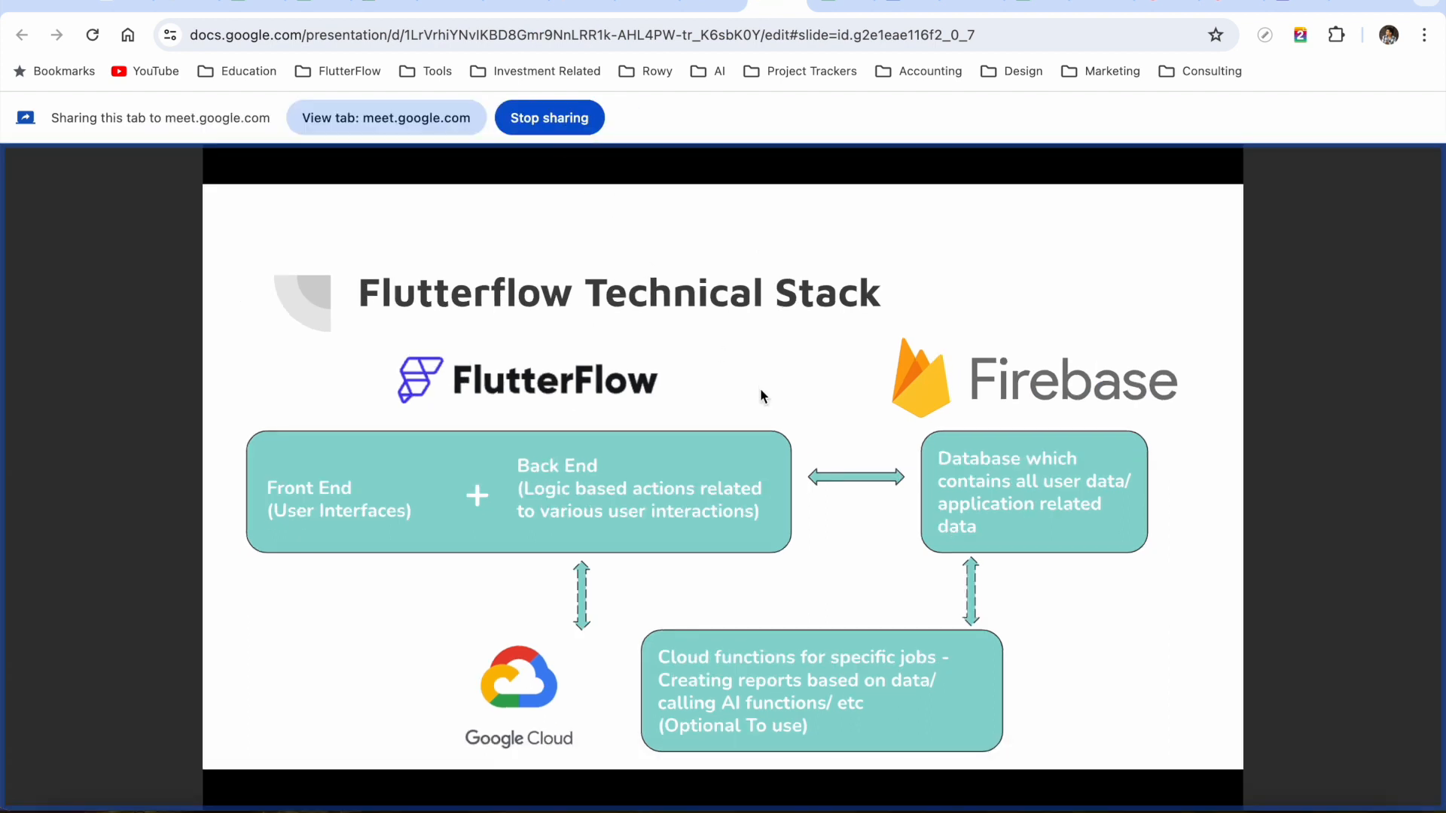
key(Right)
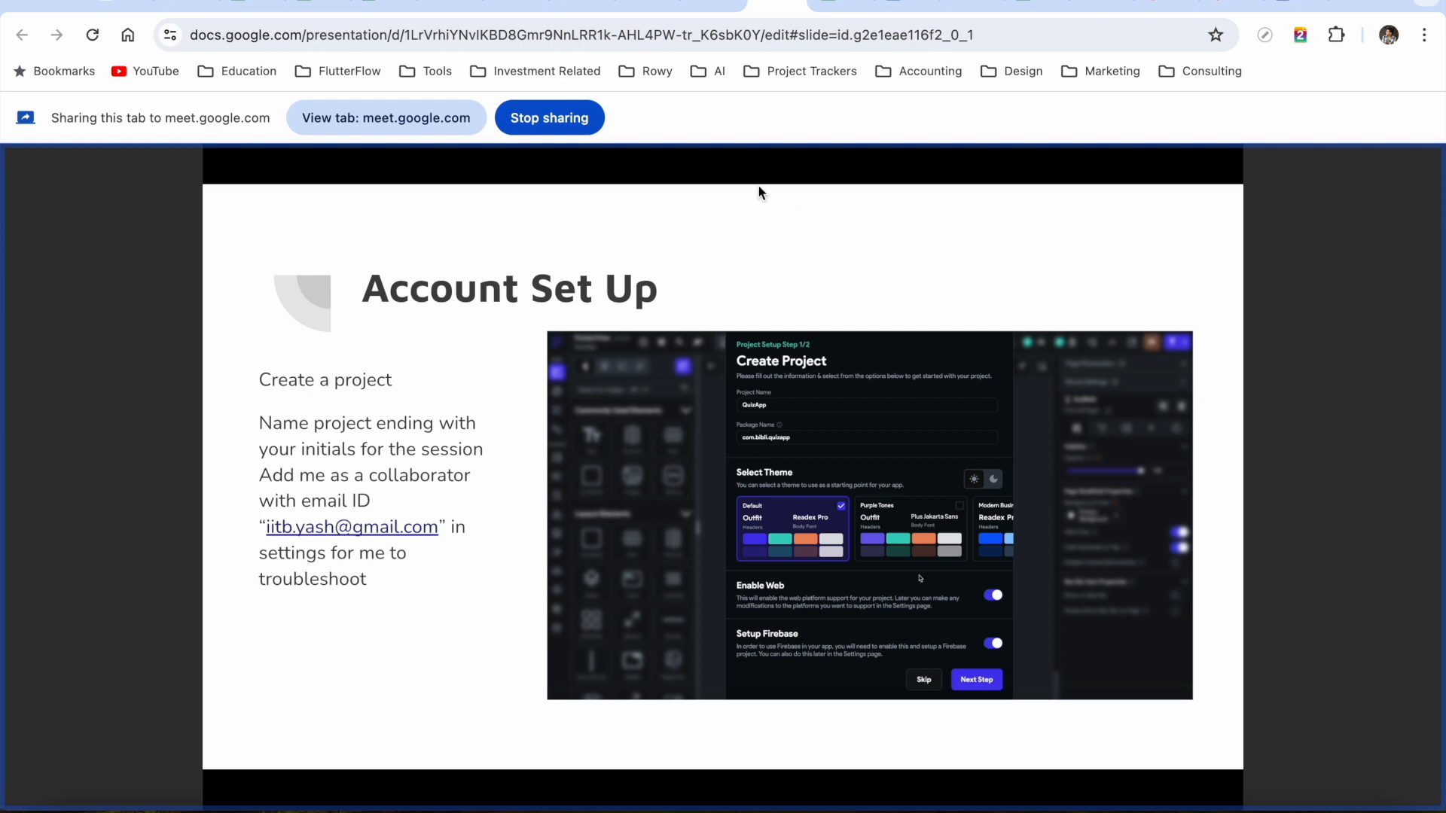
Take the FlutterFlow editor back to the dashboard, then stop sharing the slides
key(super+grave)
key(super+grave)
key(super+grave)
key(super+grave)
key(super+grave)
click(572, 8)
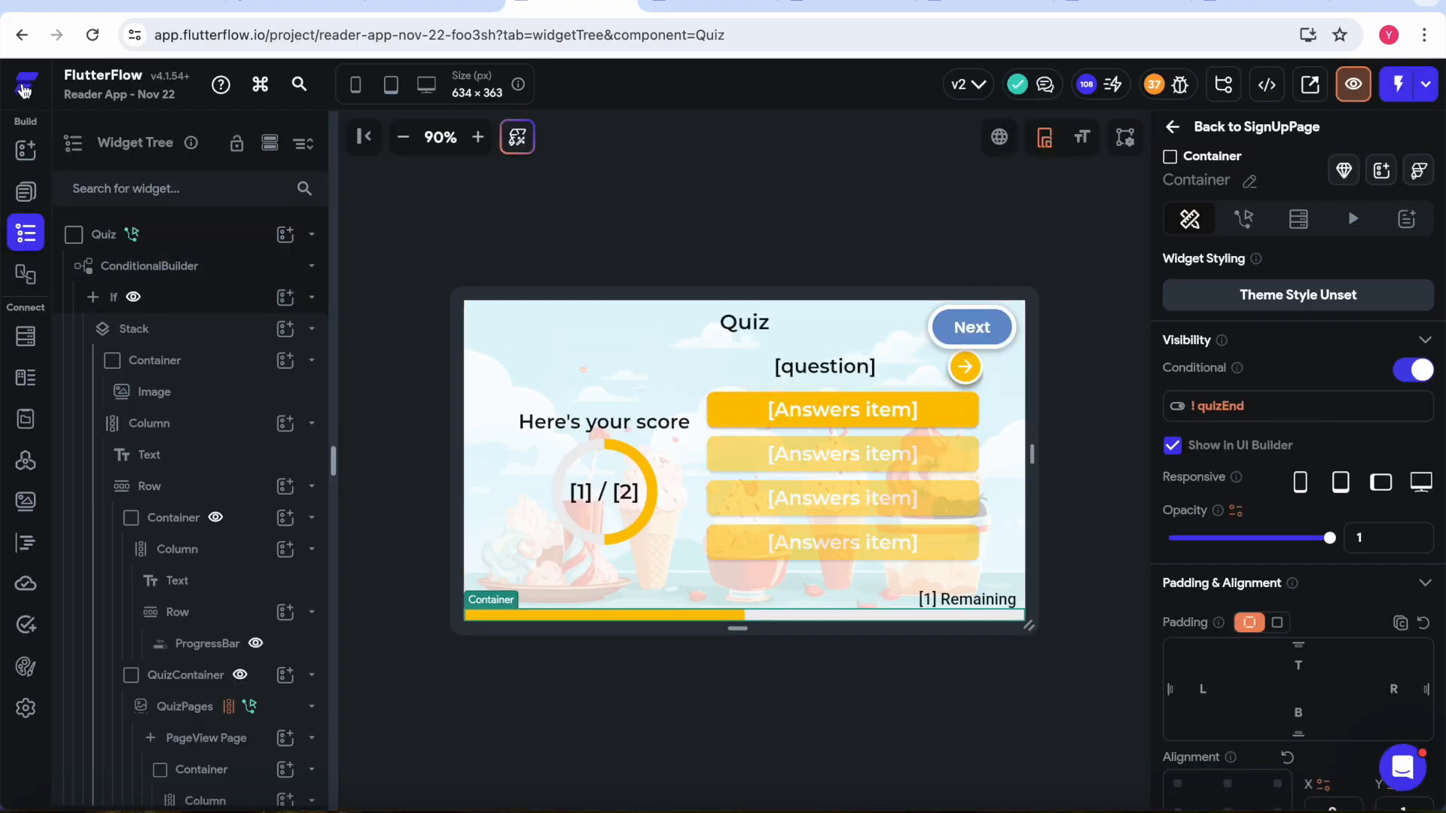
click(25, 85)
key(super+grave)
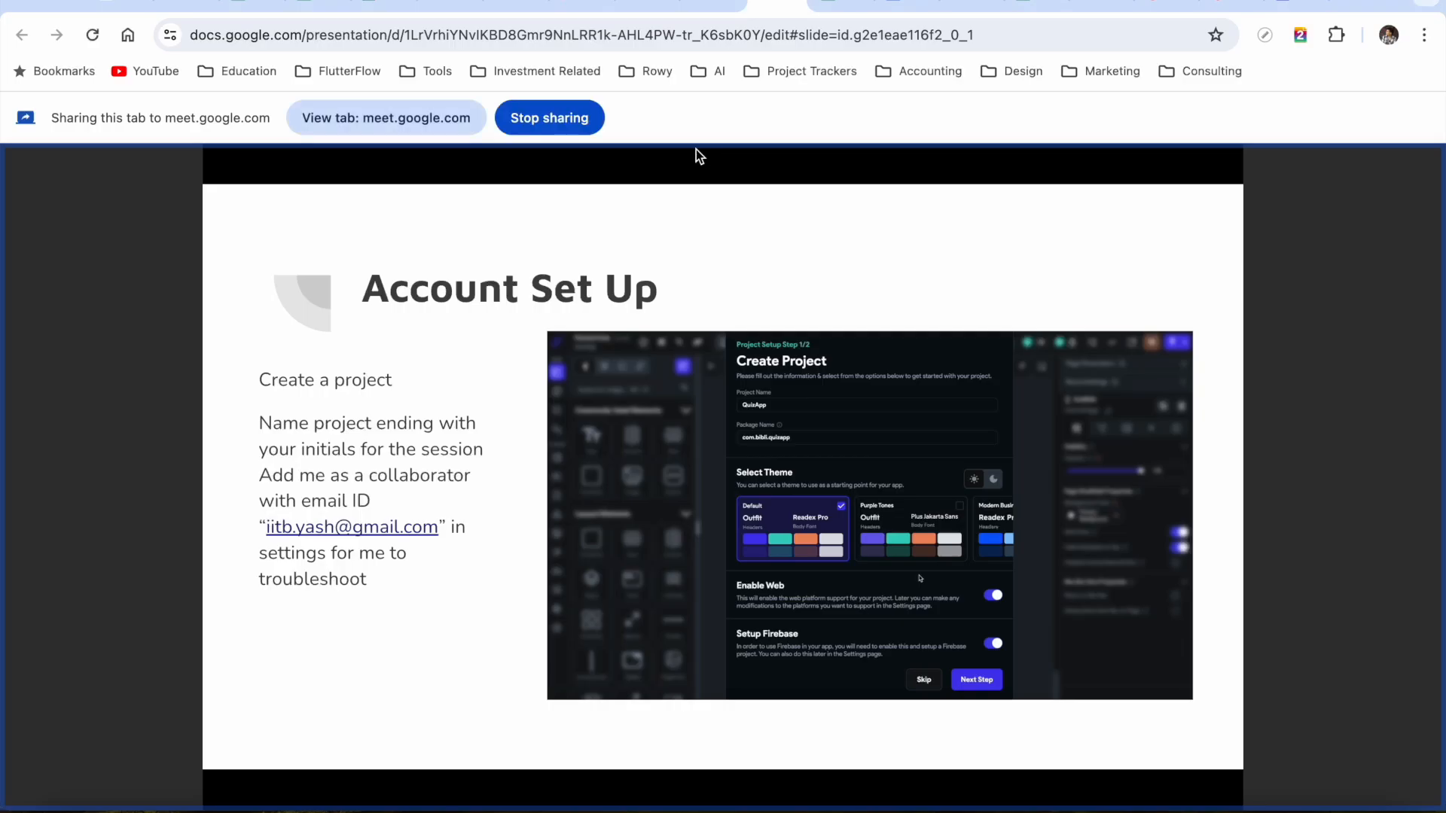
click(548, 107)
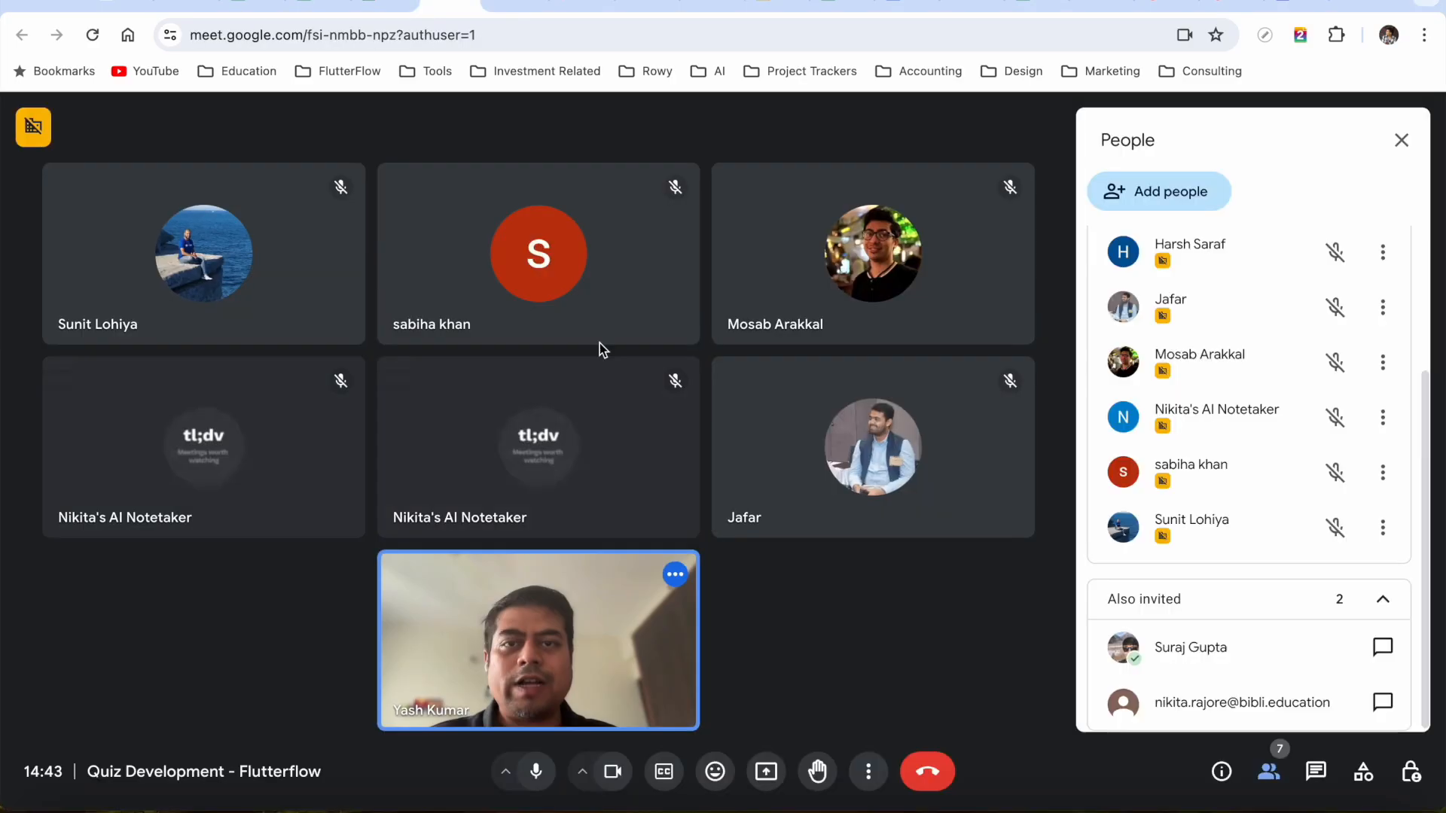
Start presenting in Meet, browse the tab picker, then cancel without sharing anything
click(769, 781)
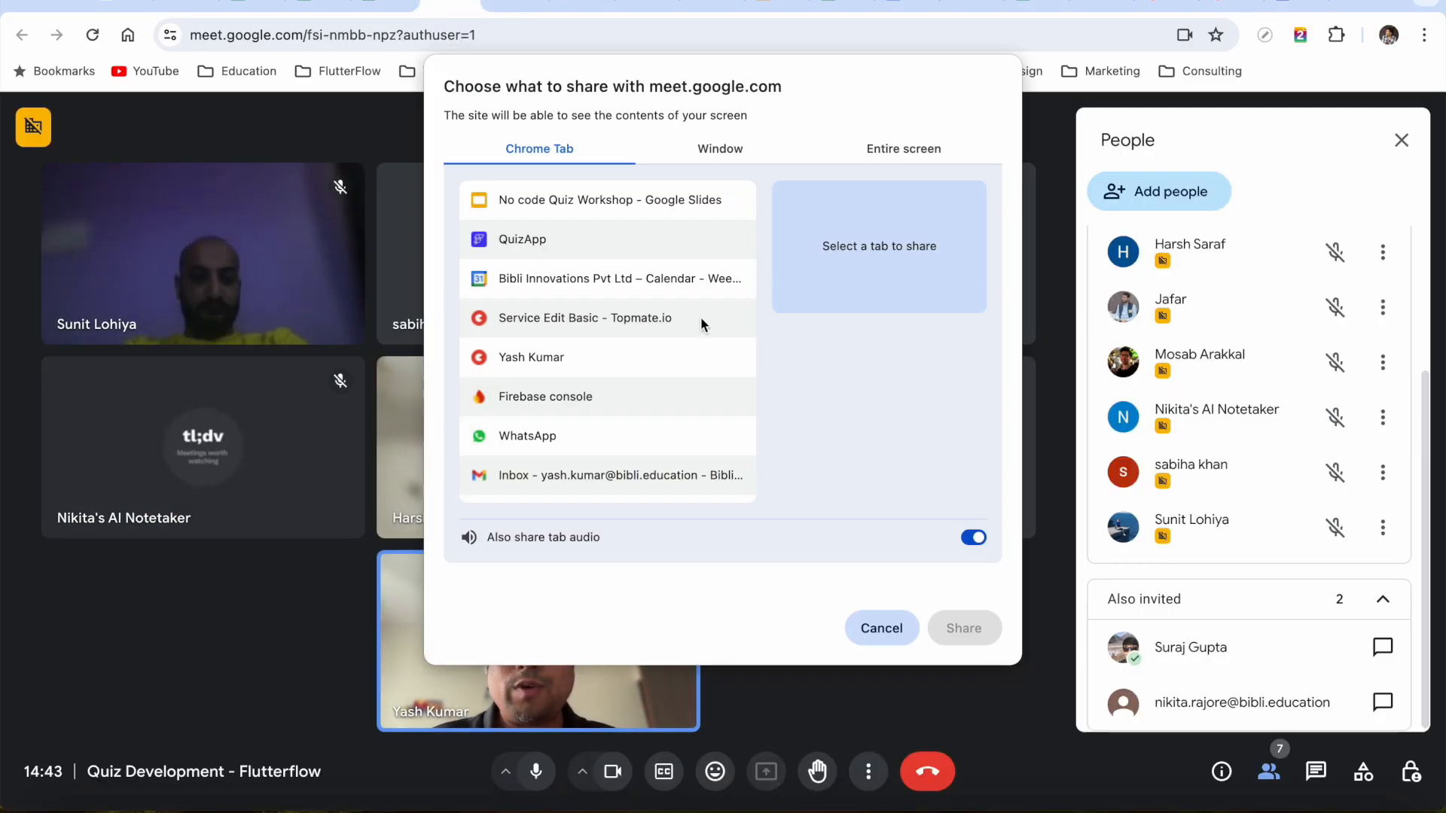
scroll(648, 362, down, 2)
scroll(652, 405, up, 1)
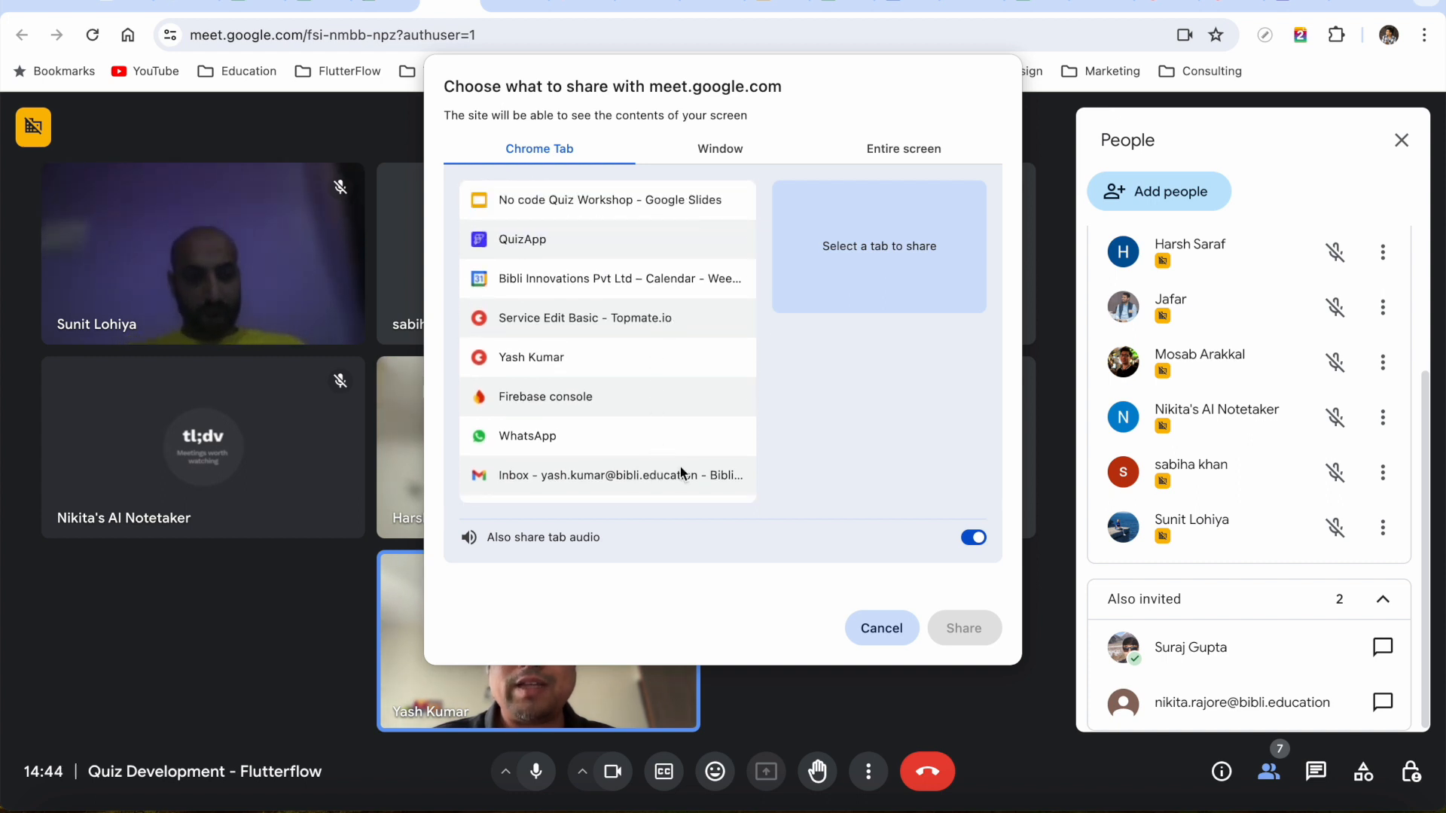
scroll(680, 468, down, 5)
scroll(684, 382, up, 8)
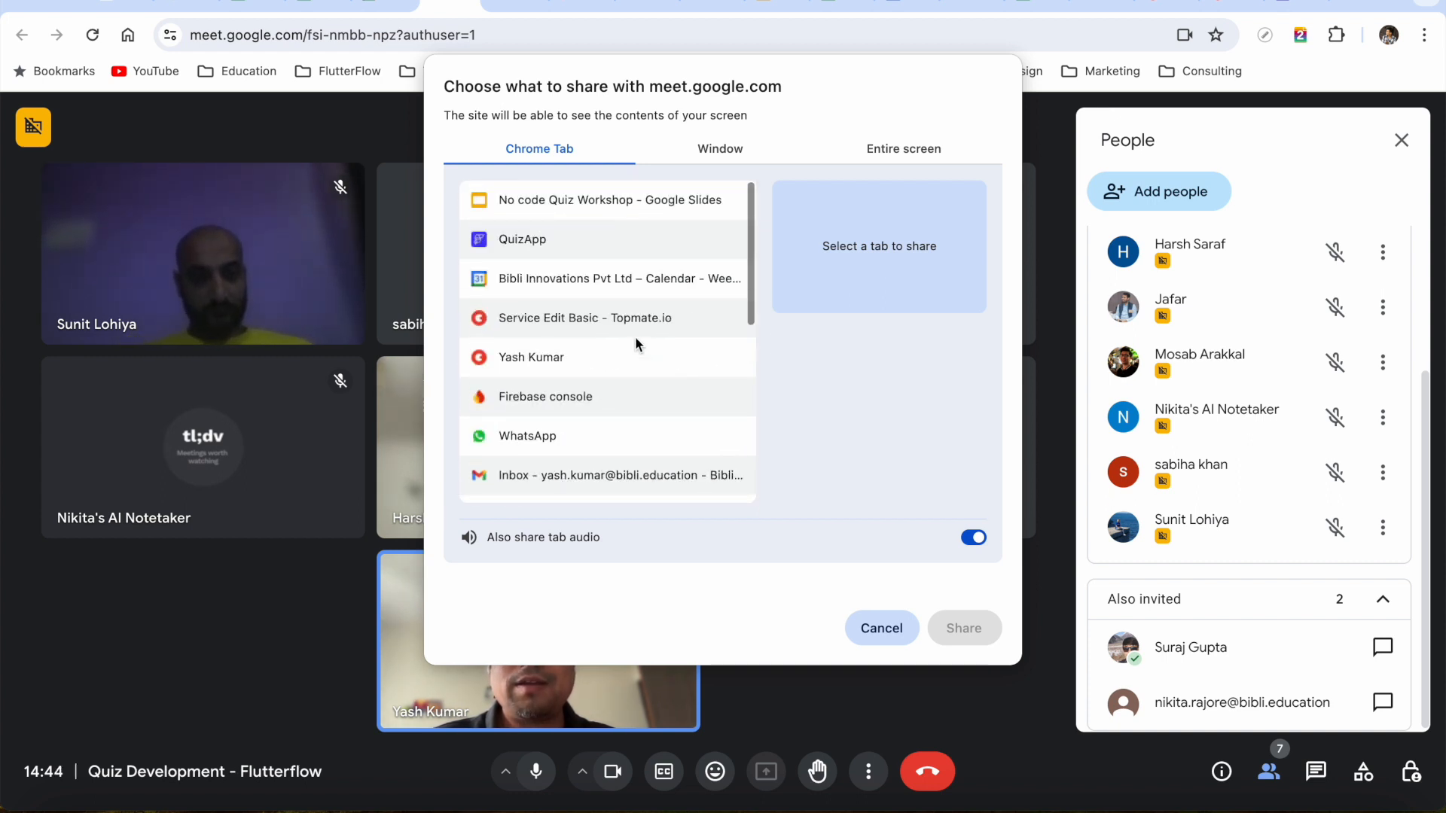
click(591, 237)
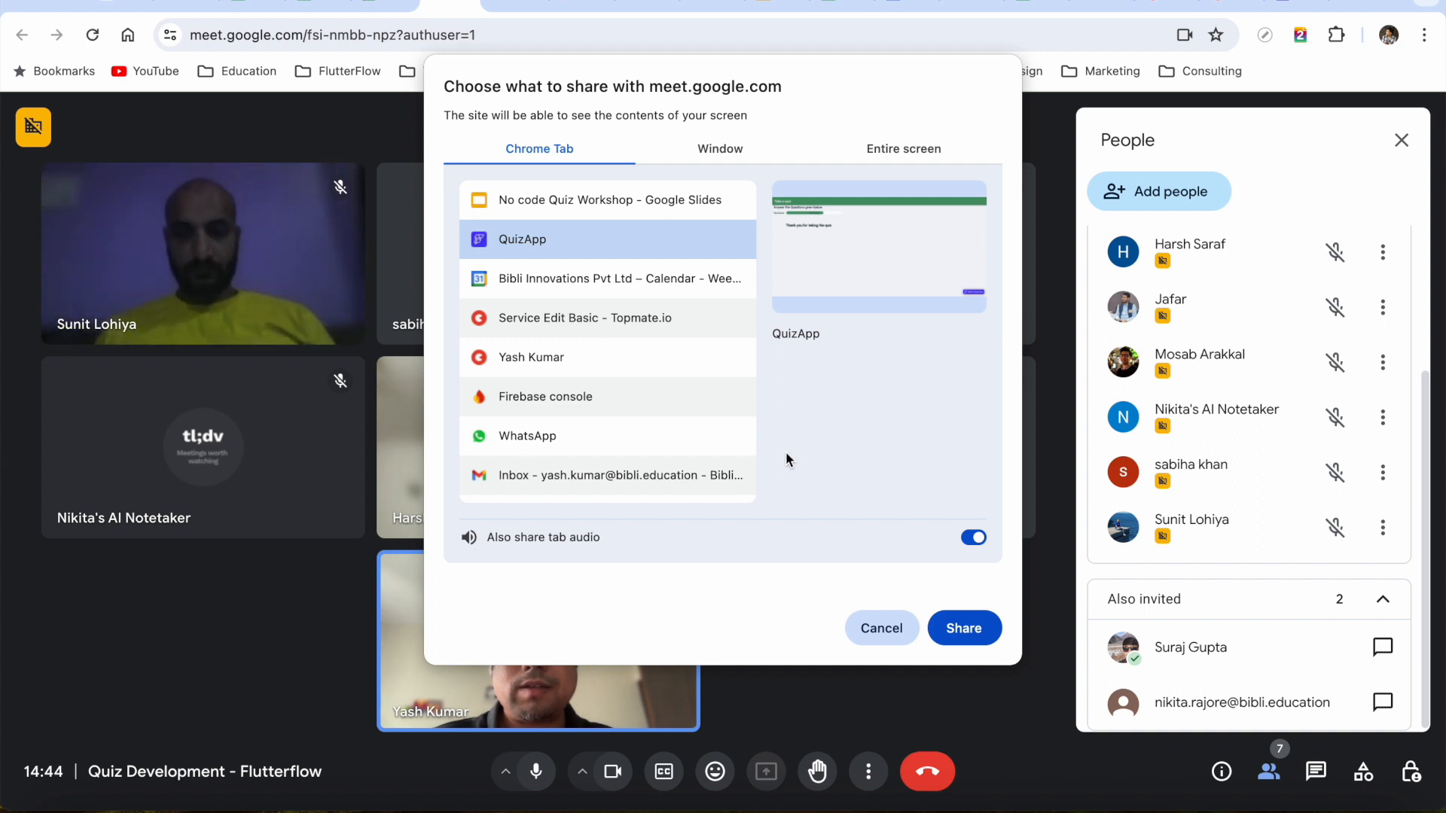
click(883, 630)
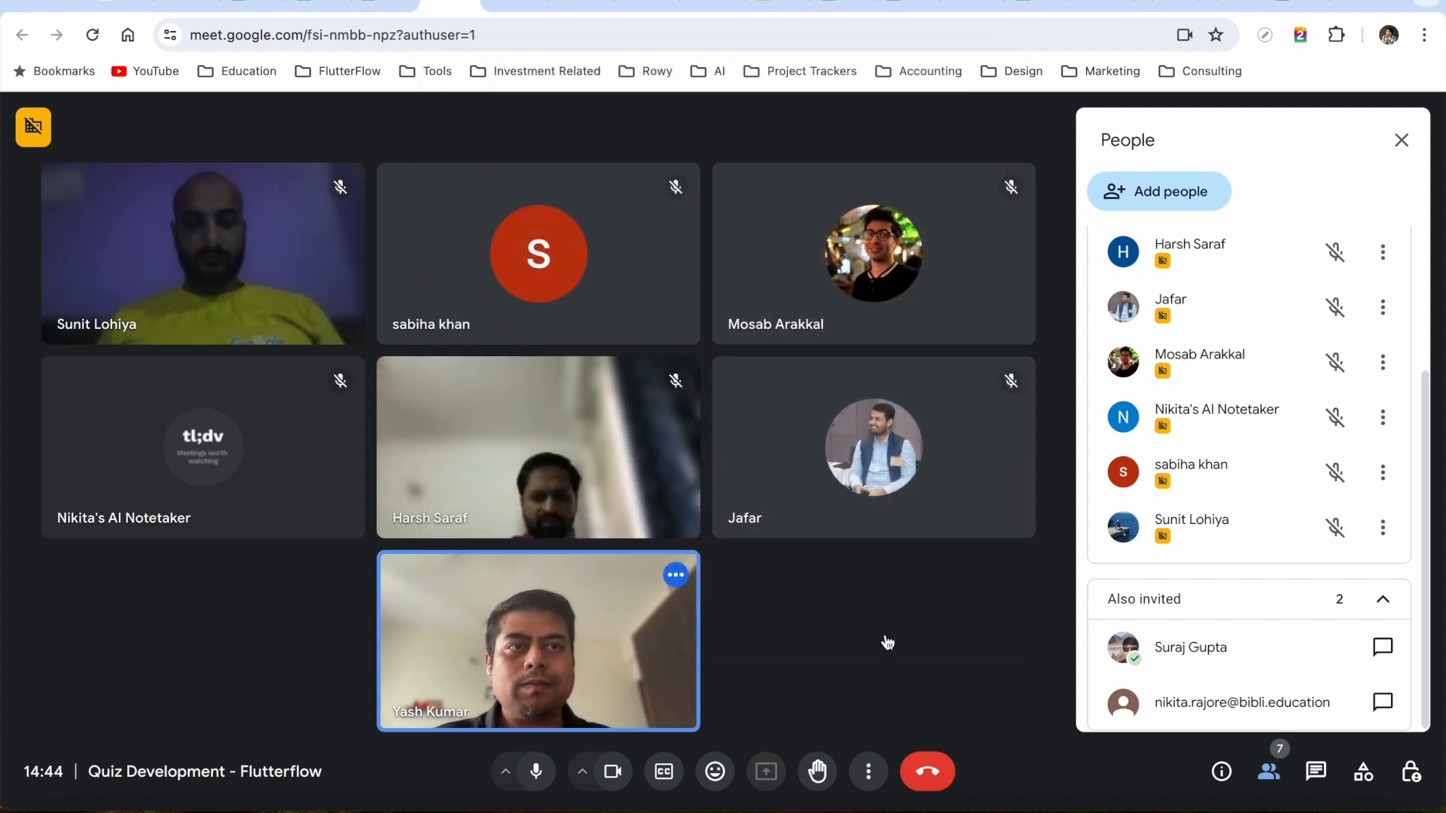
Open the FlutterFlow site in a new tab and share the 'Dashboard - FlutterFlow' tab to the call
click(1355, 2)
text(app)
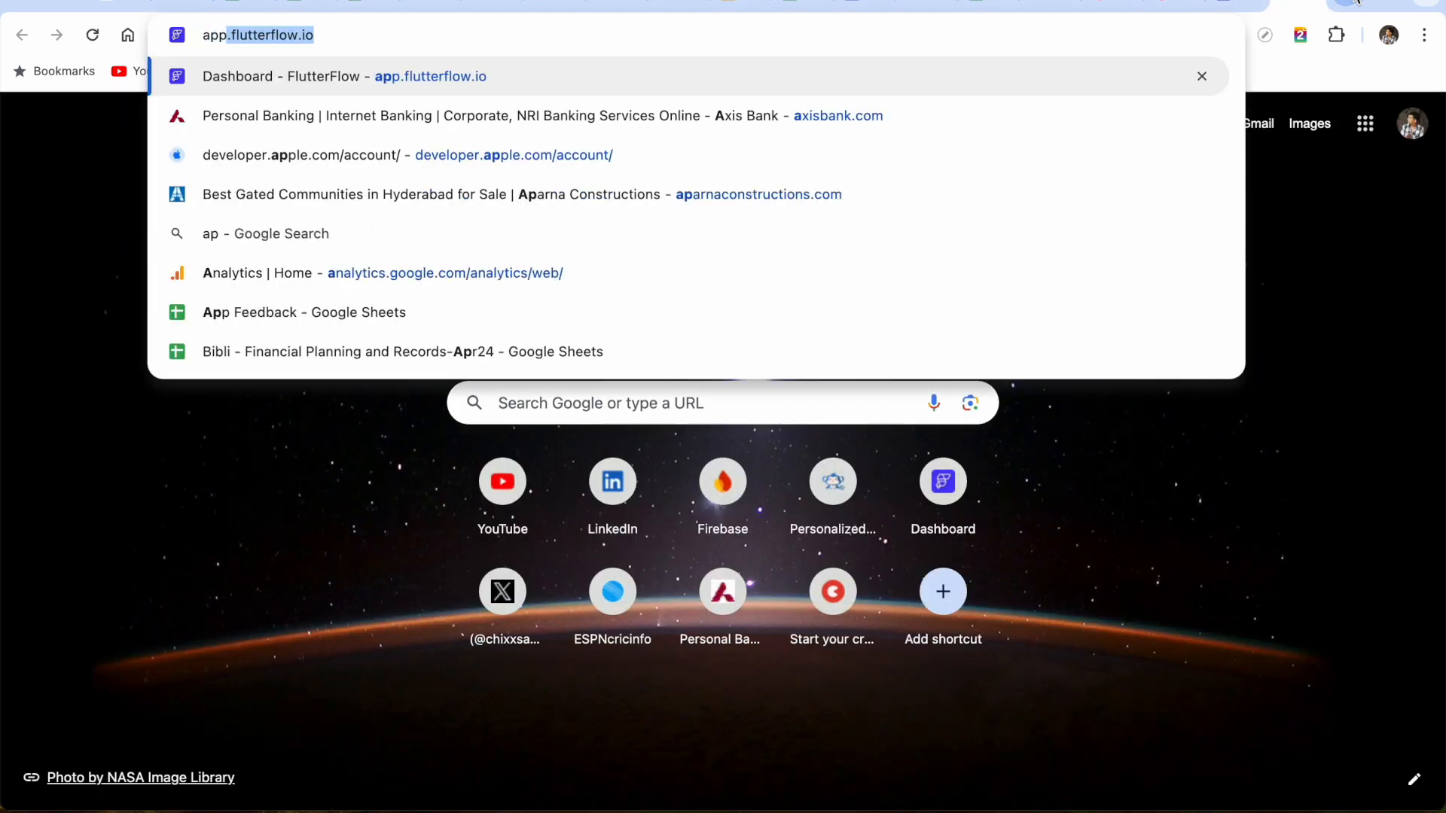
key(Return)
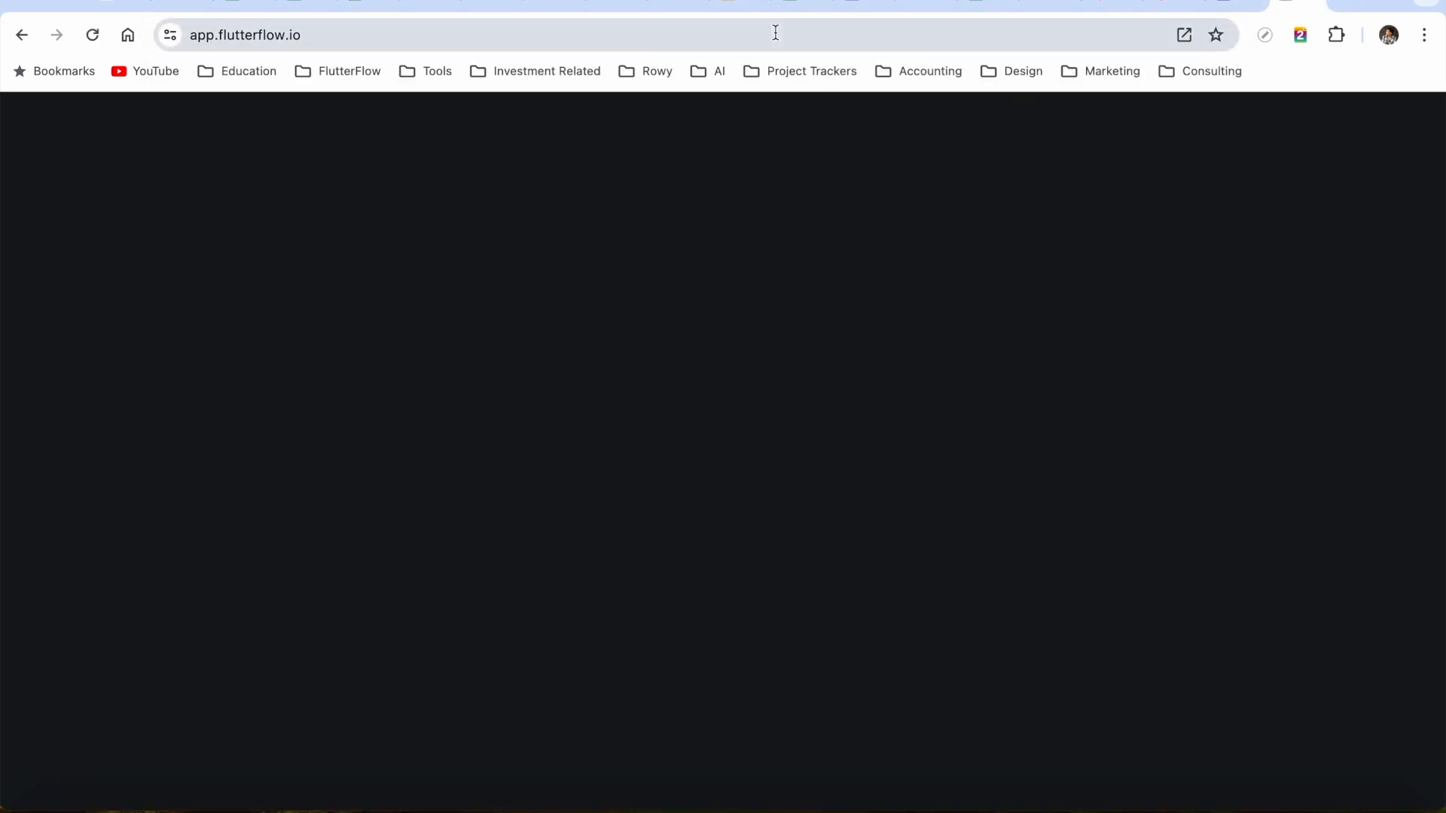
click(428, 2)
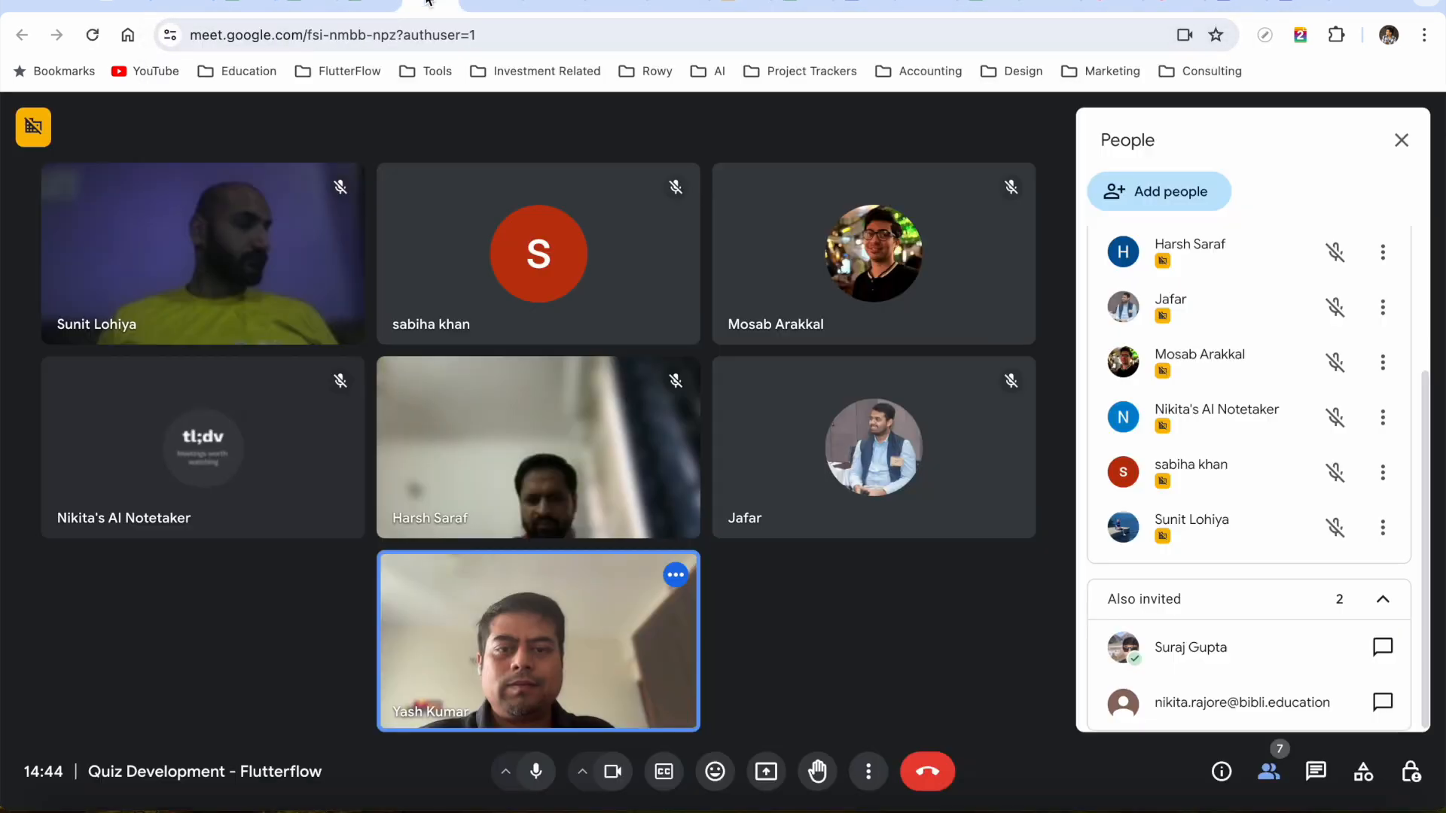
click(766, 771)
click(623, 202)
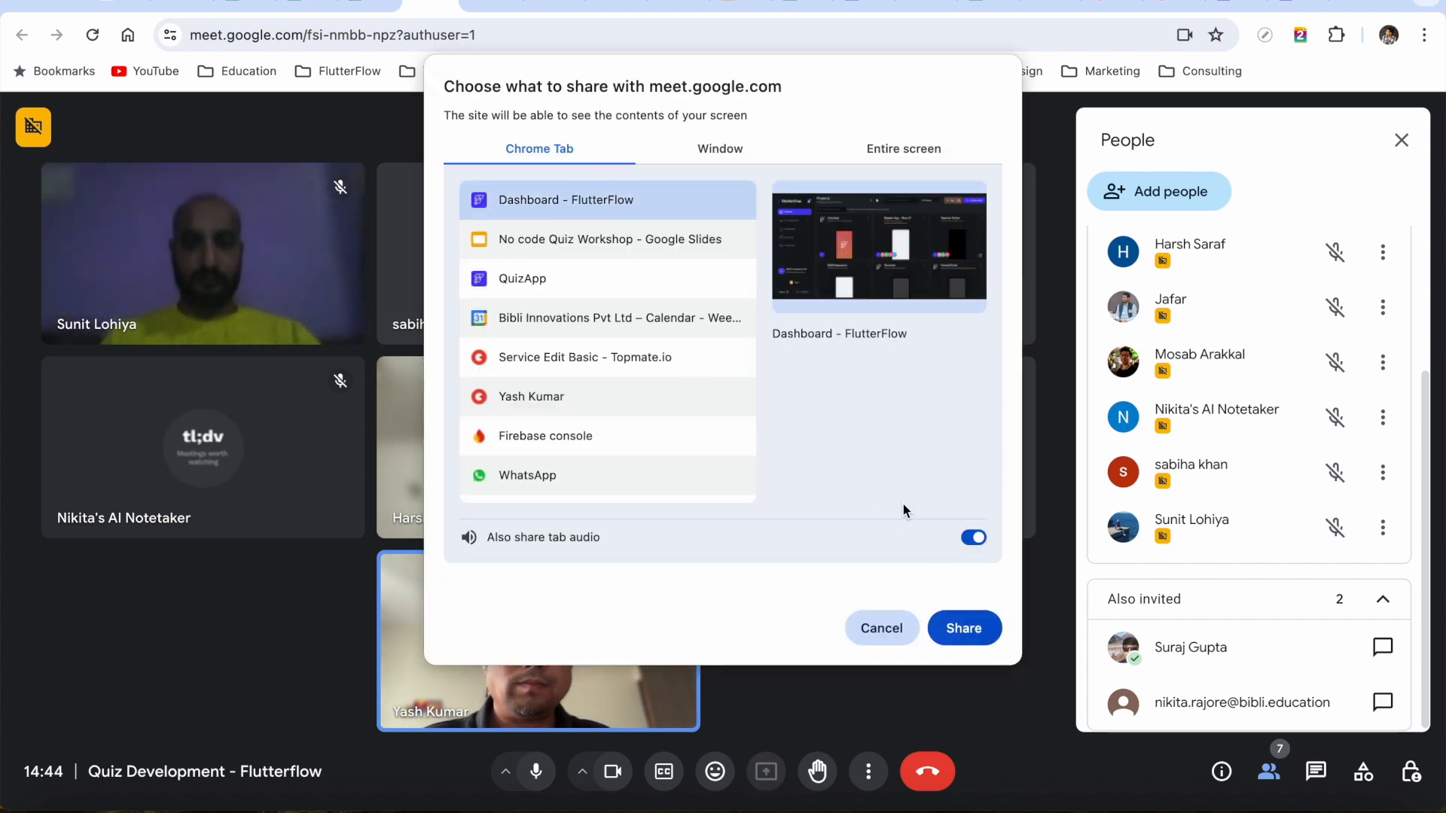
click(966, 629)
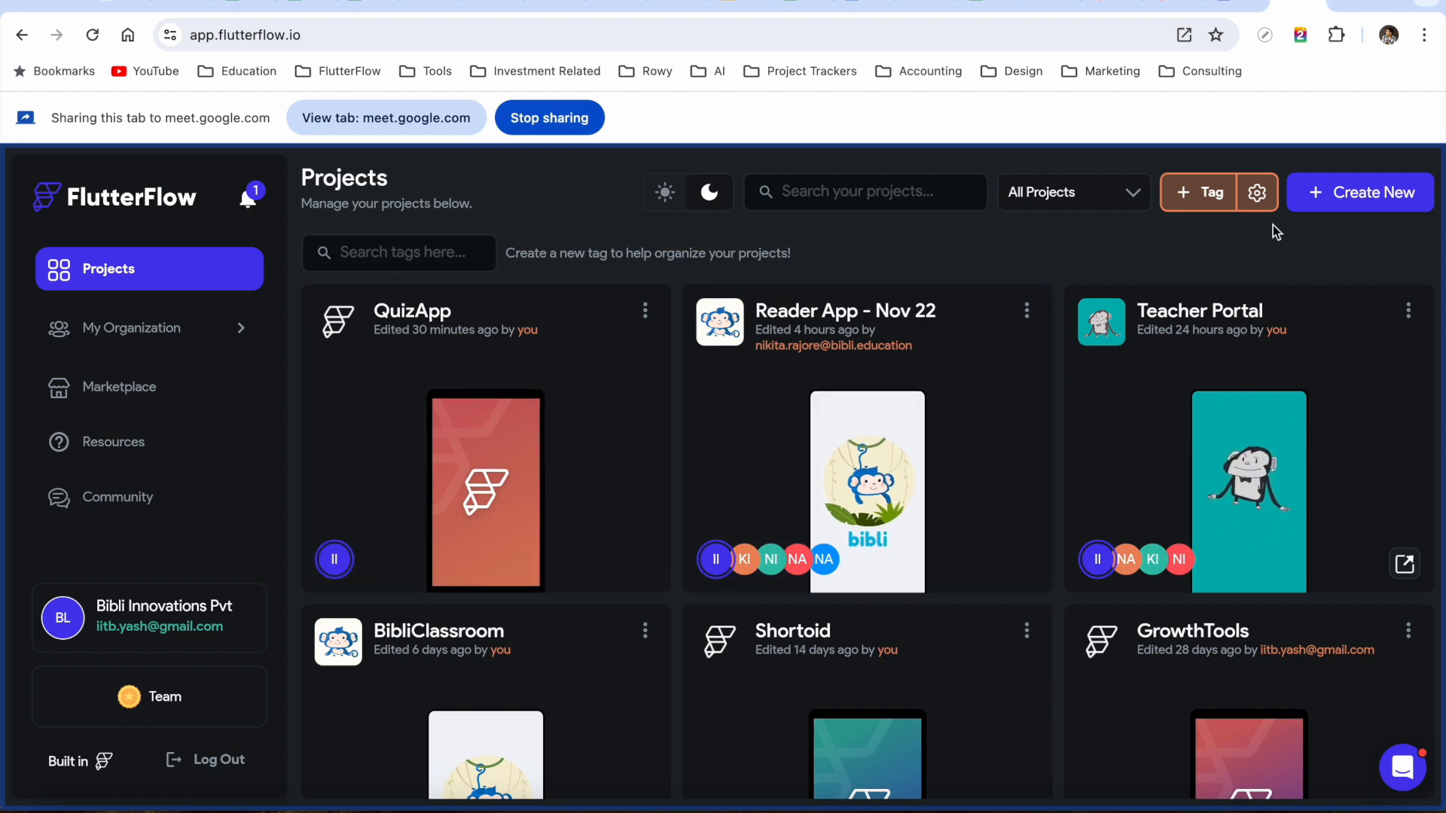
Start a new blank-app project and enter QuizApp-Live as its name
click(1360, 192)
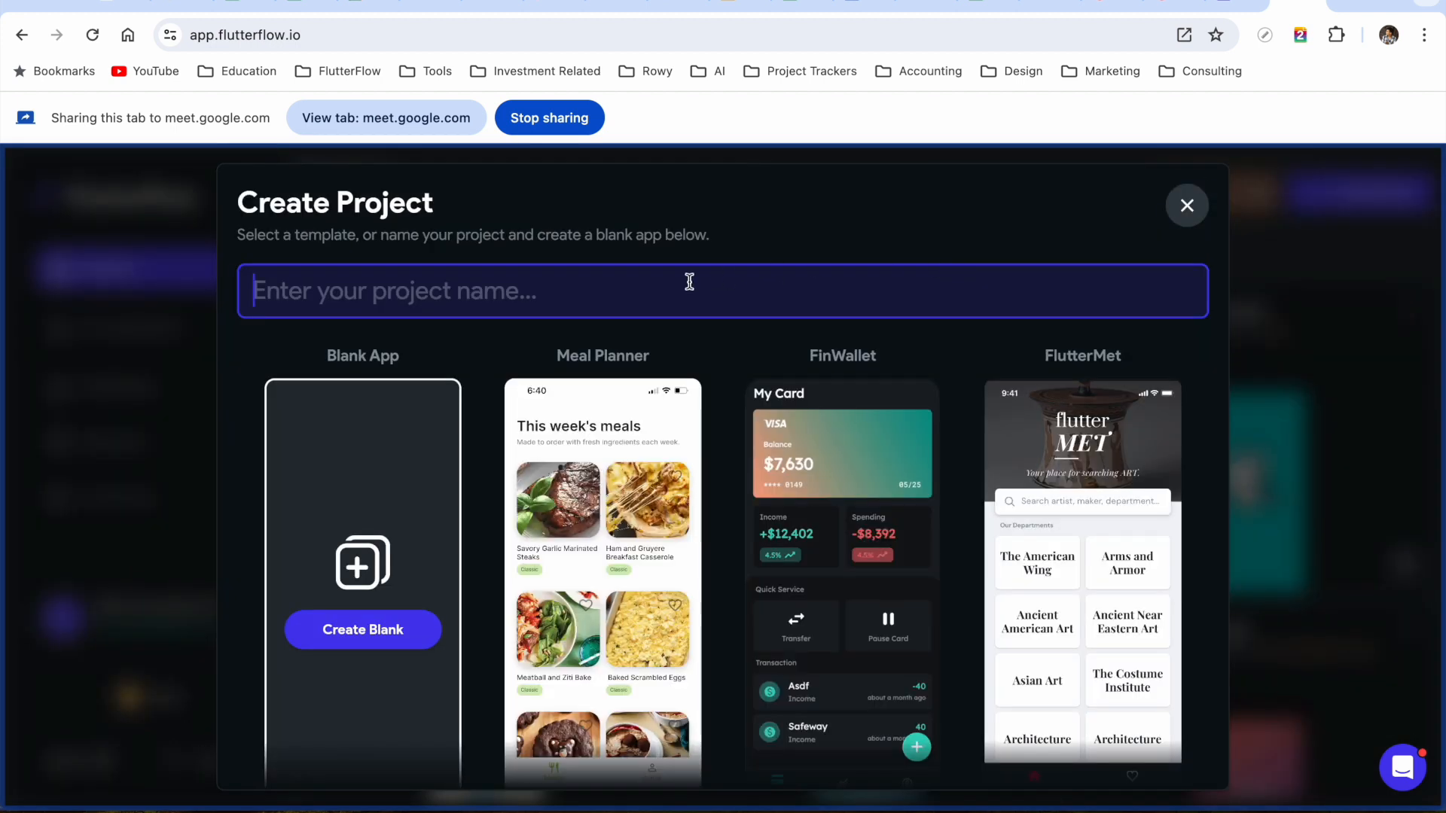
click(360, 642)
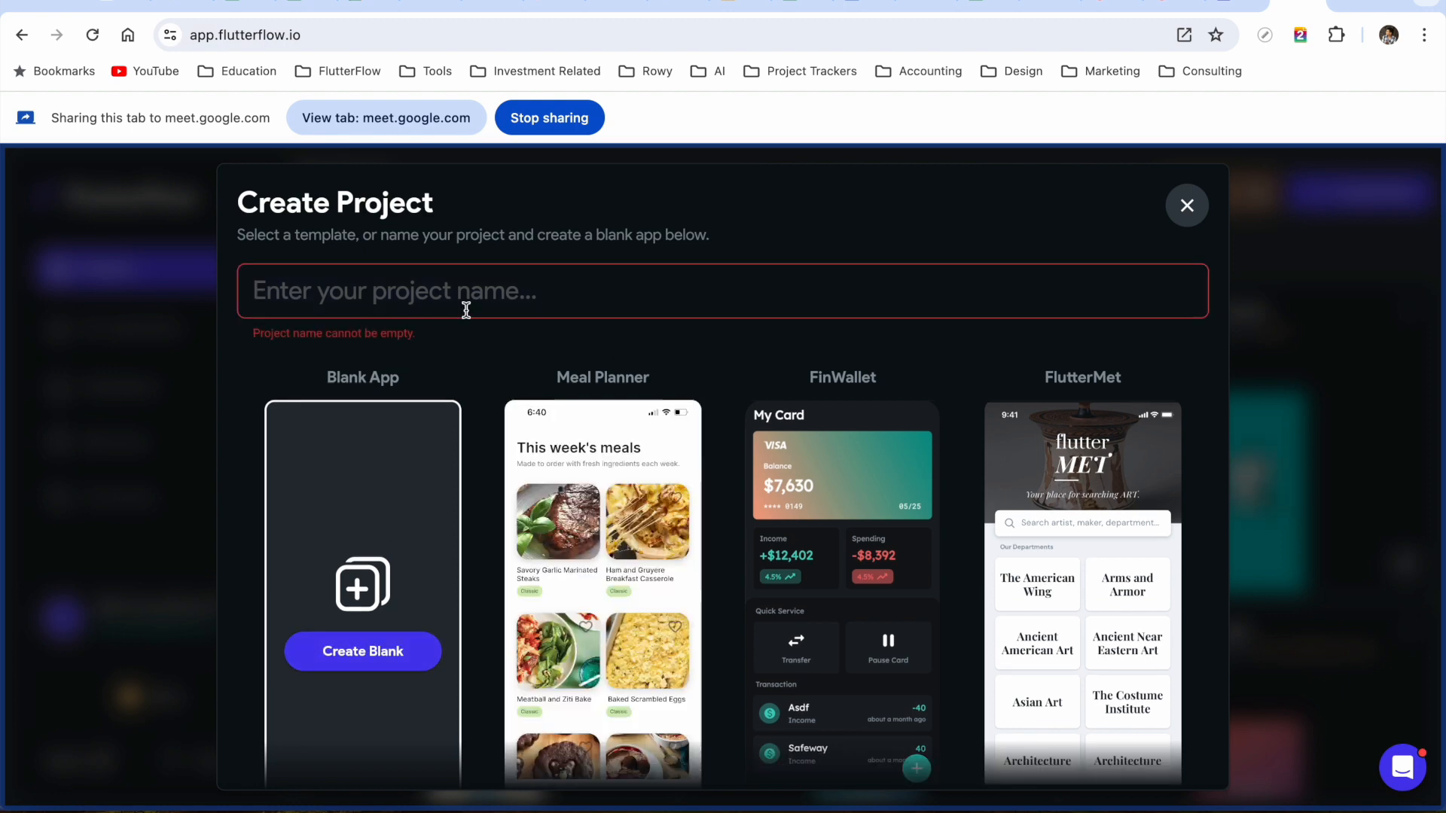
text(Quiz)
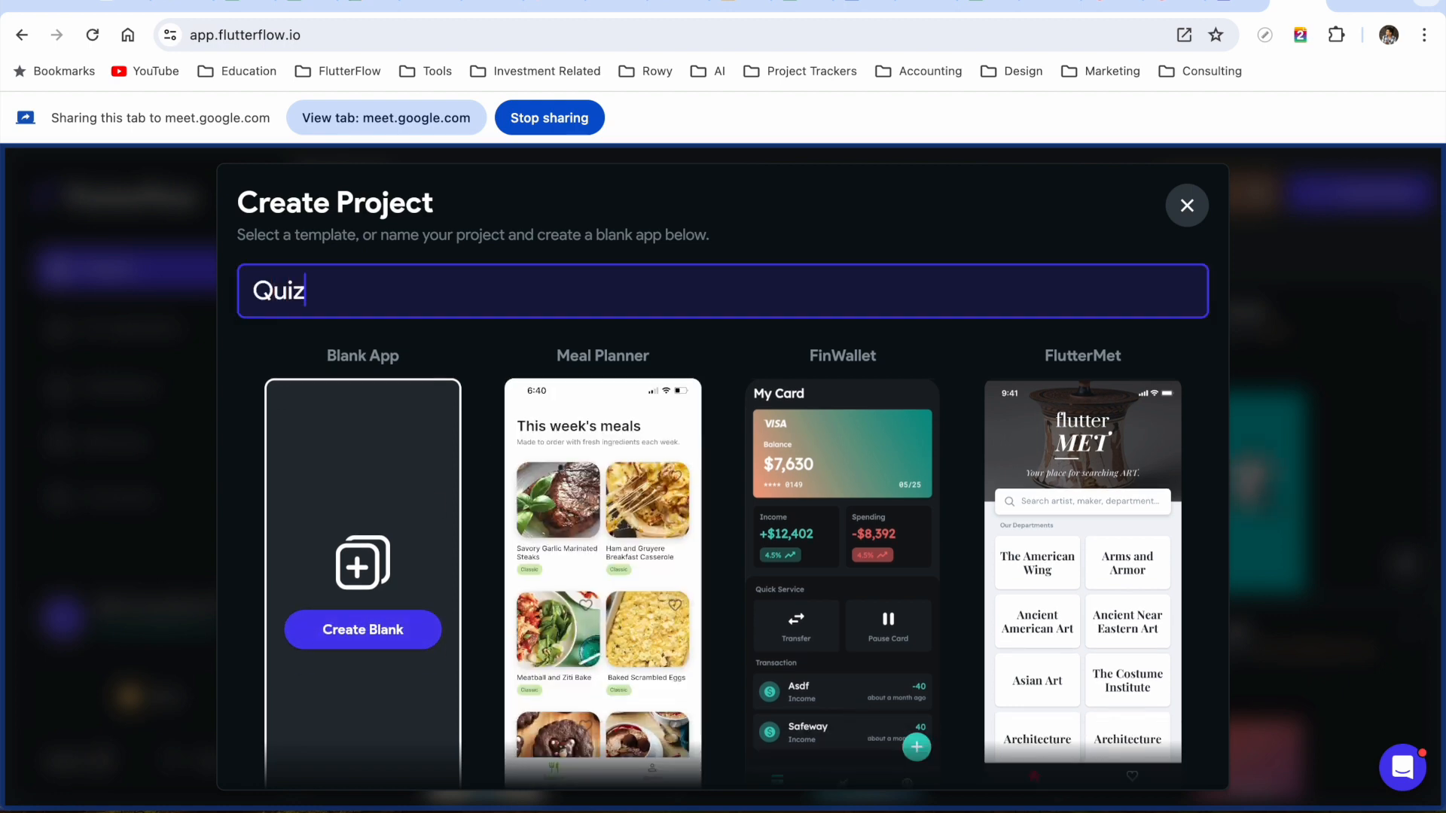
text(App-Live)
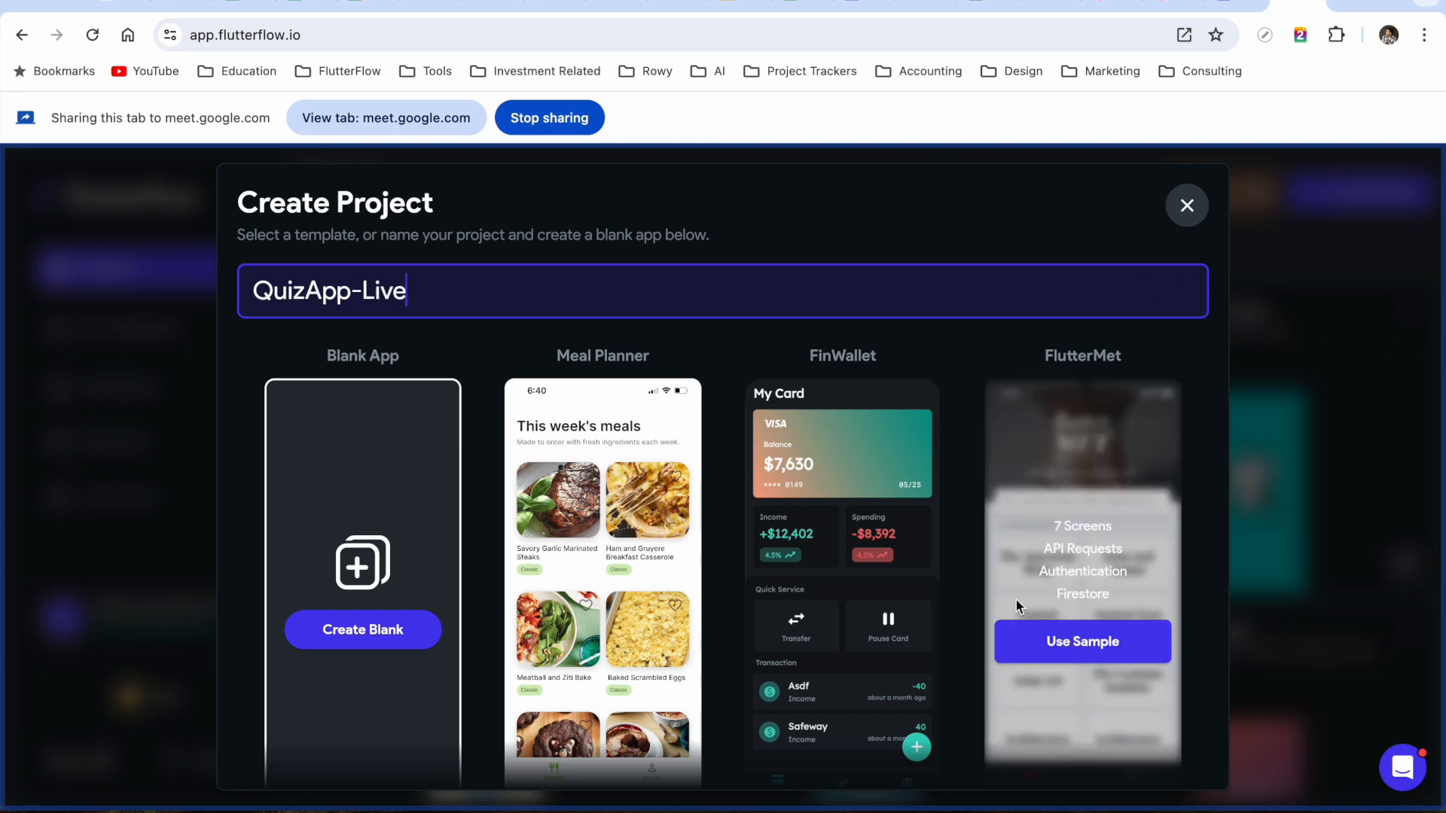
scroll(1020, 600, down, 4)
scroll(371, 555, up, 4)
scroll(1034, 539, down, 3)
scroll(590, 534, up, 3)
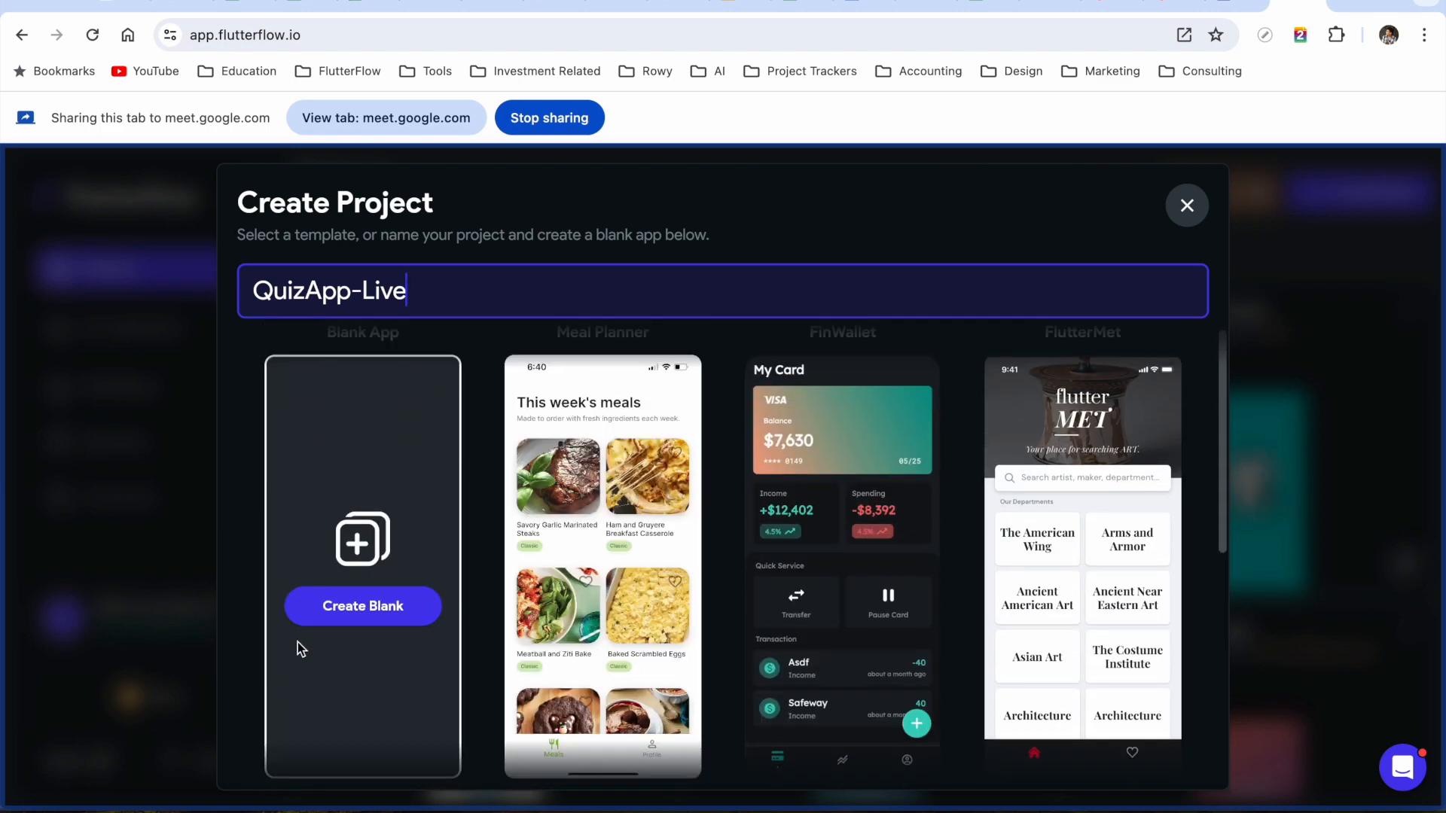
Create the blank app and change the package name to com.bibli.quizapplive
click(350, 616)
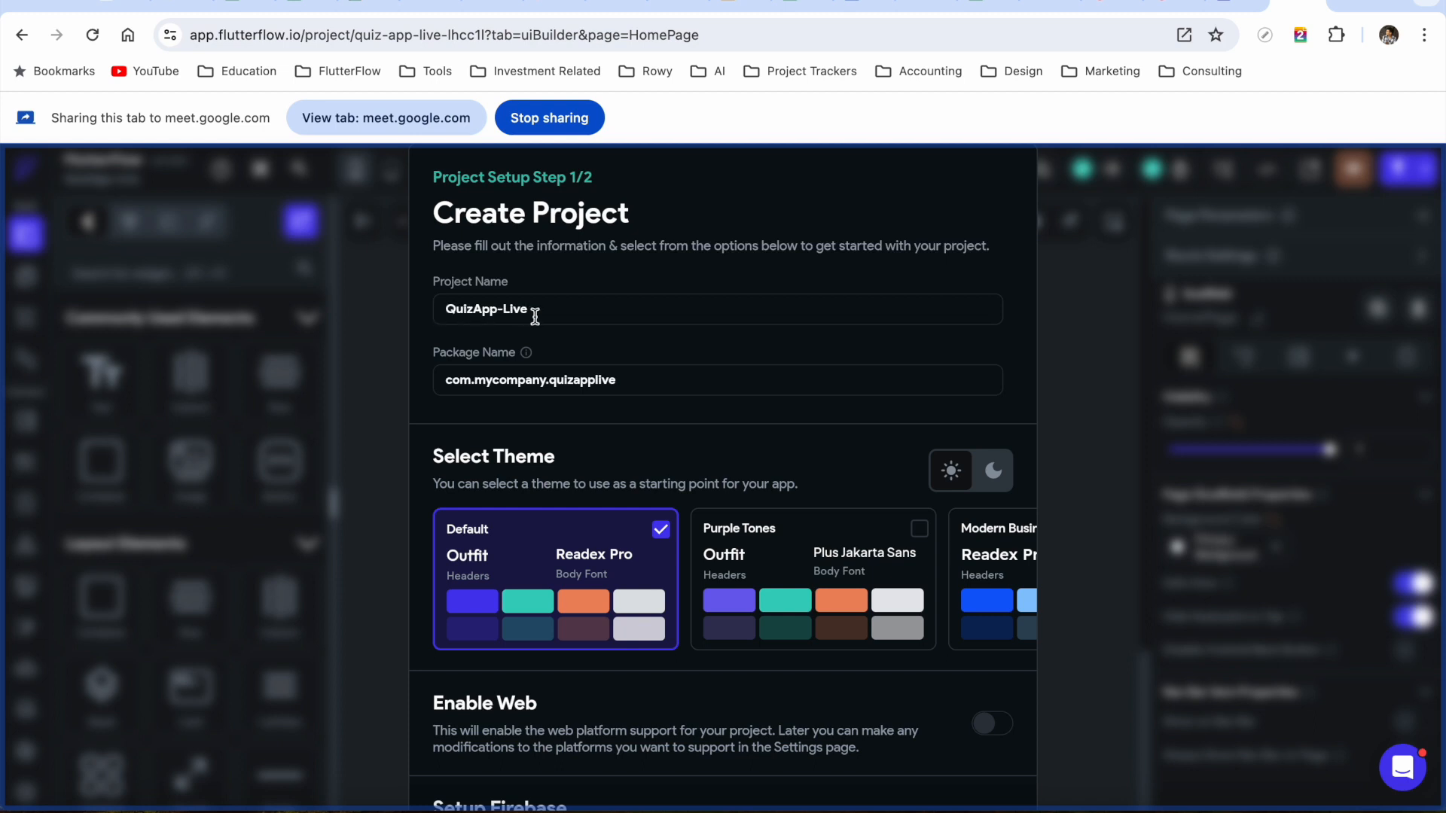
drag(475, 381, 546, 380)
text(bibli)
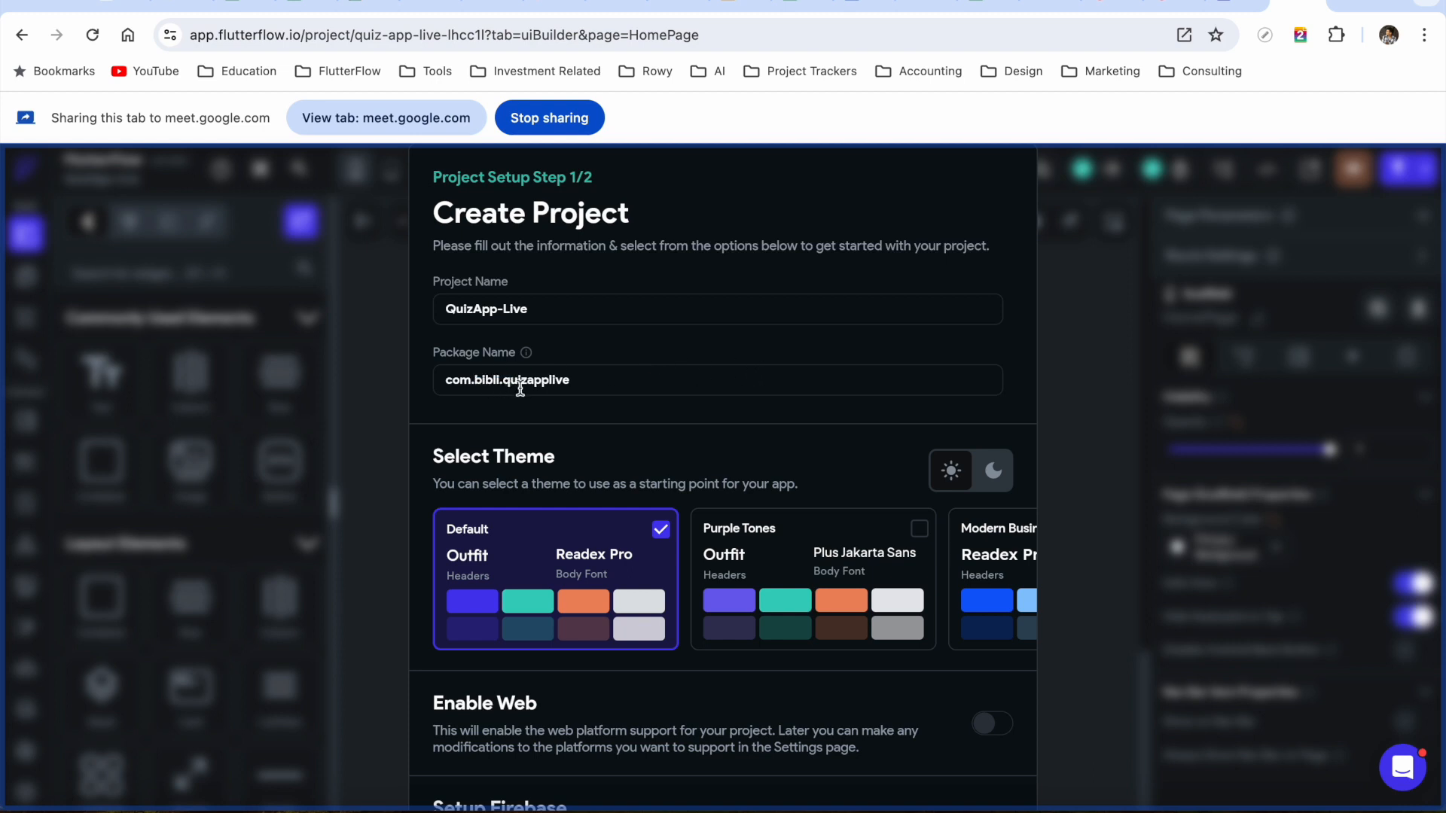
Choose the Classic & Elegant theme, enable web support and continue to Firebase setup
scroll(610, 399, down, 1)
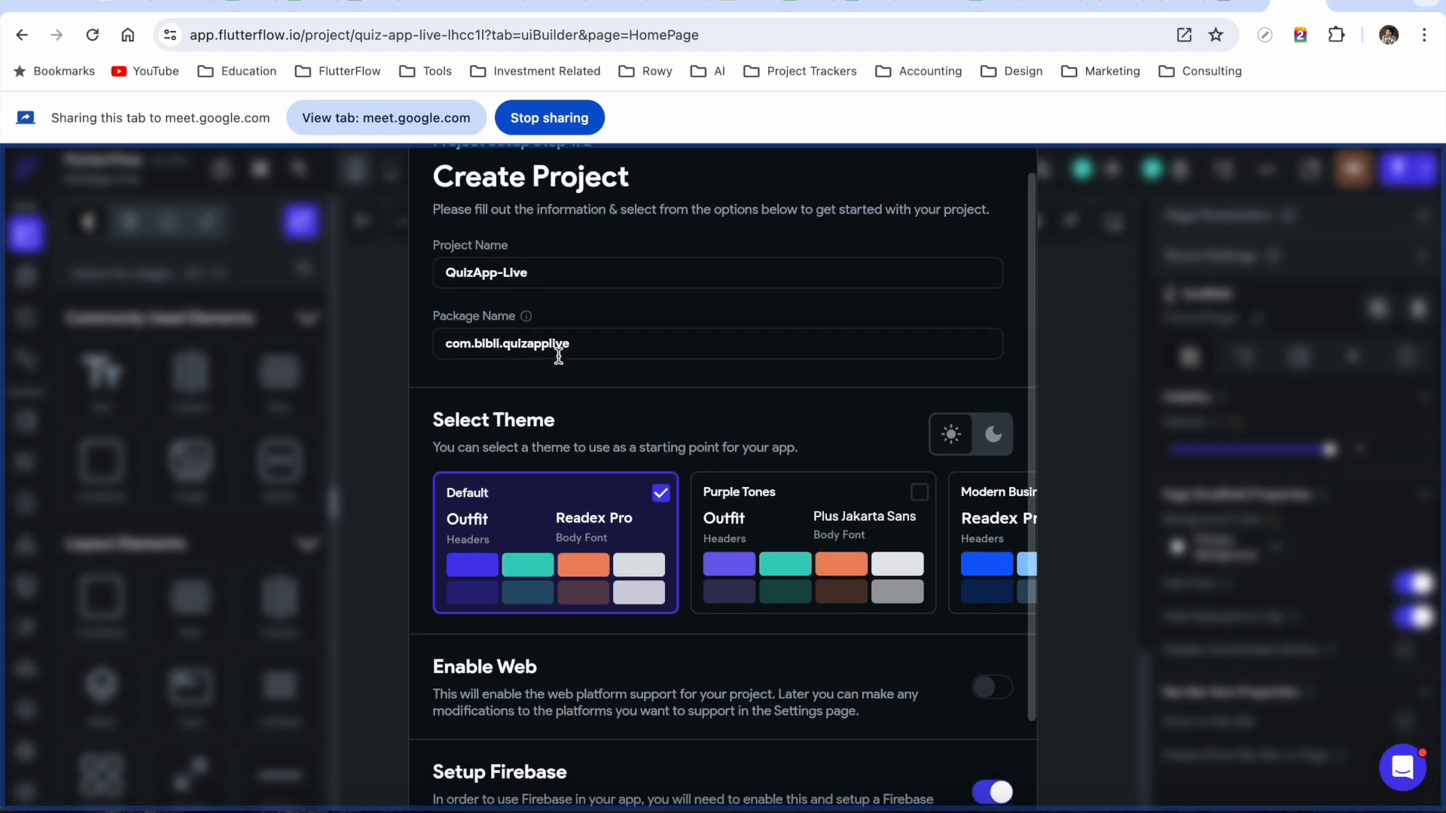
scroll(633, 381, down, 1)
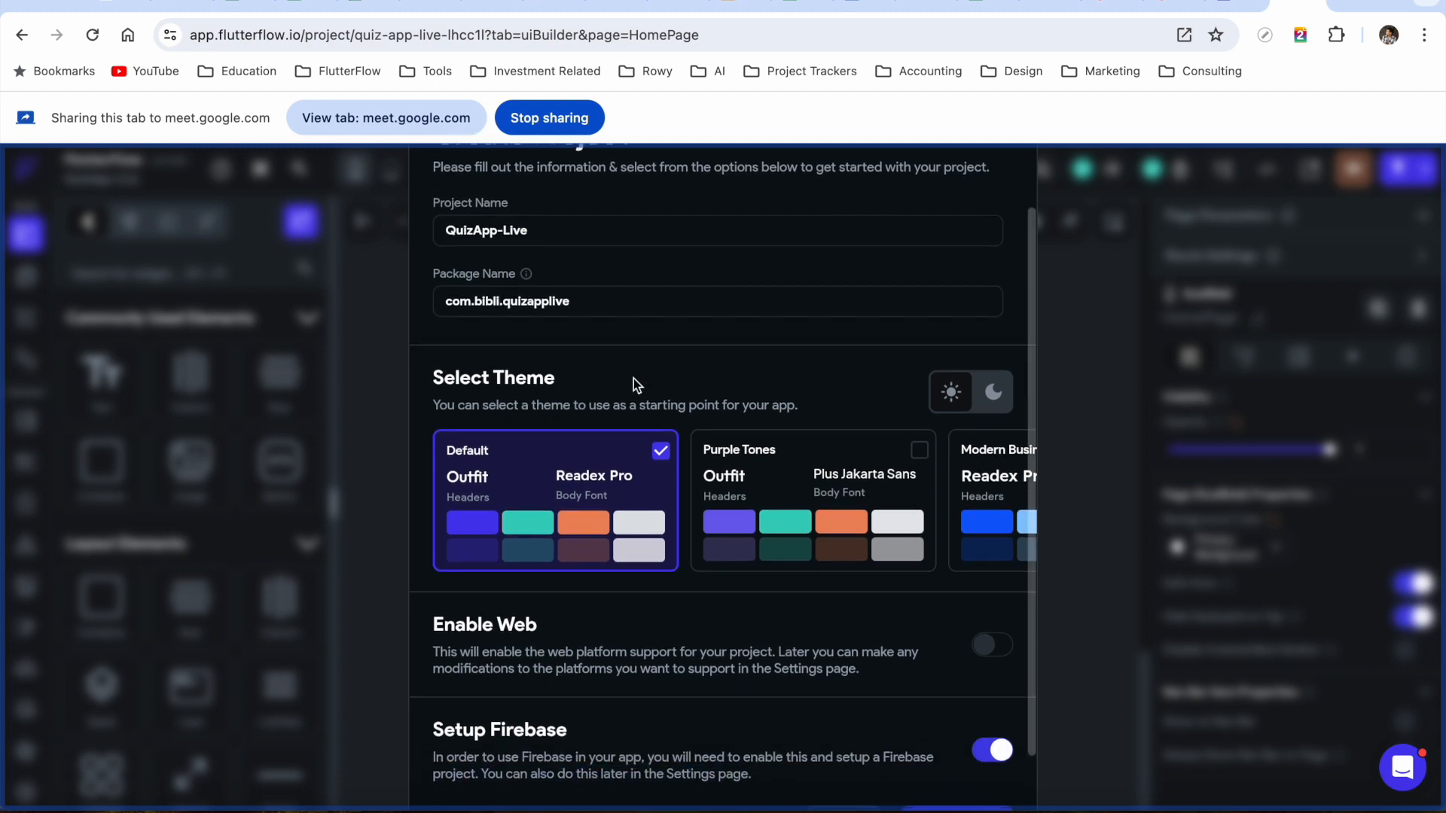
scroll(858, 493, right, 3)
scroll(860, 492, right, 15)
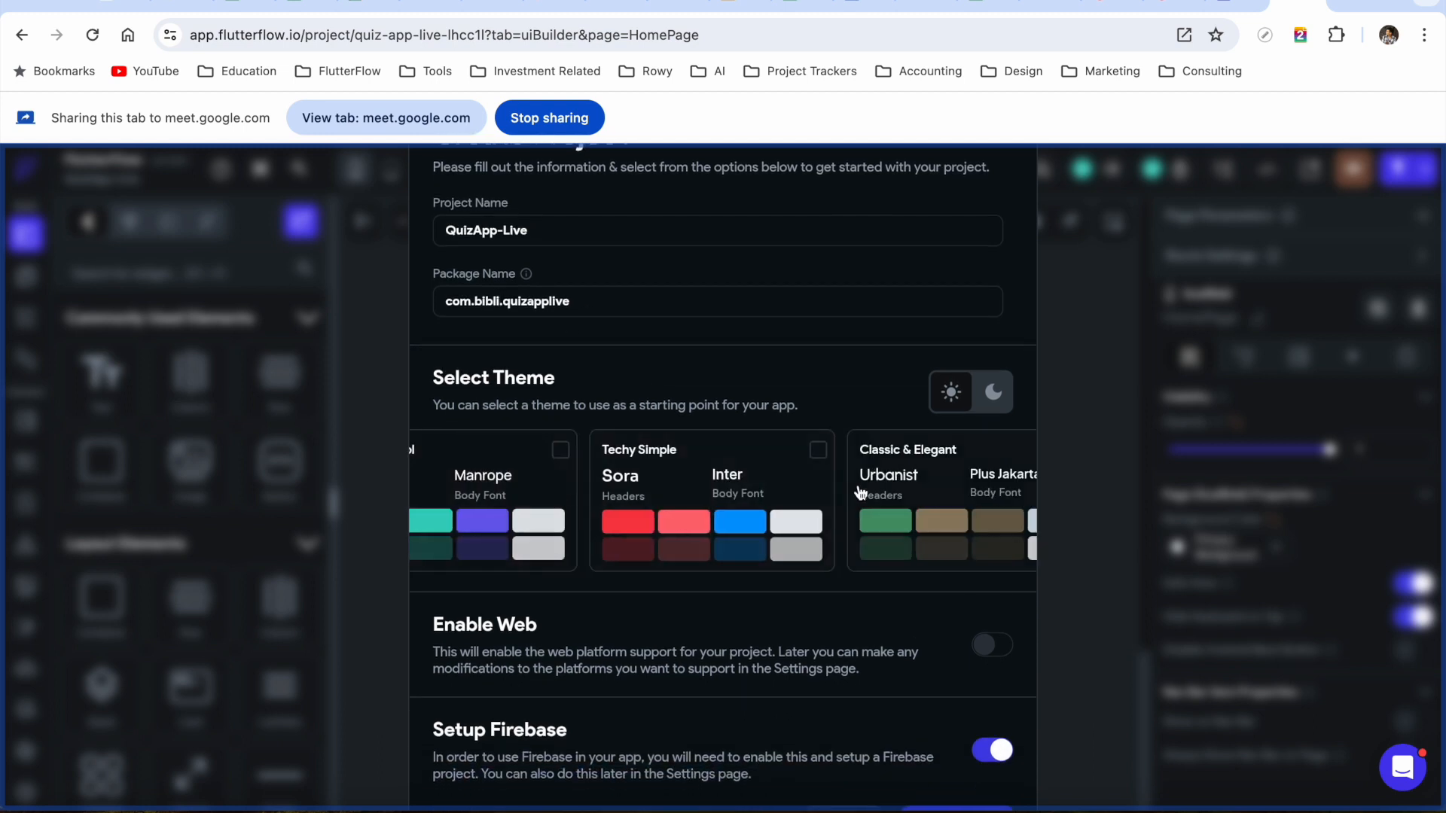
click(709, 450)
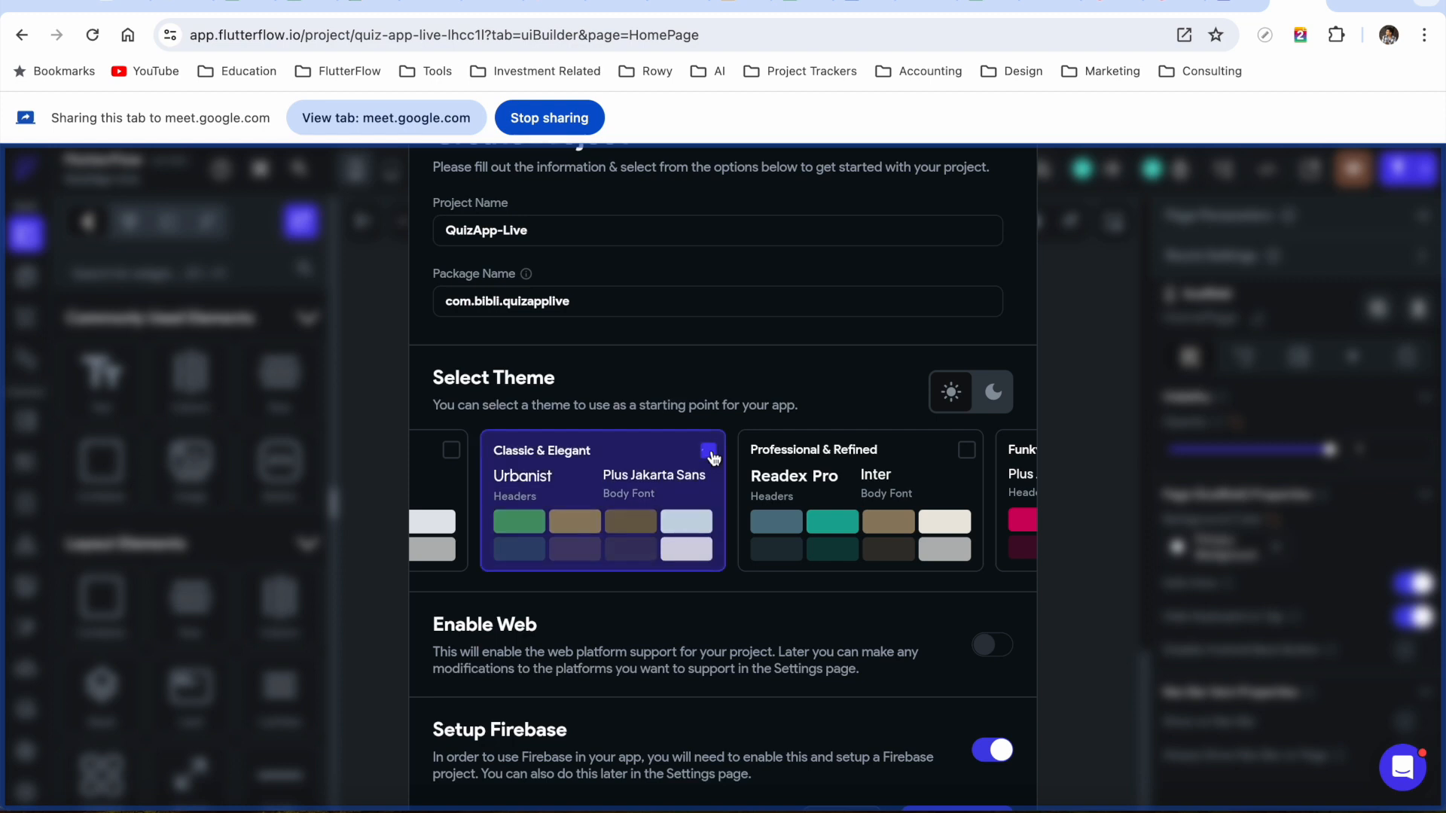
scroll(616, 491, left, 2)
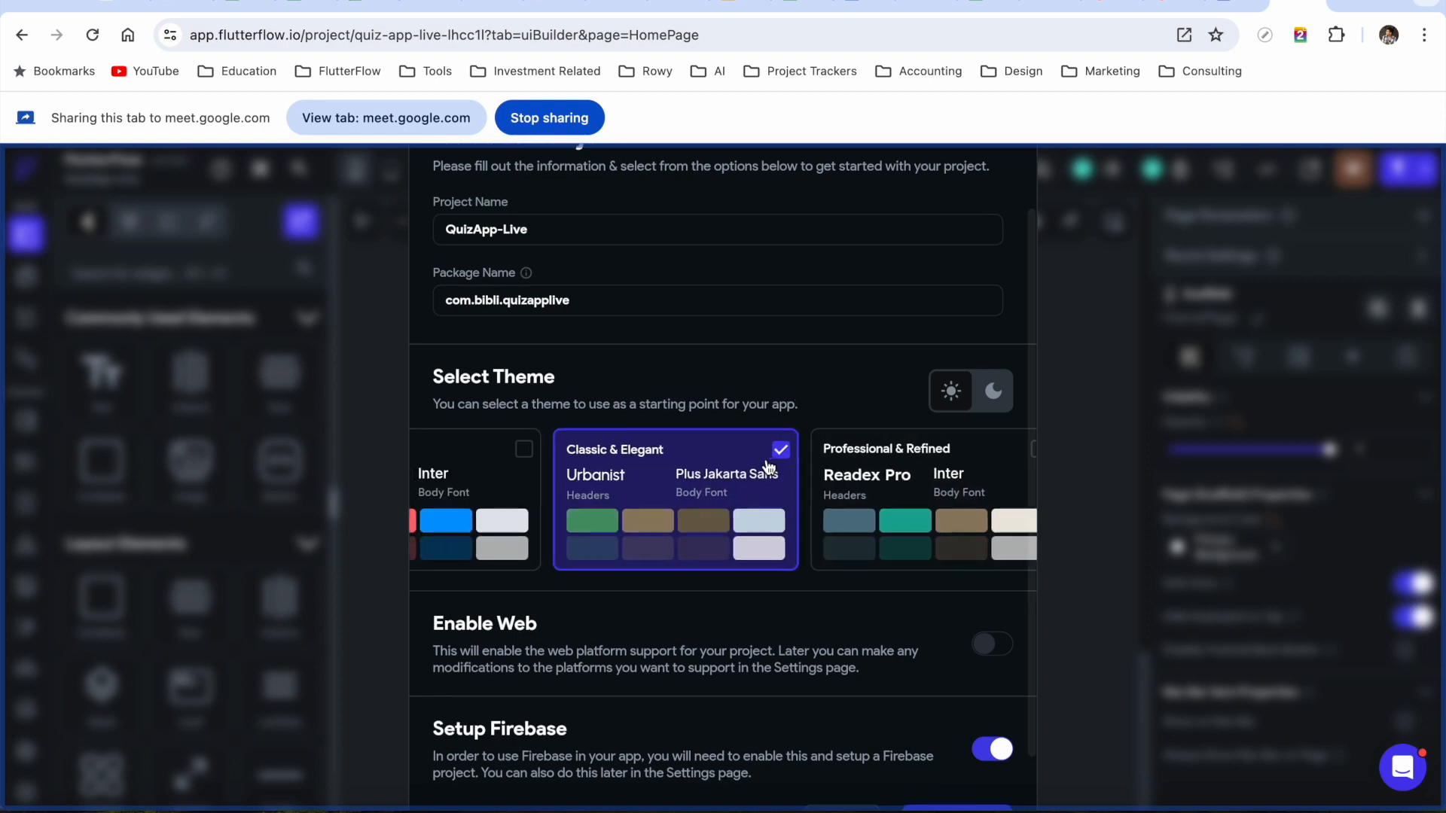
click(1001, 654)
scroll(804, 680, down, 1)
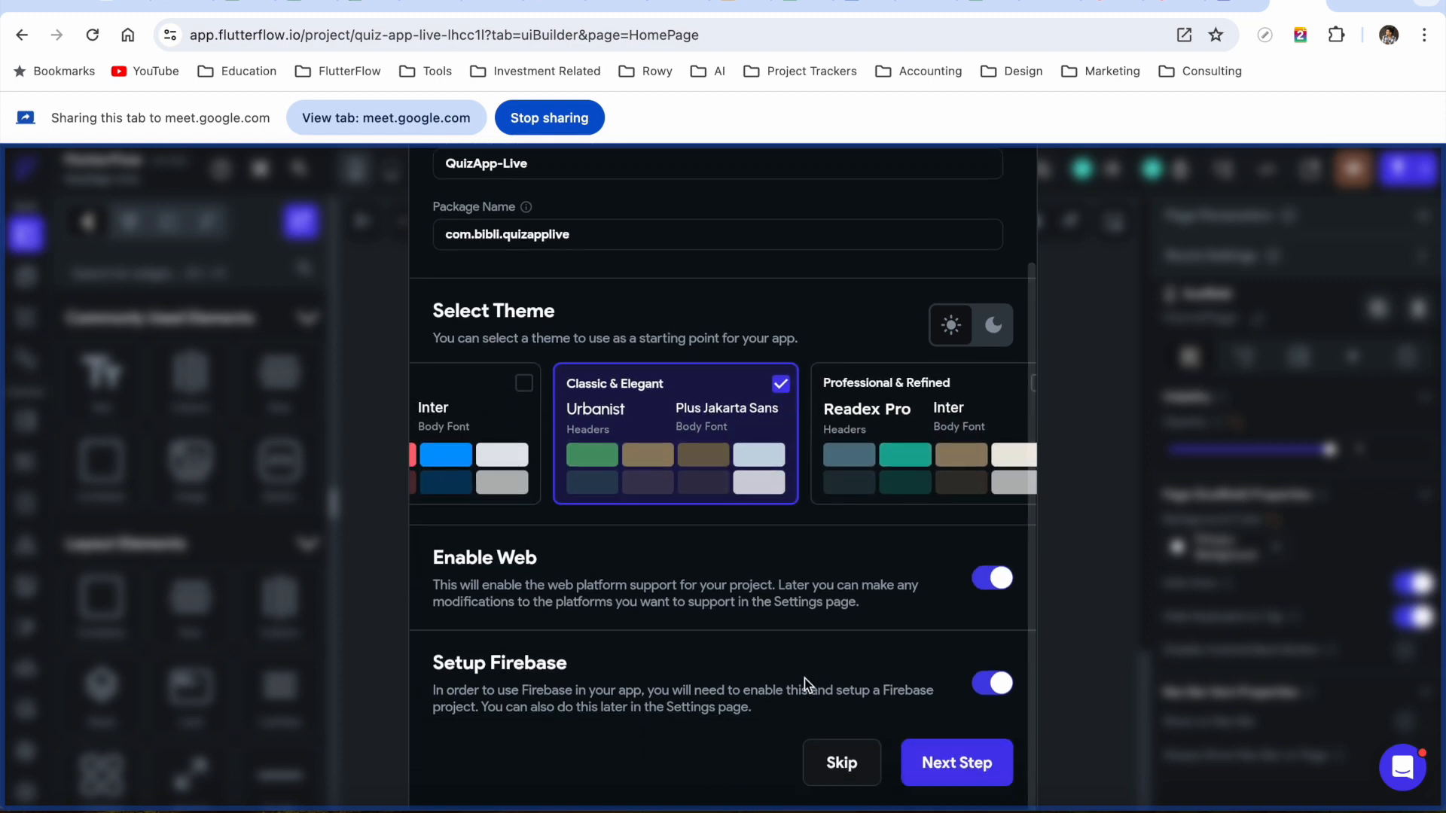
click(963, 764)
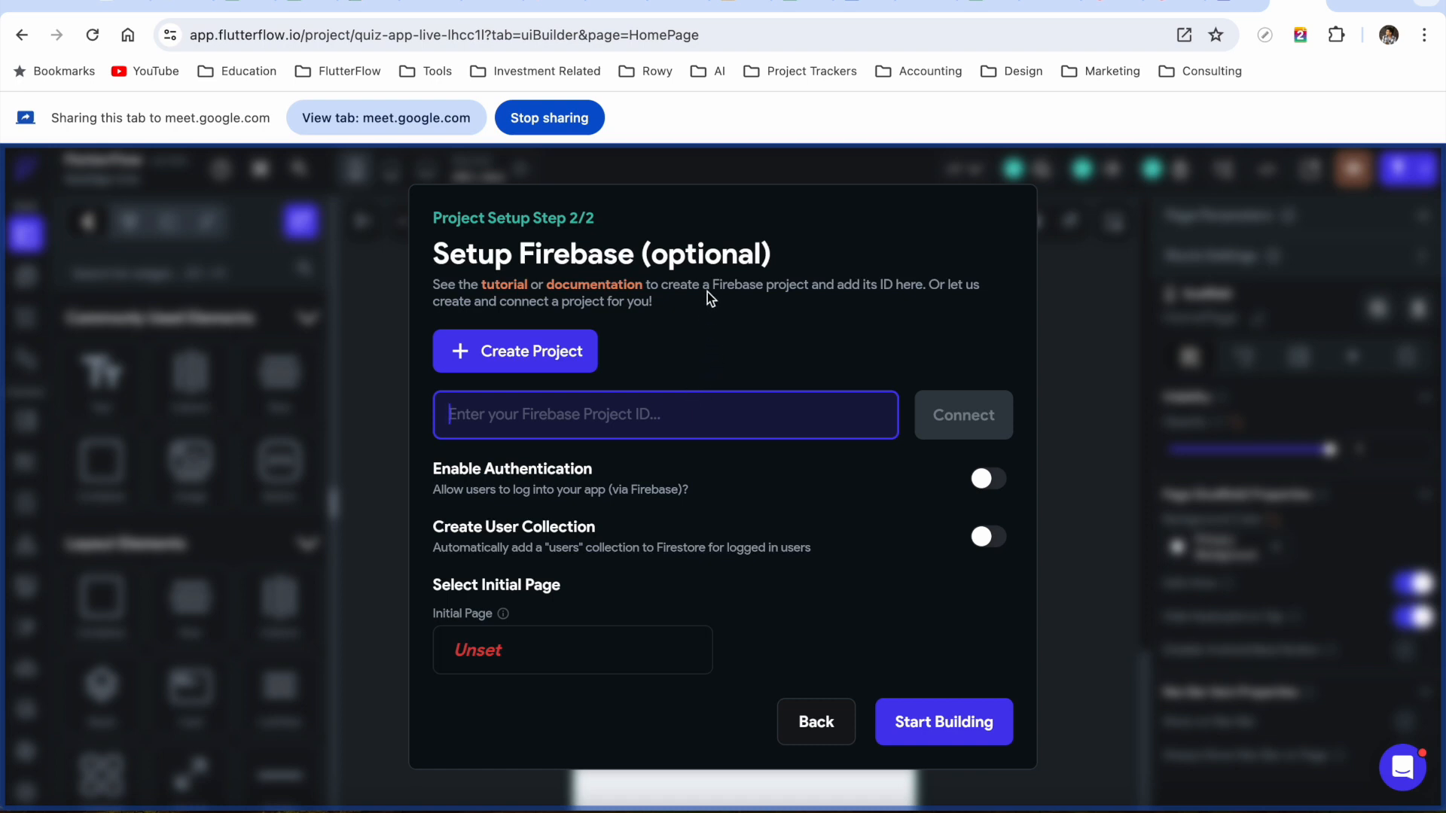
Open the Firebase website in a new tab and share it with the meeting
click(1344, 3)
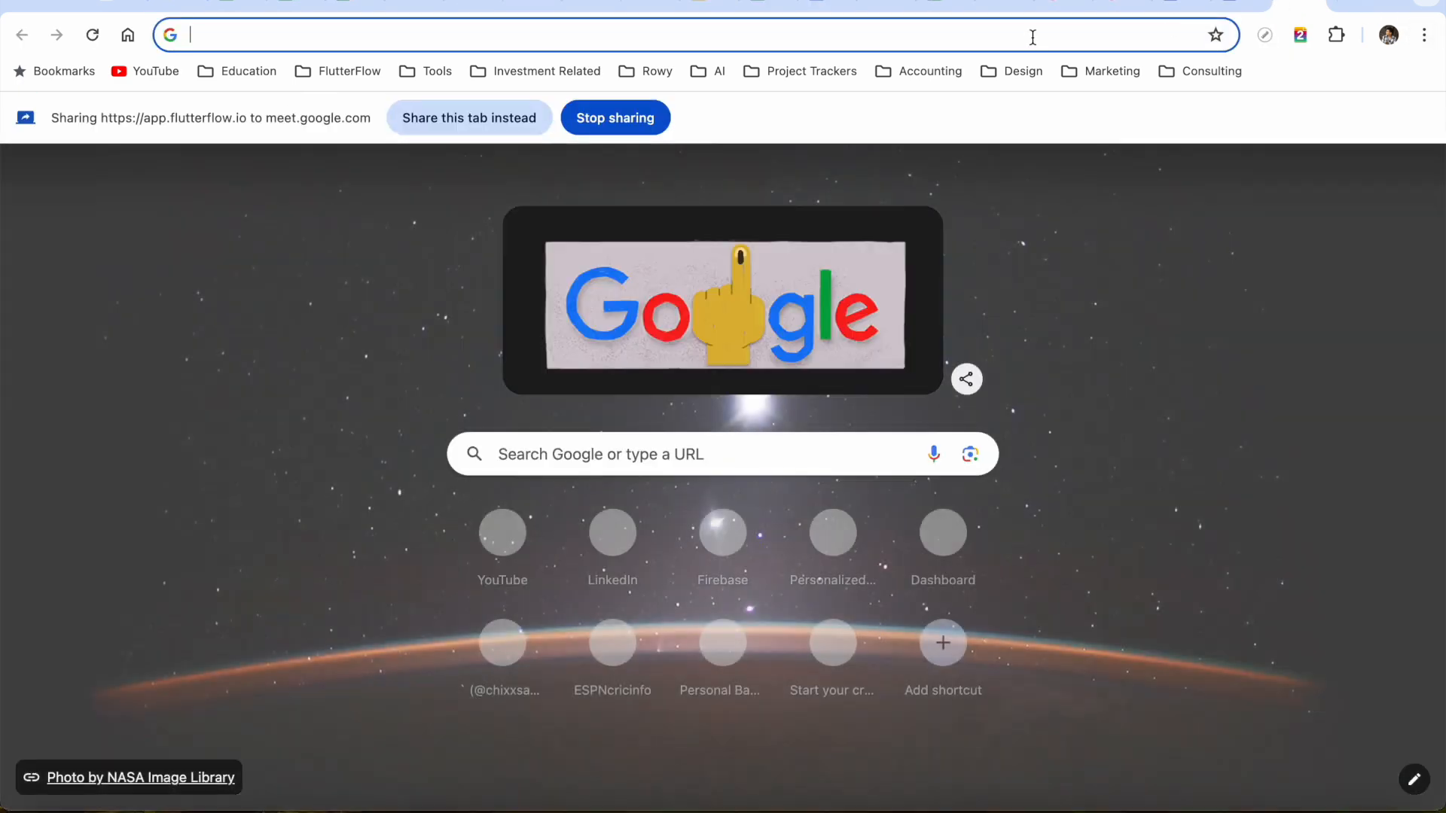
text(fireba)
key(Return)
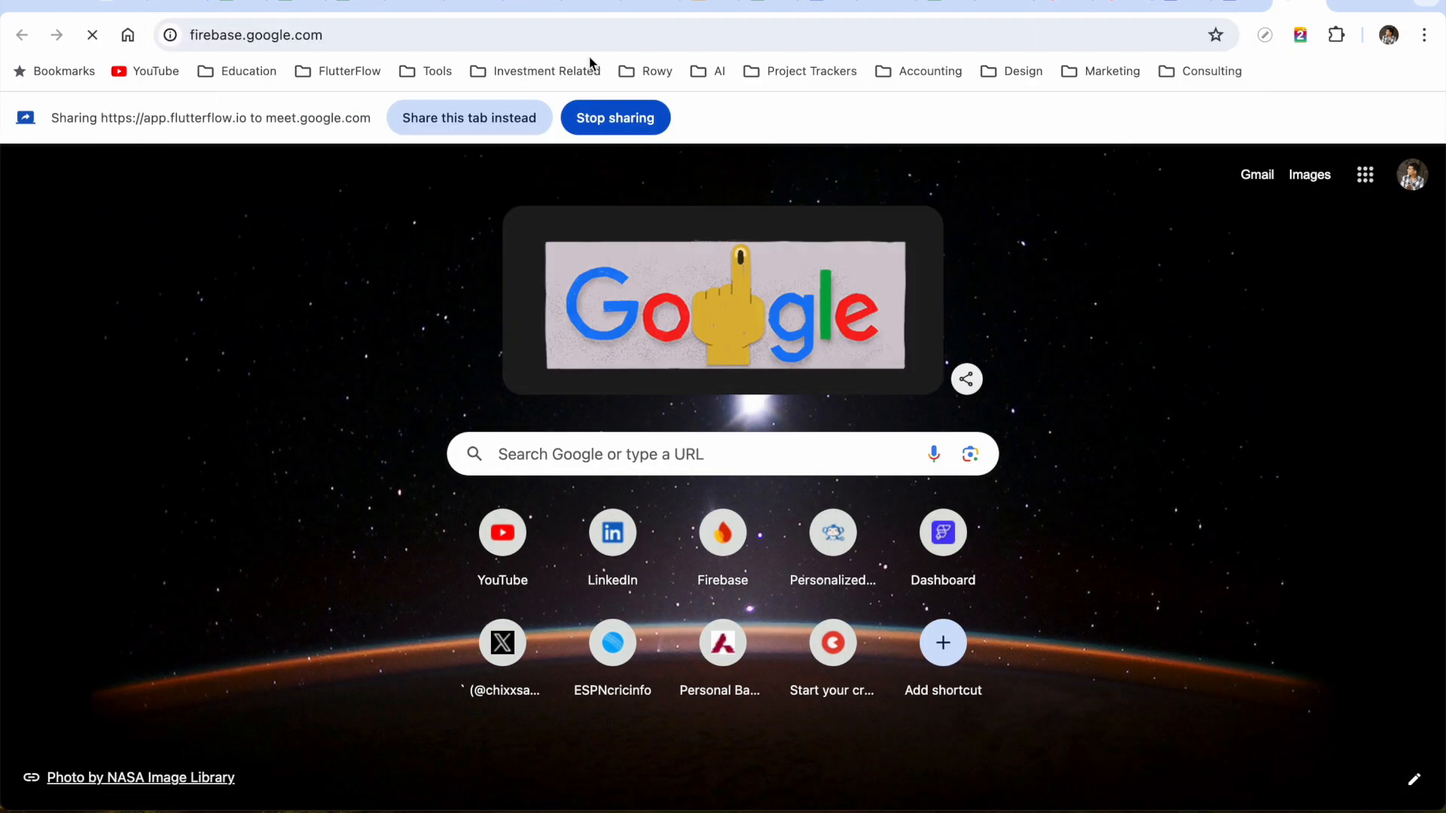
click(485, 122)
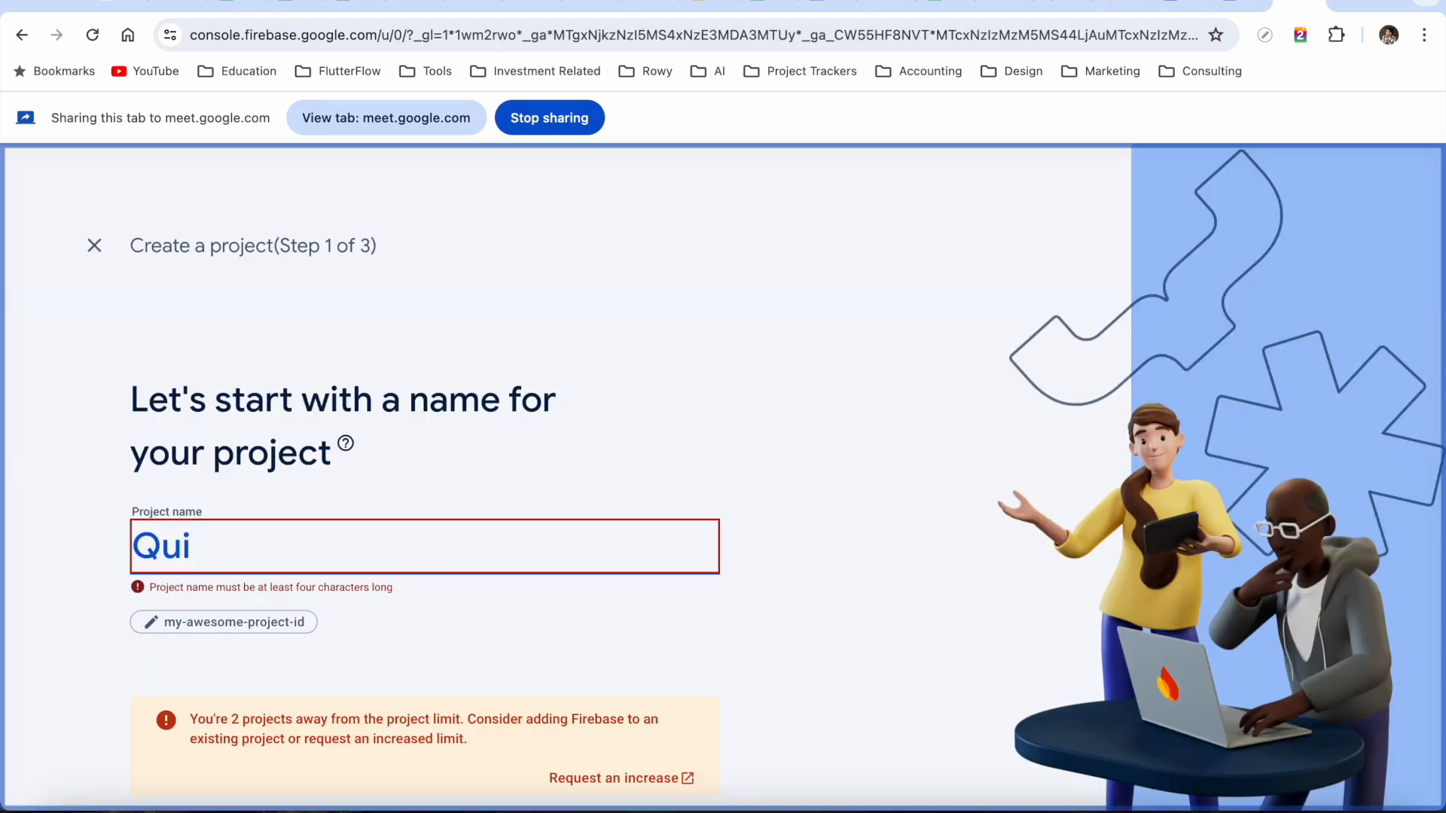
Create the Firebase project Quizapplive with Google Analytics on the existing account
text(zapplive)
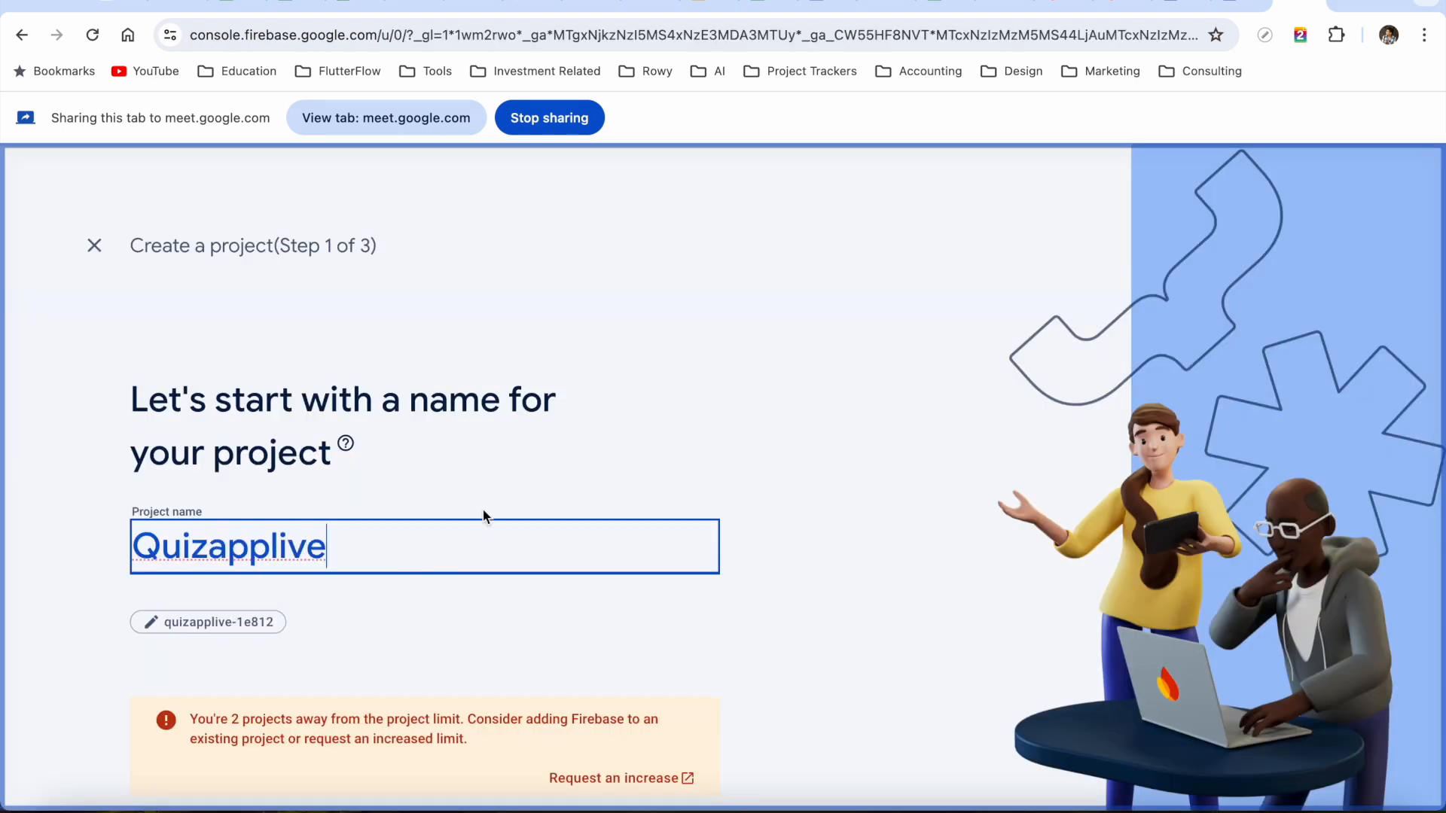
scroll(483, 511, down, 2)
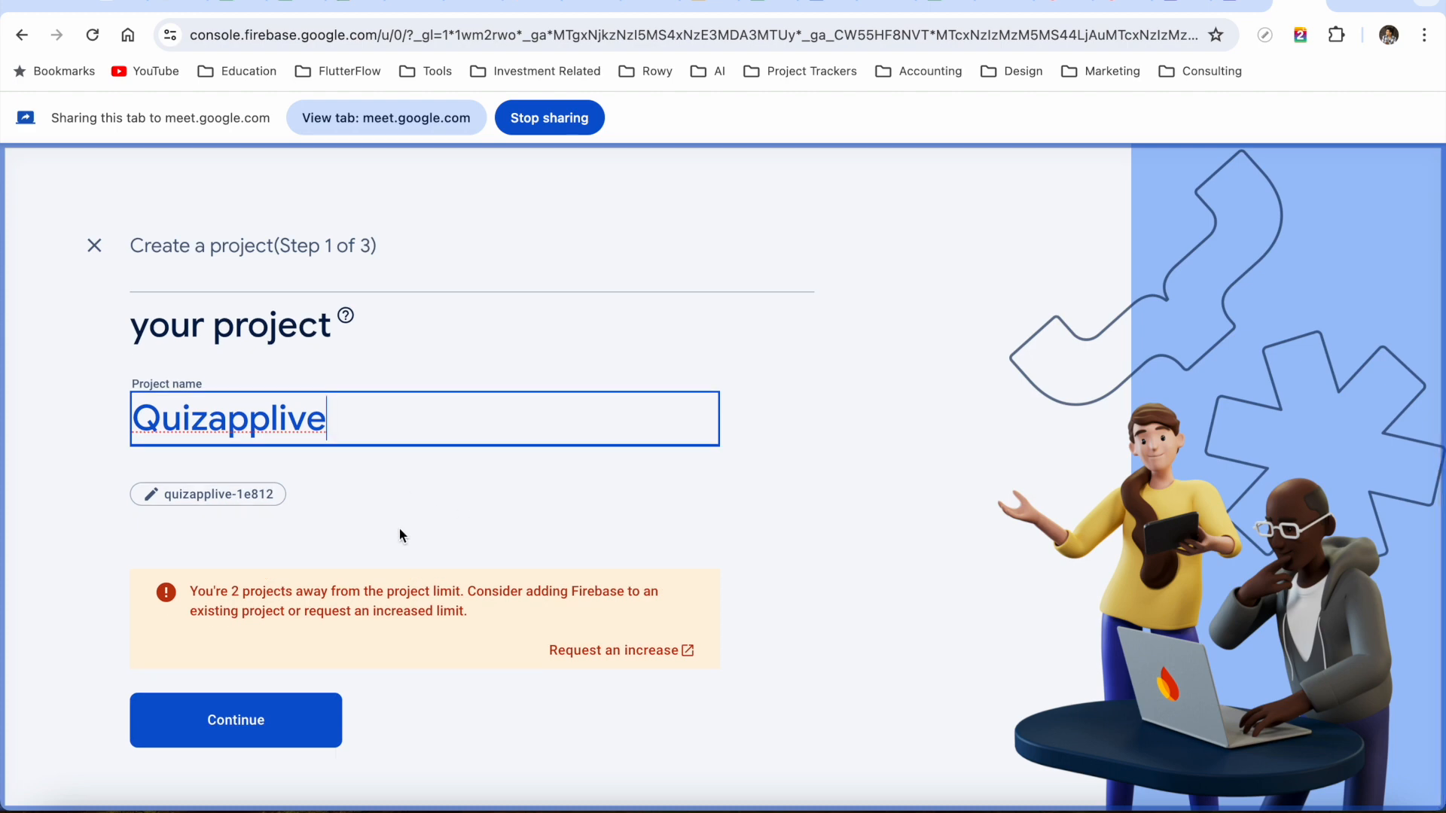
click(297, 719)
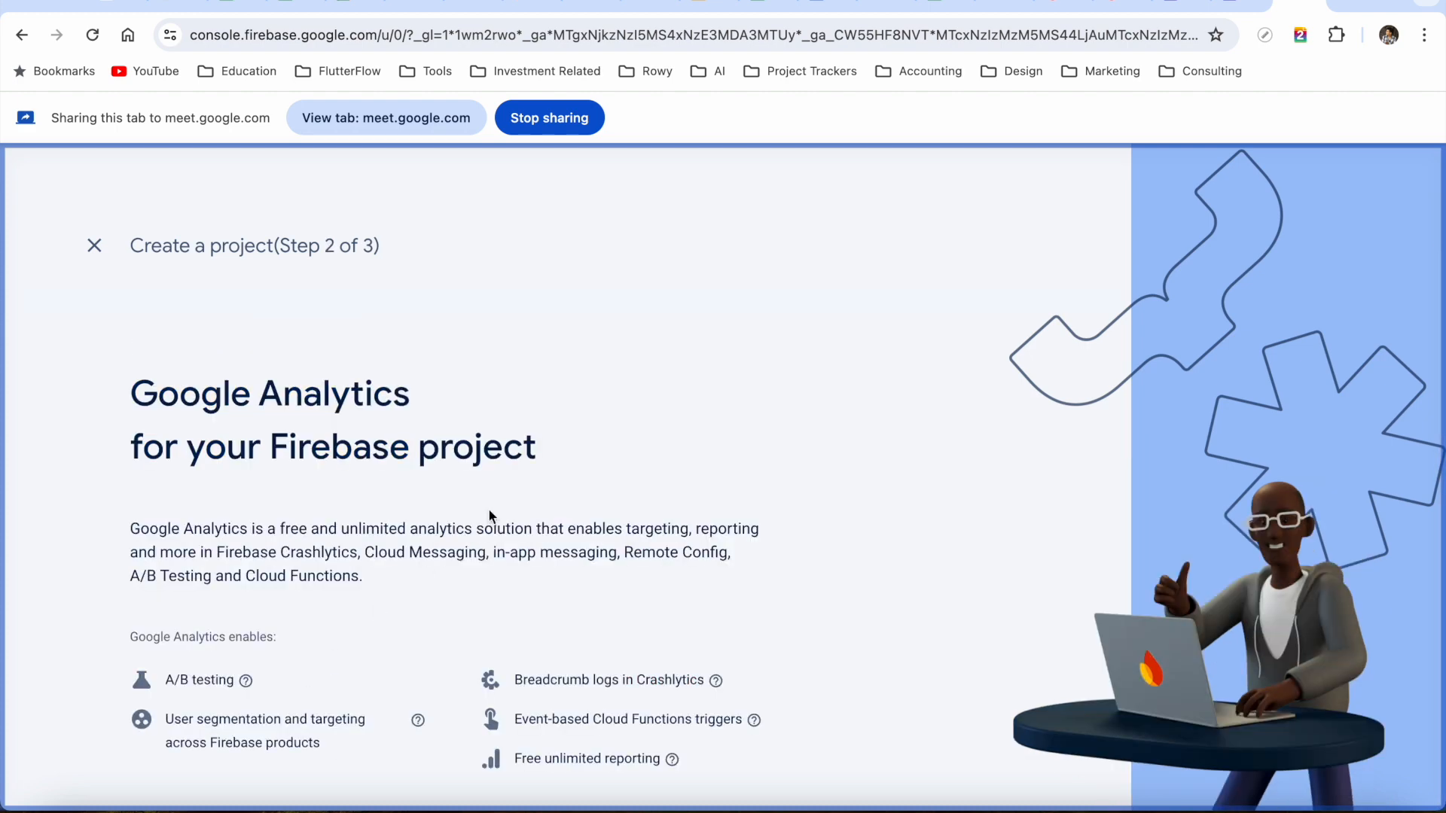
scroll(539, 515, down, 3)
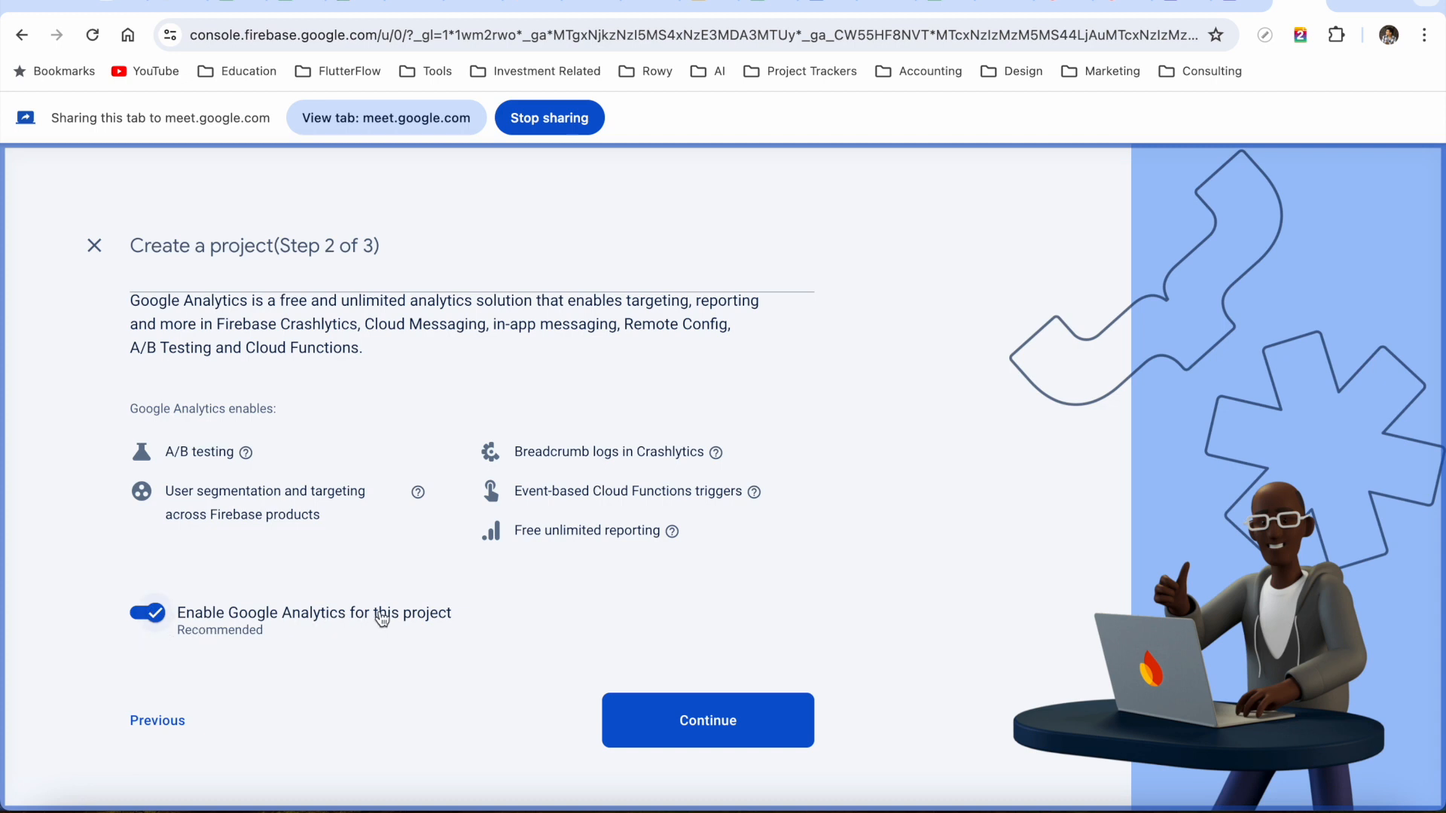
click(732, 729)
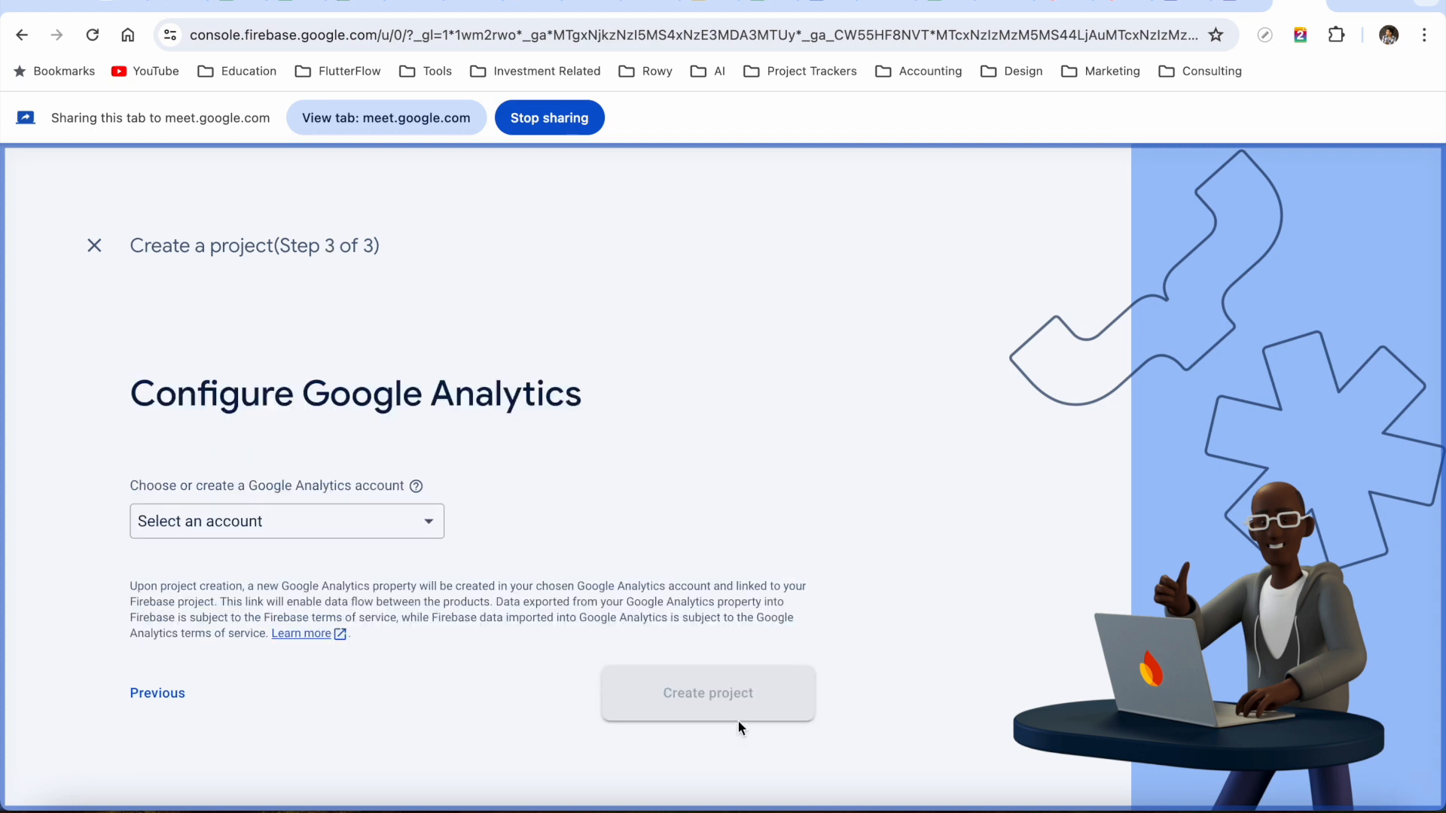
click(389, 530)
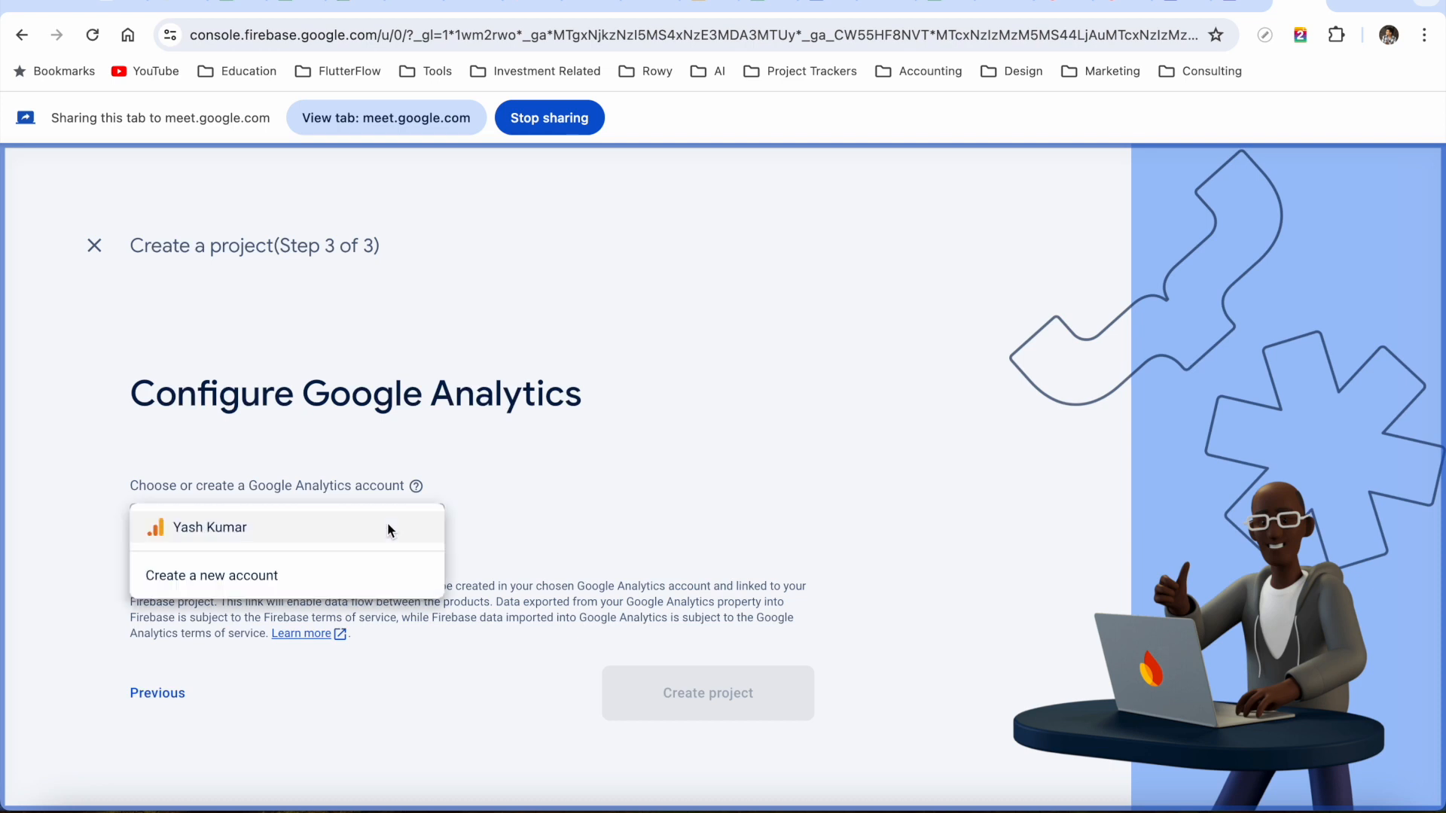
click(292, 528)
scroll(550, 559, down, 1)
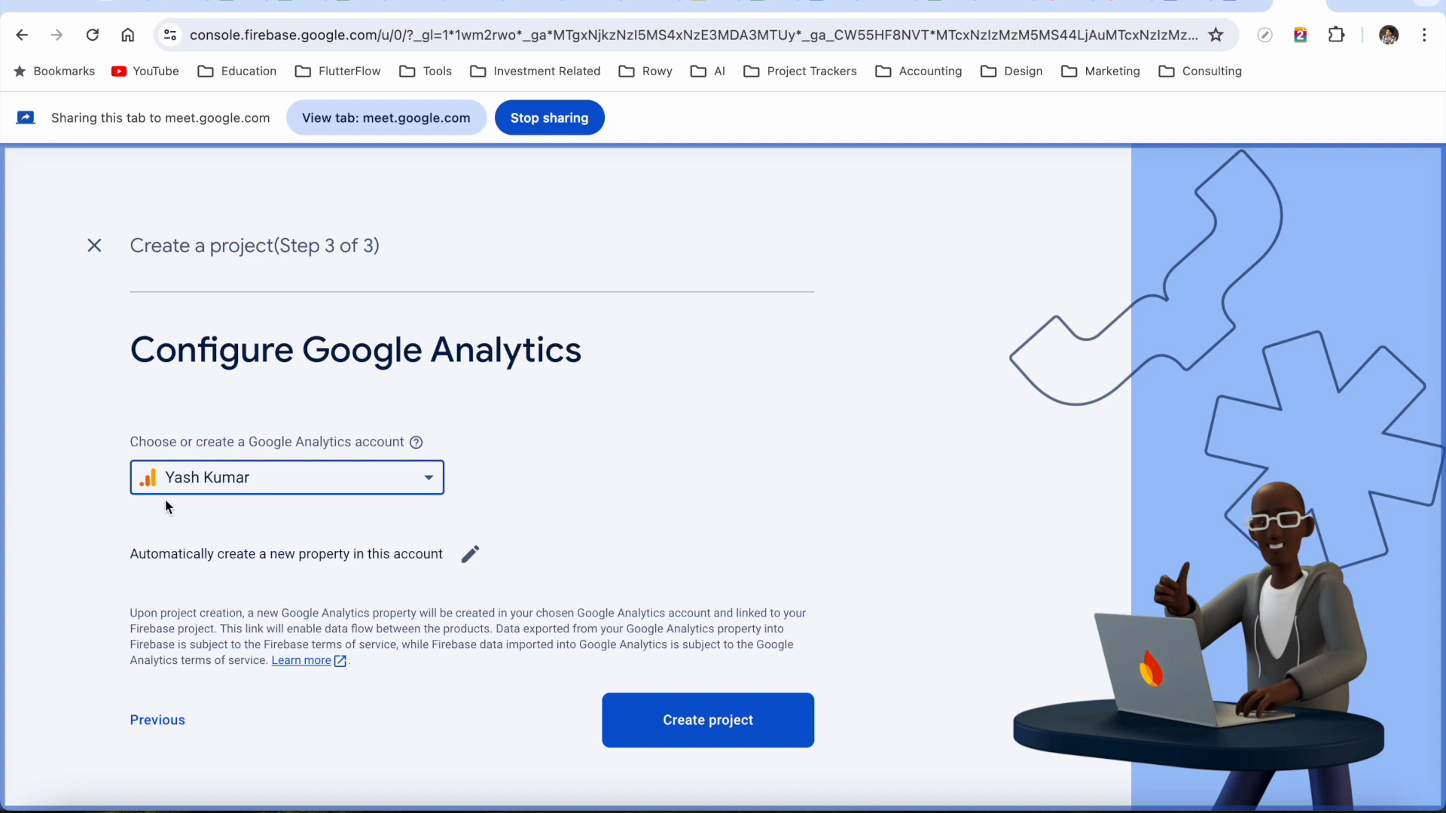
click(683, 722)
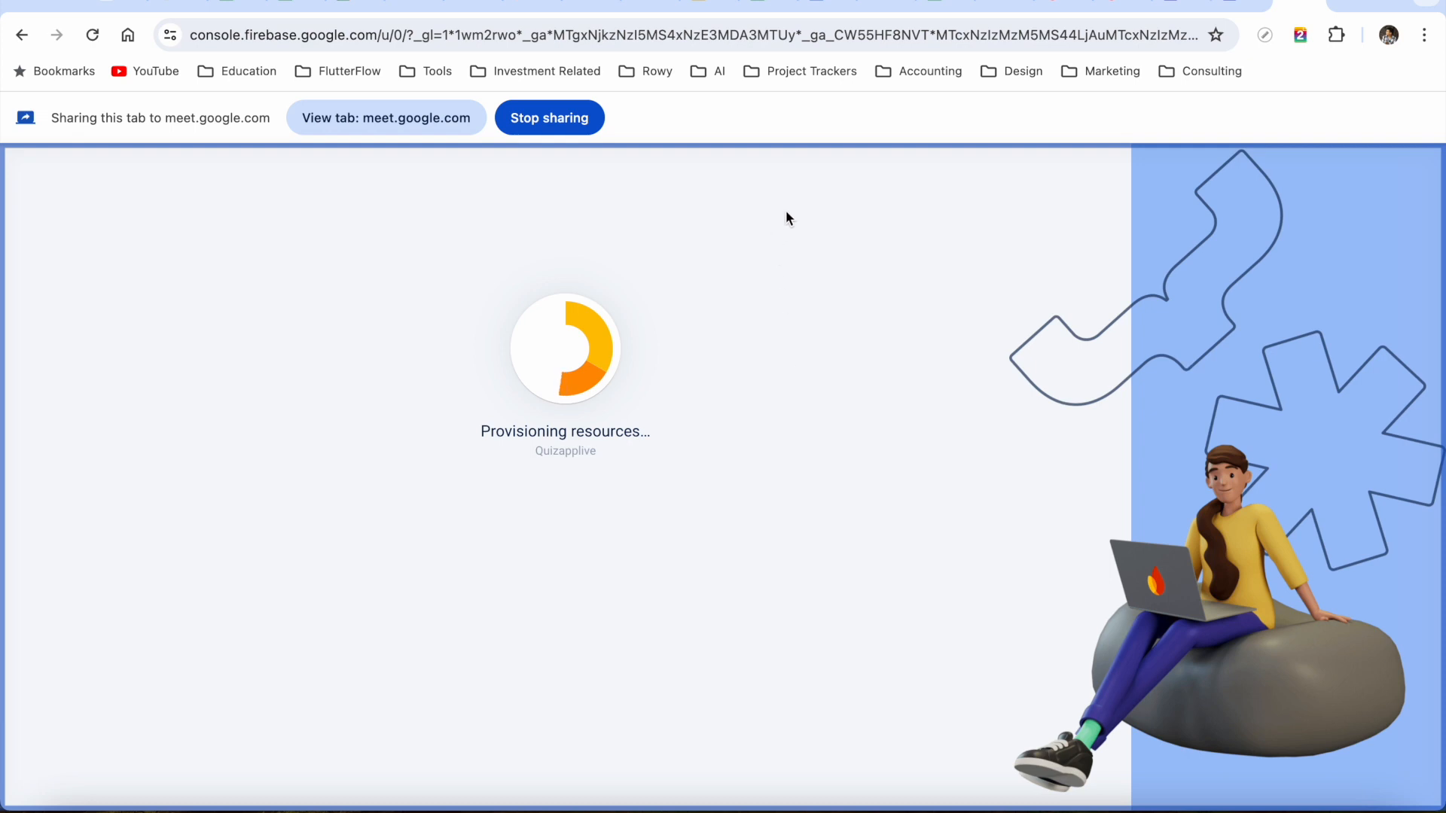
click(413, 6)
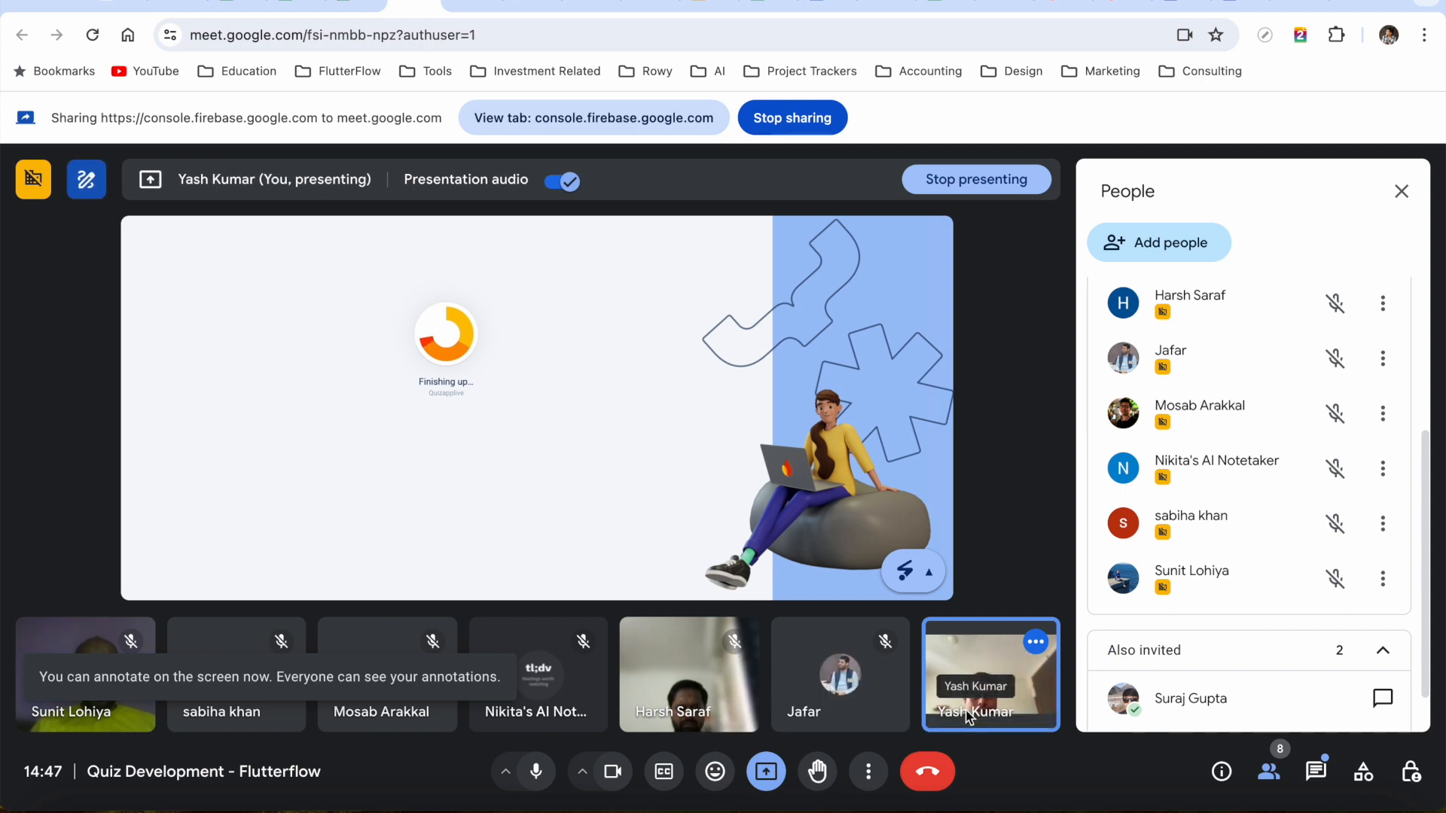
Return from the Meet tab to the Firebase console showing the Quizapplive project
scroll(1164, 464, down, 2)
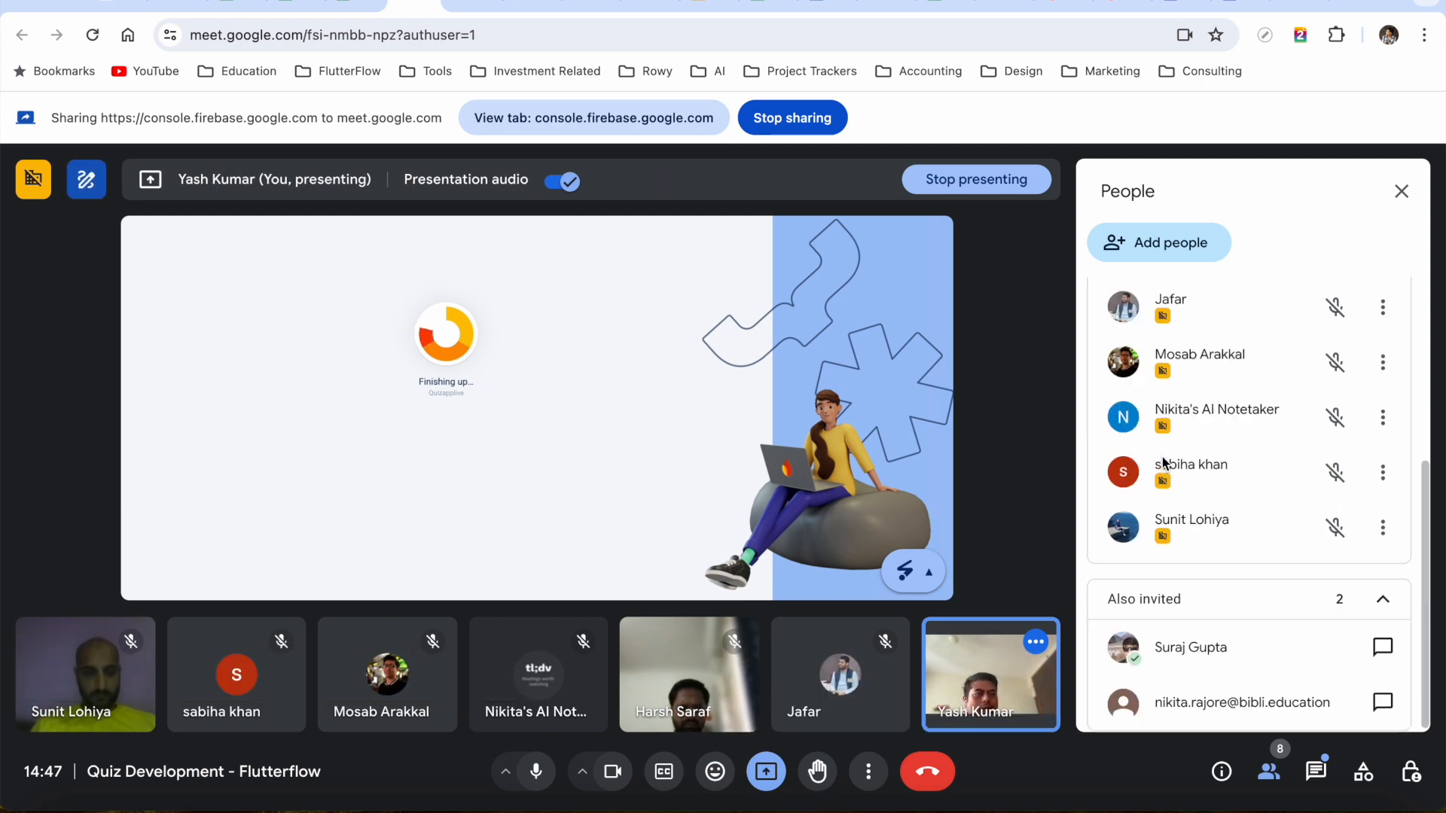
scroll(1163, 459, up, 3)
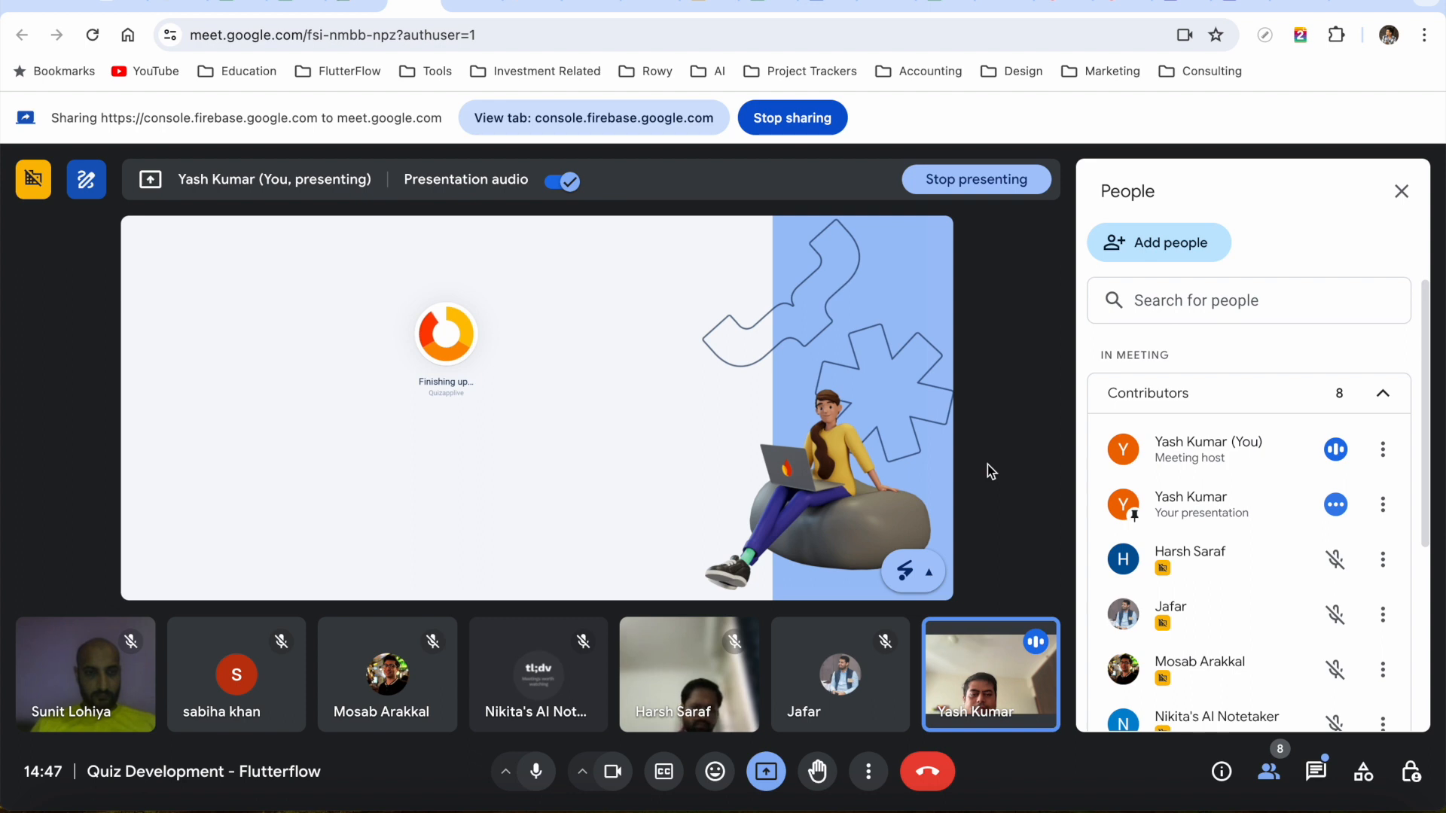
click(1288, 3)
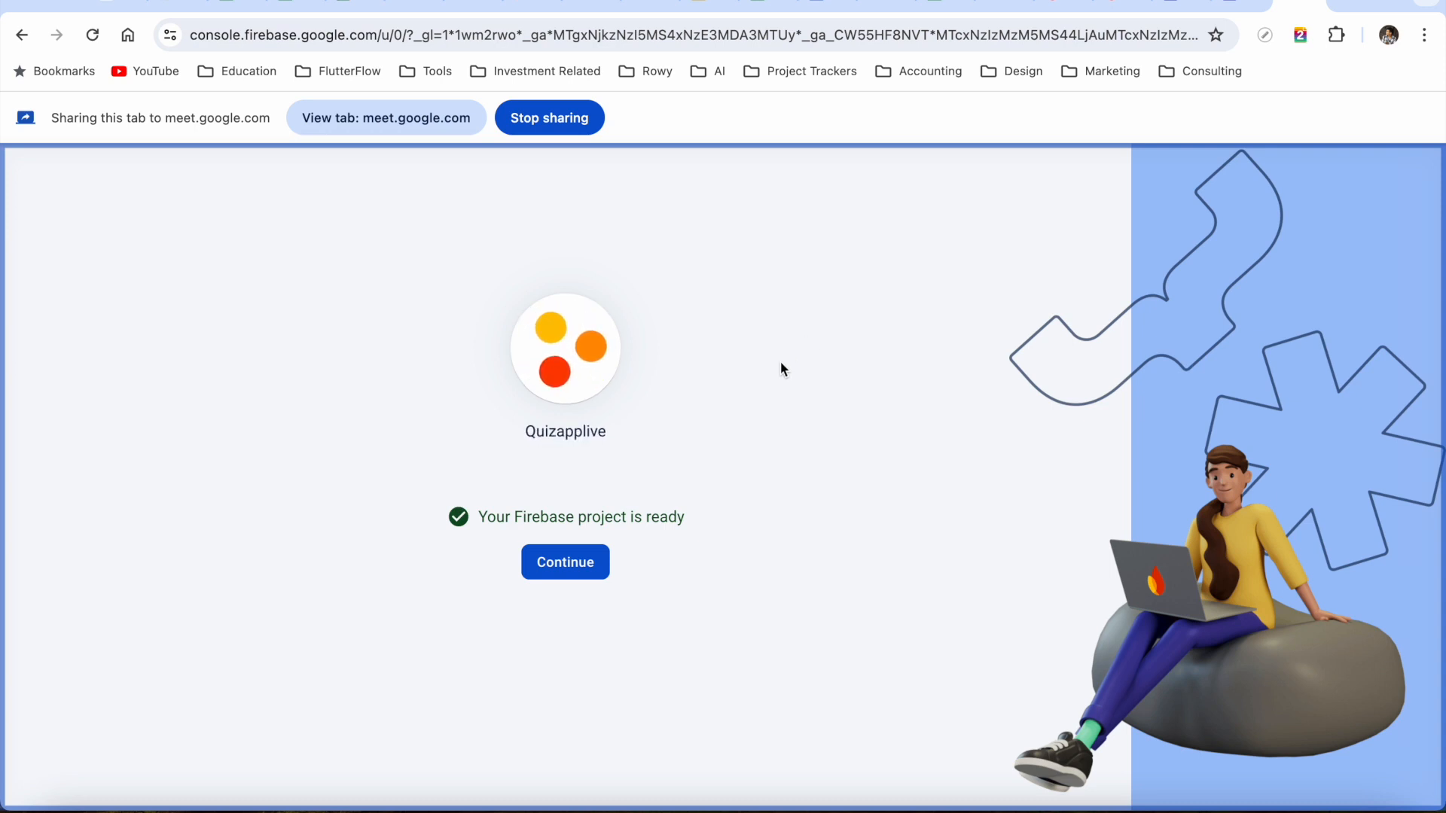
Enter the new Quizapplive project and open Project settings > Users and permissions
click(570, 575)
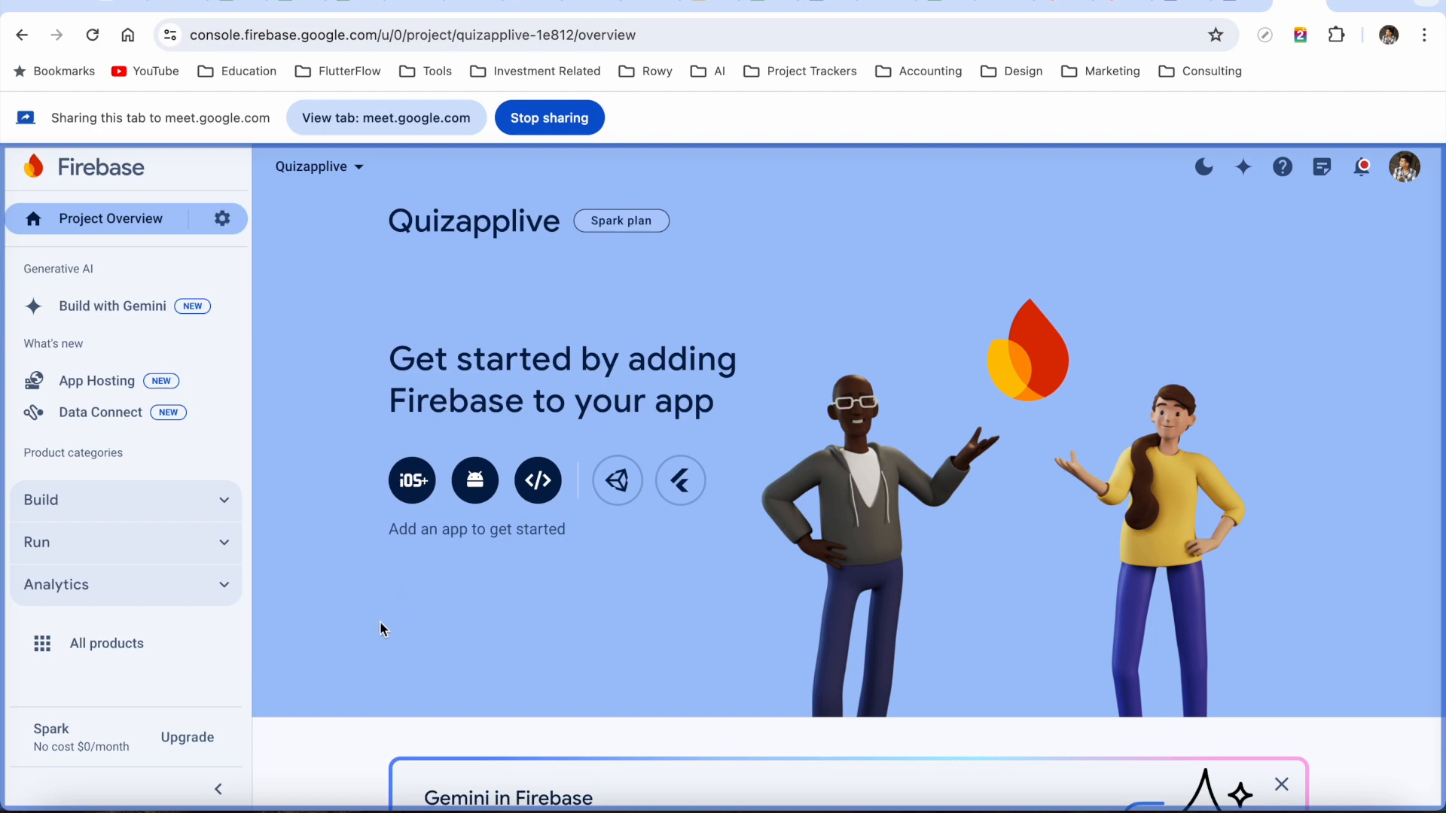
scroll(572, 598, down, 2)
scroll(482, 565, up, 2)
click(219, 220)
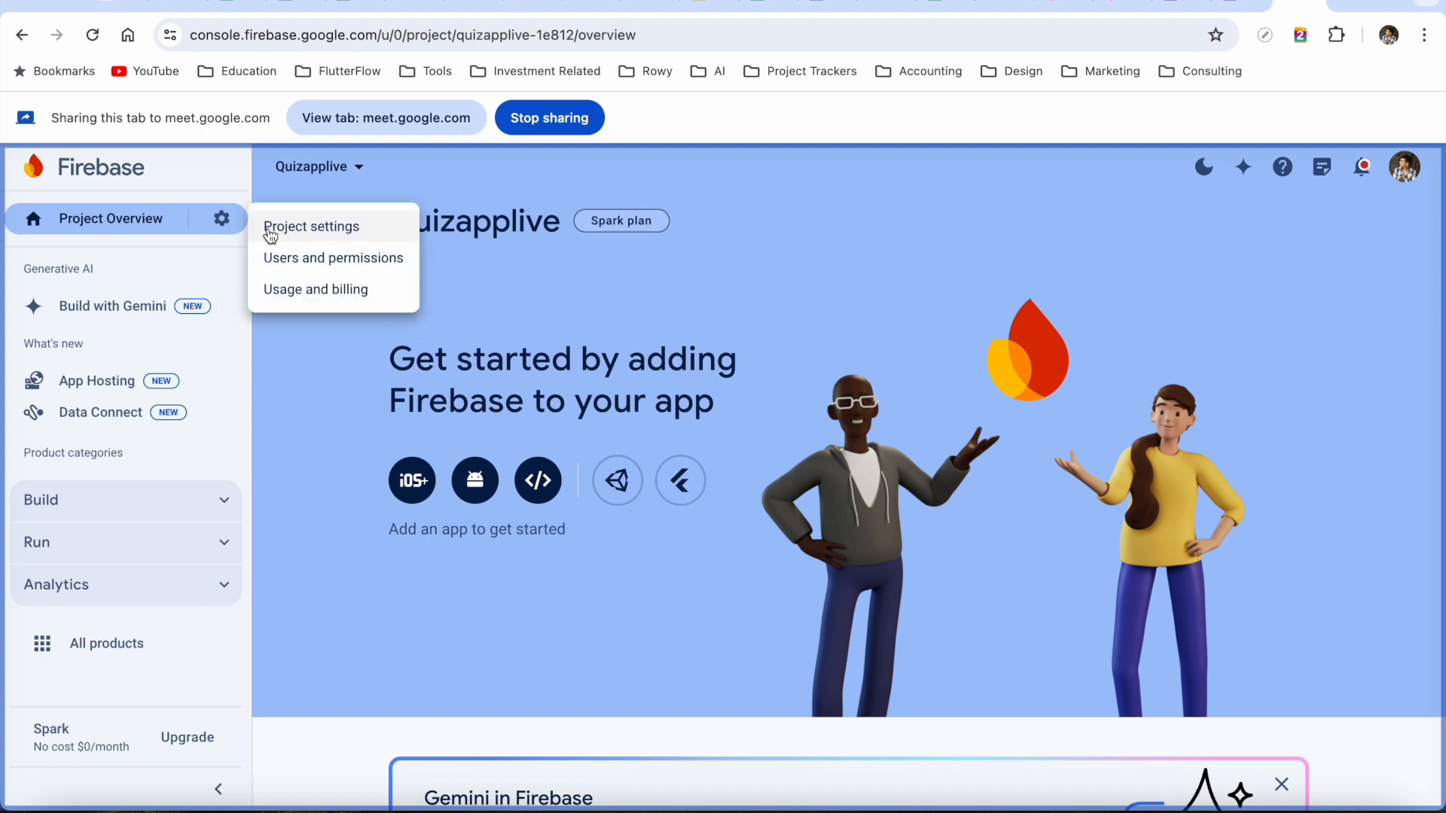
click(311, 230)
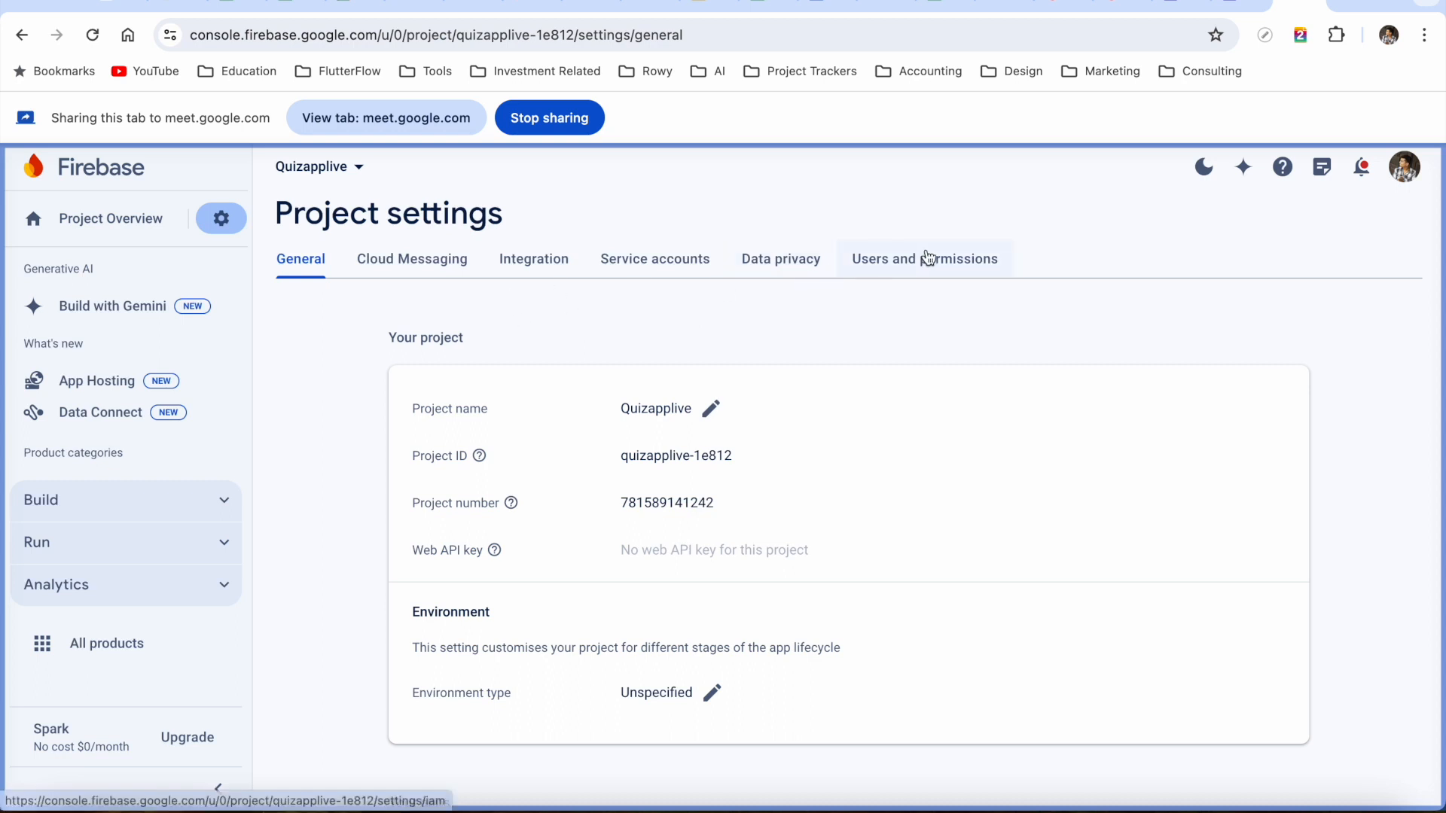
click(926, 258)
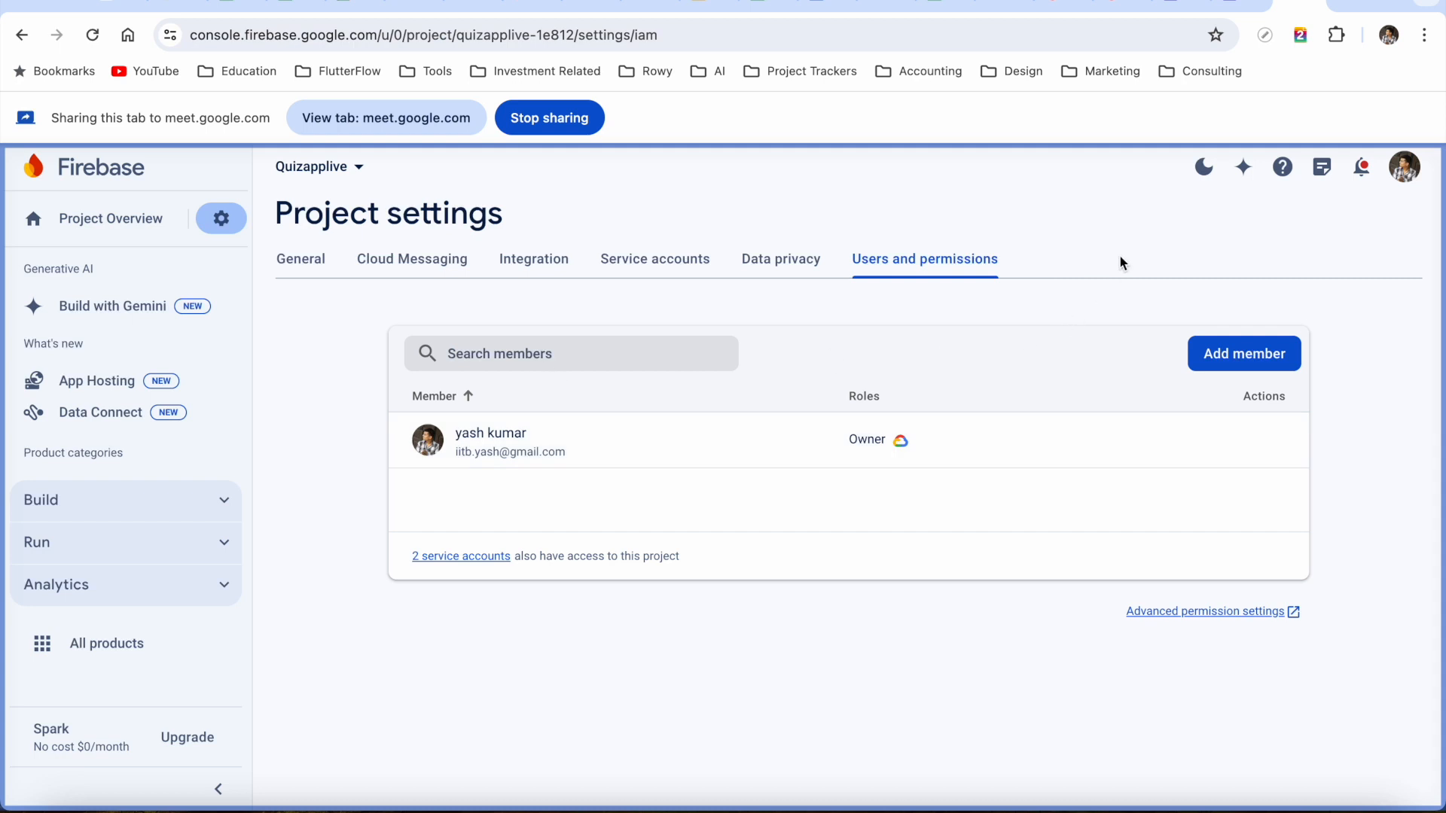
Add FlutterFlow's service e-mail address as a project member with the Editor role
click(1253, 365)
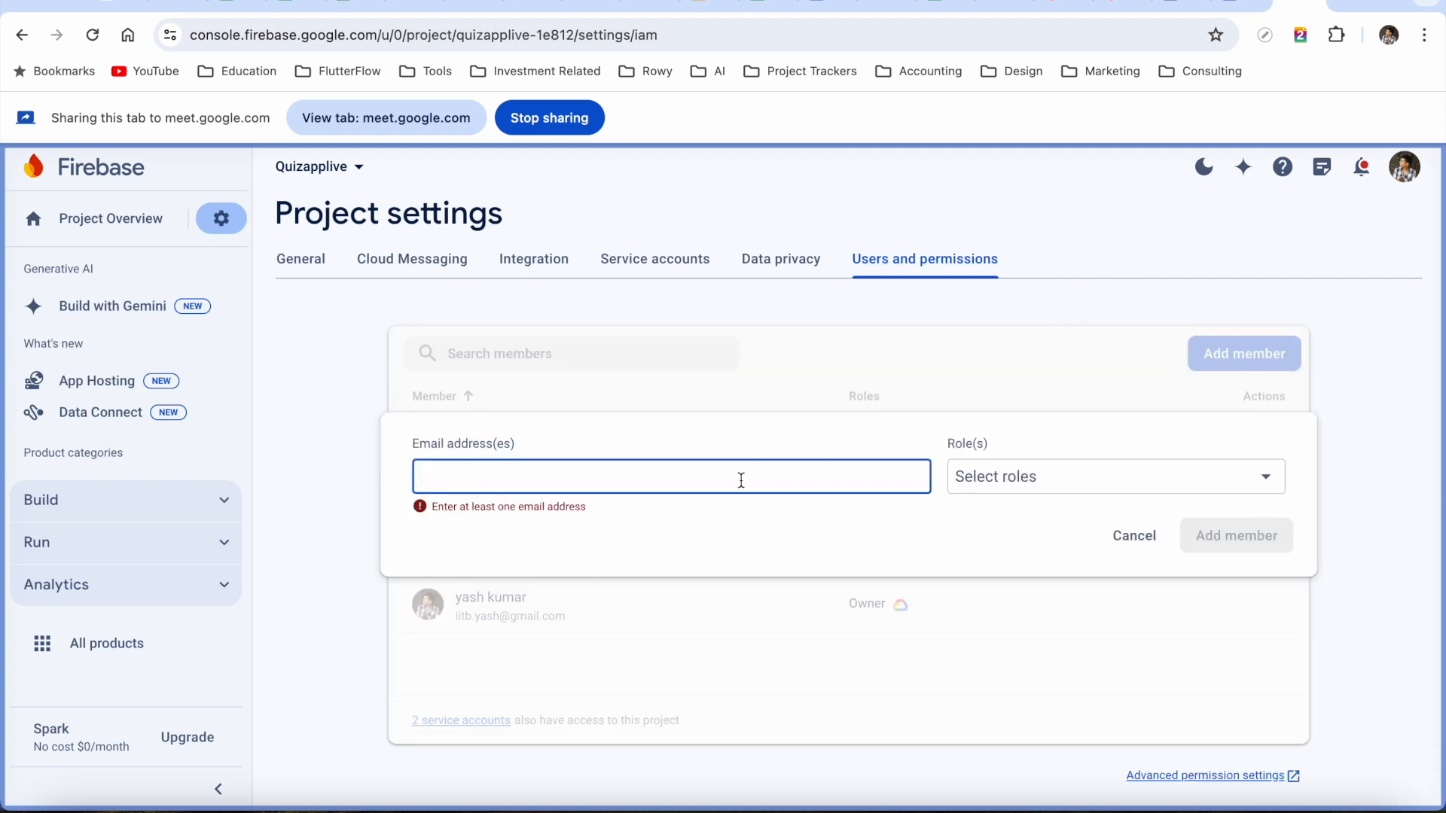
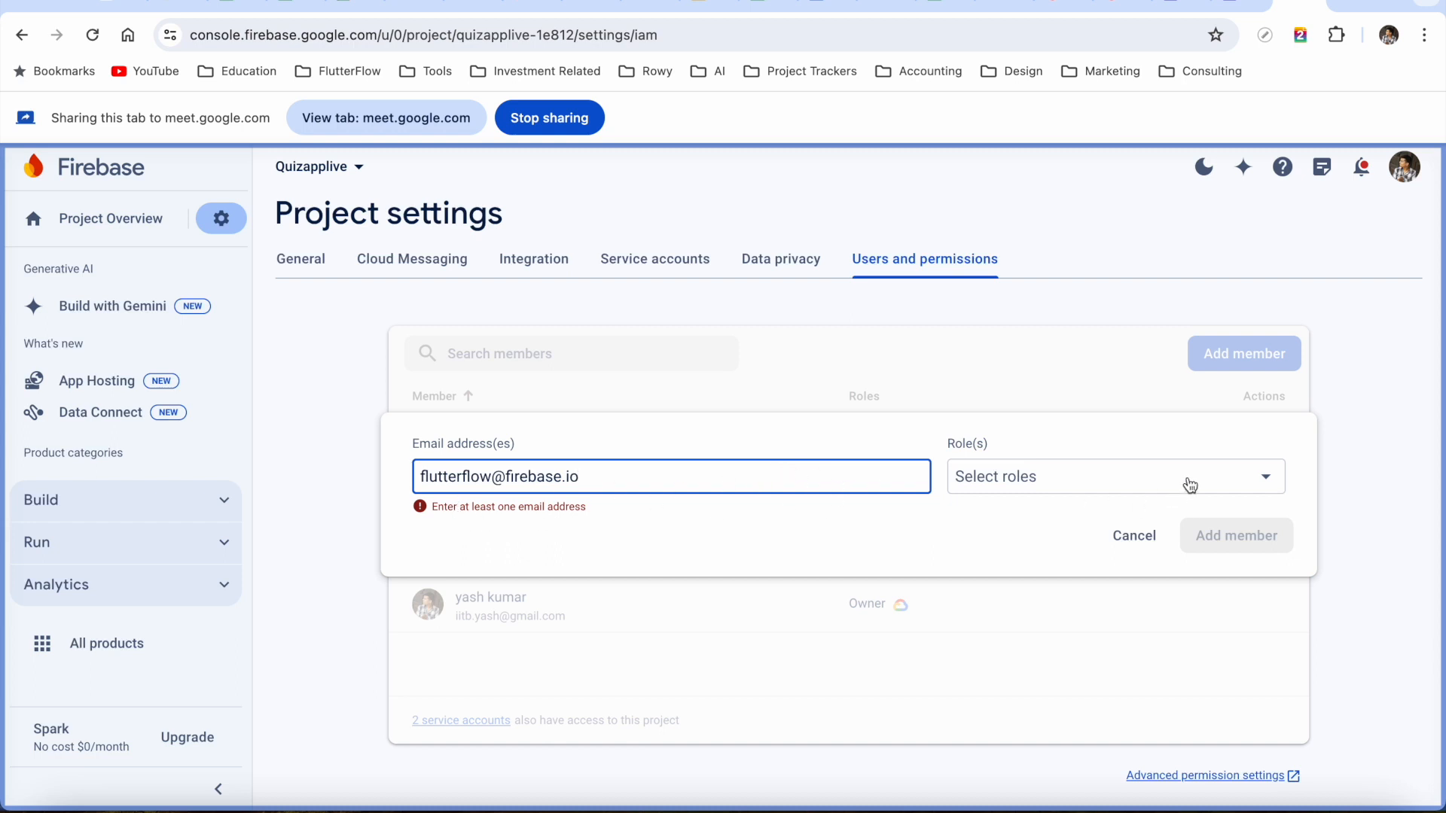
click(1190, 482)
click(999, 553)
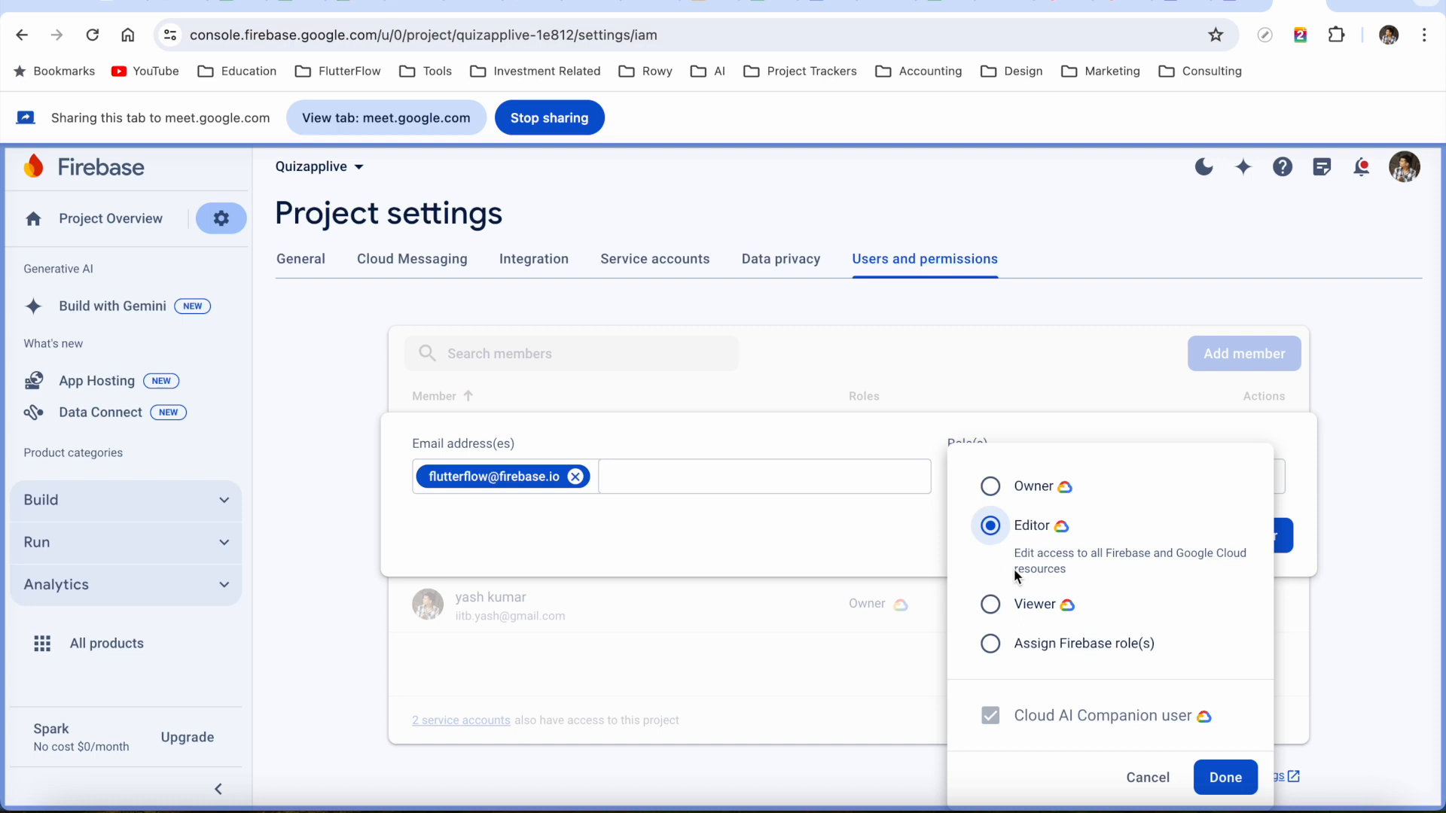
click(844, 566)
click(1238, 536)
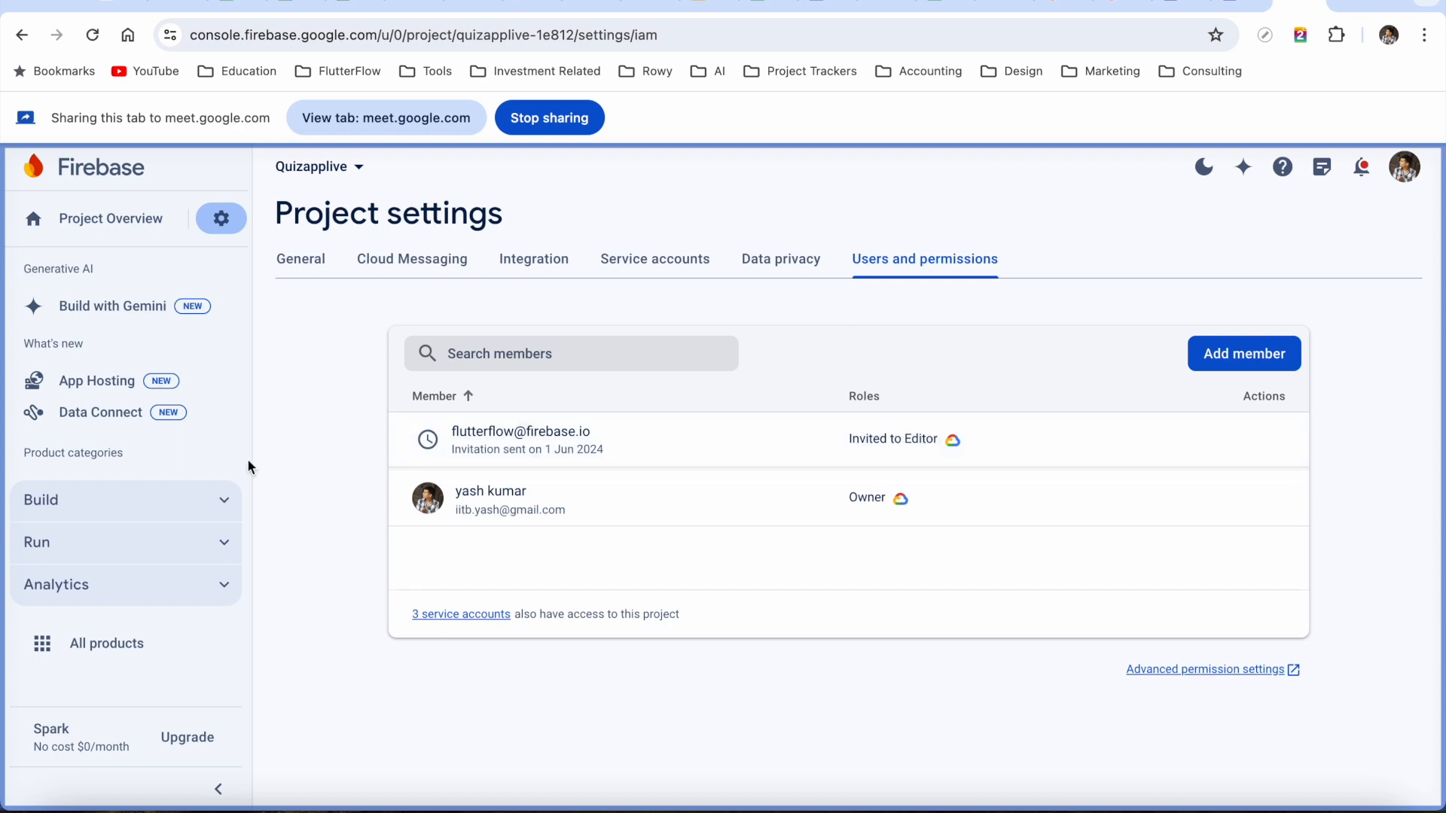
Open Authentication from the Build products in the Firebase console
click(220, 503)
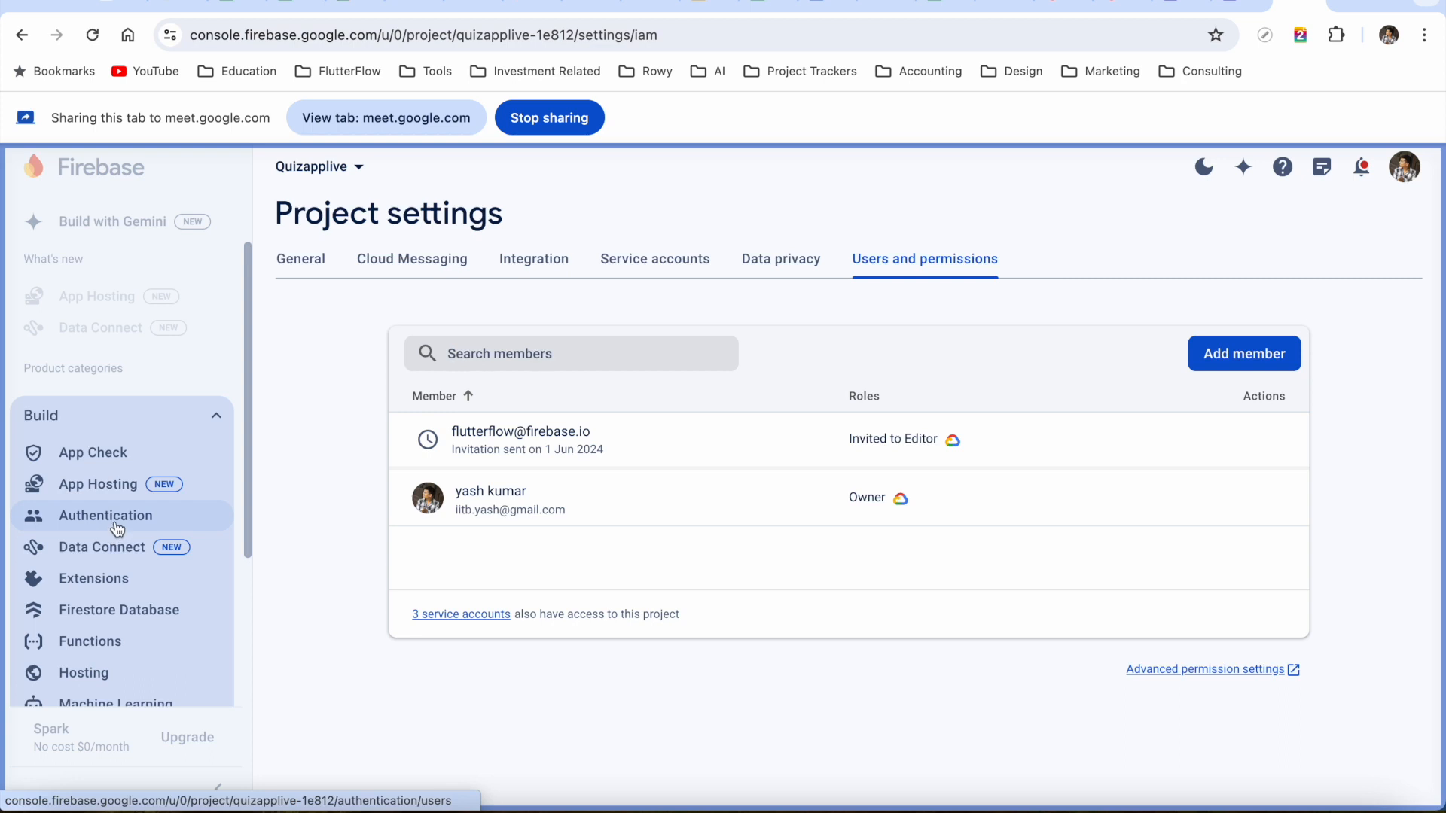
scroll(119, 528, down, 3)
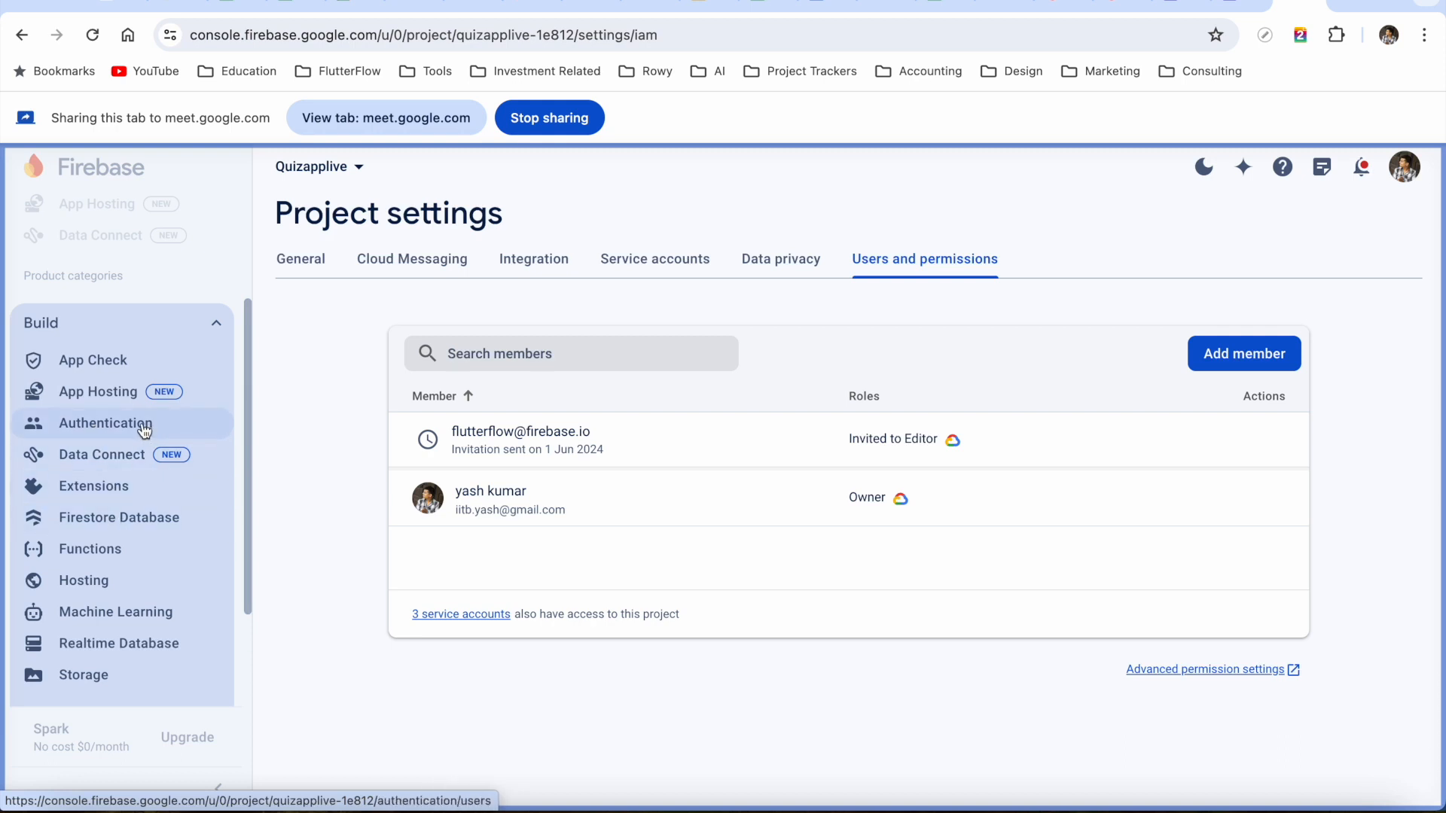
click(132, 424)
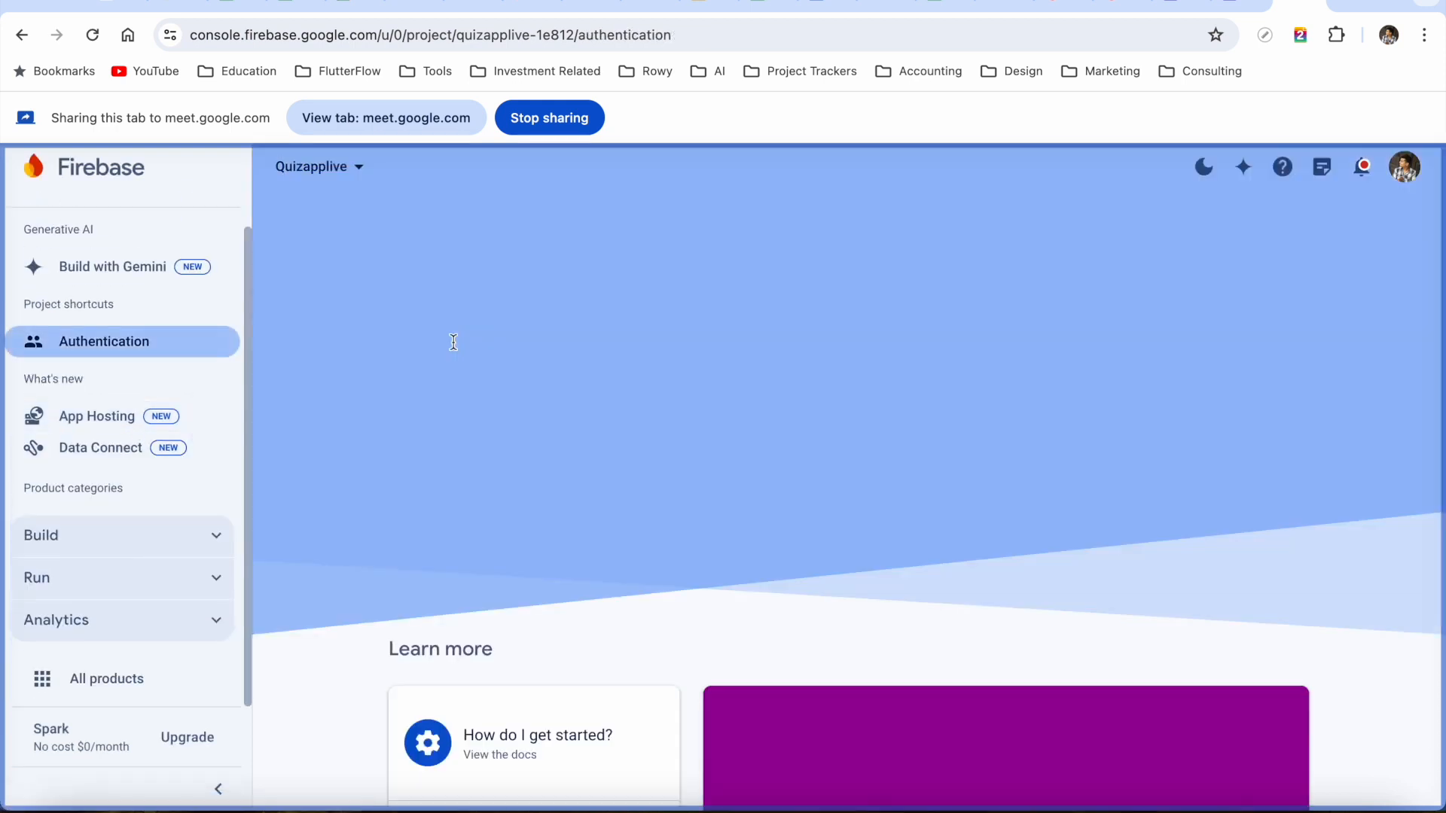
scroll(565, 461, down, 7)
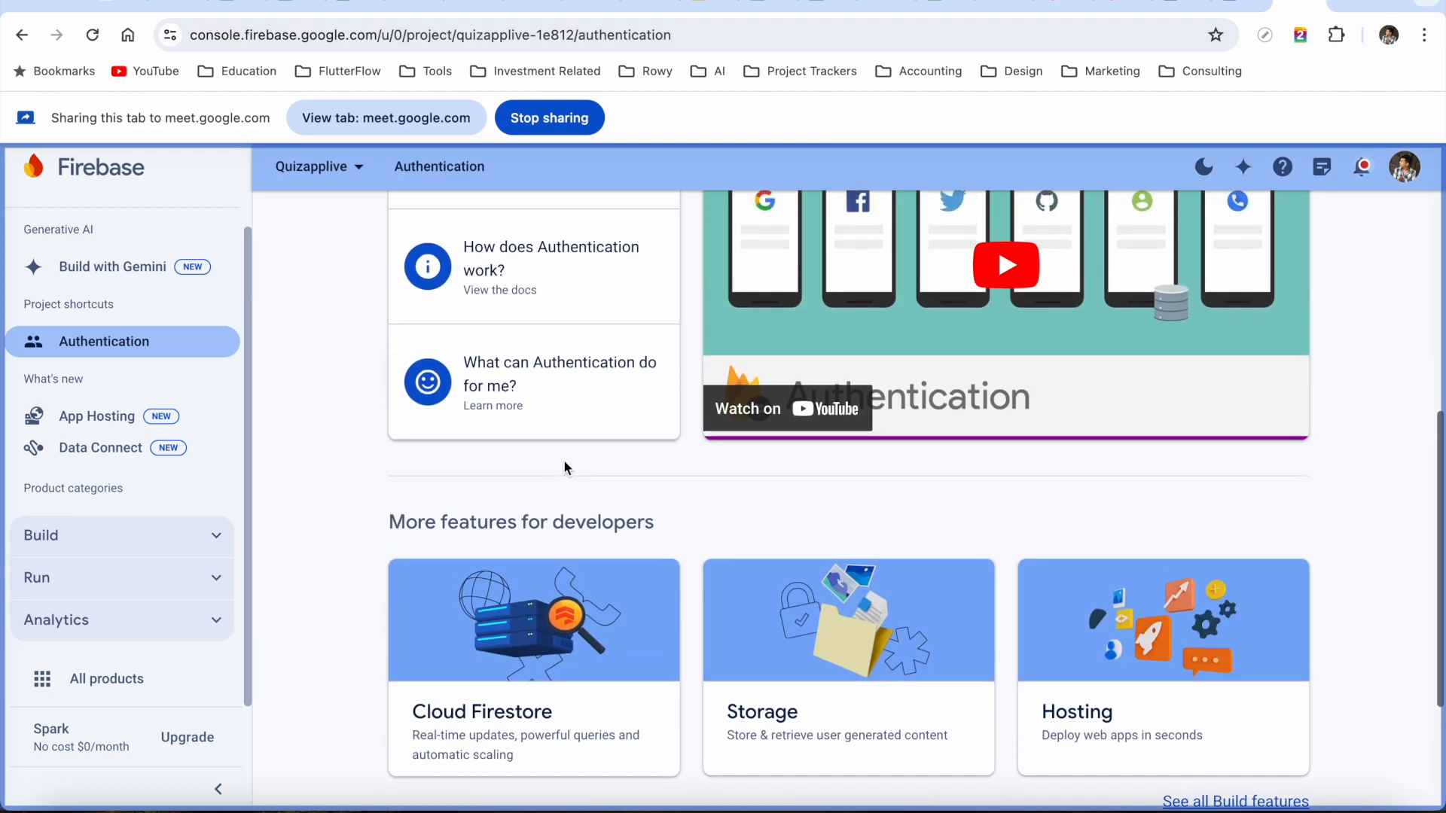
scroll(563, 459, up, 7)
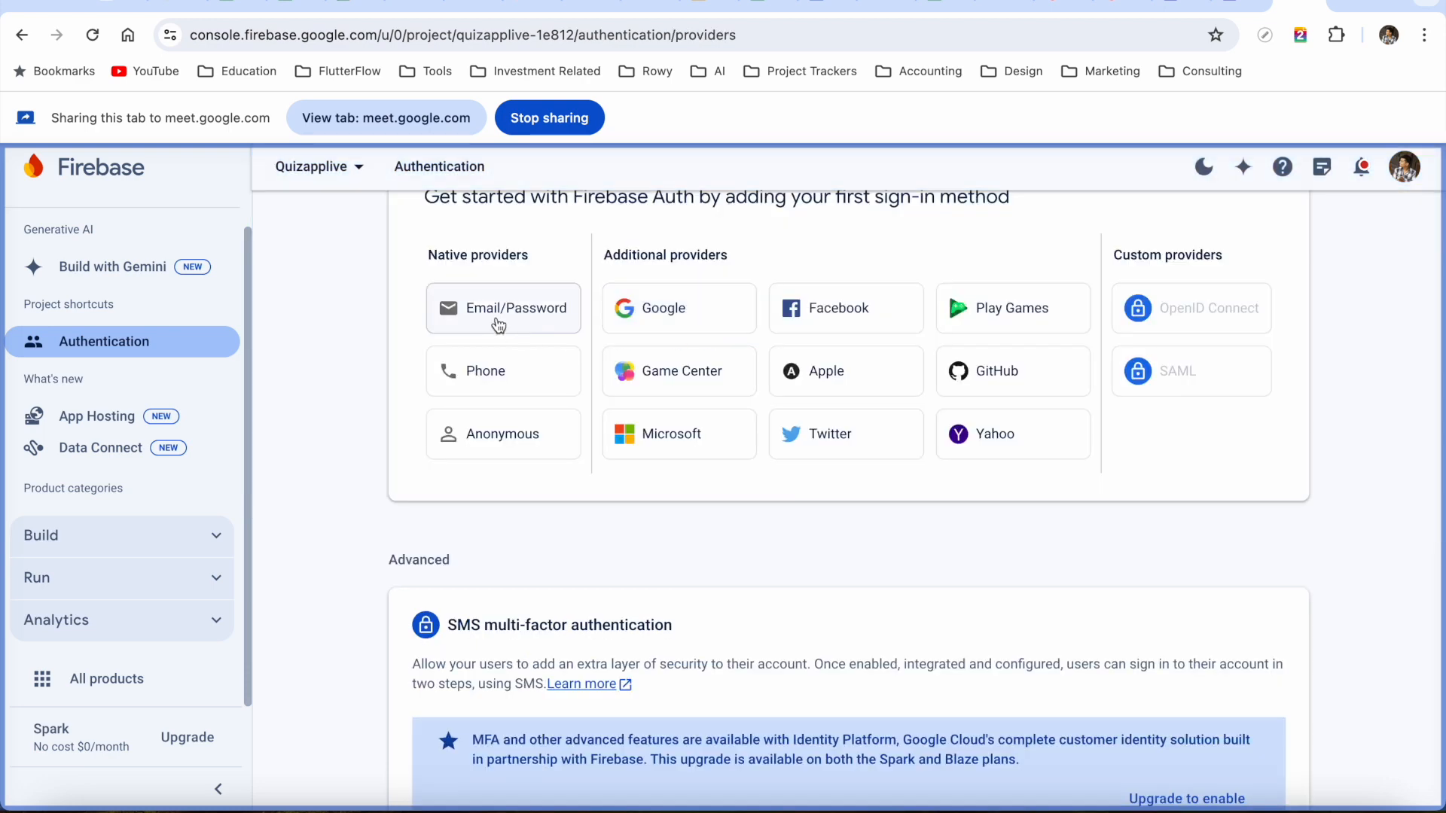
Enable and save Email/Password as a sign-in method for Quizapplive
click(498, 324)
scroll(994, 409, up, 3)
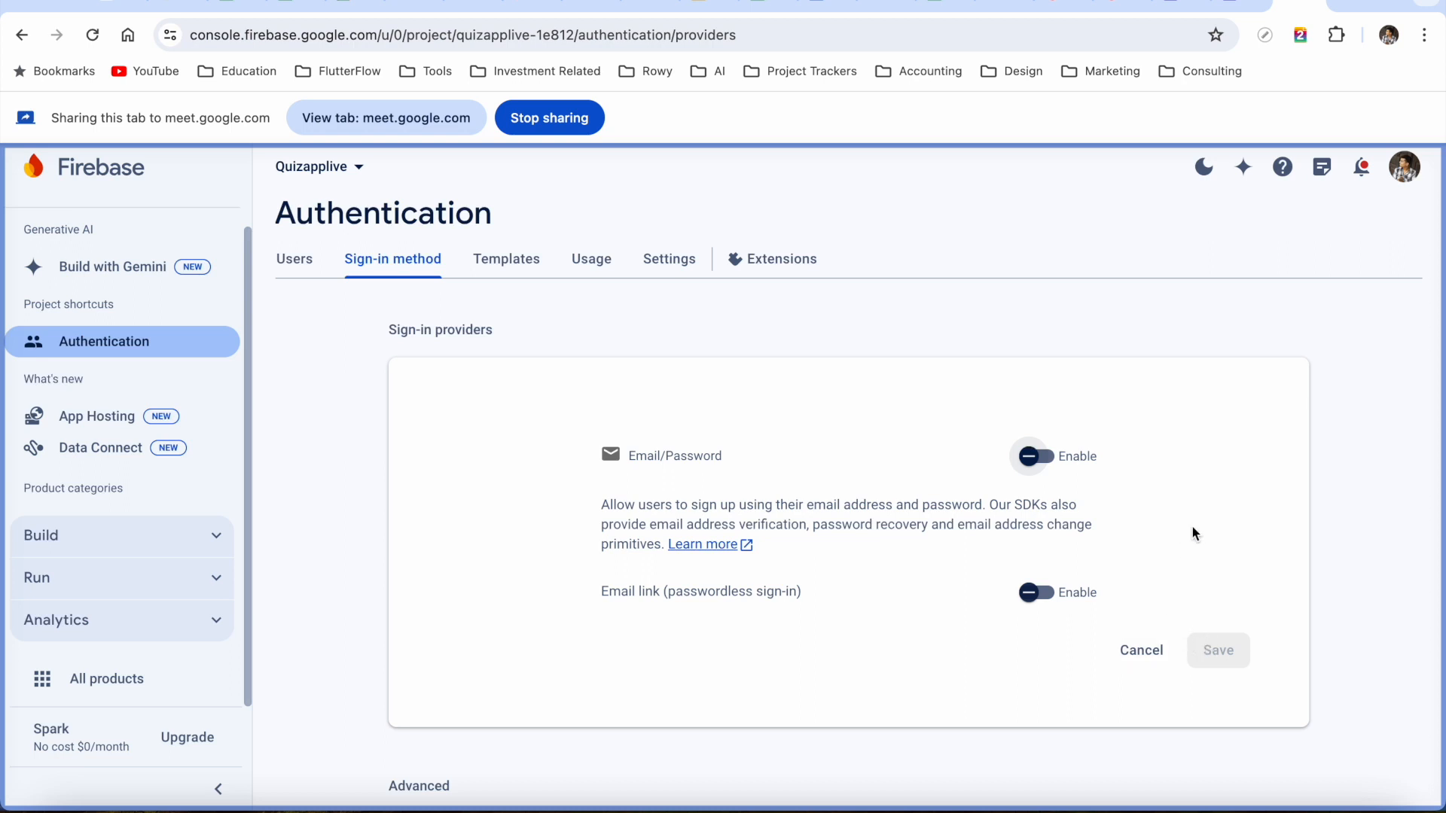
click(1043, 457)
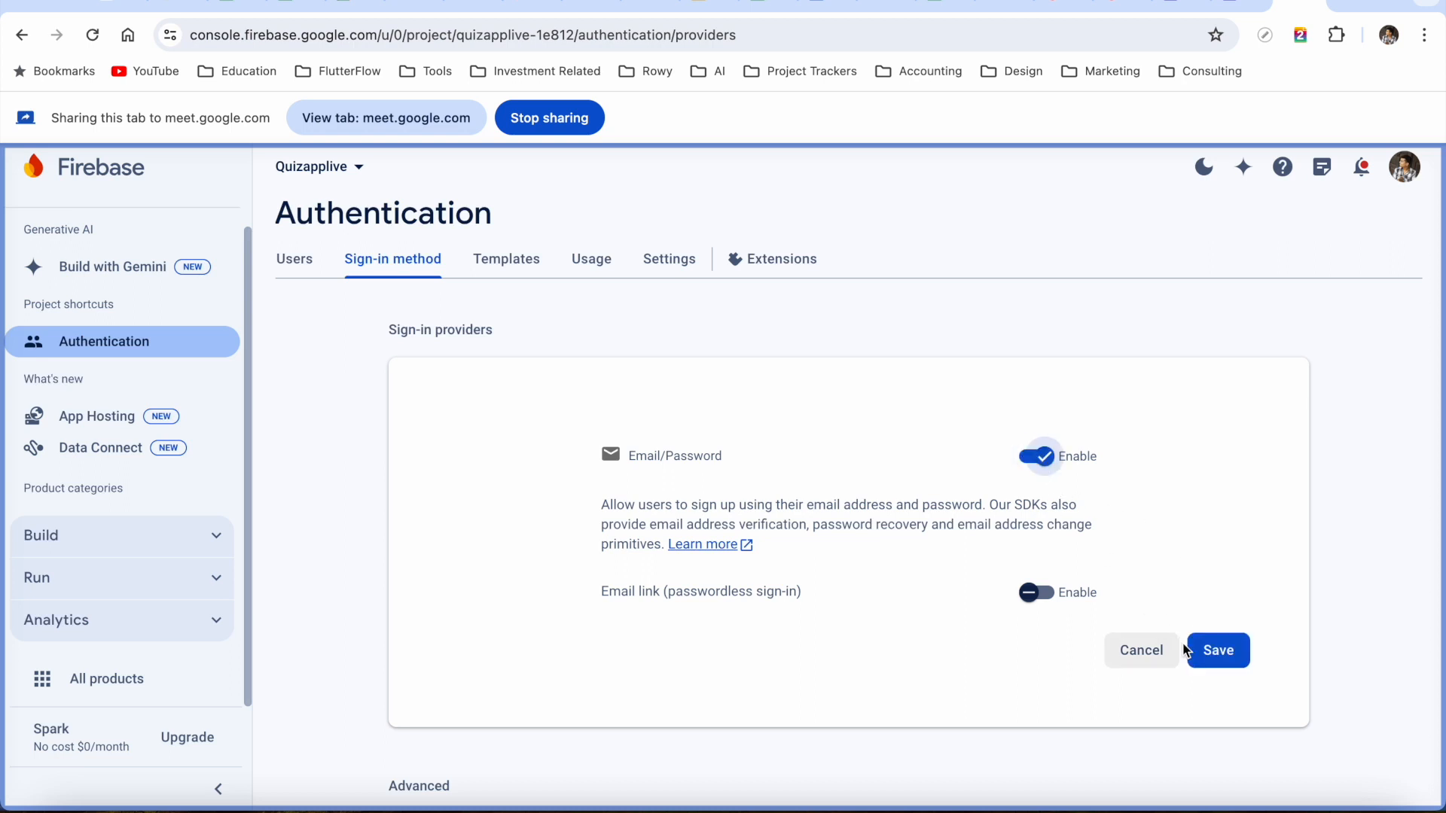
click(1212, 662)
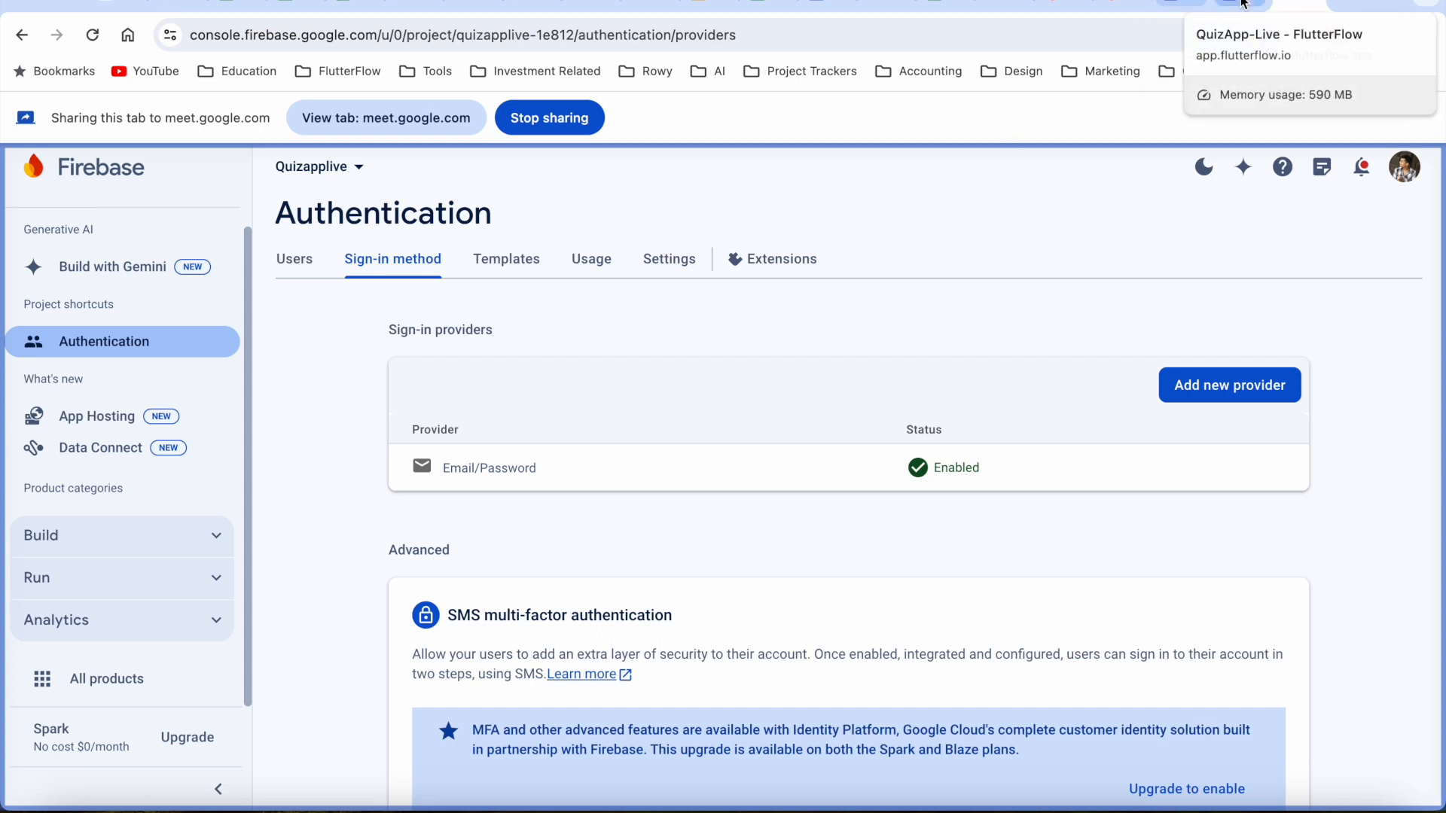
click(1235, 5)
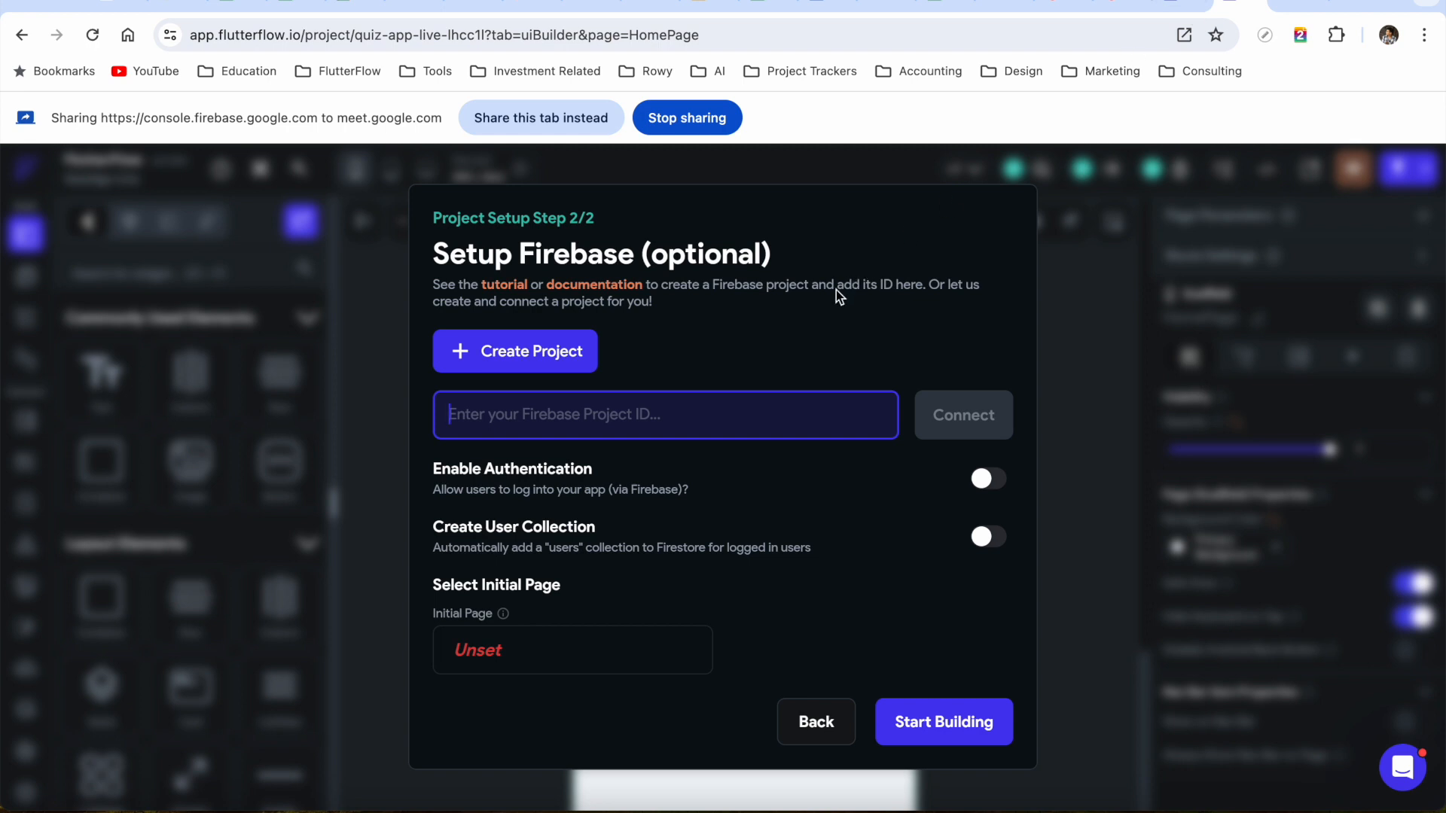
Share the Firebase console's sign-in providers tab, showing Email/Password enabled, in the meeting
click(563, 116)
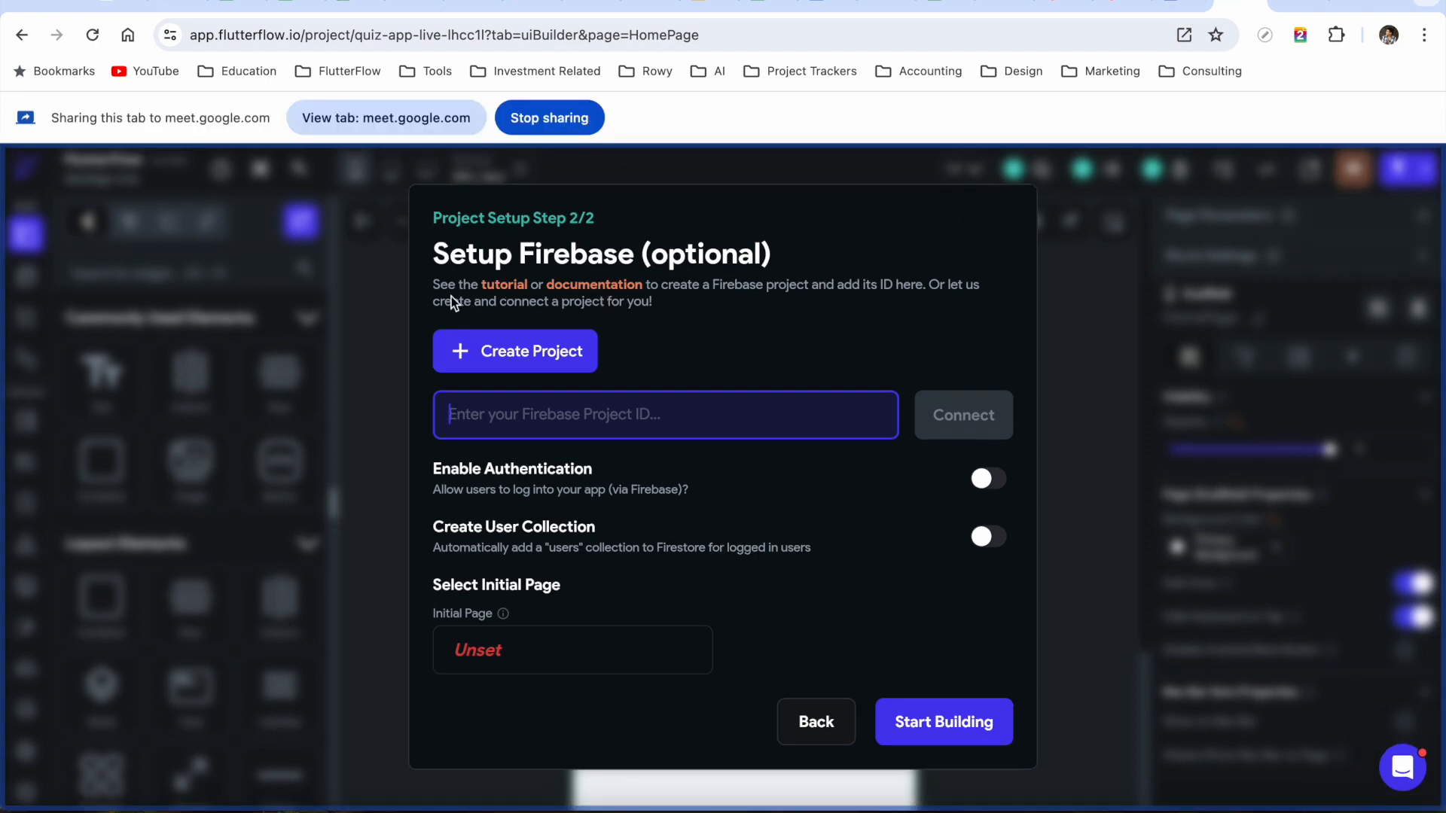
click(1299, 8)
click(462, 122)
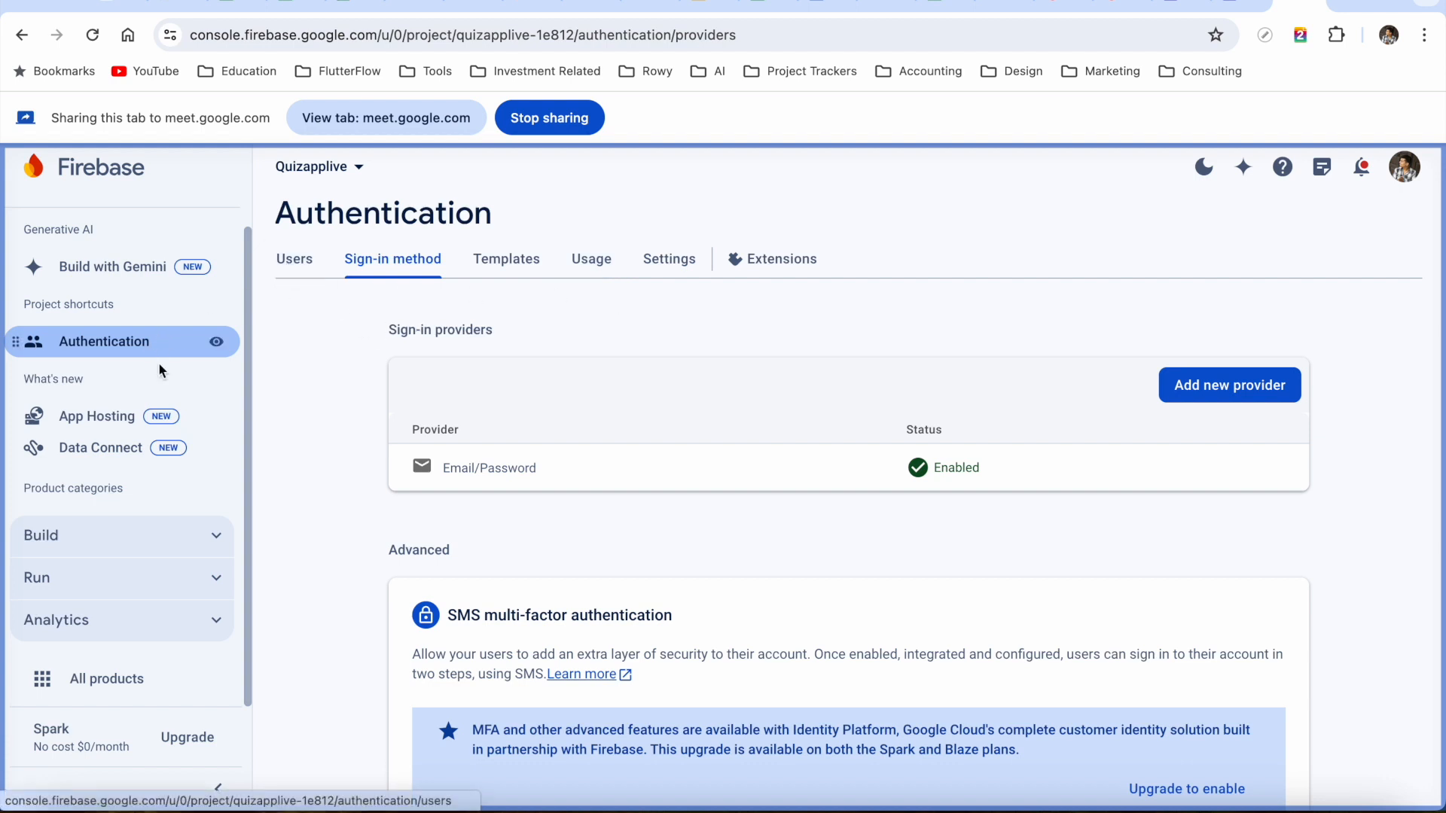
scroll(162, 377, up, 1)
Copy project ID quizapplive-1e812 from Quizapplive's project settings and return to FlutterFlow
click(213, 218)
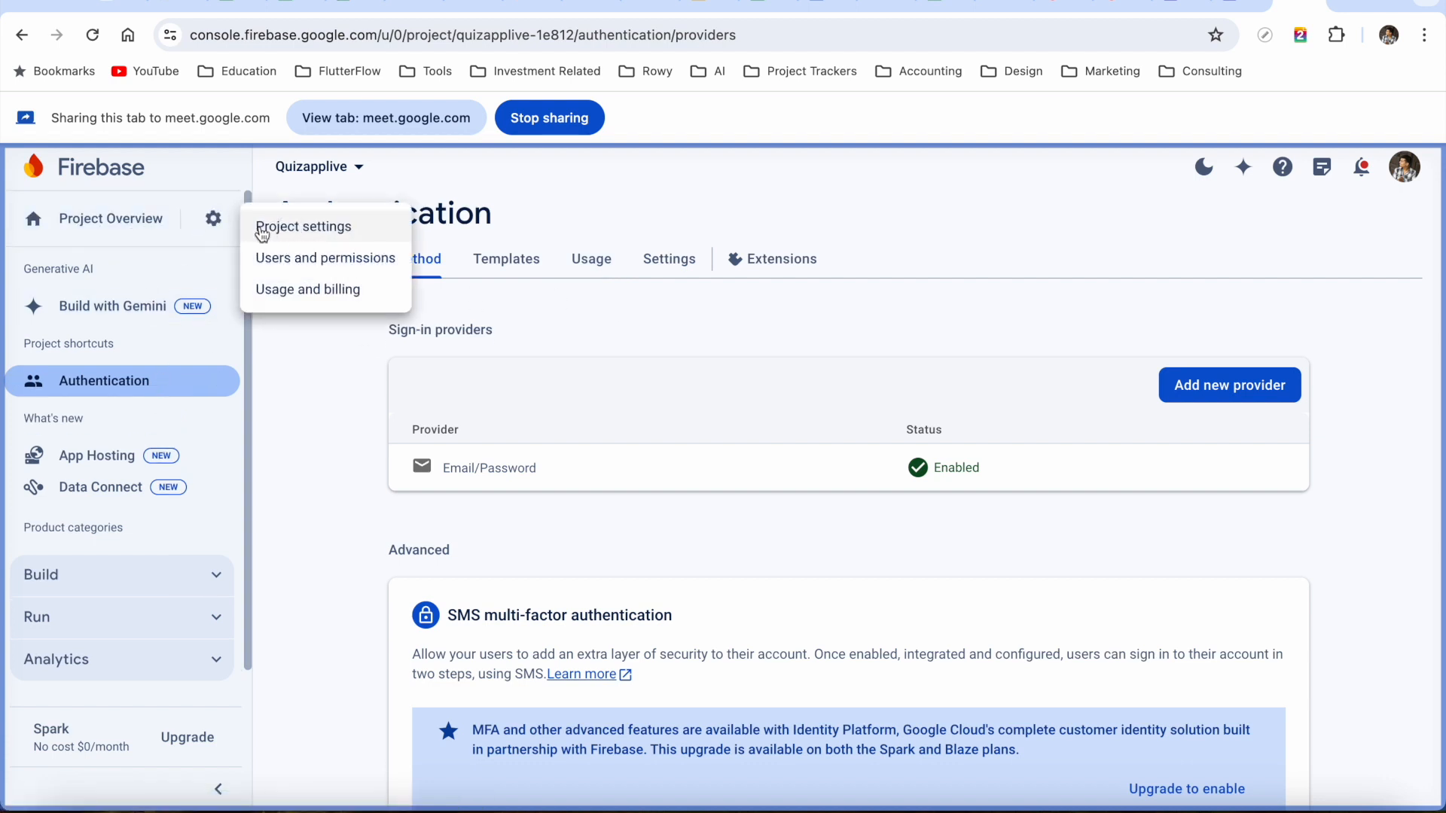
click(305, 229)
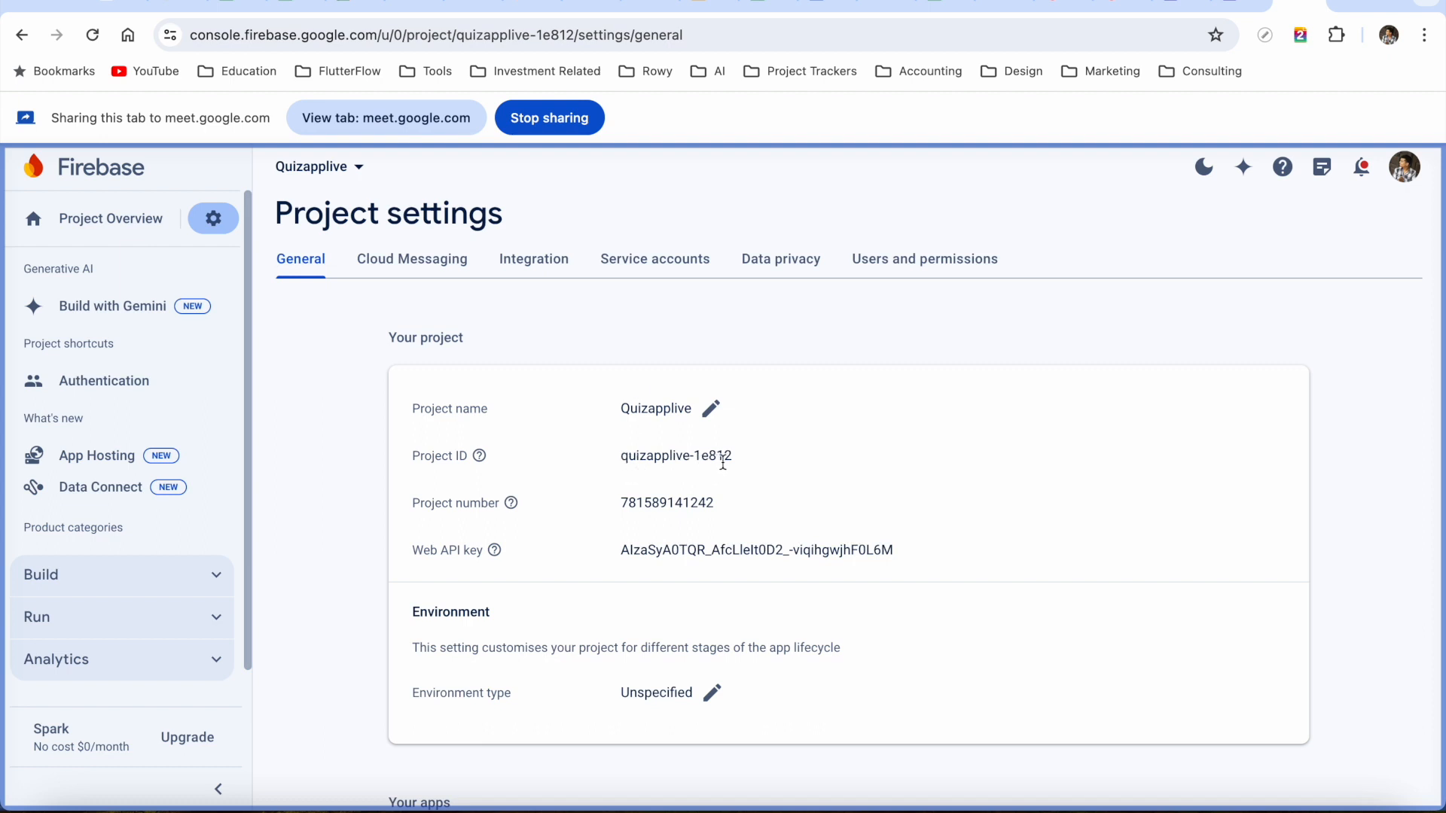
triple_click(724, 456)
key(ctrl+c)
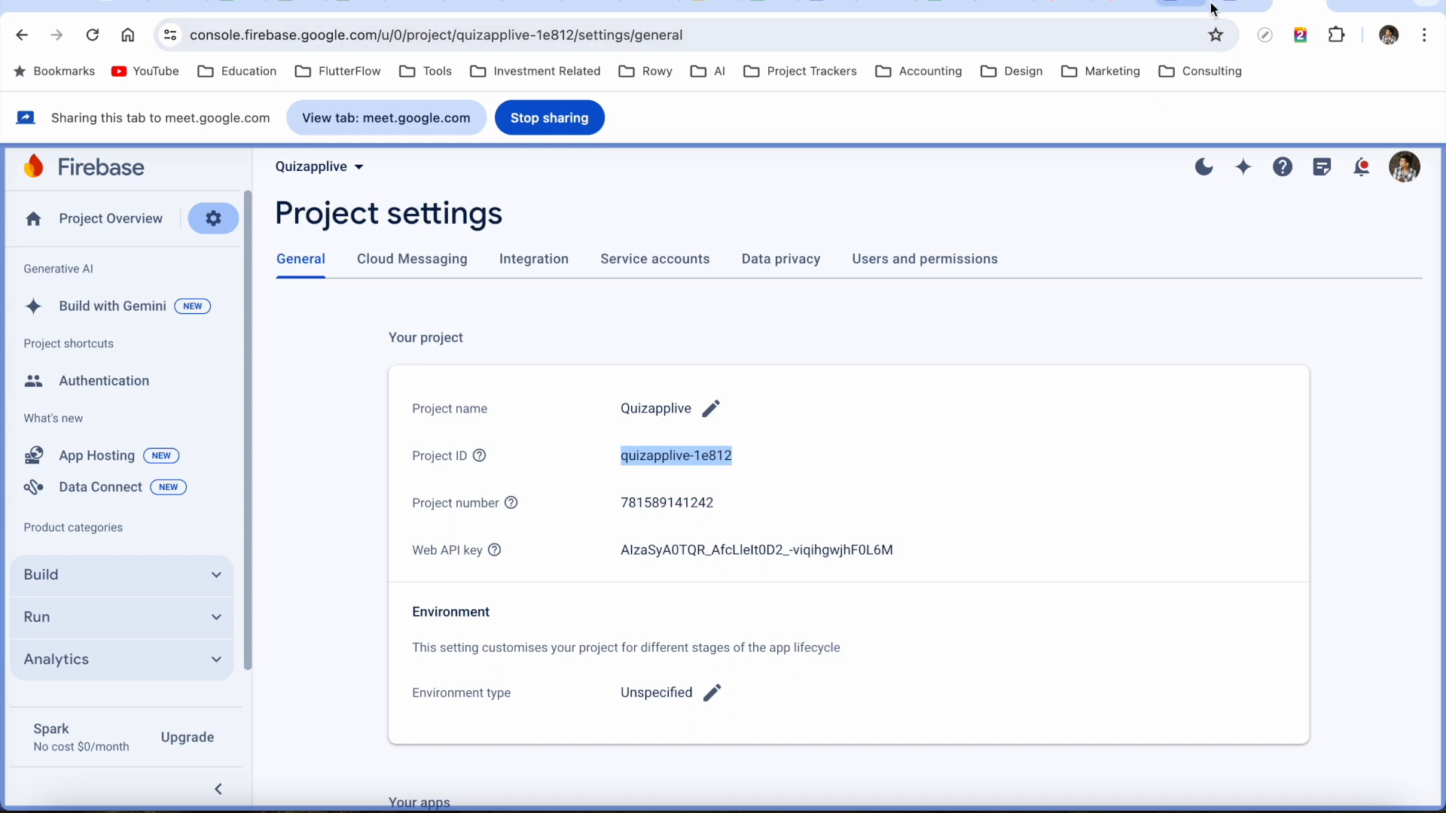
click(1246, 2)
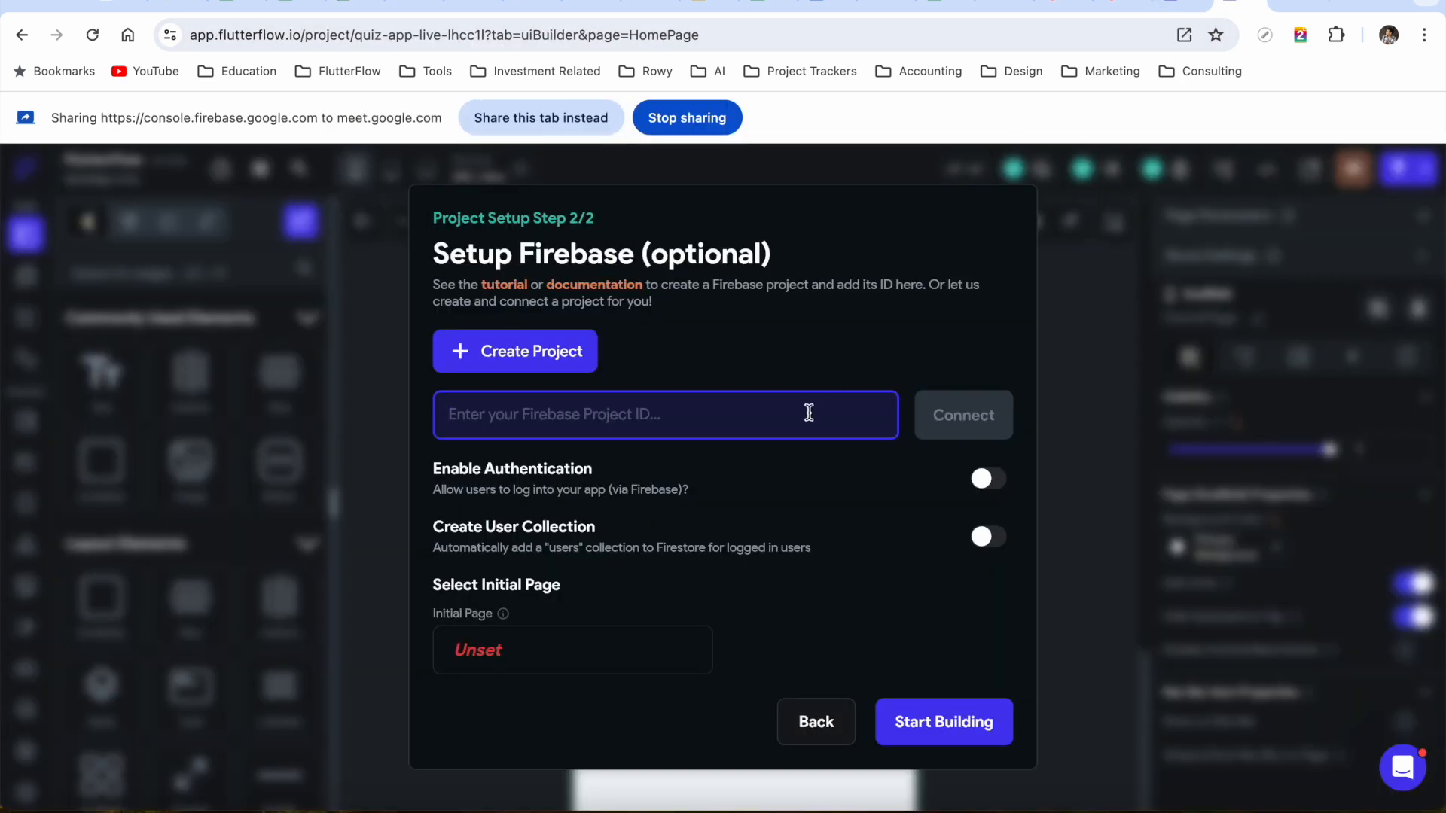
Paste quizapplive-1e812 into FlutterFlow and try connecting, which fails for missing Editor access
key(ctrl+v)
click(953, 432)
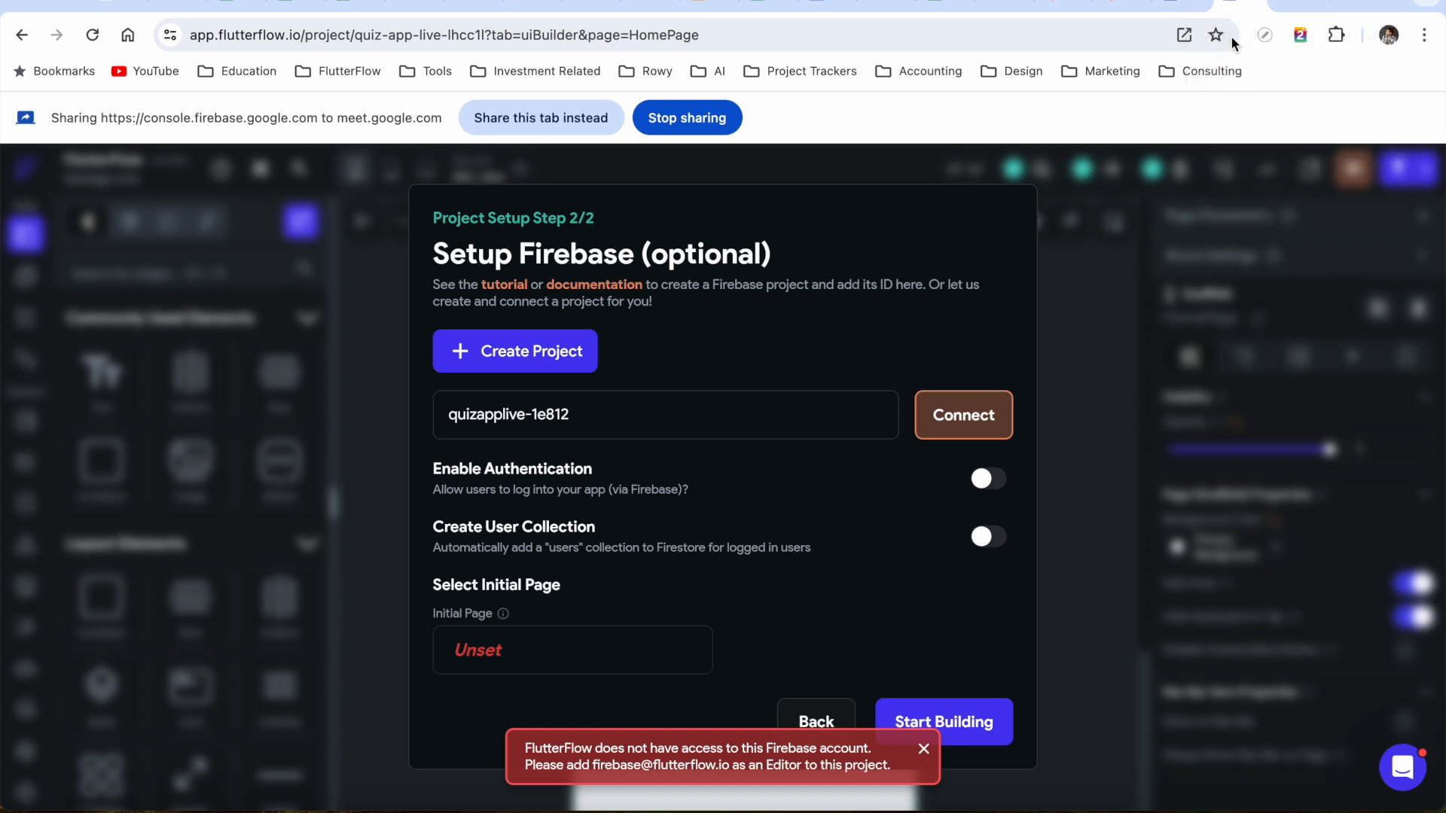
click(1296, 5)
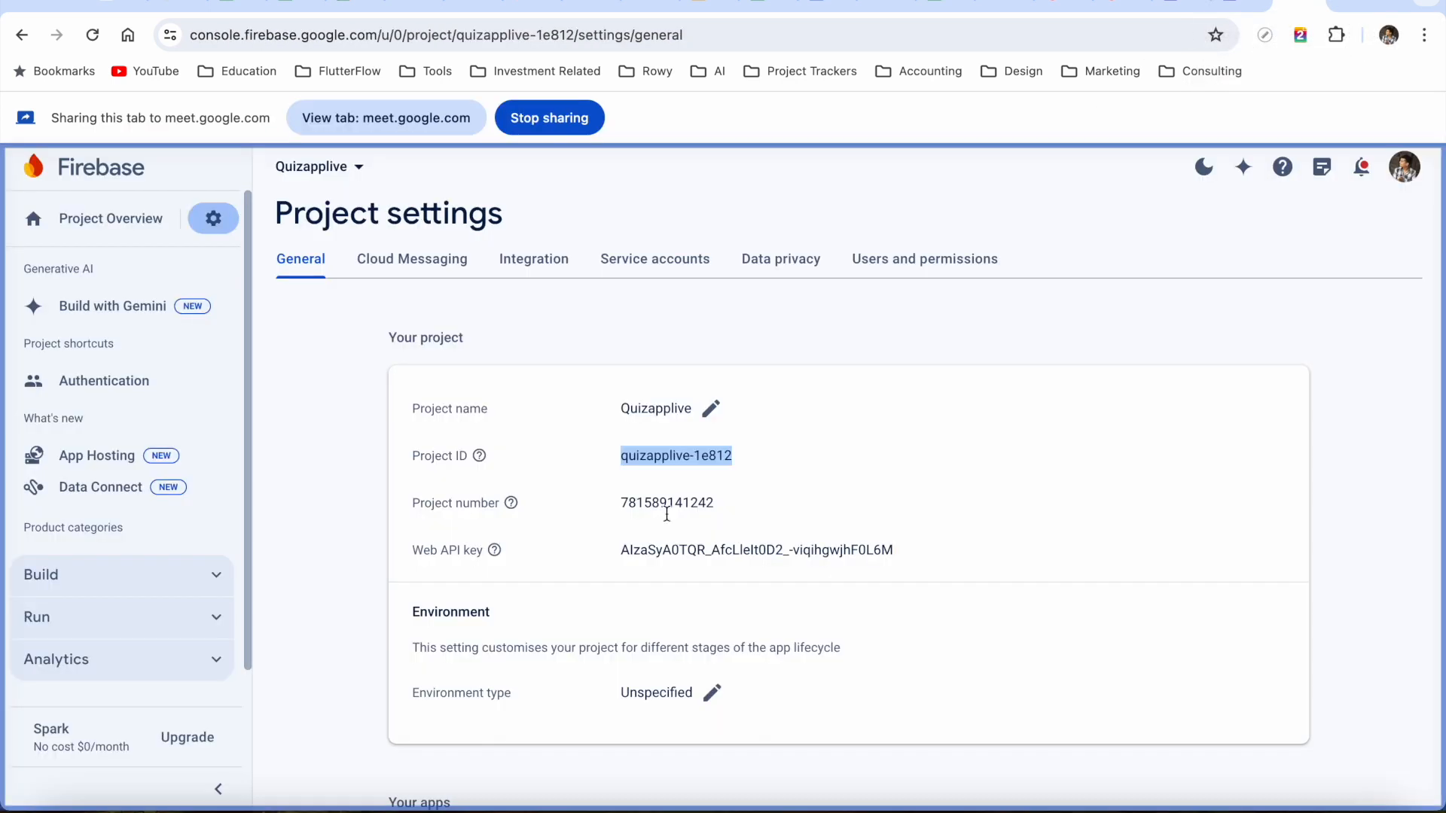
Revoke the pending FlutterFlow invitation in Quizapplive's users and permissions
click(910, 267)
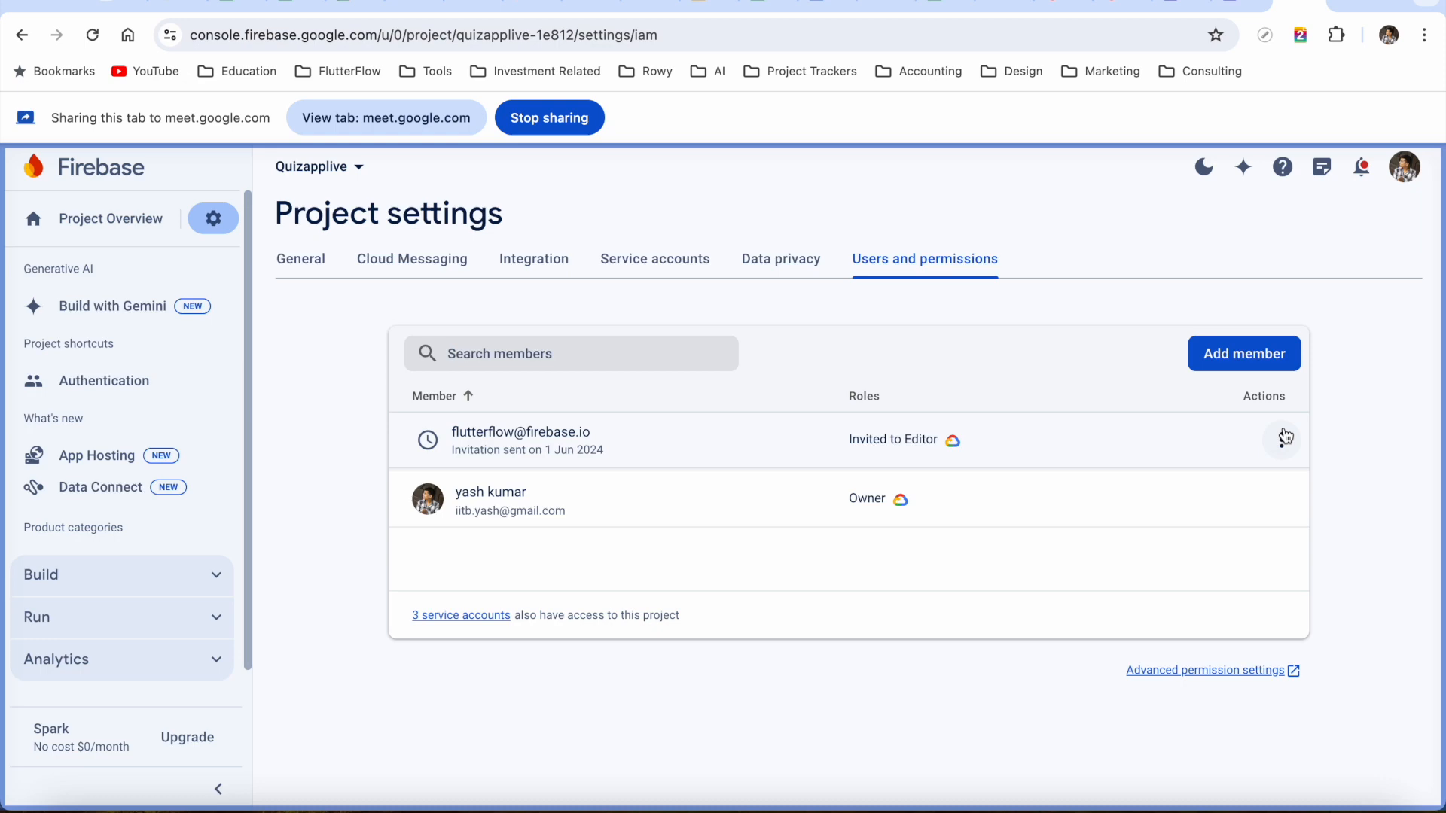
click(1281, 440)
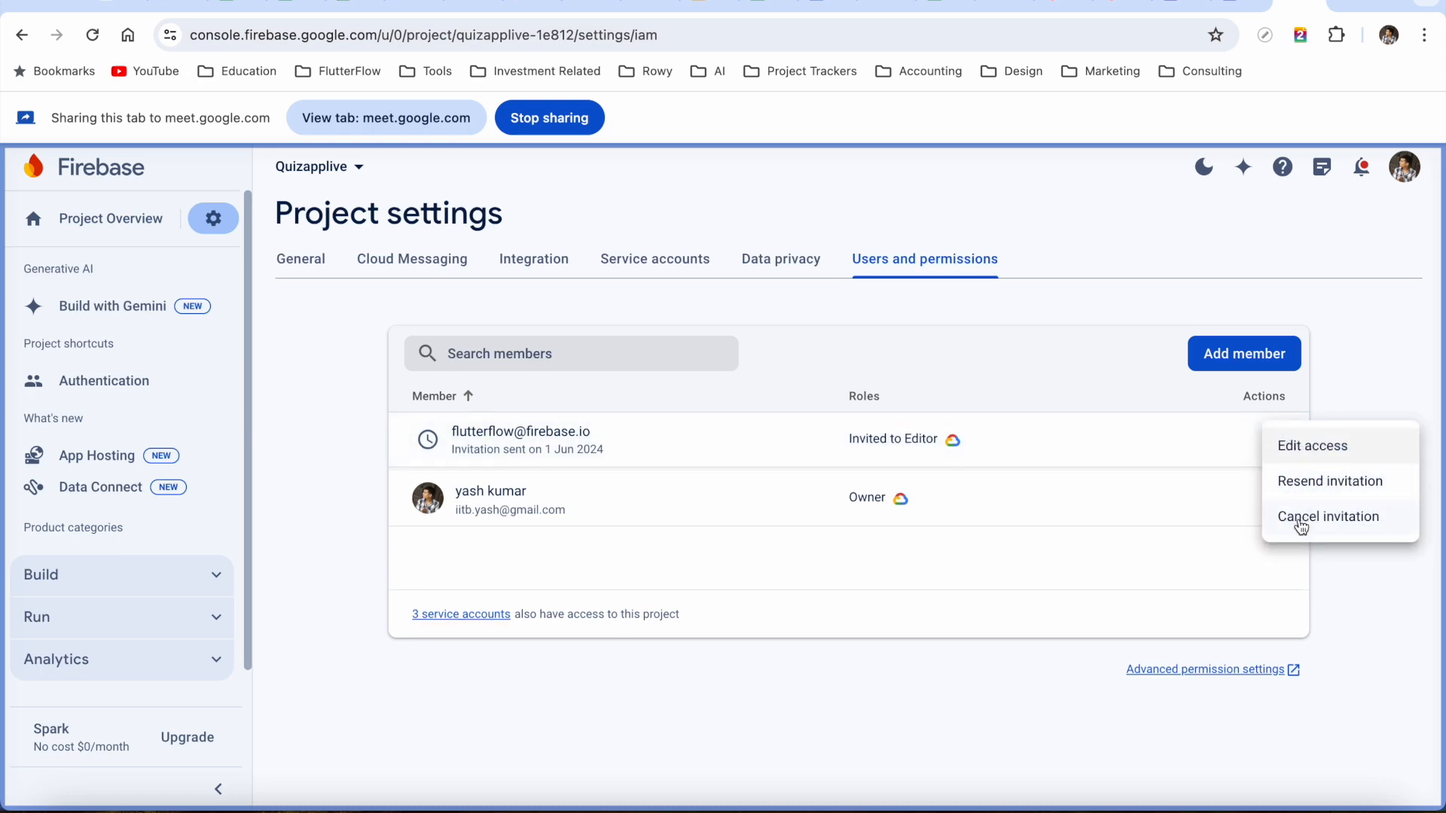
click(1301, 525)
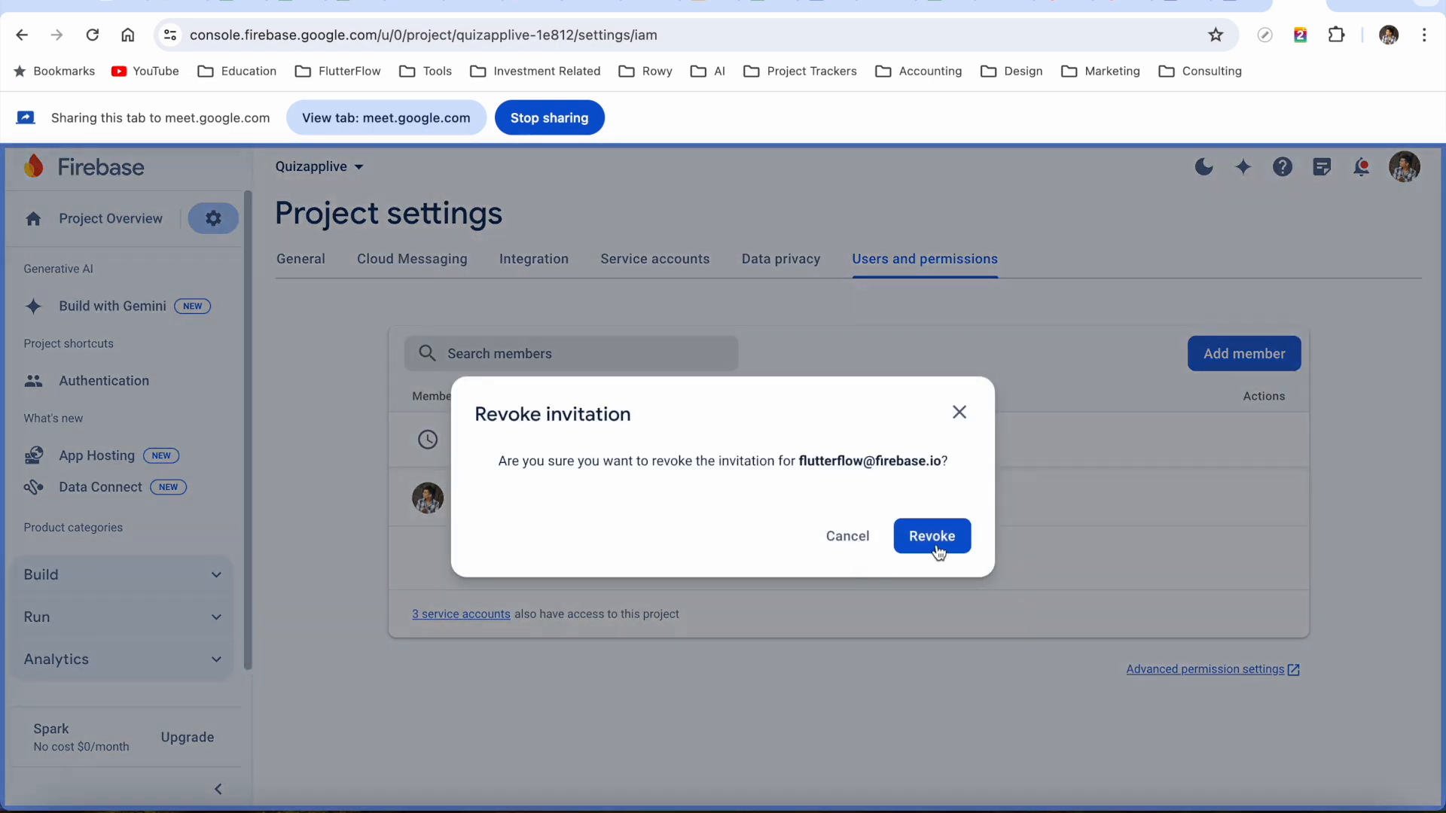
click(936, 549)
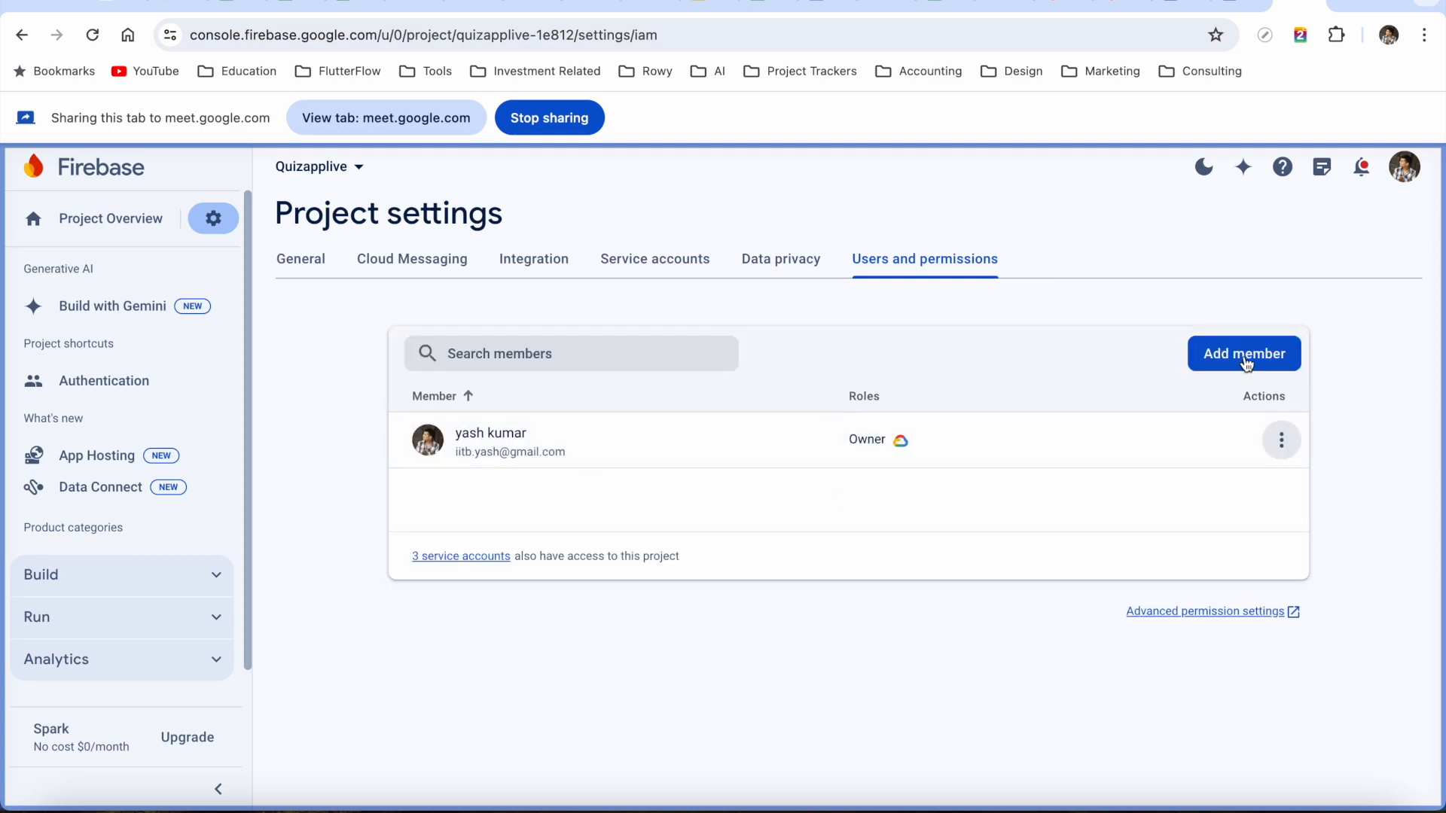
Add FlutterFlow's service account e-mail as an Editor member of Quizapplive
click(1247, 365)
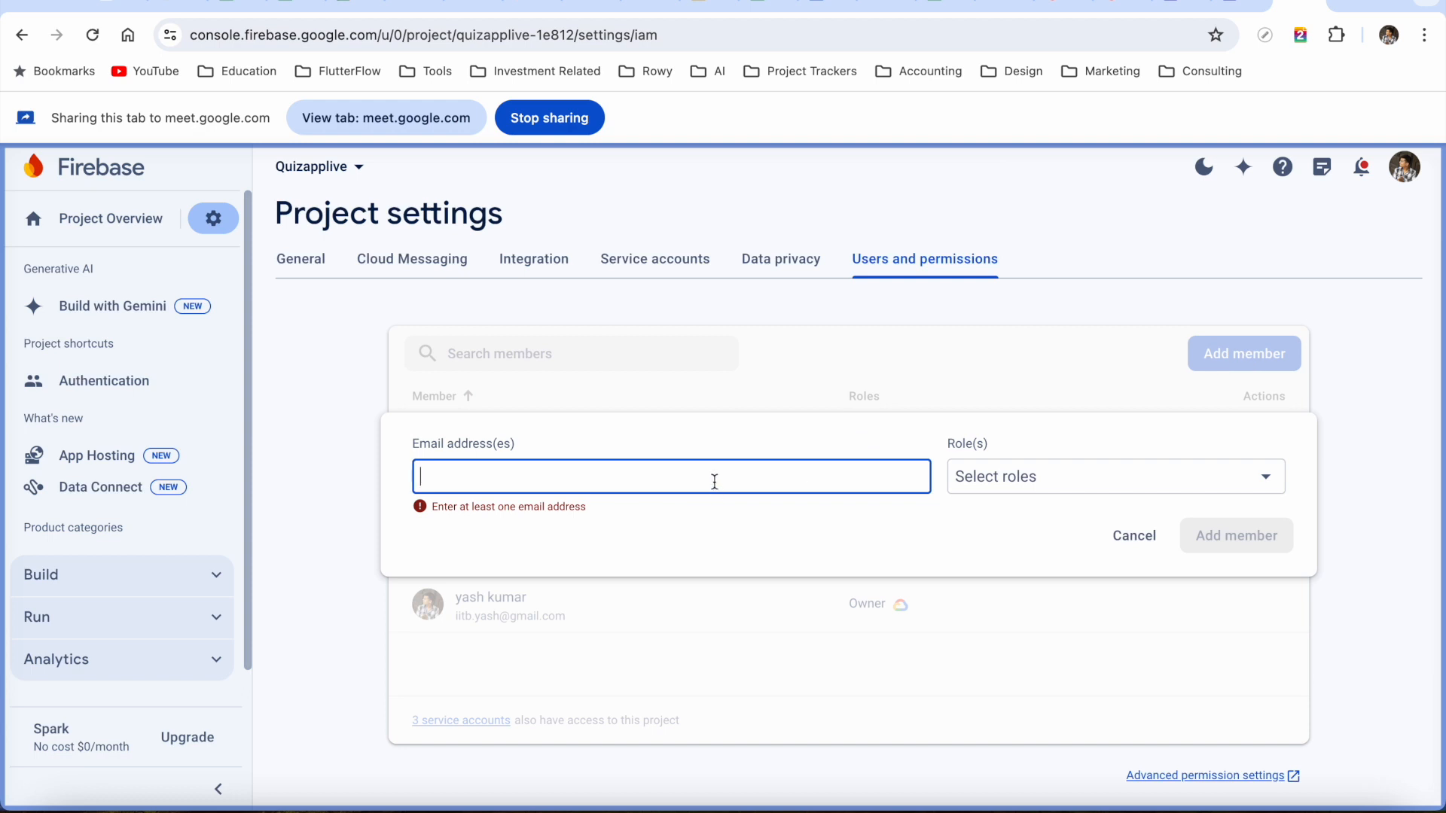
click(1219, 471)
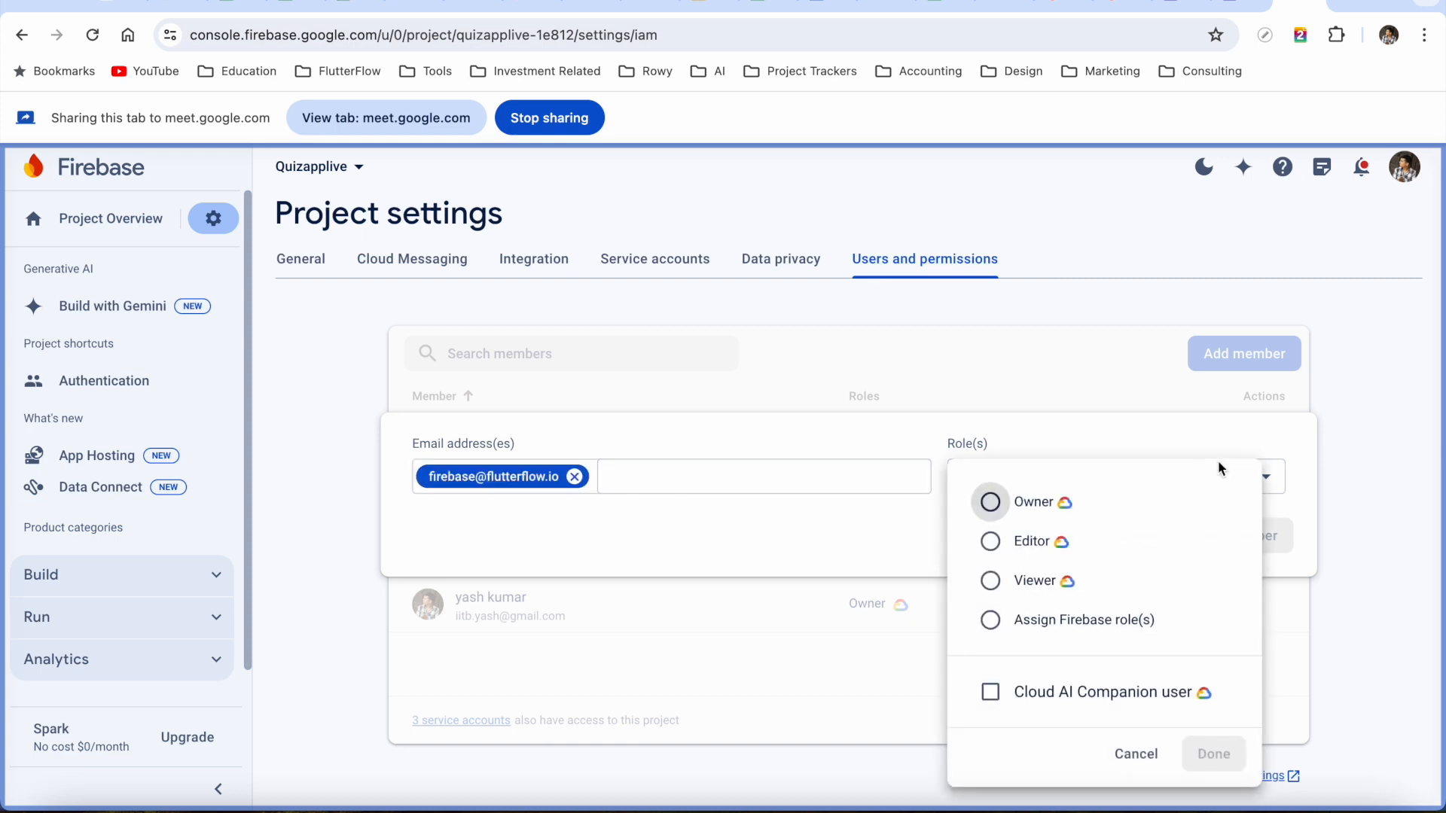
click(1032, 543)
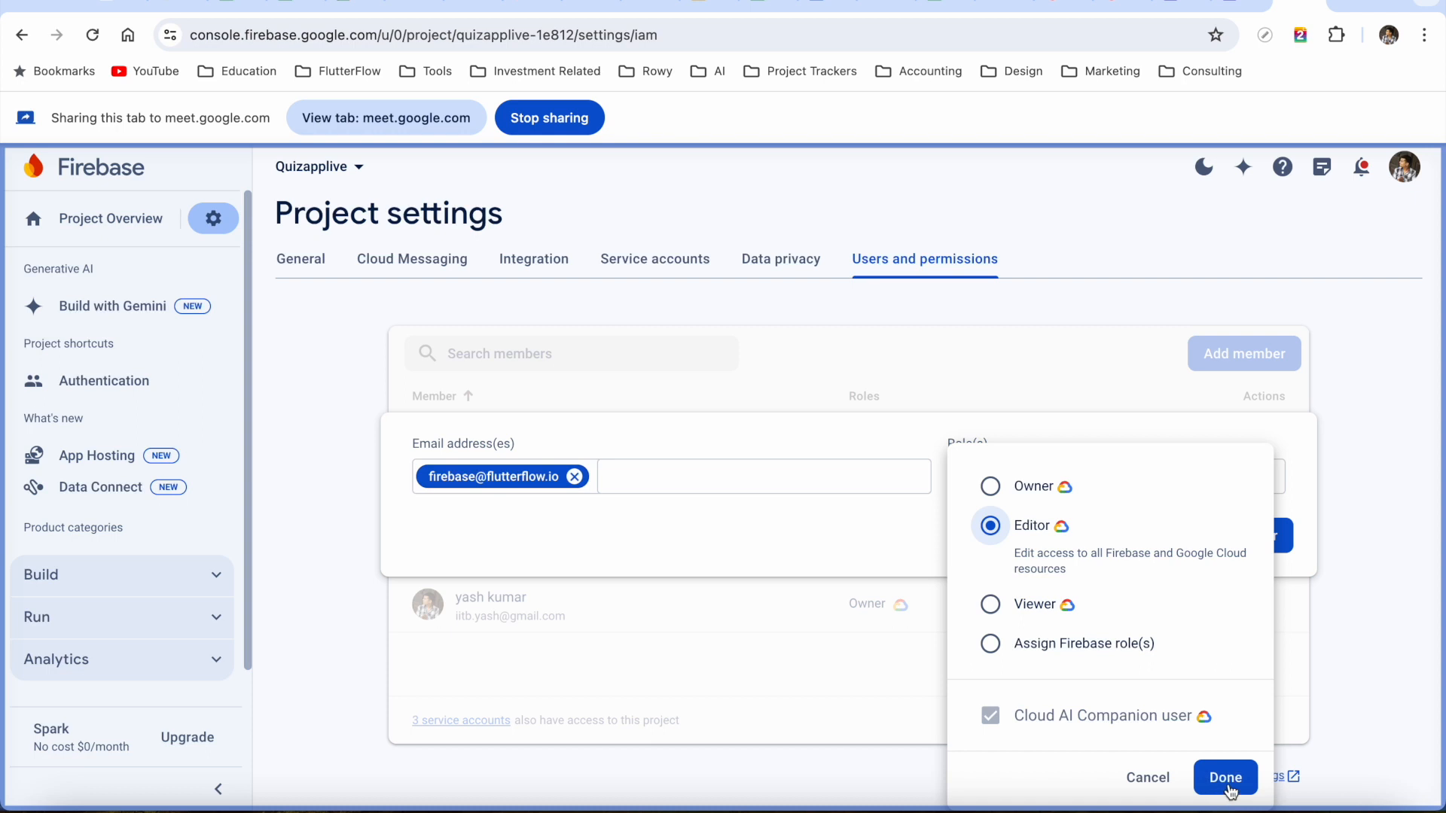
click(1225, 778)
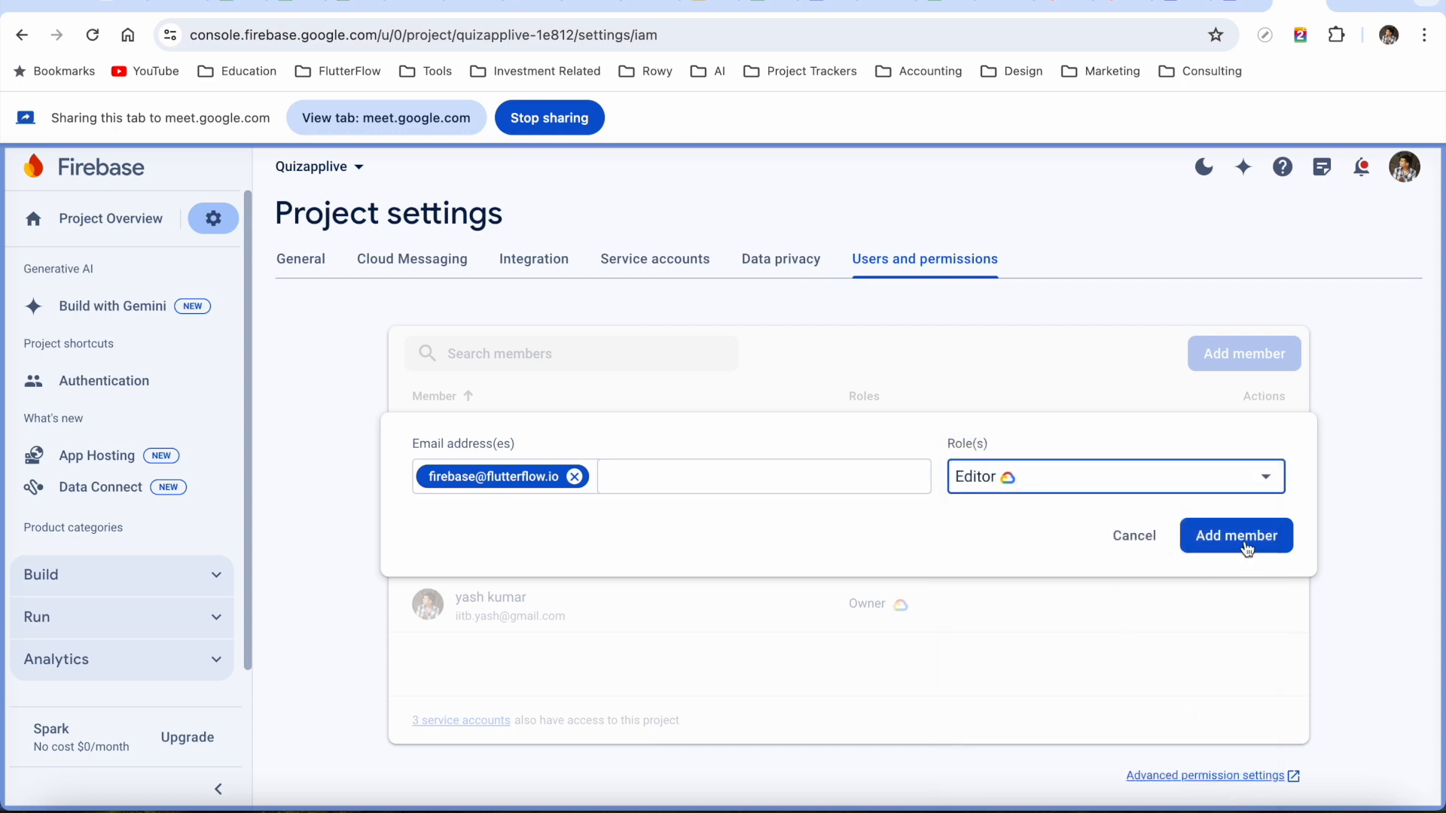
click(1246, 545)
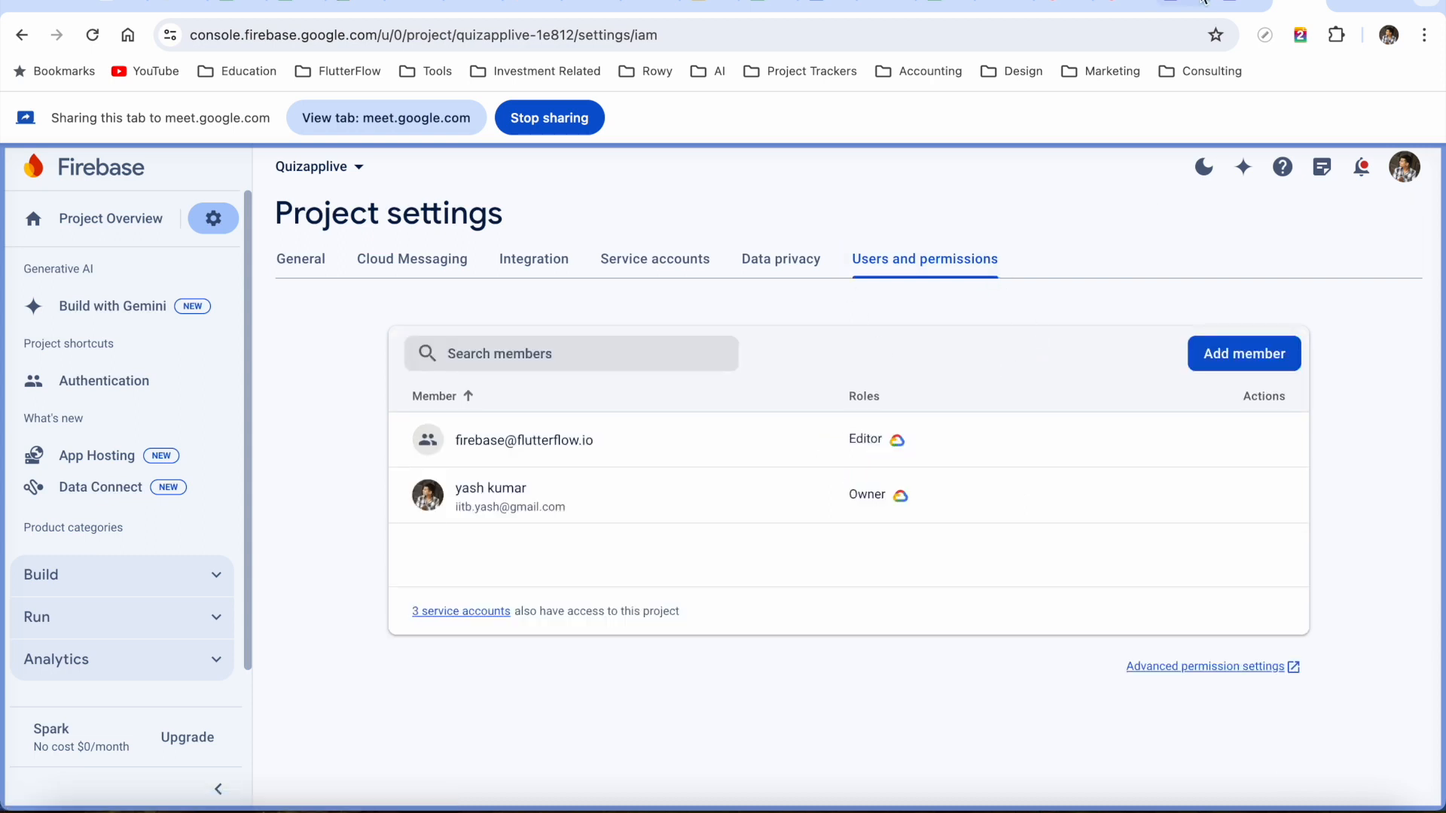
click(1239, 6)
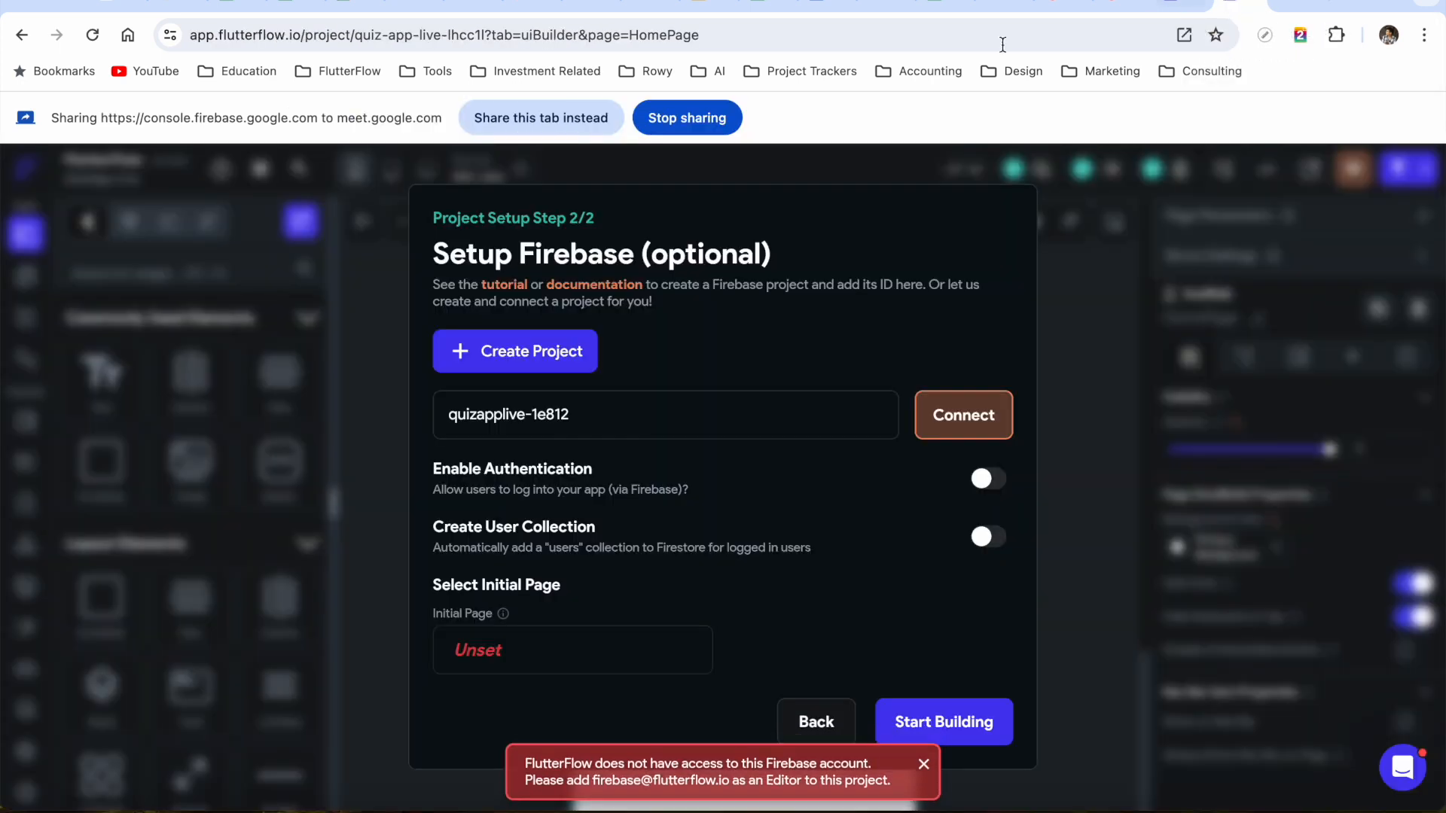
Connect project quizapplive-1e812 and switch on Enable Authentication and Create User Collection
click(553, 116)
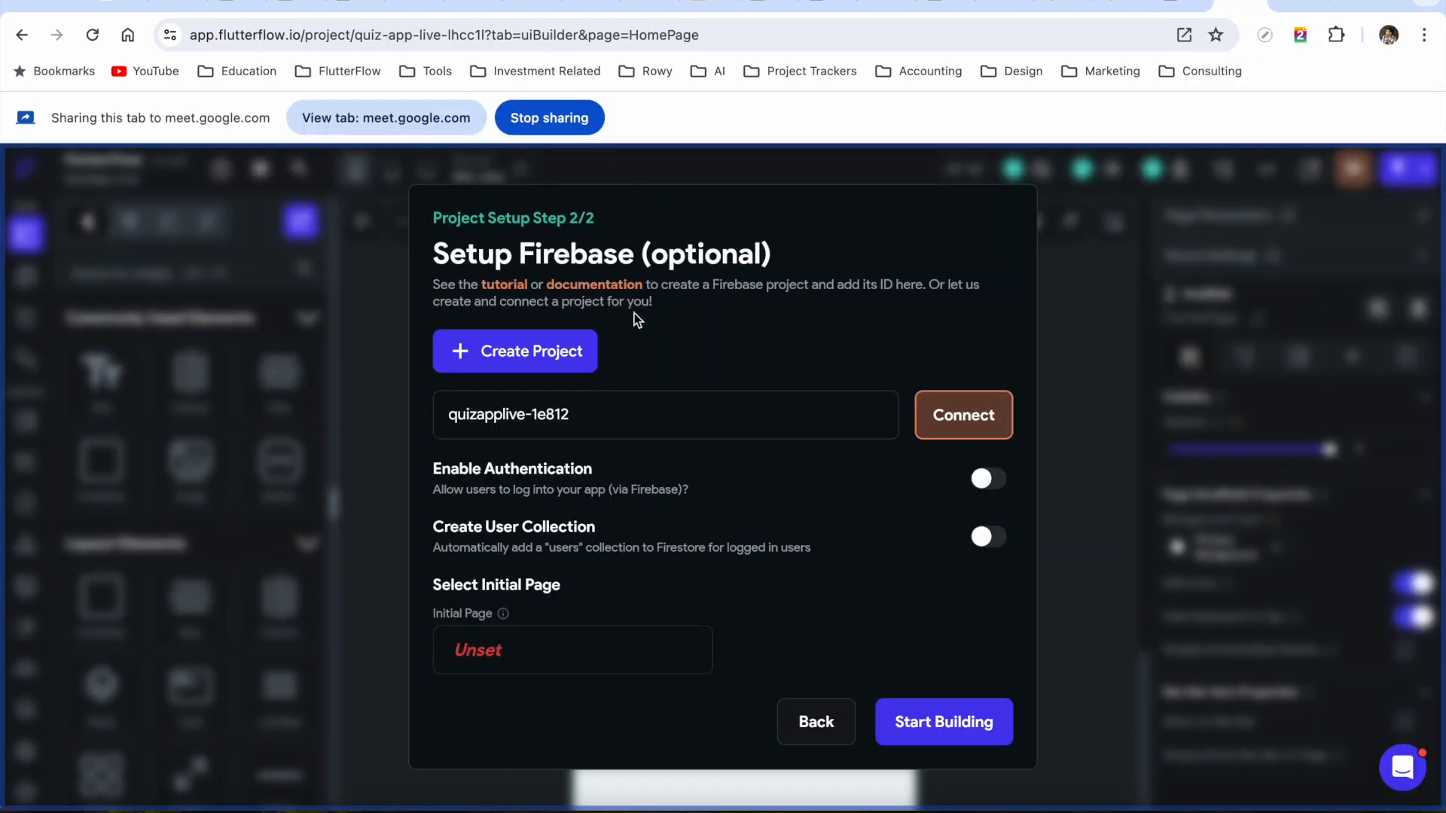
triple_click(451, 419)
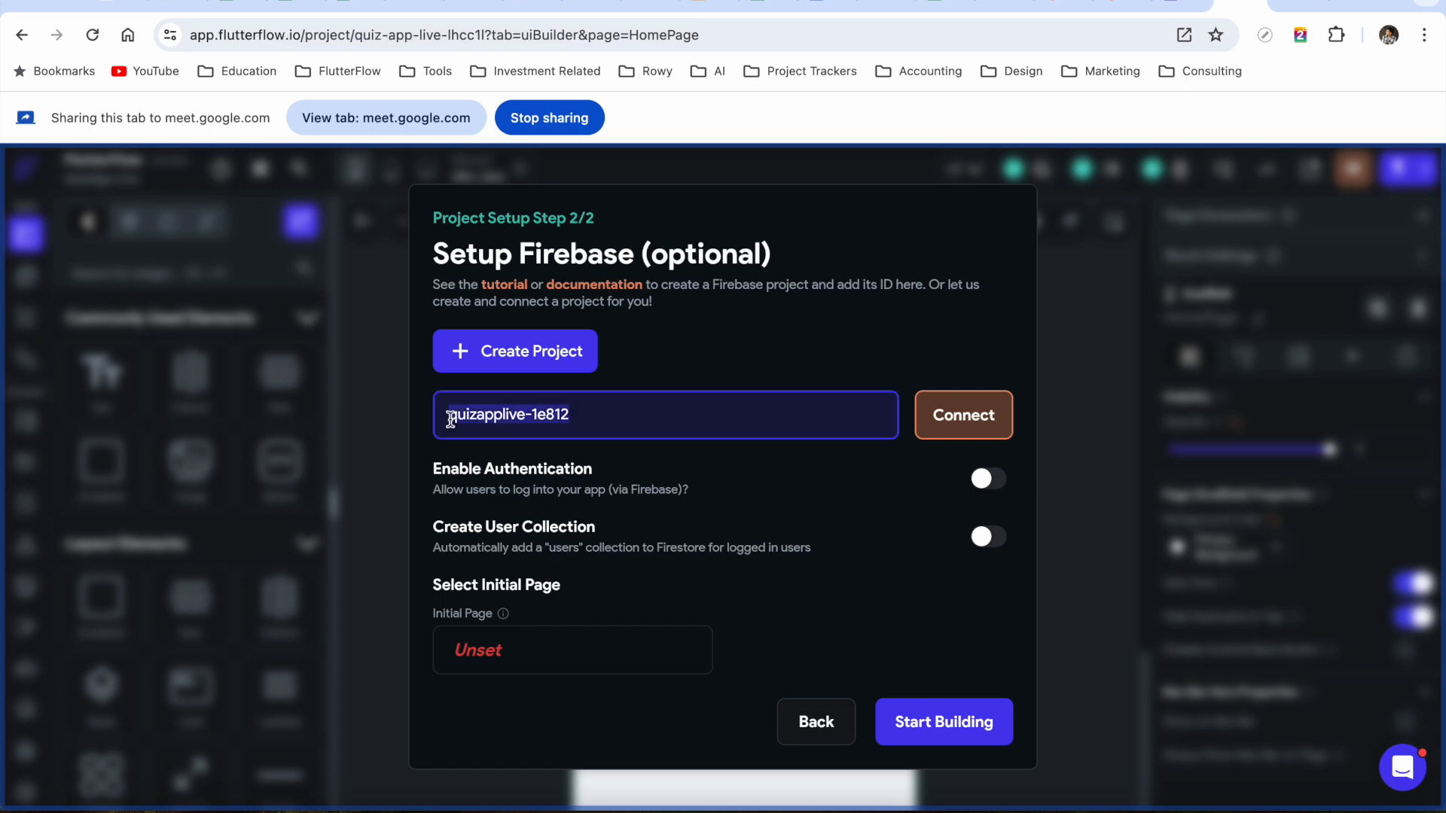
click(618, 422)
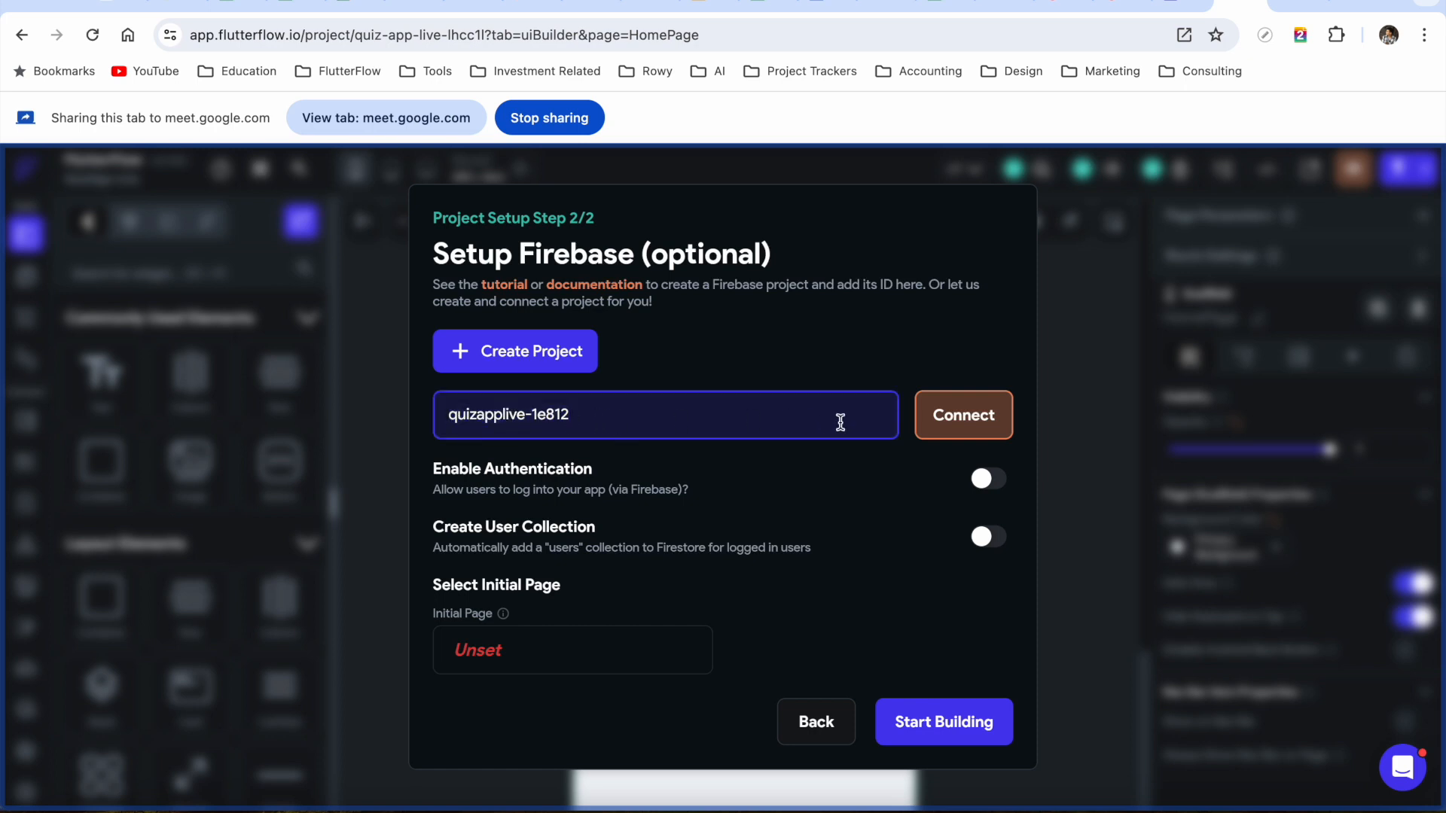
click(964, 427)
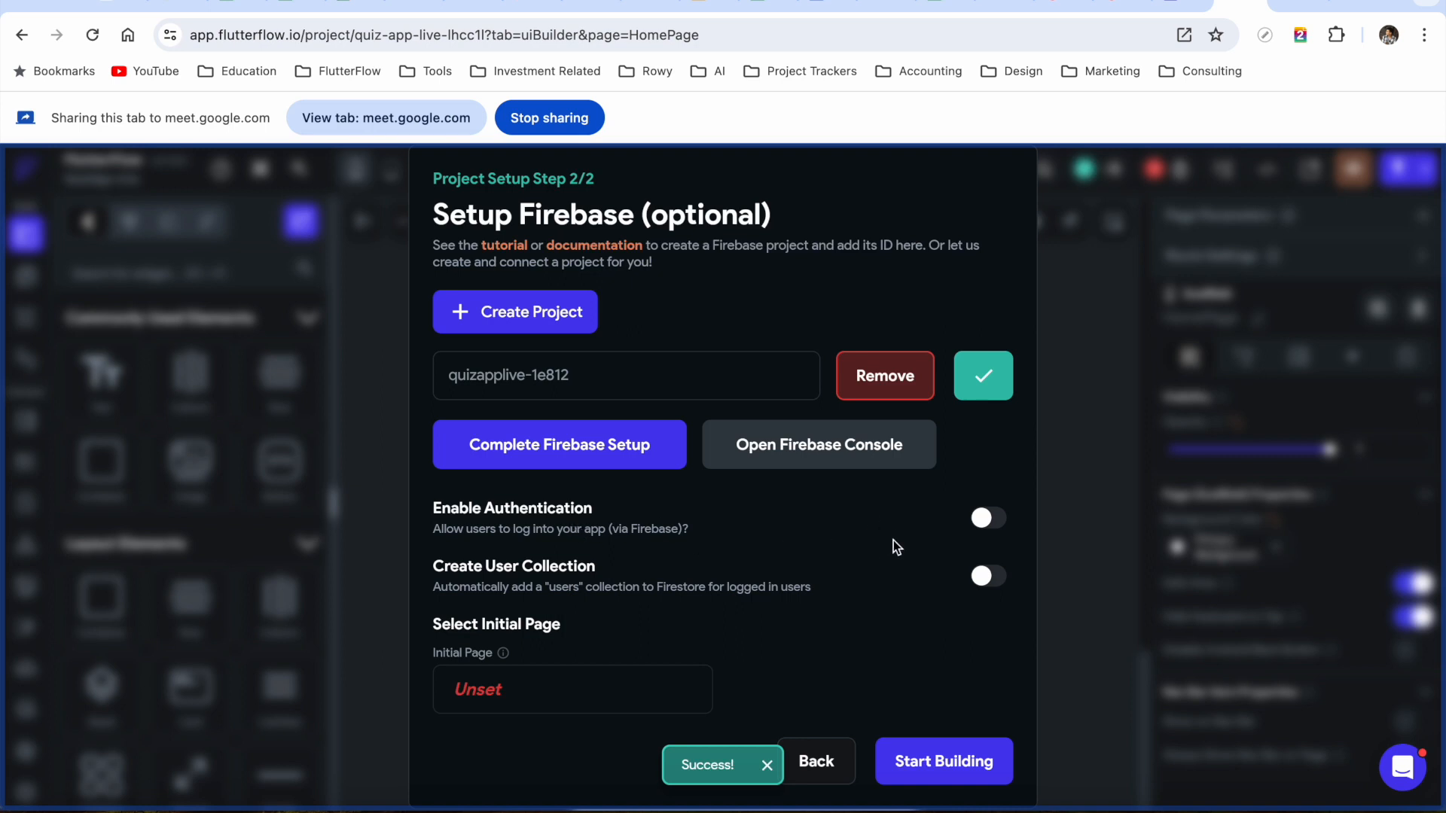
click(996, 520)
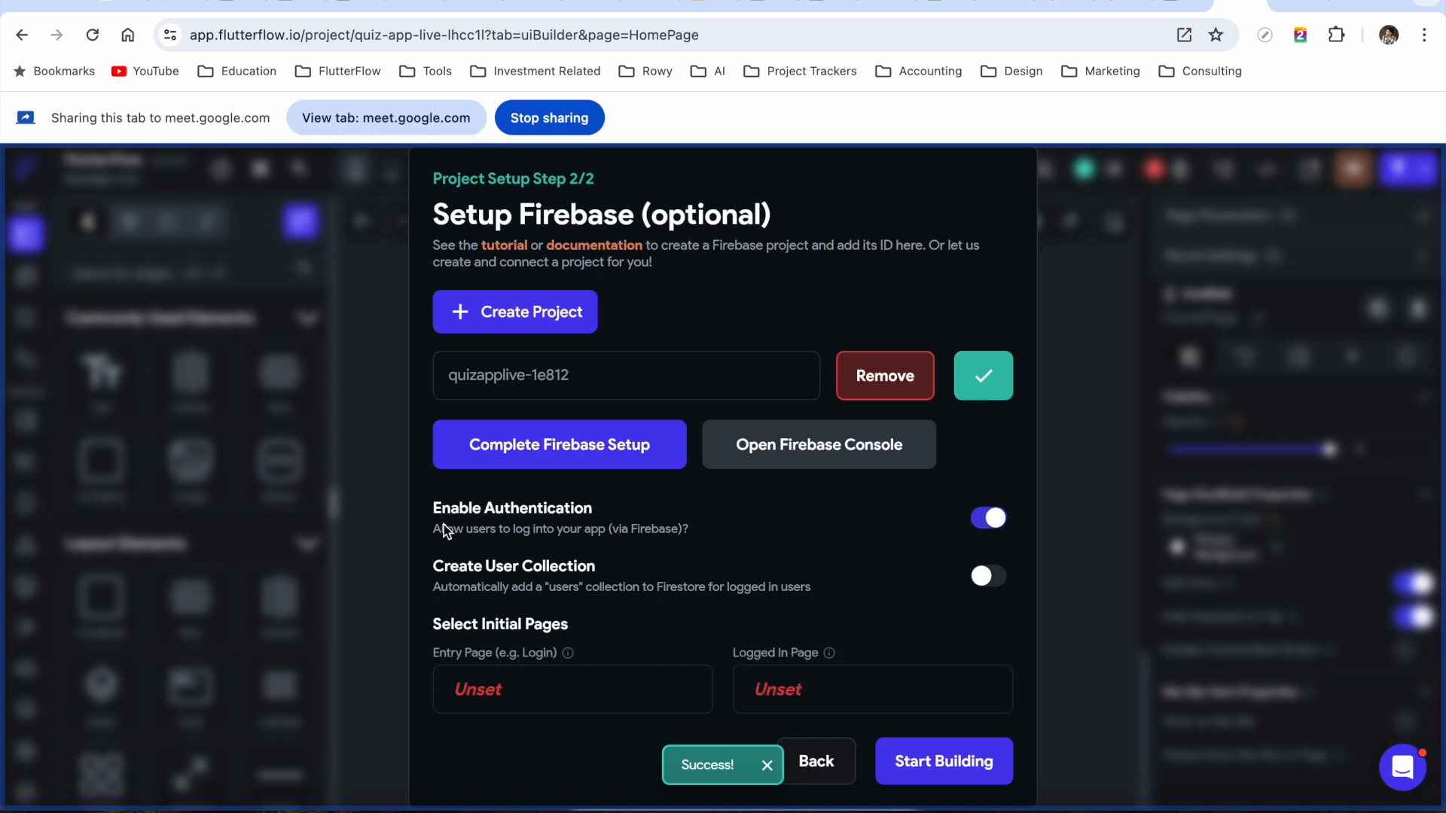
click(990, 577)
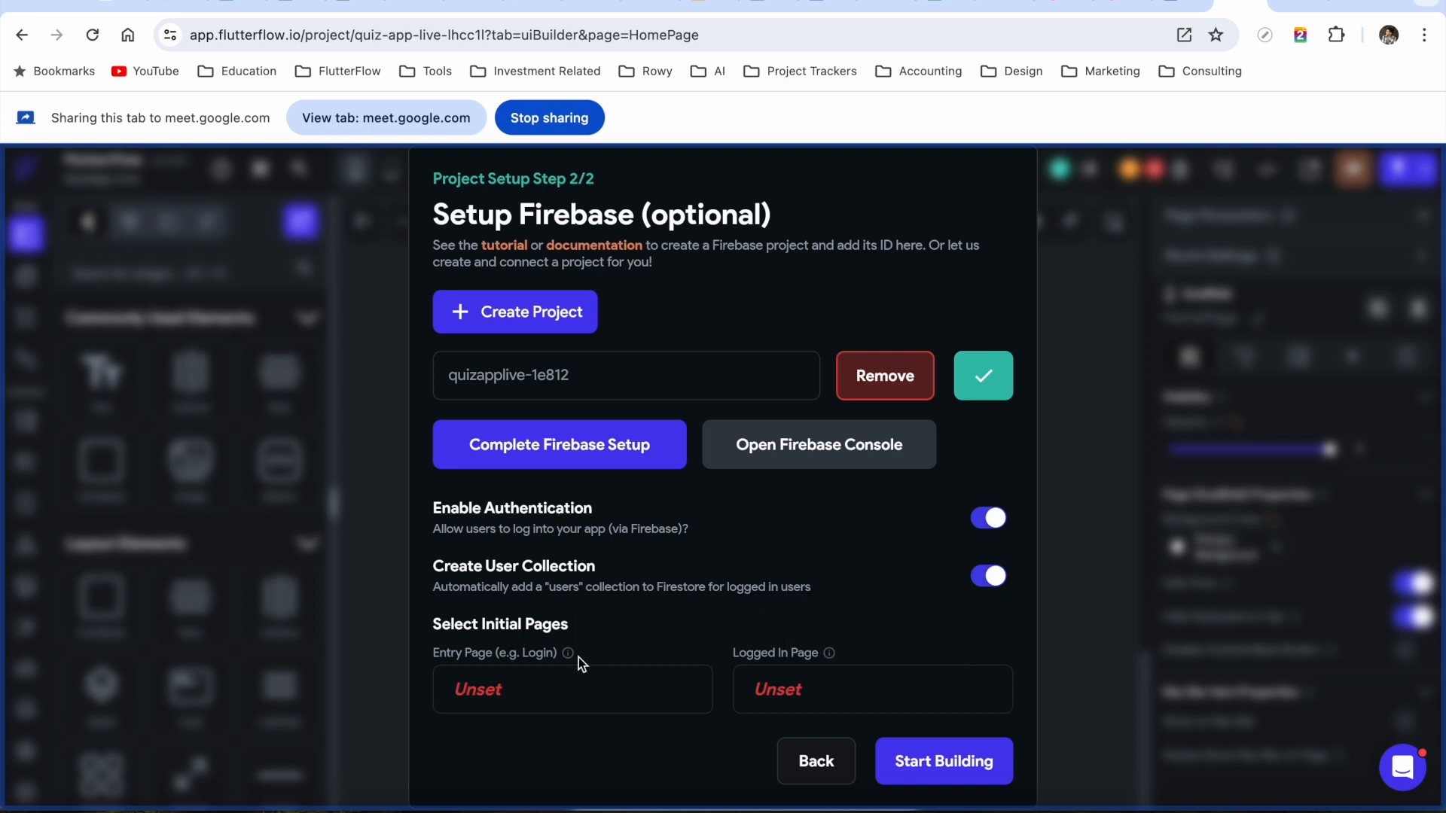
Create a blank page named QuizPage as the entry page
click(536, 692)
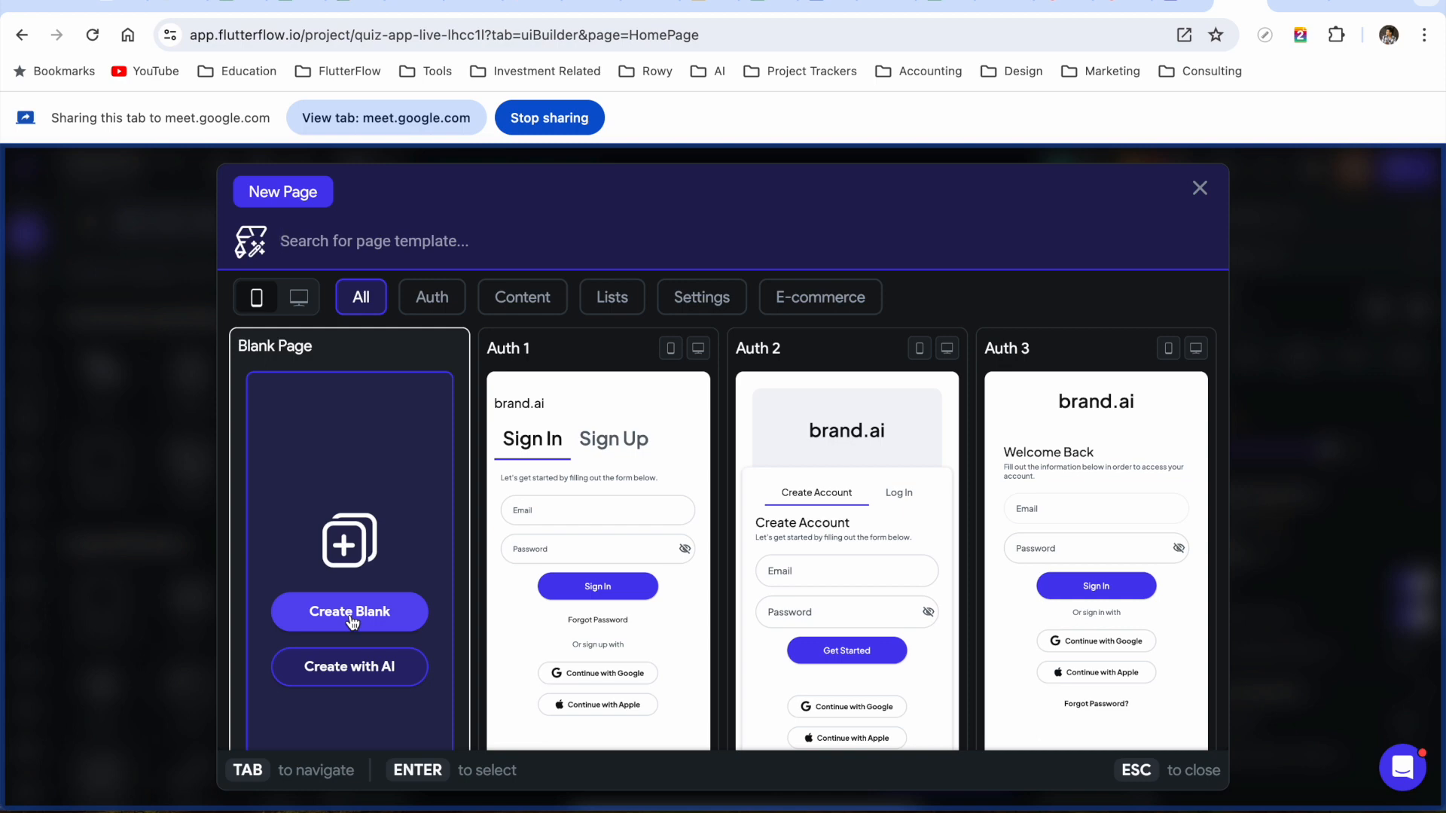
click(351, 619)
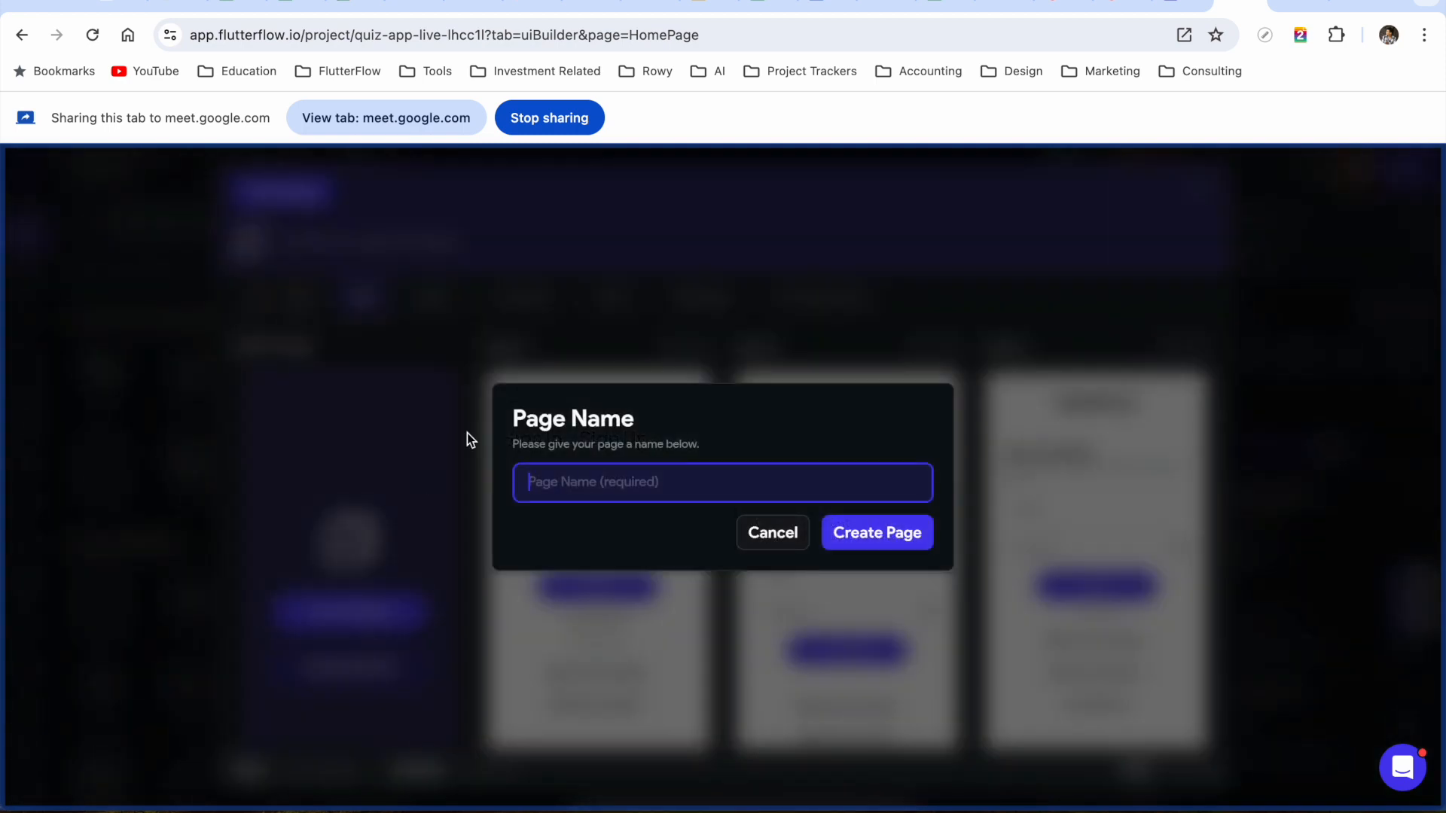
text(Quiza)
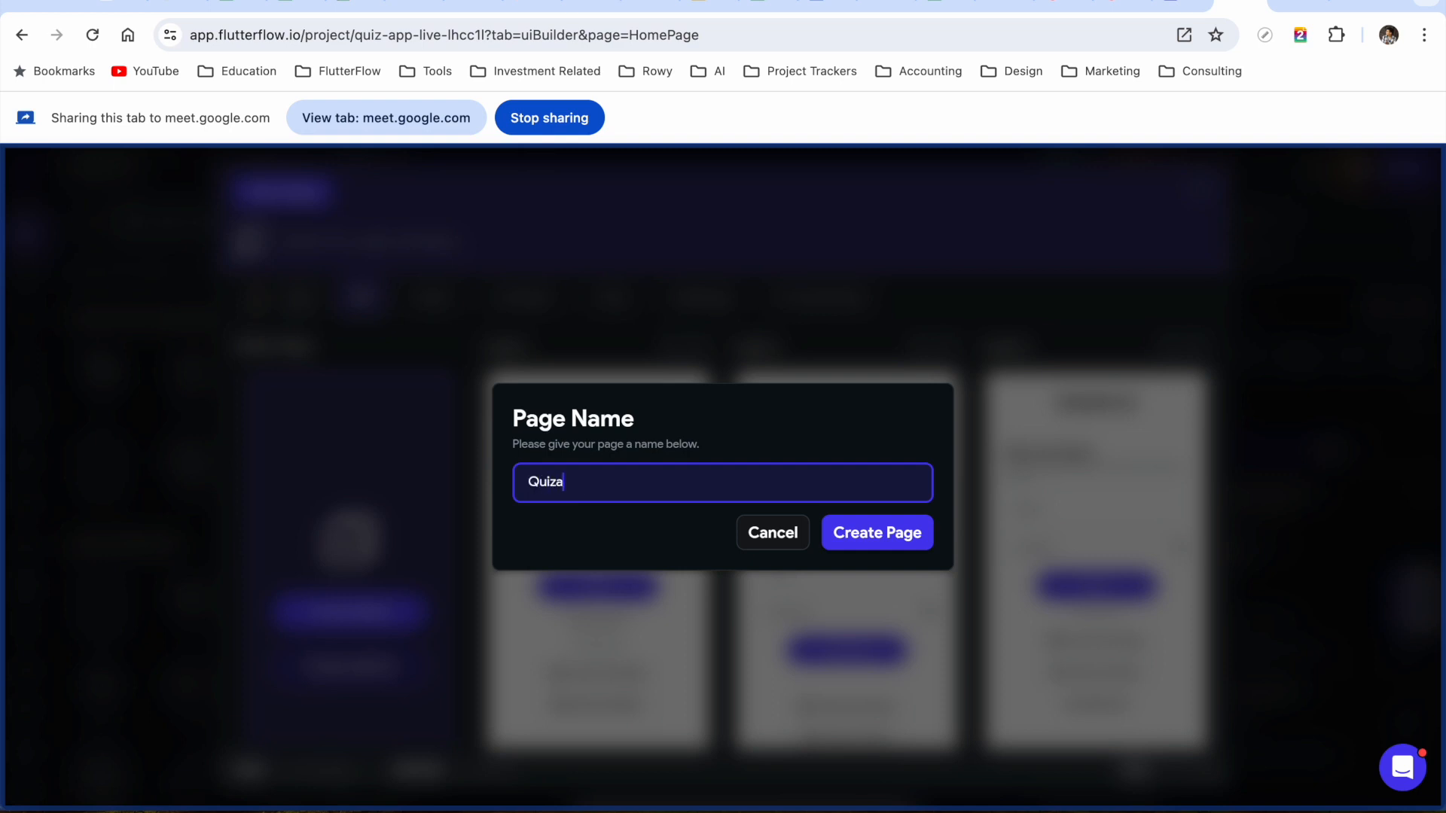
text(Page)
click(888, 536)
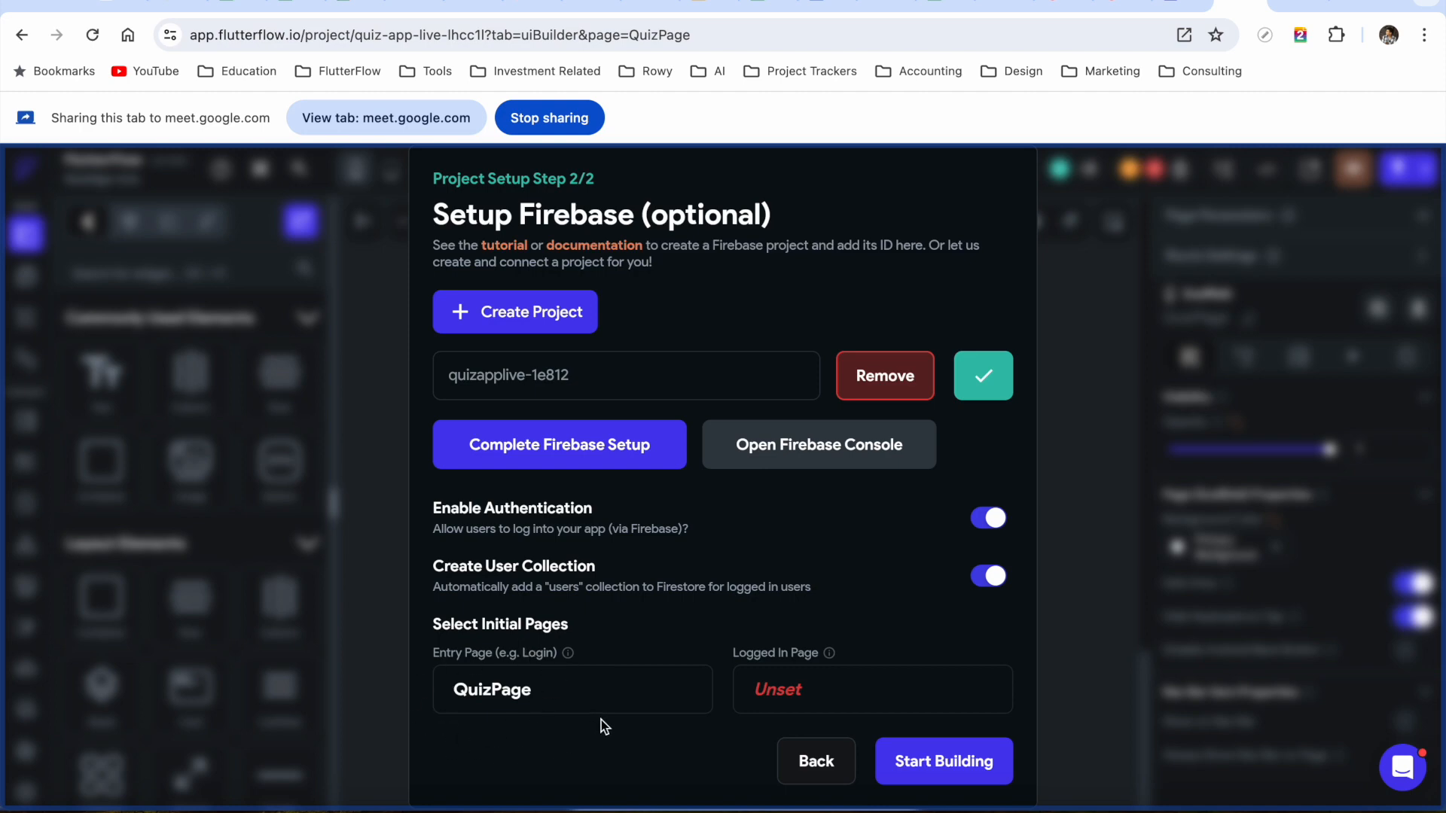
Create a blank page named Homepage as the logged-in page
click(783, 699)
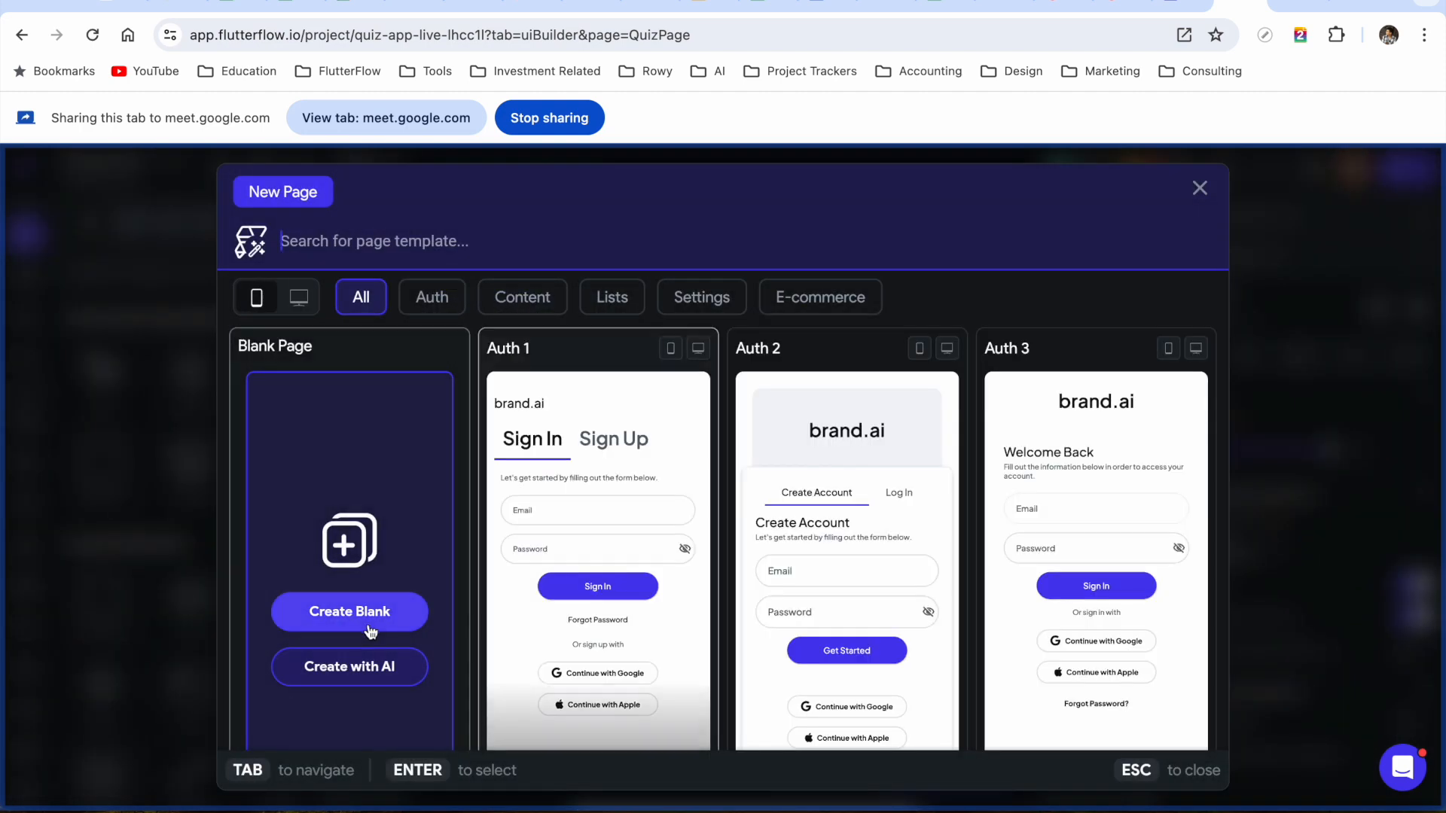
click(337, 613)
text(Homepage)
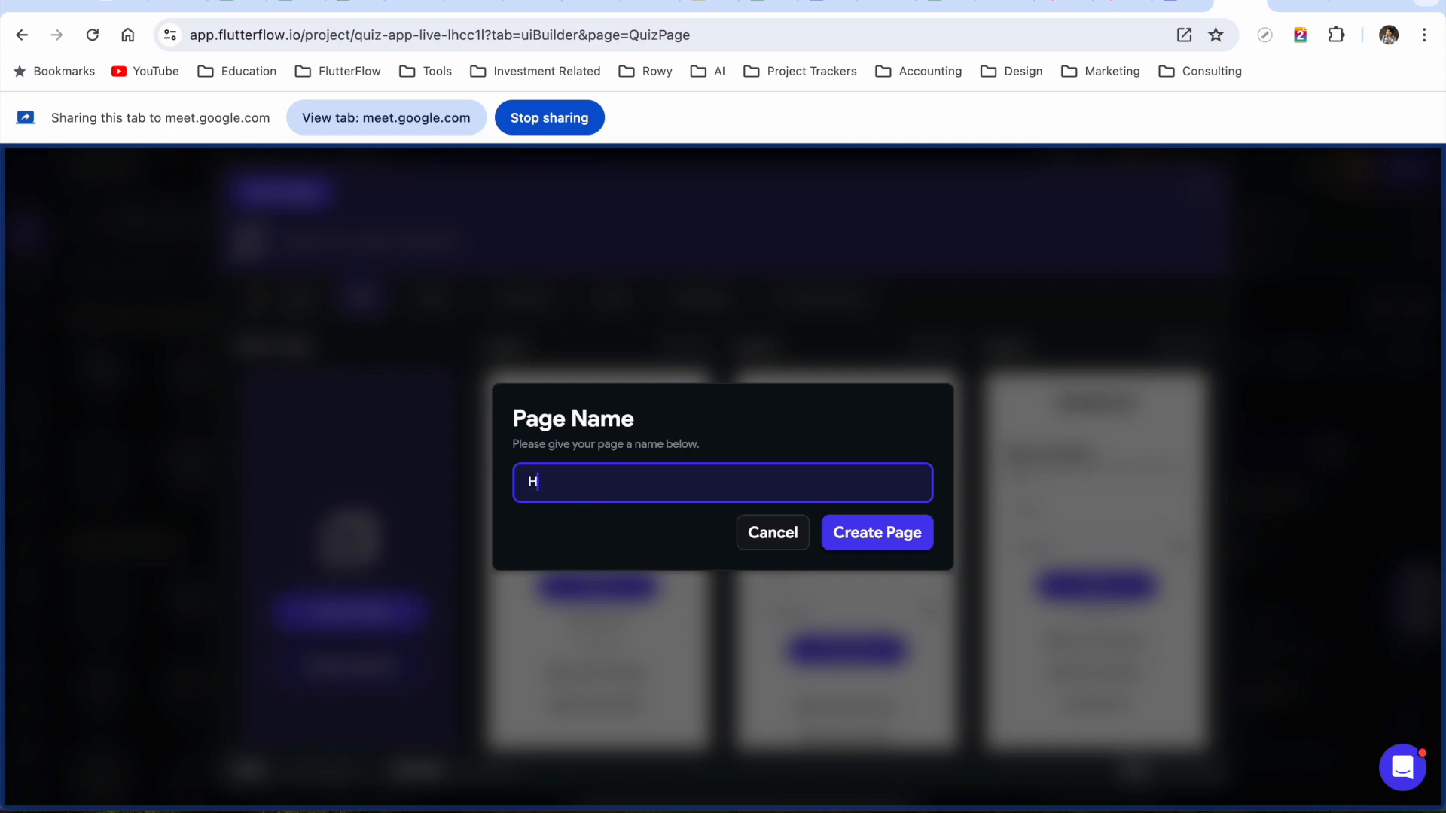
click(896, 539)
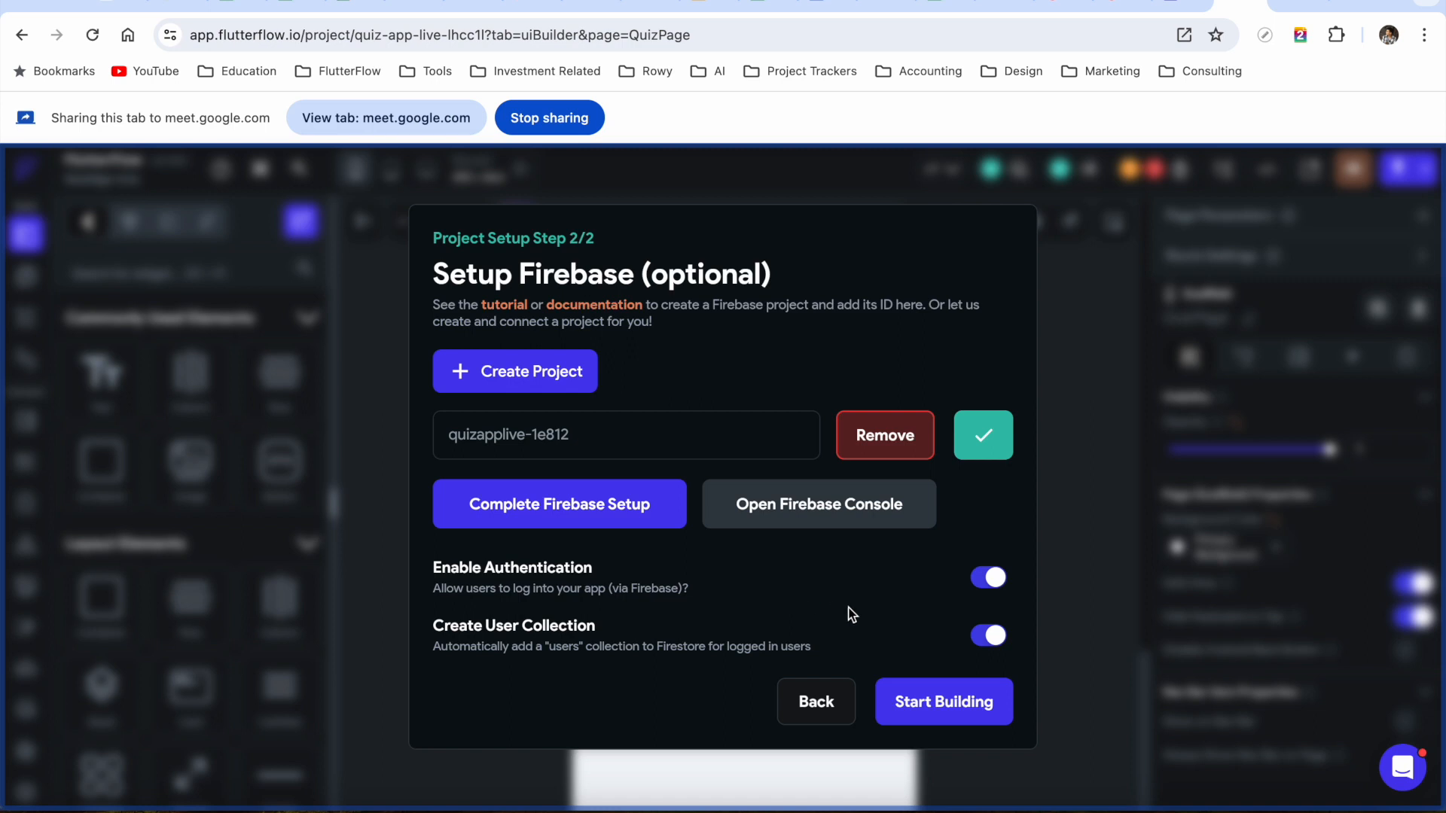
Finish setup and follow the Firebase Setup project issue to App Settings > Firebase
click(946, 702)
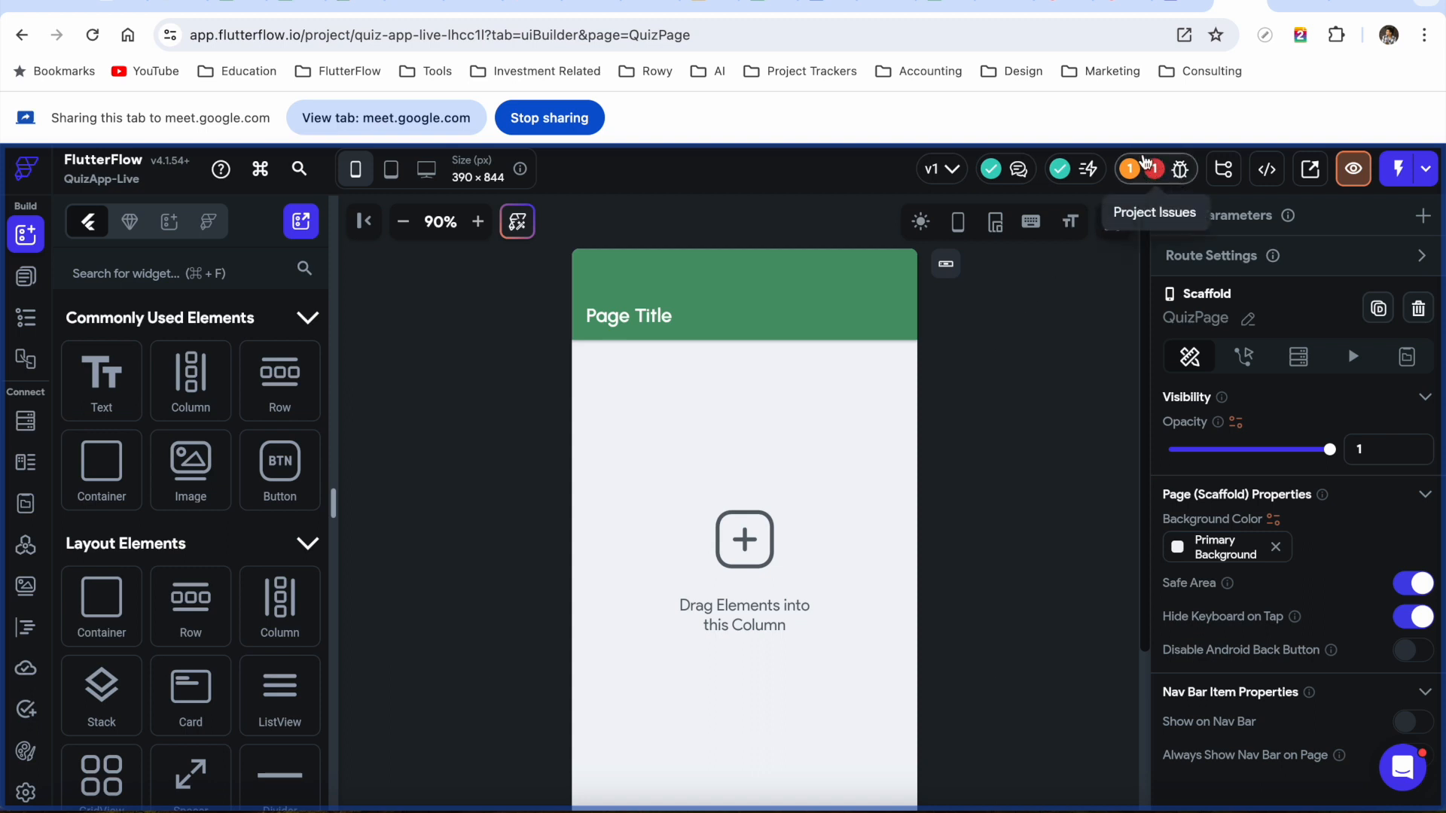
click(1180, 173)
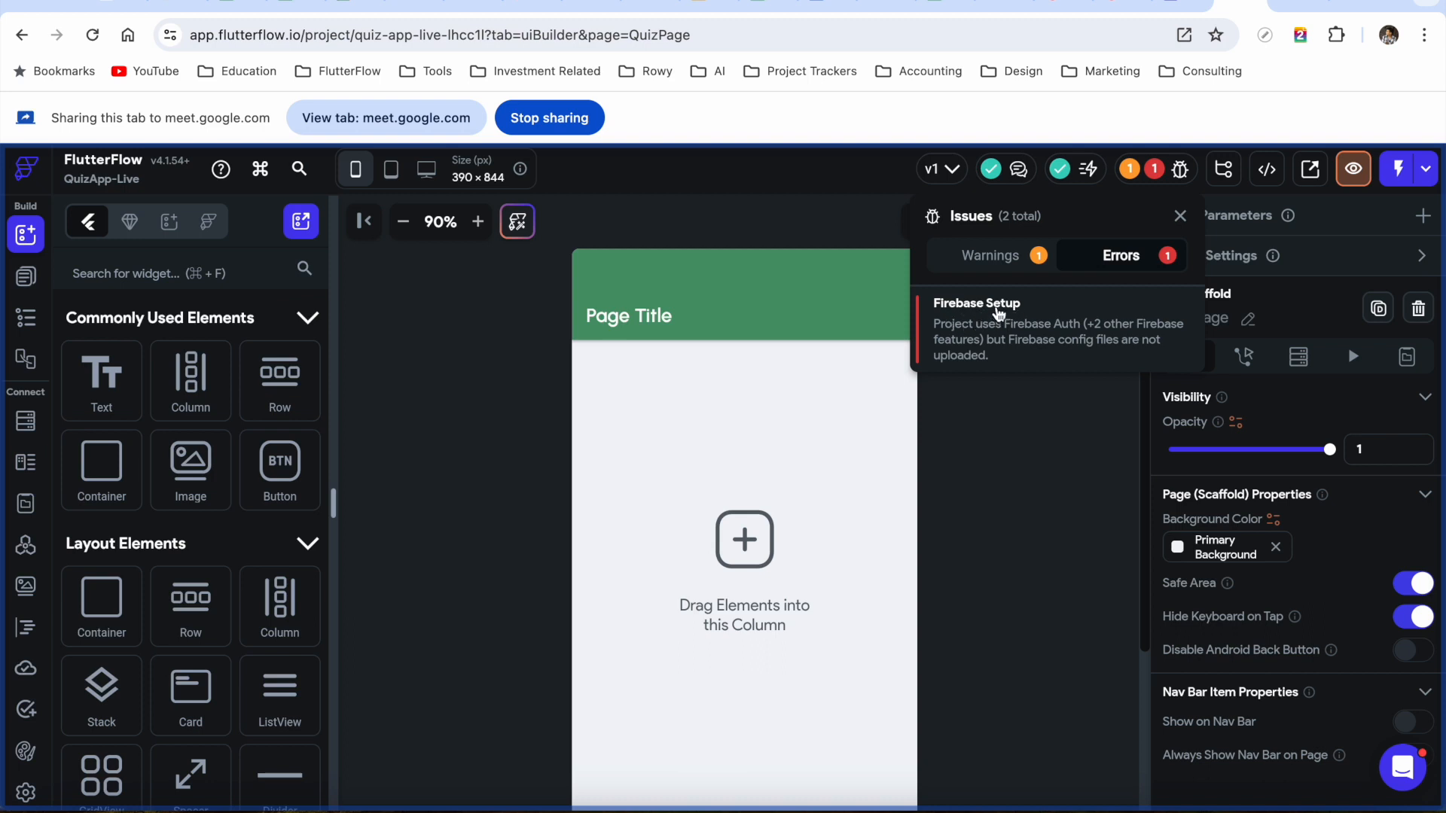
click(1001, 317)
click(782, 418)
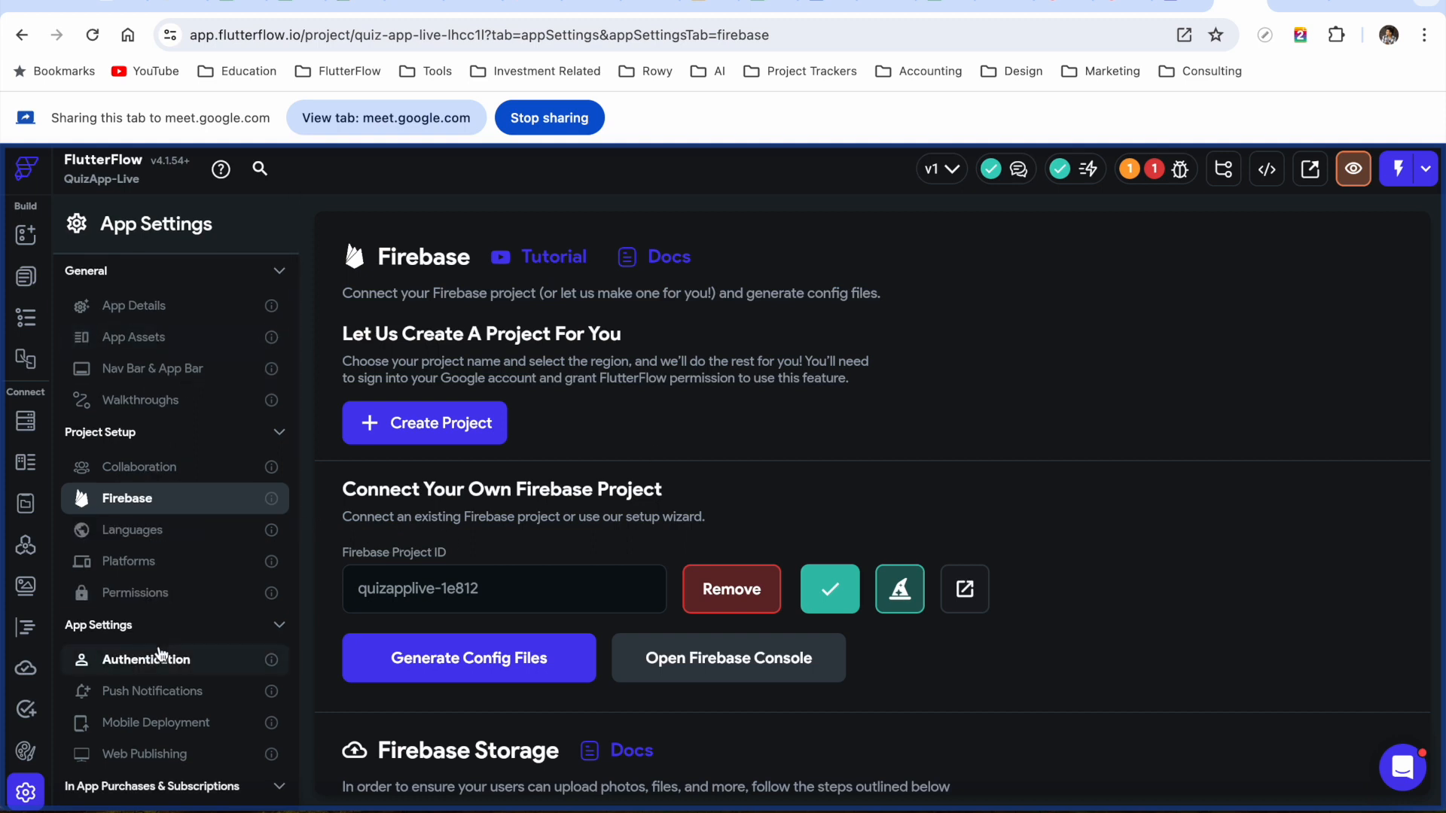
Open Generate Config Files on the Firebase settings page for quizapplive-1e812
scroll(162, 655, down, 3)
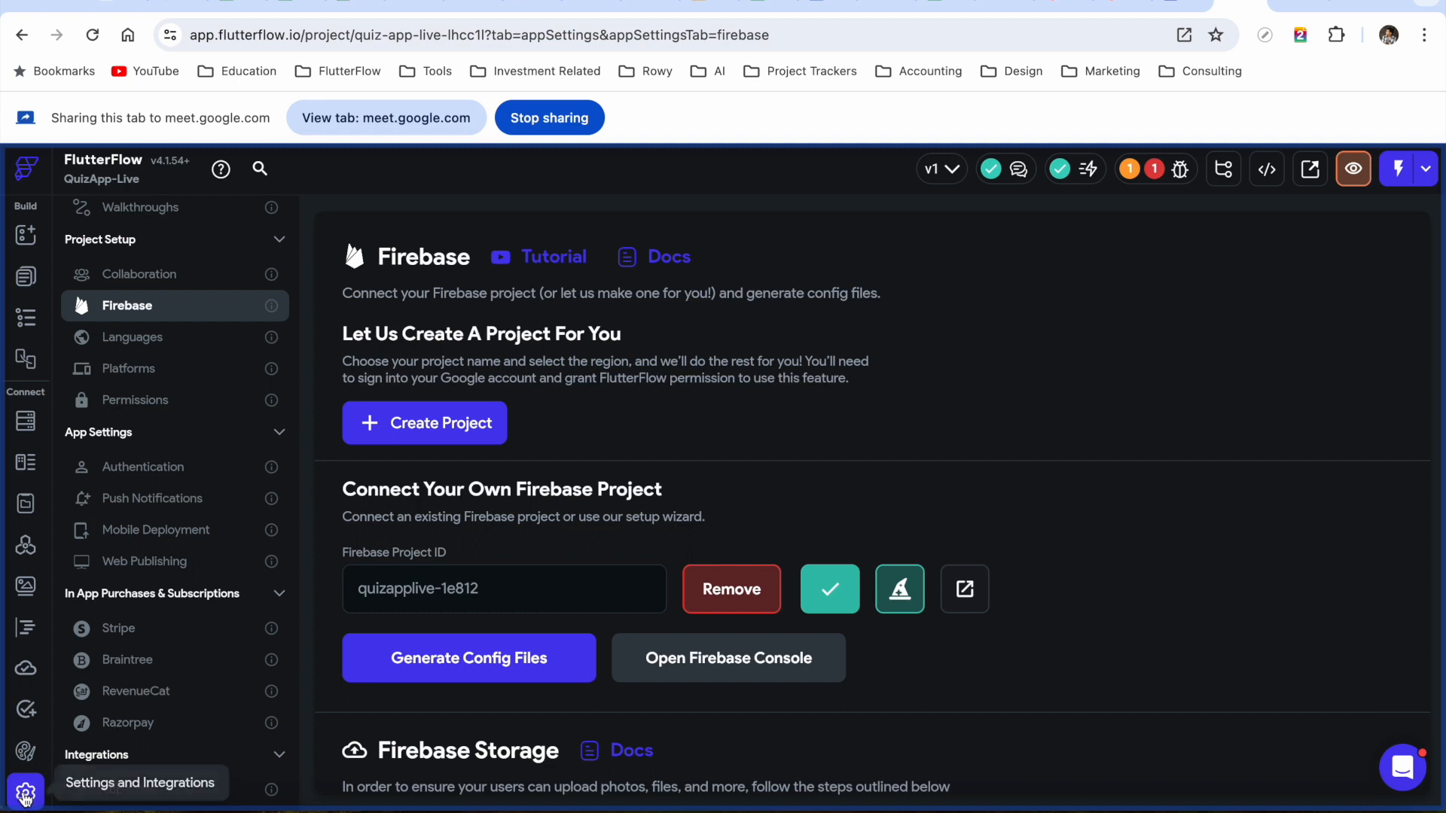
scroll(155, 468, up, 3)
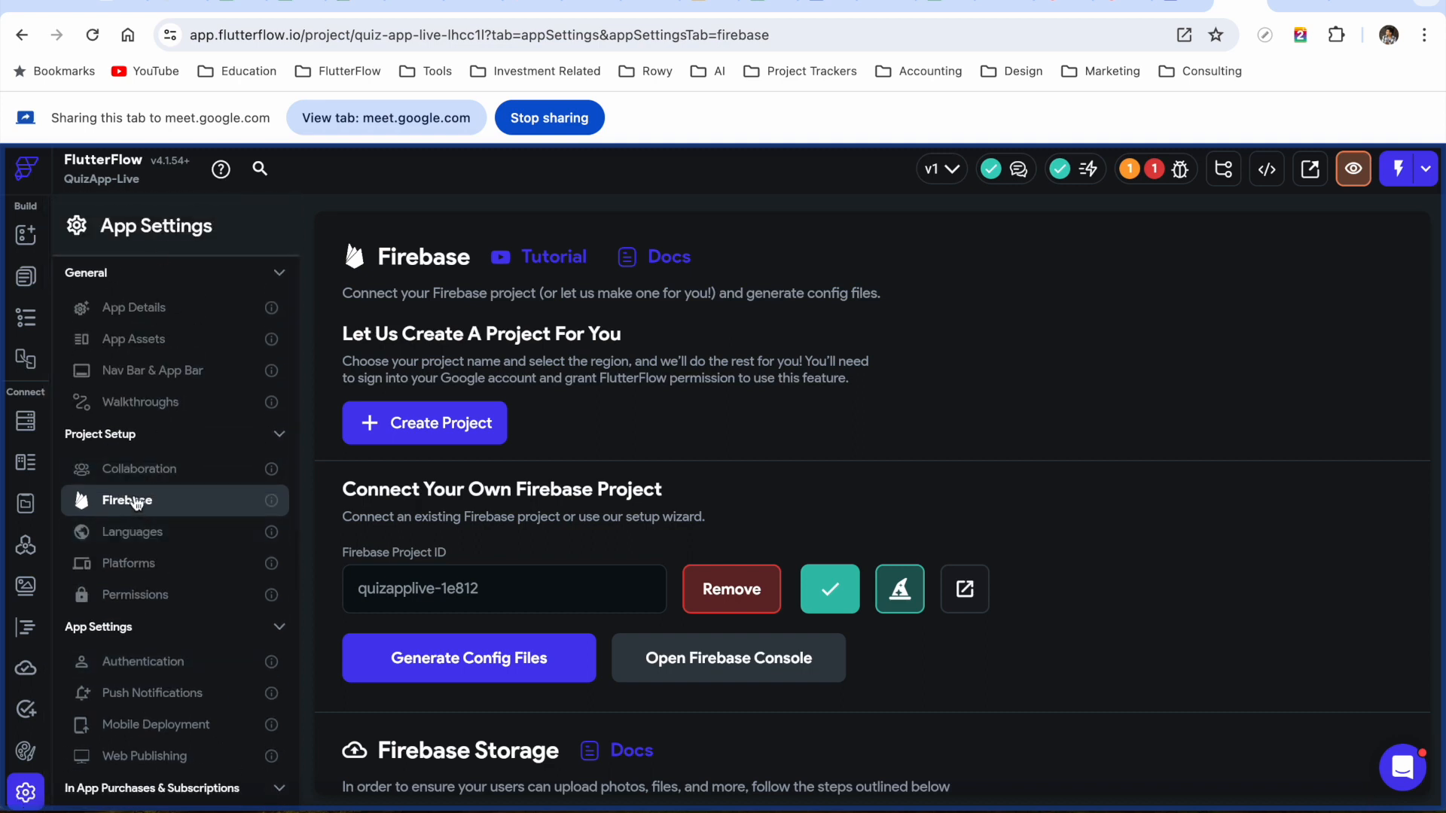
scroll(602, 497, down, 2)
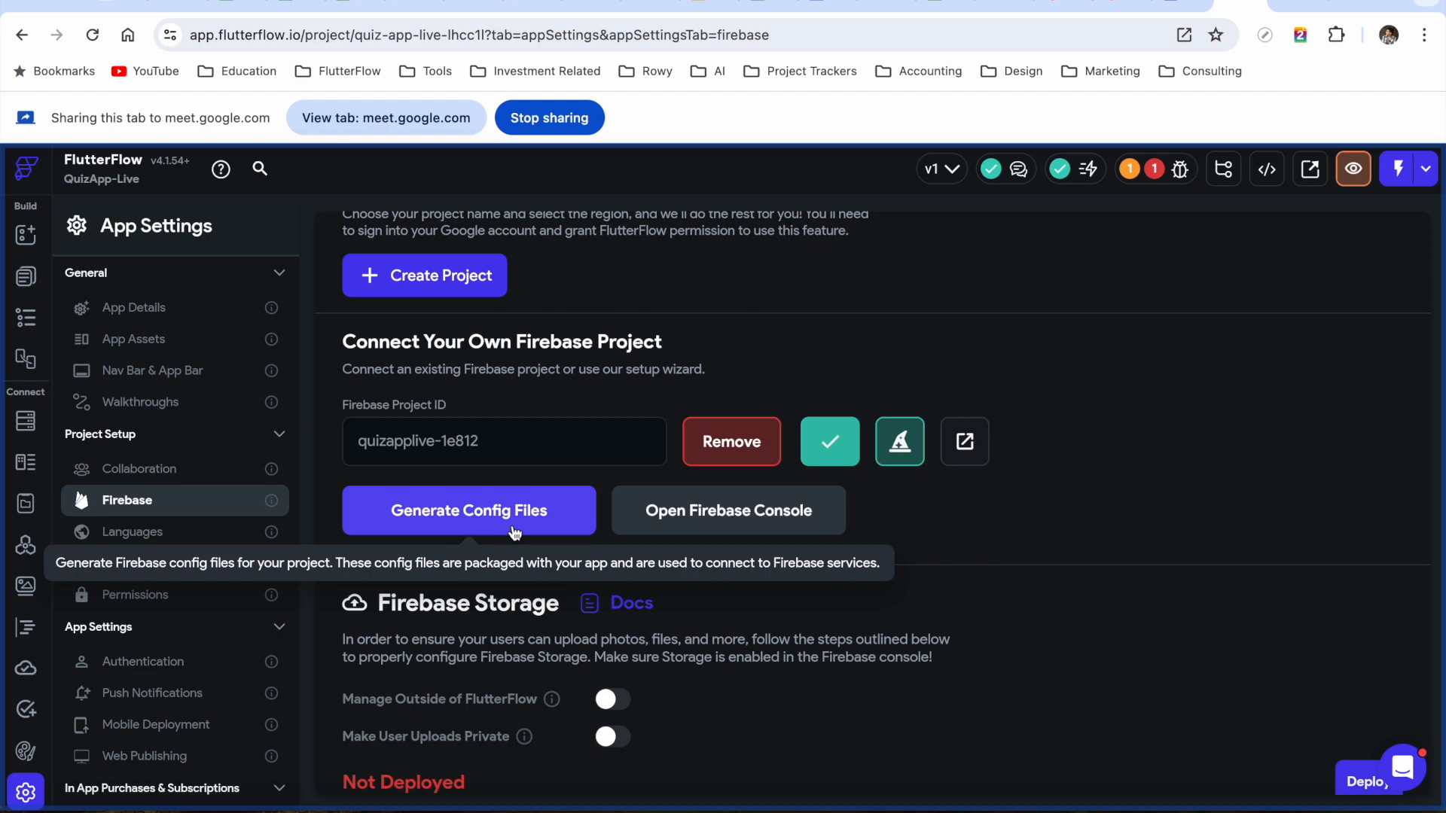
click(476, 520)
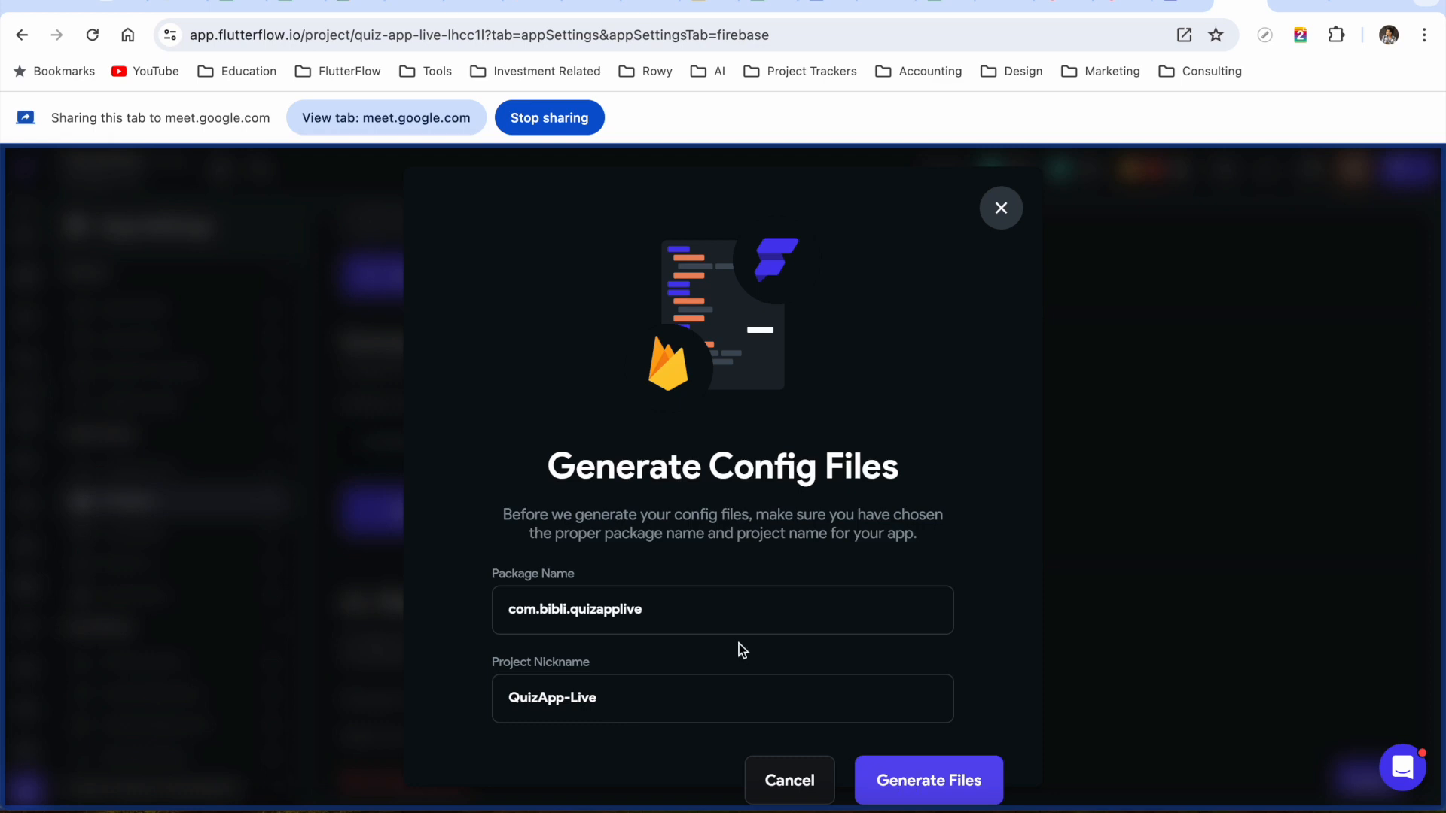
Confirm package name com.bibli.quizapplive and nickname QuizApp-Live, then generate the config files
triple_click(625, 608)
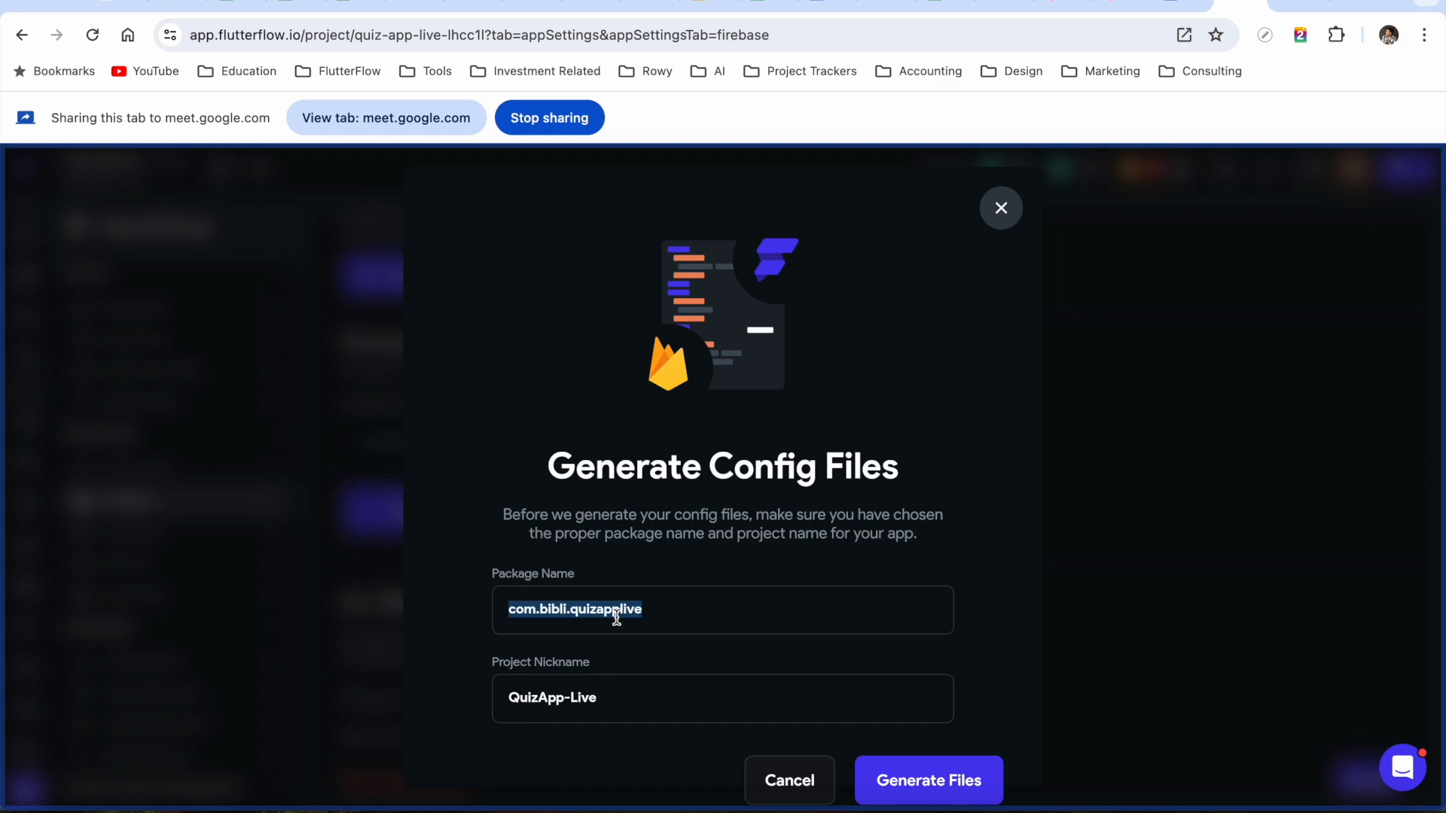
click(781, 619)
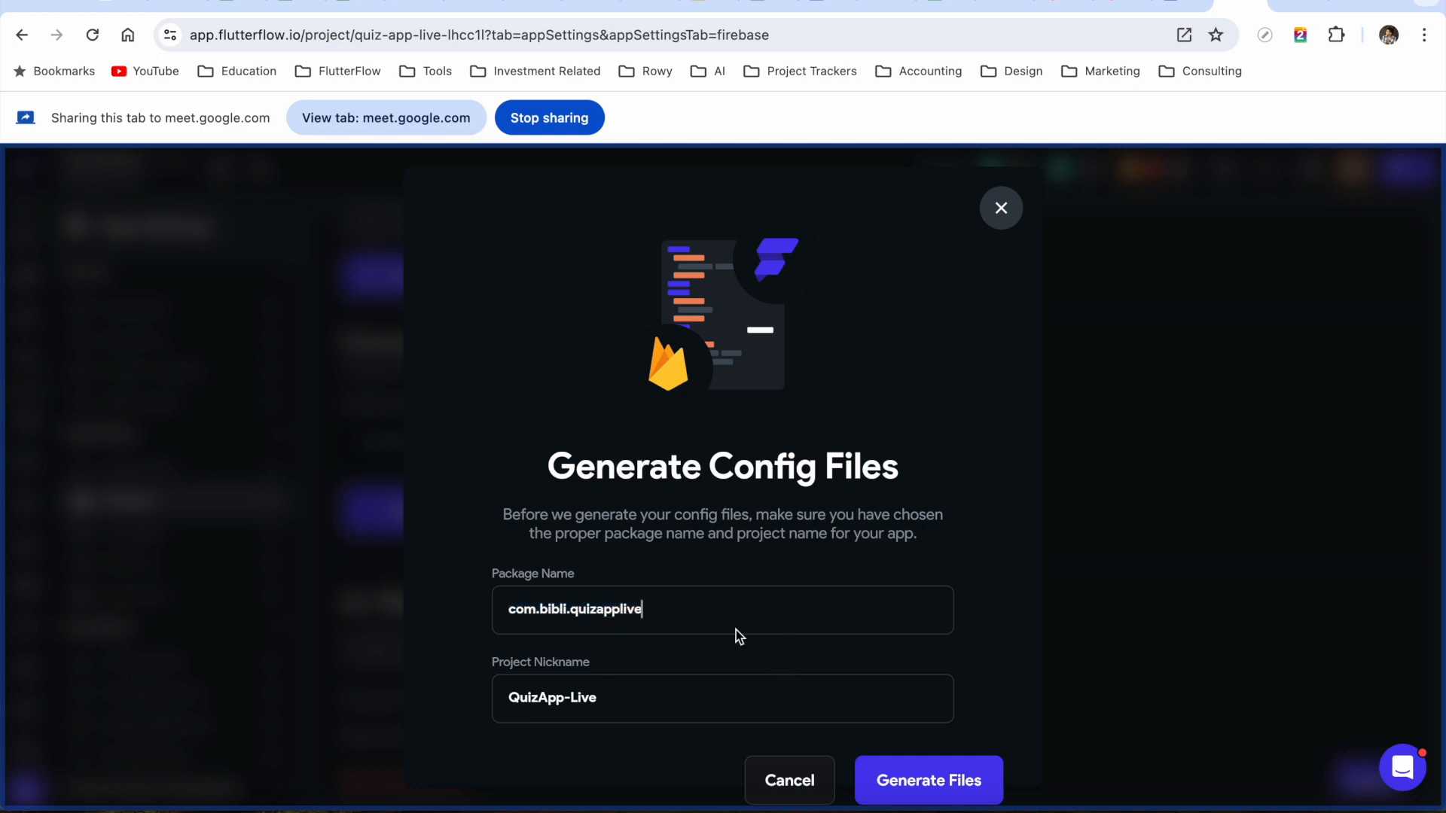
click(949, 781)
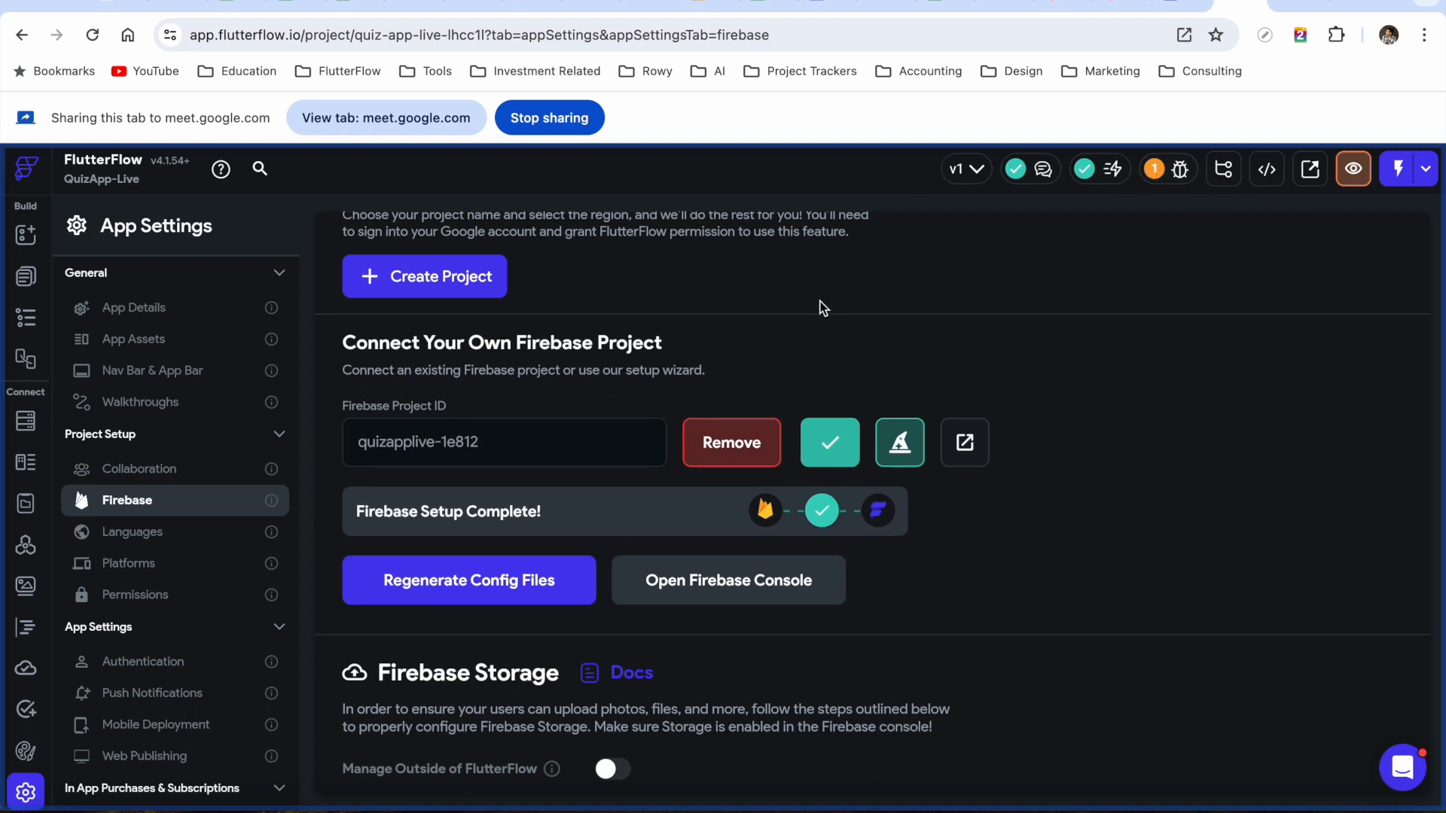
Go back to the page list and open the blank QuizPage in the builder
scroll(804, 310, up, 2)
scroll(711, 384, down, 1)
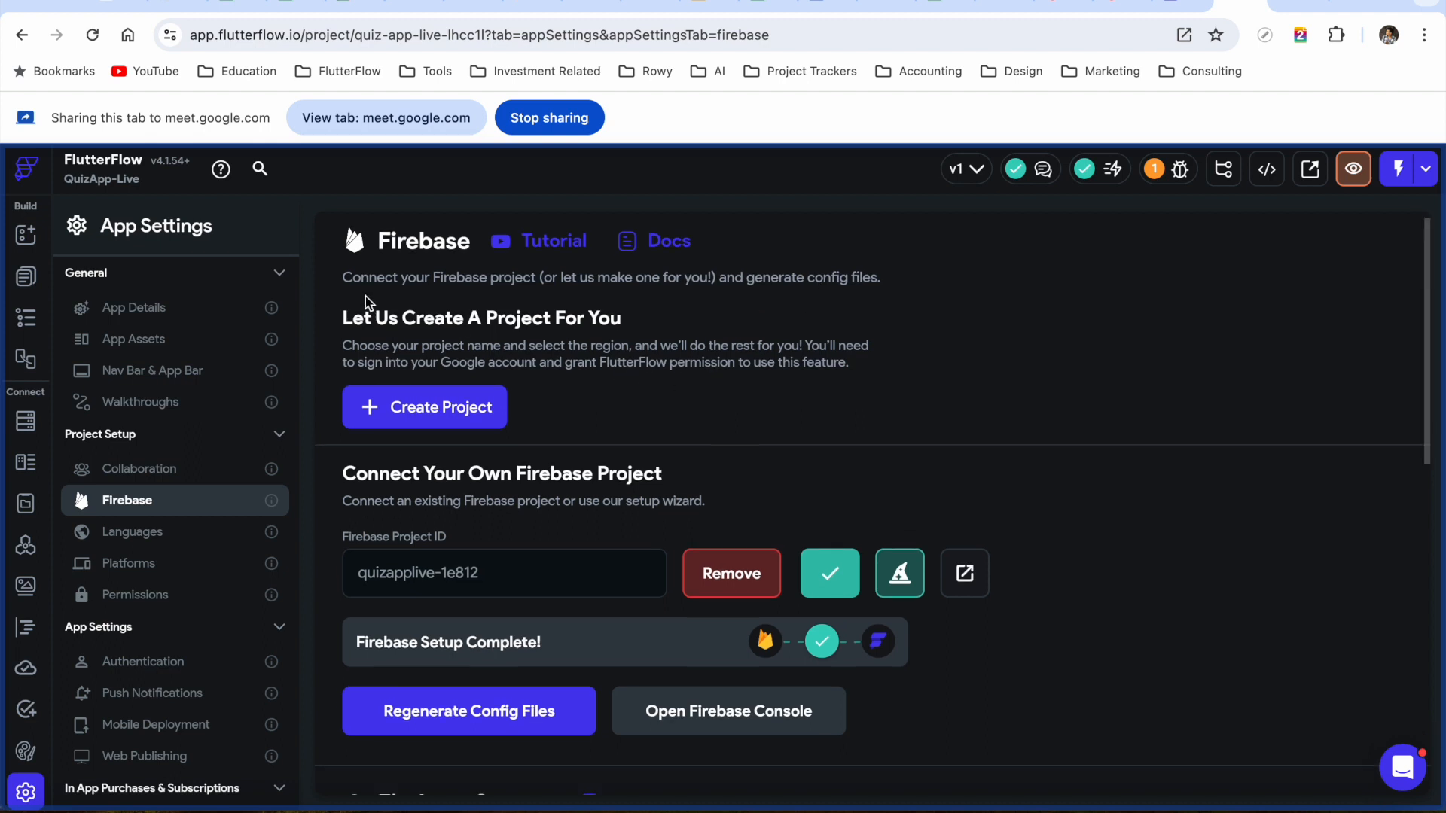
click(28, 278)
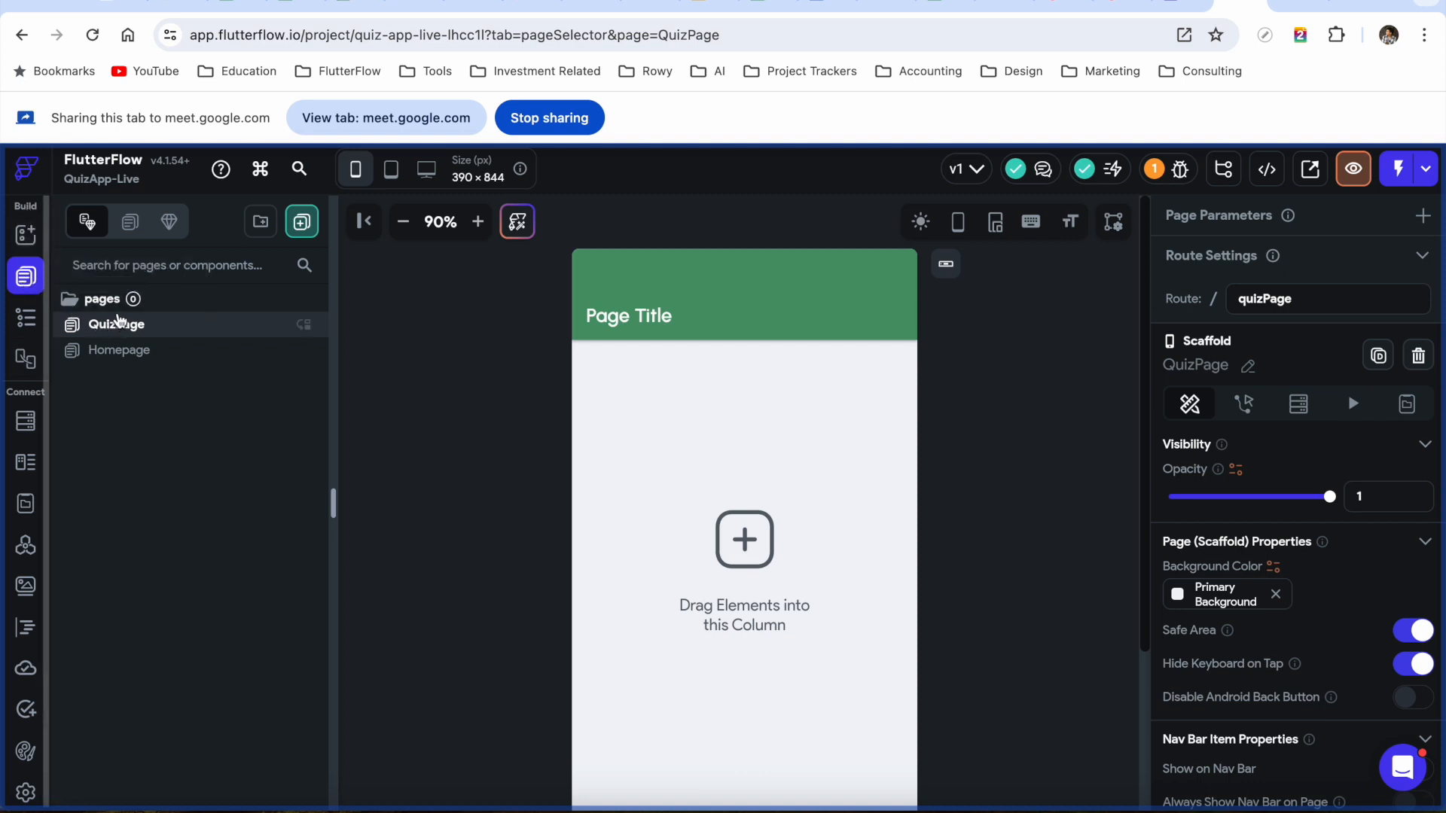
Look over the Storyboard, Page Selector and Widget Palette, then open the Column's add-child picker in the widget tree
click(27, 320)
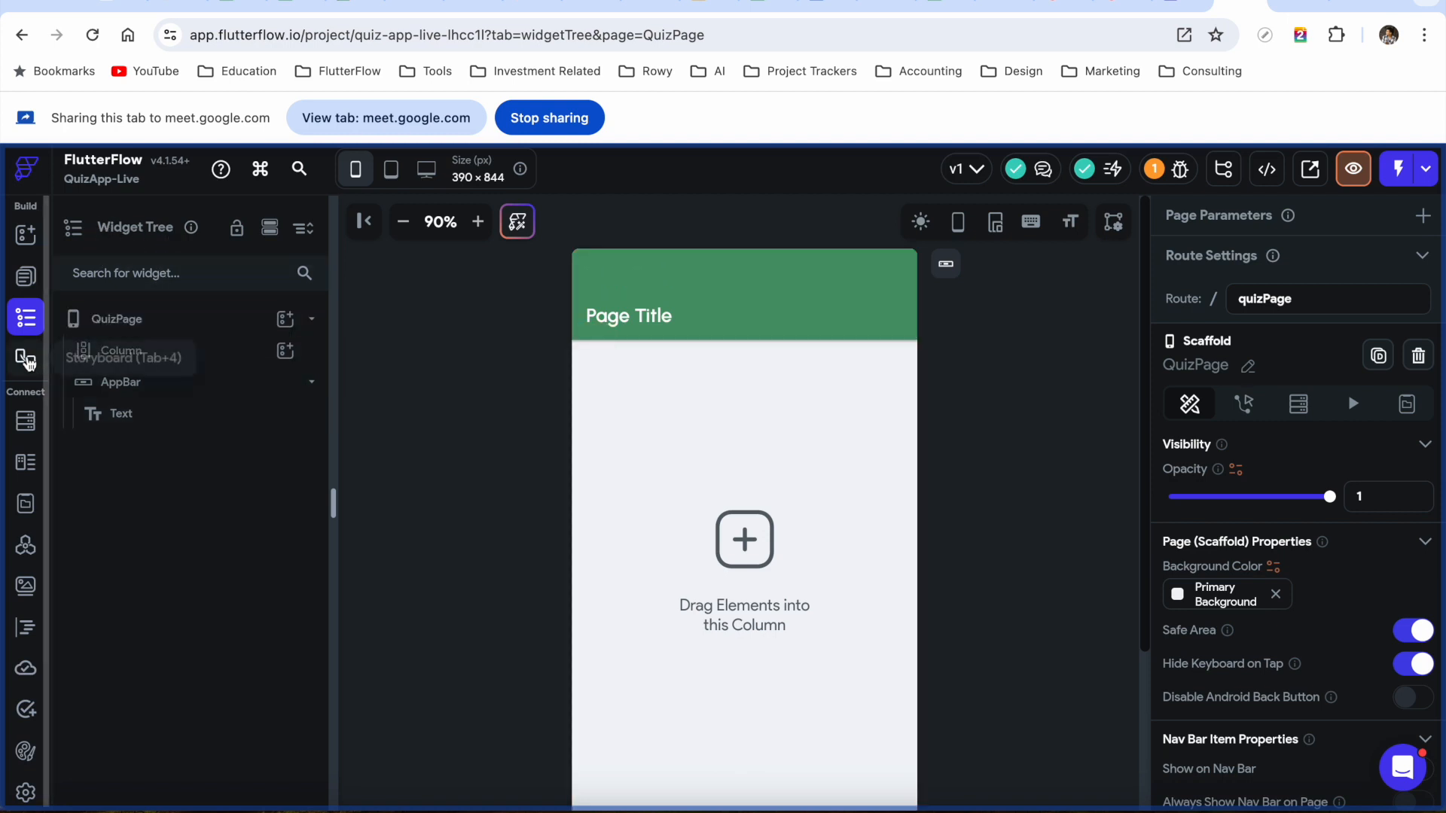
click(27, 360)
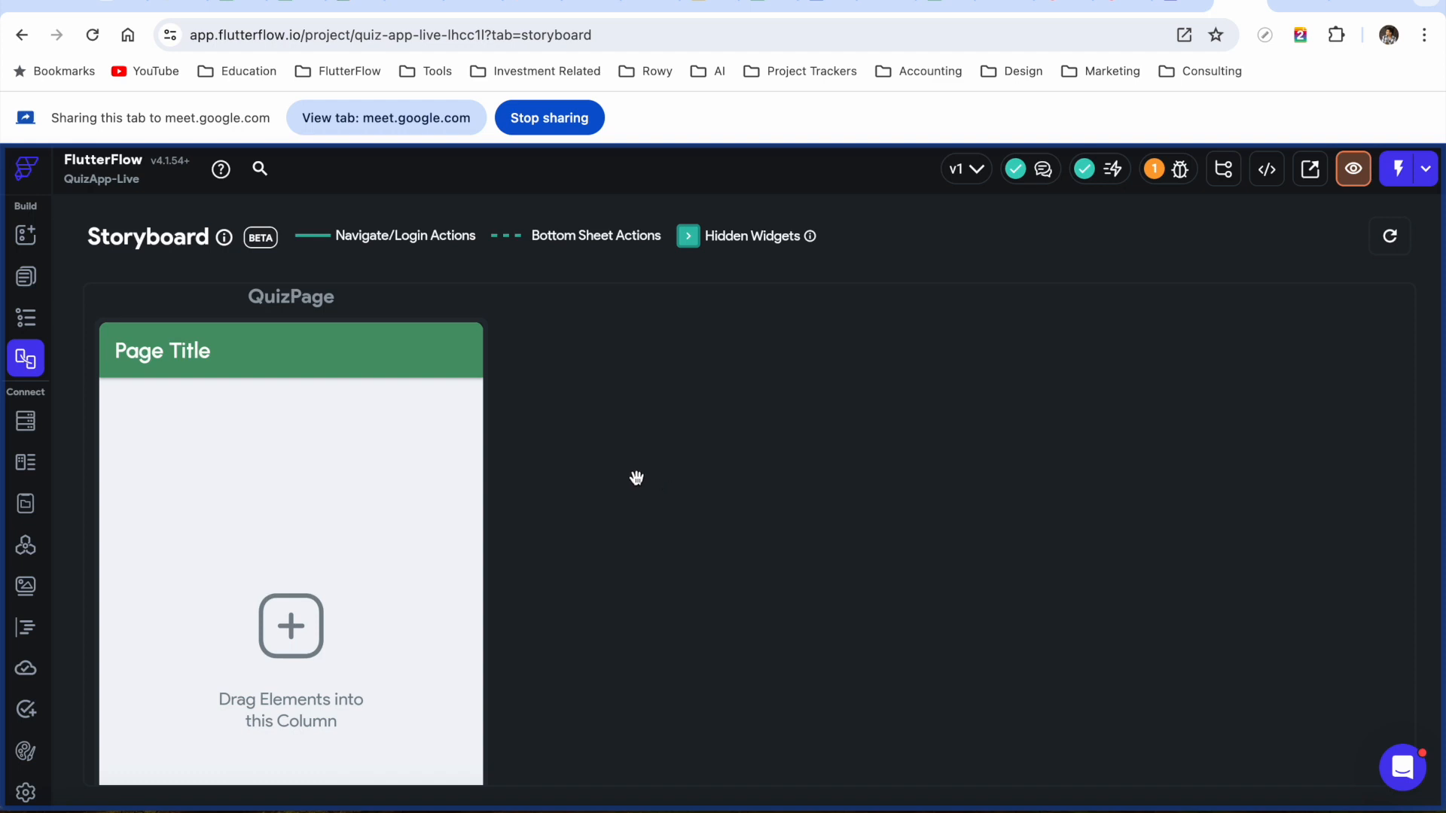
click(29, 280)
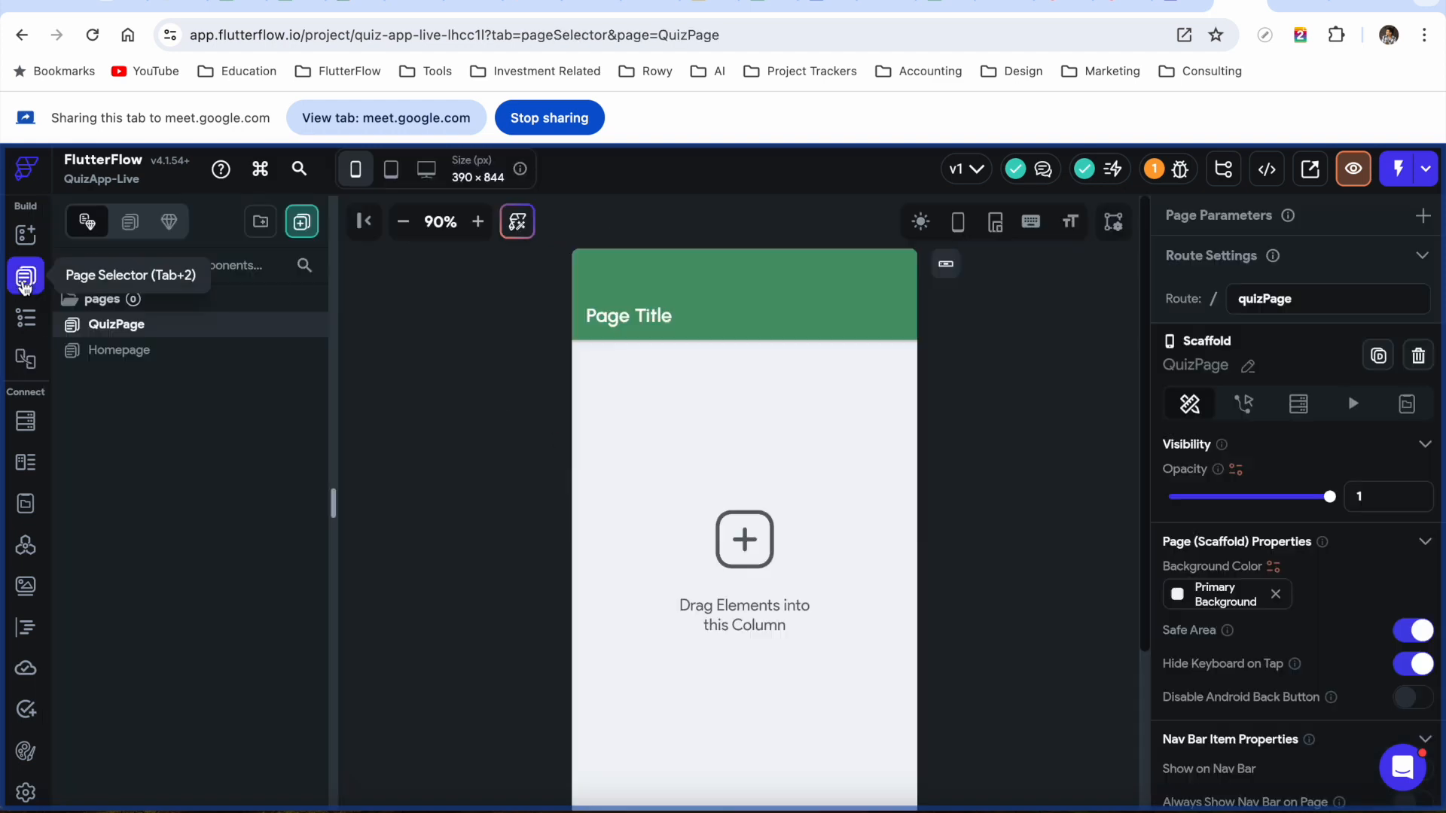
click(26, 320)
click(27, 282)
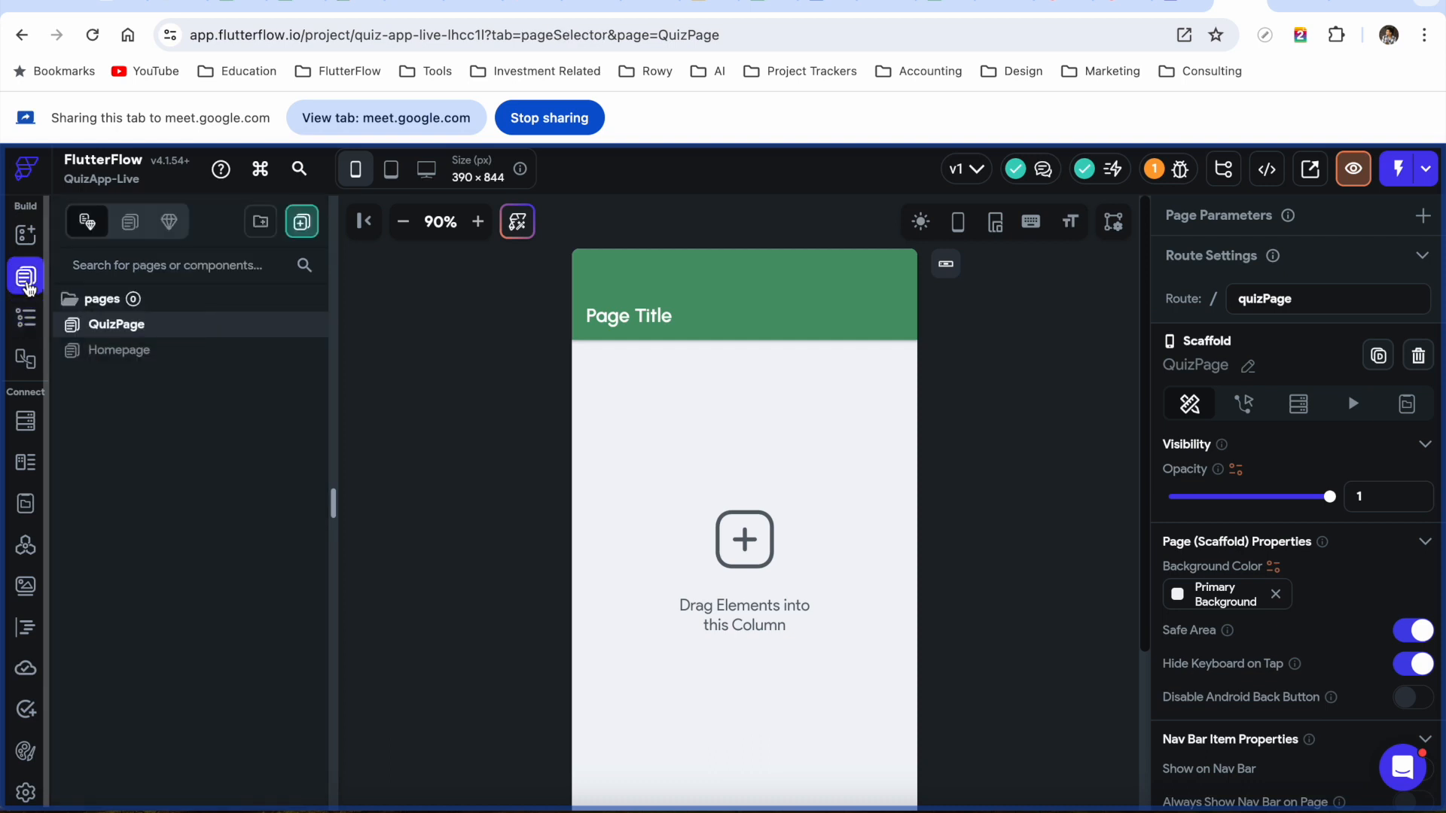
click(25, 235)
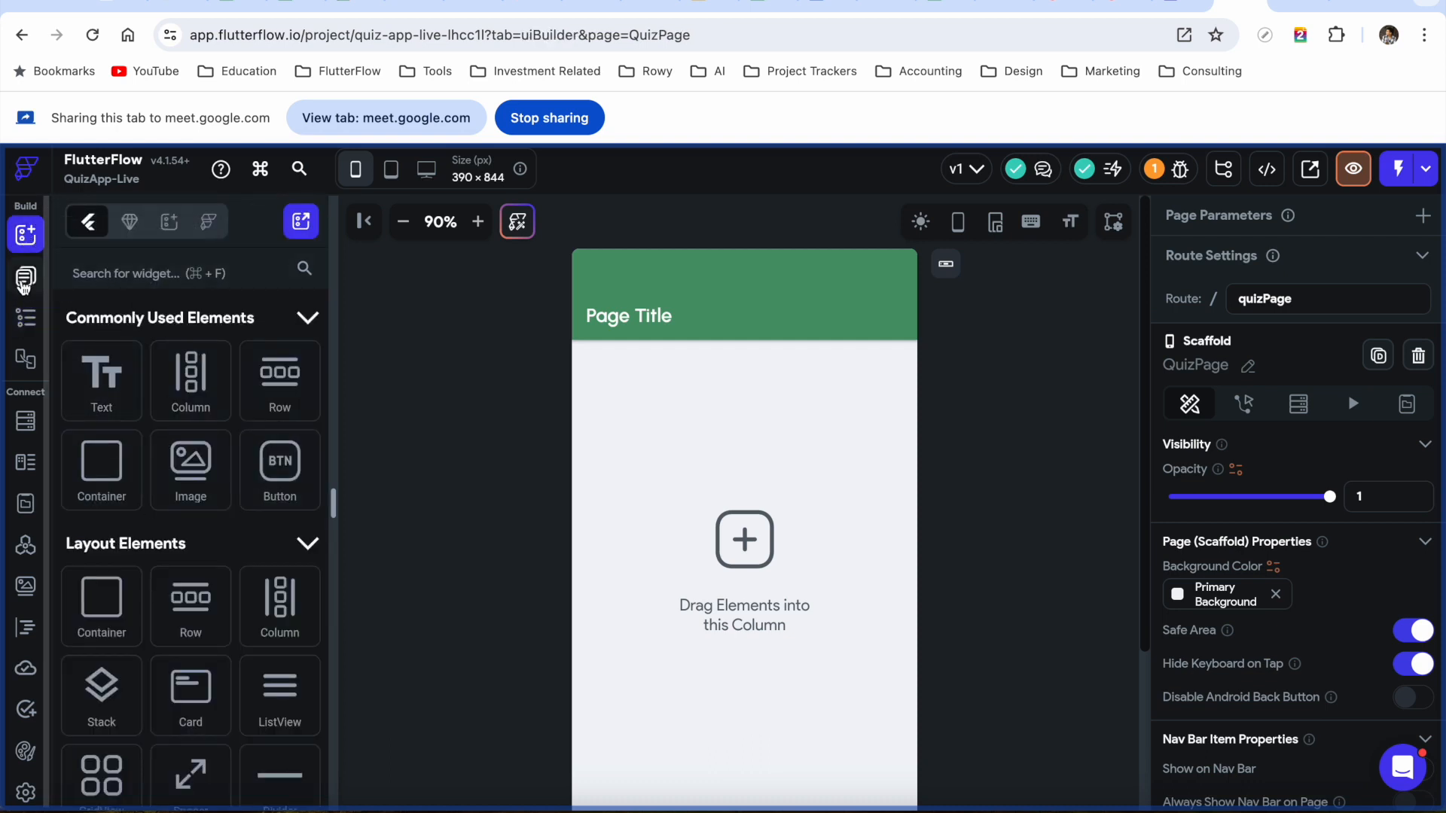
click(25, 277)
click(26, 320)
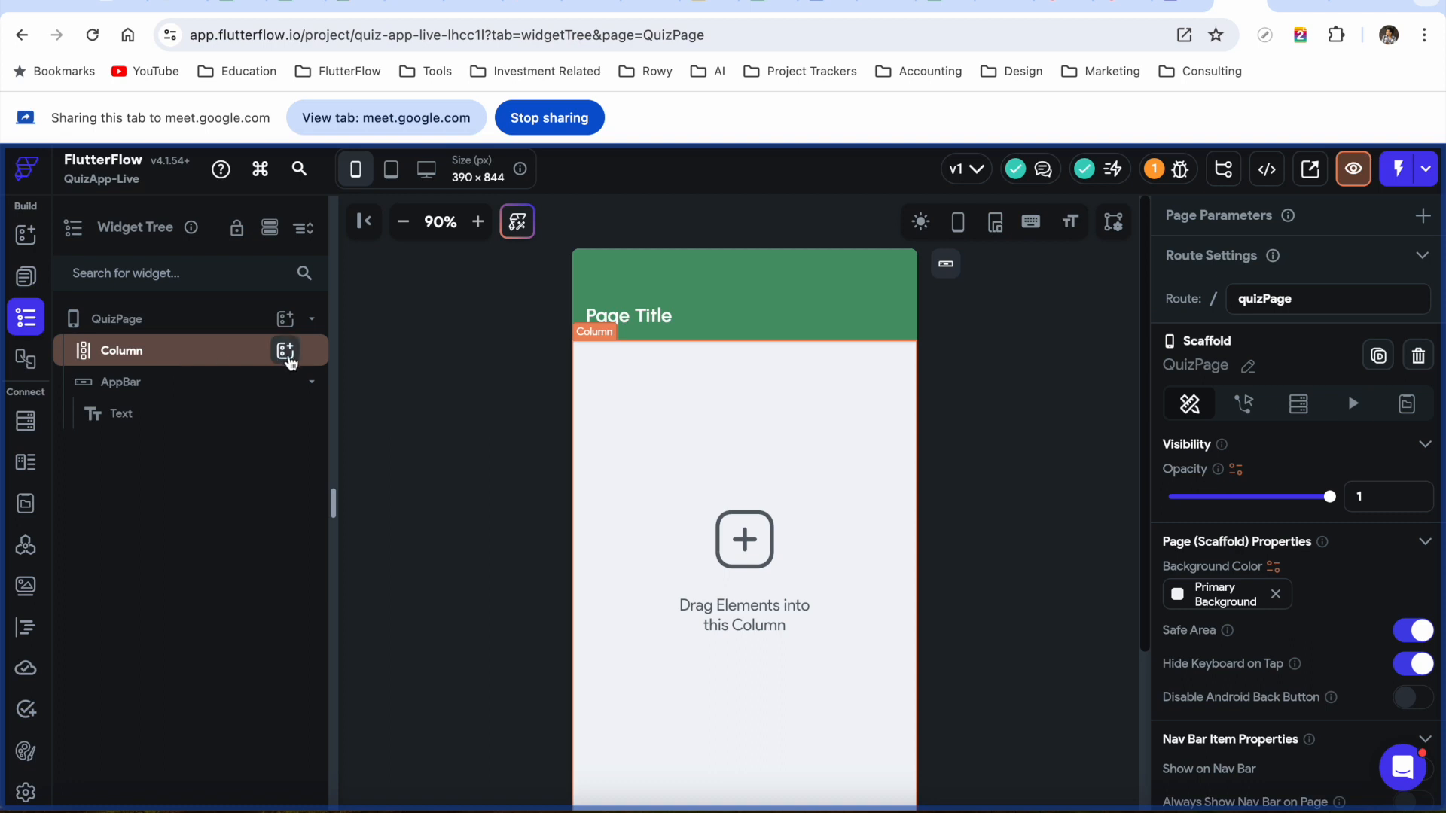
click(287, 358)
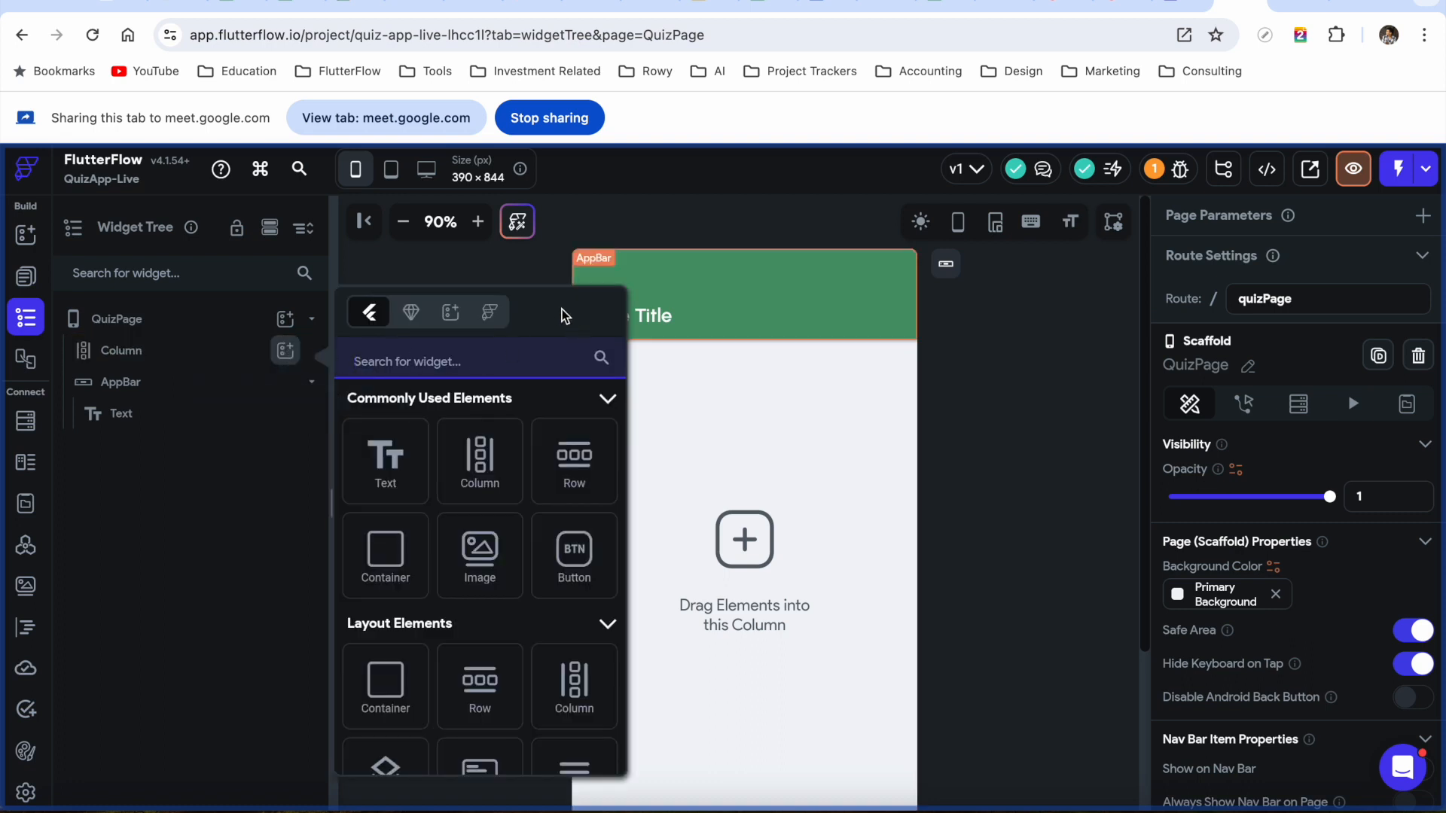
Share the Google Slides tab in the meeting and advance to the Set Up Firebase slide
click(708, 6)
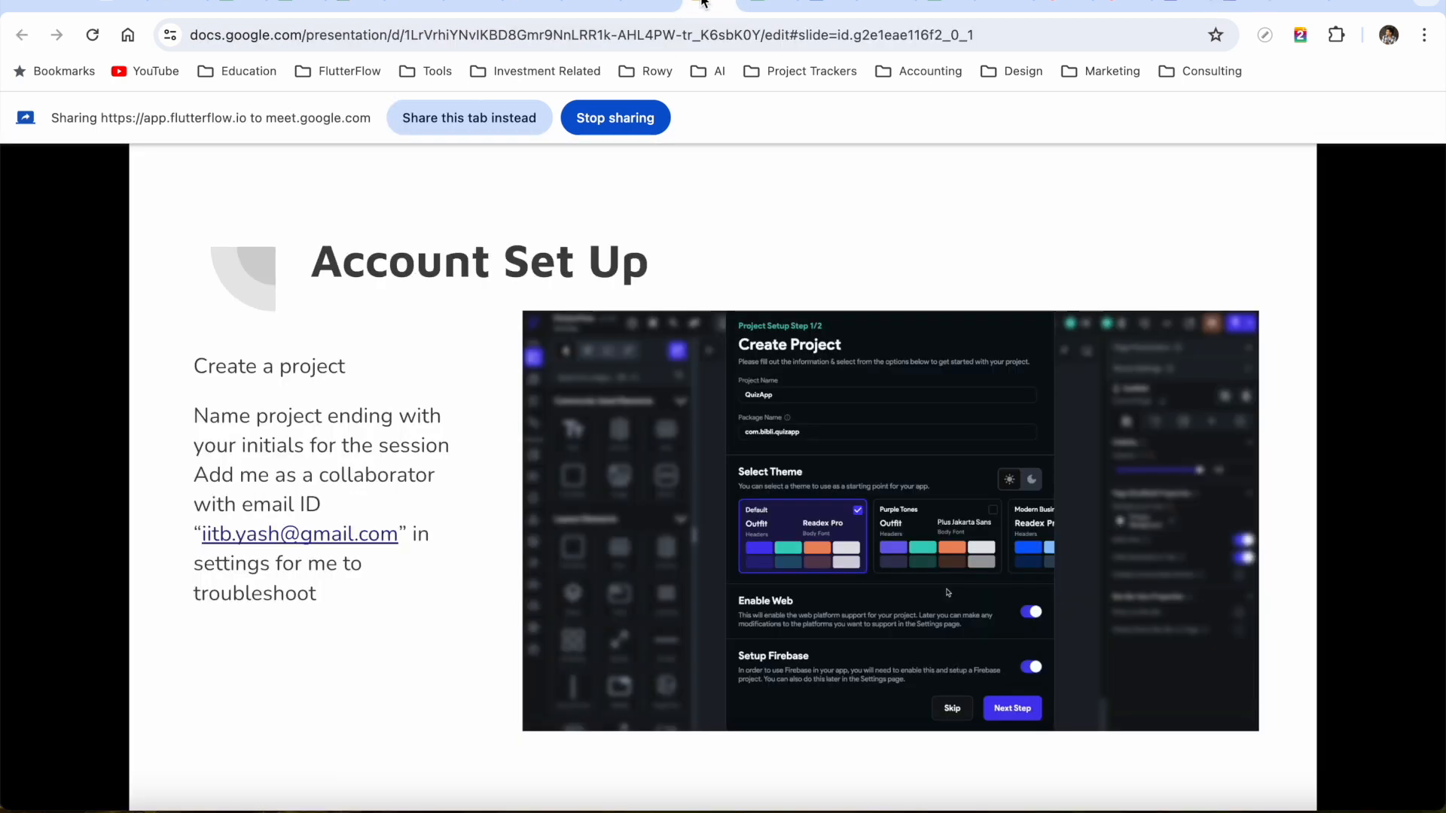
click(472, 128)
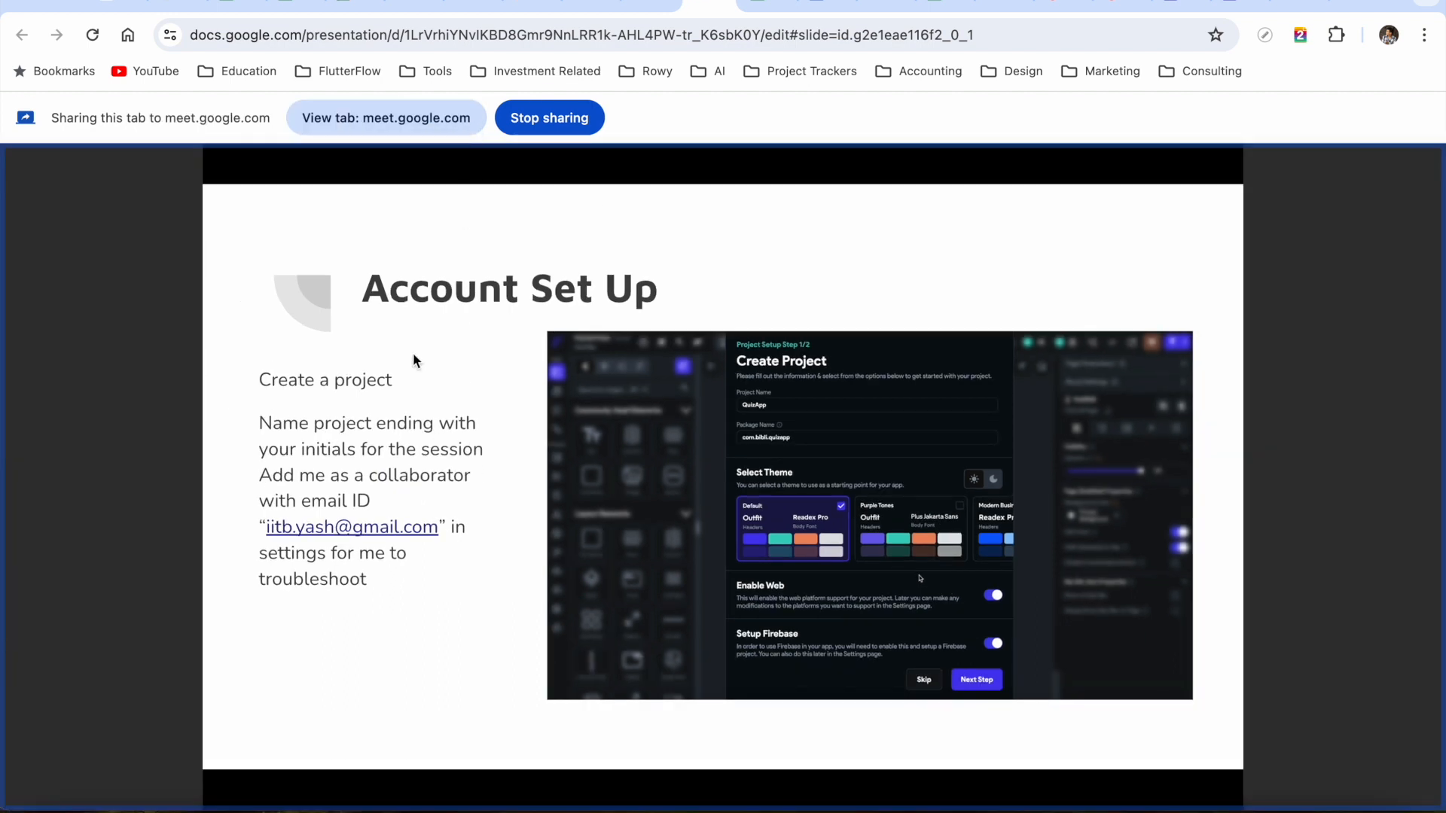
key(Right)
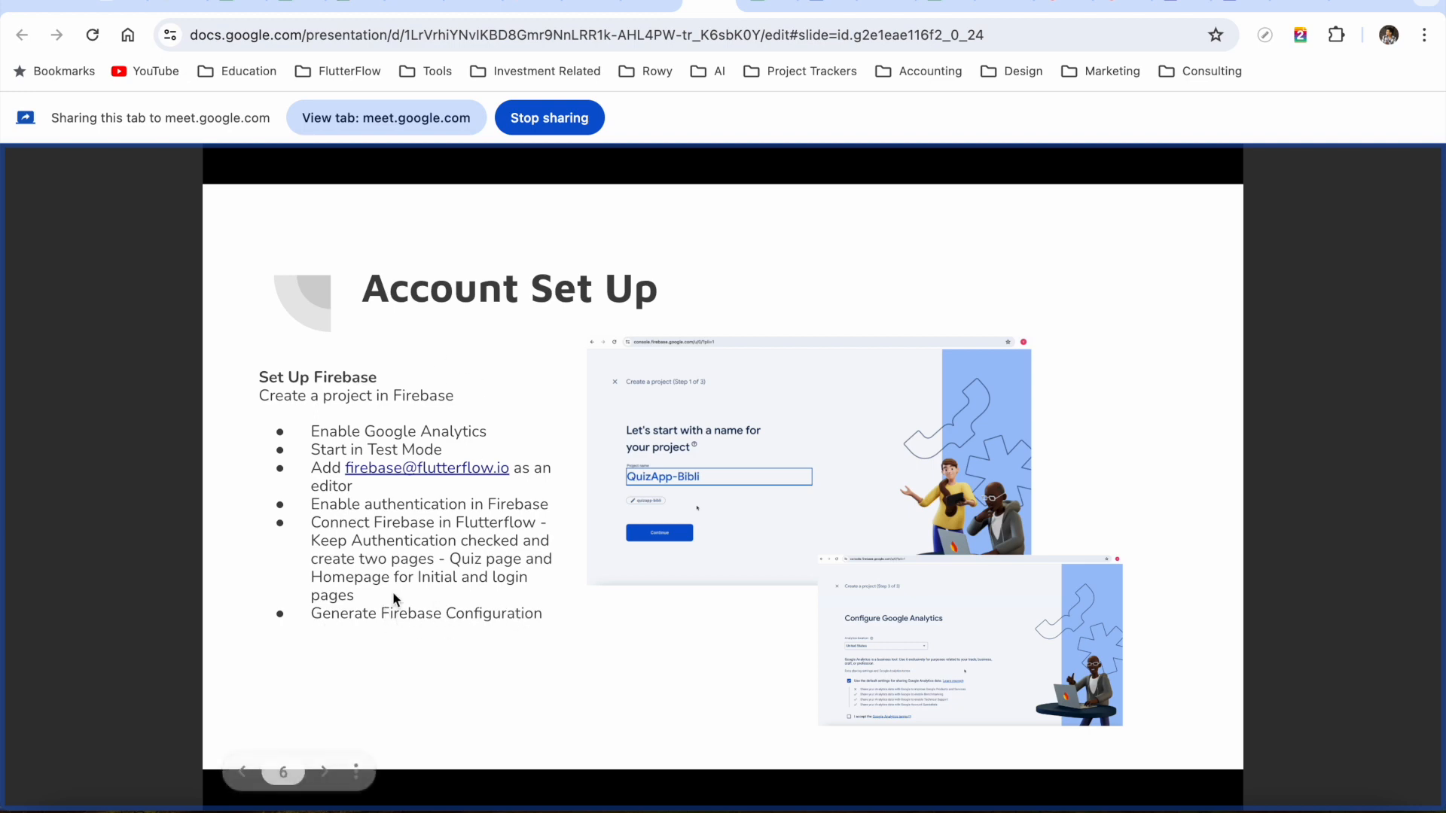
Advance the deck to slide 7, 'Build the UI of the project (20 mins)'
key(Right)
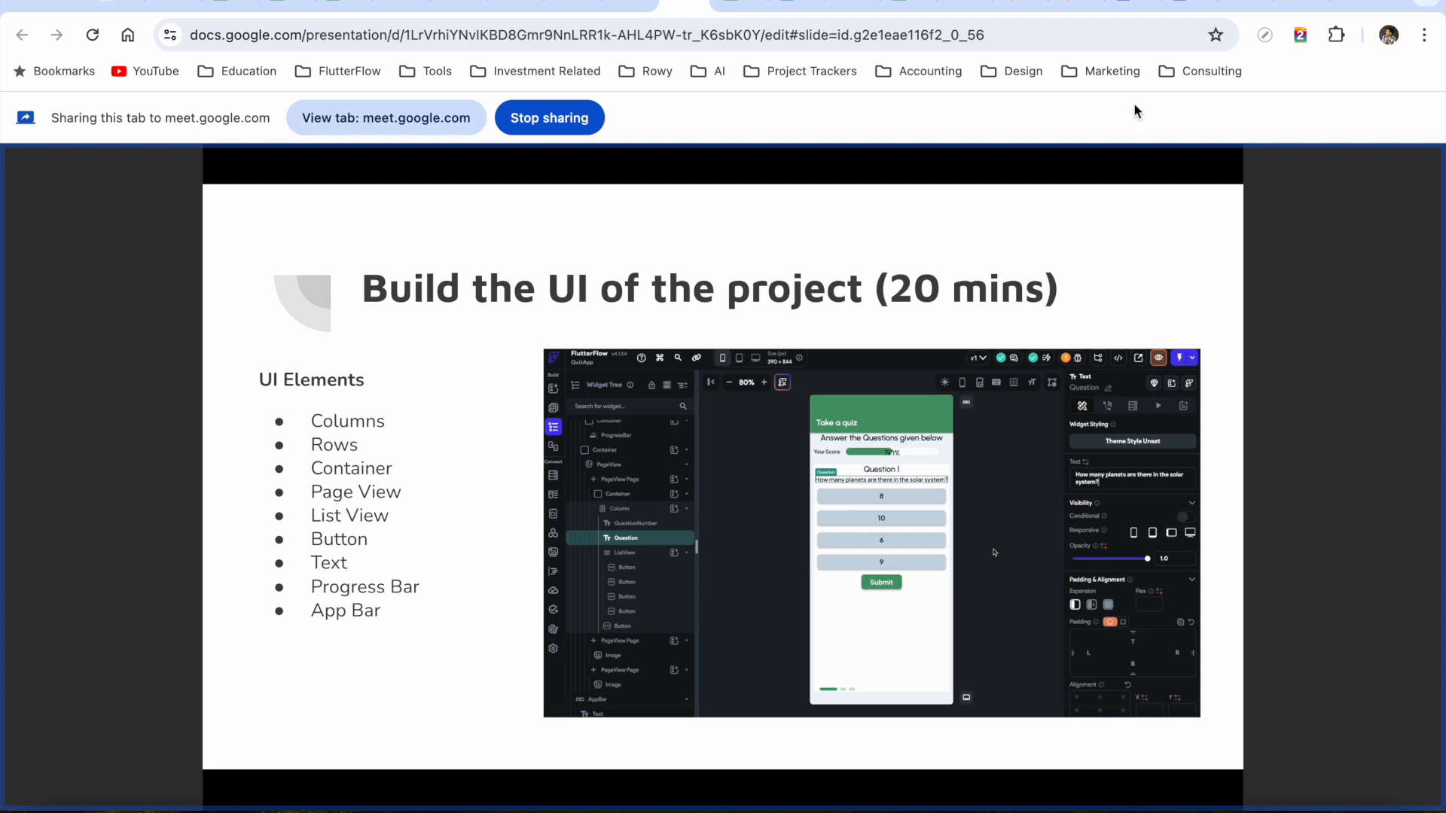
Share the FlutterFlow tab in the meeting and open the QuizApp-Live project from the dashboard
click(1177, 3)
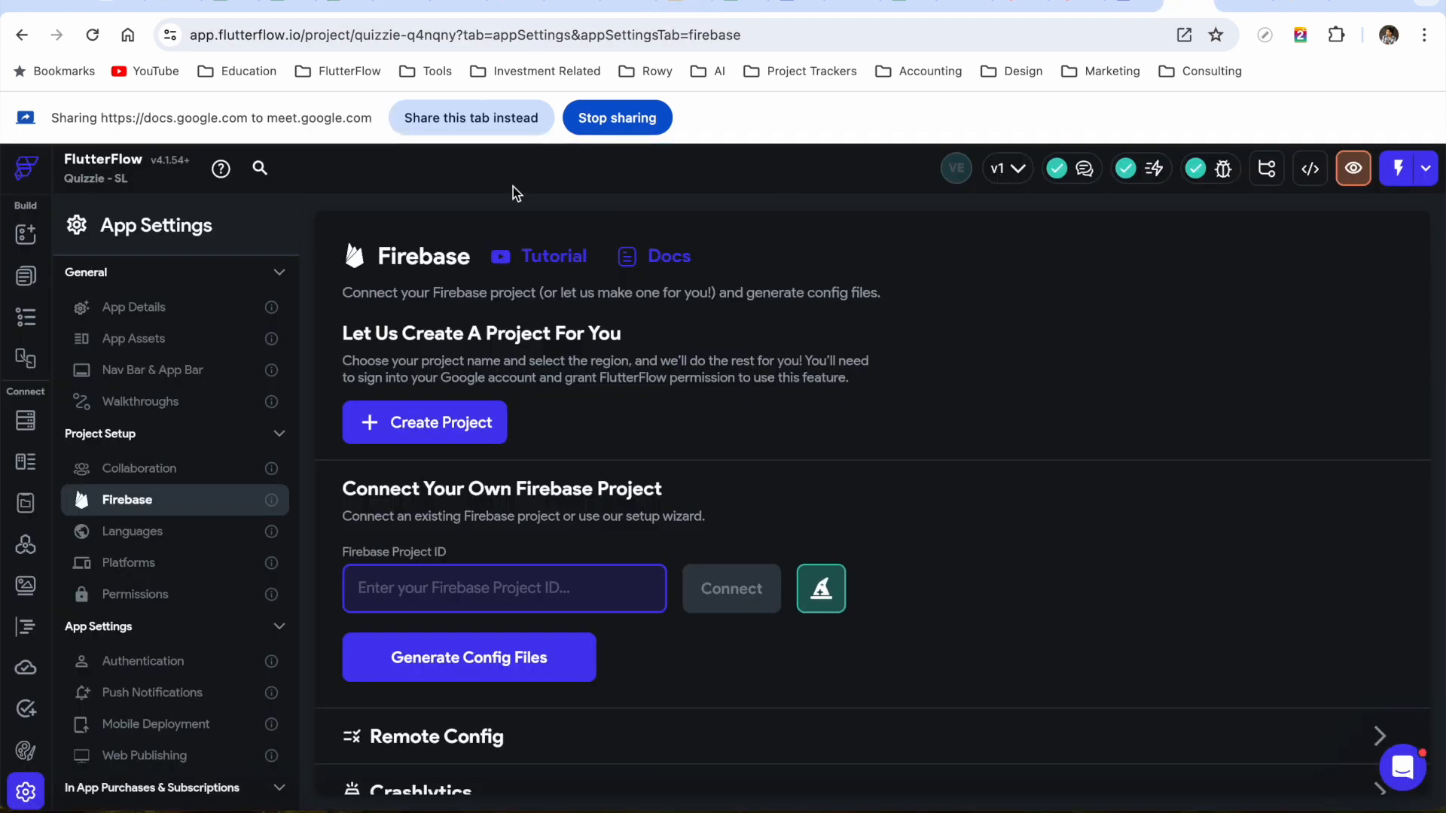
click(461, 121)
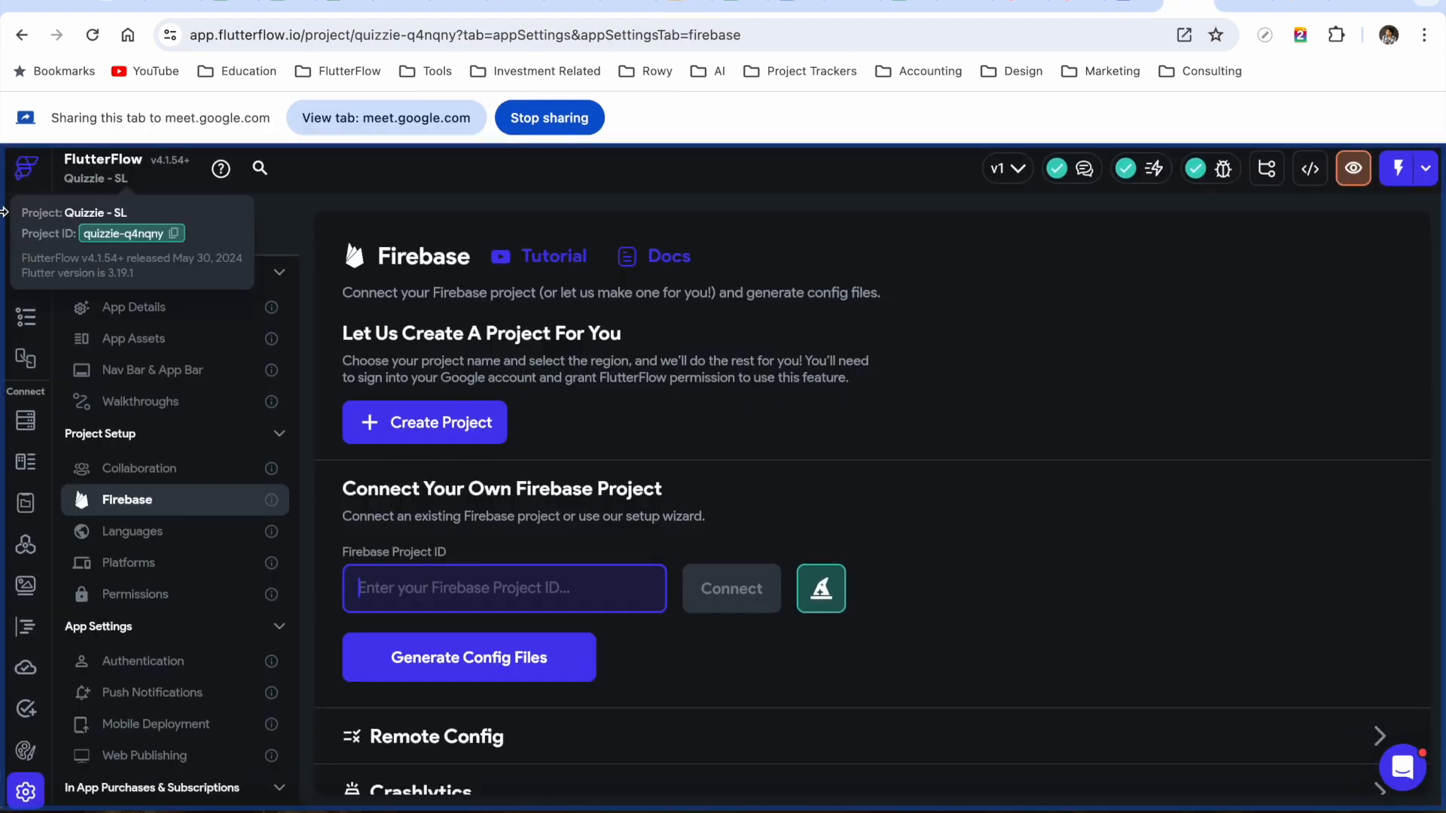
click(25, 178)
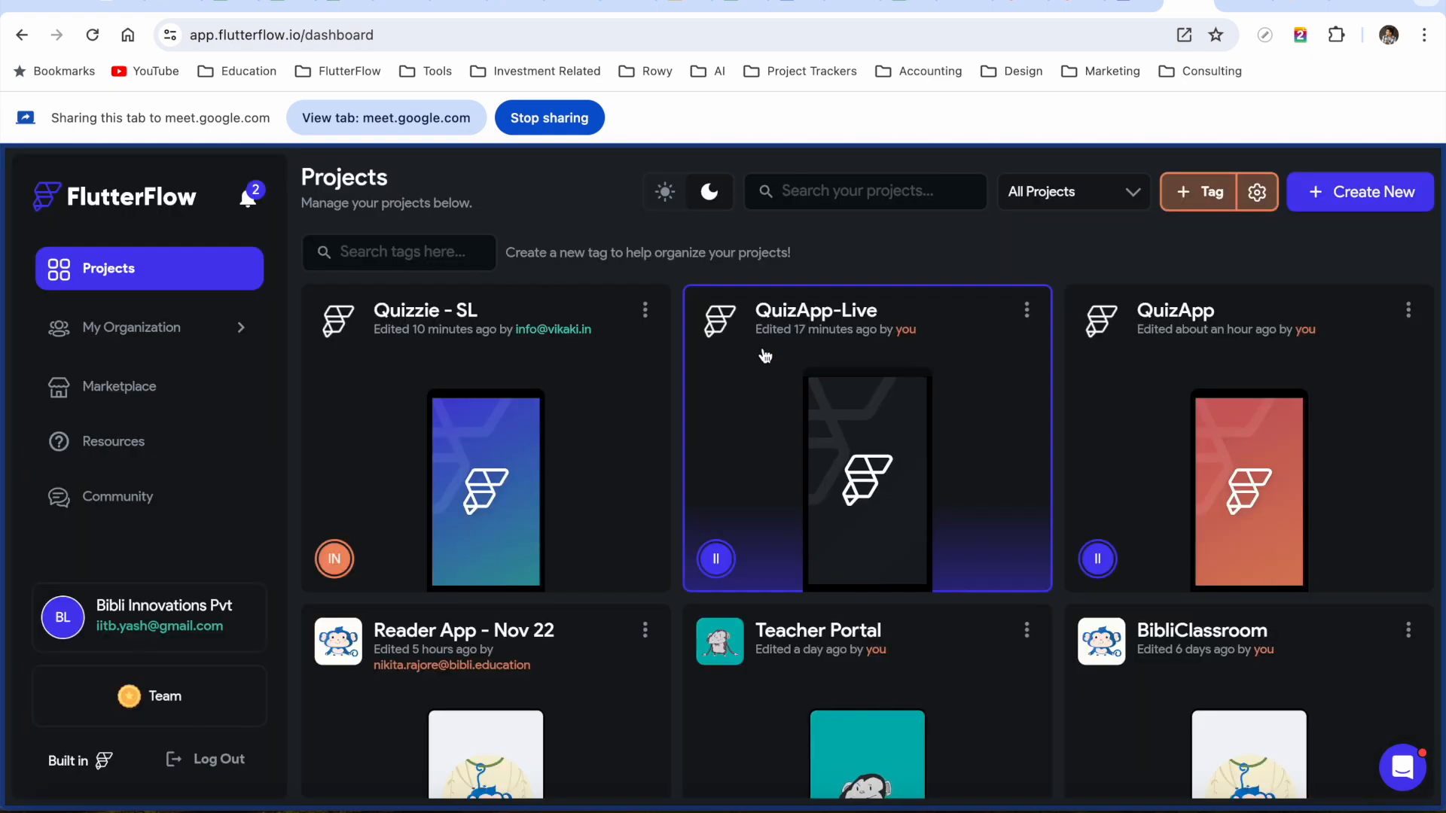
click(768, 356)
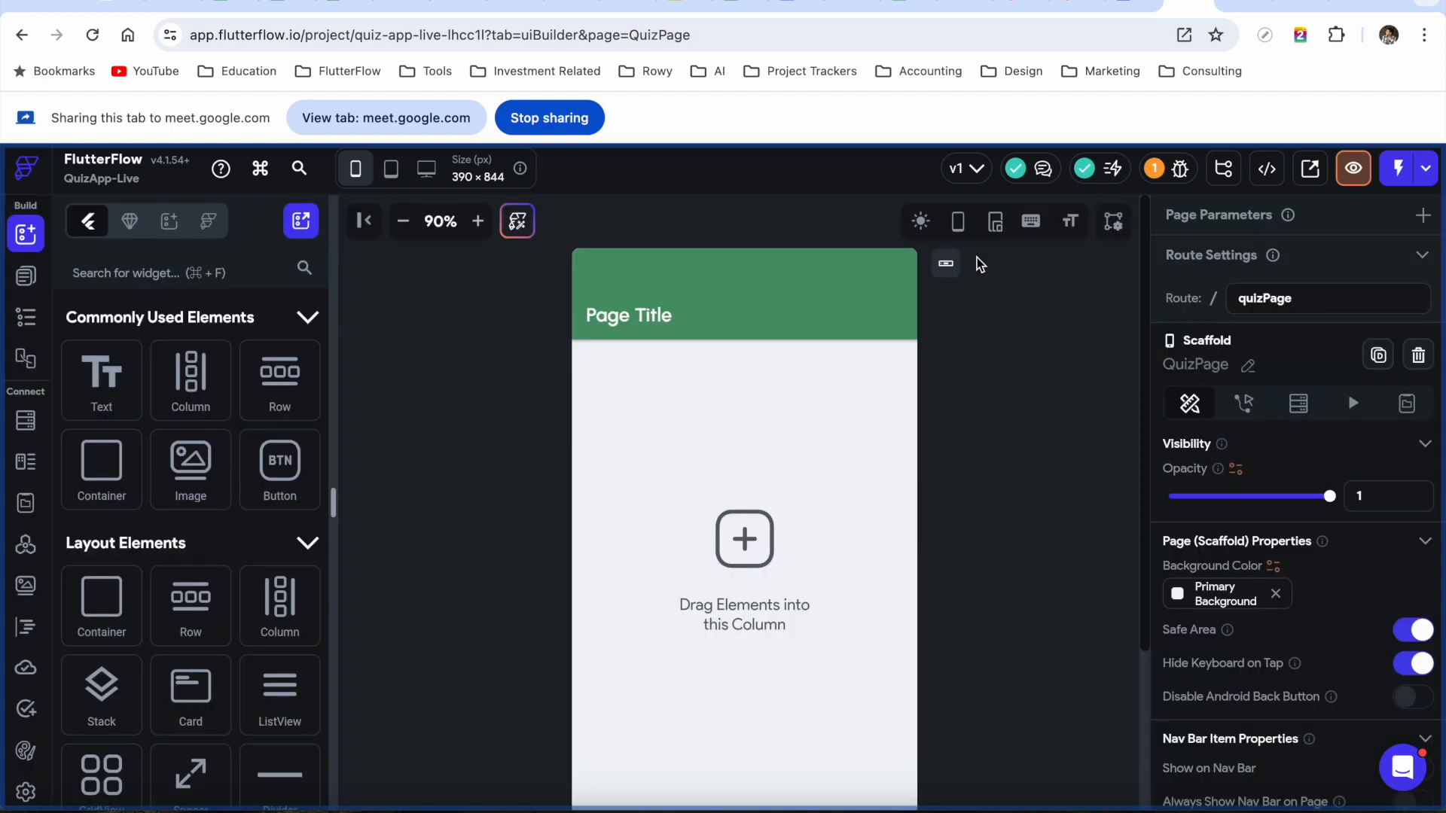
In QuizPage's widget tree, select the Column, then the AppBar to see its Primary background and elevation 2
click(25, 276)
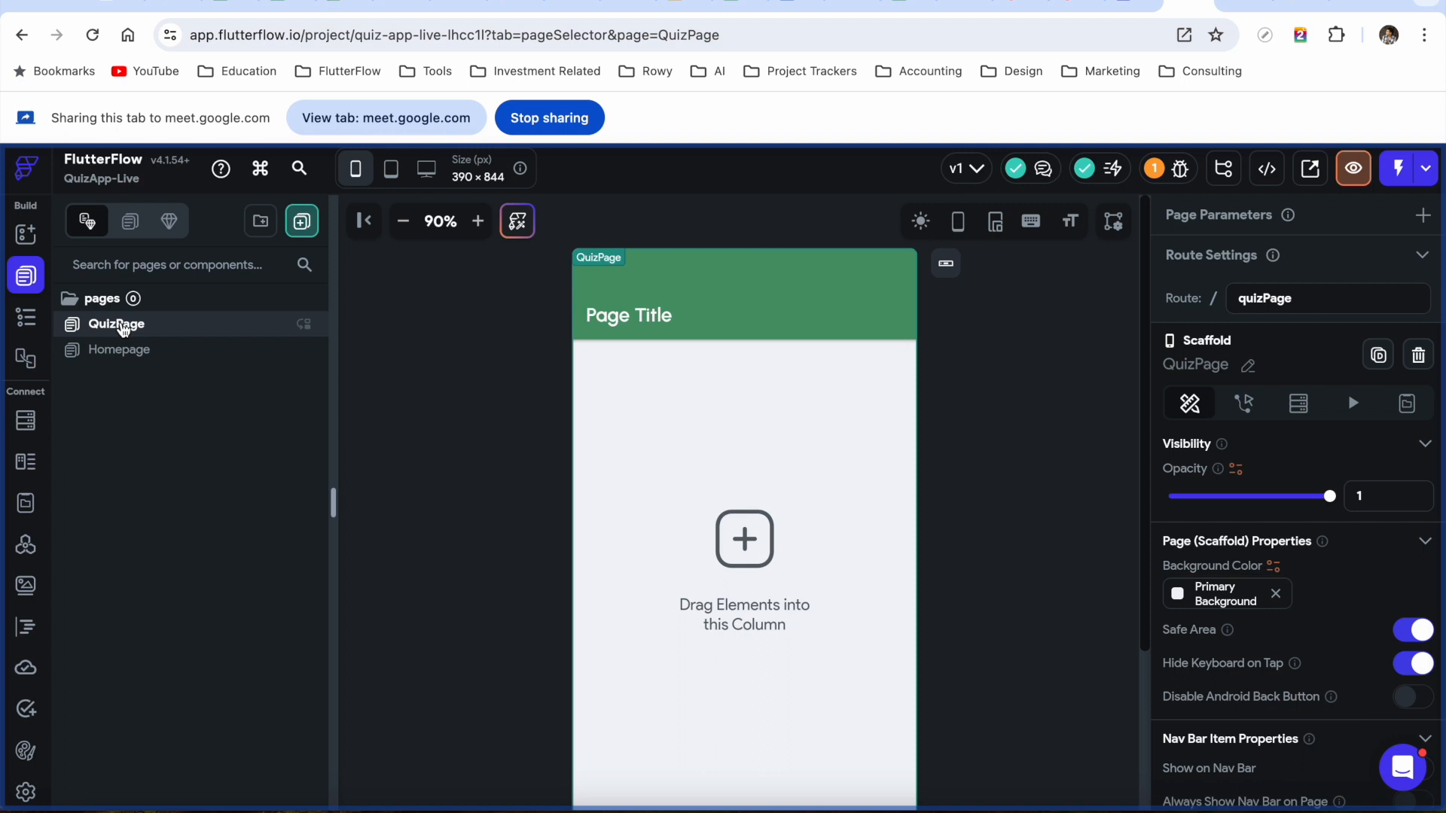
click(25, 322)
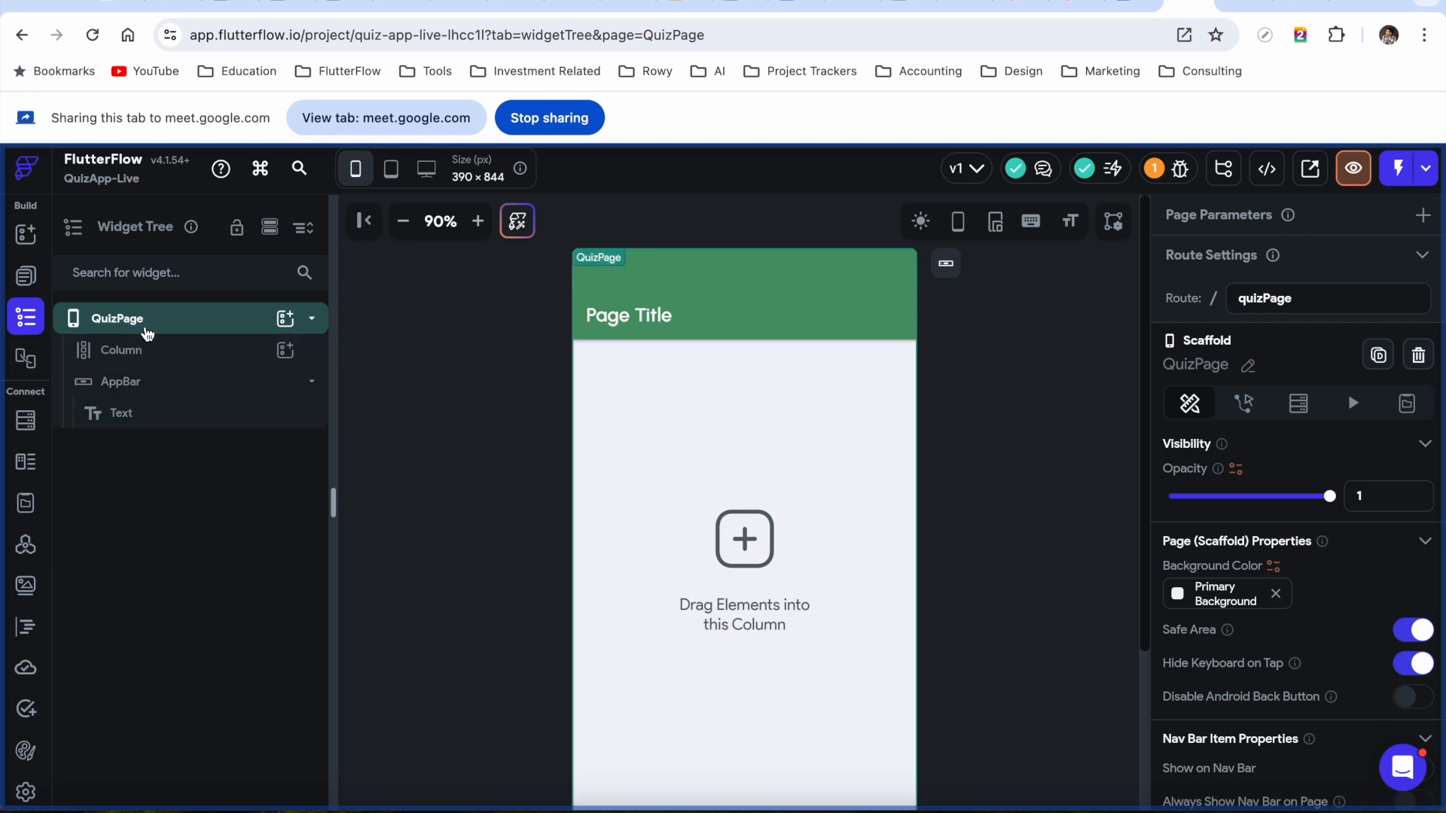
click(157, 331)
click(157, 331)
click(135, 354)
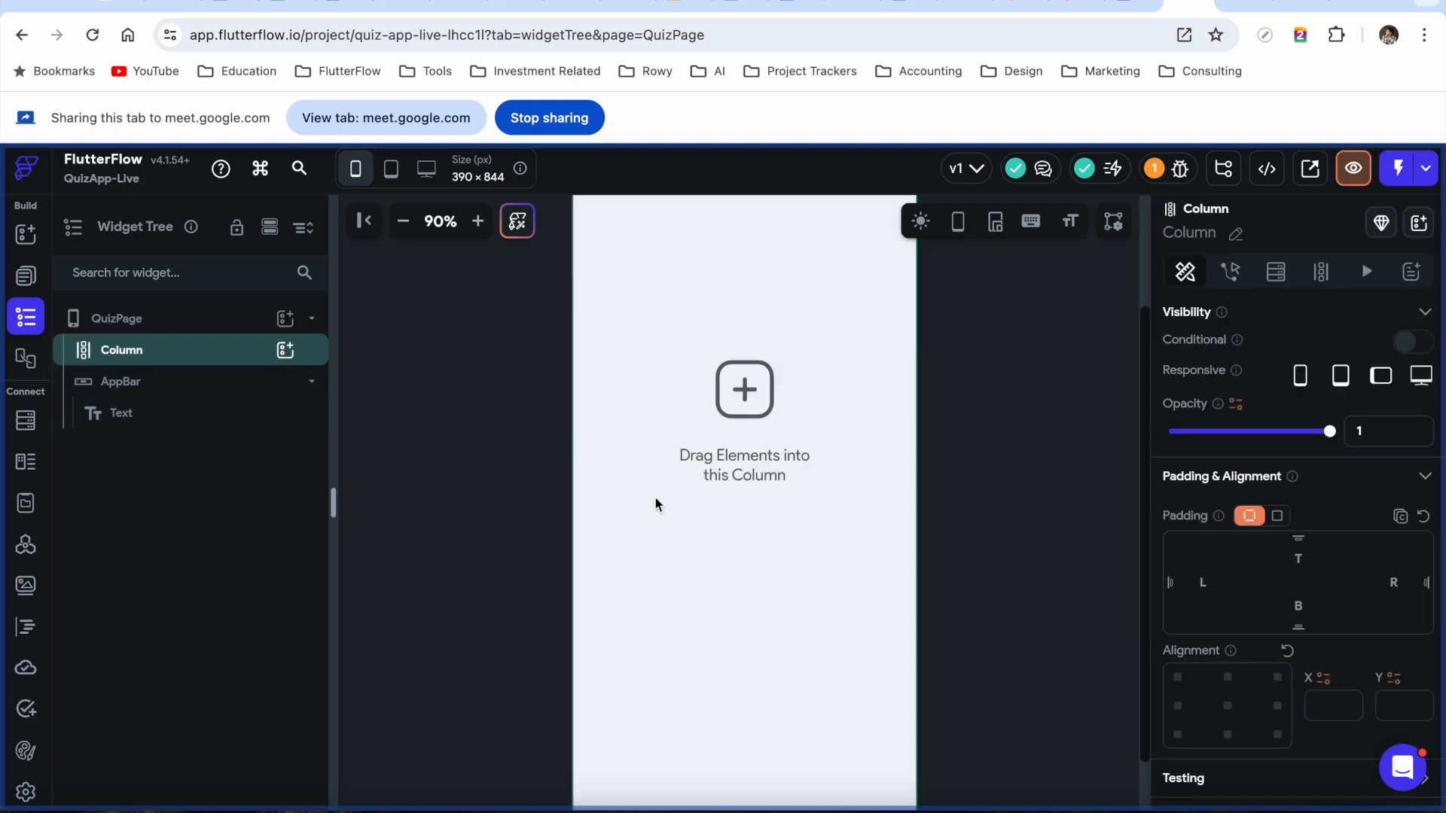
scroll(1027, 494, up, 2)
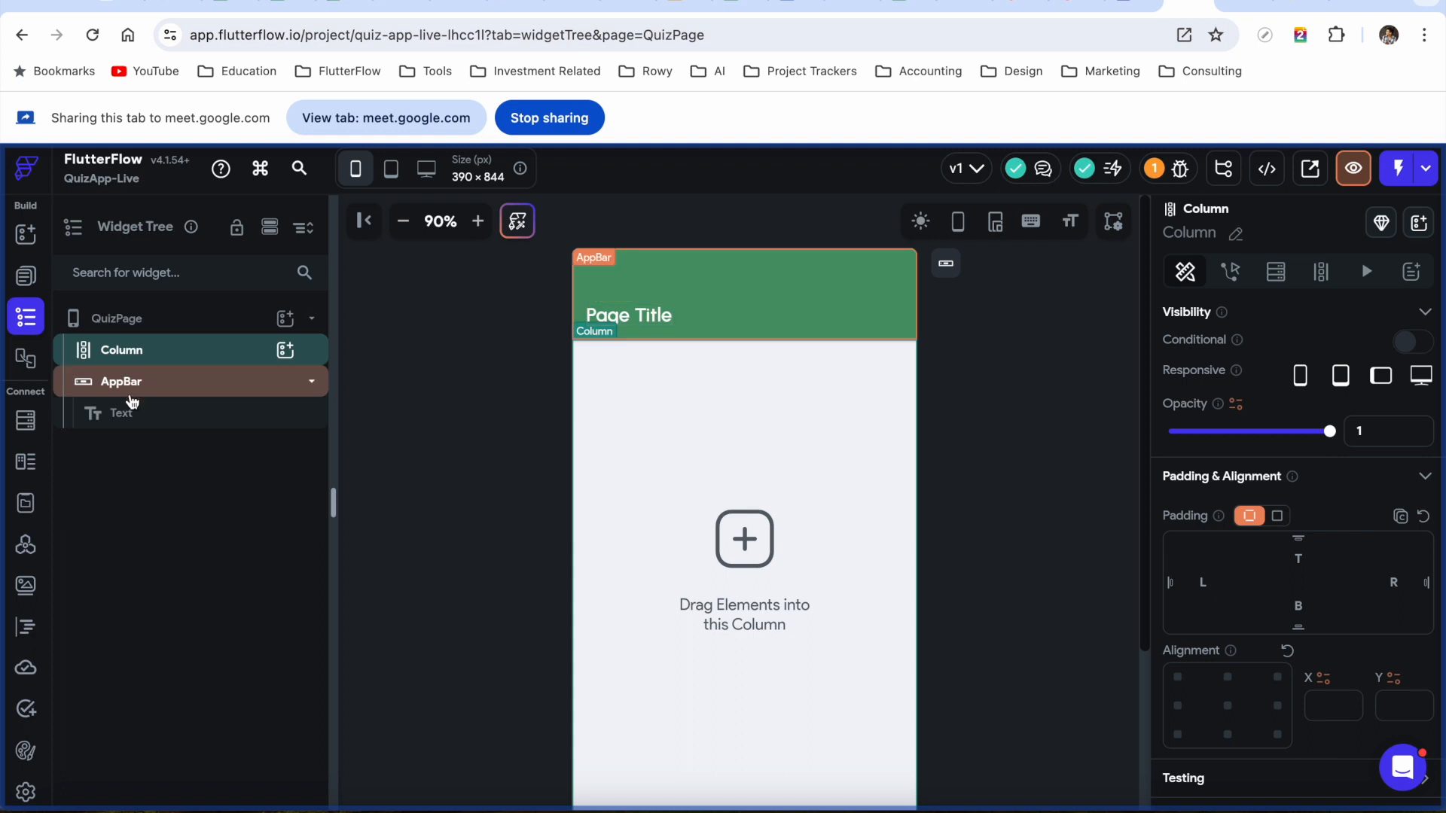
click(130, 393)
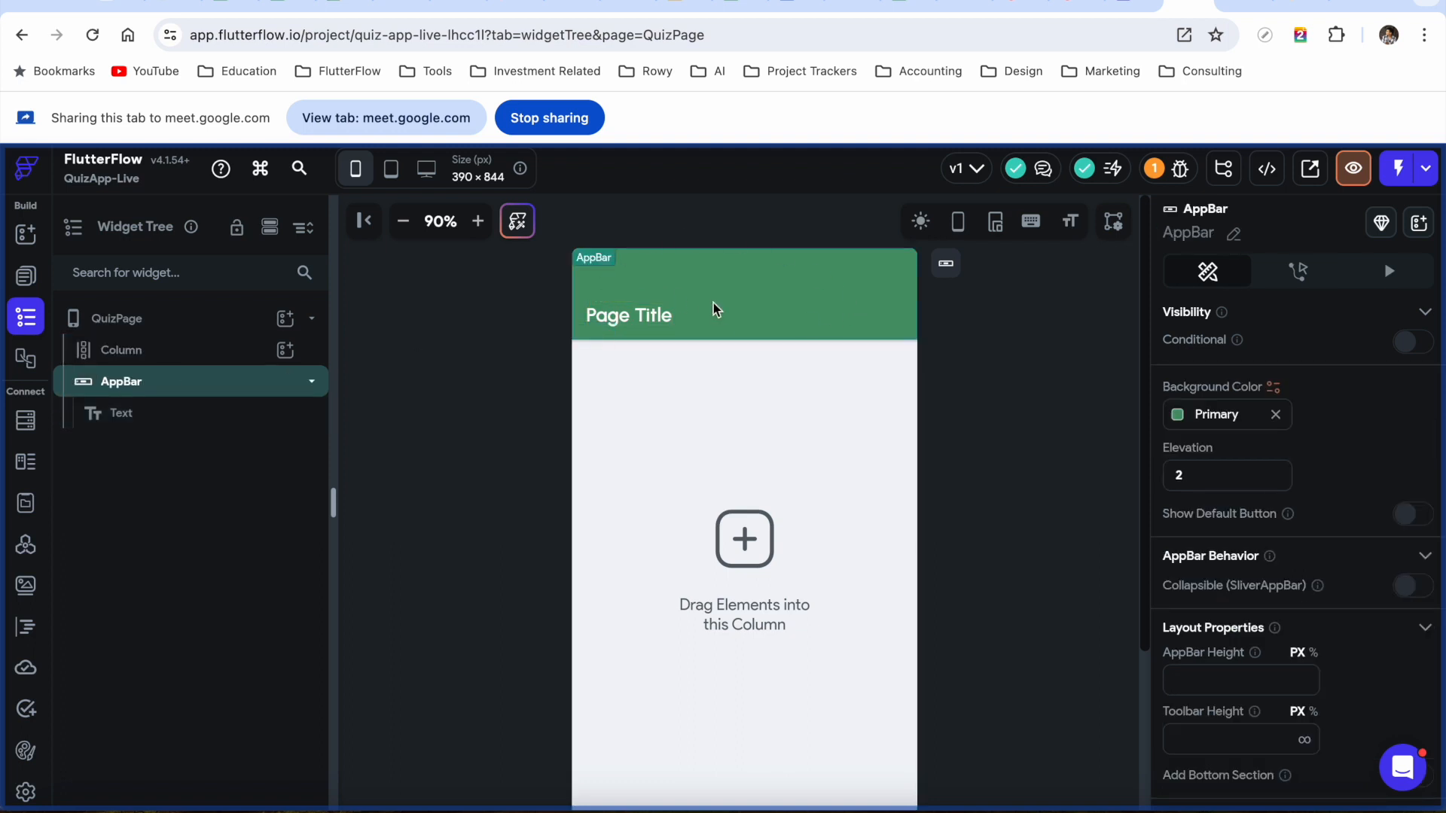
Replace the AppBar text 'Page Title' with 'Live Quiz' and review its Text Properties
click(163, 422)
drag(1247, 424, 1127, 432)
text(Liq)
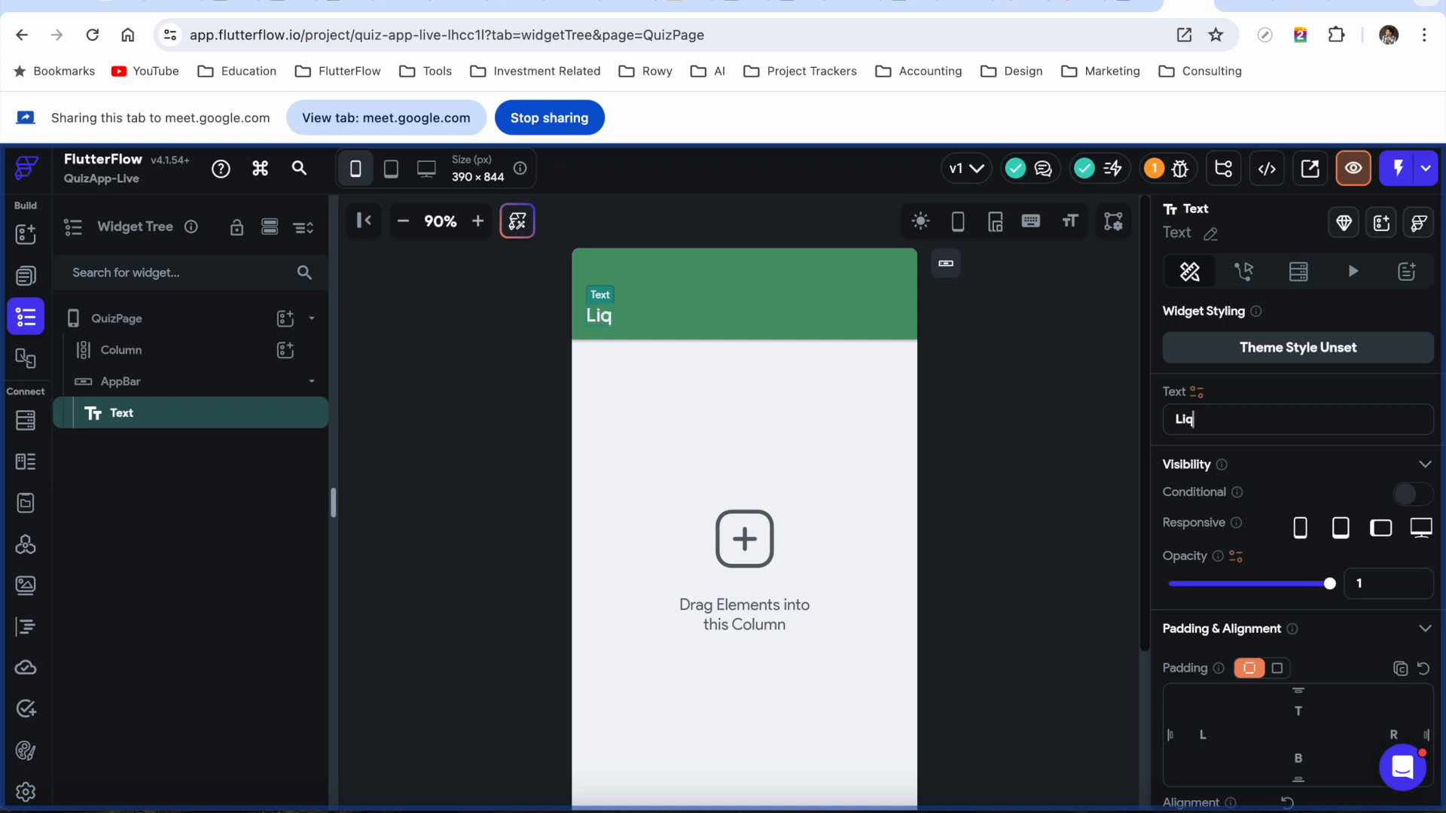
key(BackSpace)
text(ve Quiz)
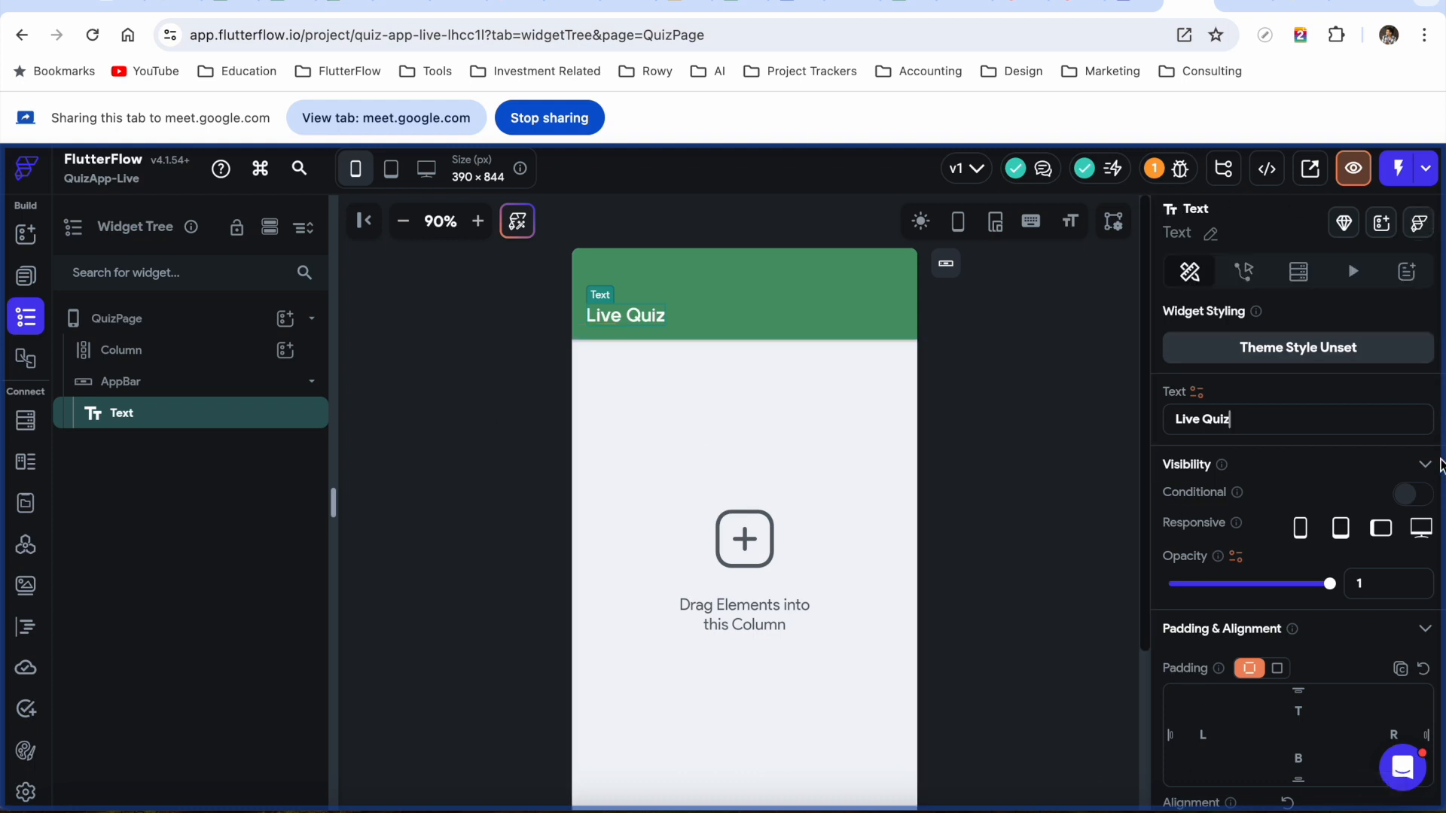
scroll(1336, 423, down, 5)
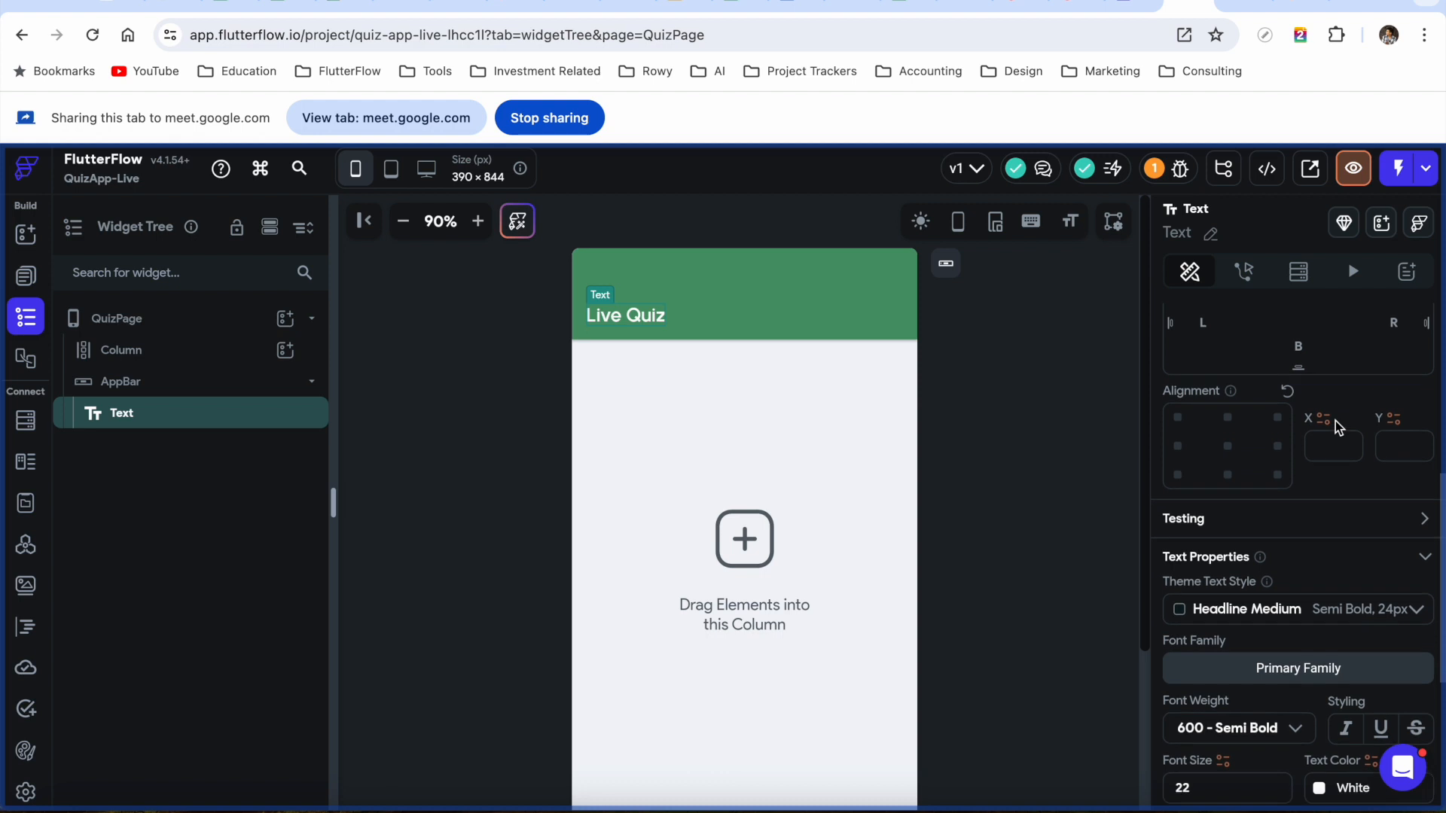
scroll(1335, 422, up, 5)
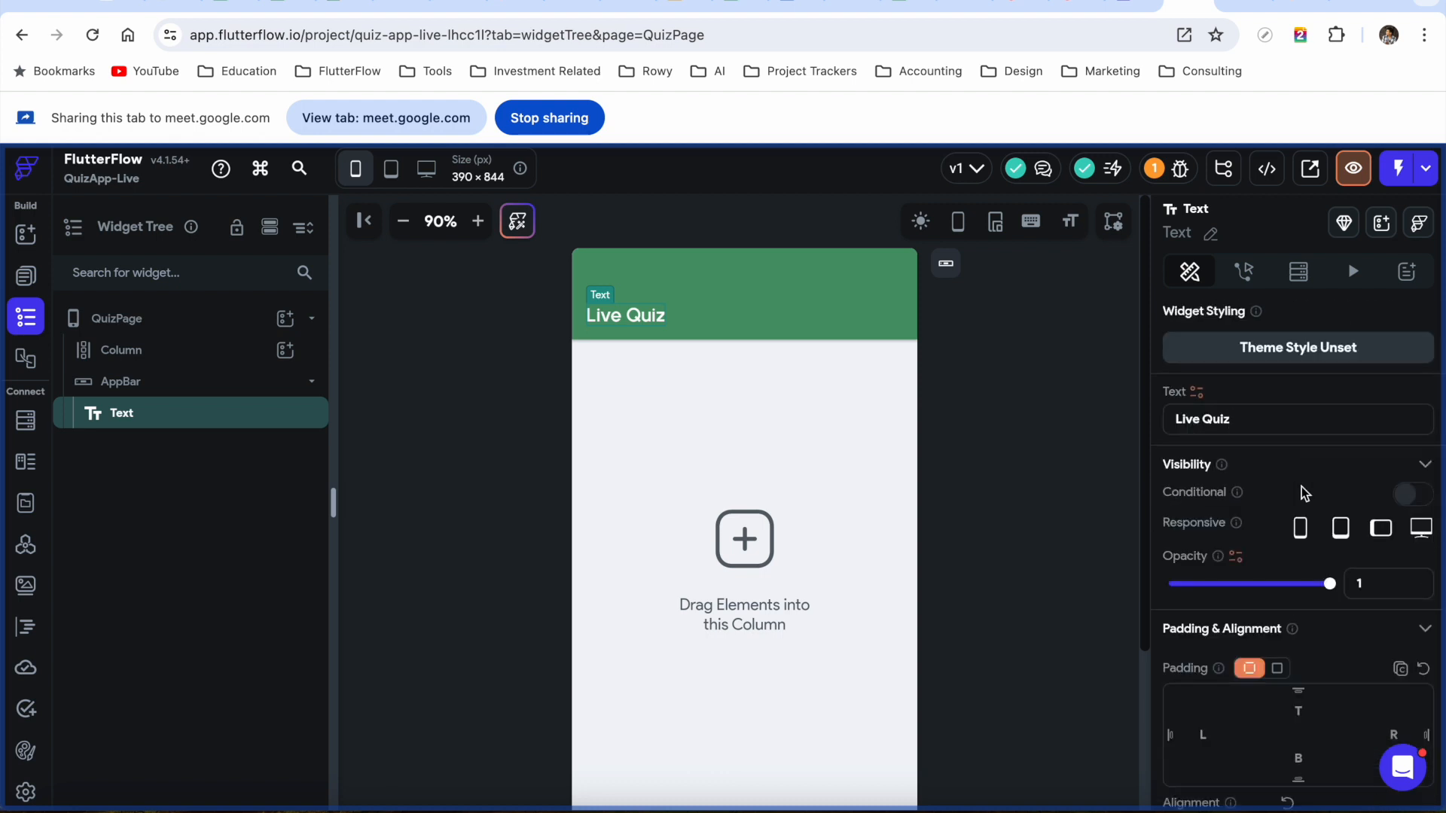
scroll(1305, 493, down, 4)
scroll(1300, 488, down, 5)
scroll(1305, 493, down, 2)
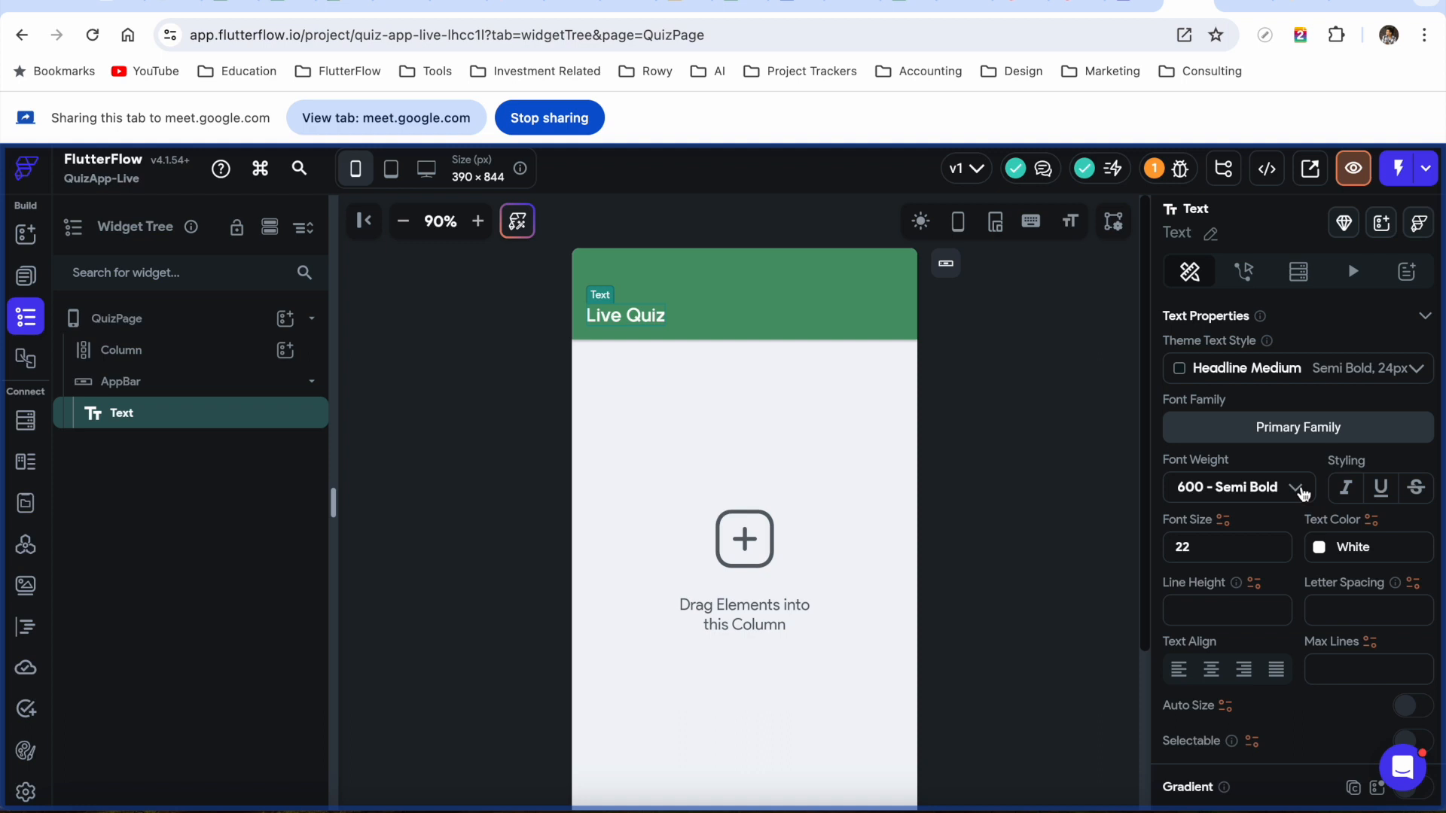
scroll(1344, 463, up, 6)
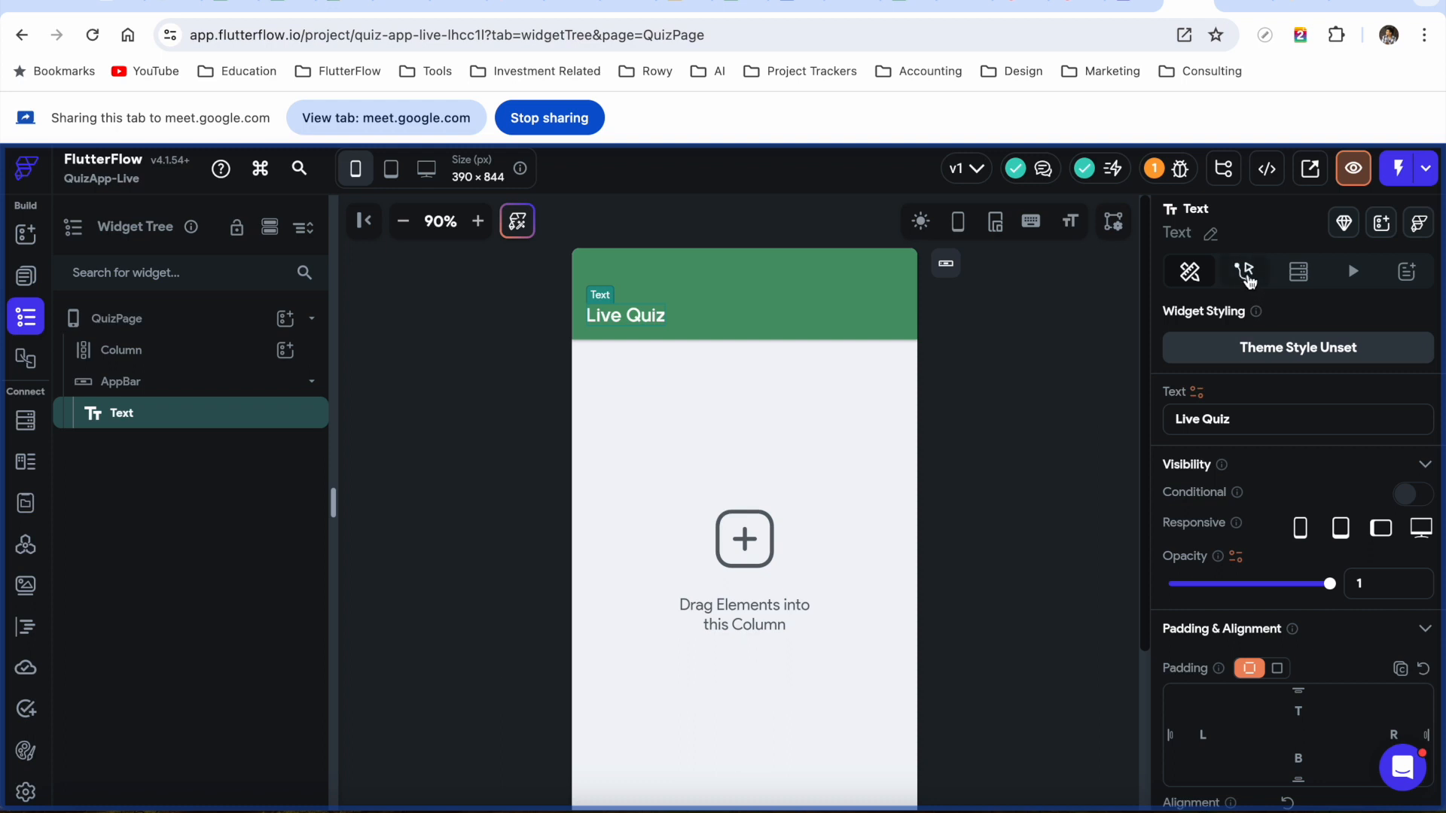
Check the title text's Actions, Backend Query, Animations and Documentation panels, returning to Properties
click(1246, 275)
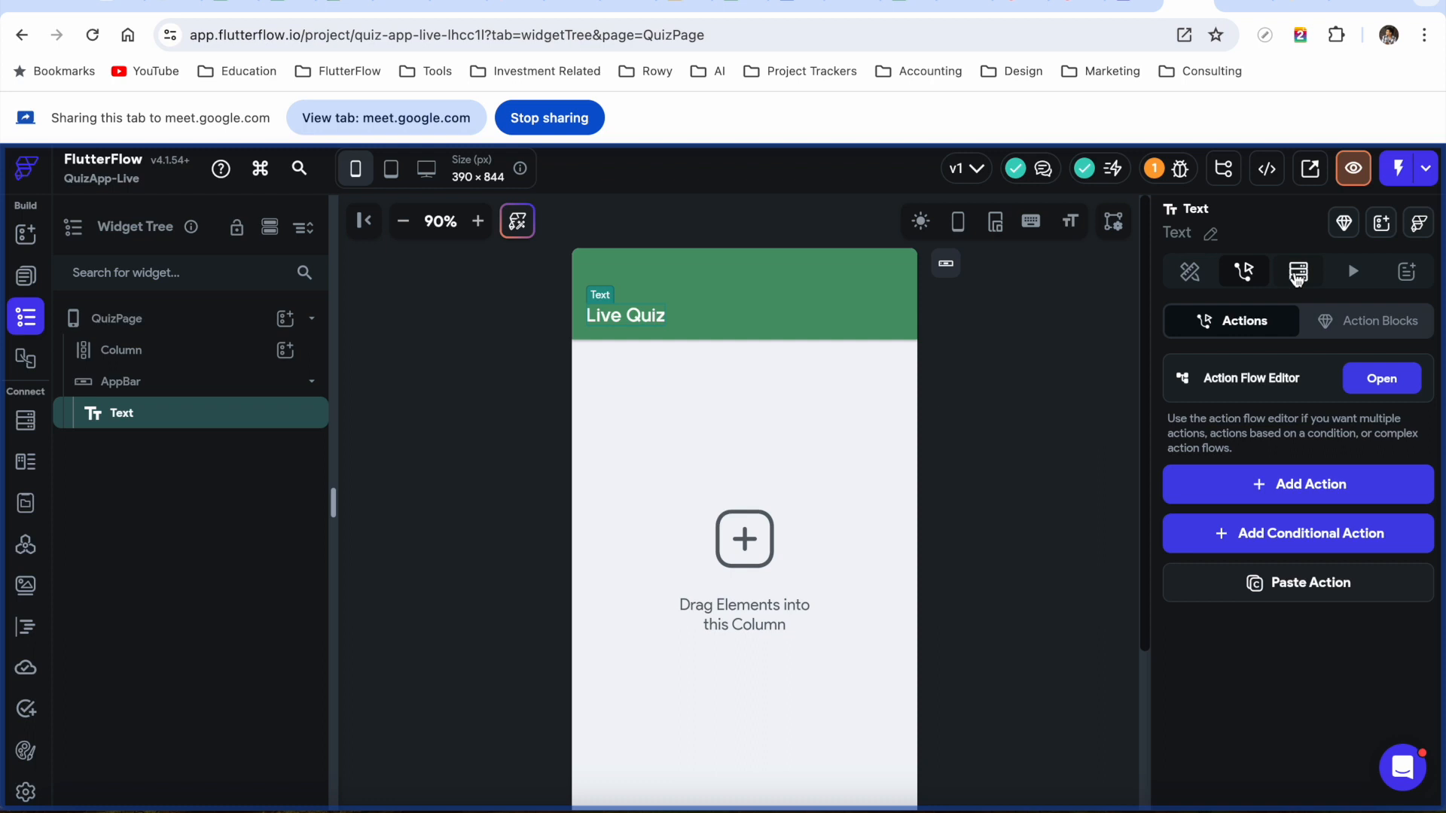
click(1296, 277)
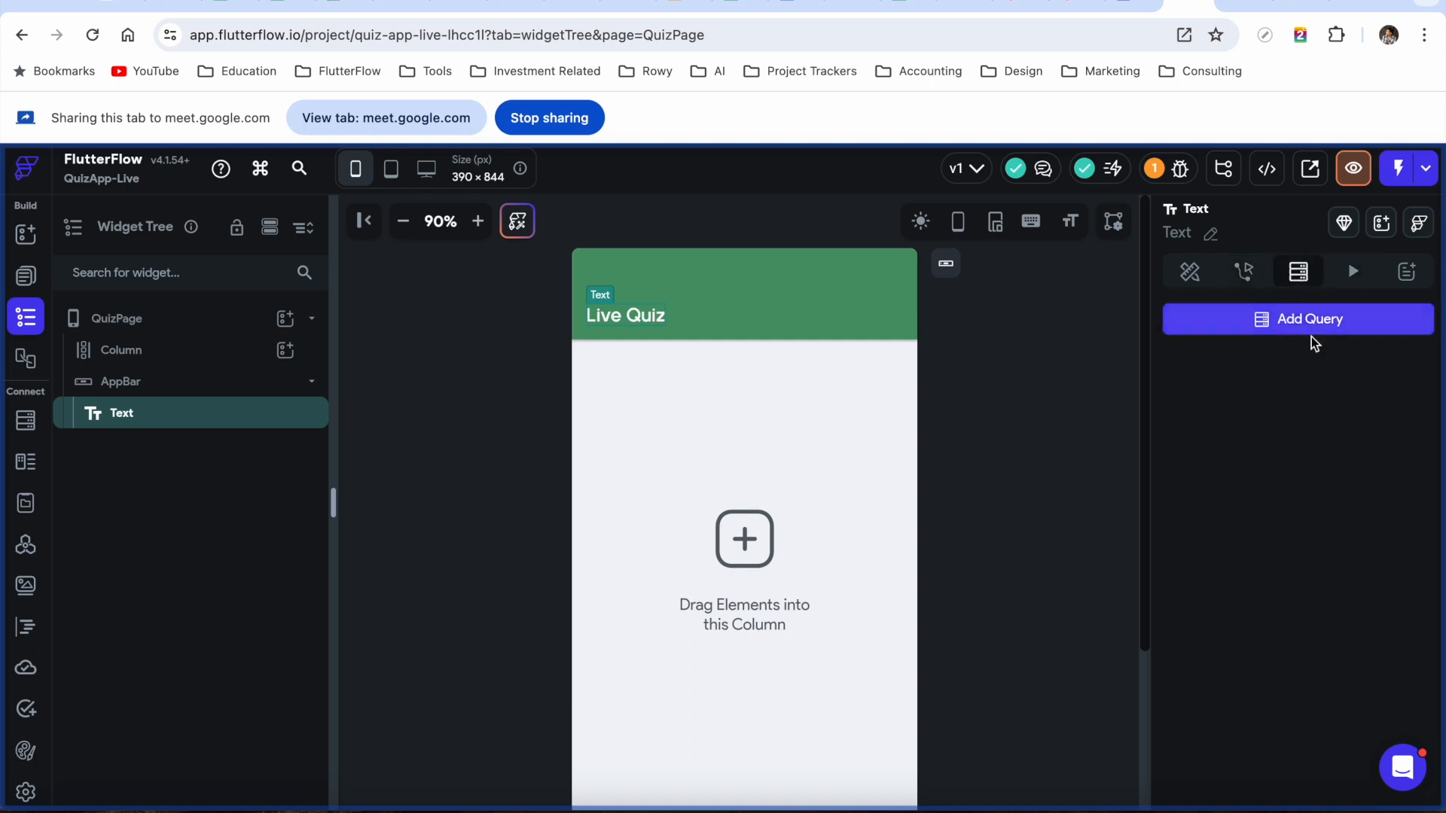
click(1352, 277)
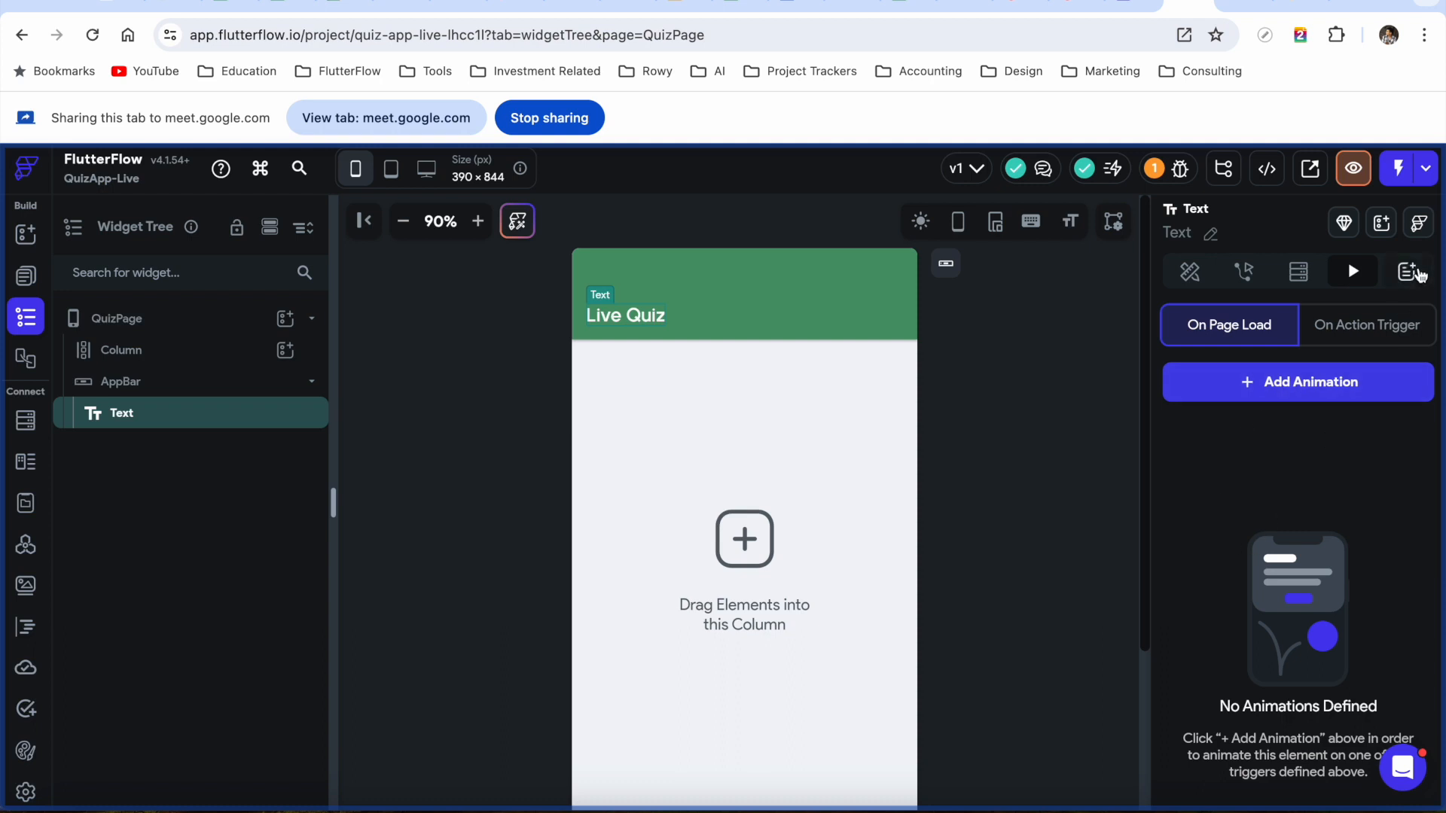
click(1407, 271)
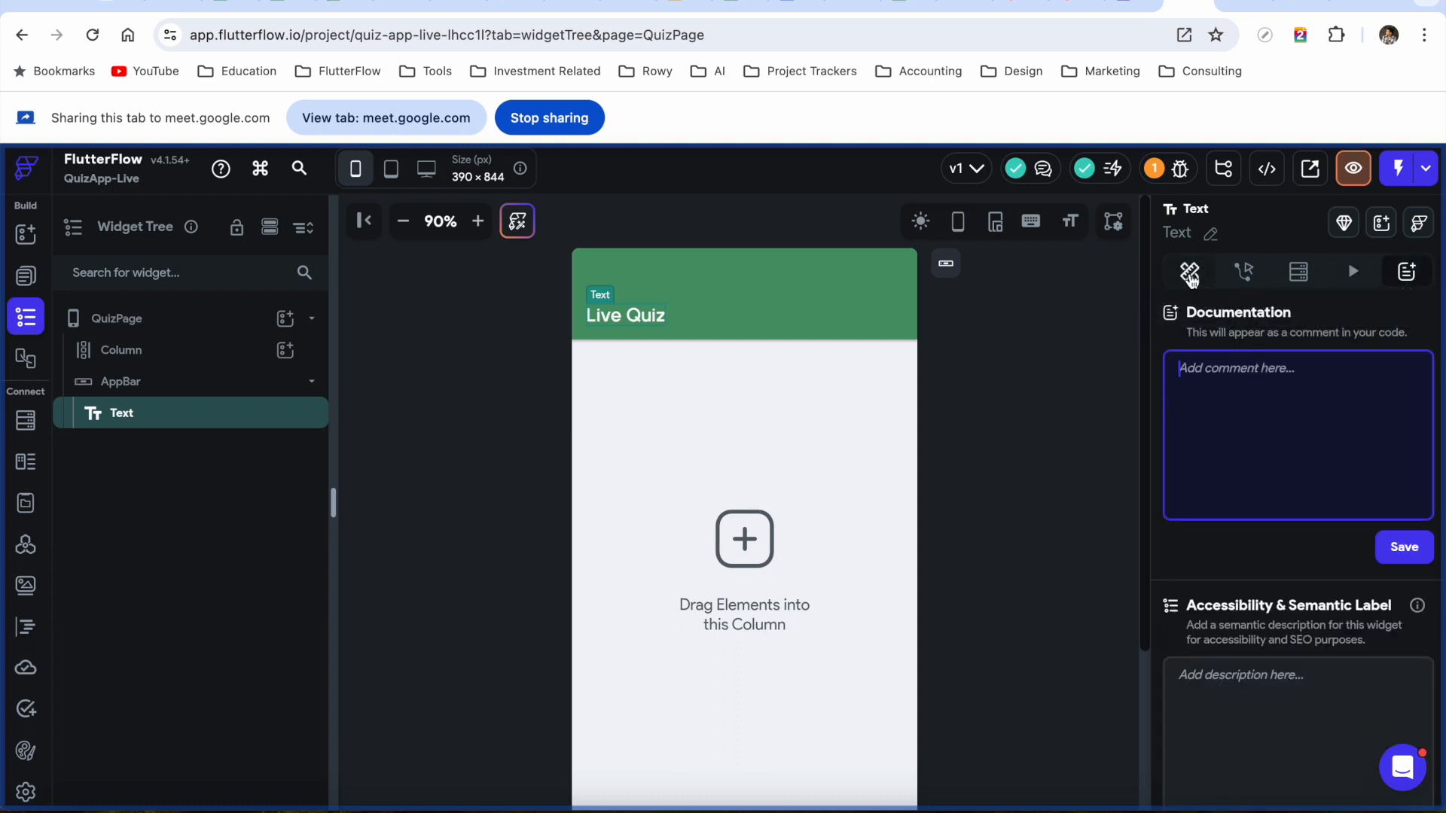
click(1190, 273)
Select the Column and zoom the canvas out from 90% to 75% to fit the phone preview
click(163, 351)
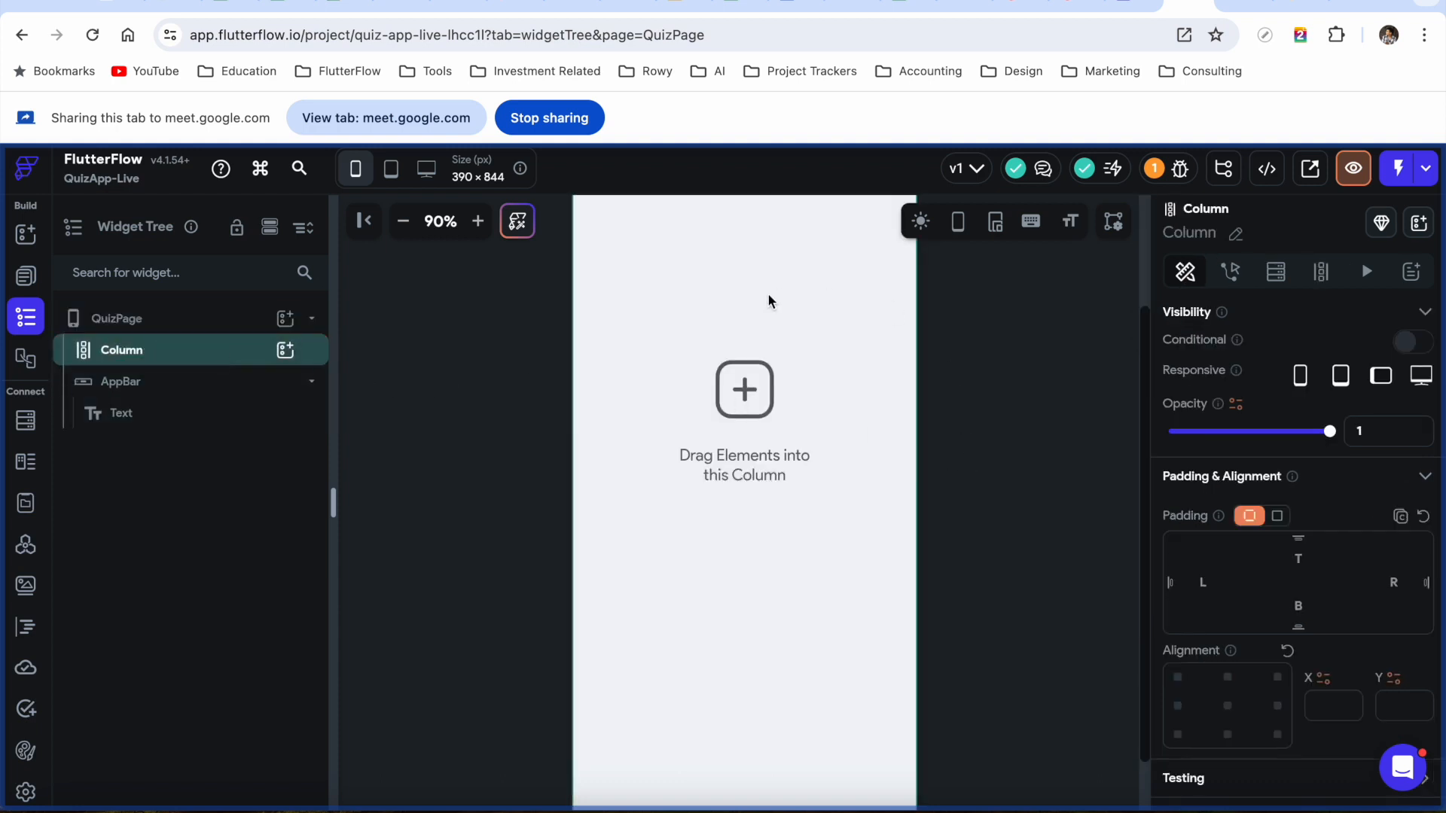
click(404, 222)
click(404, 221)
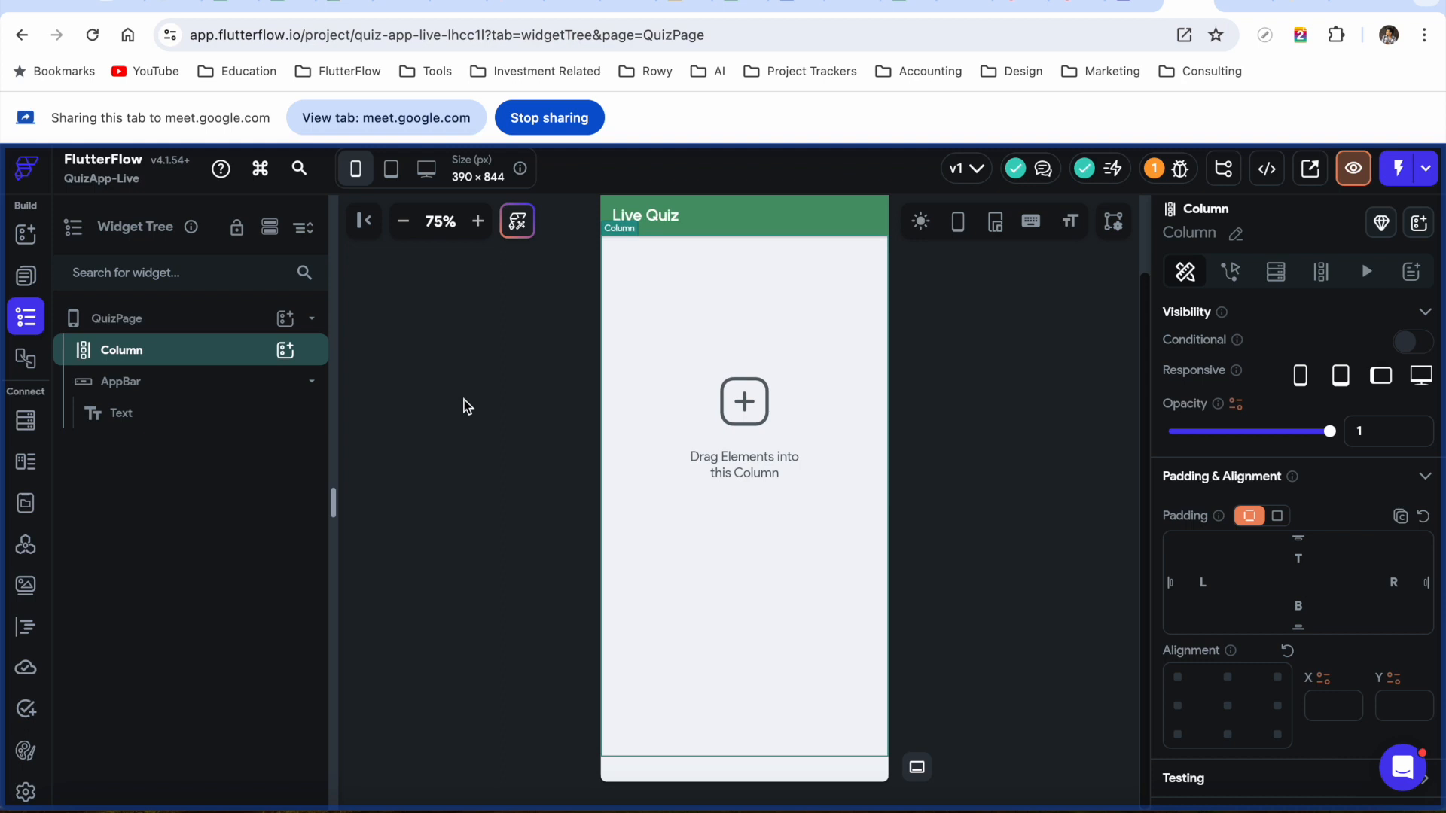
scroll(465, 407, up, 1)
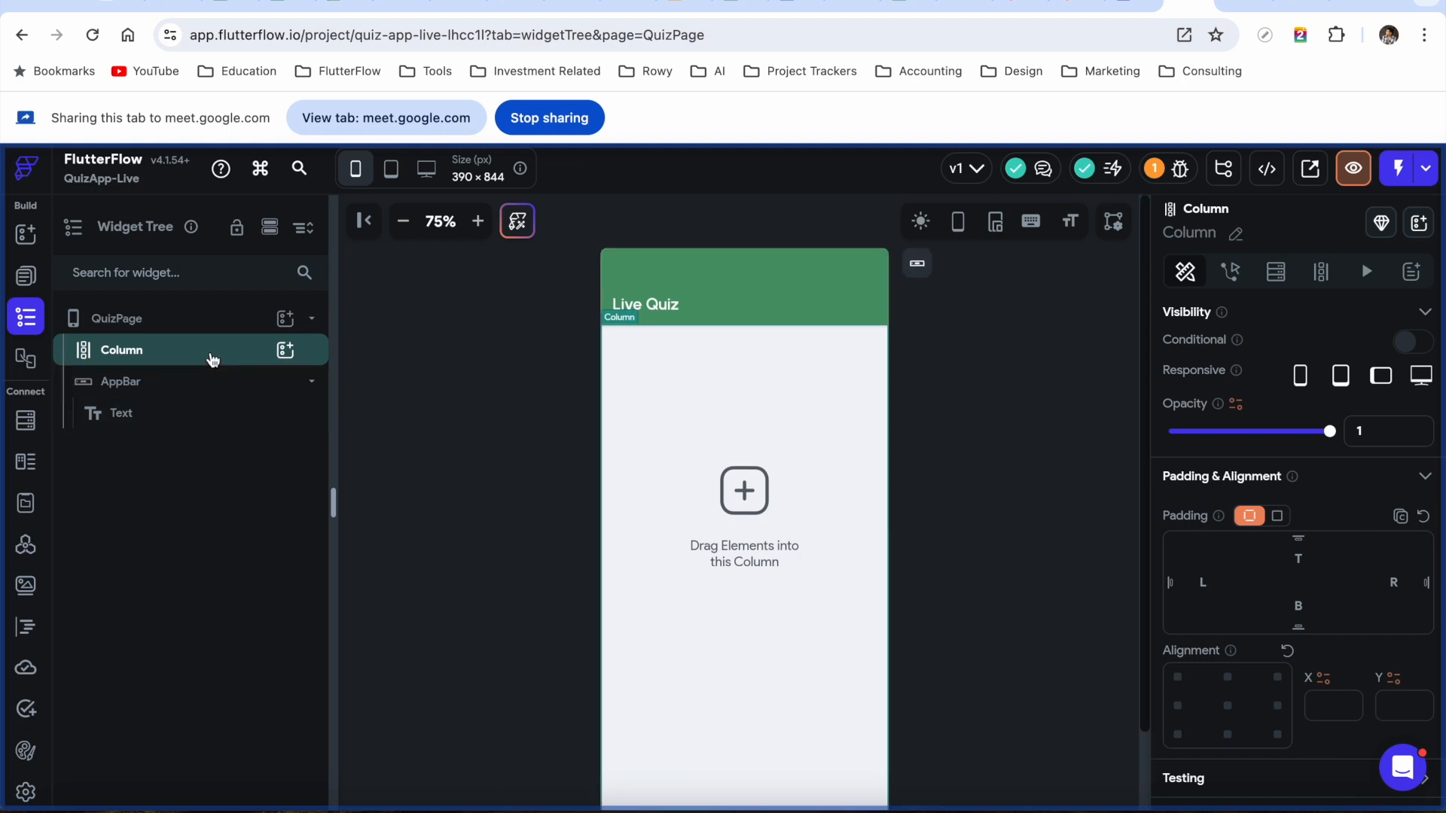
Delete the empty Column from QuizPage using its right-click menu in the Widget Tree
right_click(213, 360)
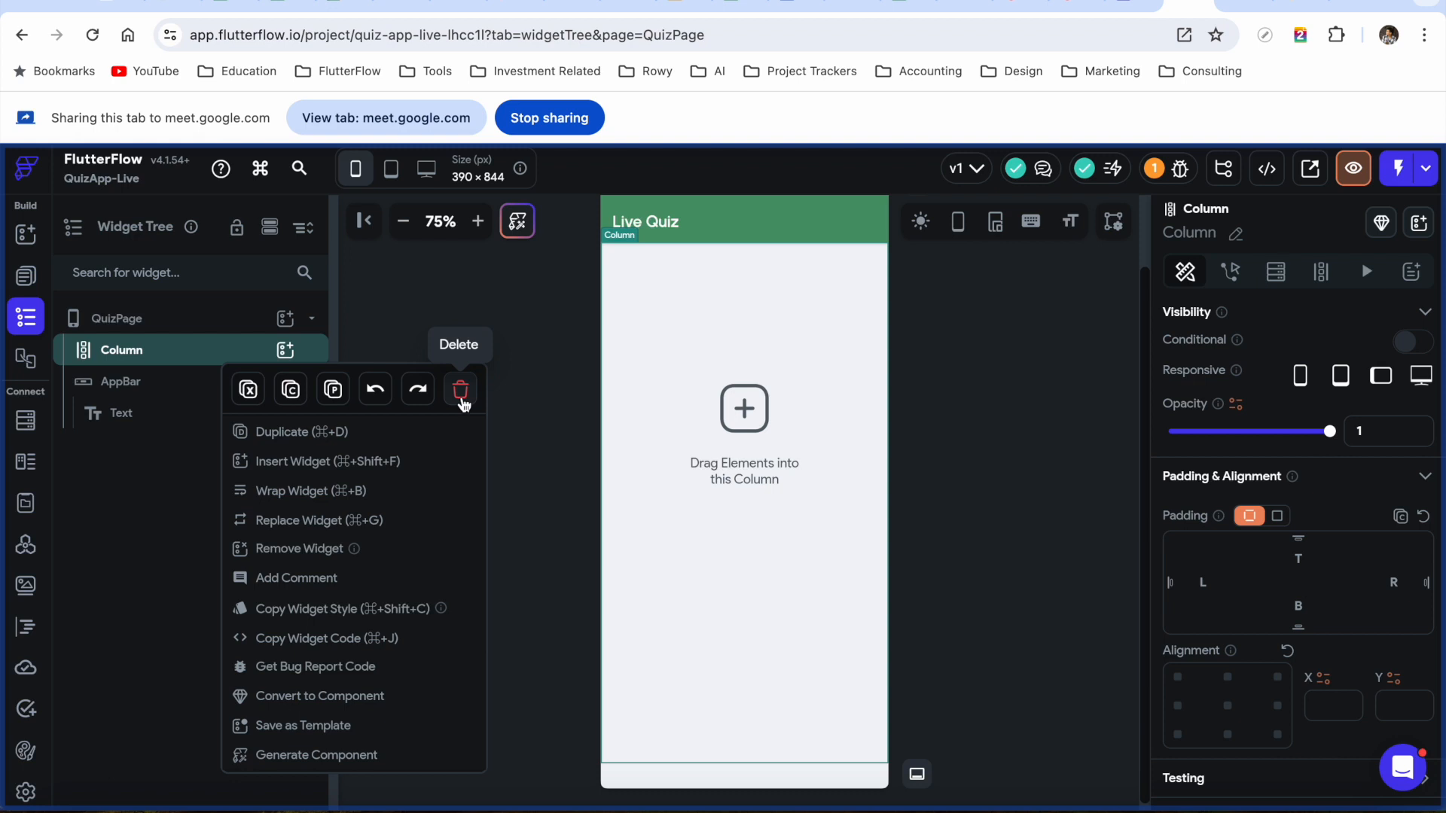
click(515, 341)
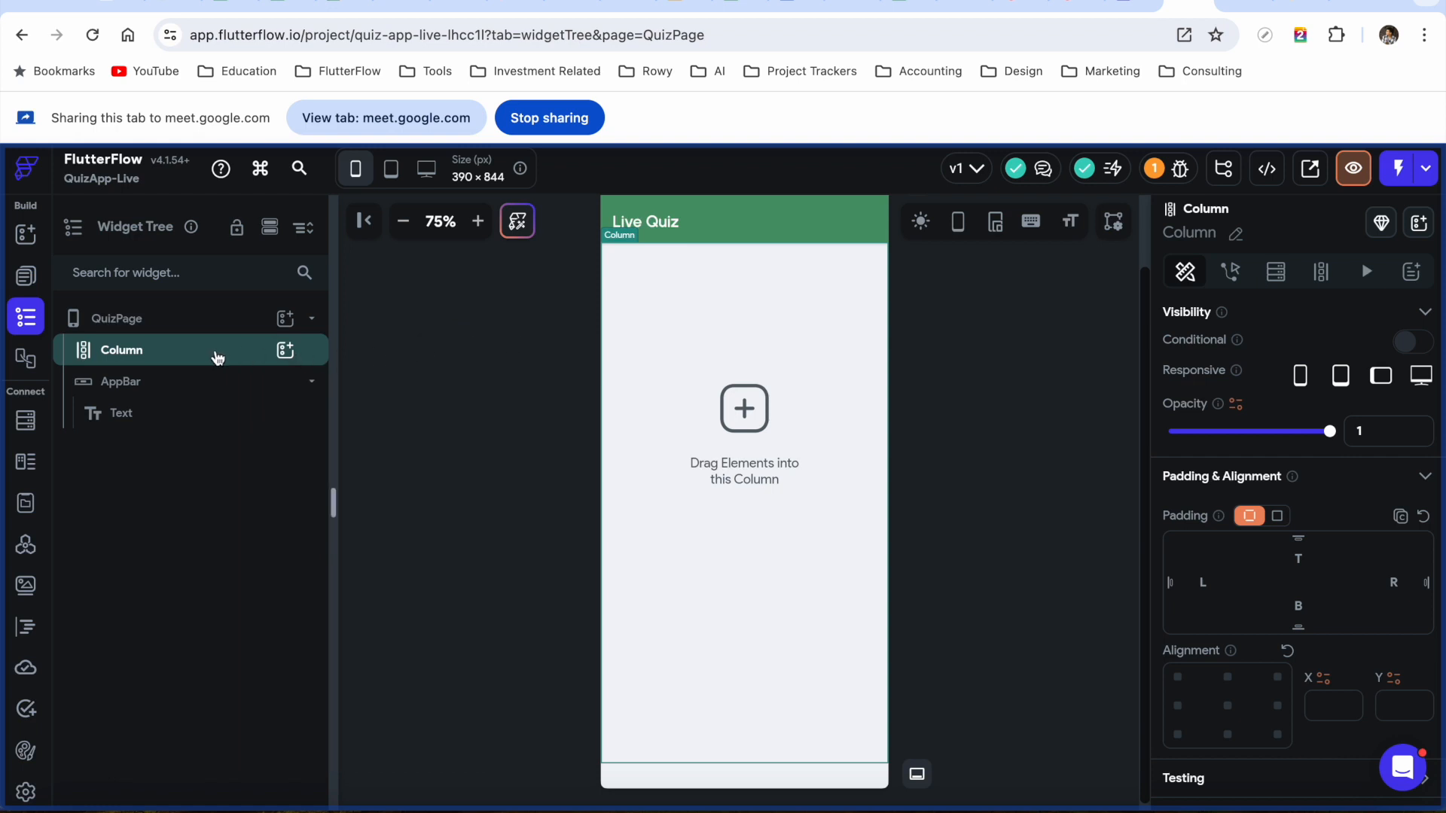
right_click(218, 357)
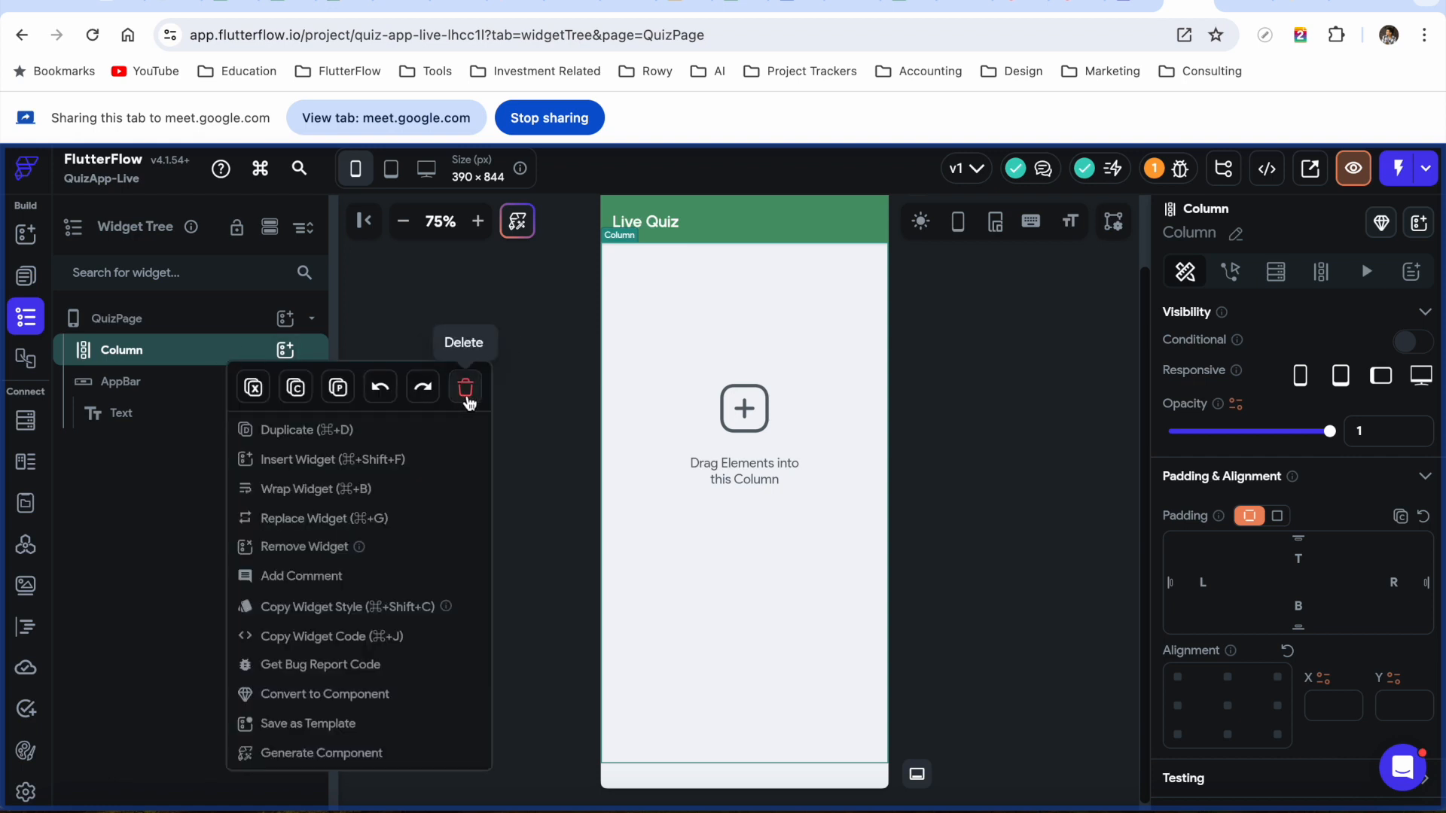
click(466, 388)
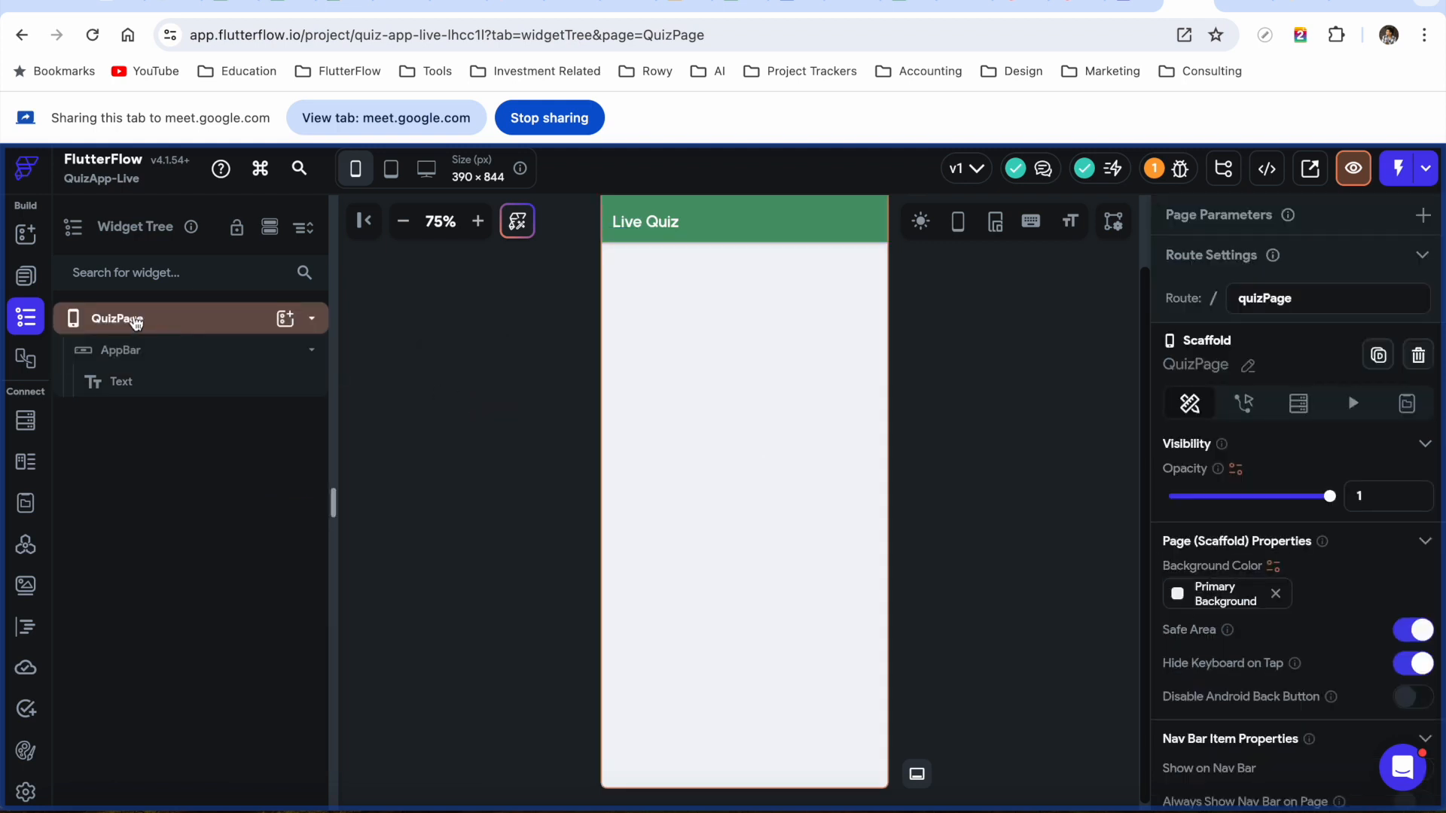
Search for 'container' and add a Container directly to the QuizPage body
click(284, 318)
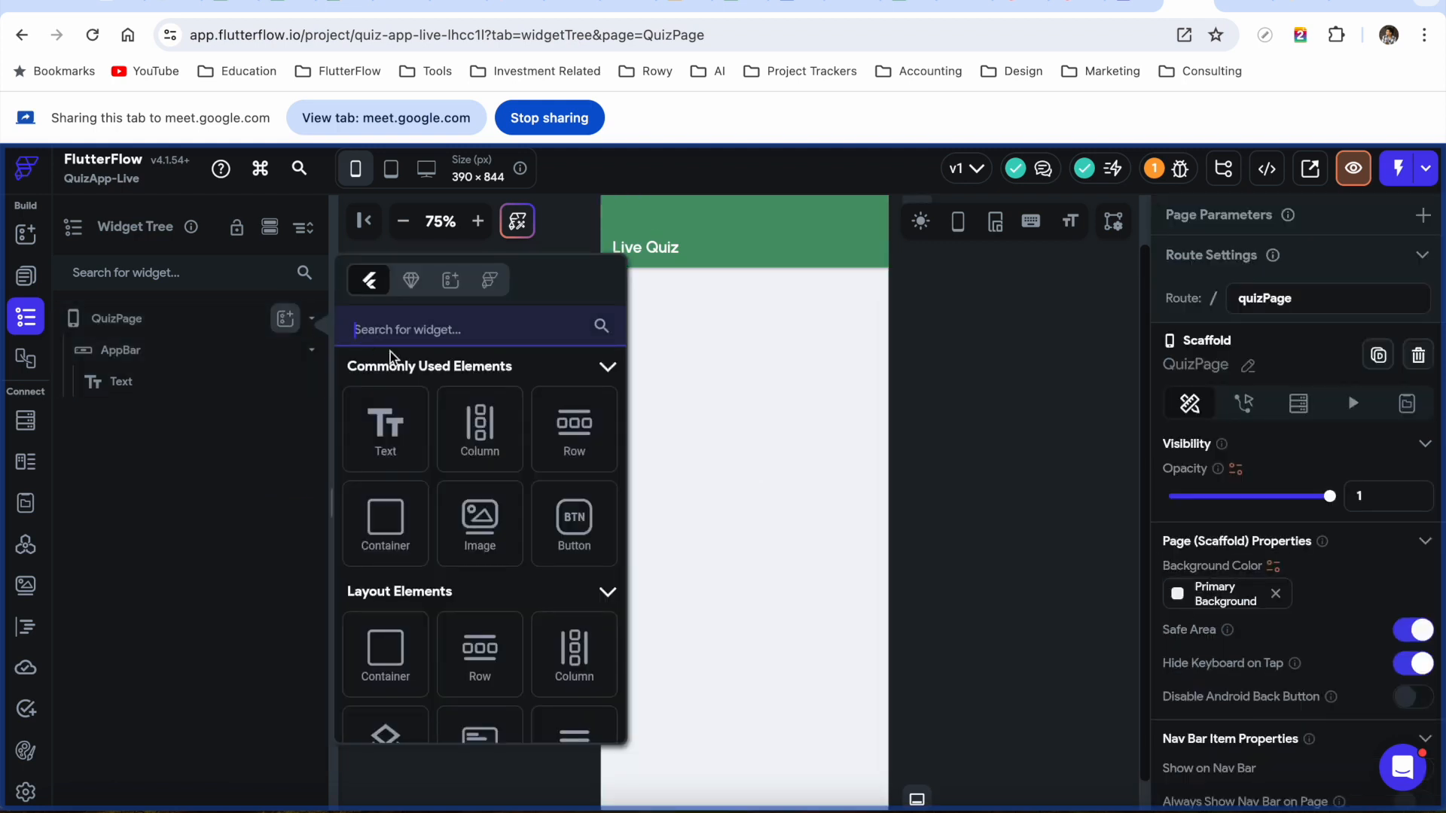
text(container)
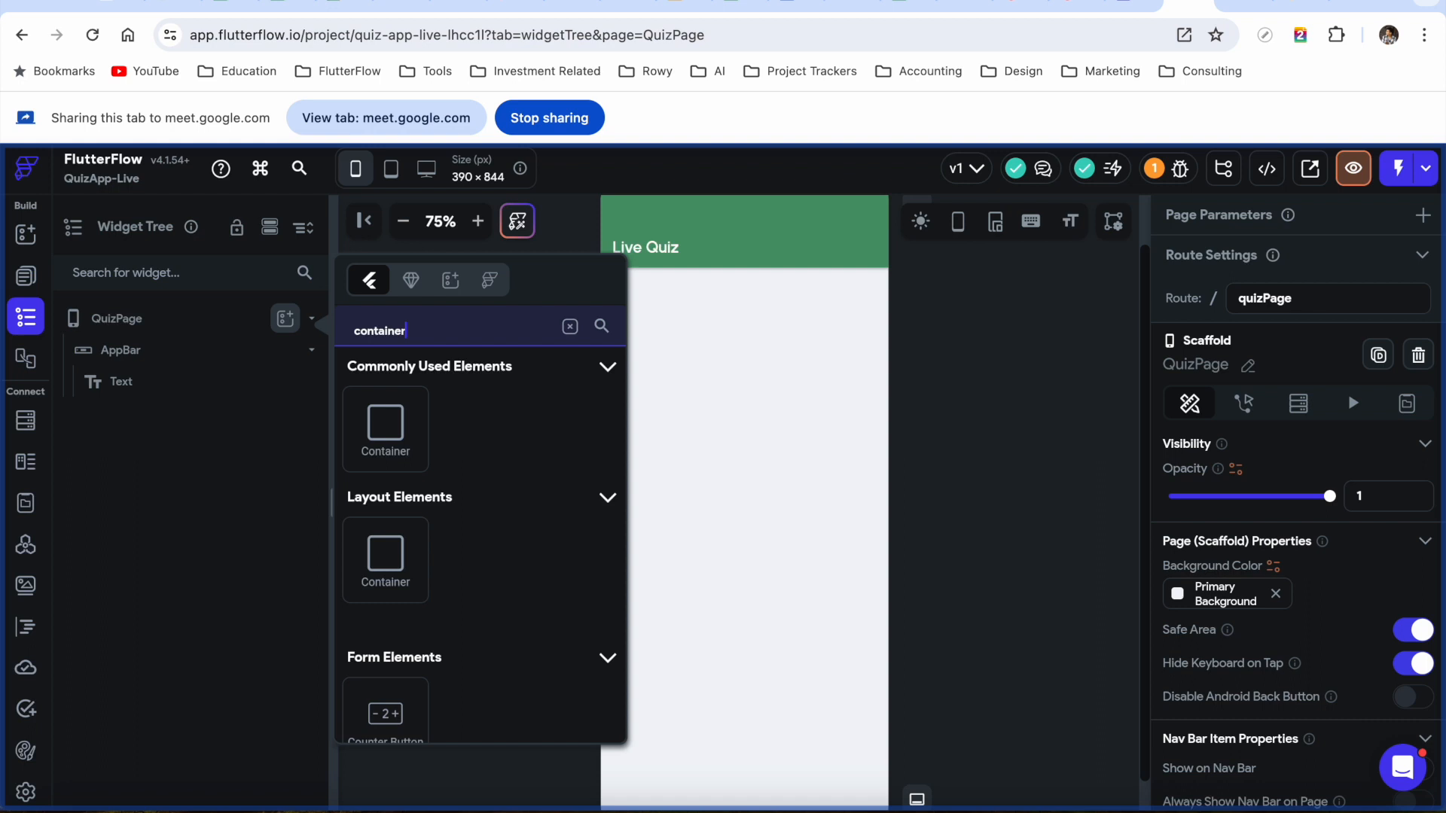
click(382, 422)
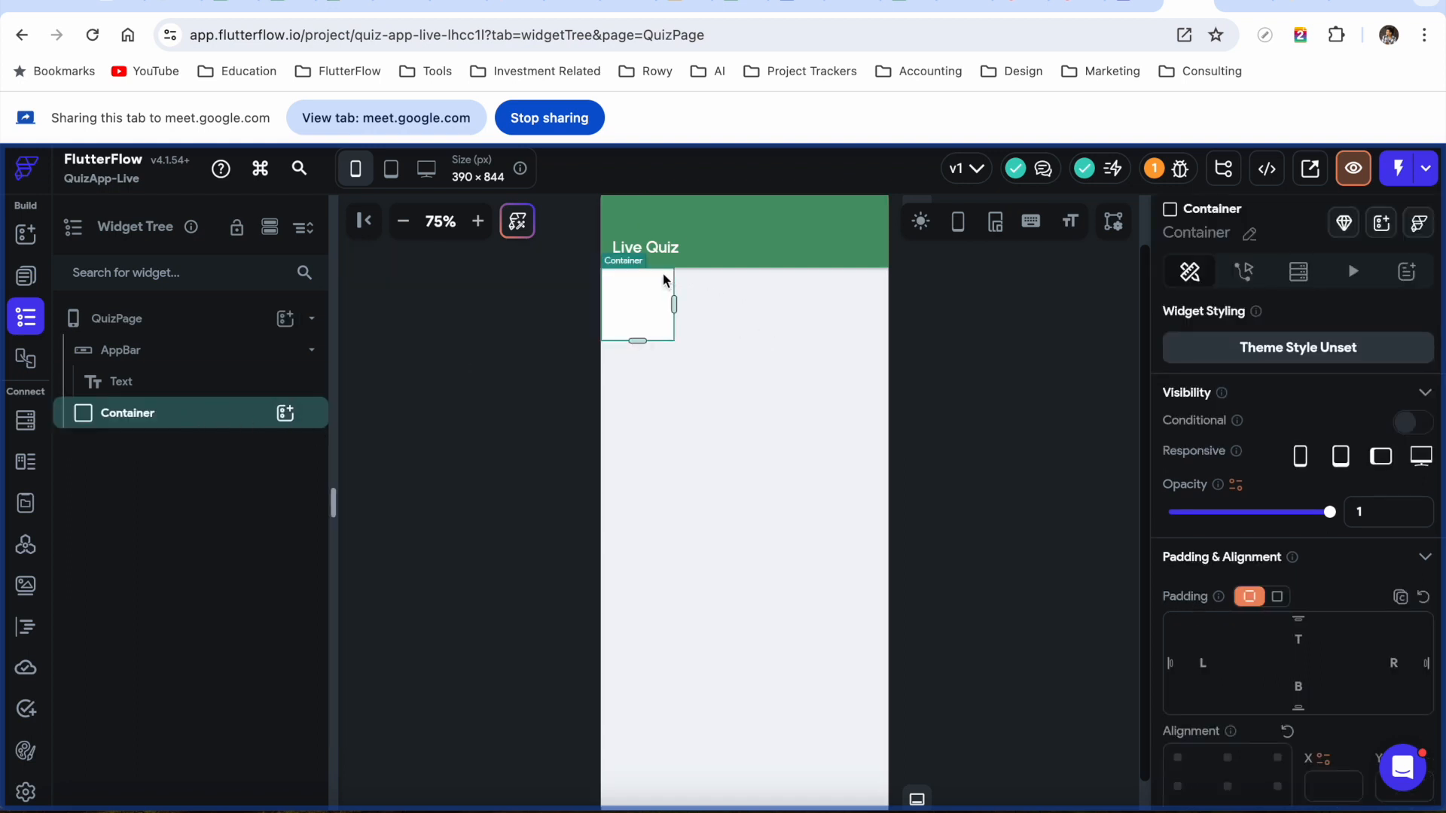
scroll(1230, 624, down, 5)
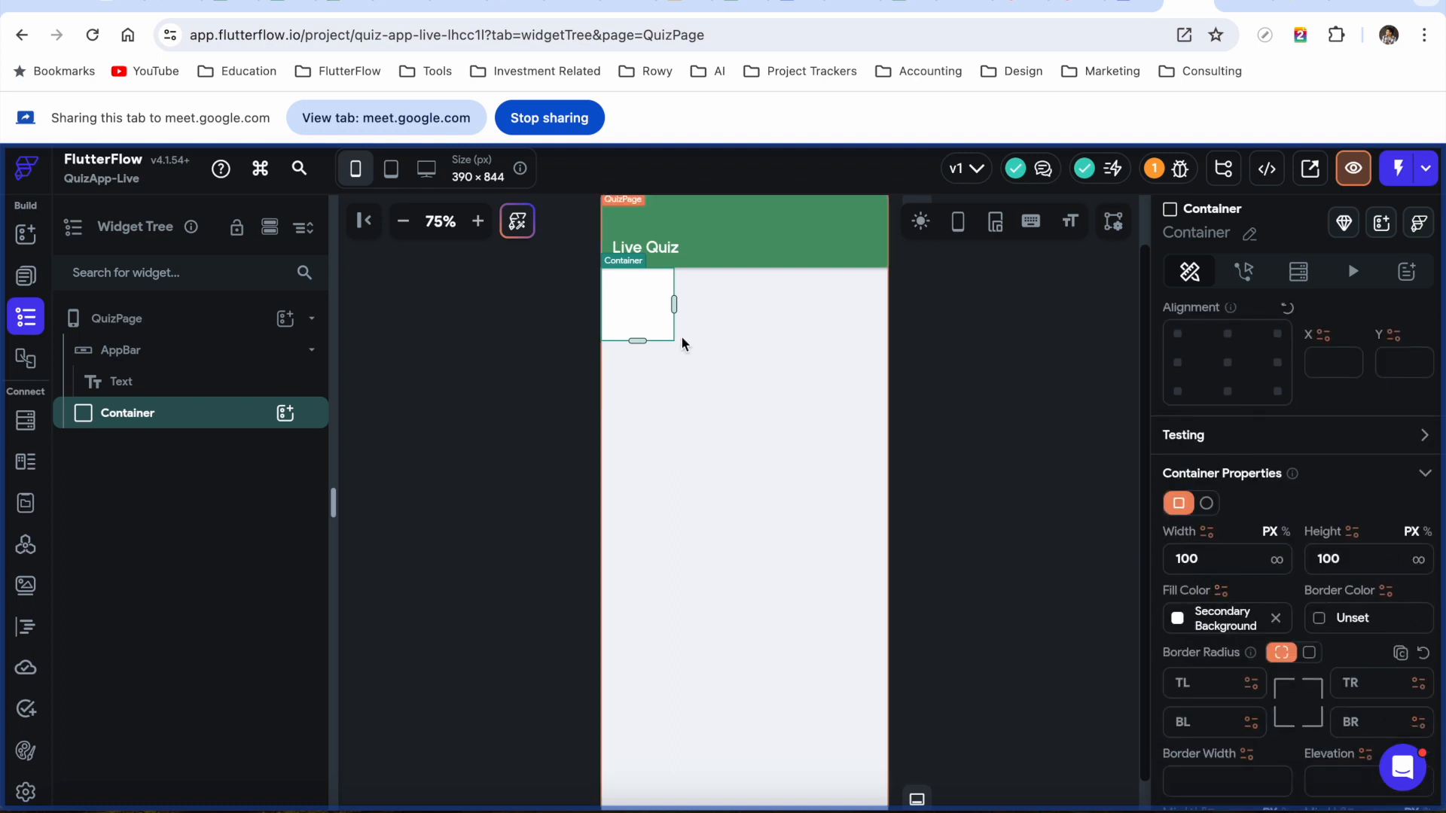
Set the Container width to 100% and clear its height value of 100
click(1286, 535)
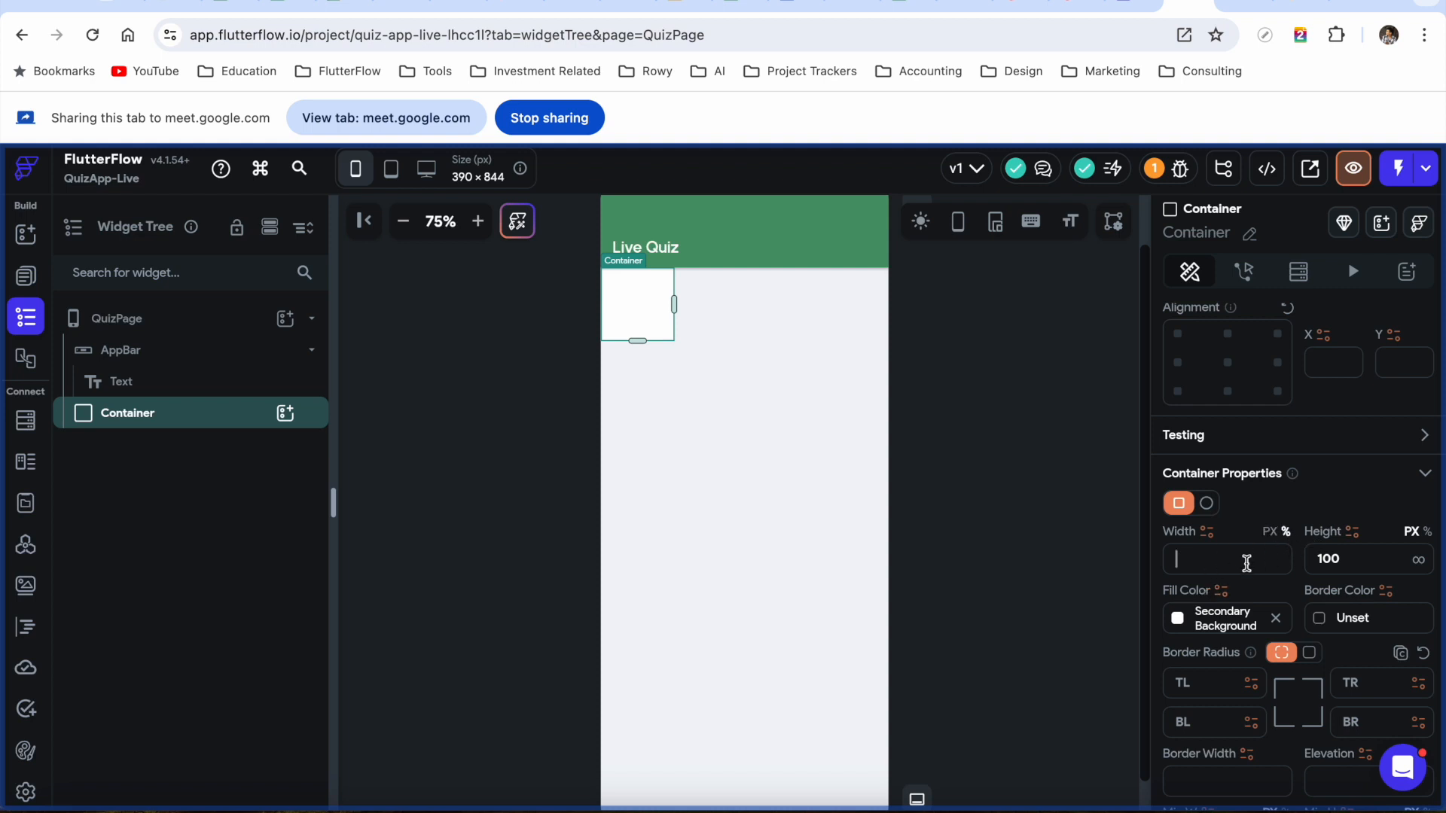
text(100)
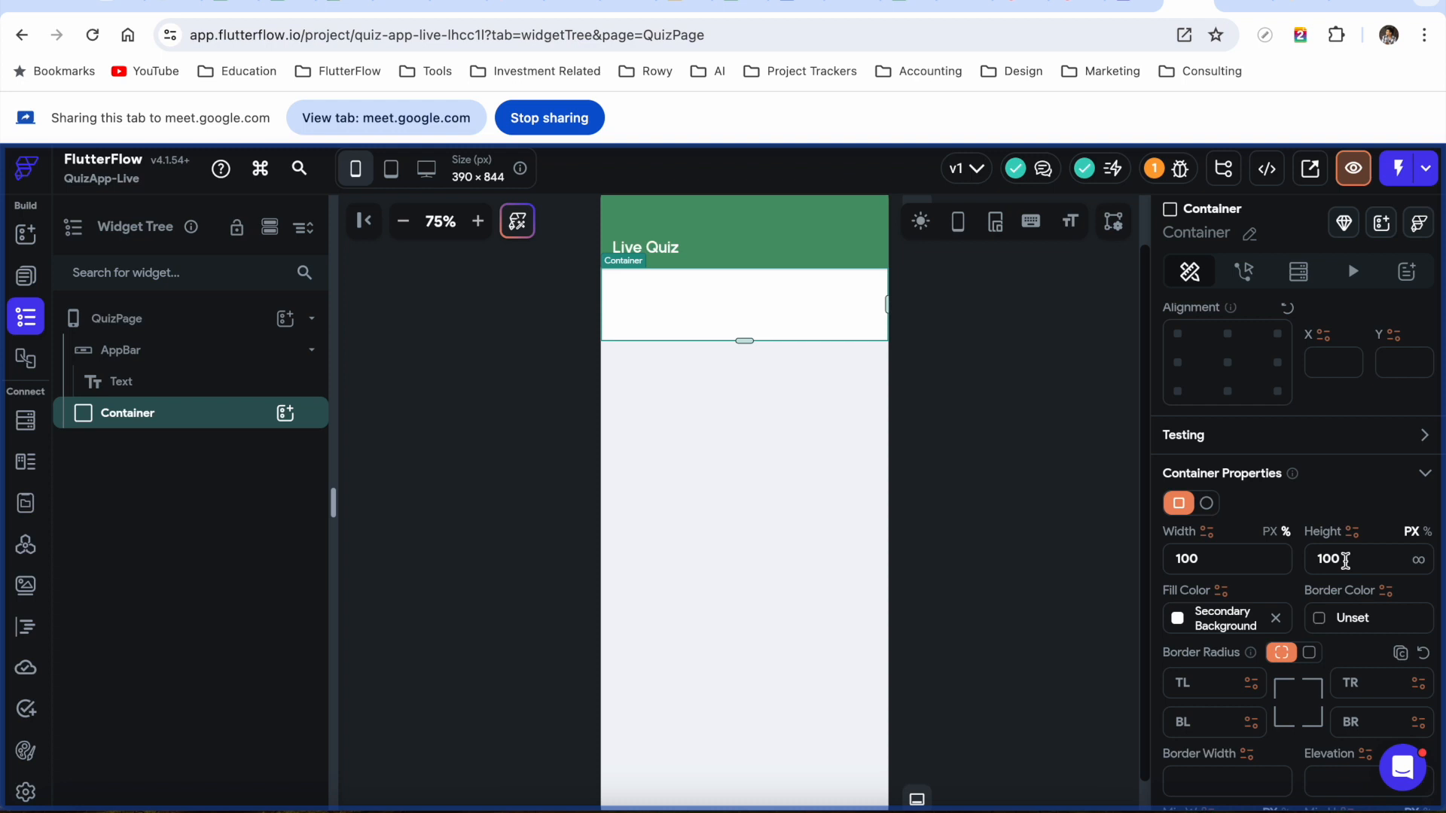
drag(1347, 560, 1288, 559)
key(BackSpace)
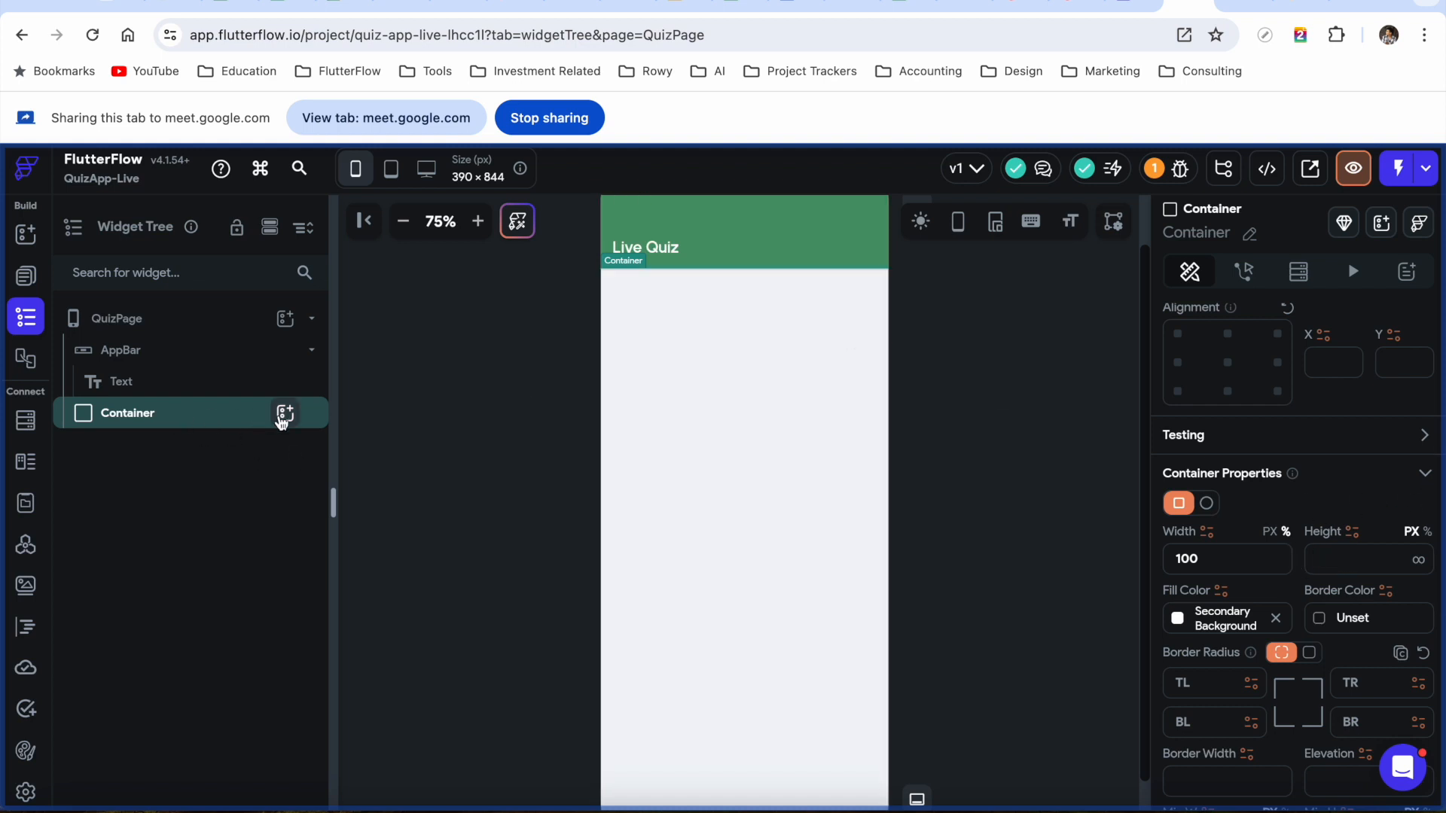
Add a Text widget inside the Container and change its text to 'Answer the questions below'
click(285, 416)
click(388, 498)
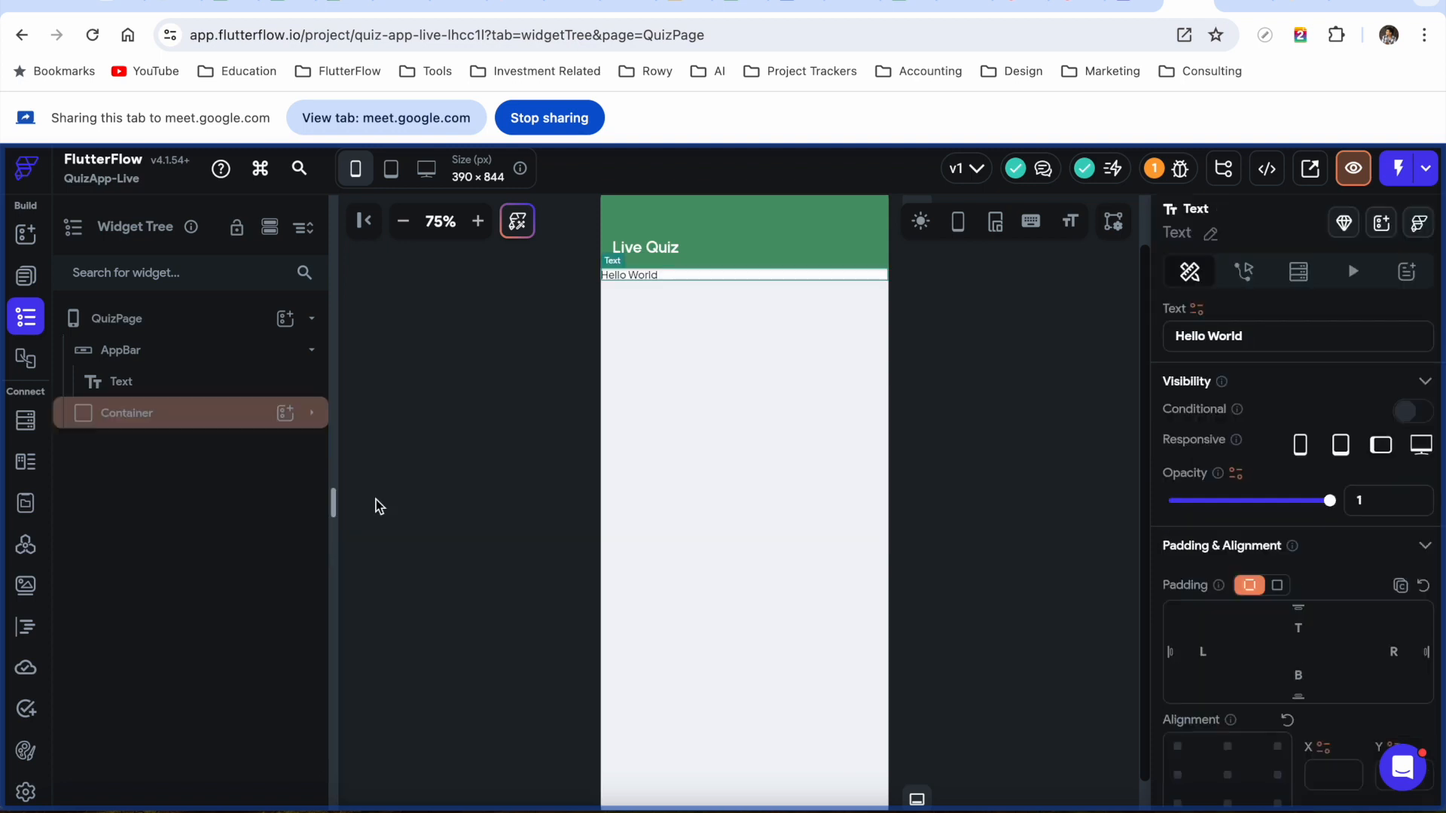
drag(1262, 338, 1133, 338)
text(Answer the)
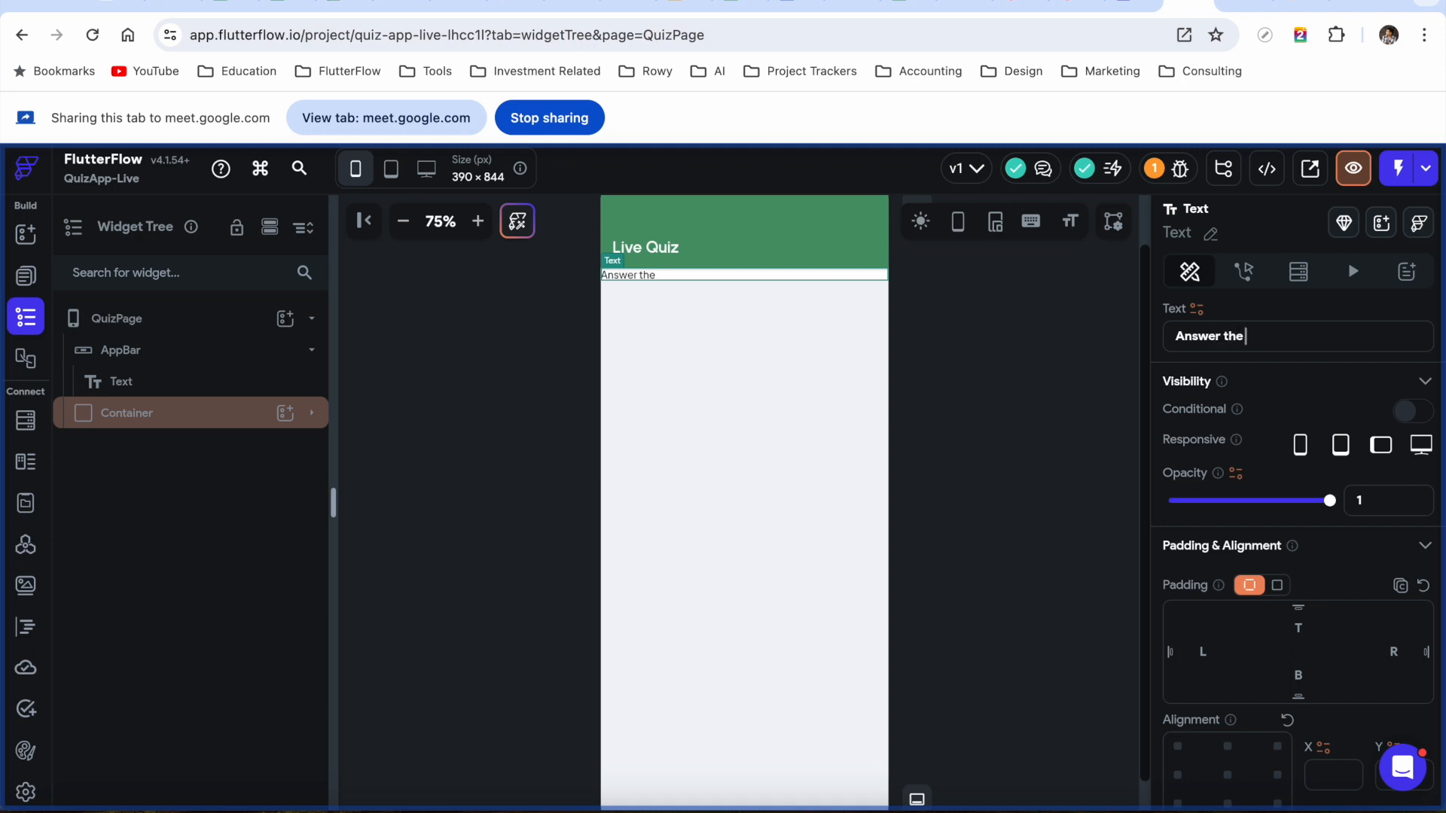
text(s below)
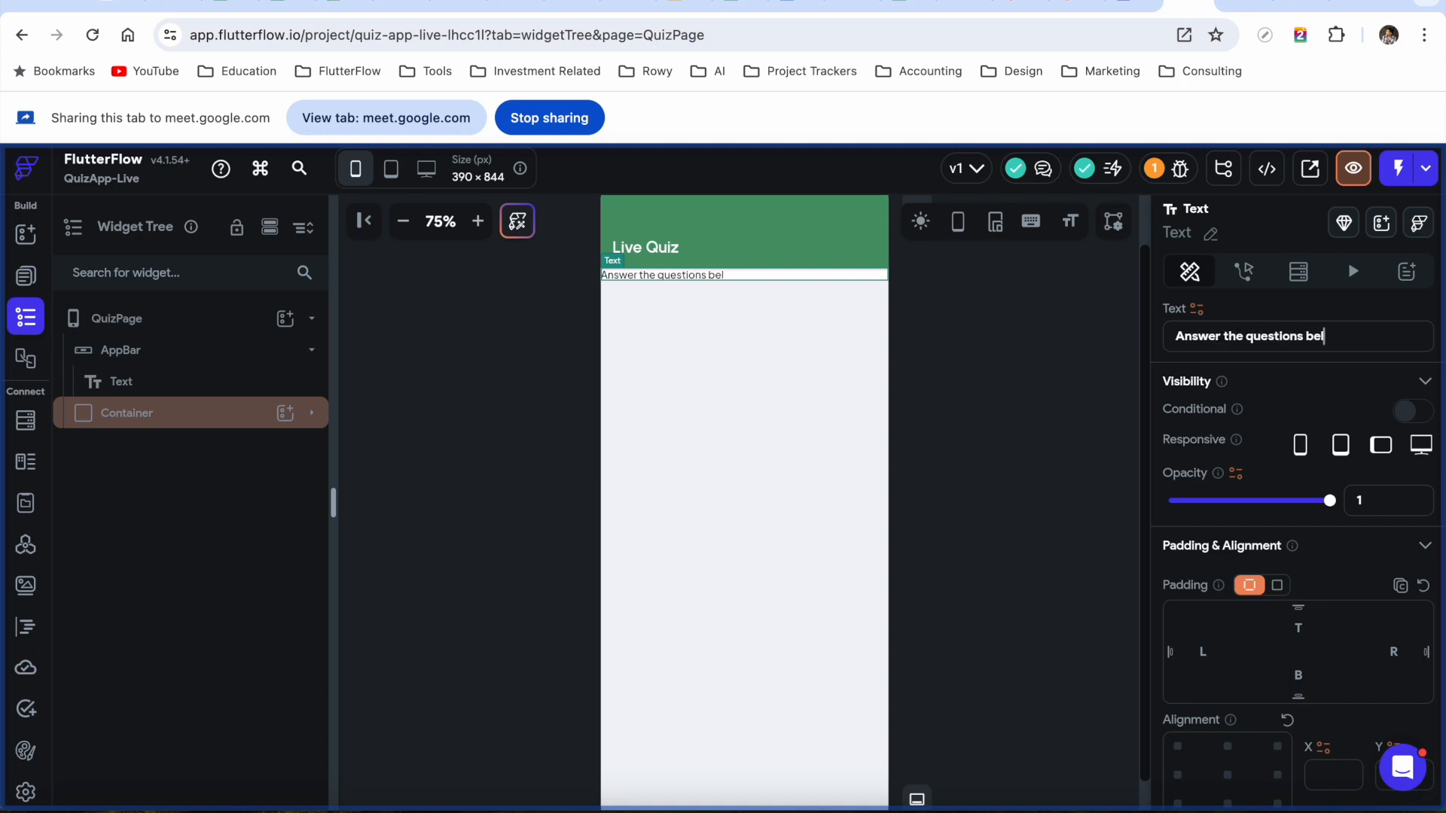
click(311, 413)
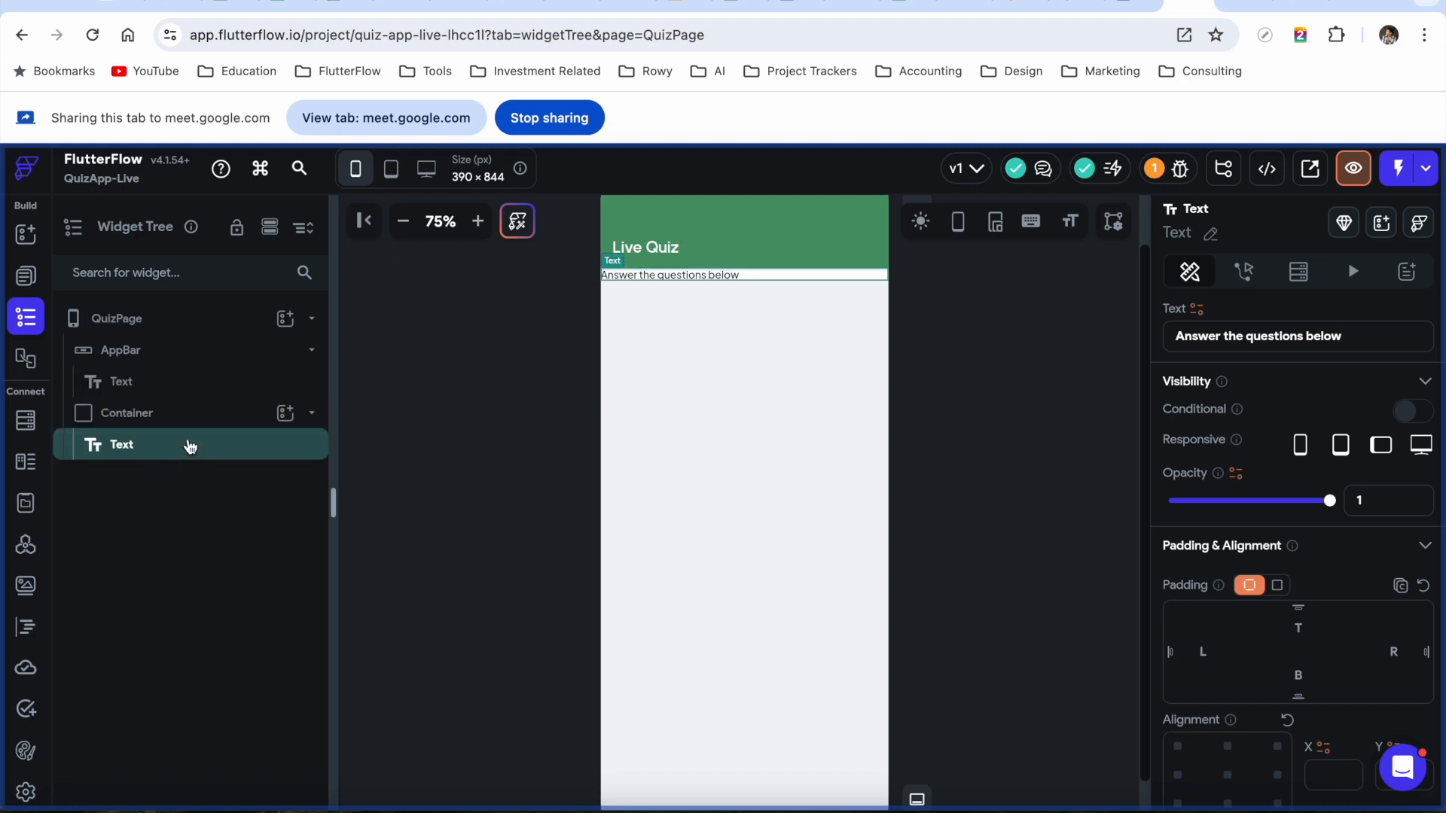
click(248, 413)
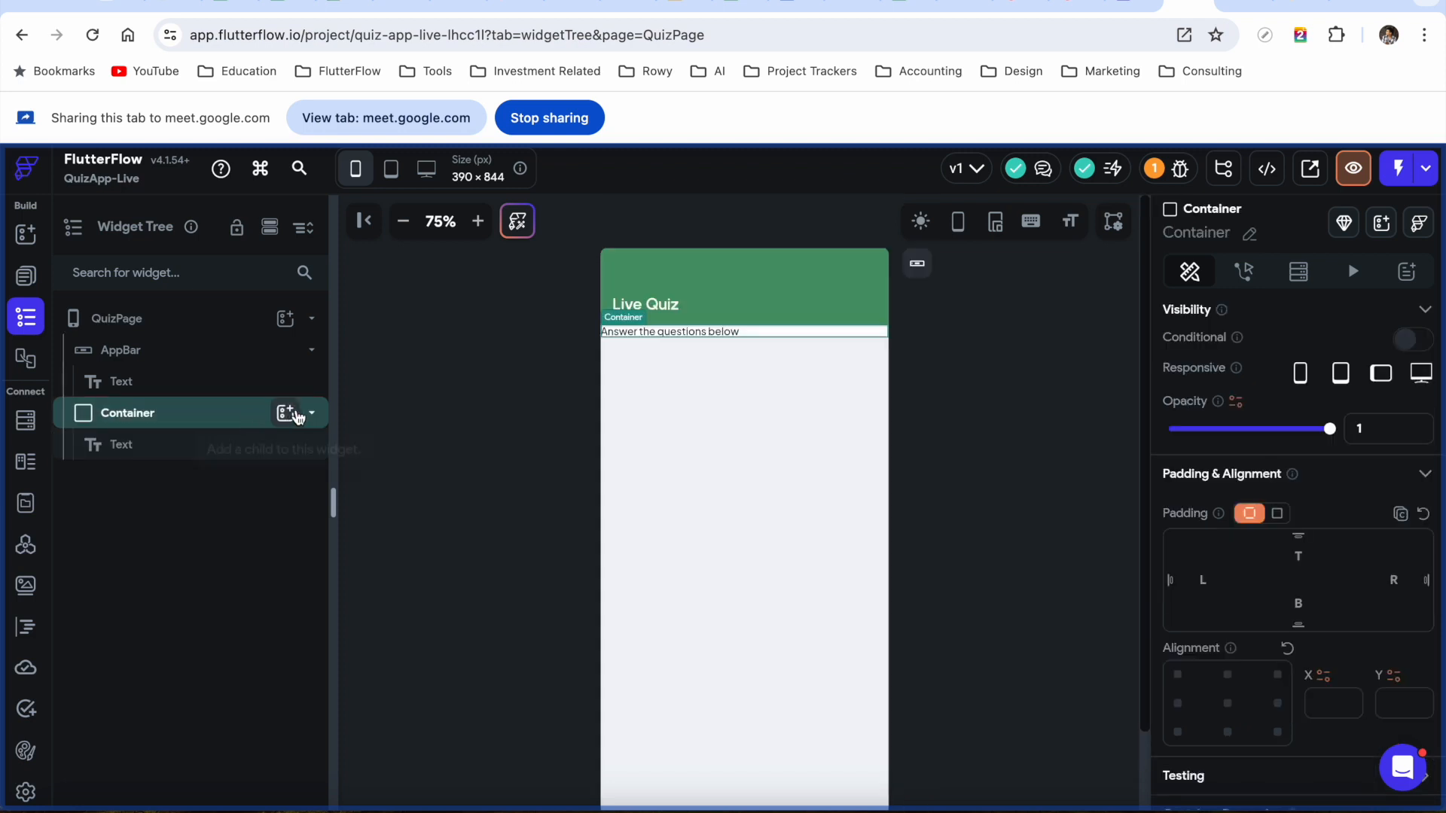
click(285, 413)
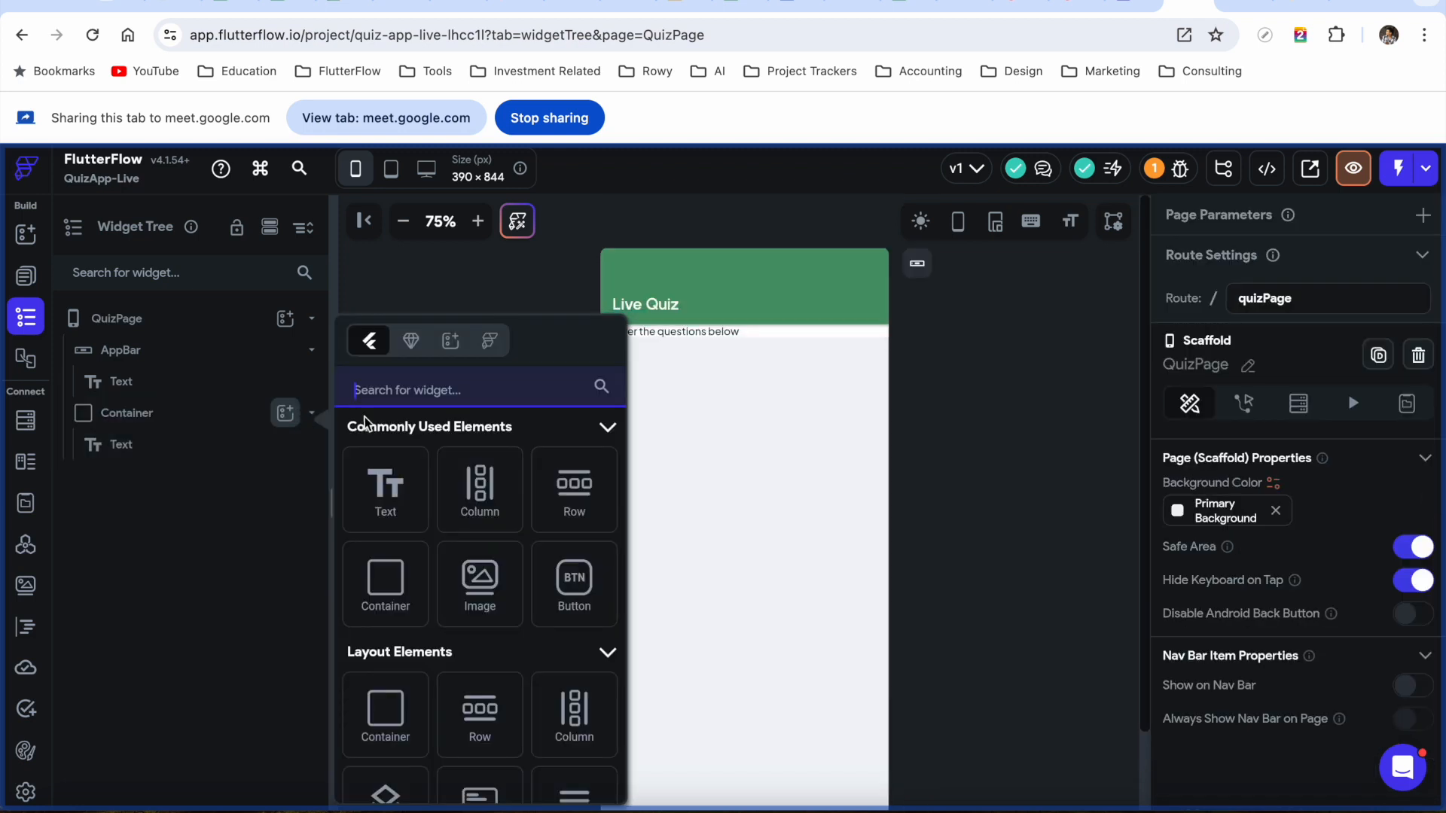
click(161, 421)
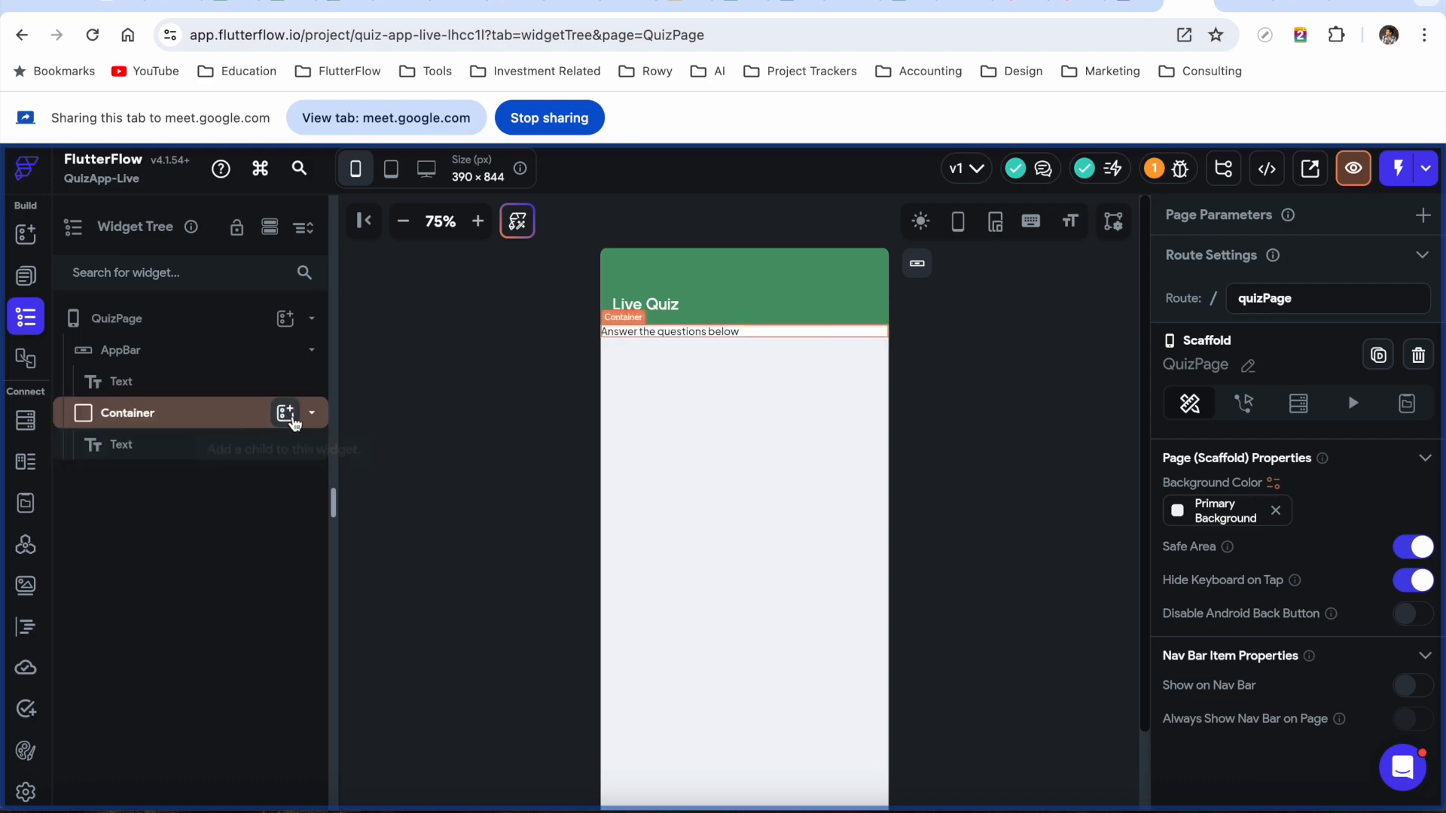
click(284, 413)
click(399, 493)
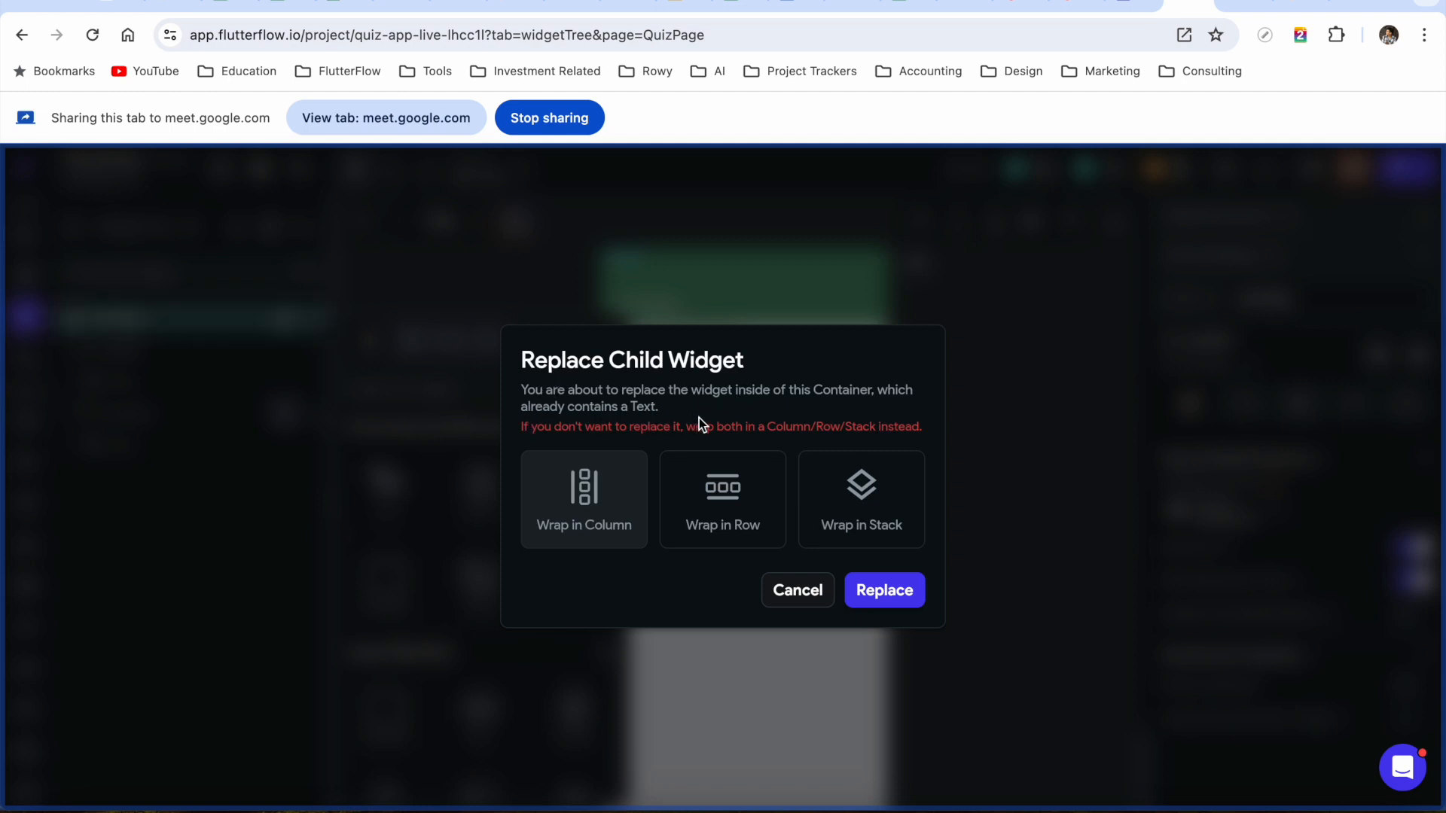
click(795, 605)
click(932, 427)
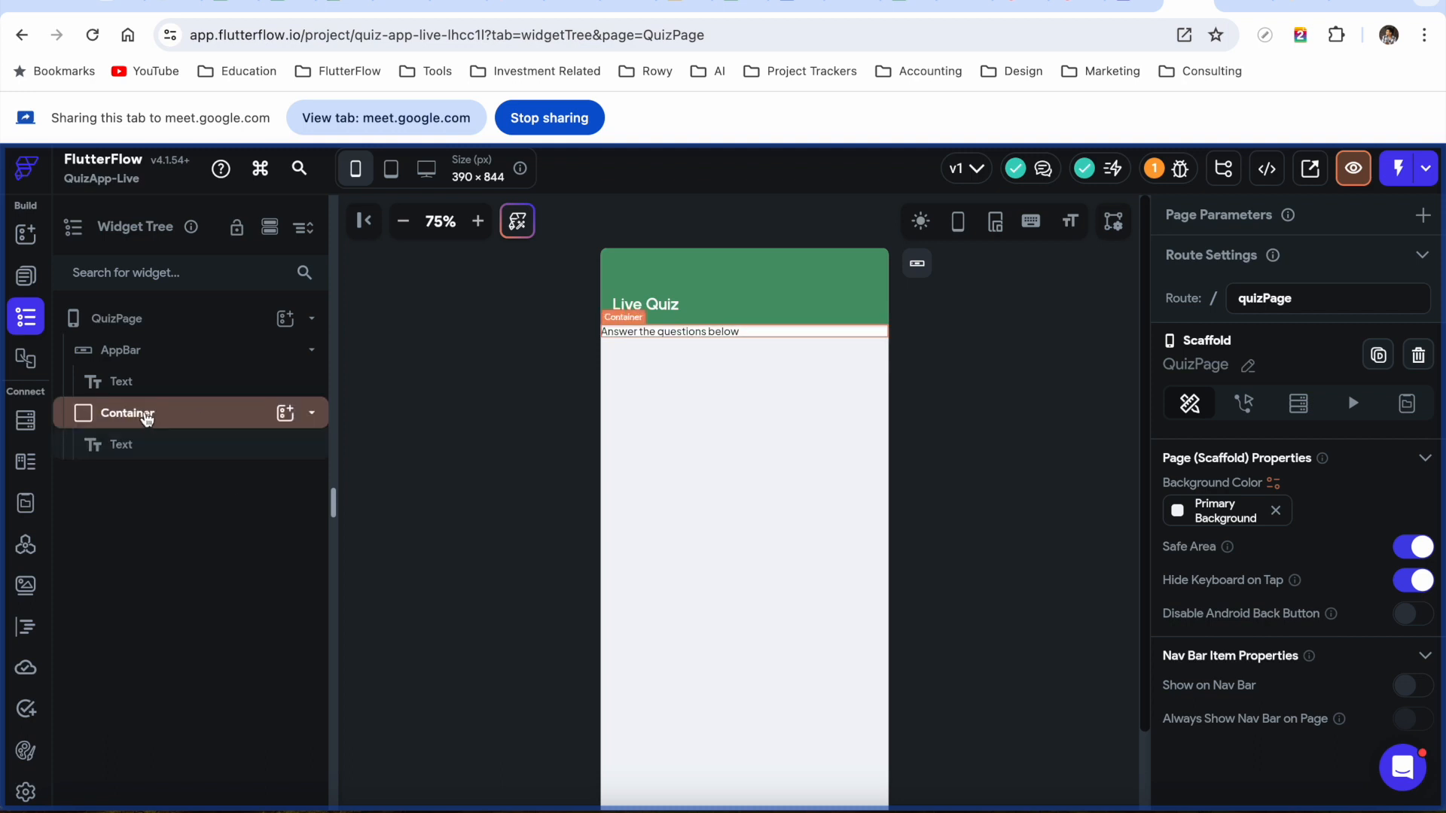
click(147, 419)
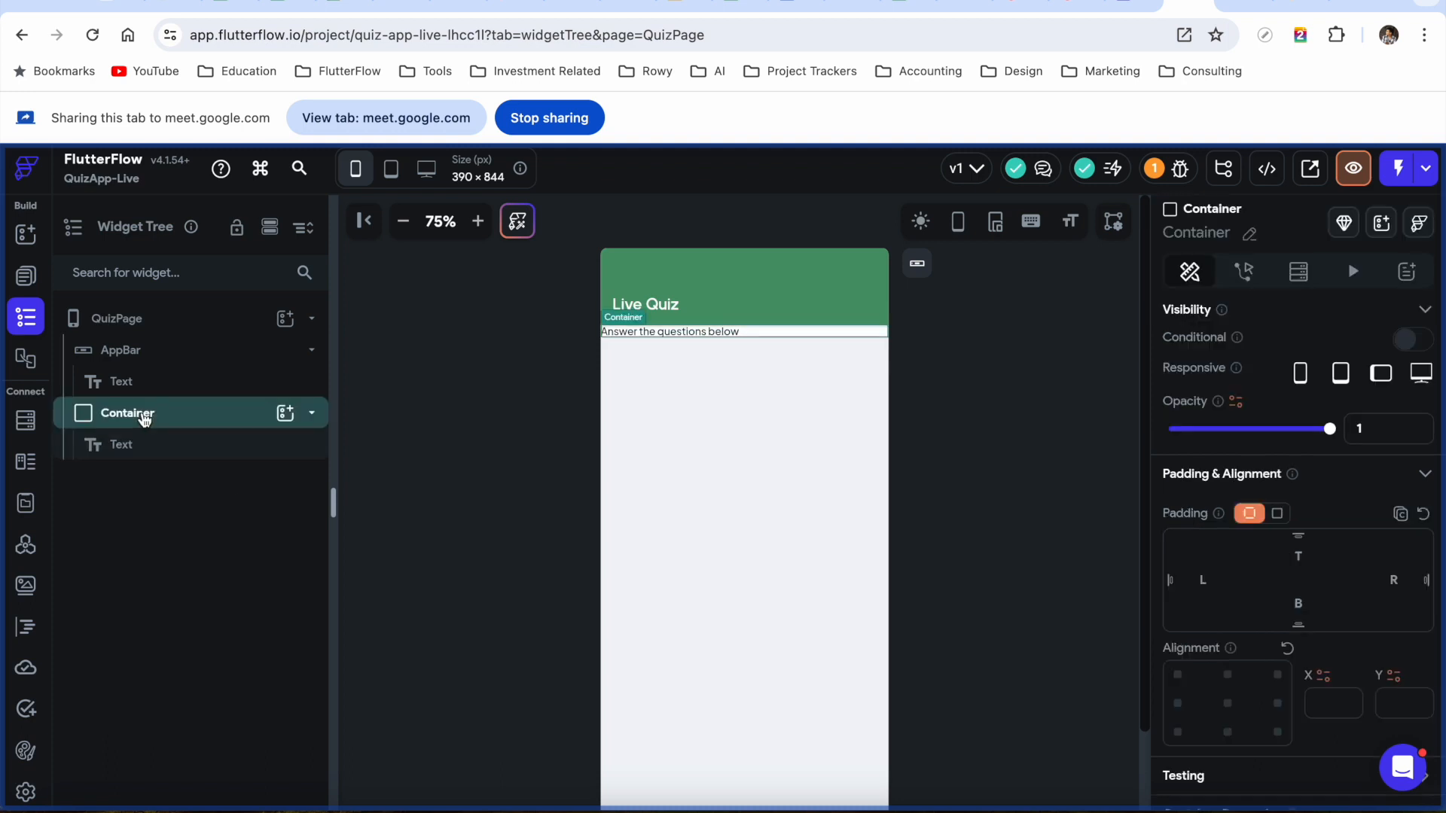
click(128, 450)
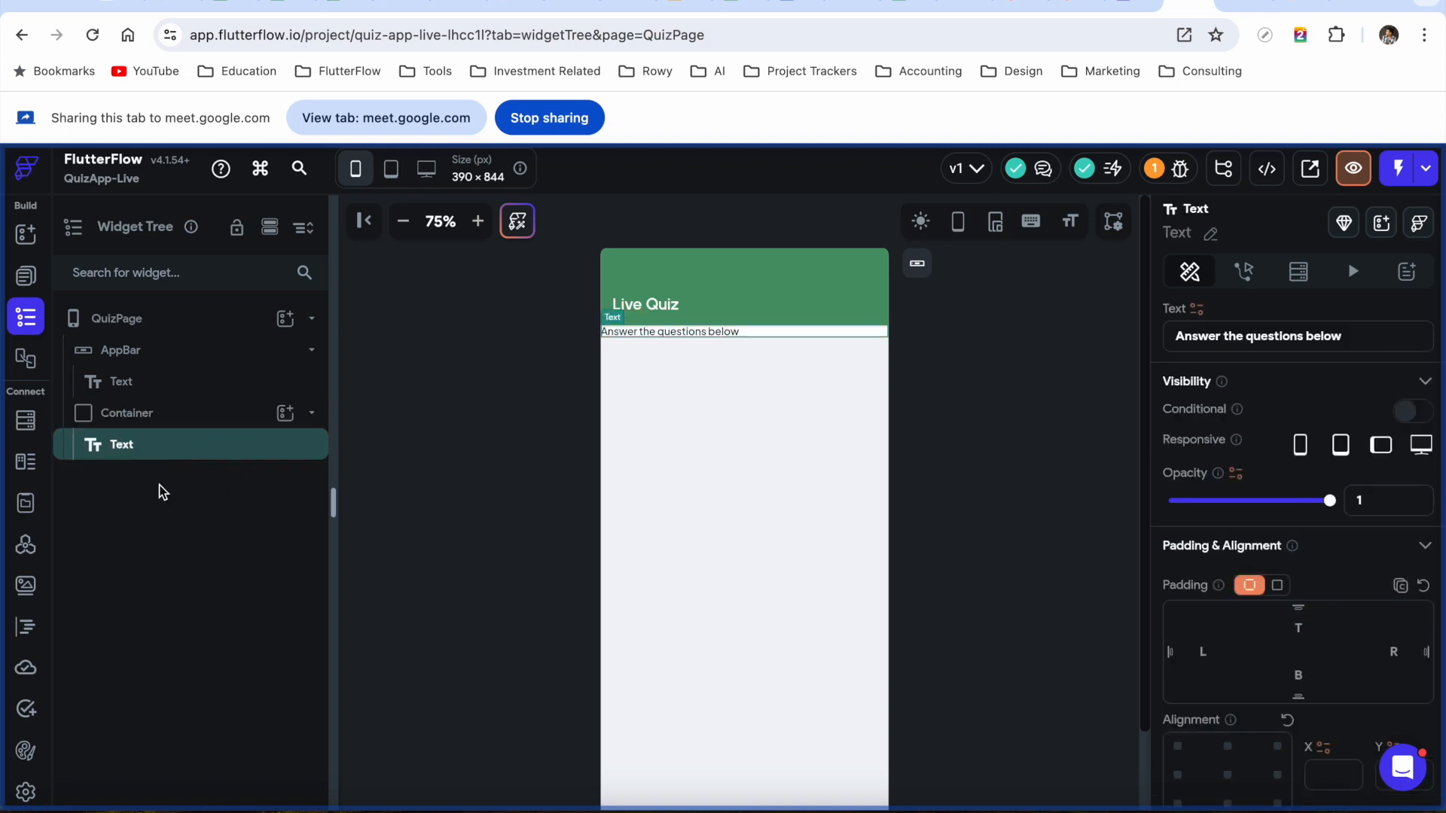
Wrap the instruction Text in a Column
right_click(134, 450)
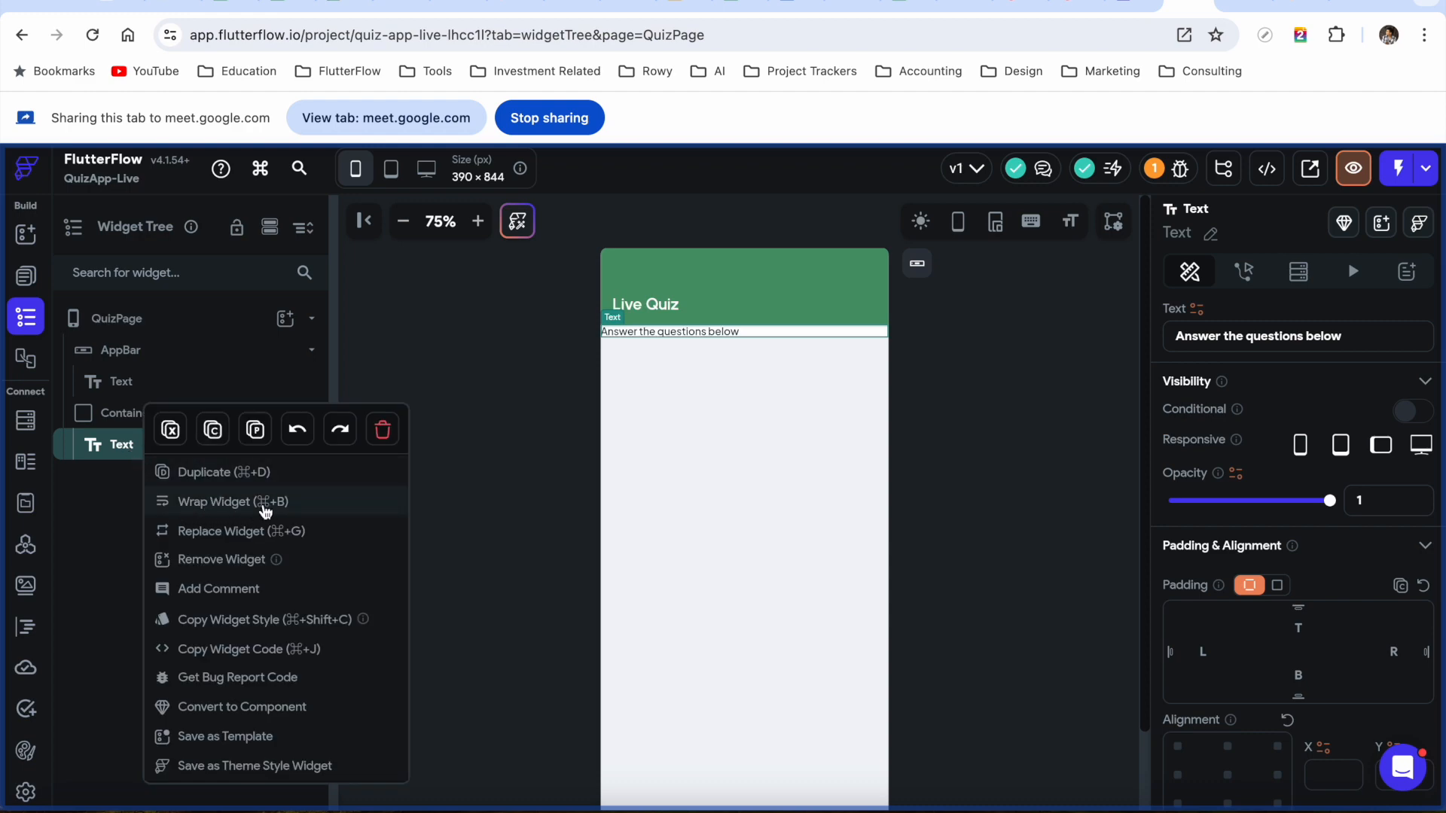
click(223, 503)
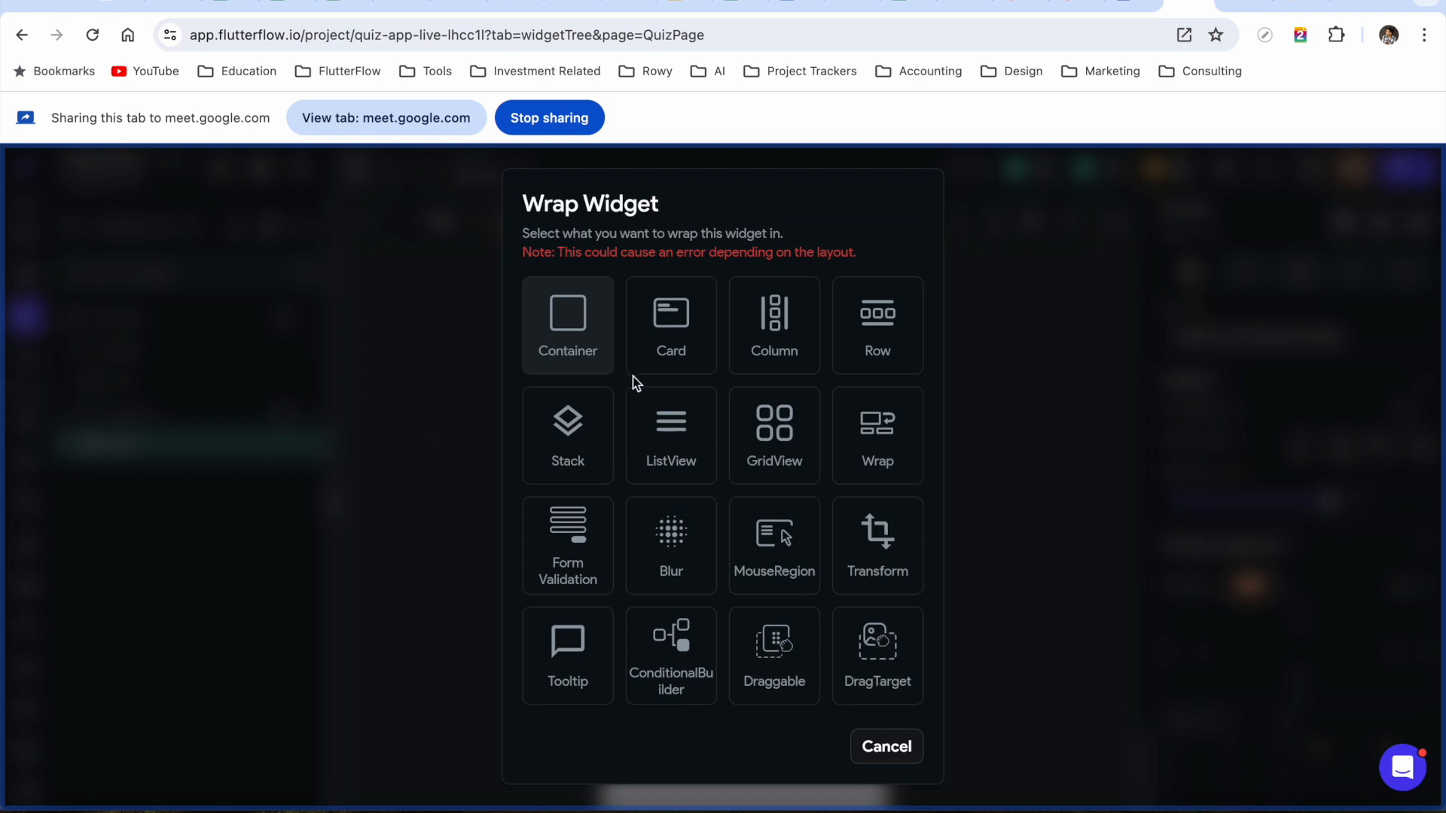
click(775, 332)
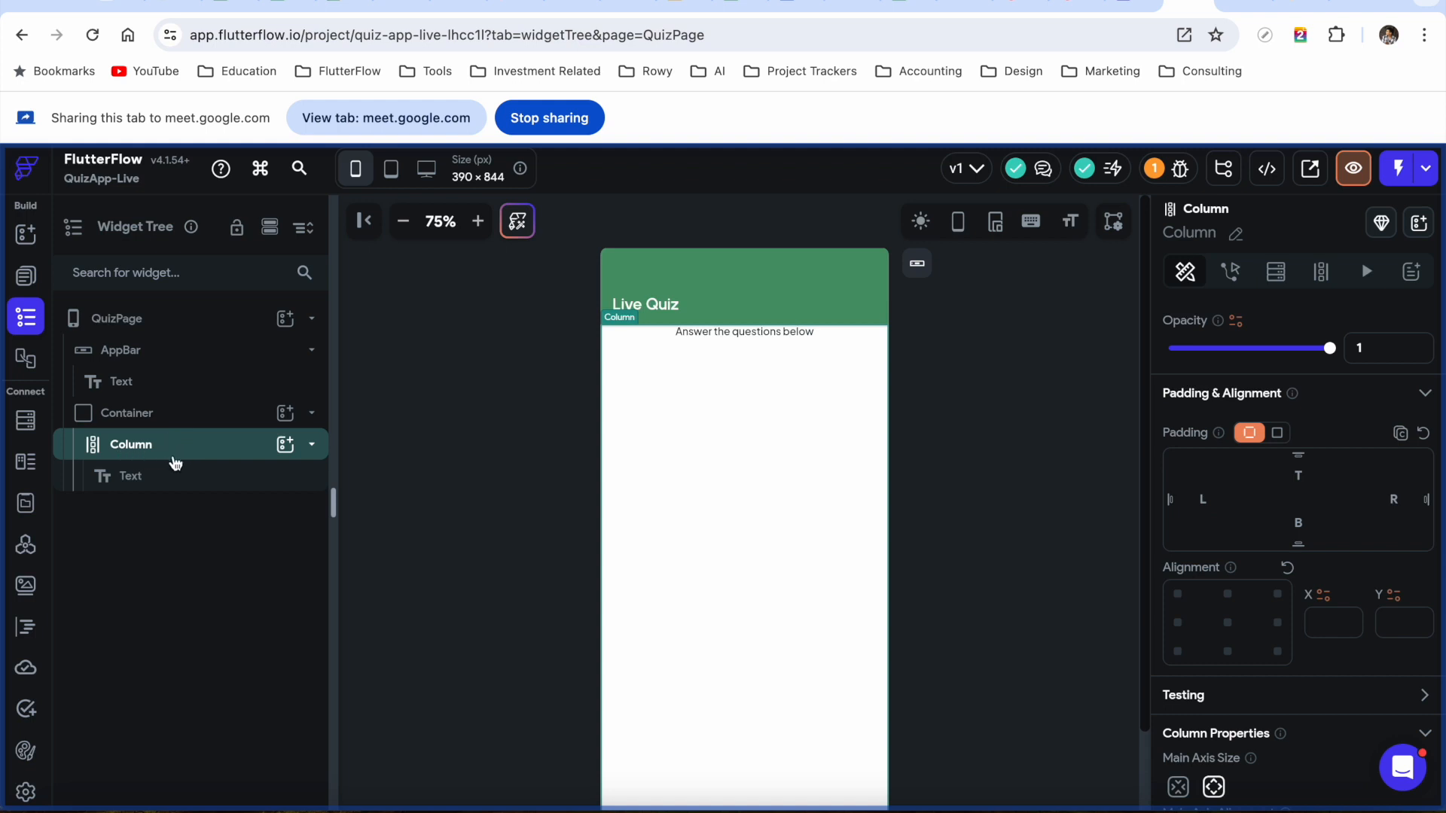
Add a linear ProgressBar to the Column beneath the instruction text
click(152, 414)
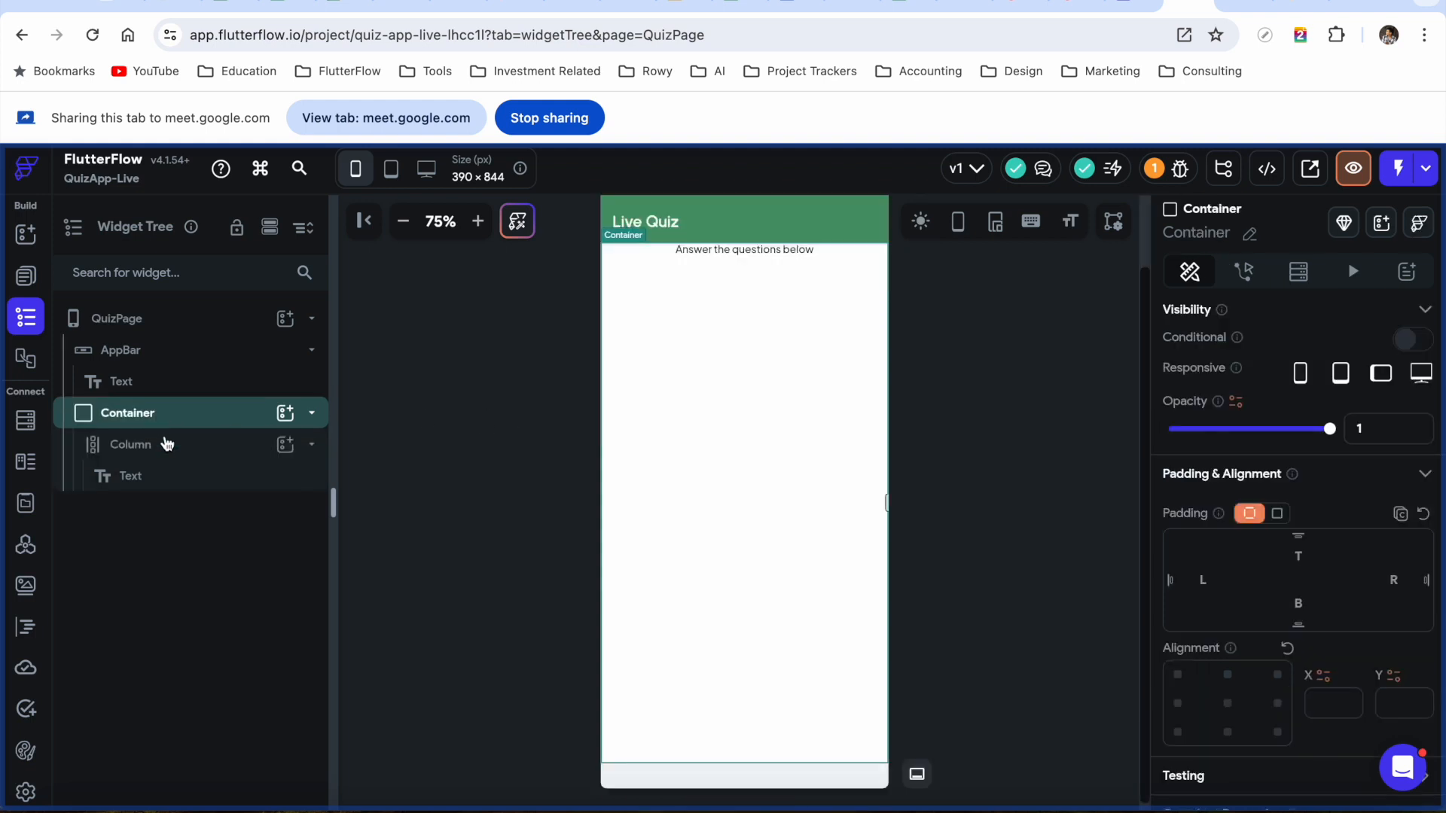
click(165, 456)
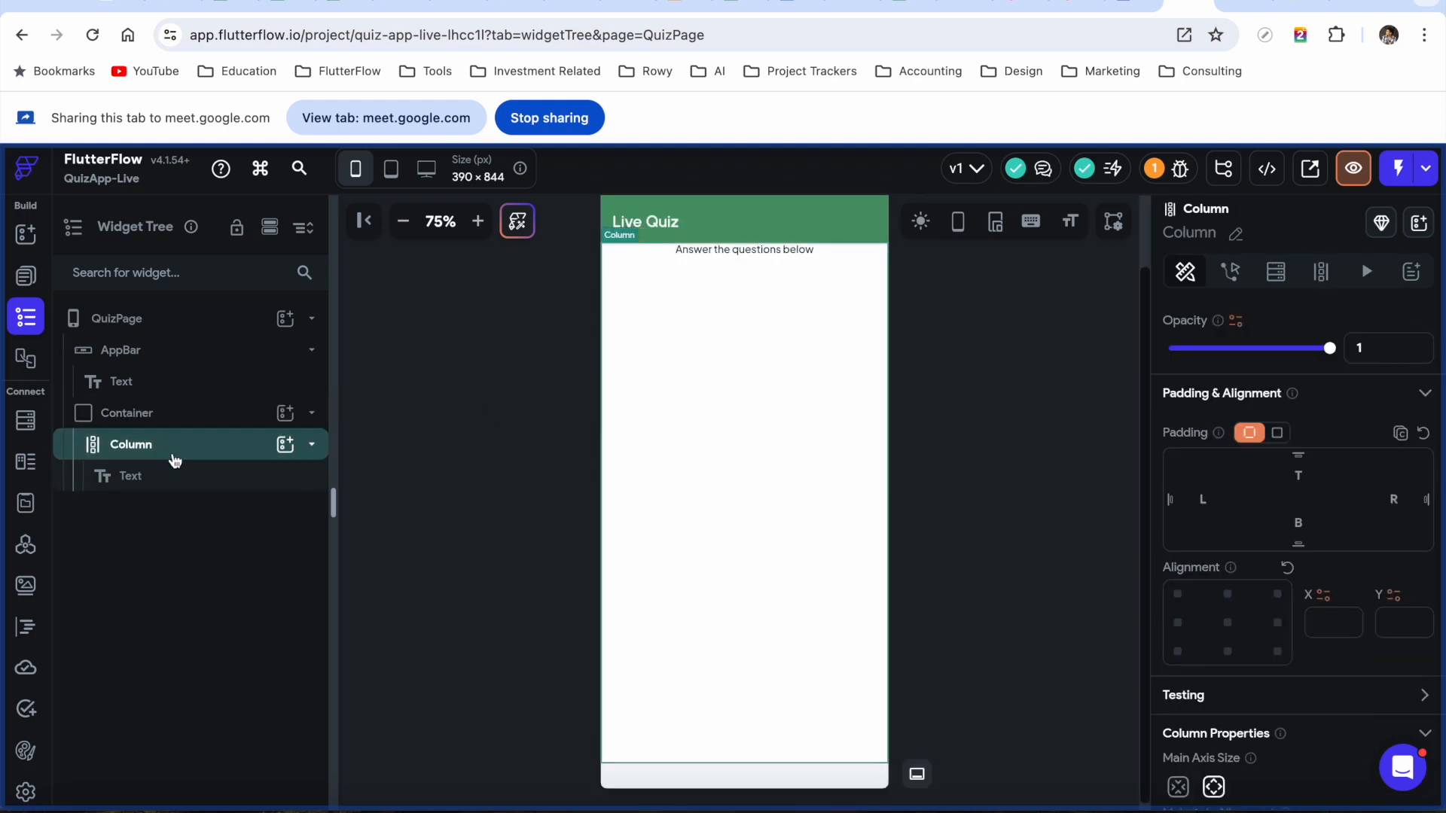
click(172, 488)
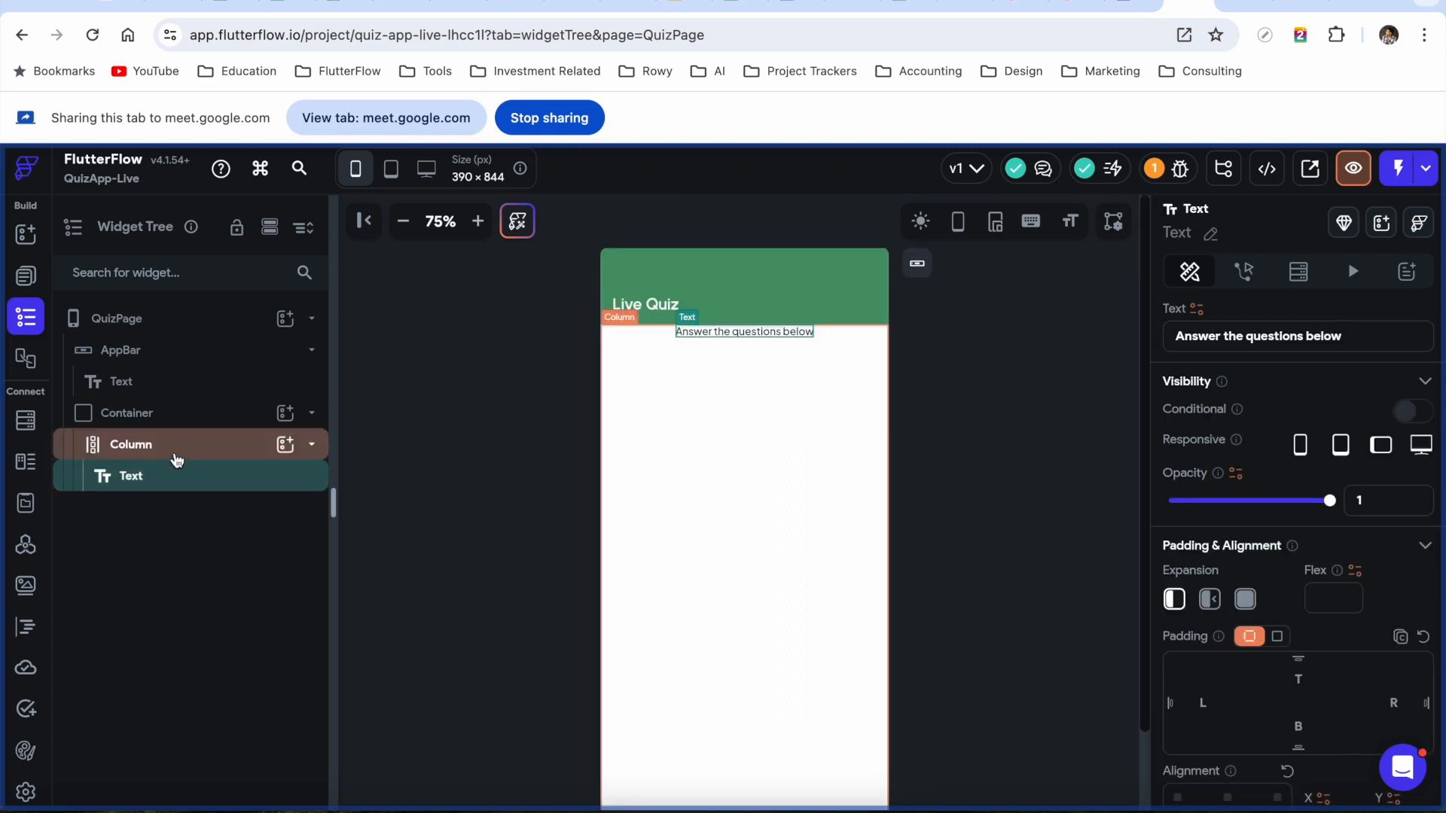
click(174, 457)
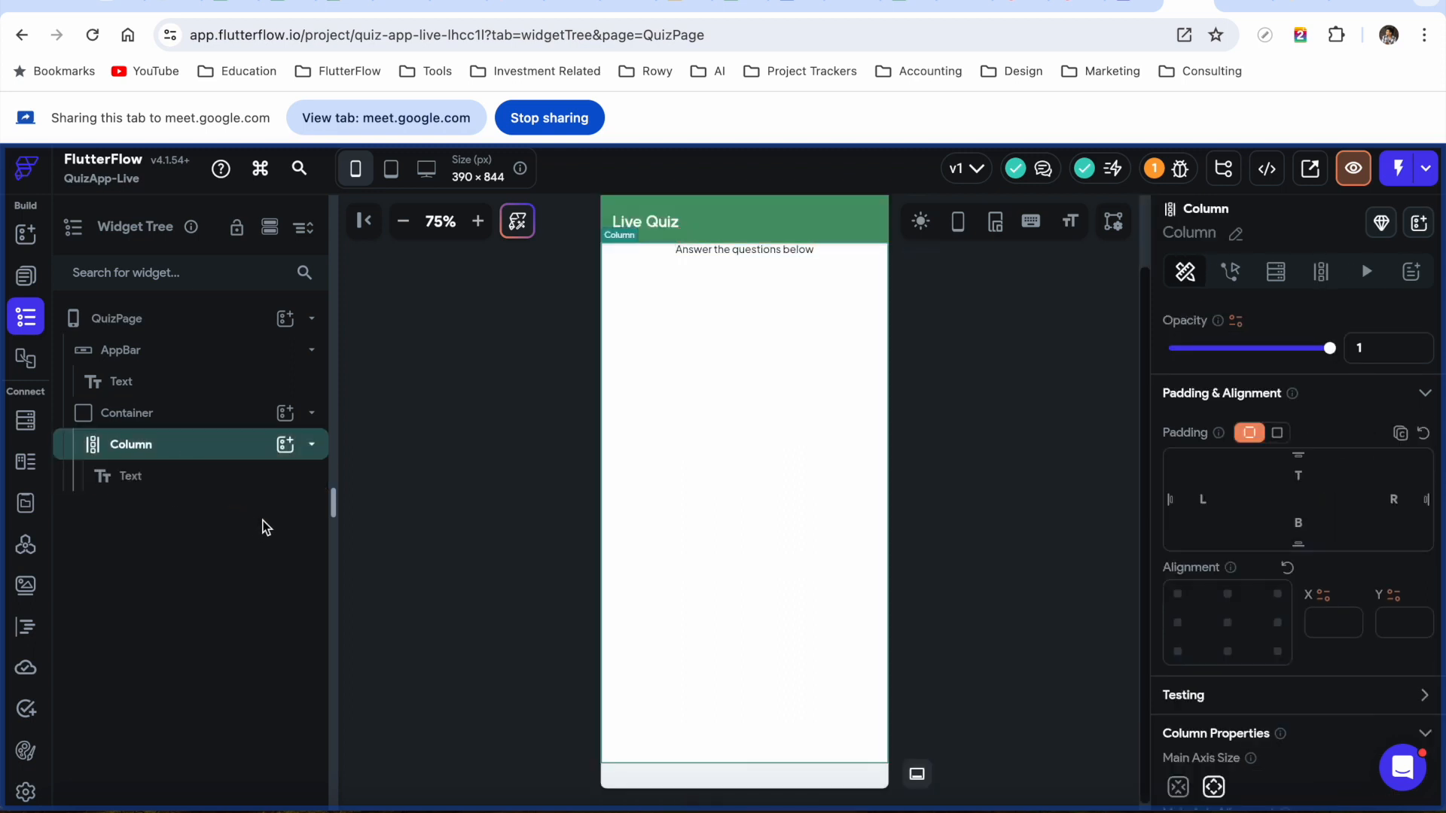
click(185, 480)
click(188, 451)
click(202, 419)
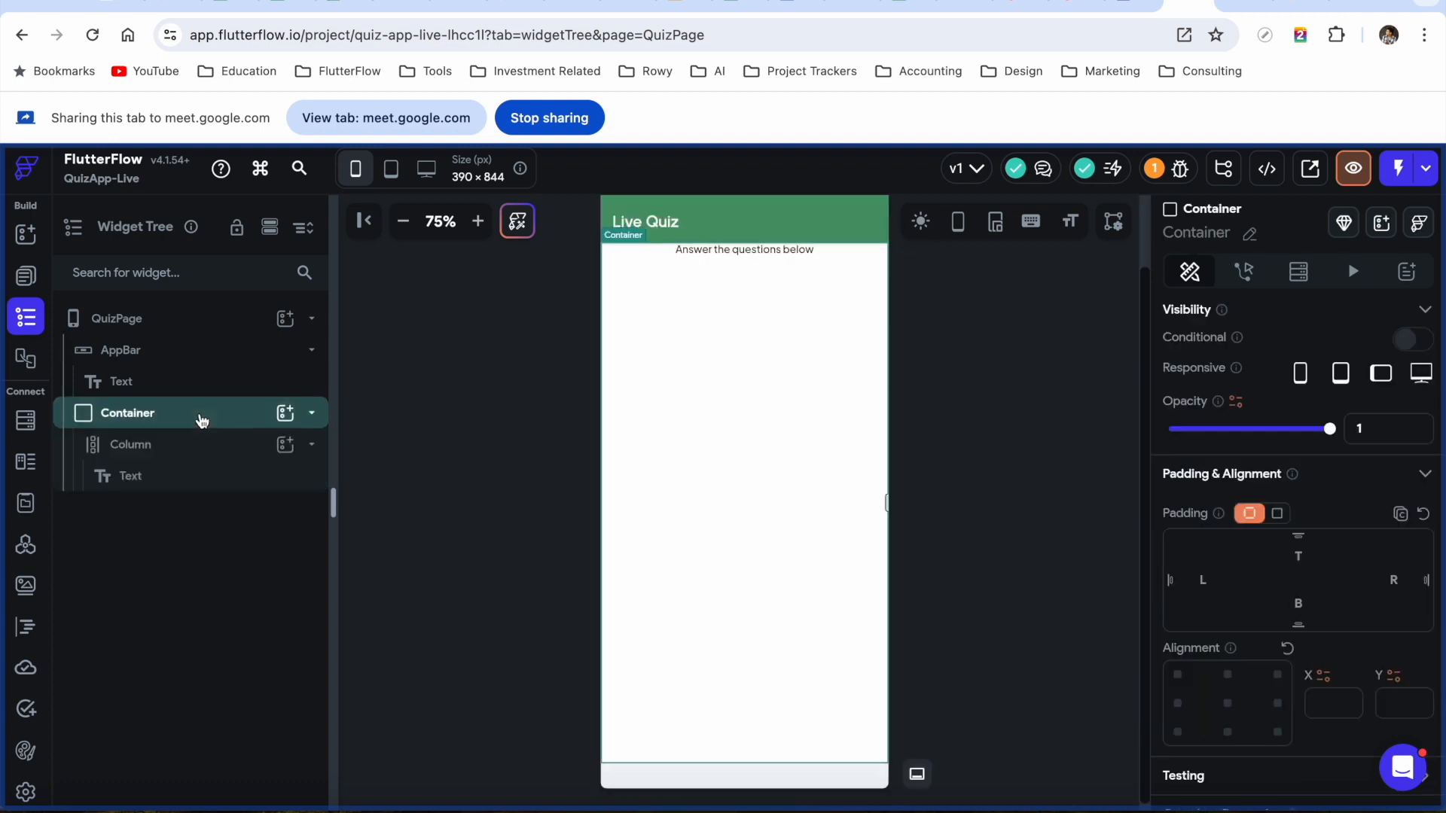
click(203, 446)
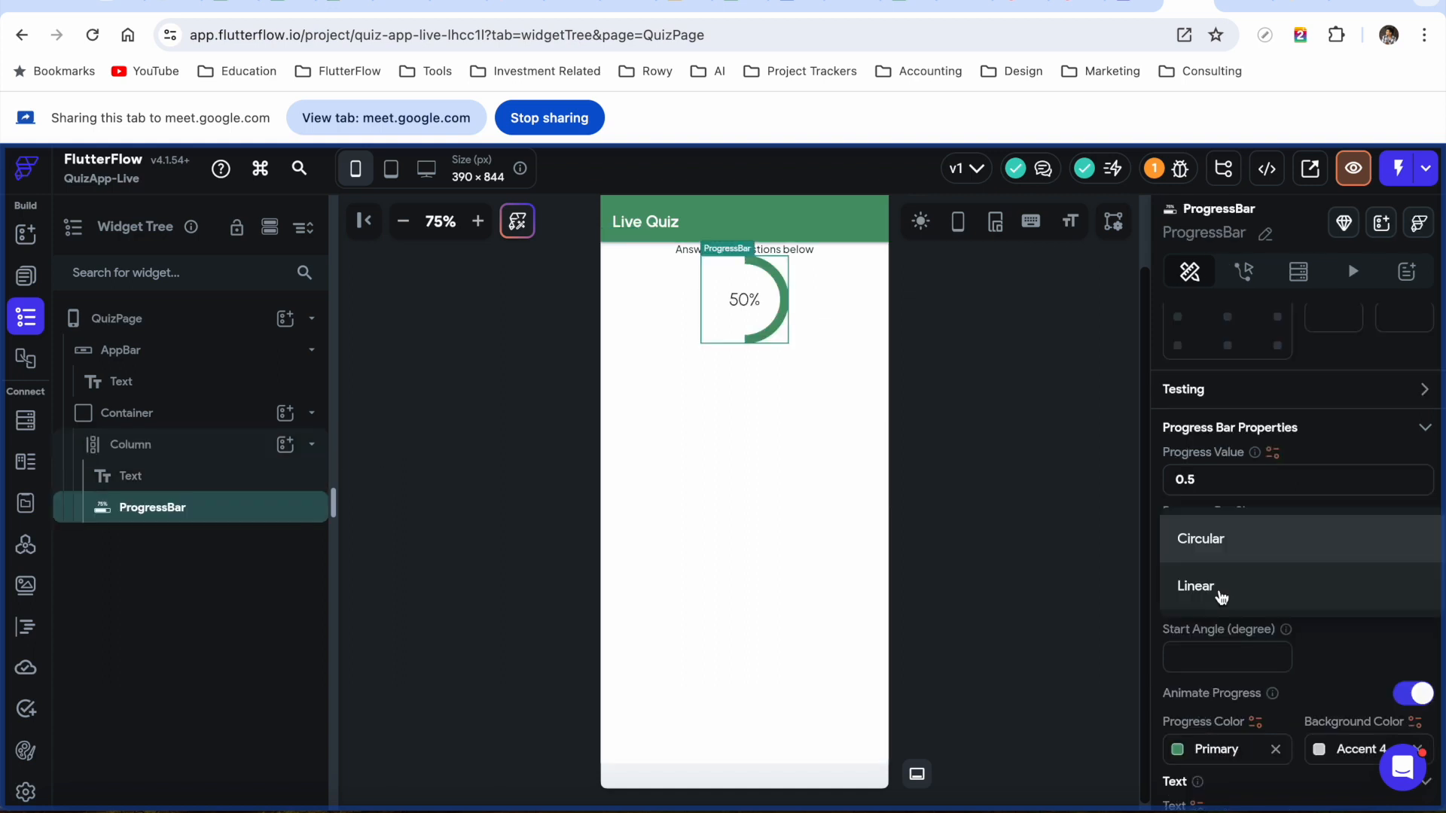
click(1220, 595)
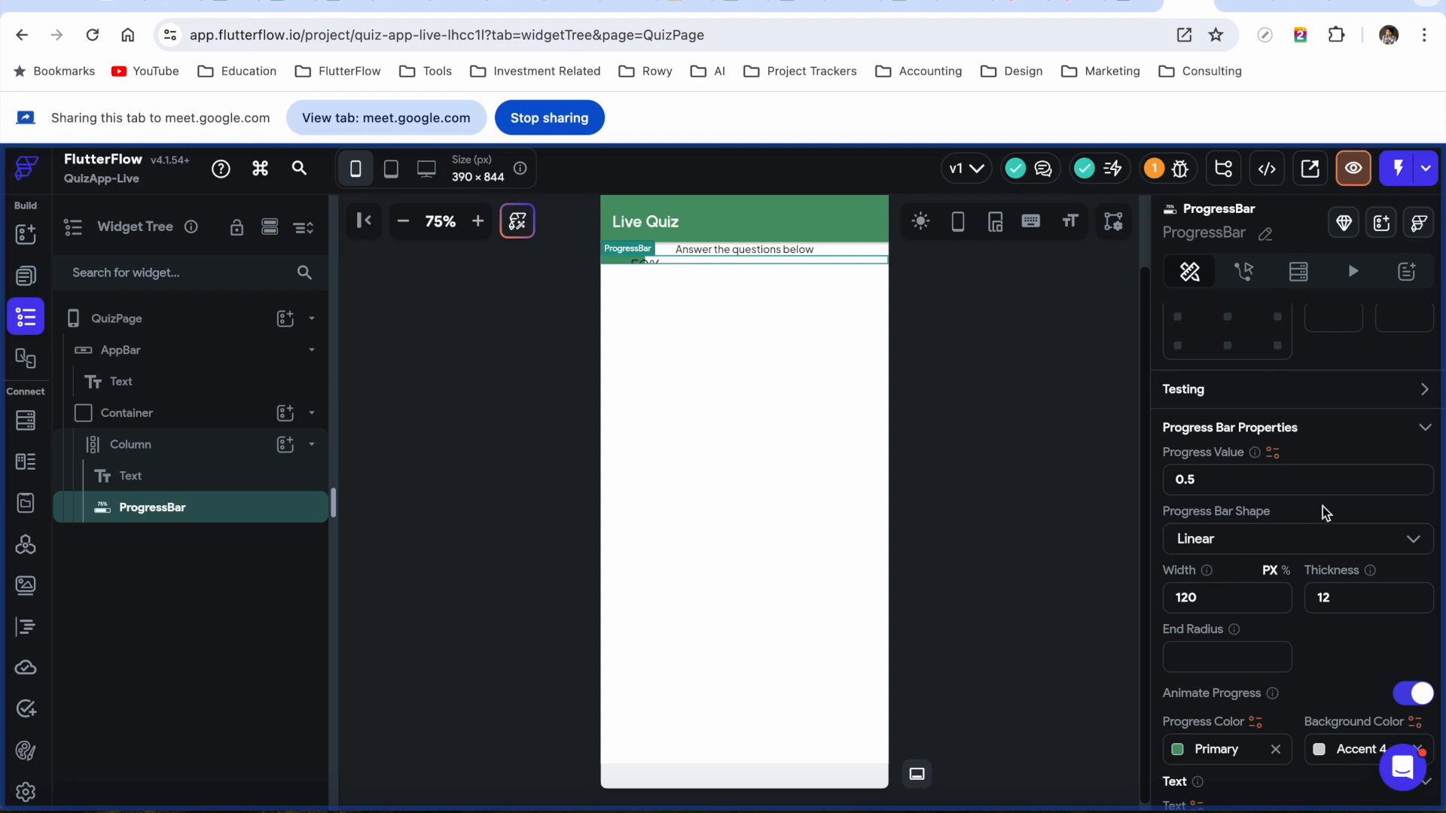
Set the progress bar's thickness to 20 and end radius to 10
scroll(1322, 506, down, 2)
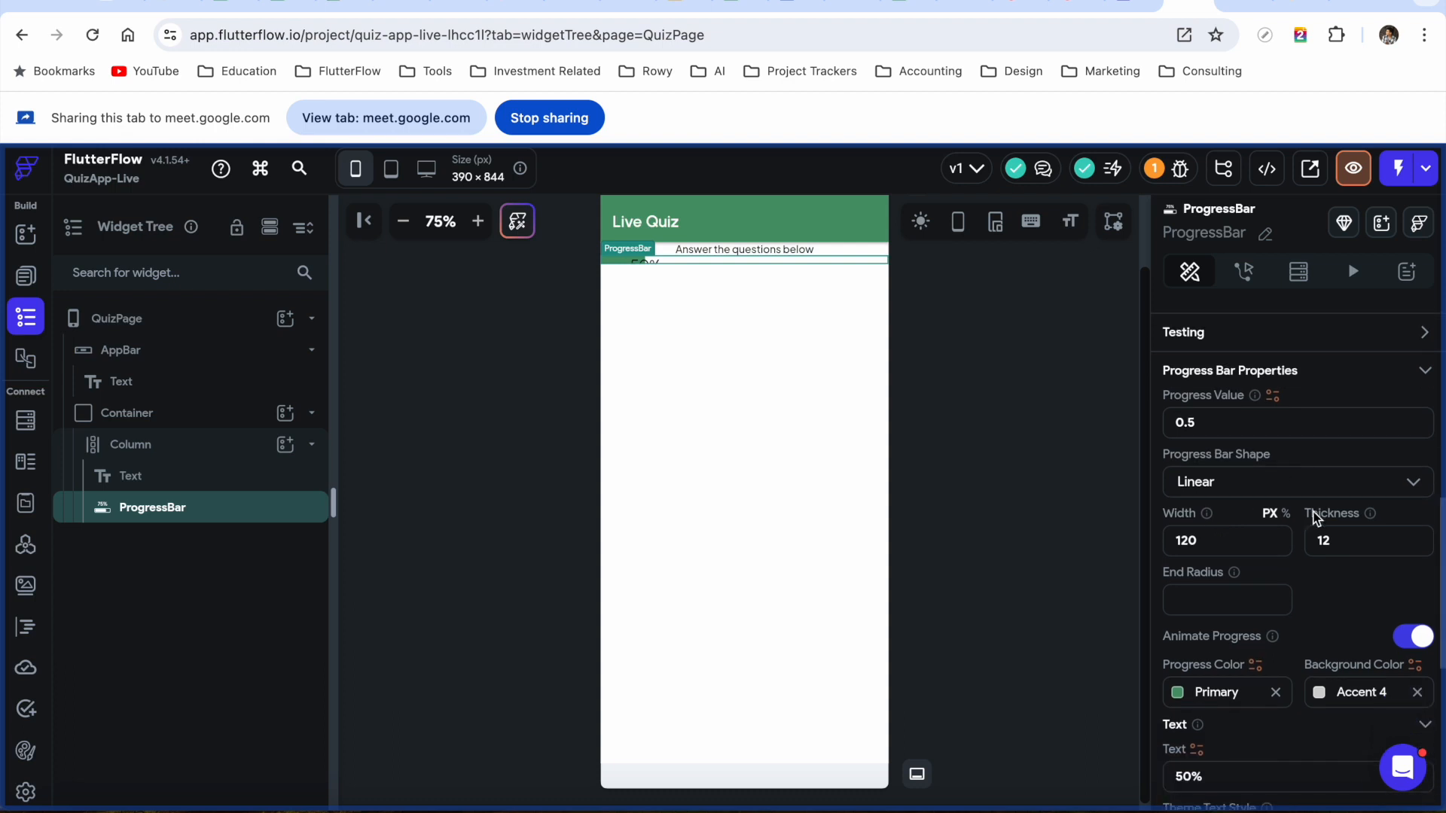
scroll(1314, 518, up, 1)
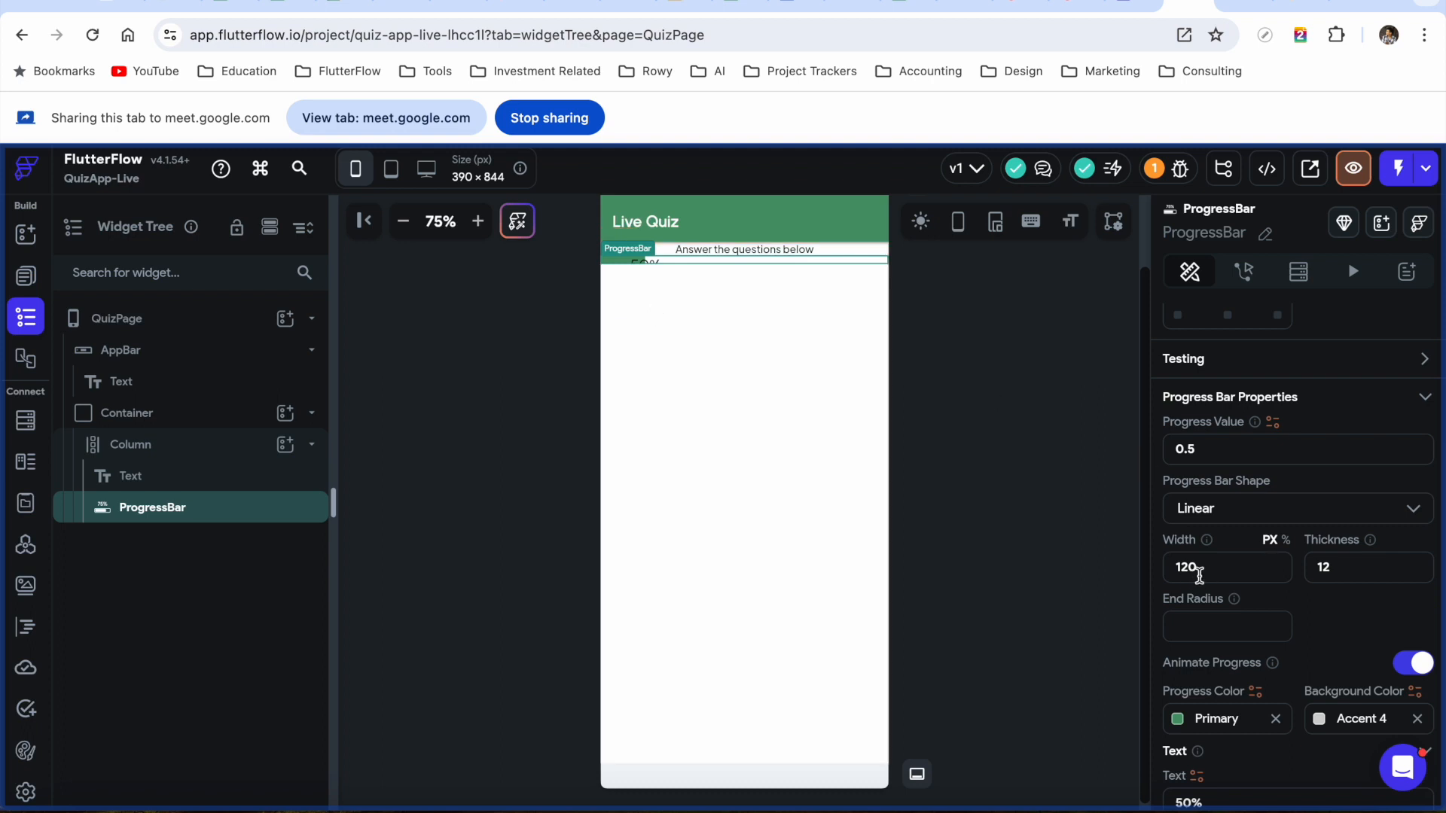
double_click(1341, 572)
text(20)
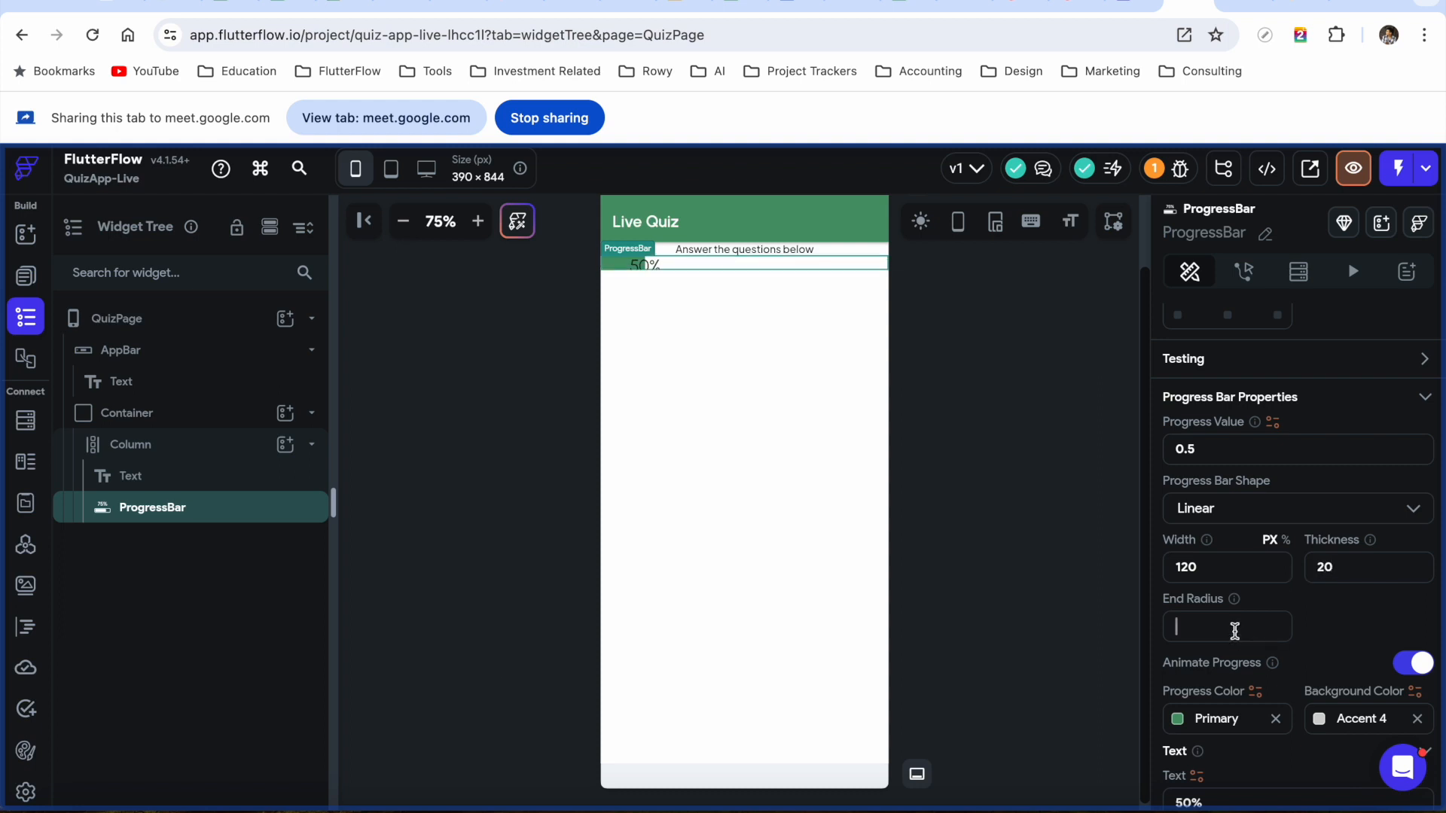
text(10)
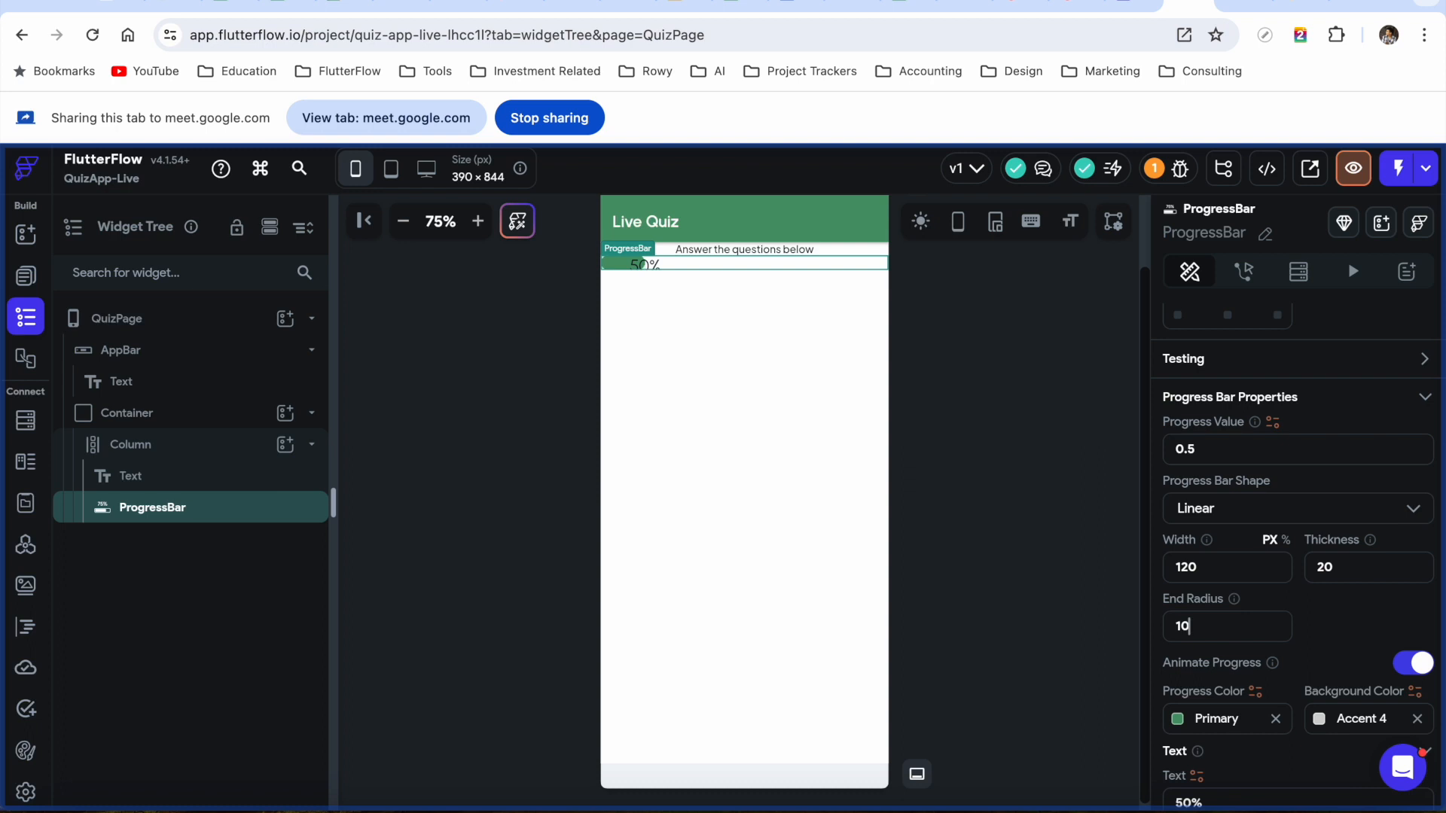
Make the progress bar's width 100%
click(698, 354)
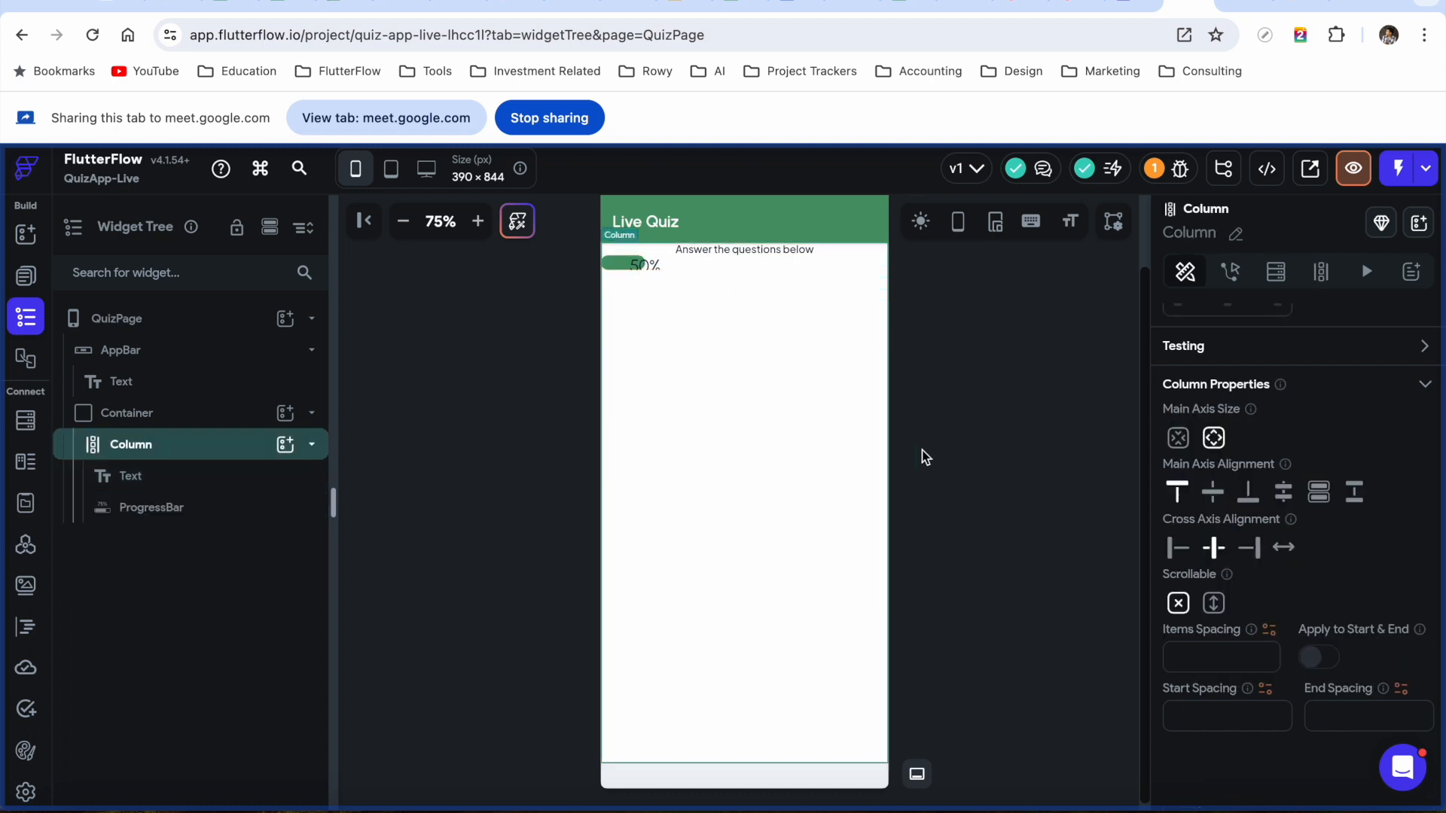
click(185, 508)
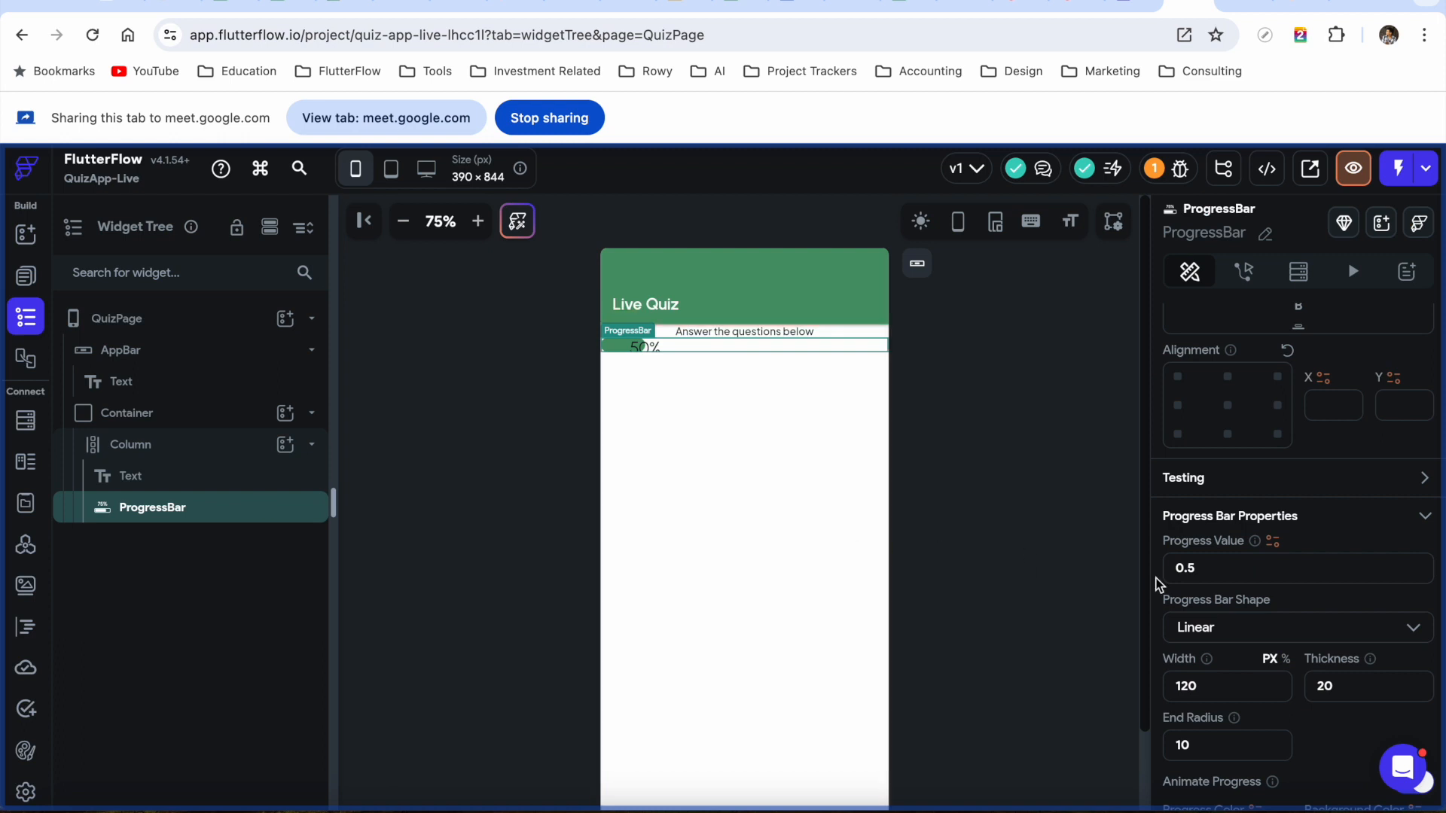
scroll(1277, 659, down, 3)
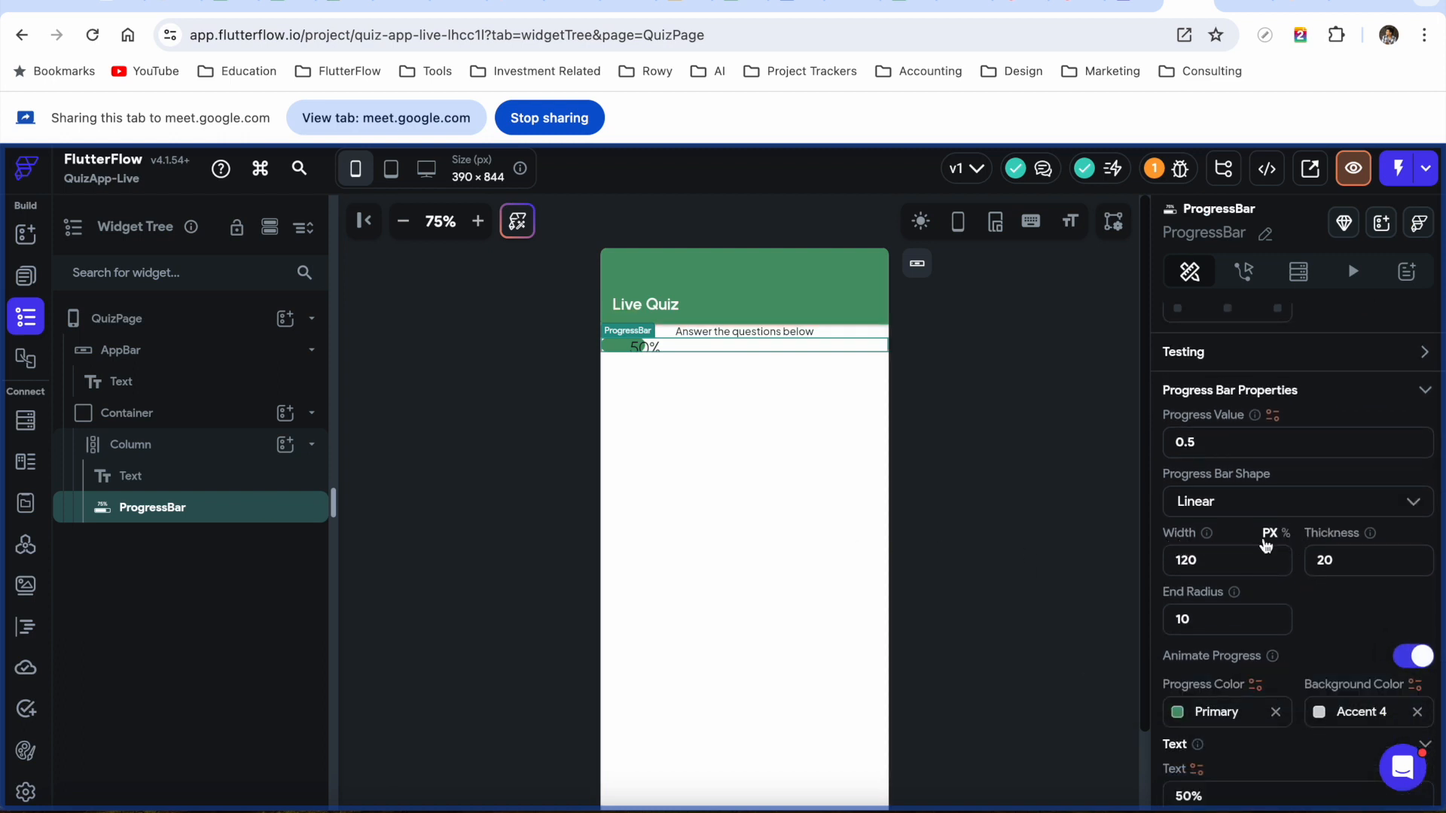
click(1287, 533)
click(1232, 565)
text(100)
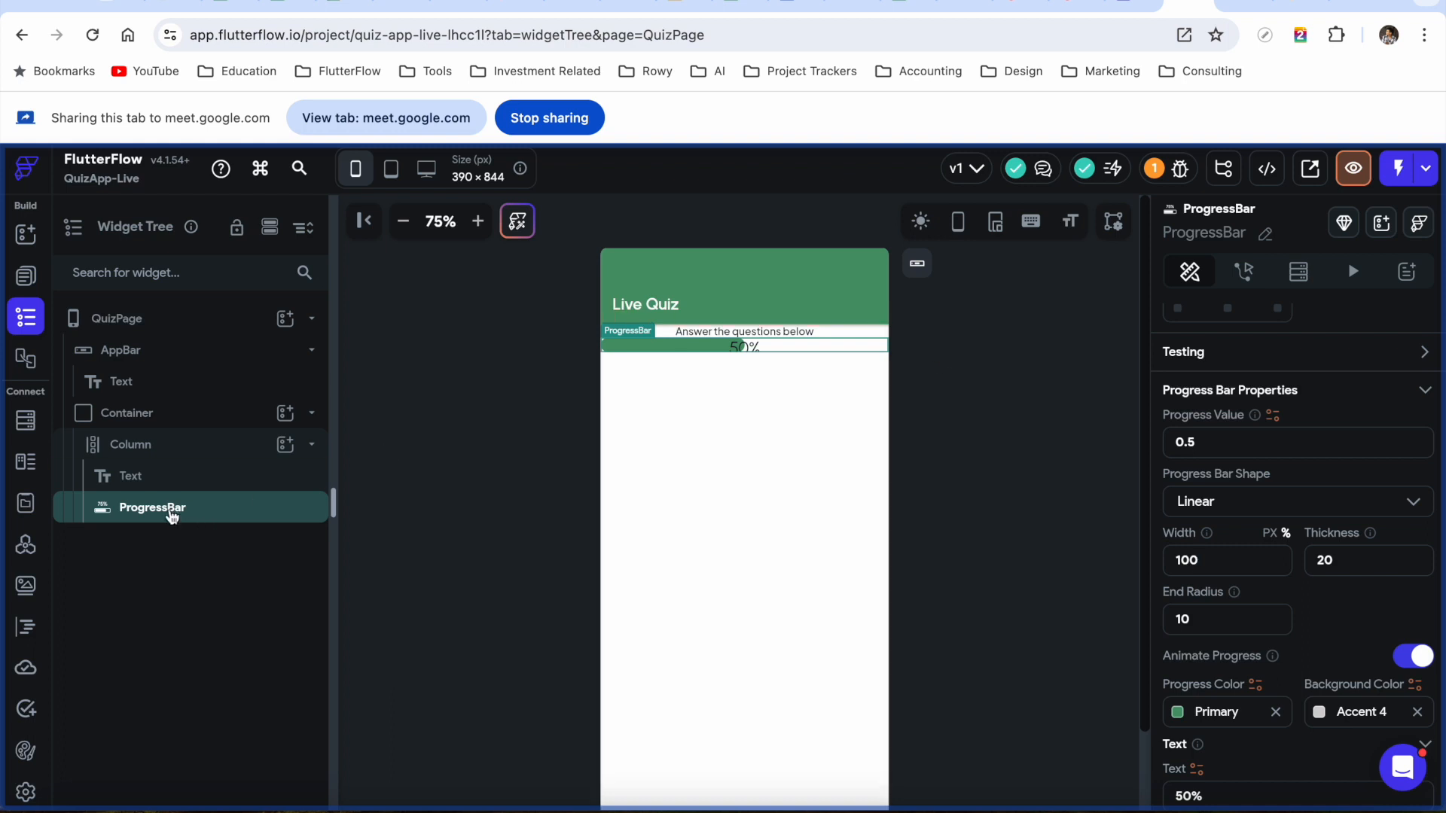
Add a Row to the Column with a Hello World Text inside it
click(139, 452)
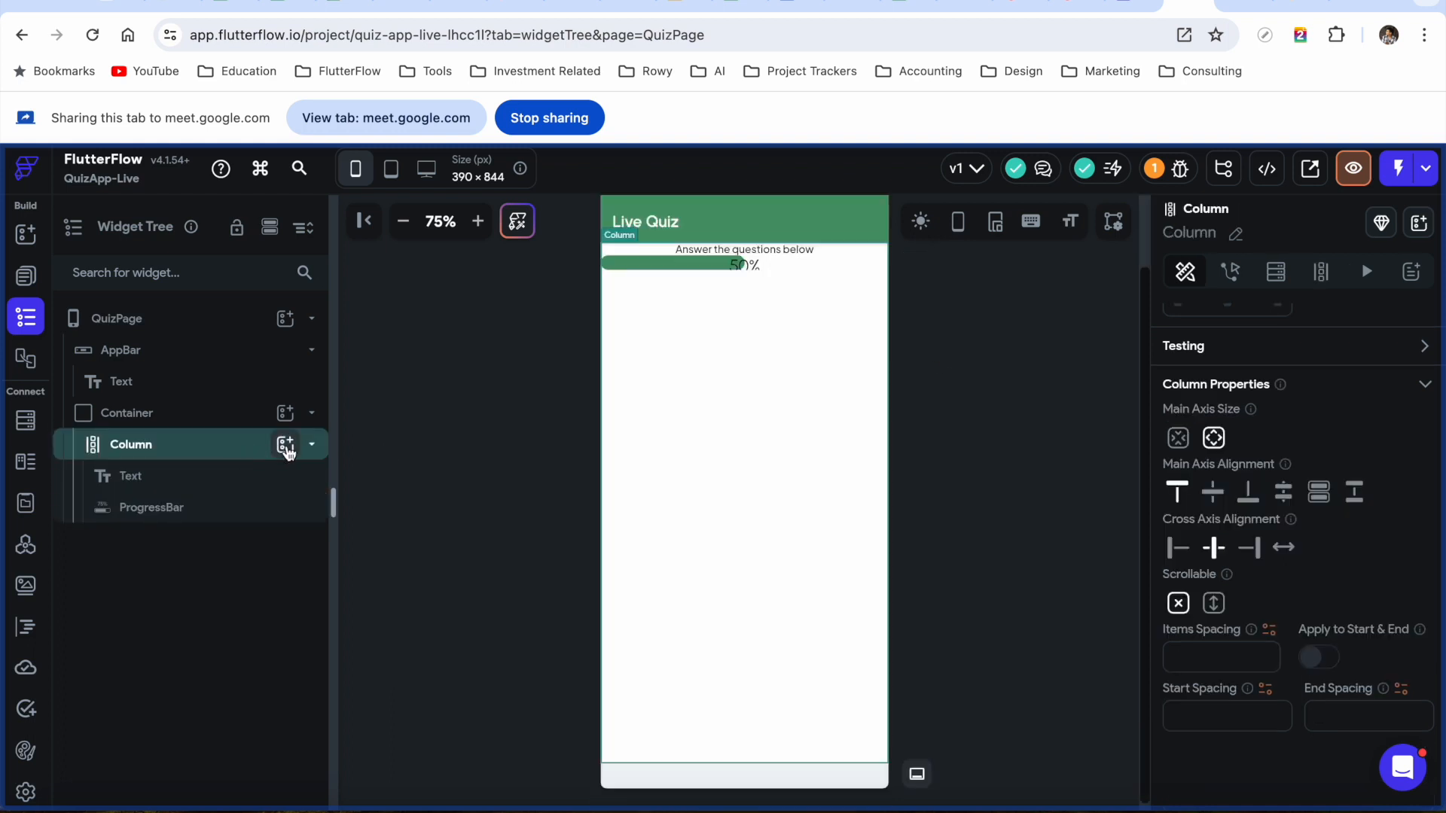
click(285, 446)
text(row)
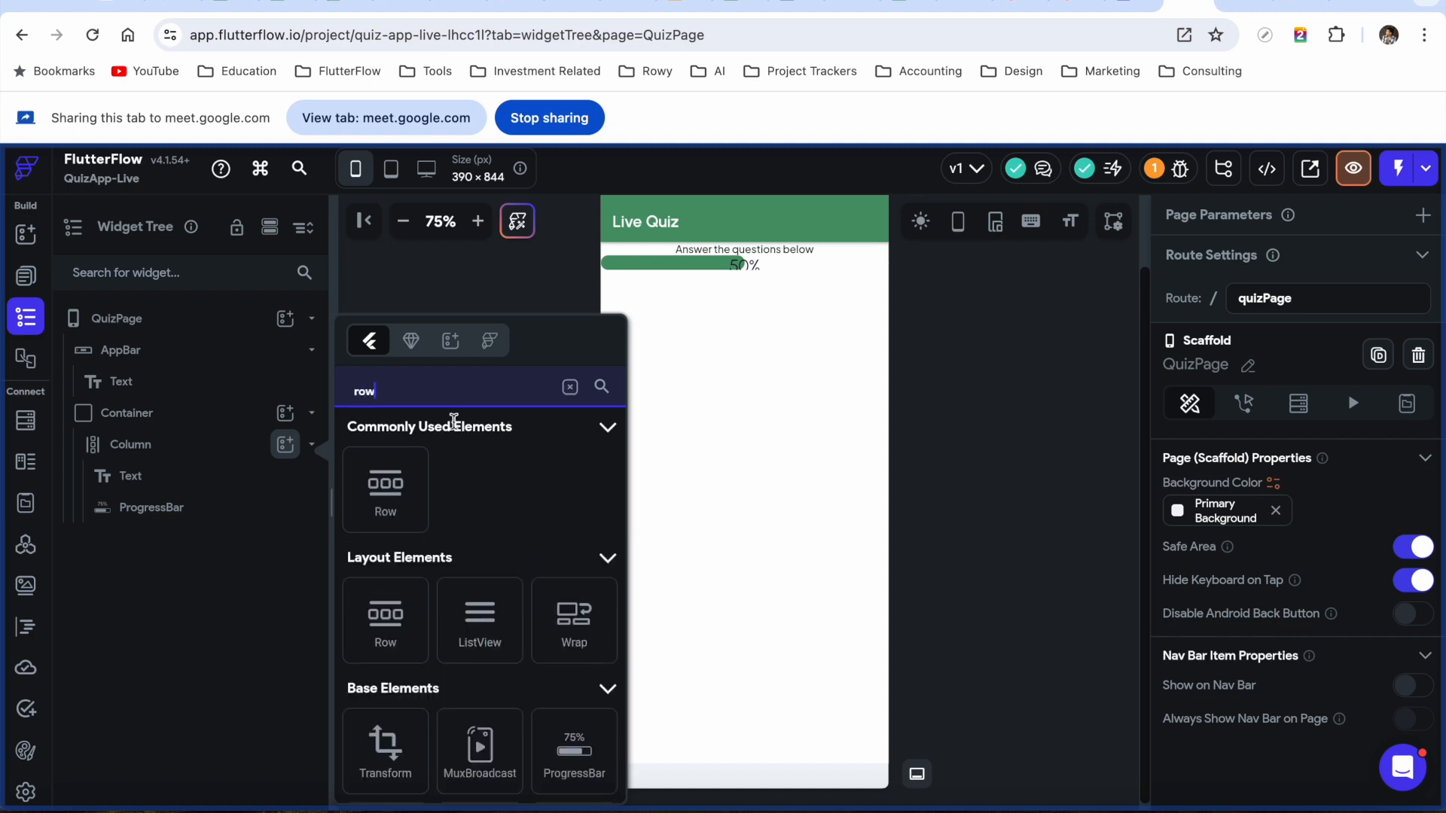
click(384, 487)
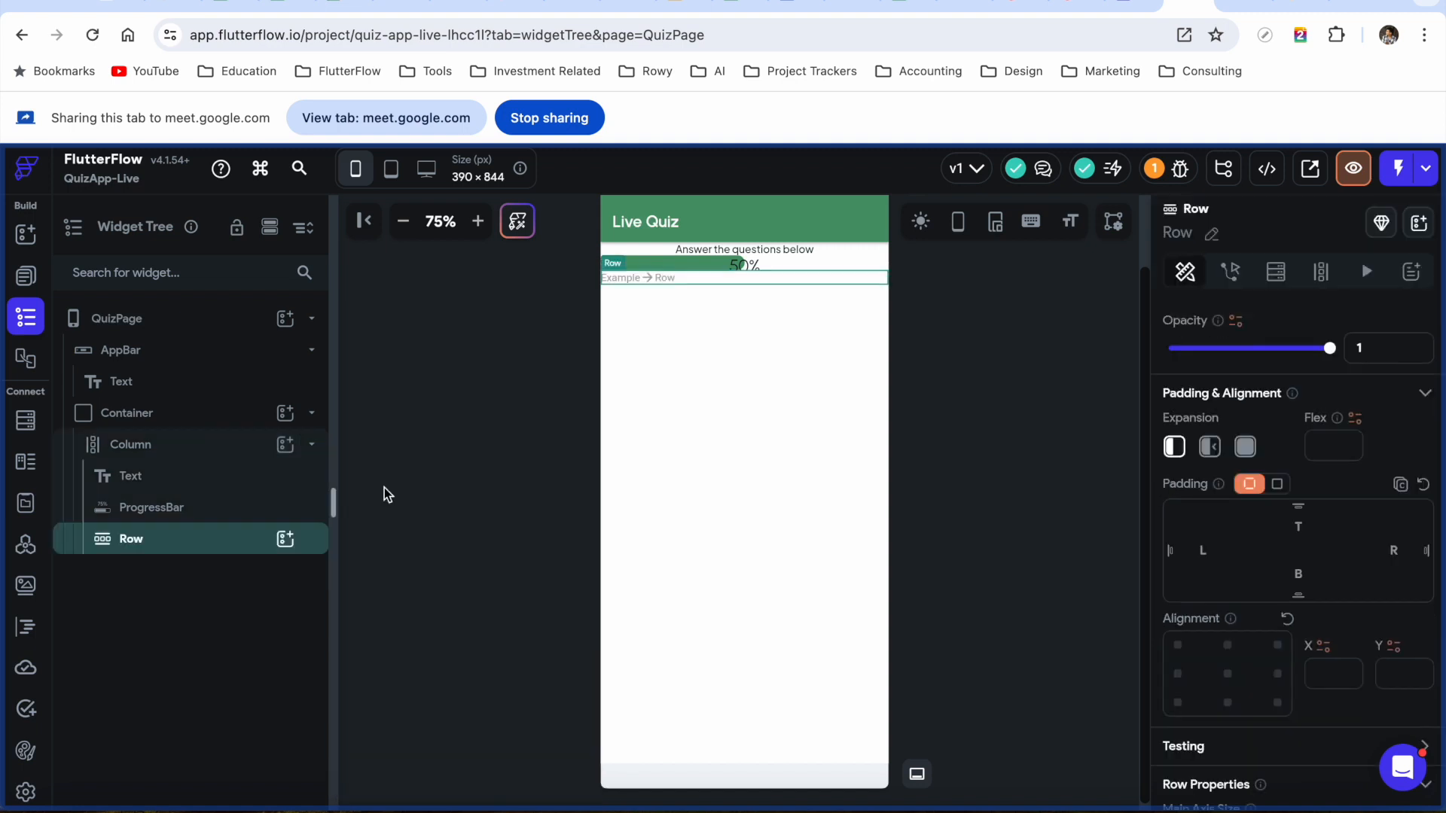
click(158, 509)
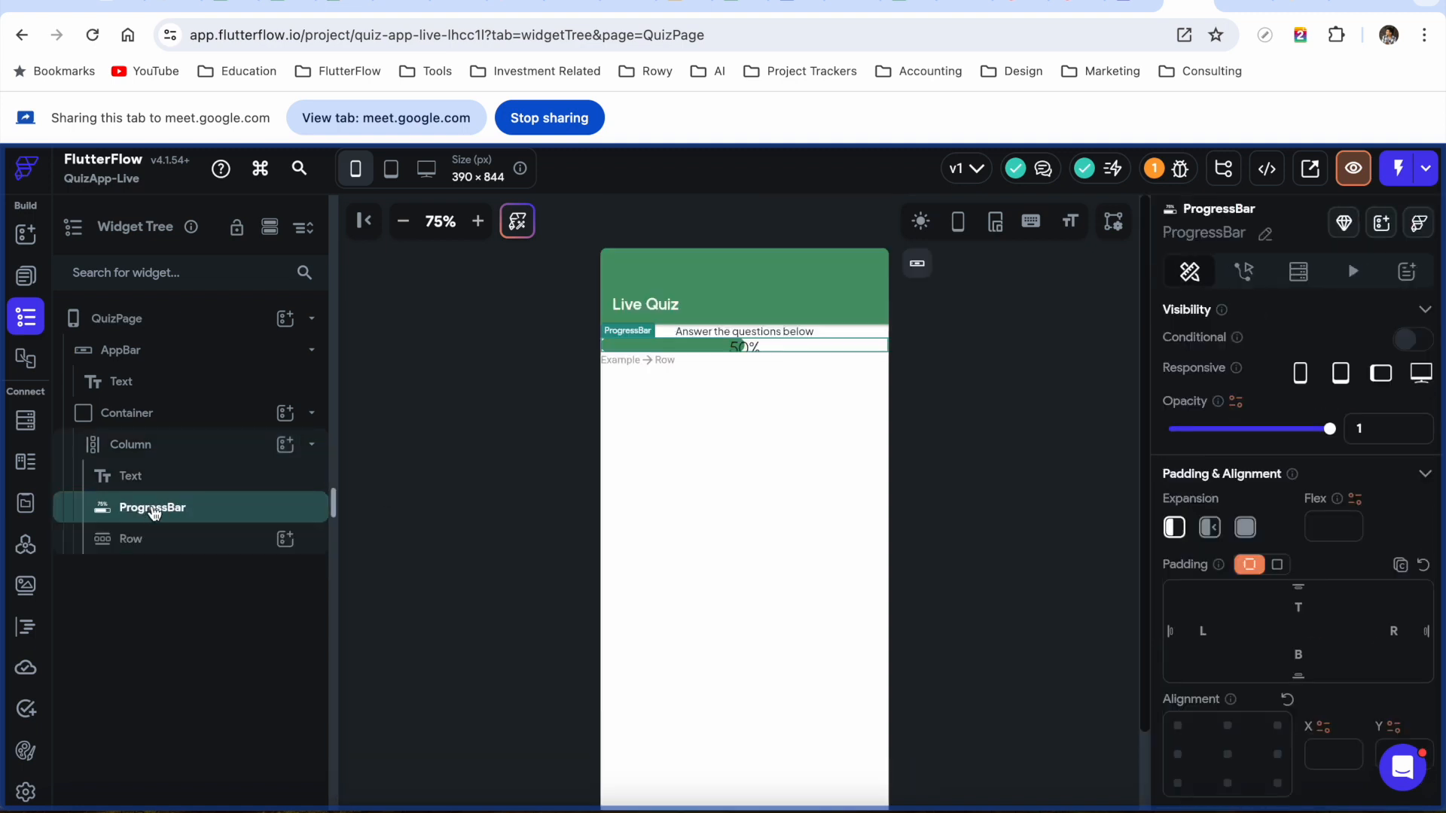
click(162, 547)
click(286, 539)
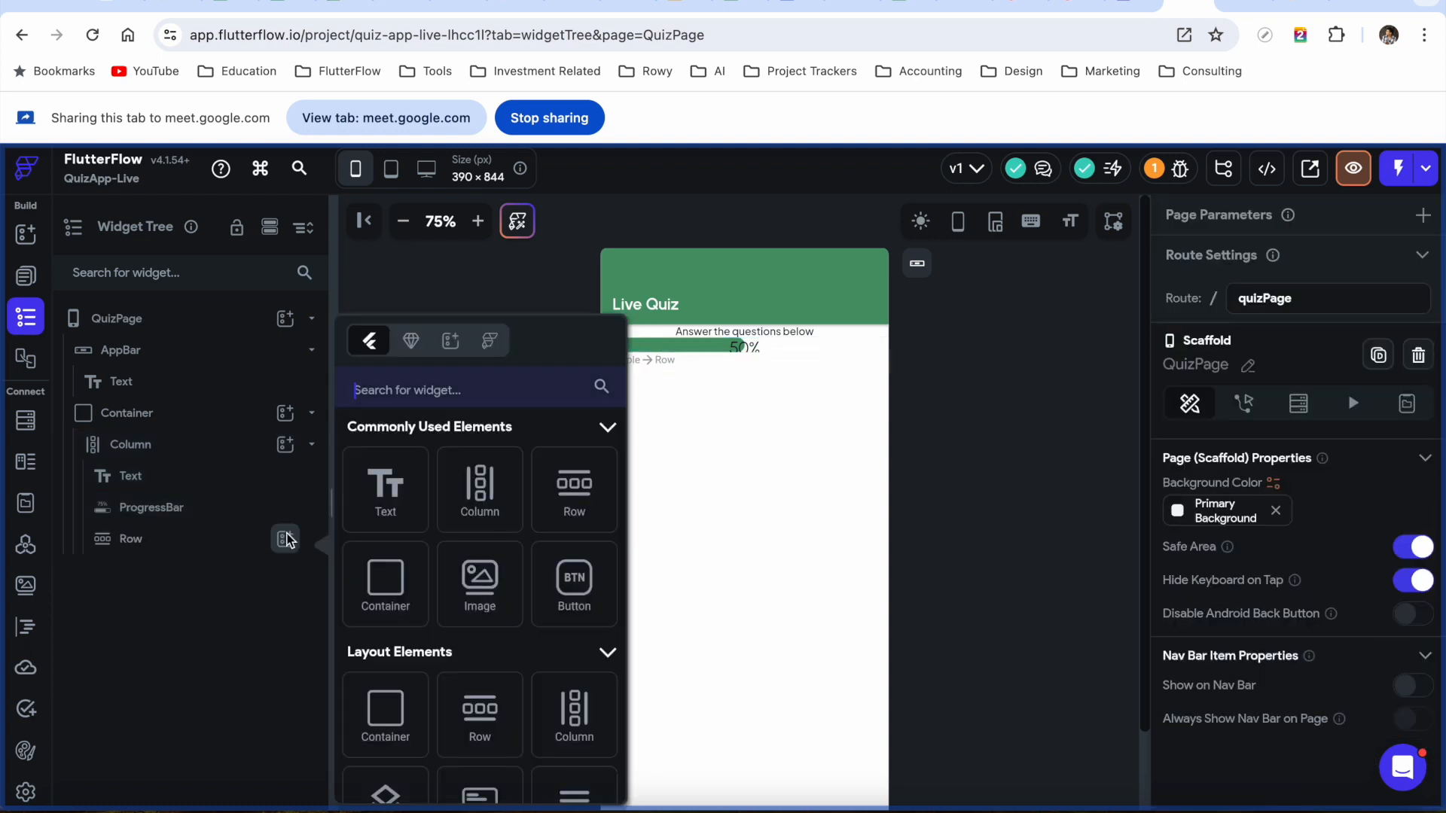
click(387, 494)
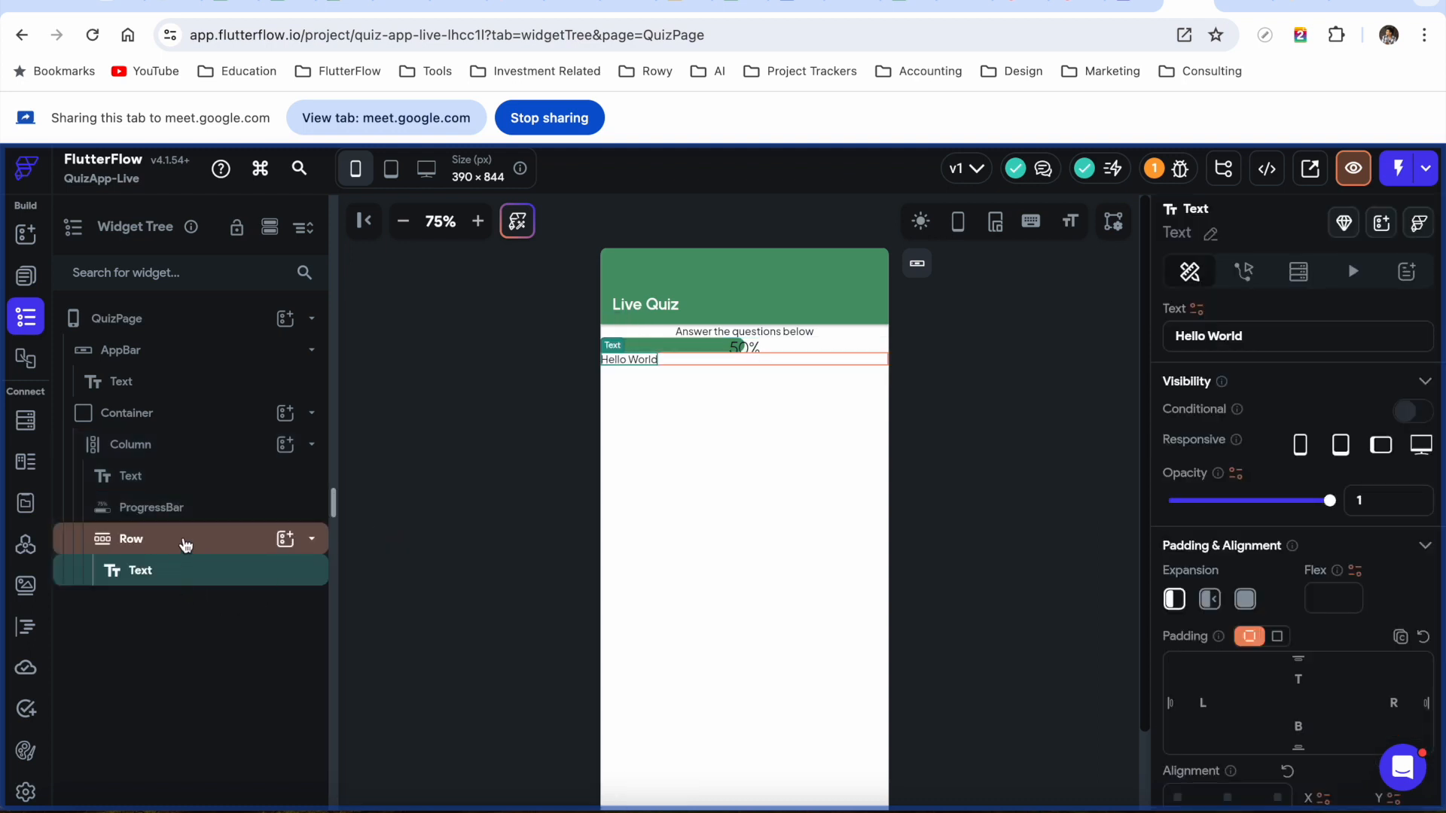
Move the ProgressBar into the Row beside the Hello World text
click(166, 508)
drag(168, 510, 183, 570)
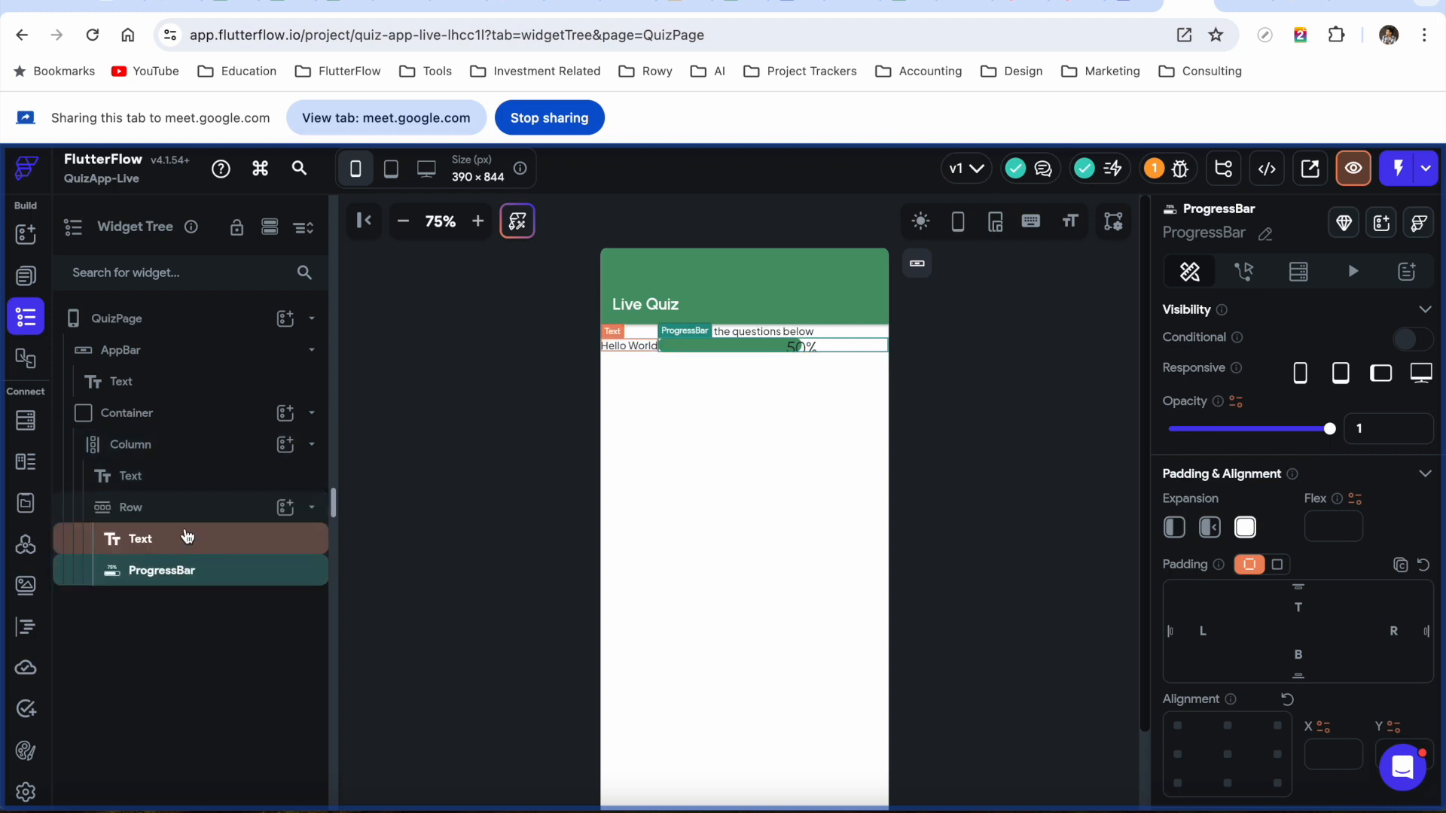
click(631, 346)
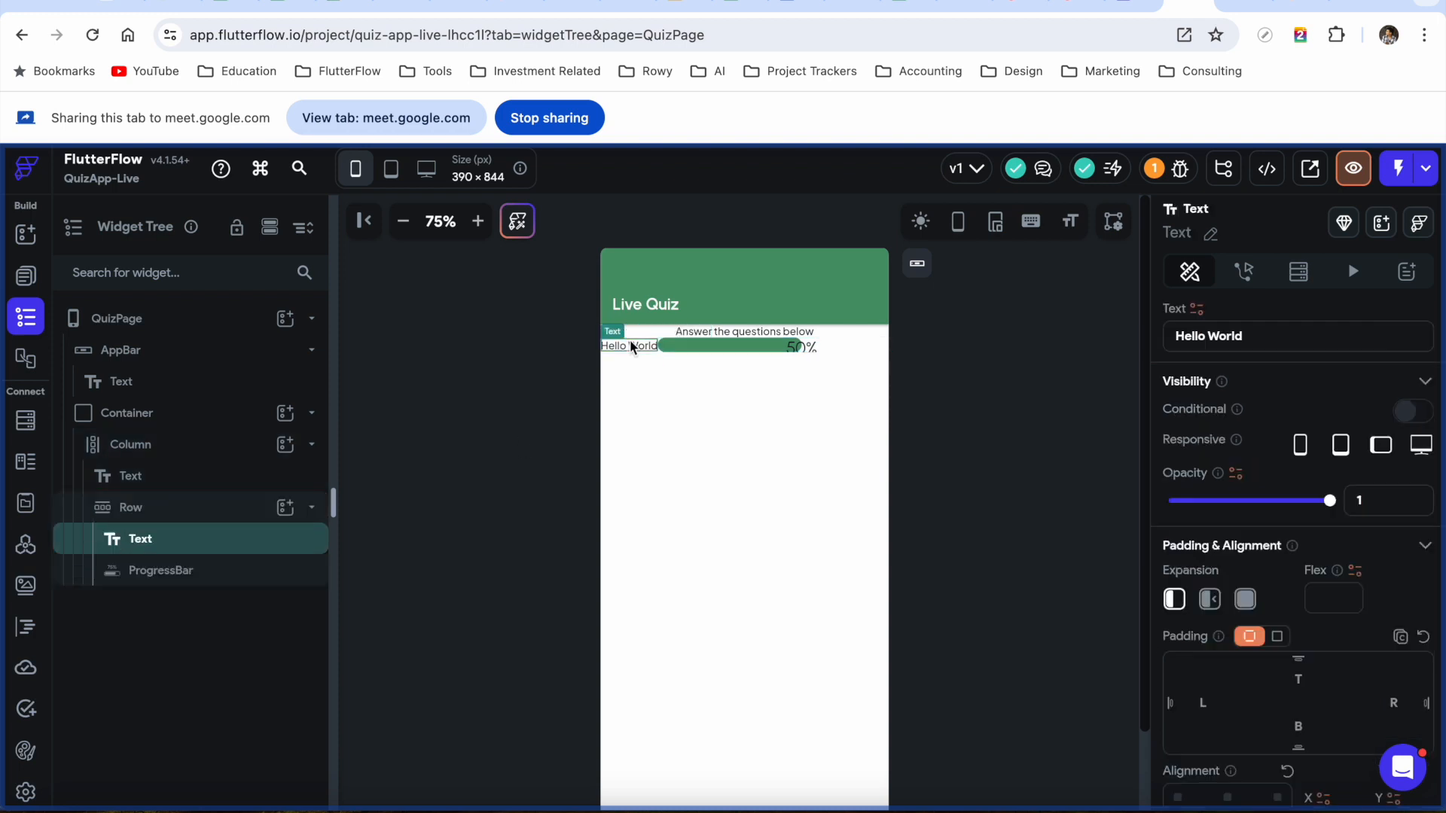
click(781, 348)
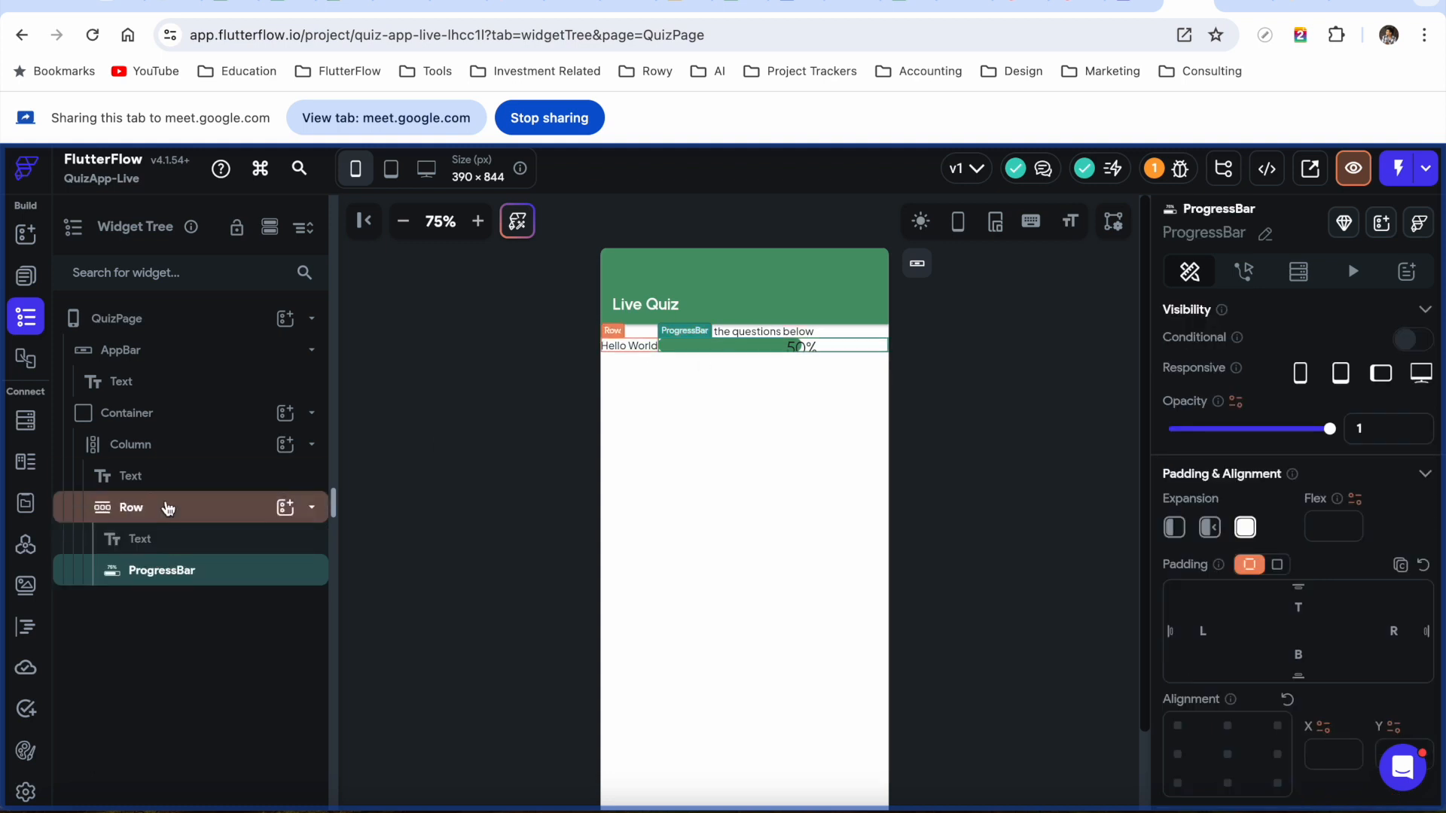
Set the Row's items spacing to 5
click(161, 507)
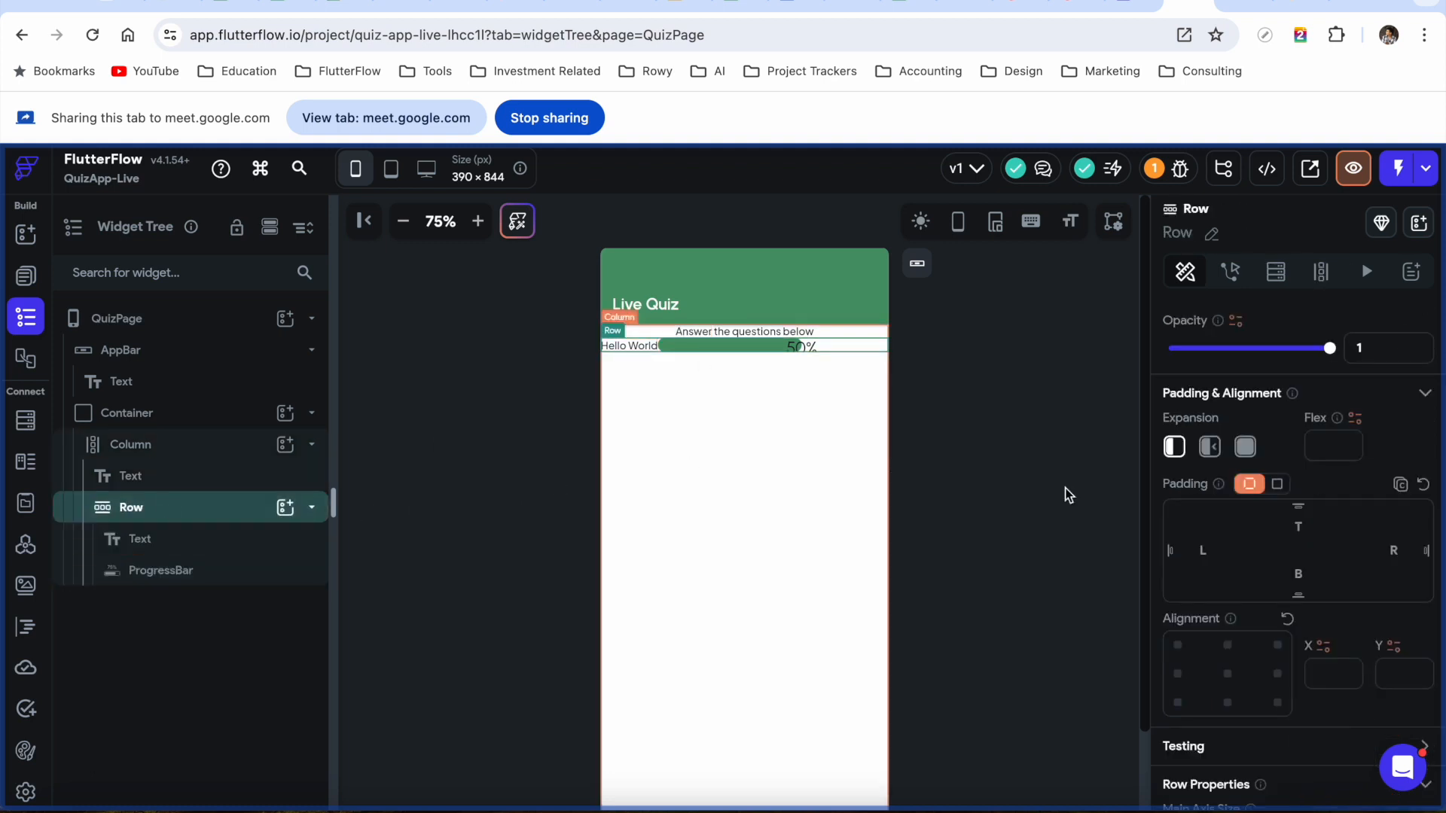
scroll(1291, 702, down, 5)
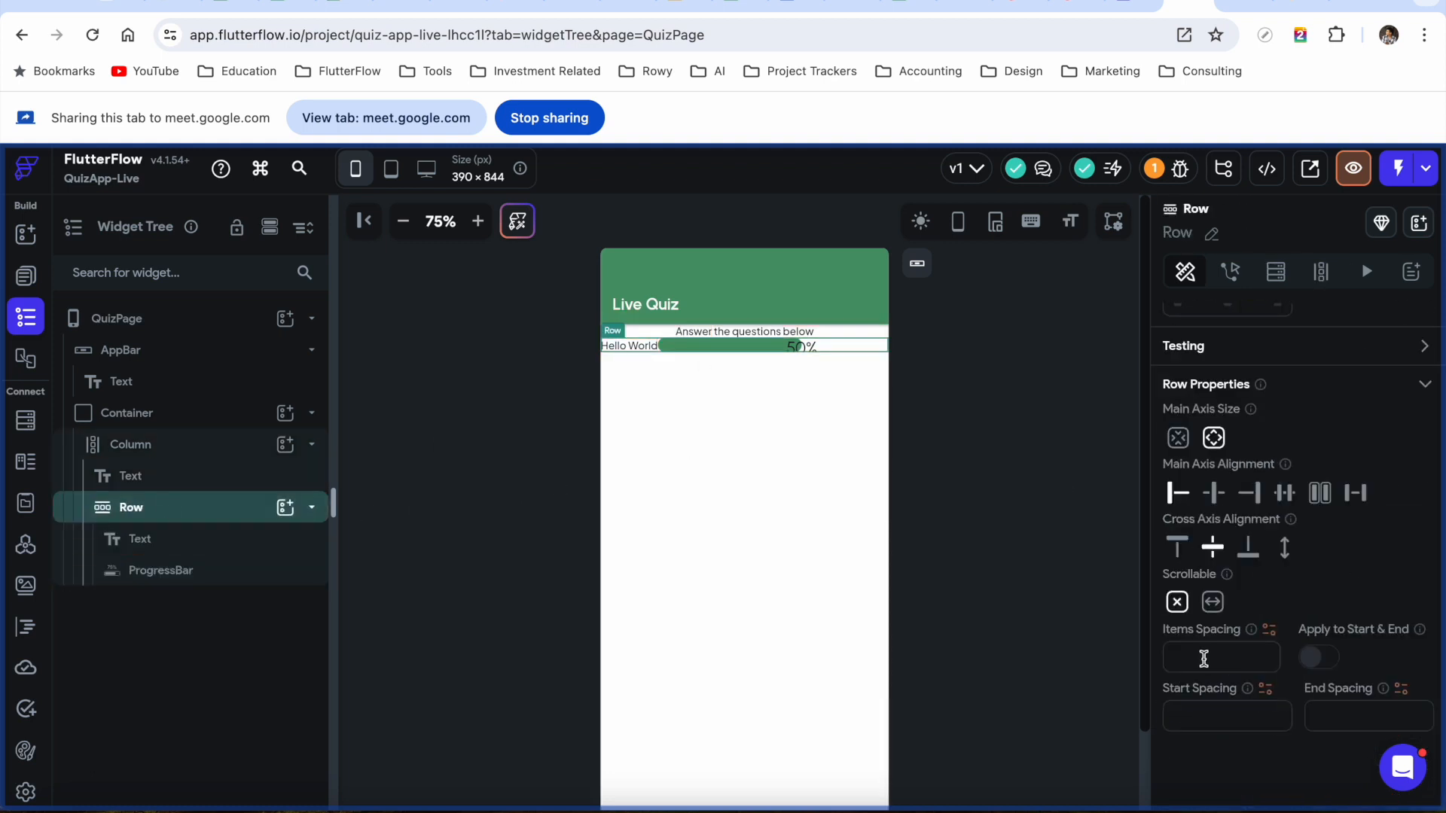
click(1239, 652)
text(5)
Give the Column 10 padding on the left and 10 on the right
click(182, 450)
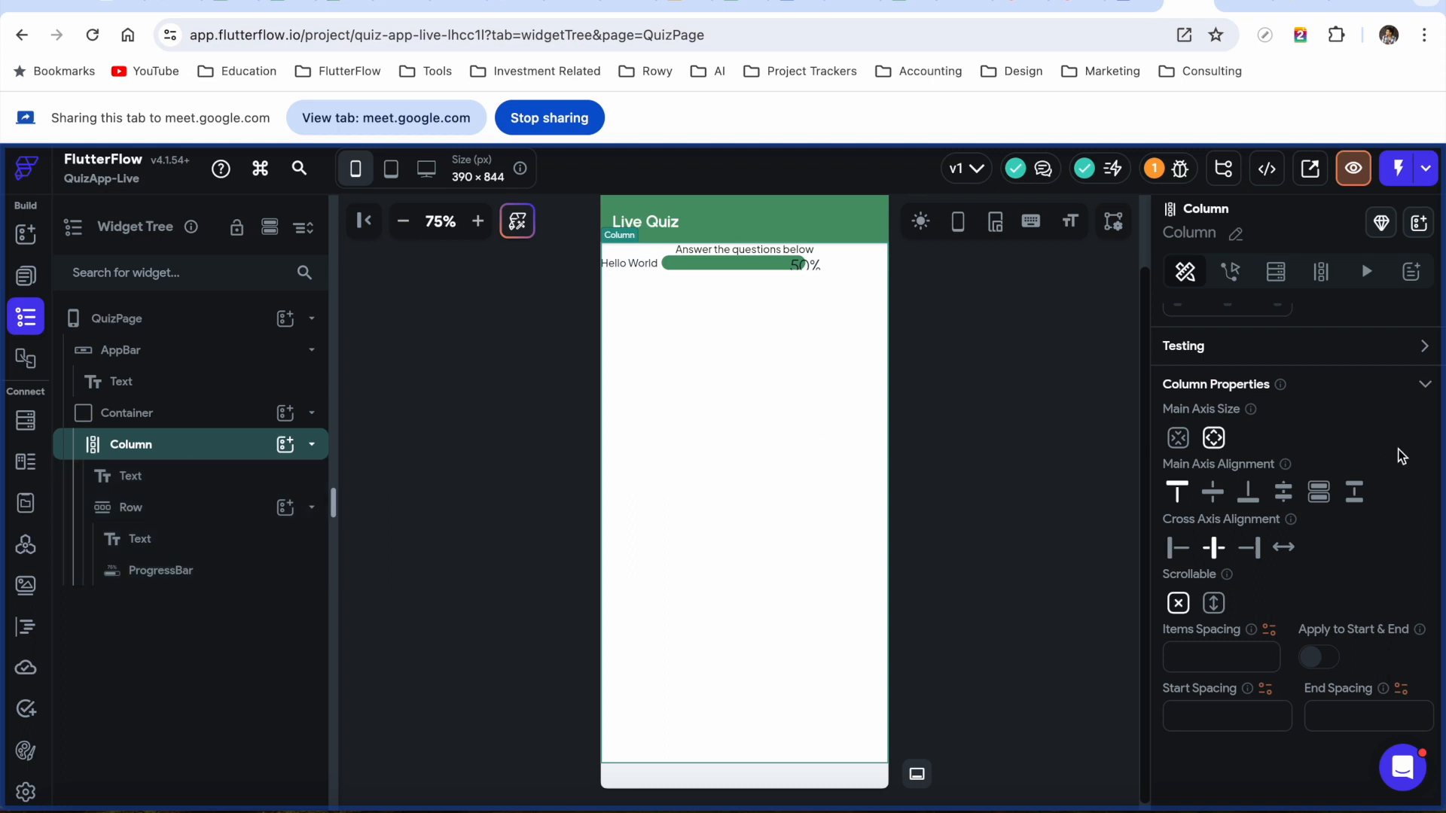
scroll(1401, 455, up, 5)
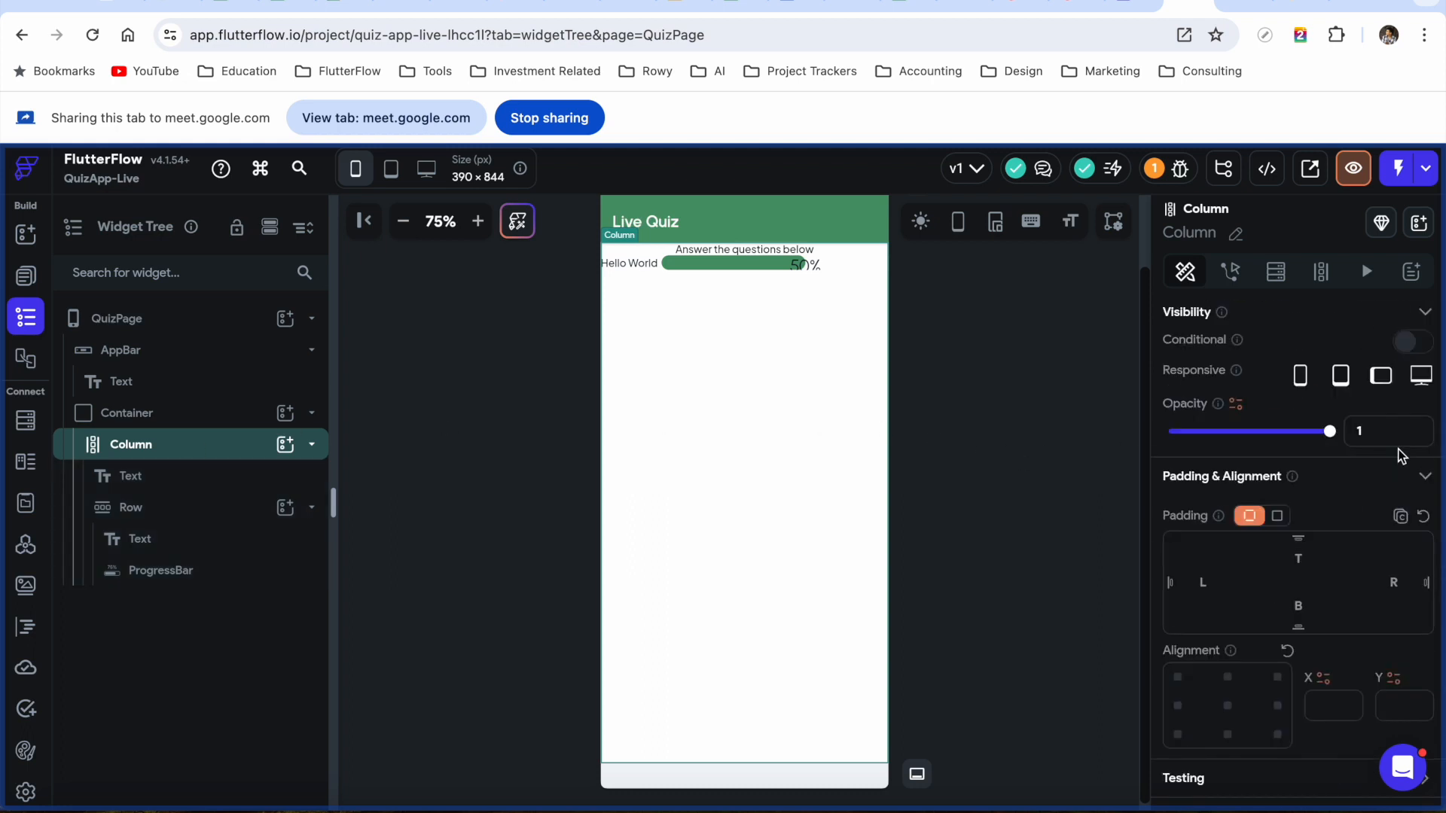
click(1278, 518)
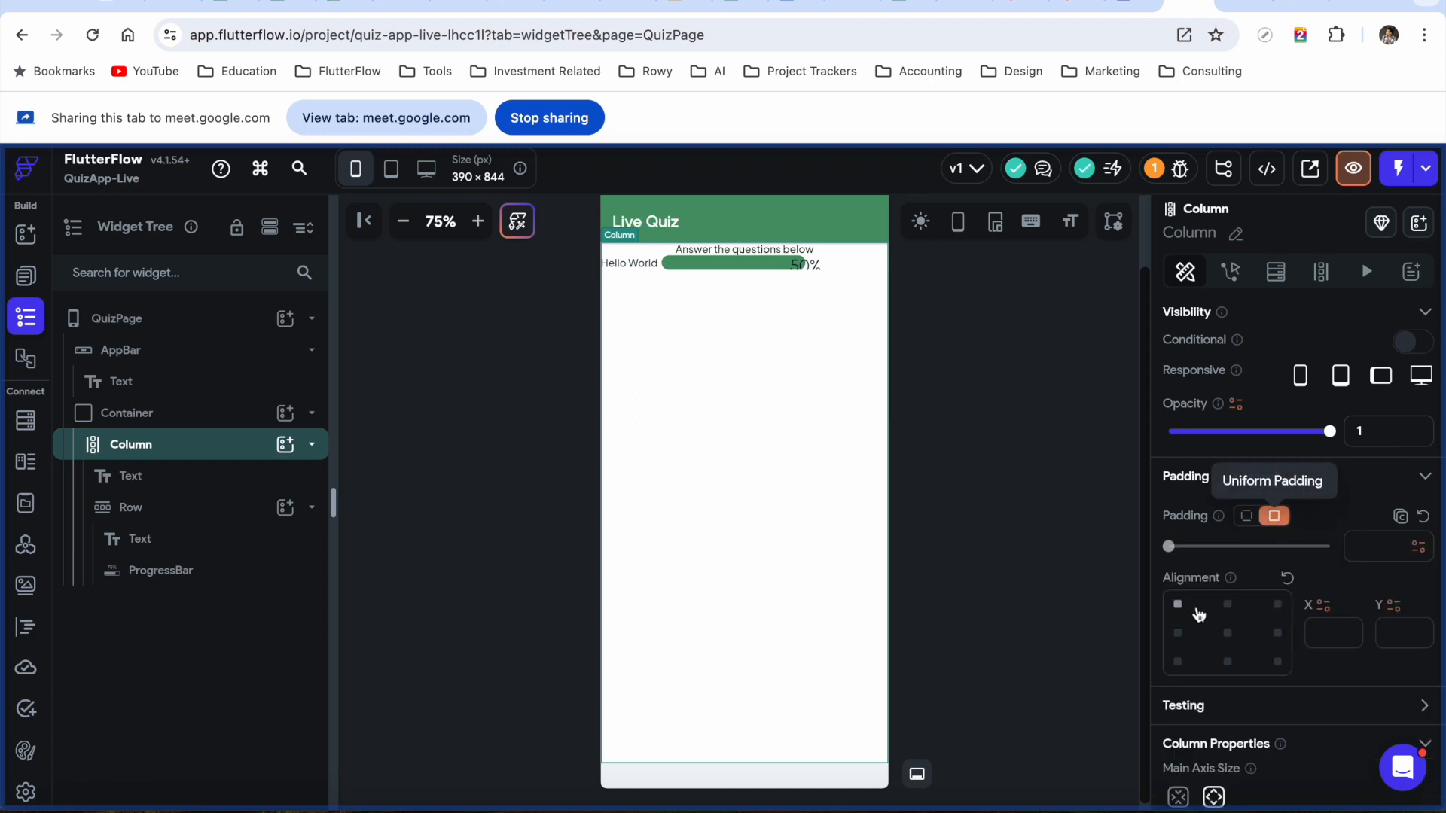
click(1245, 519)
click(1200, 584)
text(10)
click(1394, 595)
text(10)
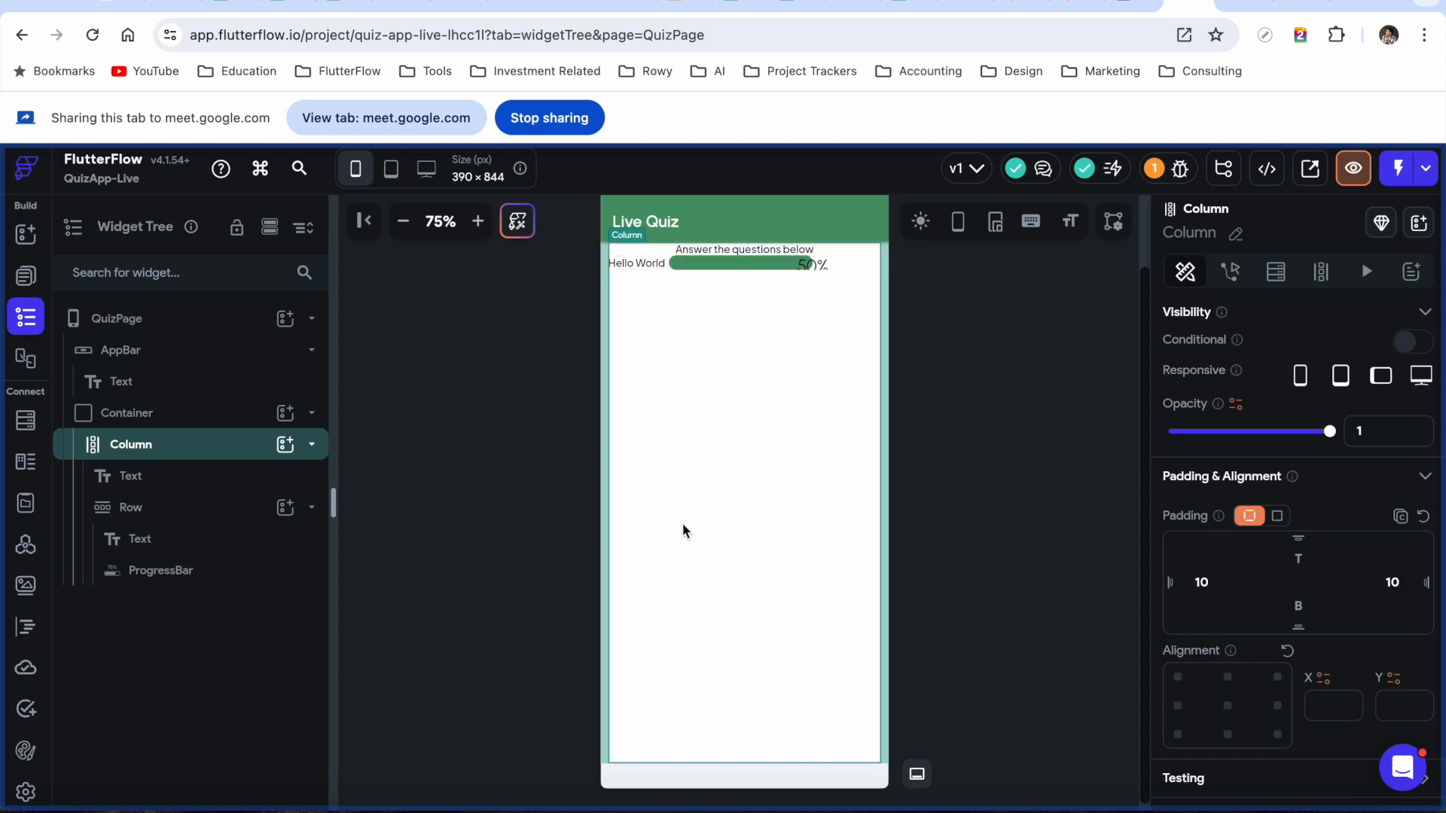
Review the Column's children, the instruction text and the Row, in the widget tree
click(212, 484)
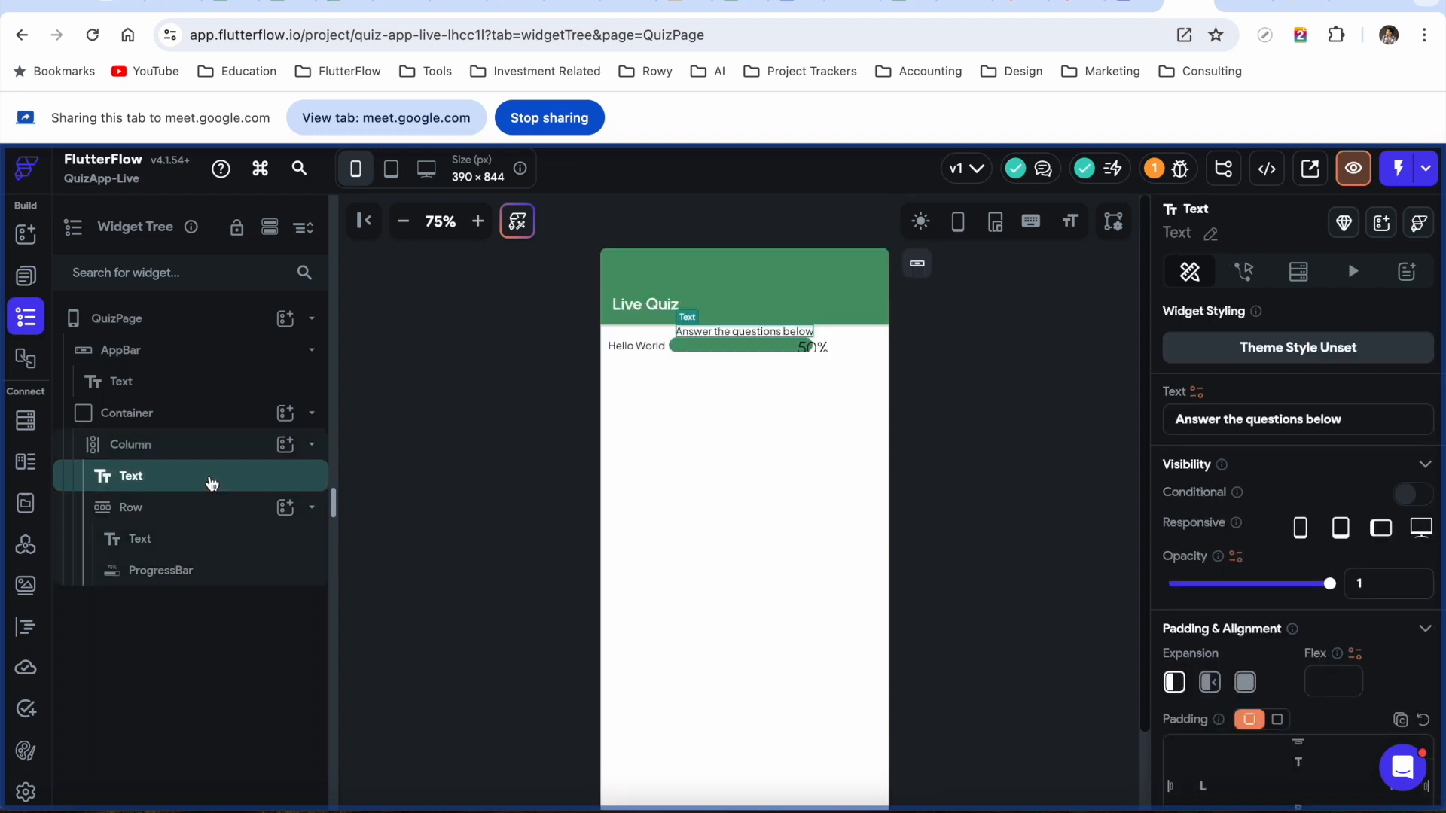
click(195, 518)
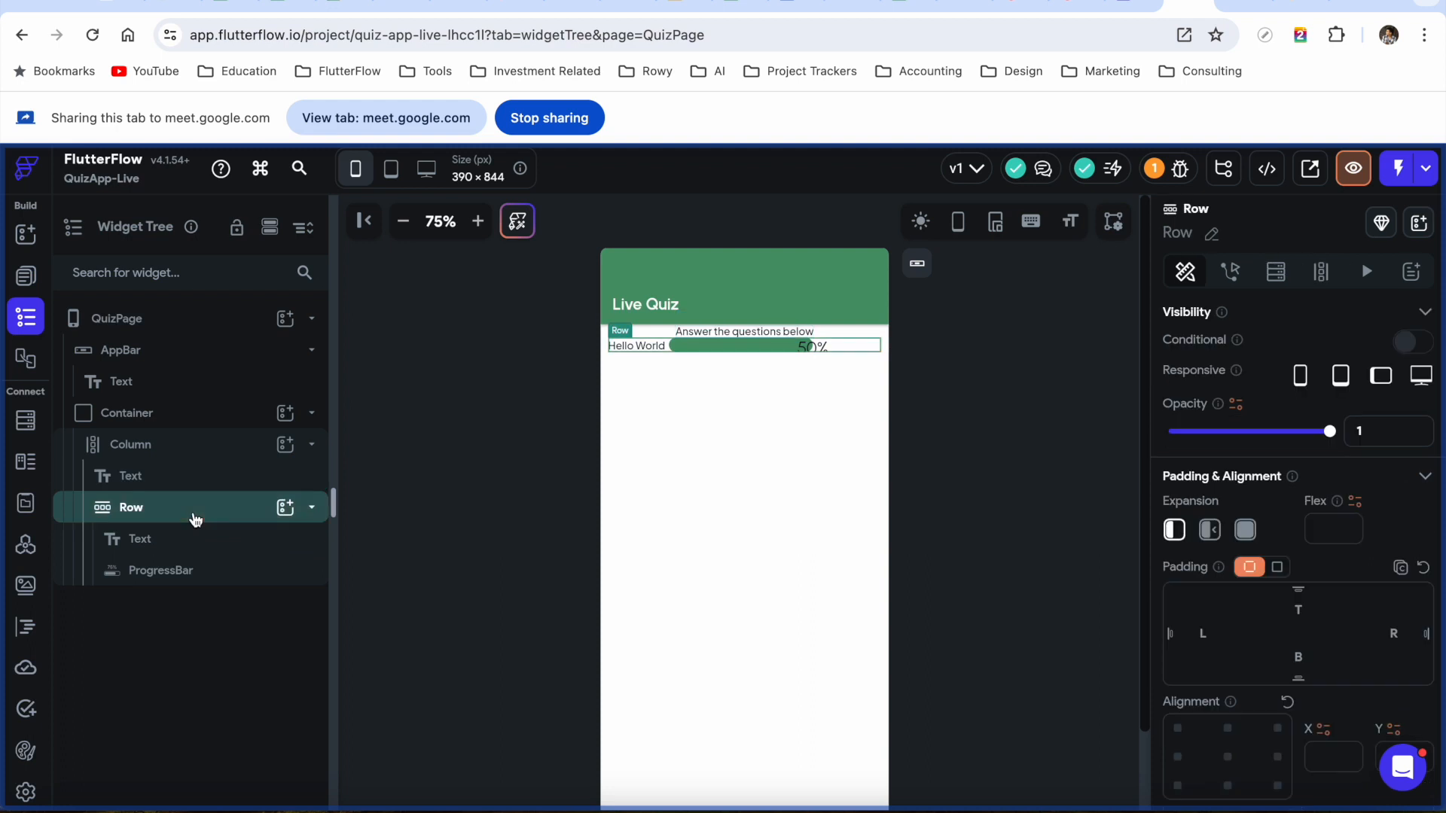
click(197, 485)
click(203, 461)
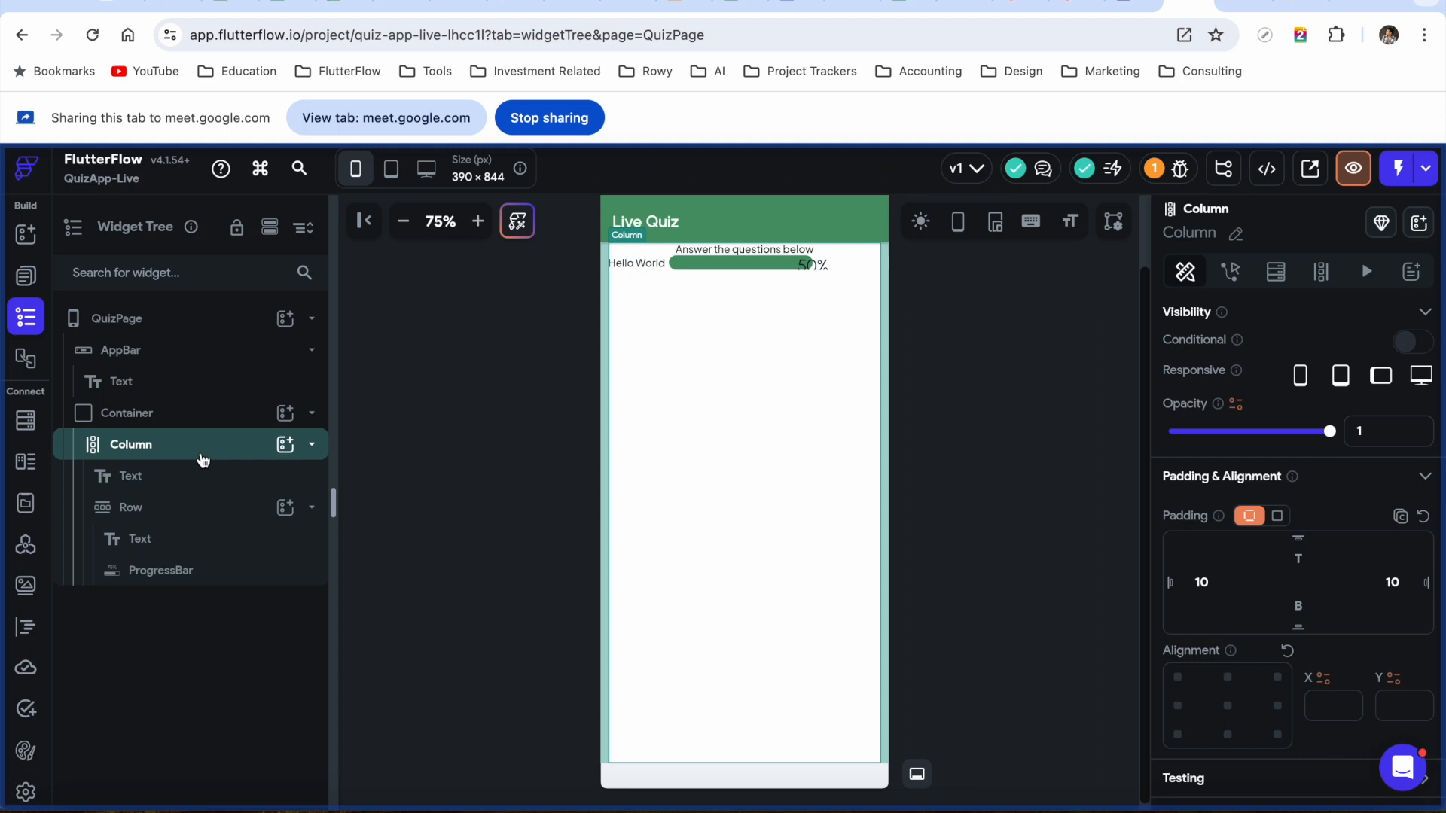
click(203, 459)
click(311, 445)
scroll(1291, 681, down, 6)
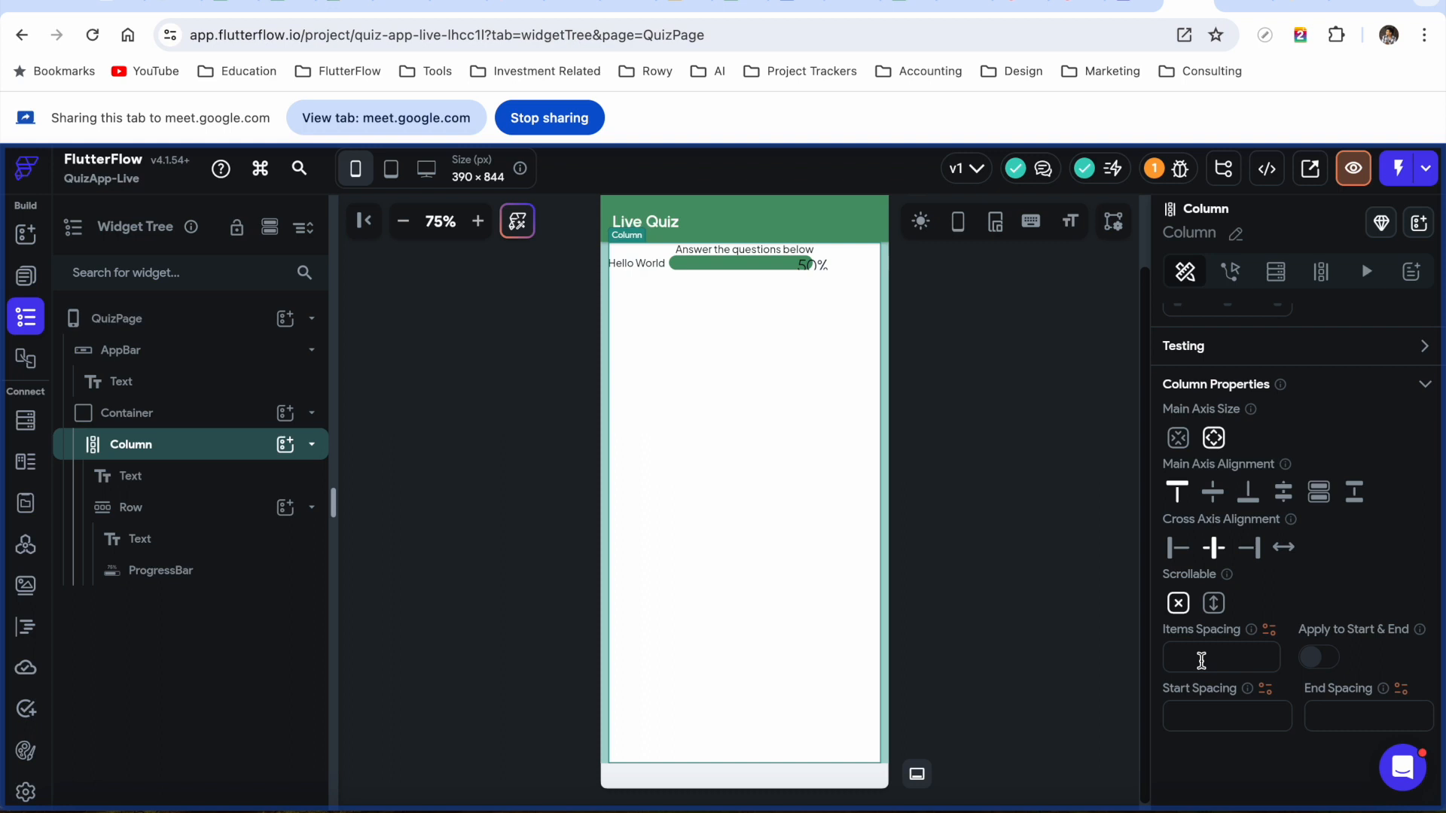
Set the Column's items spacing to 10 and turn on Apply to Start & End
text(5)
key(BackSpace)
text(10)
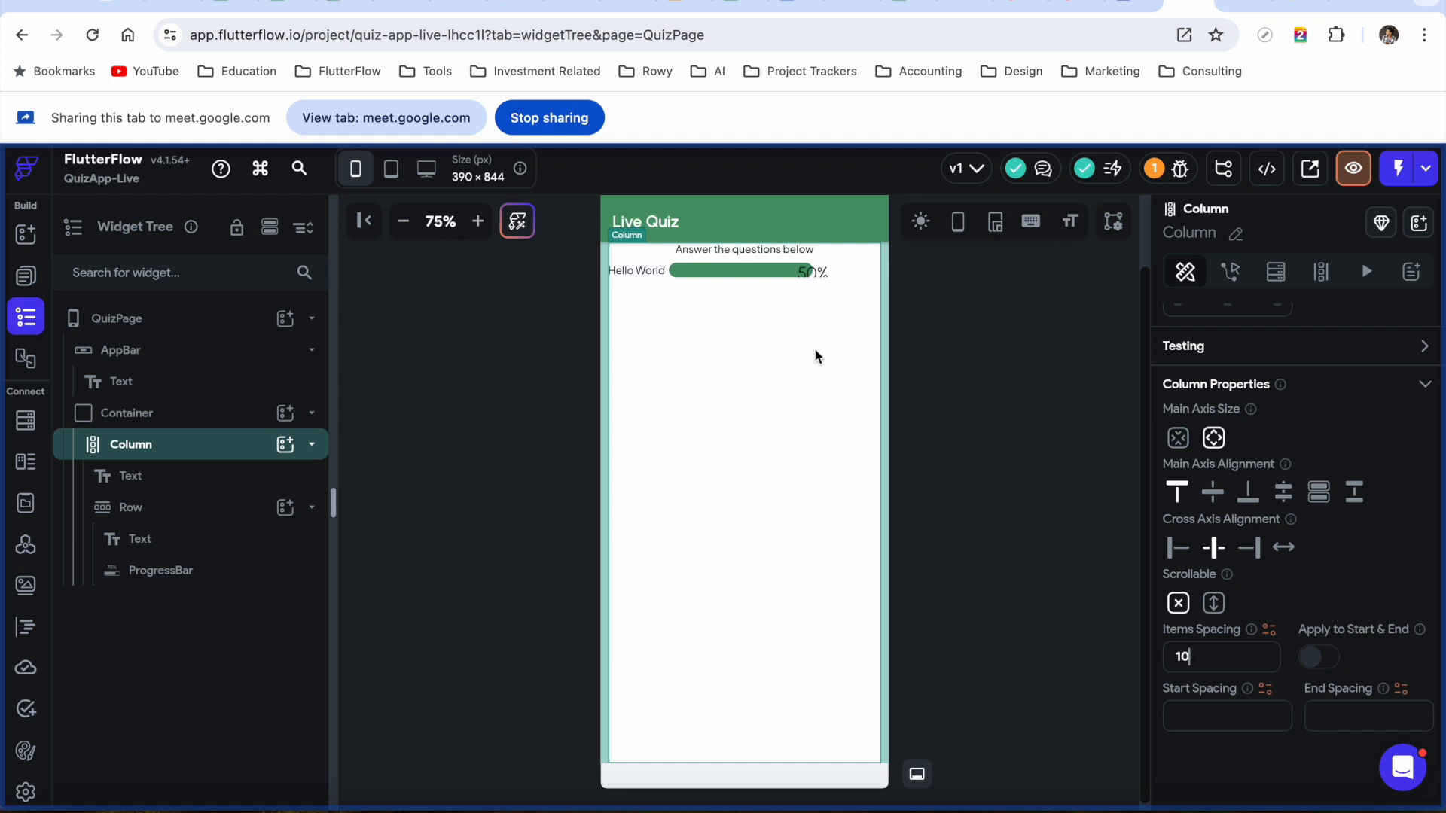
click(696, 256)
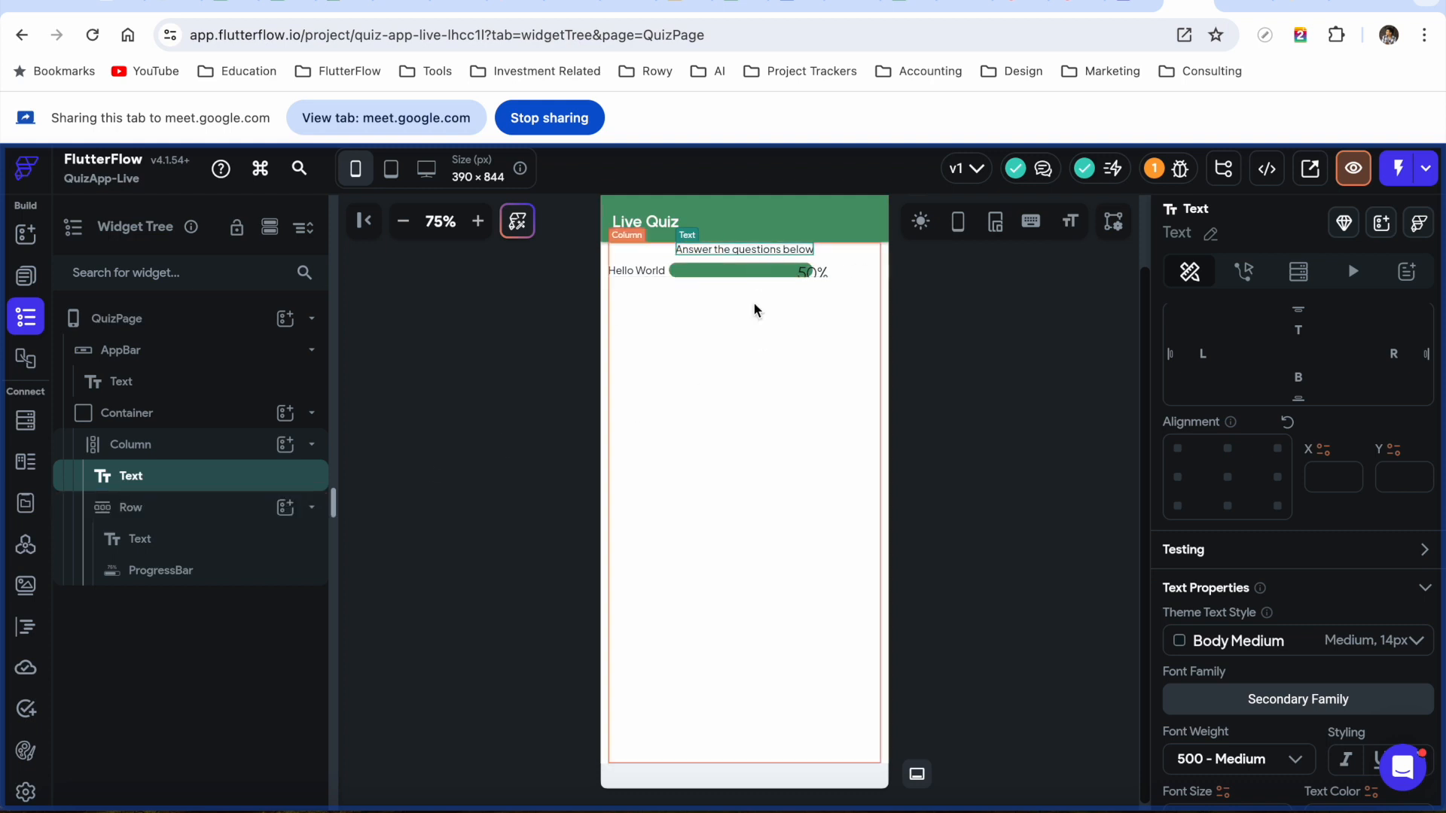
click(194, 446)
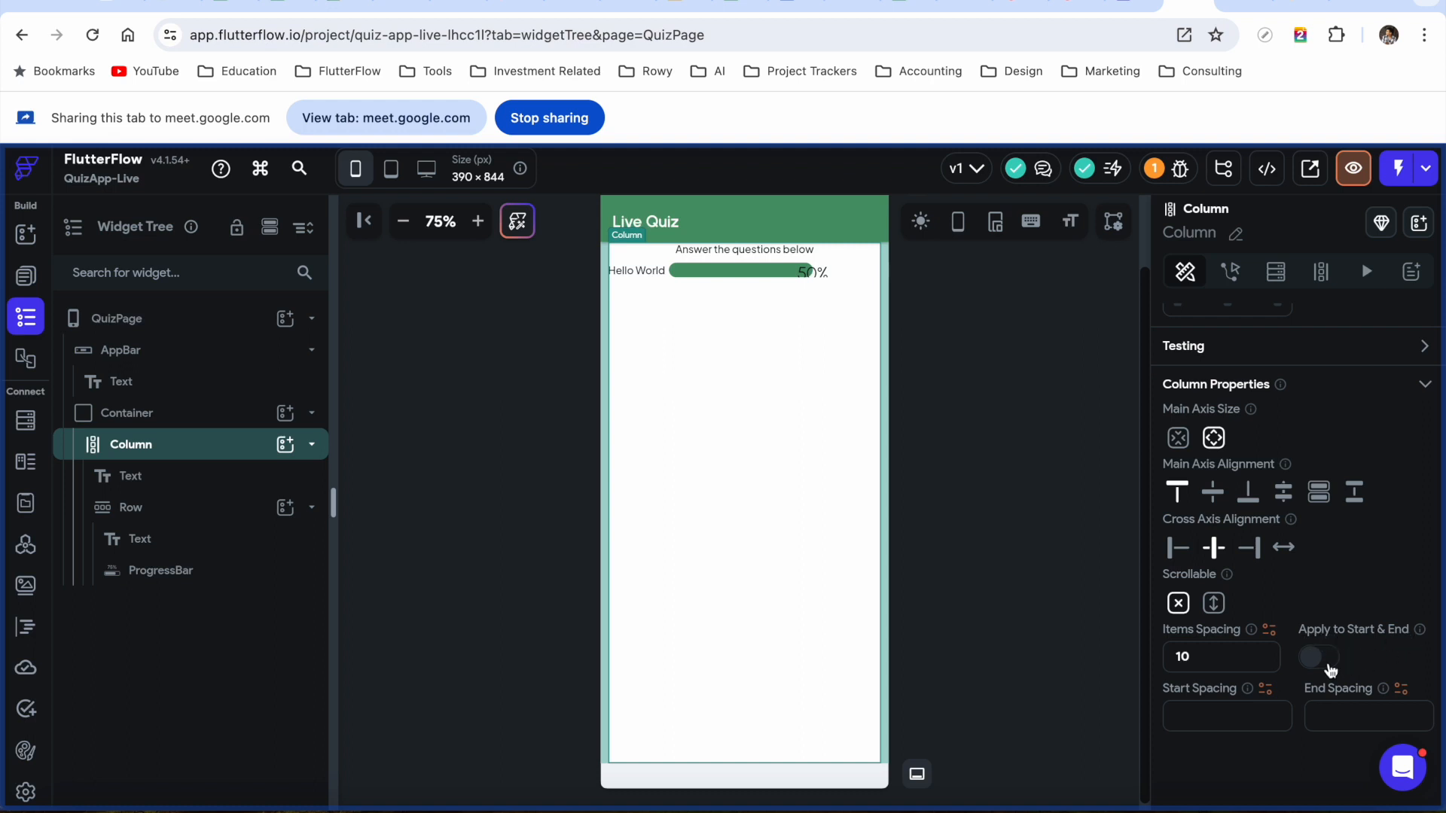
click(1330, 669)
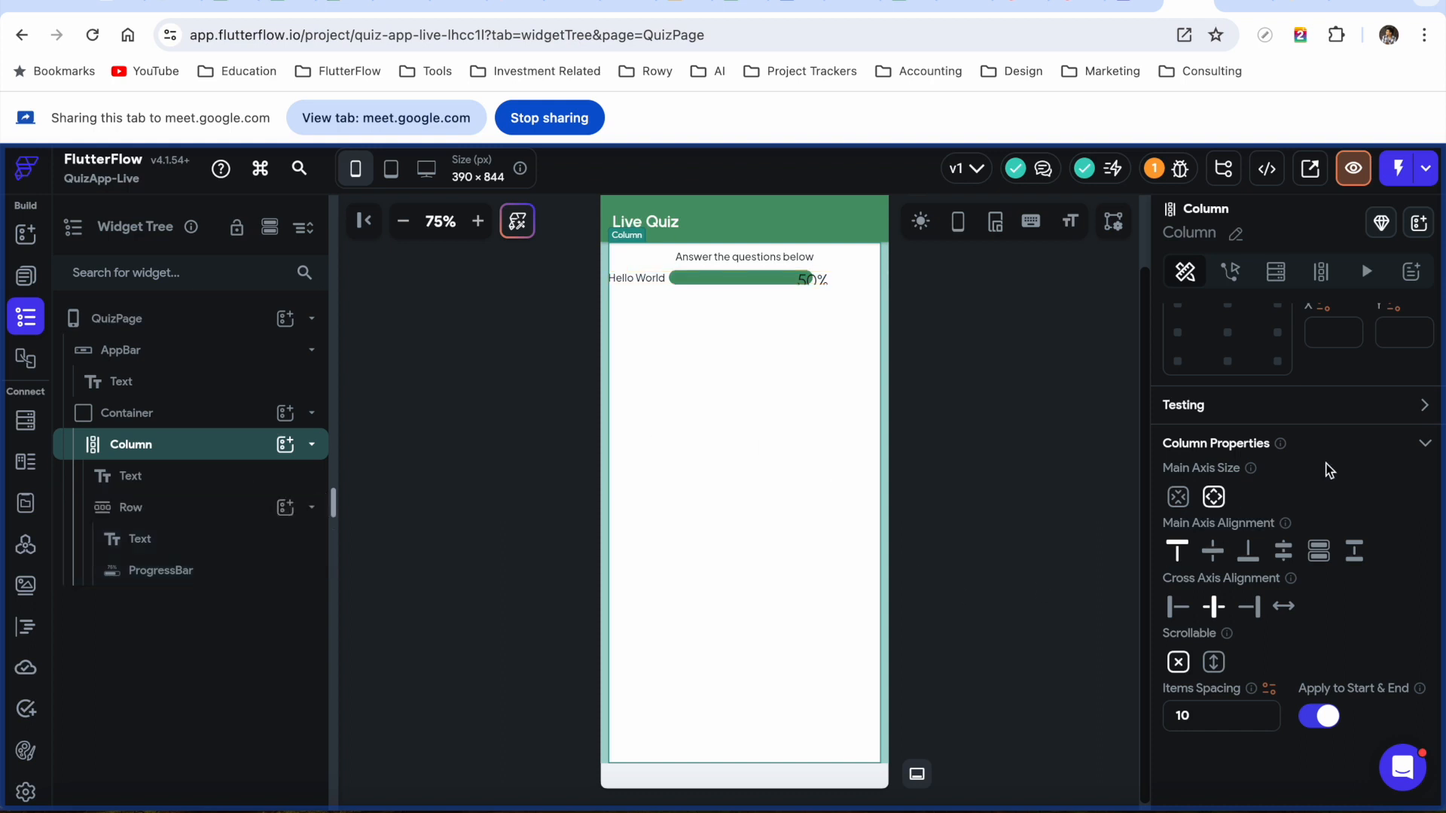
scroll(1340, 467, up, 5)
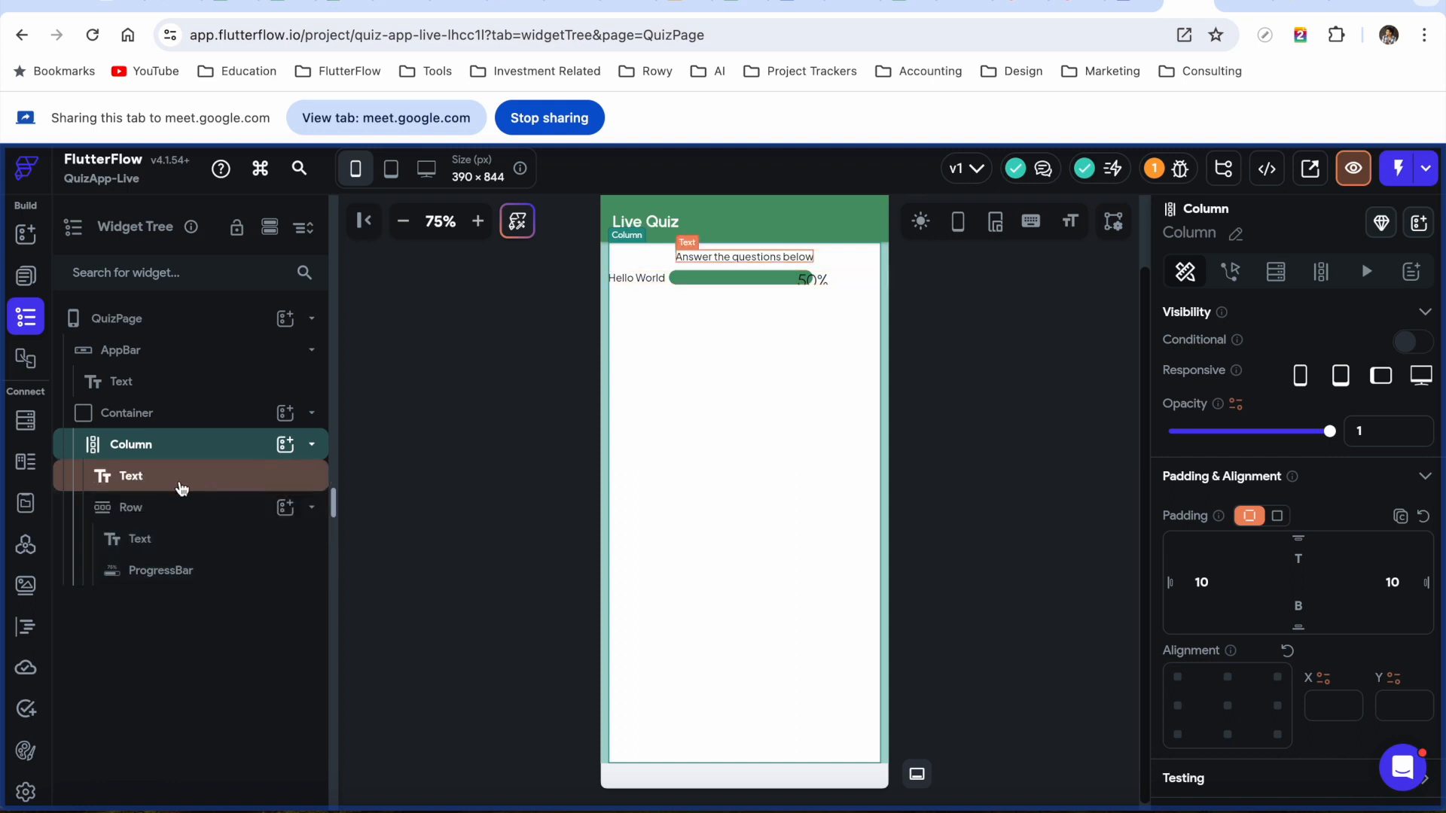
Set the 'Answer the questions below' text to the Title Large theme style
click(181, 490)
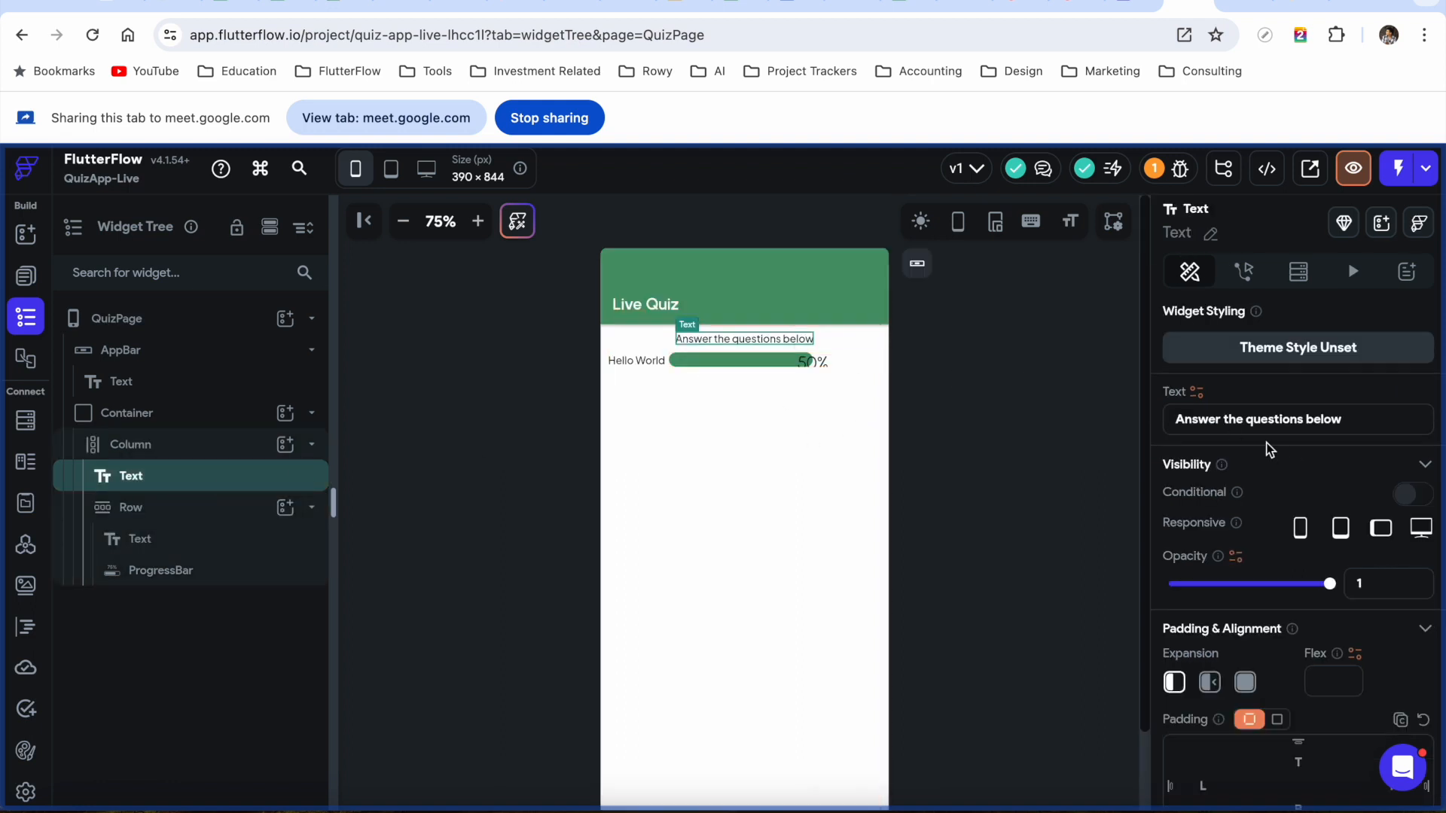
scroll(1265, 490, down, 10)
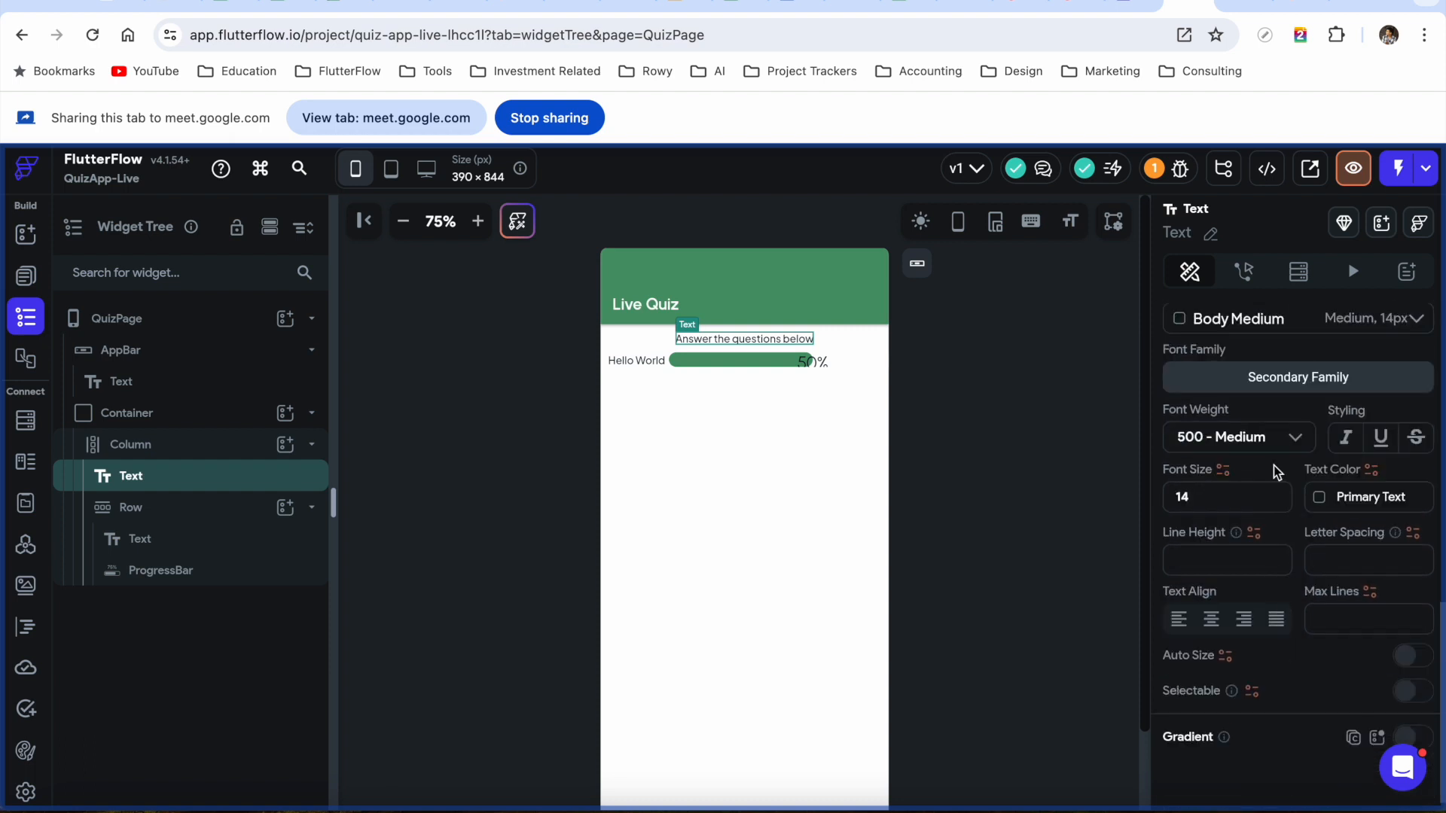
scroll(1272, 475, up, 2)
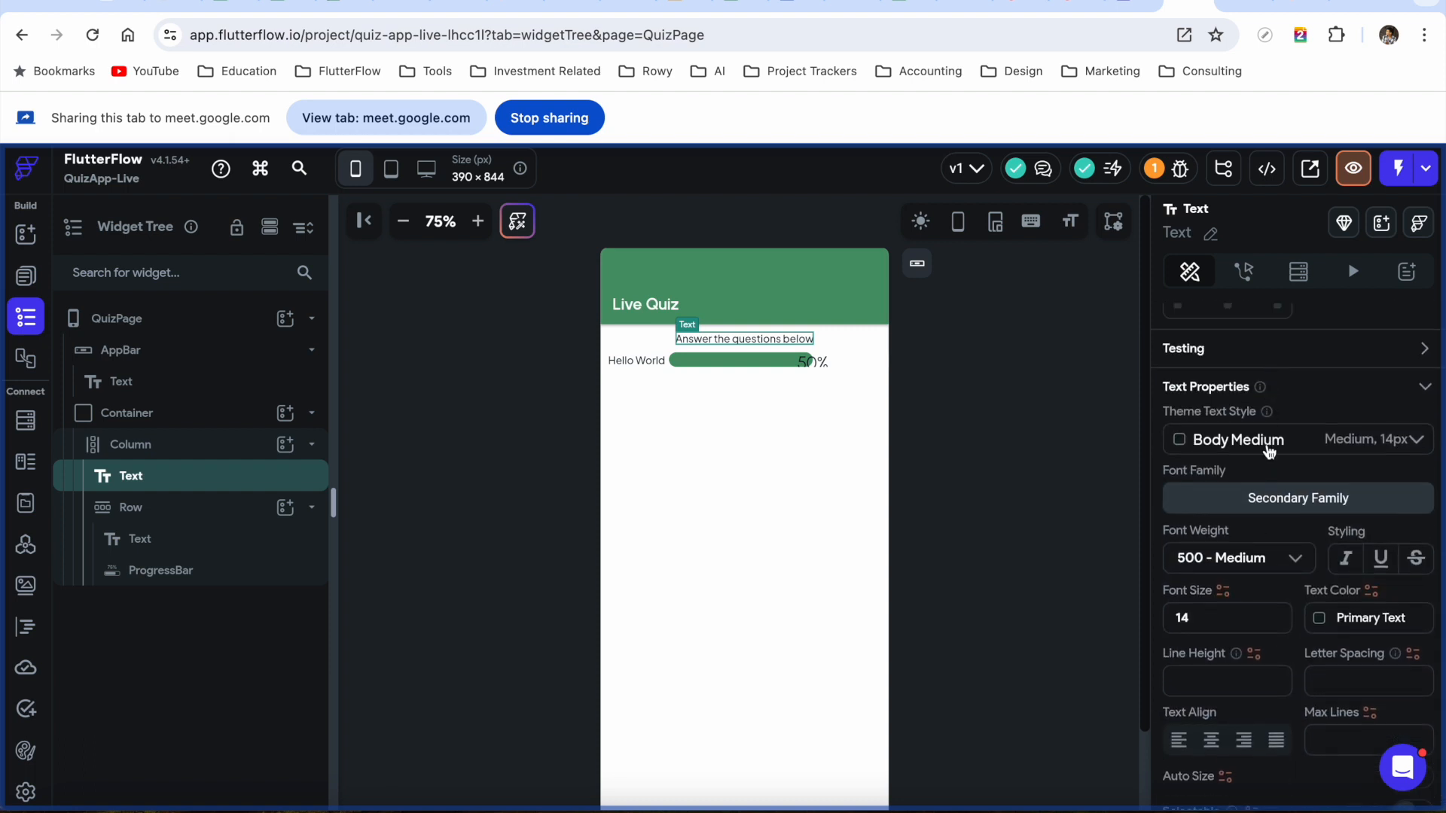
click(1270, 450)
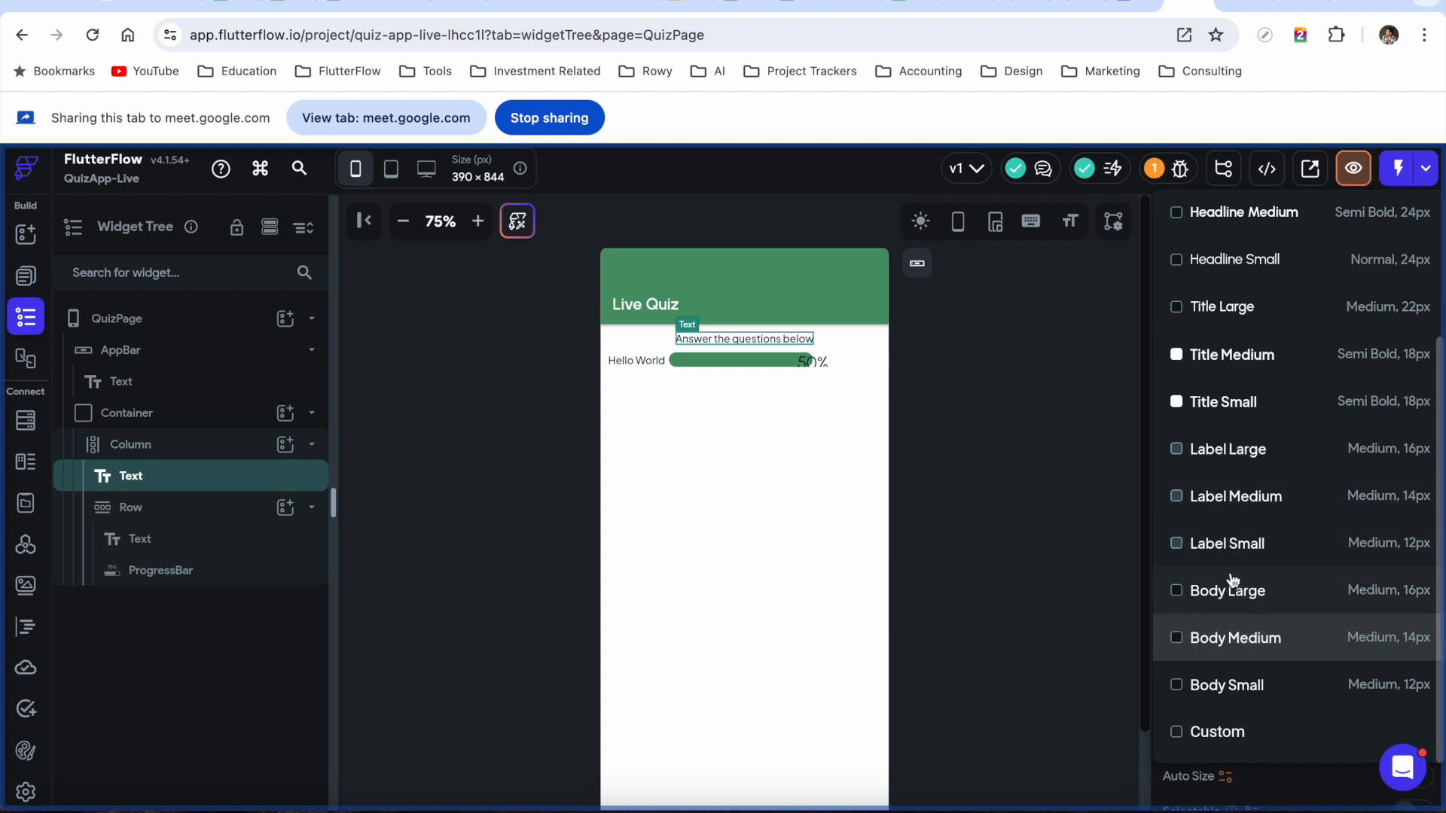
click(1239, 314)
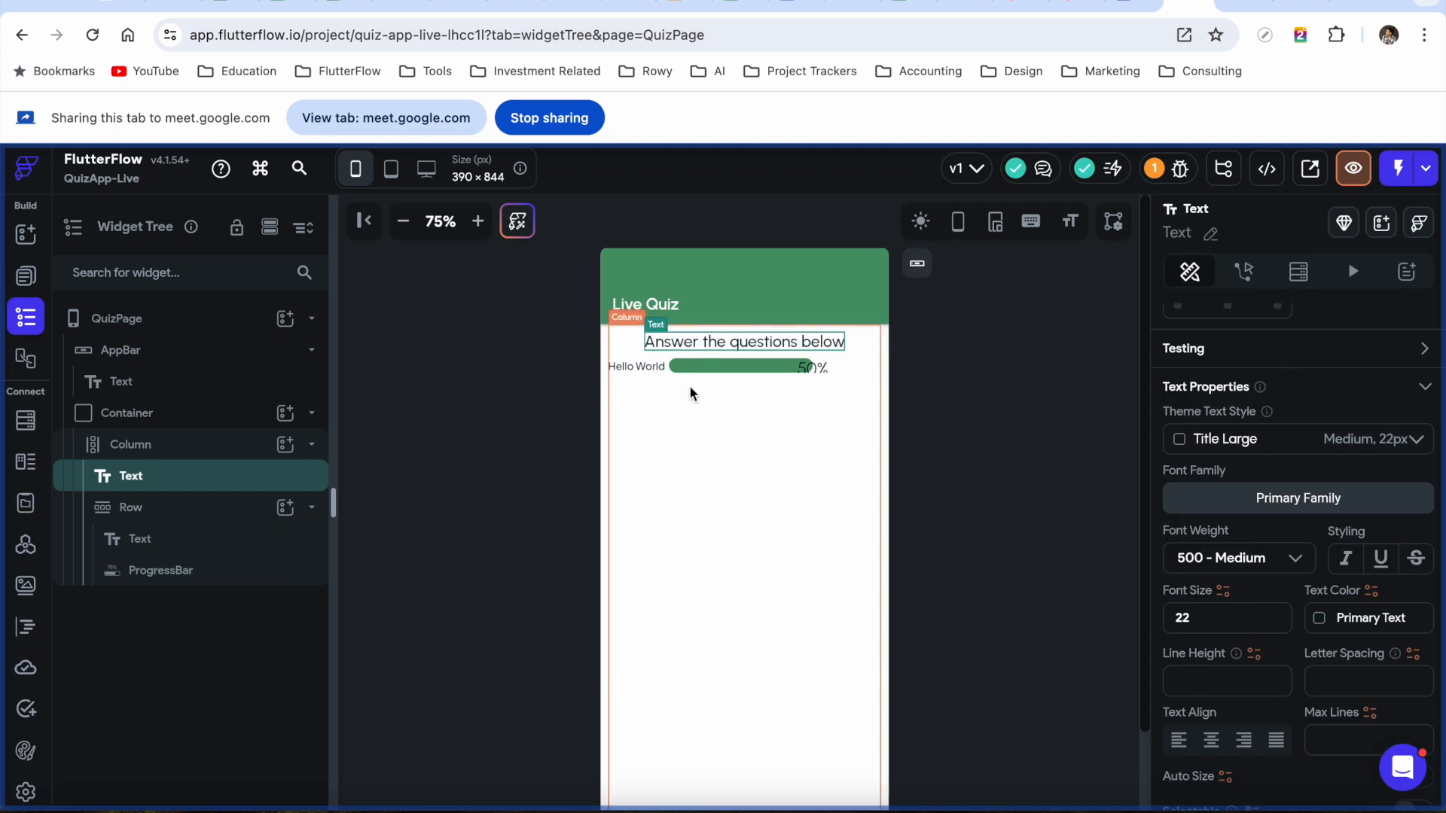
Change the Hello World label to 'Your Score' and style it Title Large
click(637, 366)
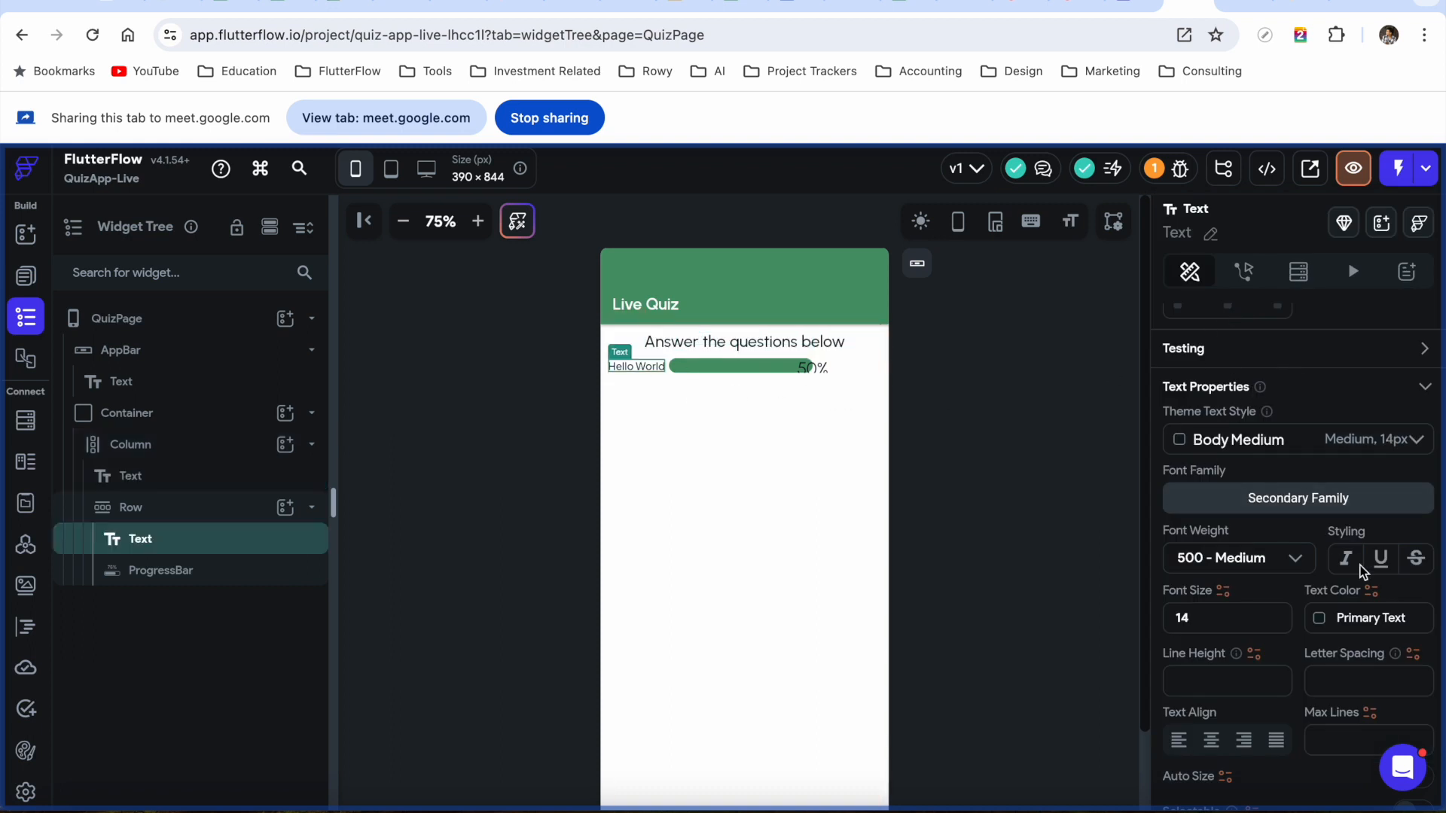
click(1261, 388)
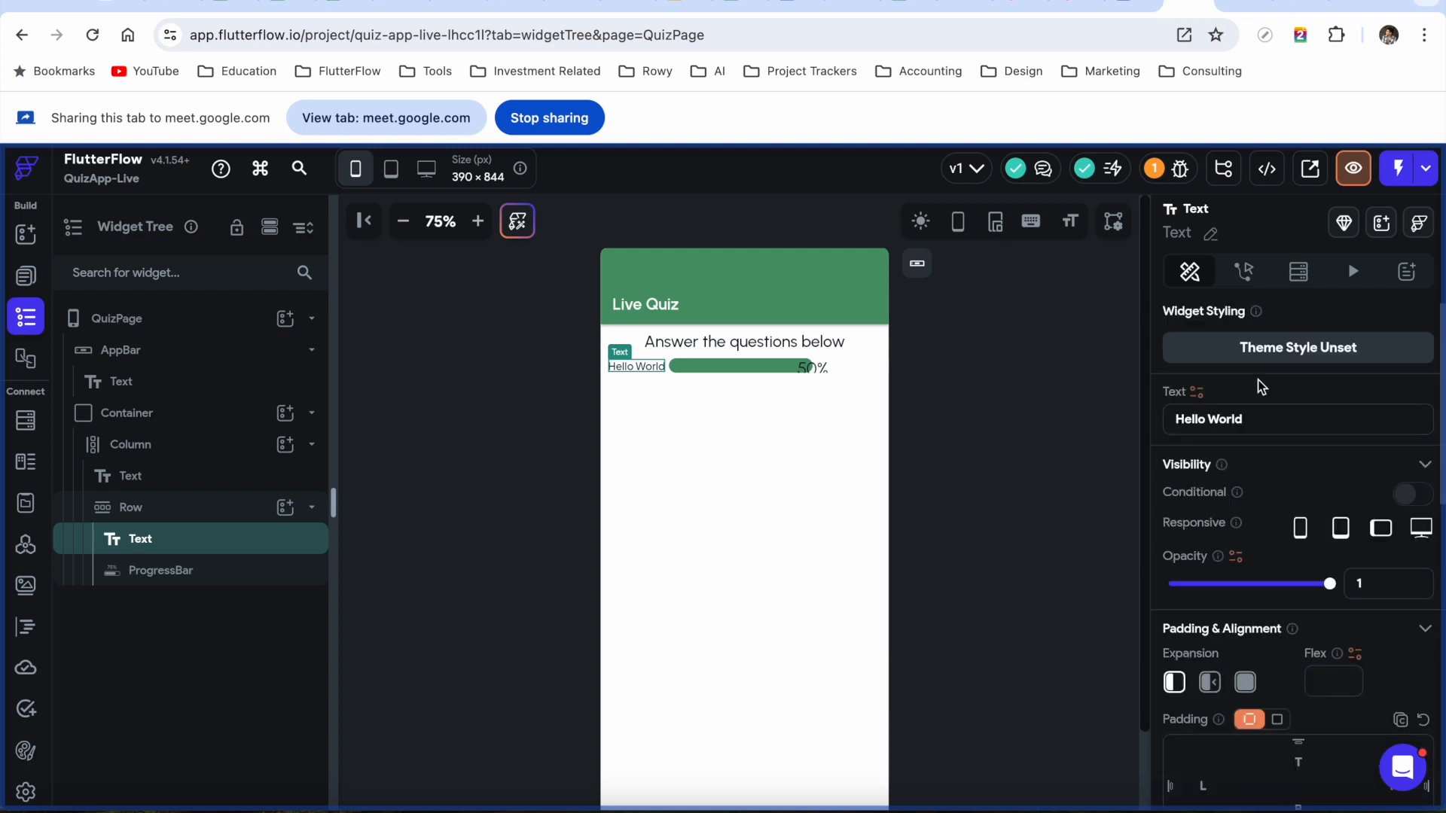
drag(1252, 419, 1142, 422)
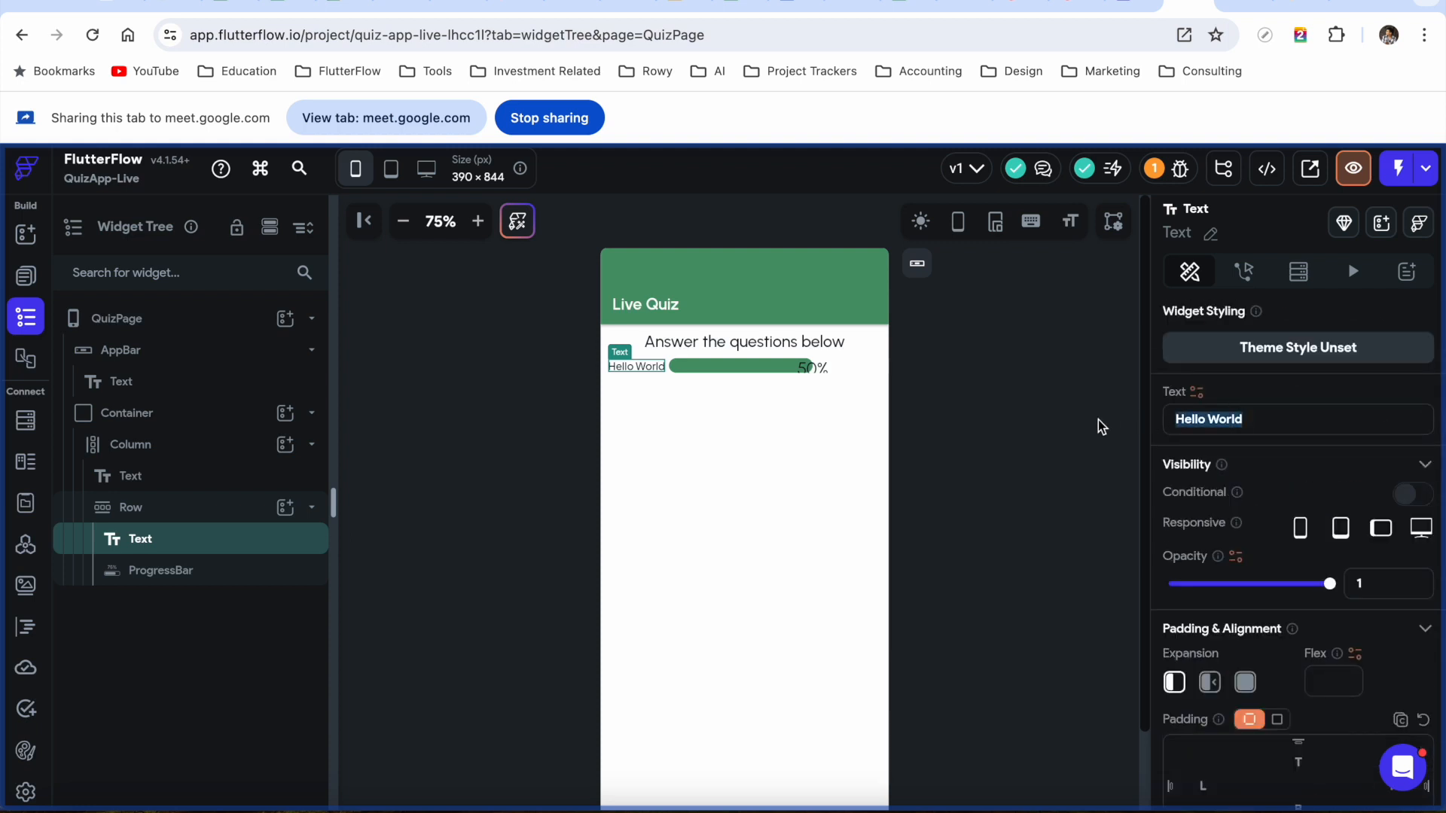
text(Your)
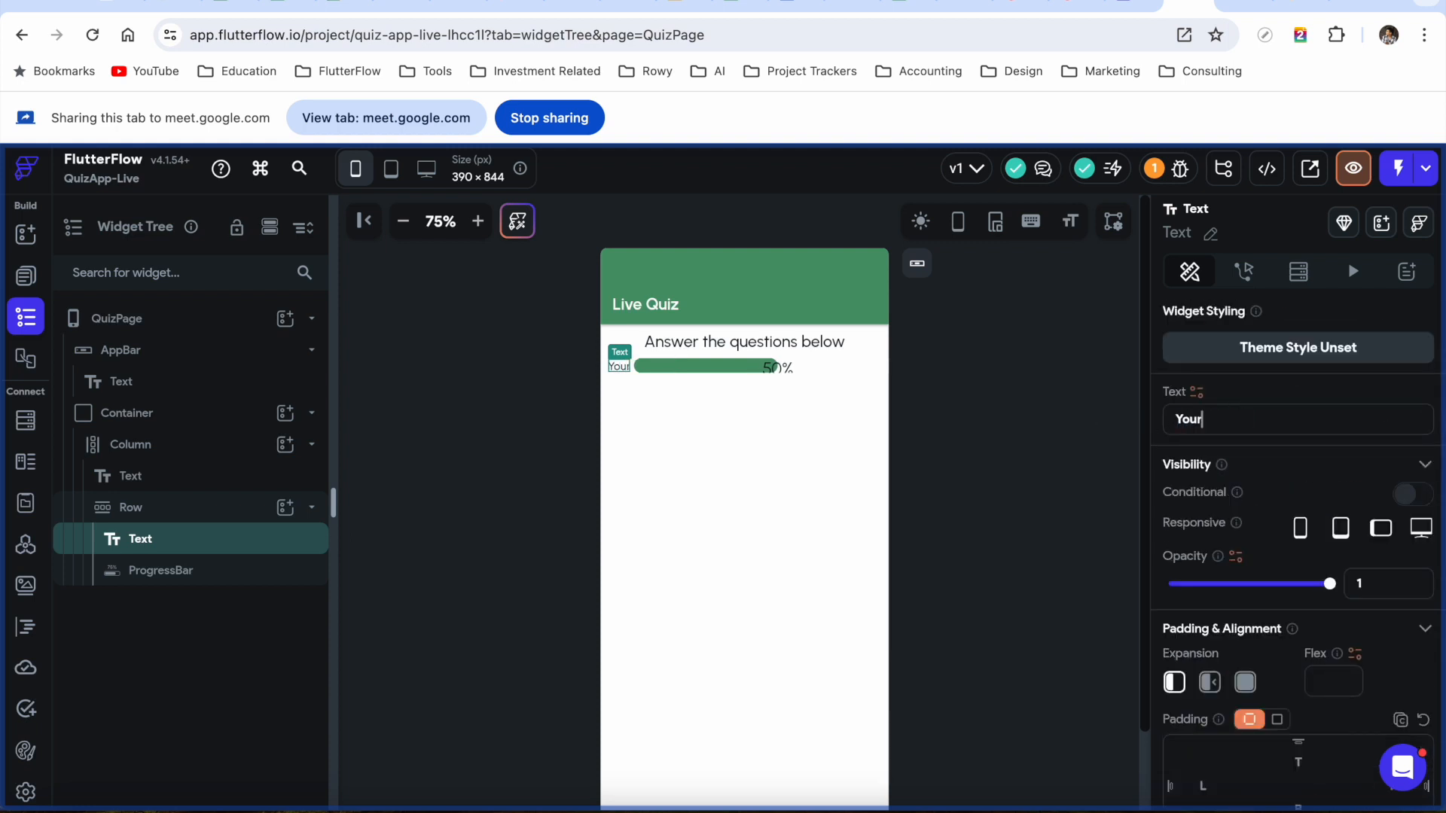
text( Score)
scroll(1312, 515, down, 5)
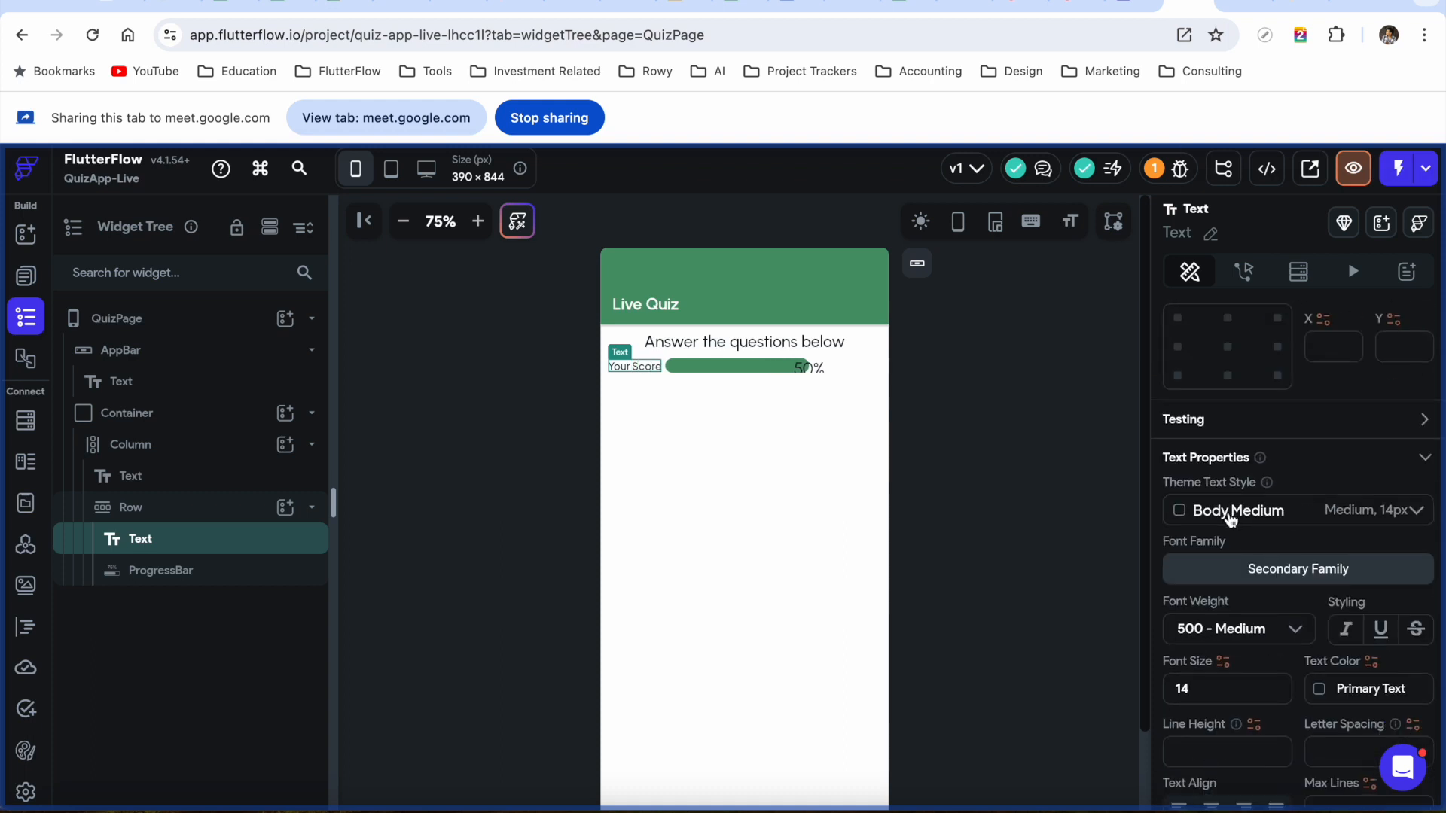
click(1230, 518)
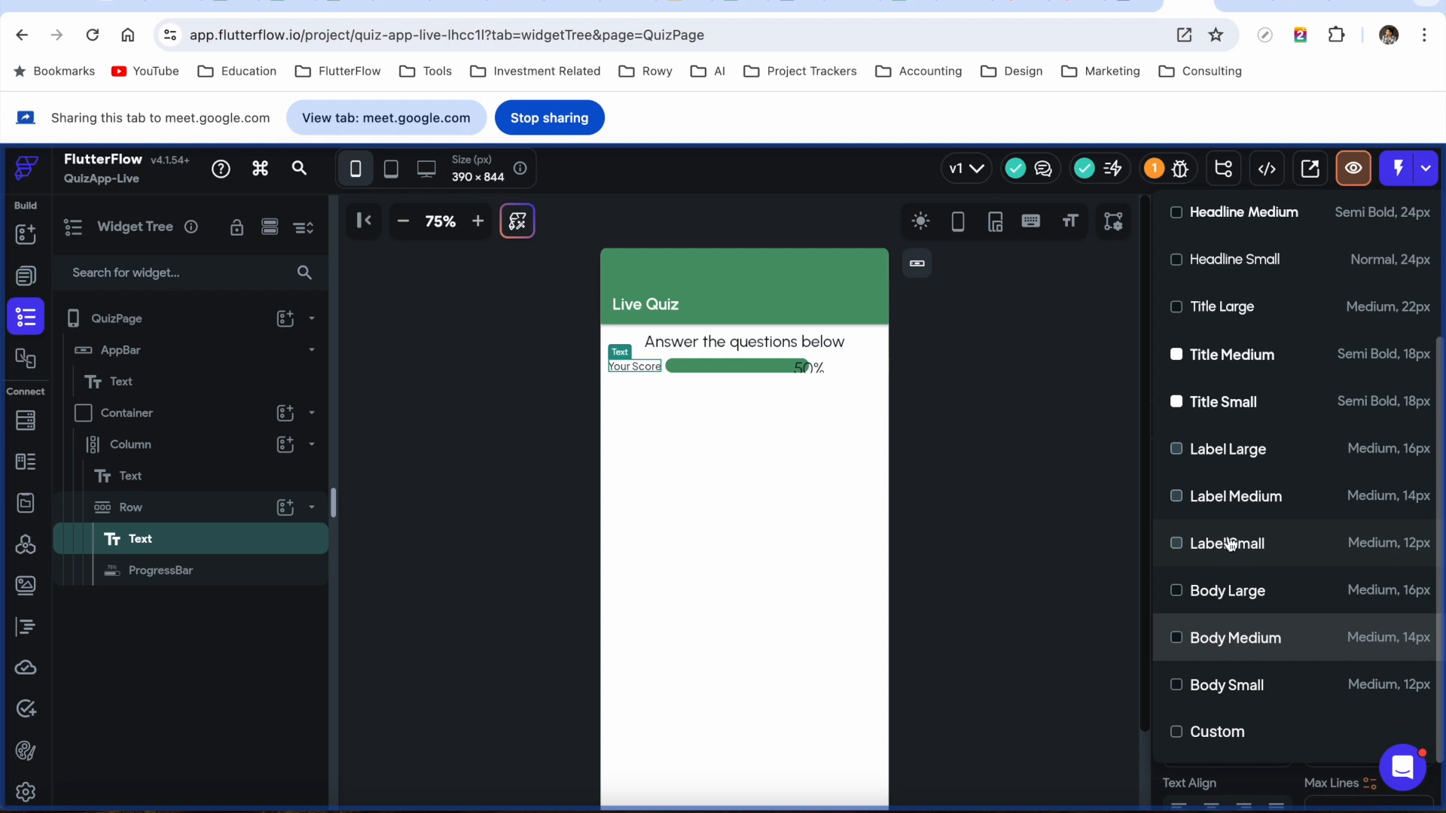
click(1234, 503)
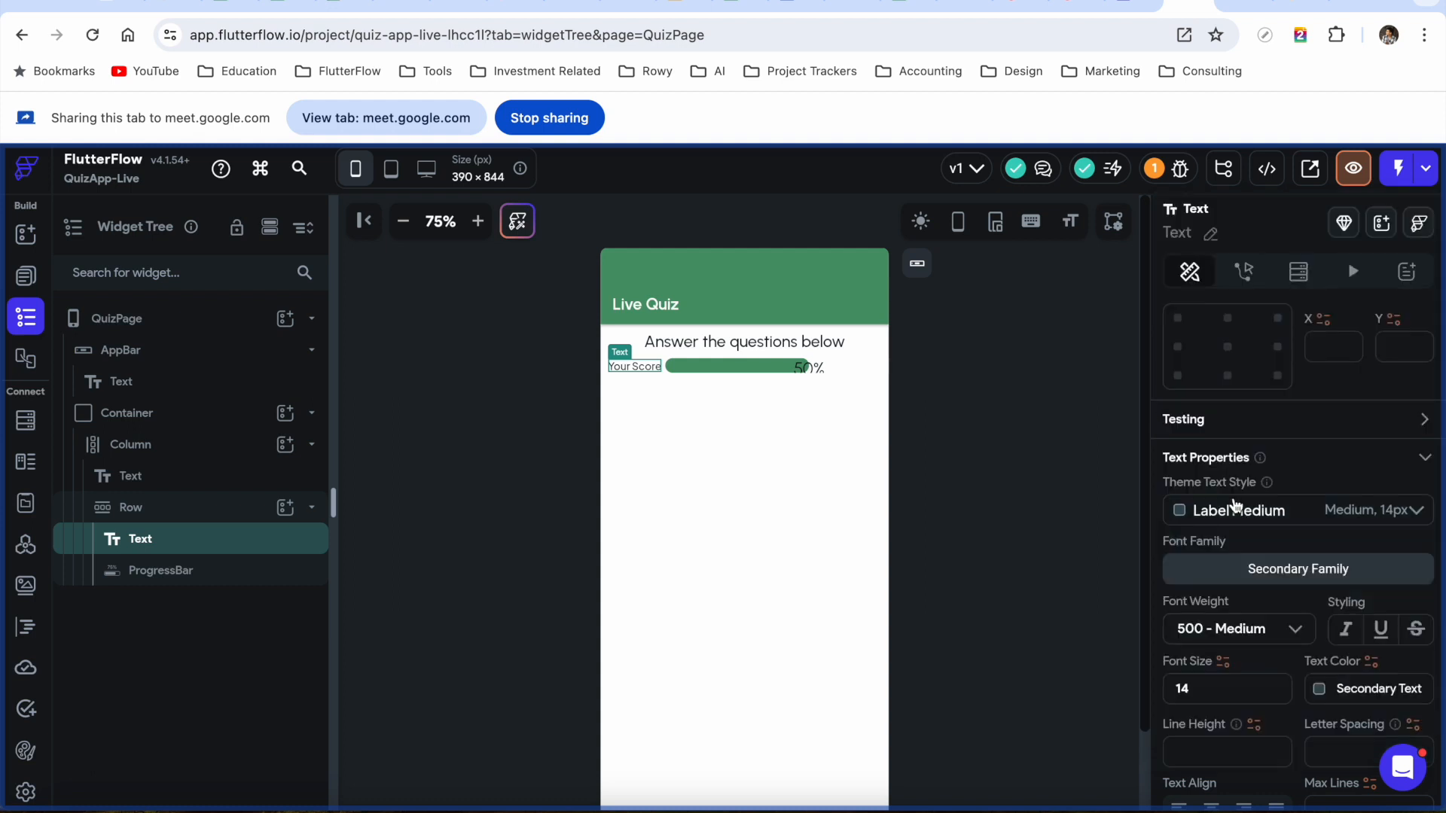
click(1258, 518)
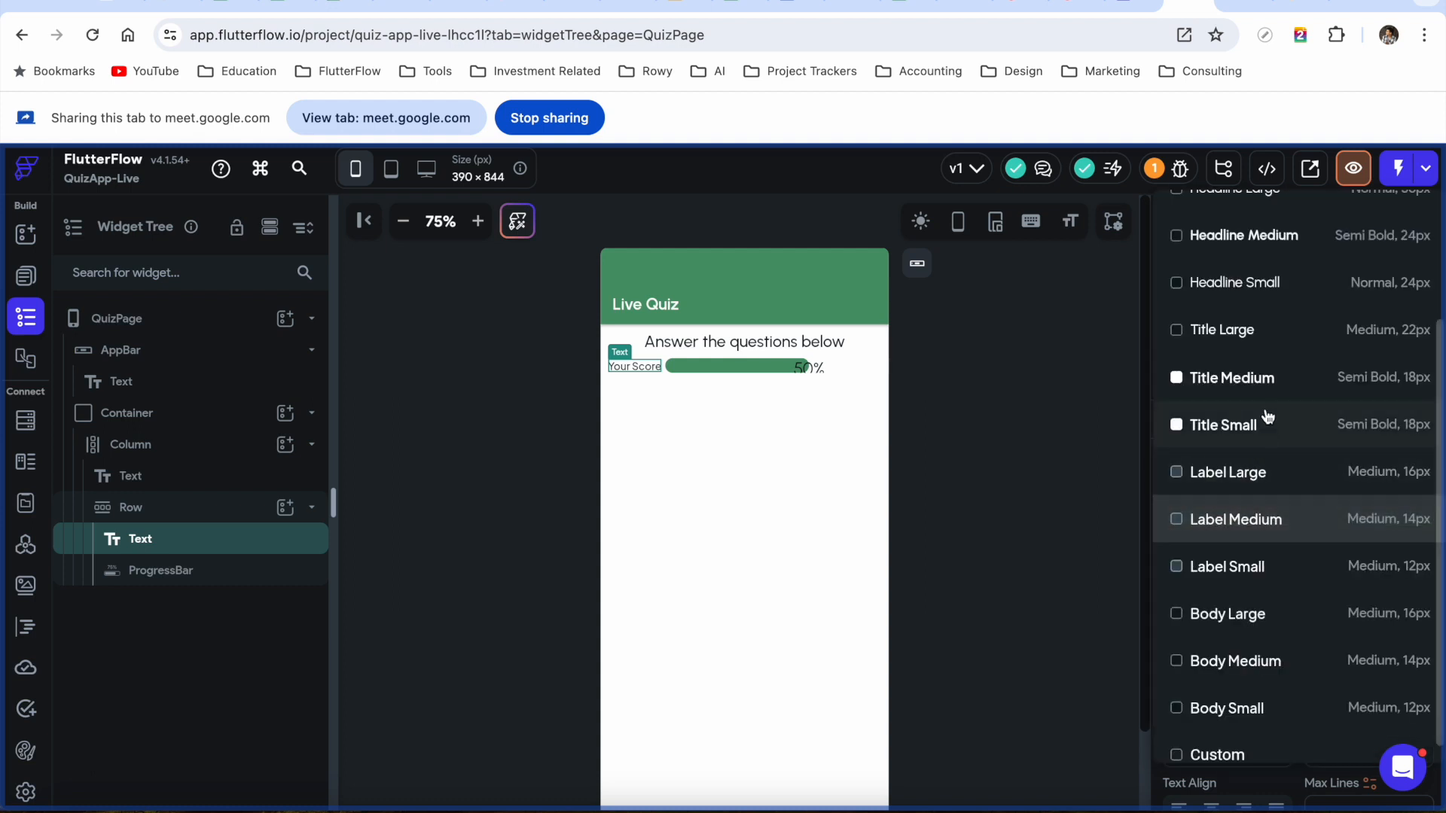
click(1236, 329)
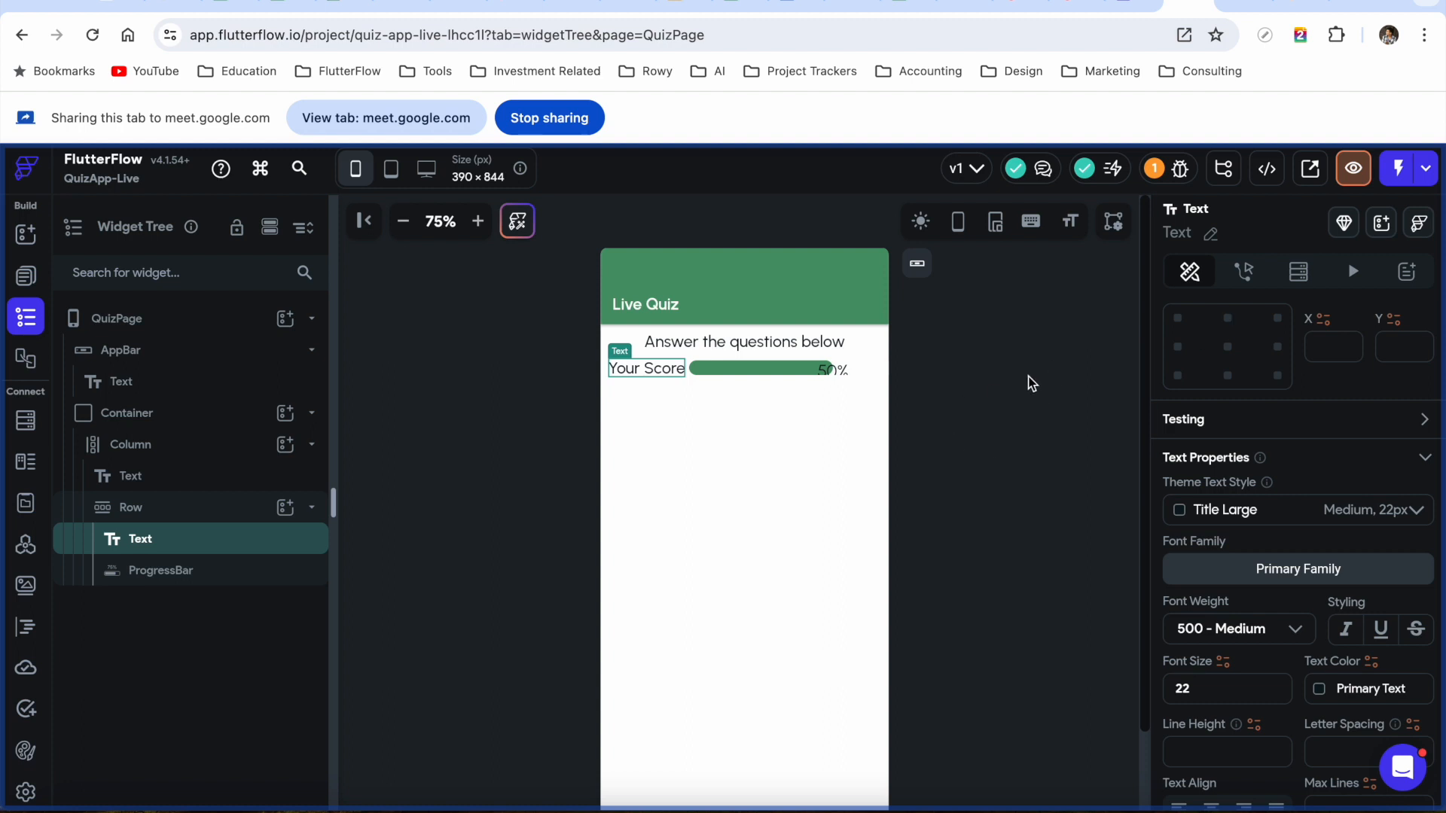
click(717, 345)
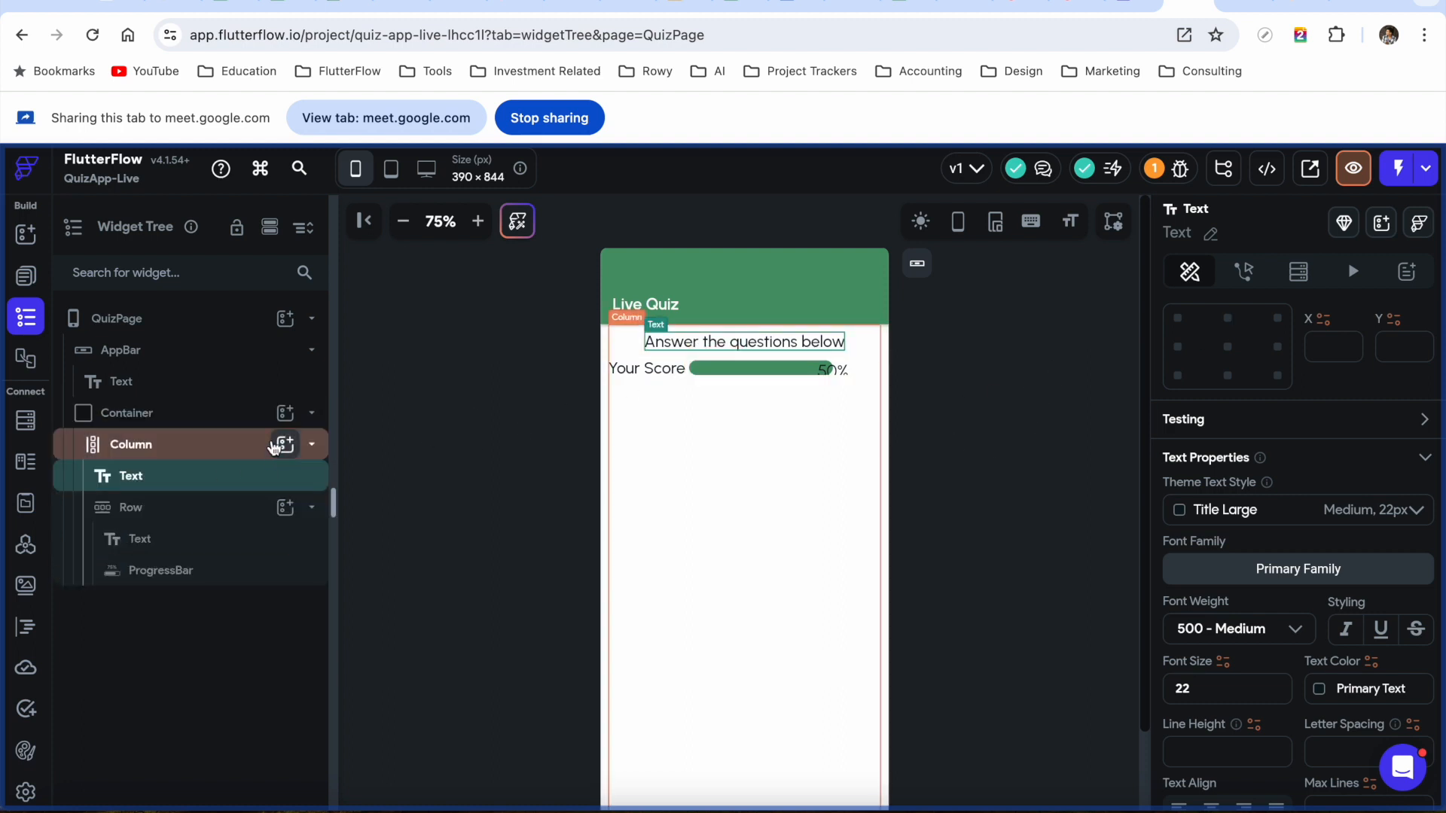
click(197, 455)
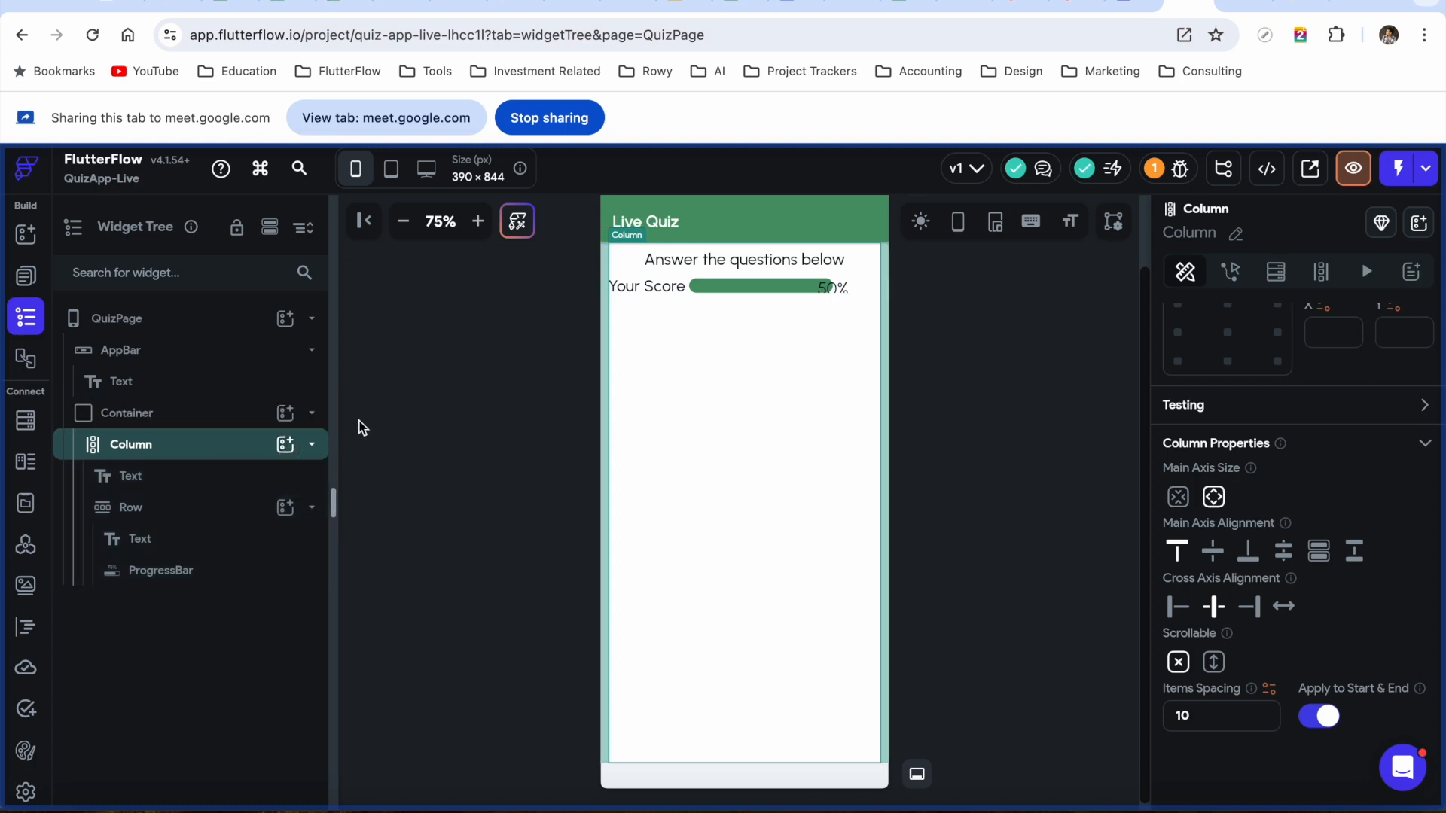
Add a PageView, found by searching 'pageview', to the Column below the score row
click(284, 449)
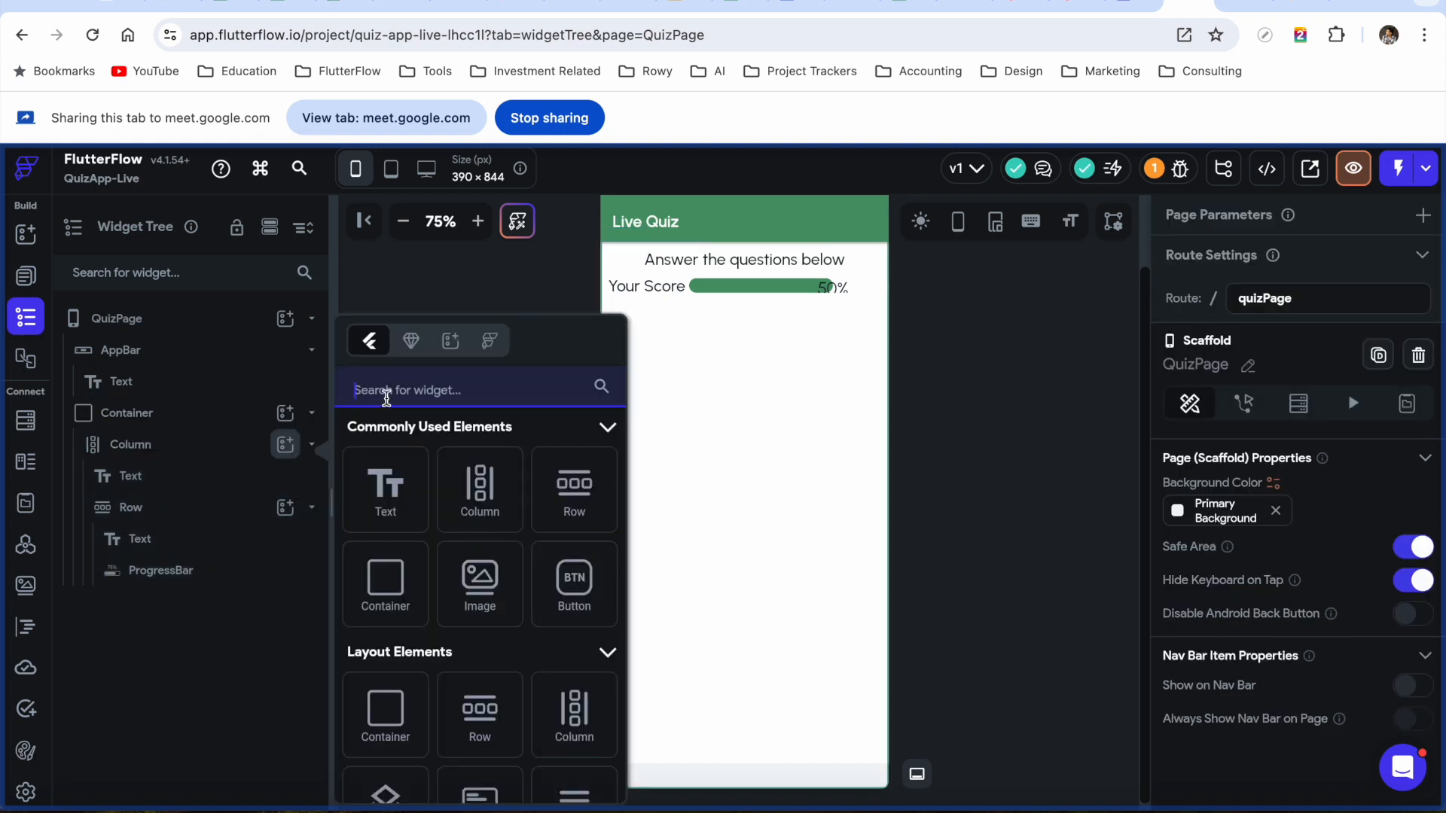
text(pageview)
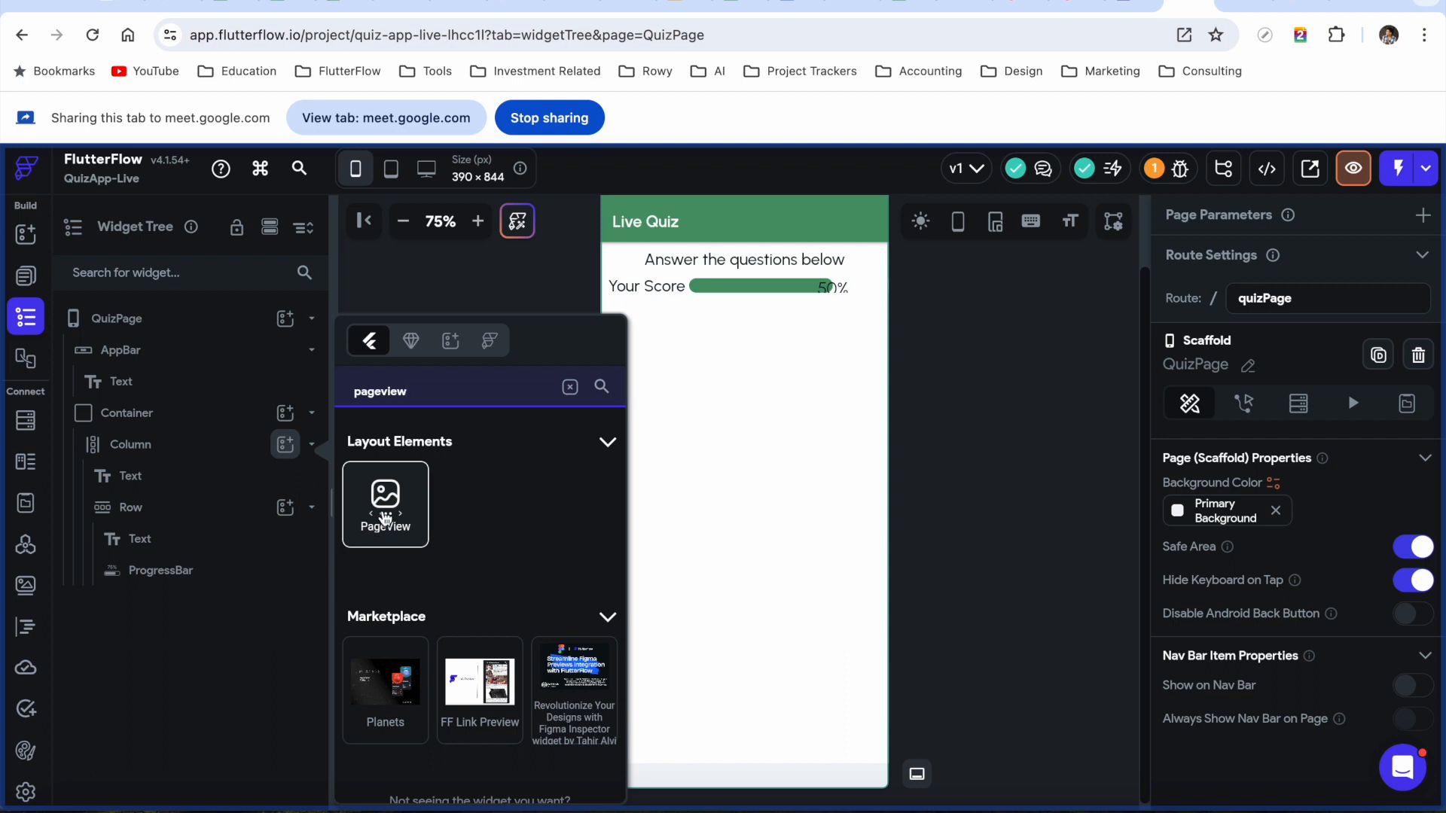
click(384, 519)
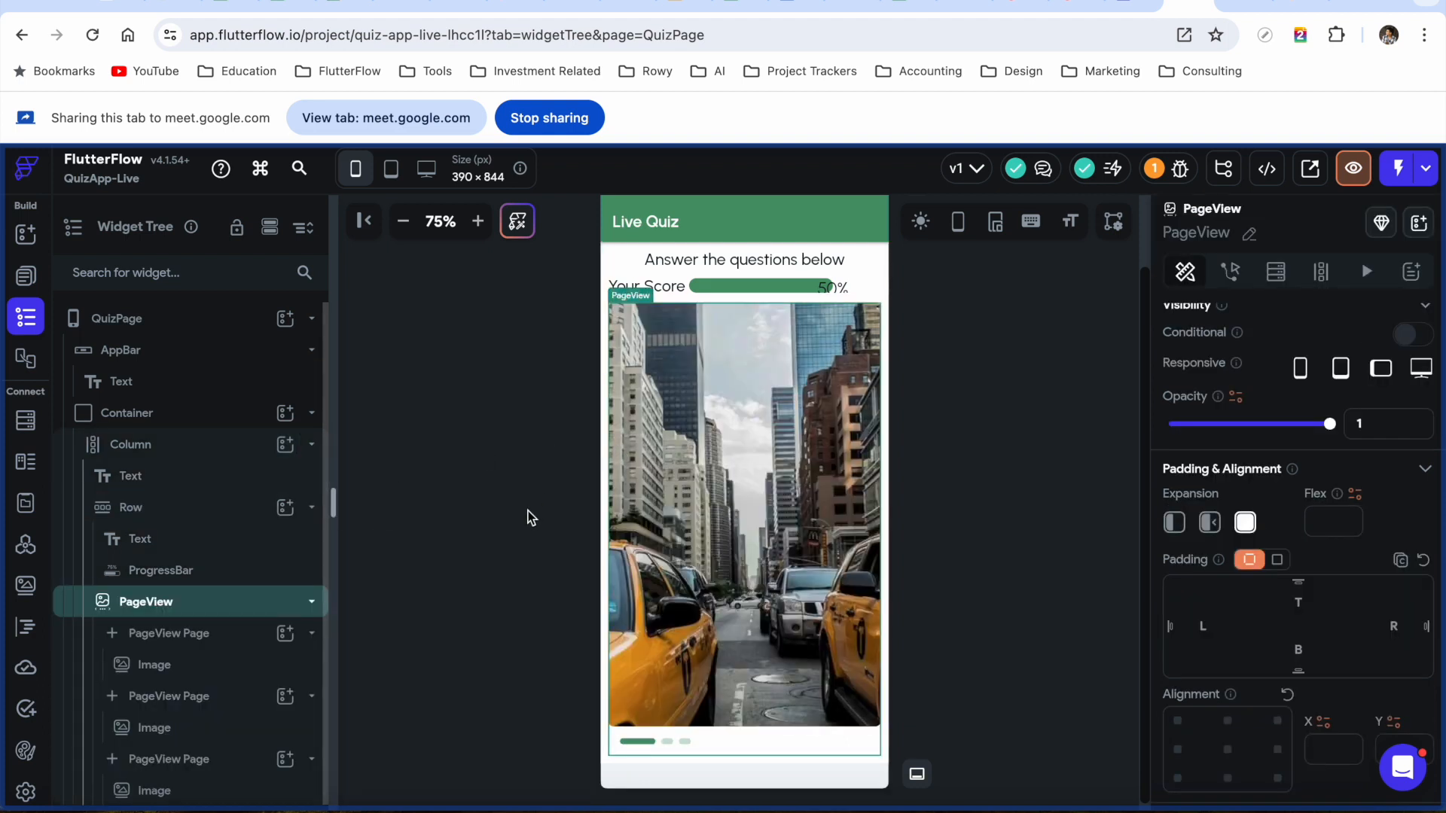
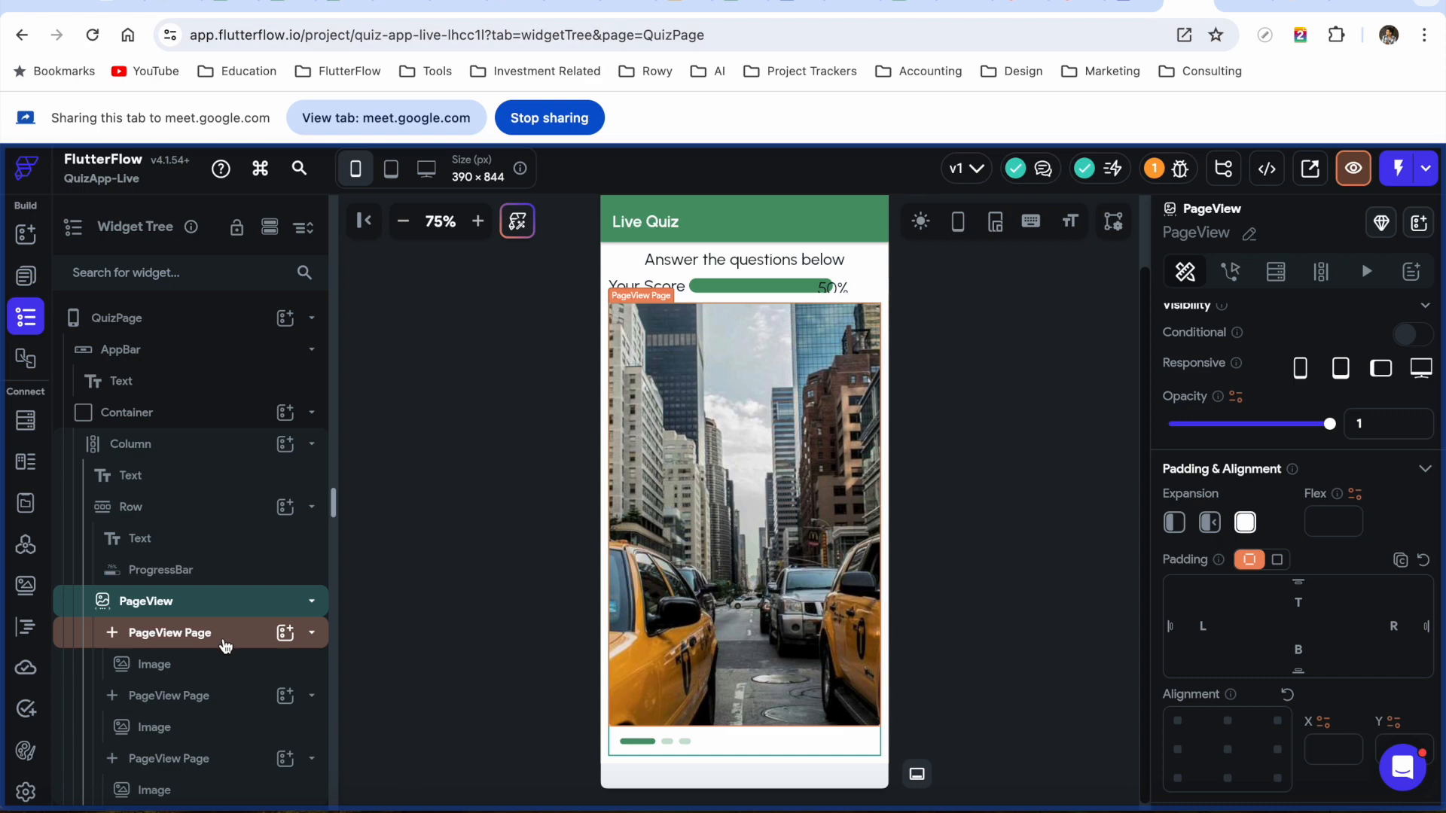
Delete the image from the first PageView page
click(205, 640)
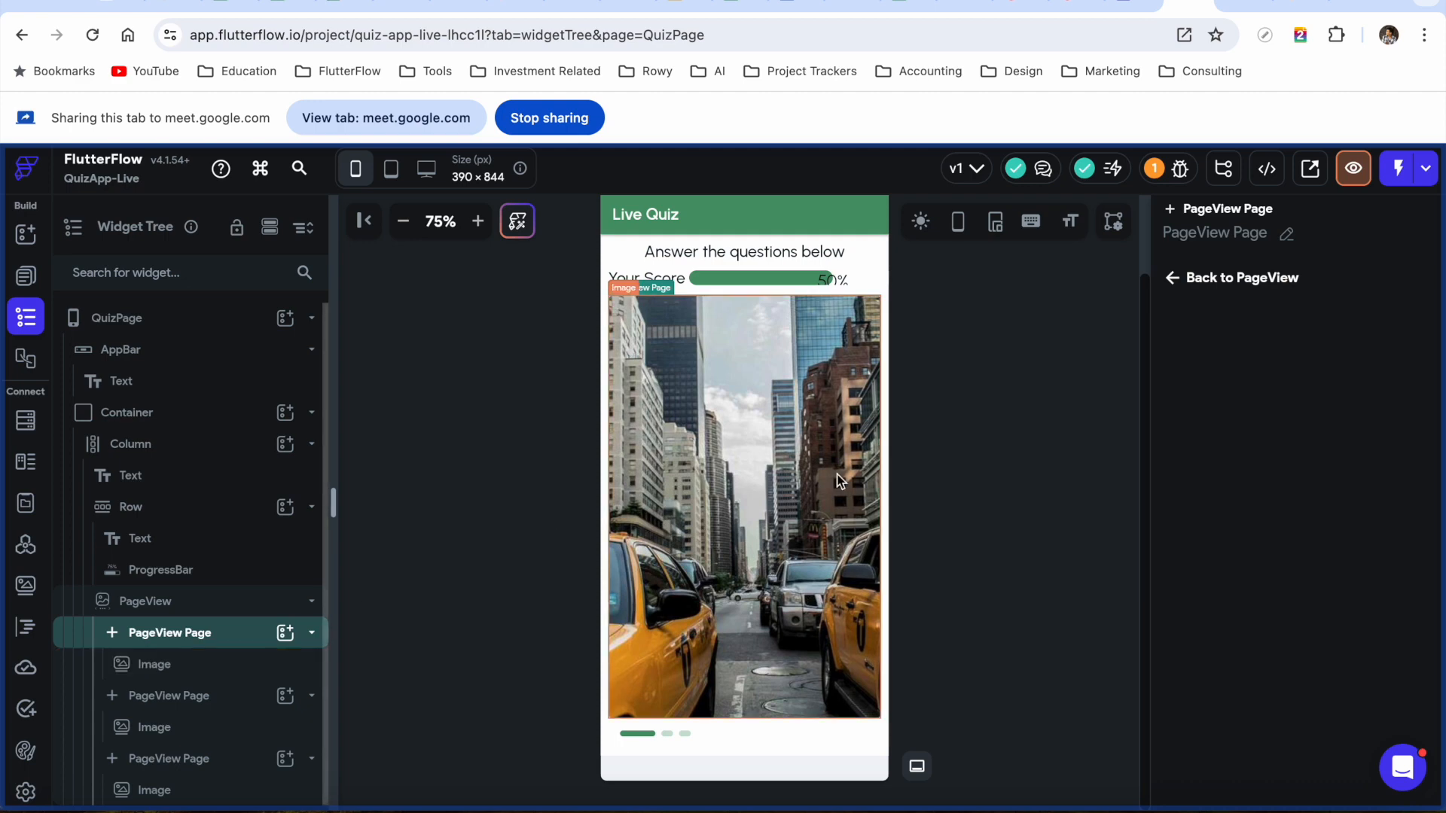
click(179, 673)
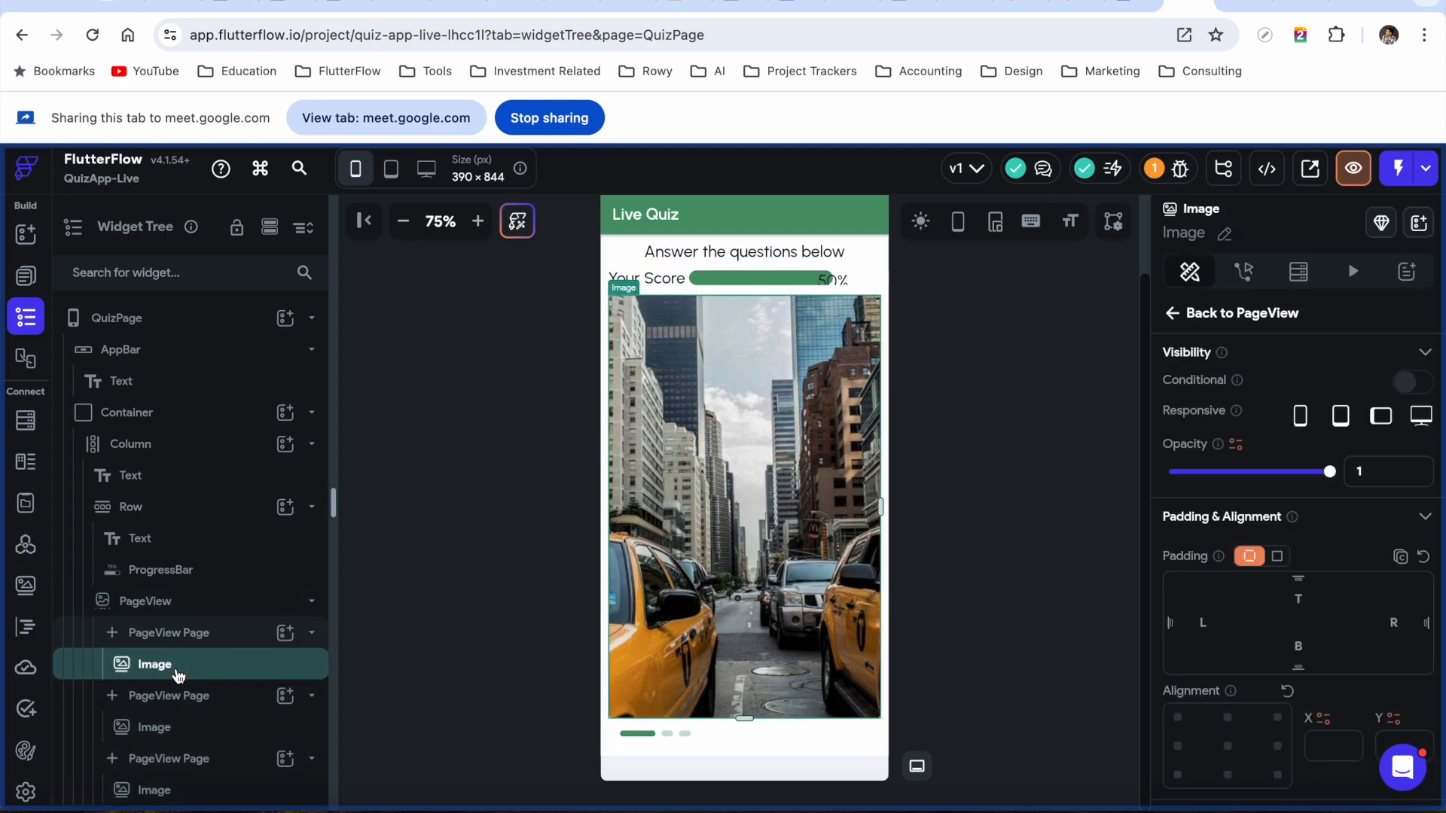
right_click(180, 673)
click(427, 459)
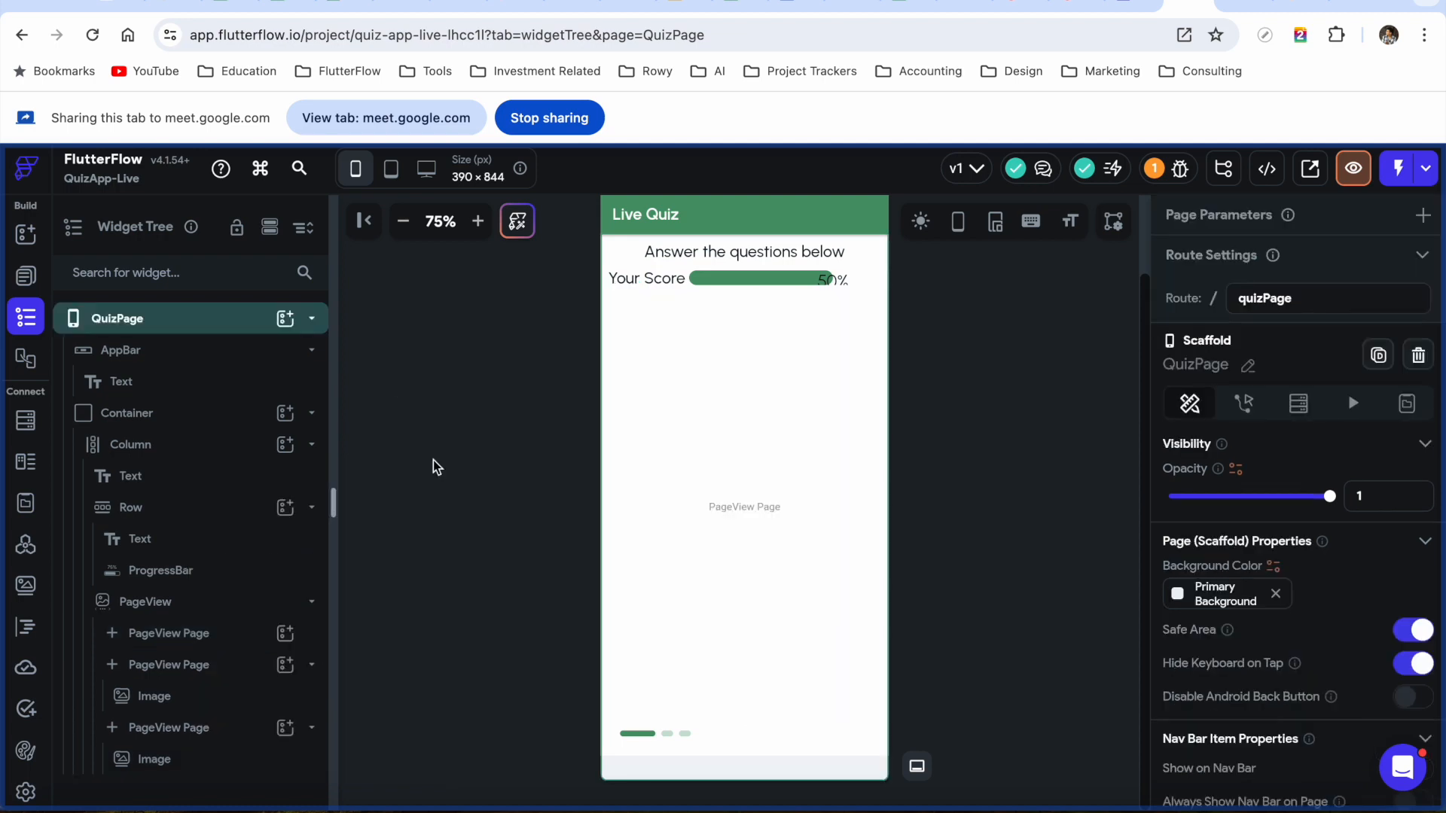
Add a Container to the empty first page and set its width to 100%
click(200, 636)
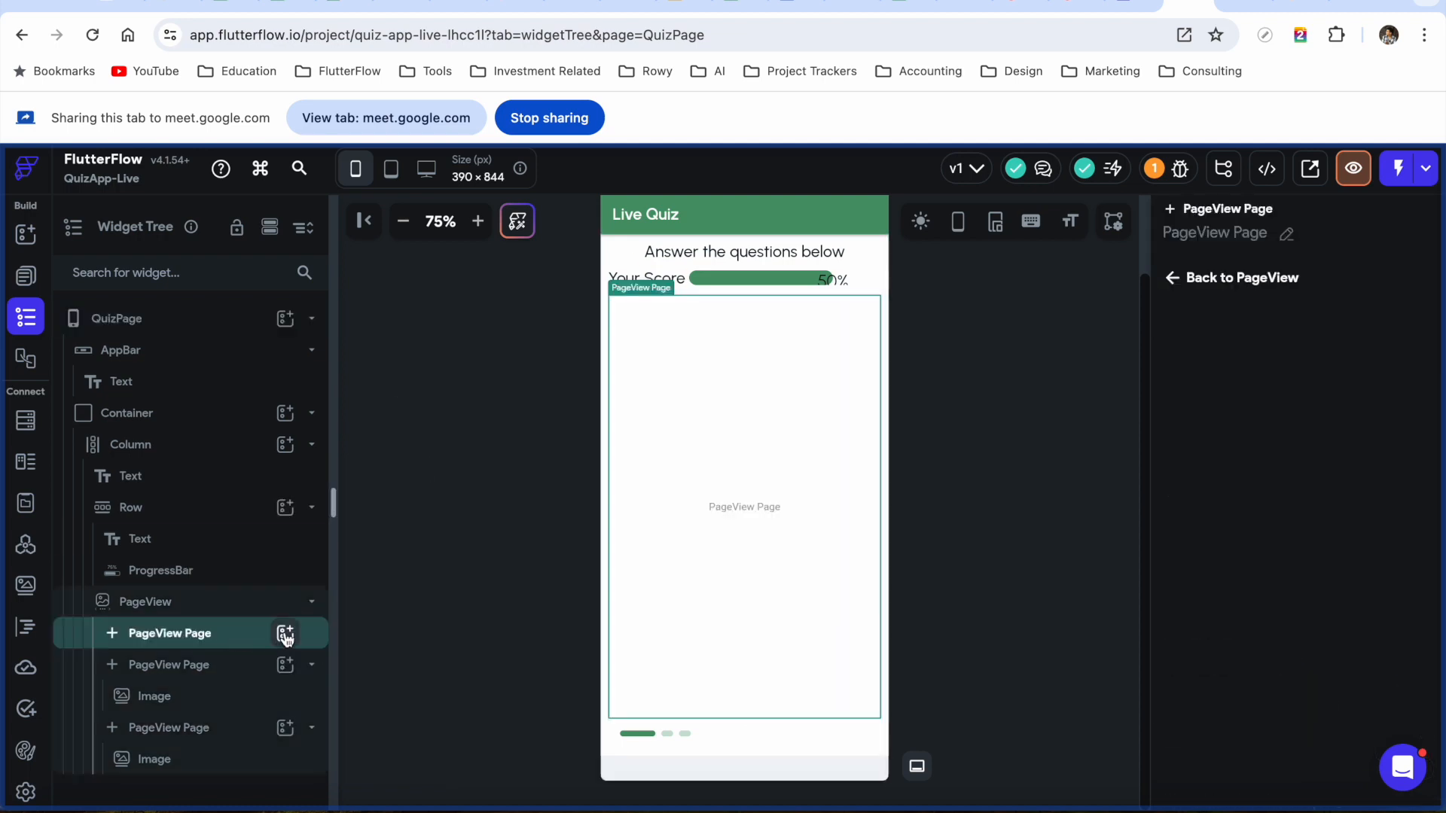
click(285, 635)
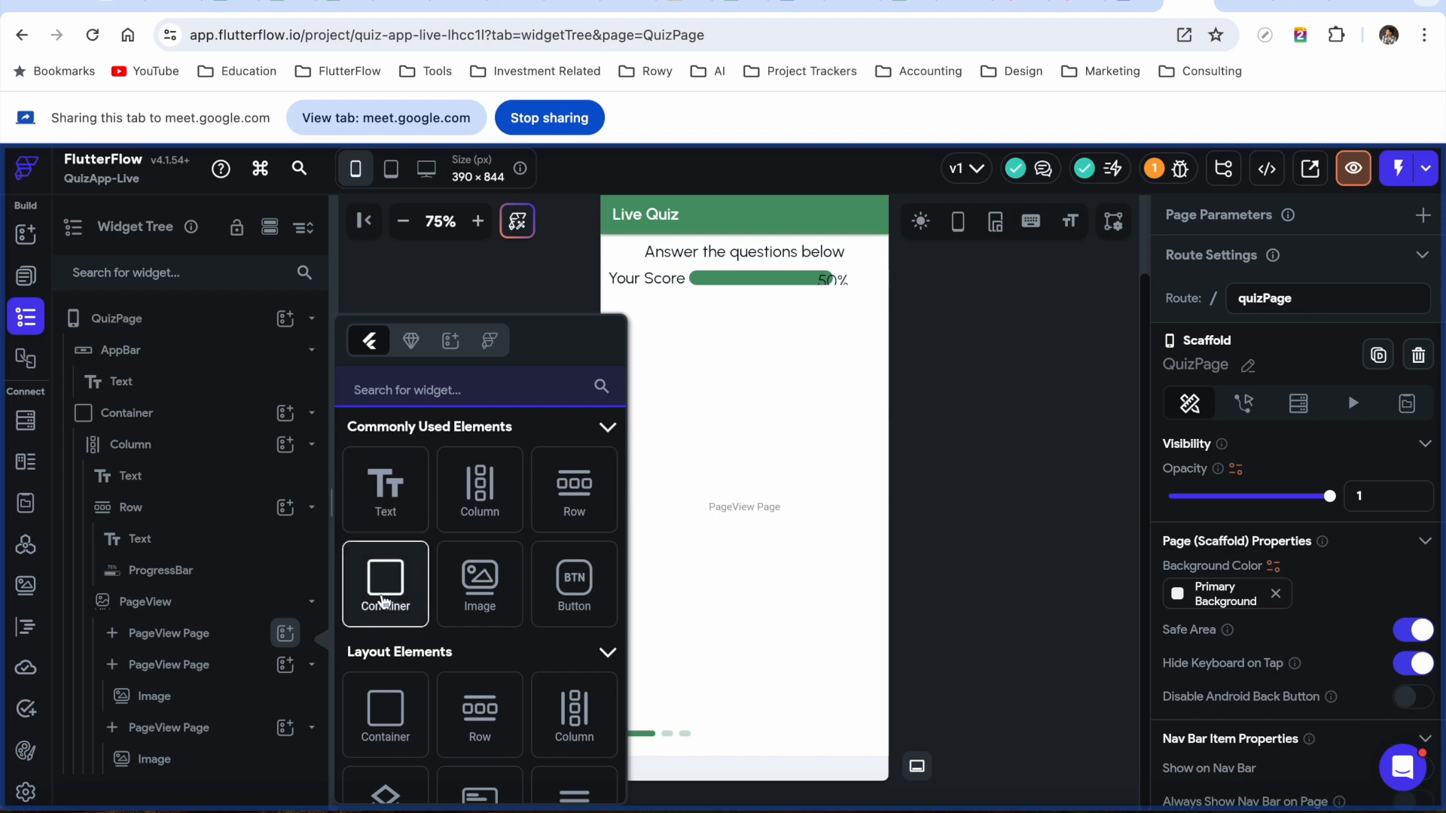
click(385, 599)
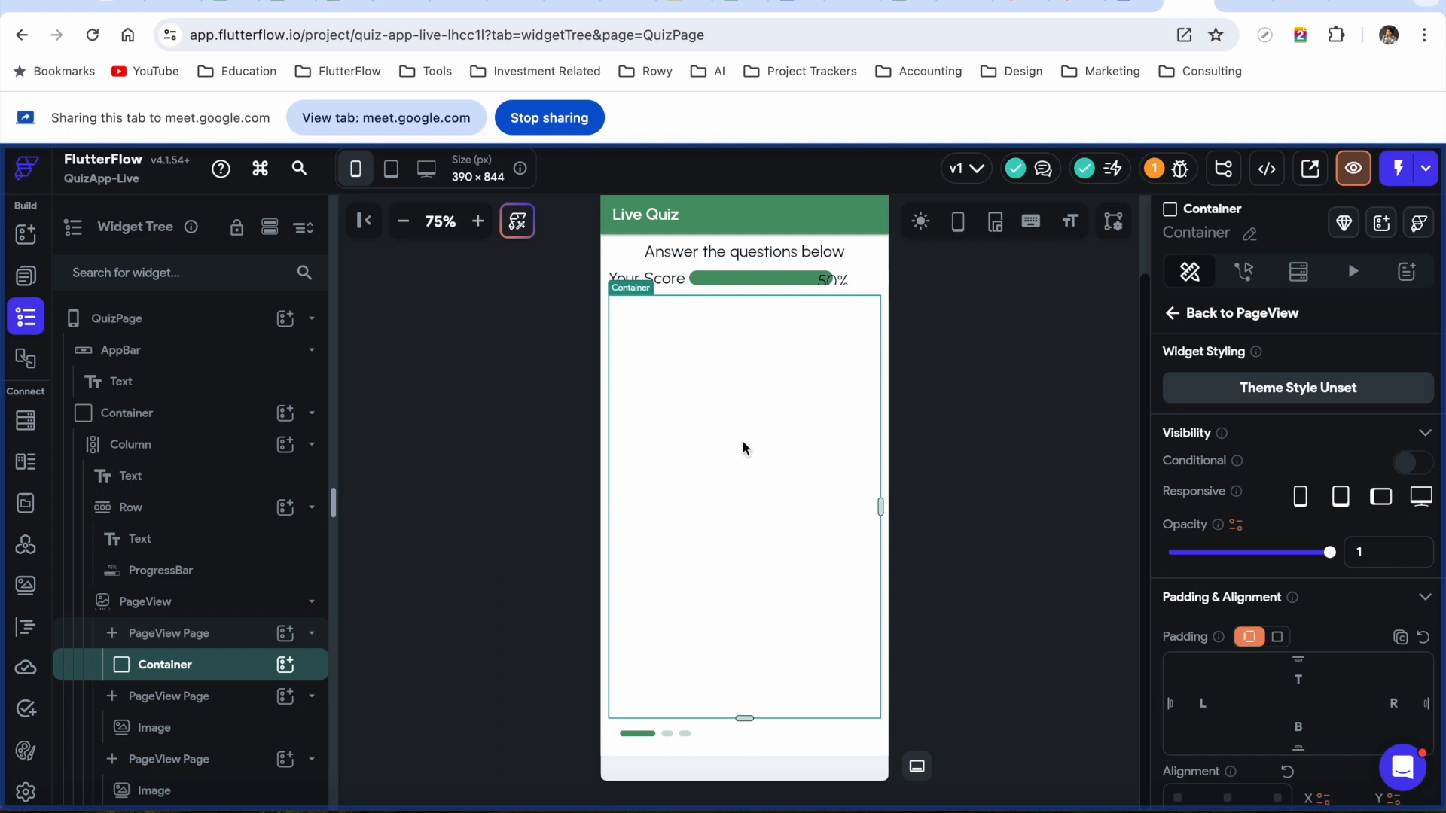
scroll(1360, 697, down, 3)
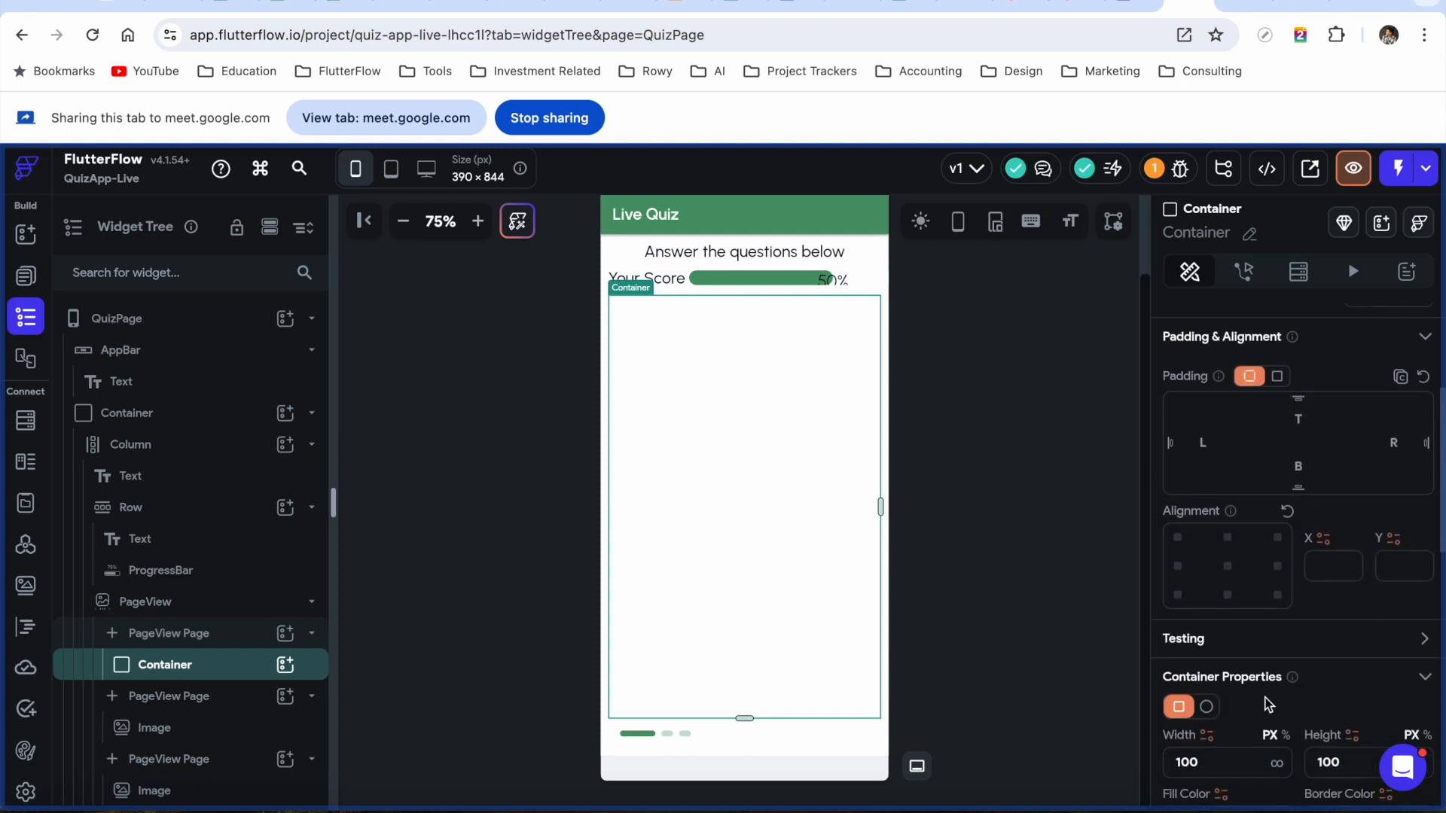
scroll(1272, 706, down, 2)
click(1286, 577)
click(1234, 601)
text(100)
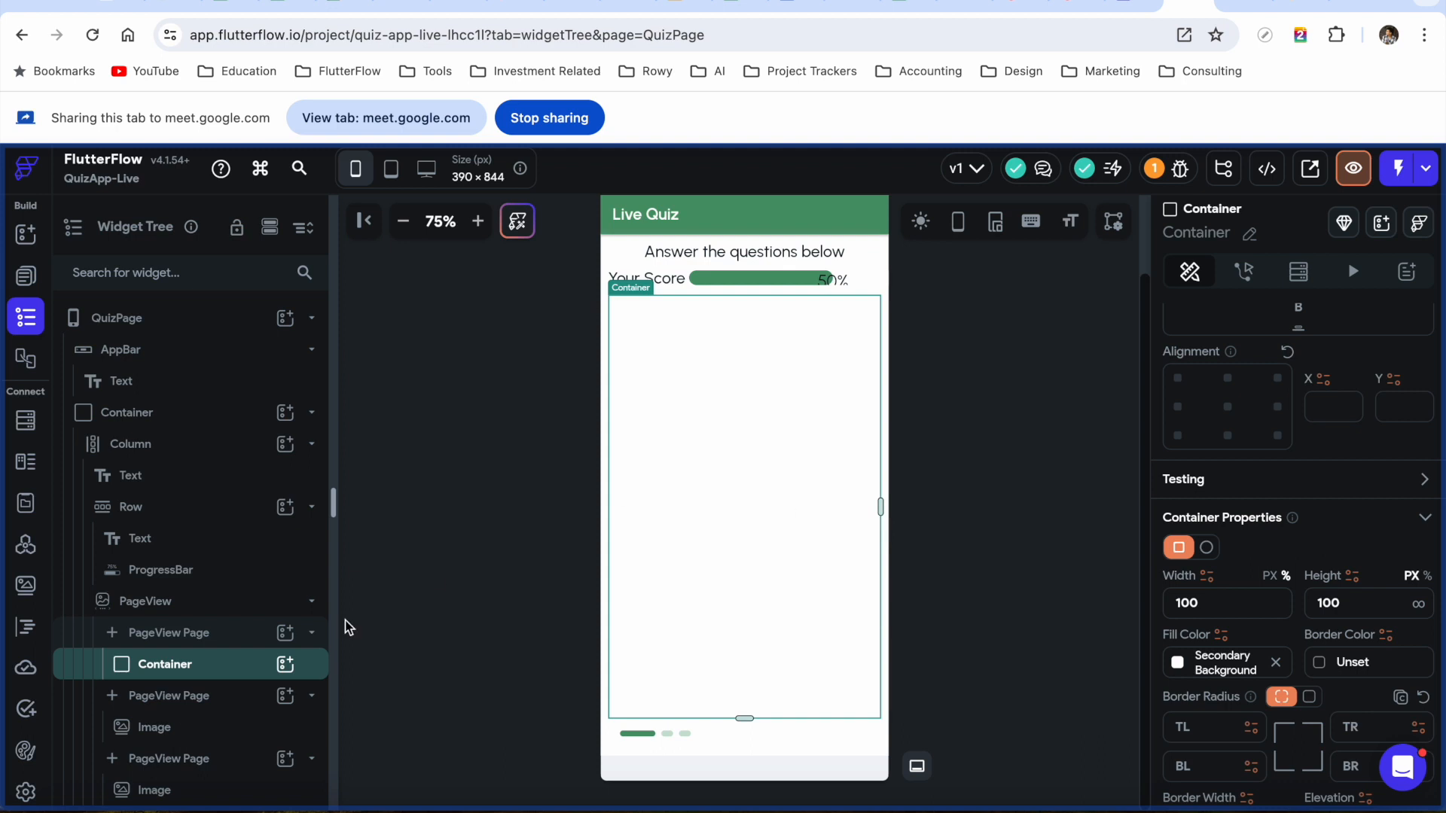
Add a Column to the Container holding a Text widget named QuestionNo
click(284, 664)
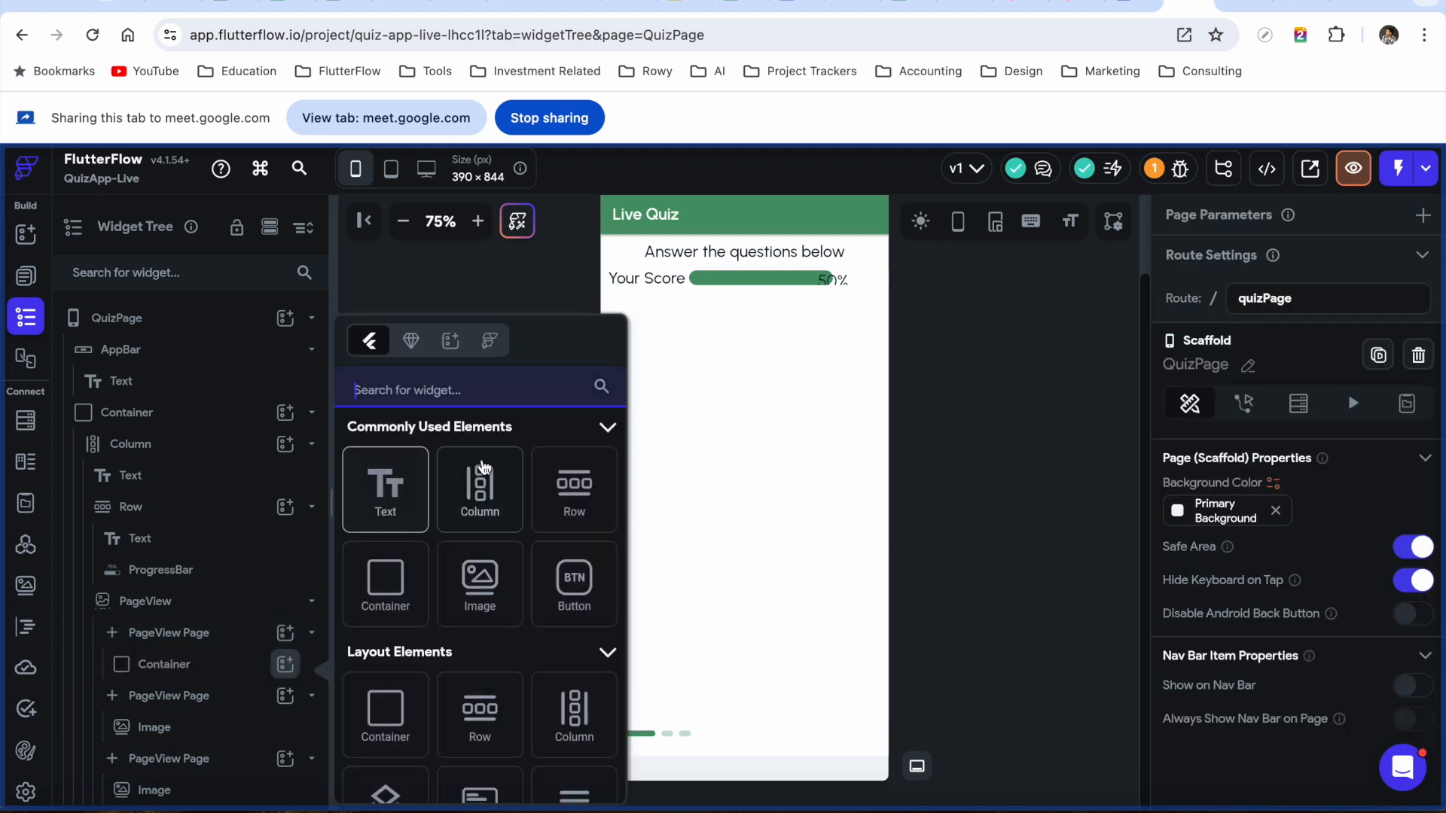
click(479, 489)
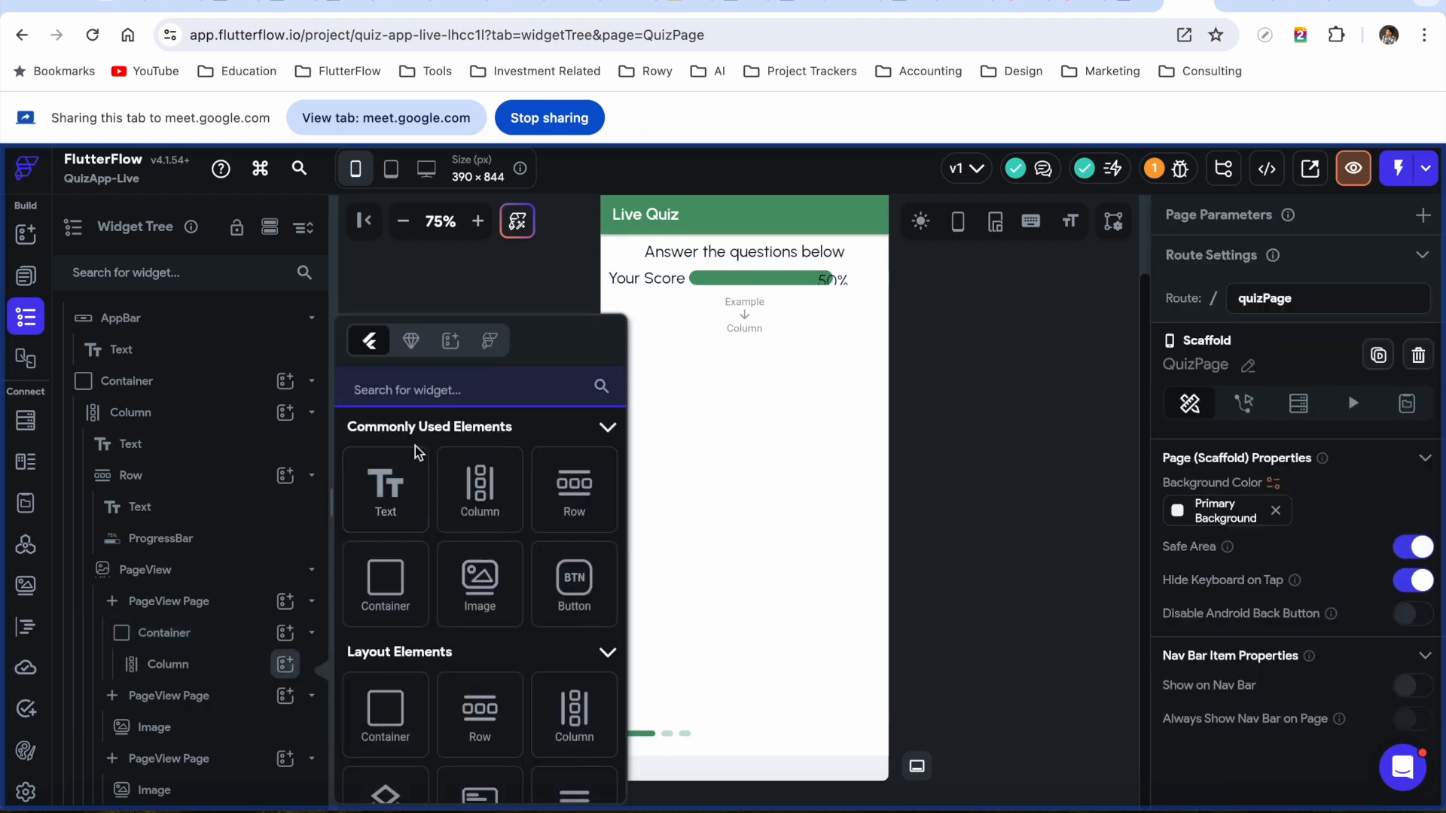
click(387, 502)
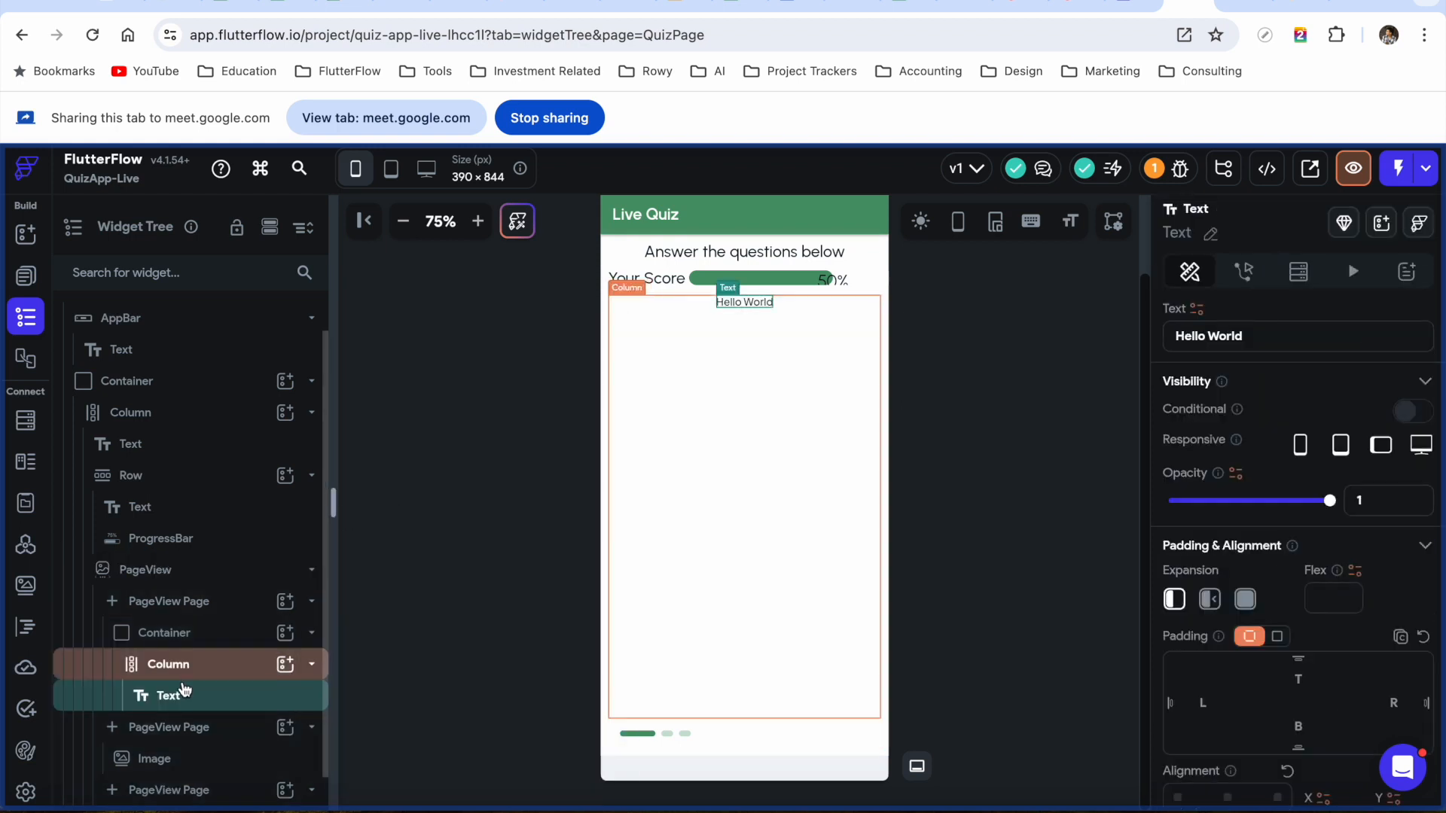
scroll(229, 656, down, 1)
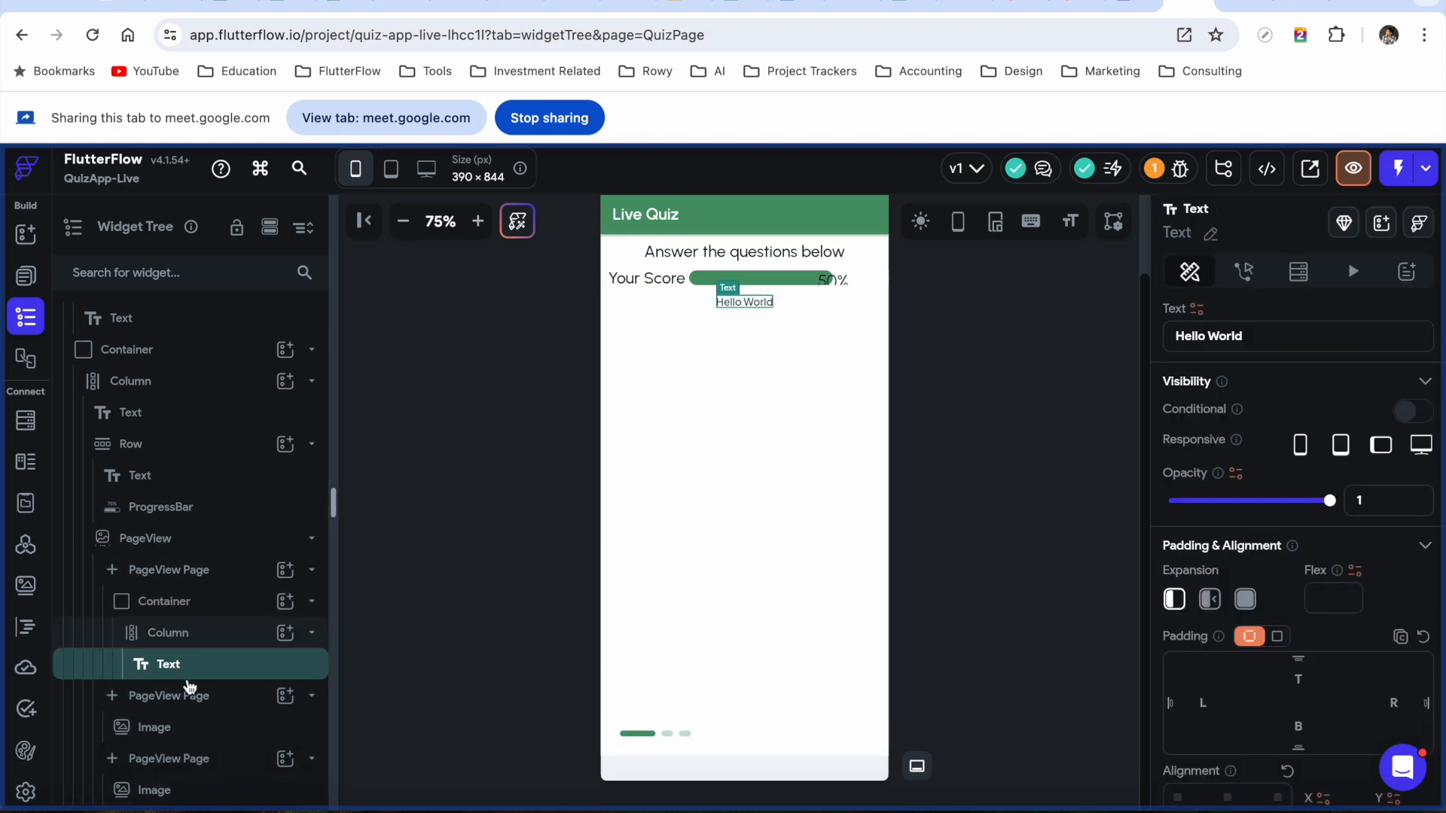
click(1209, 234)
key(BackSpace)
text(QuestionNo)
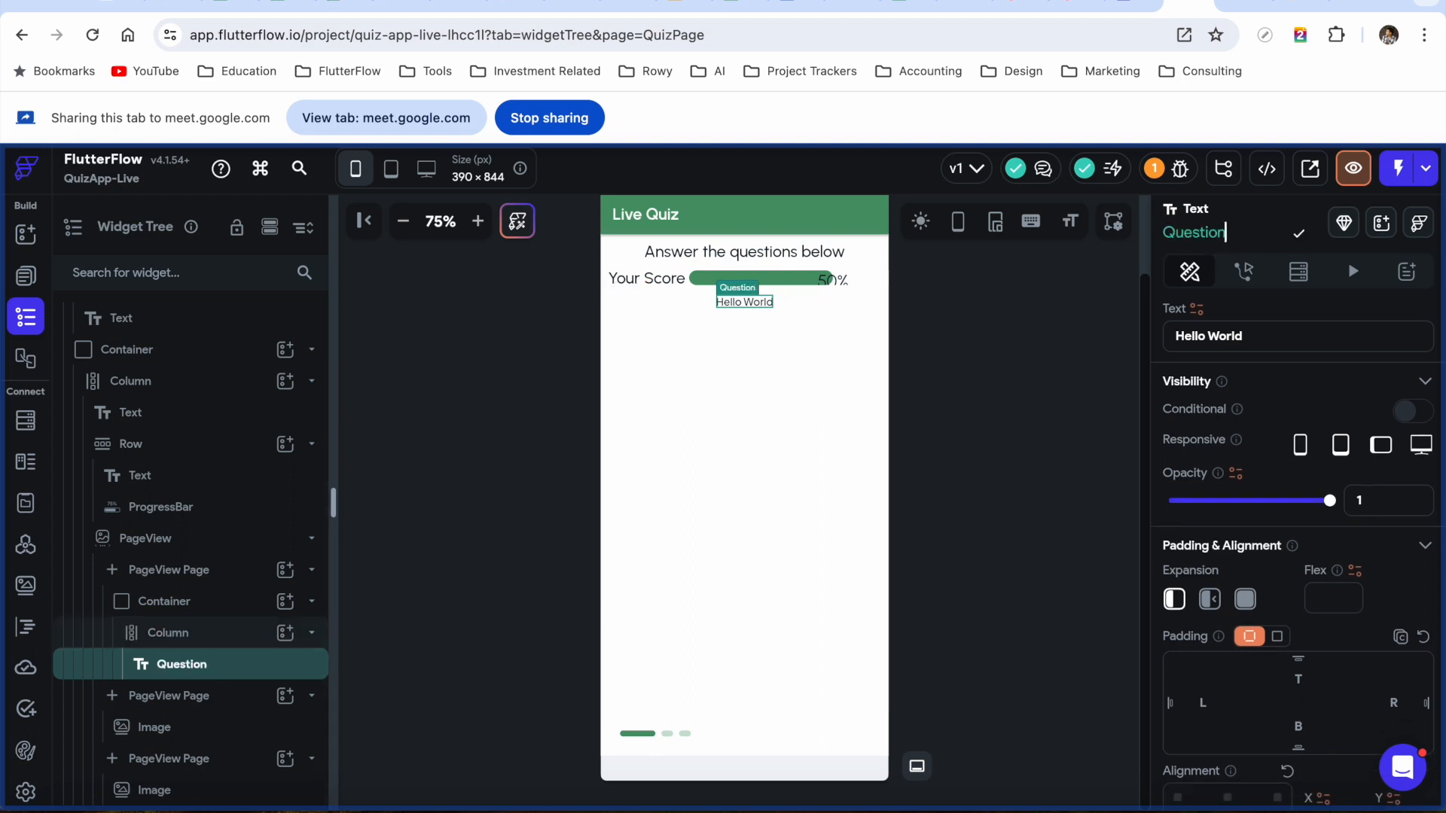
Add a second Text widget below it, named Question
click(284, 632)
click(442, 387)
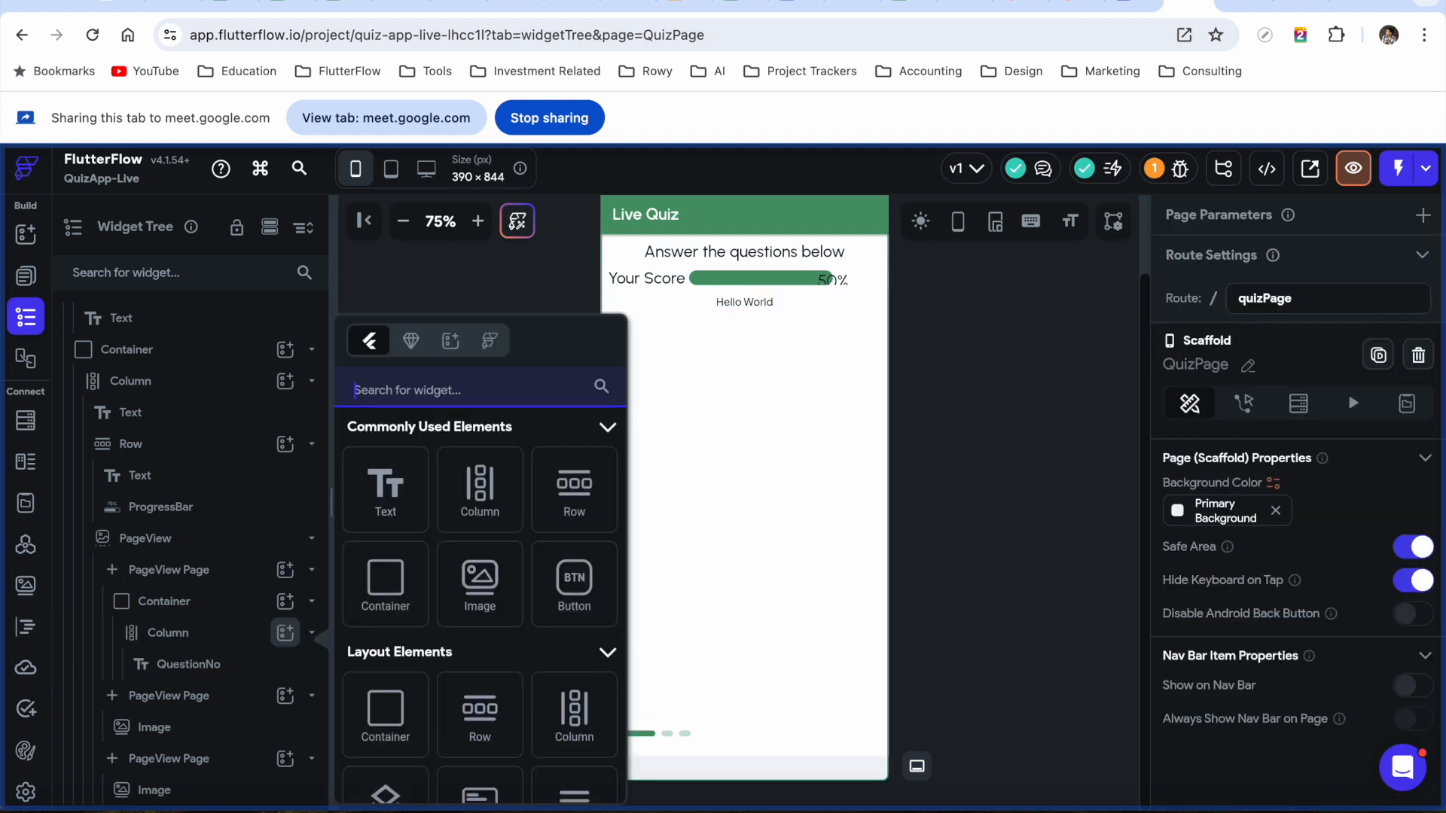
text(Quest)
key(BackSpace)
key(BackSpace)
key(BackSpace)
key(BackSpace)
key(BackSpace)
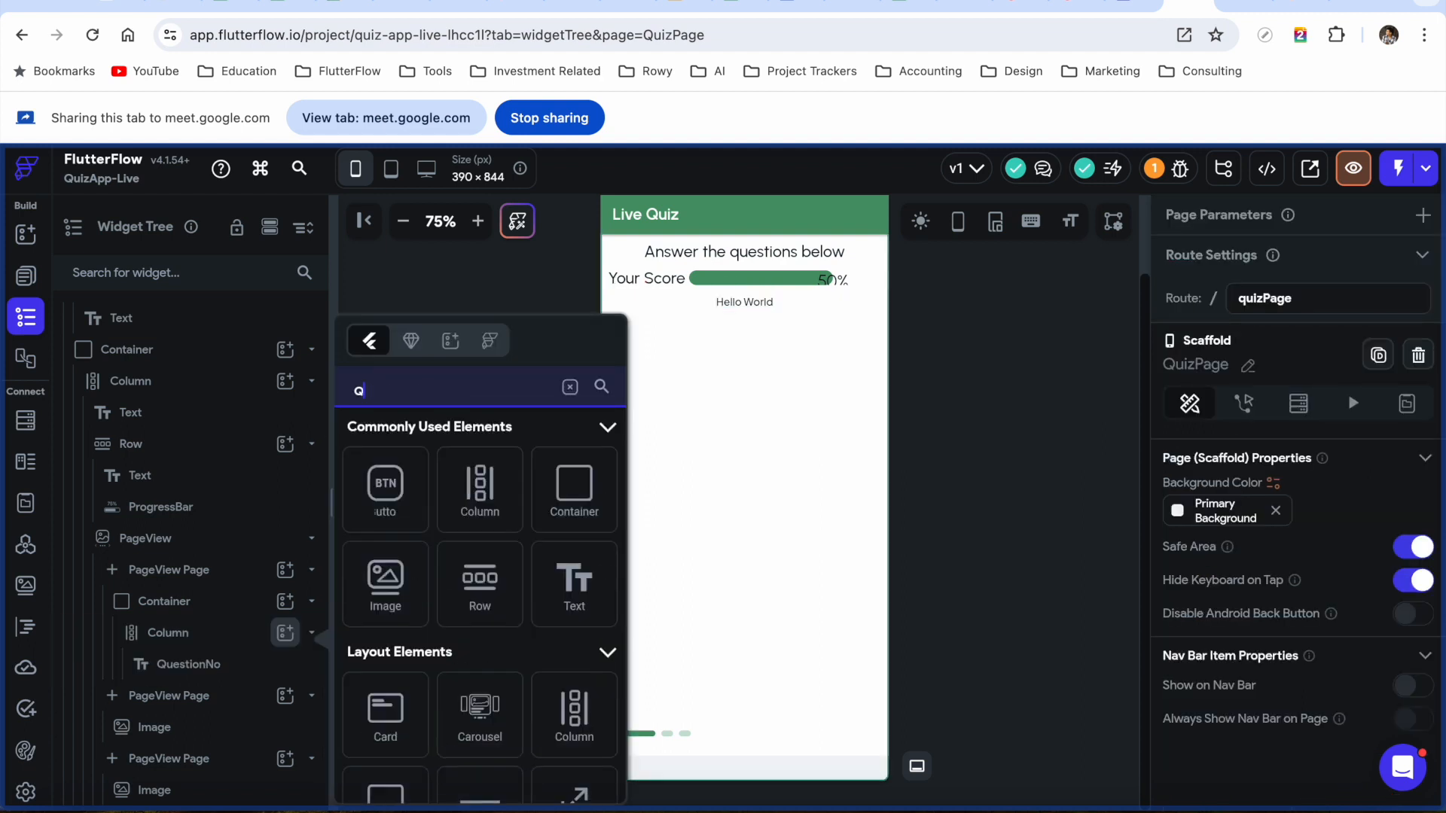
text(Text)
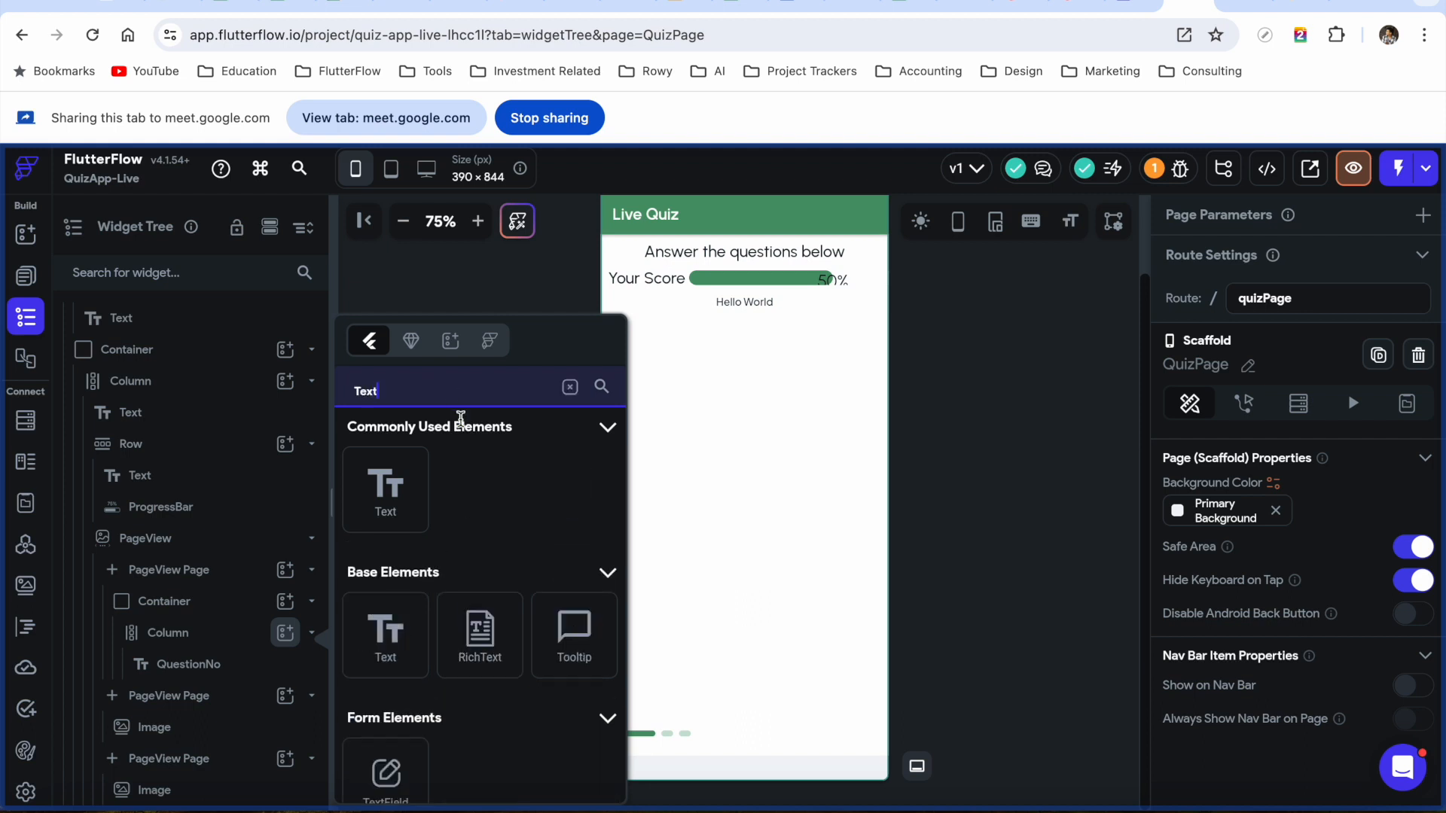
click(391, 508)
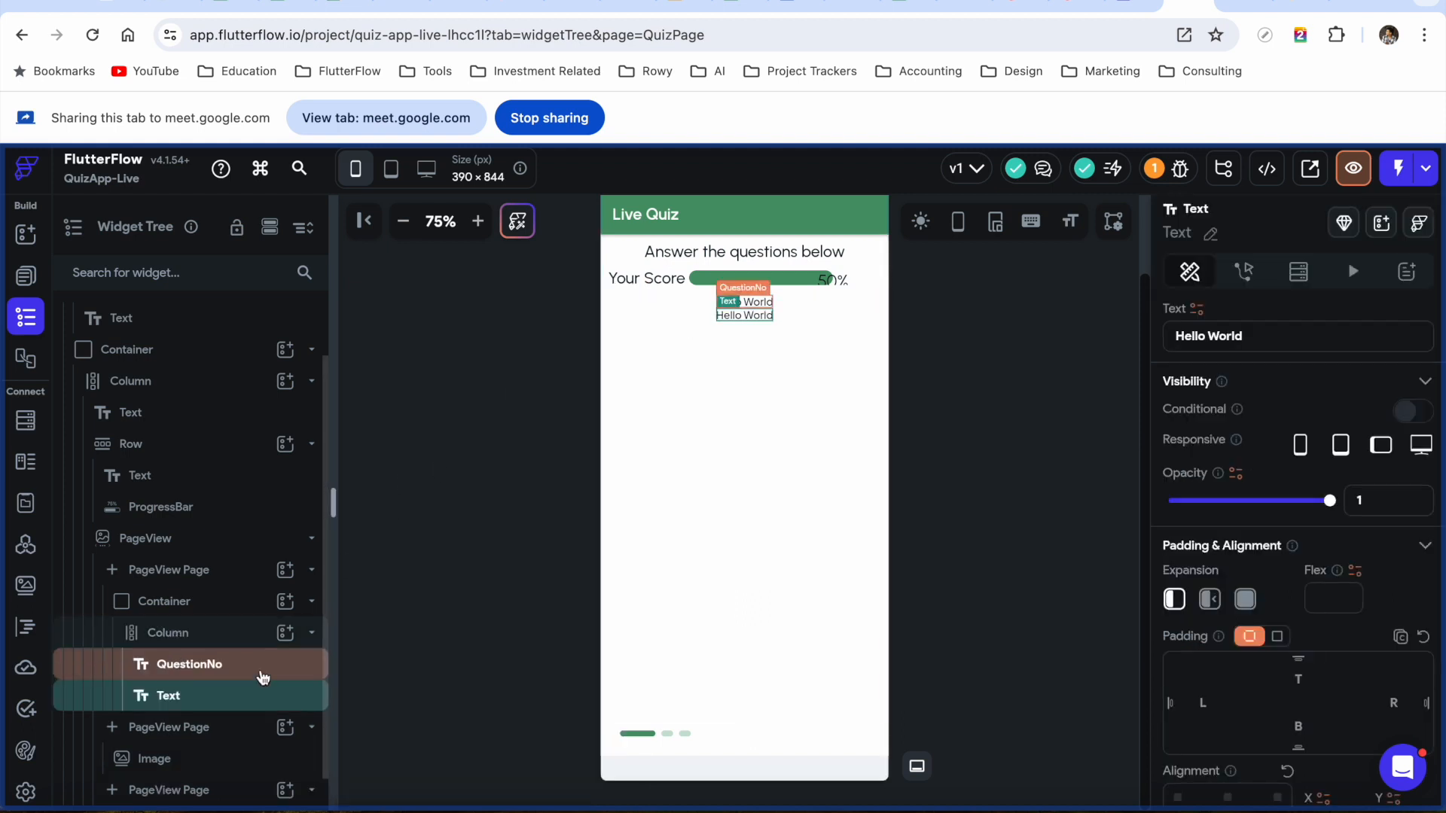
click(1210, 234)
text(Question)
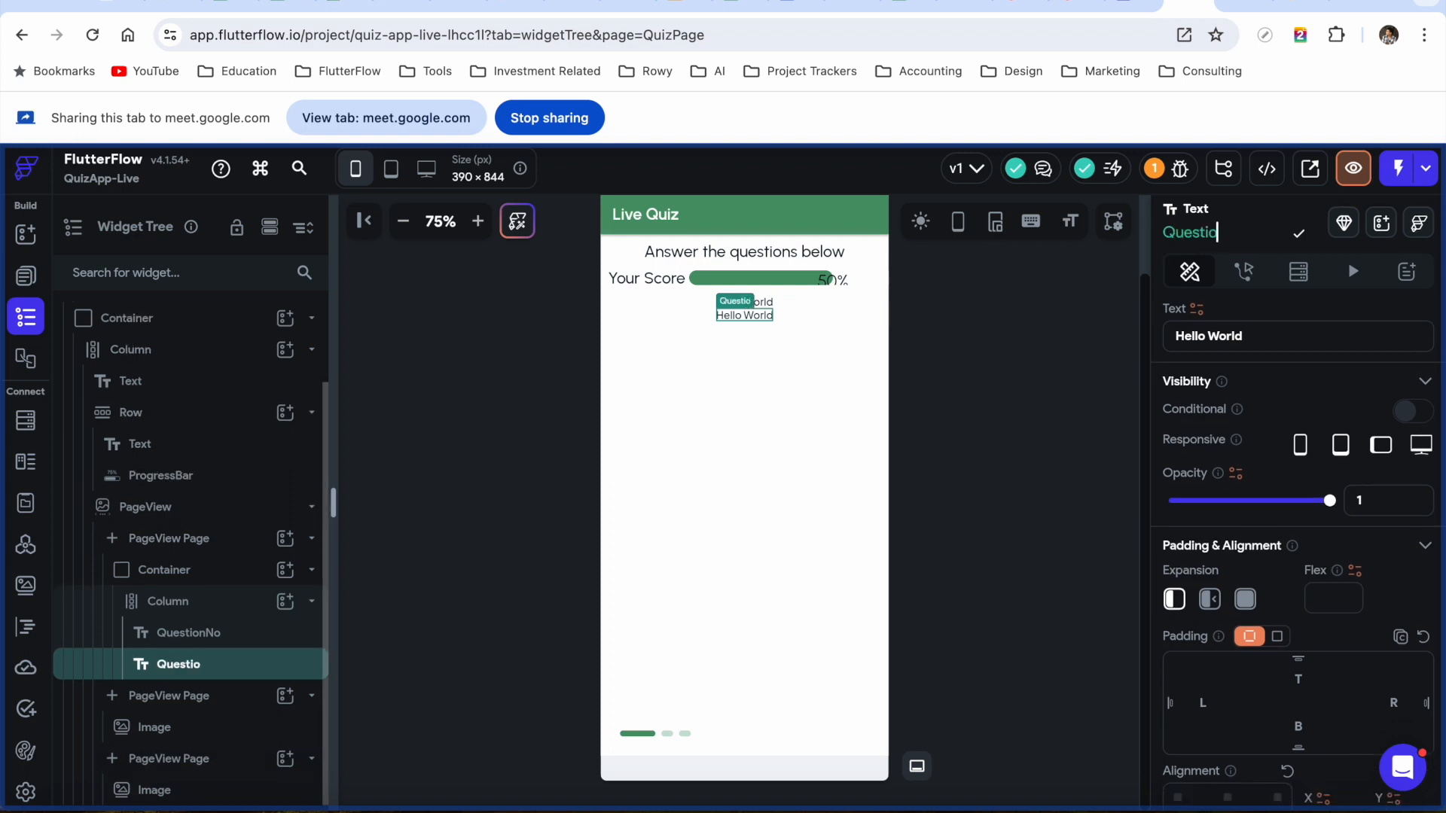
Add a ListView to the Column beneath the two texts
click(208, 611)
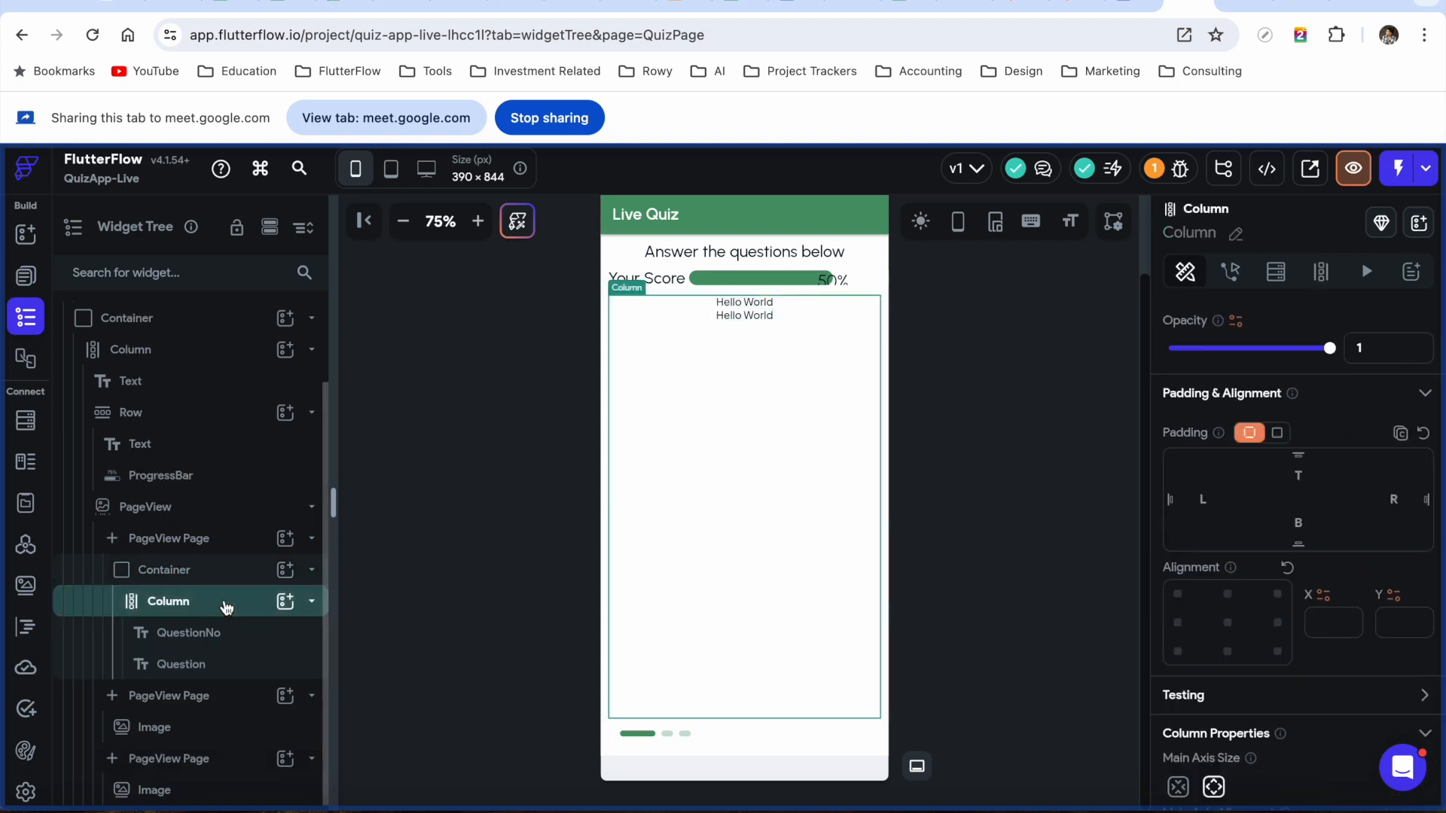
click(285, 601)
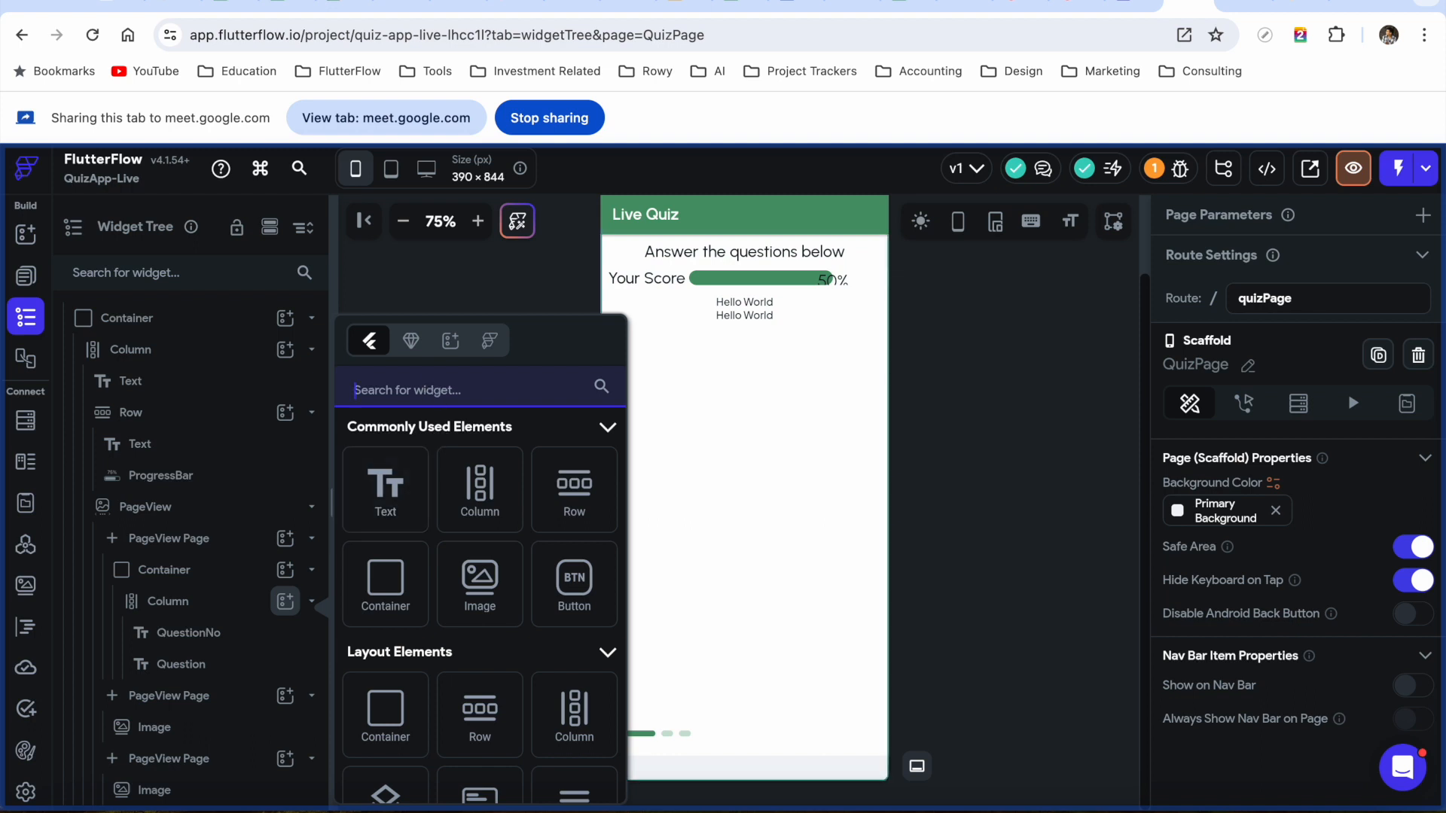
text(listvie)
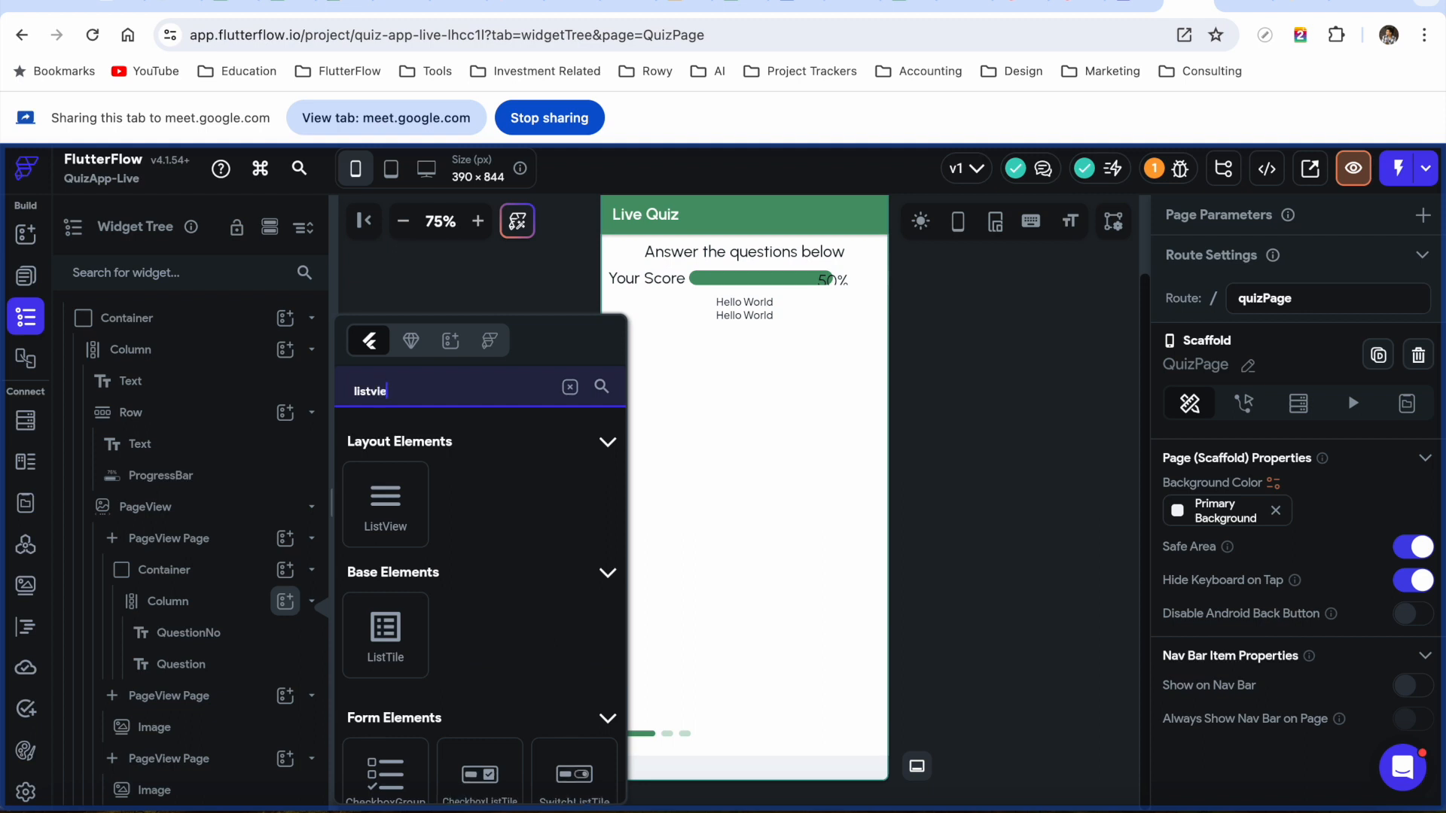
text(w)
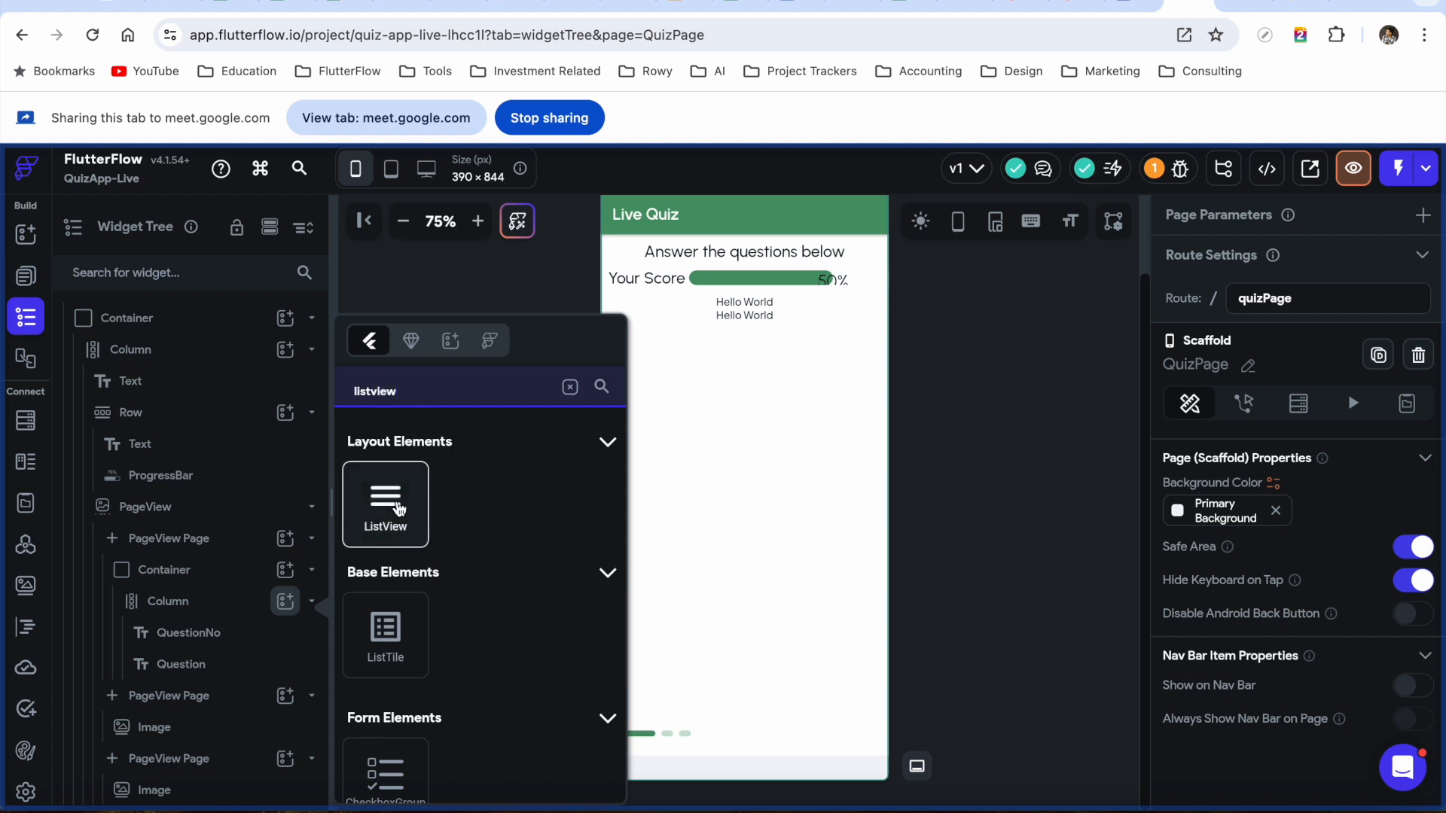
click(400, 510)
scroll(224, 682, down, 1)
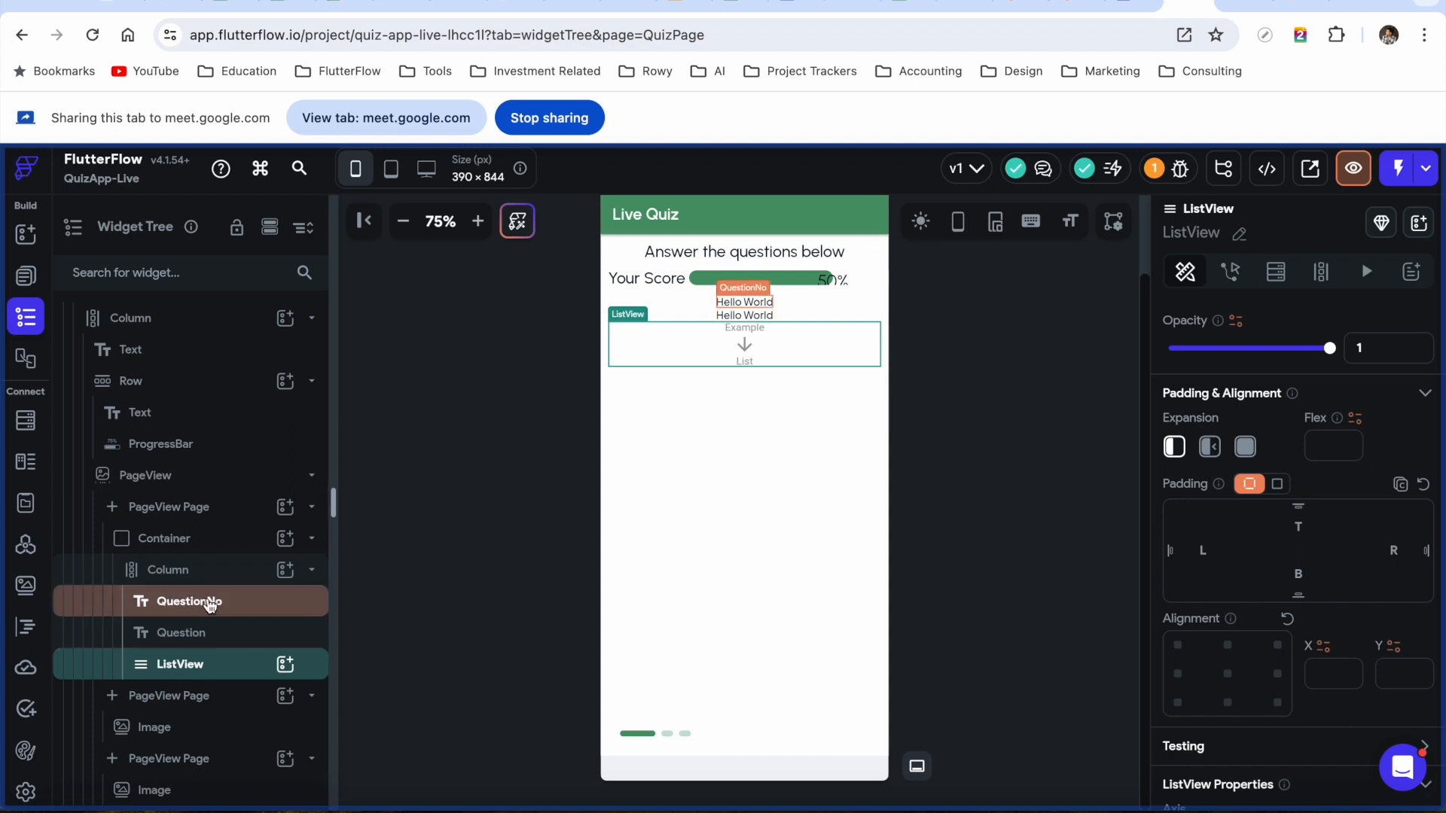
Set the texts to 'Question No 1' and 'How many planets are there in the solar system?'
click(211, 602)
drag(1256, 338, 1152, 333)
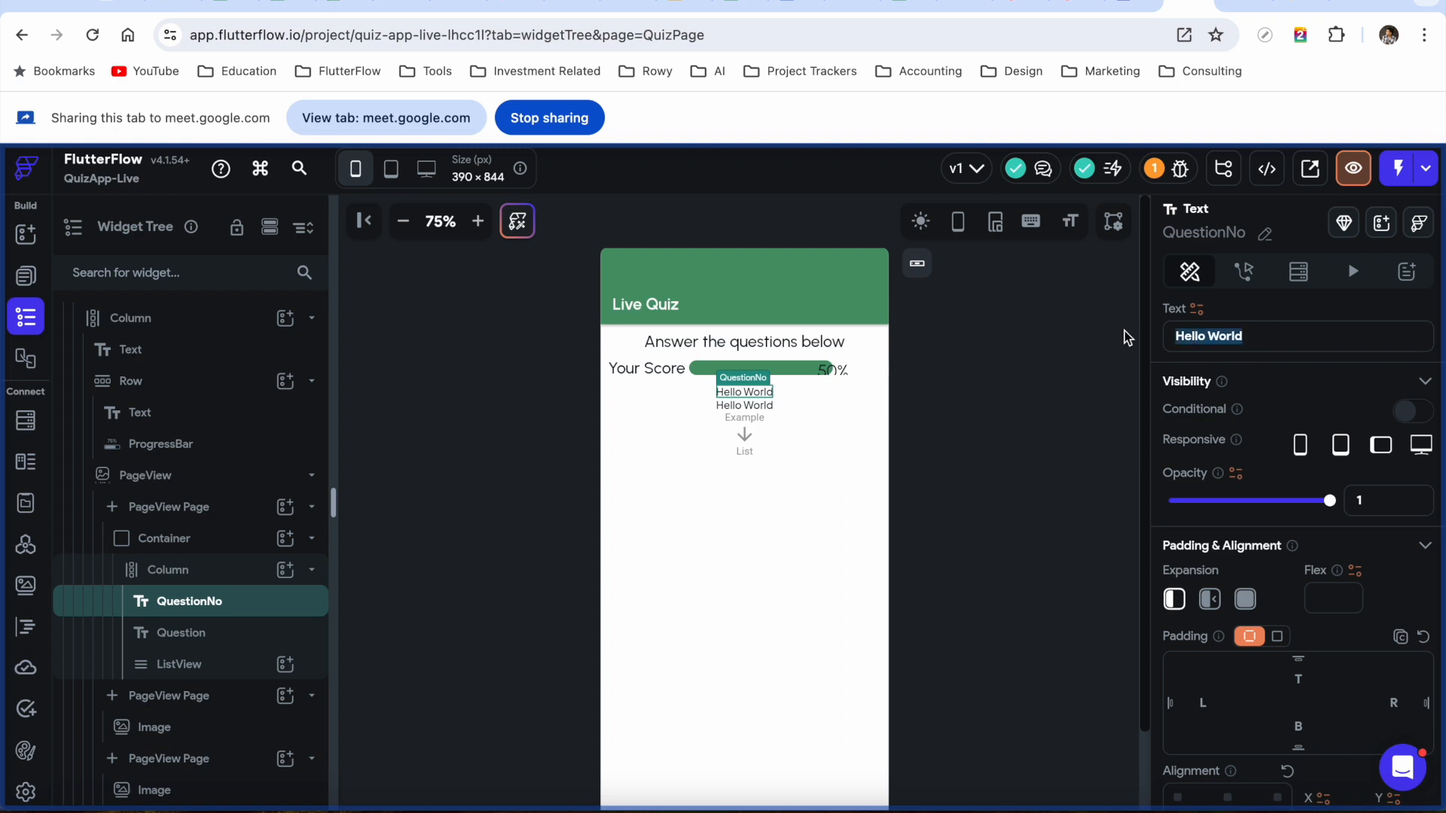
text(Question)
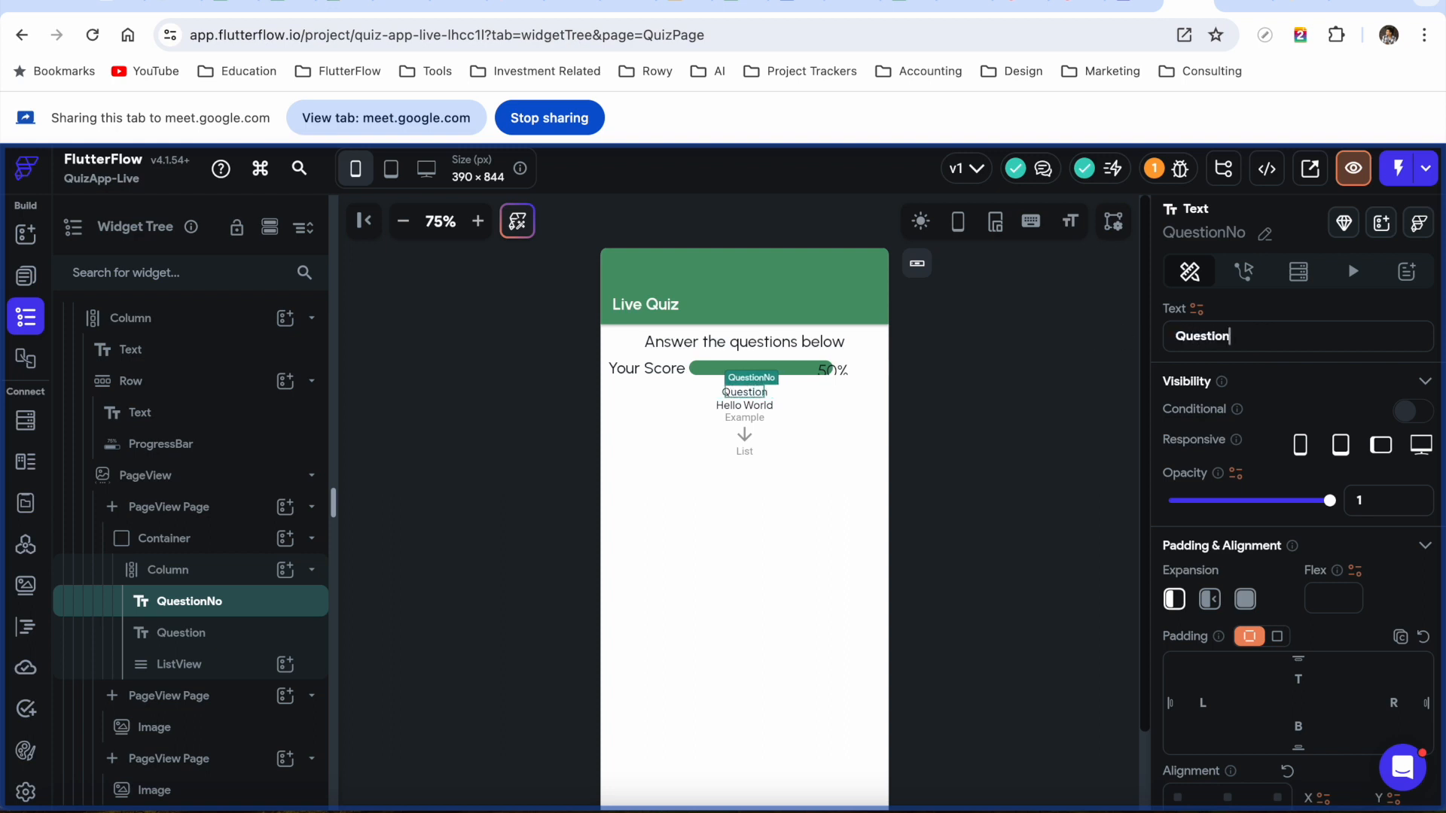
text( No 1)
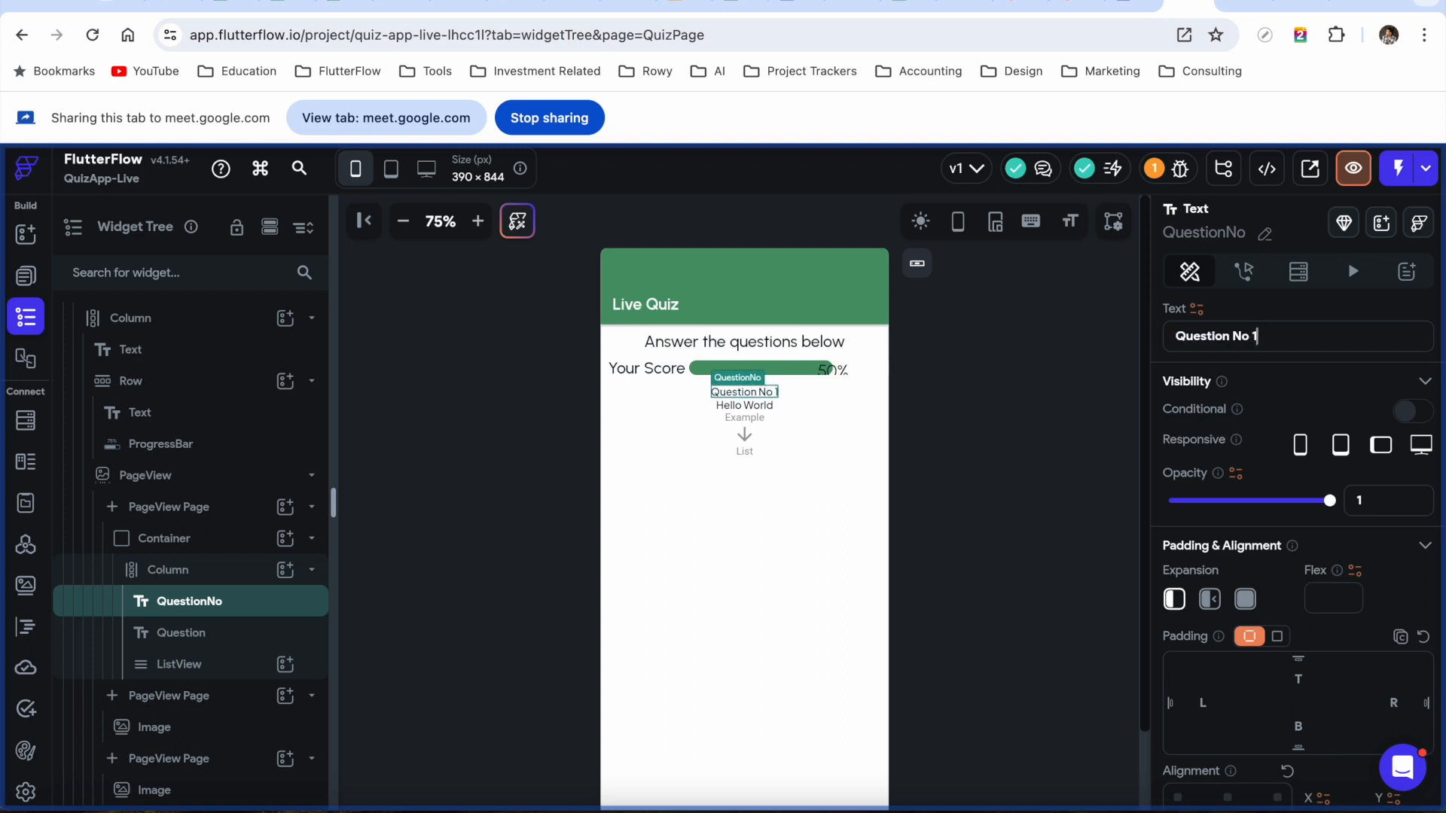
click(221, 637)
drag(1262, 332, 1088, 333)
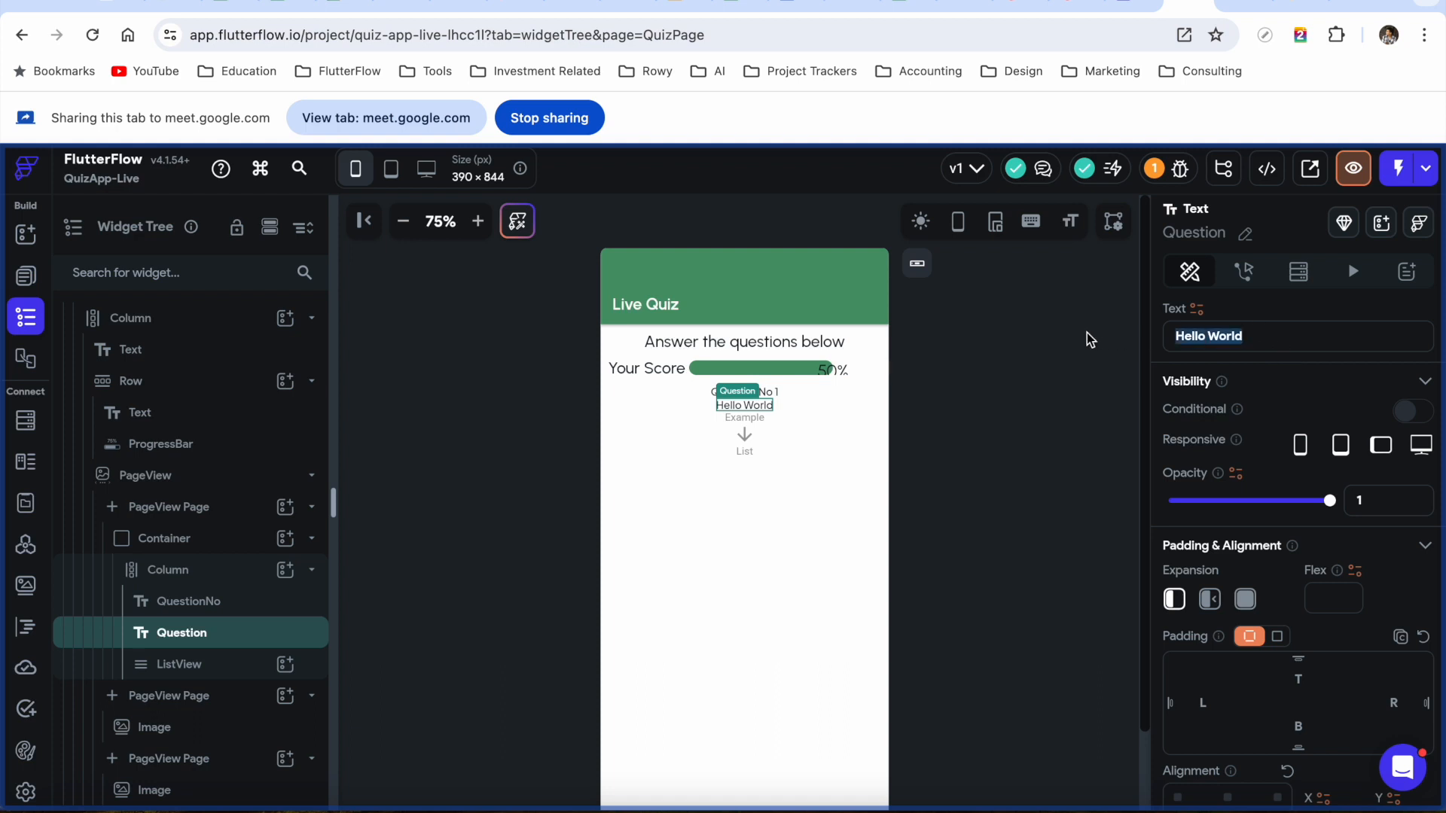
text(How many)
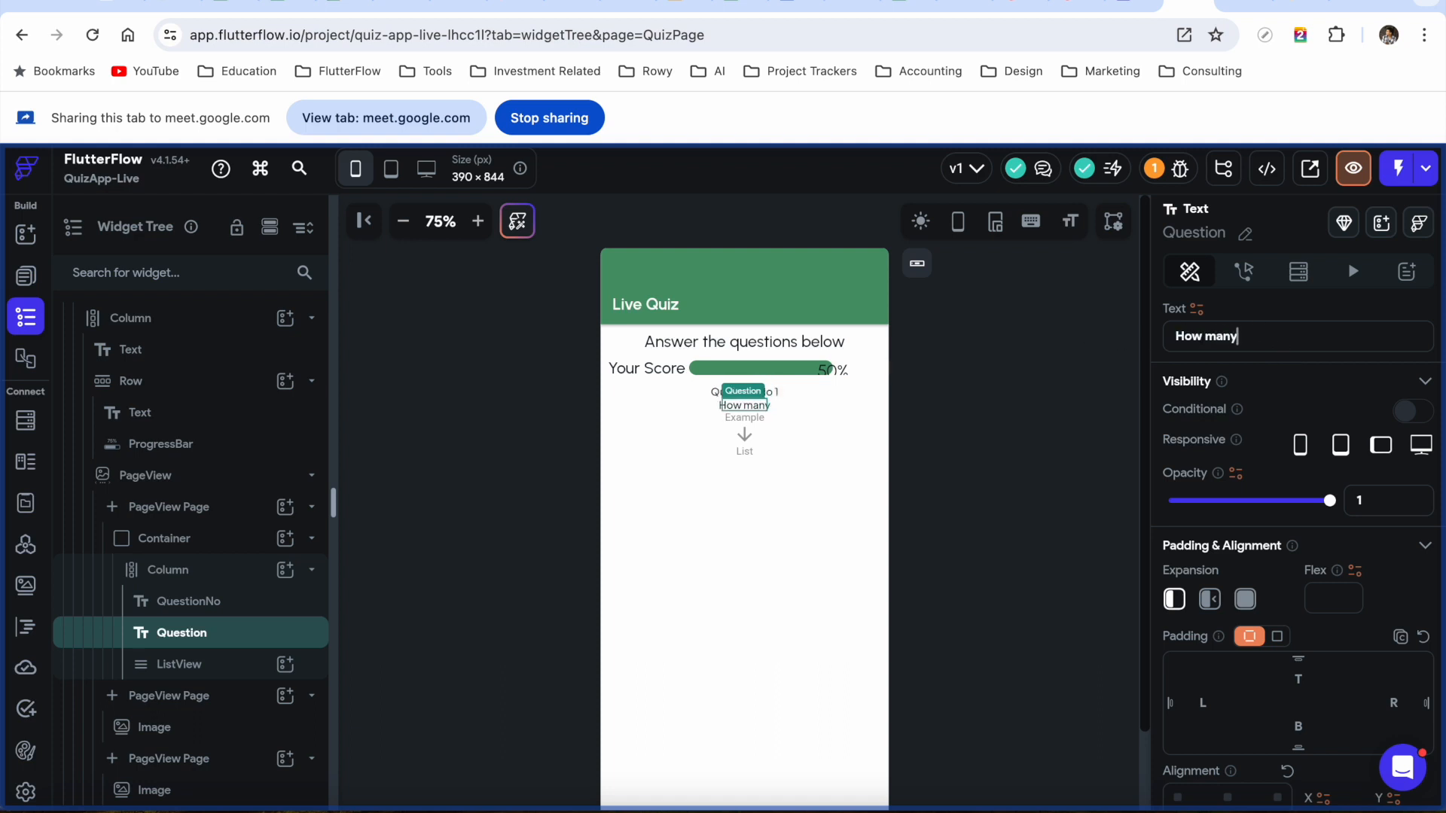
text( planets are ther)
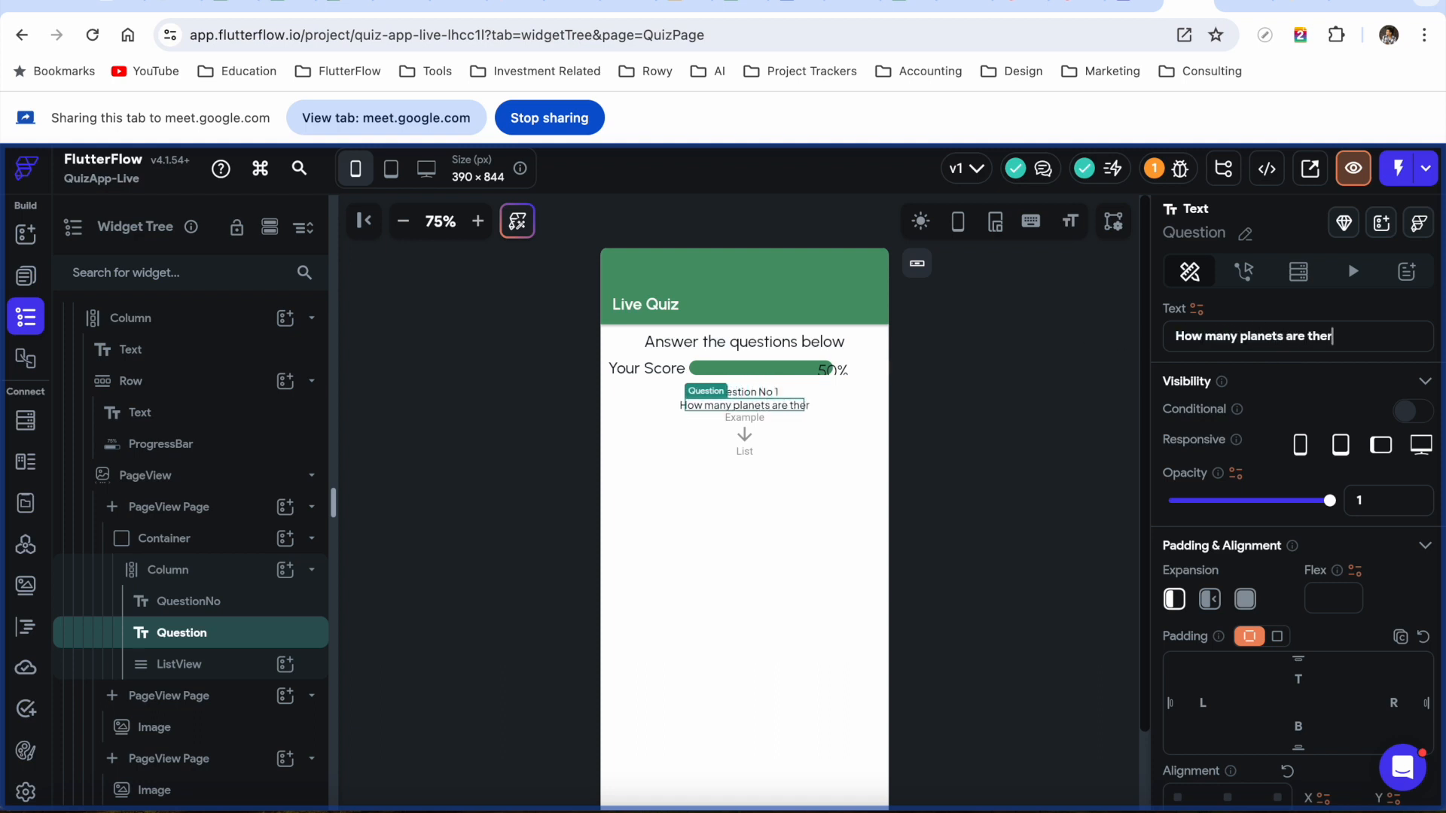
text(e in the solar s)
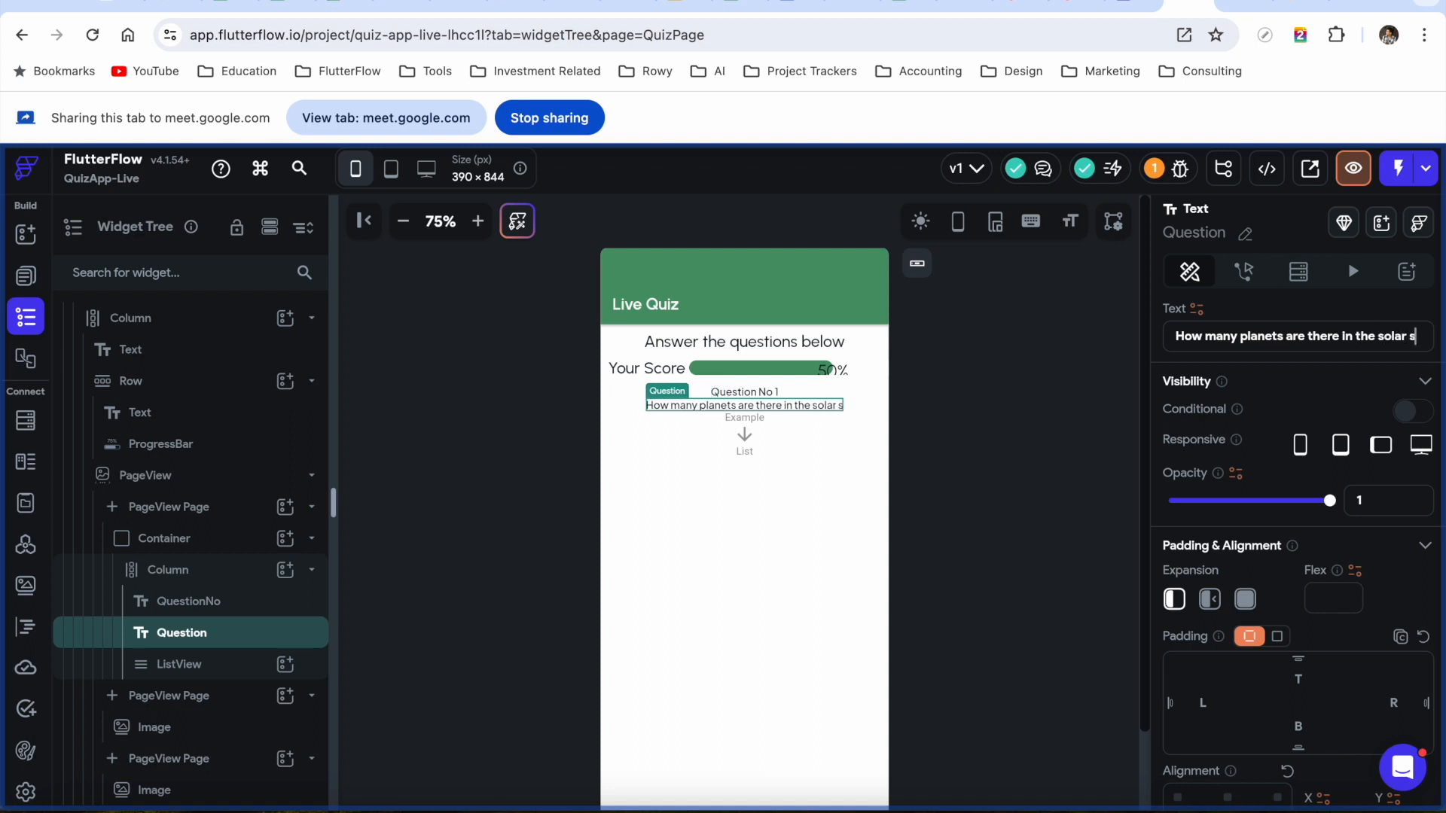
text(ystem?)
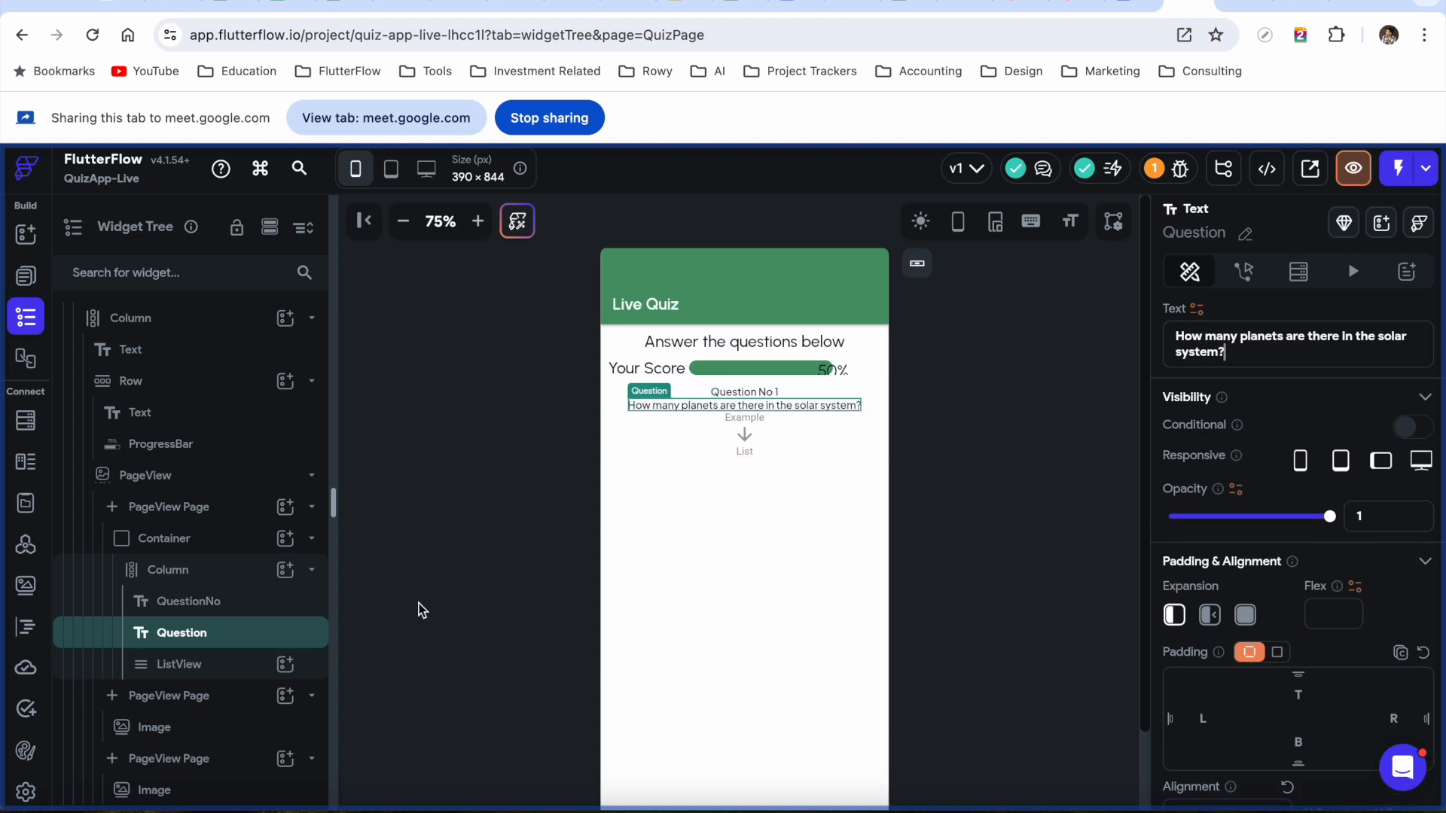
click(225, 667)
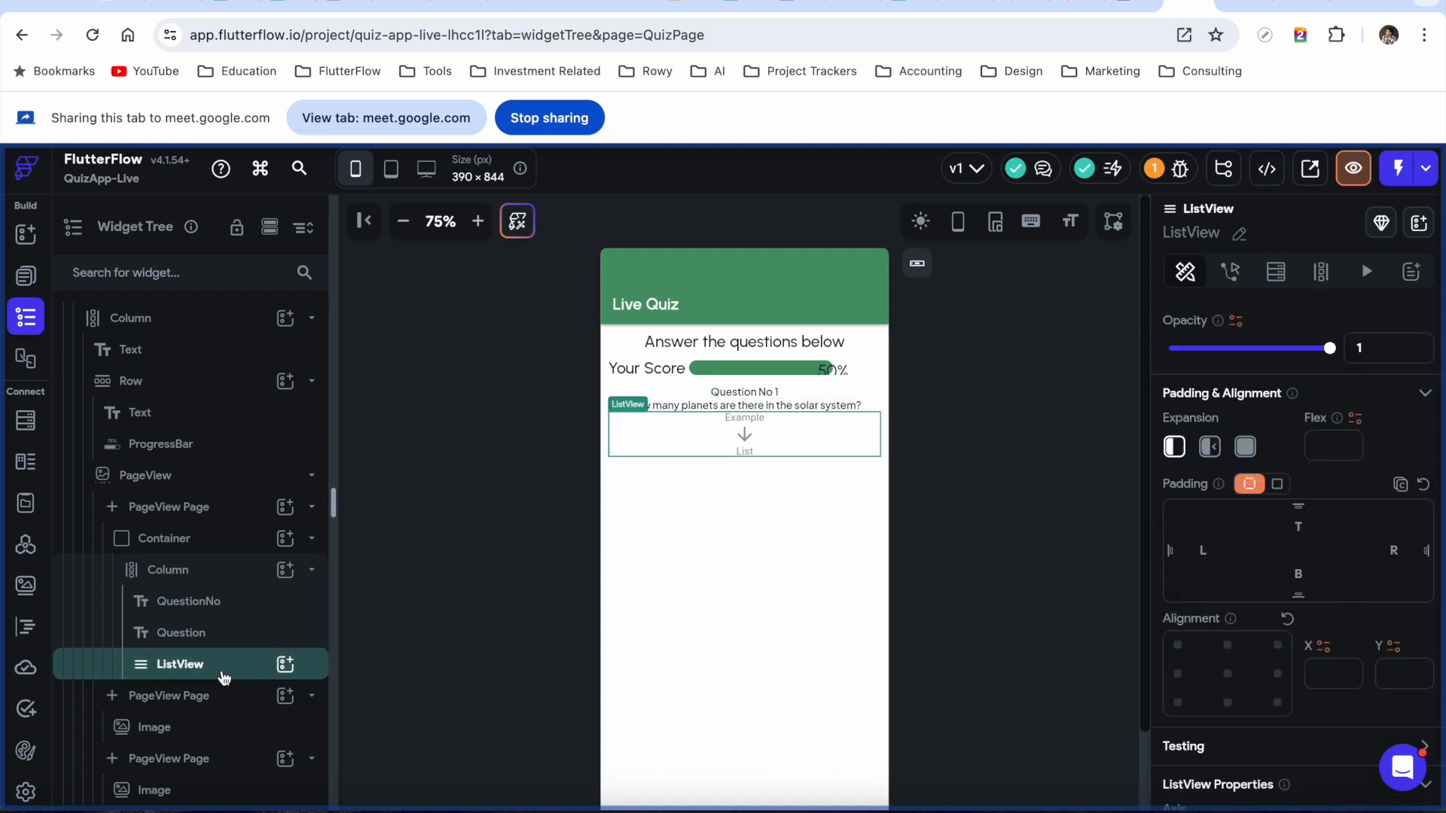
Add a Button inside the ListView with the Alternate fill colour
click(290, 670)
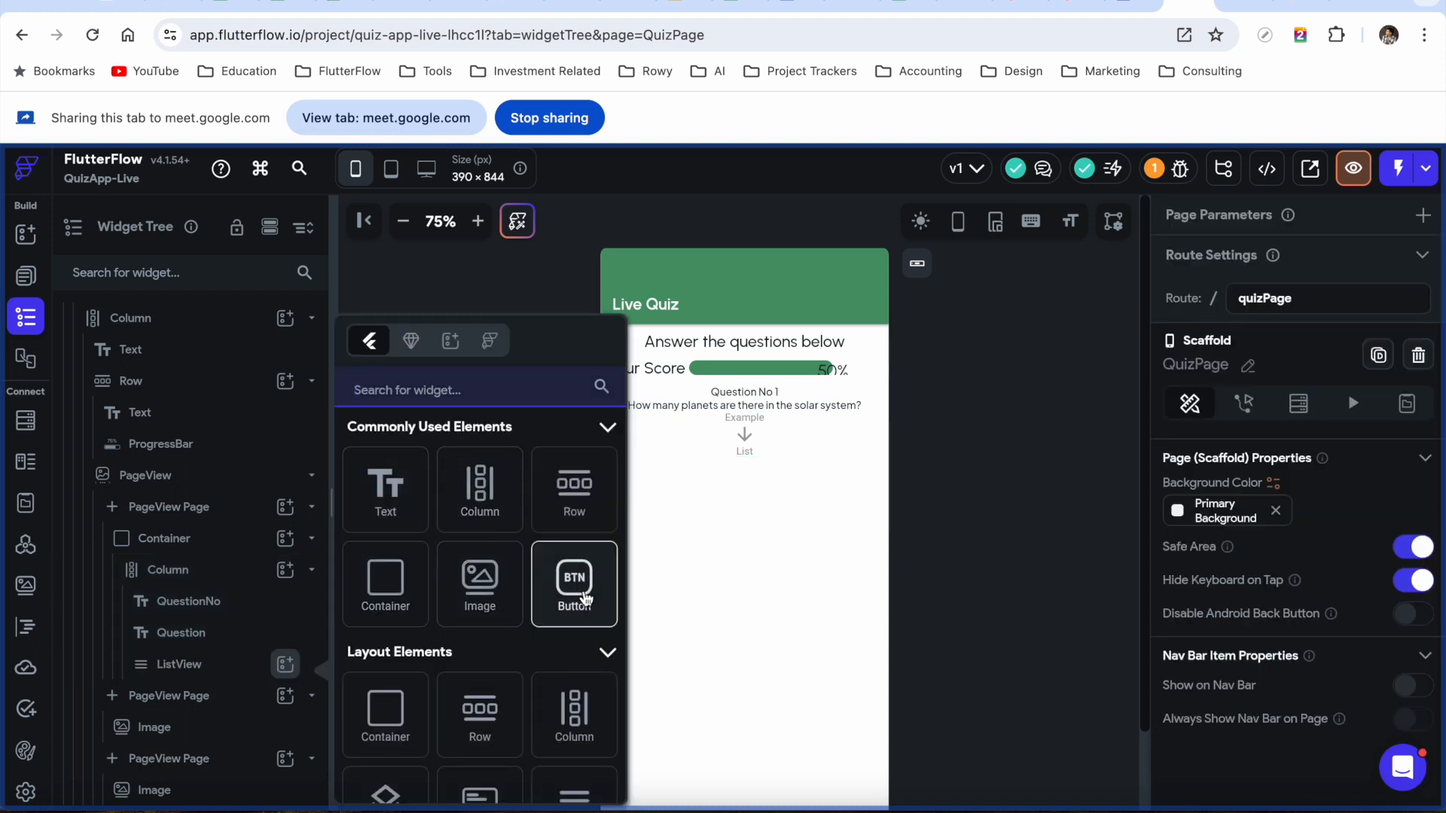
click(586, 599)
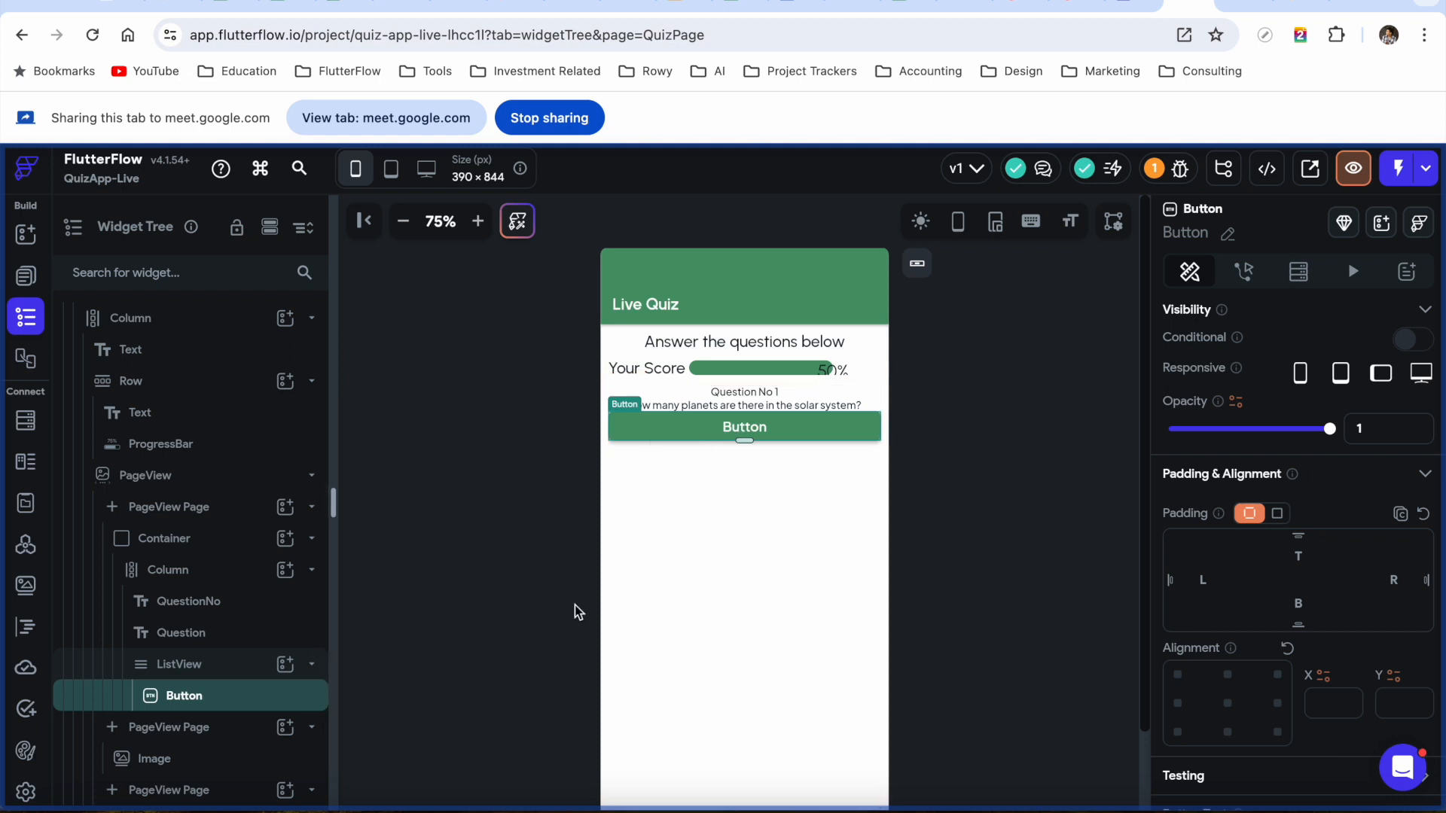
scroll(1235, 601, down, 10)
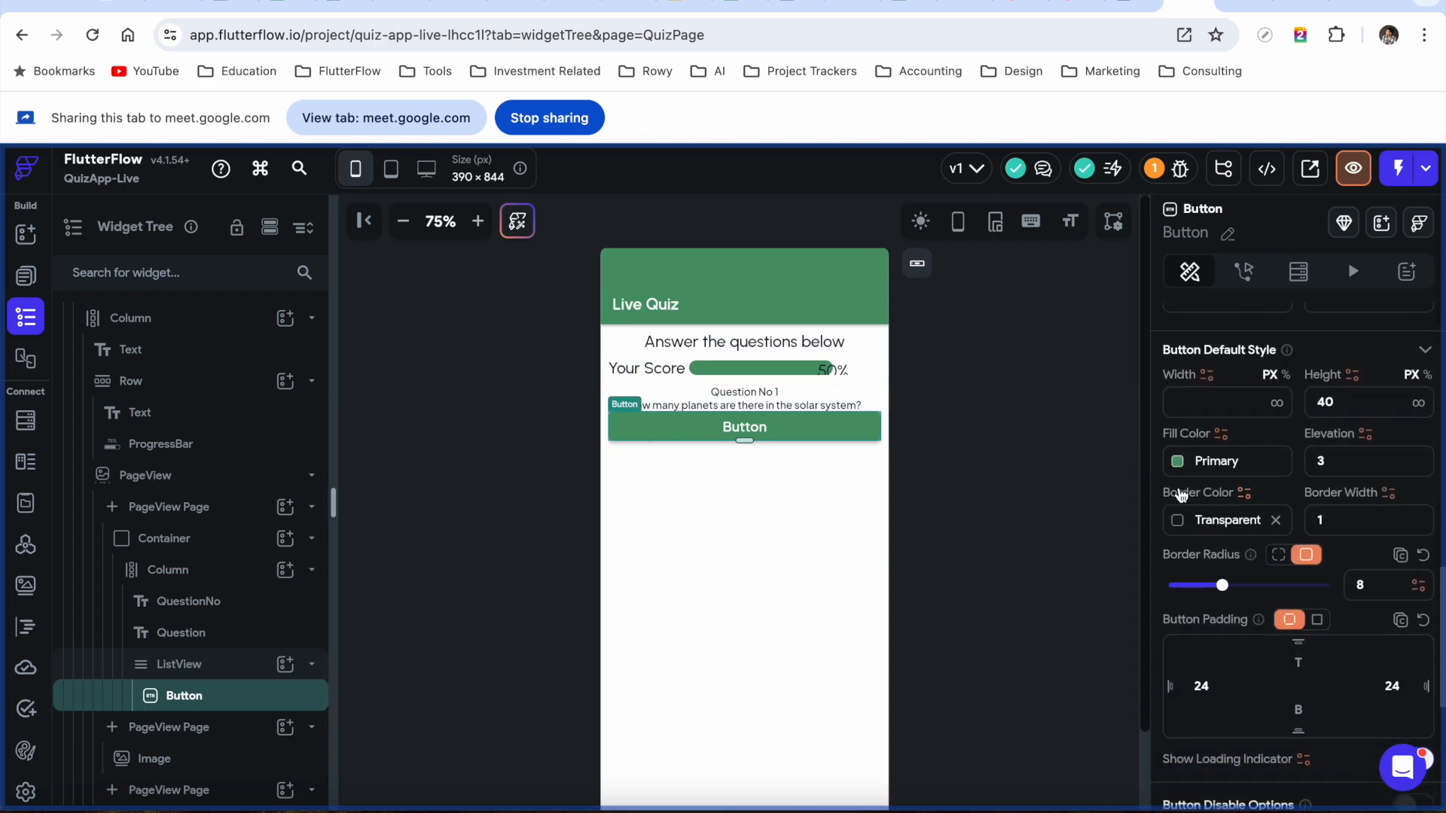
click(1177, 461)
scroll(944, 680, down, 1)
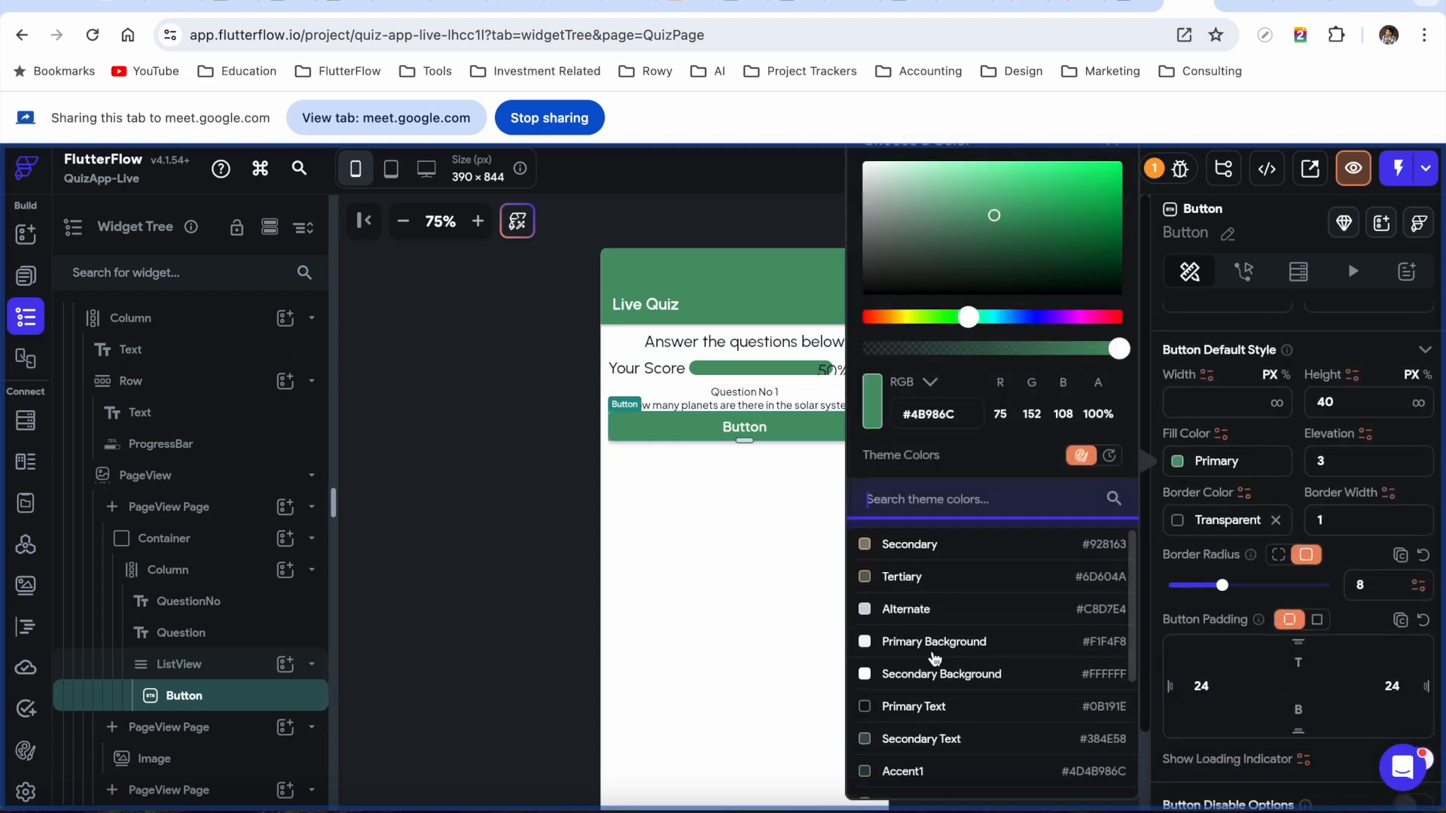
click(897, 601)
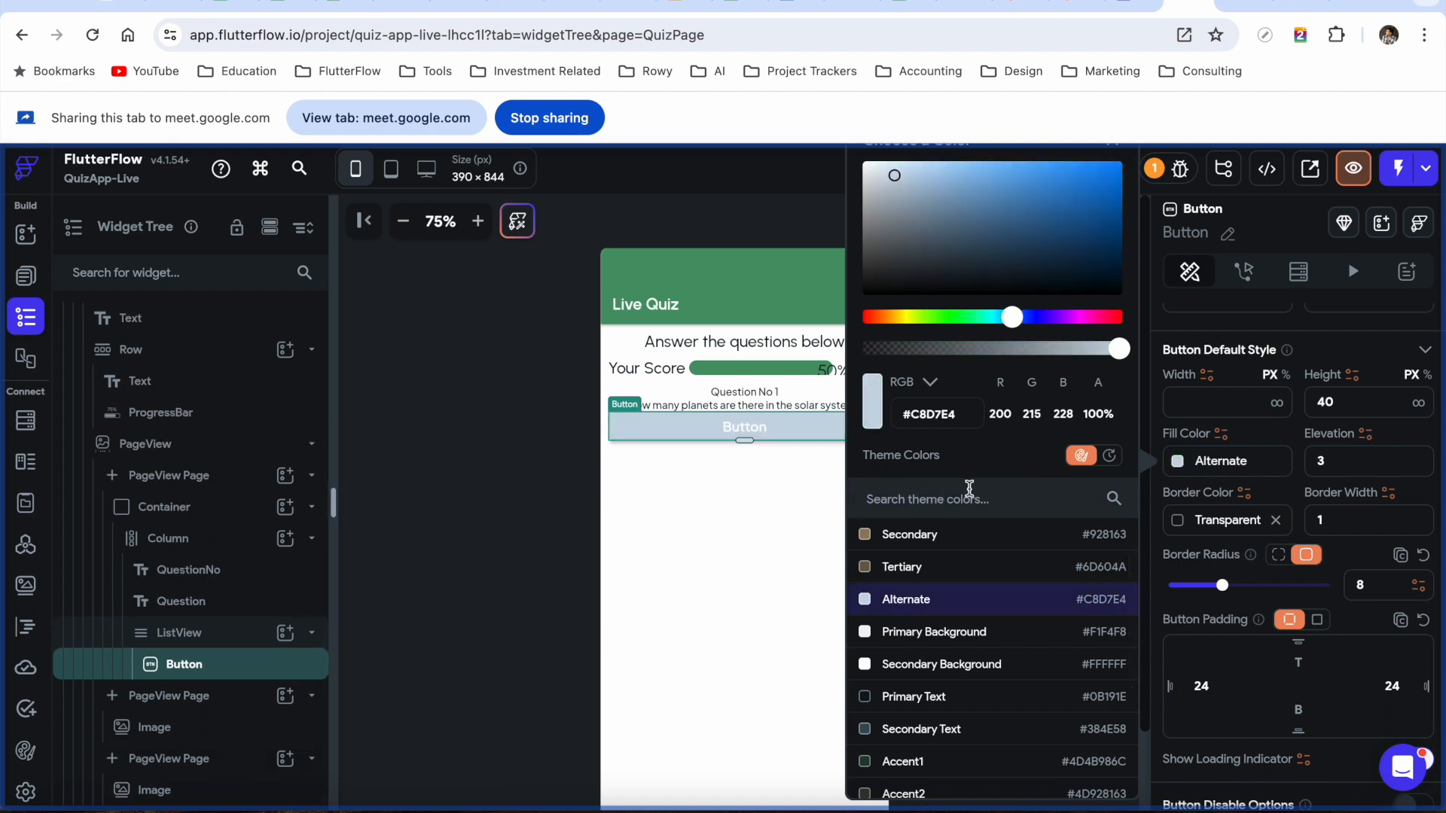
click(242, 633)
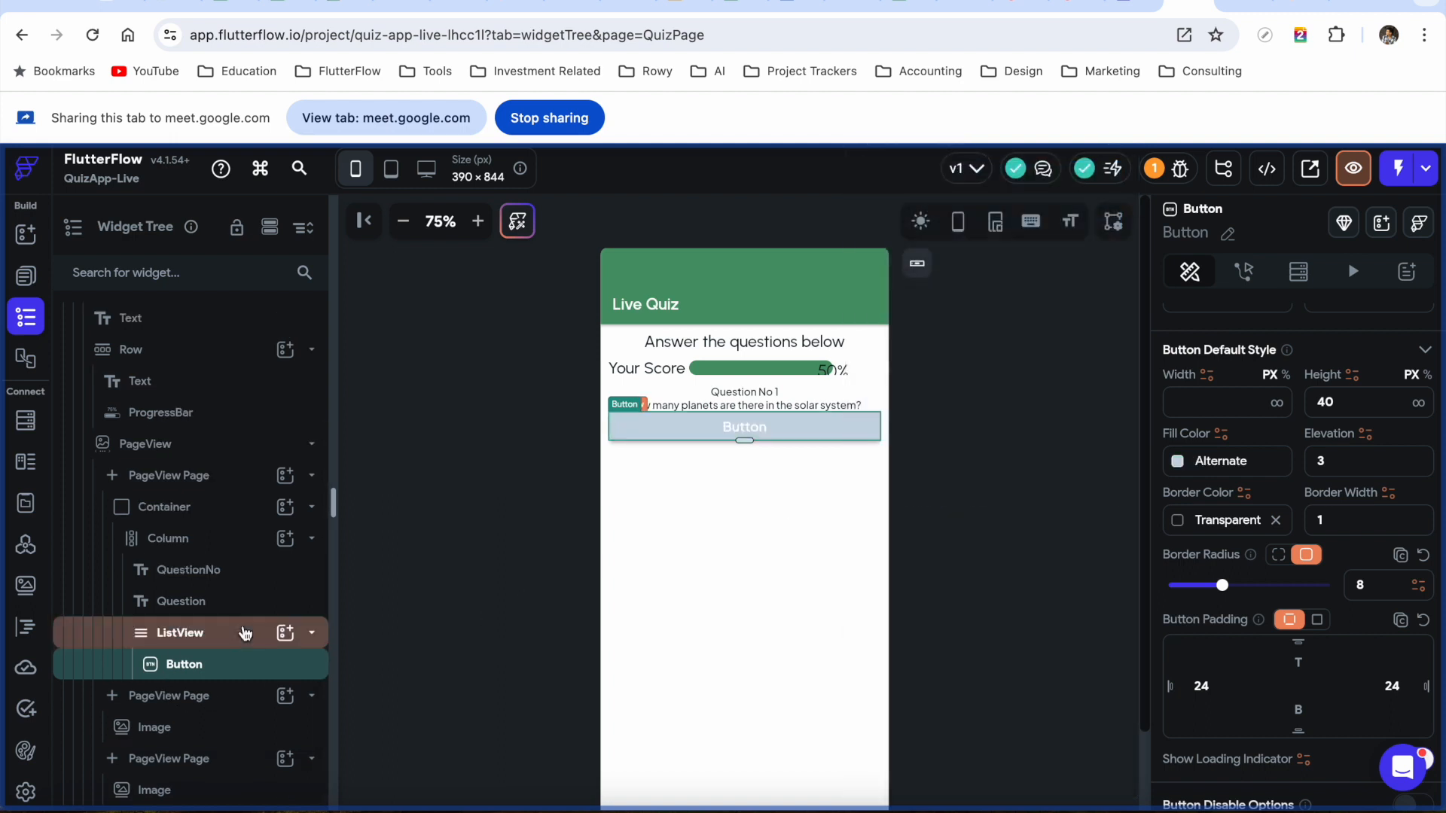
Give the button a Primary Text label colour and the text '6'
scroll(1376, 663, down, 1)
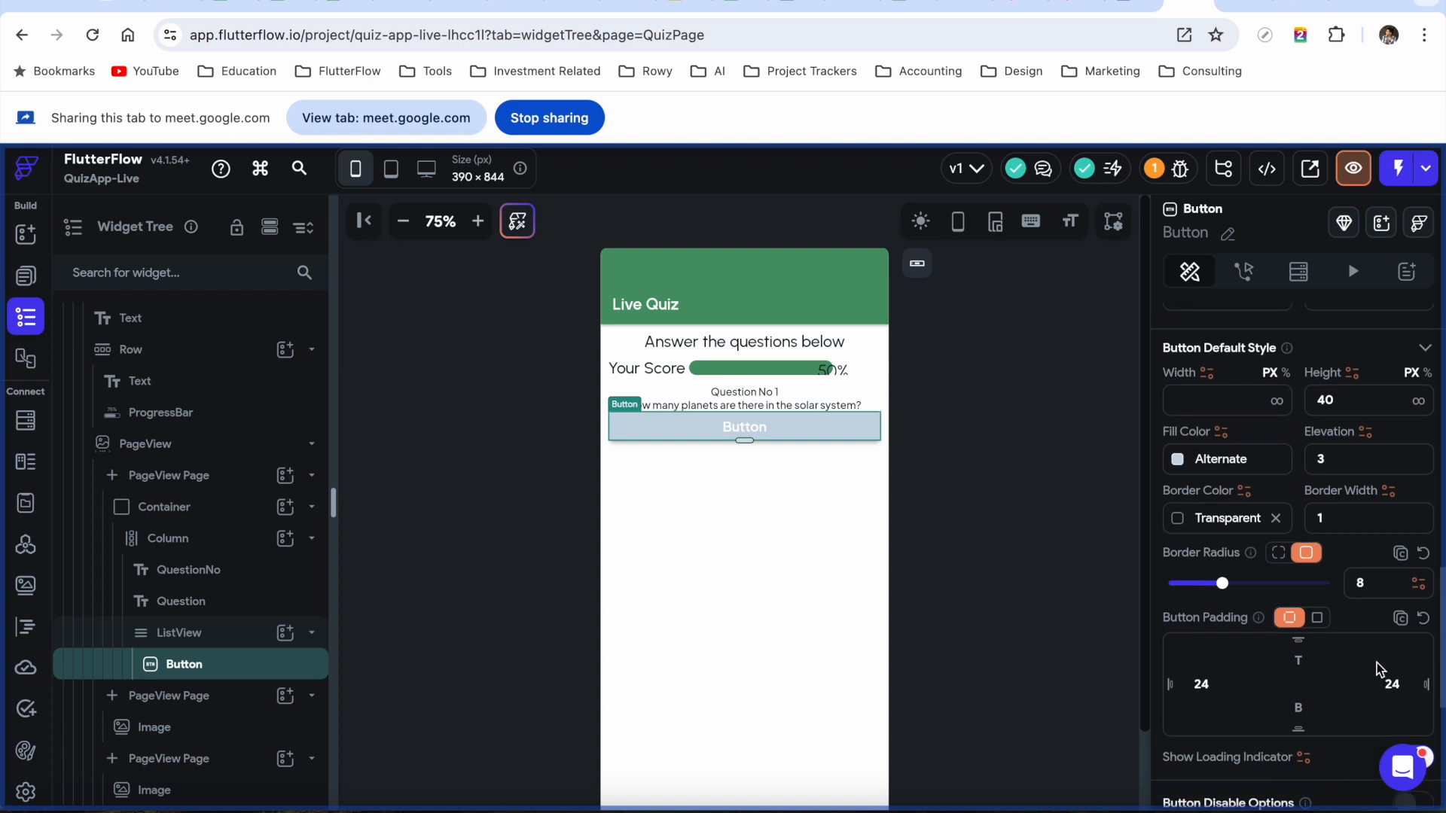
scroll(1367, 573, up, 2)
scroll(1365, 566, down, 3)
scroll(1364, 566, up, 3)
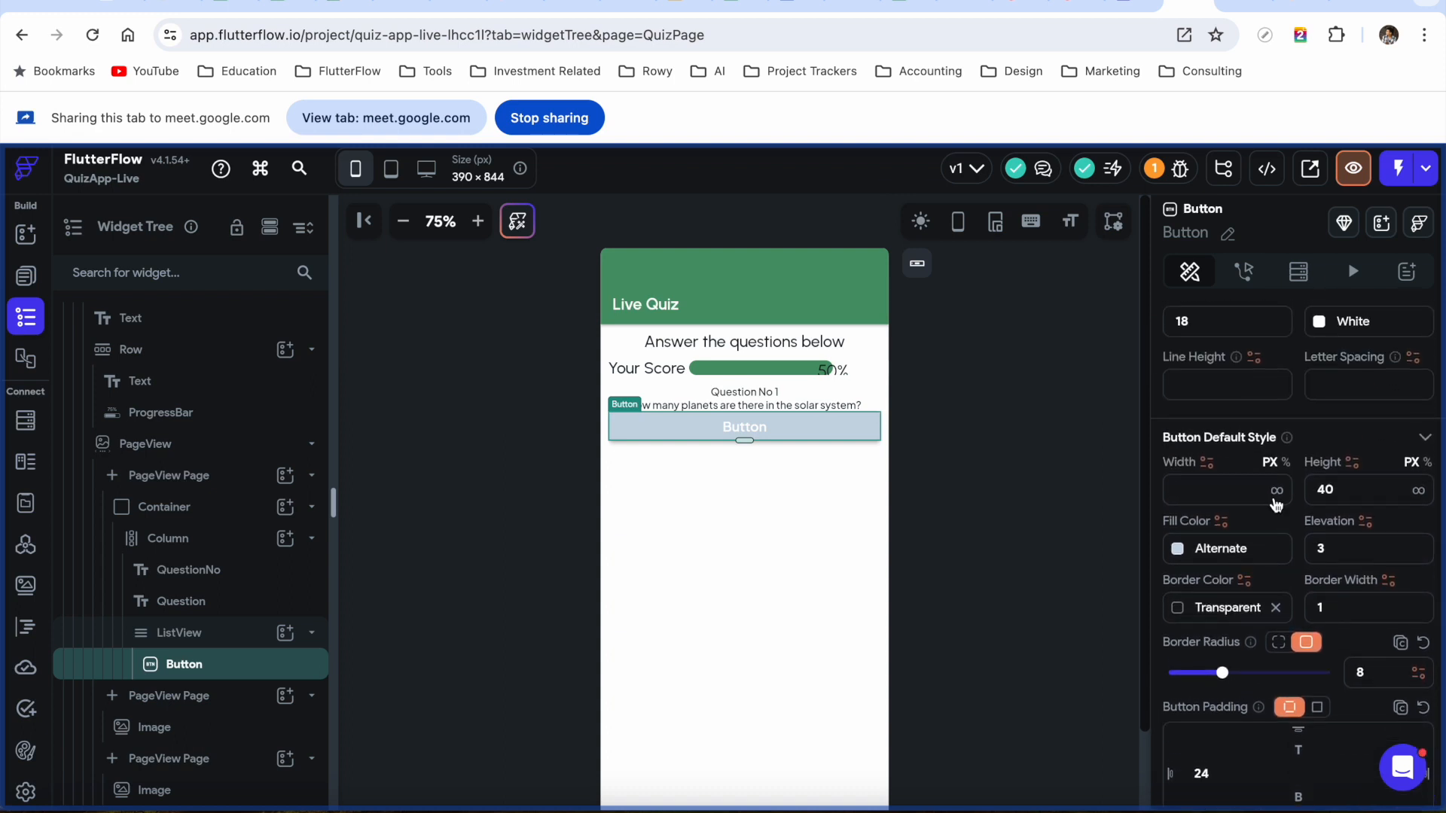
scroll(1322, 608, down, 8)
scroll(1322, 607, up, 9)
scroll(1325, 615, up, 3)
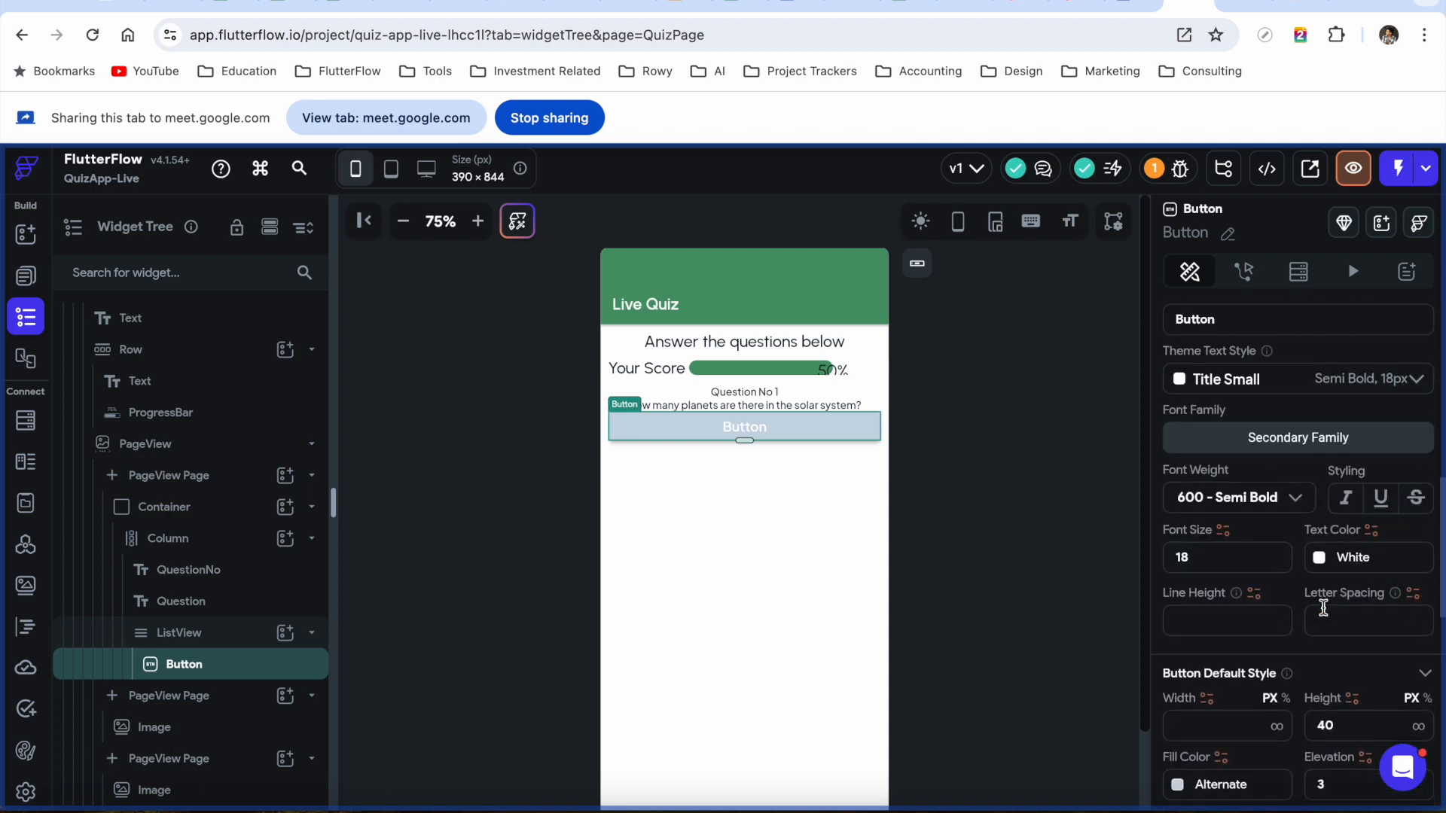
click(1319, 560)
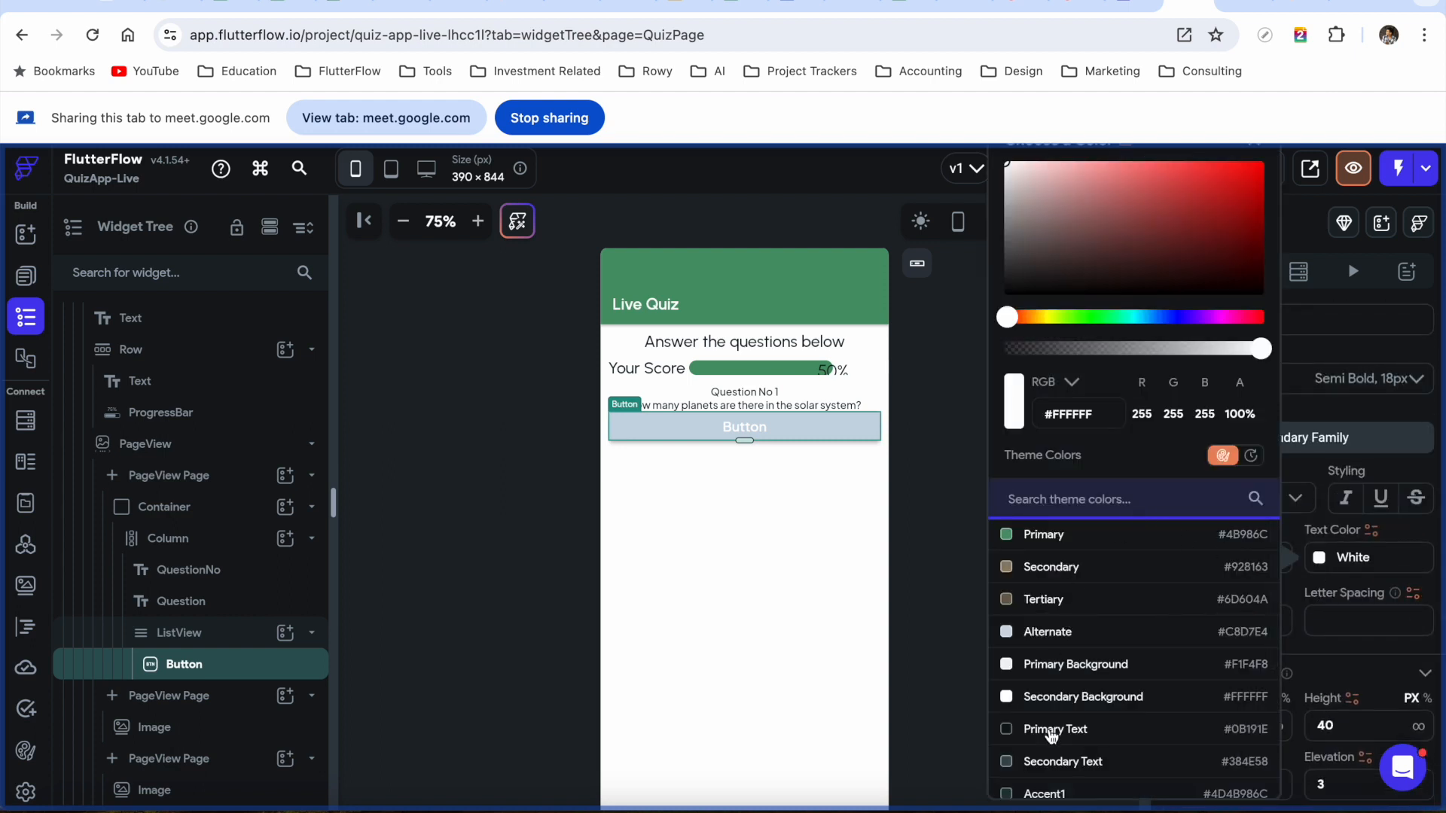
click(1049, 730)
click(947, 456)
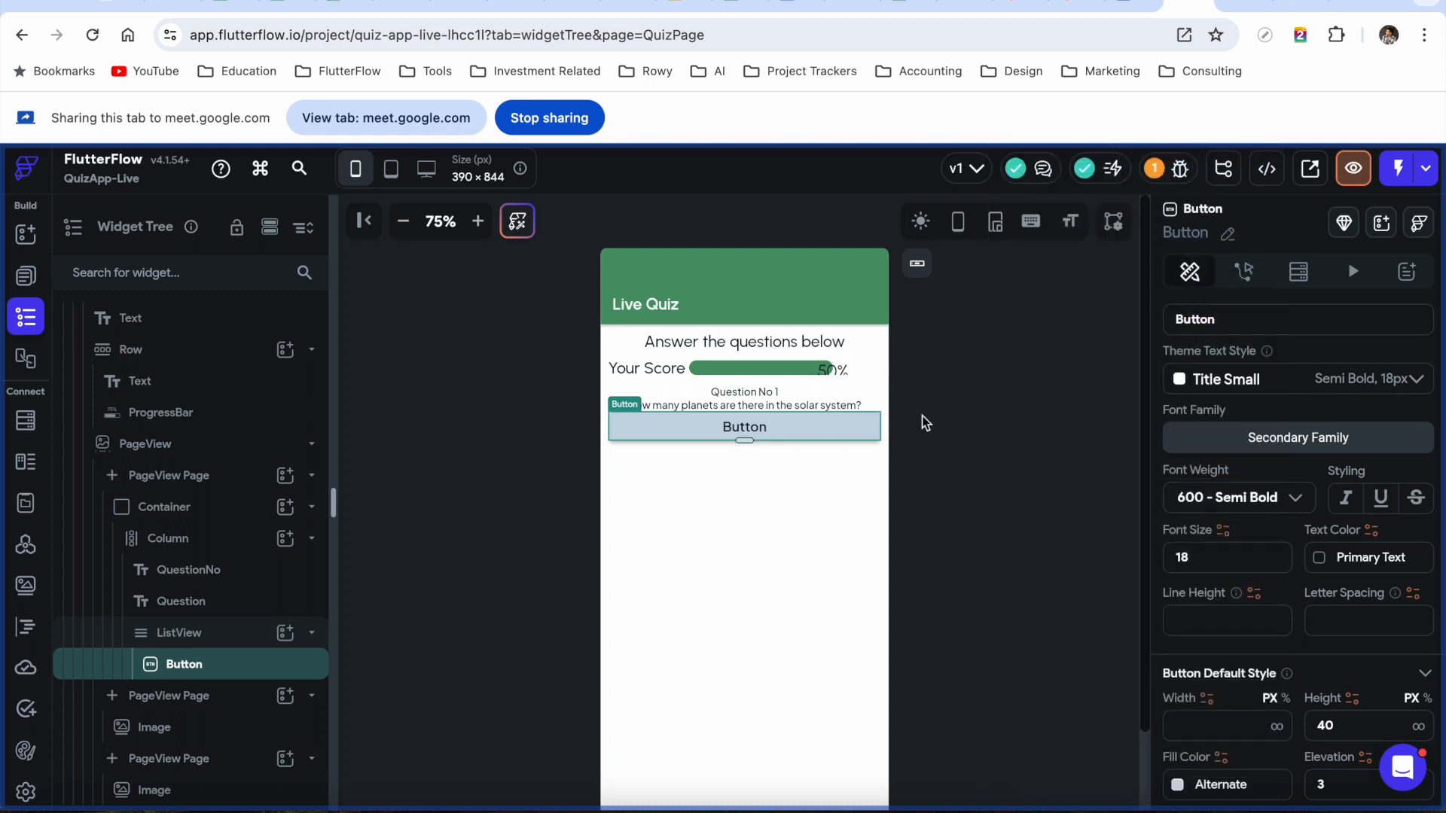
double_click(1232, 319)
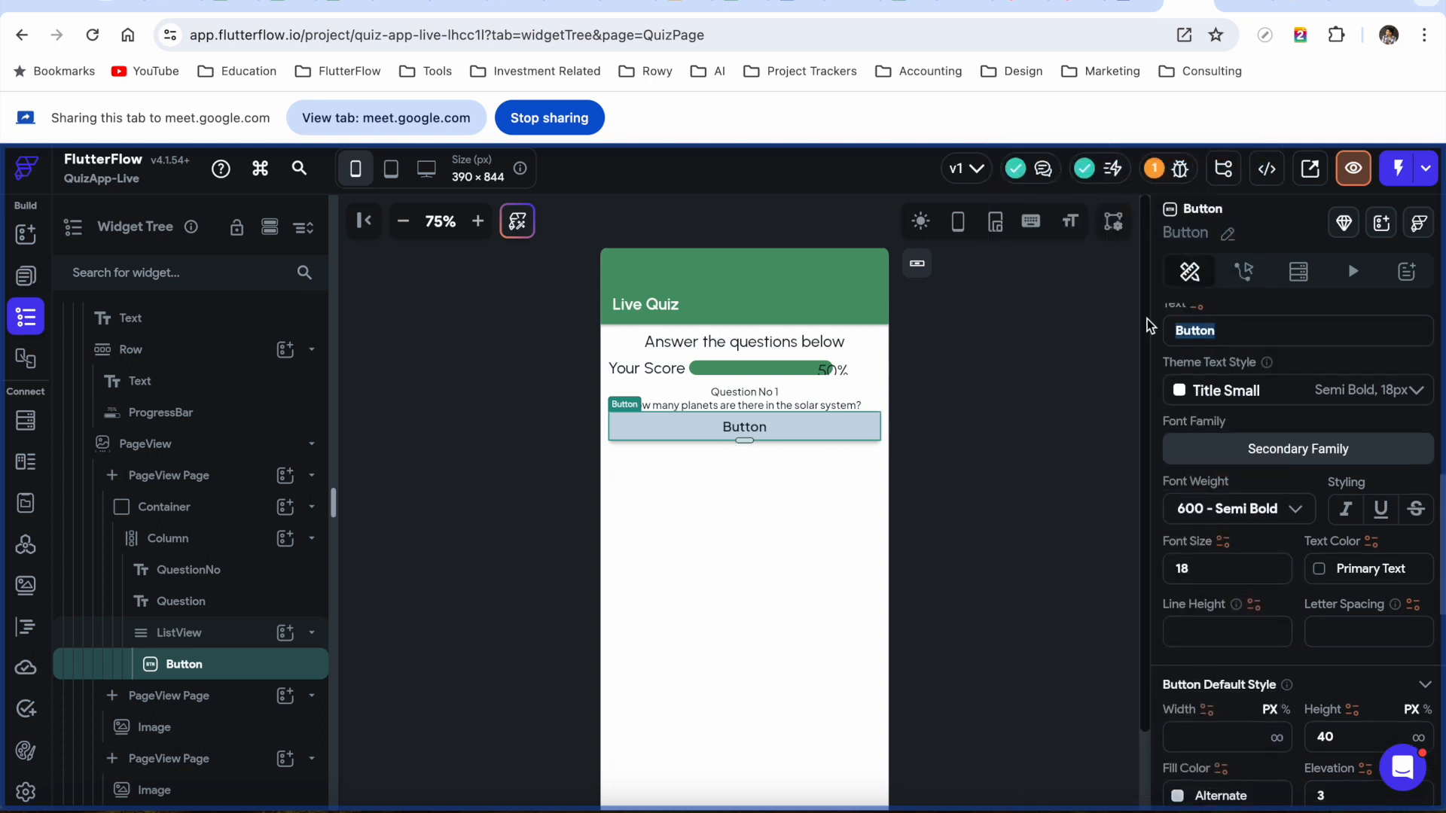
text(6)
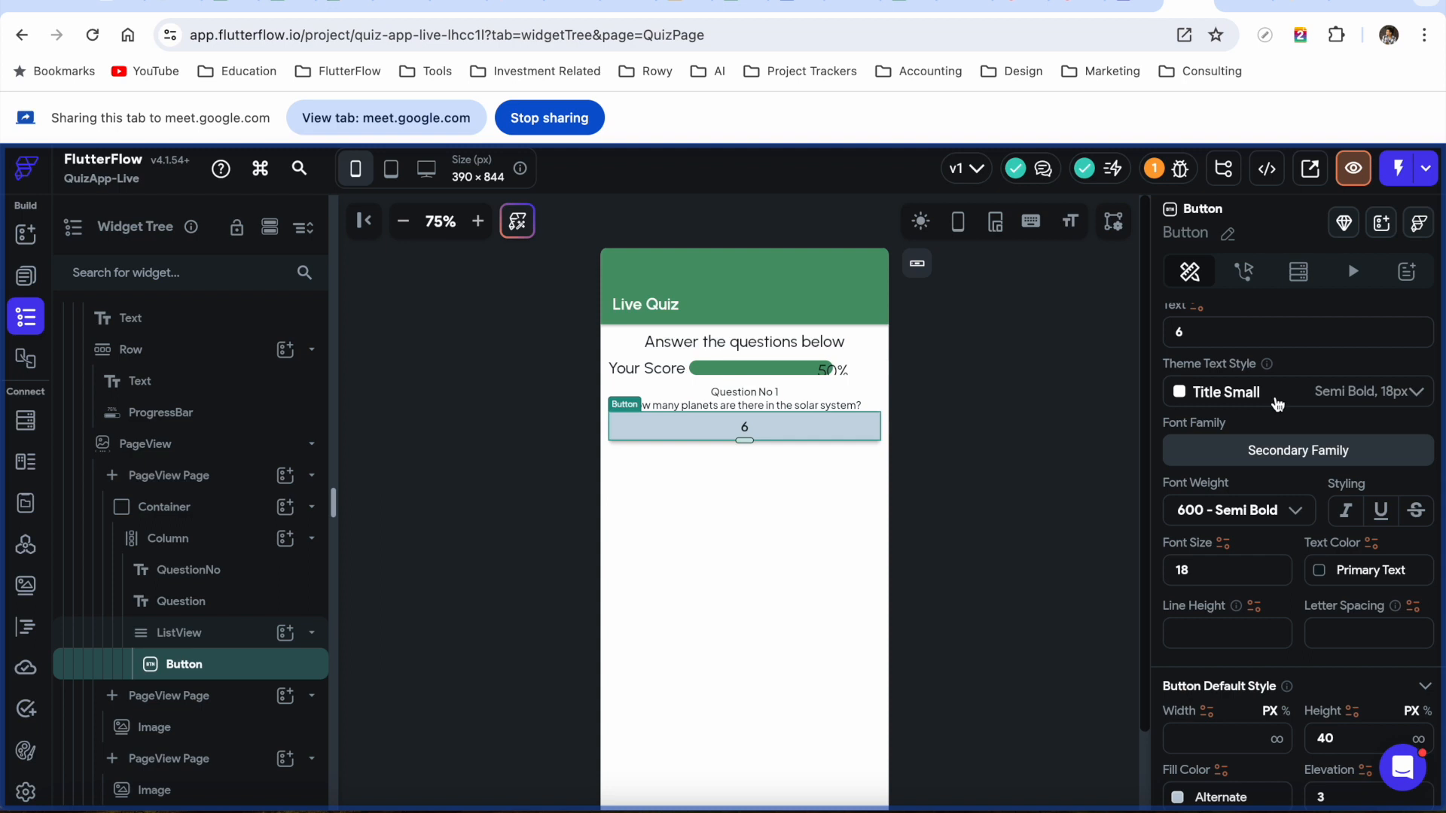
scroll(1276, 396, up, 2)
scroll(1276, 396, up, 1)
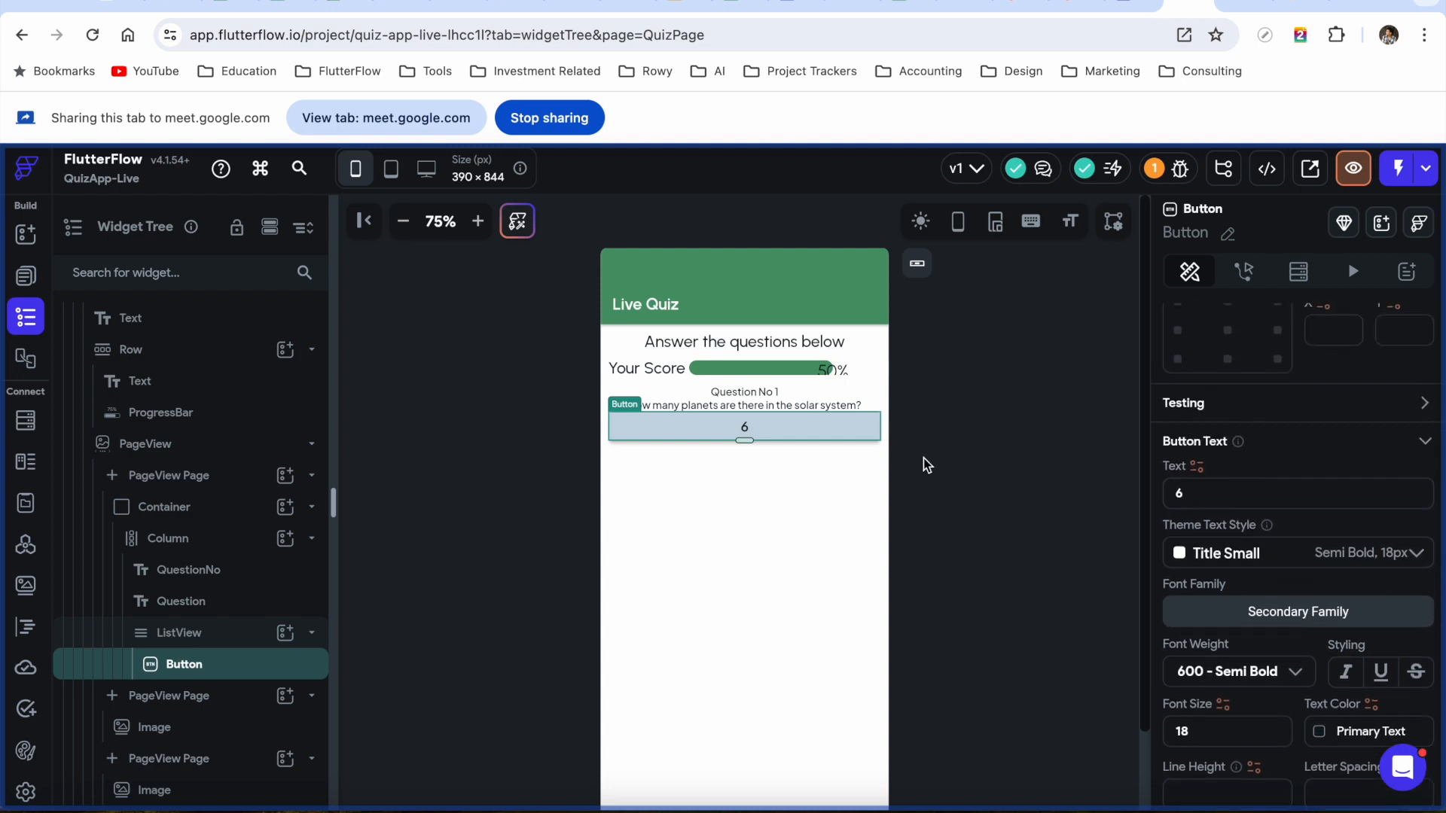
click(213, 637)
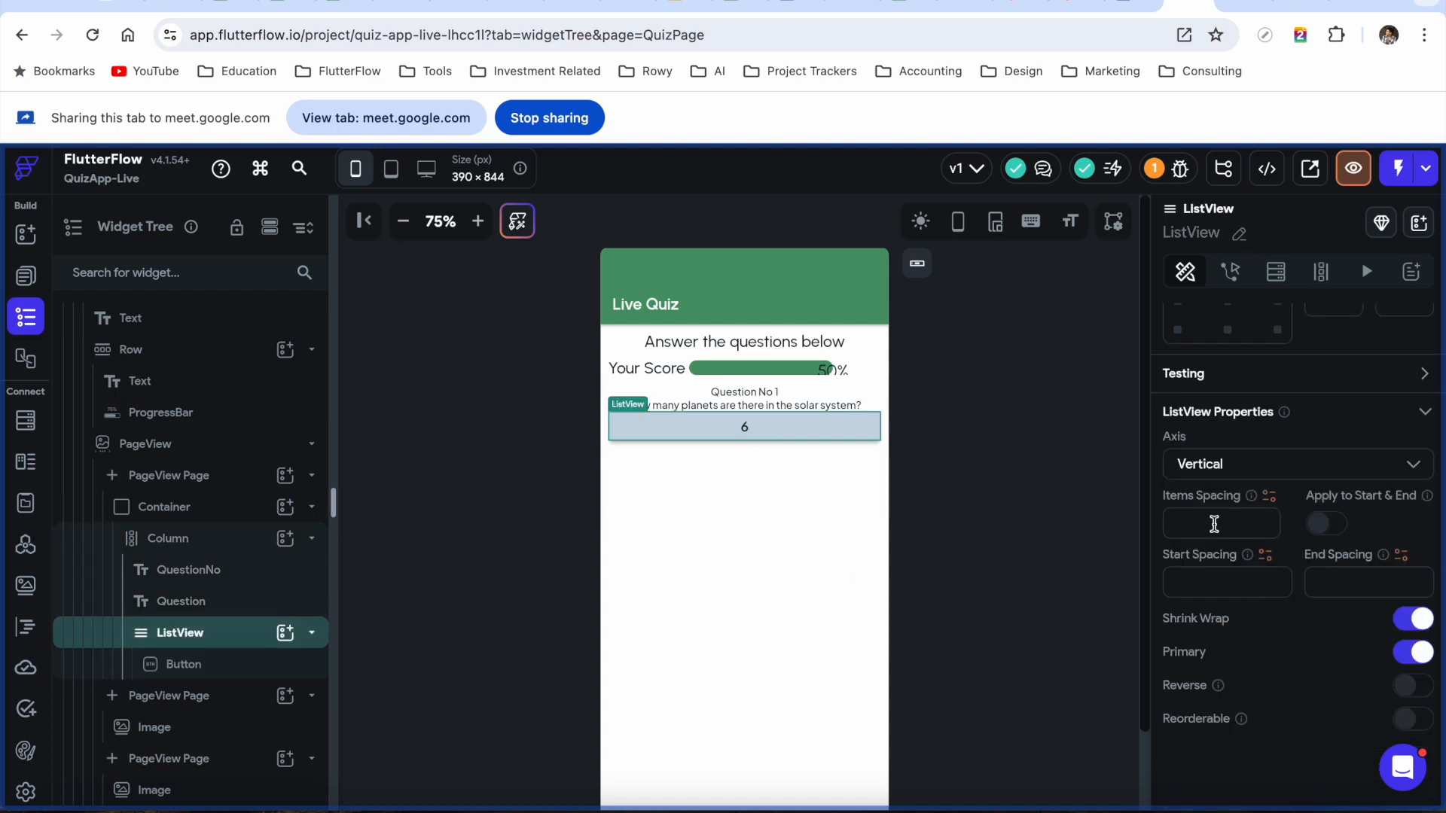
click(253, 667)
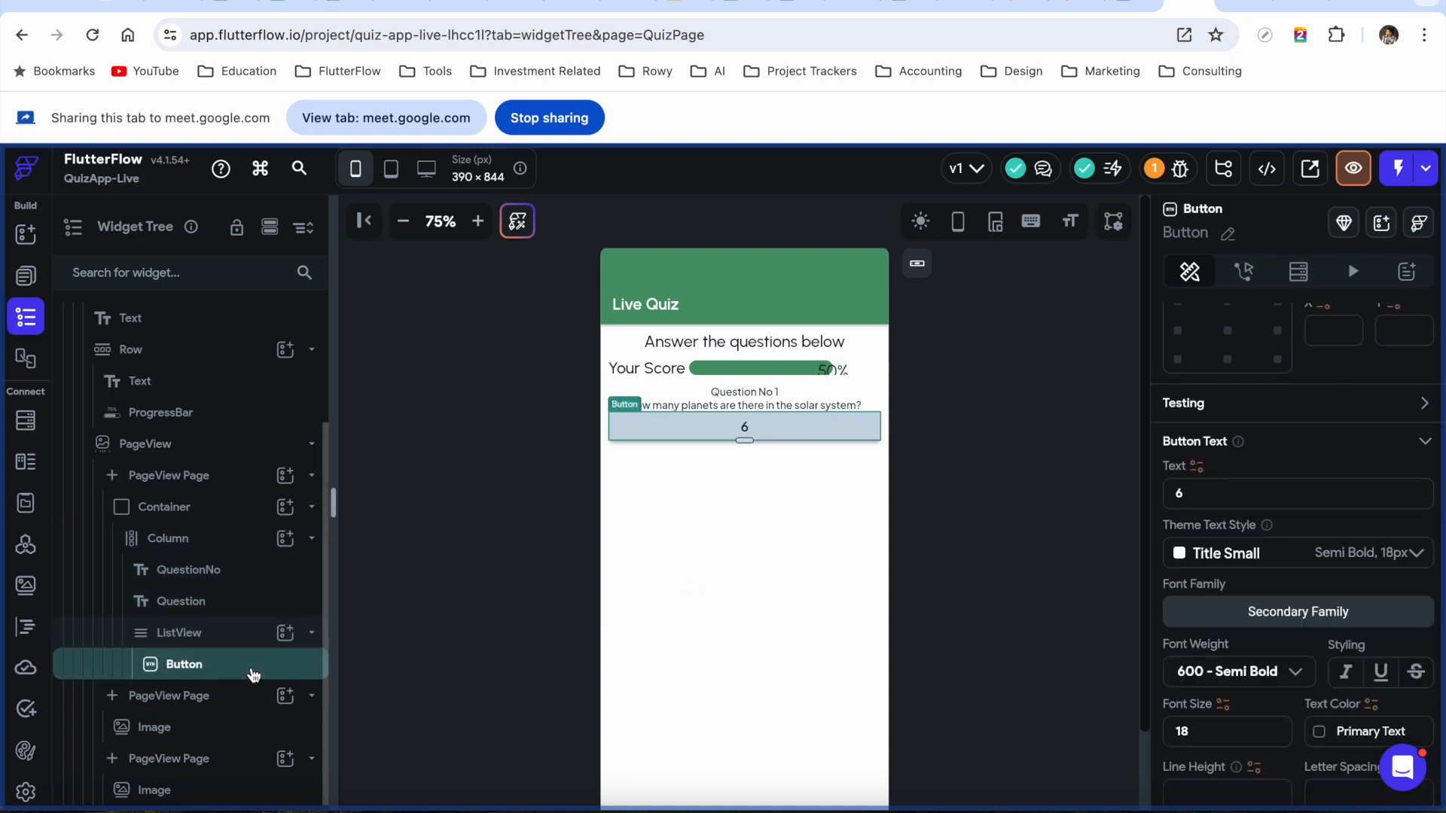
Duplicate the answer button so the ListView holds buttons labelled 6, 8, 7 and 9
key(super+d)
key(super+d)
key(super+d)
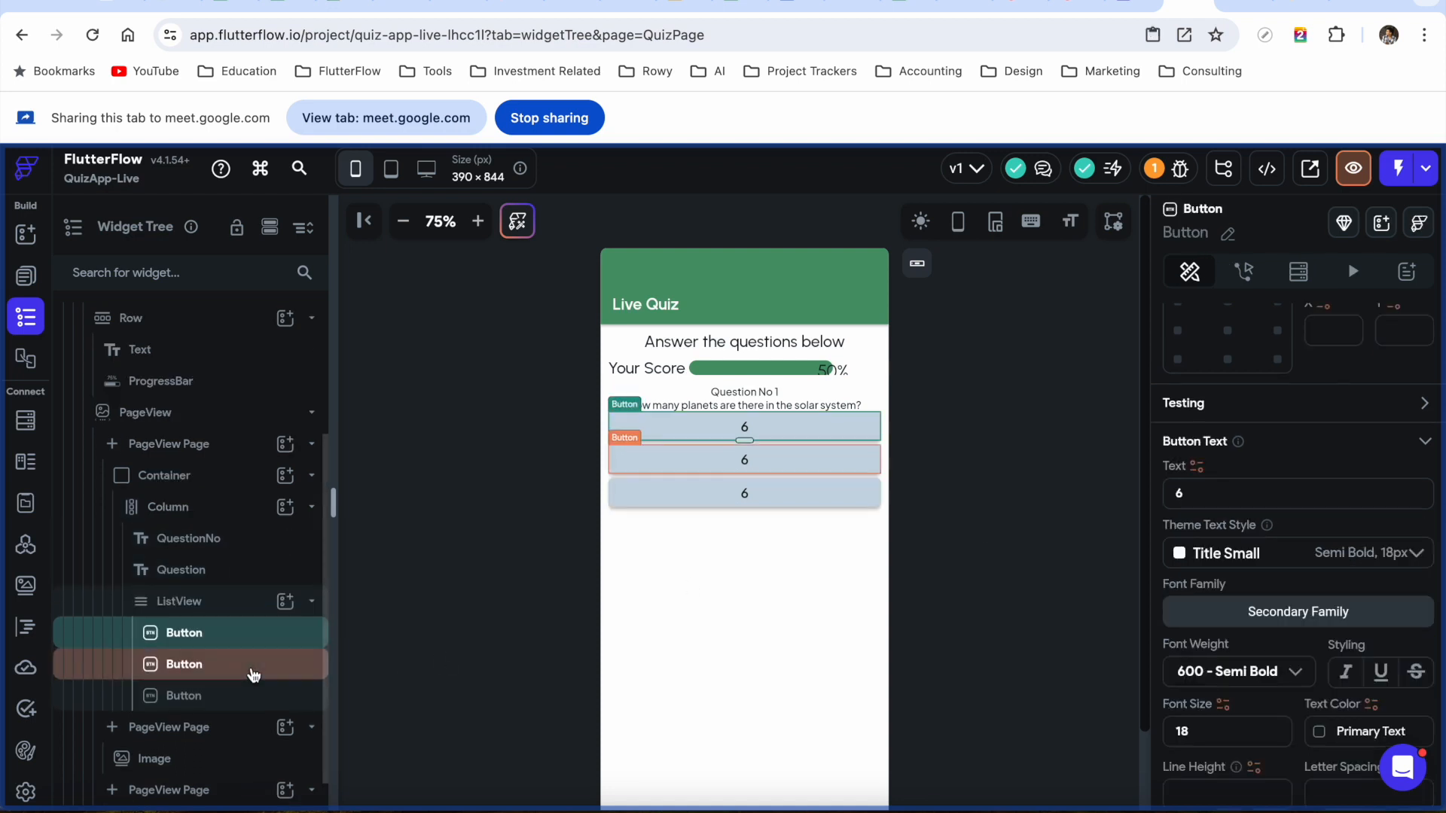
click(778, 463)
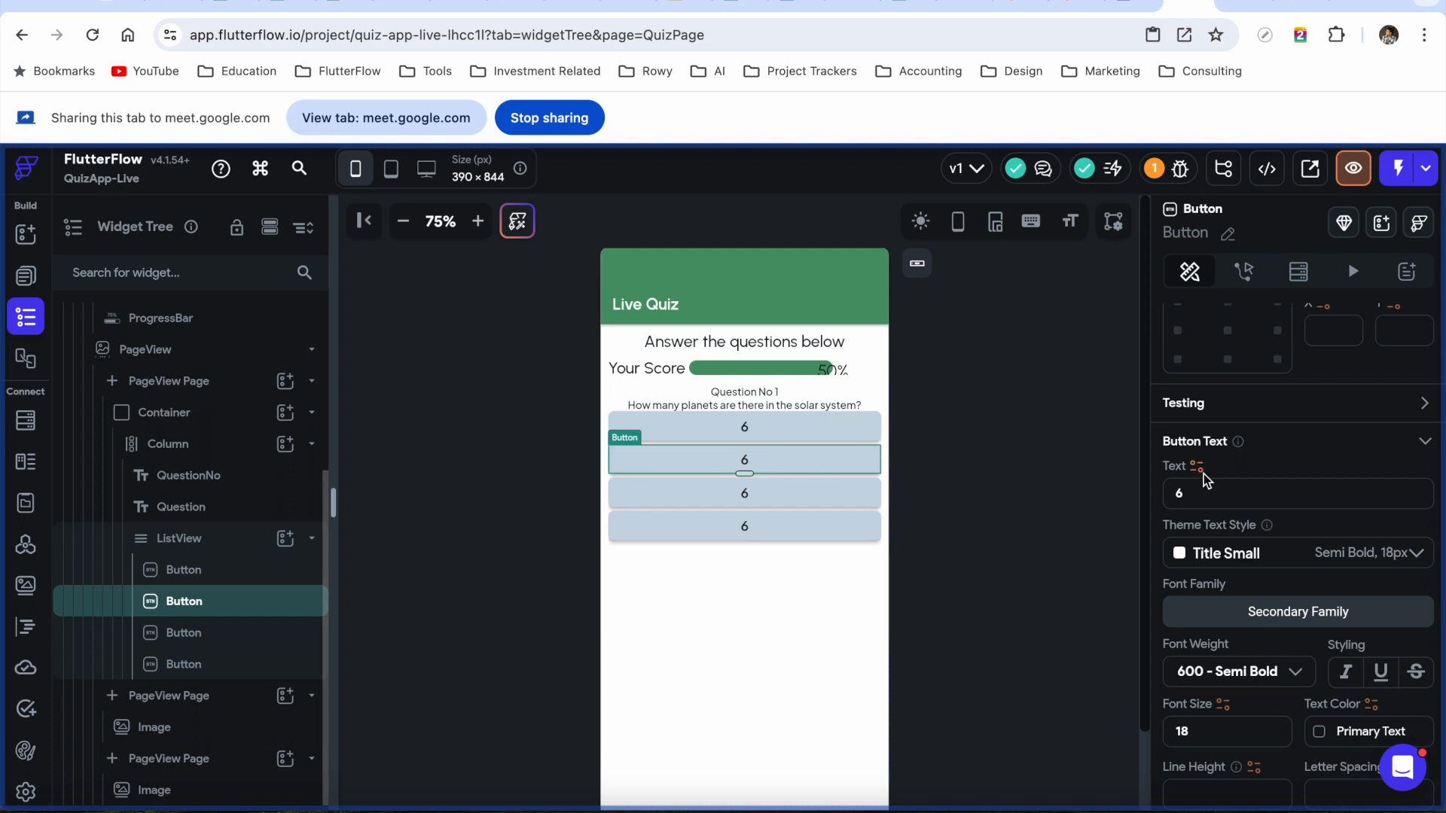
drag(1195, 491, 1103, 495)
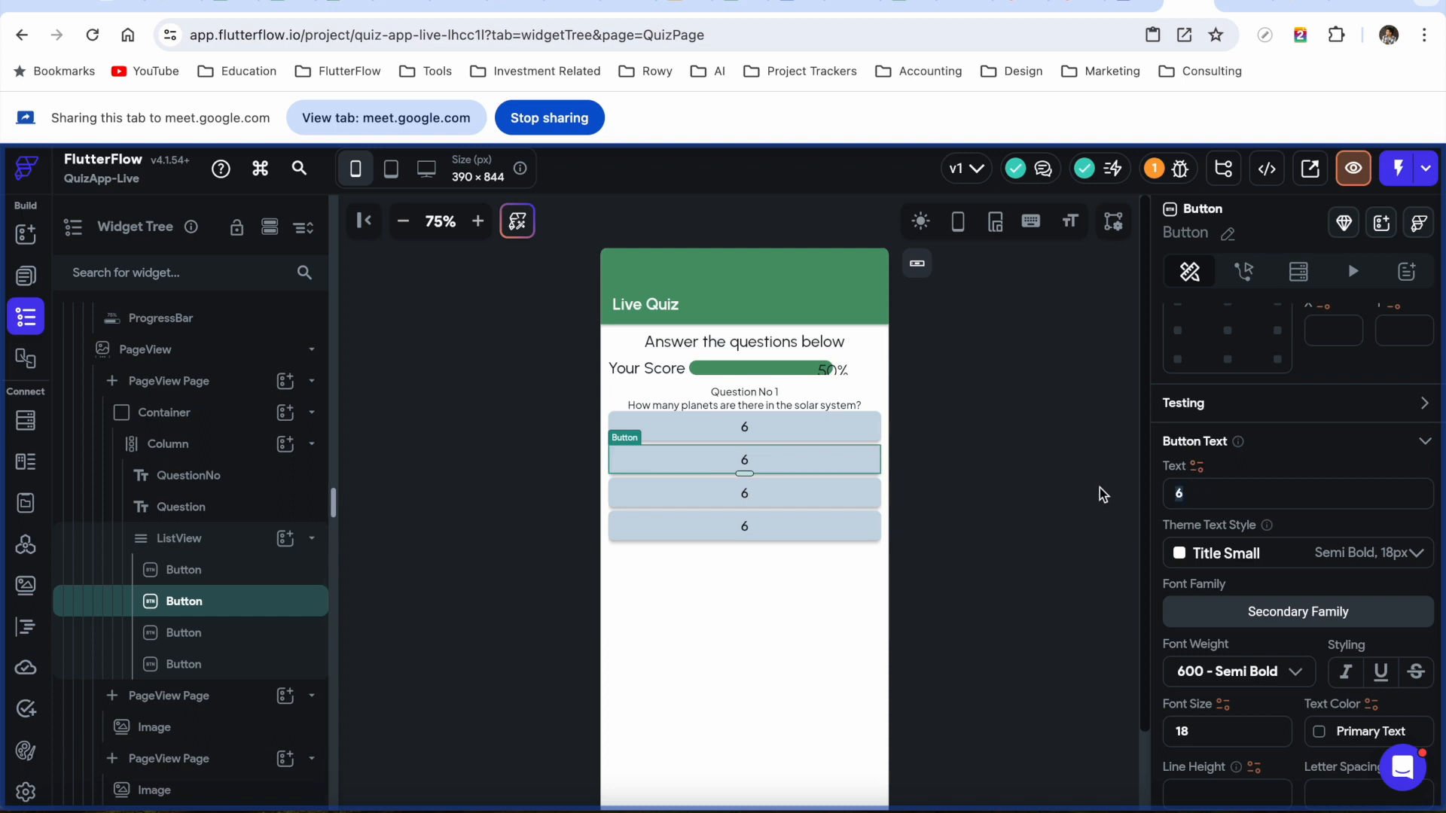
click(769, 494)
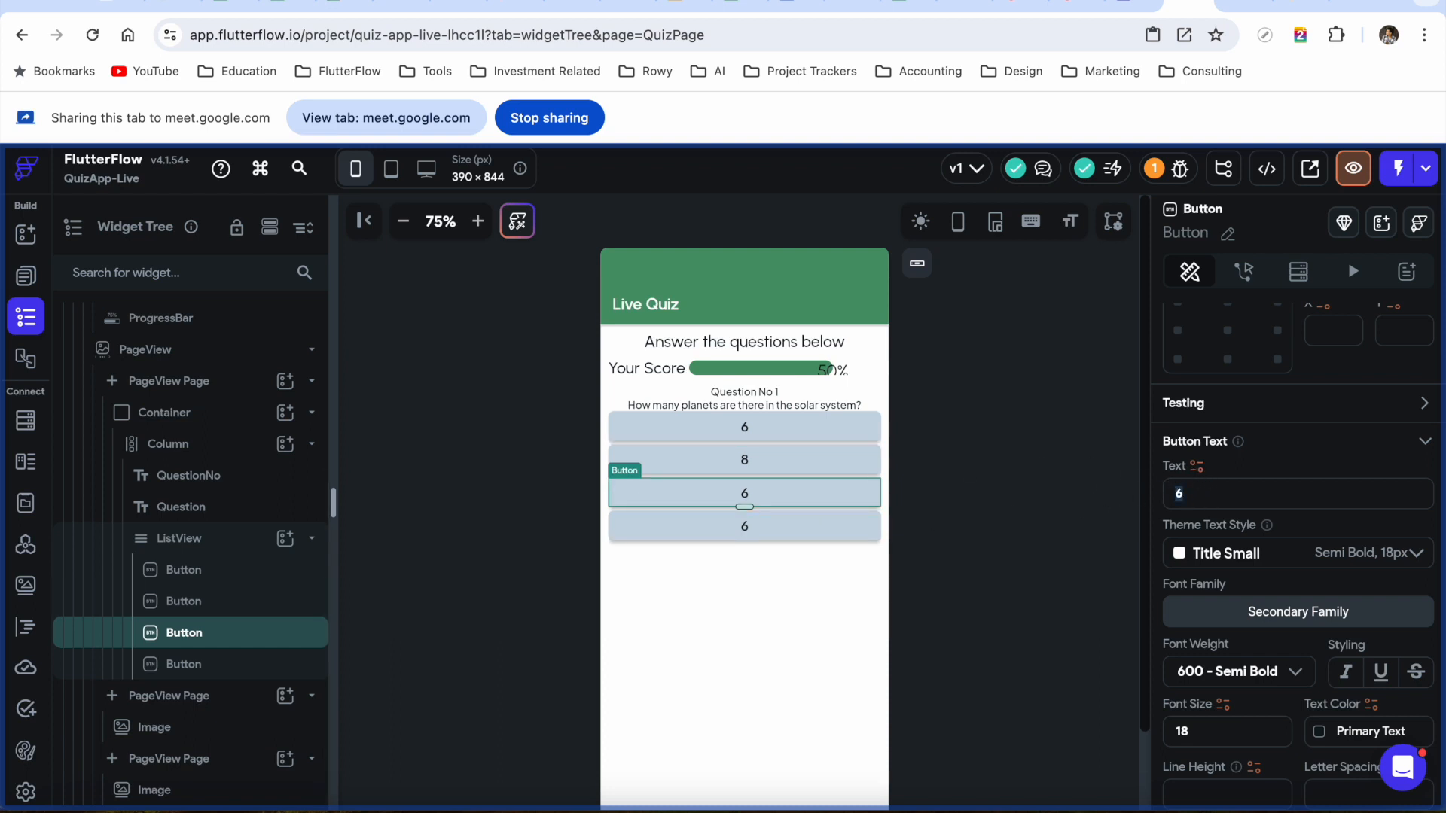
click(824, 517)
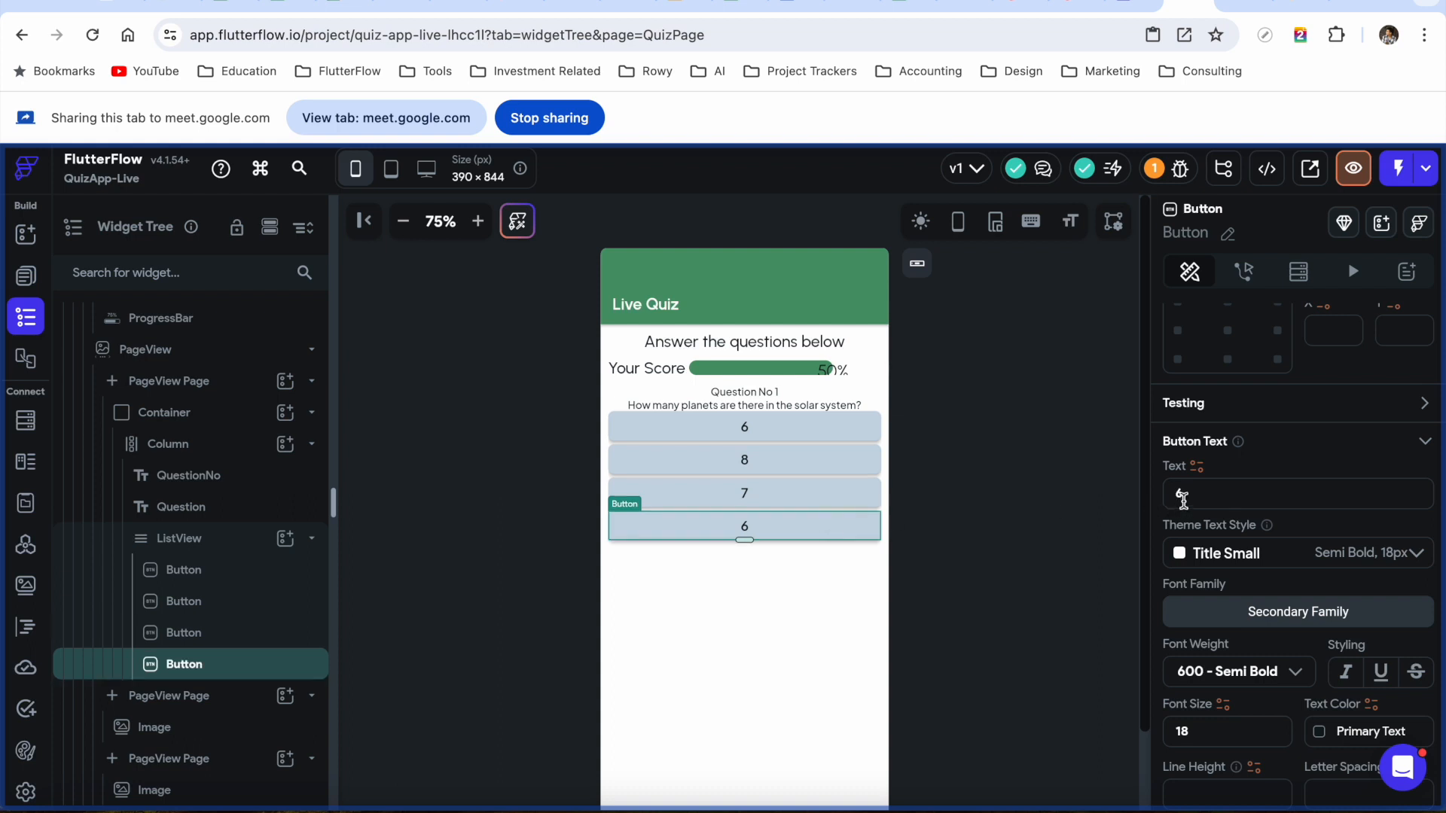
text(9)
click(210, 486)
scroll(1275, 500, down, 5)
scroll(1284, 525, up, 3)
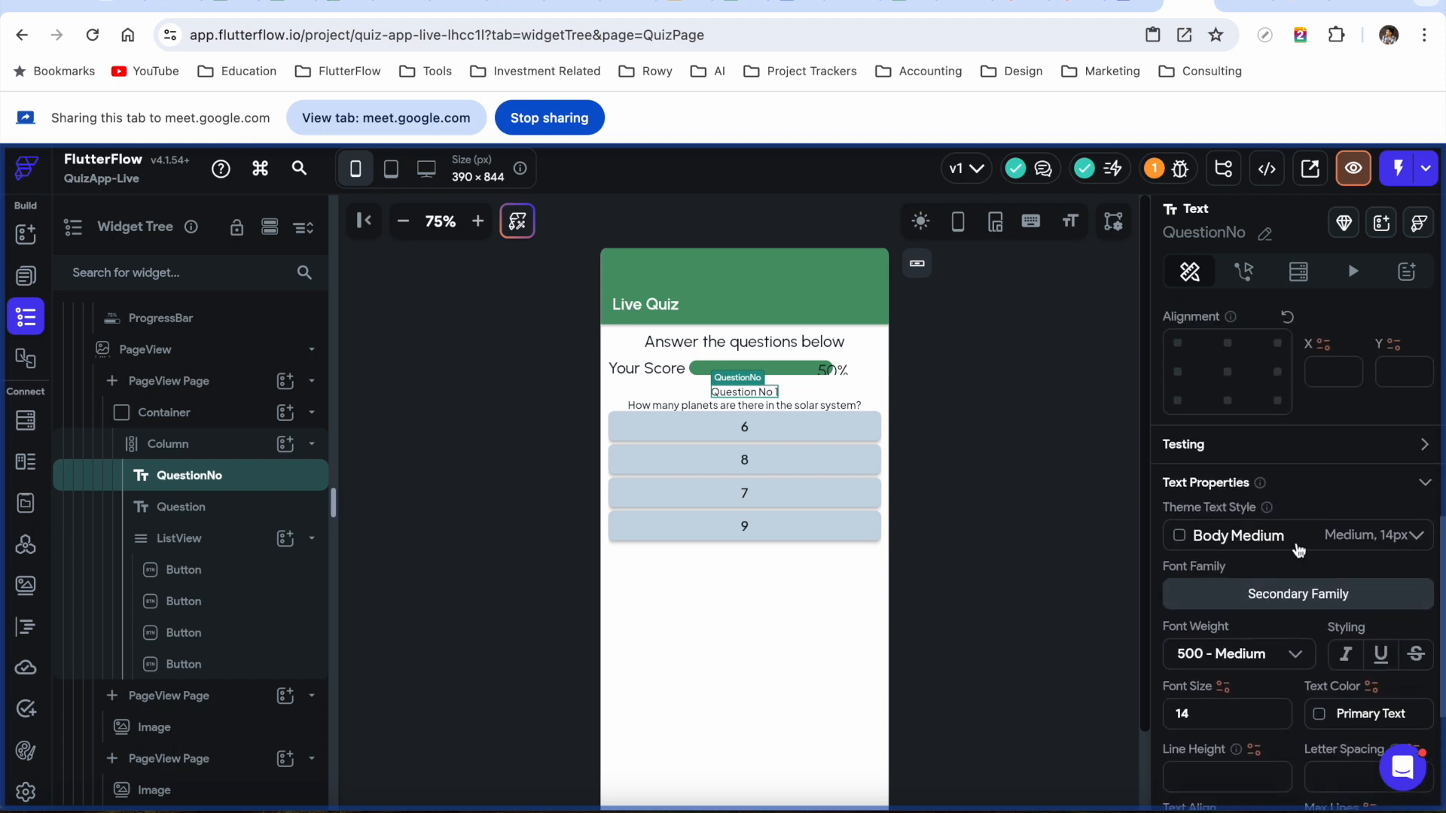
Style Question No 1 as Headline Medium and the question text as Body Large
click(1299, 550)
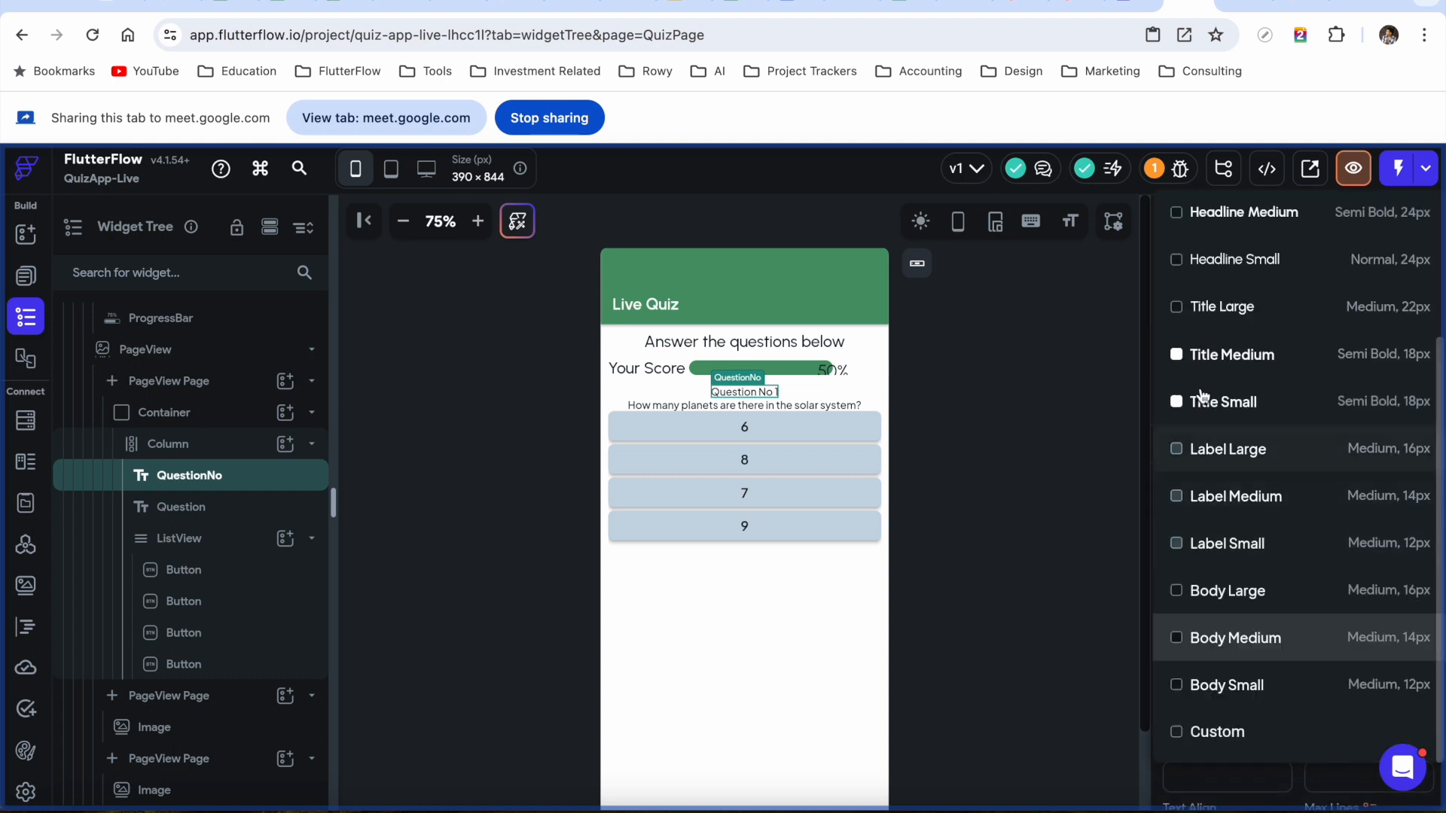
click(1251, 219)
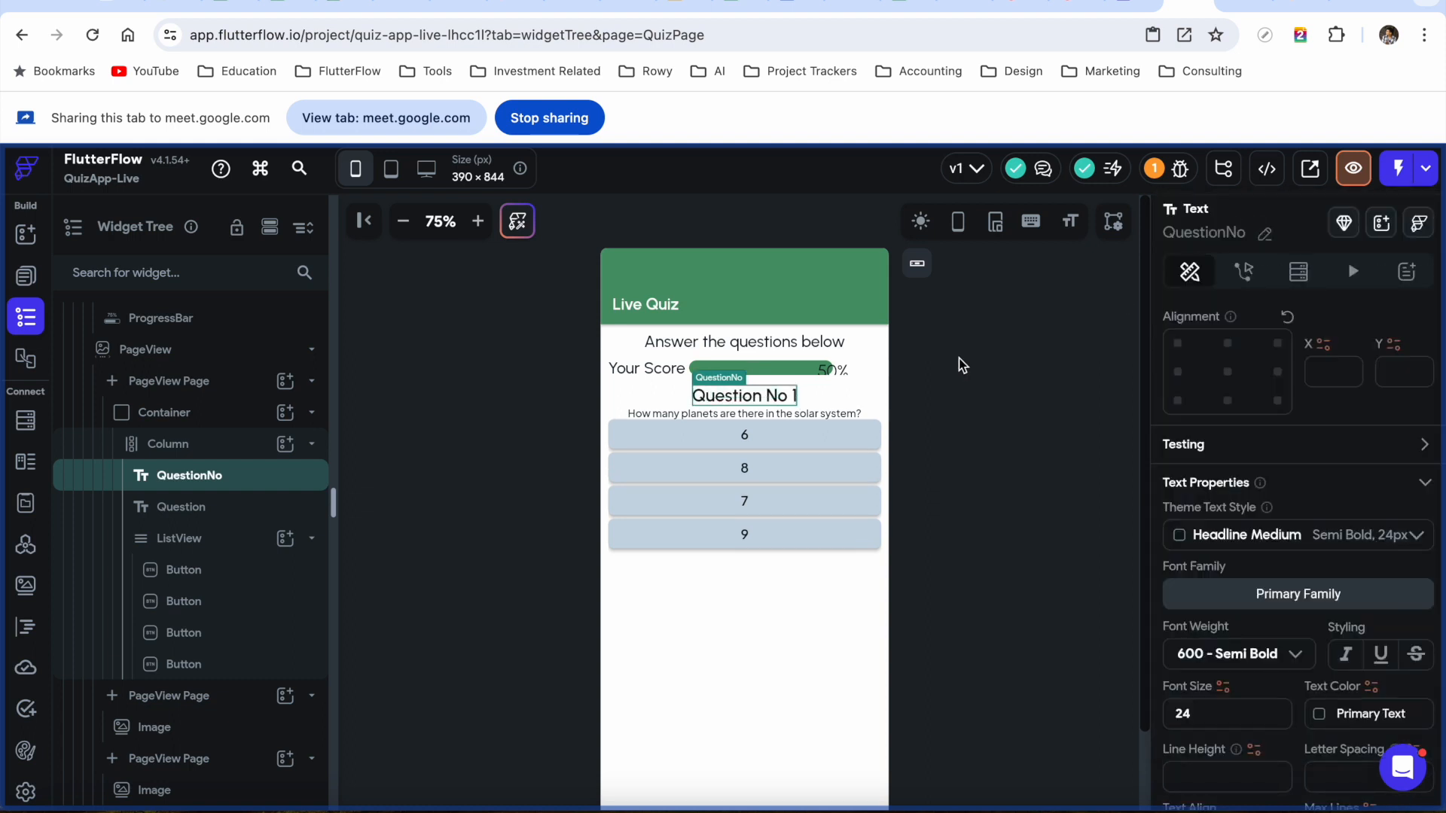
click(838, 419)
click(1264, 561)
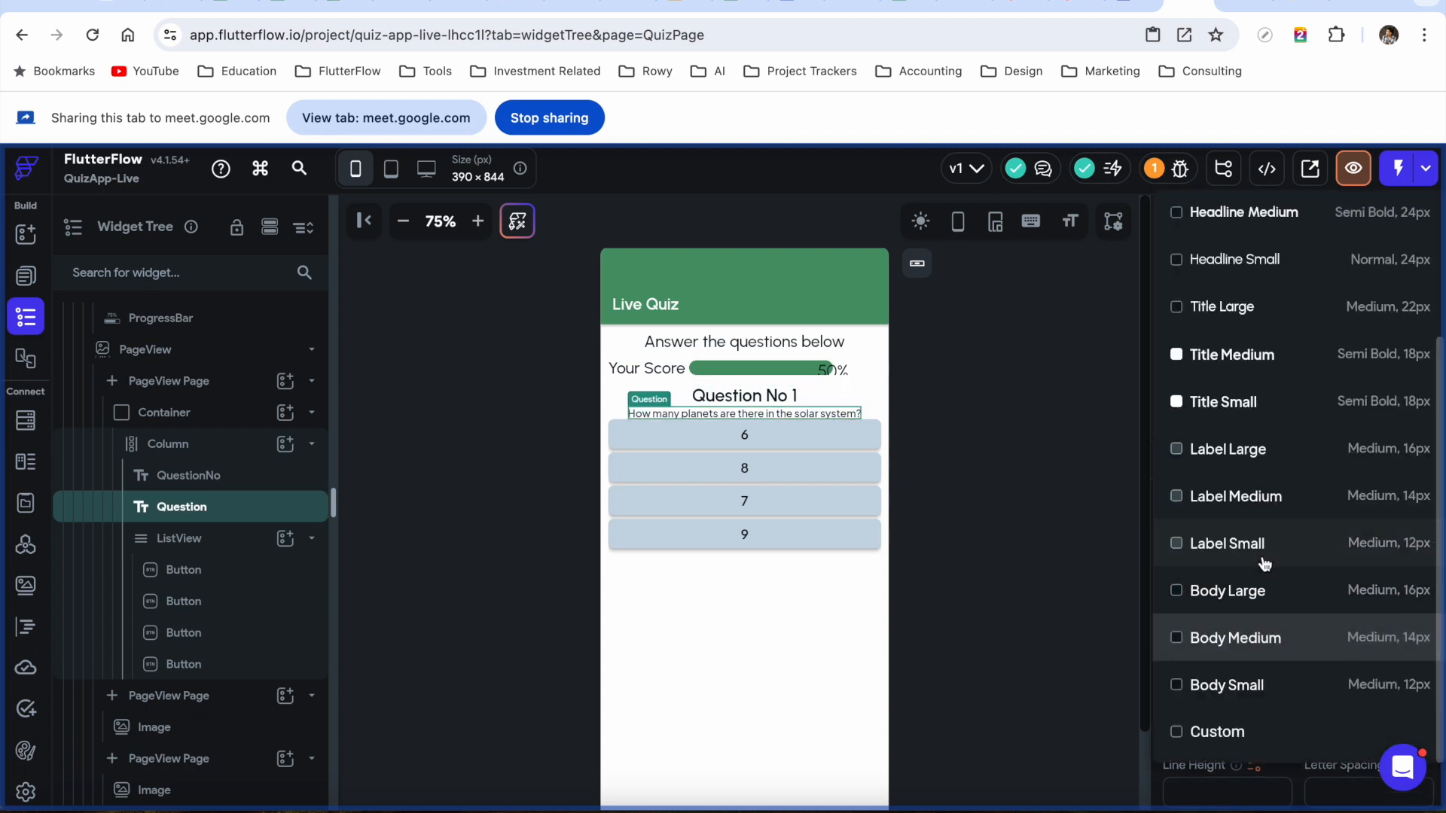
click(1242, 594)
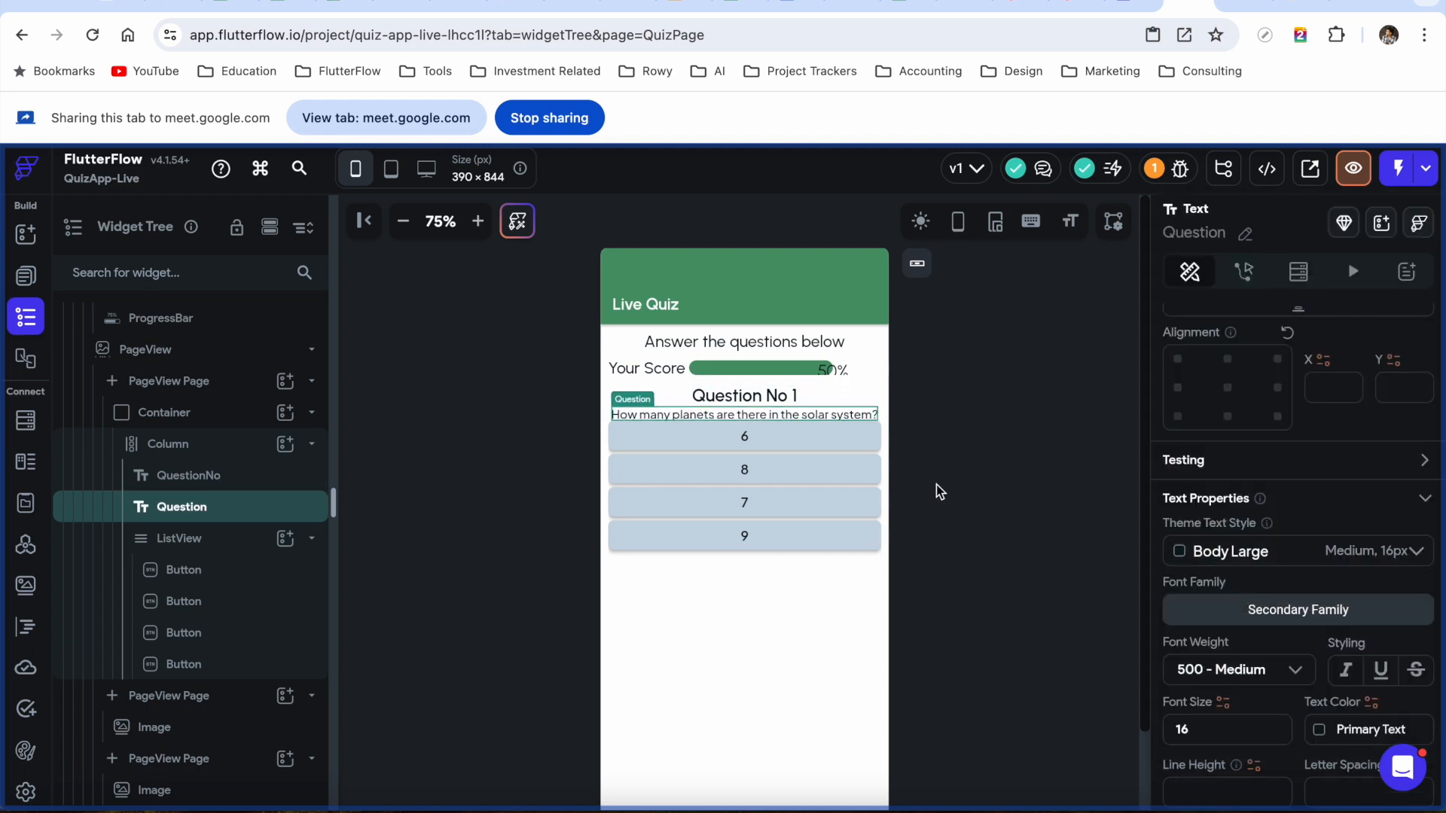
Set items spacing to 10 on both the Column and the ListView
click(212, 441)
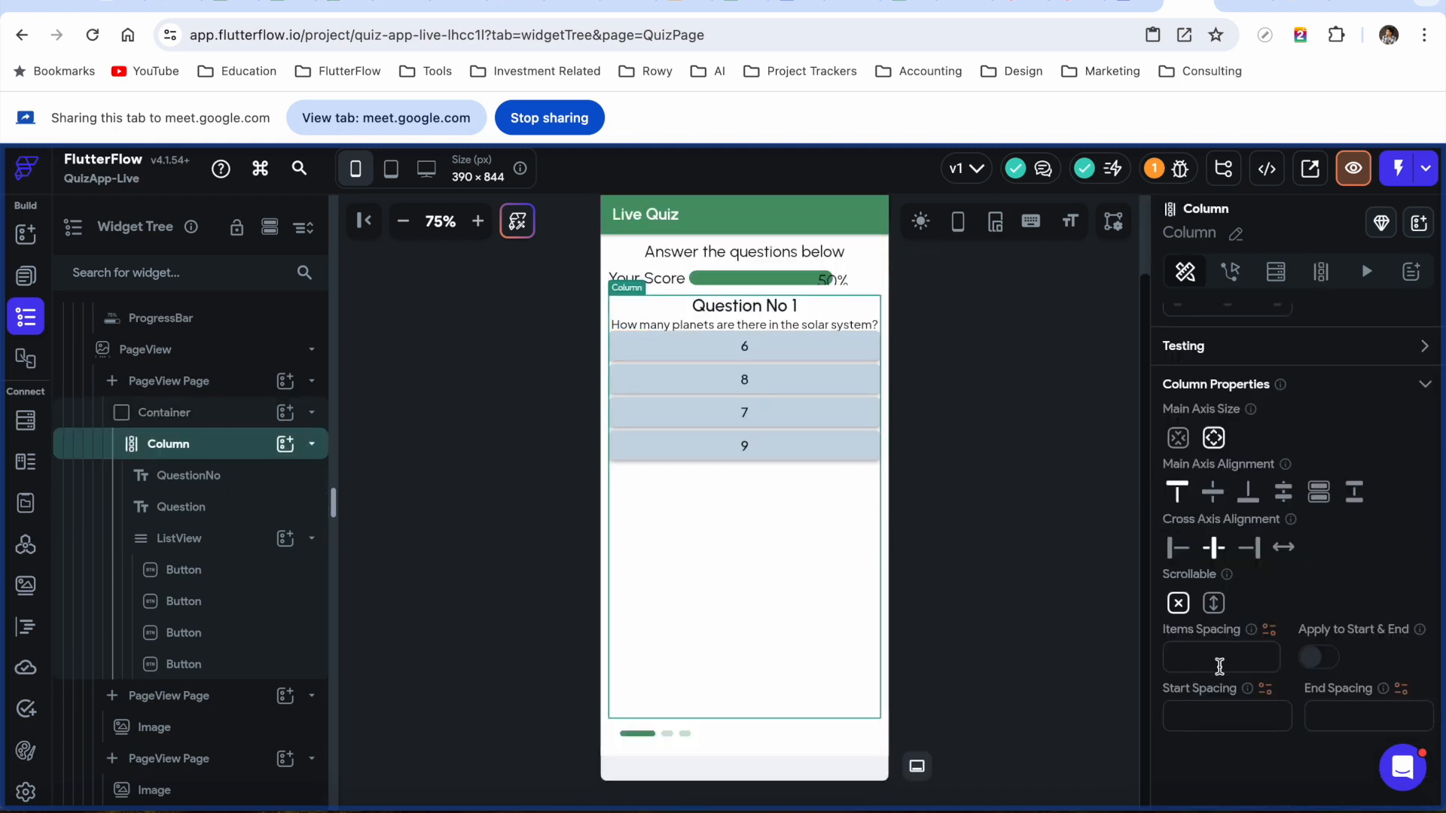
text(10)
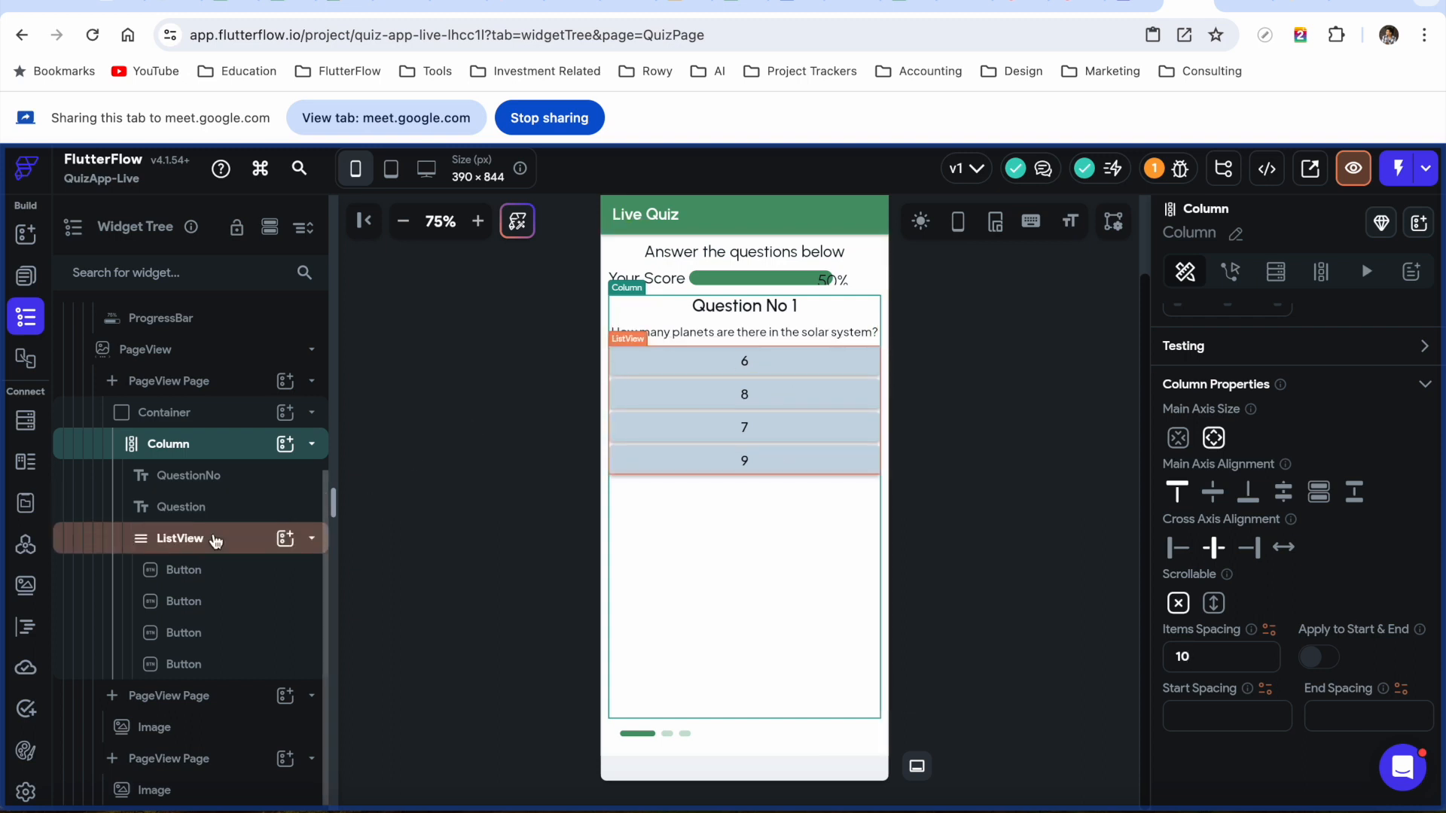
click(214, 540)
scroll(1272, 653, down, 1)
double_click(1211, 521)
text(10)
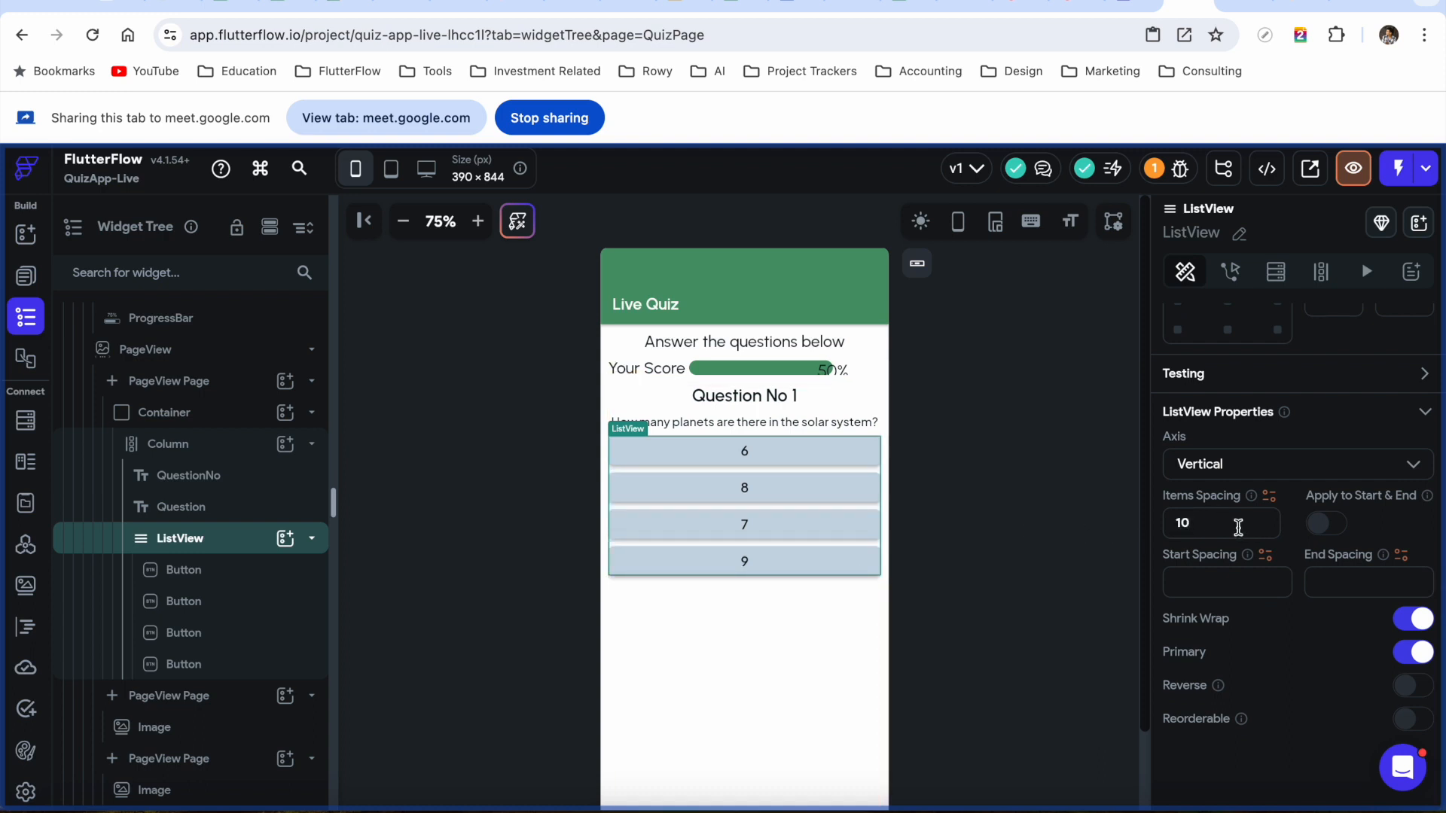
click(953, 666)
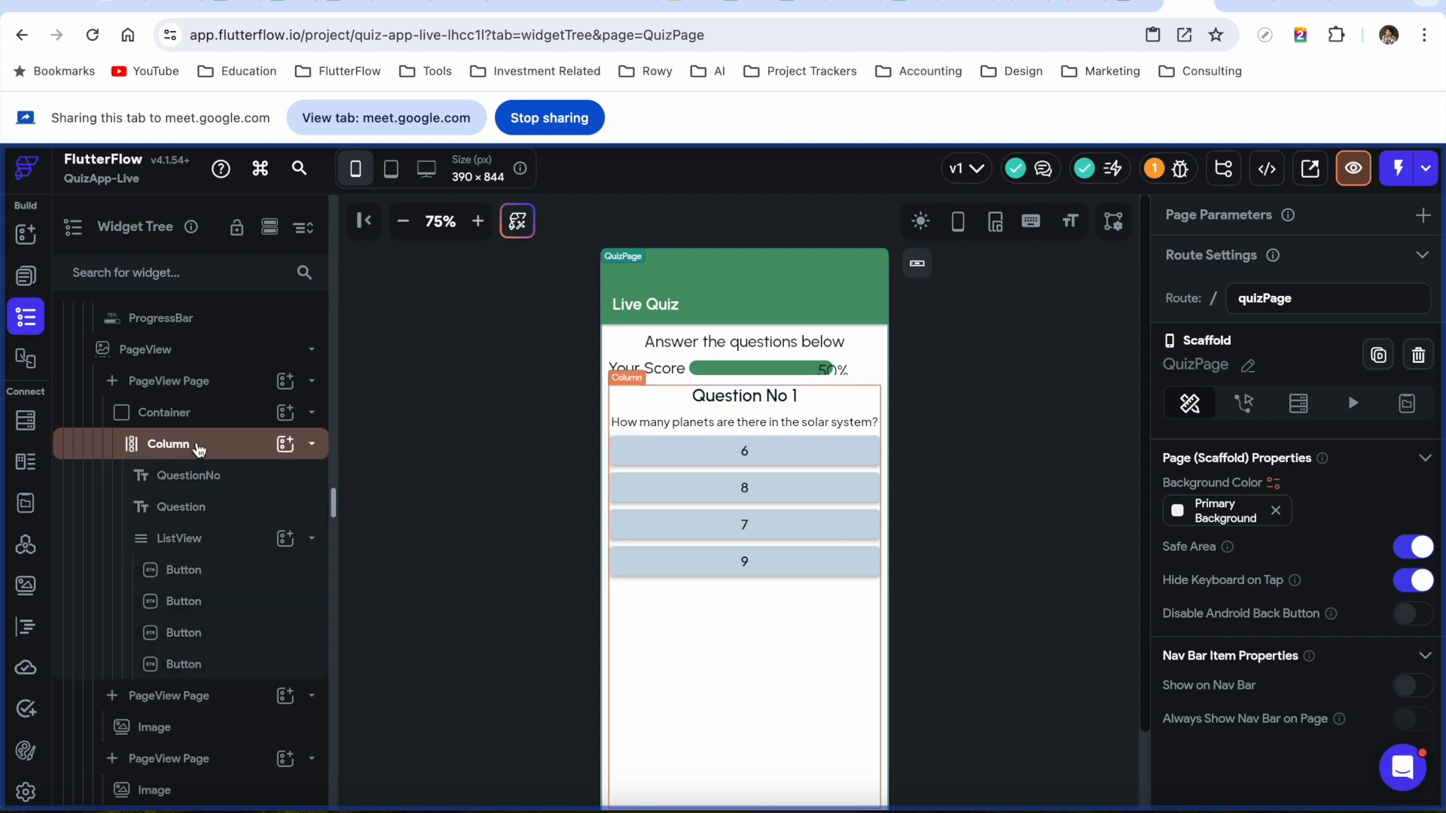
Add a Button to the Column below the answer list, labelled 'Submit'
click(199, 446)
click(285, 444)
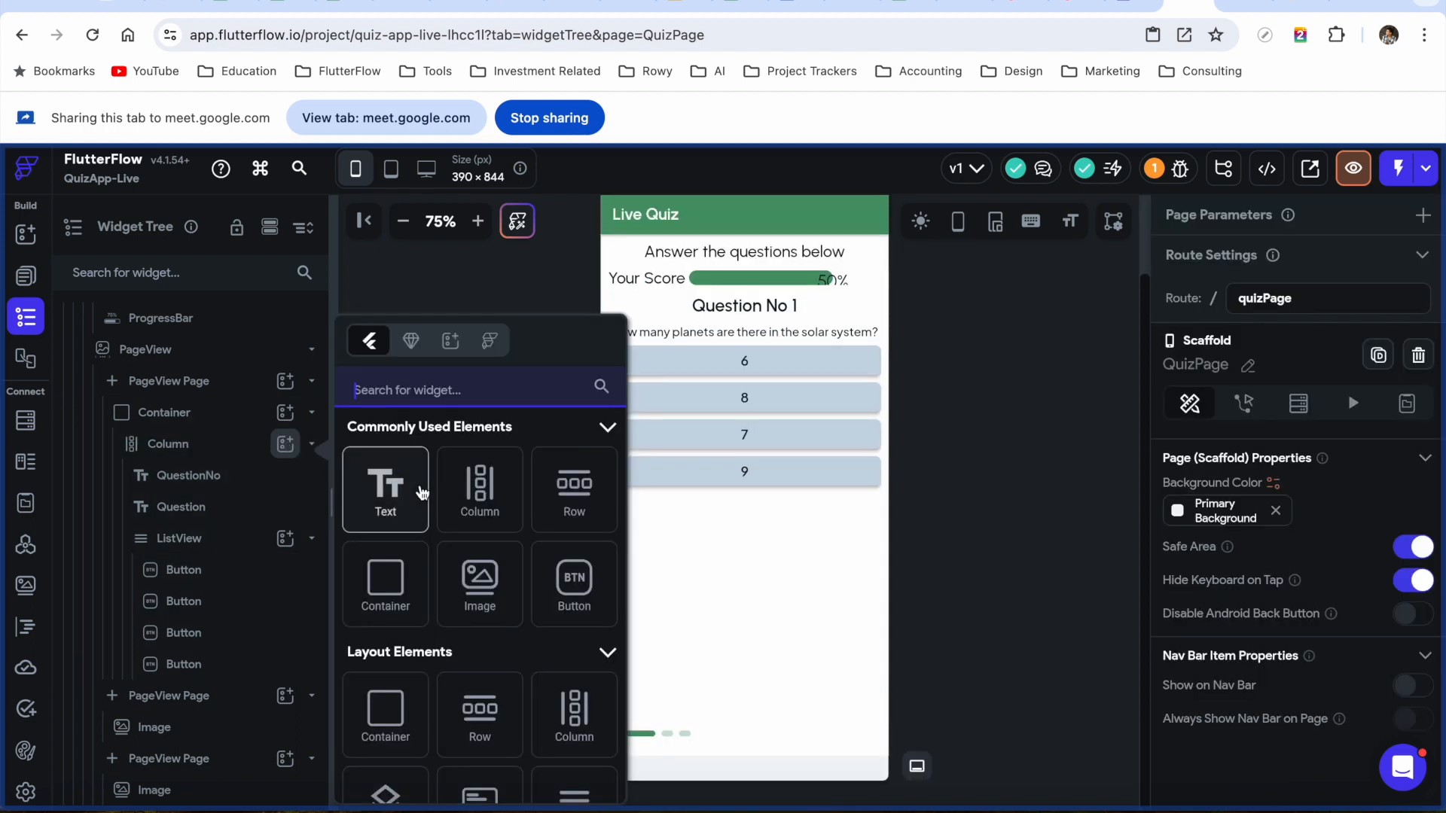
text(button)
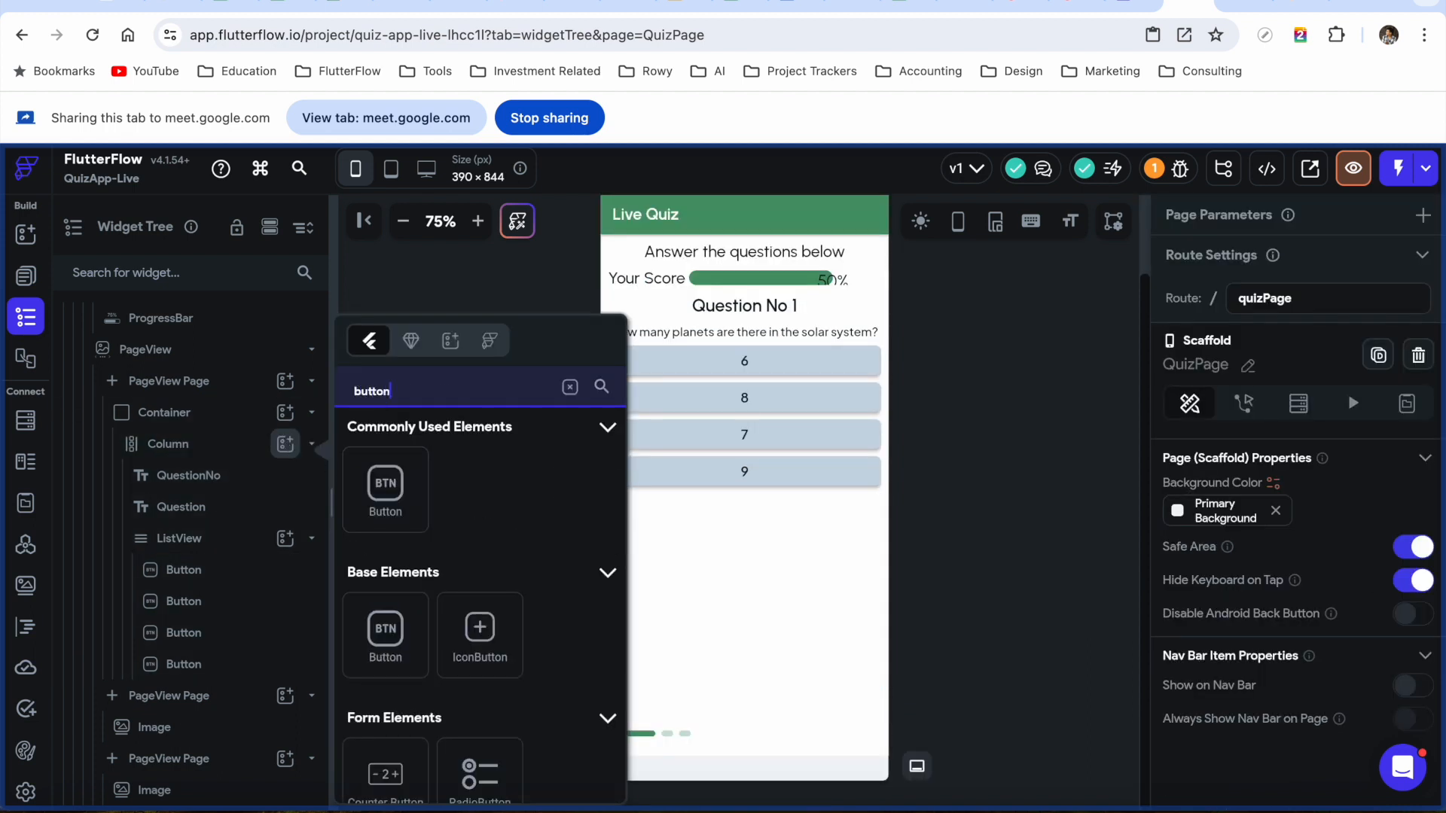
click(385, 486)
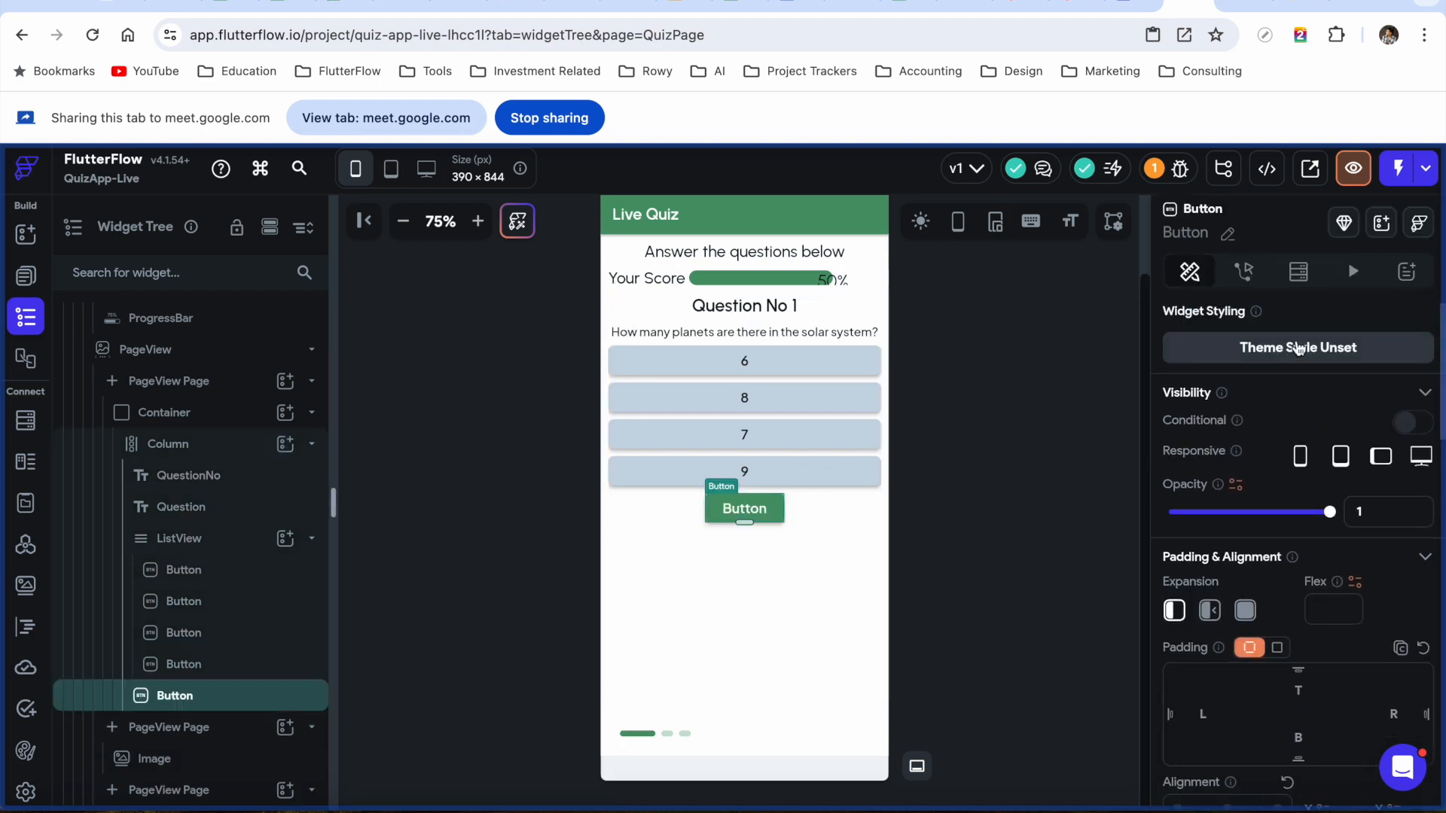
scroll(1241, 436, down, 5)
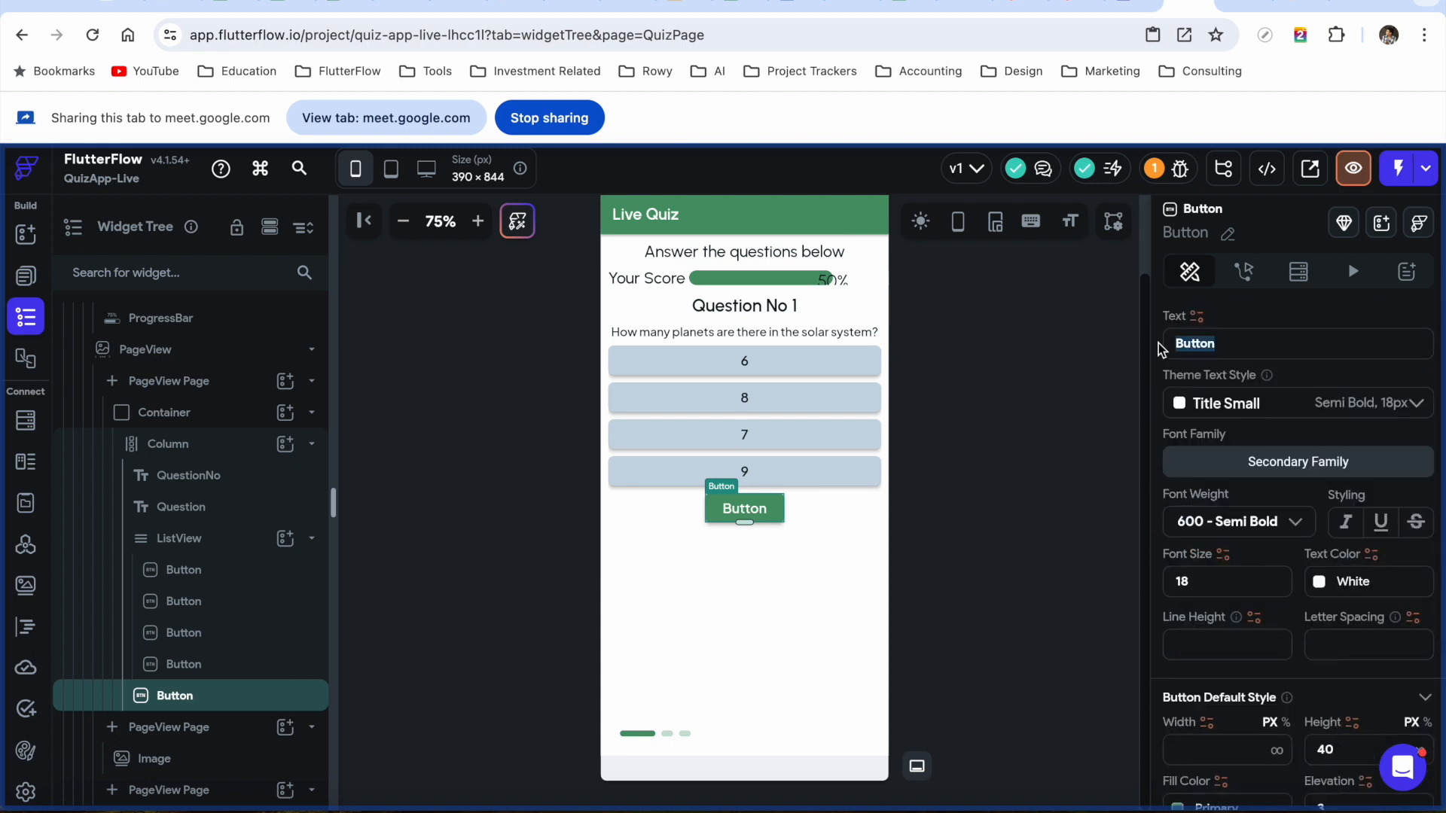
text(Submit)
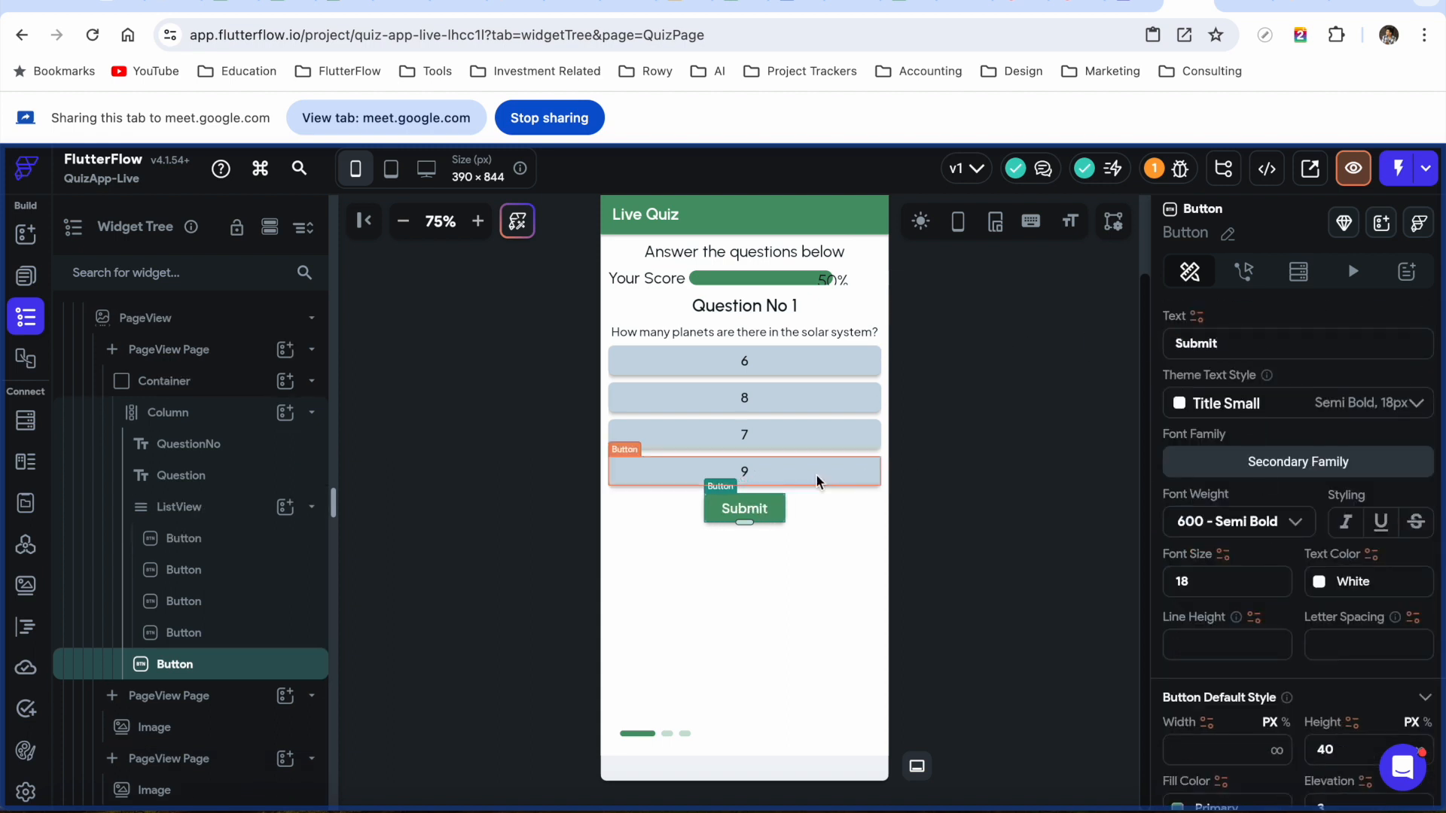
scroll(883, 404, up, 2)
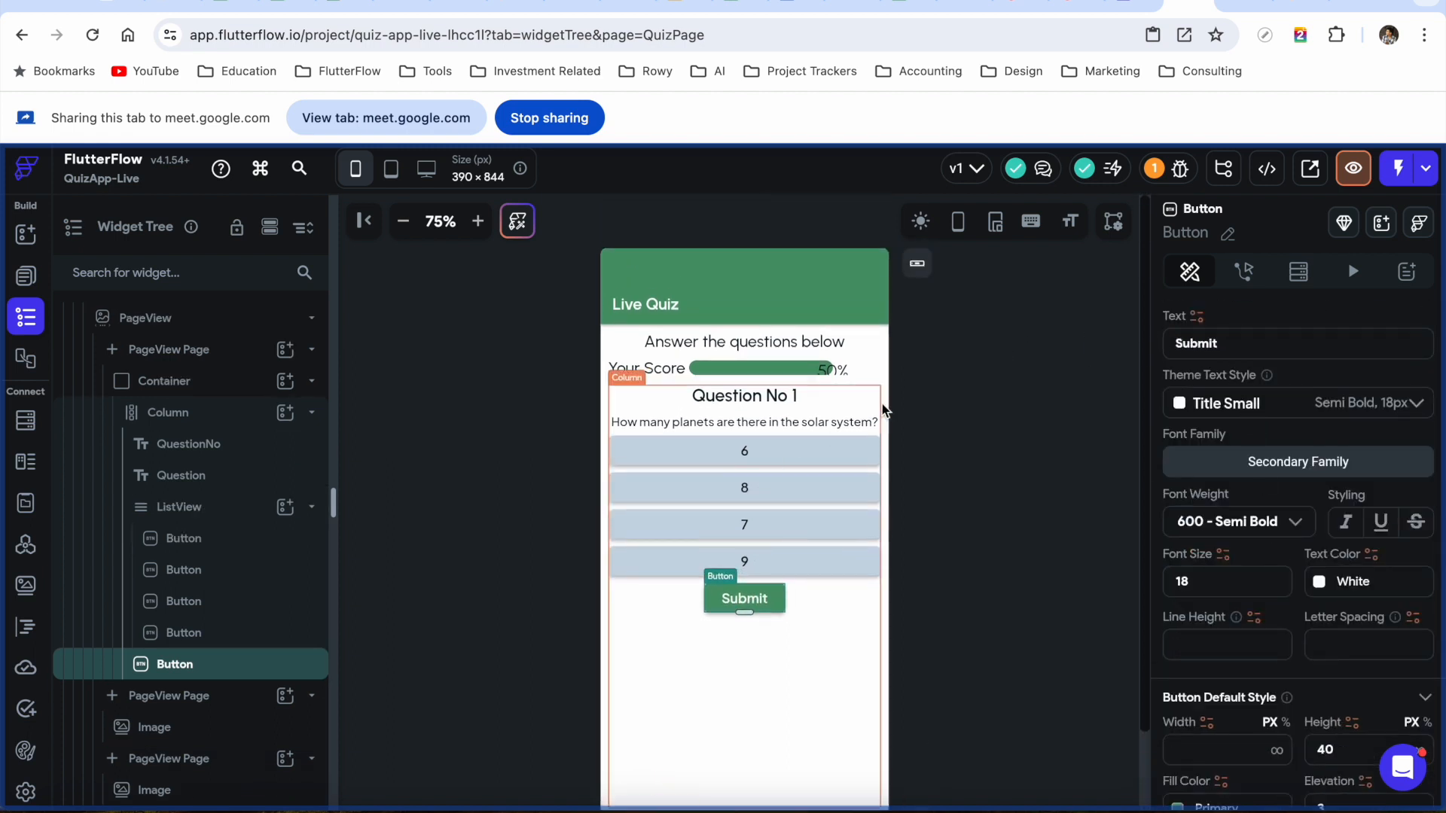
click(765, 369)
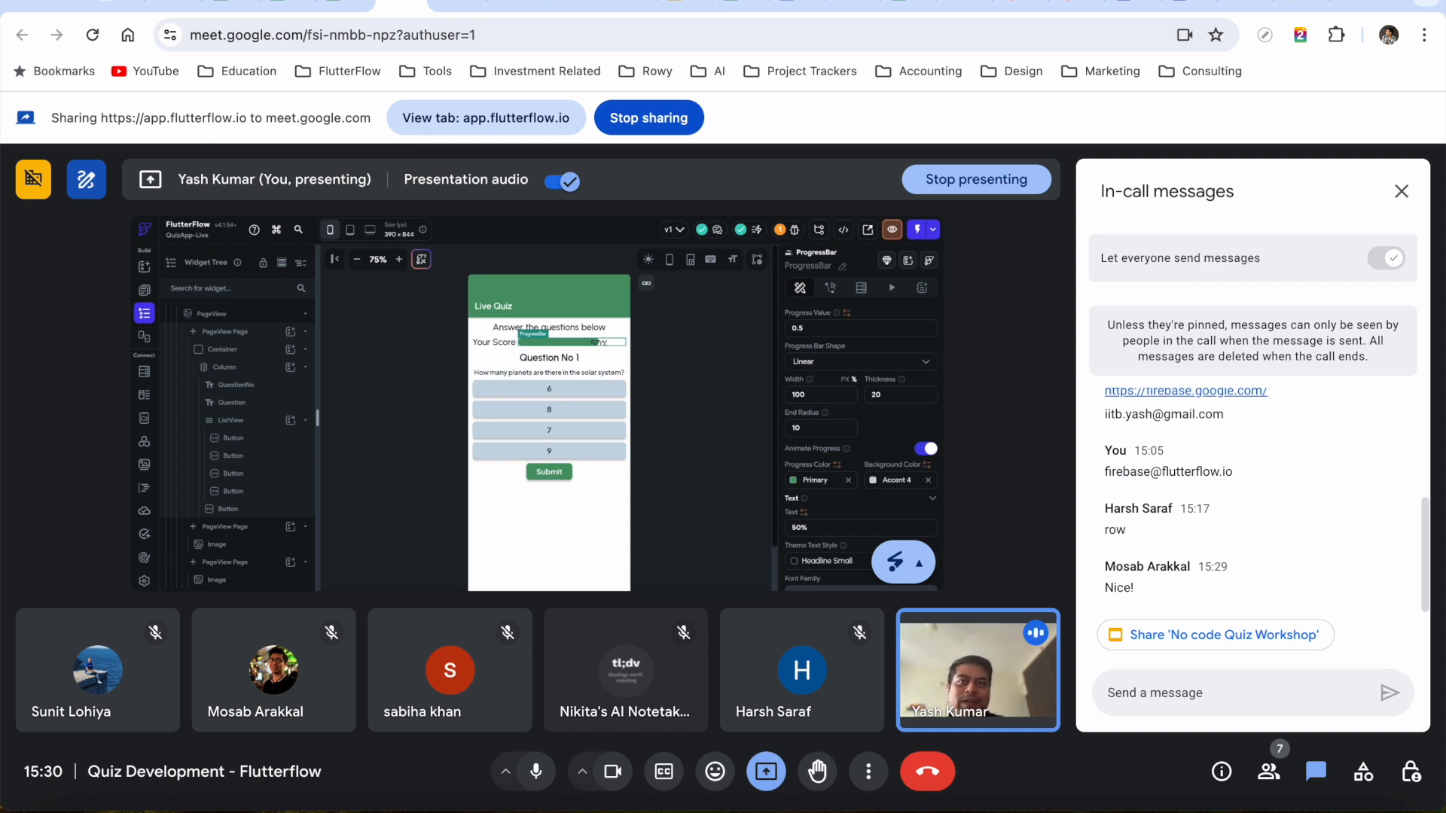
Share the Slides tab and advance to slide 8, 'Adding Data in Firebase Collection'
click(673, 7)
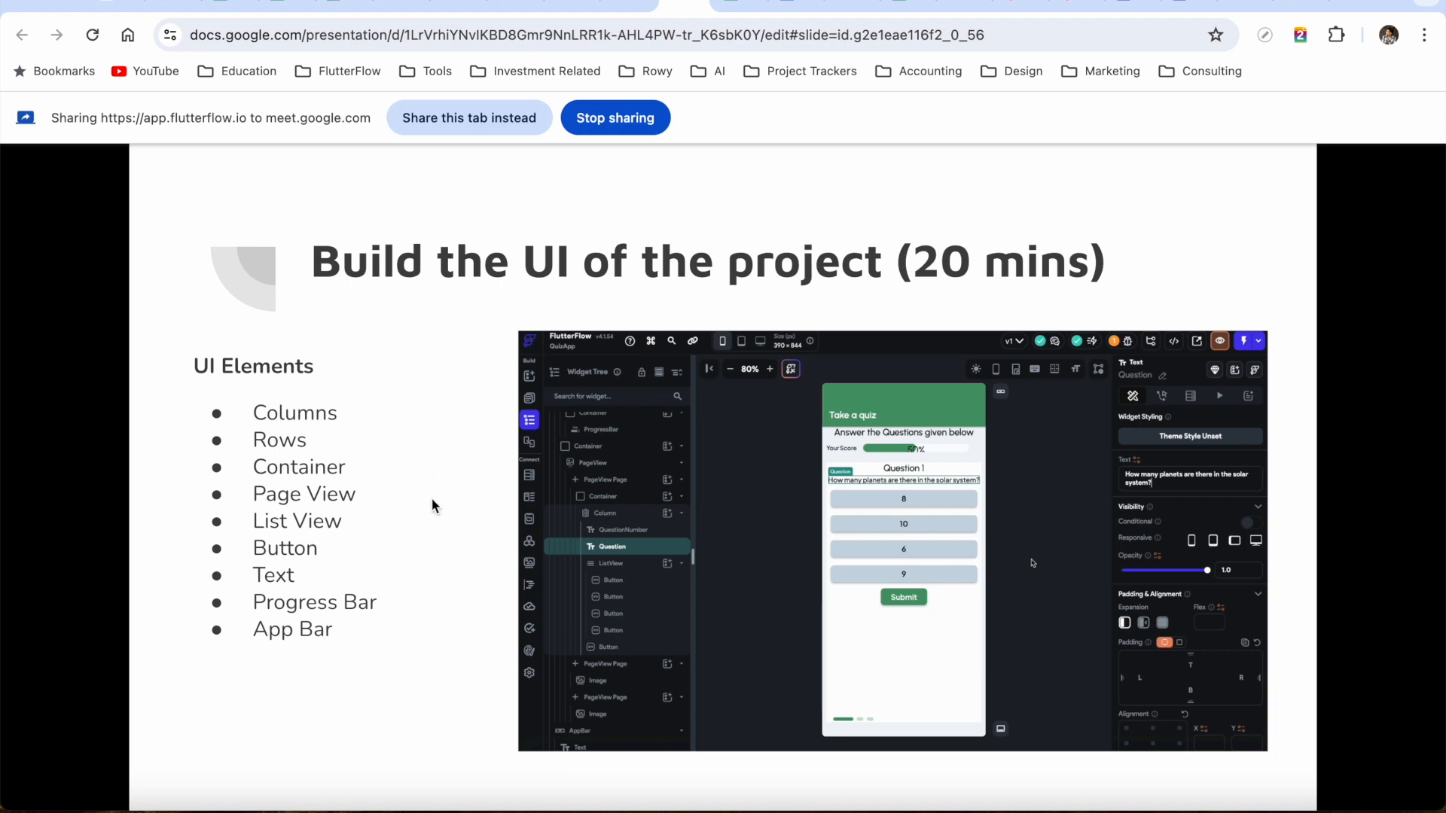
click(480, 117)
key(Right)
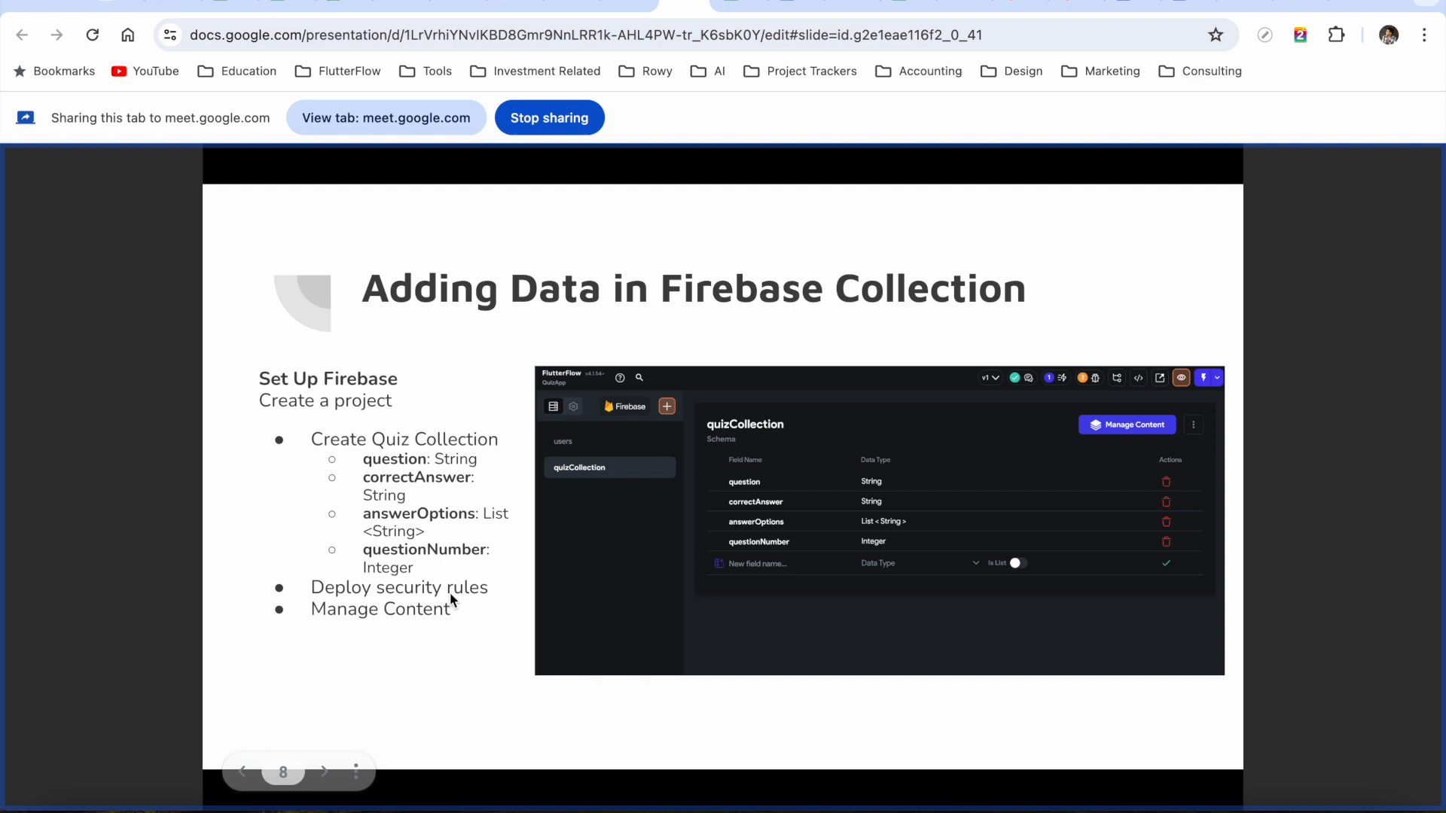
click(1137, 5)
Share the FlutterFlow editor tab again and show the Firestore users collection schema
click(1179, 5)
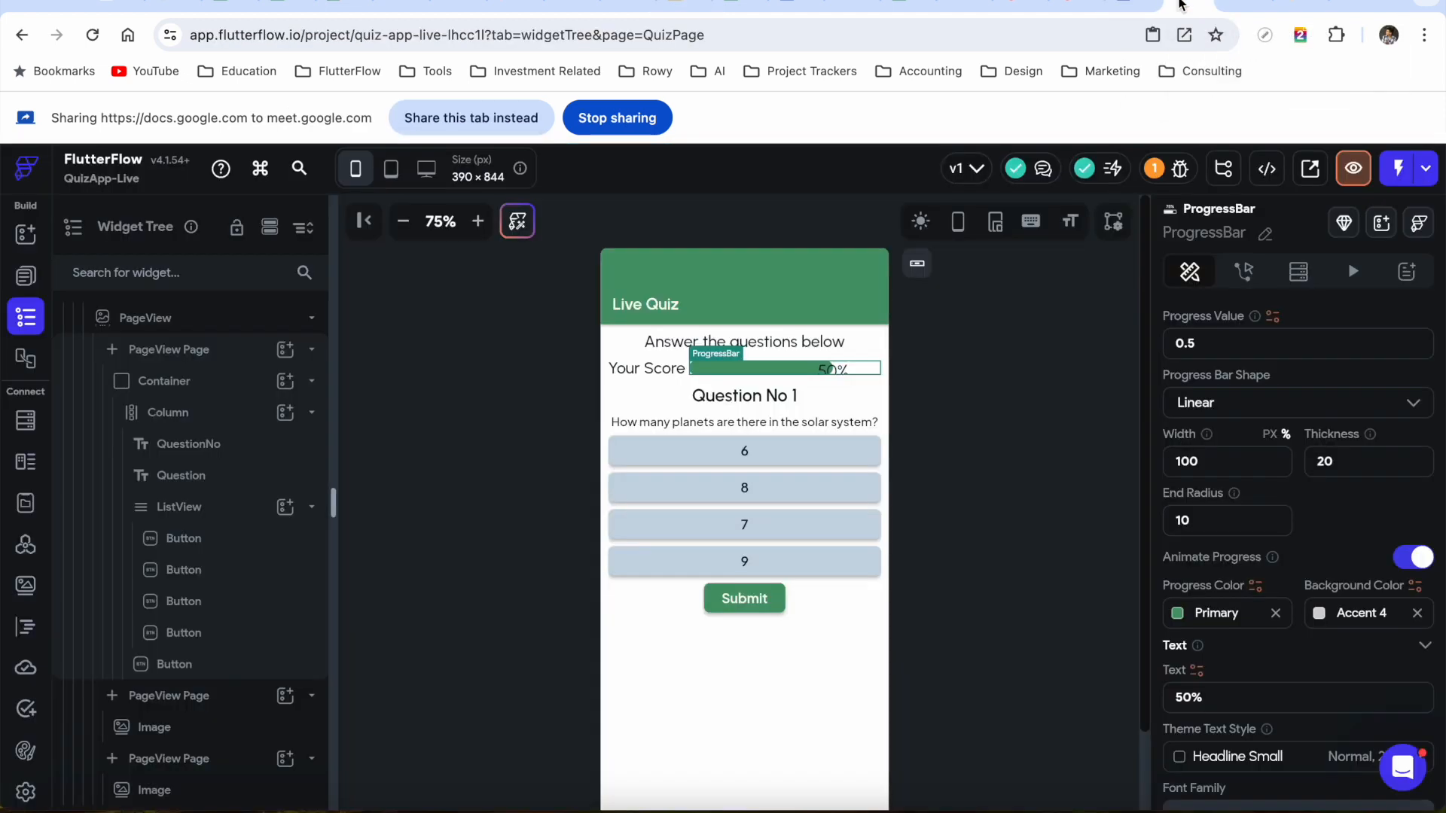
click(477, 118)
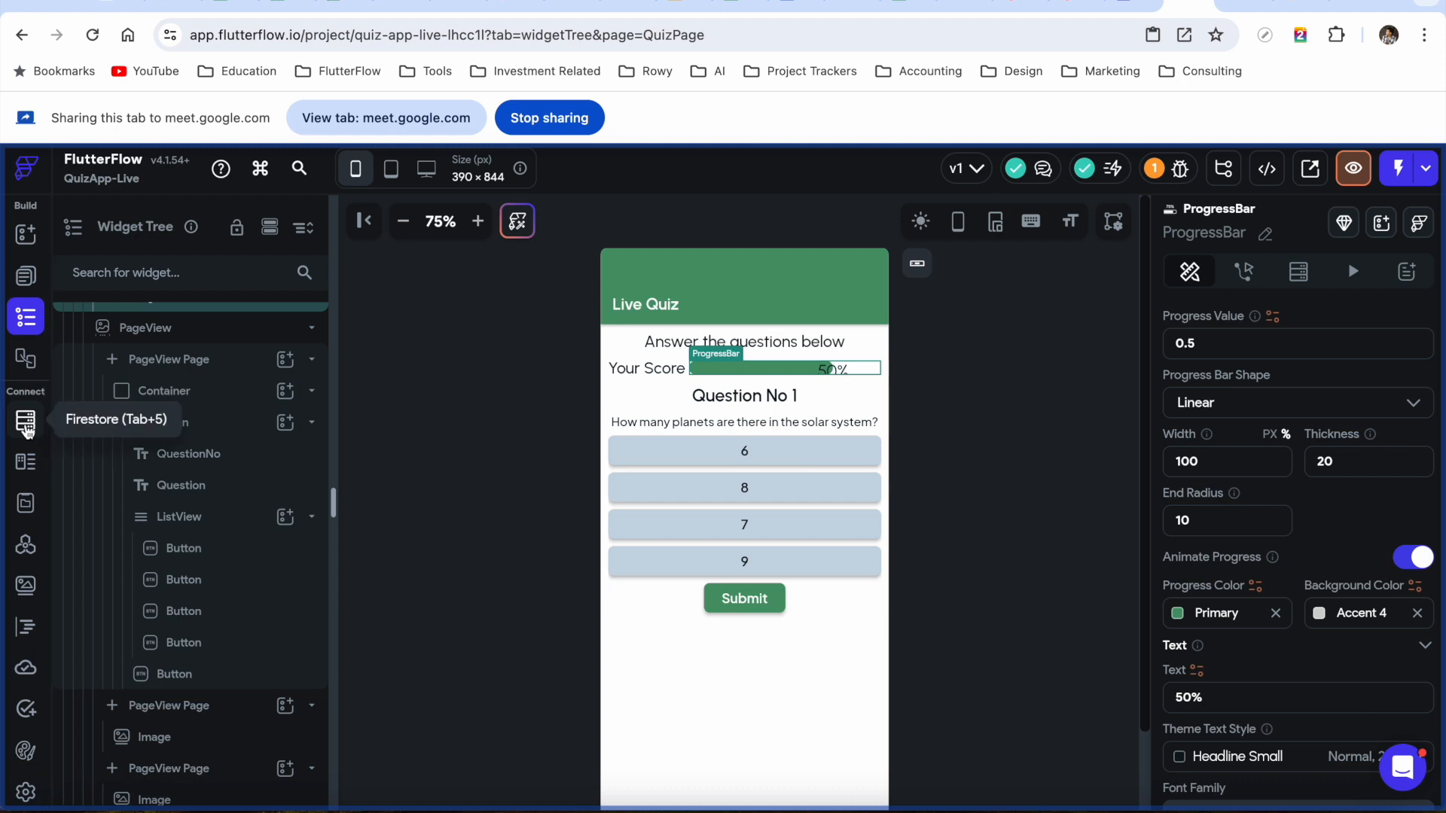
click(26, 423)
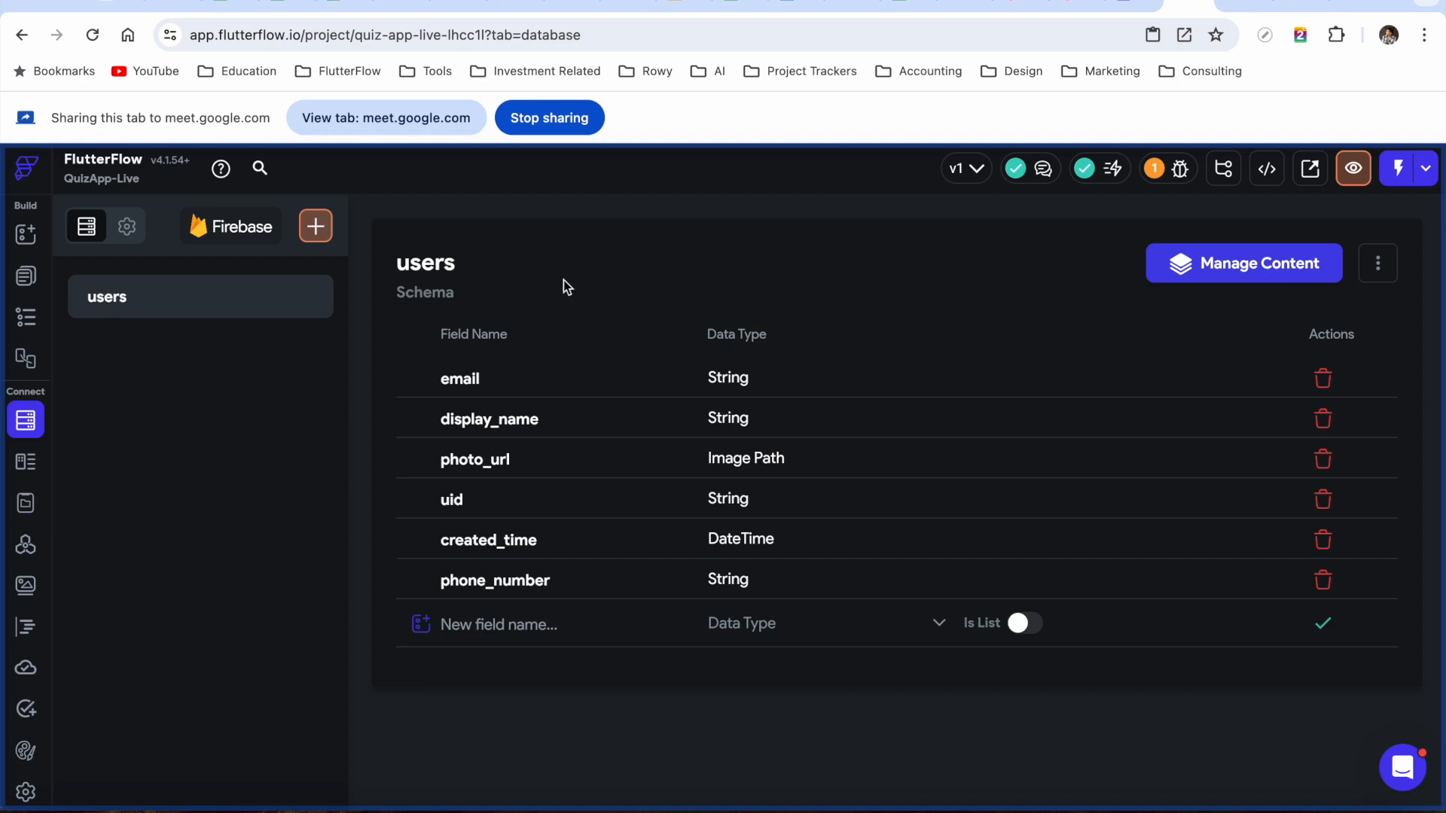
Add a new Firestore collection named quizCollection, with no fields yet
click(316, 227)
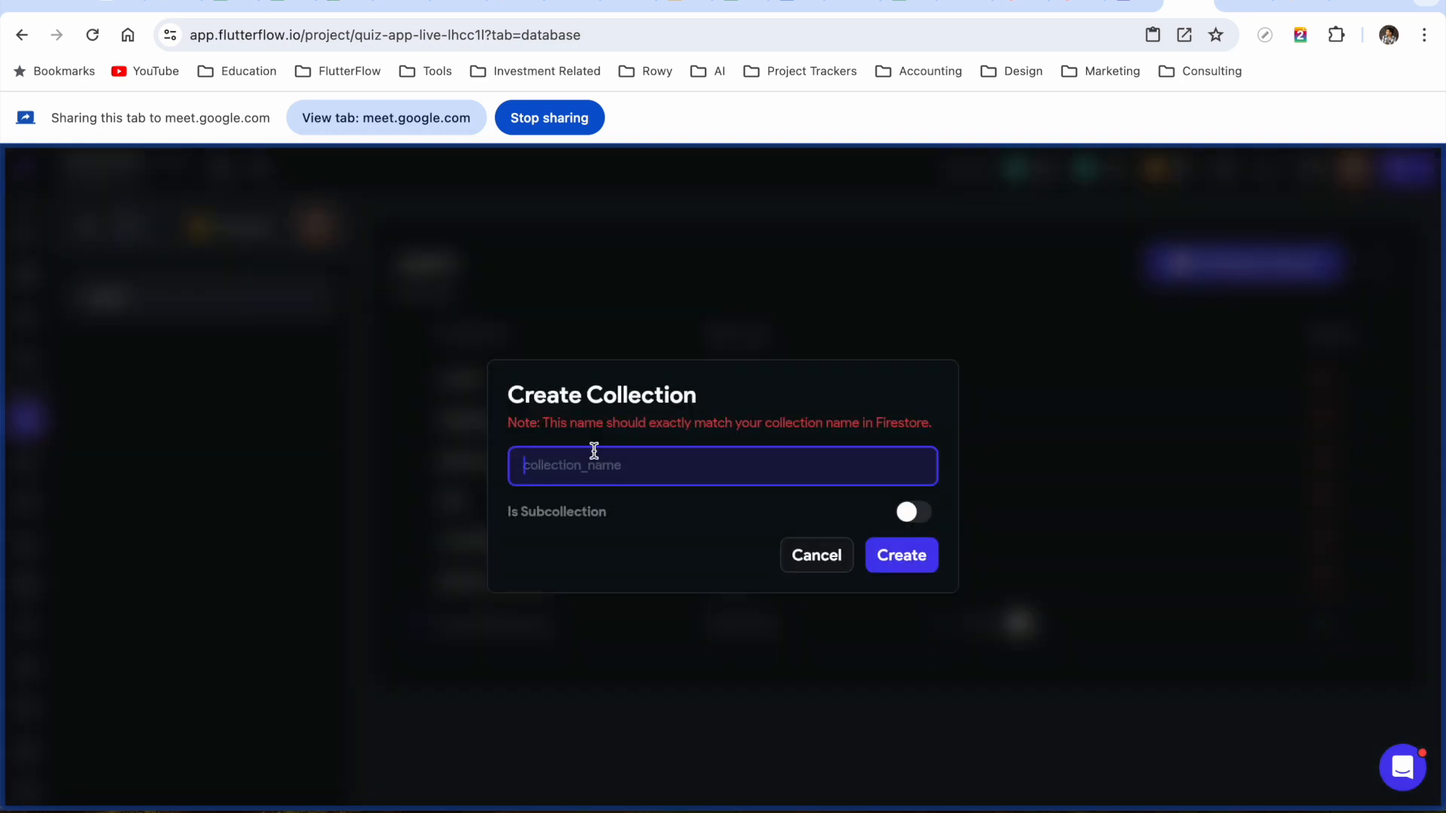
text(quizCollection)
click(901, 555)
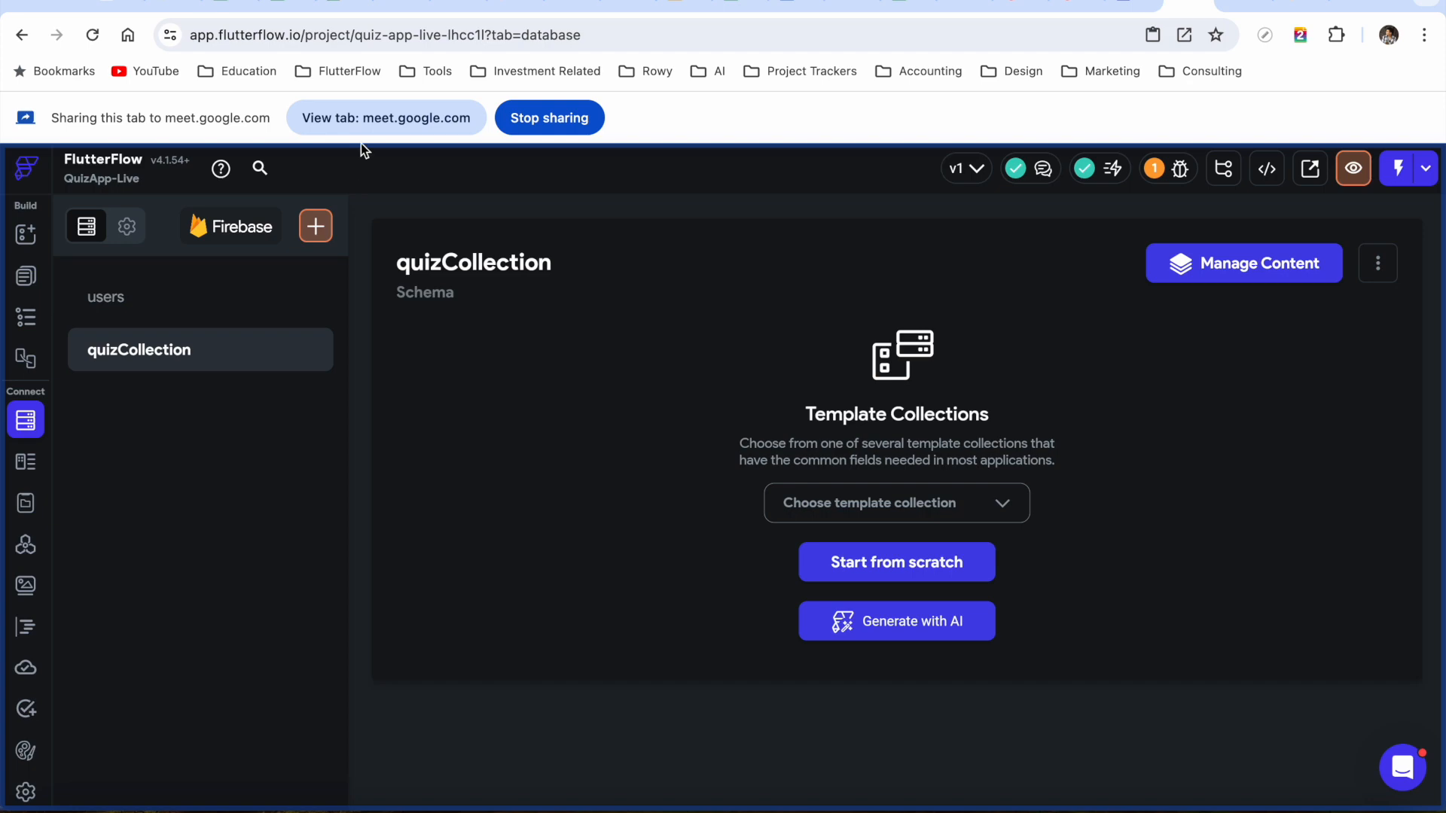
click(402, 6)
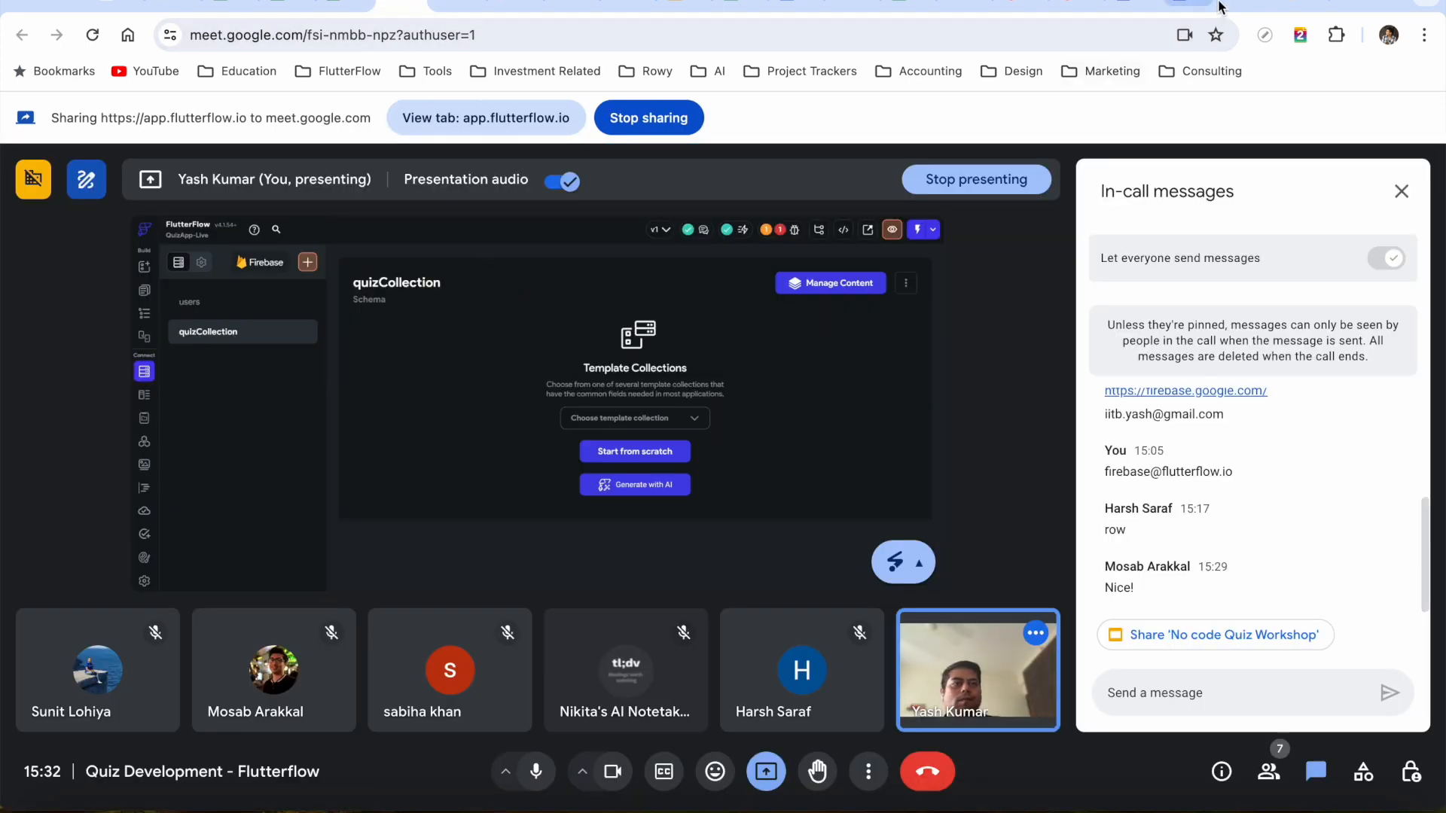
click(1190, 6)
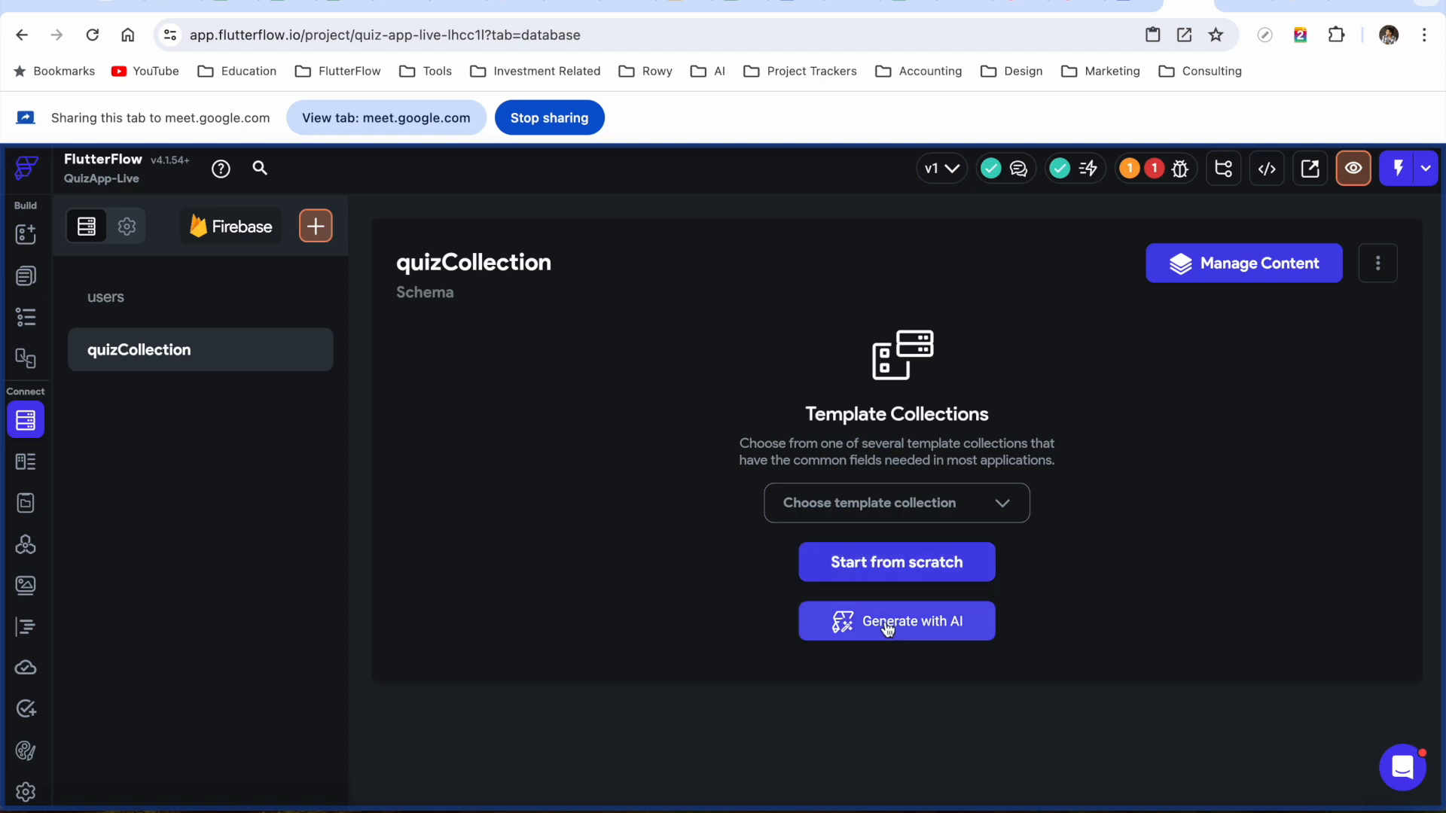
Add a String field named question to the quizCollection schema
click(900, 570)
click(546, 389)
text(question)
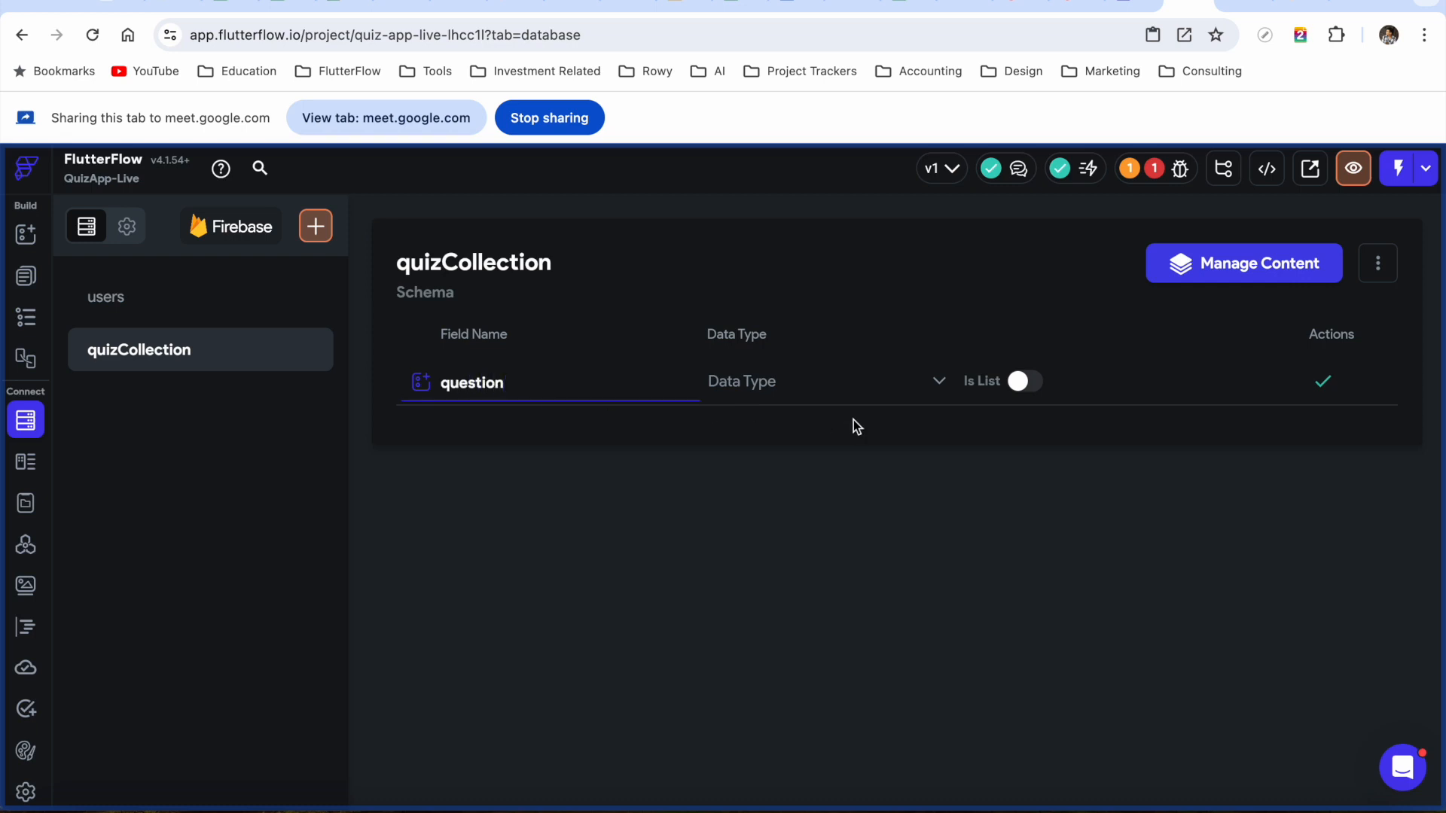
click(870, 393)
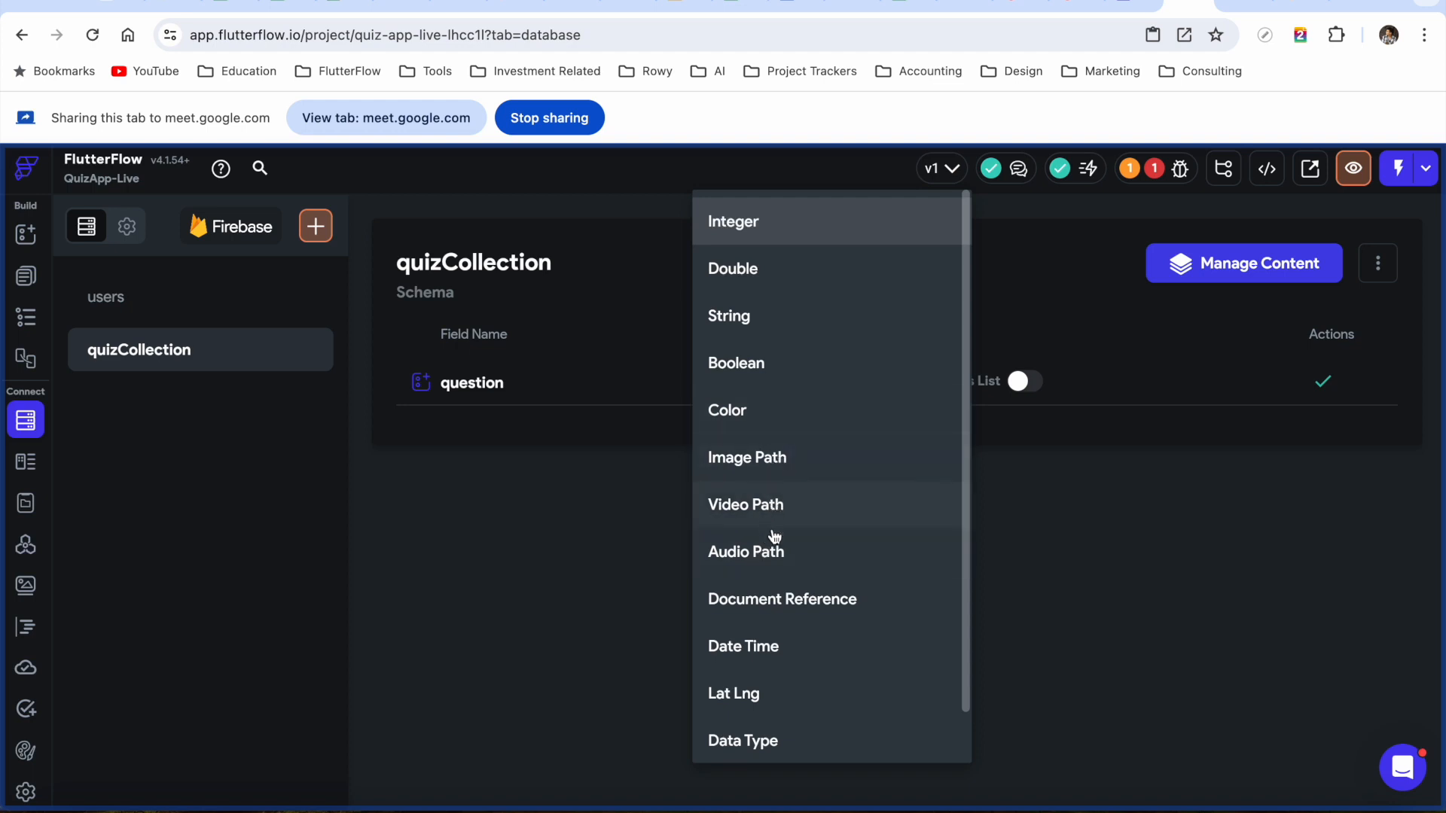
scroll(780, 611, down, 1)
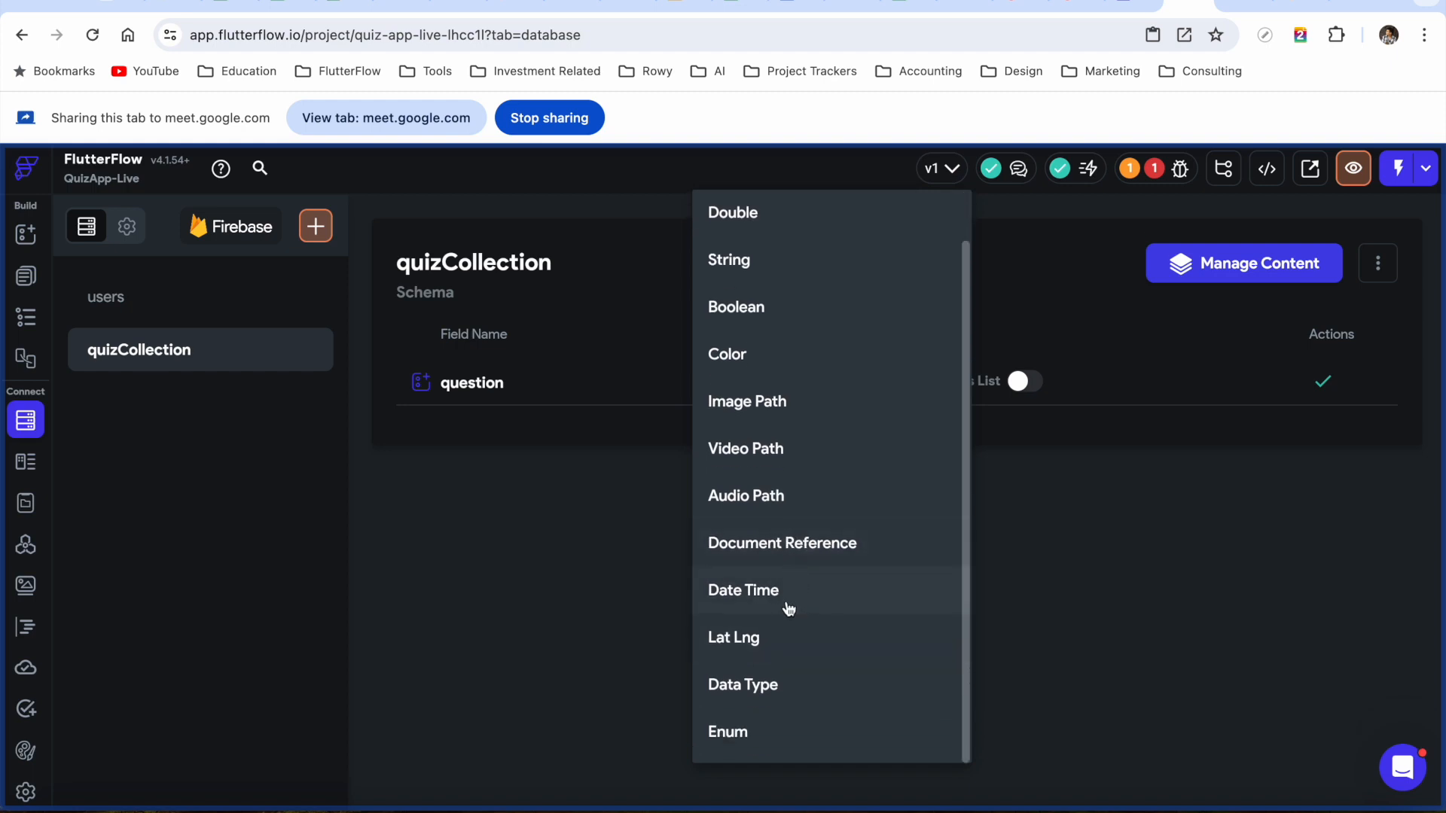
scroll(798, 689, up, 1)
scroll(799, 689, down, 1)
scroll(800, 691, up, 1)
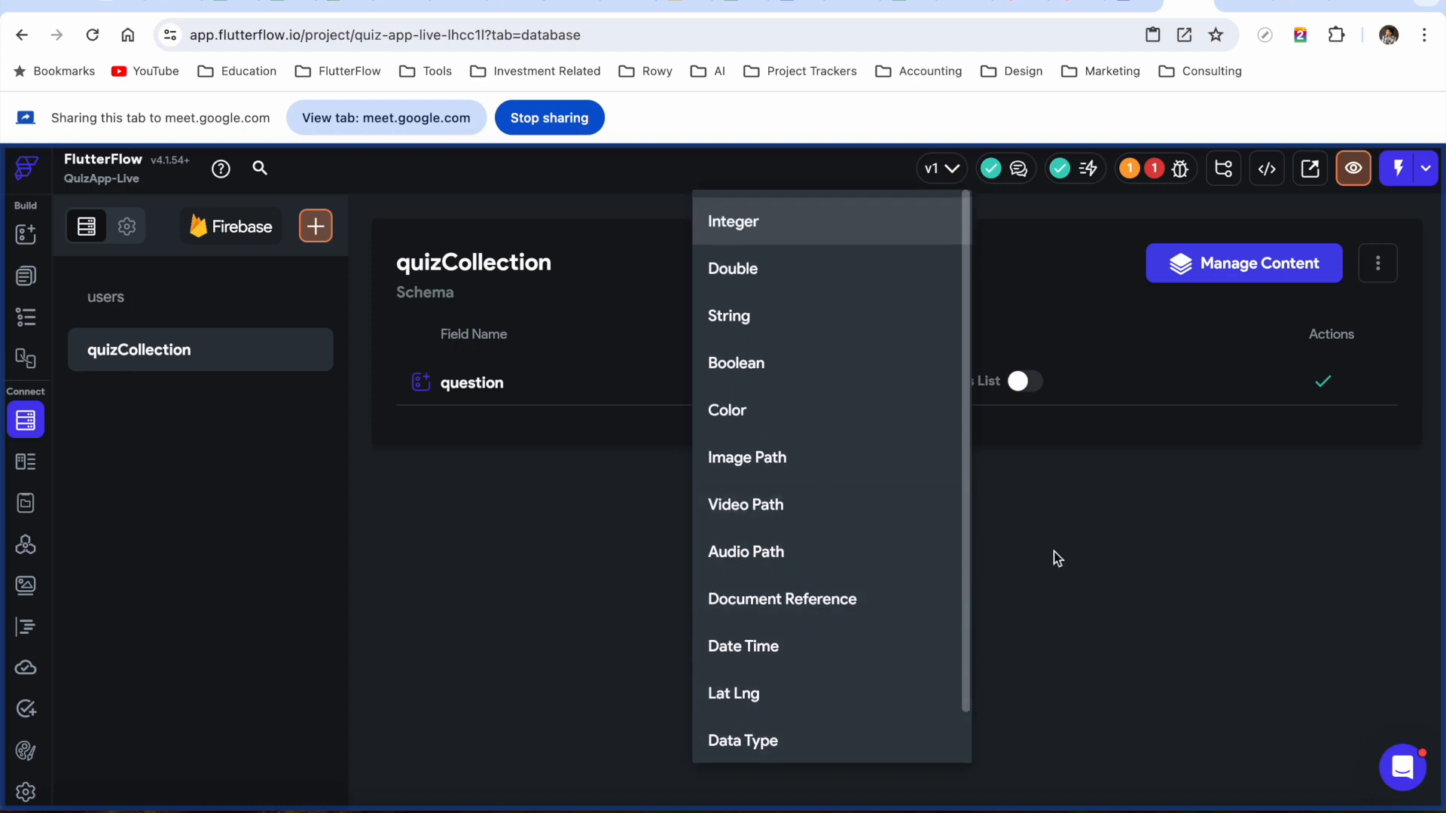
click(1064, 578)
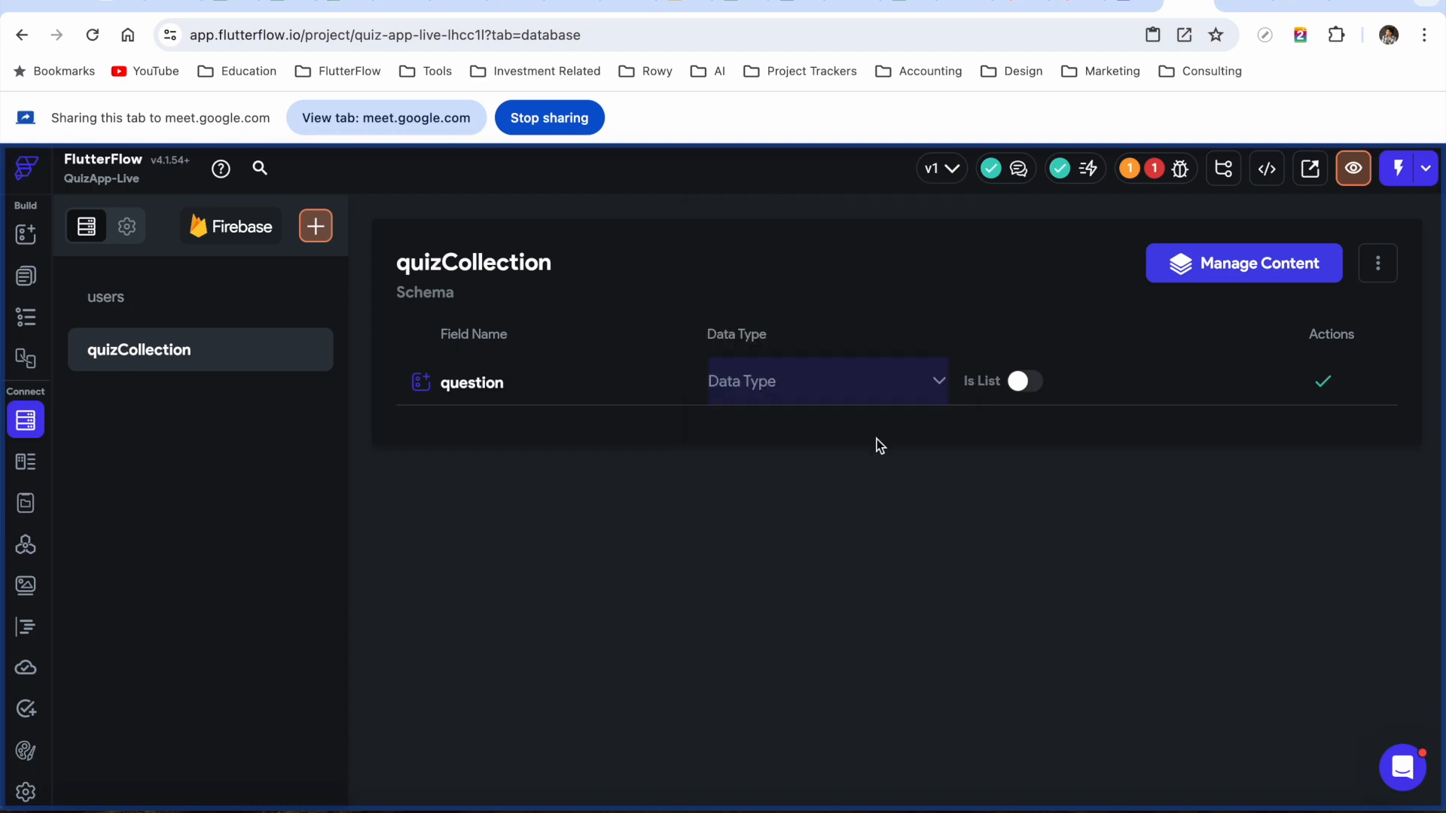
click(835, 390)
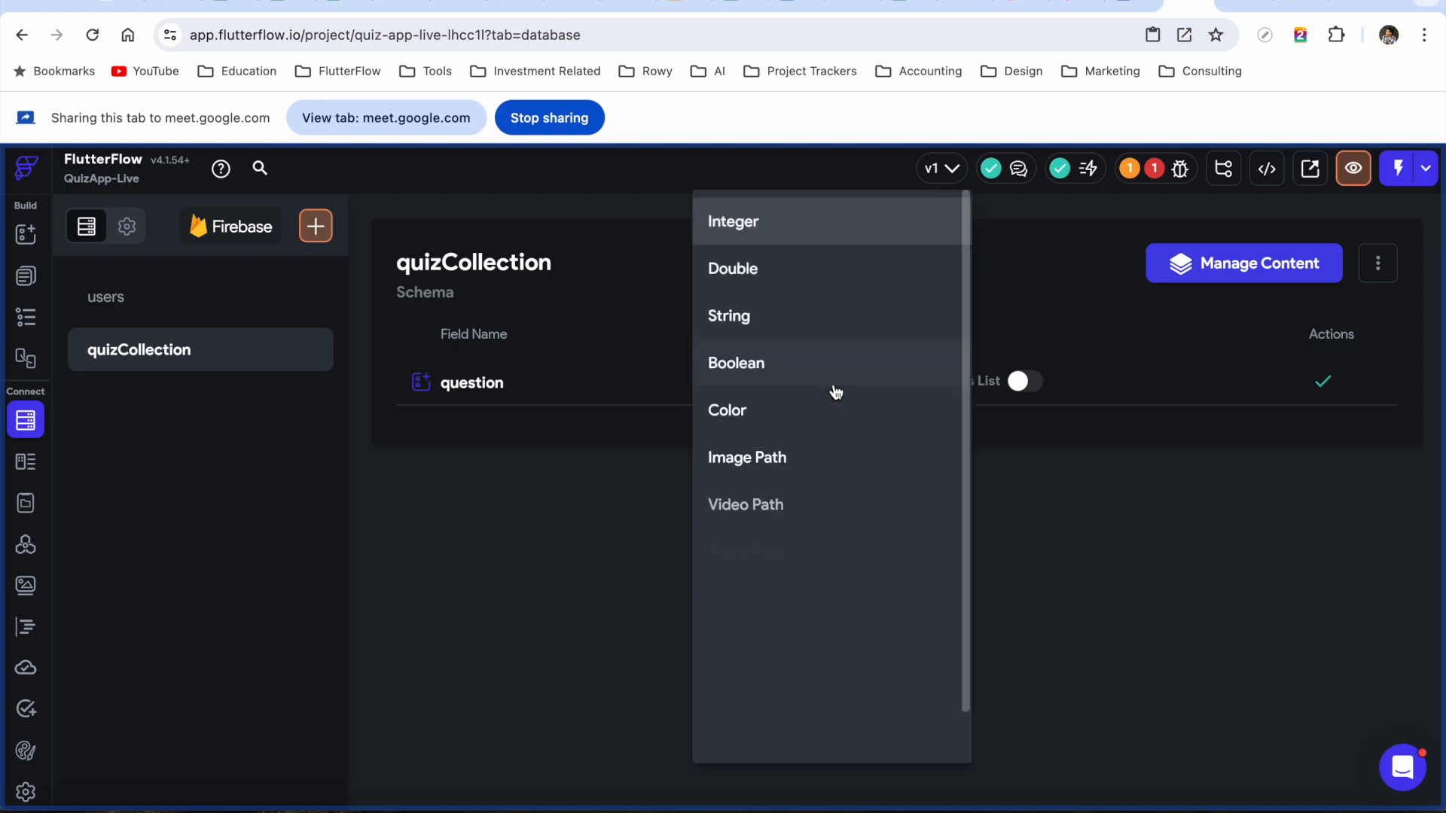
click(765, 316)
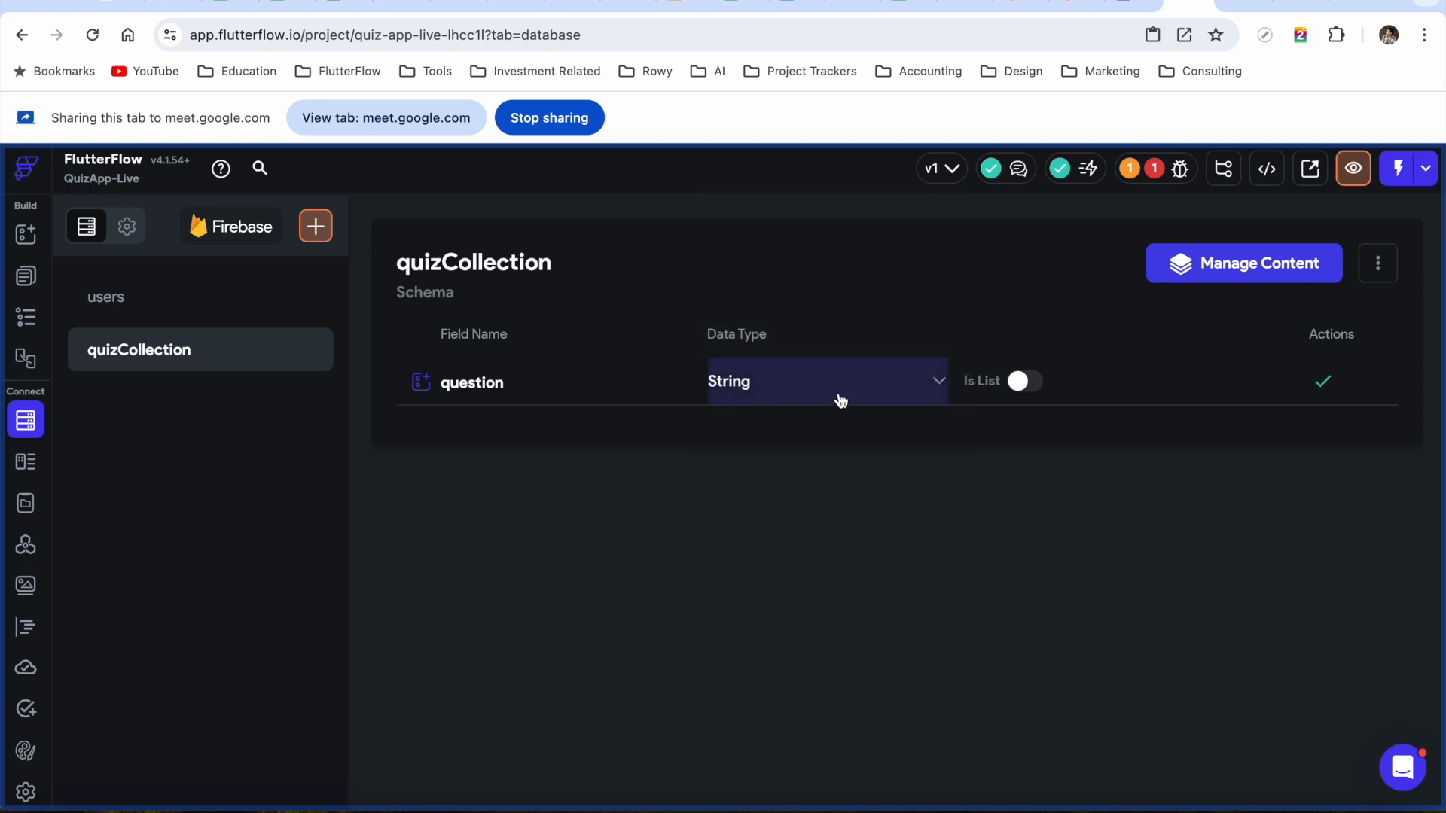
click(1325, 388)
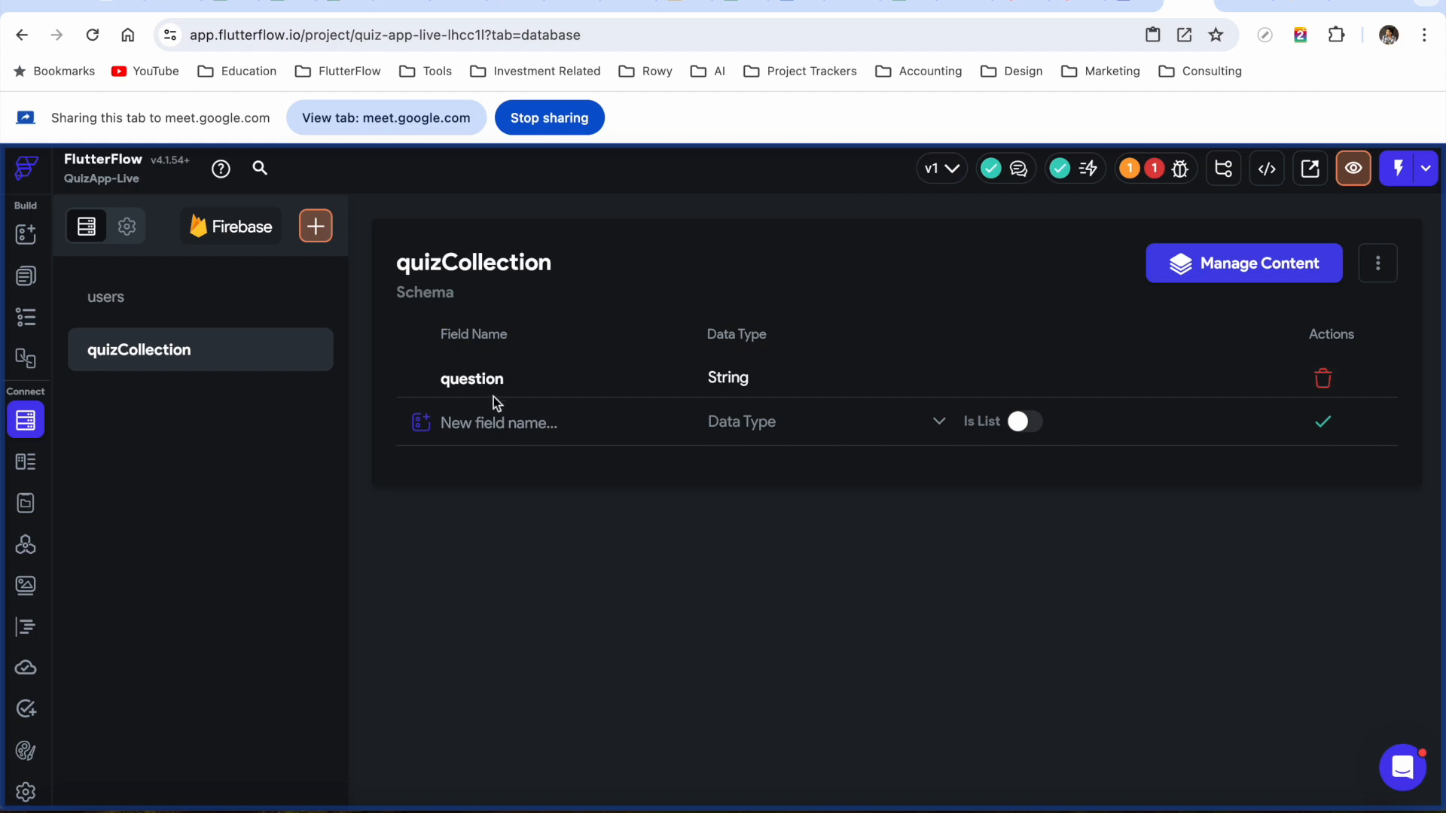
Add a String field named correctAnswer
click(487, 420)
text(ques)
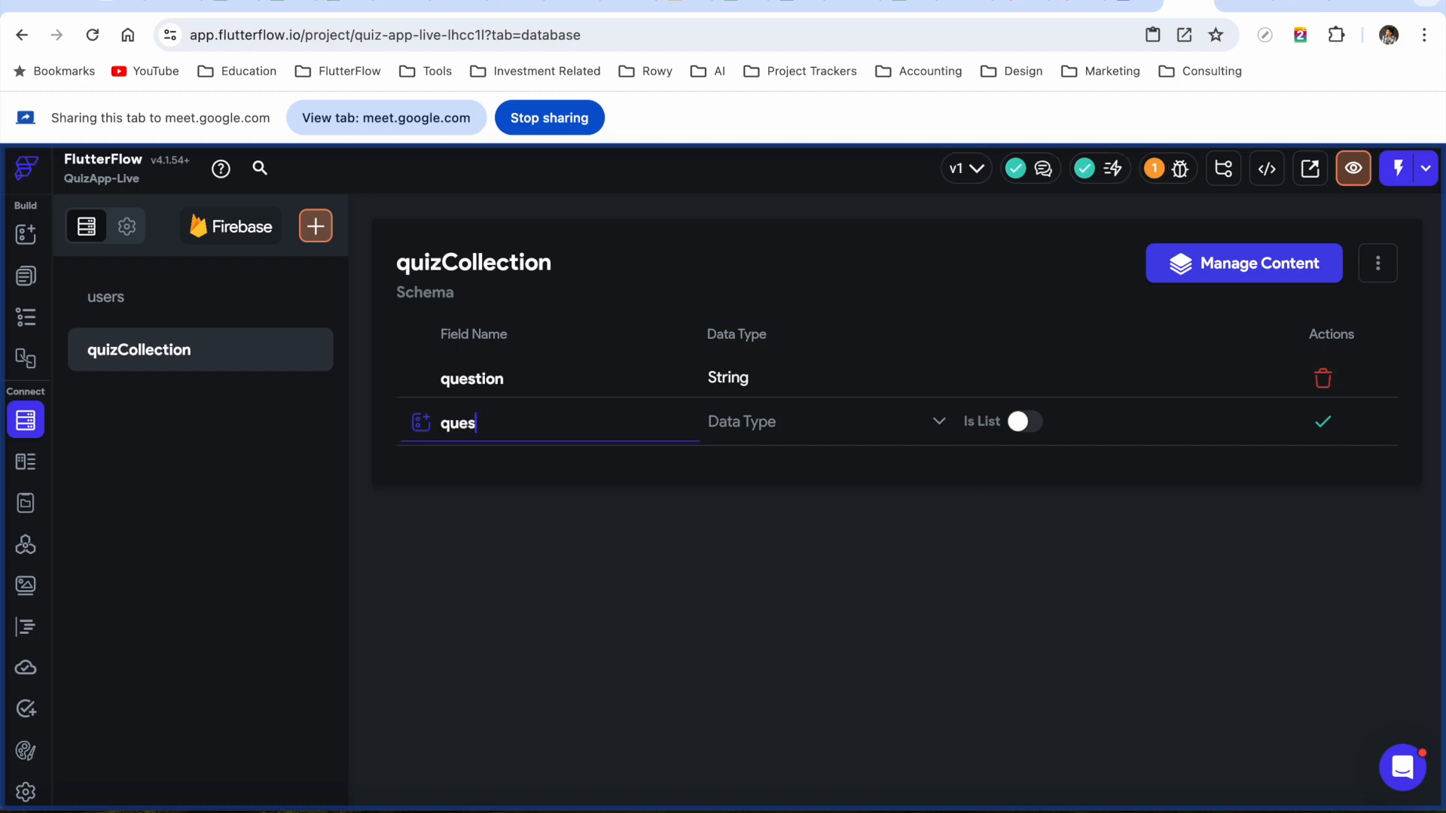
text(tionAnswer)
click(928, 423)
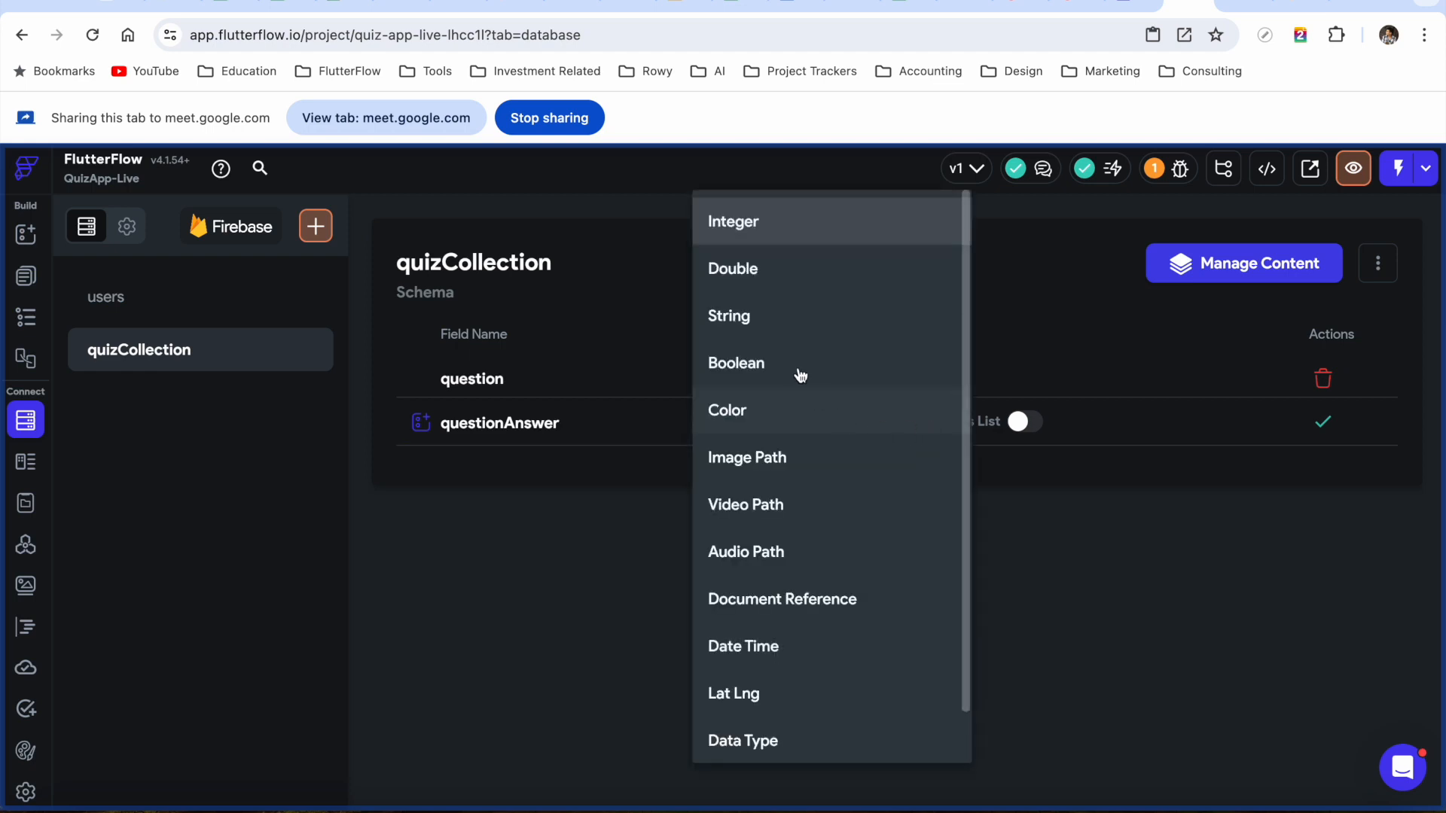
click(764, 318)
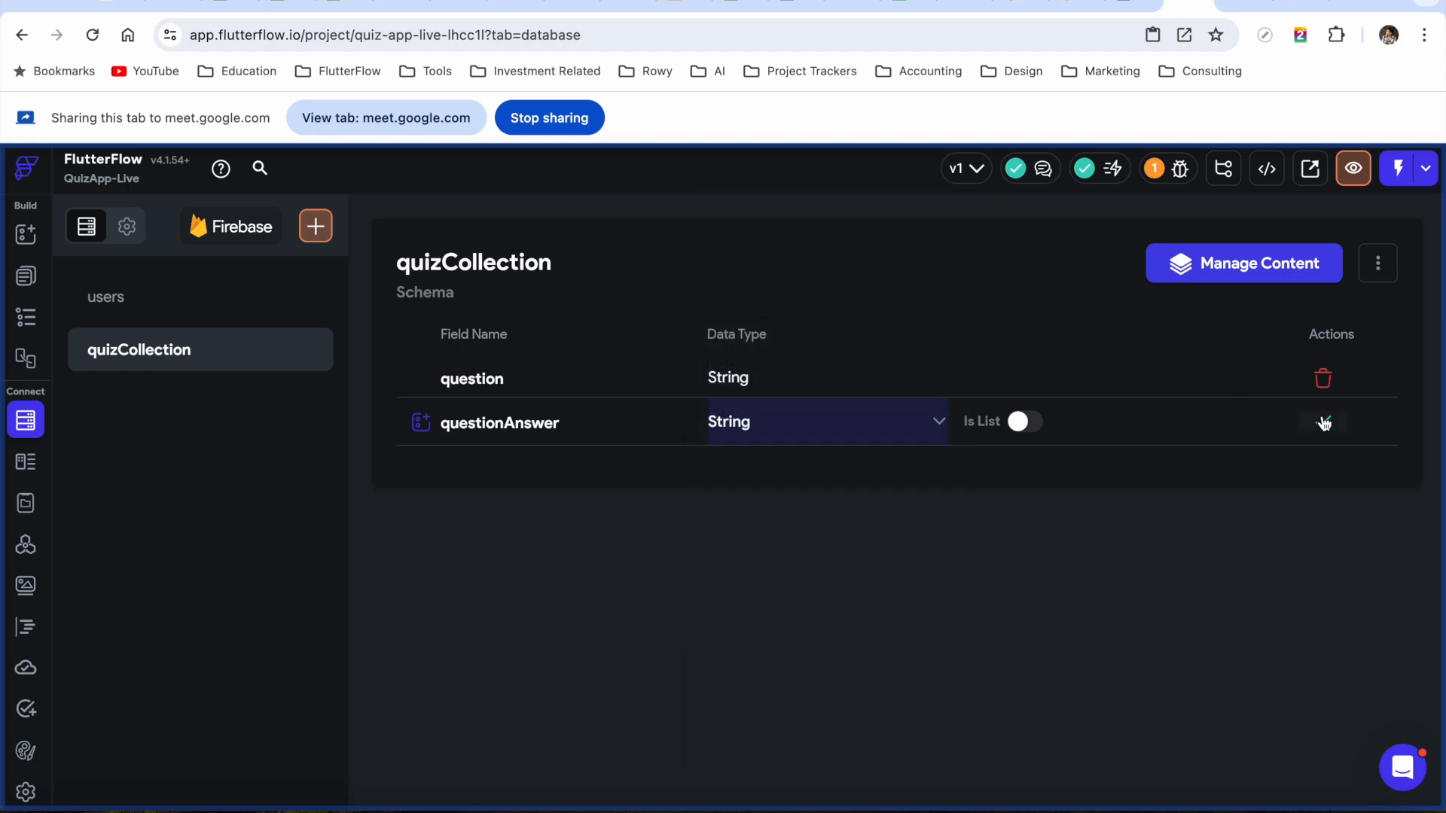
click(482, 422)
double_click(482, 422)
text(correctAns)
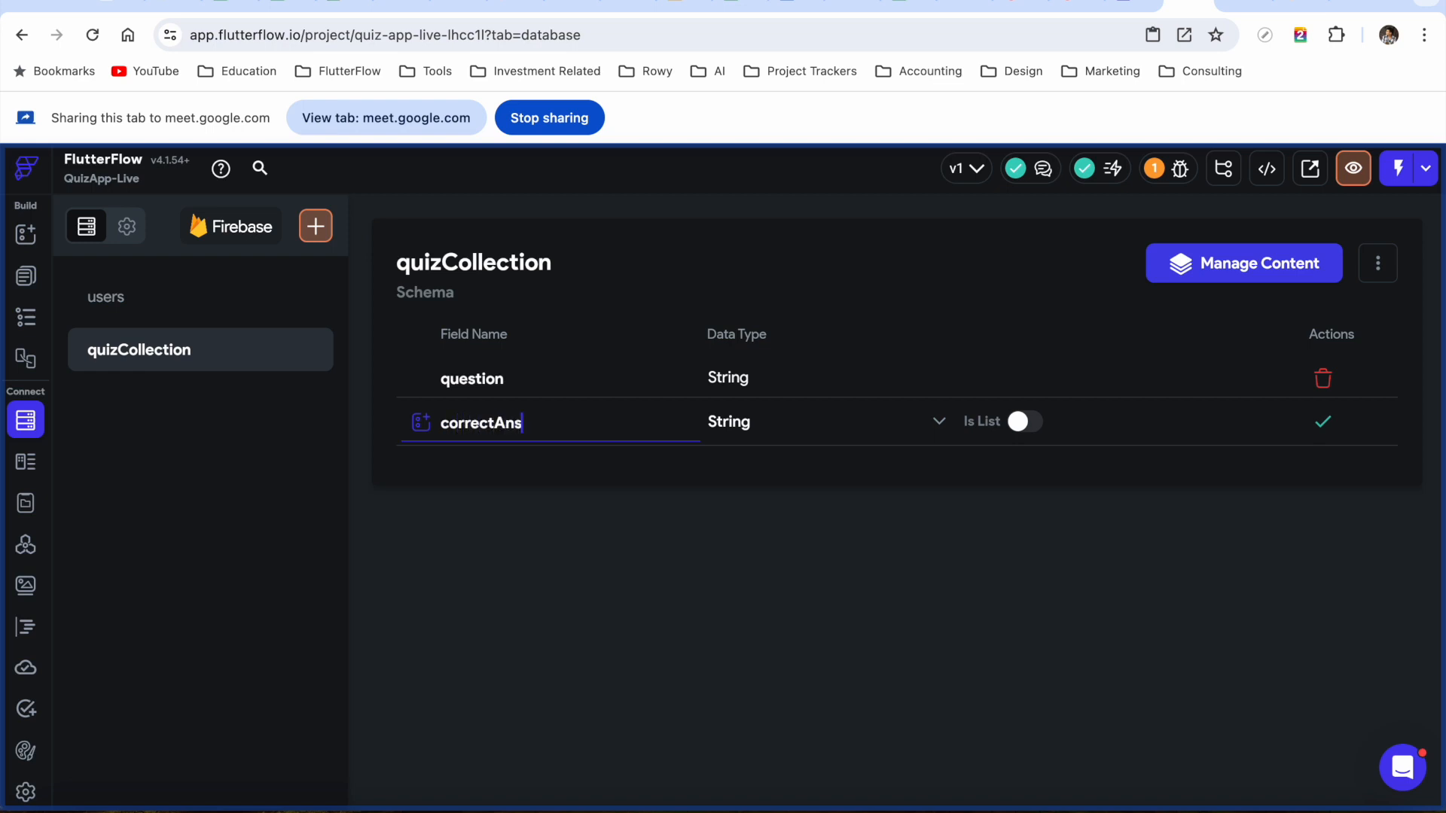
text(wer)
click(1323, 423)
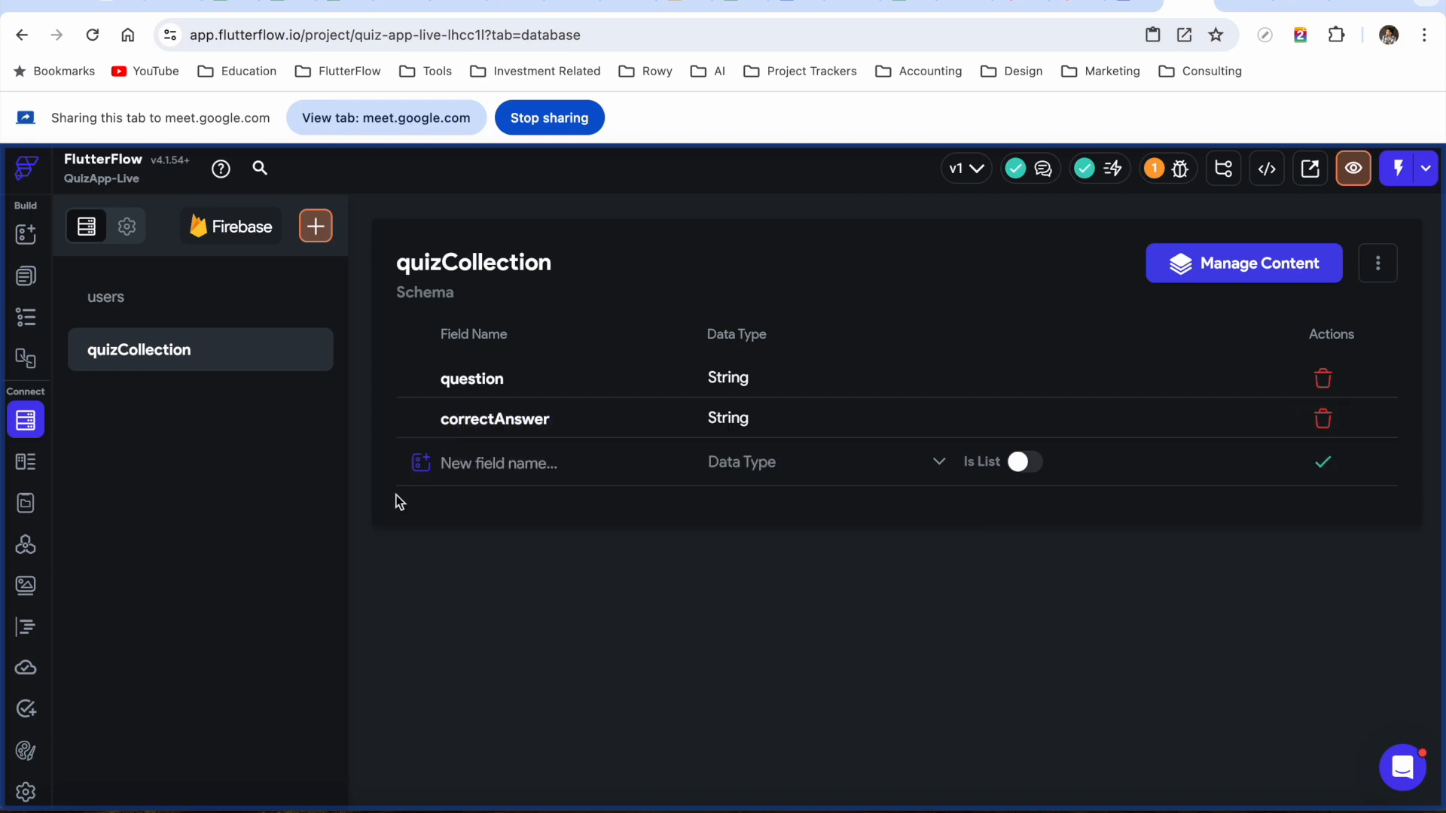
Add an Integer field named questionNum
click(459, 466)
text(question)
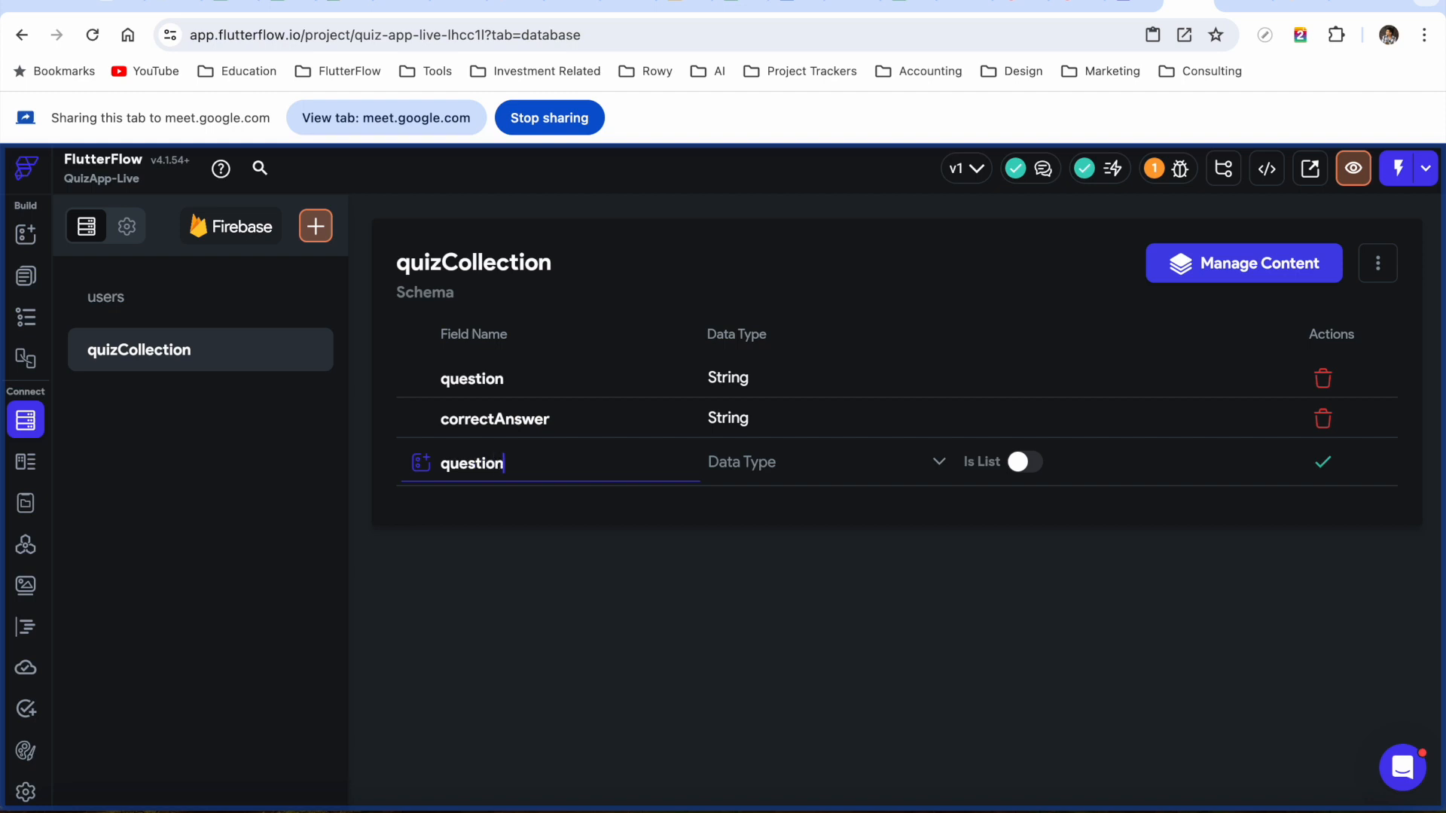
text(Num)
click(800, 474)
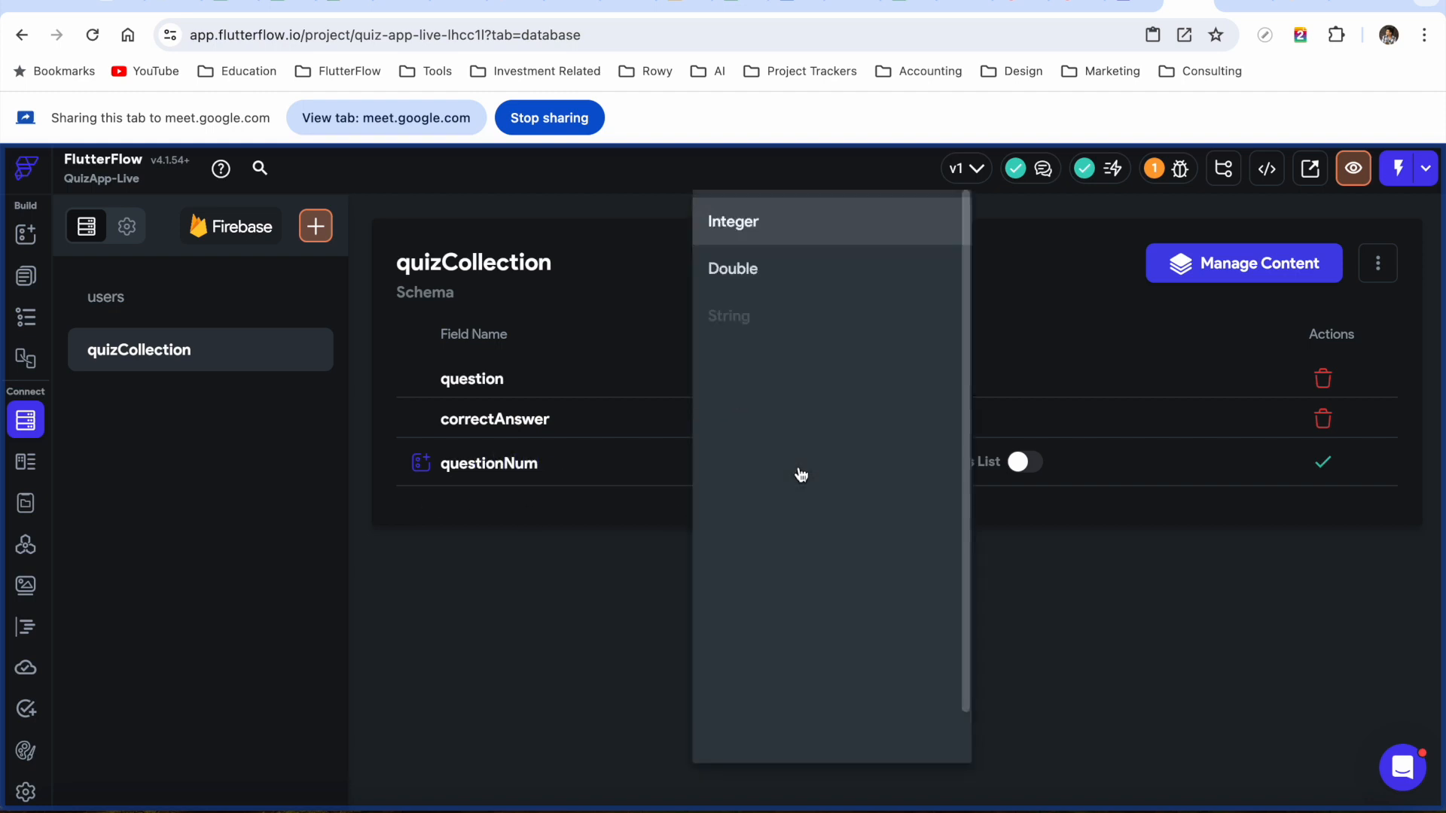
click(774, 226)
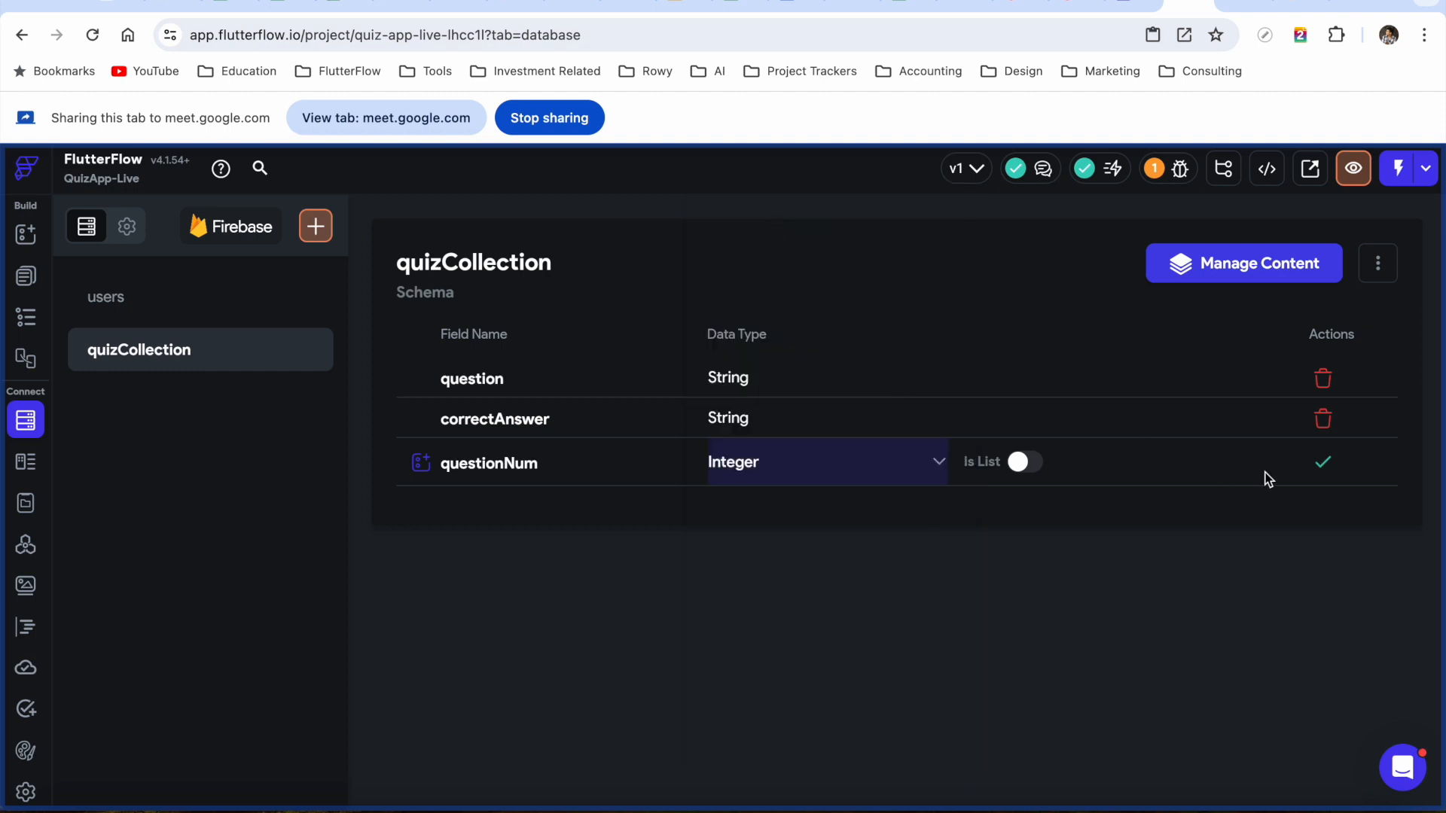
click(1323, 463)
Add answerOptions as a List of Strings, then switch to the Firebase console
click(523, 503)
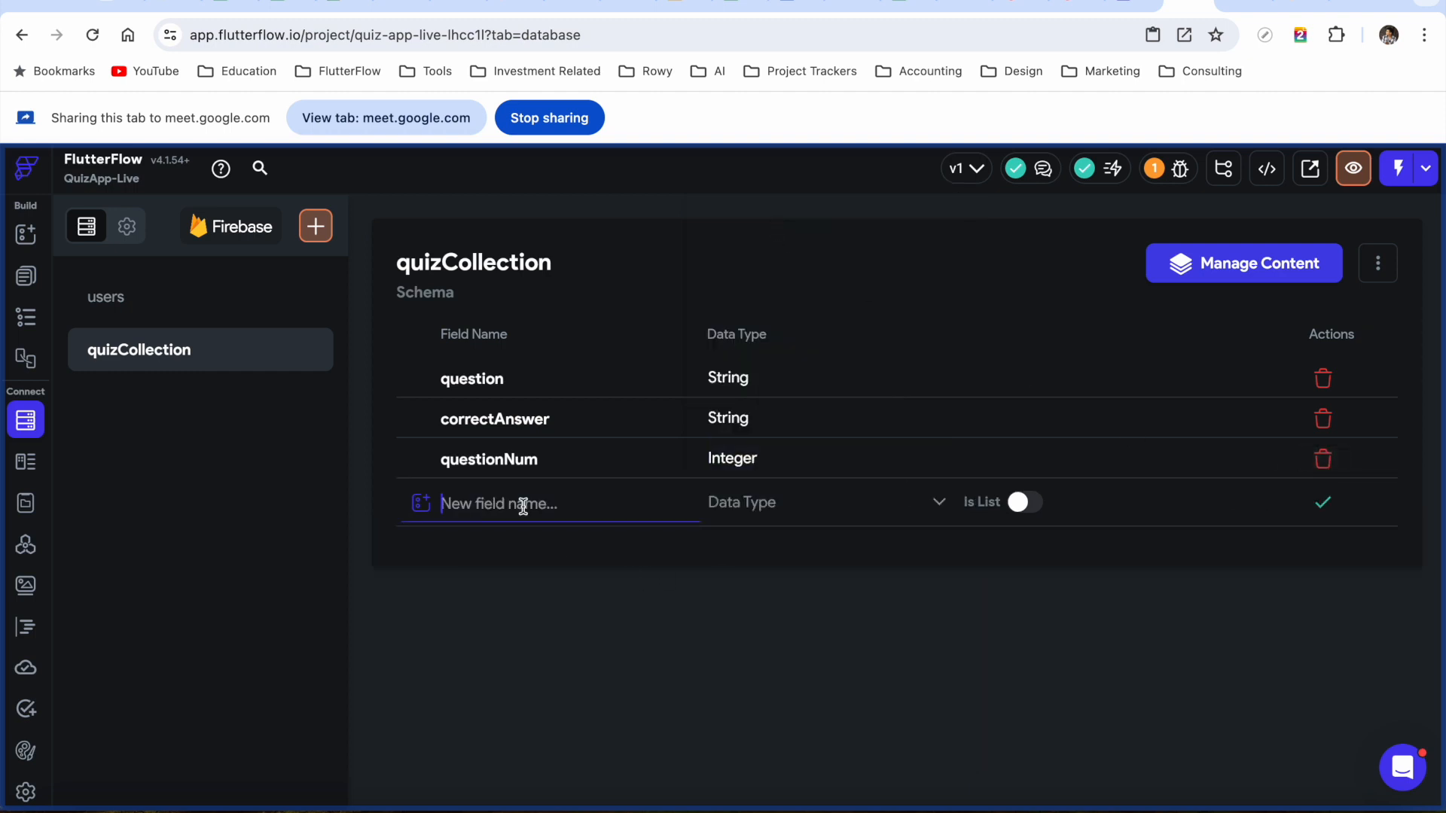
text(an)
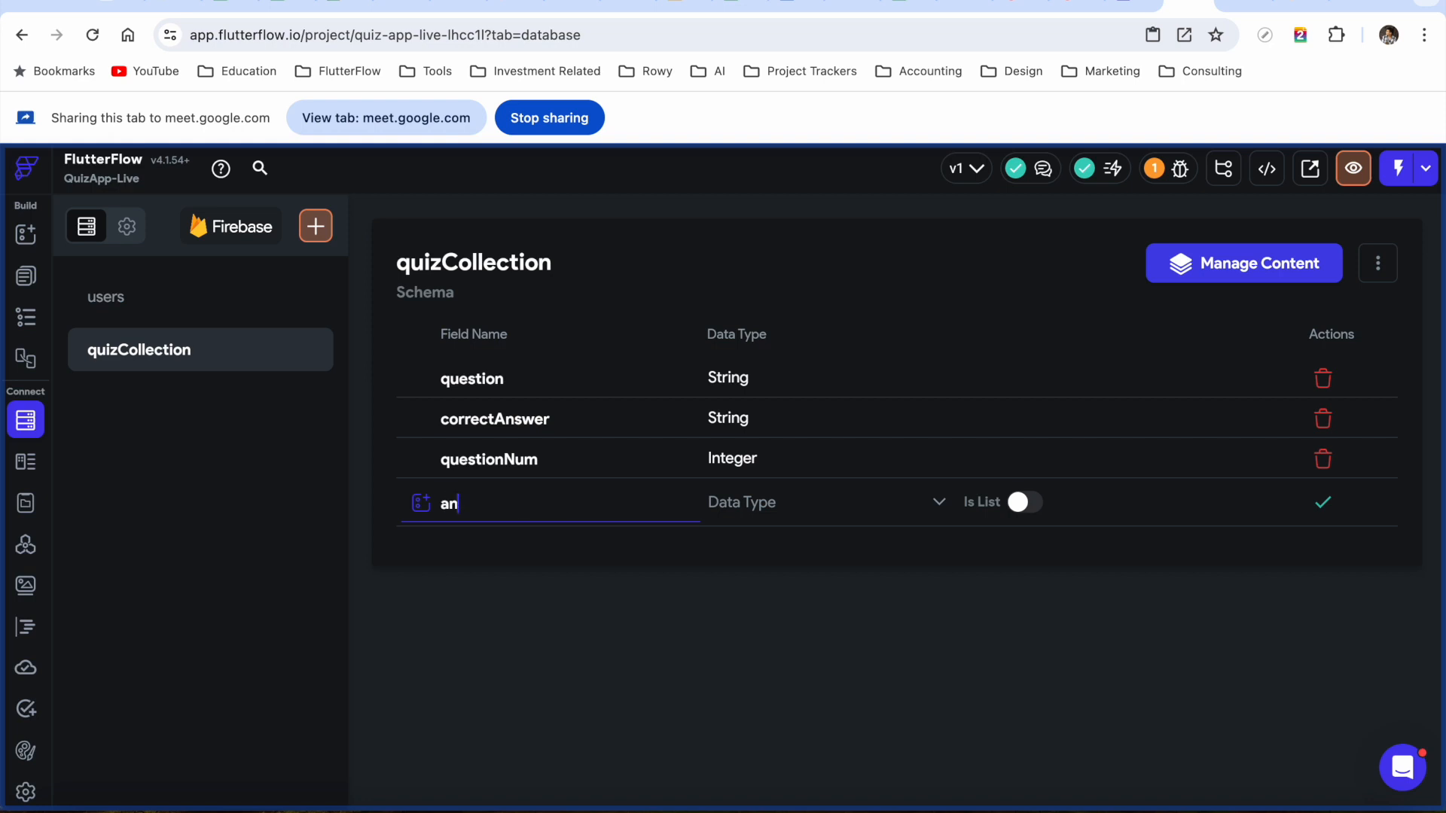
text(swerOptions)
click(878, 510)
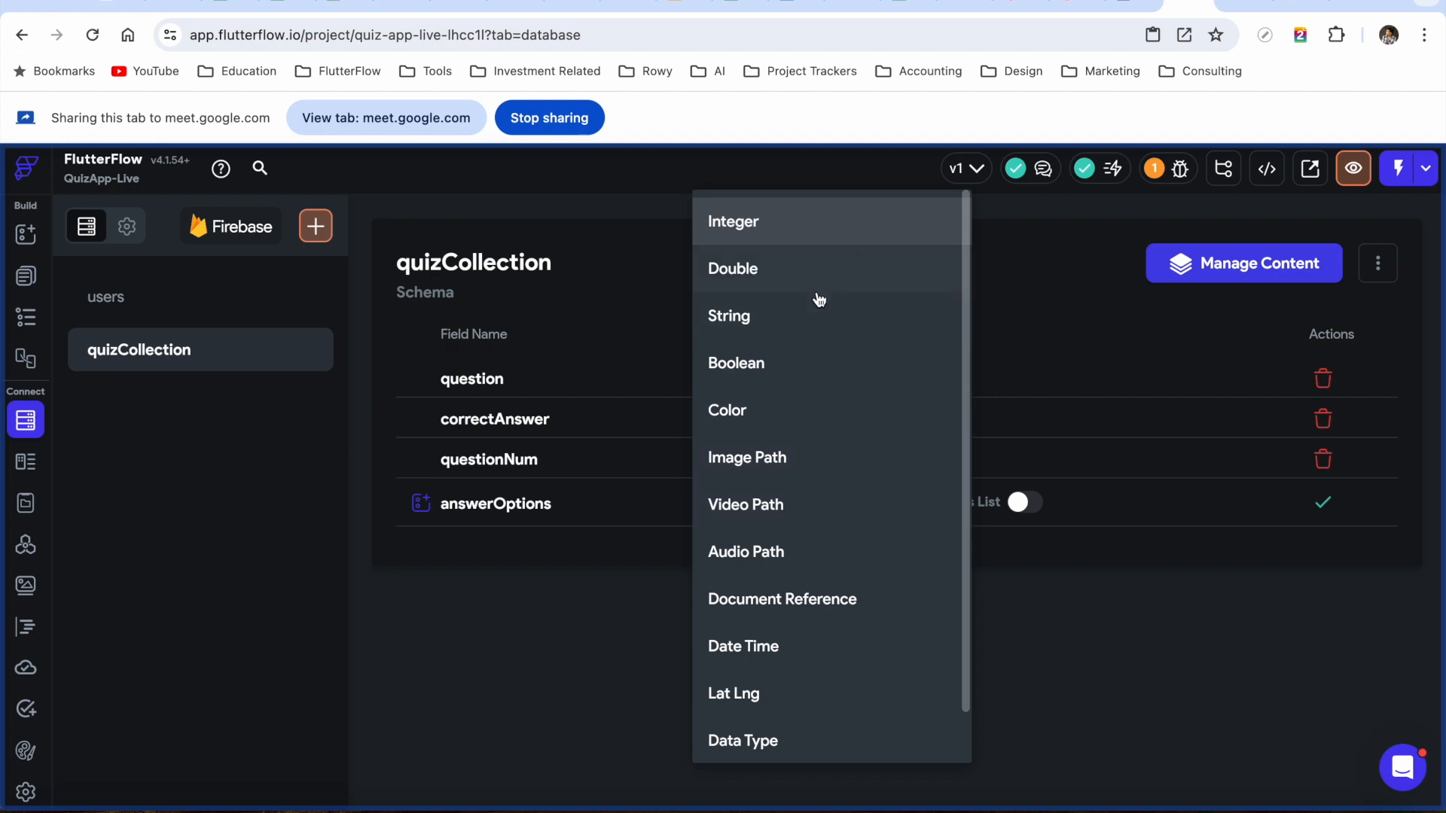
click(808, 329)
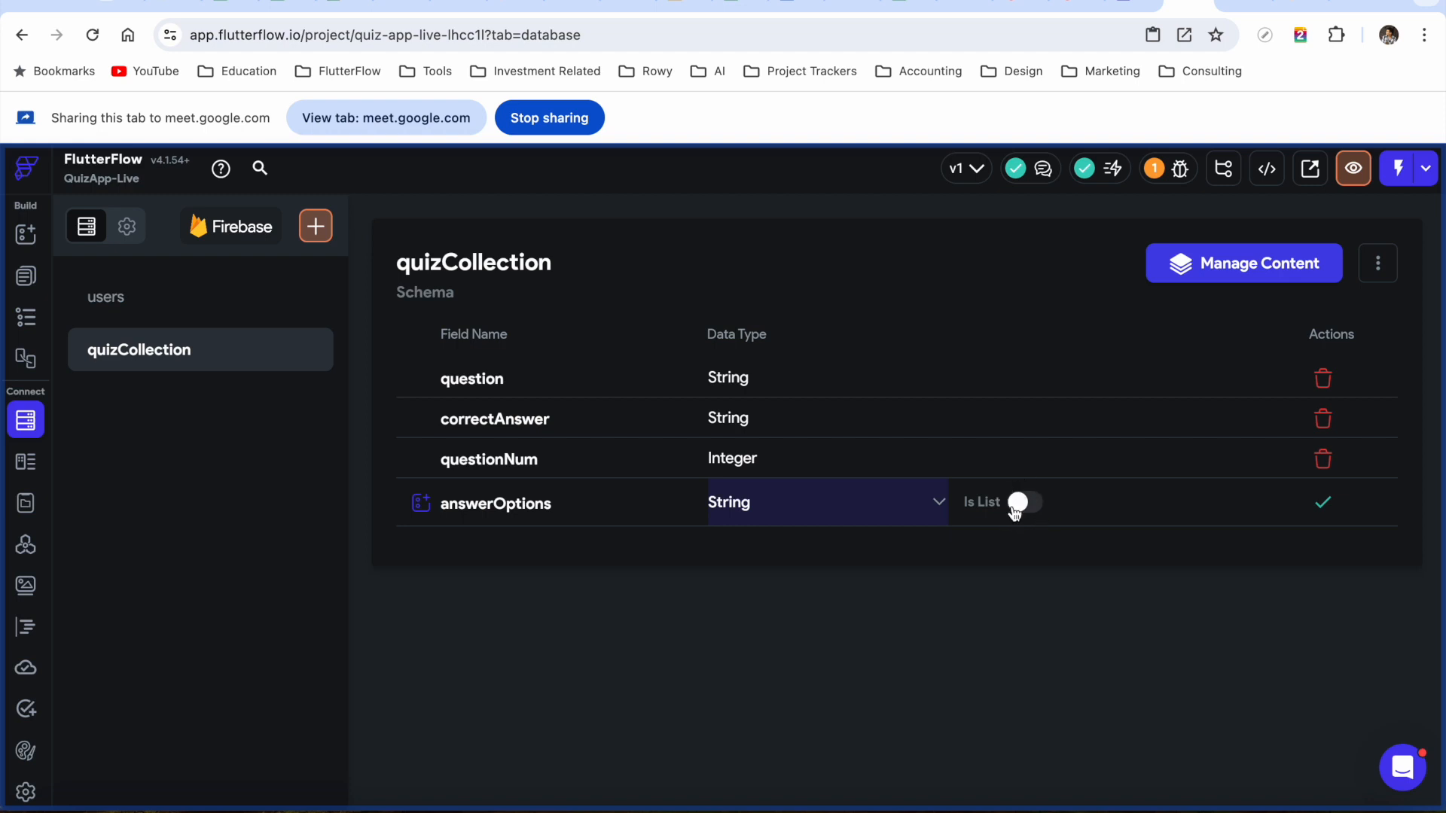
click(1039, 513)
click(1323, 503)
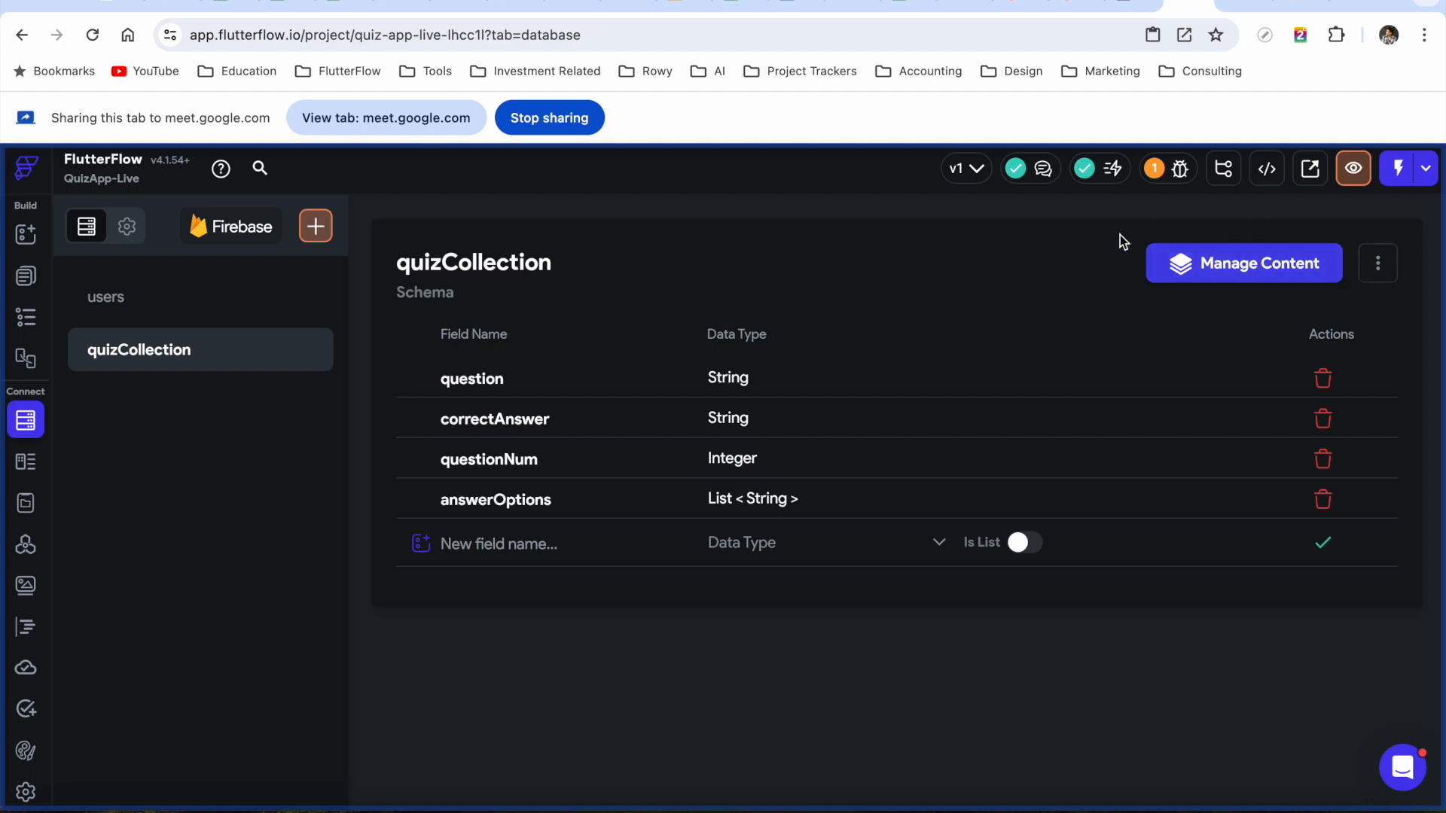
click(1241, 10)
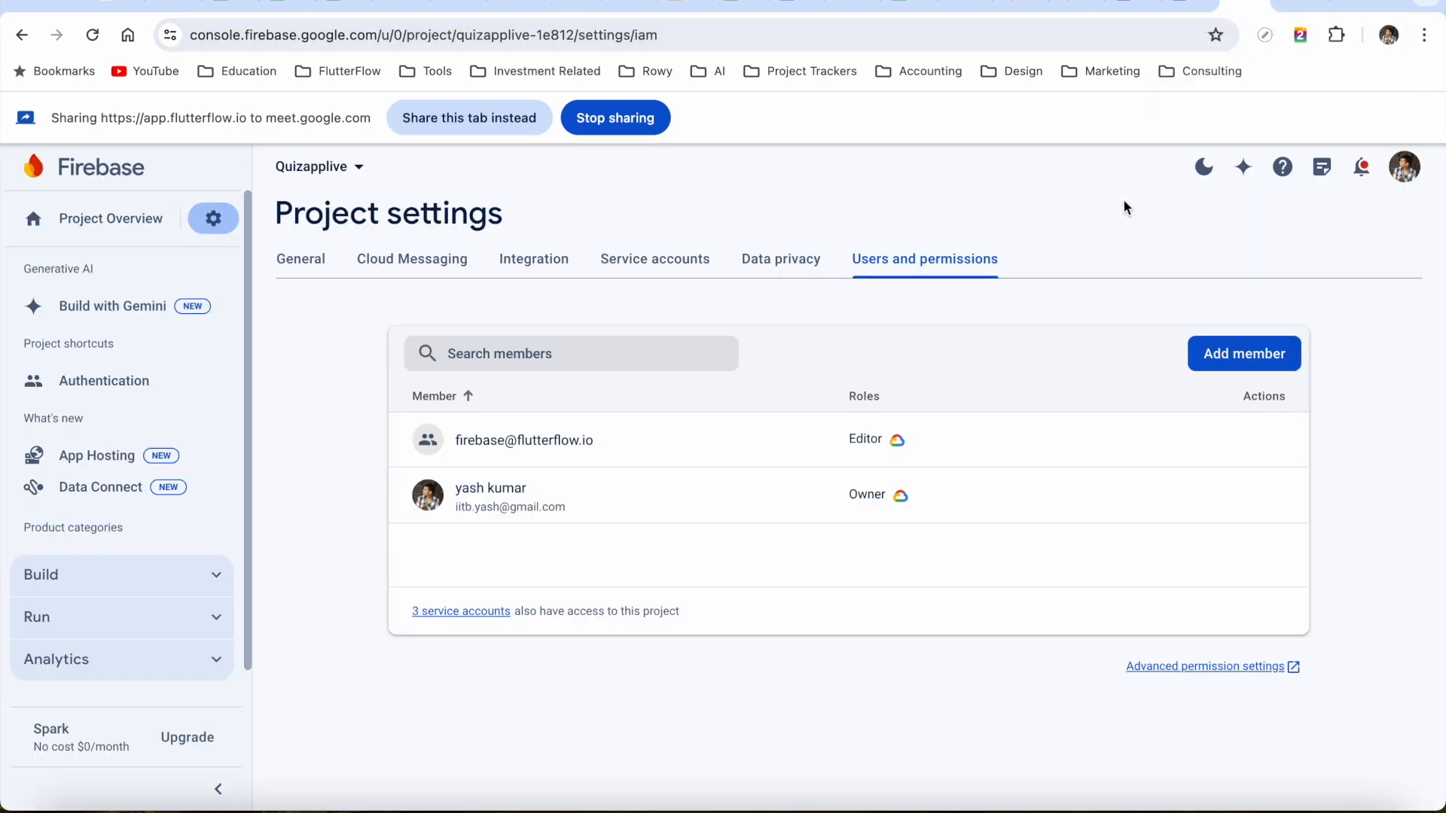
Check the project's Authentication sign-in providers, where Email/Password is enabled
click(454, 117)
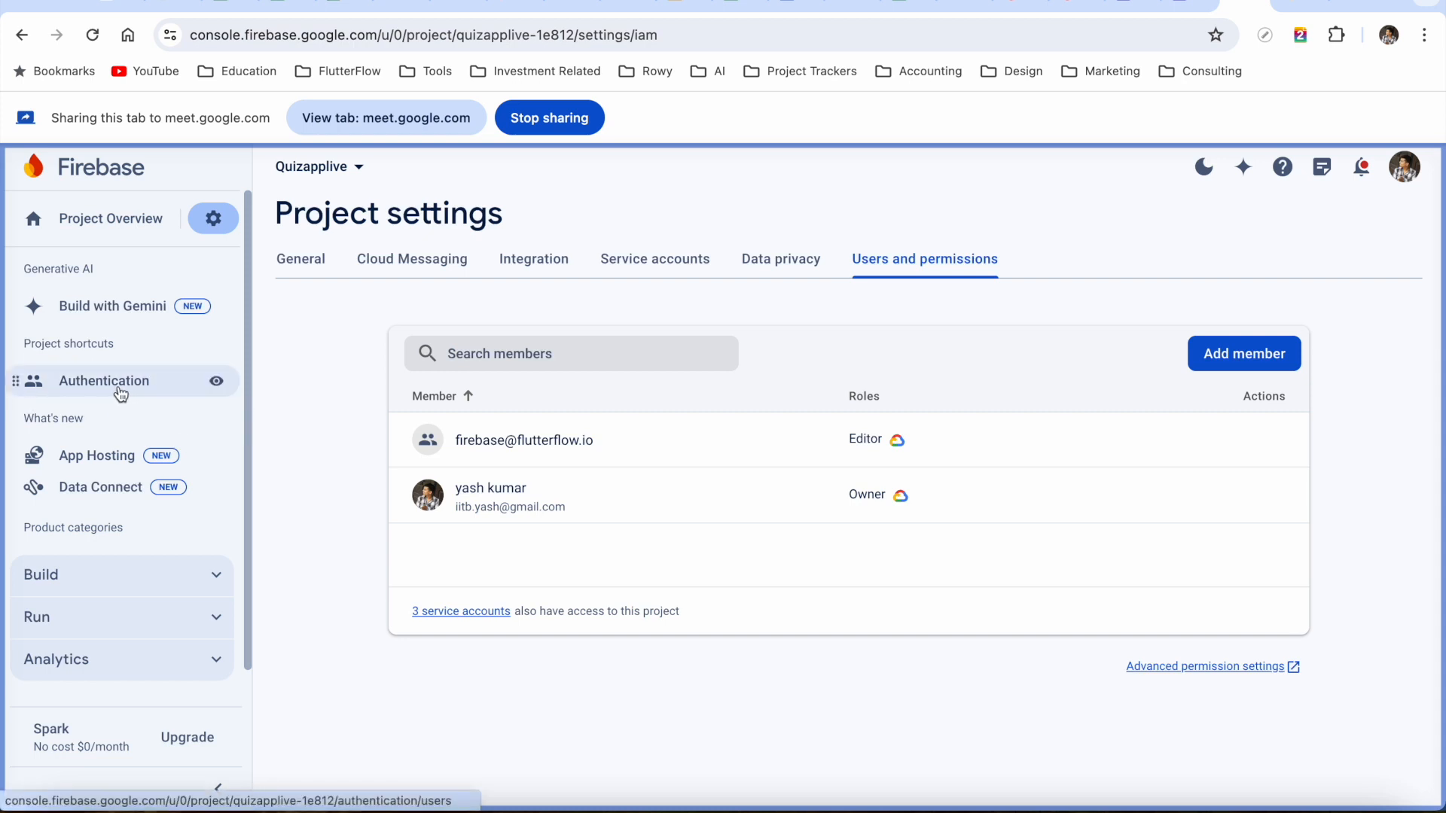
click(122, 393)
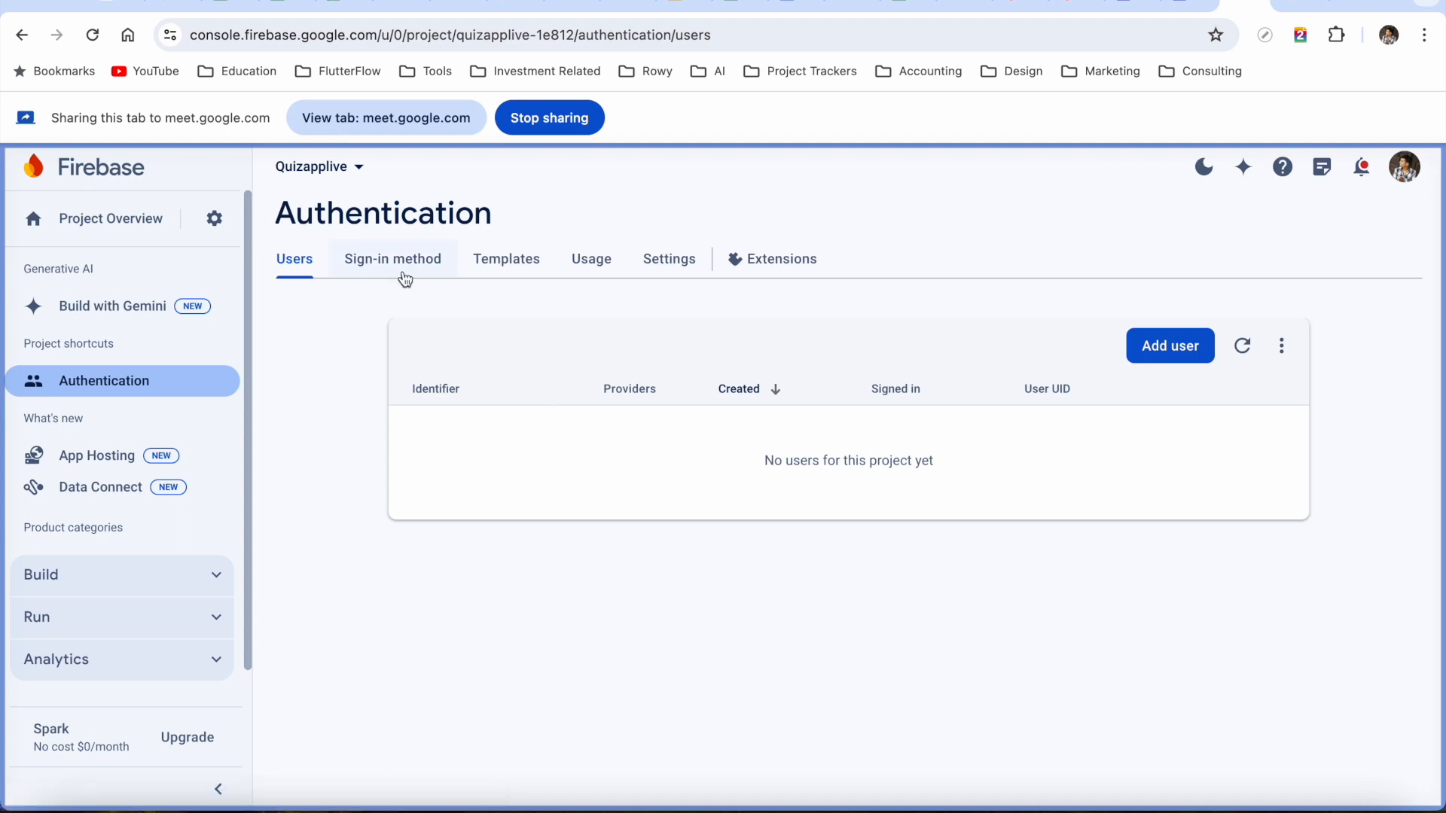
click(401, 265)
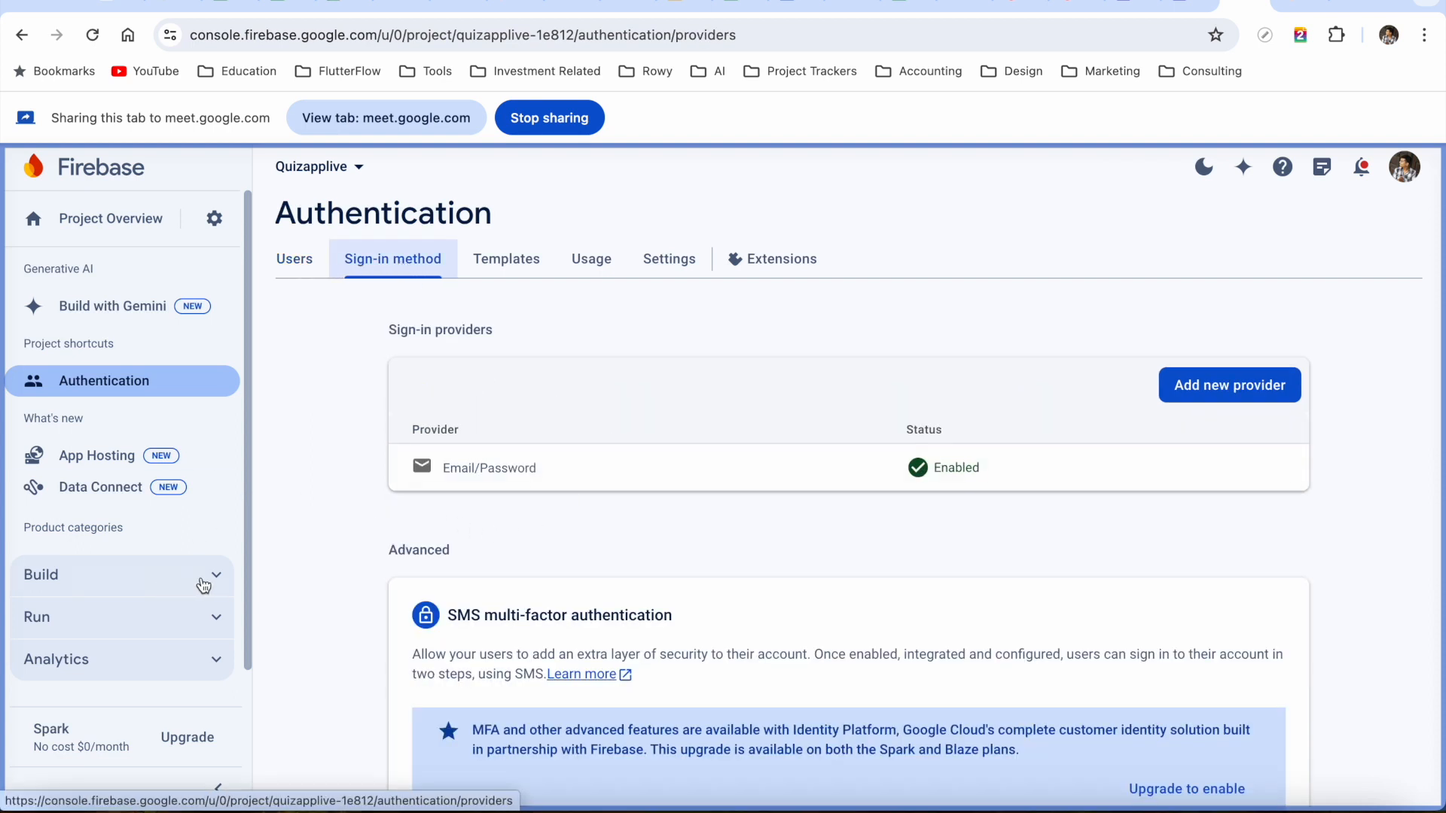
Go to the Firestore Database page under the Build category
click(205, 580)
scroll(147, 639, down, 2)
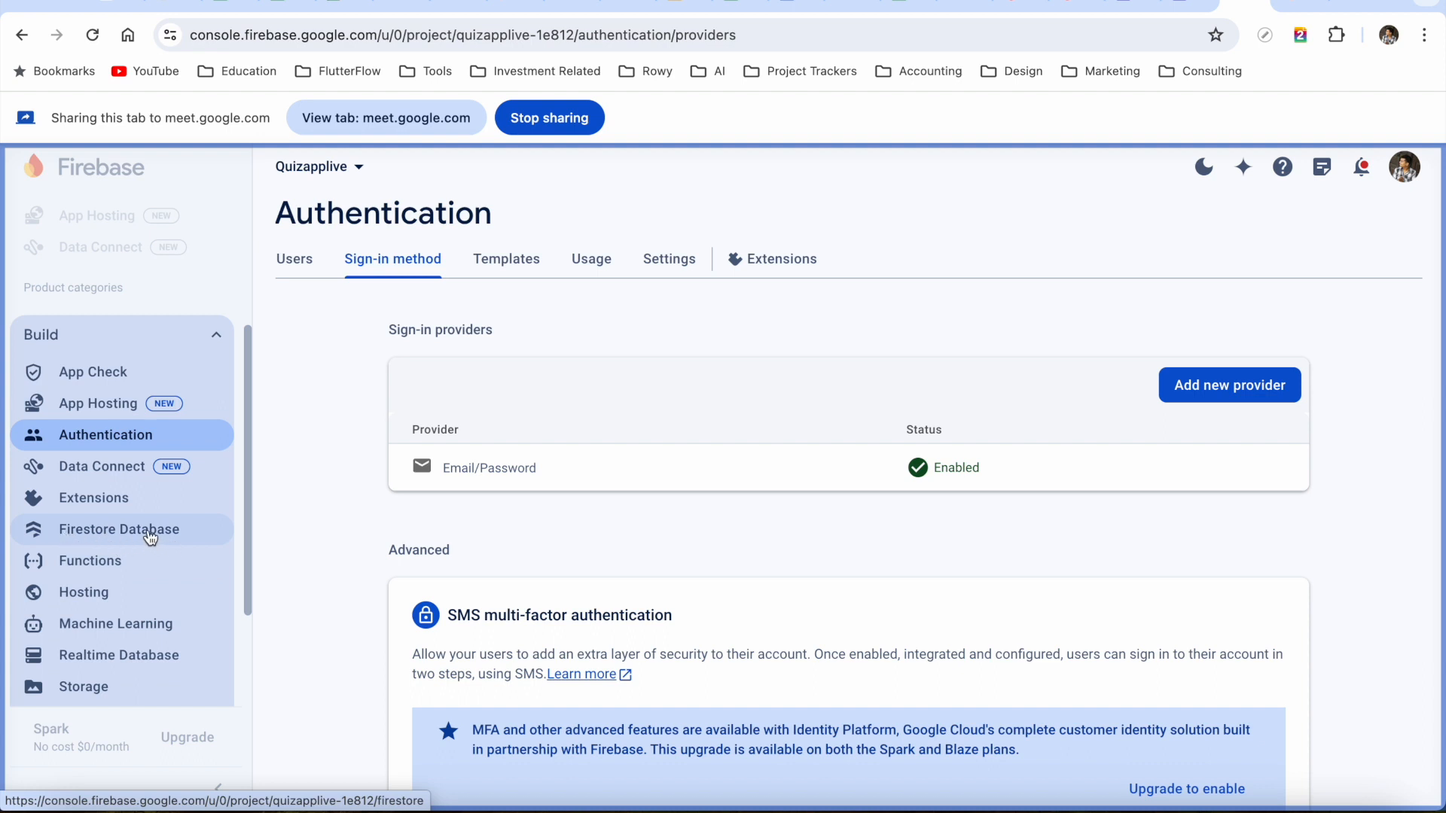
click(150, 538)
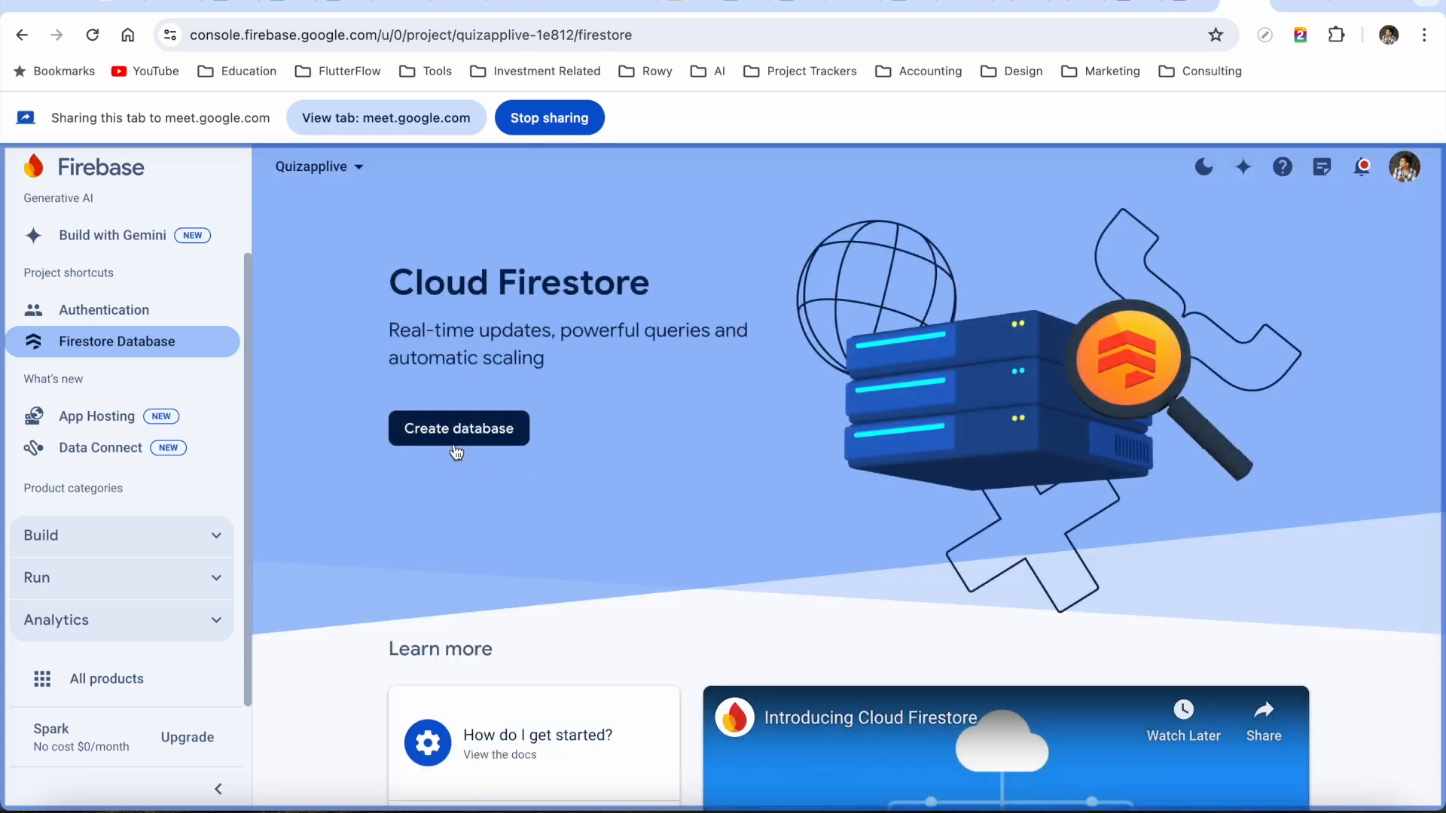
Create the default Firestore database in asia-south1 (Mumbai), starting in test mode
click(436, 428)
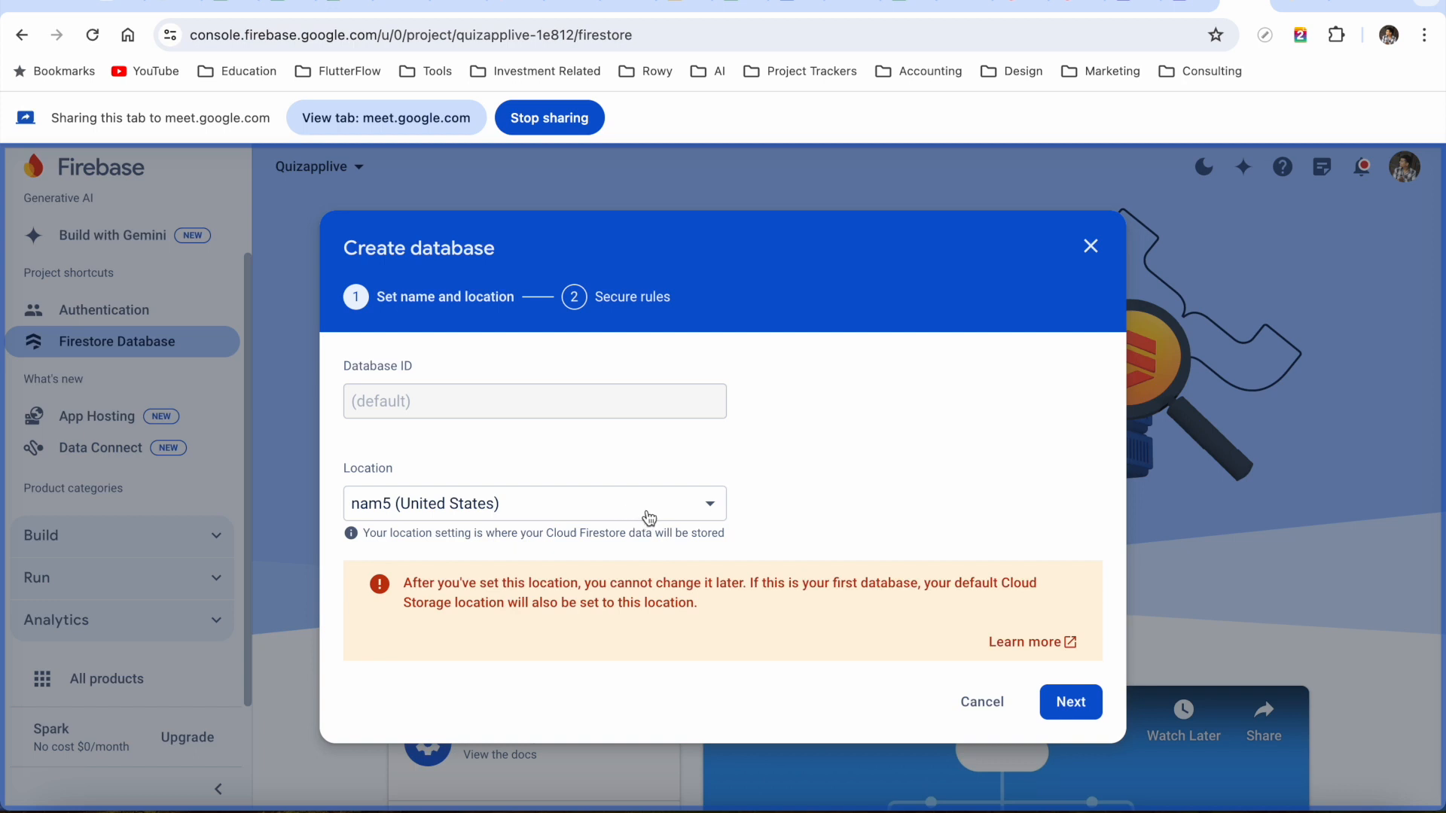
click(648, 518)
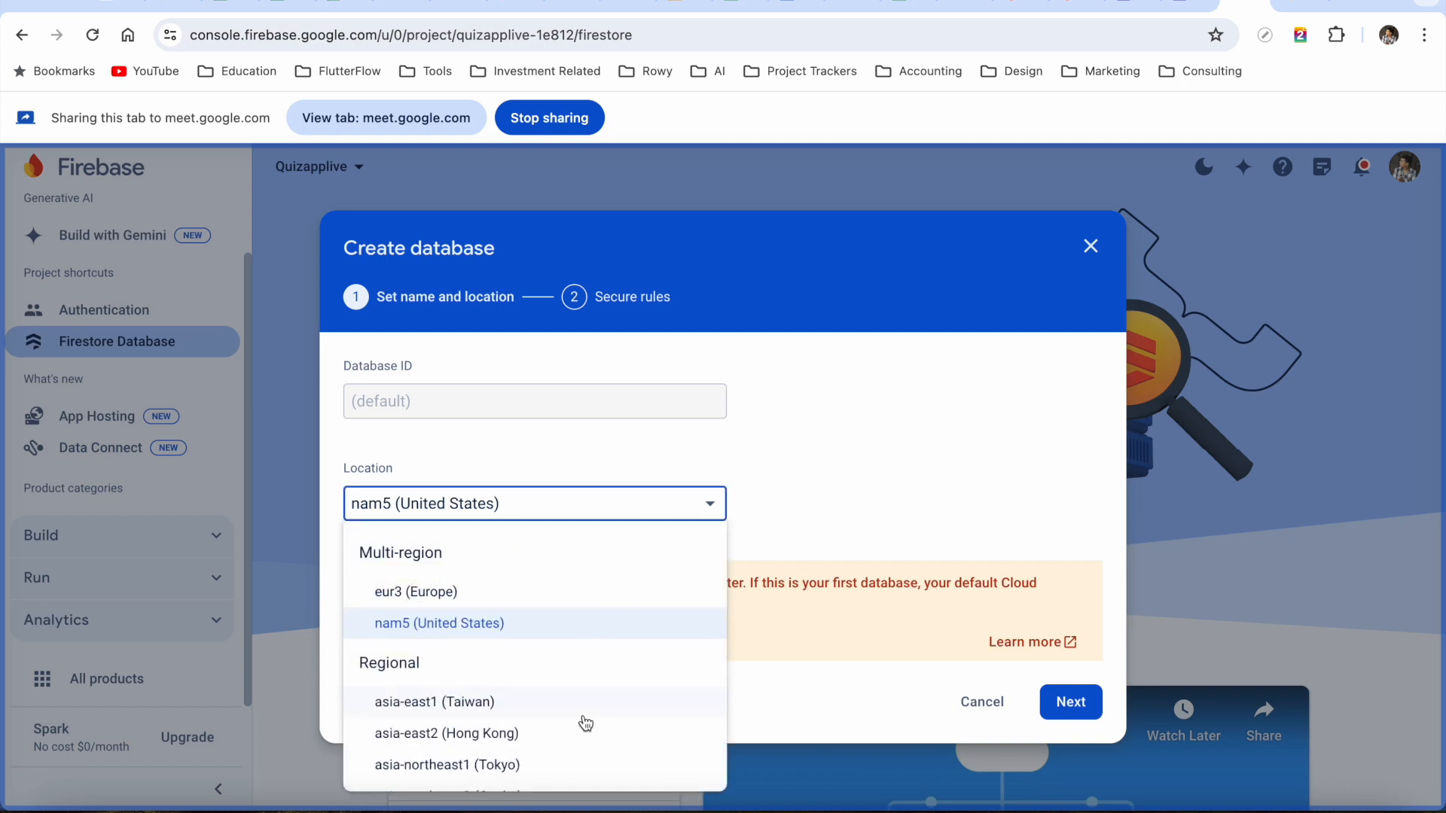
scroll(585, 723, down, 3)
scroll(585, 723, down, 1)
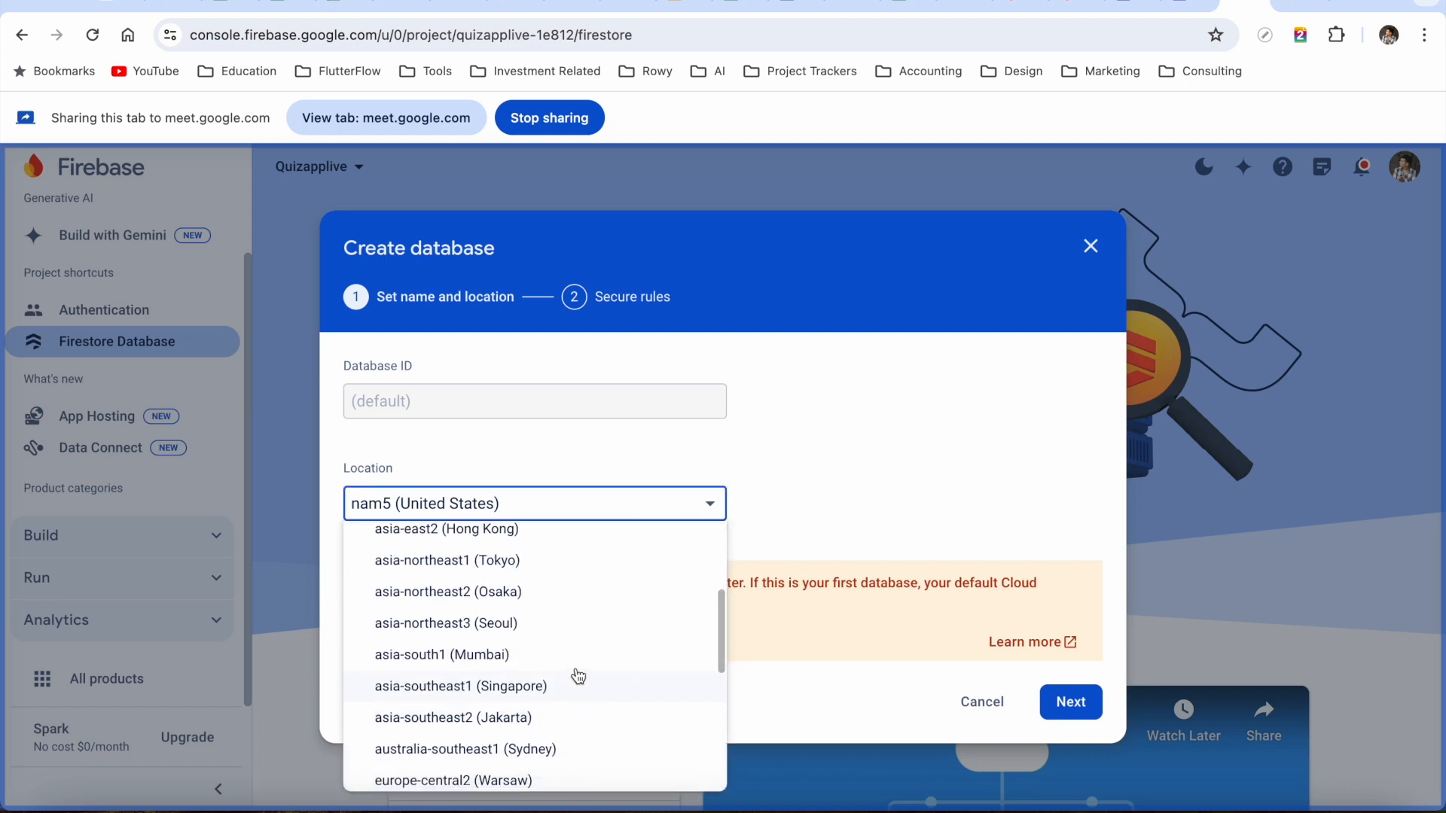
click(574, 666)
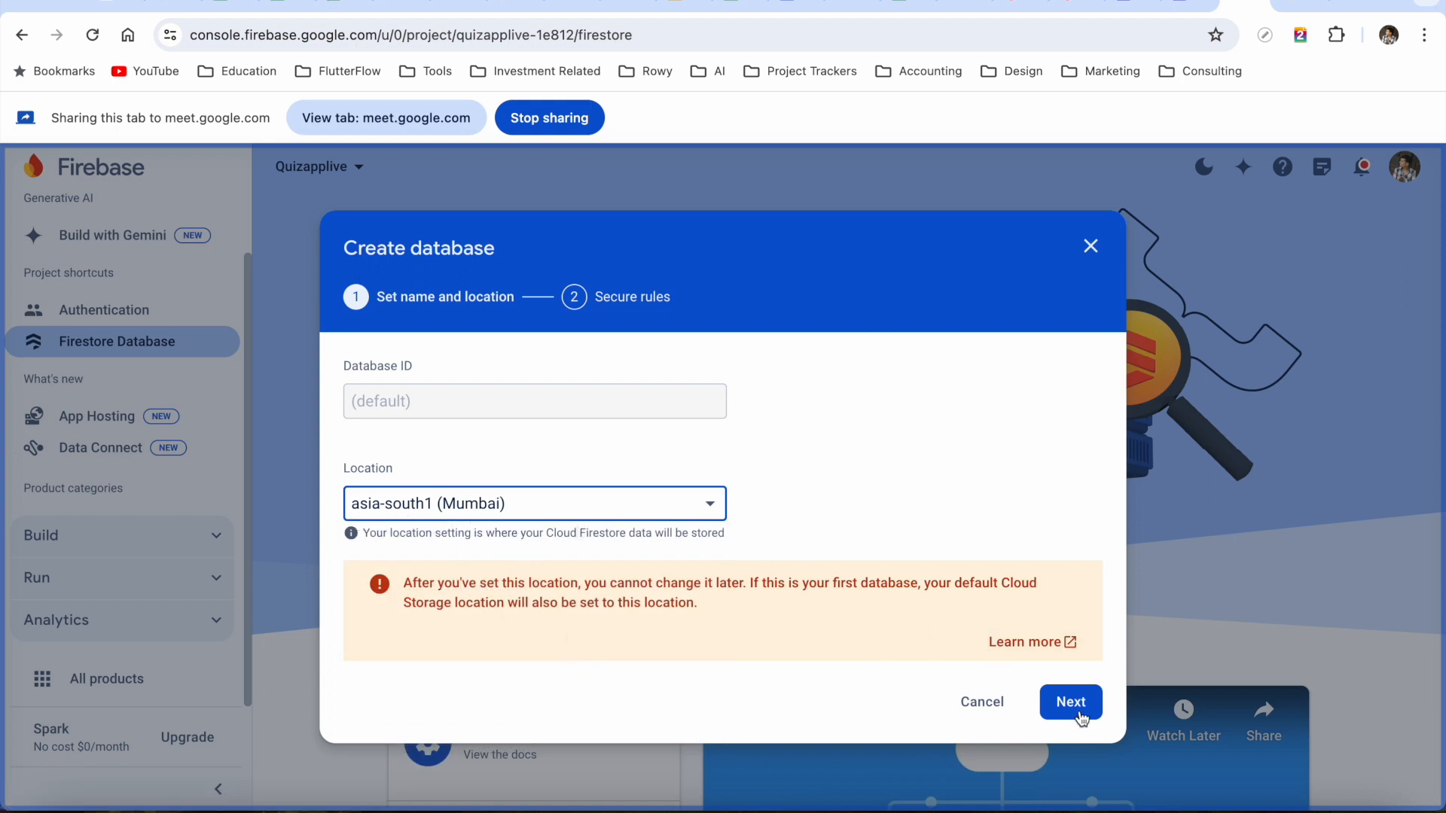
click(1076, 704)
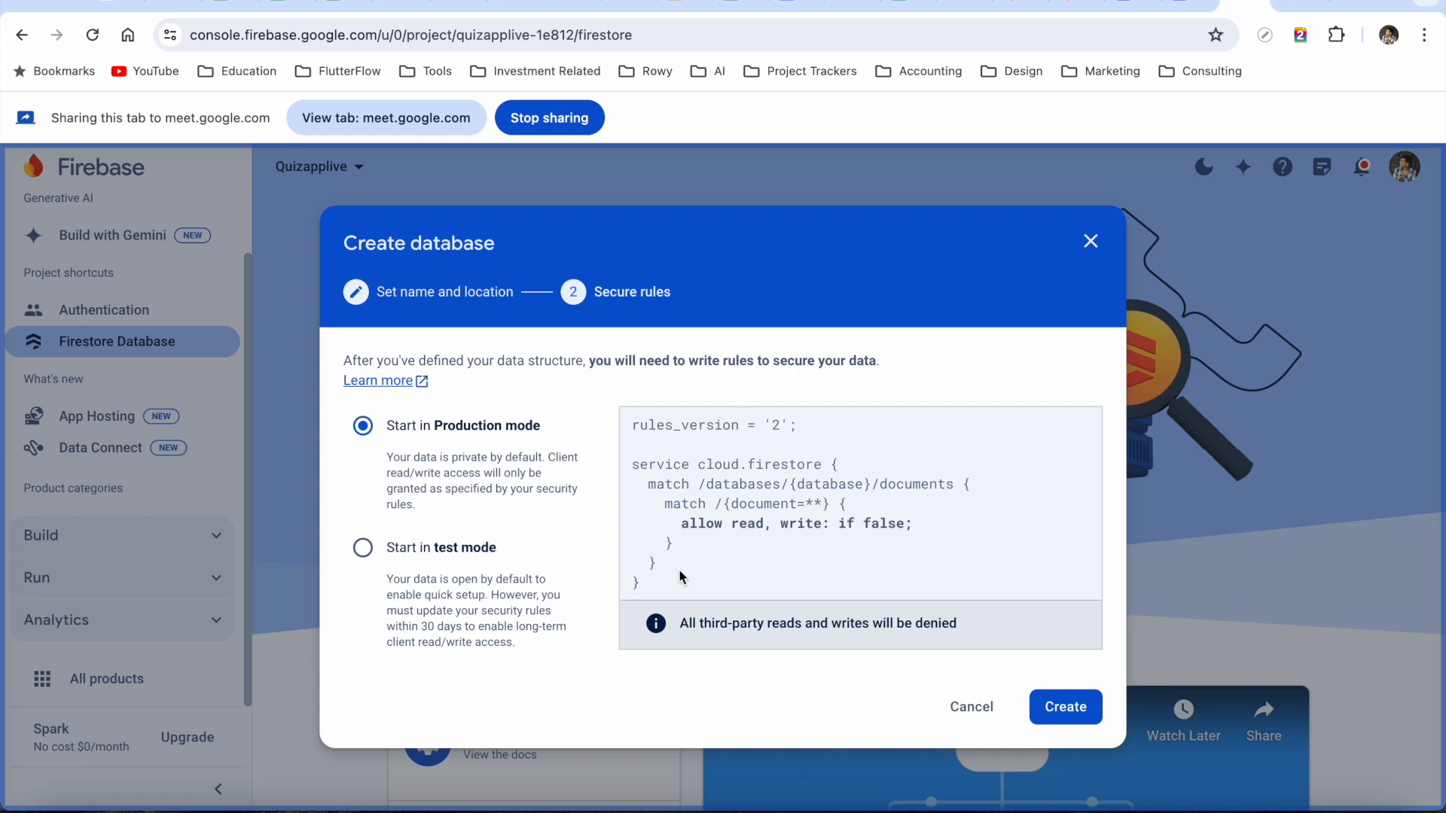
click(361, 554)
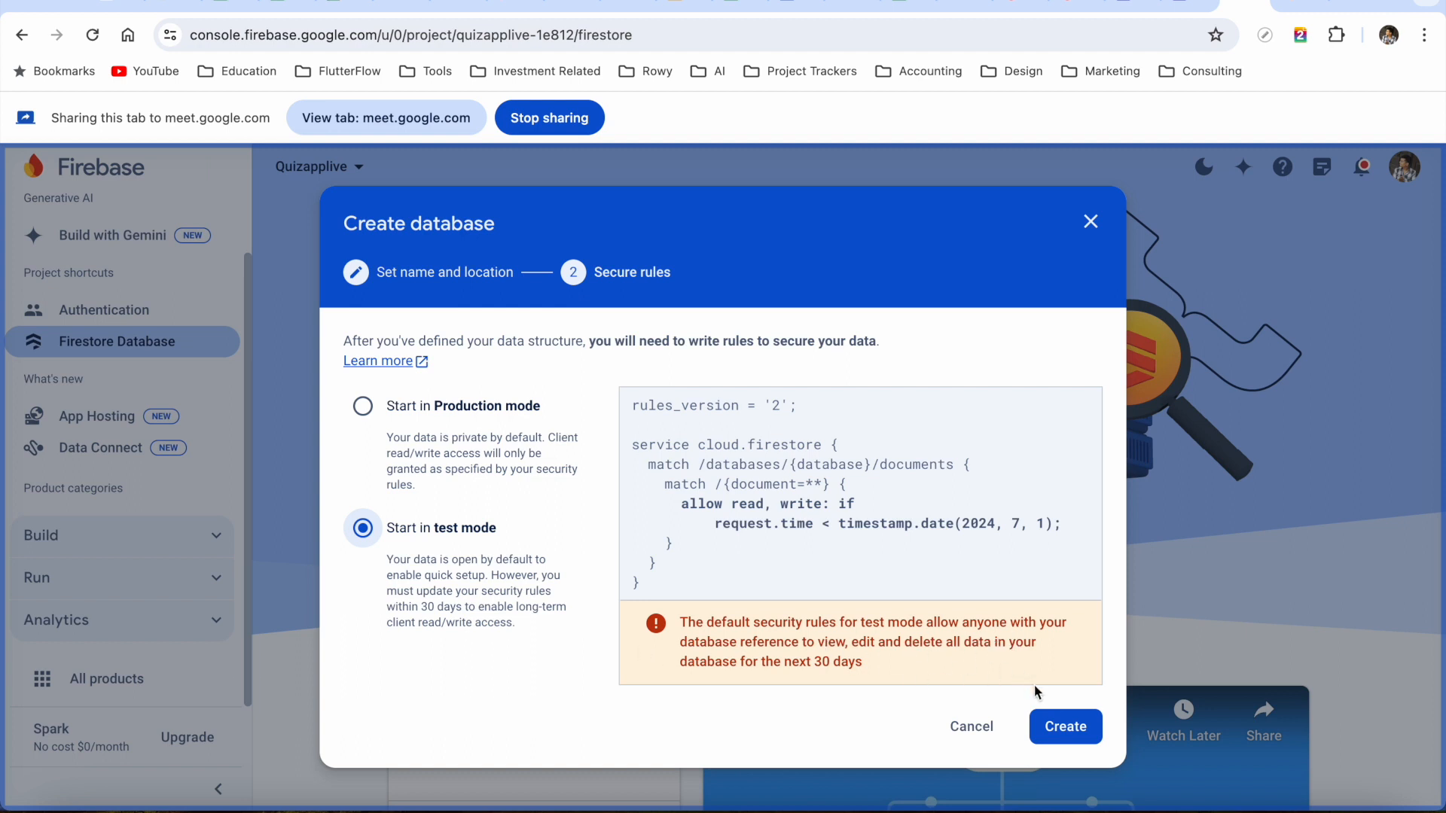
click(1055, 735)
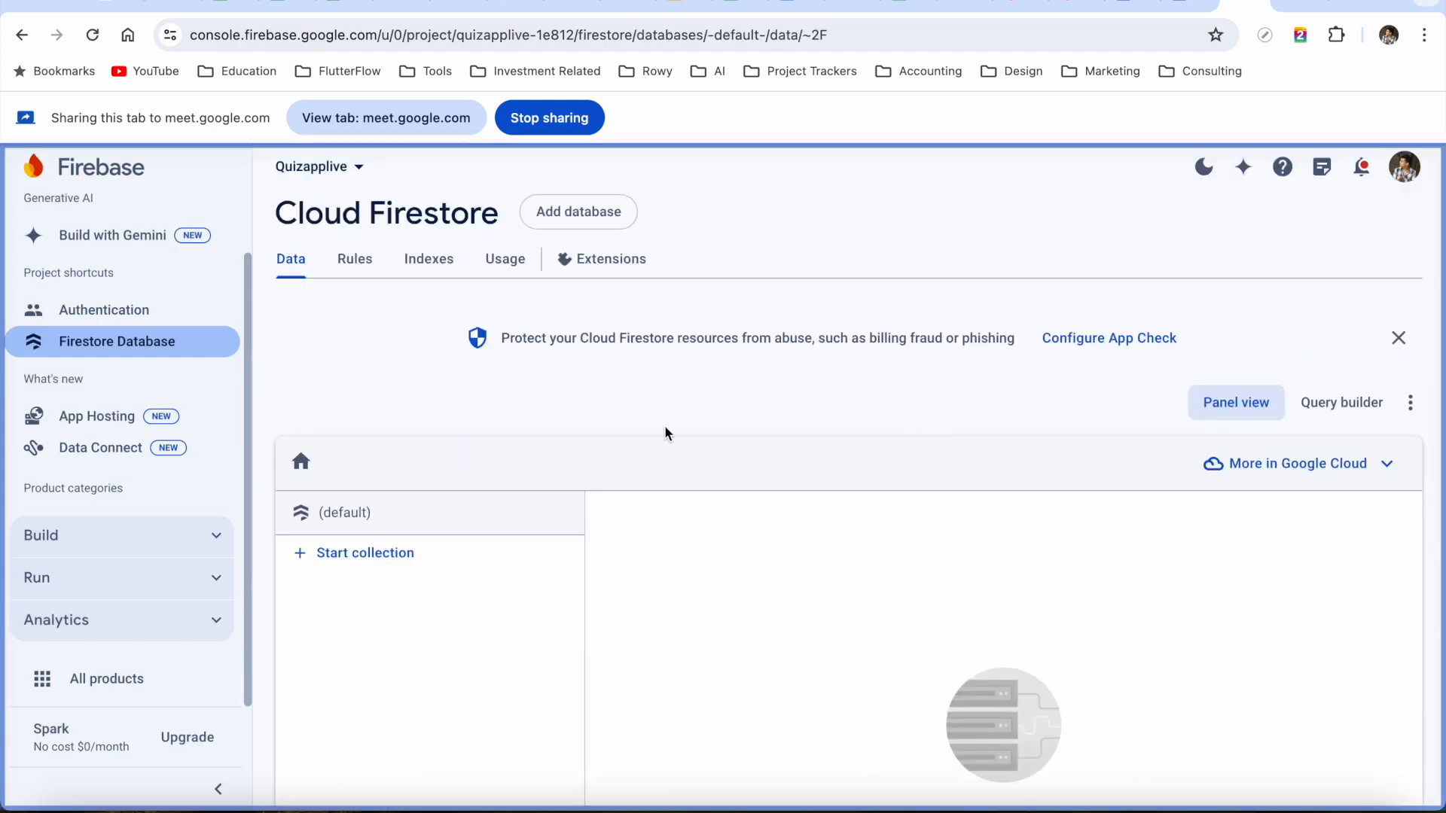
Look over the empty Firestore database and return to the FlutterFlow tab
scroll(648, 467, down, 2)
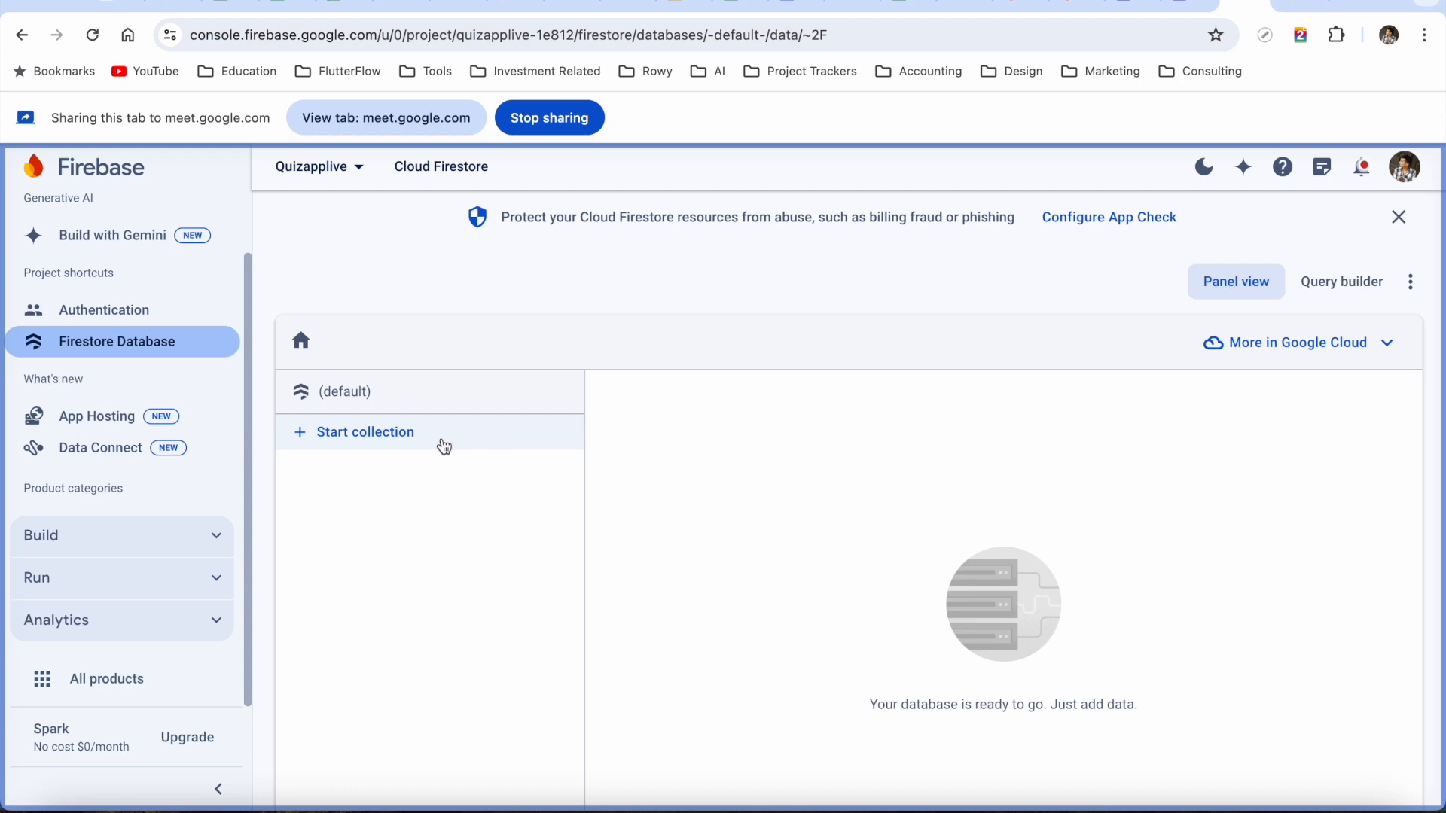
scroll(685, 293, up, 2)
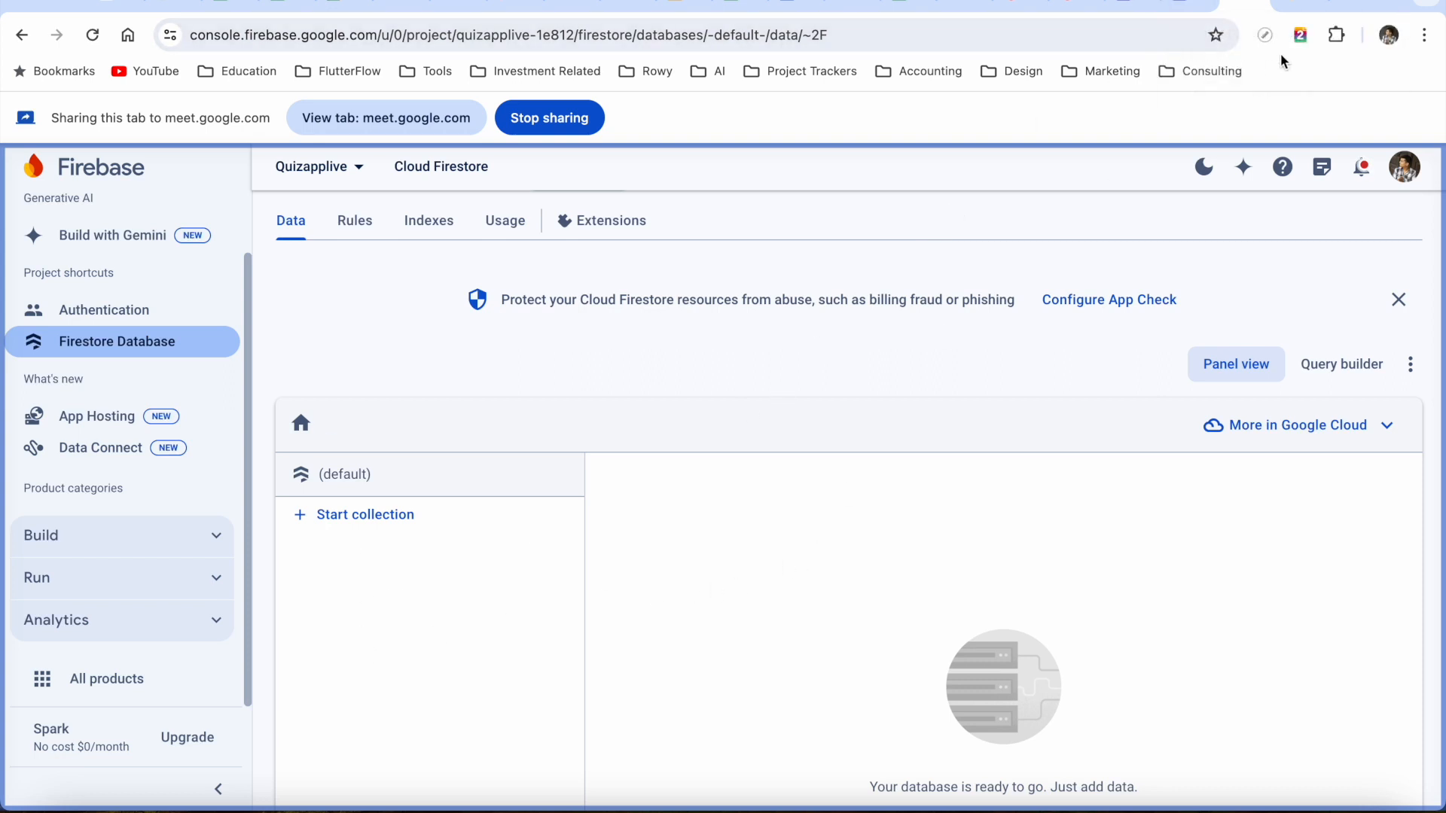
click(1192, 4)
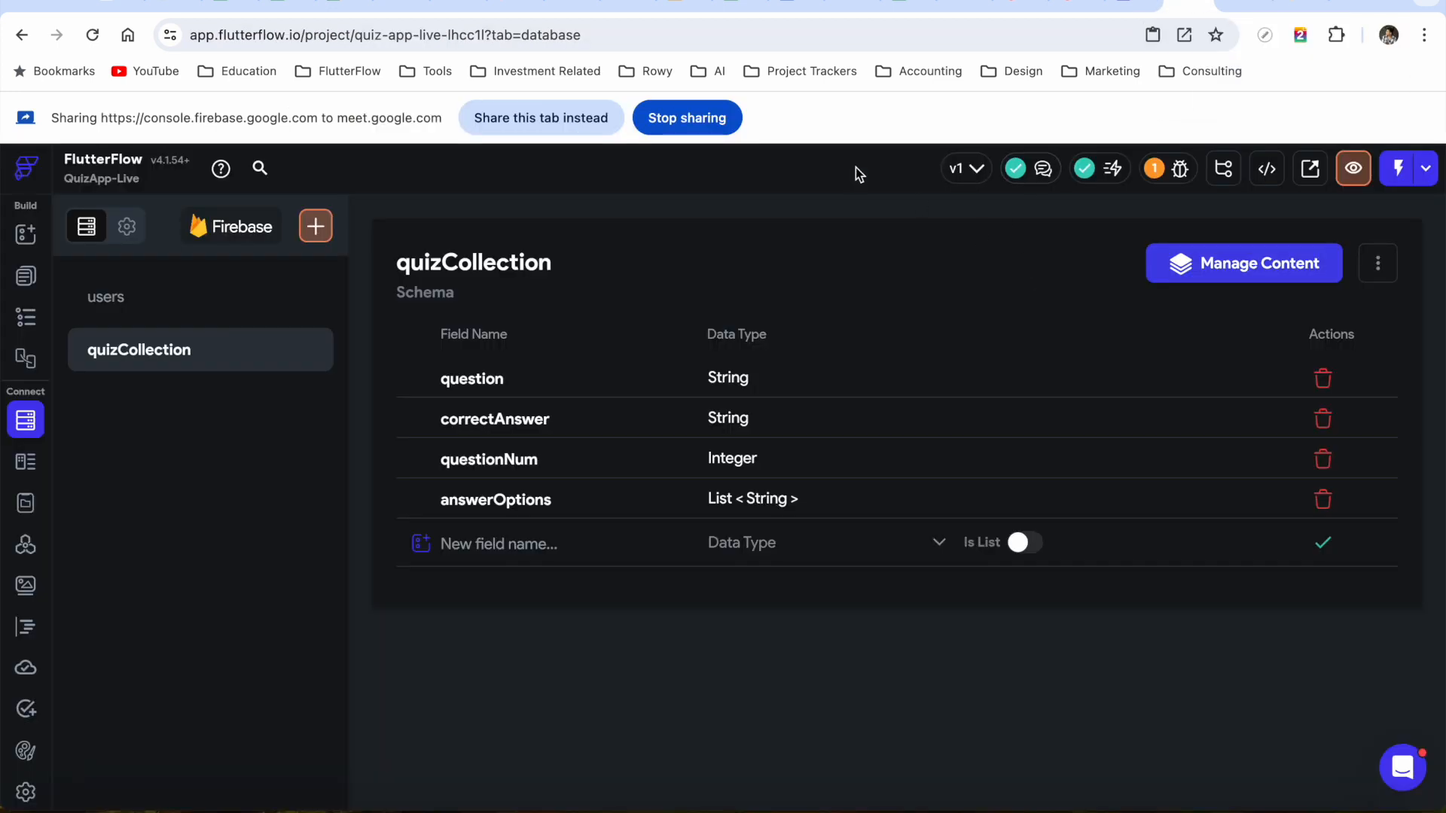
Open the Firestore Data Manager via Manage Content and select the quizCollection collection
click(536, 120)
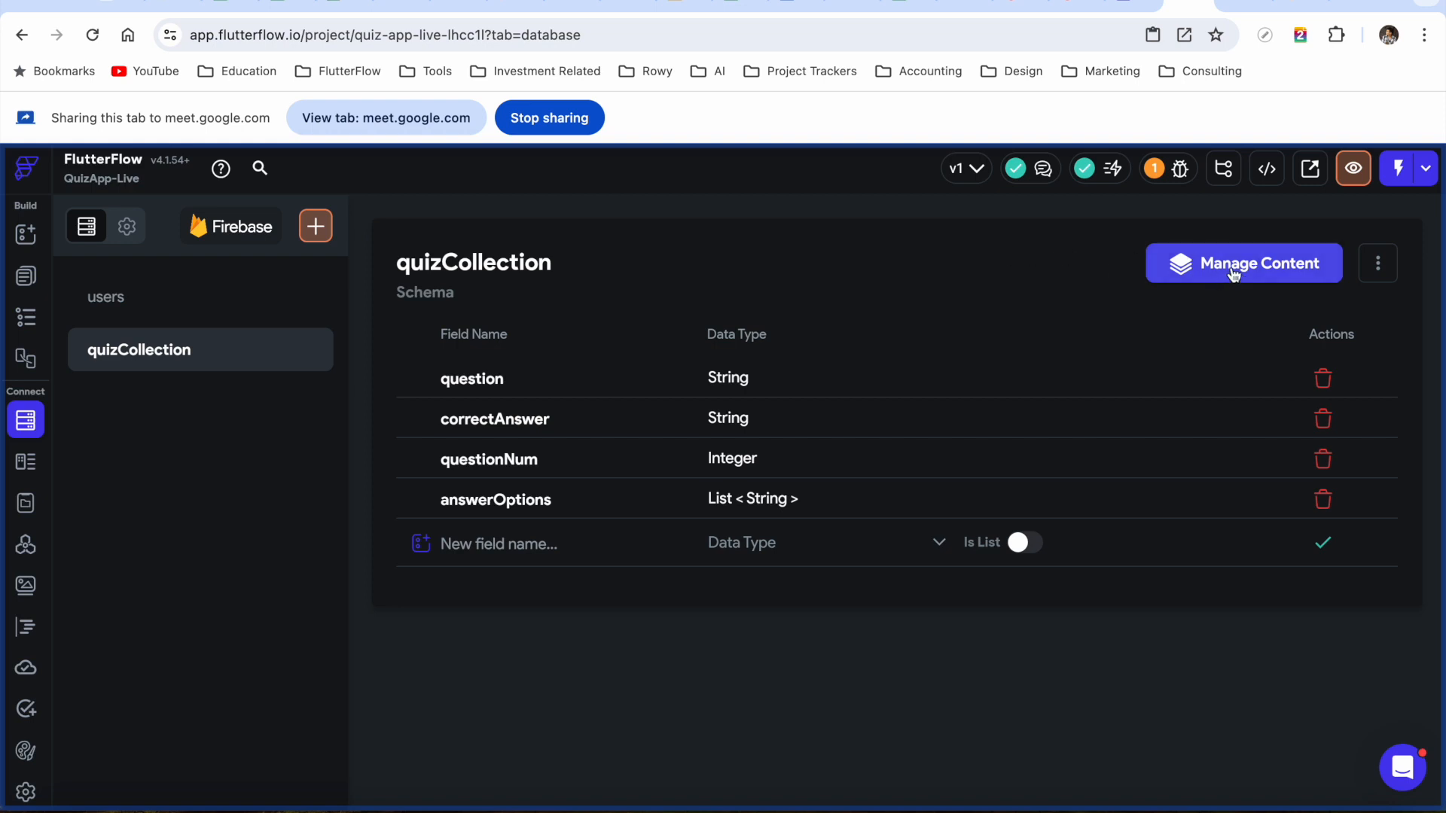
click(1233, 271)
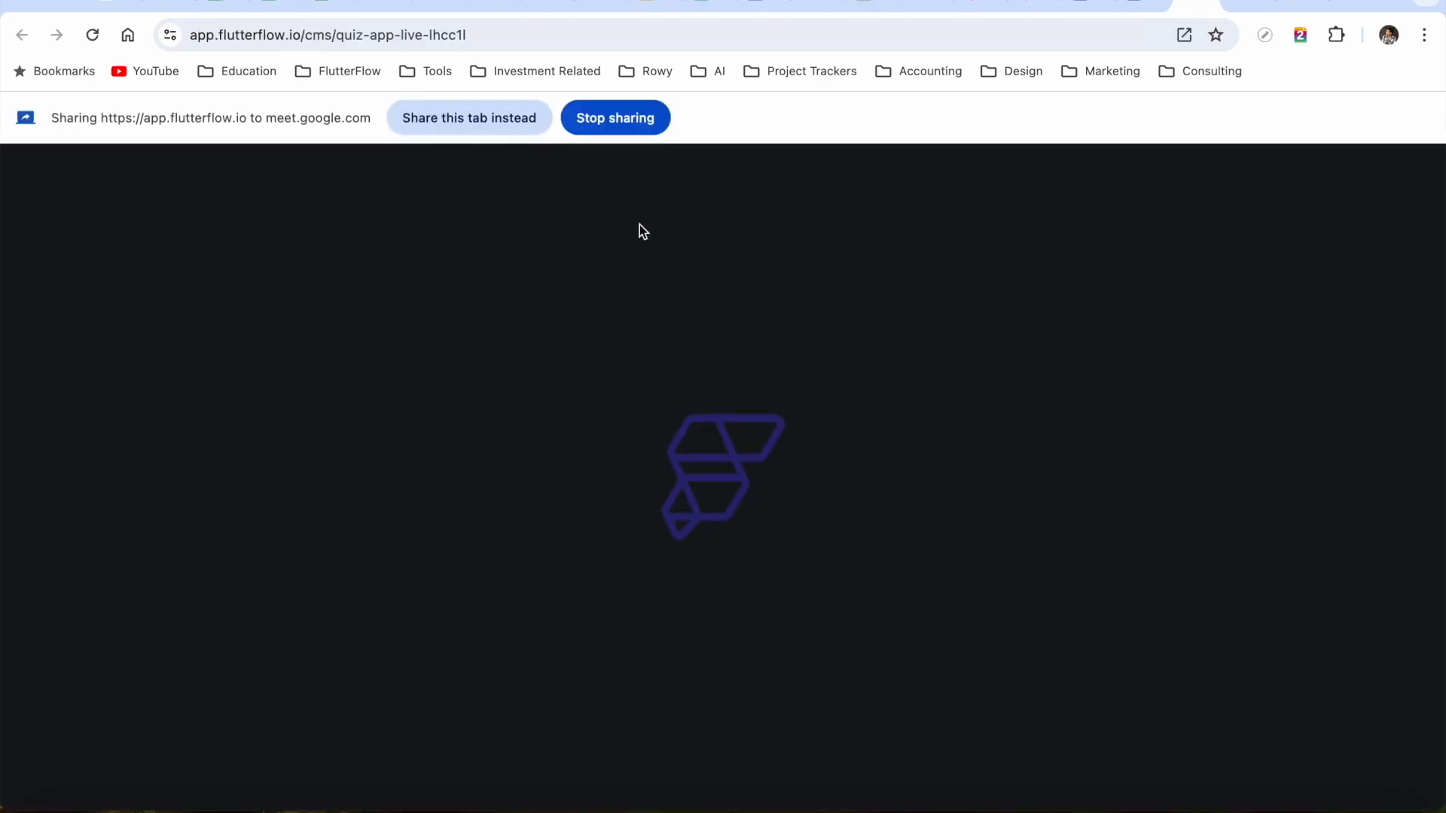
click(462, 126)
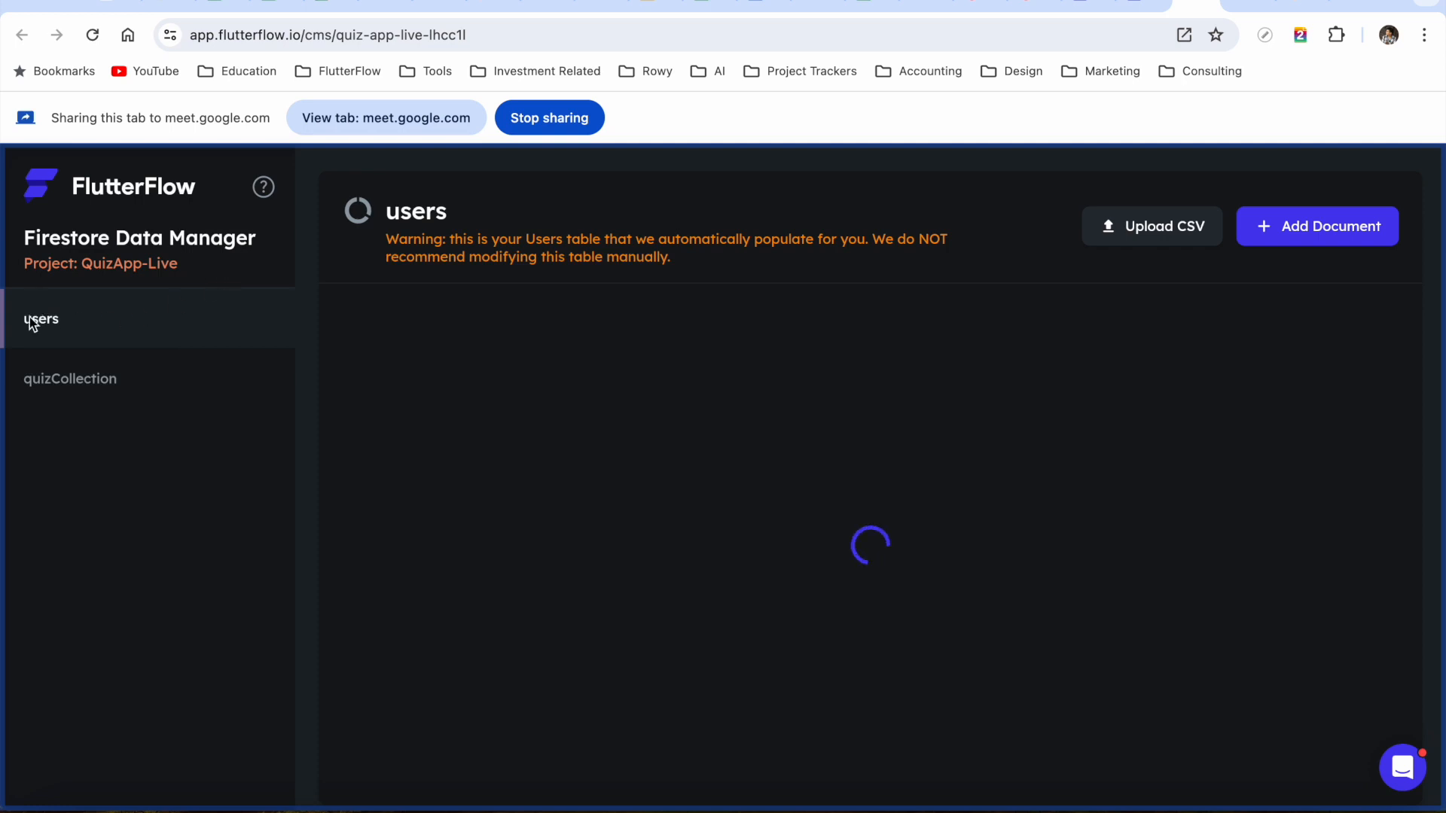
click(52, 381)
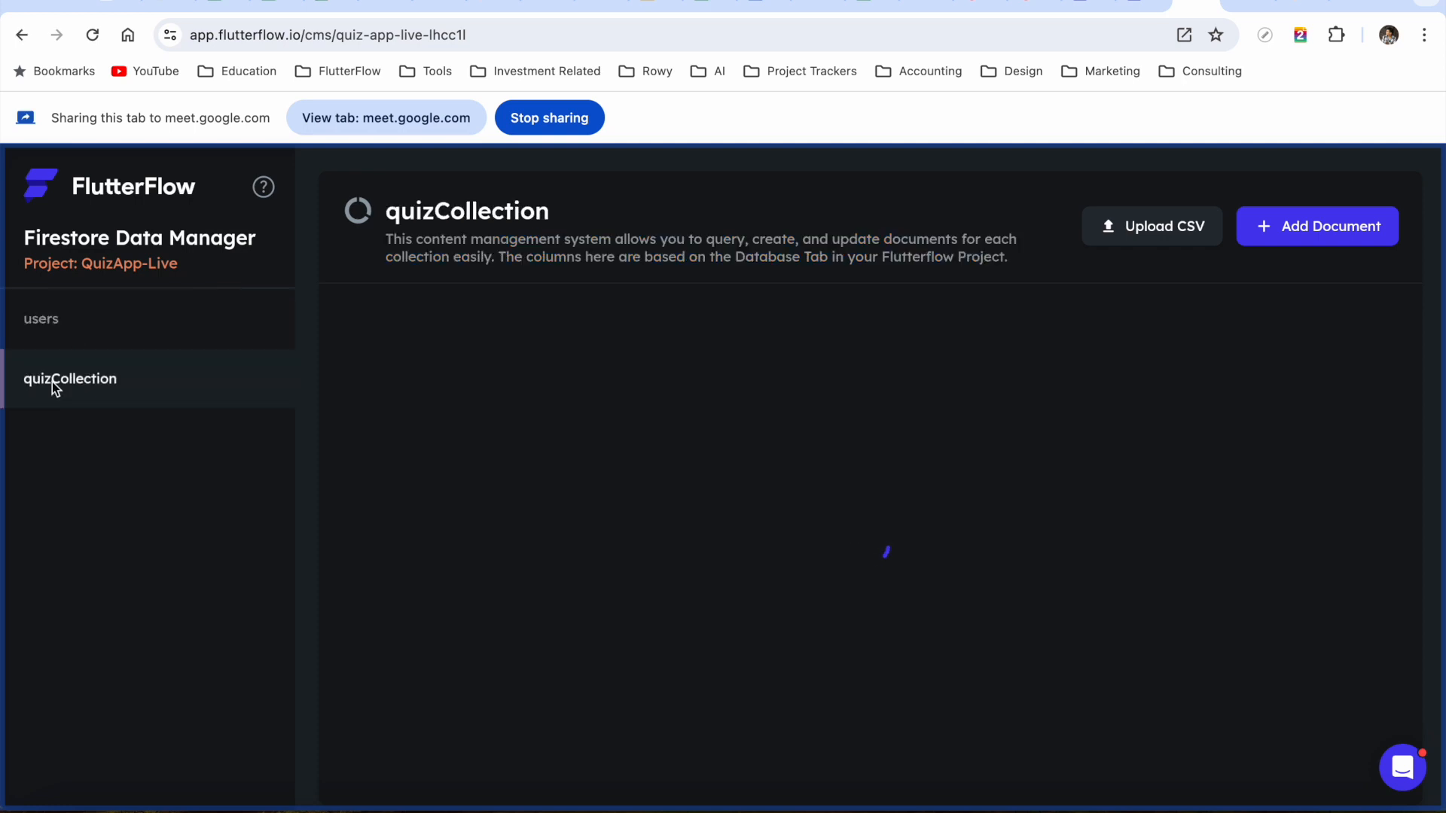
click(72, 326)
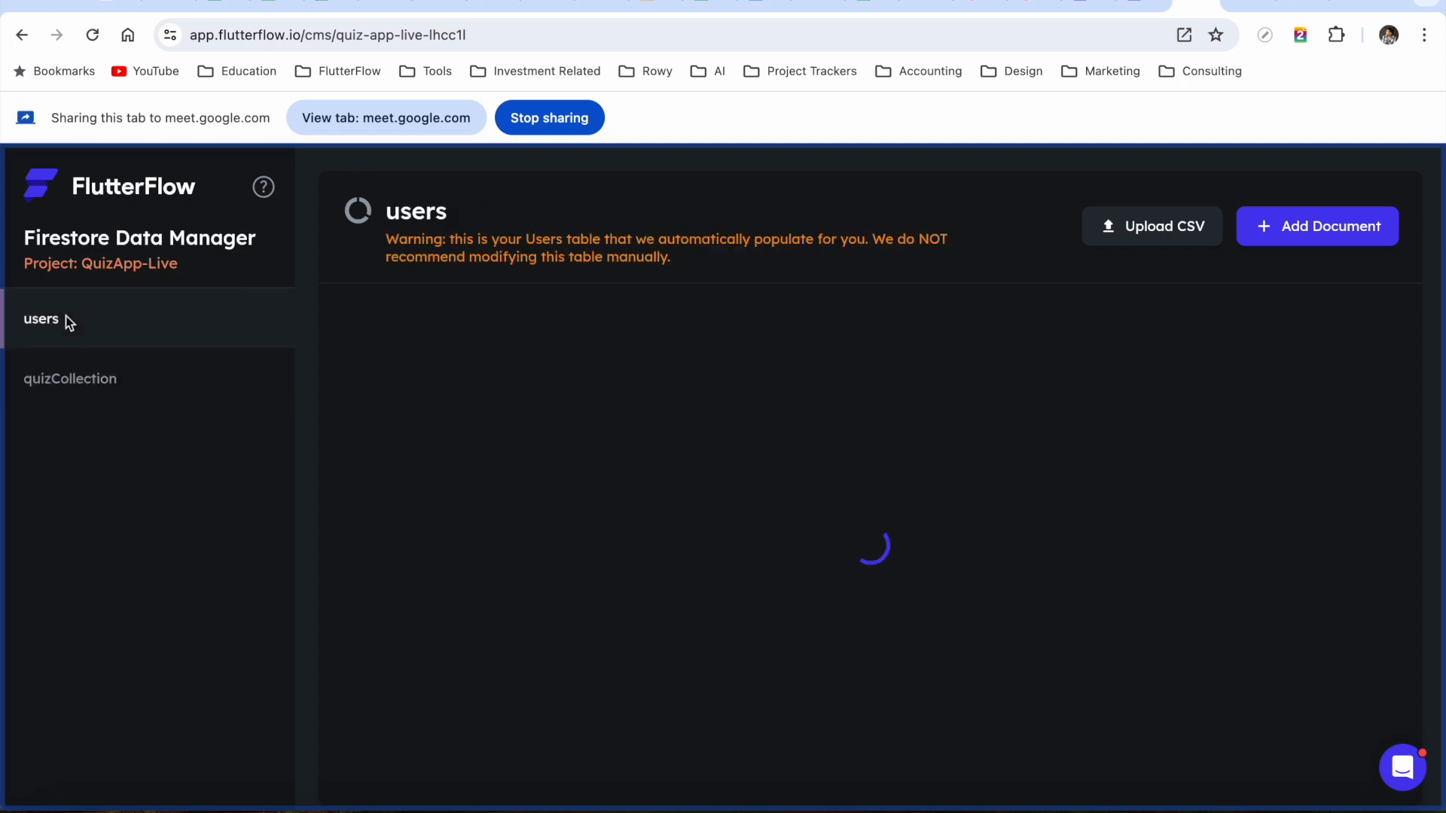
click(86, 384)
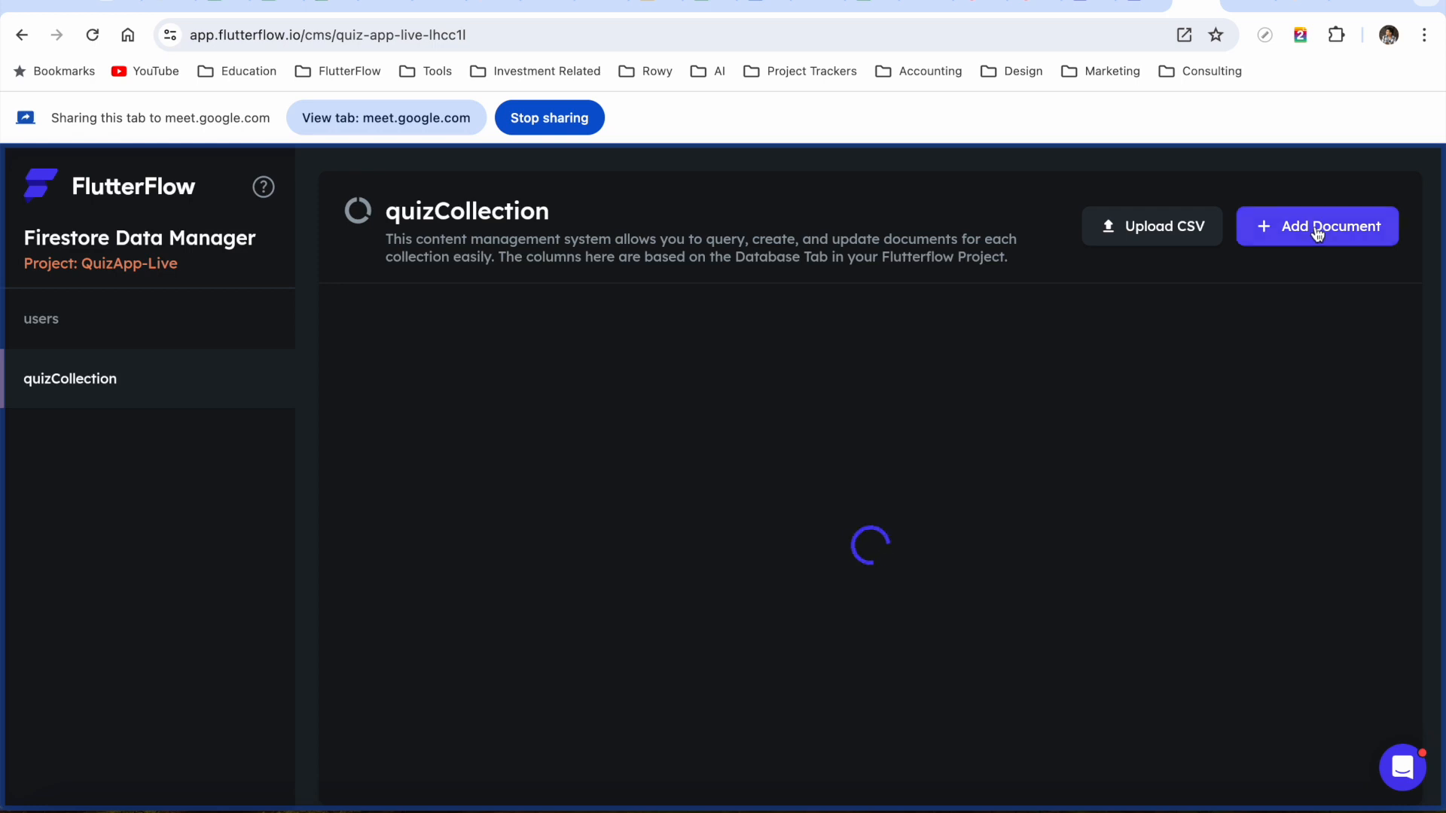
Start a new quizCollection document asking 'How many planets are there in the solar system?'
click(1317, 236)
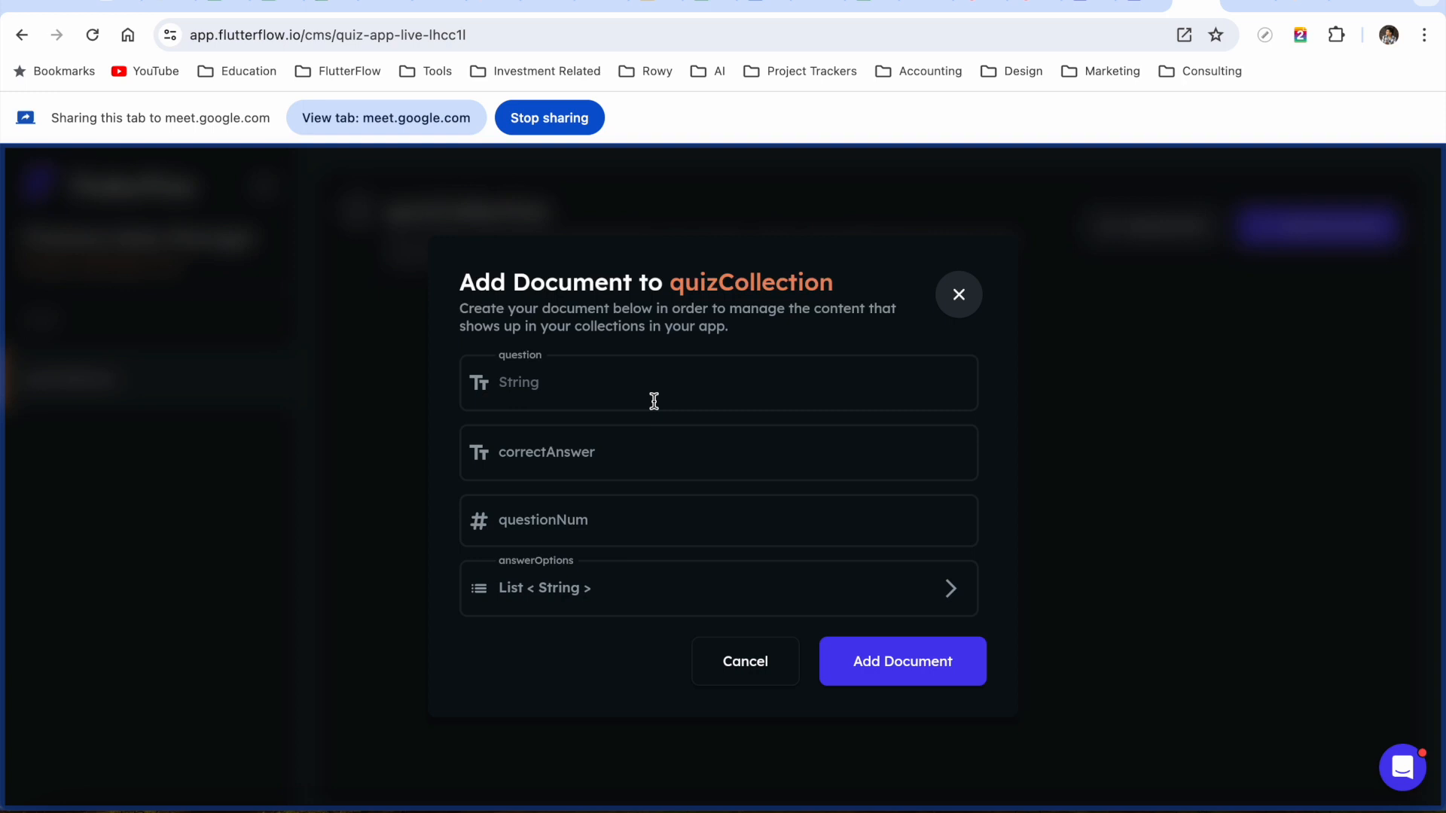
text(How many planets are there in the so)
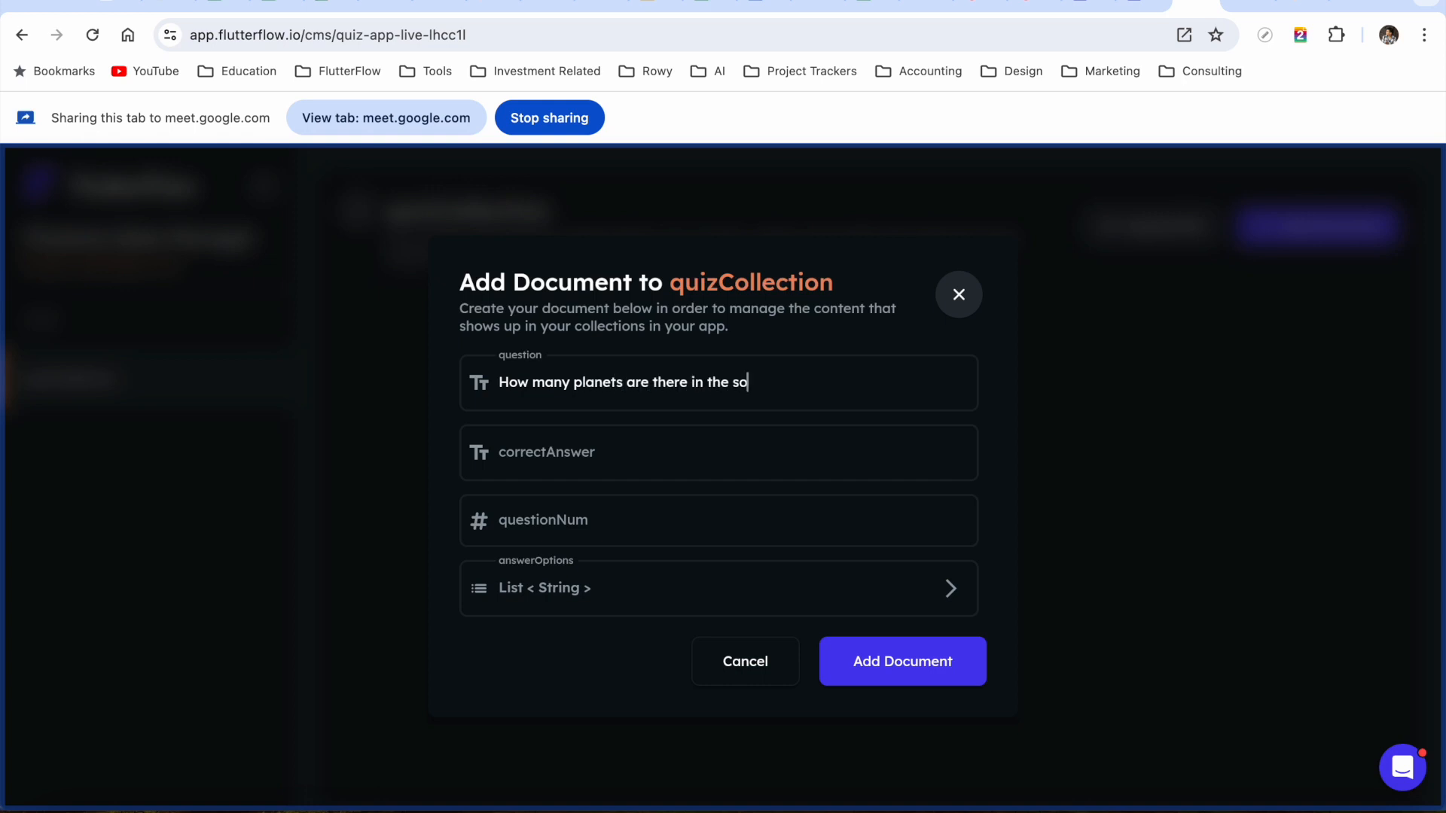
text(lar system?)
Set correctAnswer to 9 and questionNum to 1
click(596, 468)
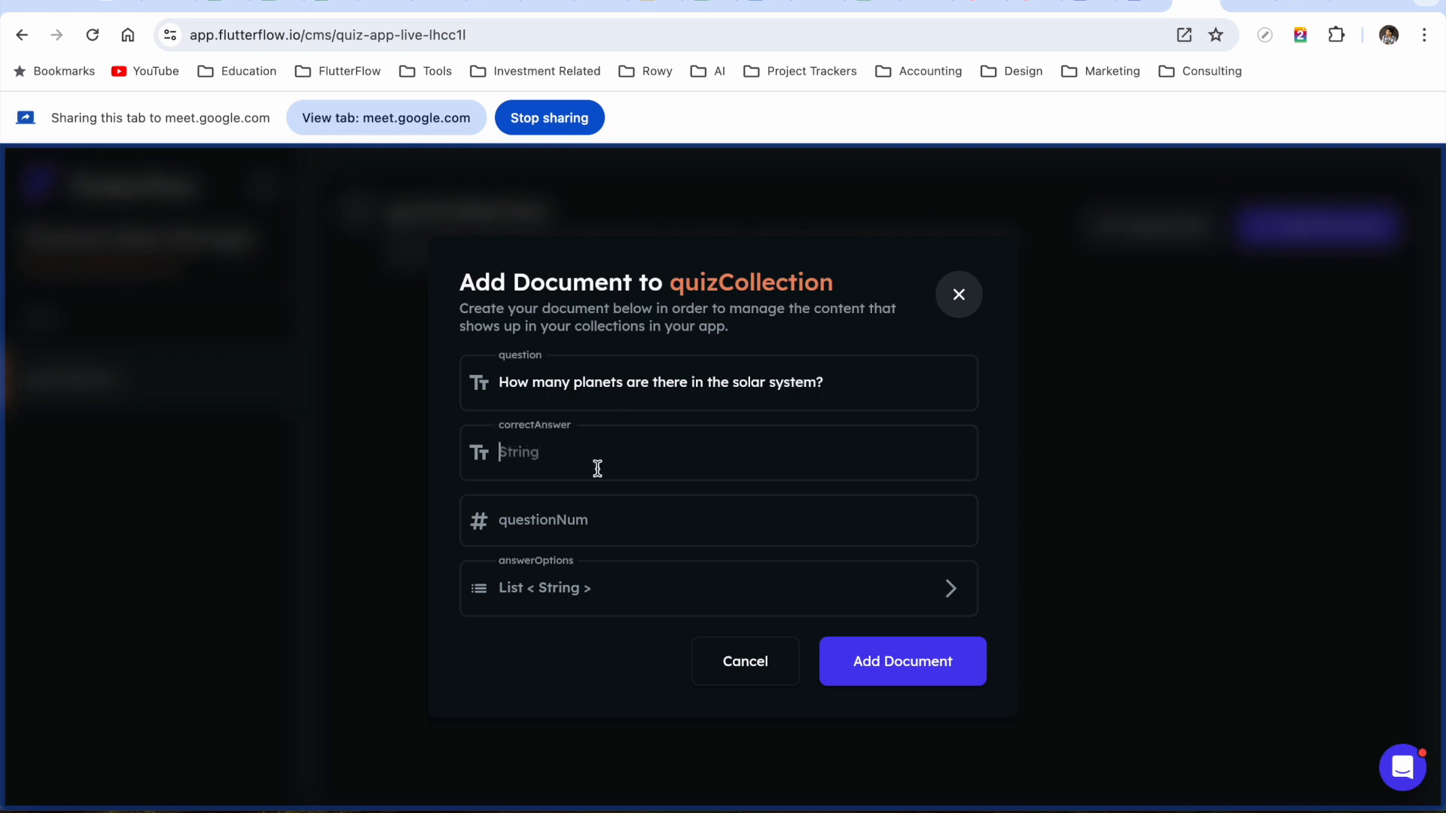
text(9)
click(607, 527)
text(1)
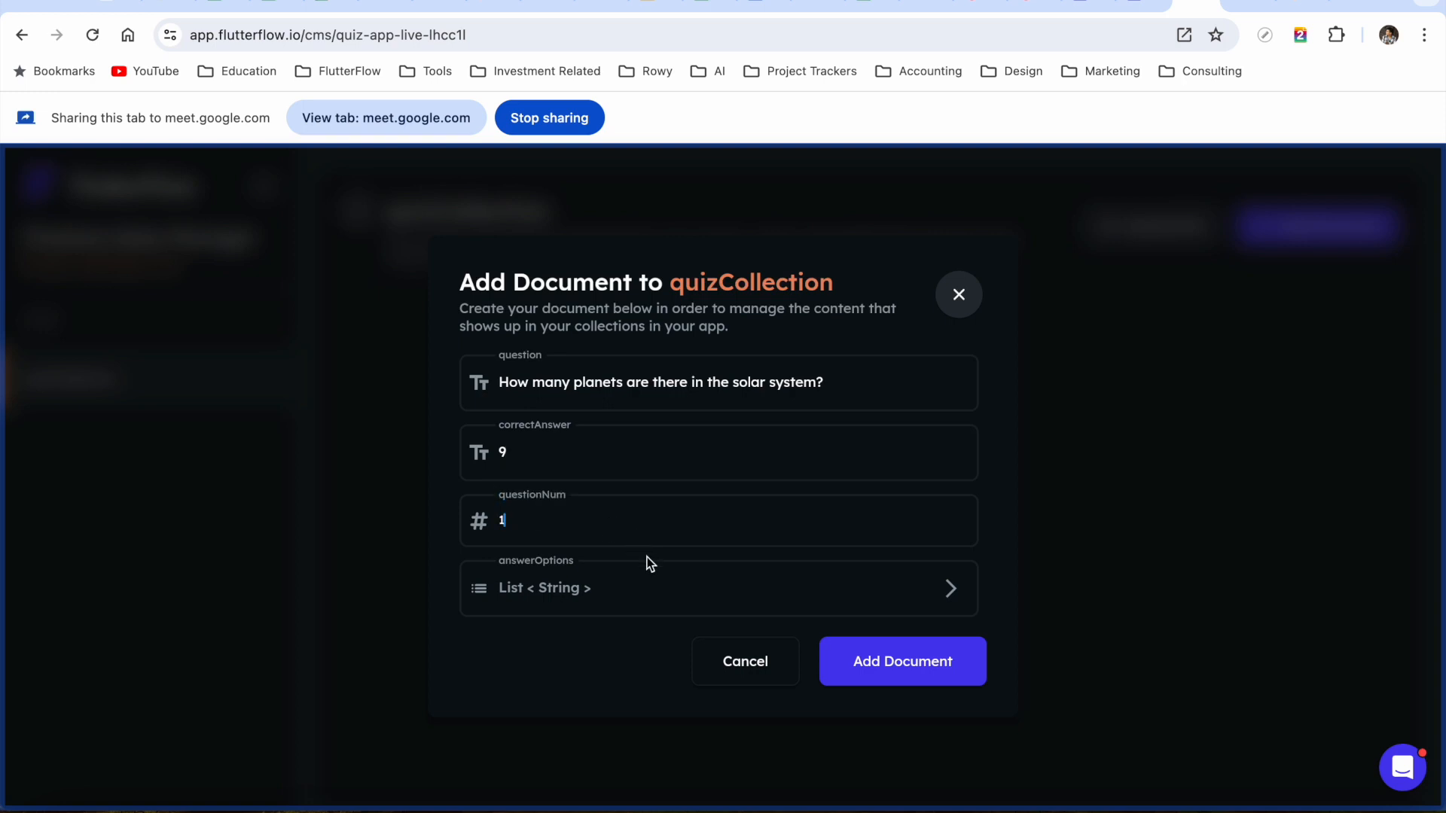
Add answer options 5, 7, 3 and 9, then save the document
click(584, 596)
click(543, 622)
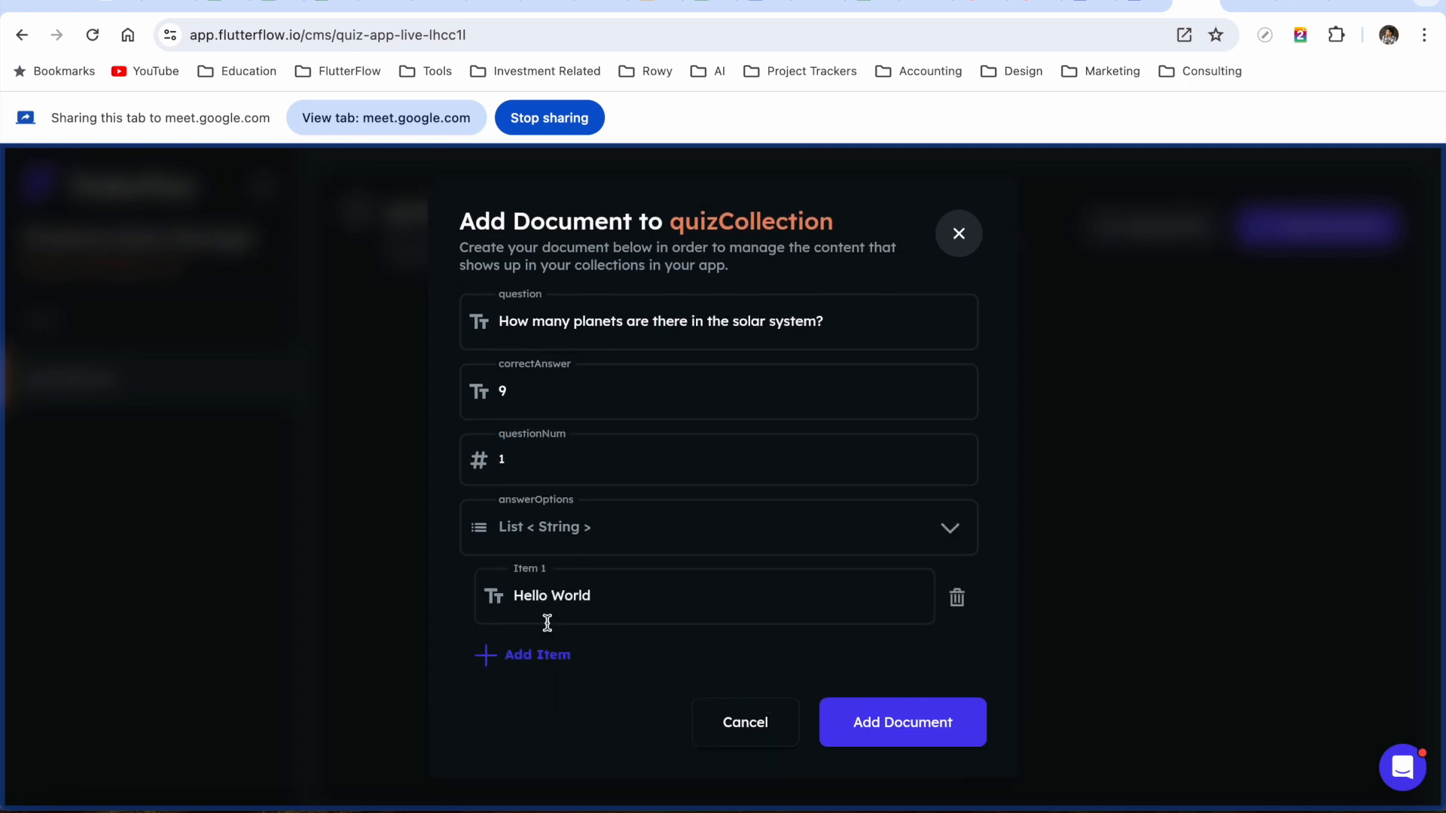
triple_click(577, 610)
text(5)
click(549, 654)
triple_click(576, 668)
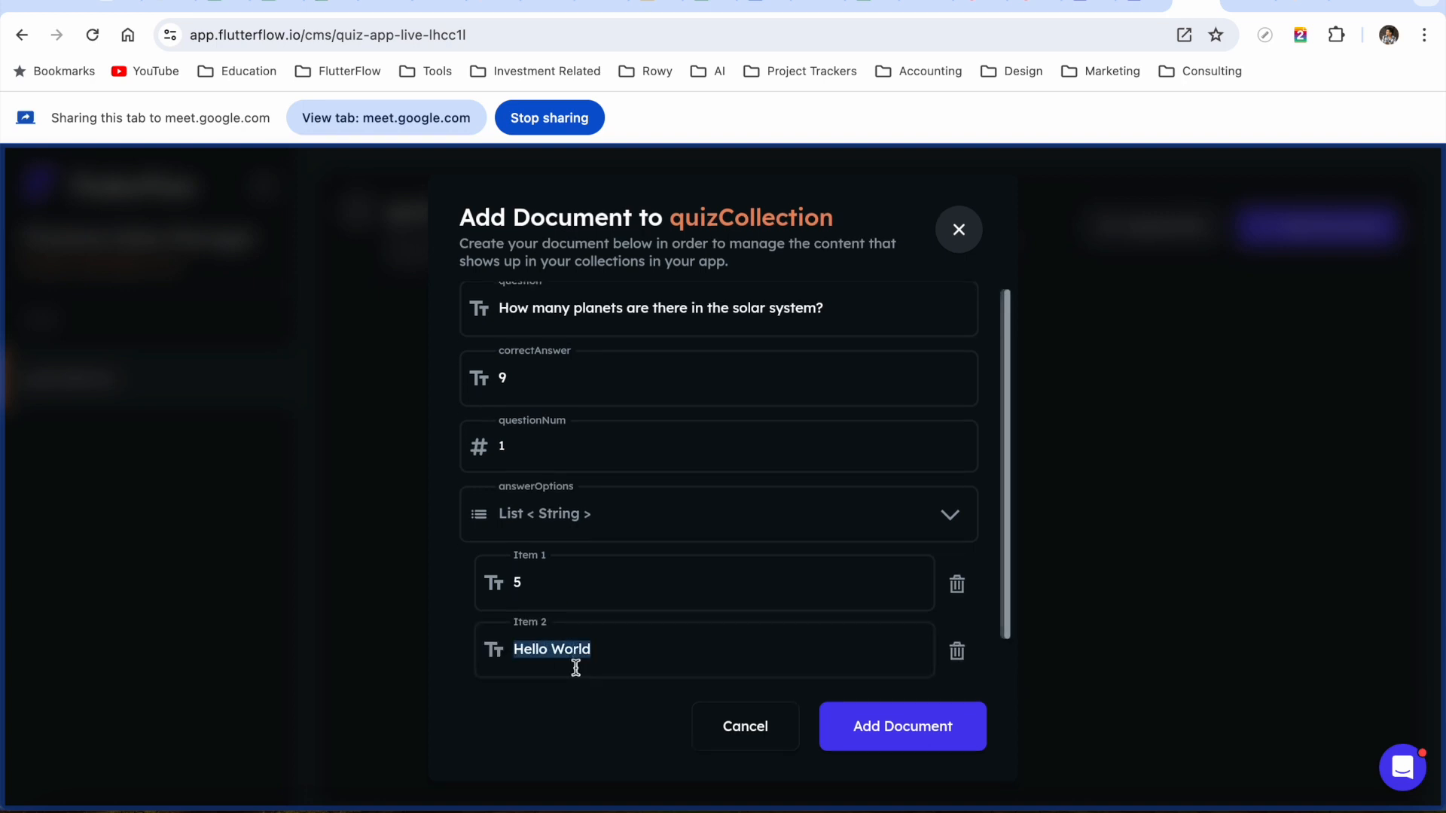
text(7)
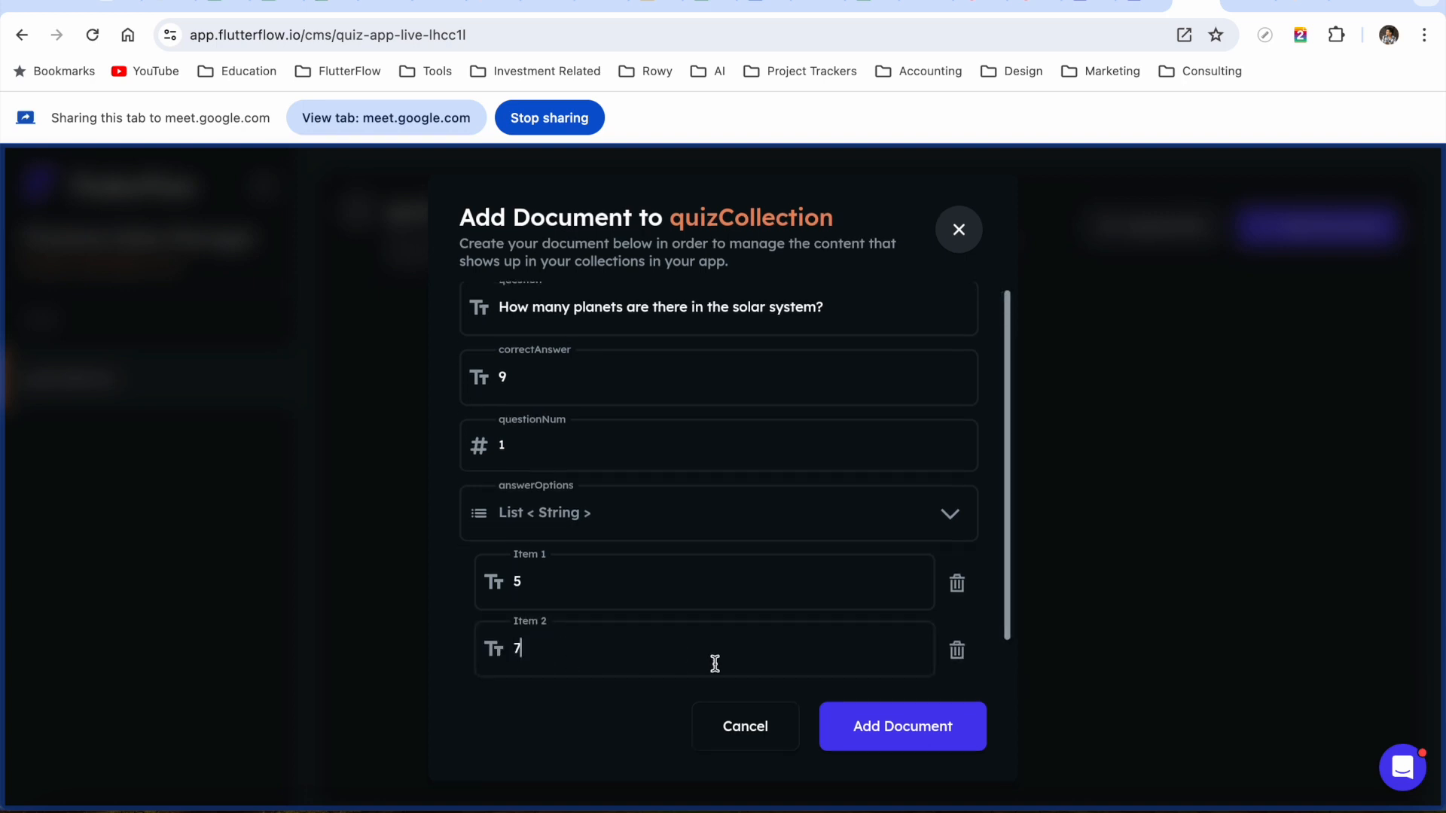
scroll(715, 664, down, 1)
click(544, 660)
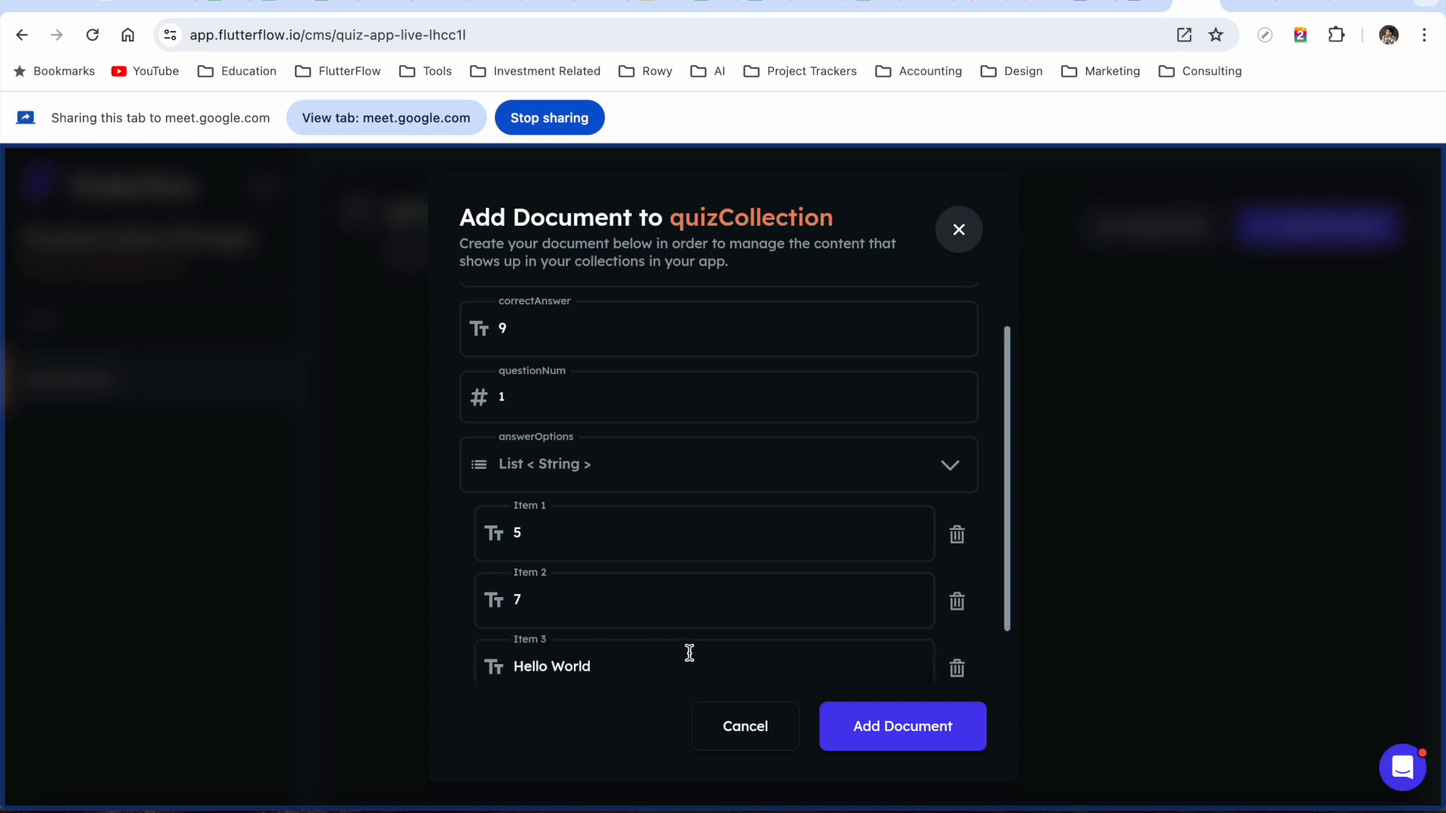
triple_click(553, 668)
text(3)
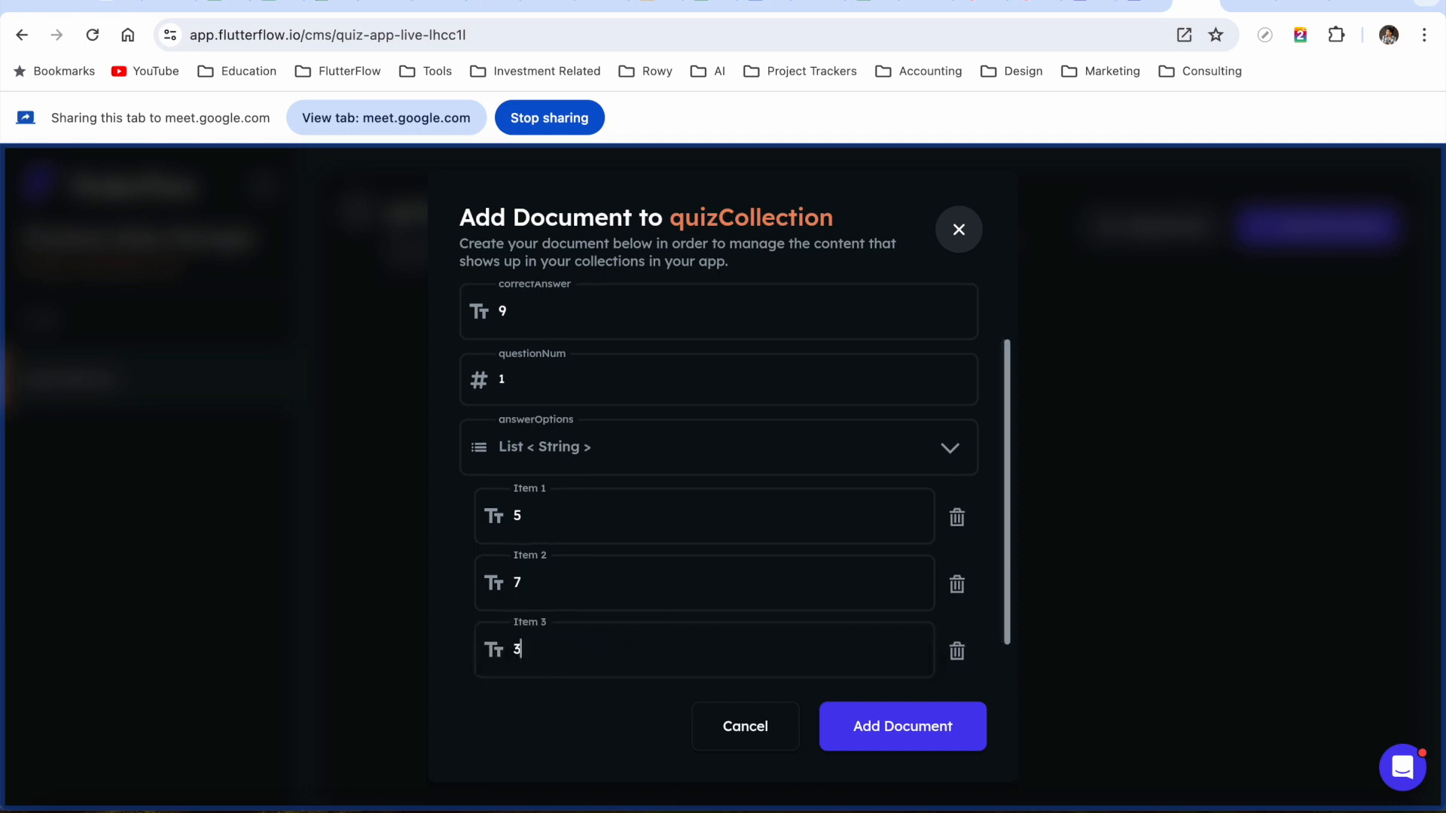
scroll(768, 639, down, 1)
click(529, 661)
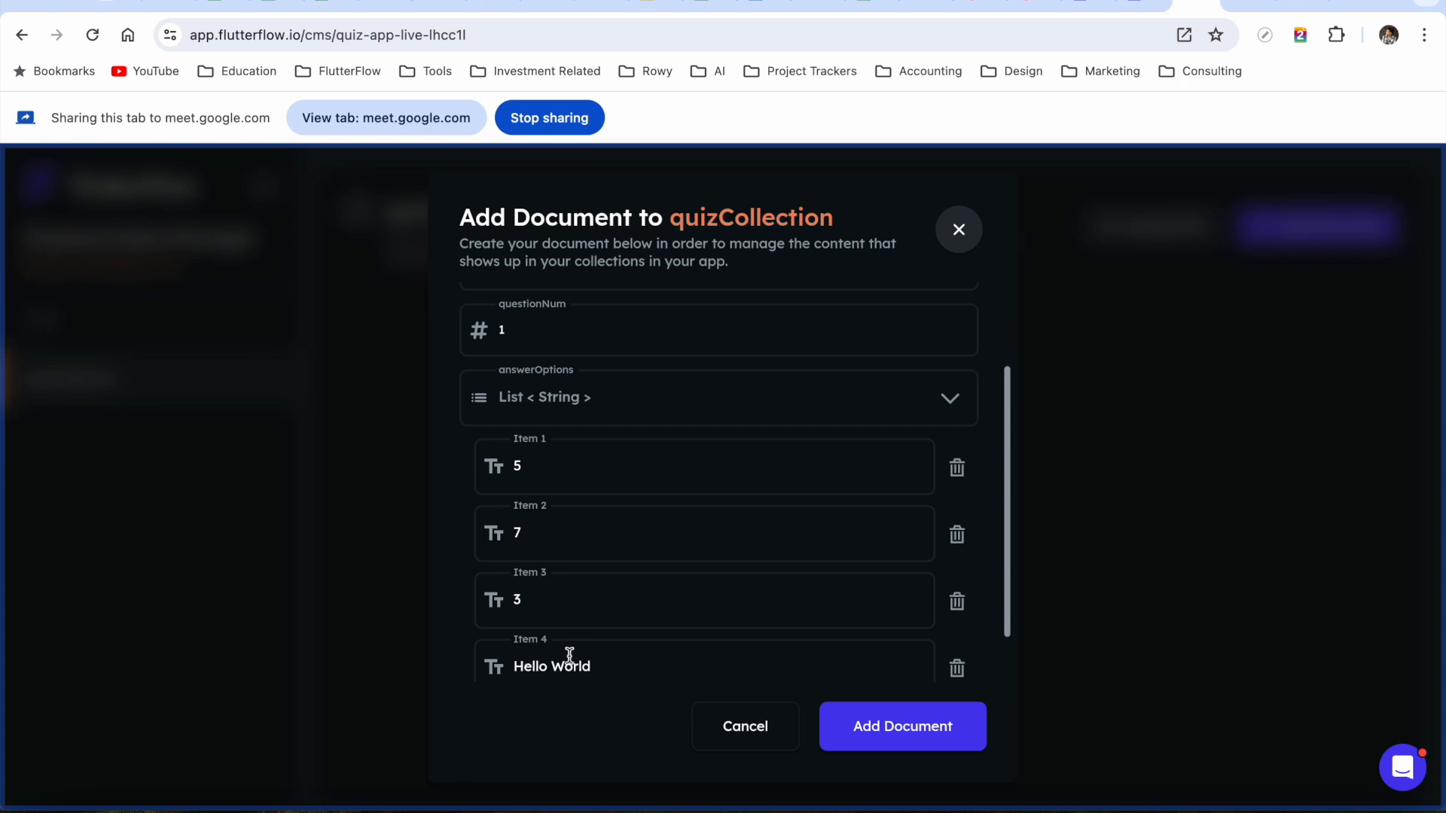
triple_click(574, 667)
text(0)
key(BackSpace)
text(9)
click(883, 729)
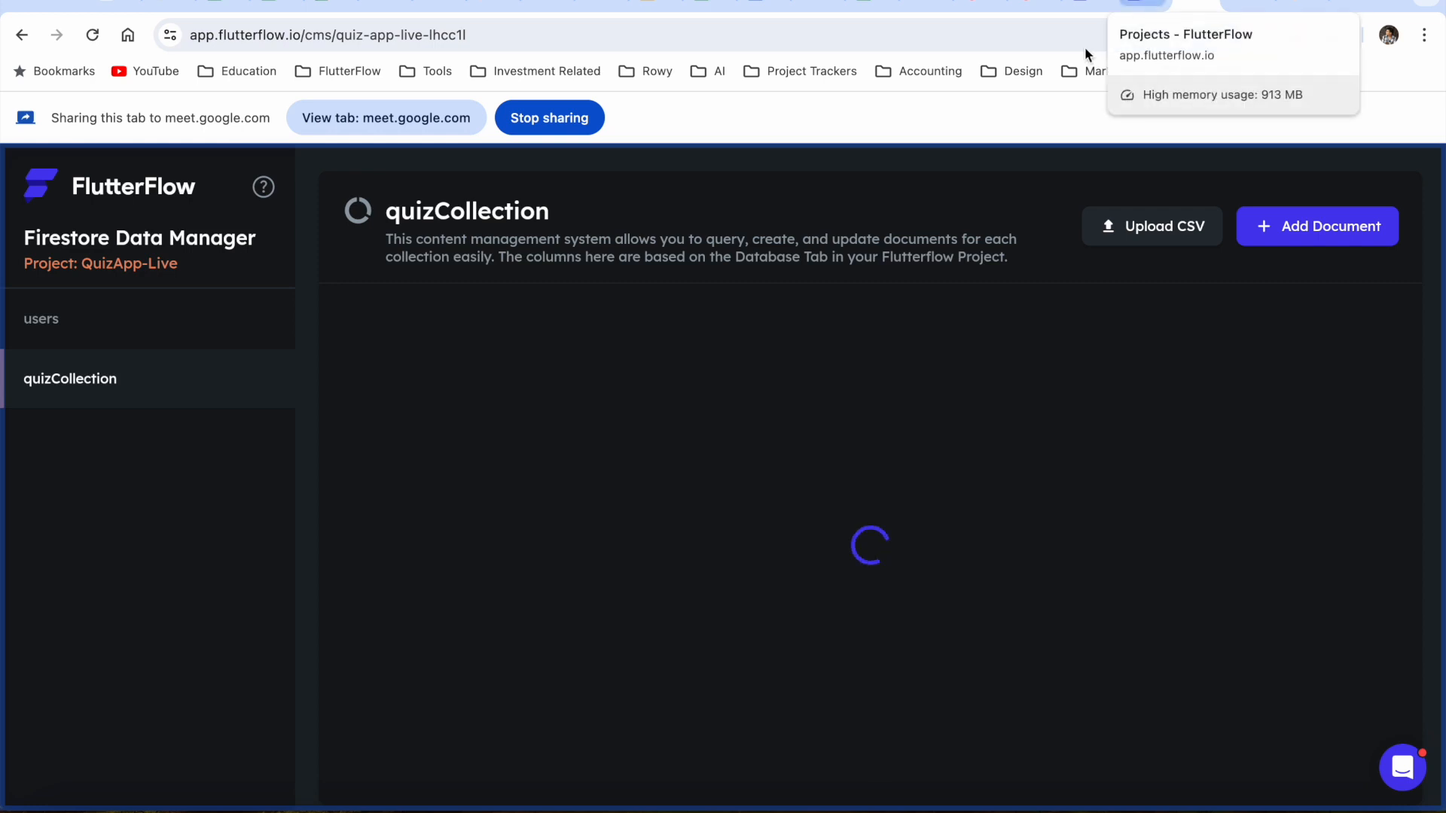
Return to the FlutterFlow project tab and share it in the meeting
click(1138, 8)
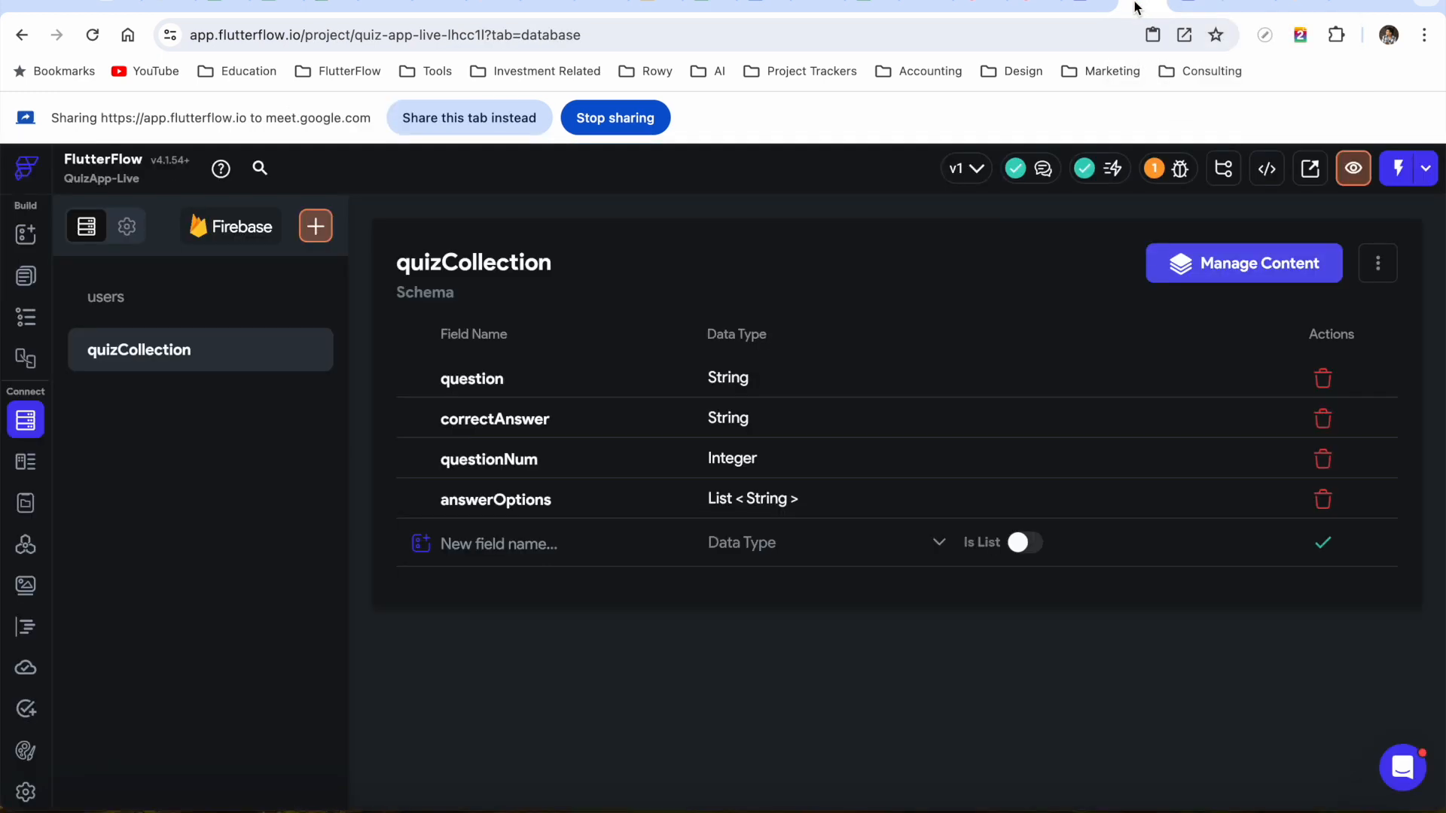
click(488, 128)
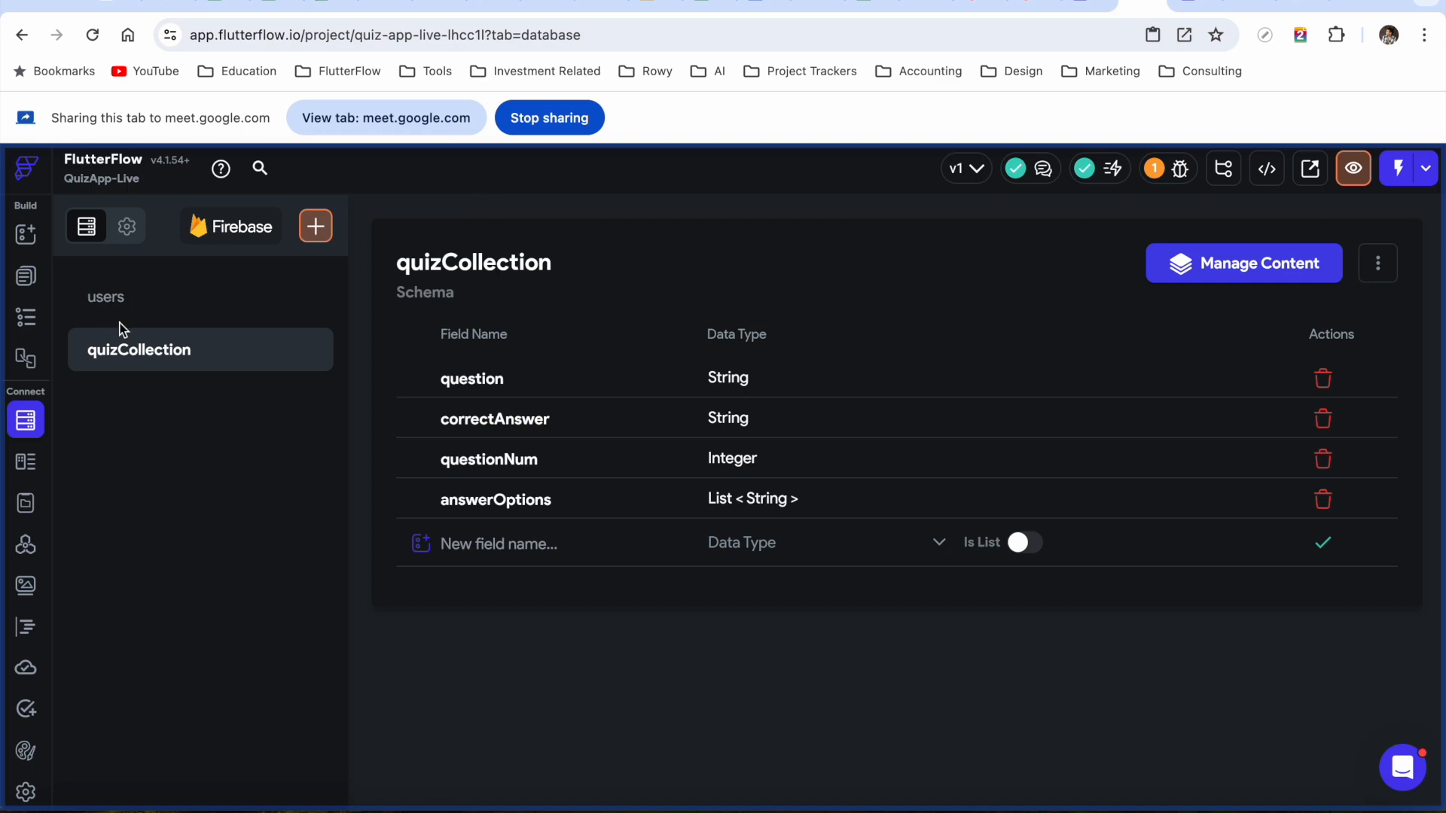
In Firestore Settings, set quizCollection Write permission to Everyone and begin deploying the rules
click(125, 235)
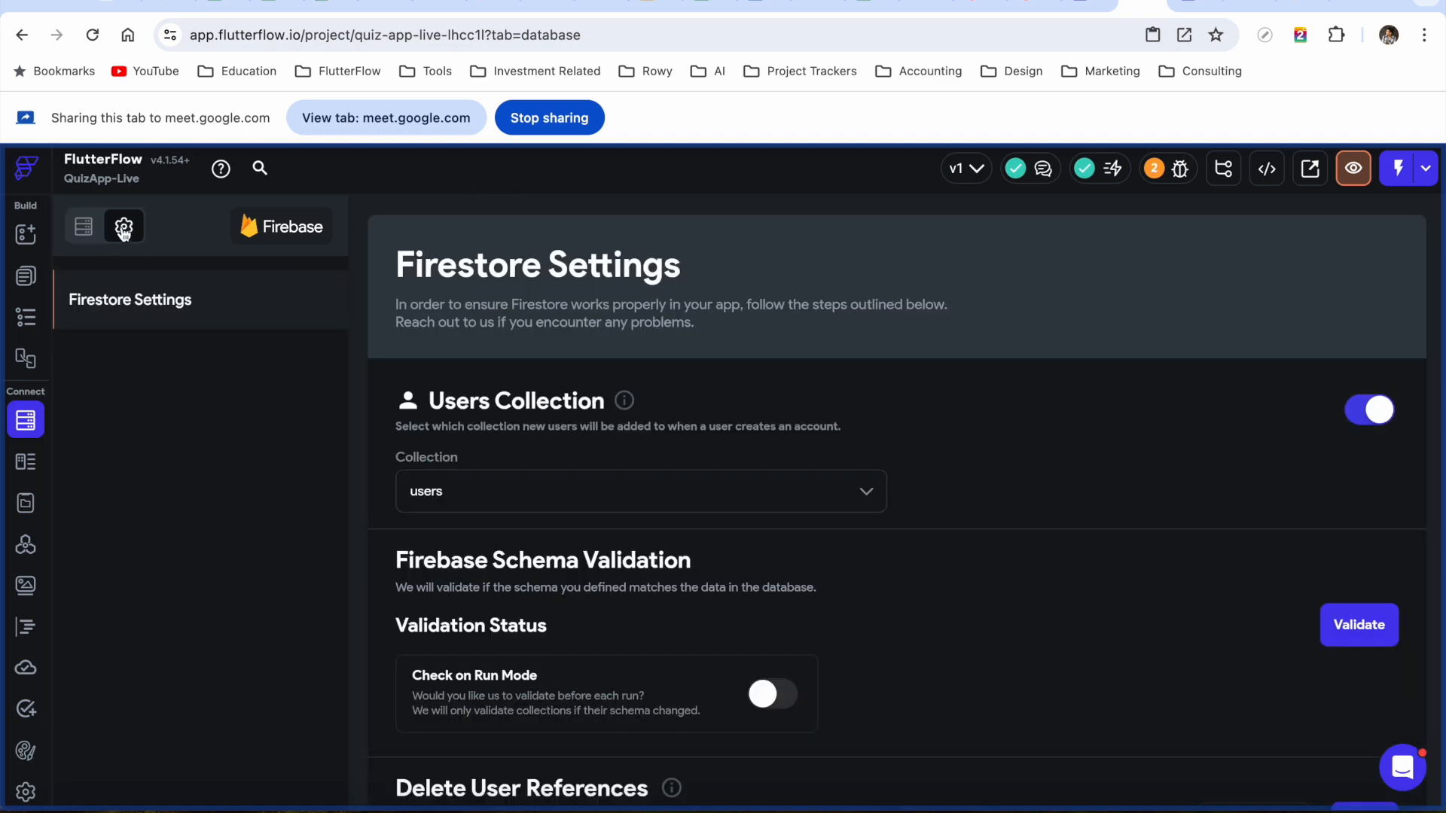
click(81, 236)
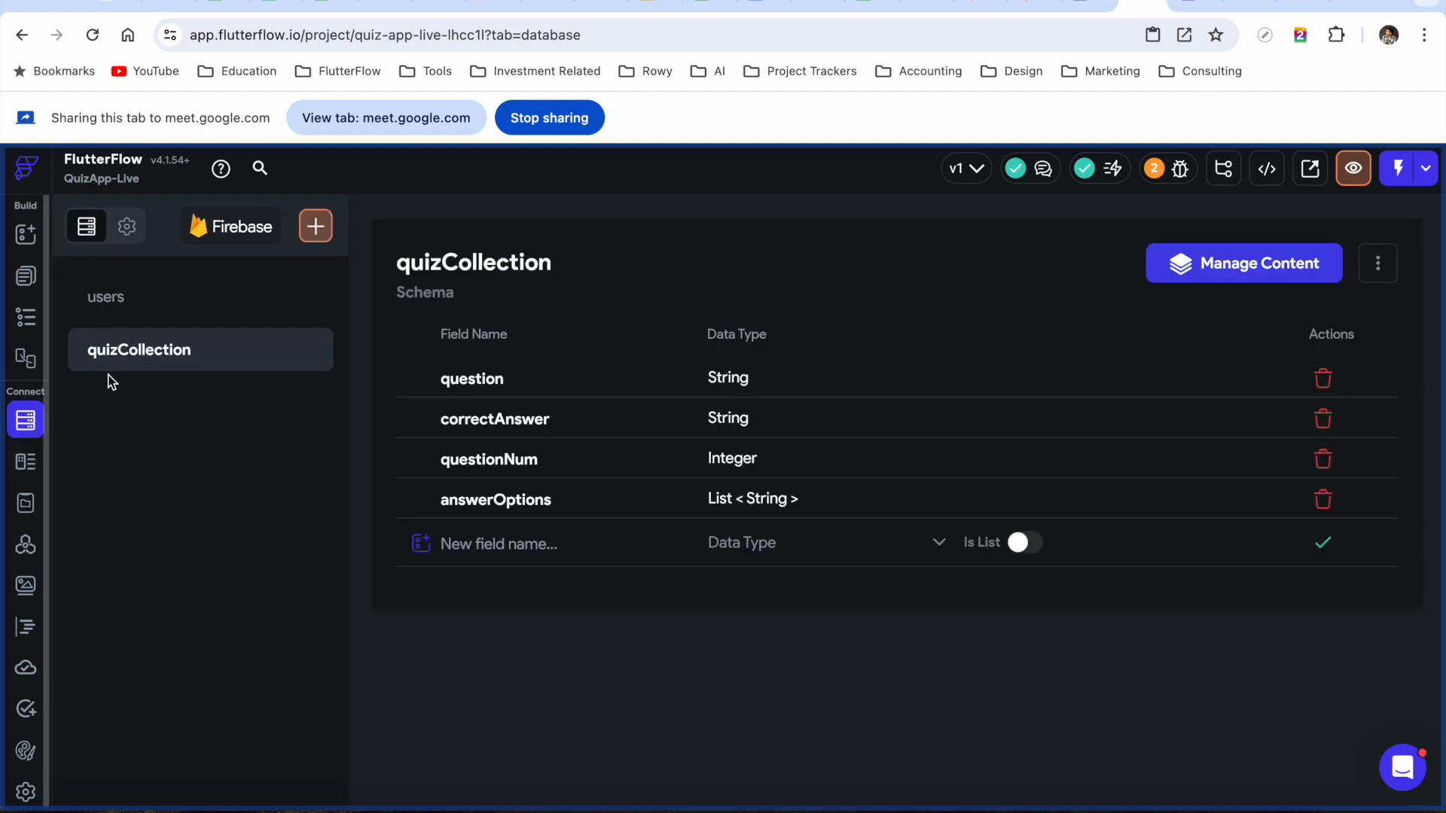
click(126, 233)
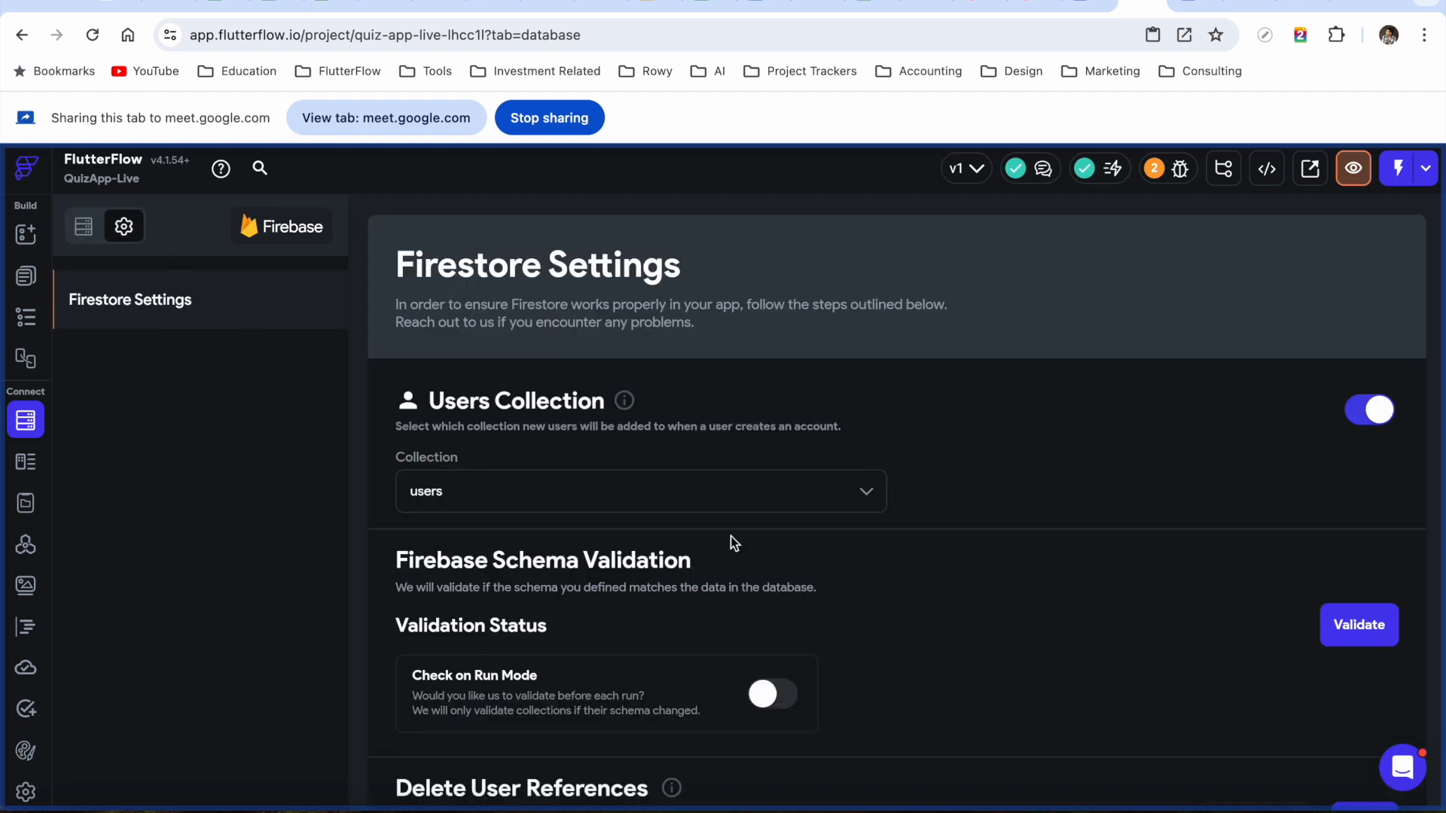
scroll(733, 547, down, 3)
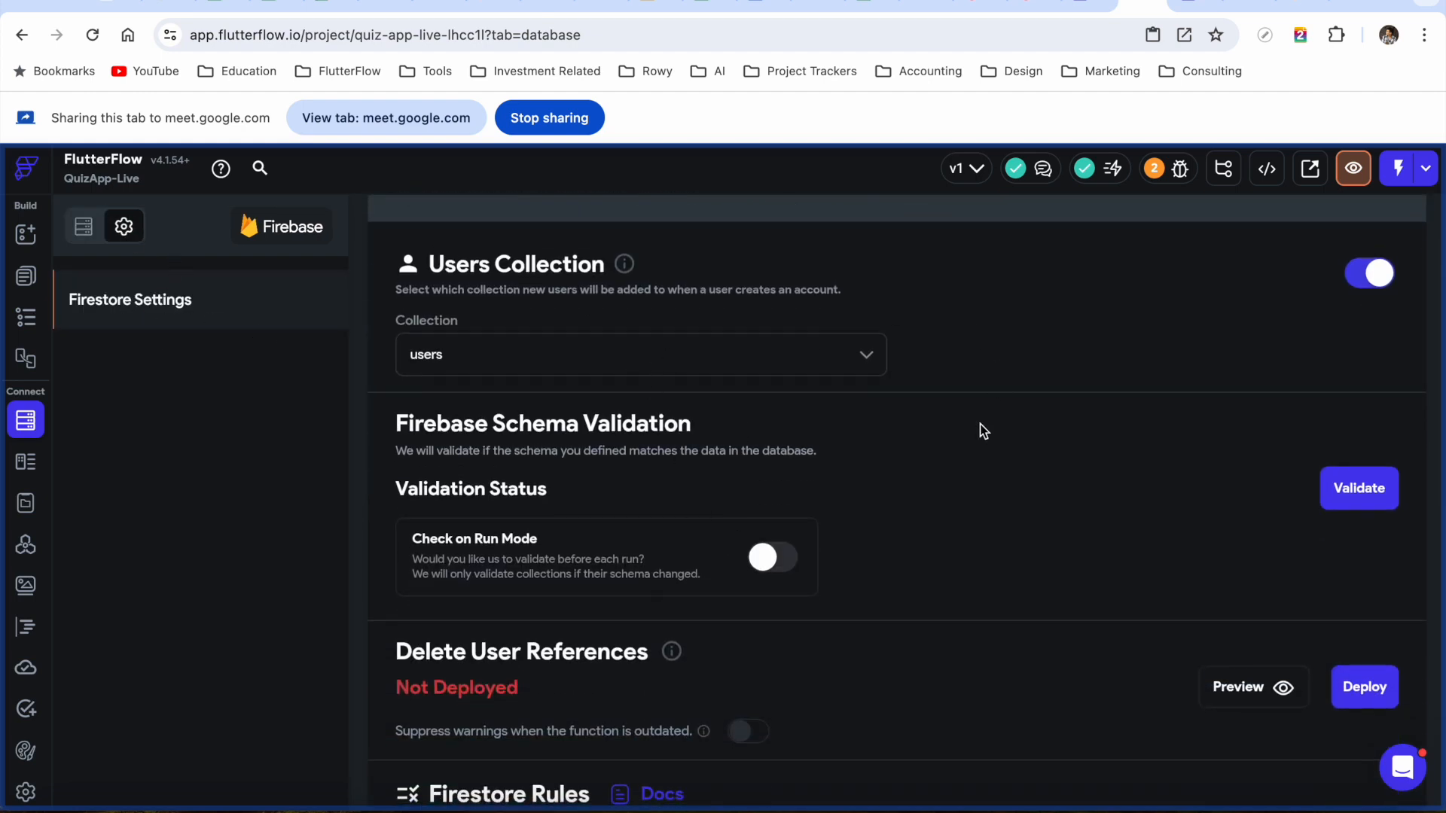
scroll(983, 430, down, 6)
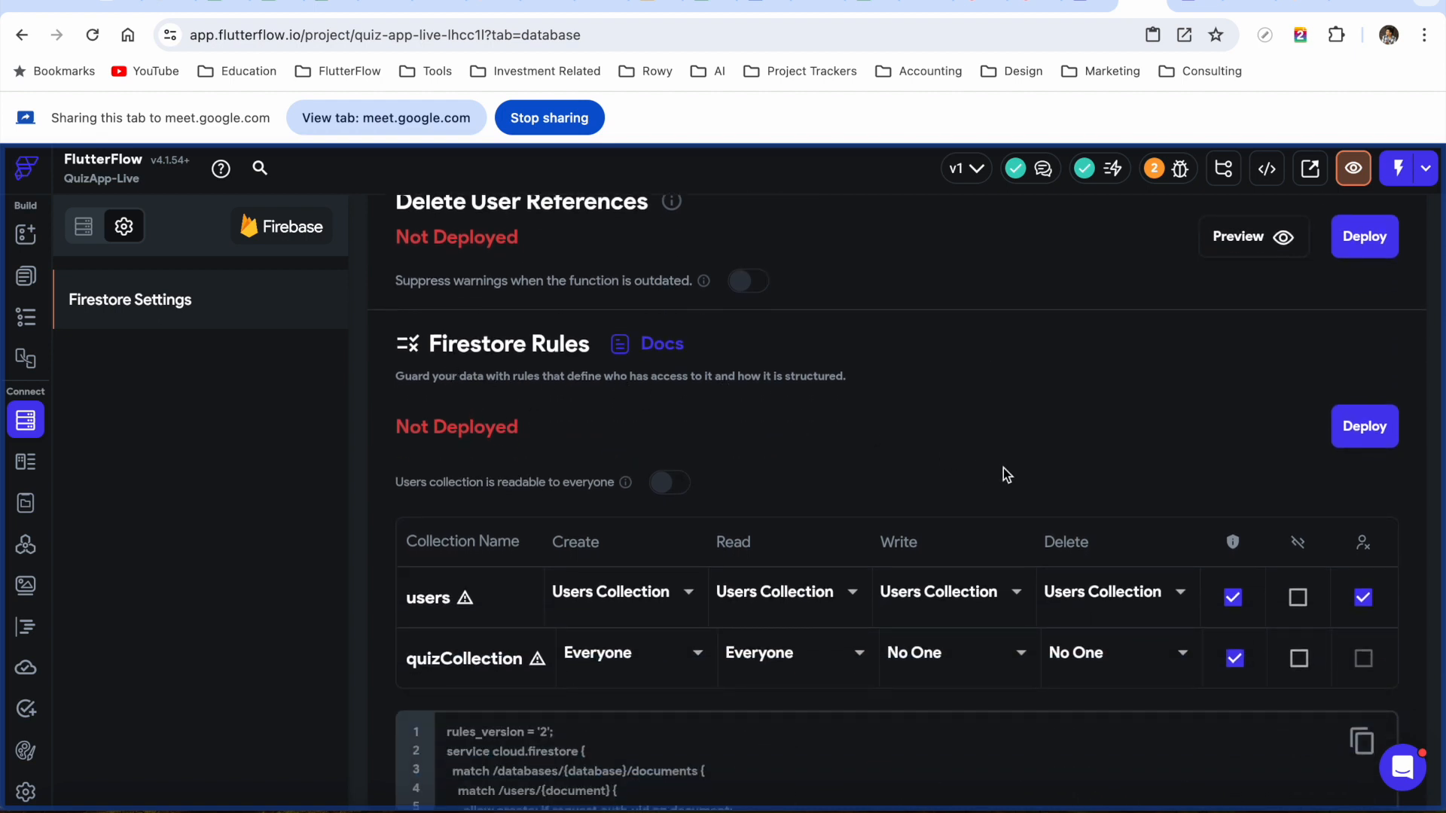
click(1014, 660)
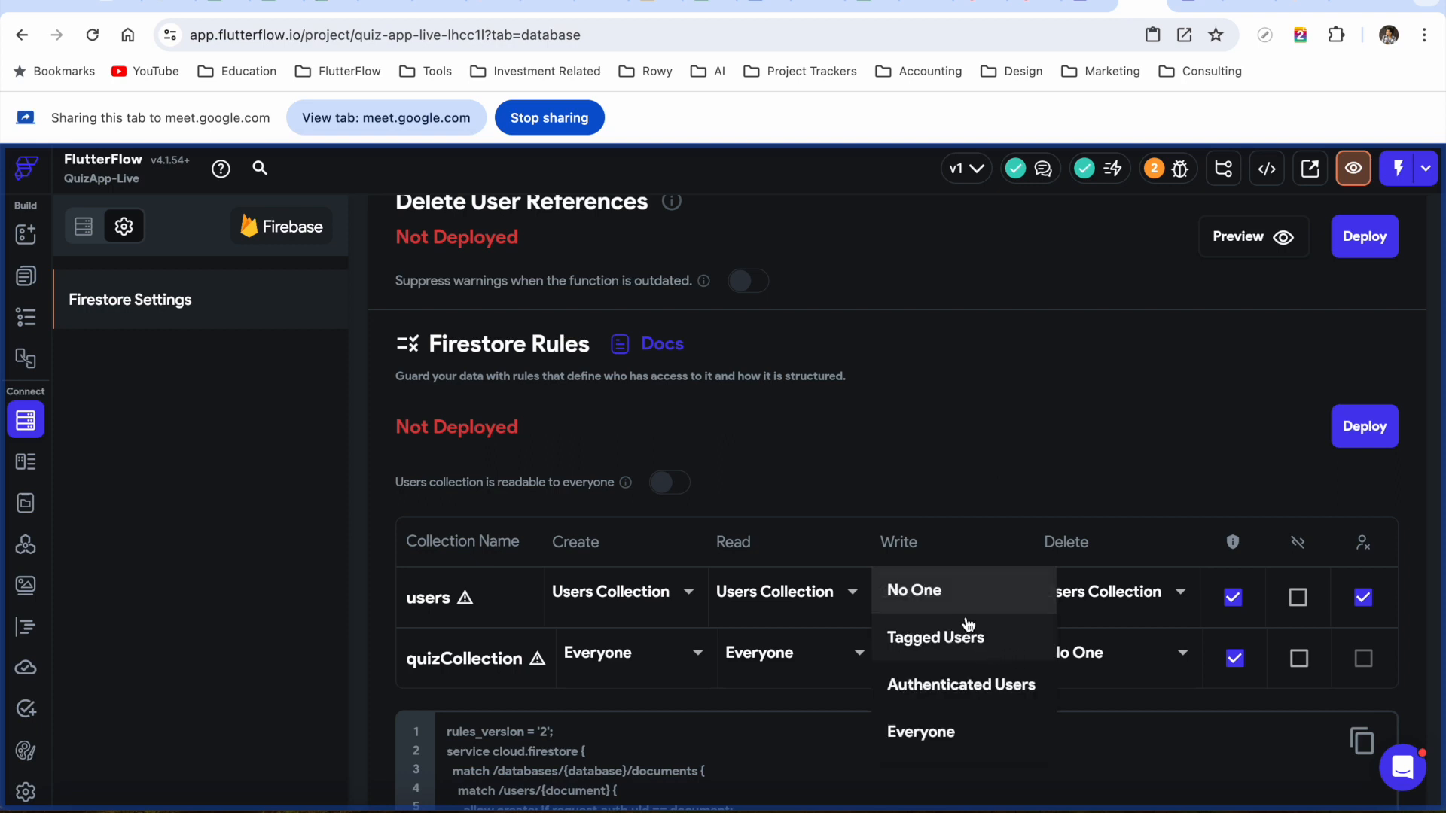
click(939, 735)
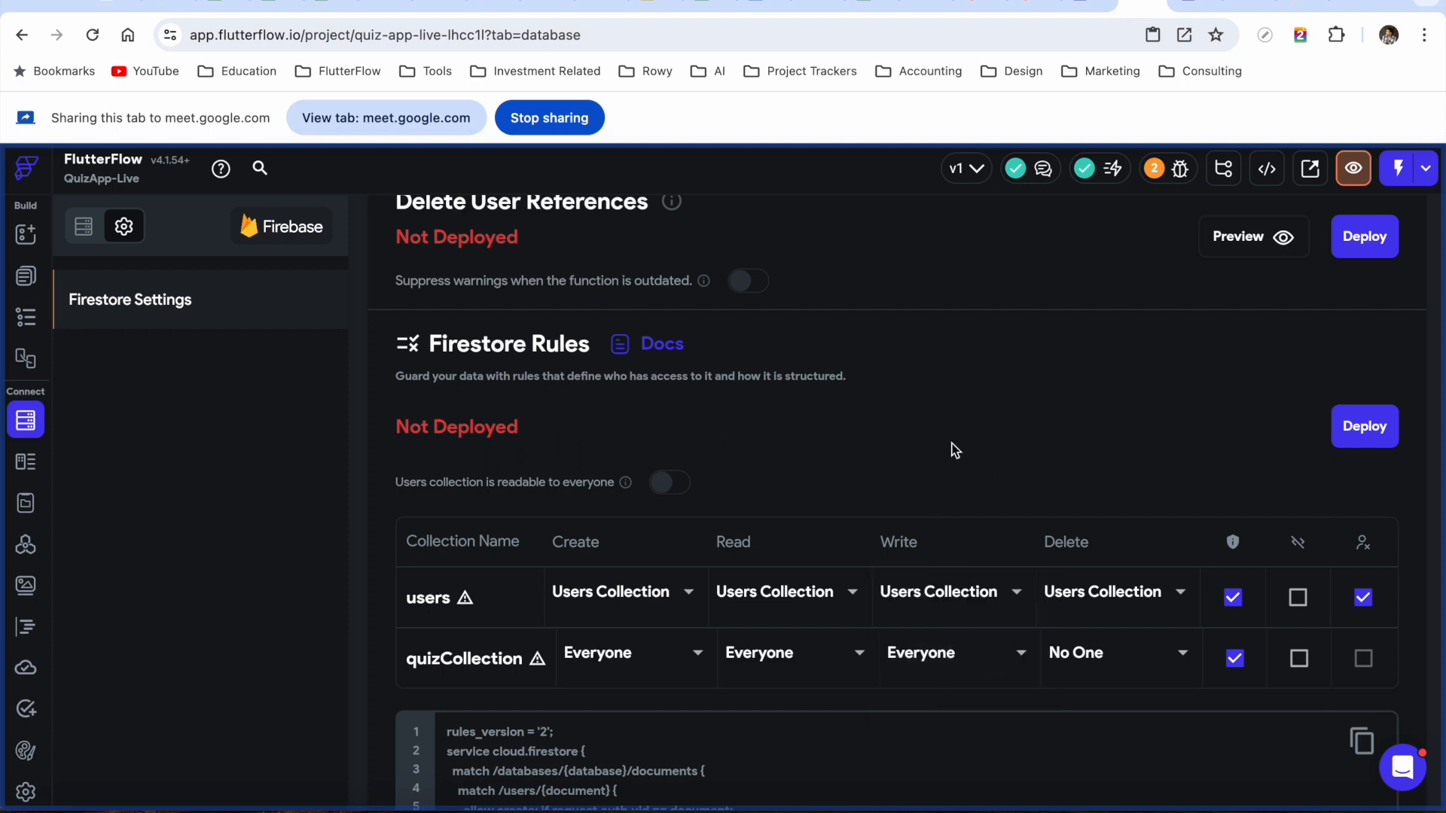
scroll(952, 452, down, 3)
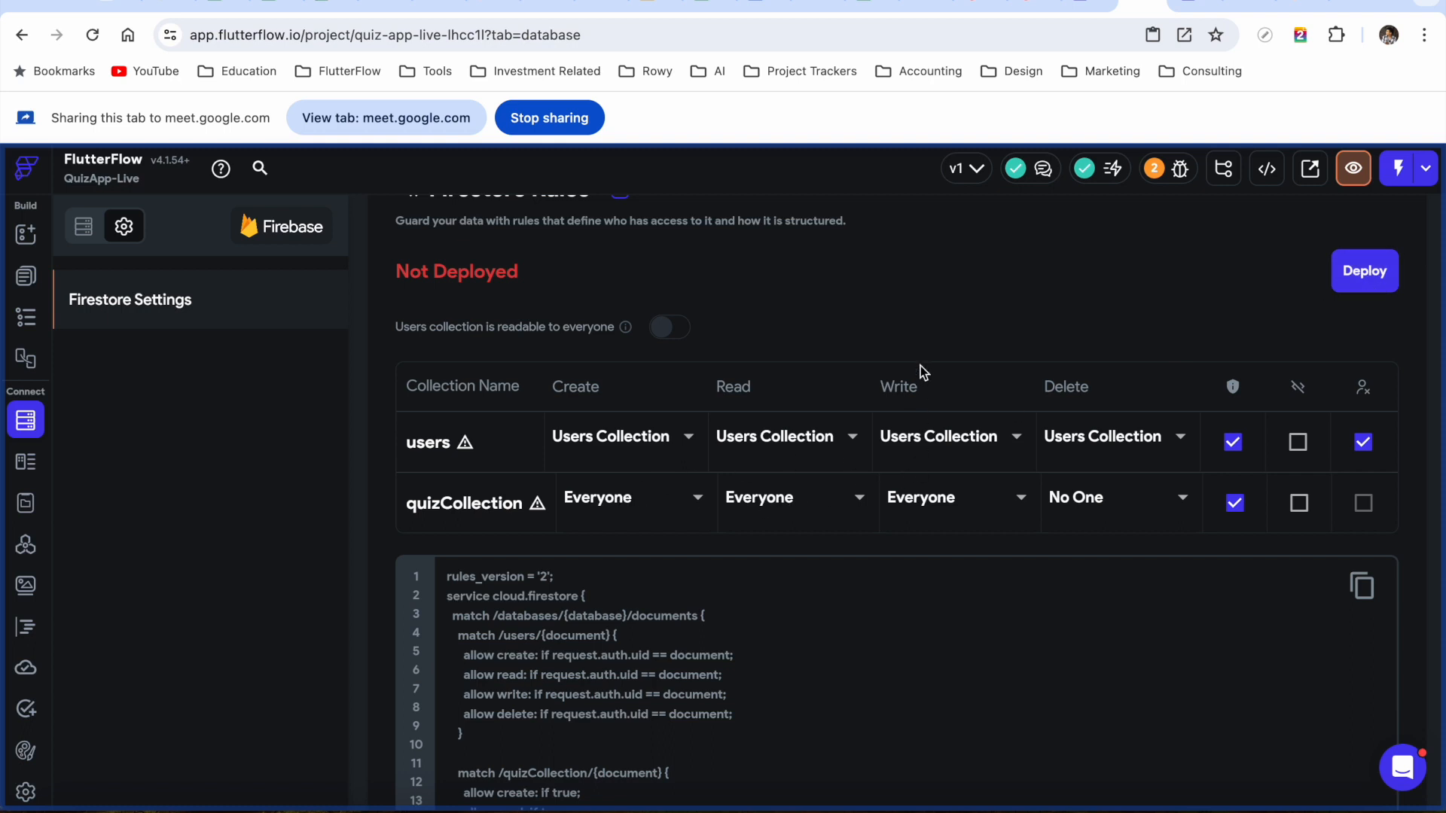
click(1364, 273)
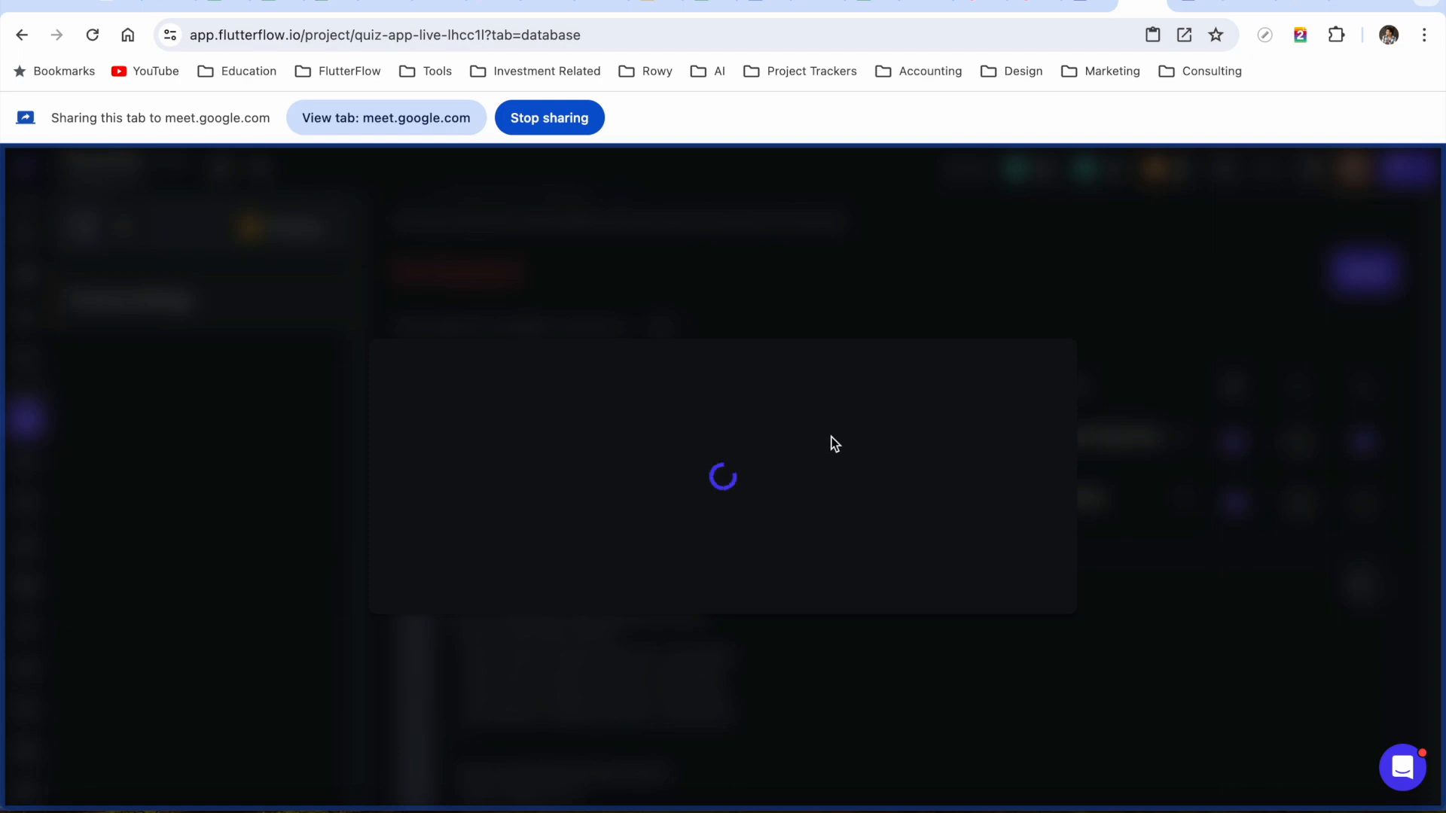
Review the rules diff and confirm Deploy Now
scroll(806, 554, down, 3)
scroll(806, 554, down, 2)
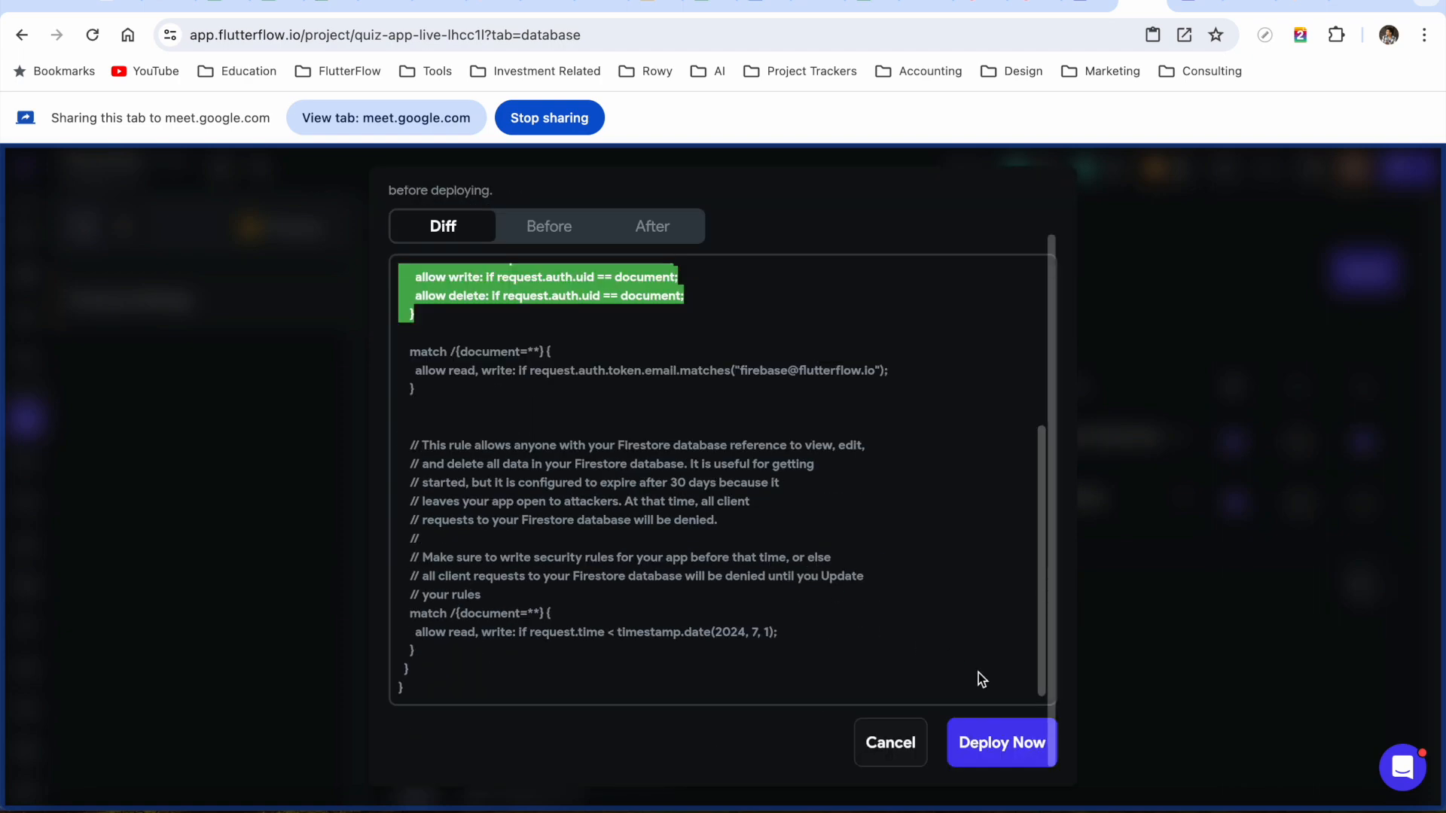
click(1003, 746)
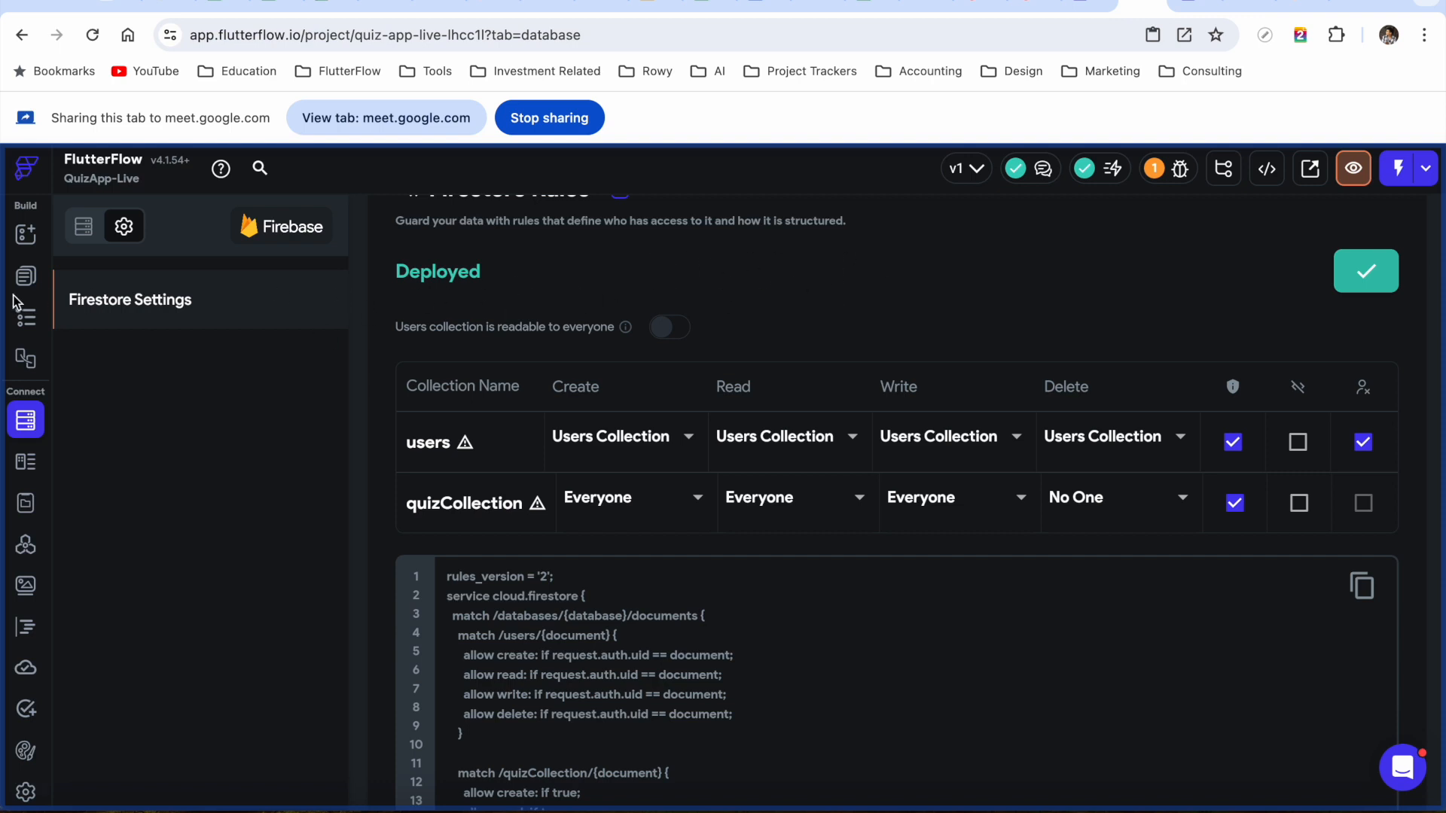
Reload the Data Manager and show the quizCollection planets document (answer 9, questionNum 1)
click(1196, 6)
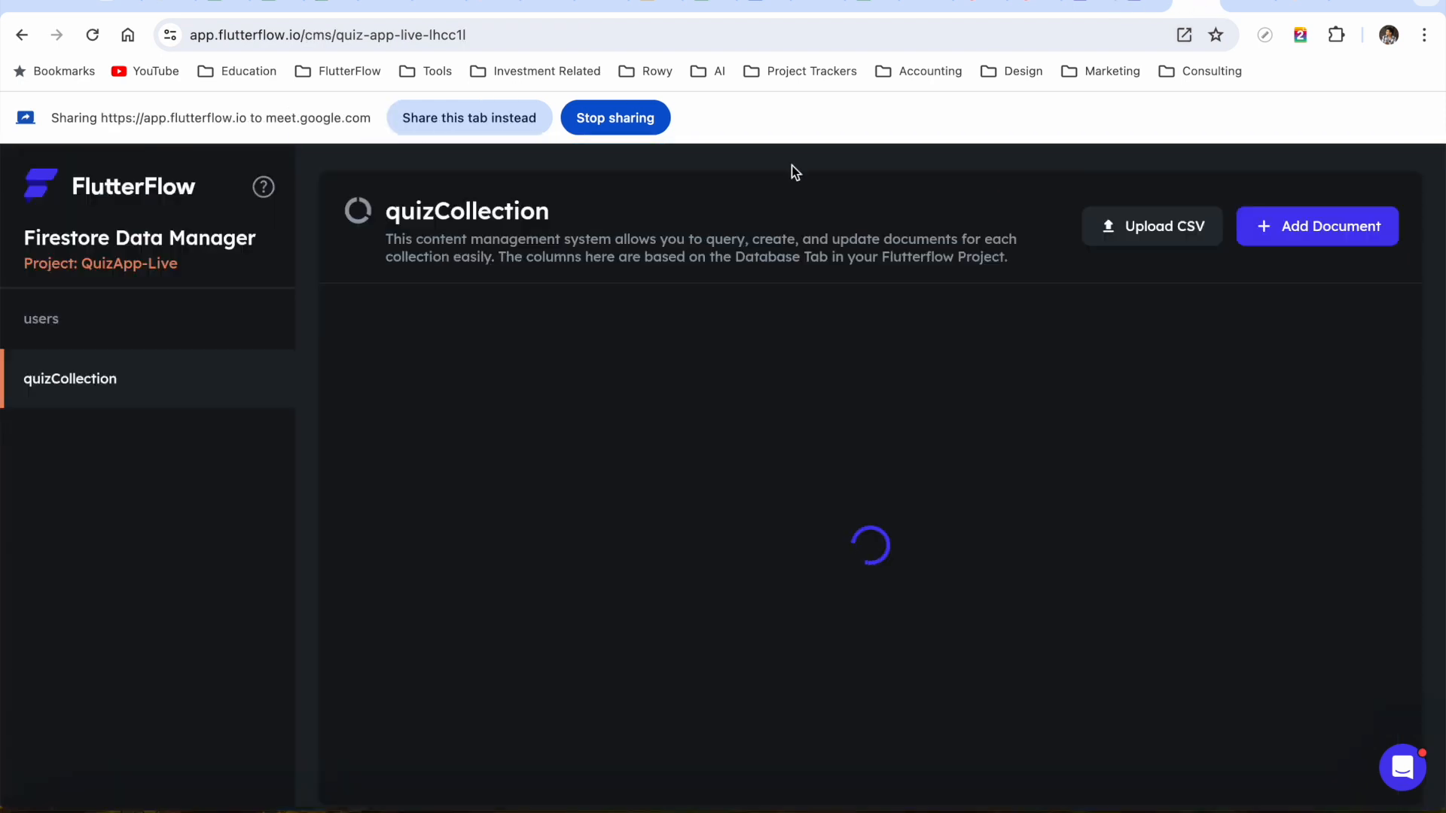
click(92, 34)
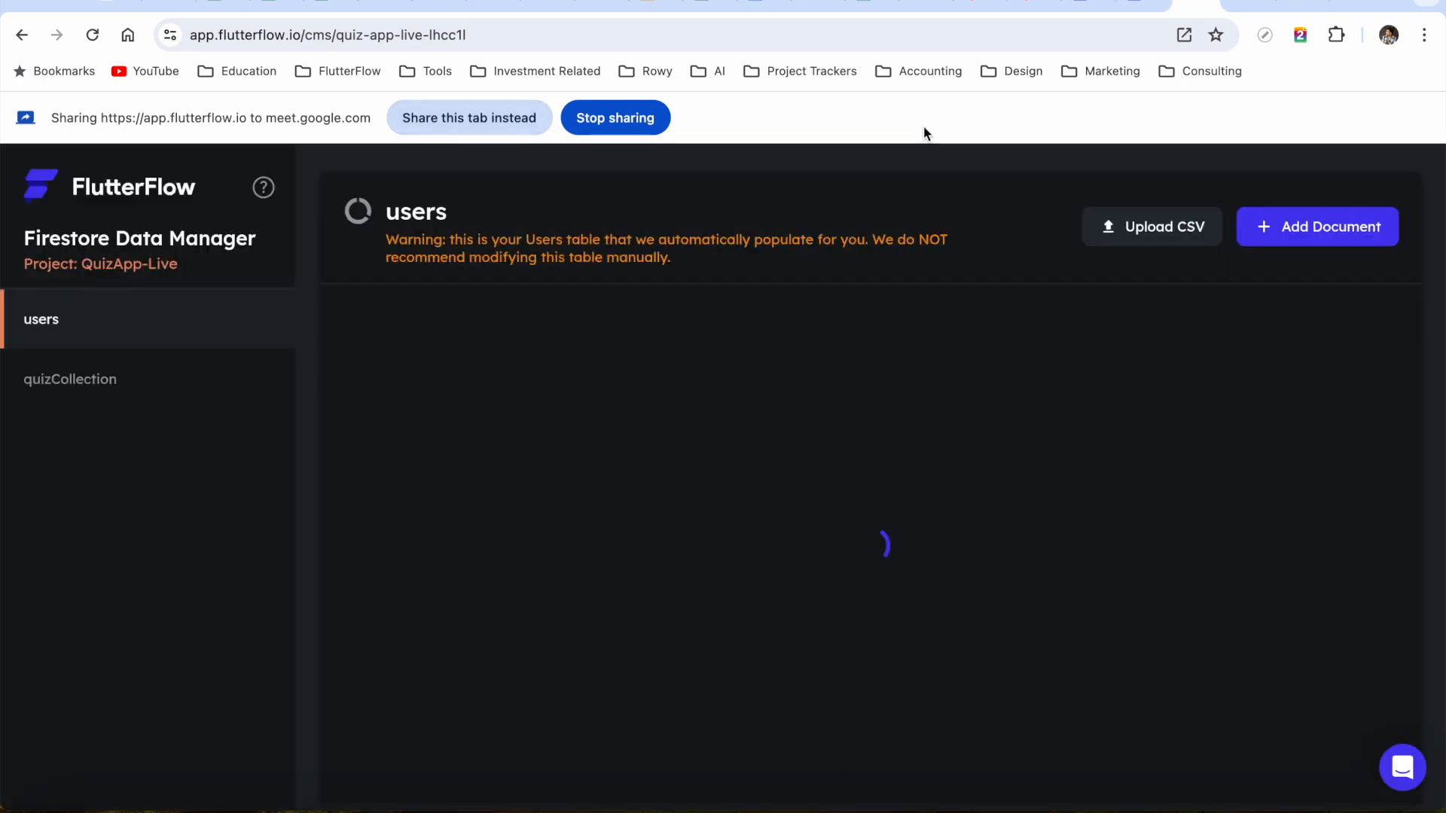
click(193, 365)
click(468, 118)
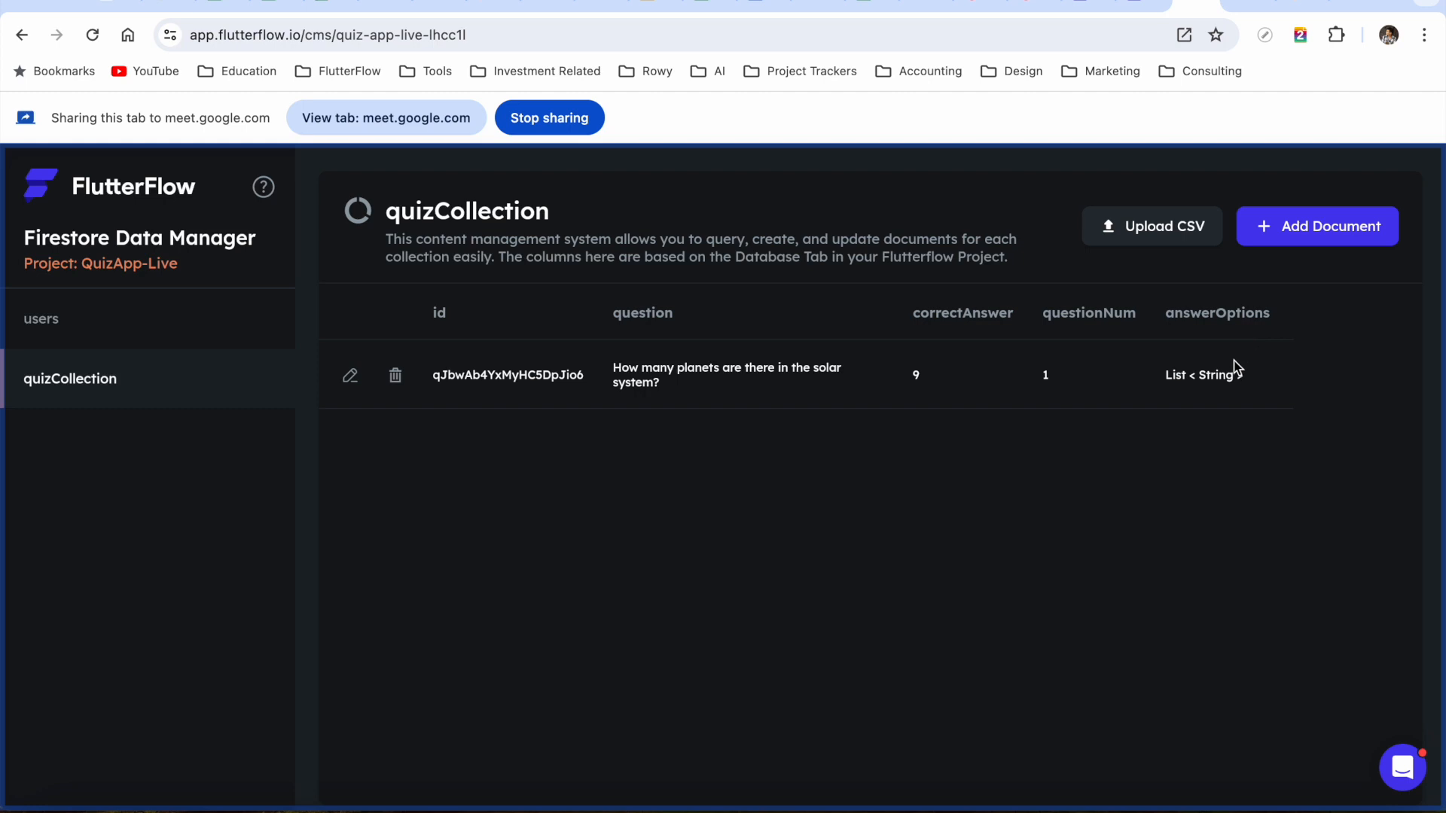
Add a document asking 'What is the biggest planet in the Solar System' with answer Jupiter
click(1358, 227)
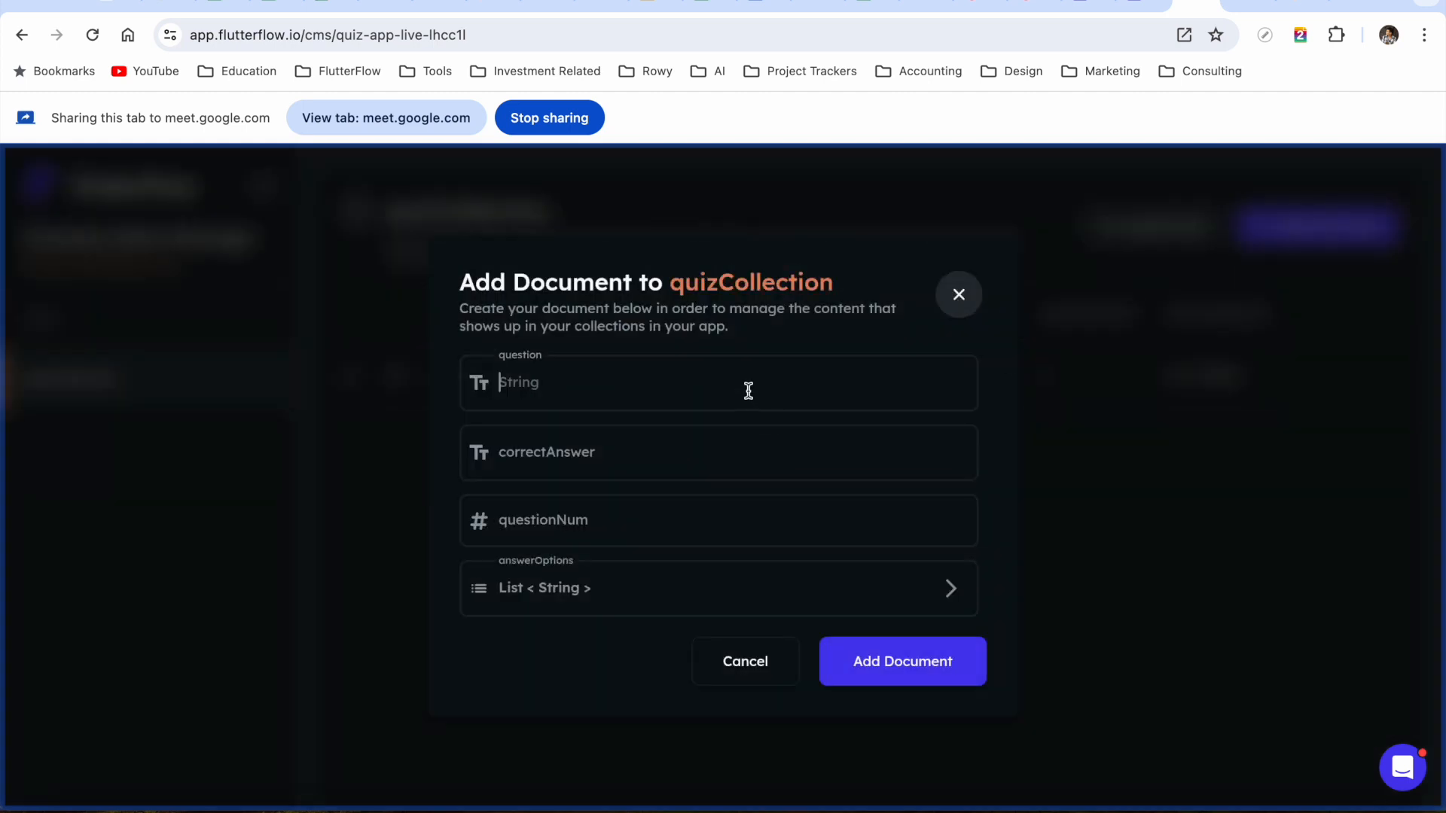
text(What is the bigger)
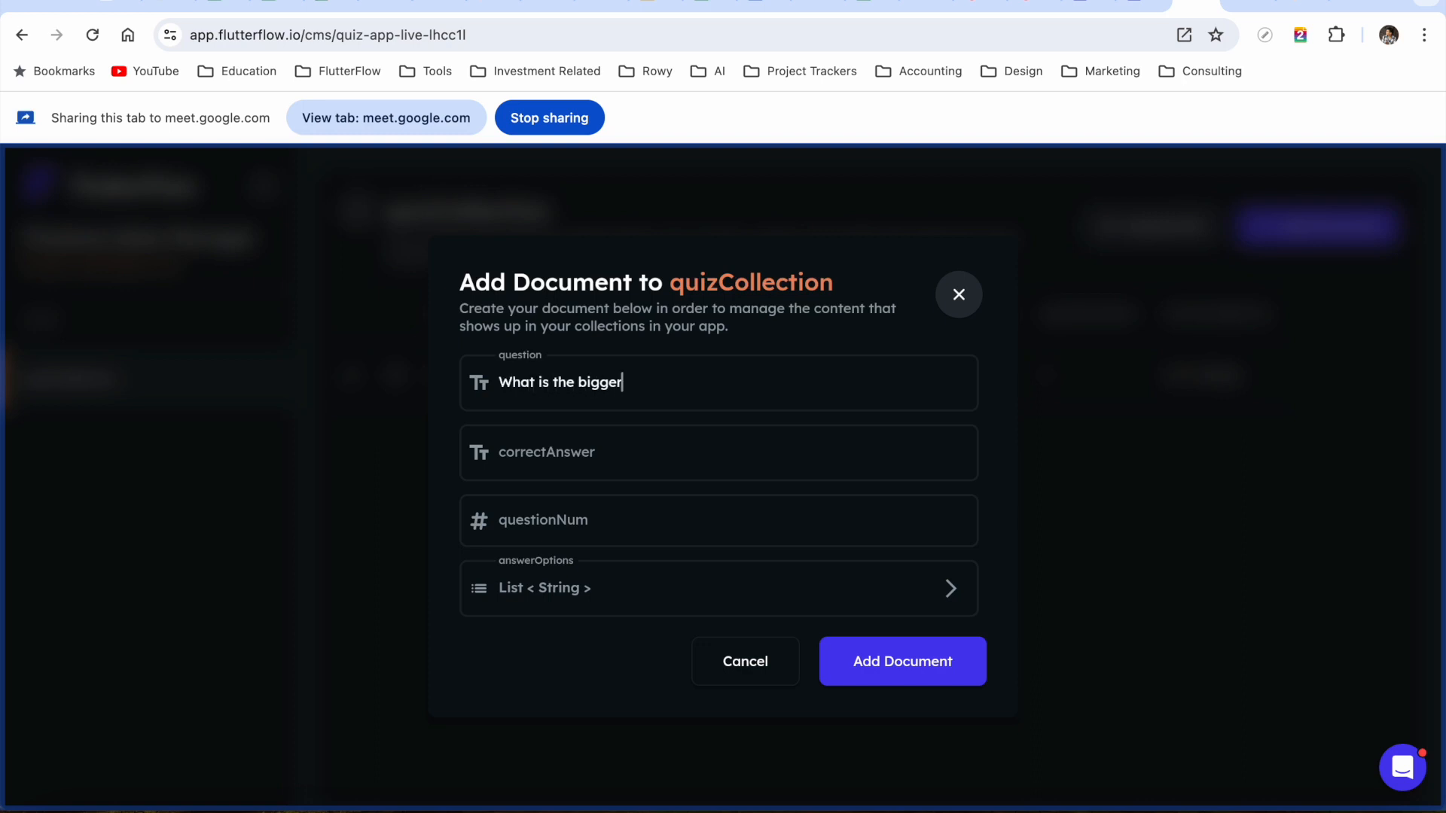
text(st planet in the SOlar)
key(BackSpace)
key(BackSpace)
key(BackSpace)
key(BackSpace)
text(olar System)
click(674, 430)
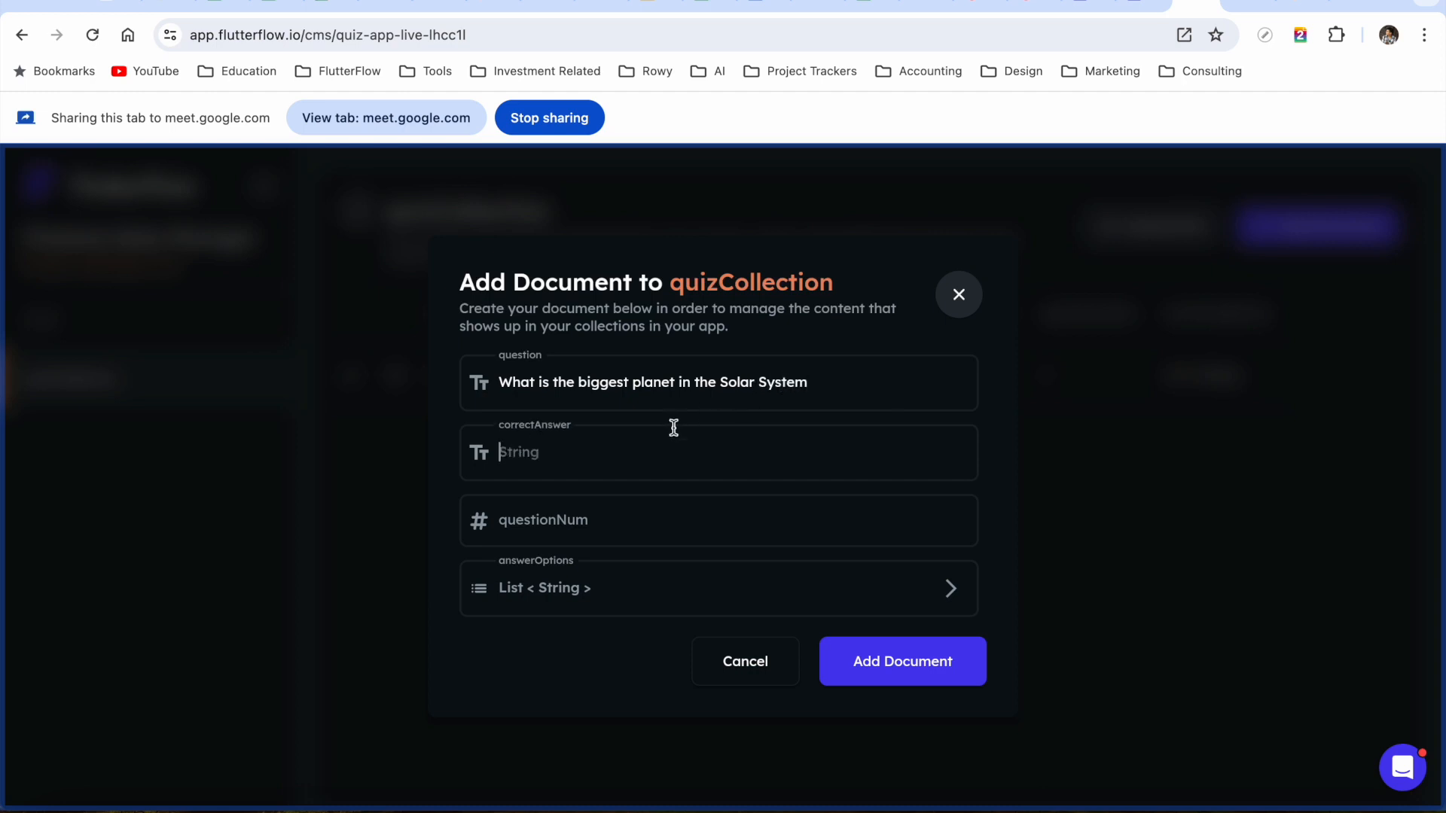
text(Jupiter)
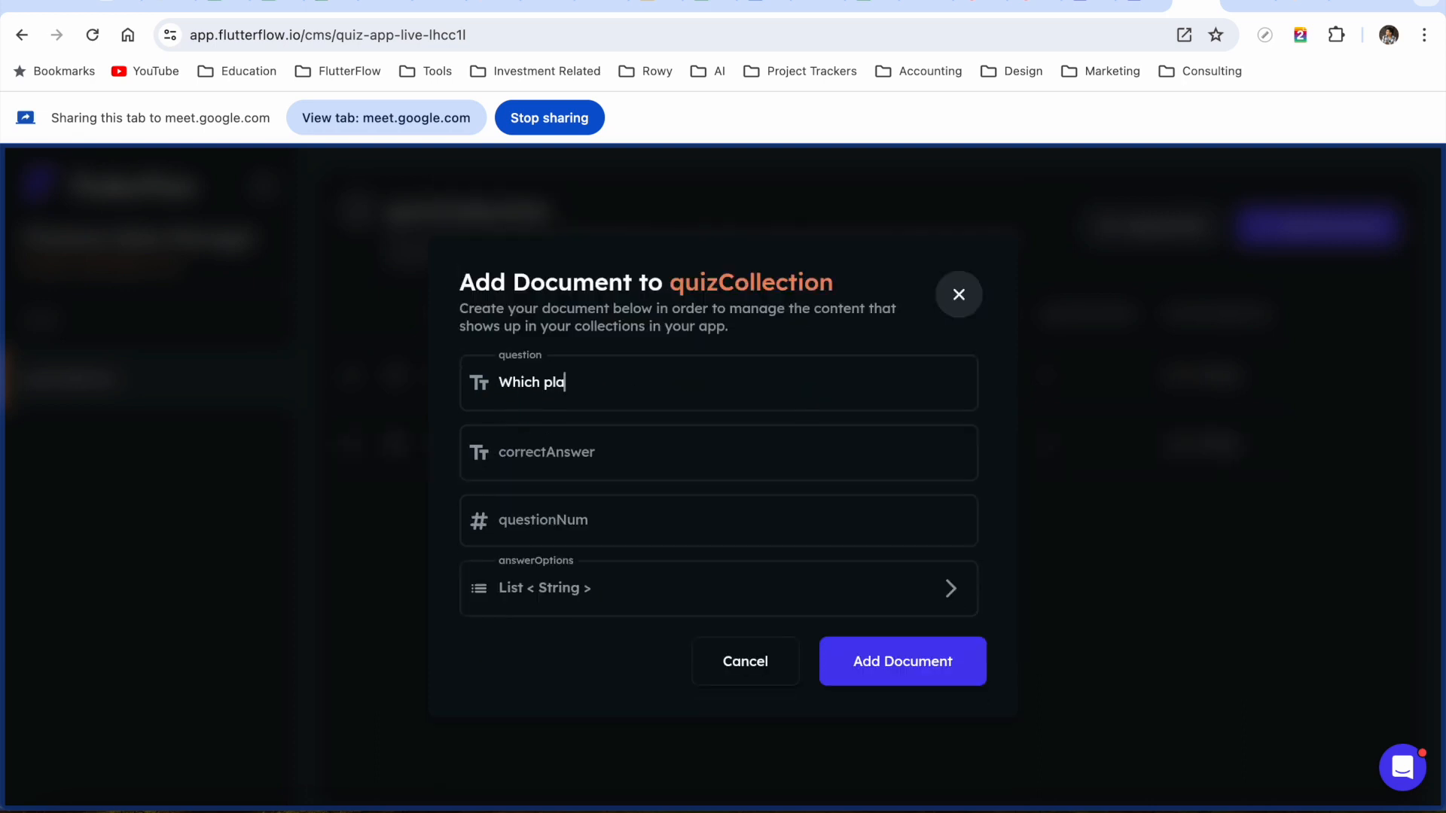
text(et)
Complete the nearest-planet question and add answer options Jupiter and Mercury
text(is neared to the Solar System?)
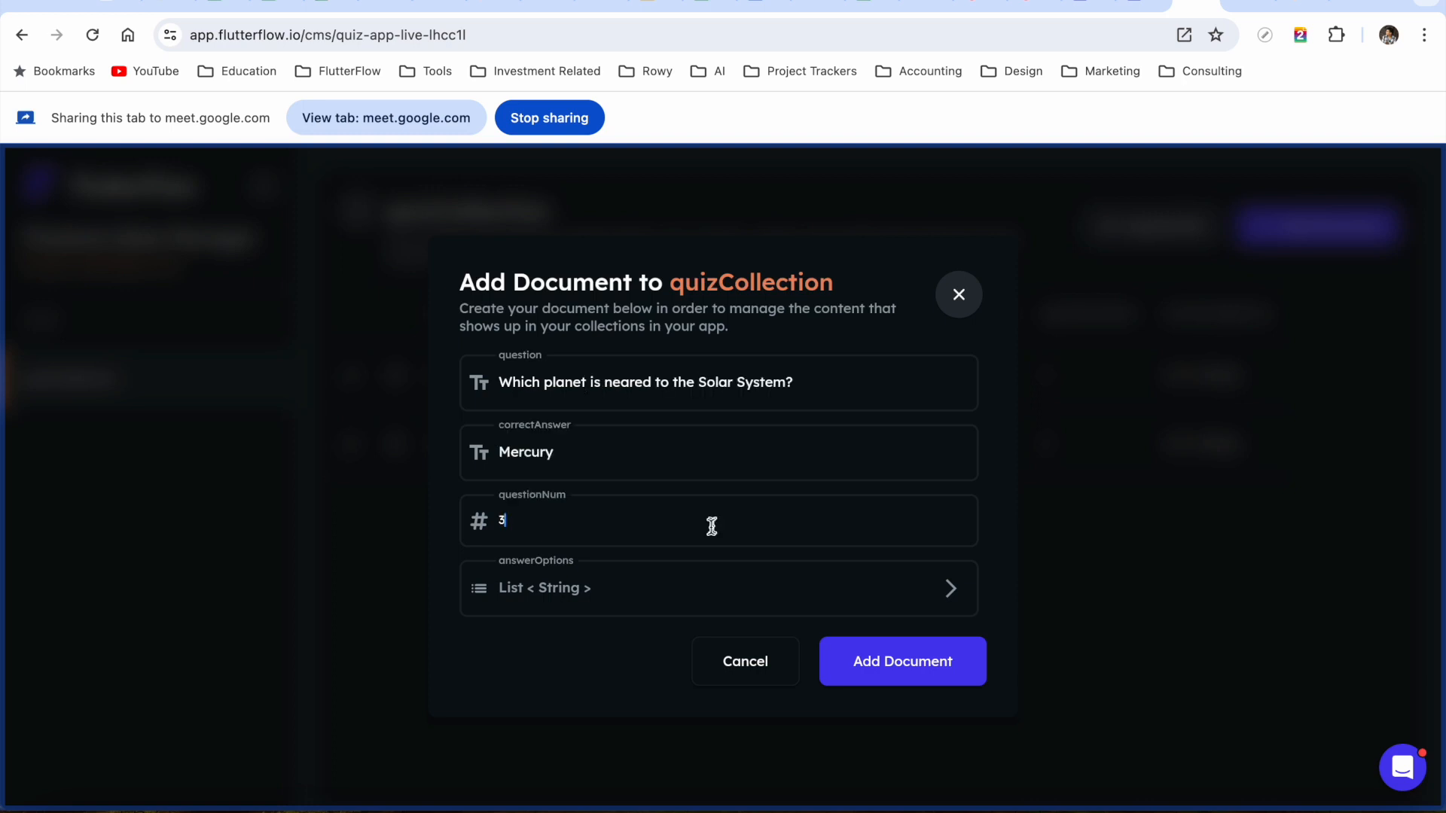
click(676, 599)
click(535, 635)
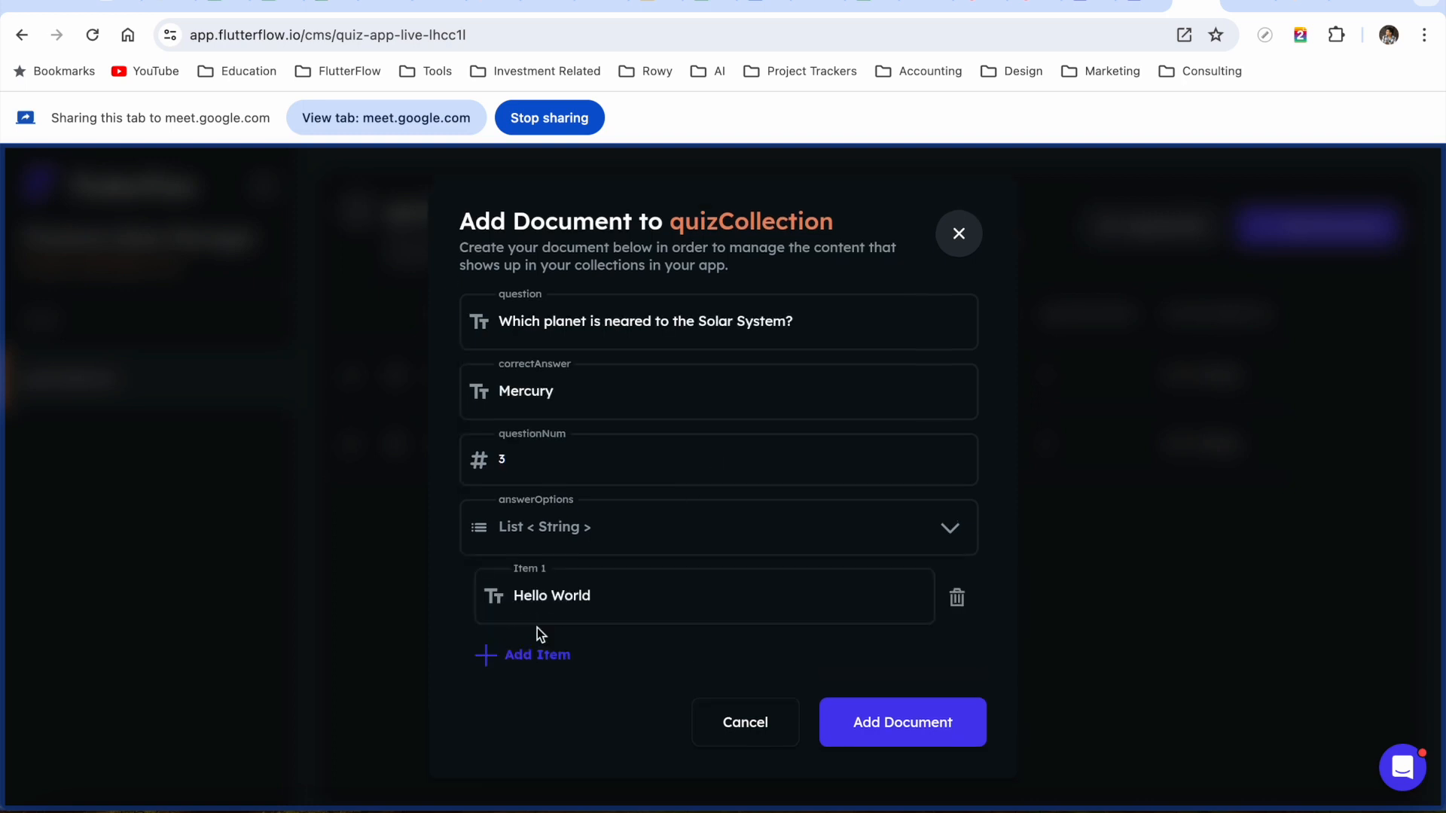
triple_click(569, 595)
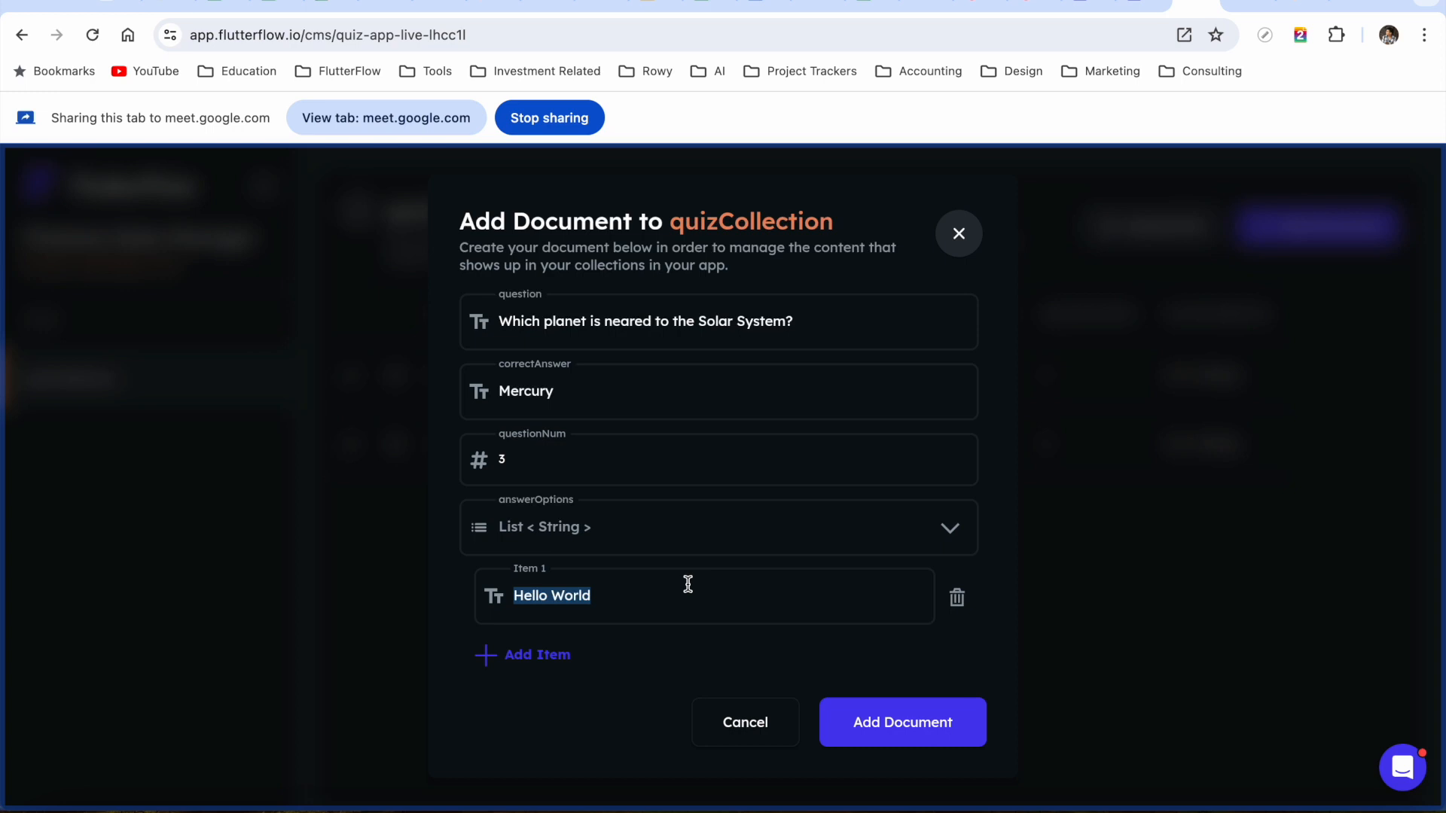
text(Jupiter)
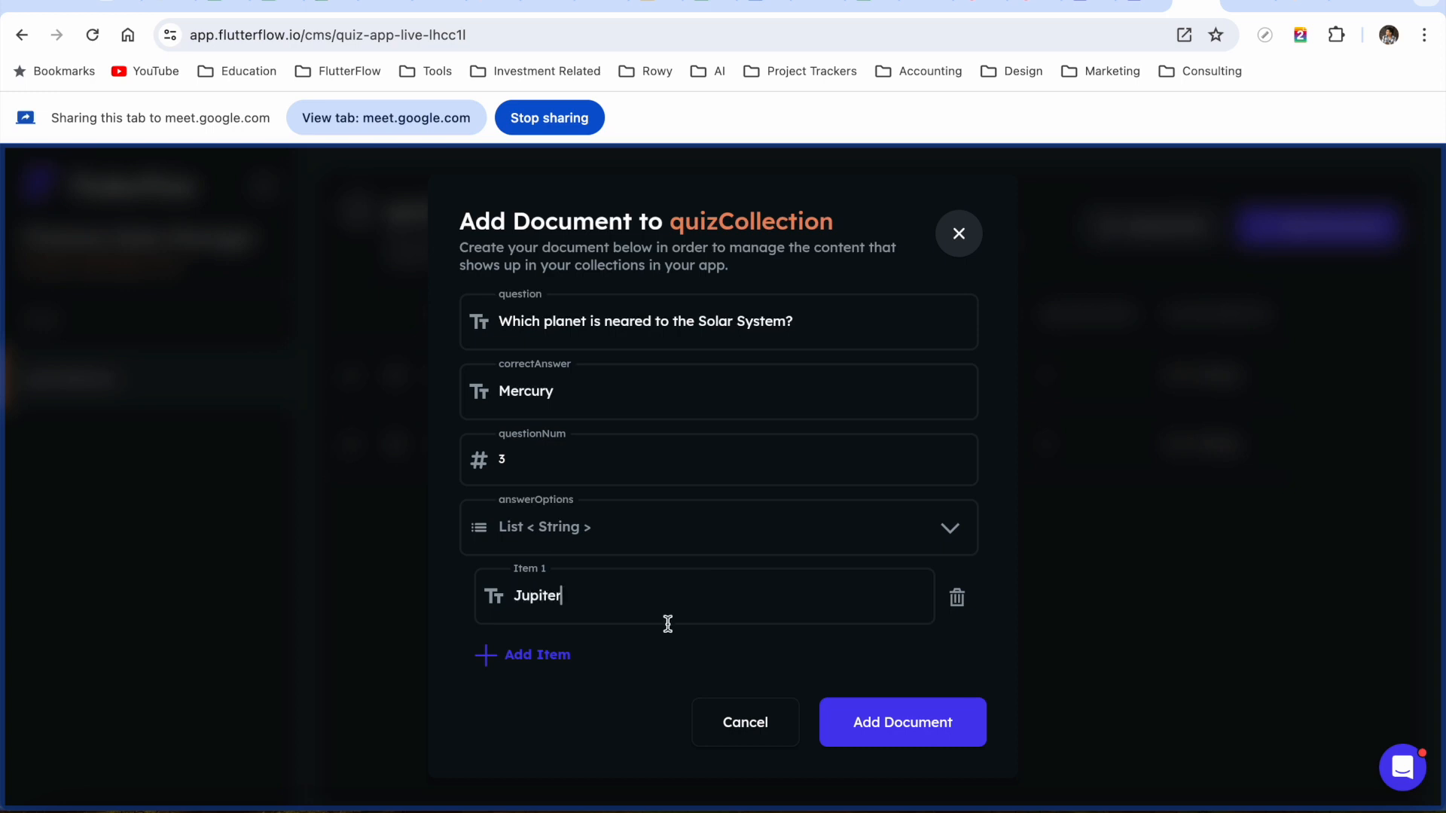
click(549, 655)
triple_click(569, 658)
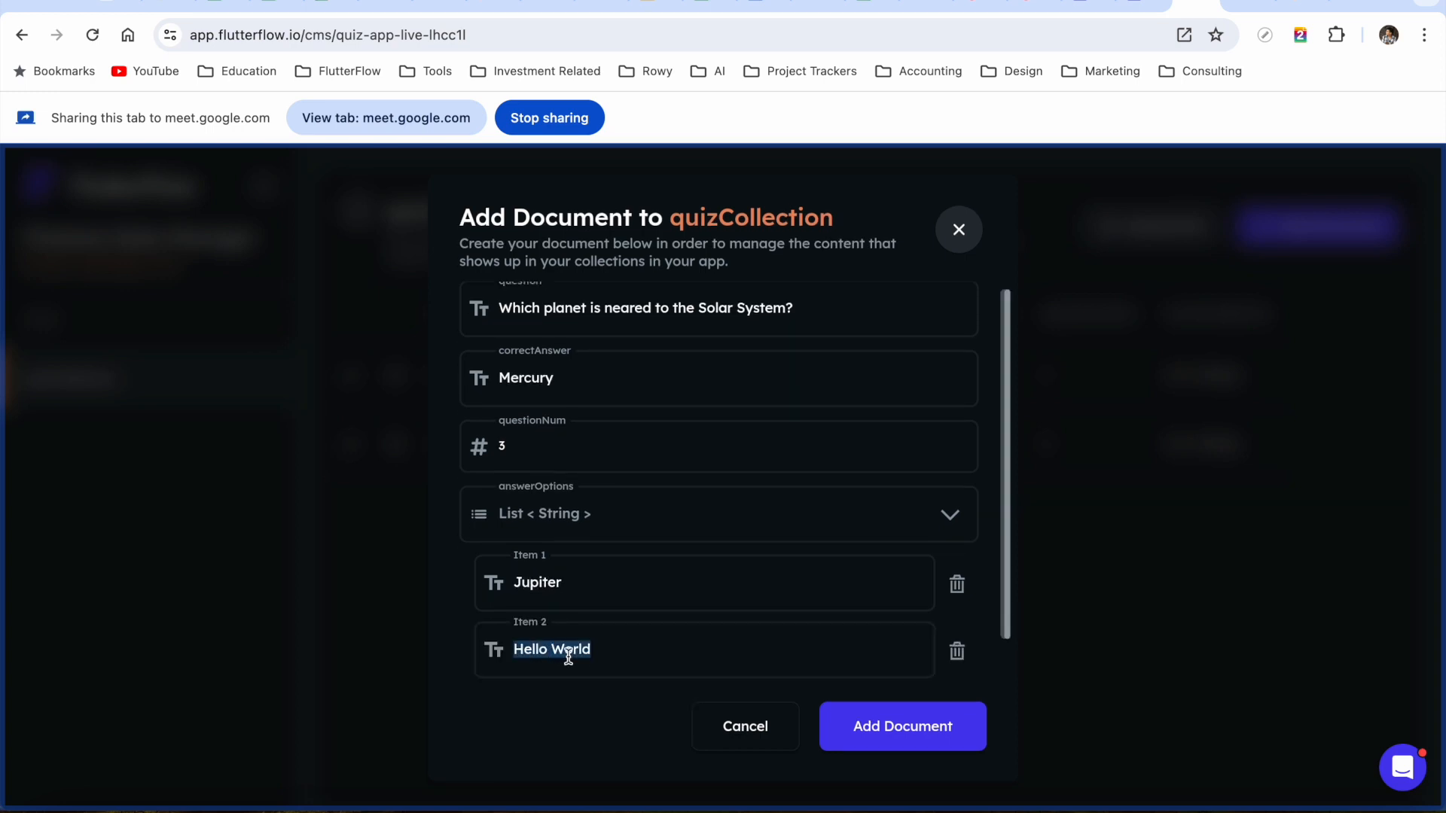
text(Mercury)
Add options Earth and Mars, save question 3, and return to the project editor
scroll(720, 637, down, 1)
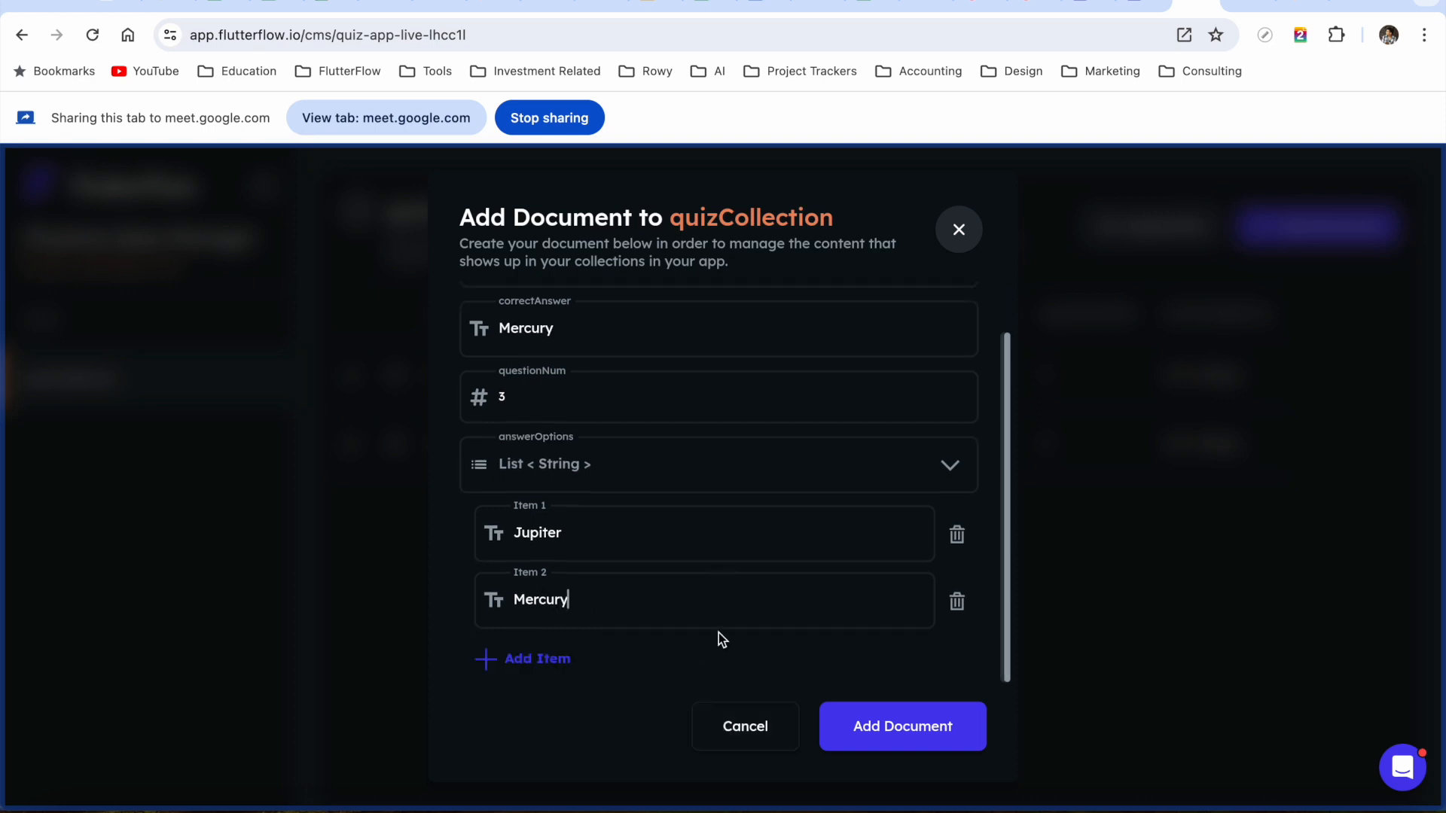
click(535, 659)
triple_click(583, 667)
text(Earth)
scroll(698, 609, down, 1)
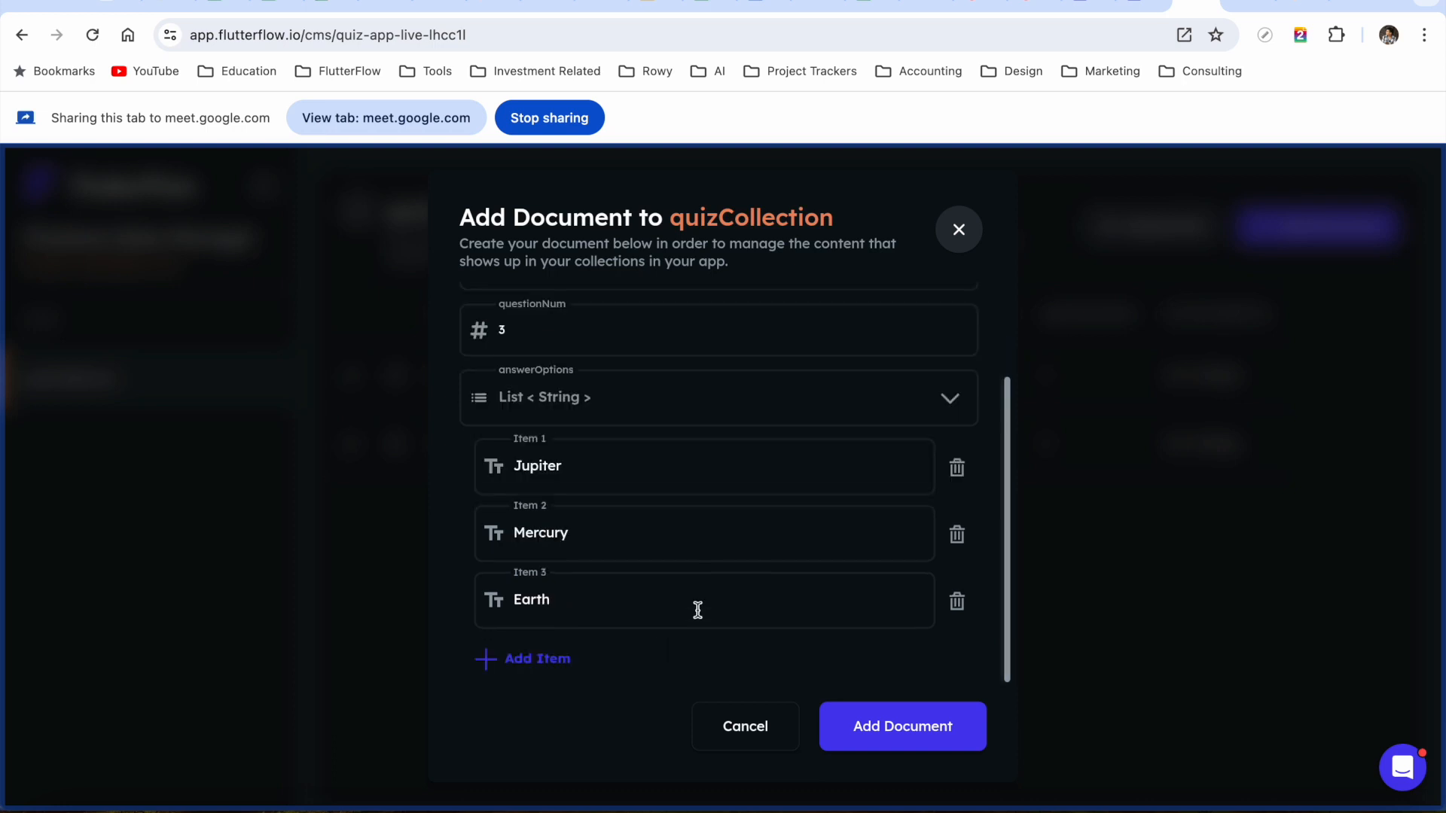
click(534, 660)
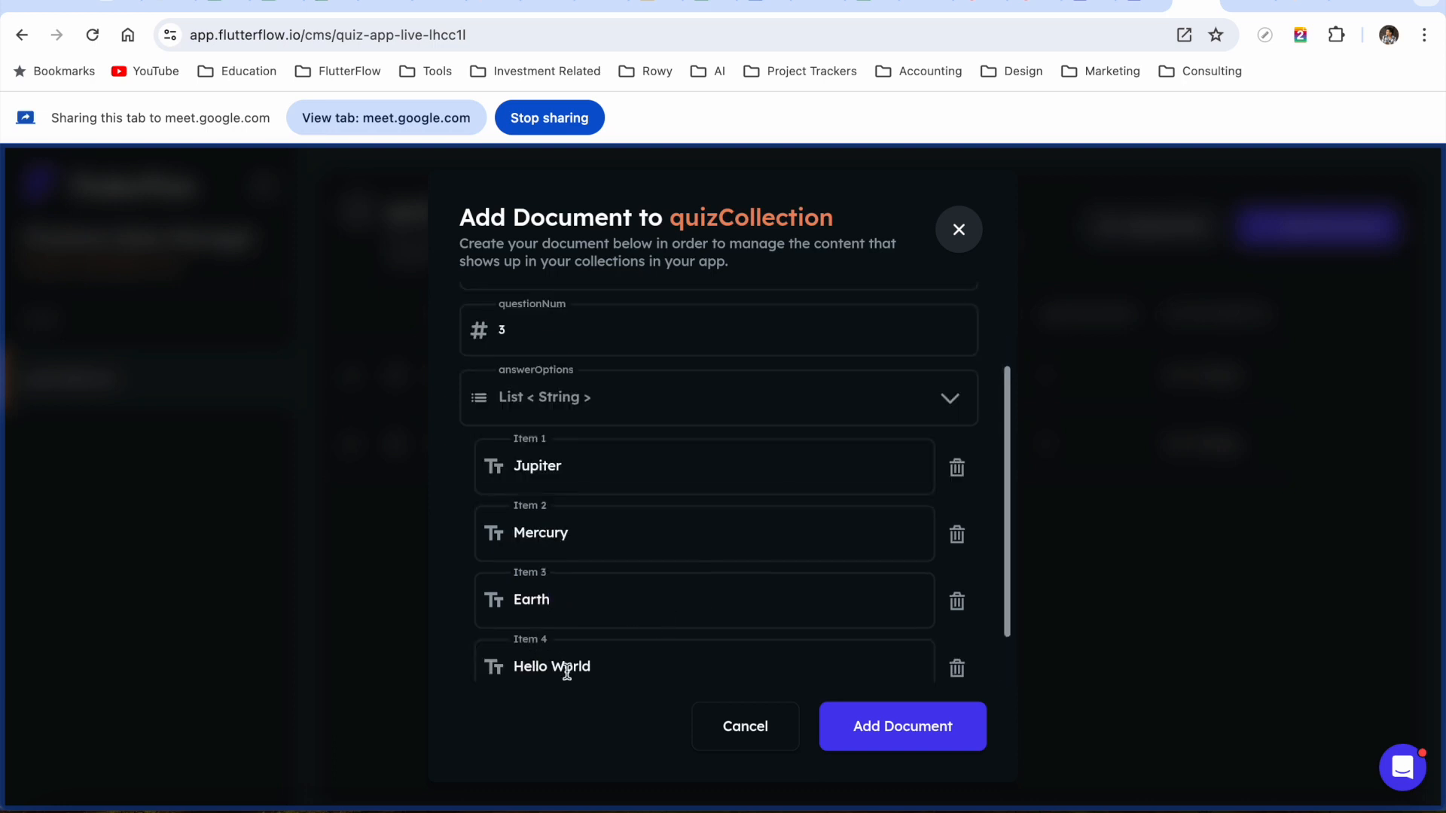
click(567, 671)
text(MArs)
key(BackSpace)
key(BackSpace)
key(BackSpace)
text(ars)
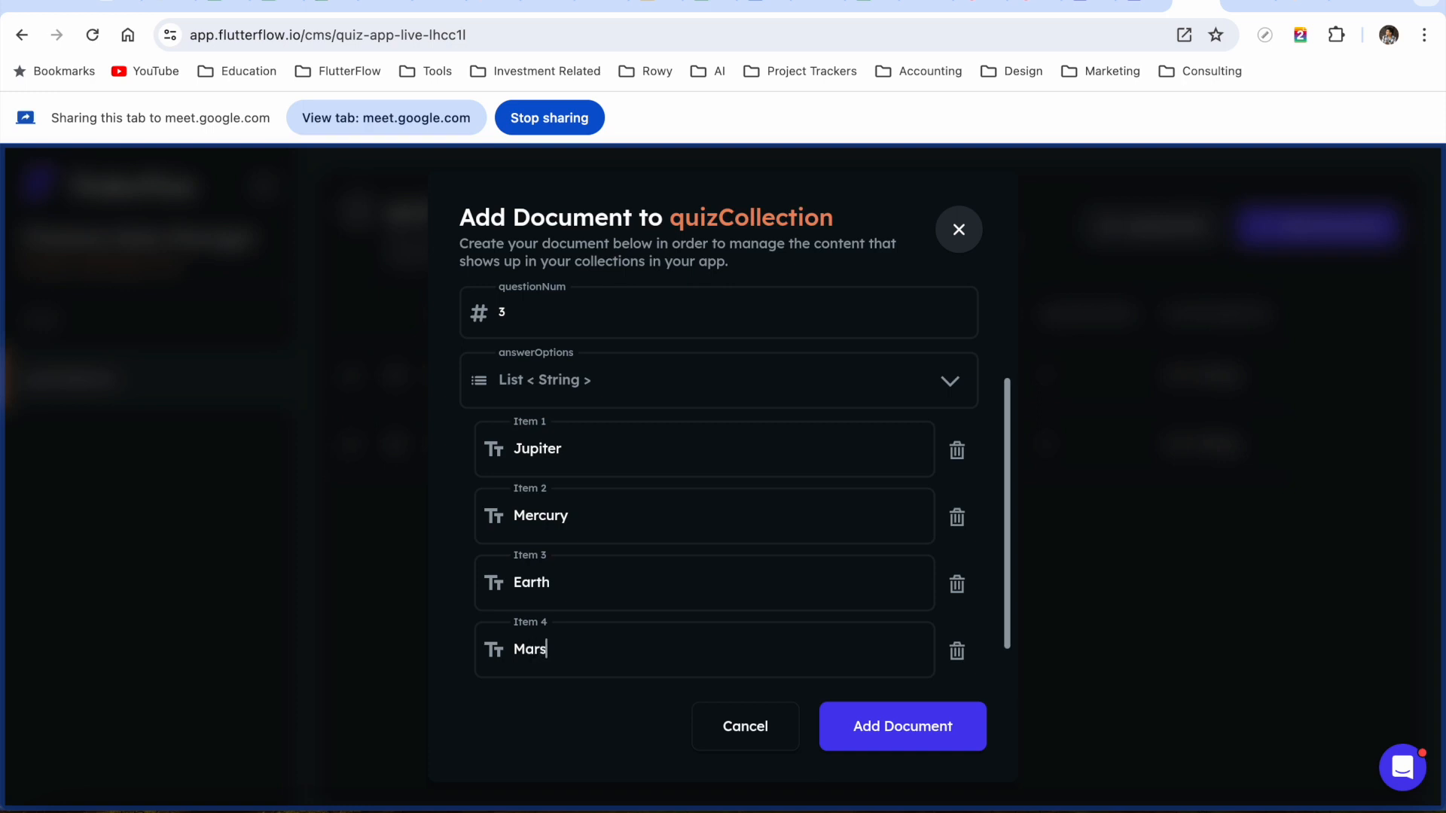
click(879, 728)
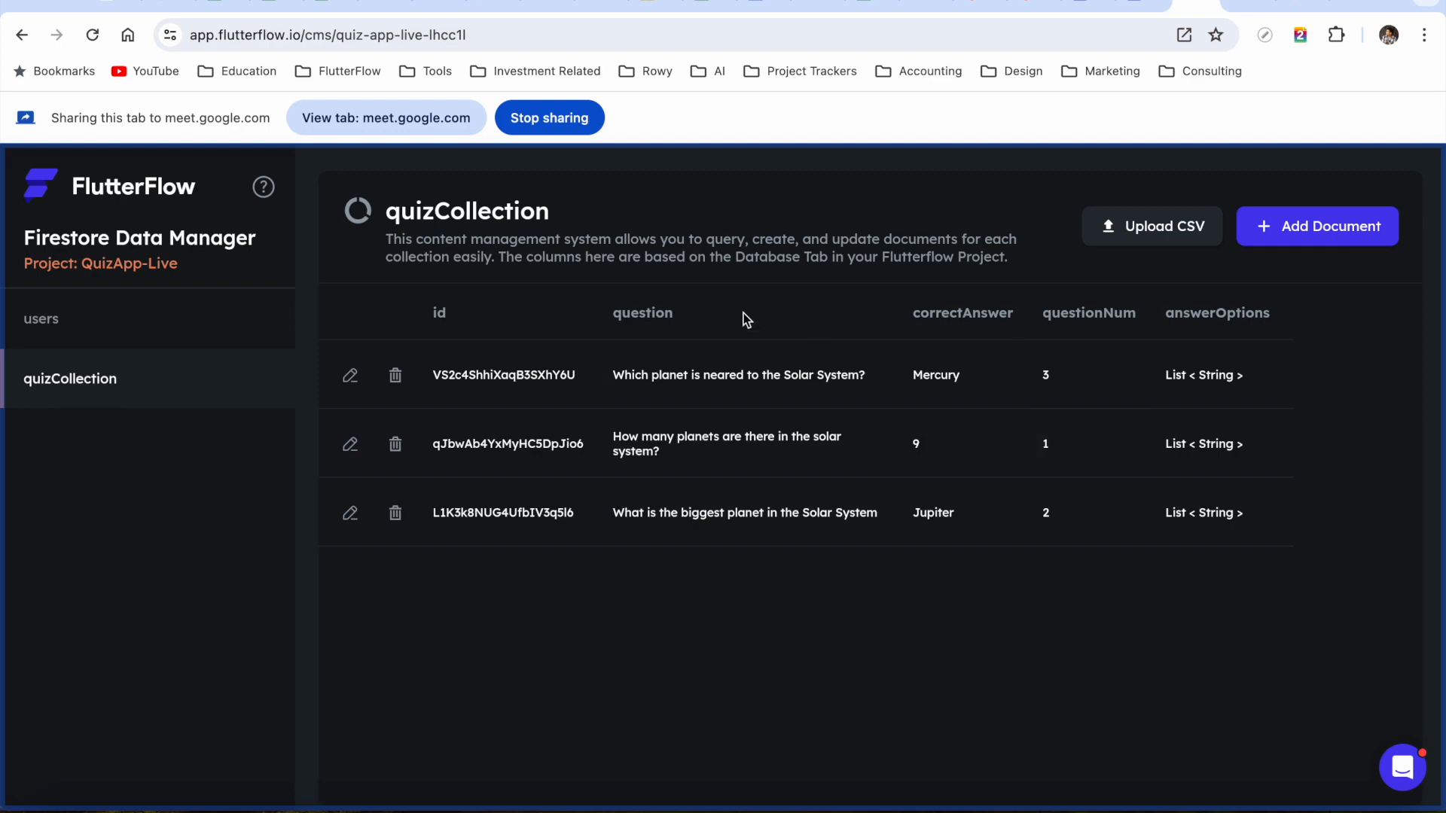
click(1137, 5)
Select the QuizPage scaffold from the Pages list and launch a Test run of the app
scroll(955, 345, up, 10)
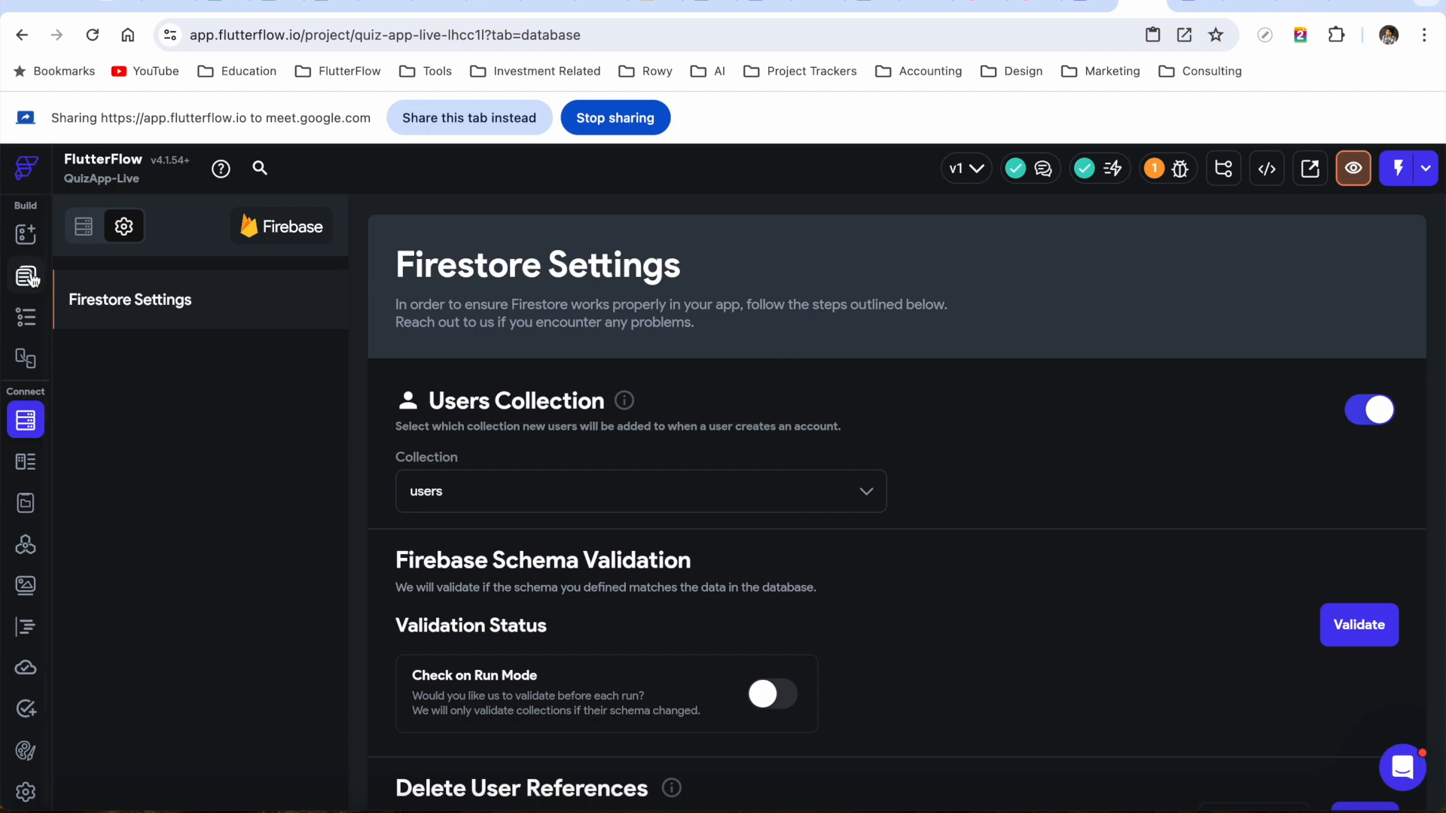
click(436, 121)
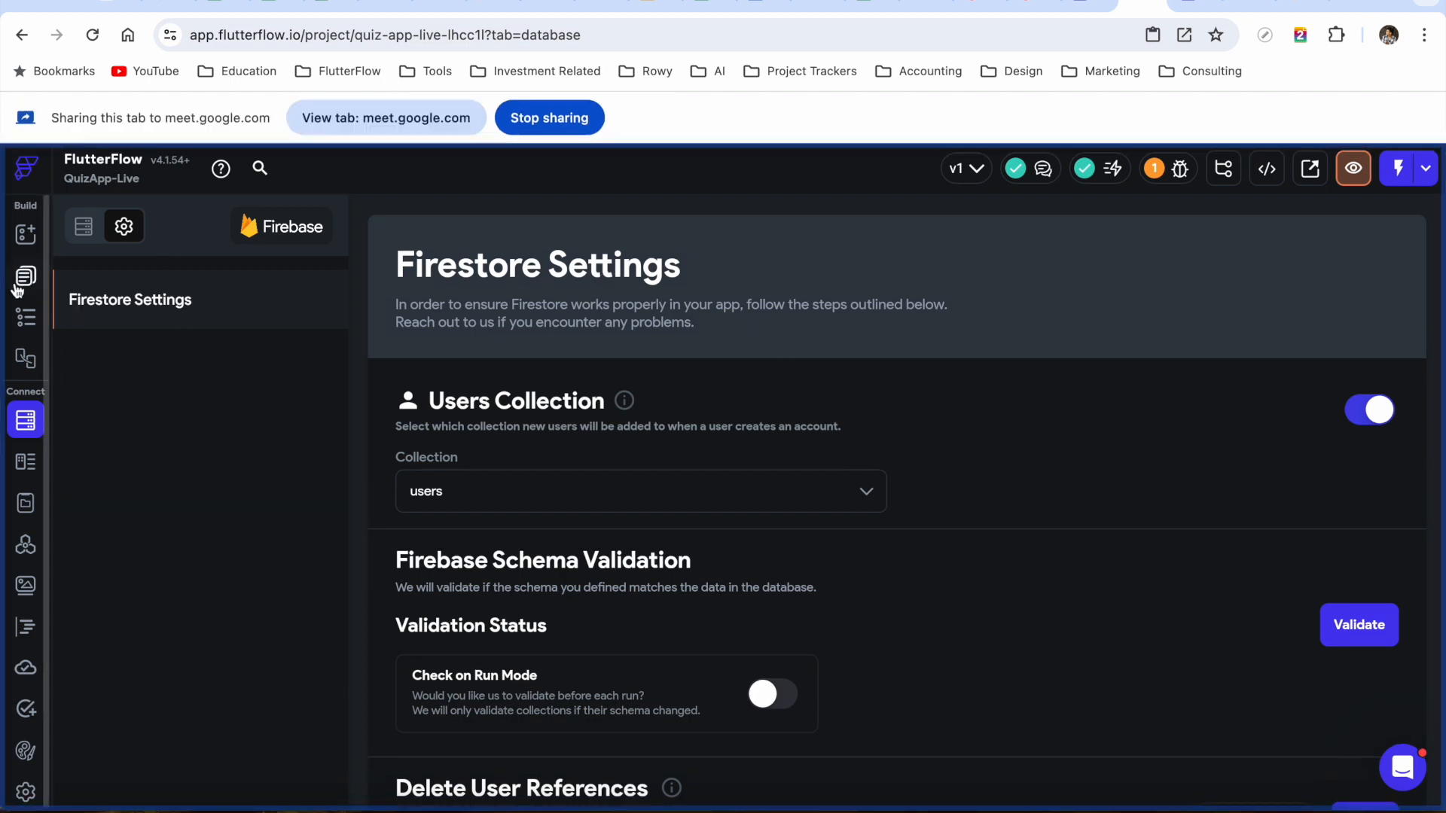
click(26, 276)
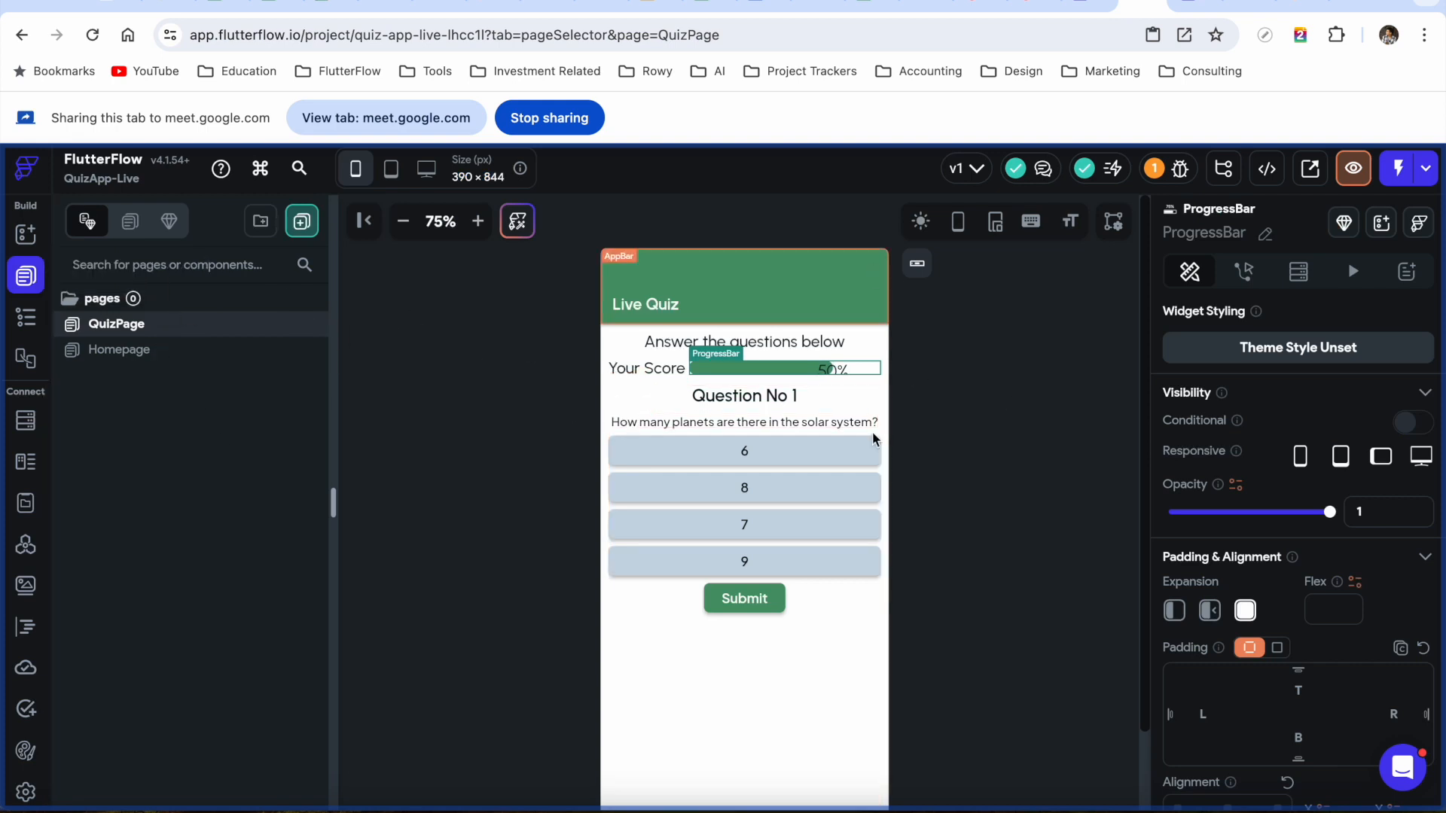
click(1023, 549)
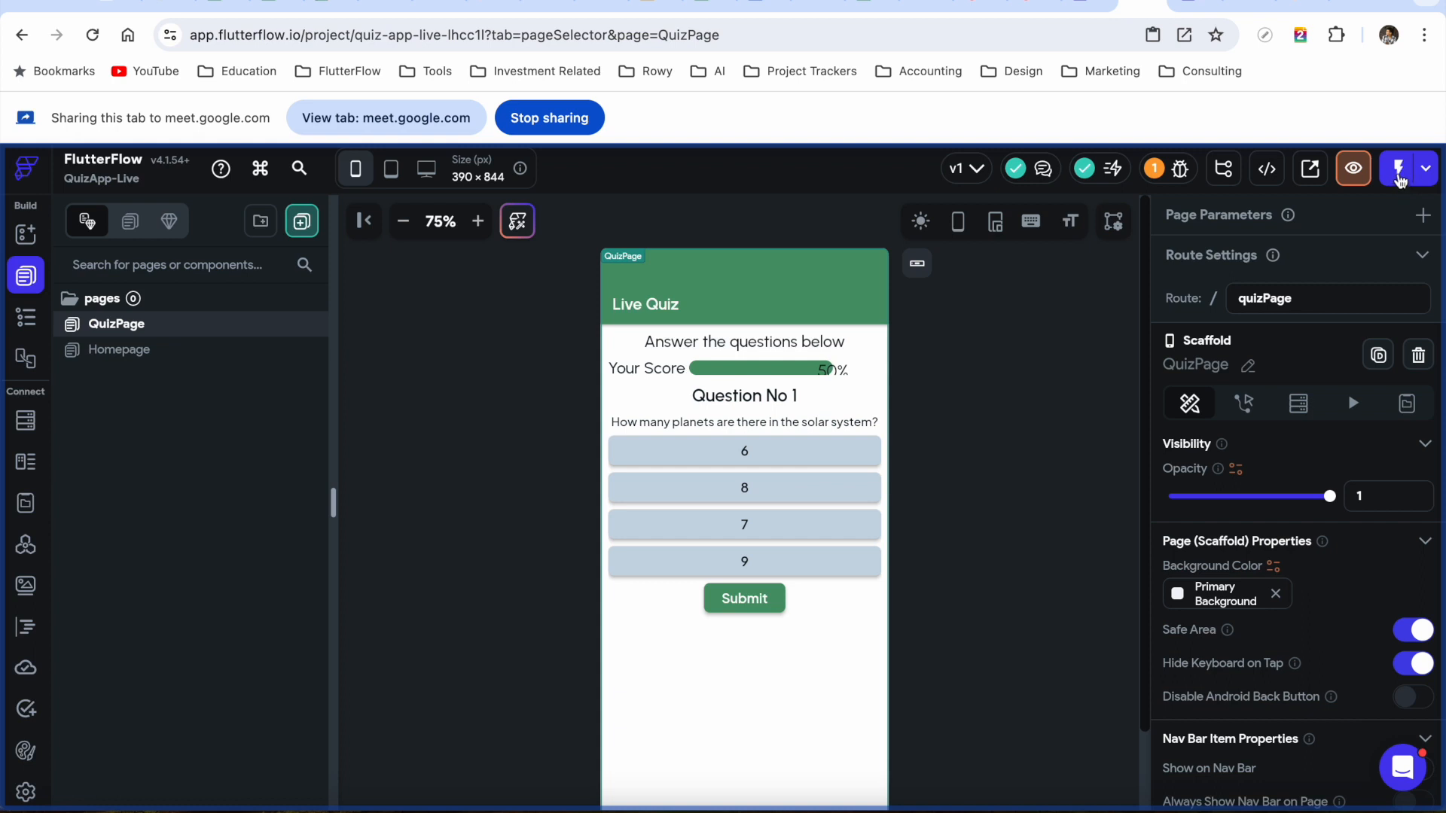
click(1400, 180)
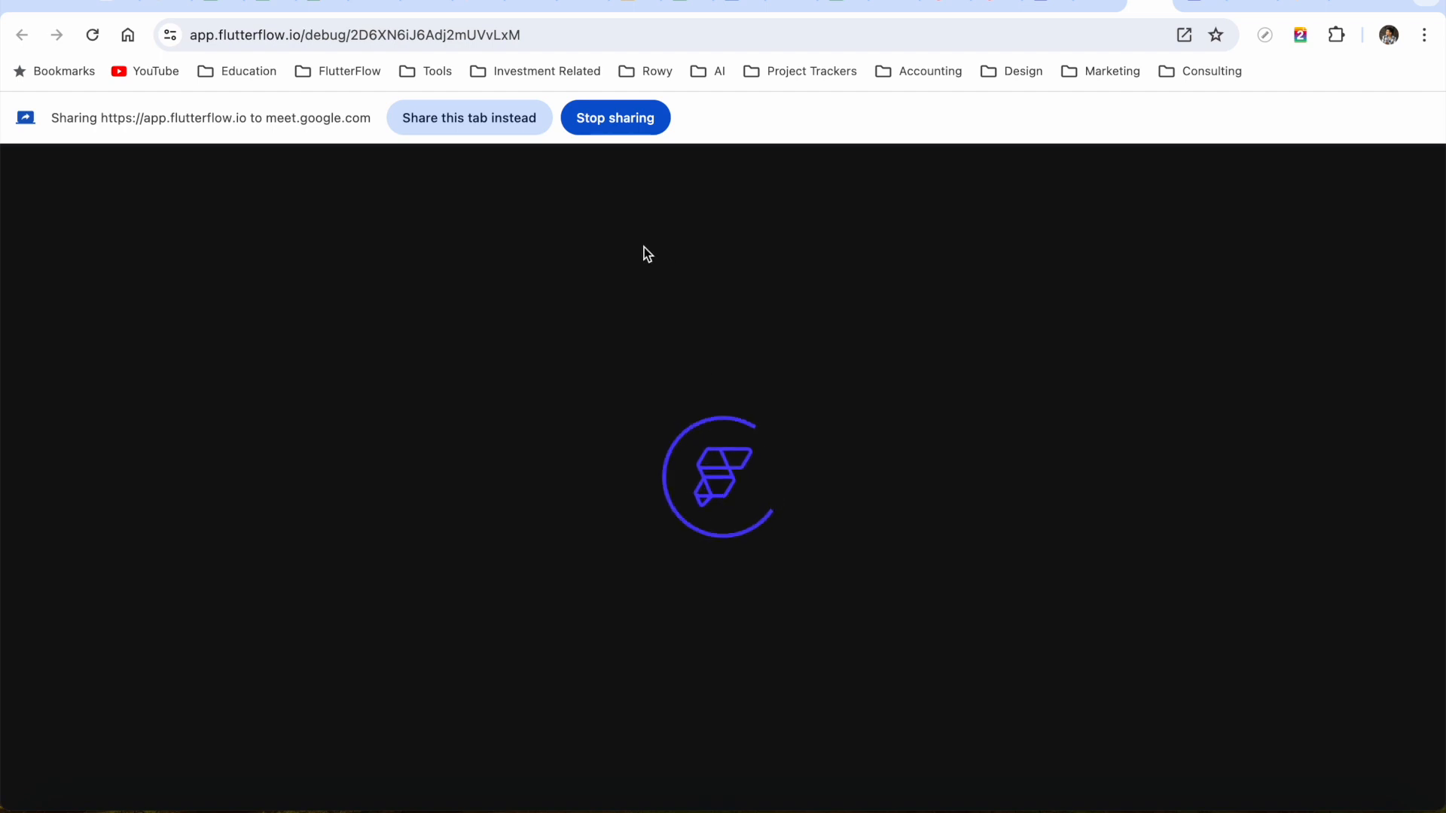
Check the test run's Question No 1 screen, zooming the phone preview out to fit the window
click(476, 120)
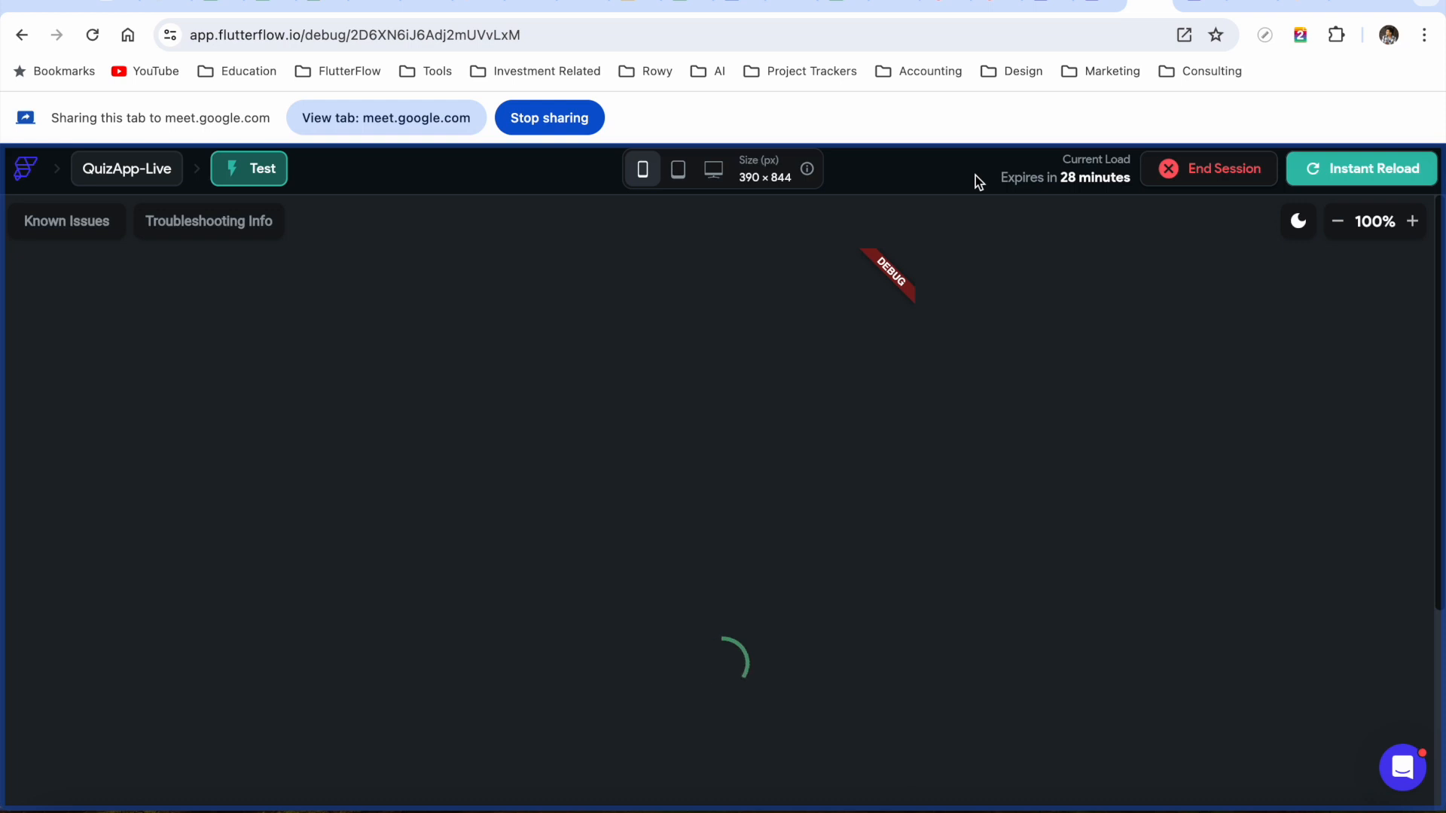
click(1345, 228)
click(1344, 228)
click(1340, 226)
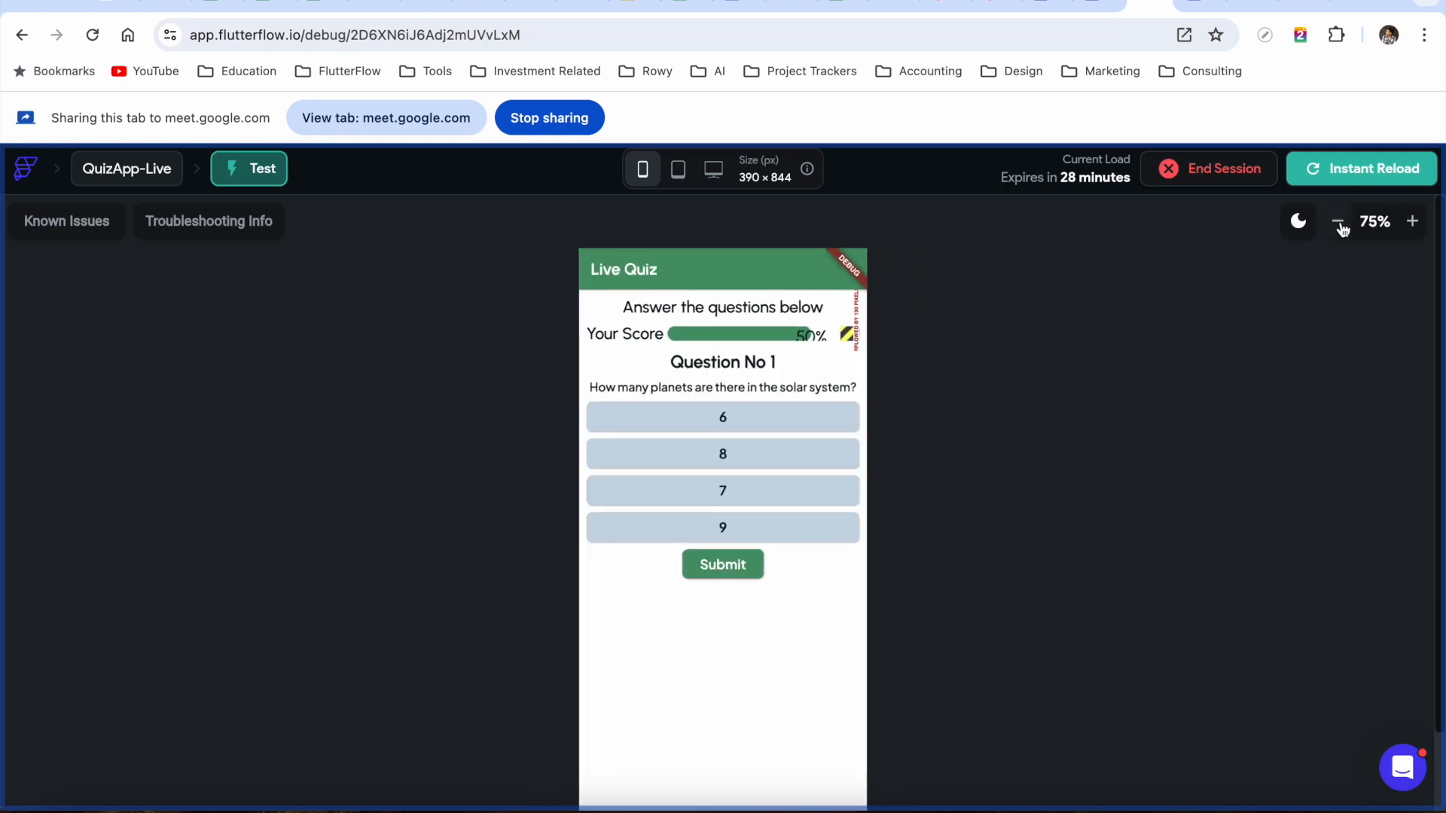
click(1340, 226)
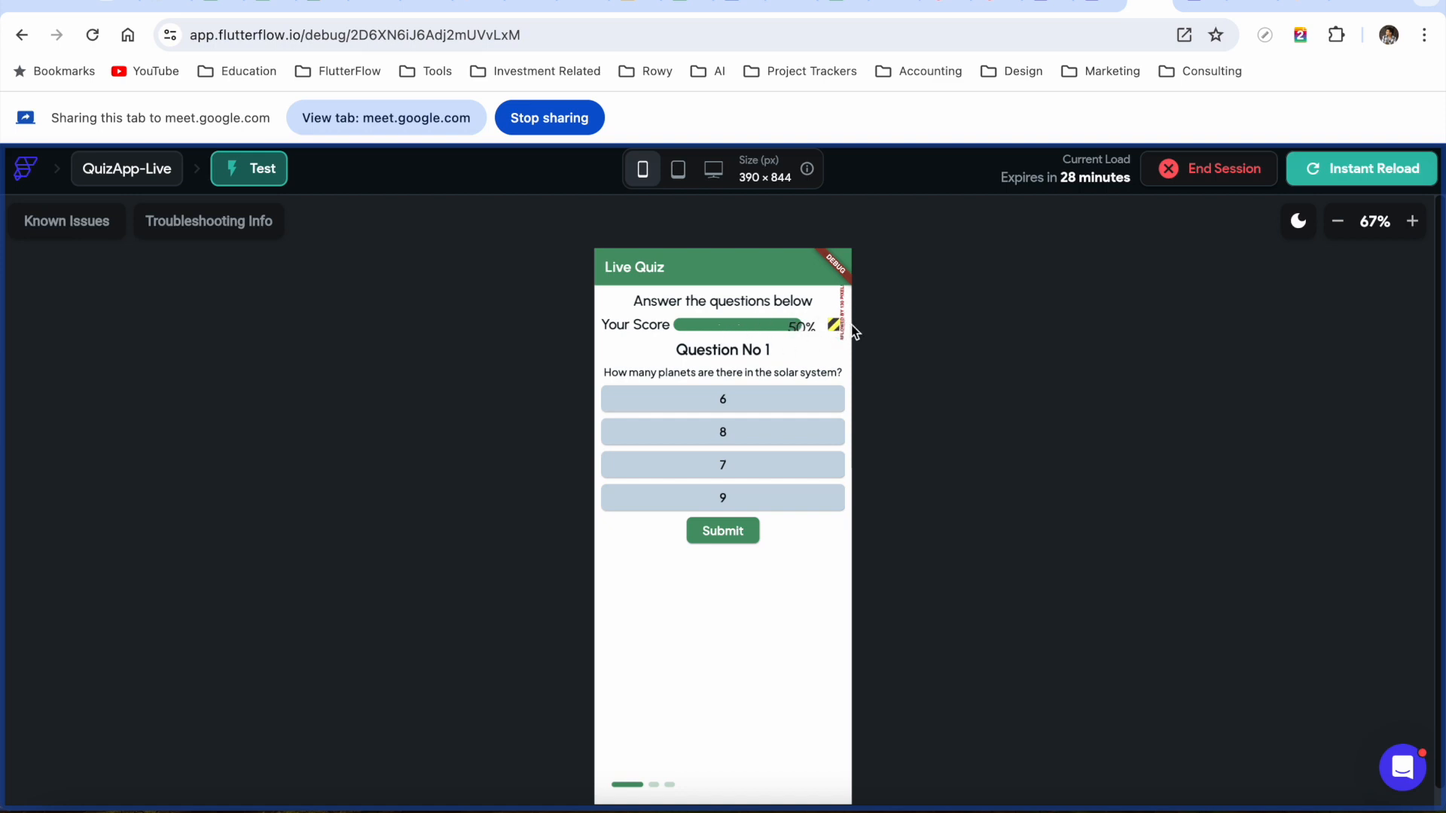
click(1092, 3)
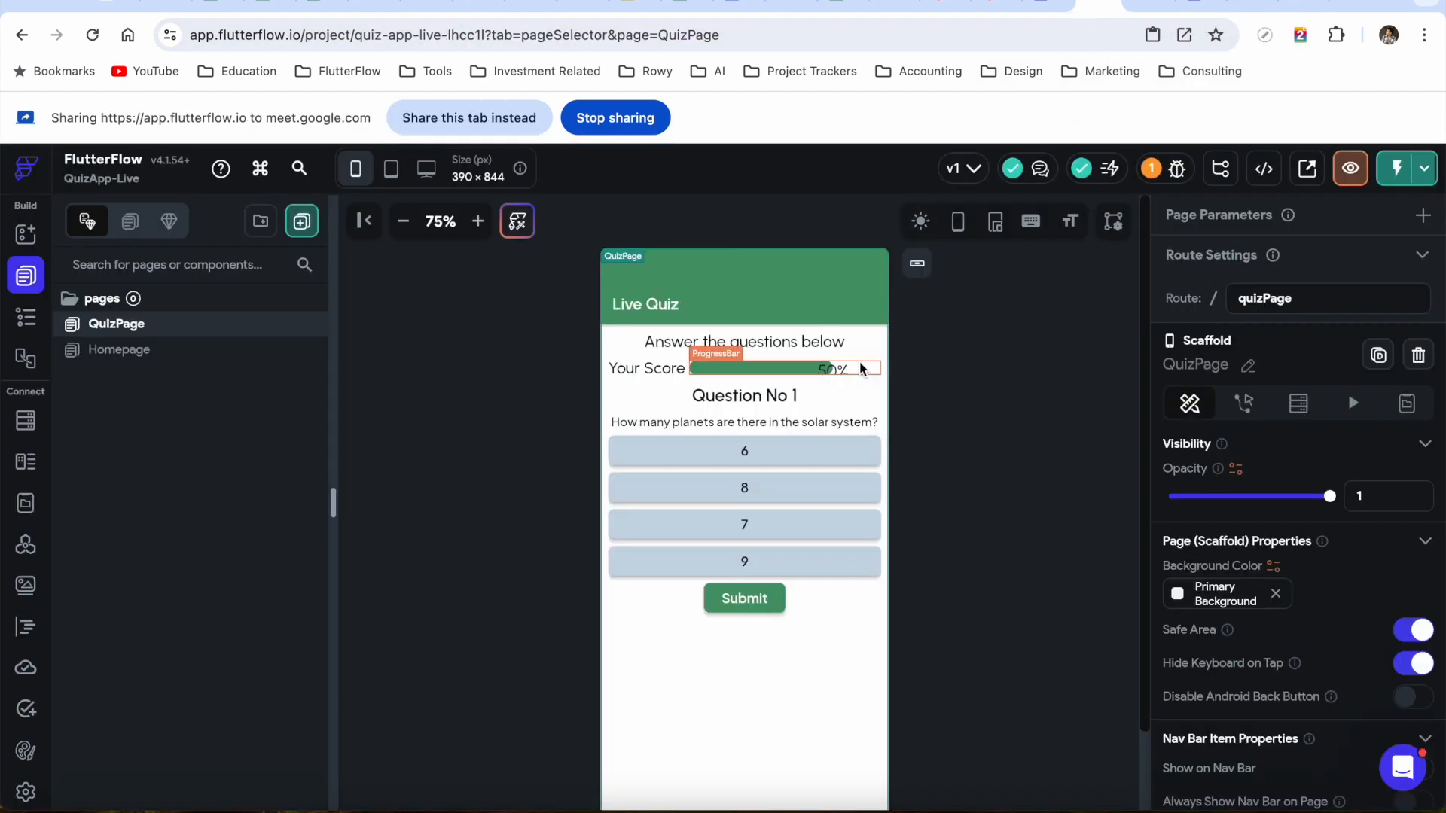
Set the score progress bar's Width to 60
click(856, 369)
scroll(1220, 629, down, 6)
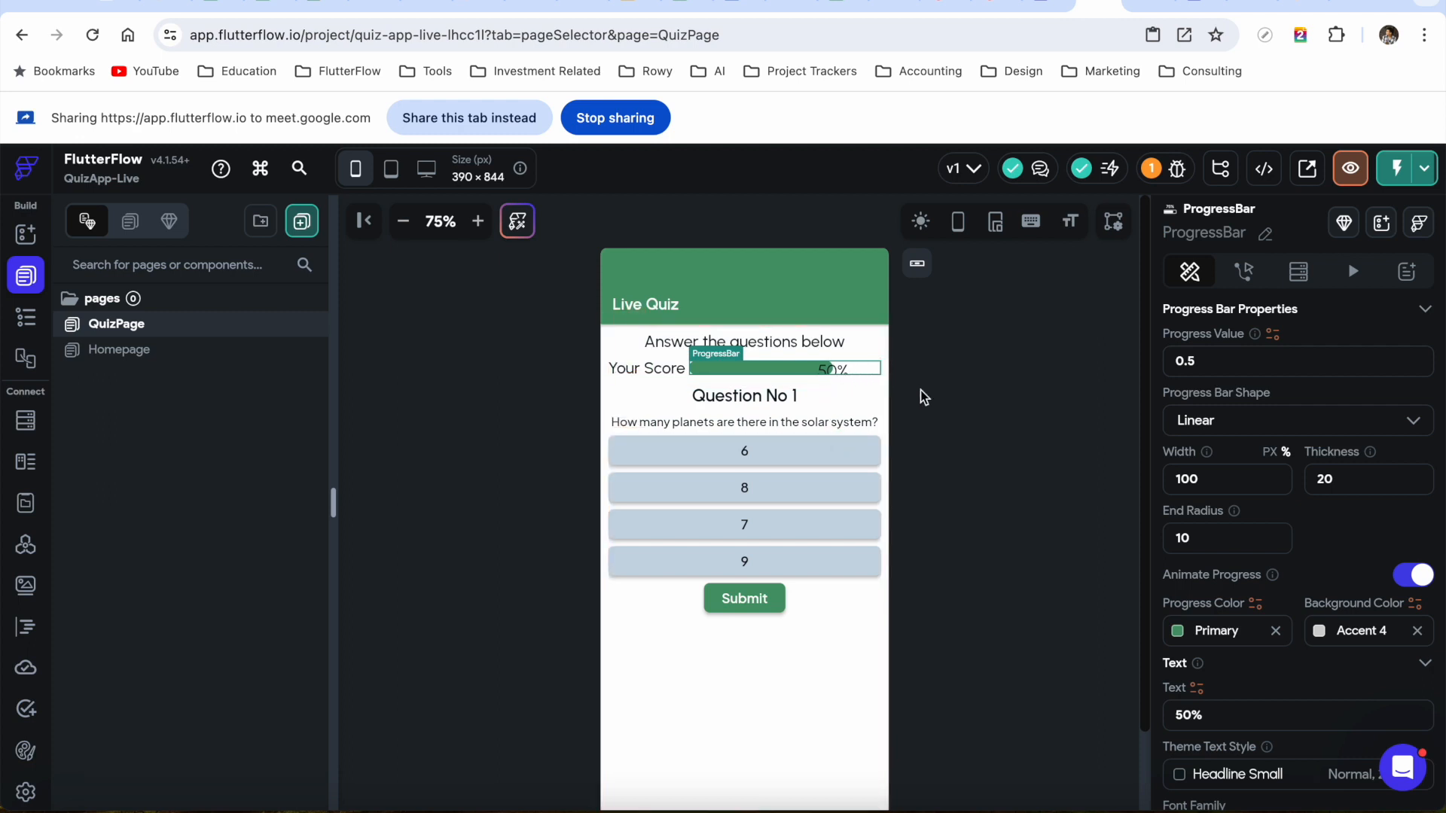
drag(1212, 481, 1159, 482)
text(6)
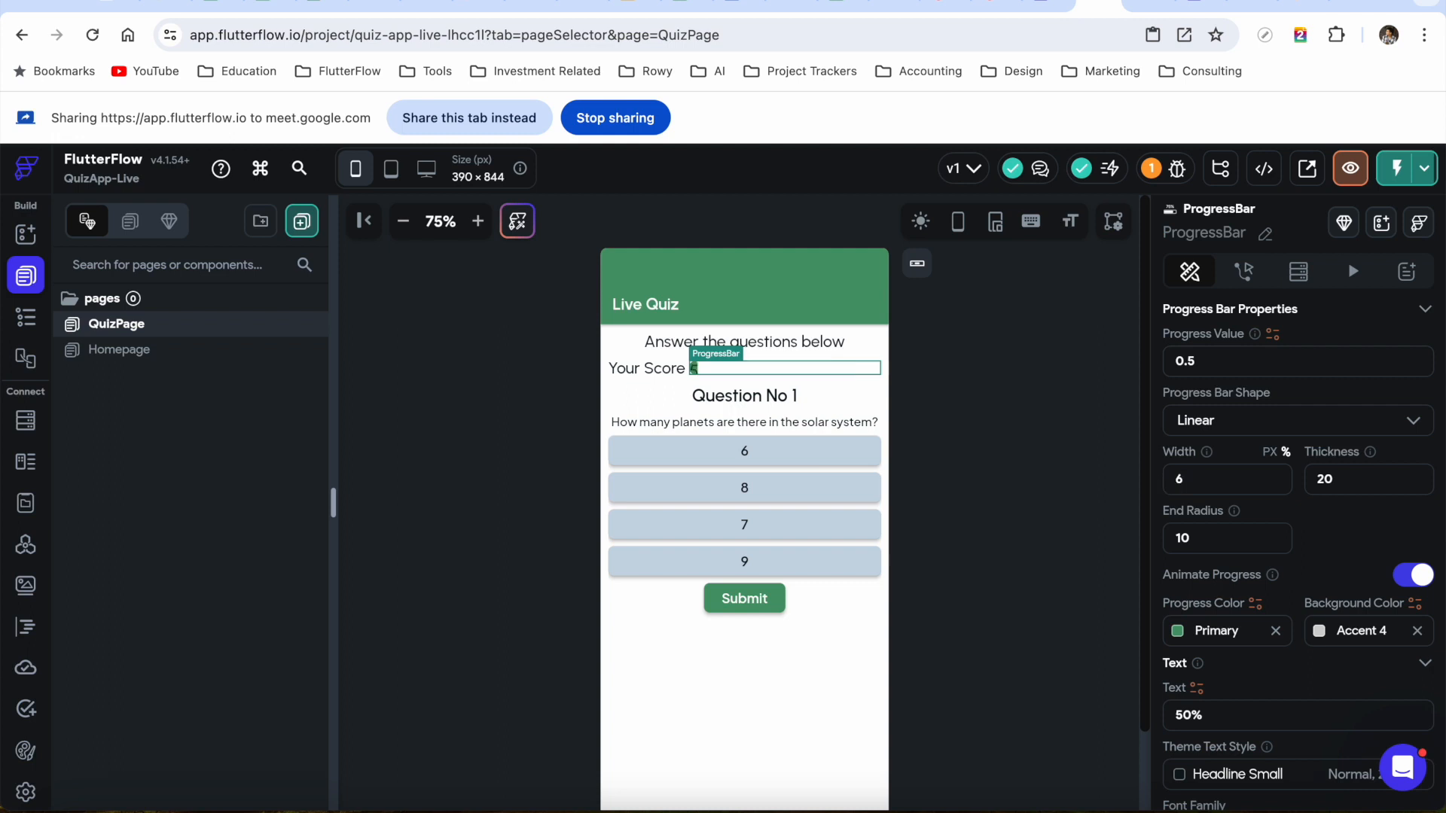
text(0)
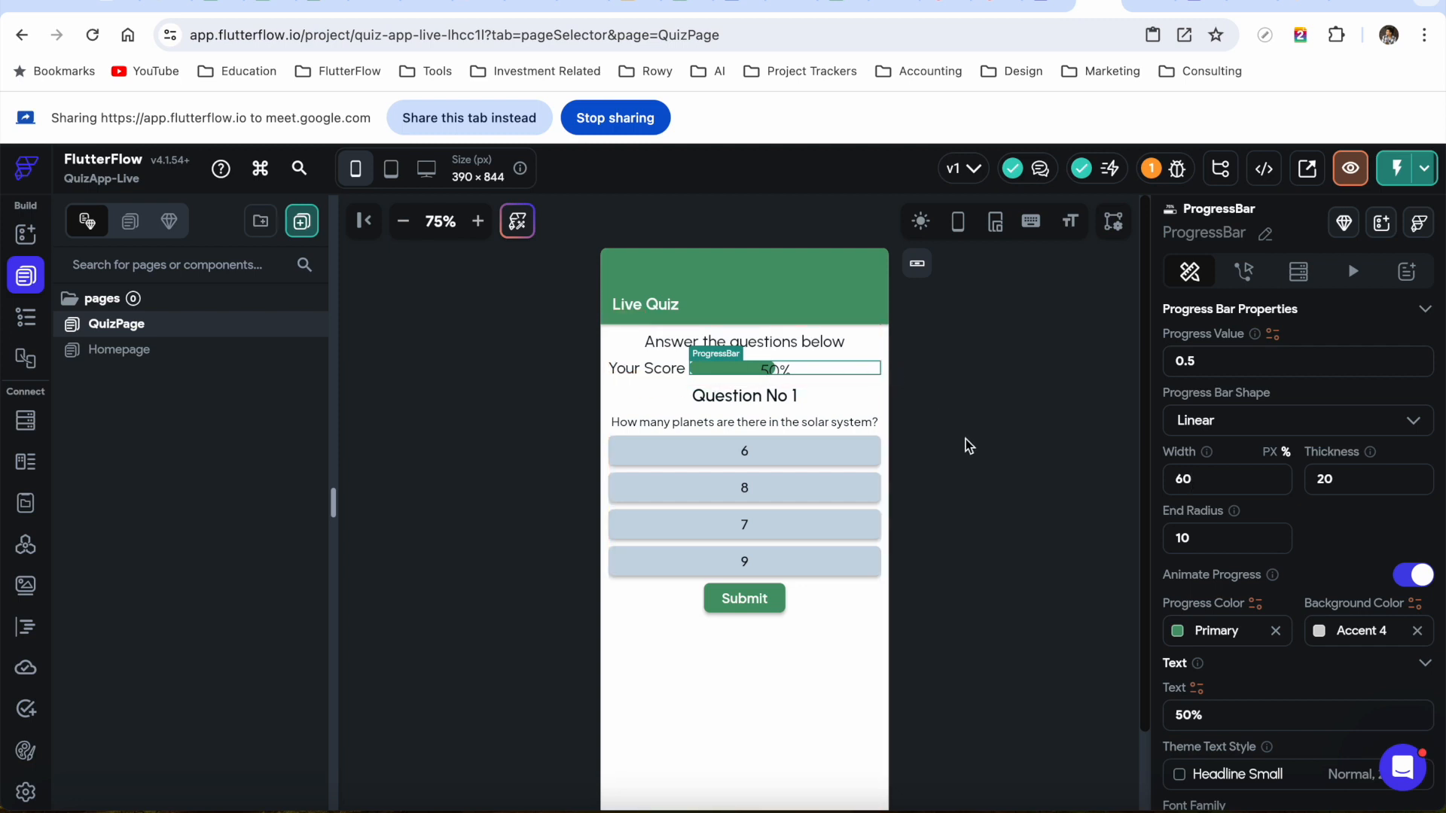
Review the page's widget tree and reselect the progress bar to verify its width of 60
click(26, 317)
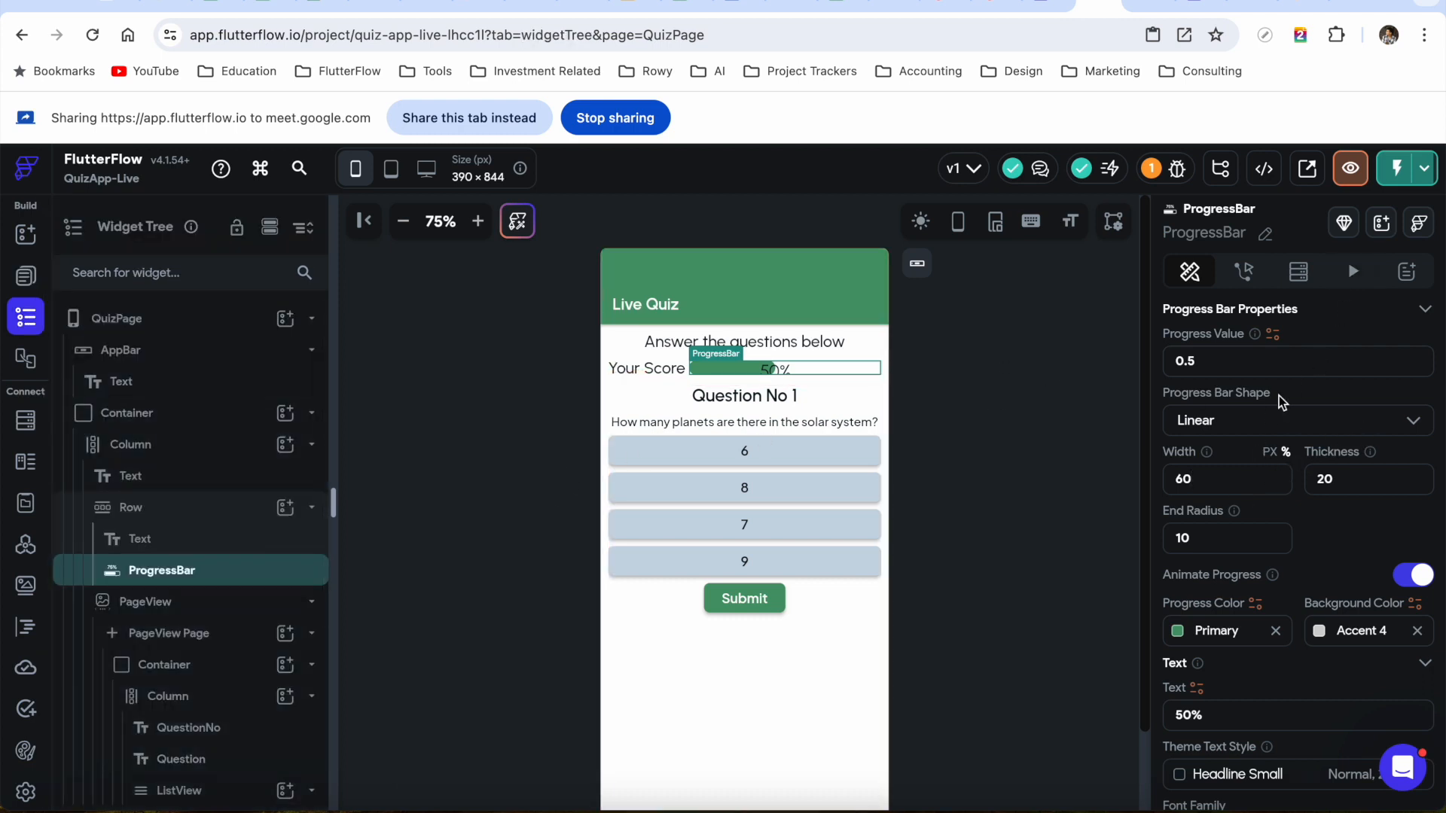
scroll(1320, 532, down, 2)
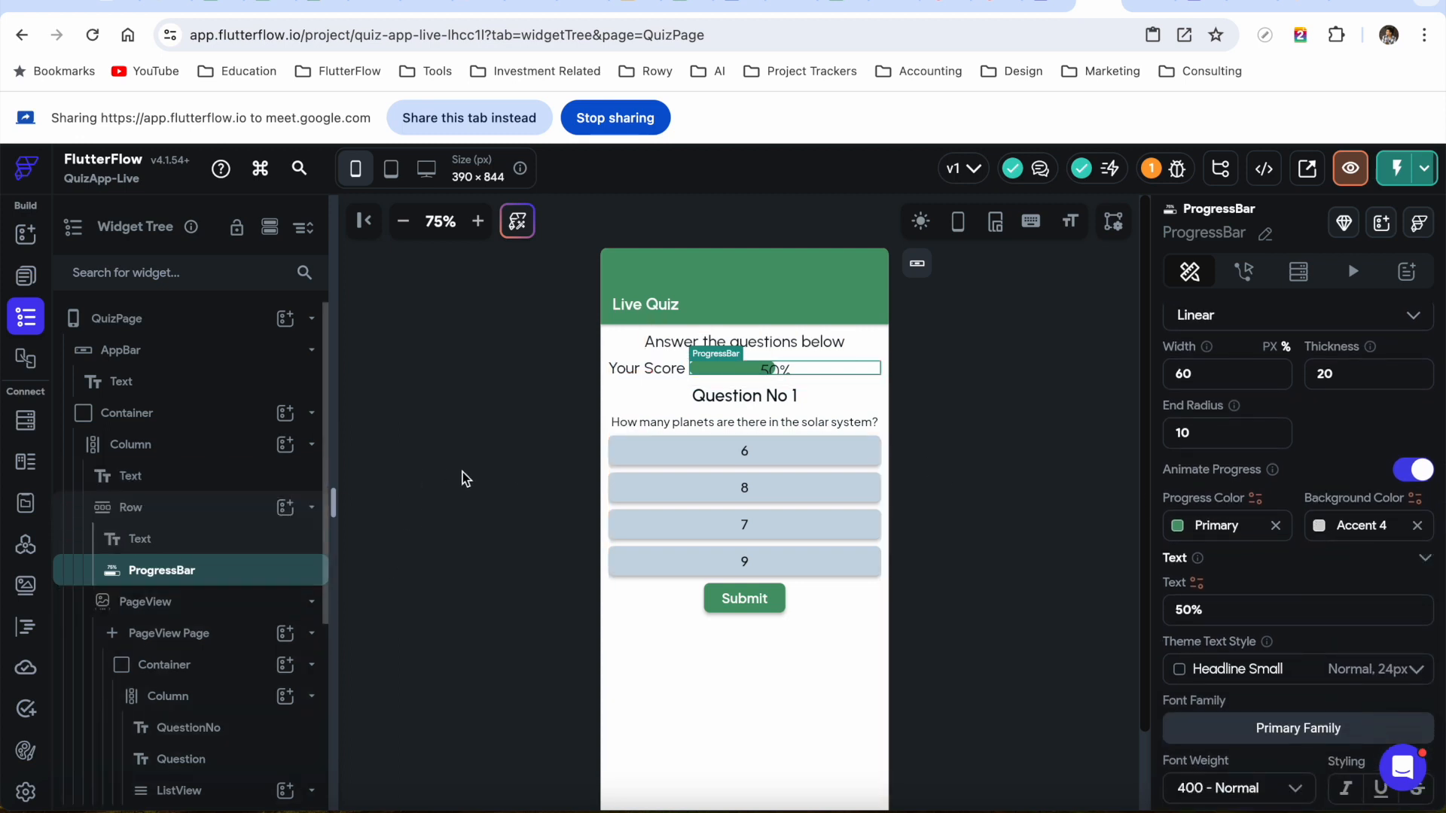
scroll(145, 637, down, 3)
scroll(152, 642, up, 3)
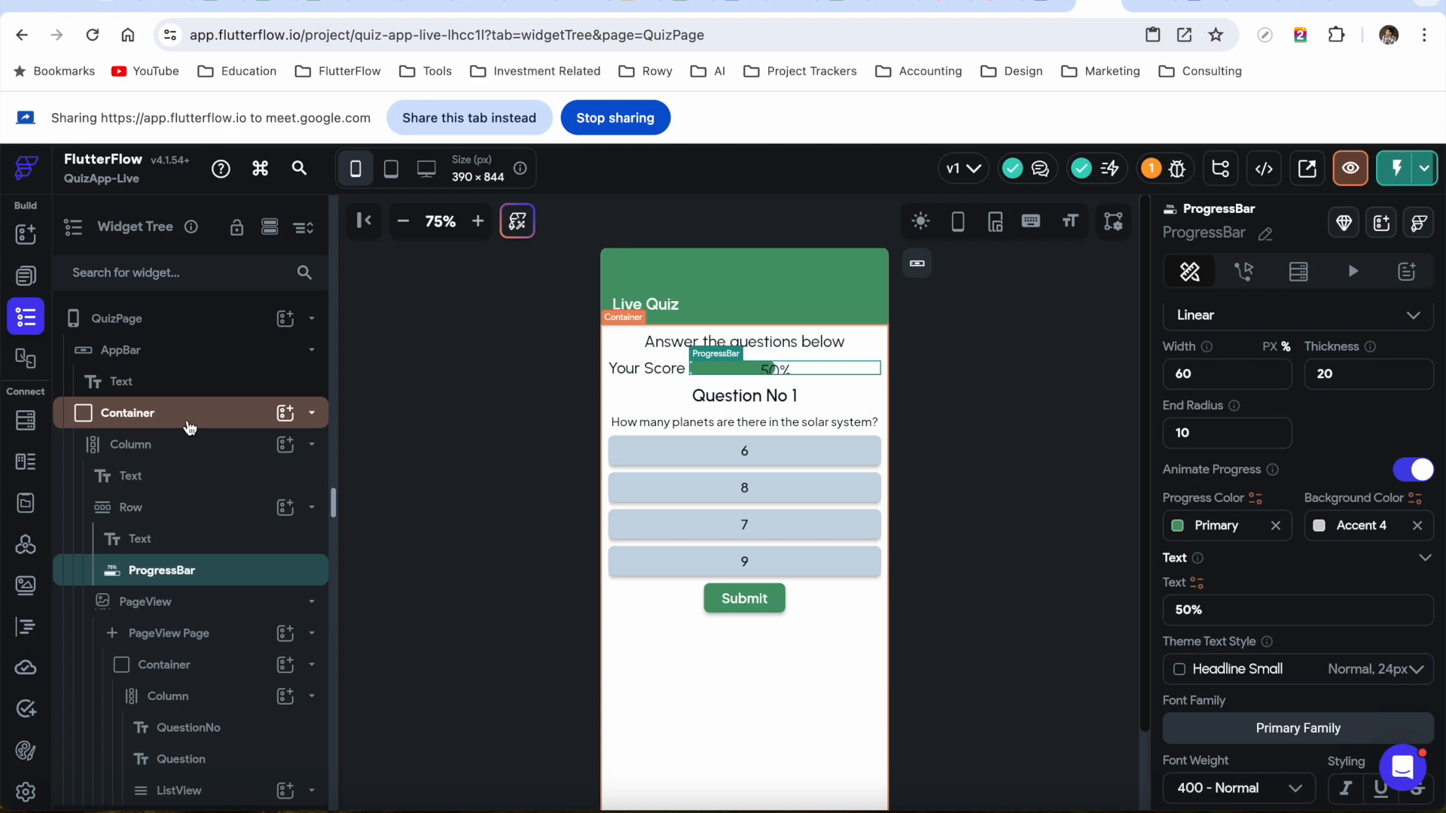
click(445, 116)
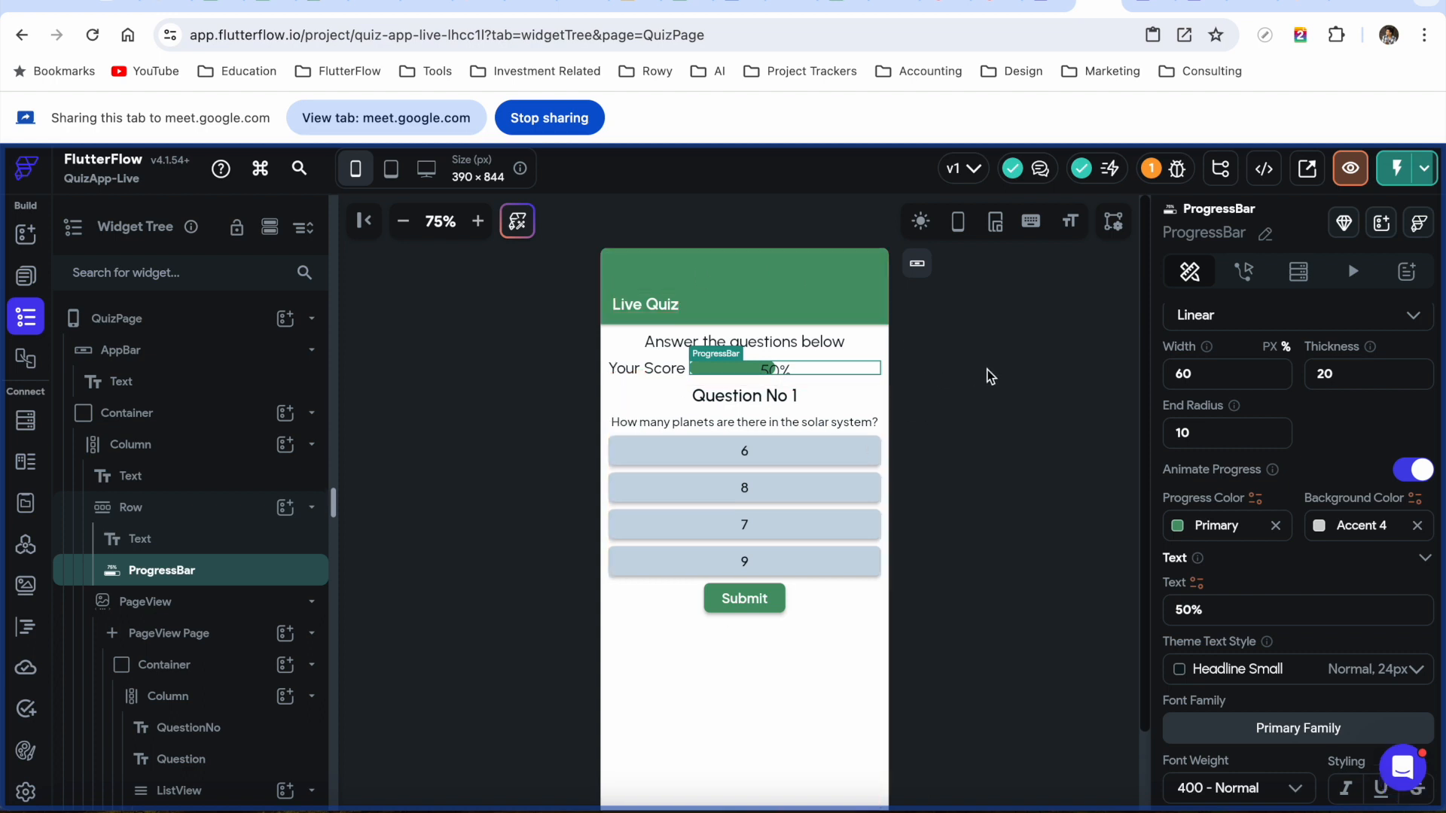
click(832, 369)
scroll(1161, 571, down, 3)
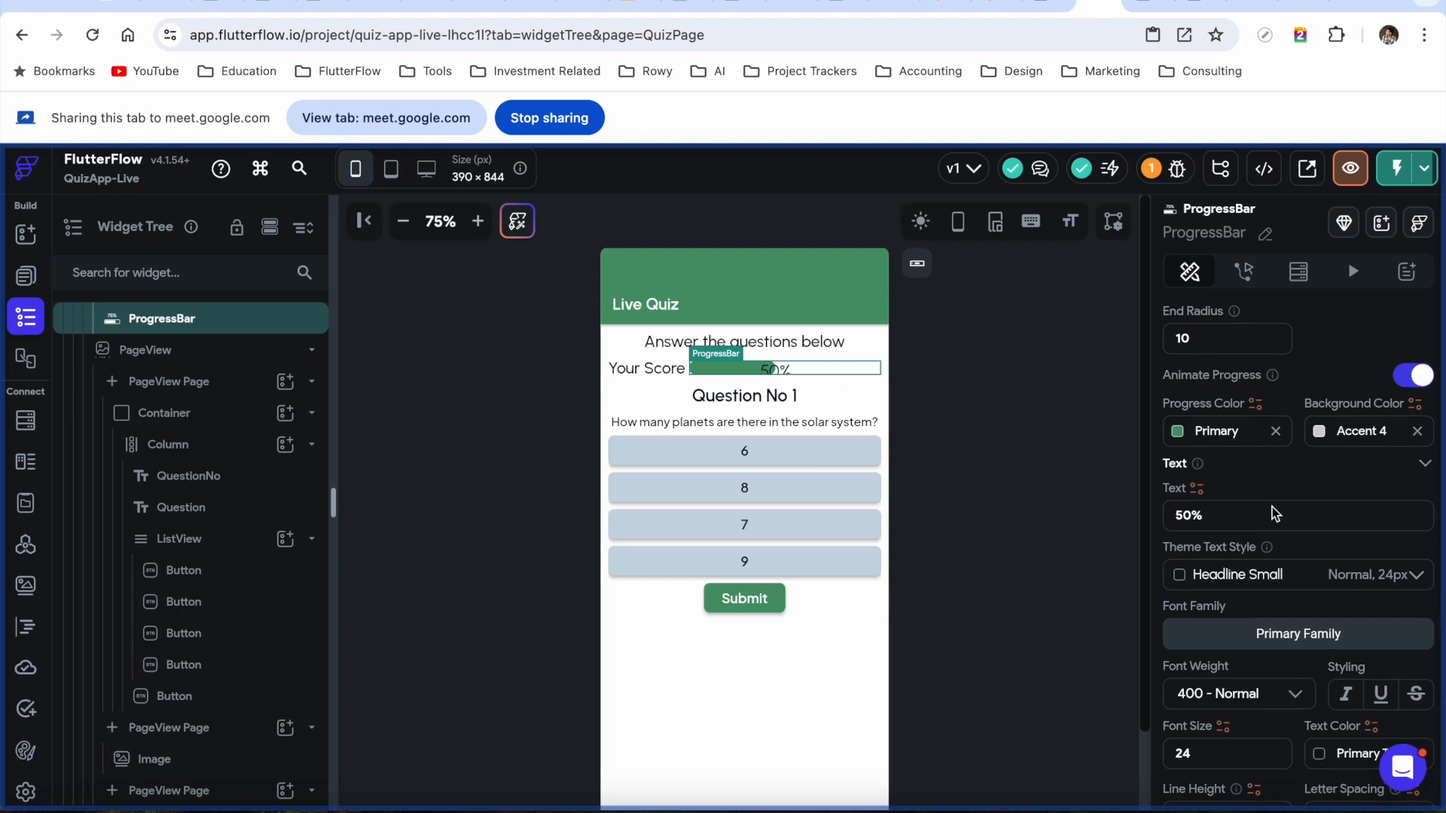
scroll(1272, 508, up, 3)
scroll(1225, 427, down, 4)
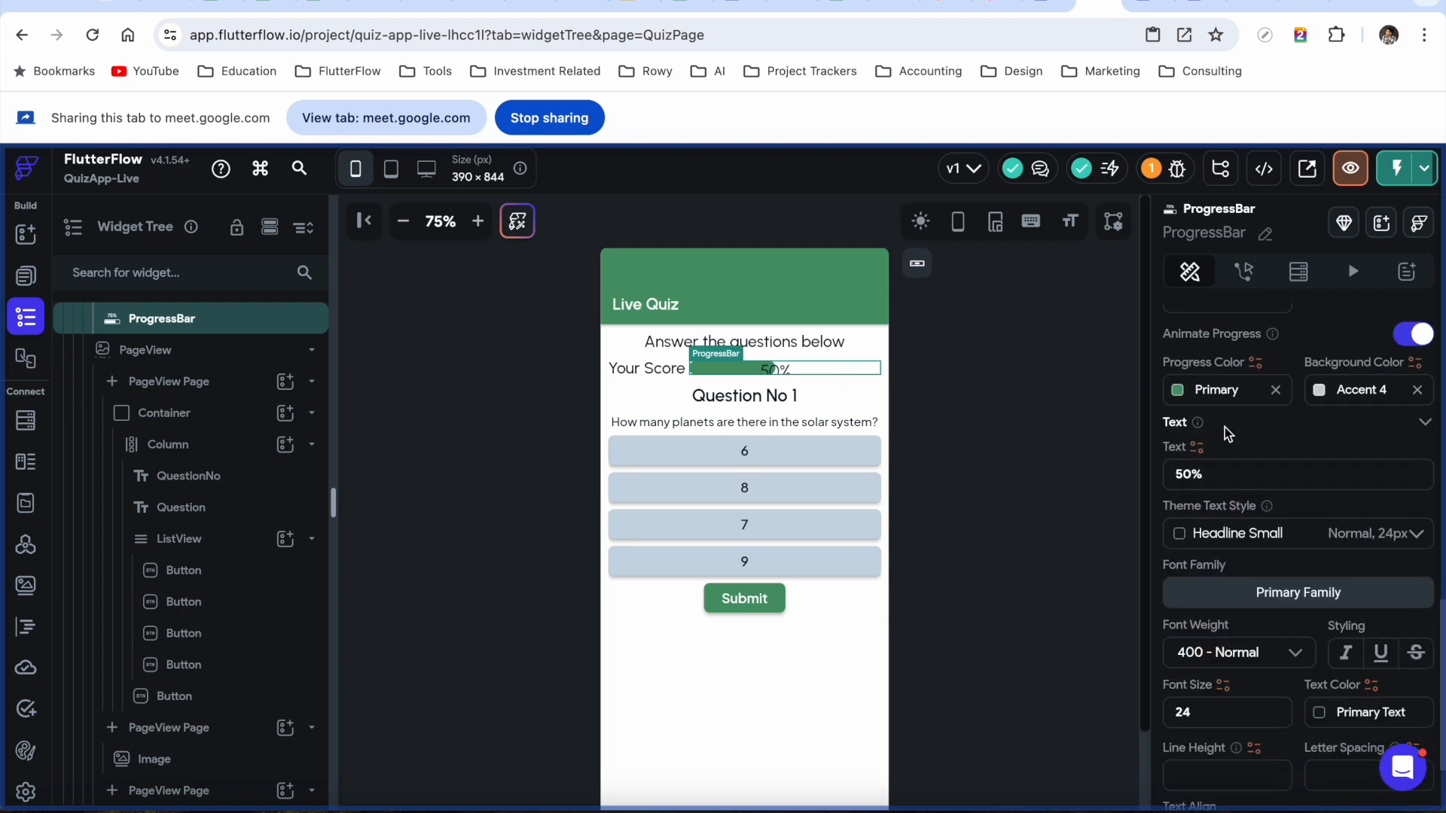
scroll(1231, 418, up, 2)
drag(1198, 383, 1154, 385)
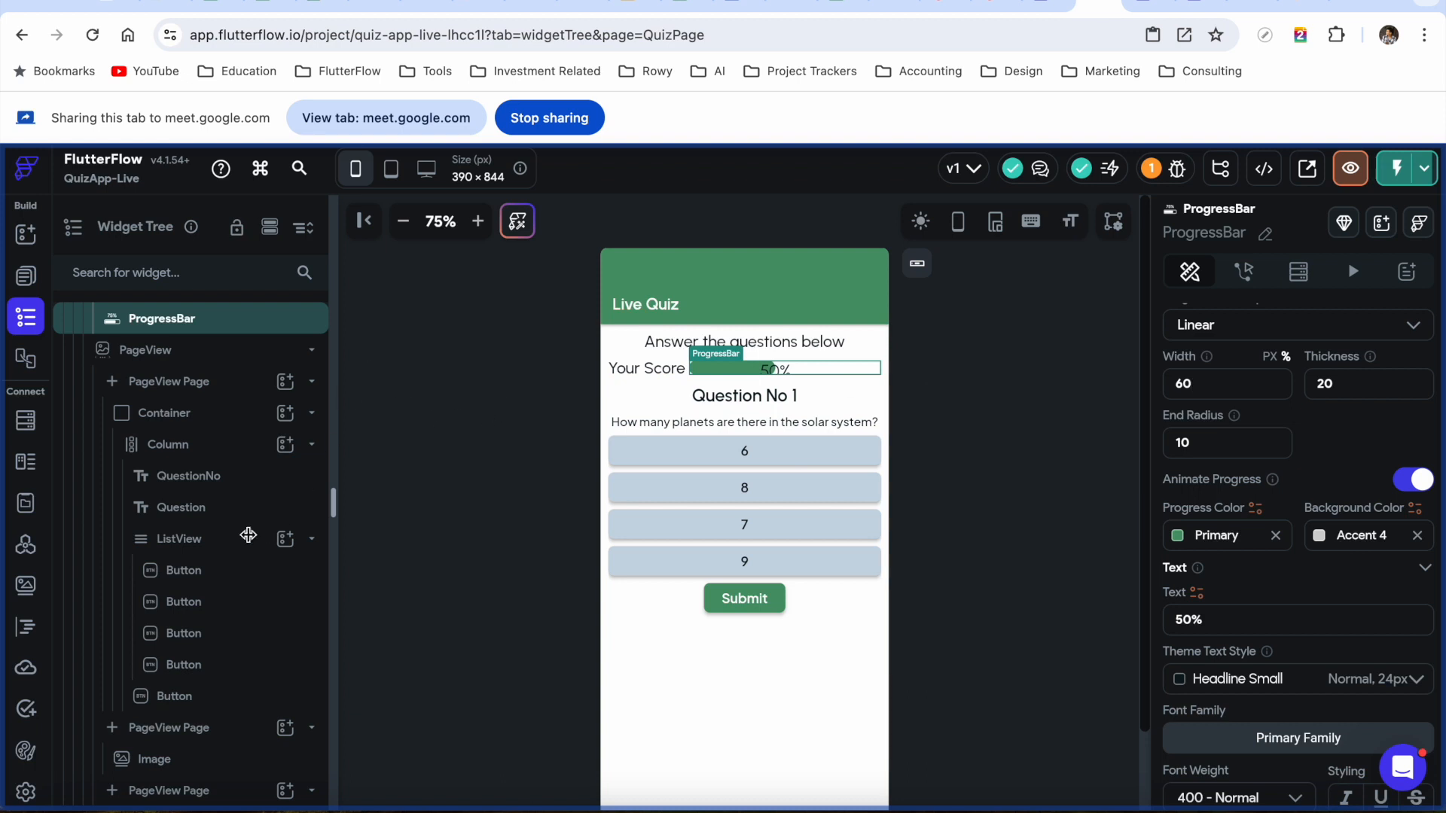
scroll(241, 528, up, 5)
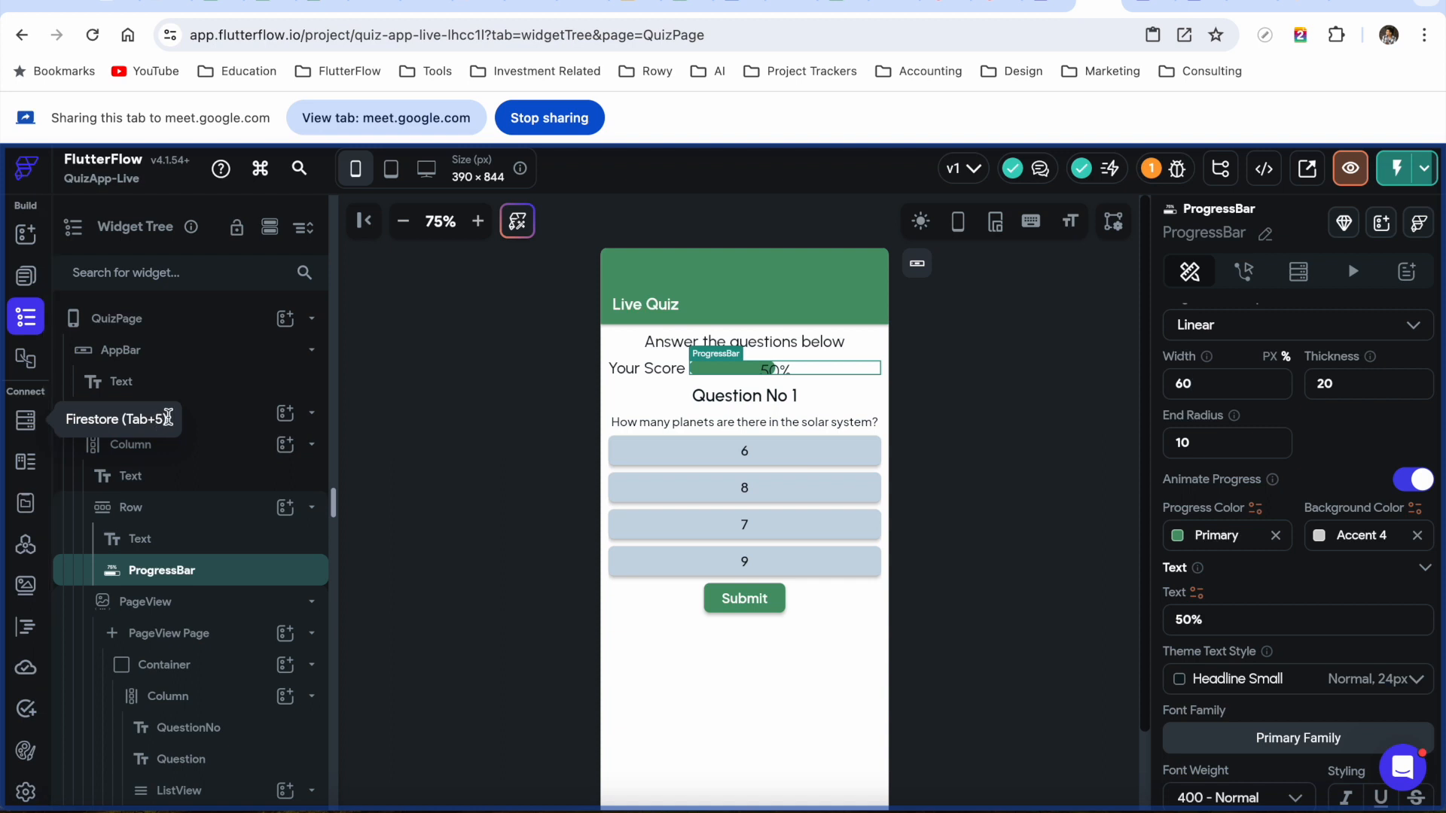
click(1304, 7)
Bring up and share the Firebase console's Firestore quizCollection view
mouse_move(550, 185)
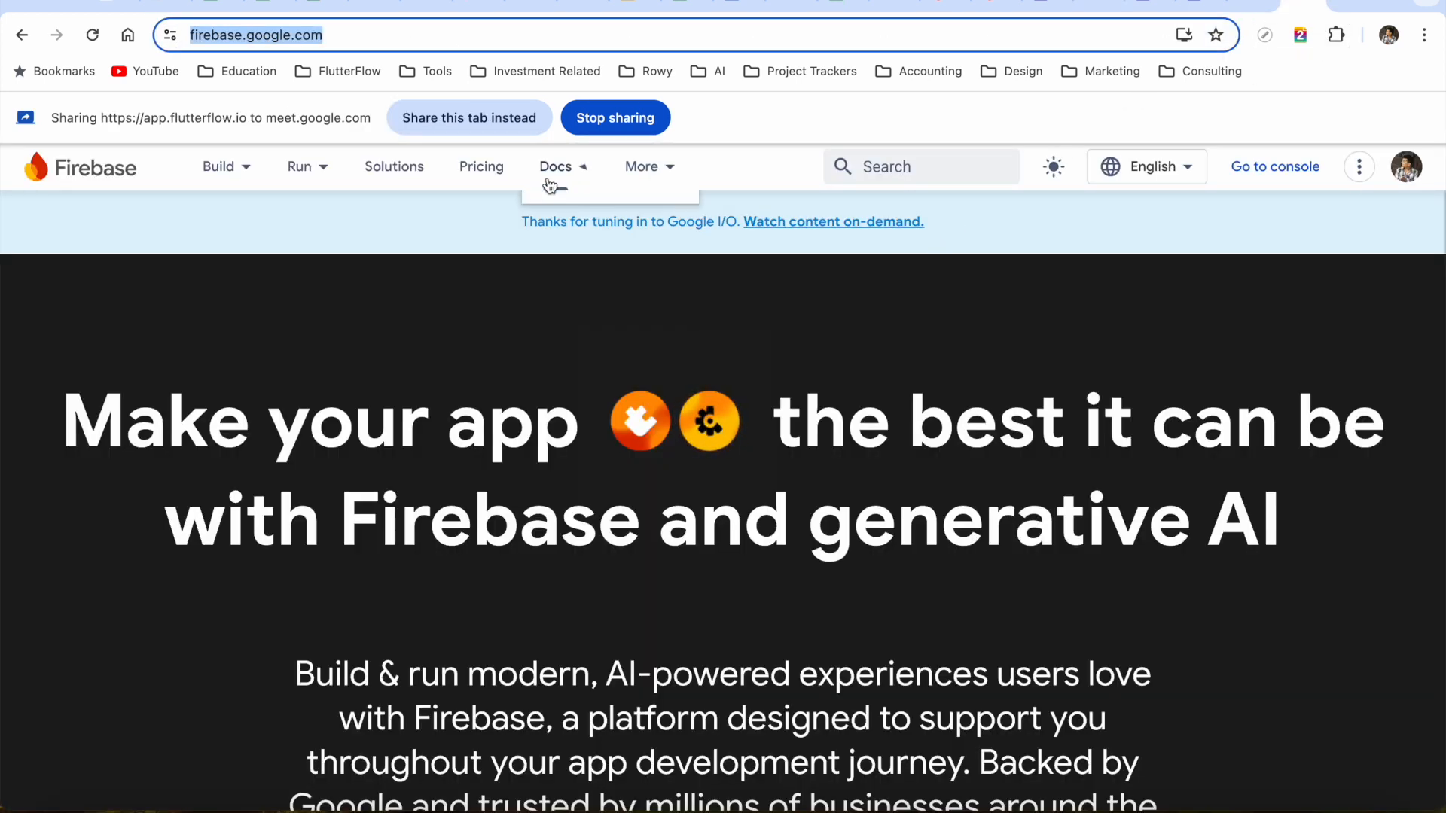
click(1250, 6)
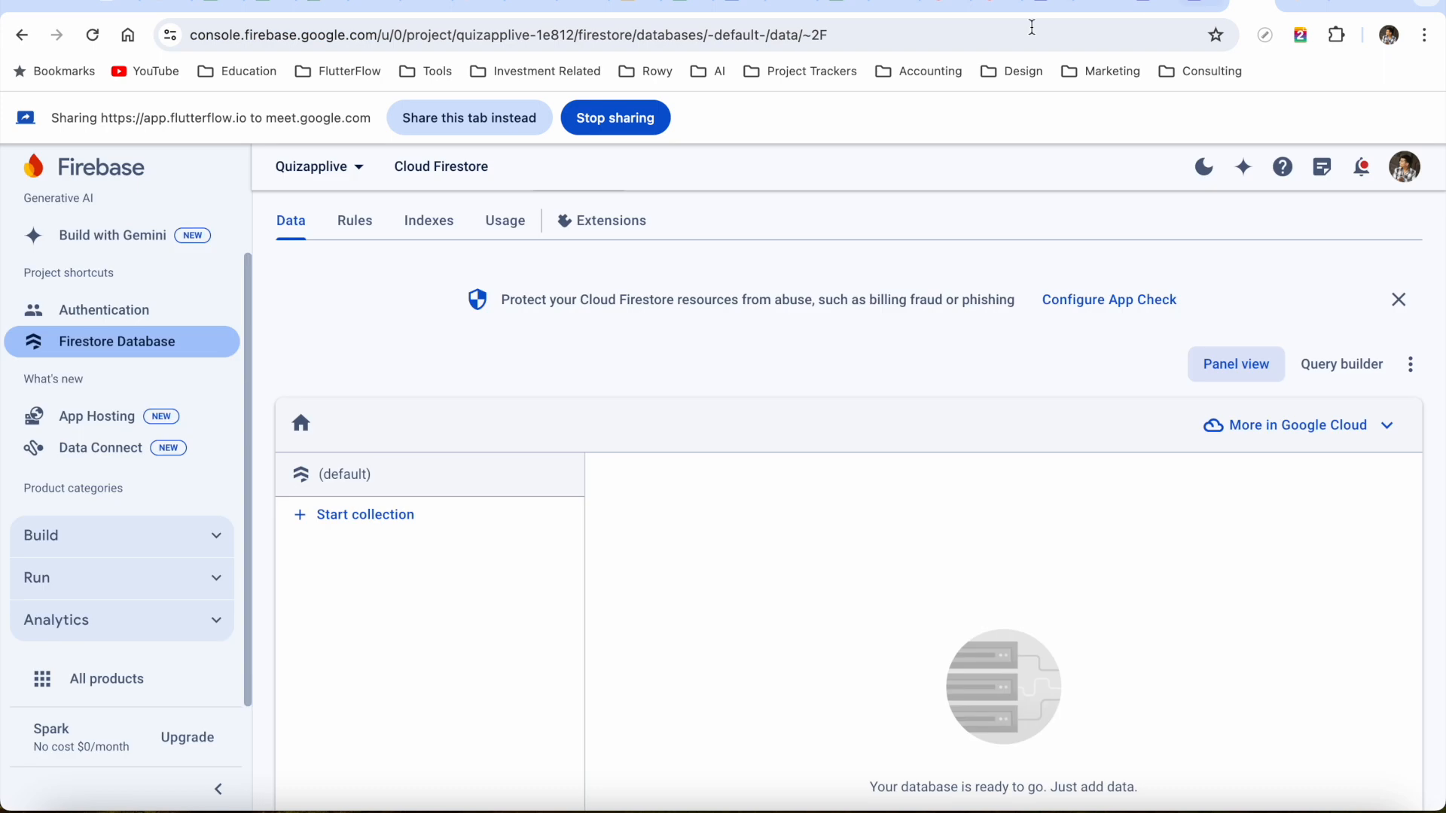
click(454, 119)
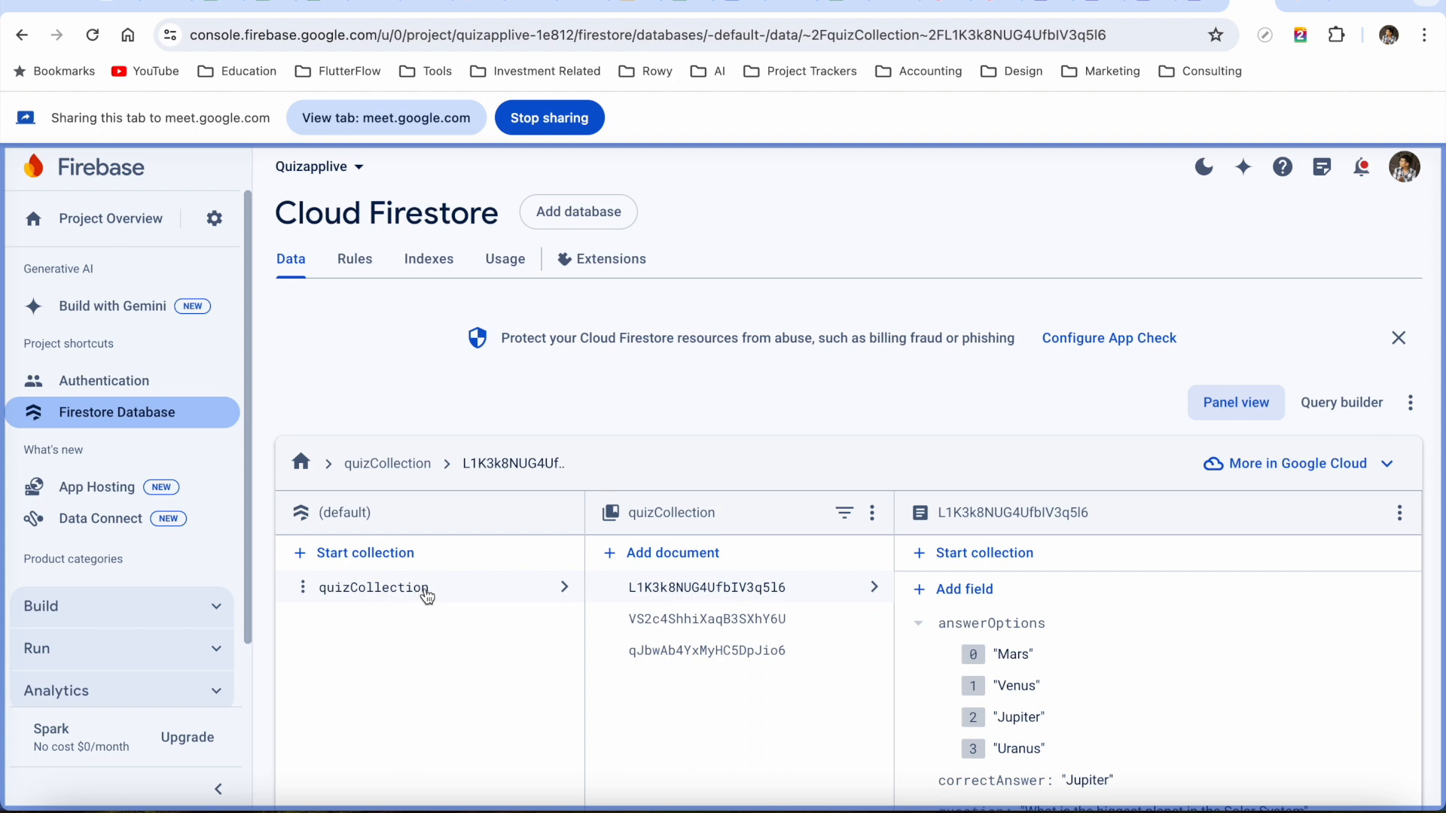
scroll(853, 693, down, 1)
scroll(853, 692, down, 2)
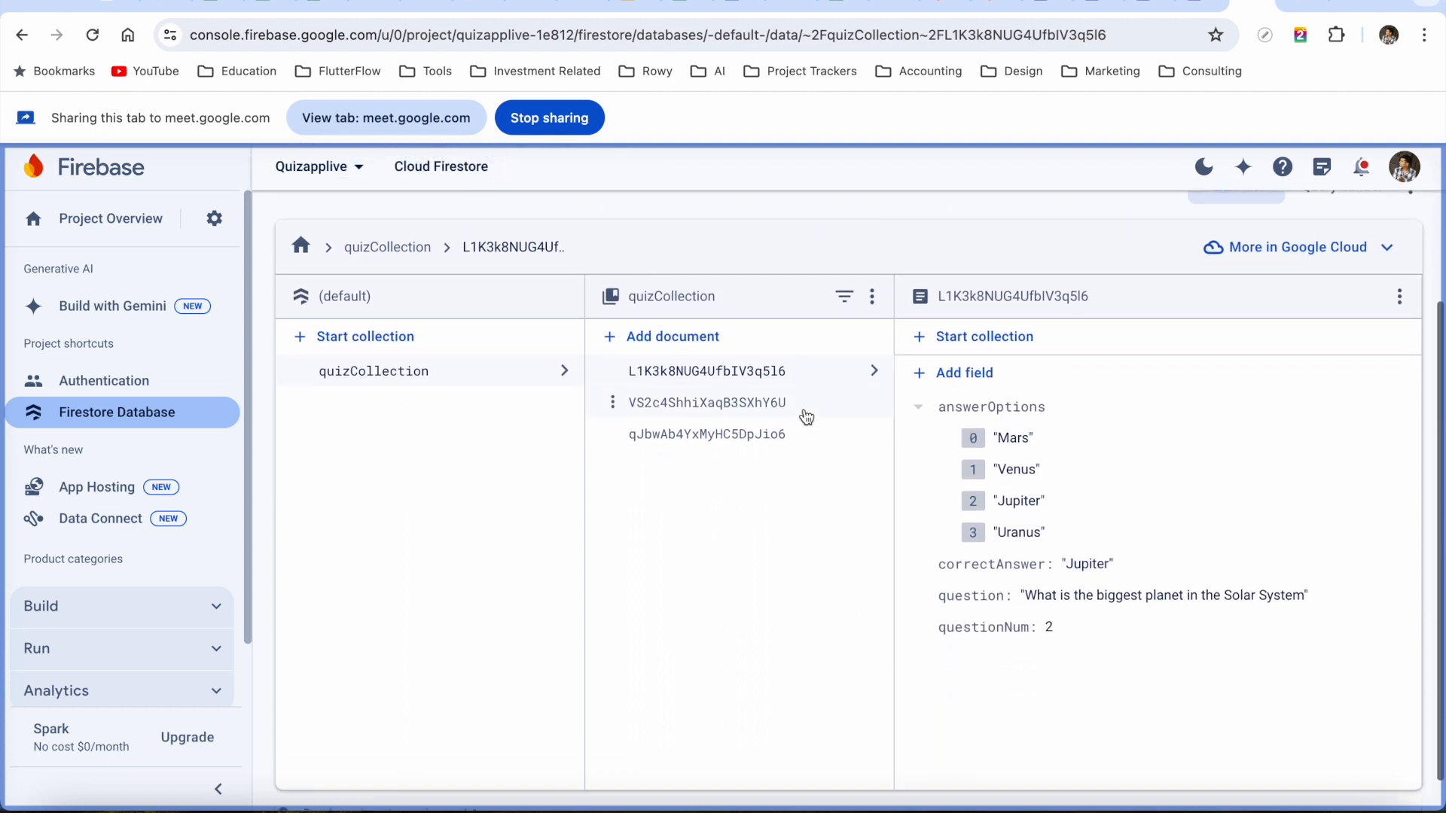
Inspect the fields of each of the three quizCollection question documents
click(769, 407)
click(774, 436)
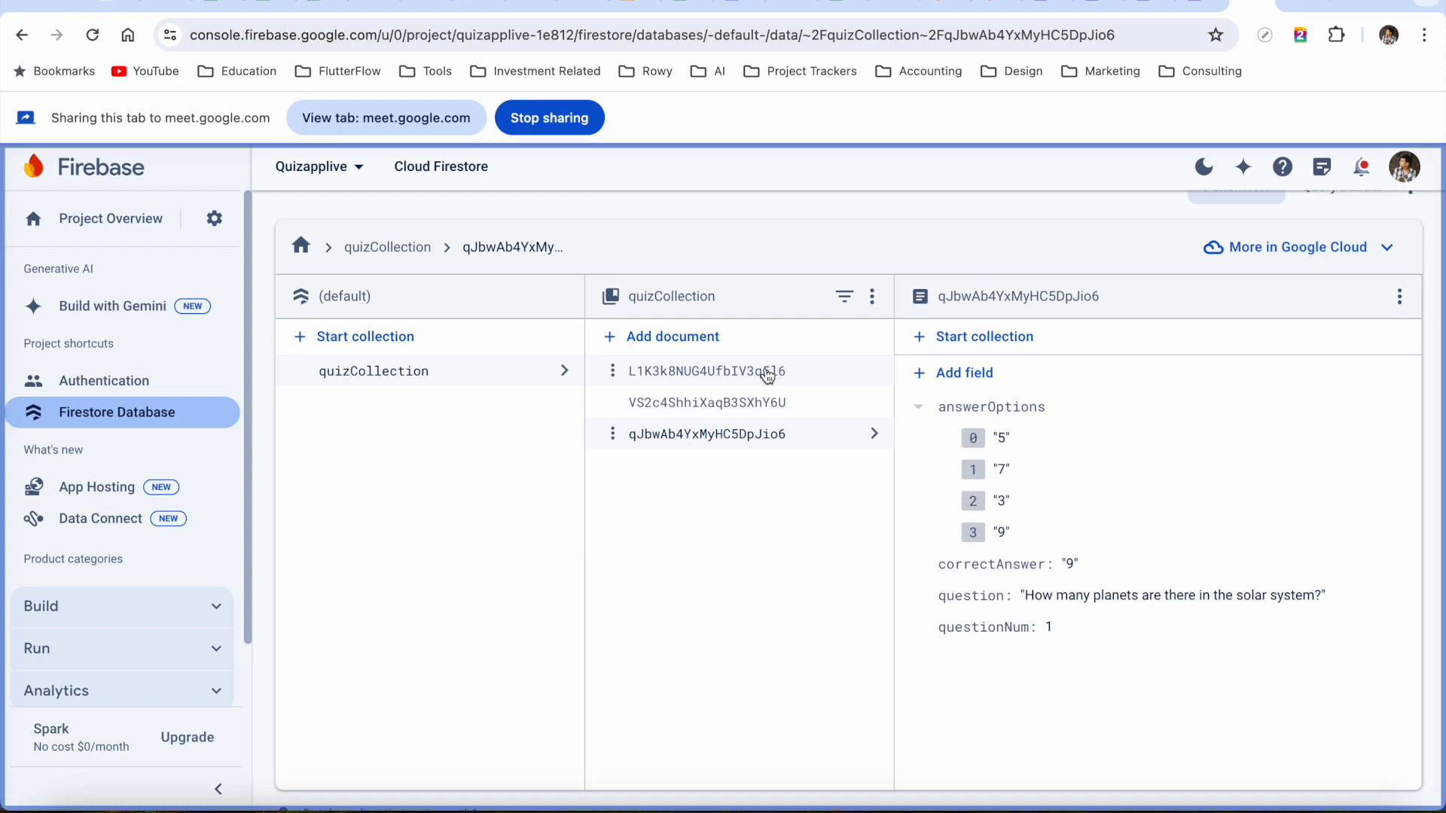
click(767, 374)
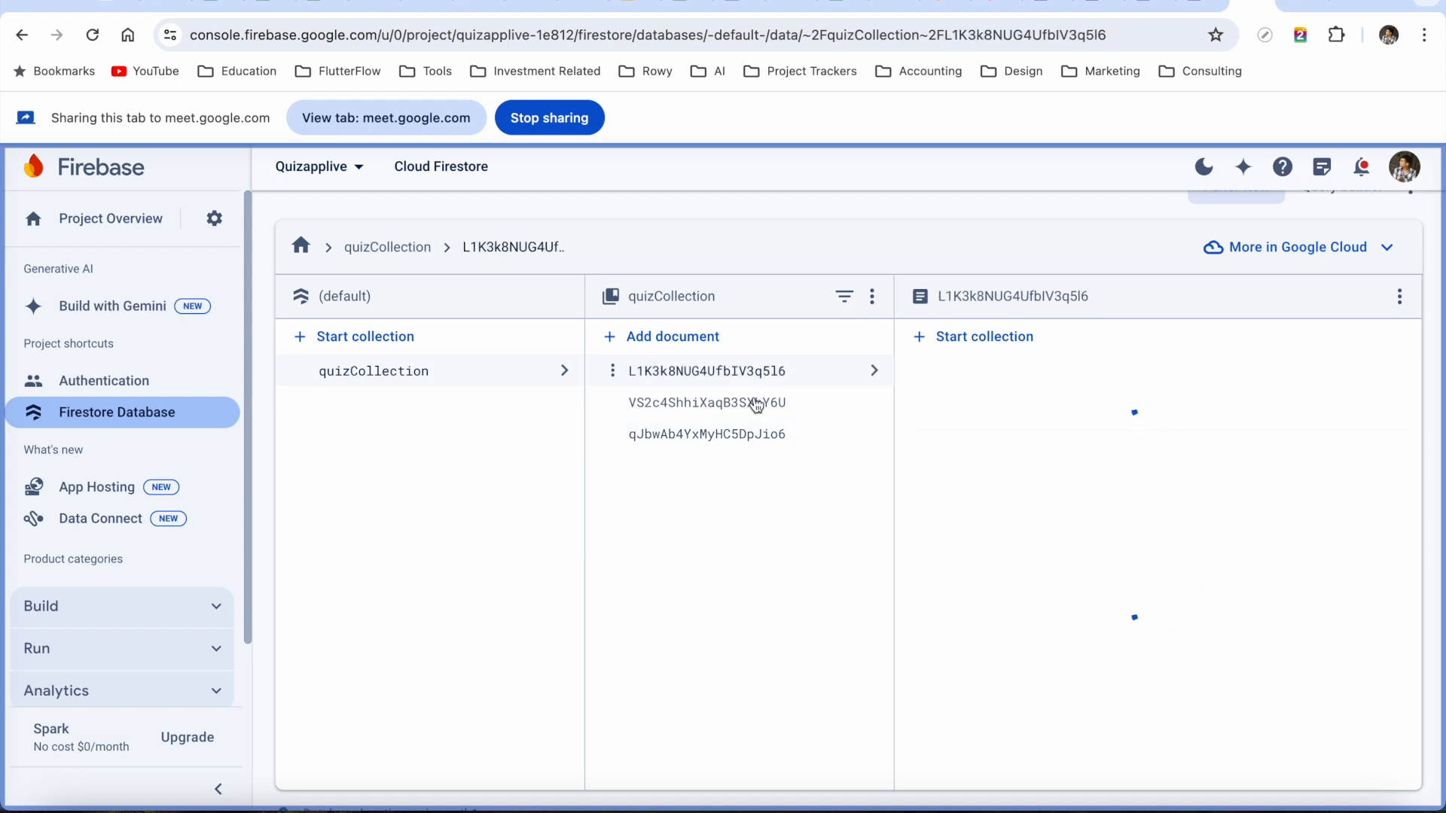
scroll(844, 276, up, 3)
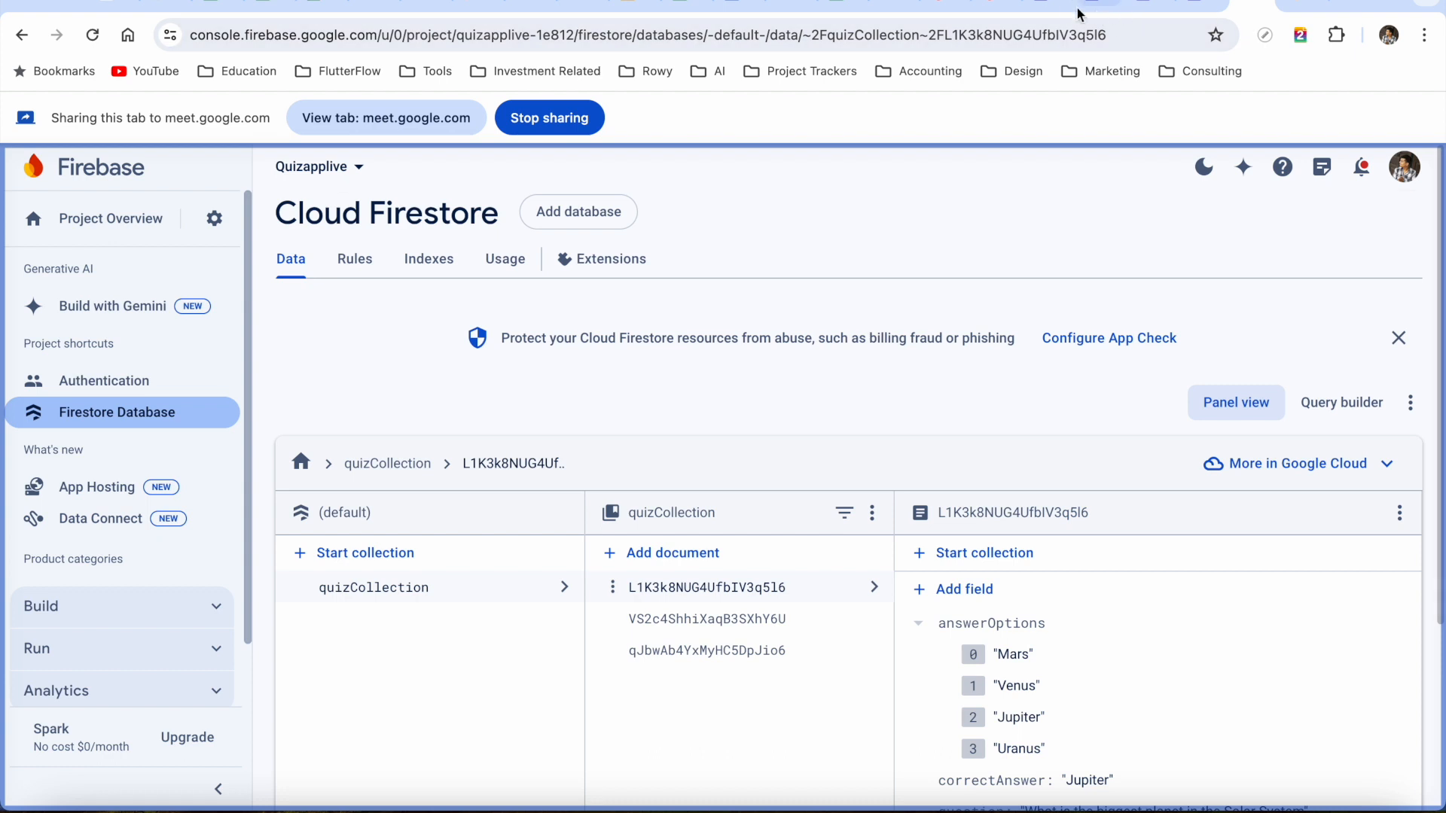
click(1101, 2)
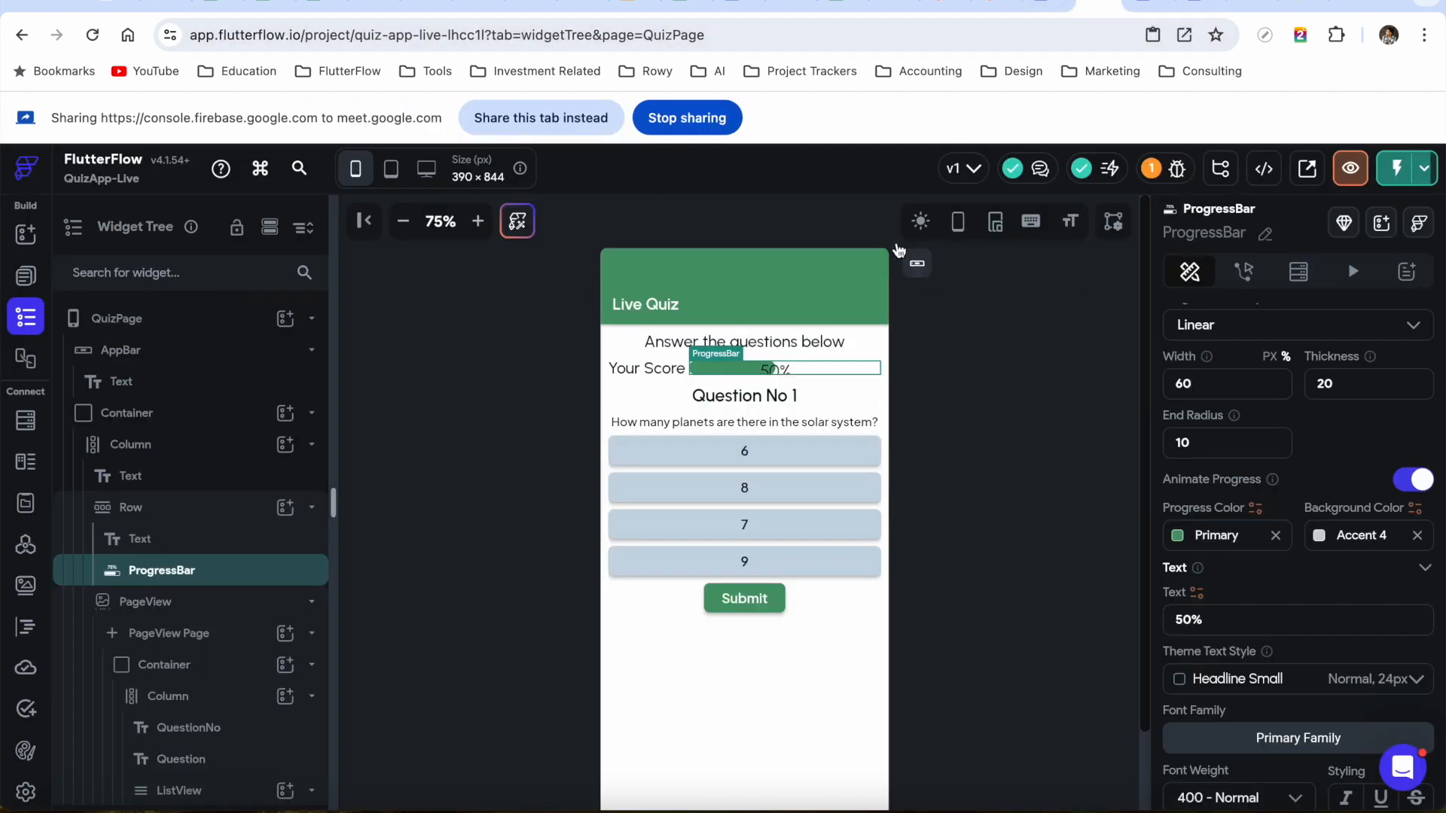
Select the QuizPage's outer Container in the widget tree and show its Backend Query settings
click(554, 117)
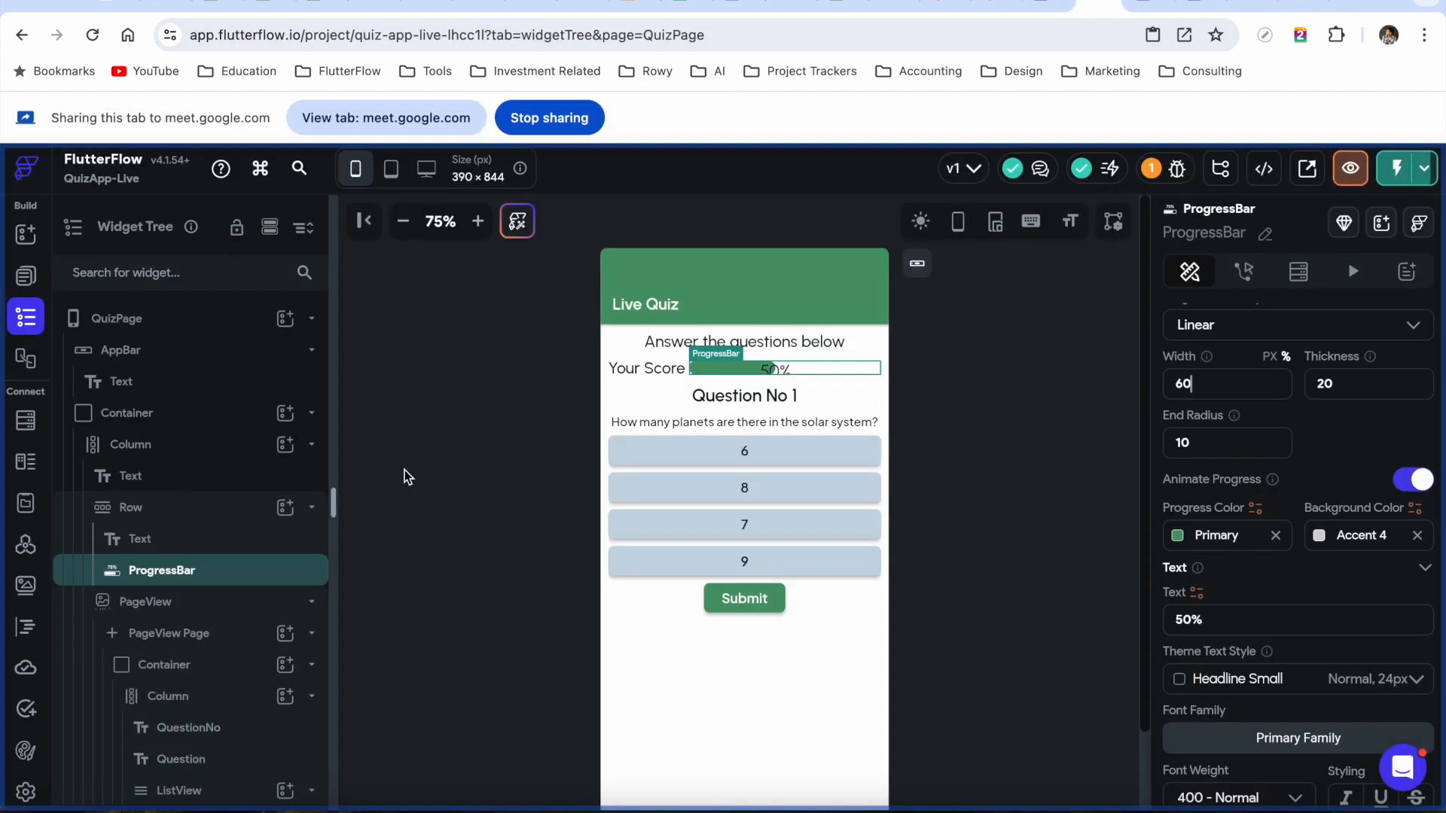
click(151, 417)
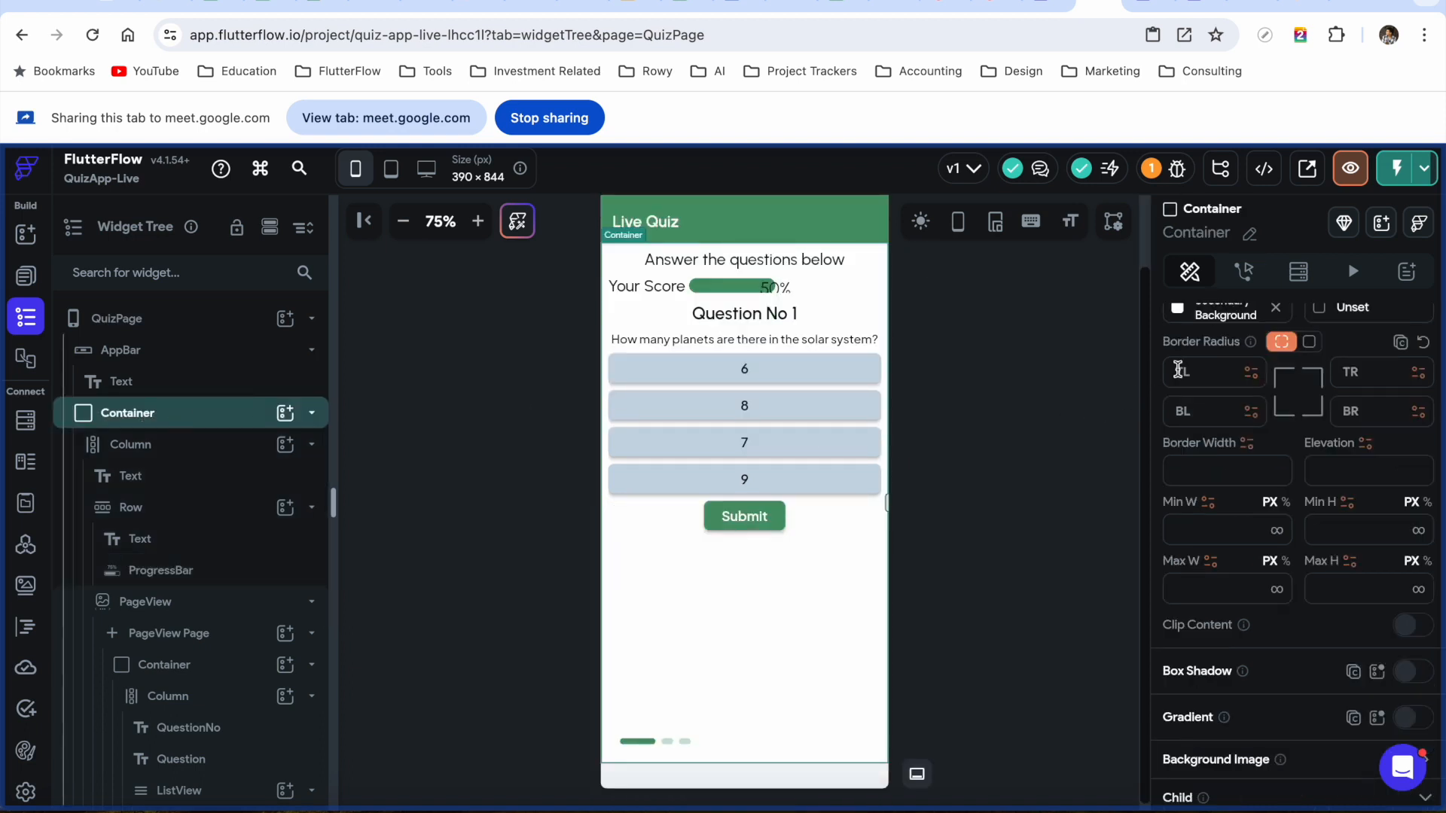
scroll(1295, 361, up, 8)
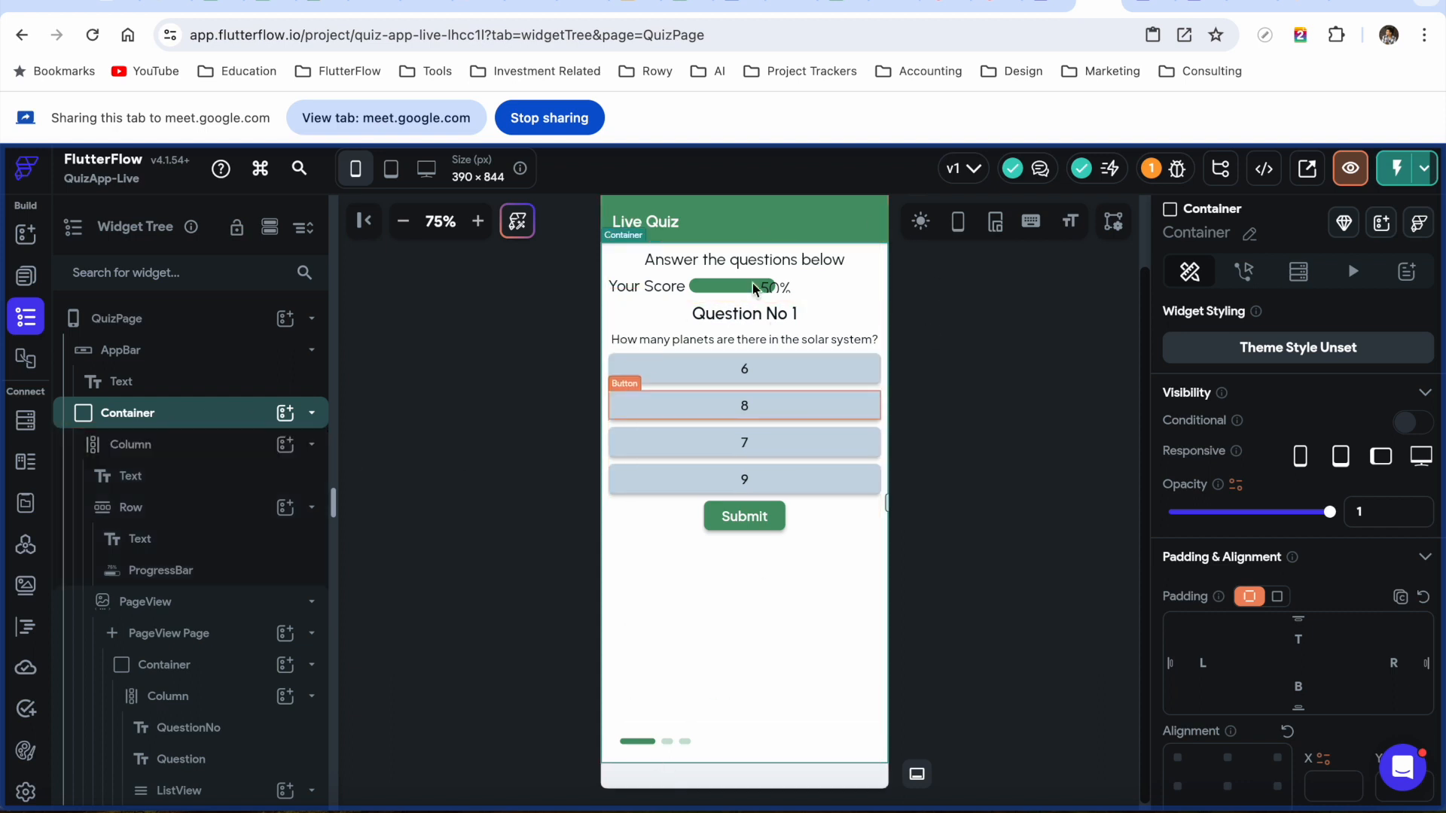
click(313, 414)
click(312, 414)
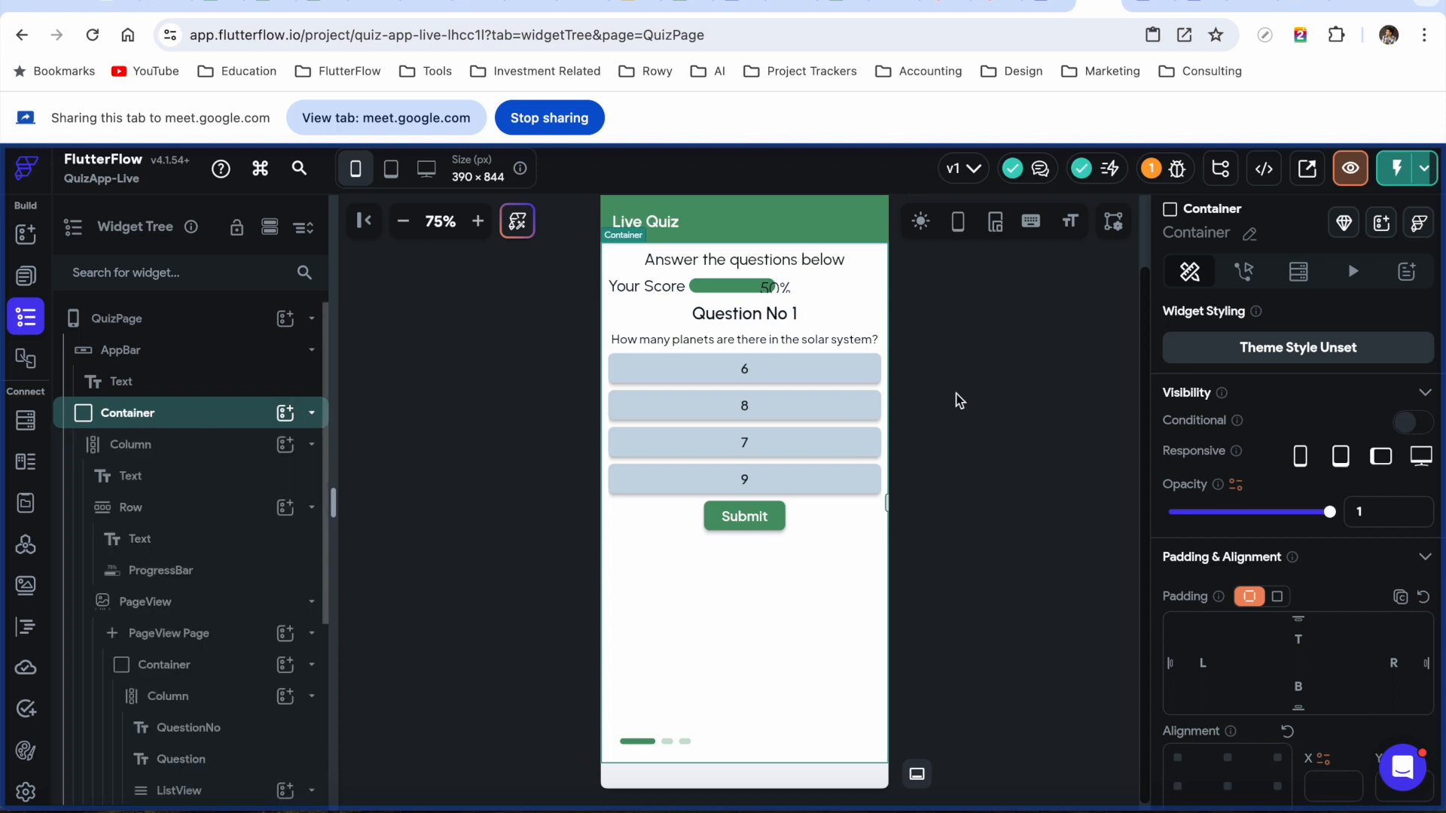
click(1305, 280)
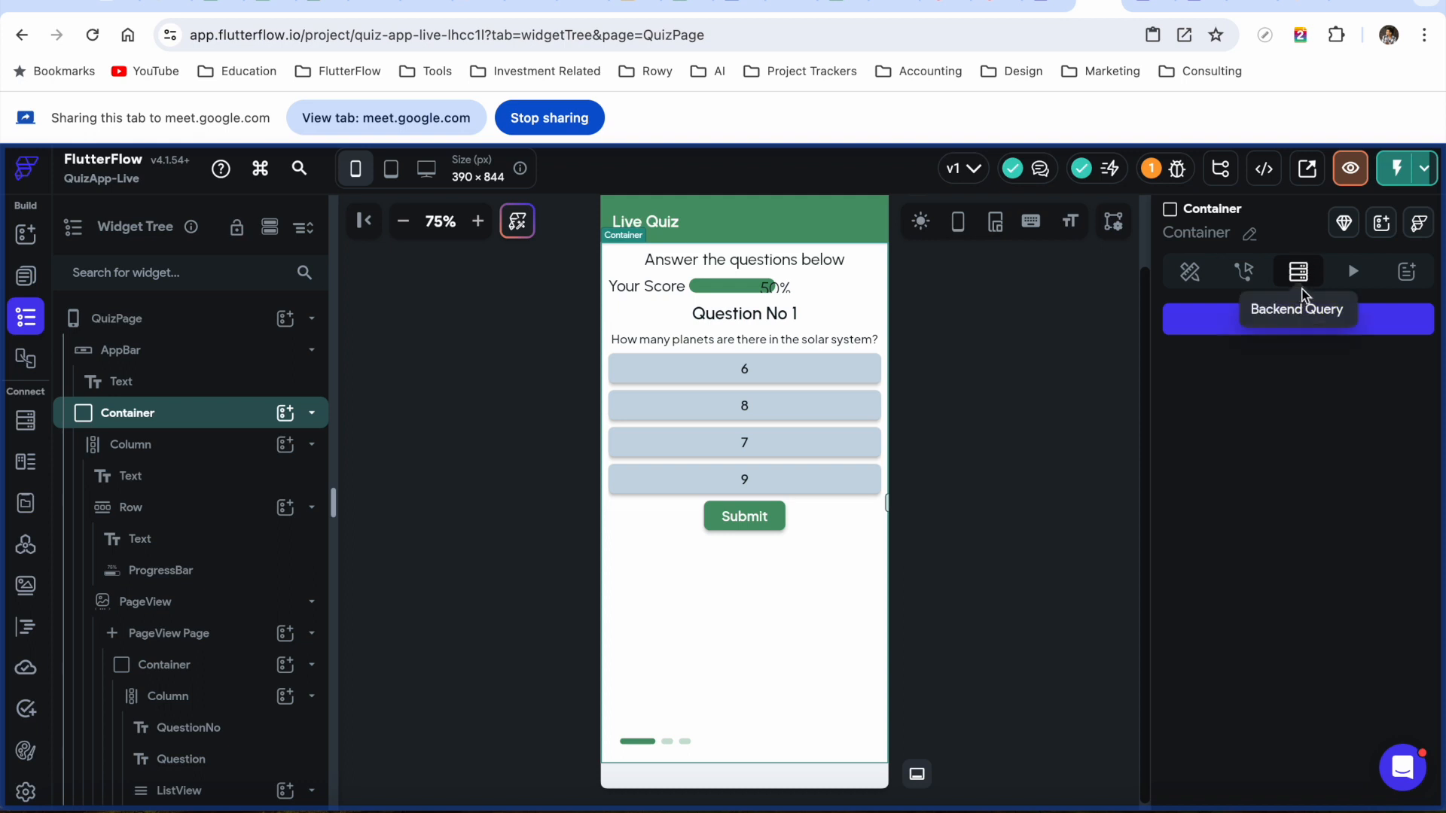
Add a Query Collection backend query on the quizCollection collection
click(1307, 325)
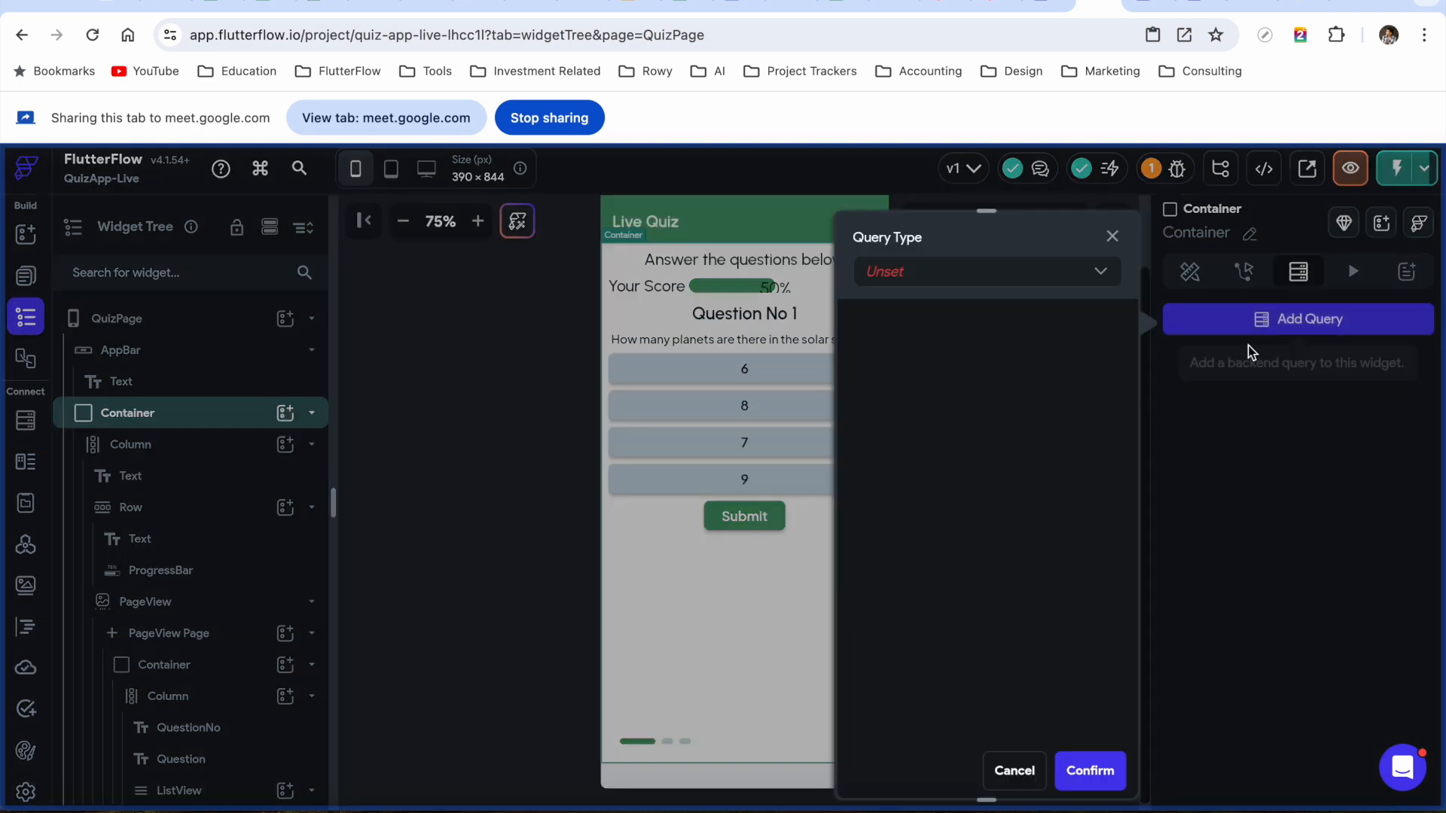
click(1076, 279)
click(959, 272)
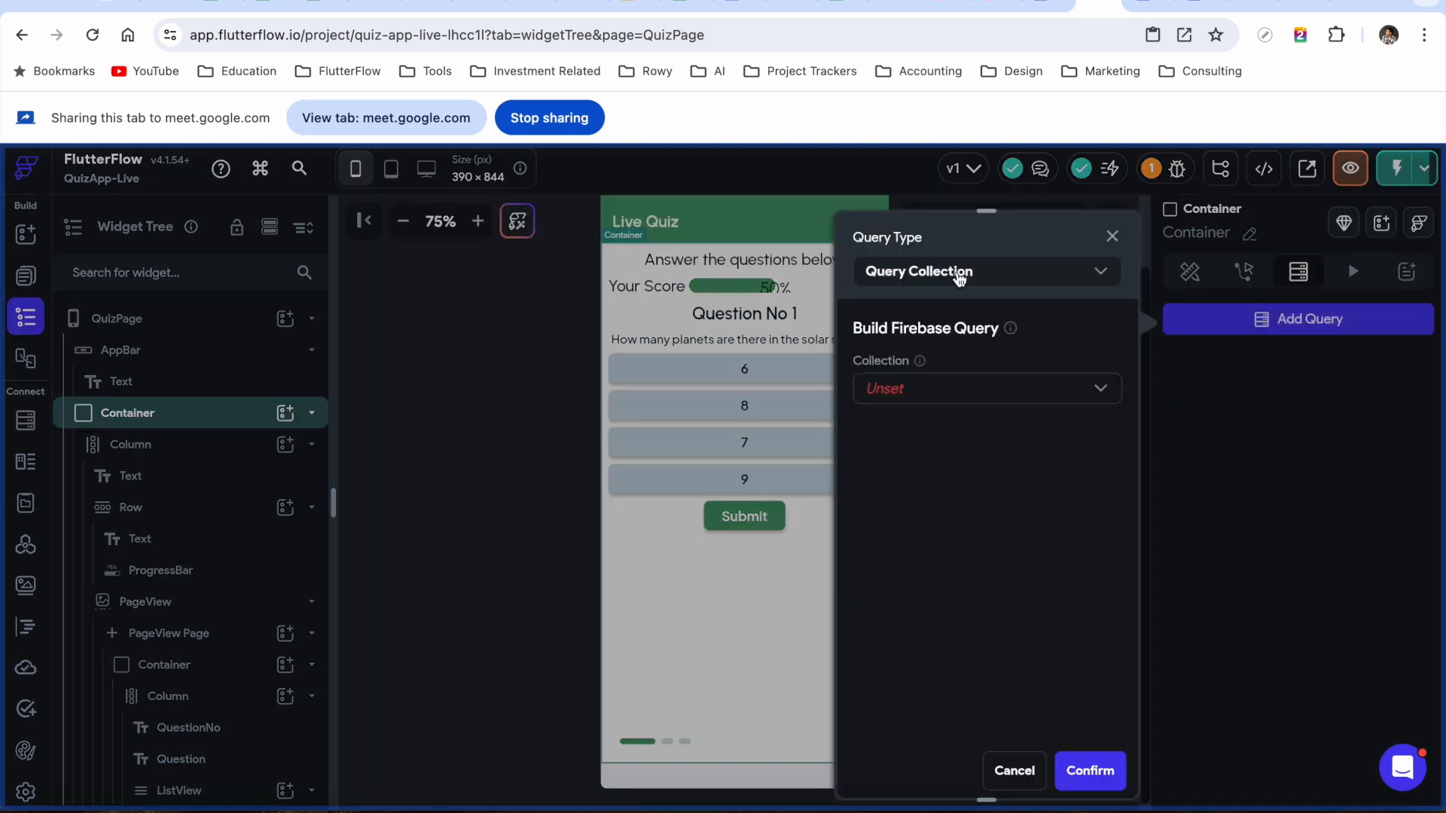
click(959, 399)
click(933, 391)
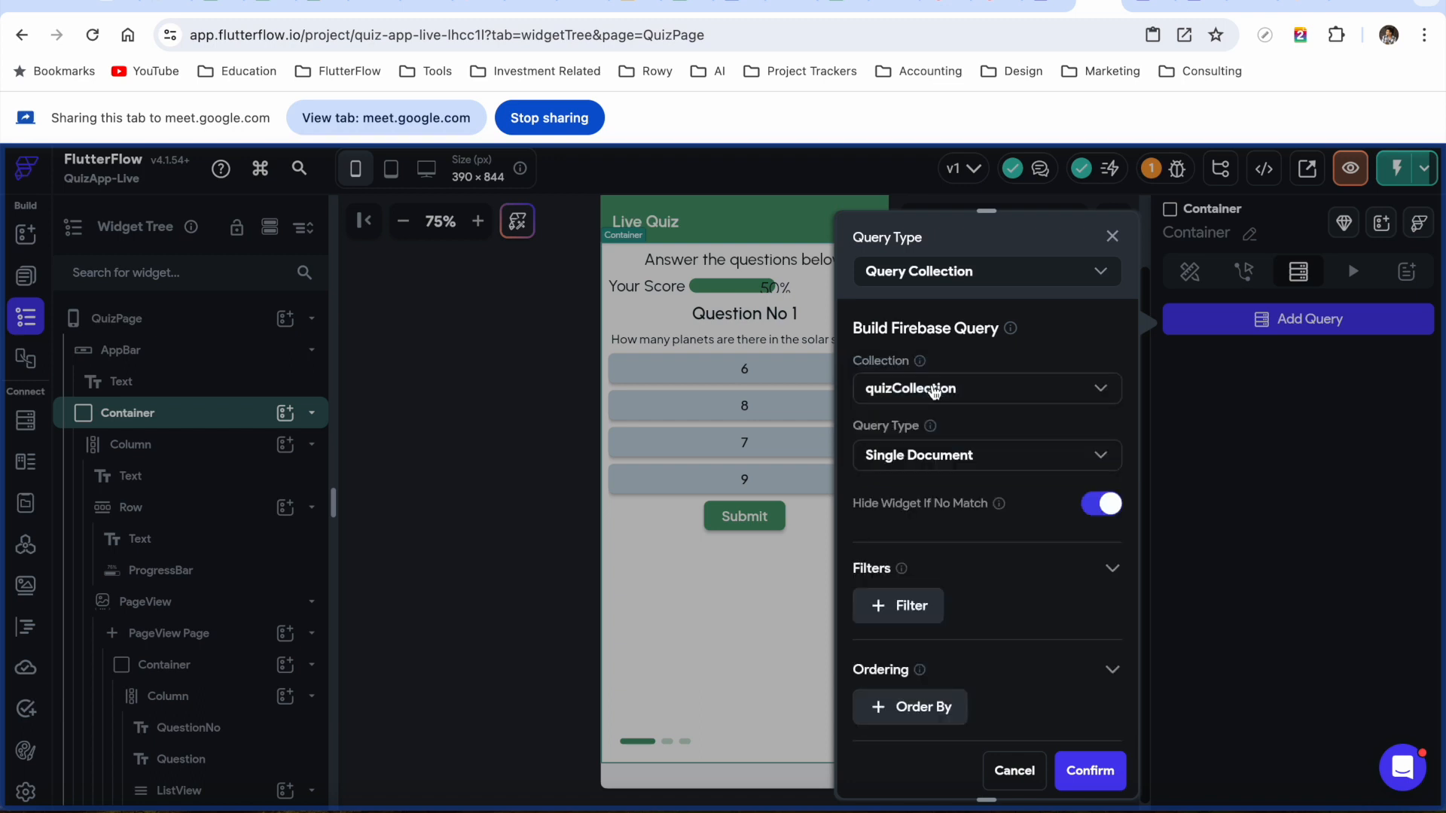
Make the query return a List of Documents limited to 5, and confirm it
scroll(955, 526, down, 2)
scroll(955, 526, up, 2)
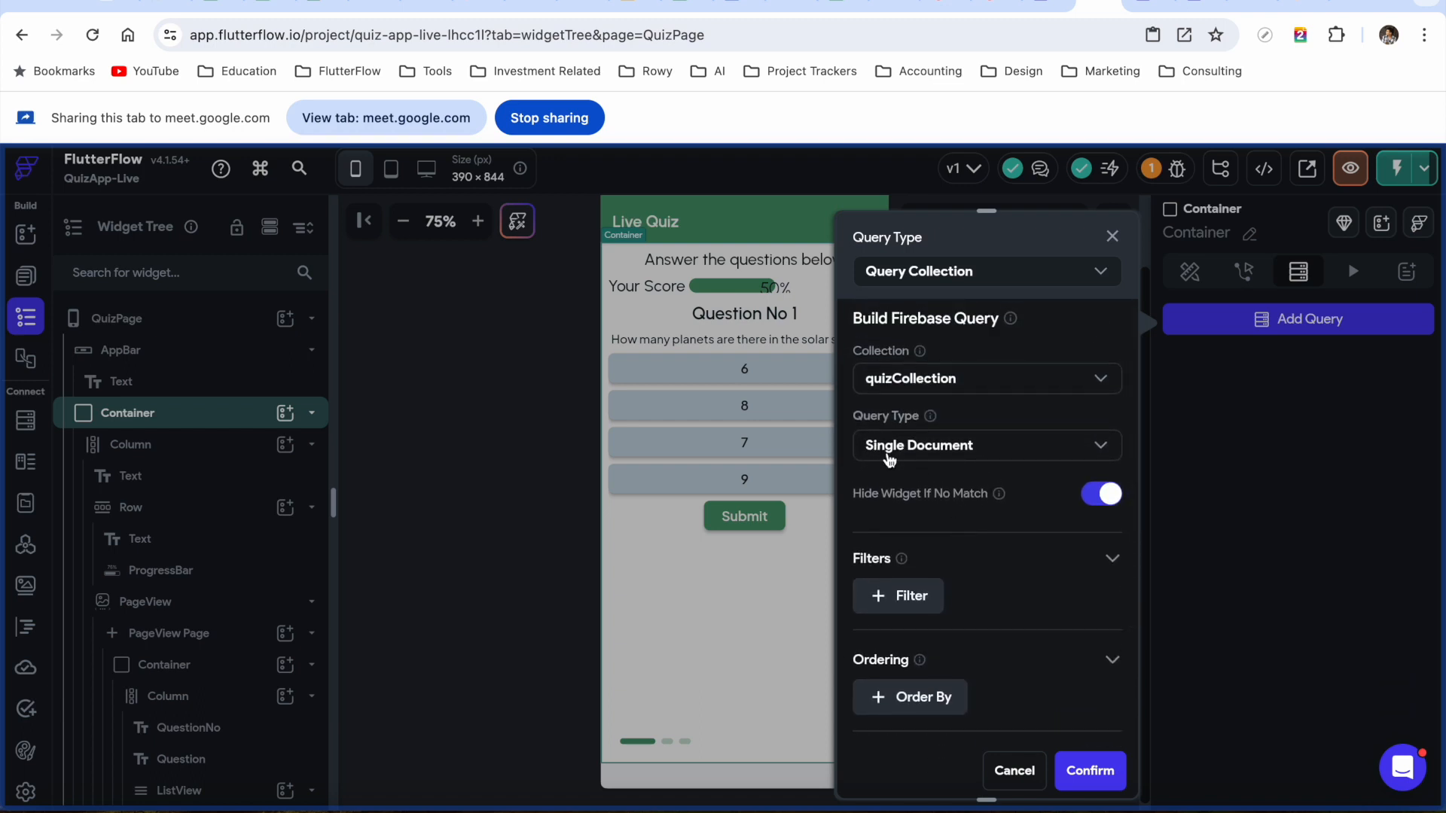
click(968, 452)
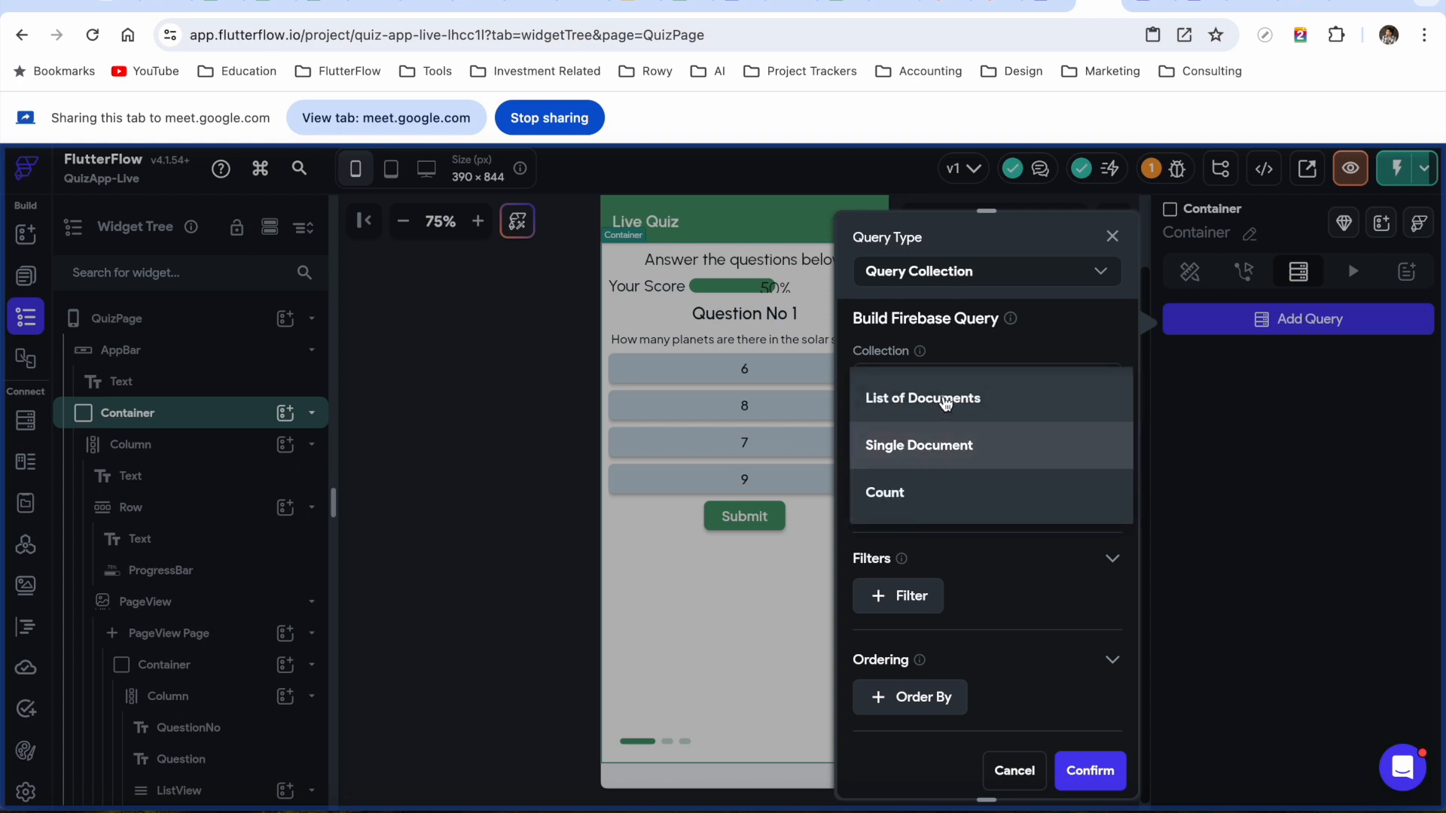
click(942, 400)
scroll(991, 472, down, 1)
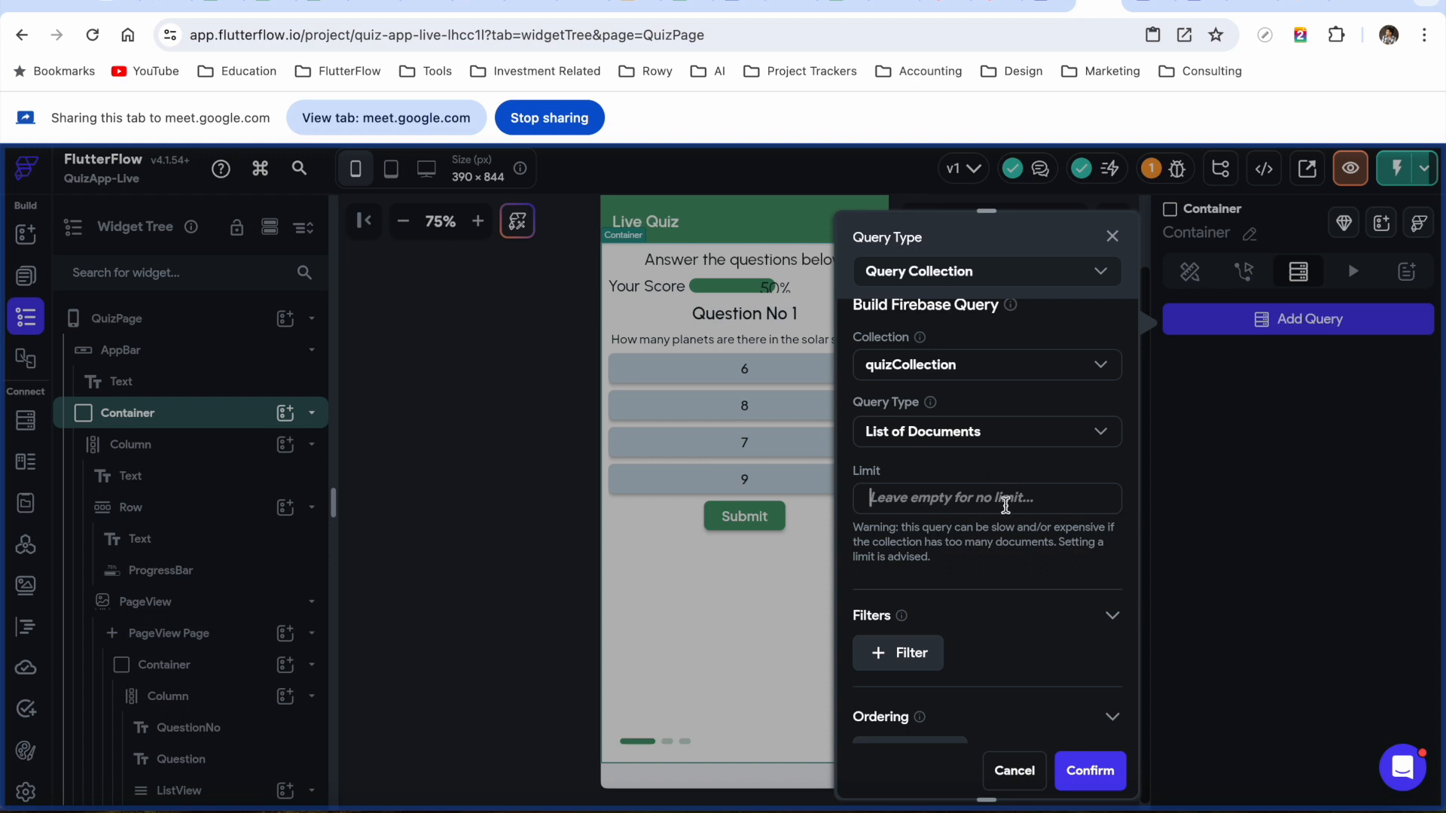
text(5)
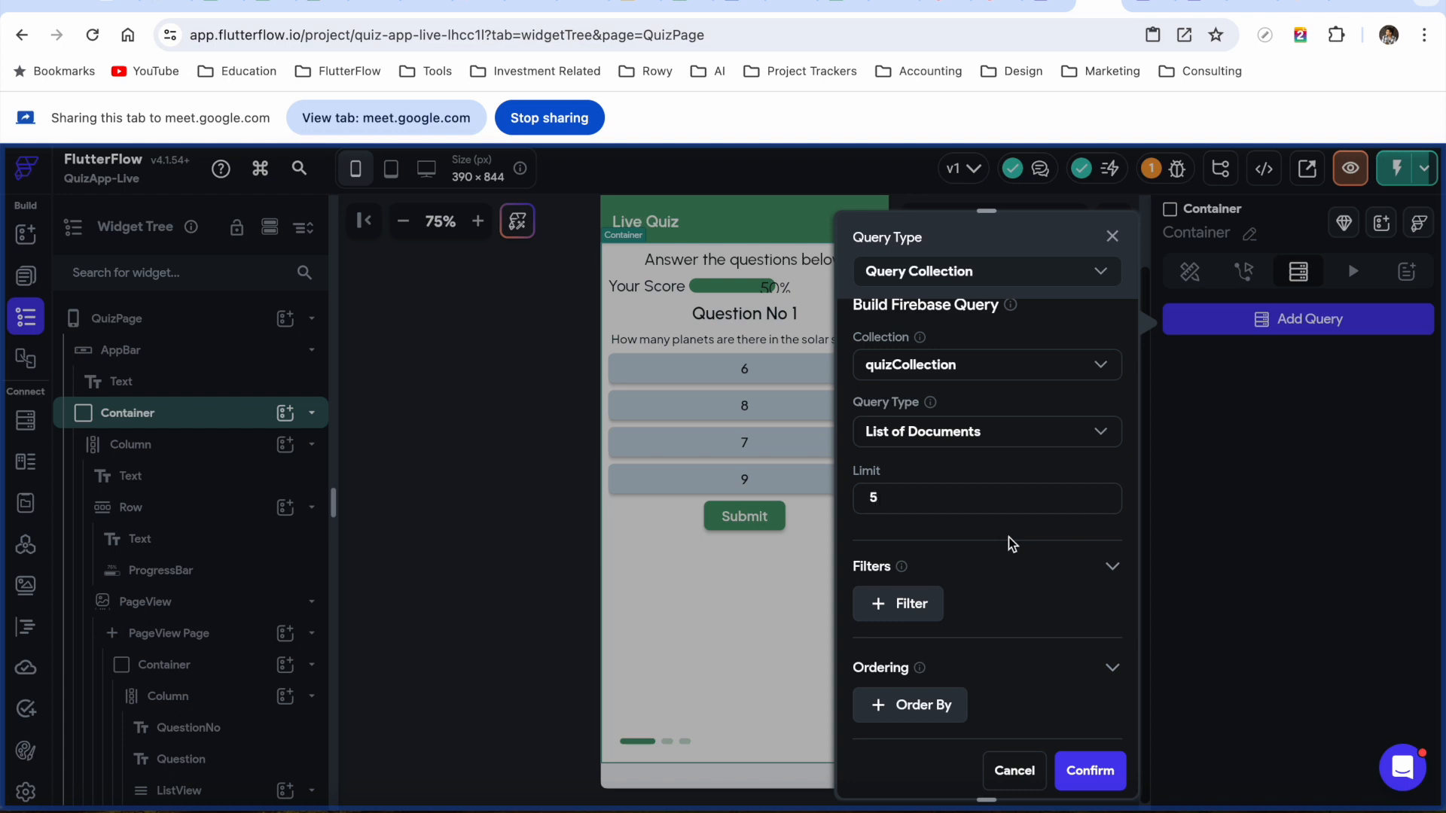
scroll(968, 566, down, 3)
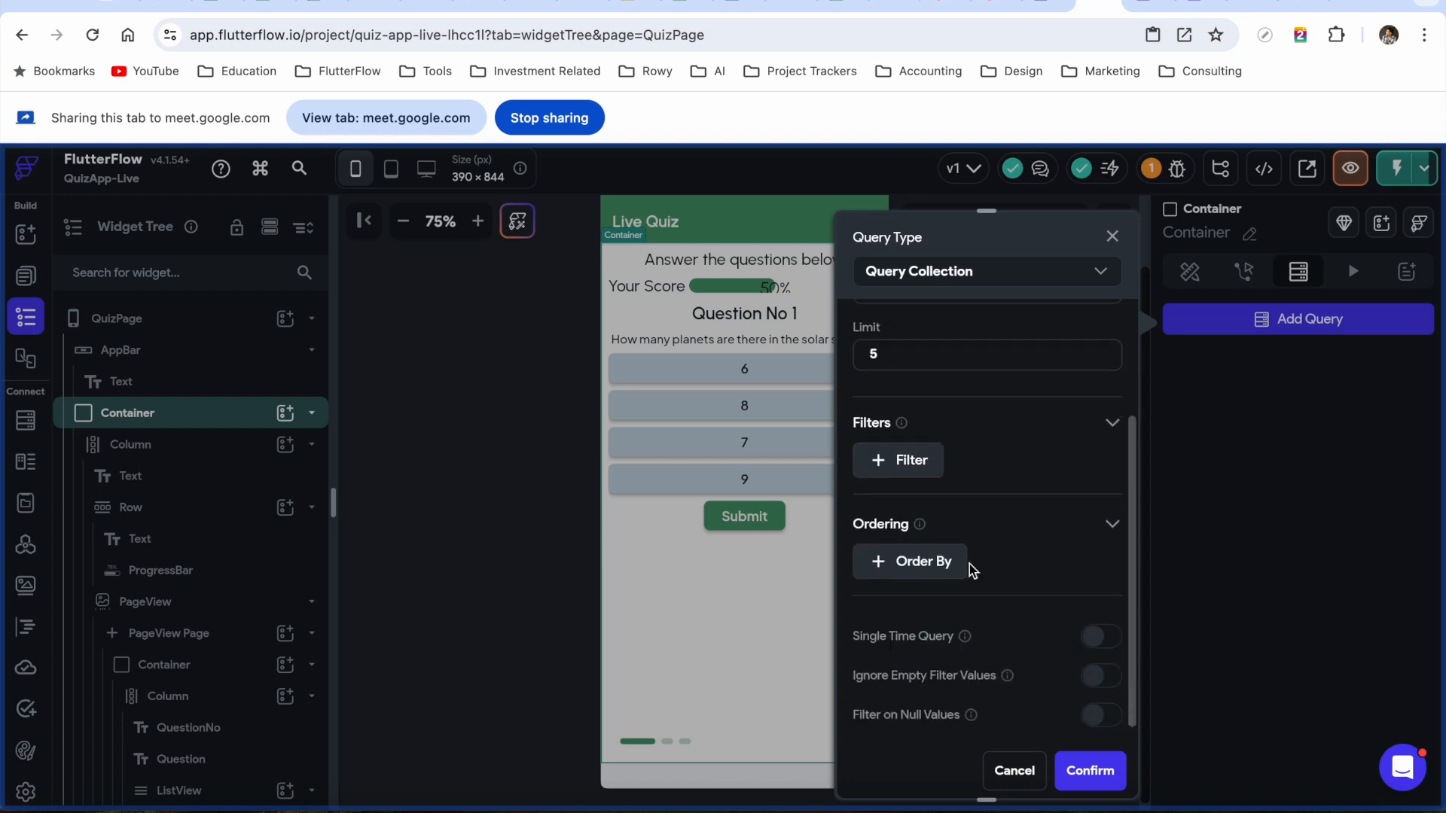
scroll(1013, 507, down, 1)
click(1090, 771)
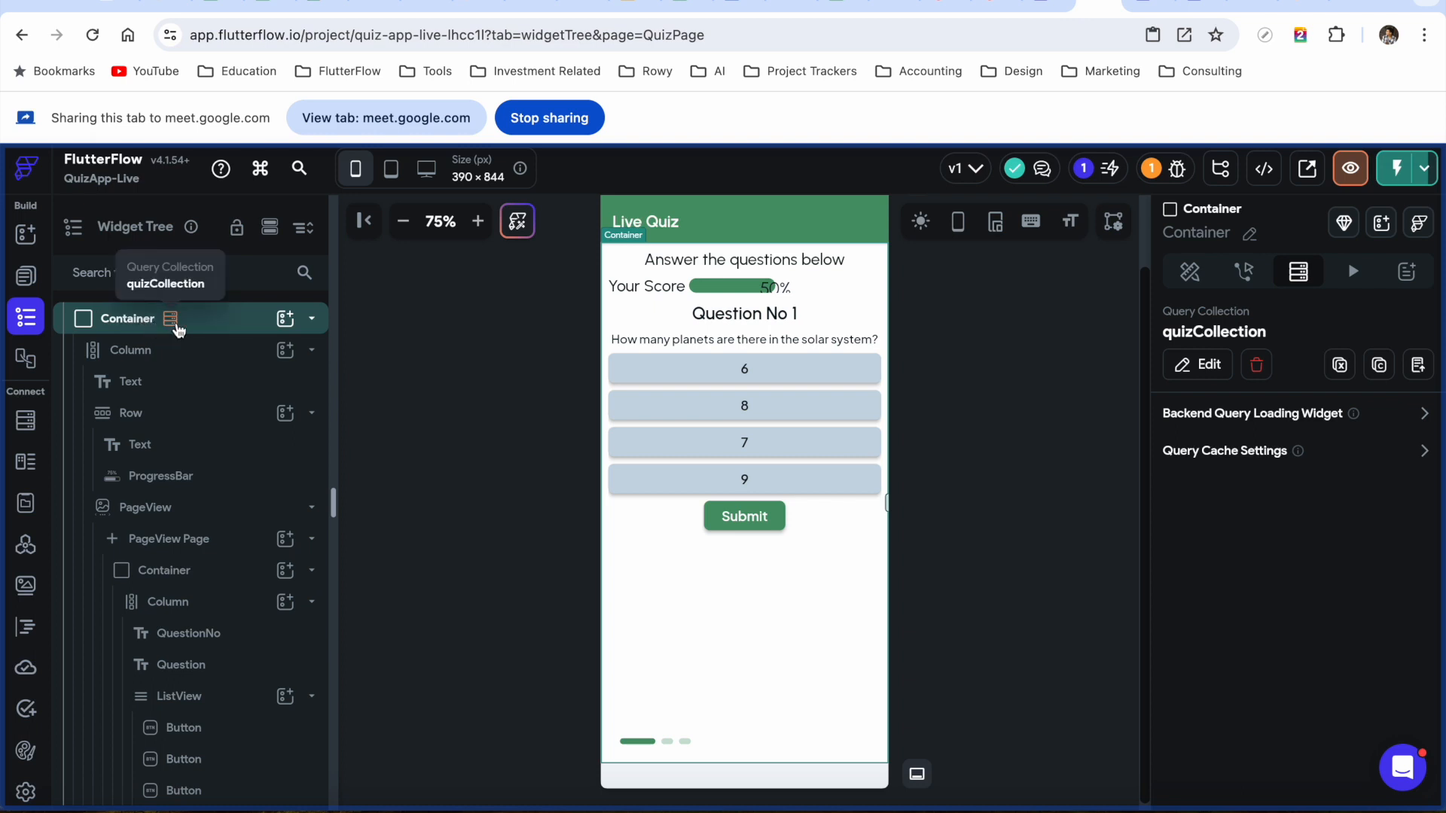
click(203, 388)
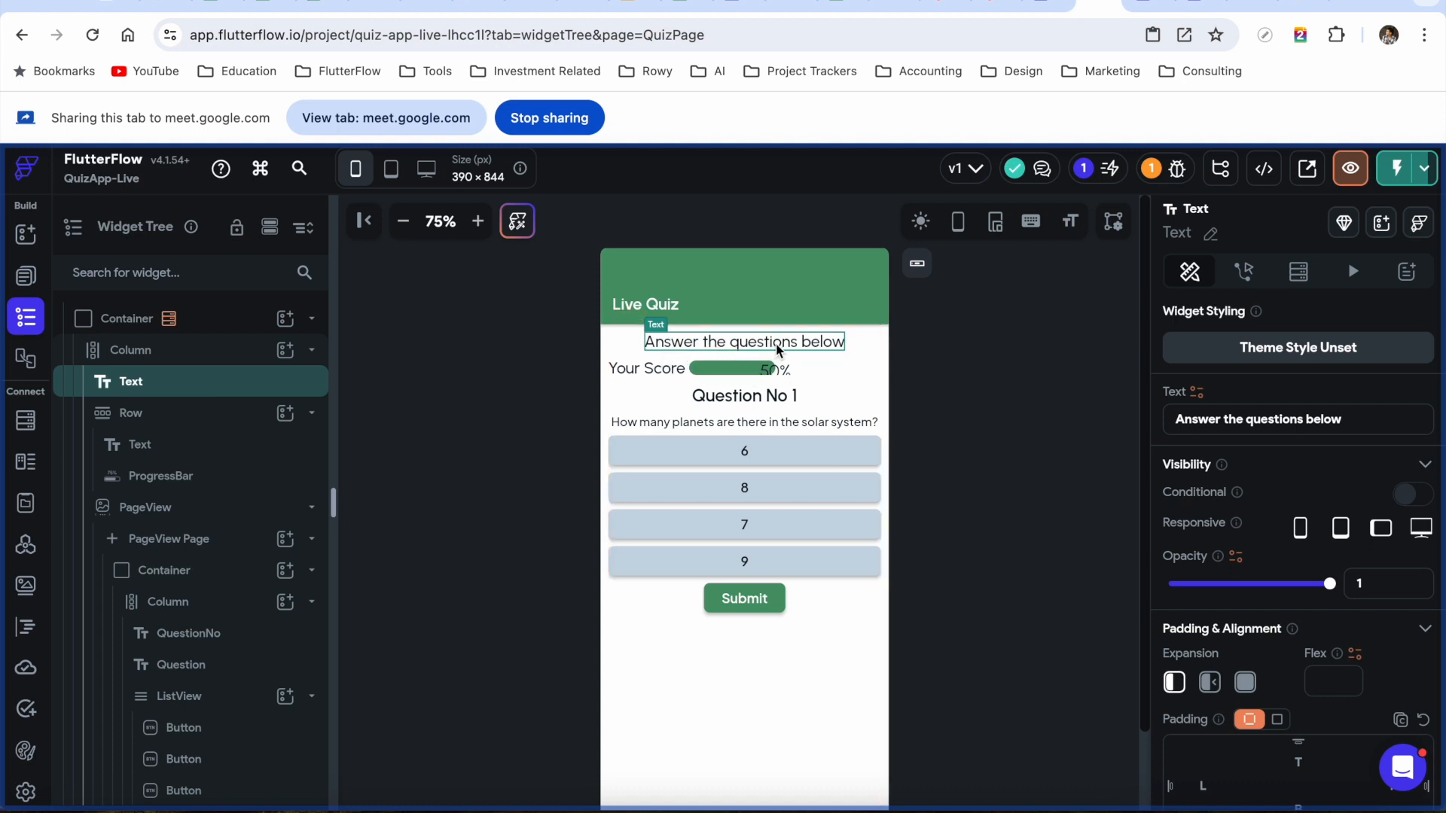
click(1198, 392)
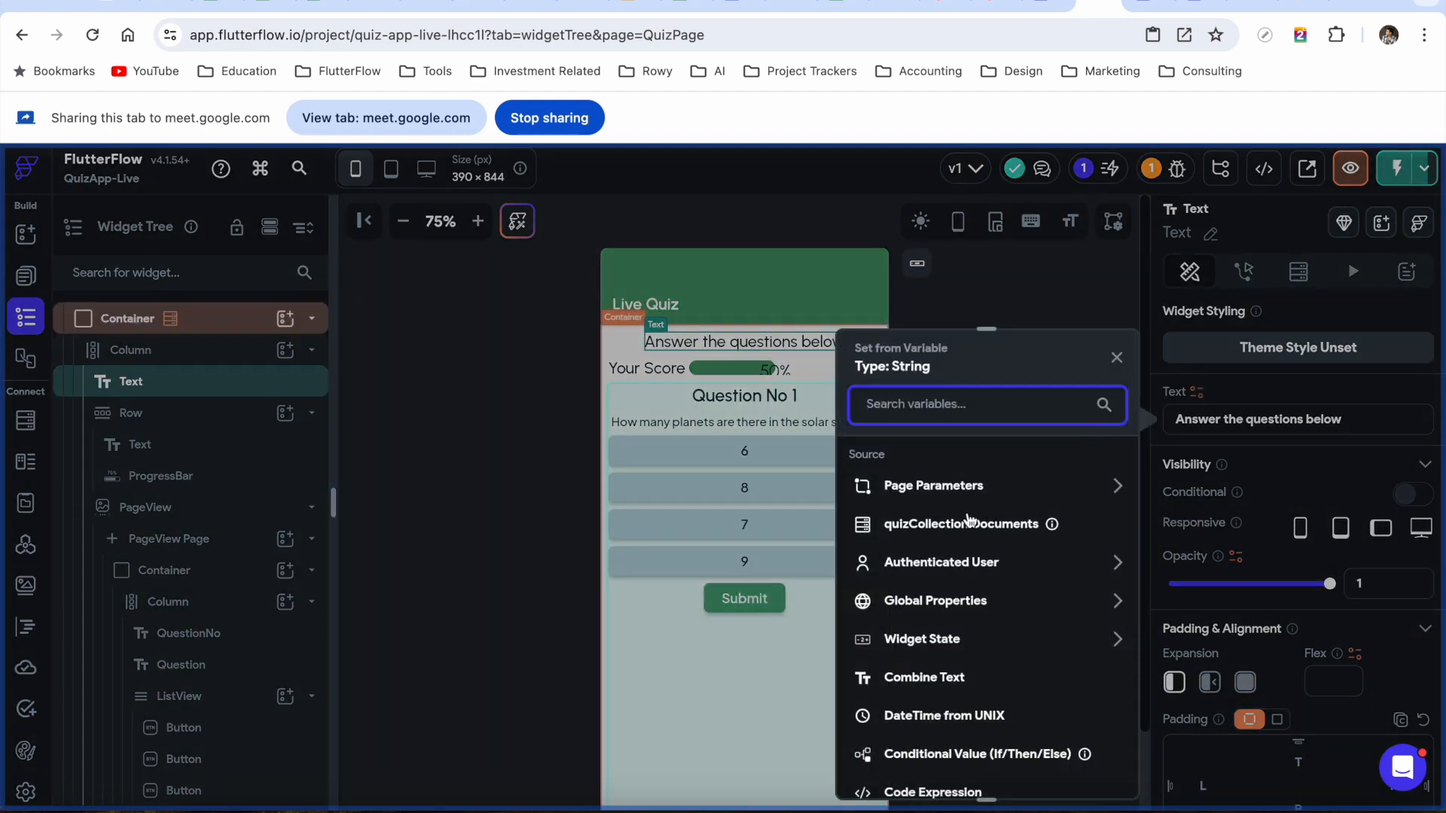
click(1259, 391)
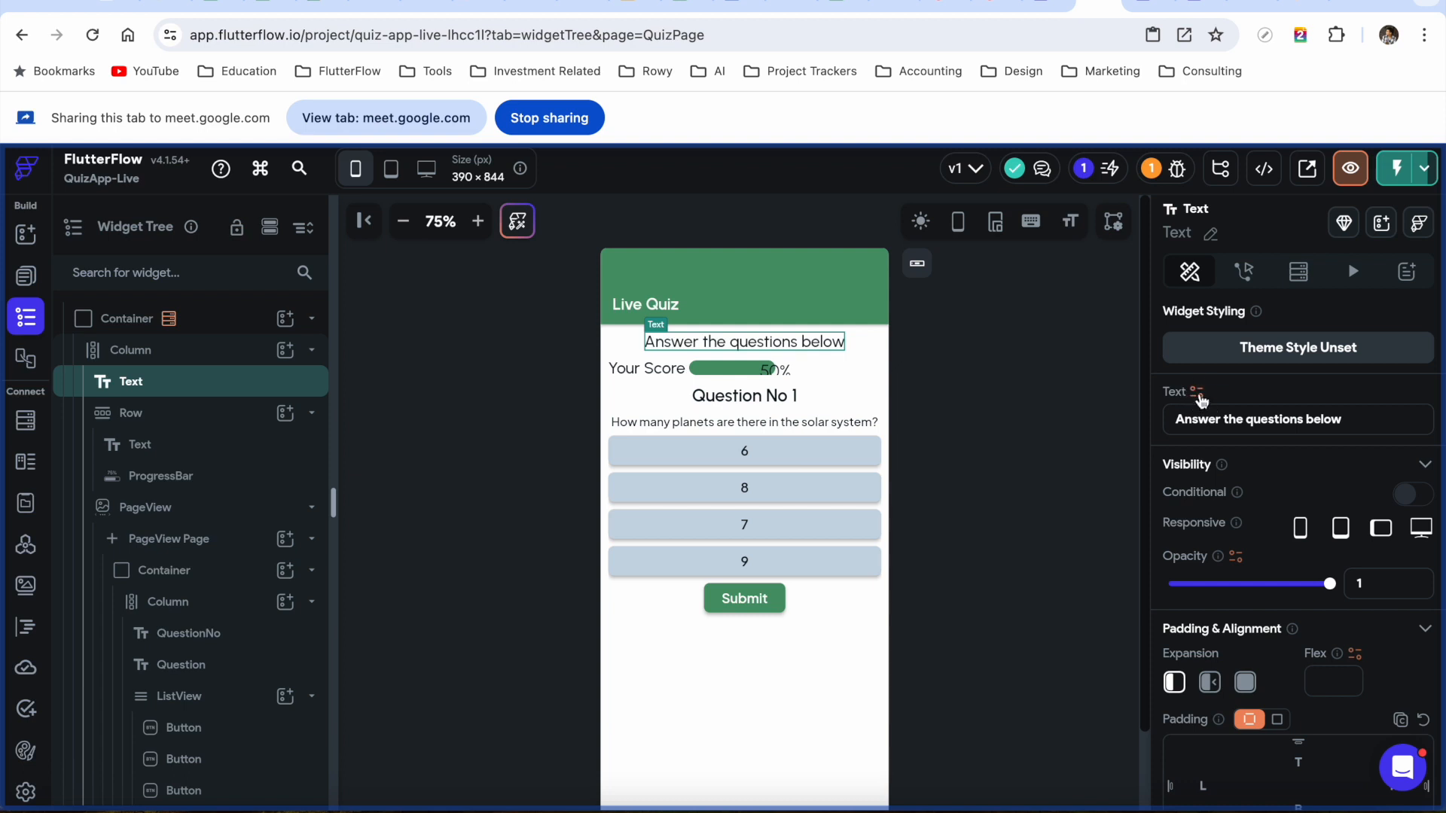
click(1199, 393)
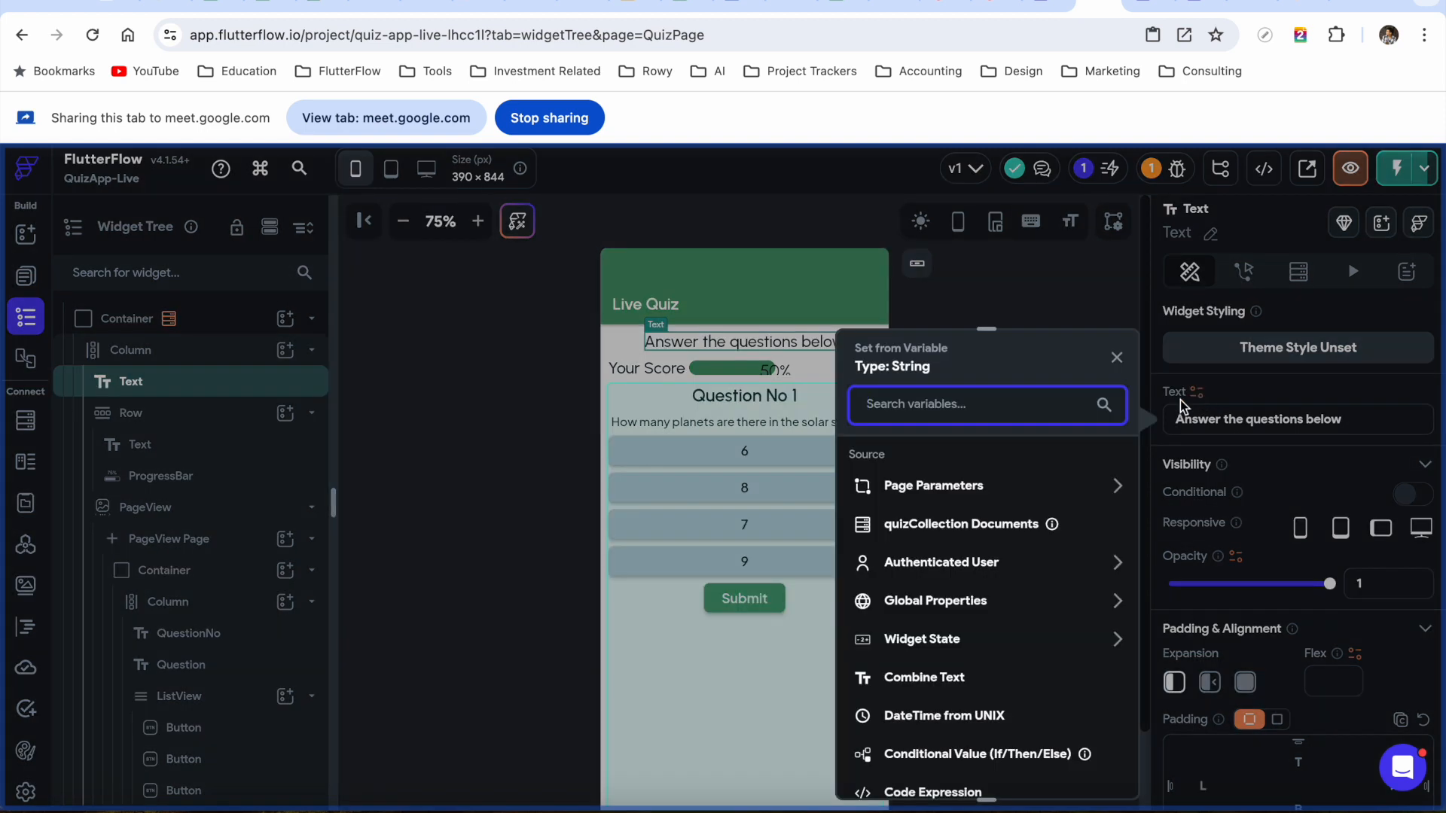
click(925, 533)
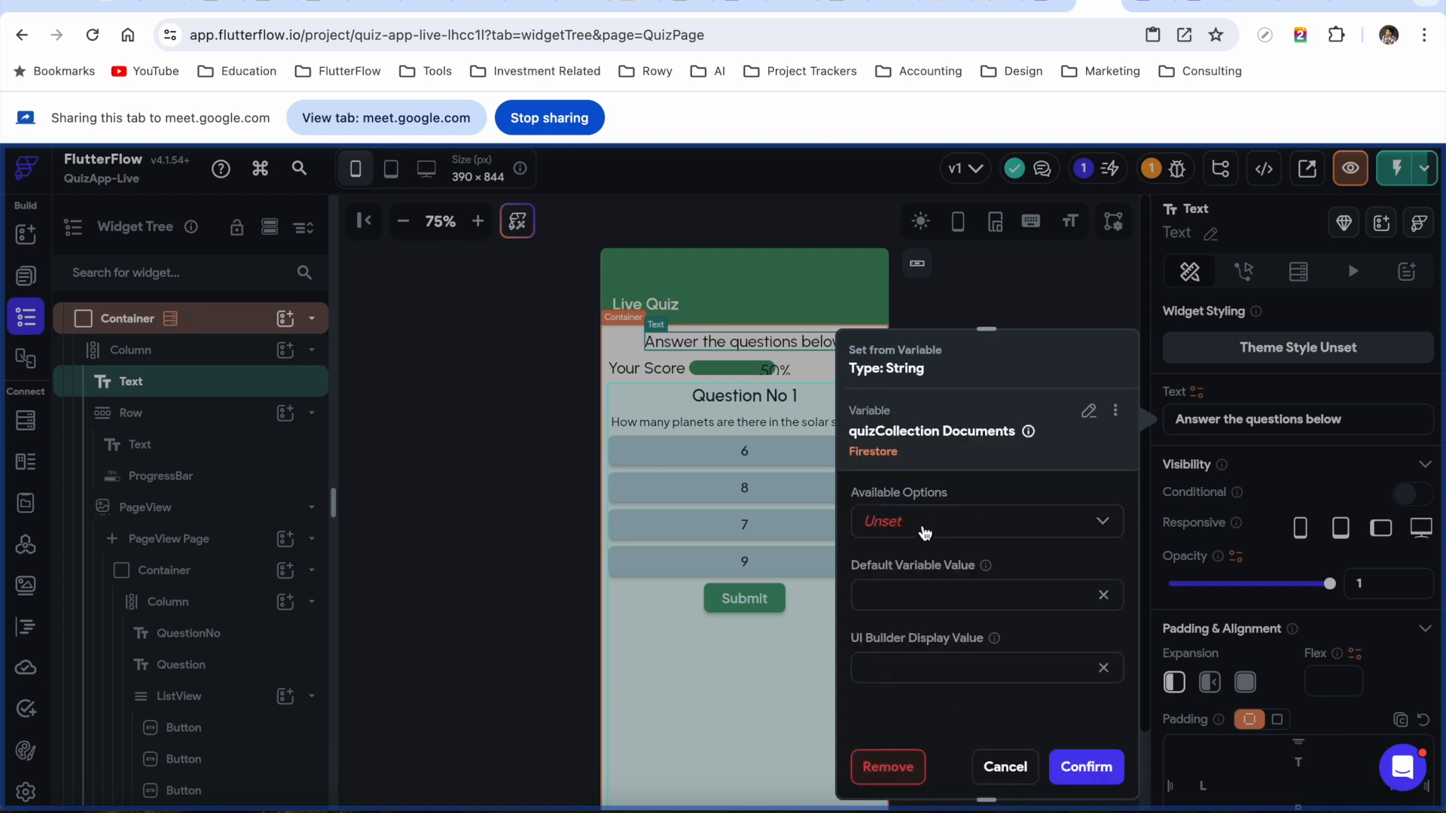
click(963, 527)
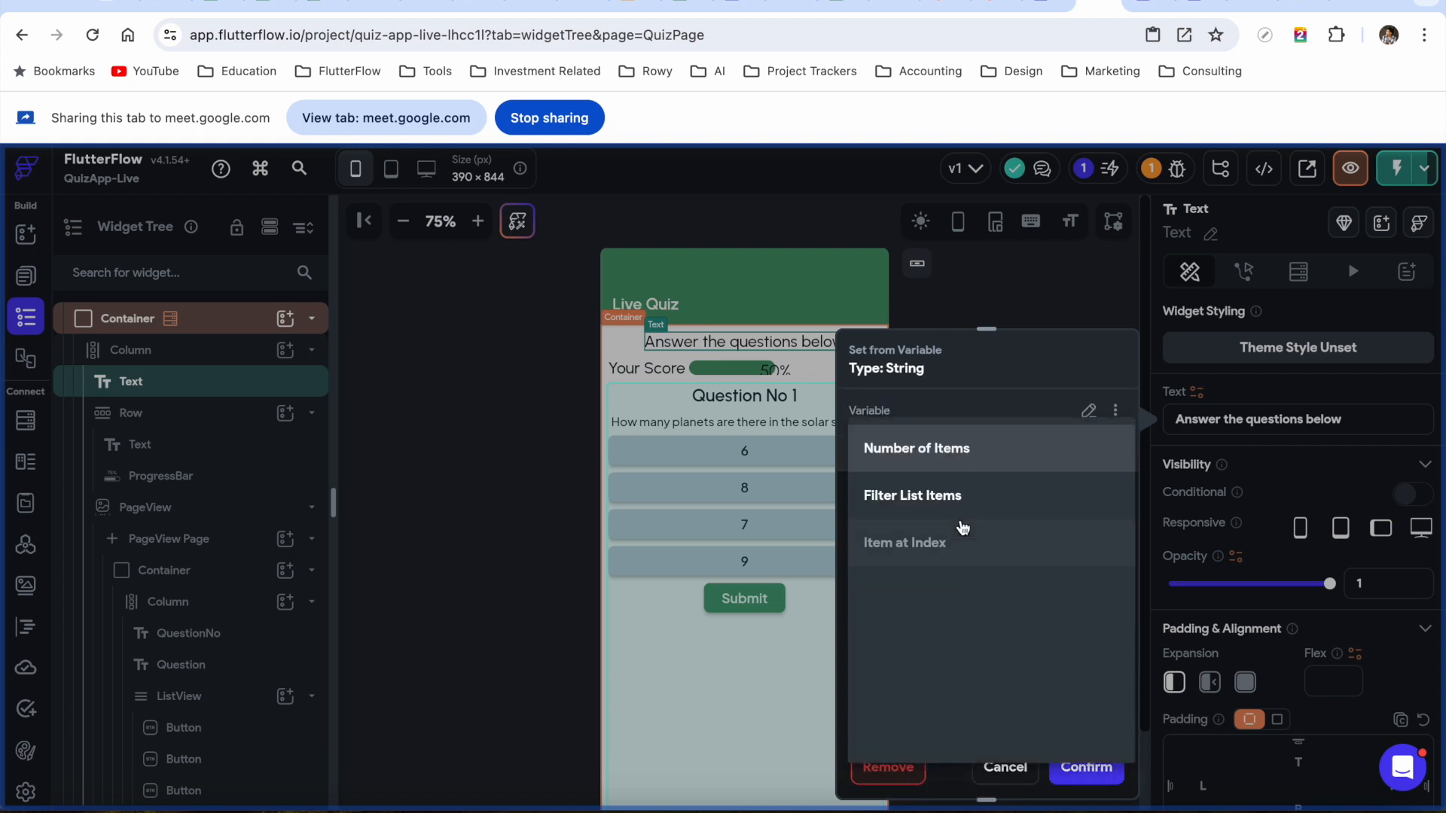
click(1028, 388)
click(1006, 768)
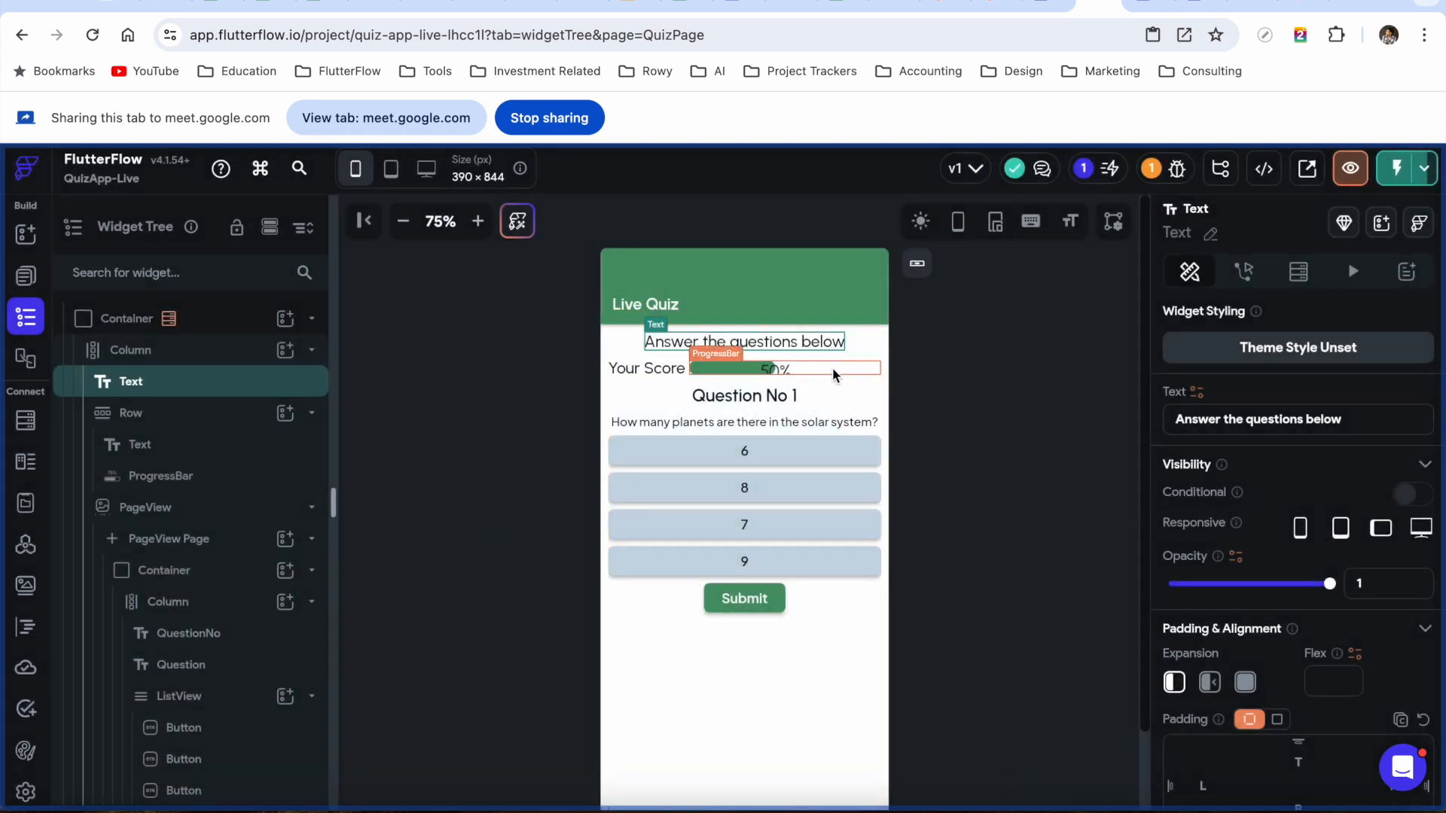
click(834, 404)
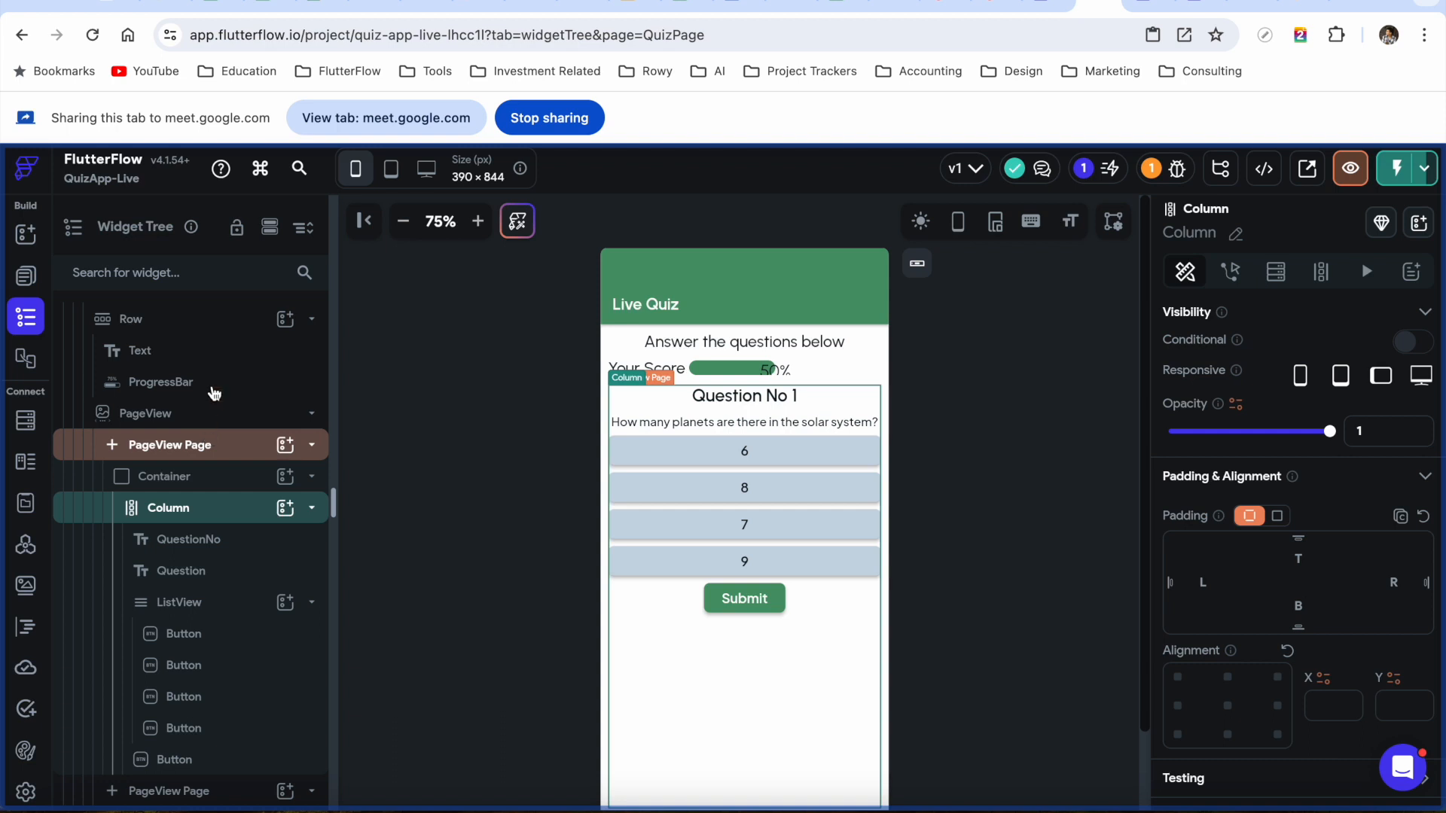
Turn on Generate Dynamic Children for the PageView with variable name quizQuestionDocs
click(211, 422)
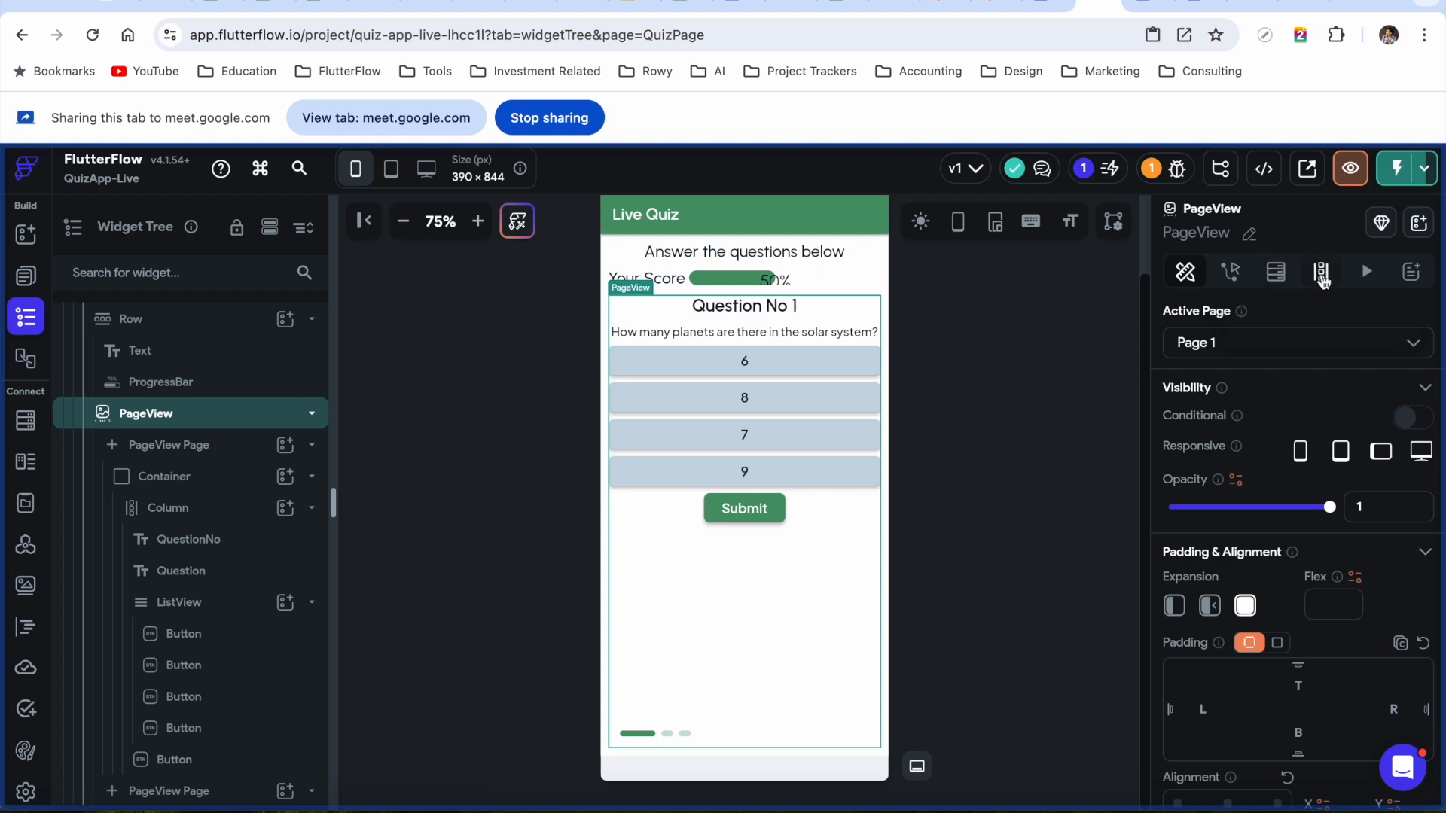
click(1322, 274)
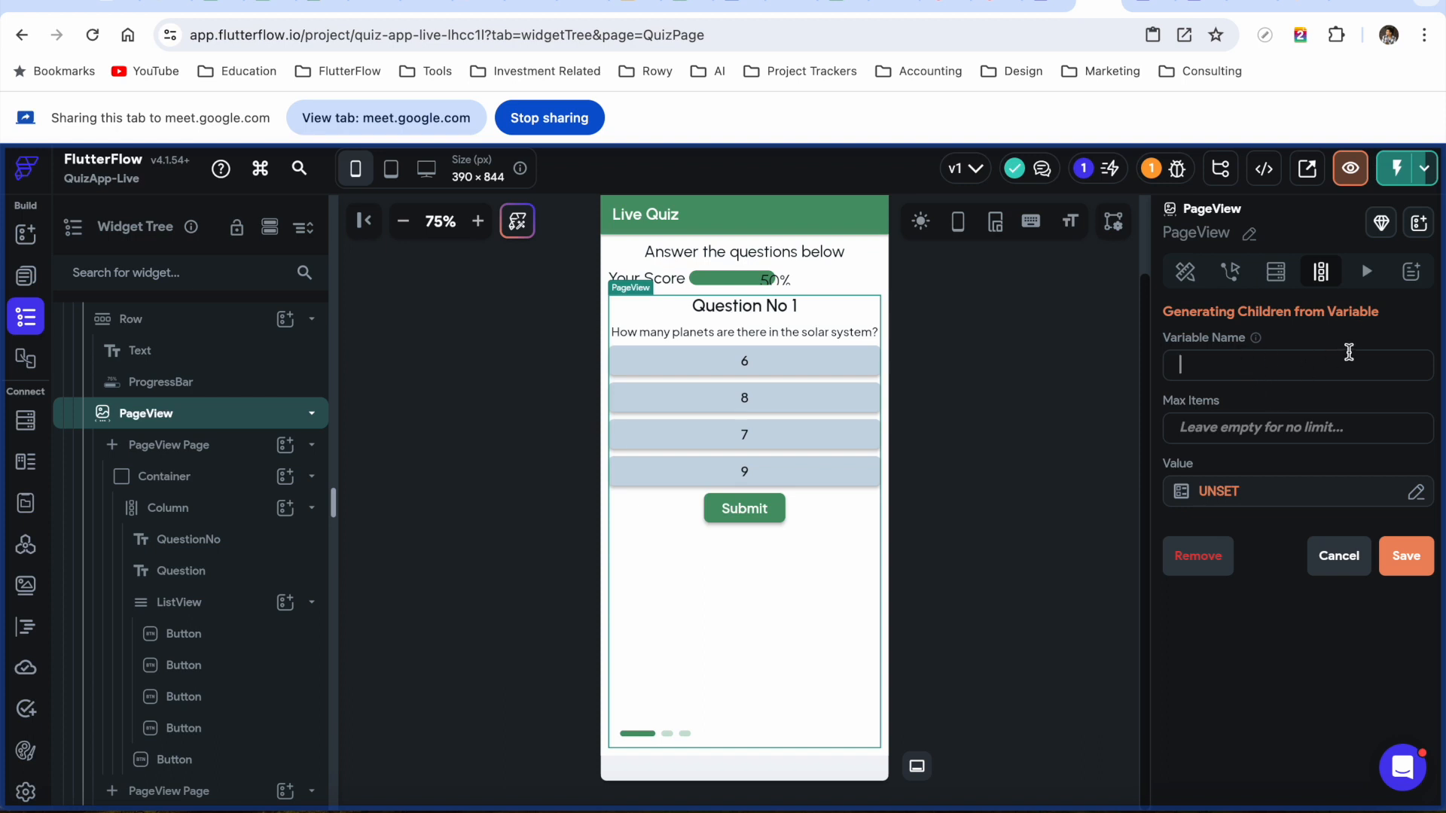
text(question)
text(s)
key(ctrl+a)
text(q)
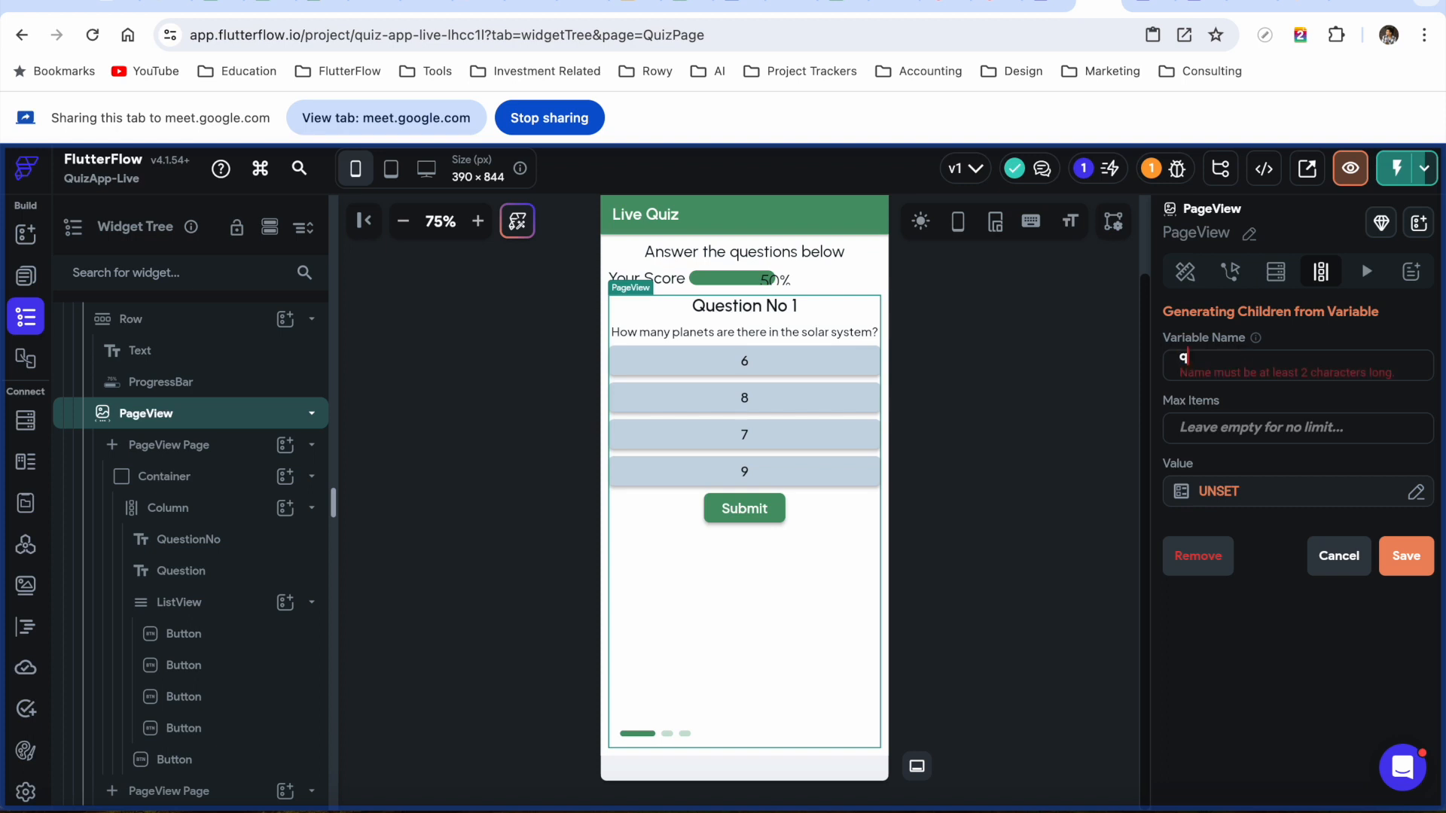
text(uizQuestions)
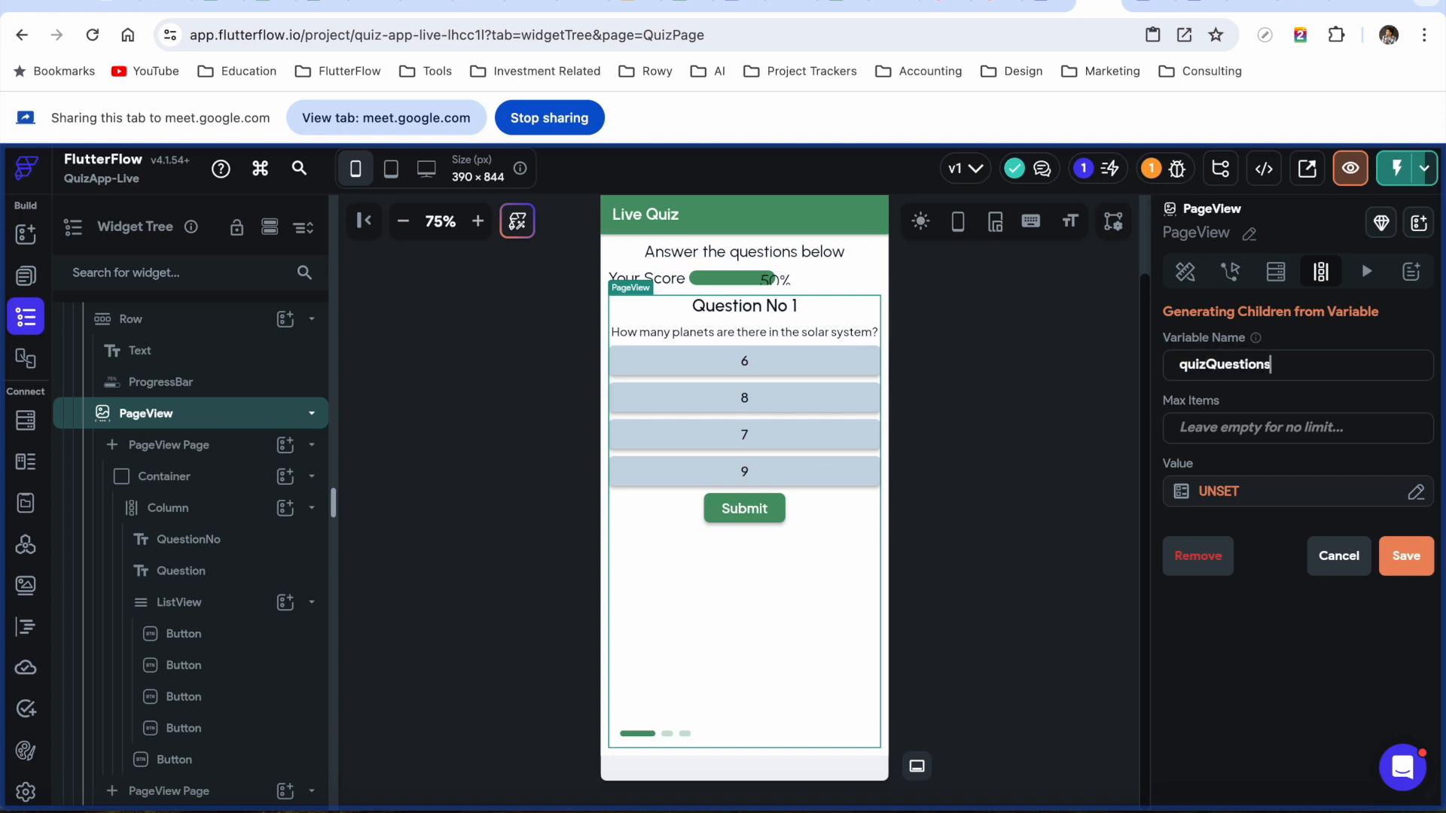
key(BackSpace)
text(Docs)
Bind the dynamic children value to quizCollection Documents and save
click(1211, 493)
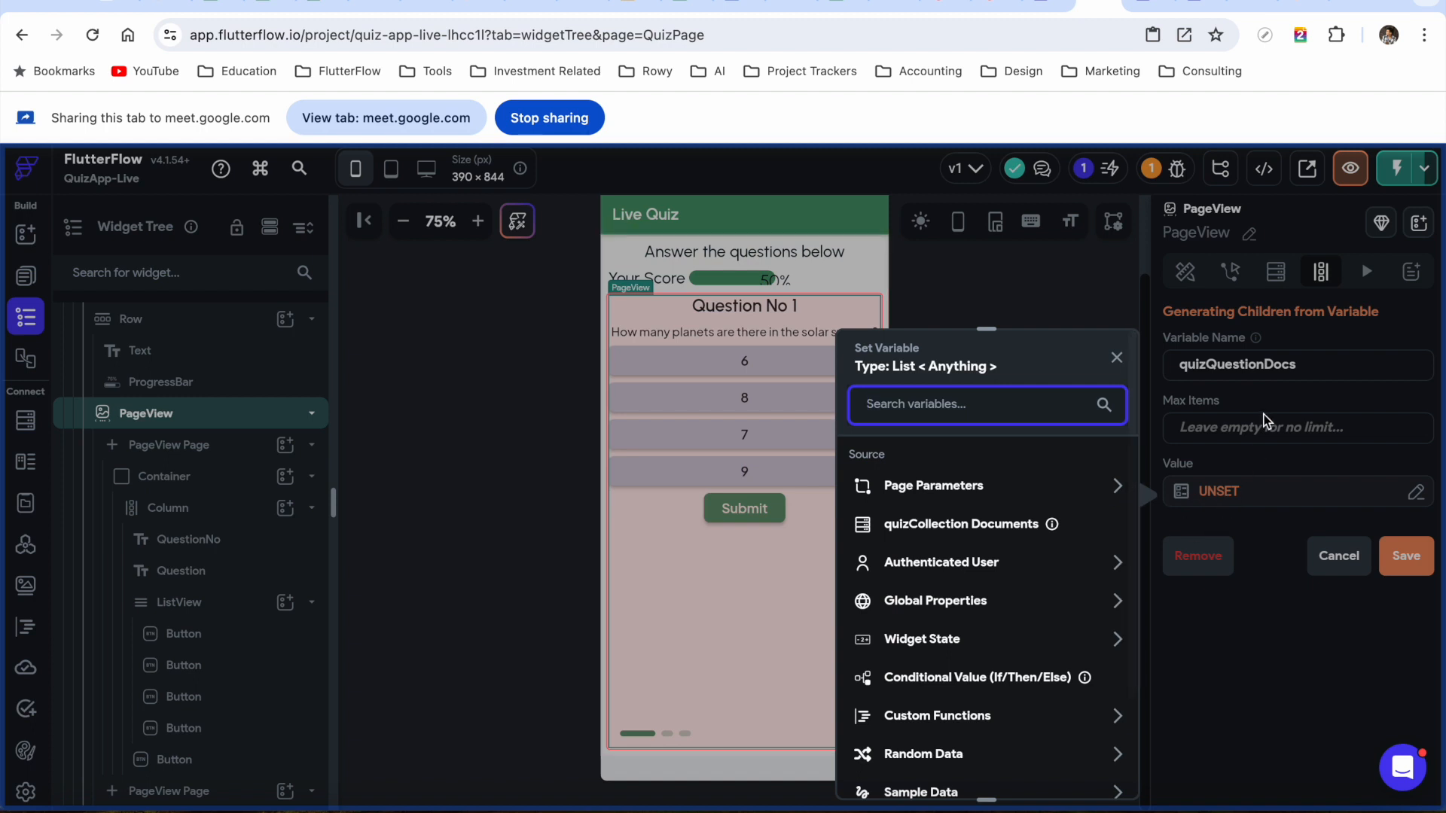
click(998, 531)
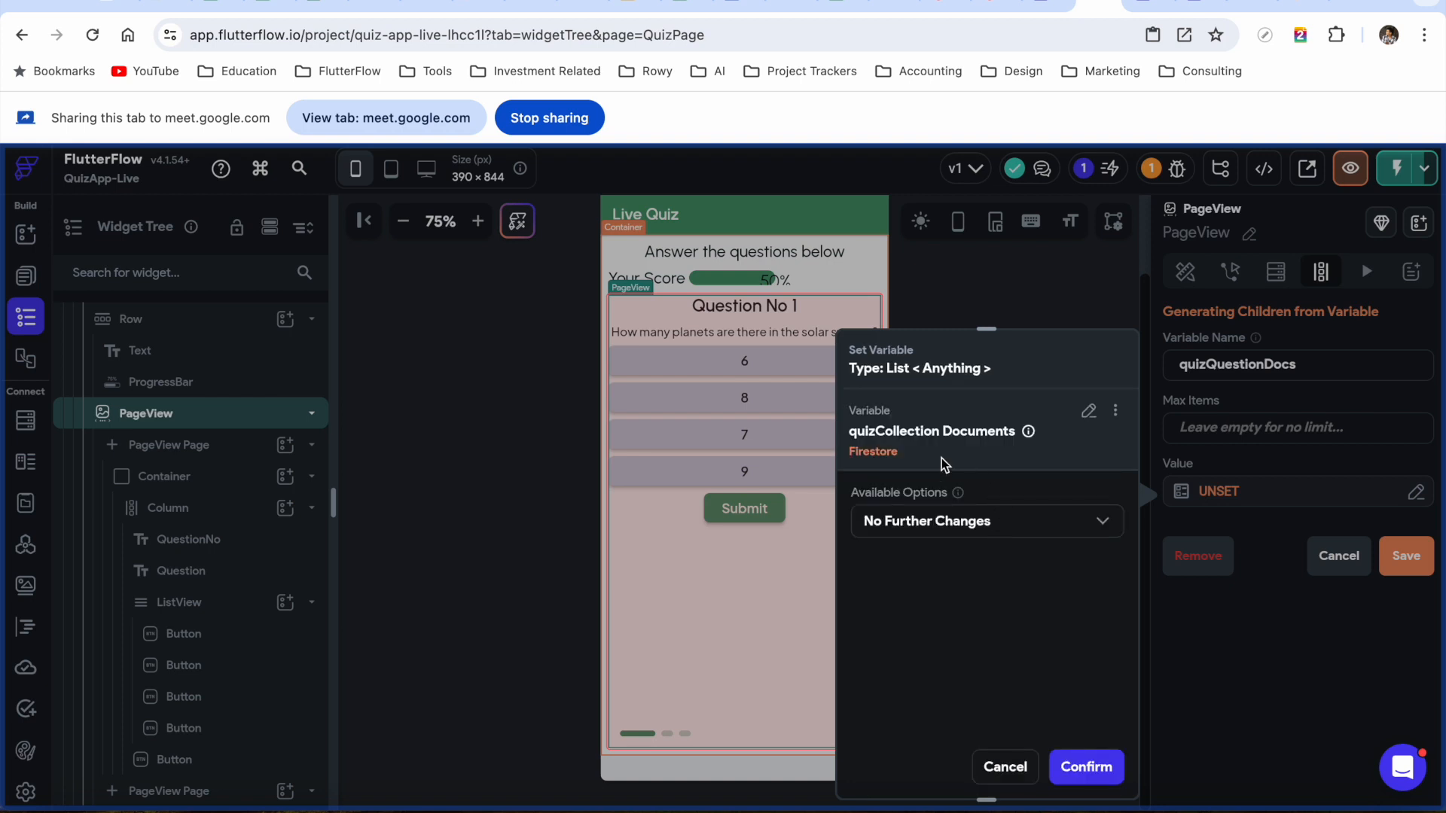
click(1094, 776)
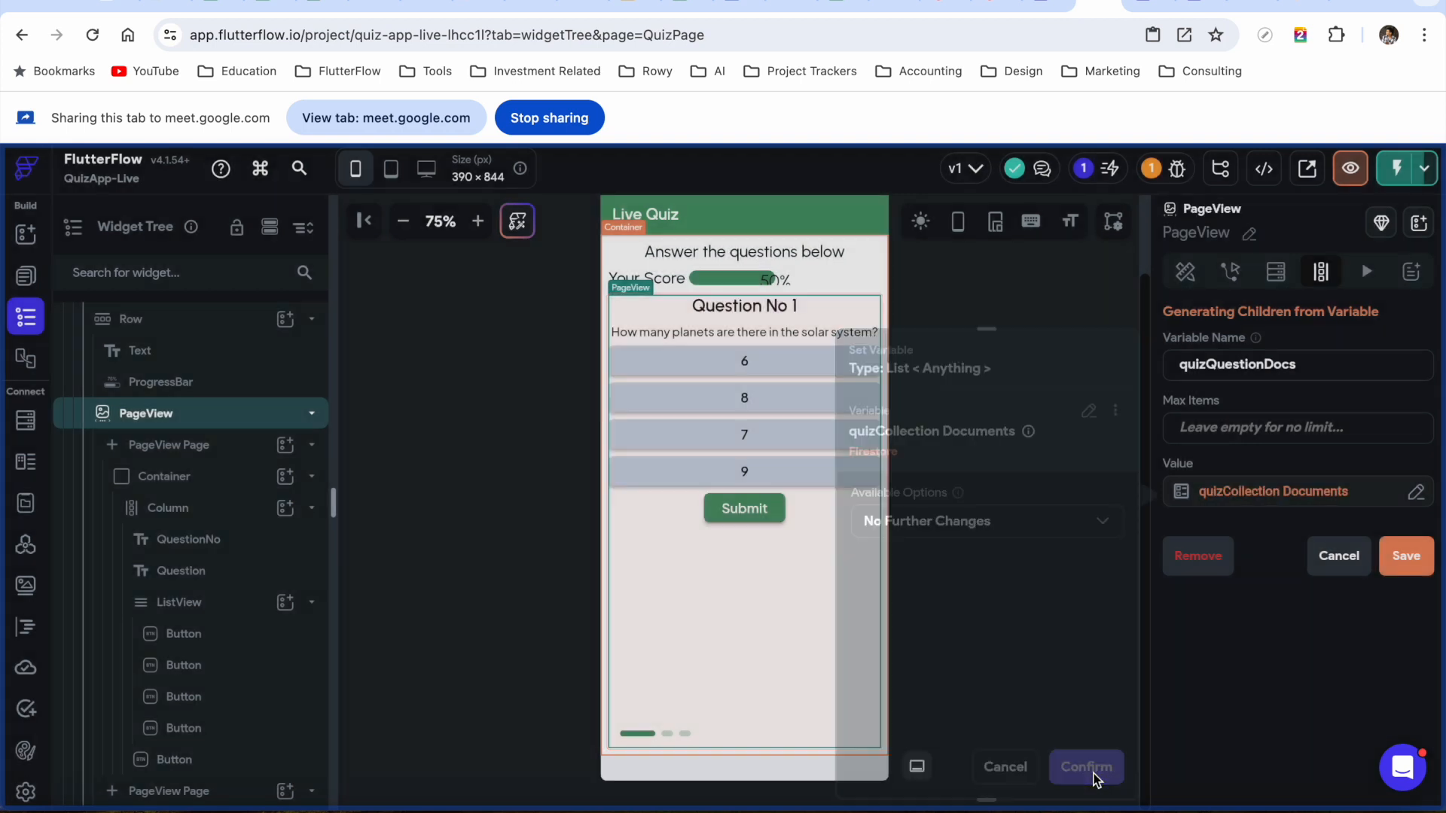
click(1407, 558)
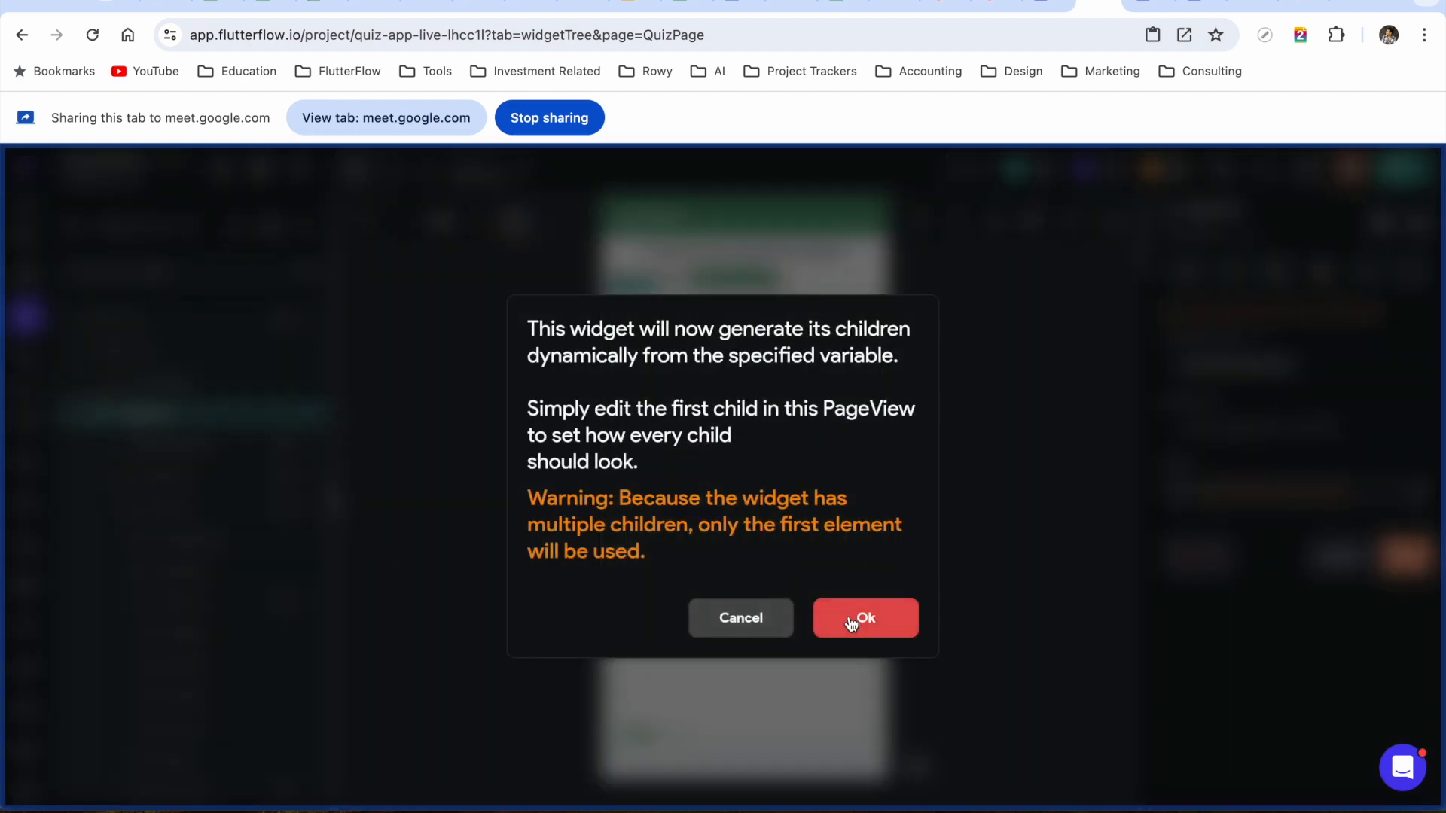
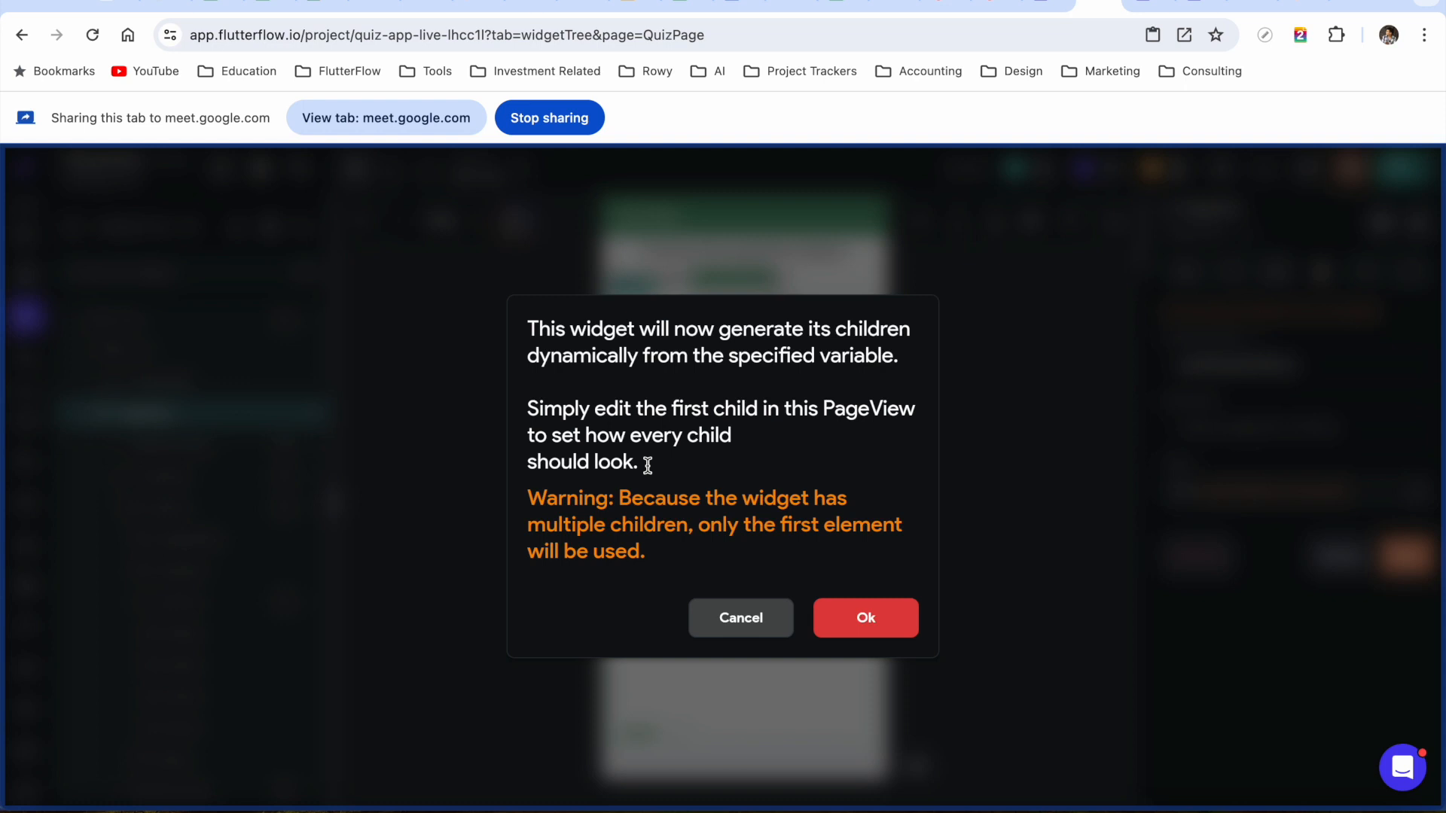
Accept the warning so the PageView generates its pages from quizQuestionDocs
click(856, 620)
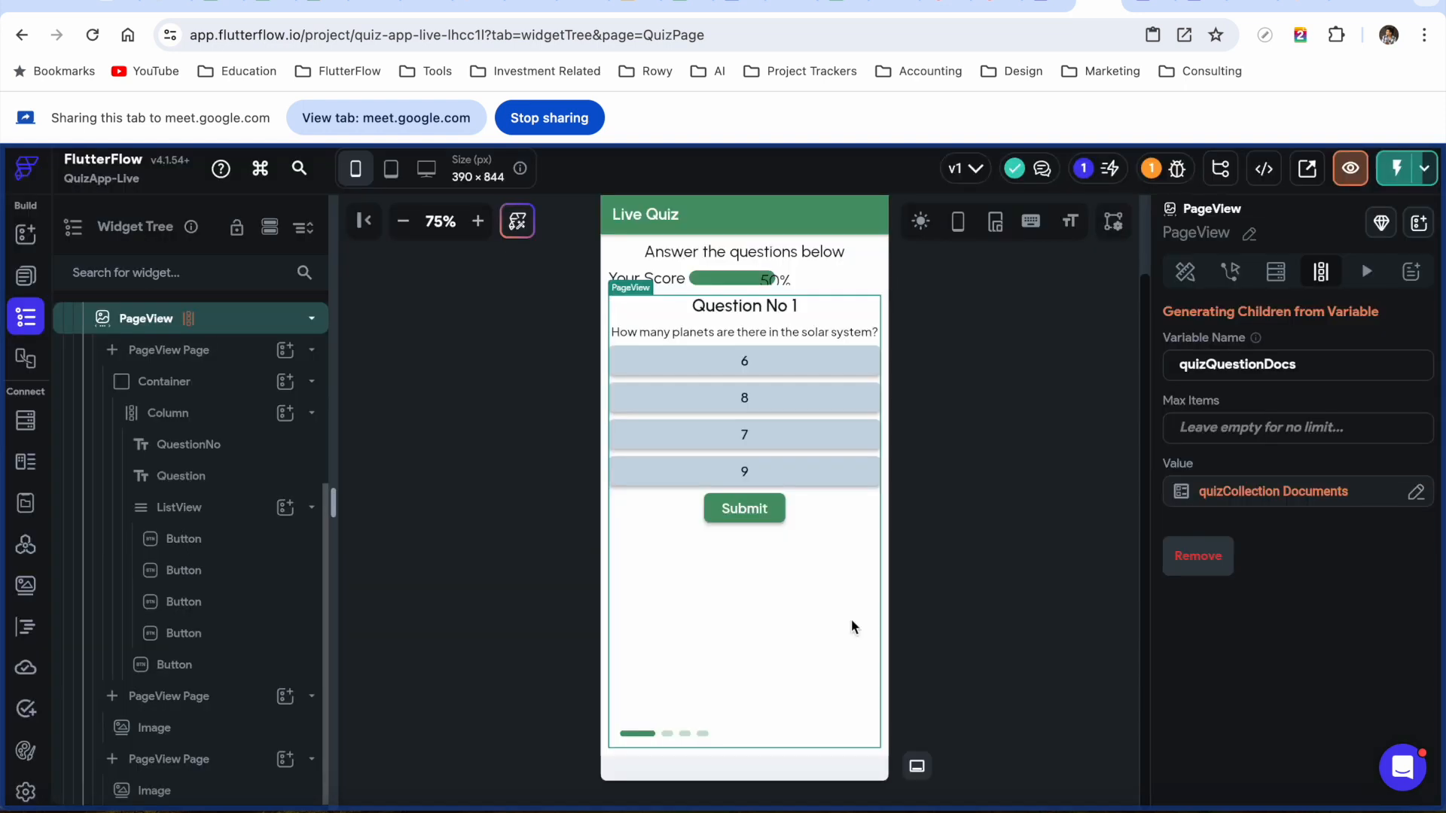
scroll(211, 445, up, 2)
scroll(226, 445, down, 2)
Delete the second PageView page along with its image
click(221, 352)
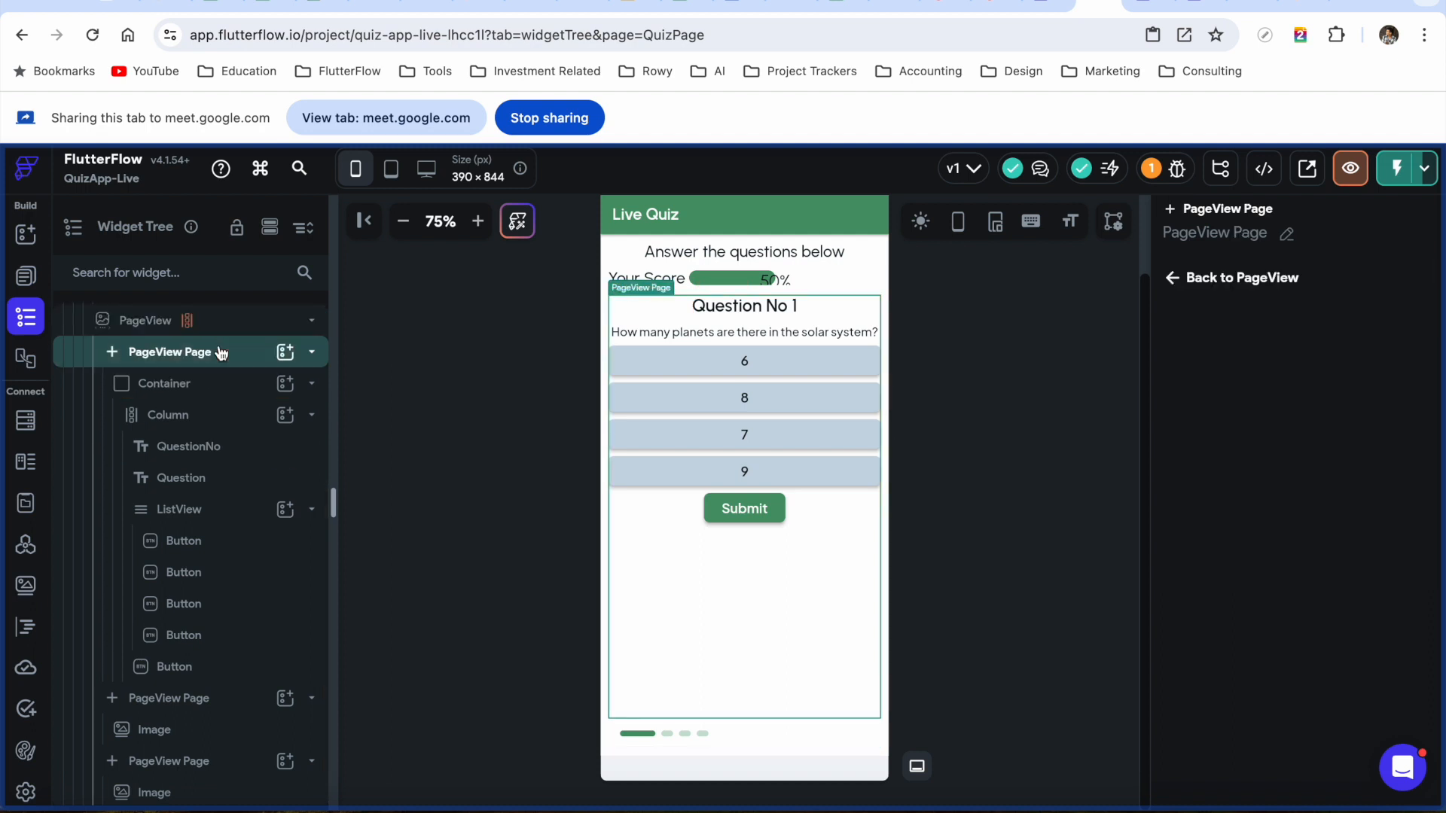
click(312, 352)
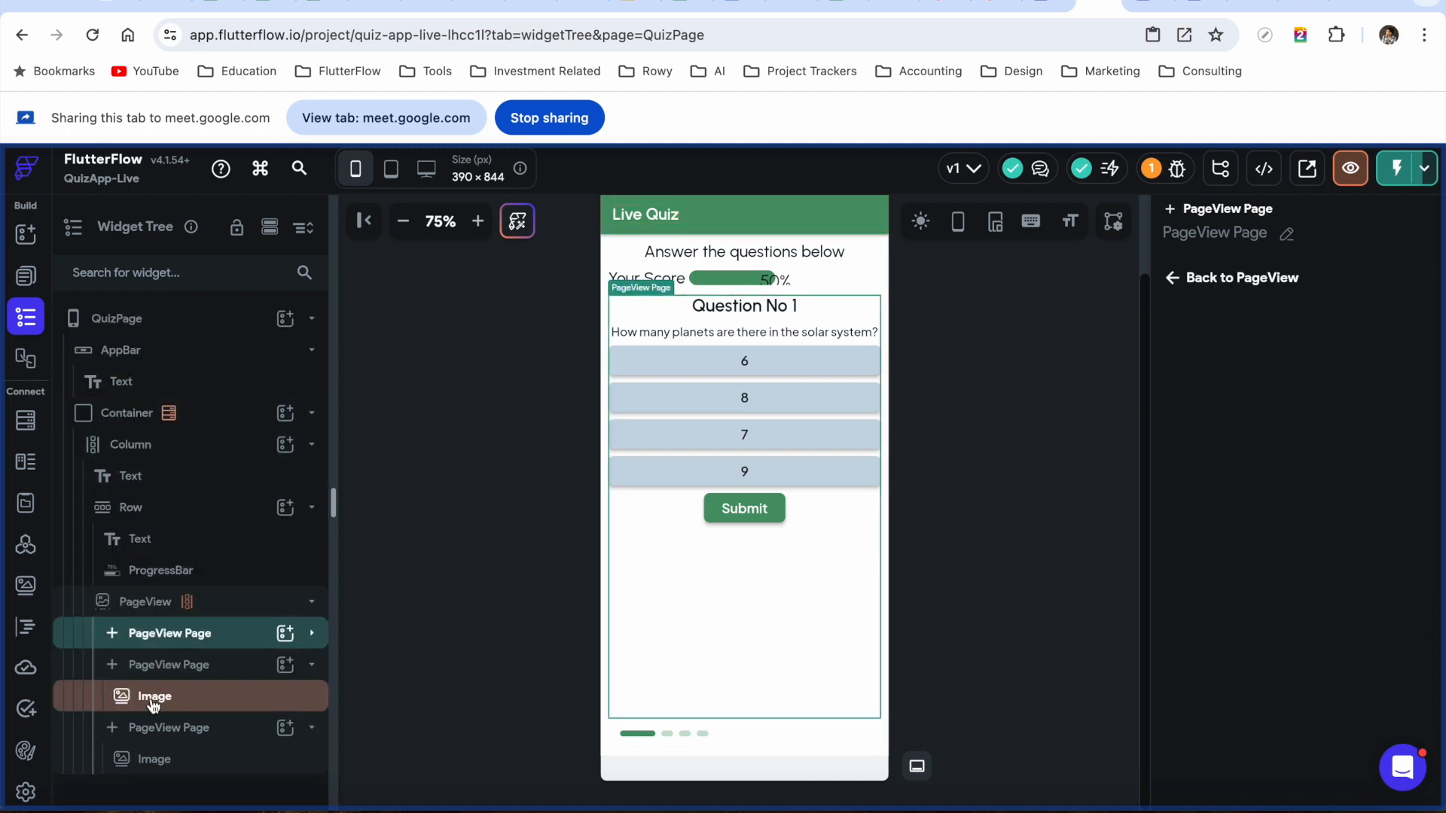
click(200, 664)
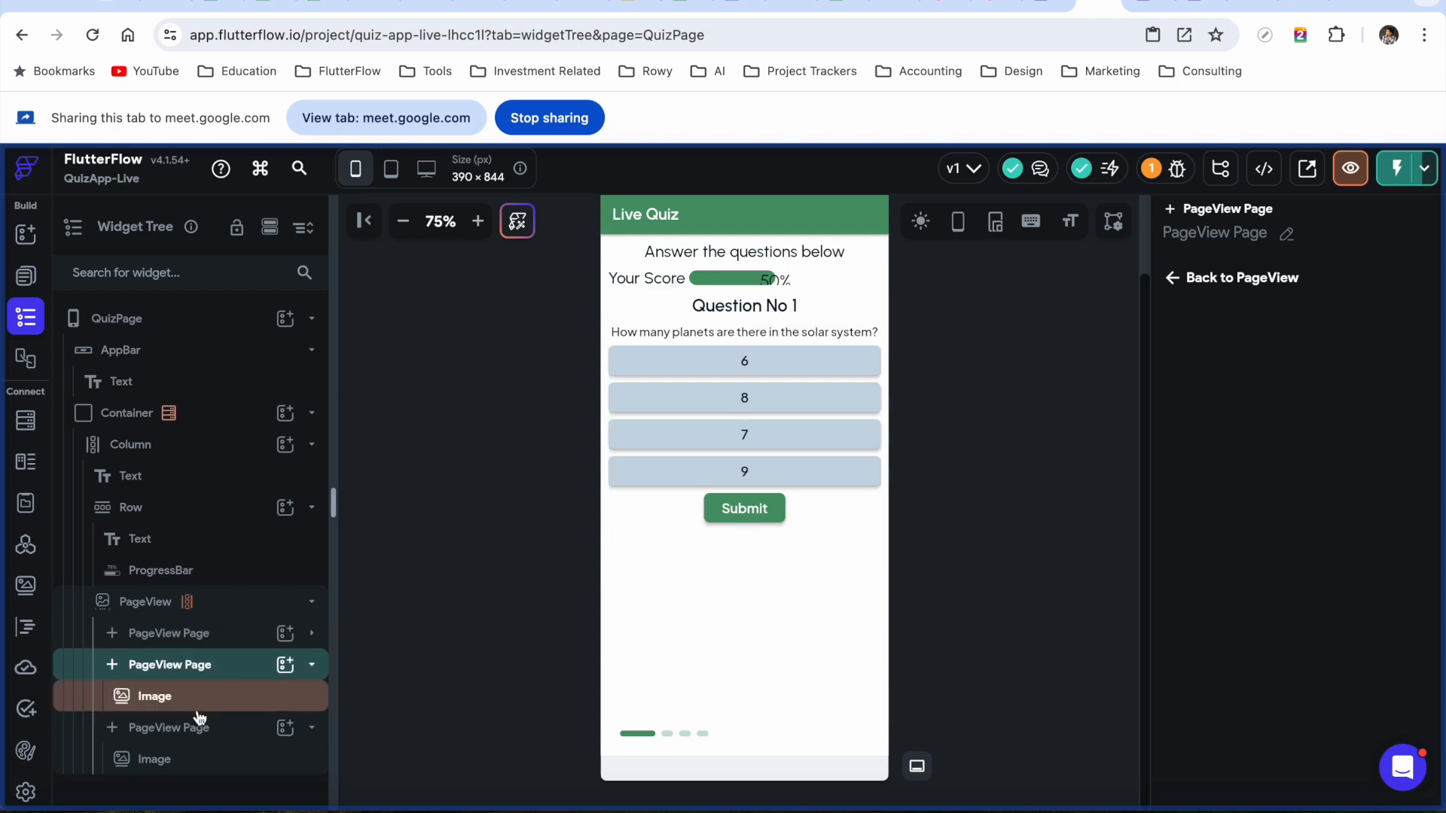
click(200, 727)
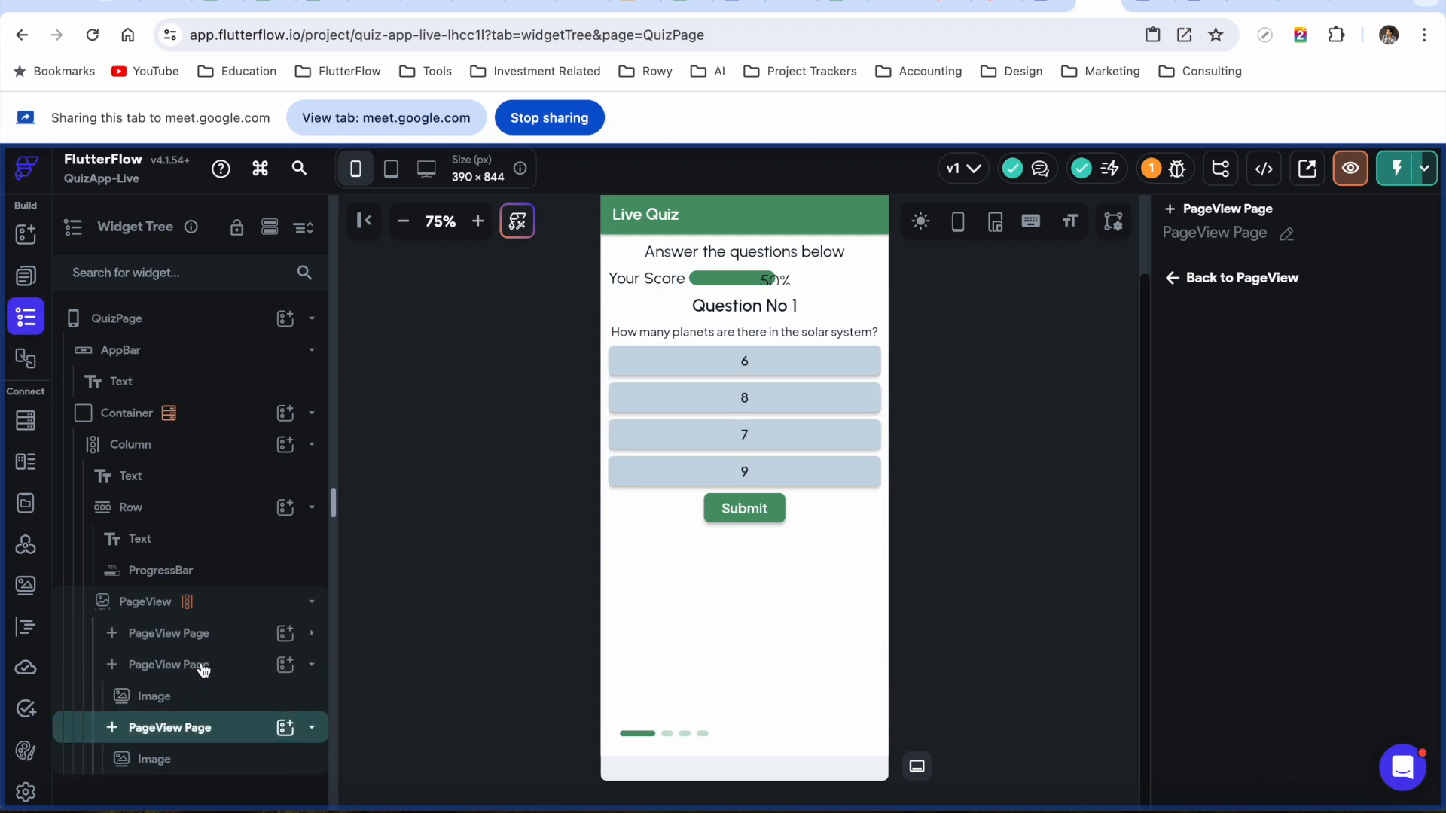
click(200, 665)
right_click(201, 667)
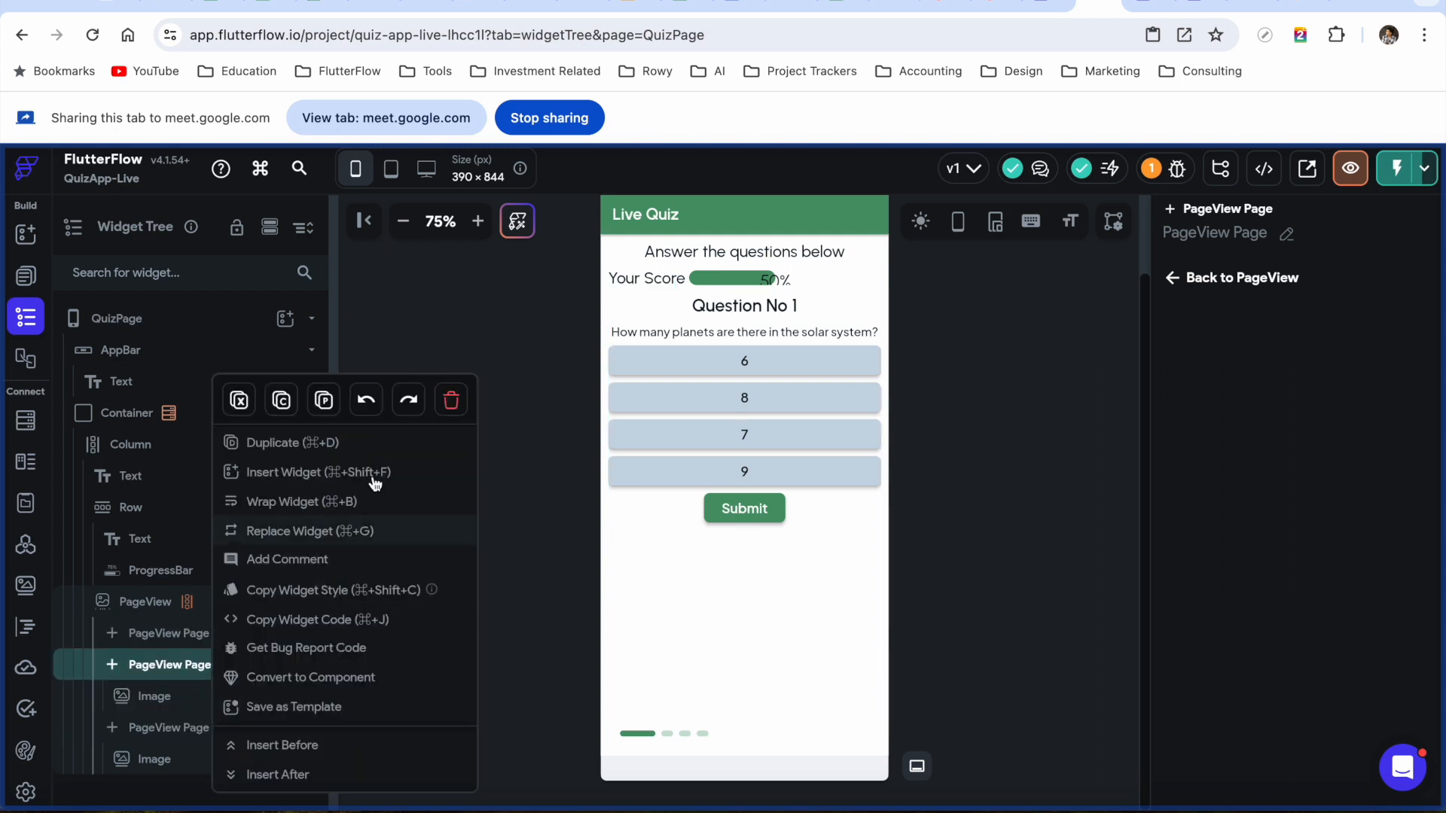
click(455, 401)
Delete the last extra image page and expand the remaining question page
click(179, 666)
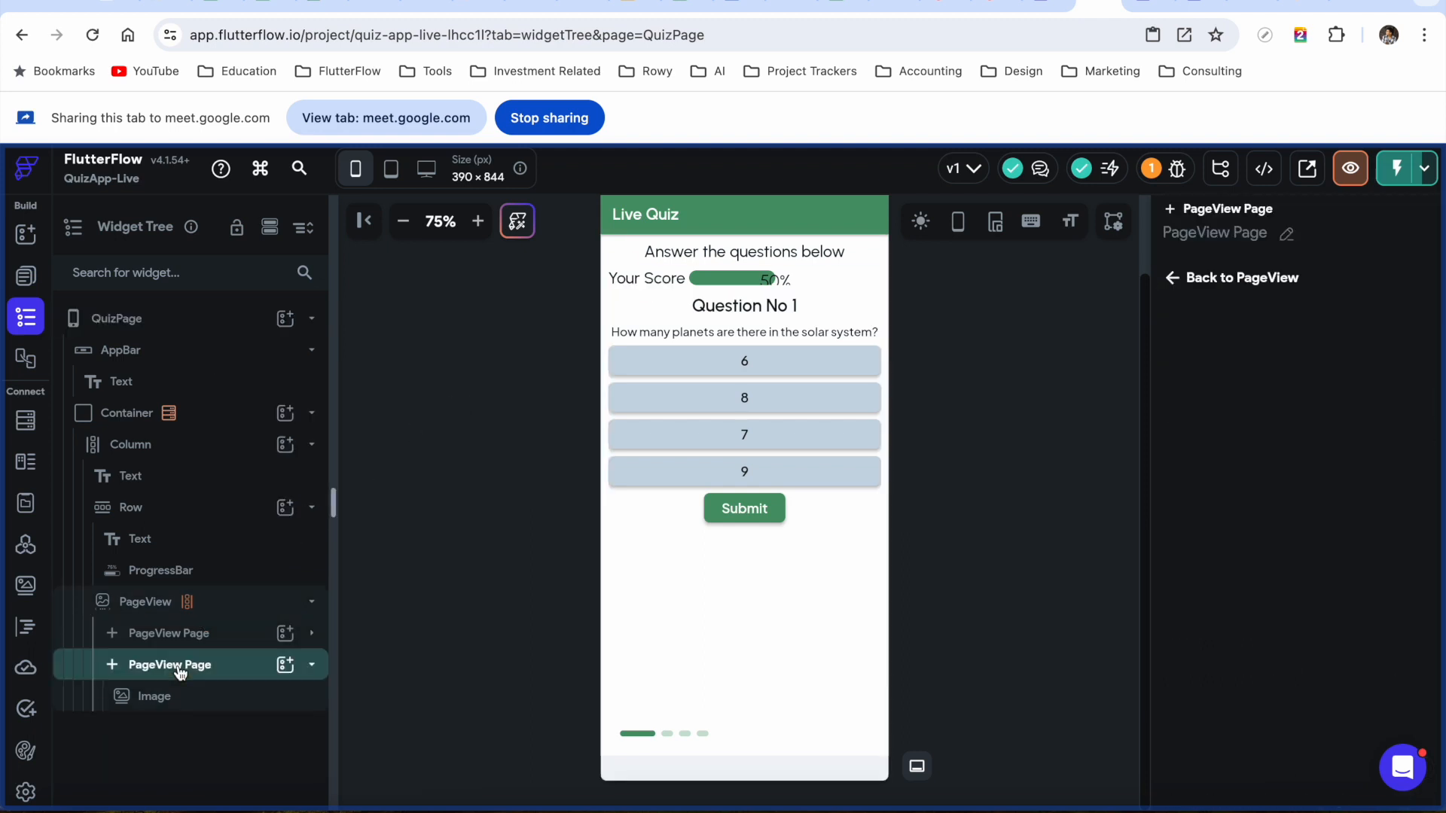
right_click(179, 666)
click(434, 401)
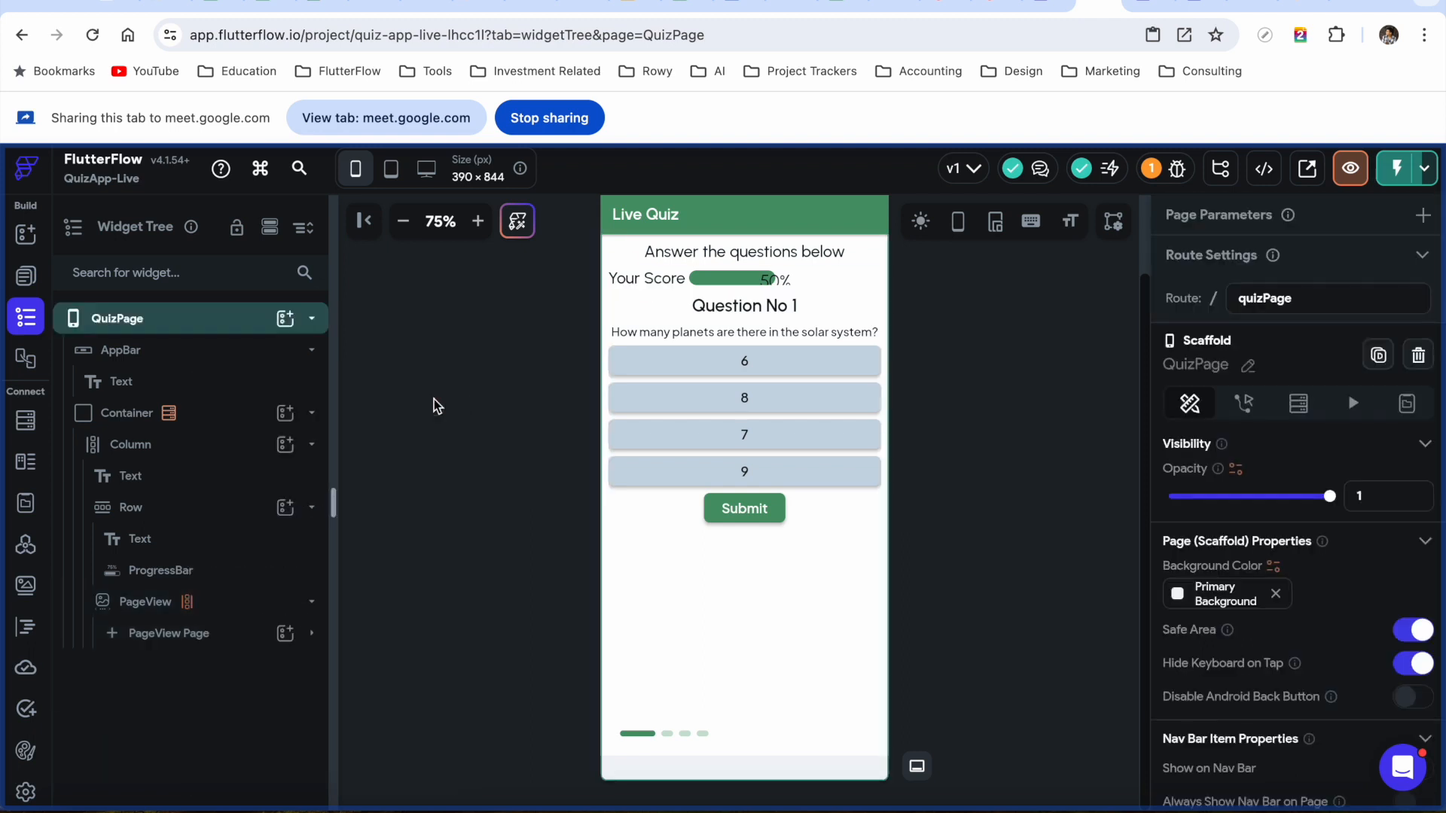
click(200, 639)
click(312, 634)
scroll(224, 636, down, 3)
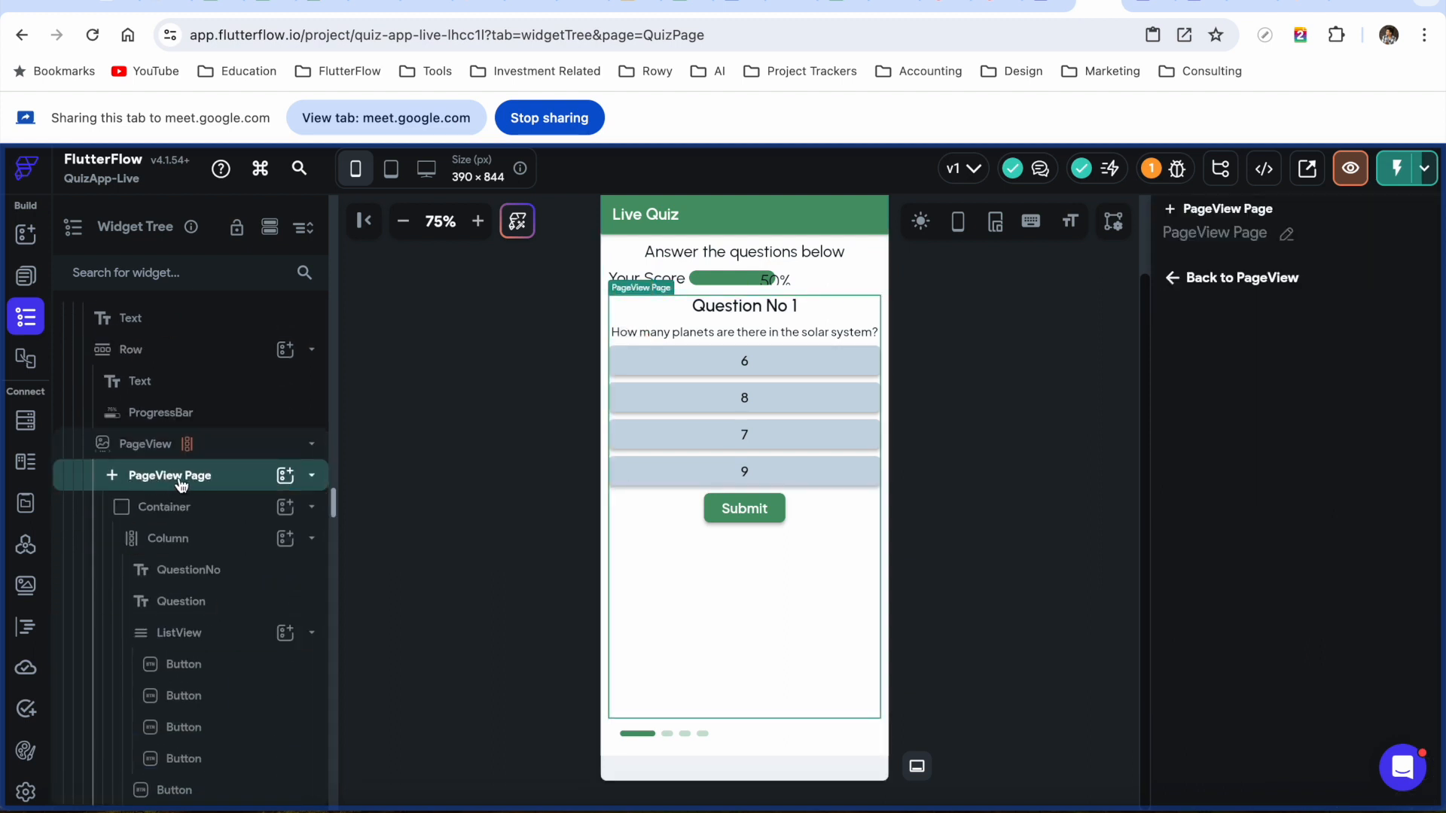
Bind the QuestionNo text to the quizQuestionDocs Item's question field
click(181, 486)
click(313, 637)
scroll(196, 676, down, 3)
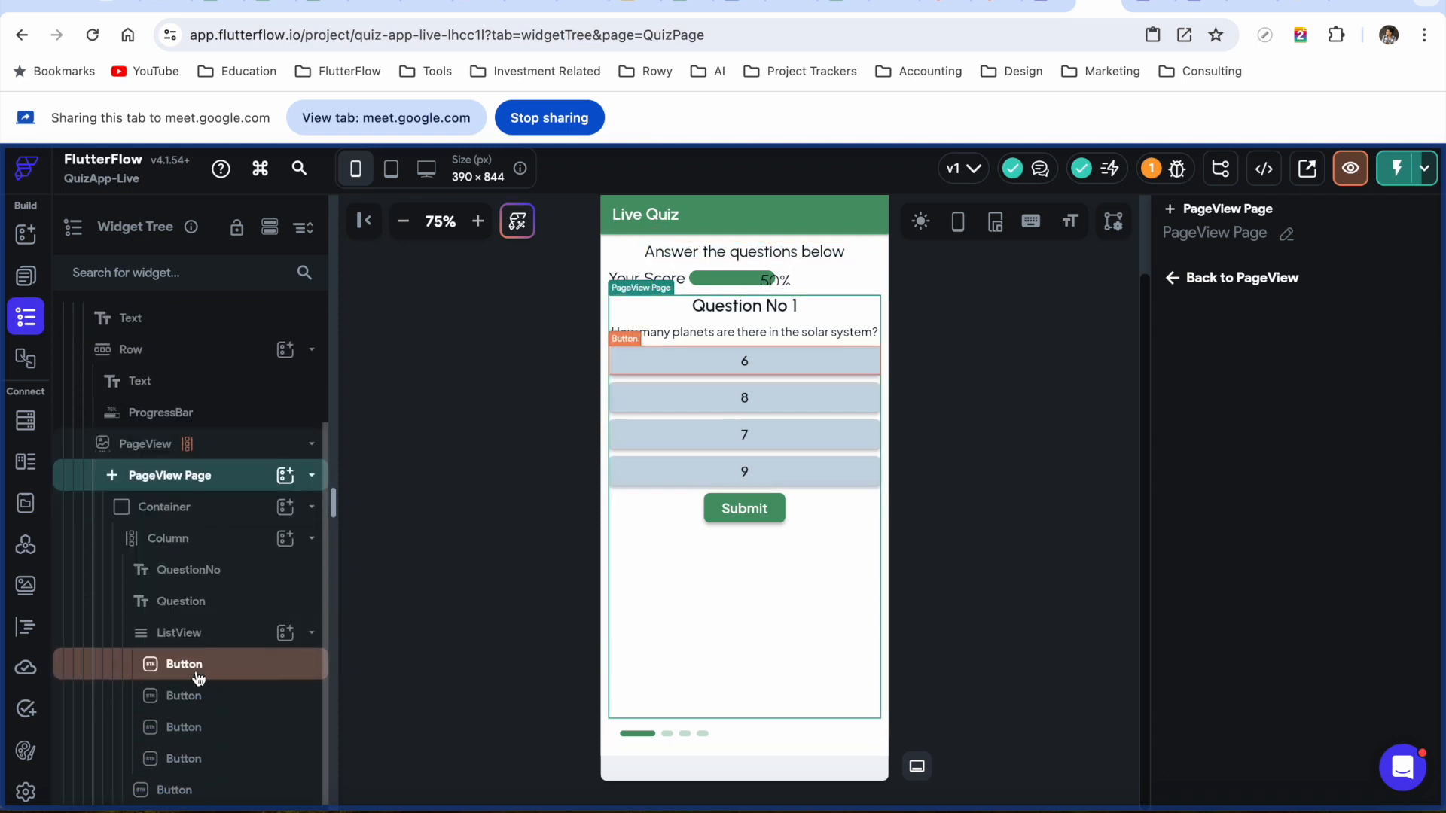
click(202, 573)
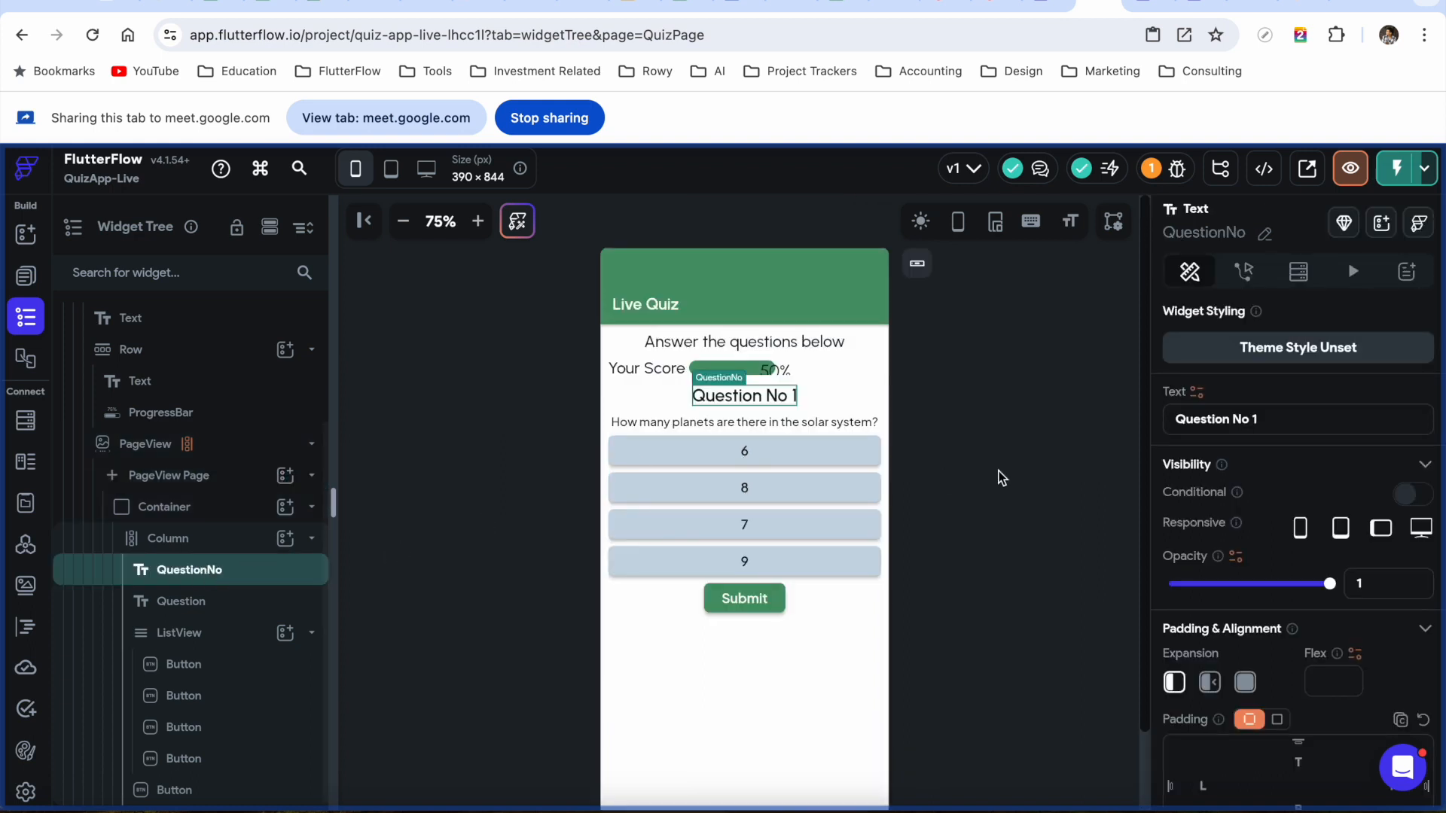
click(1196, 393)
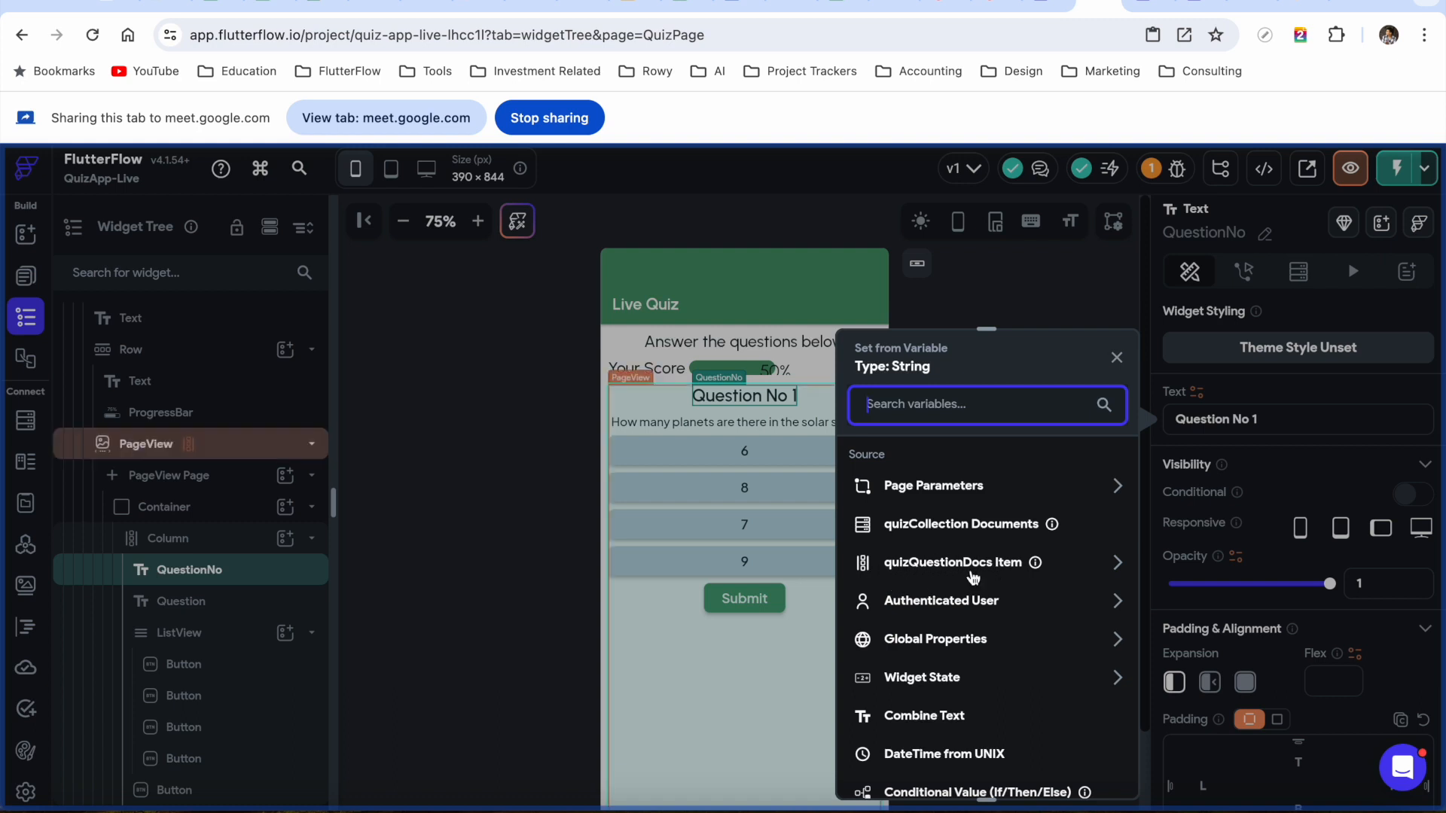
mouse_move(1039, 571)
click(1068, 569)
scroll(1042, 628, down, 3)
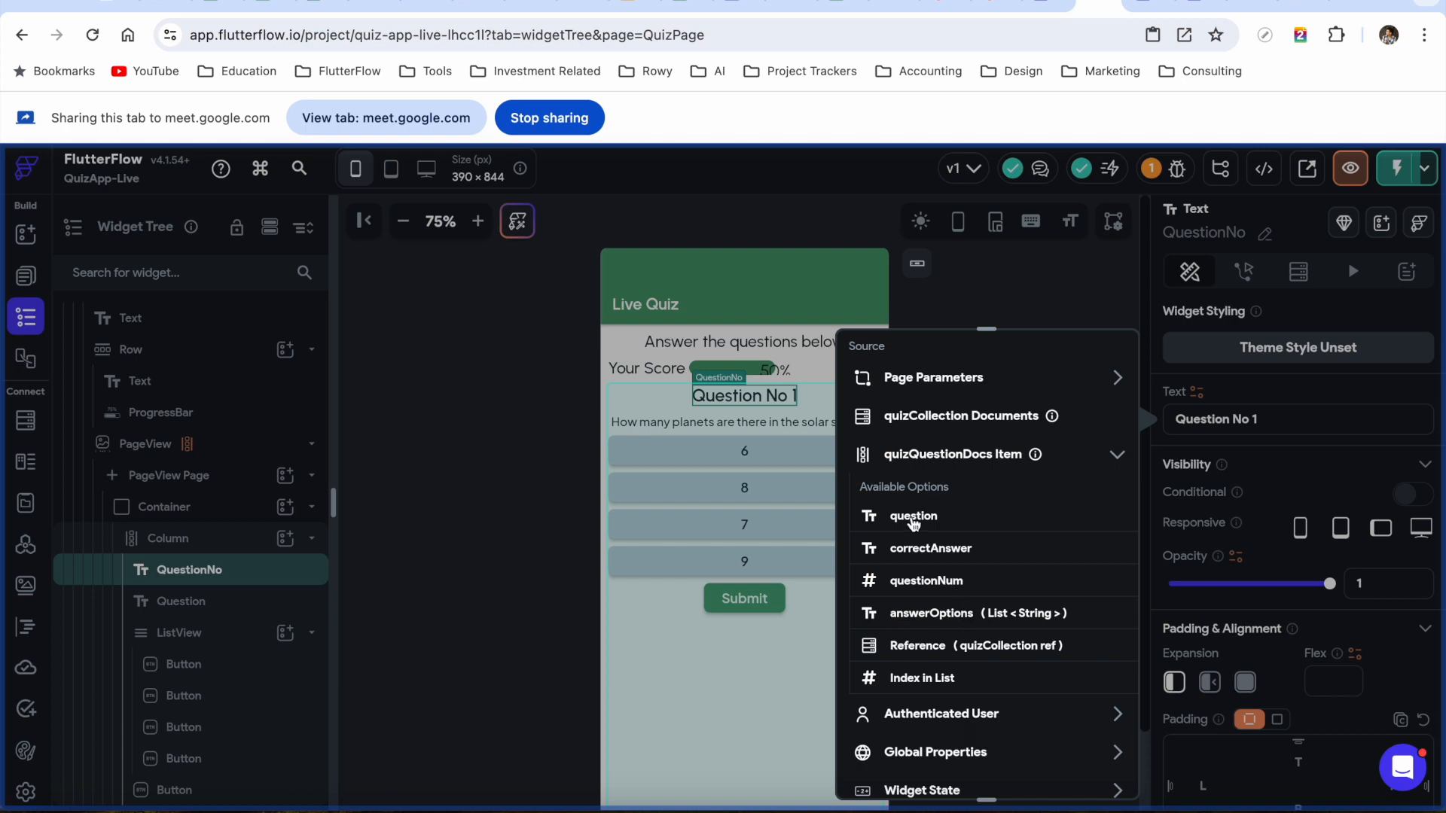
click(913, 518)
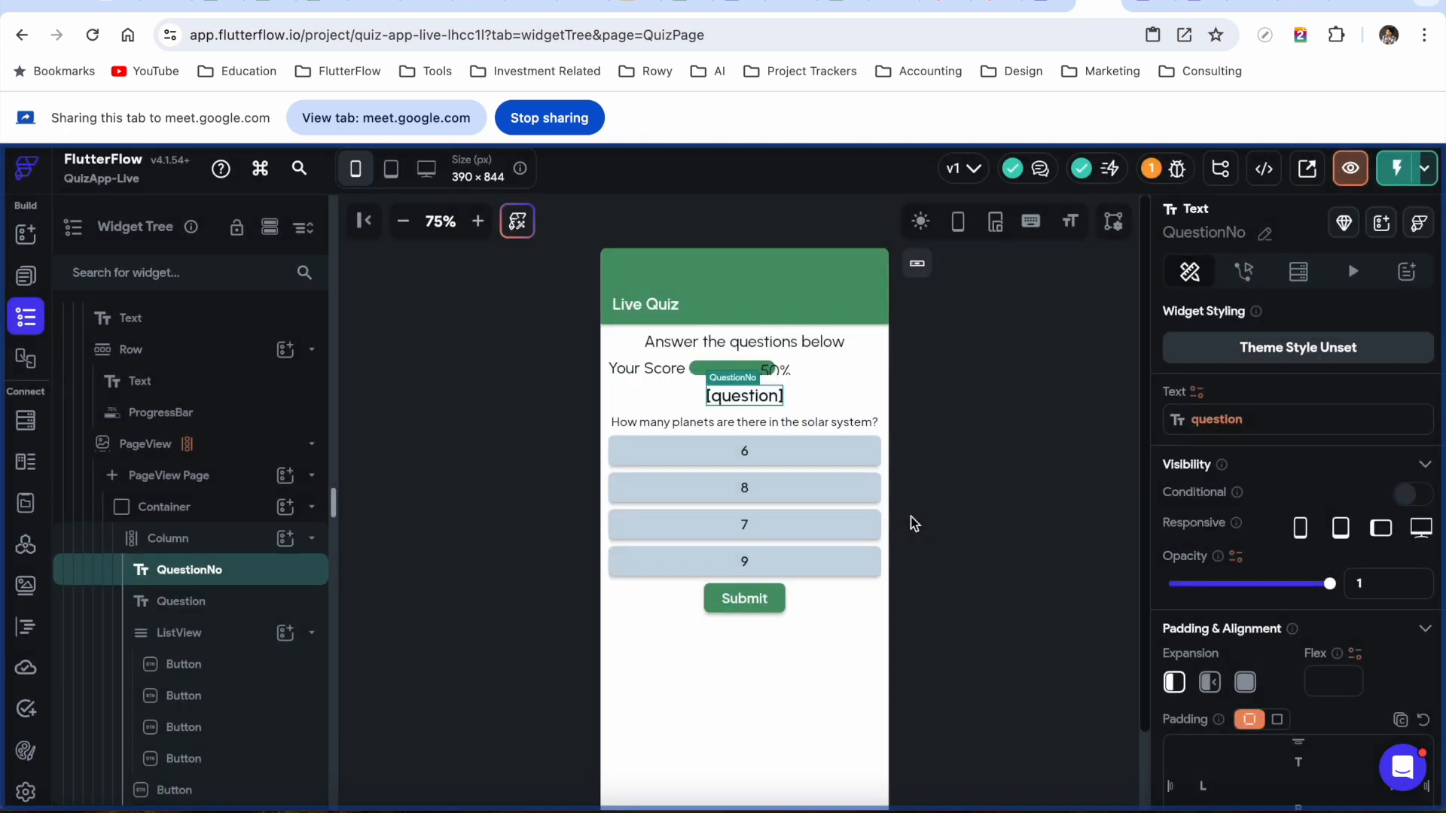
Change the QuestionNo binding's document property to questionNum and confirm
click(1214, 422)
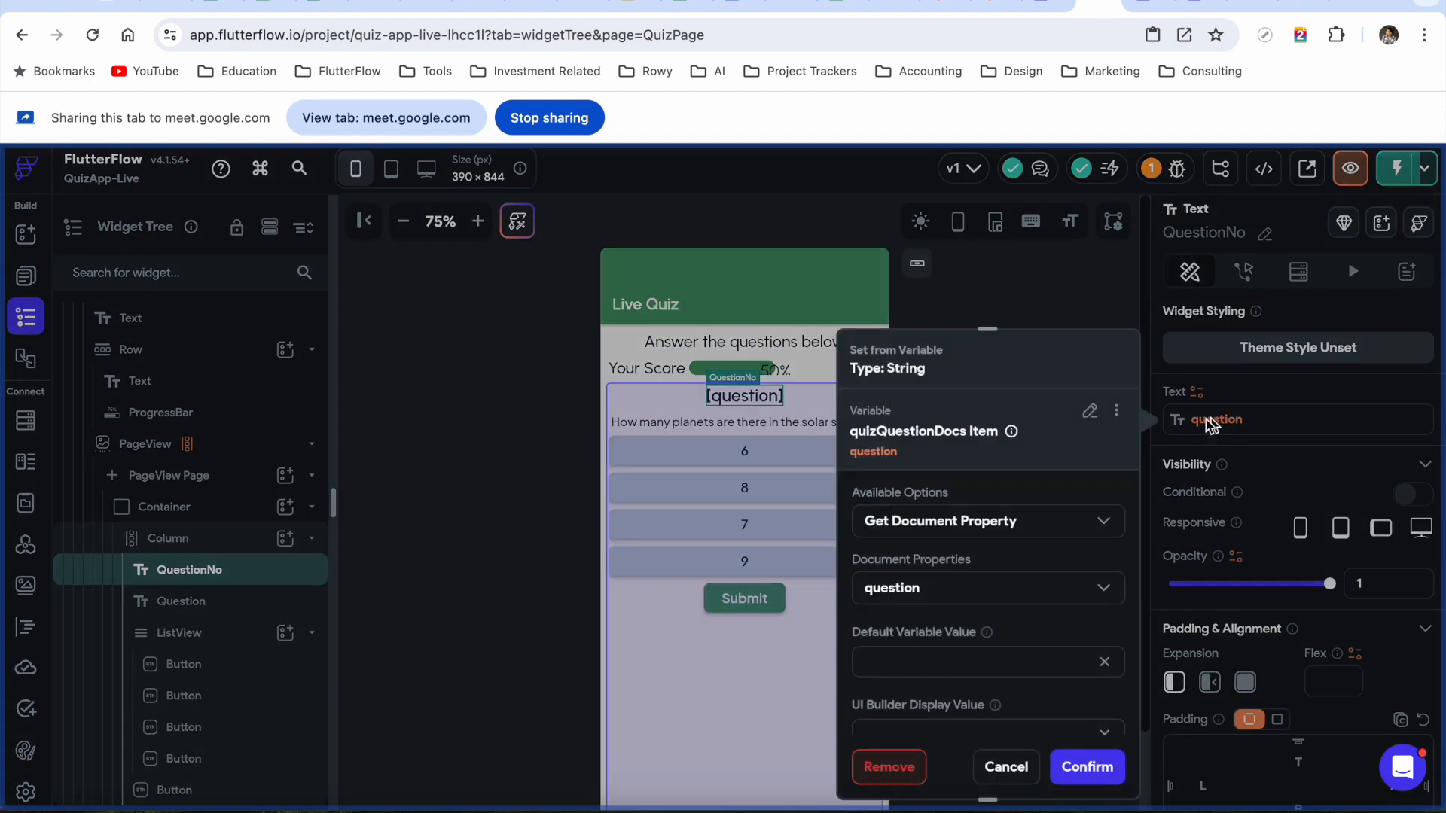
click(998, 594)
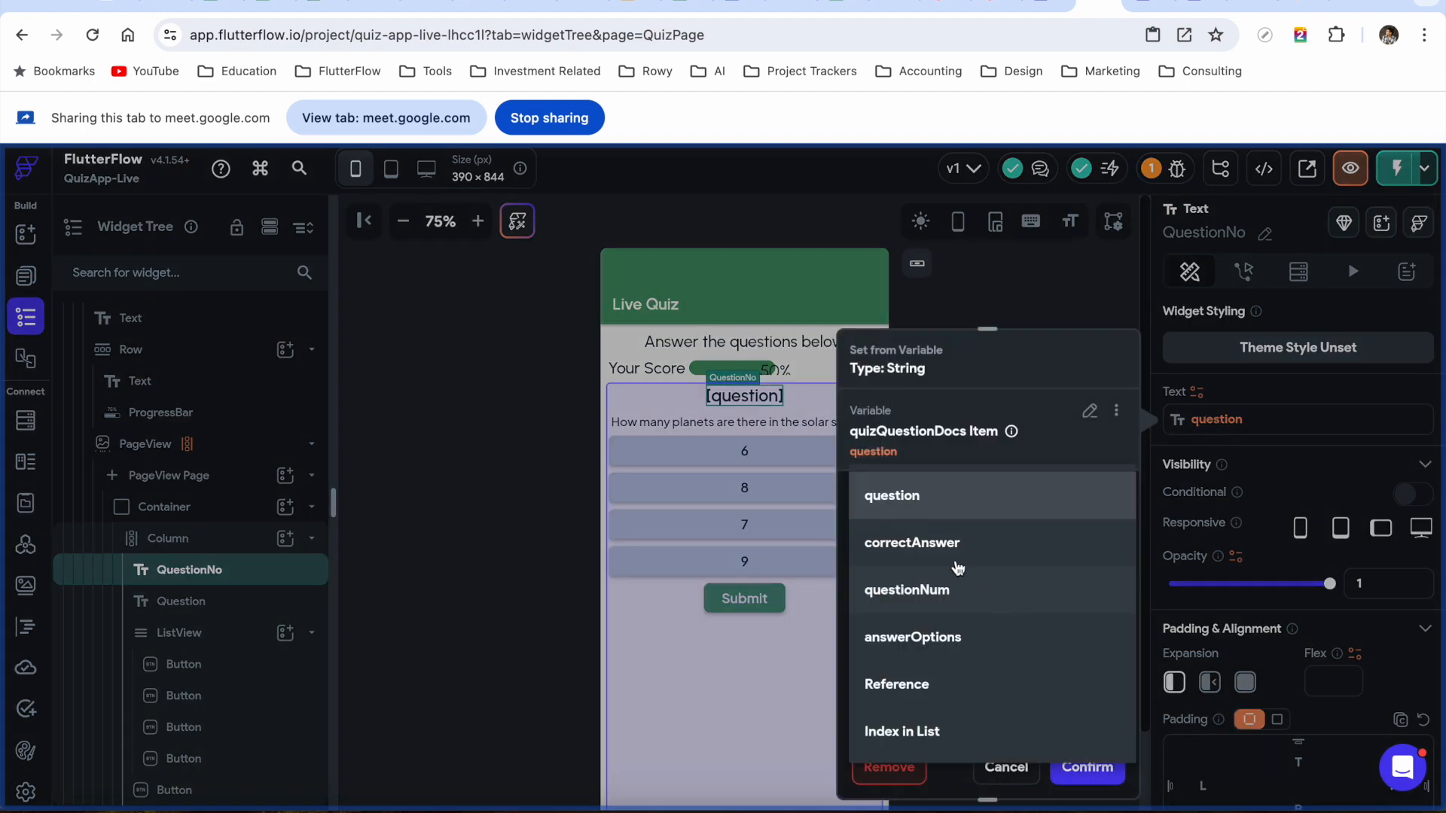
click(921, 597)
click(1087, 767)
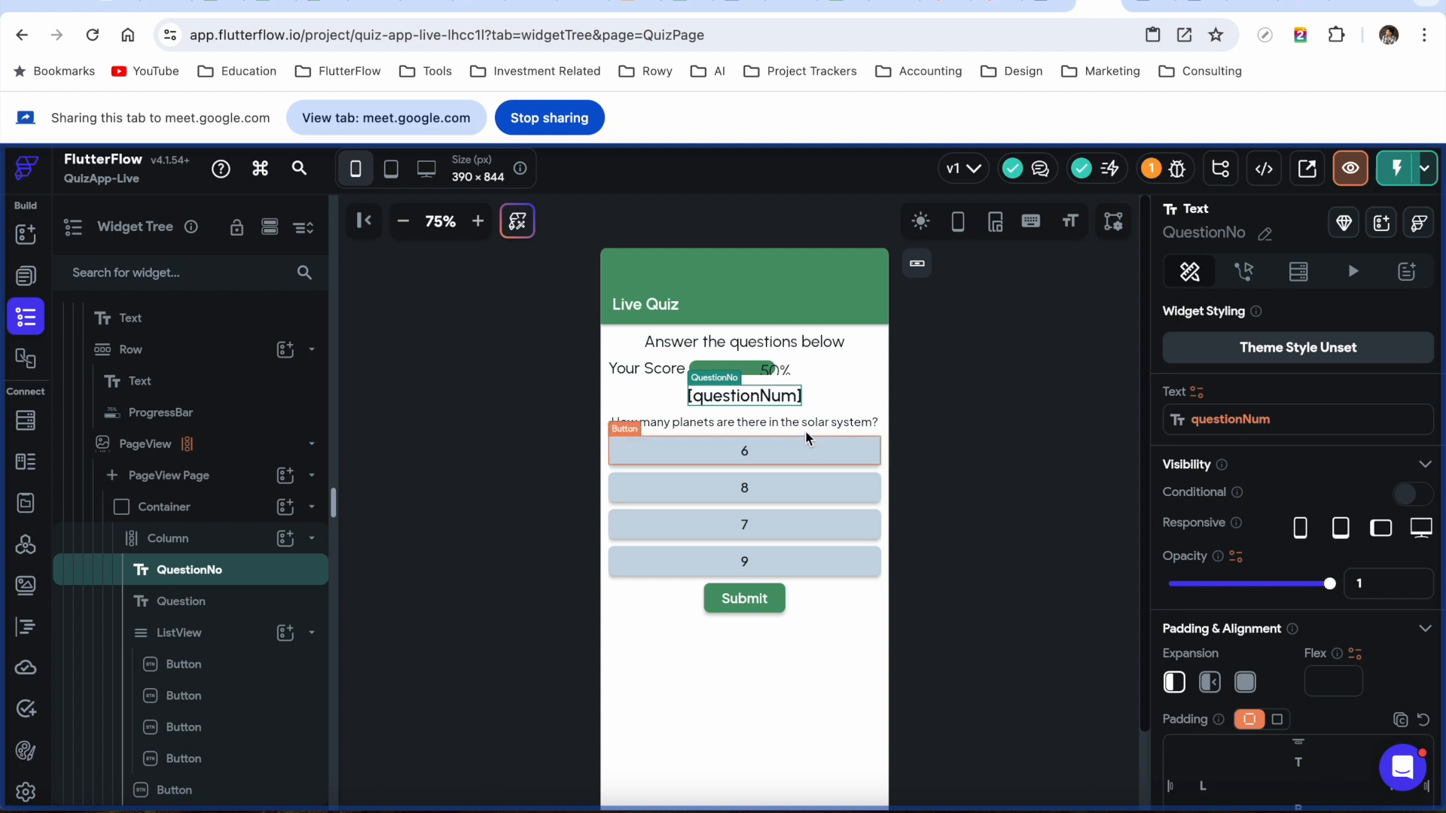
click(746, 423)
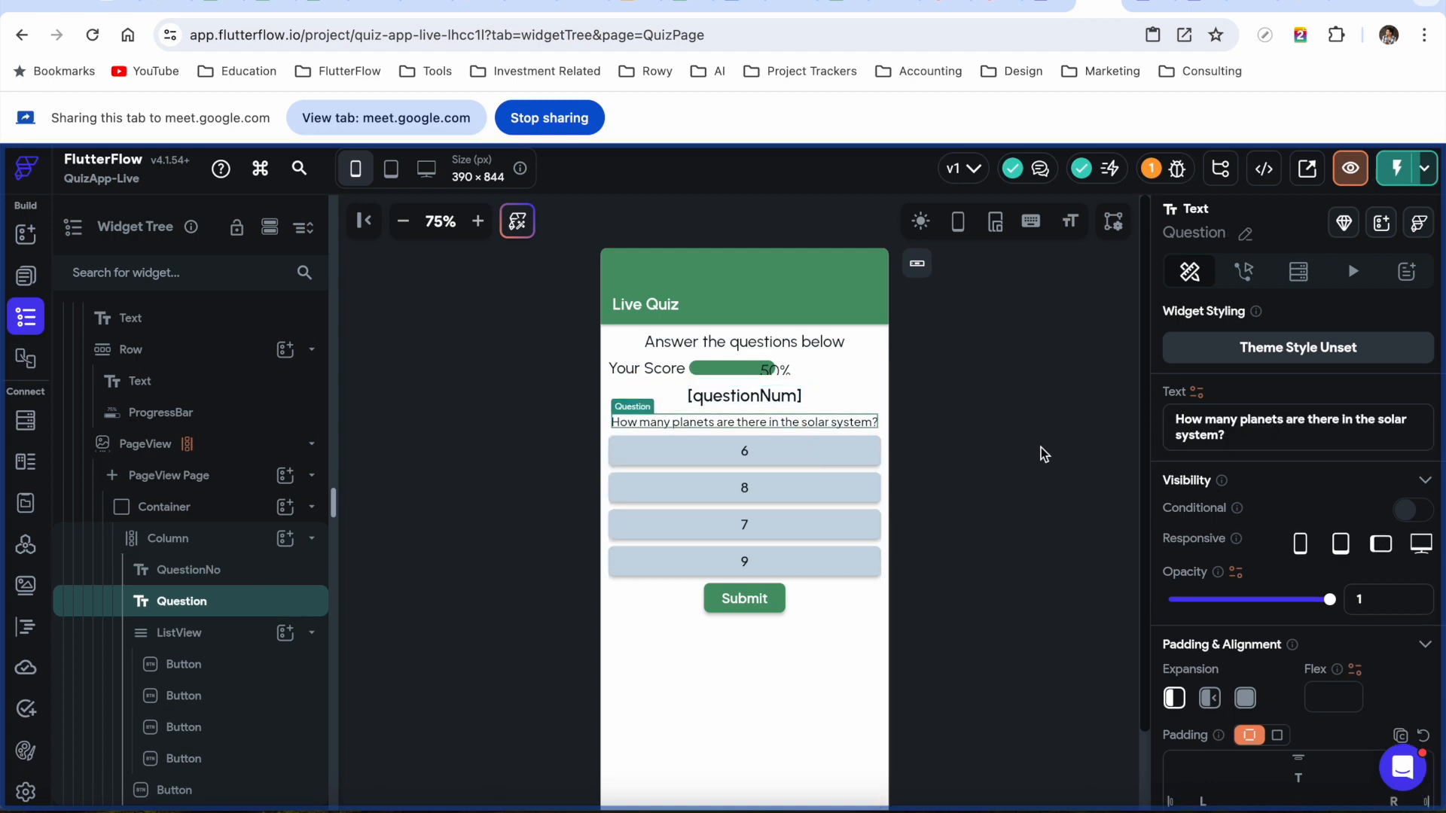
Bind the Question text to quizQuestionDocs Item > question, showing [question] under [questionNum]
click(1197, 391)
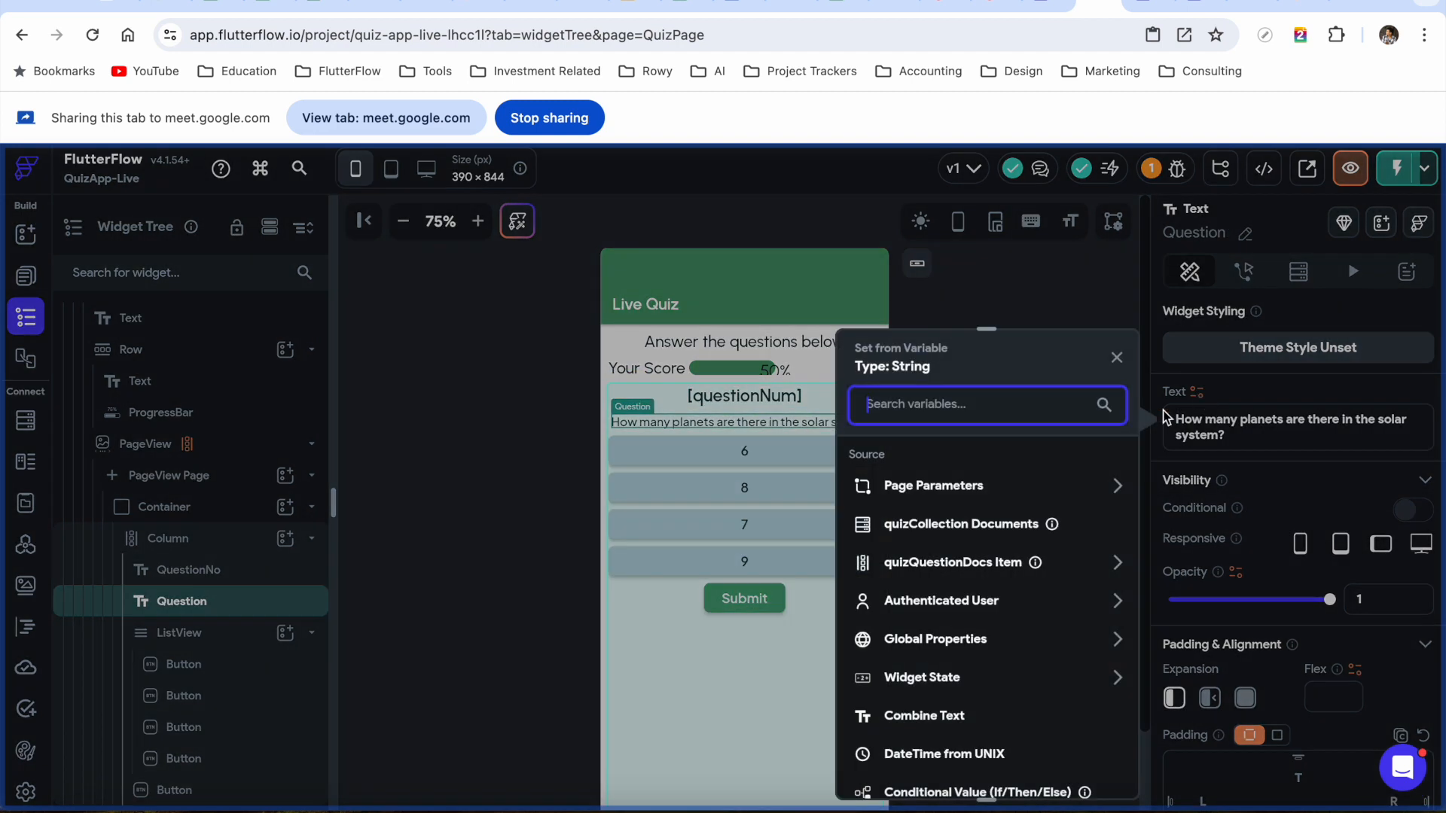
click(1007, 562)
scroll(971, 569, down, 1)
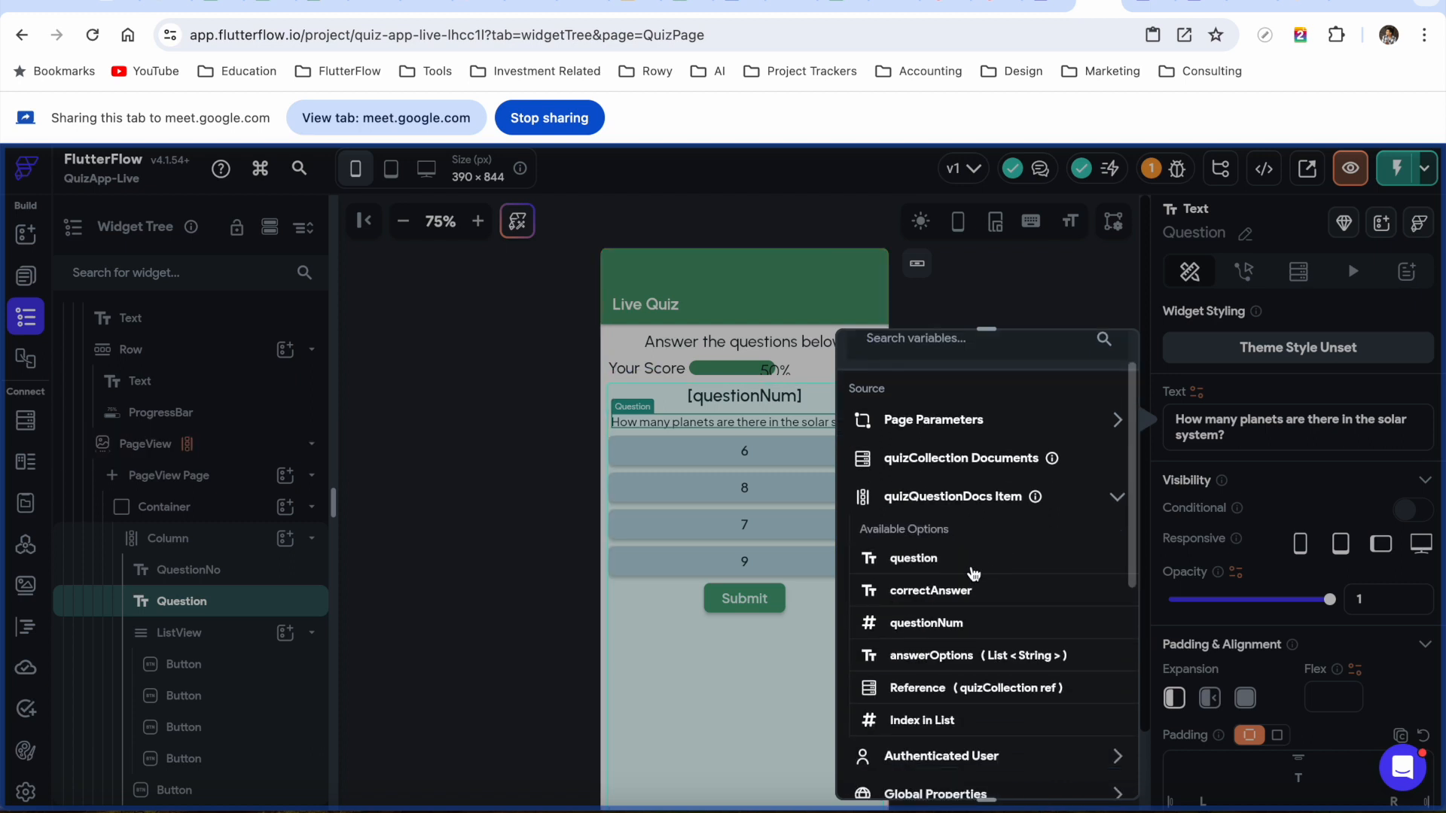
click(914, 559)
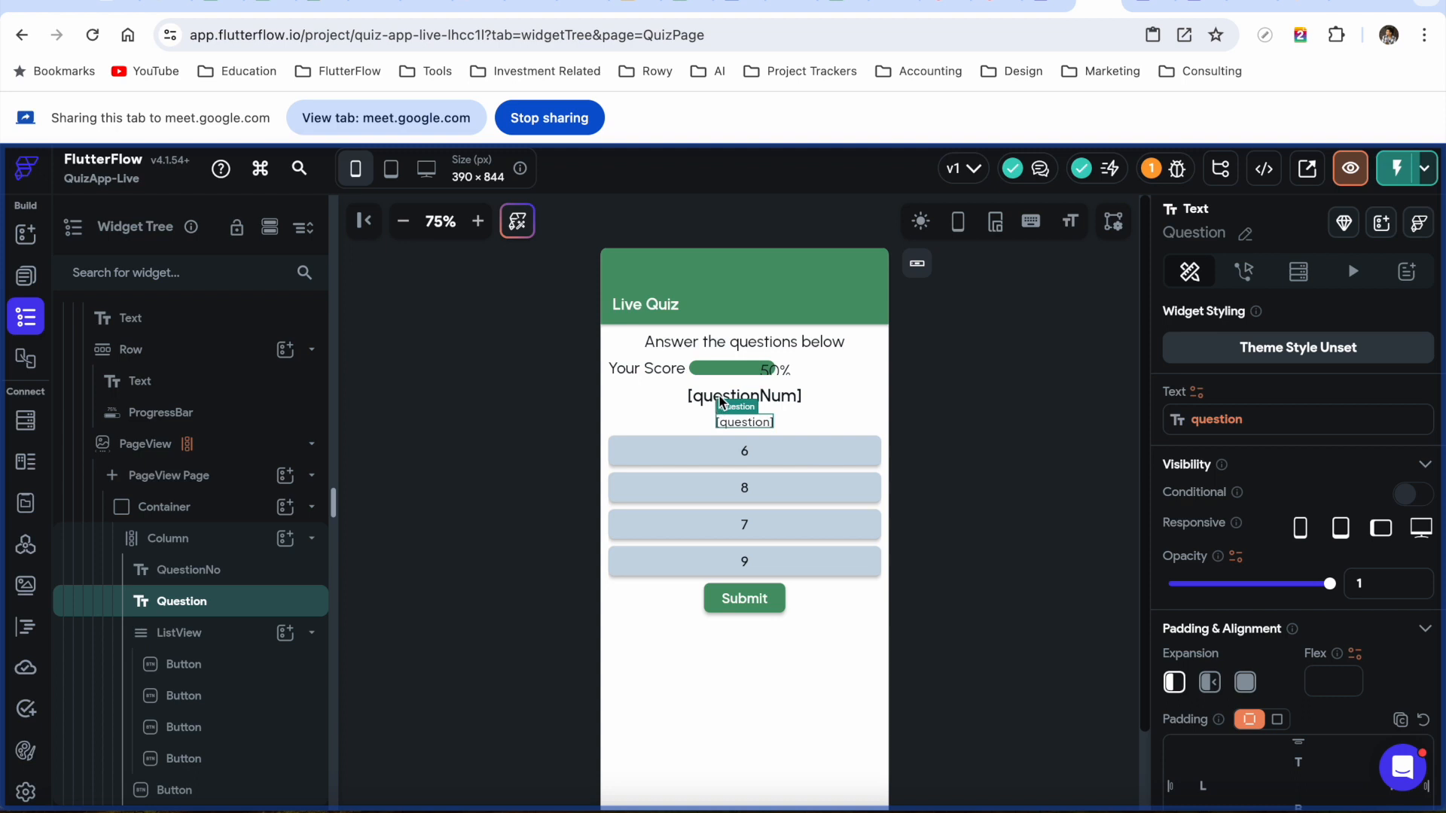
click(783, 397)
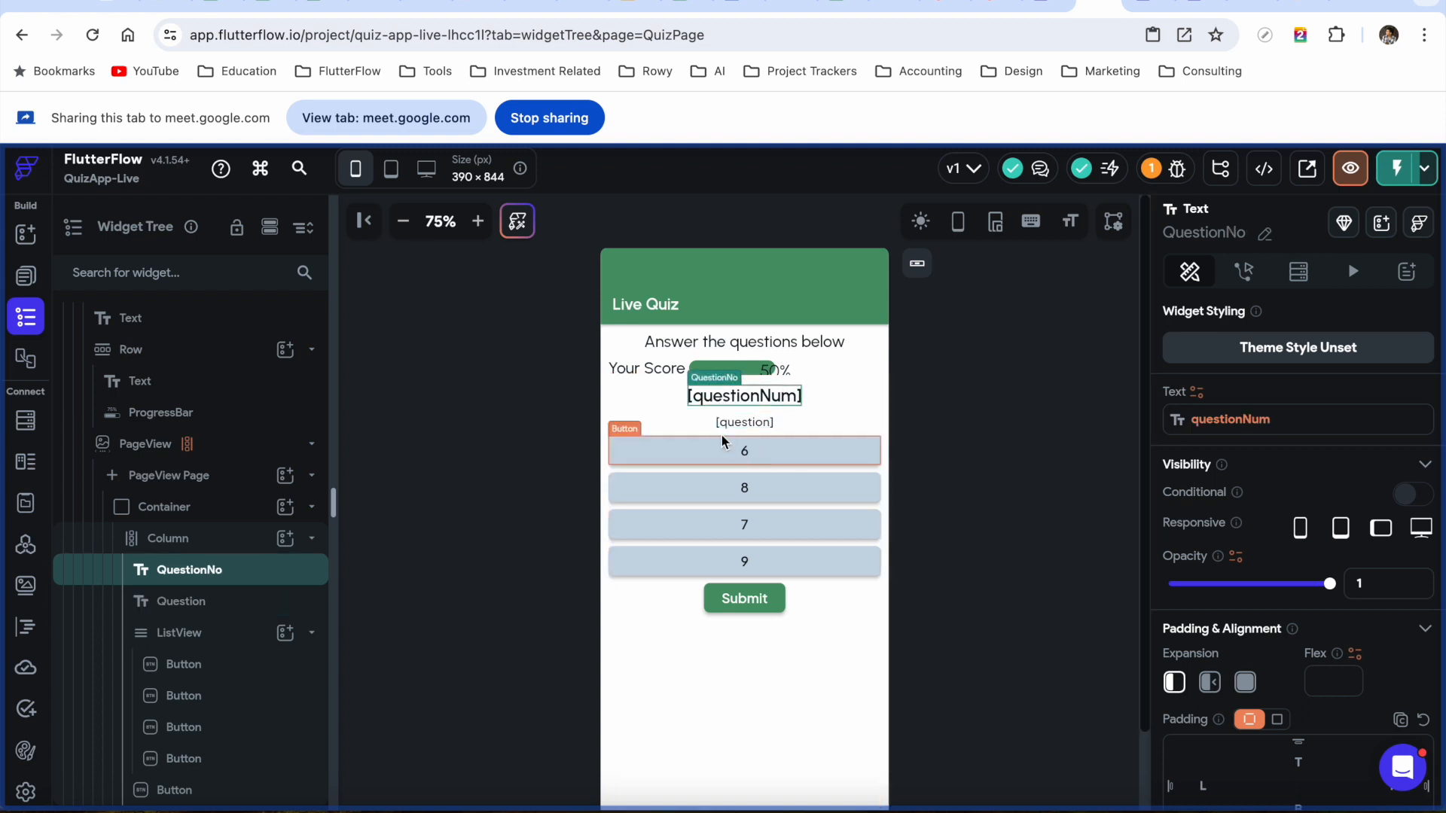
click(738, 423)
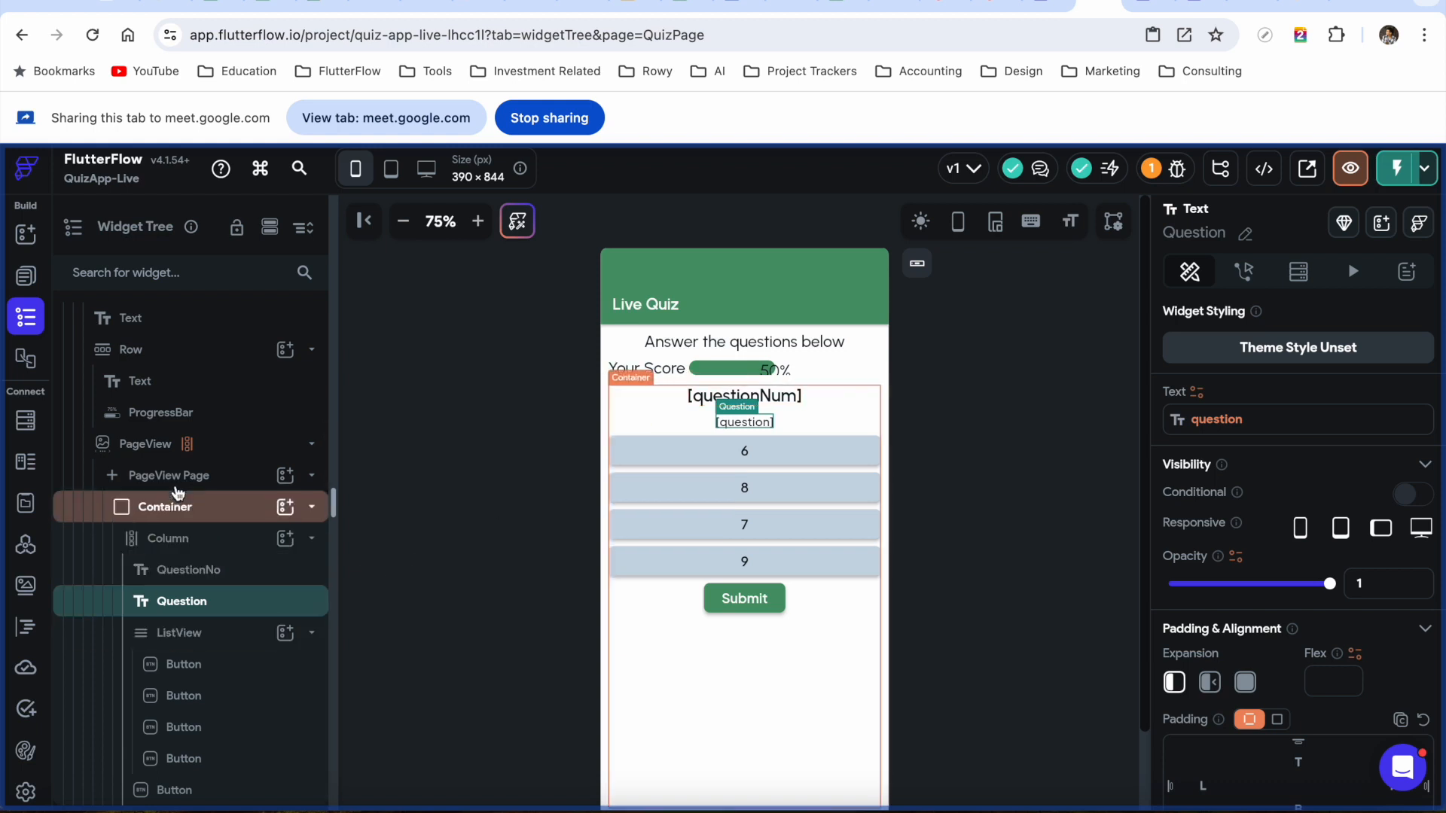
Generate the ListView children as variable answerOptions from quizQuestionDocs Item > answerOptions, and save
click(201, 639)
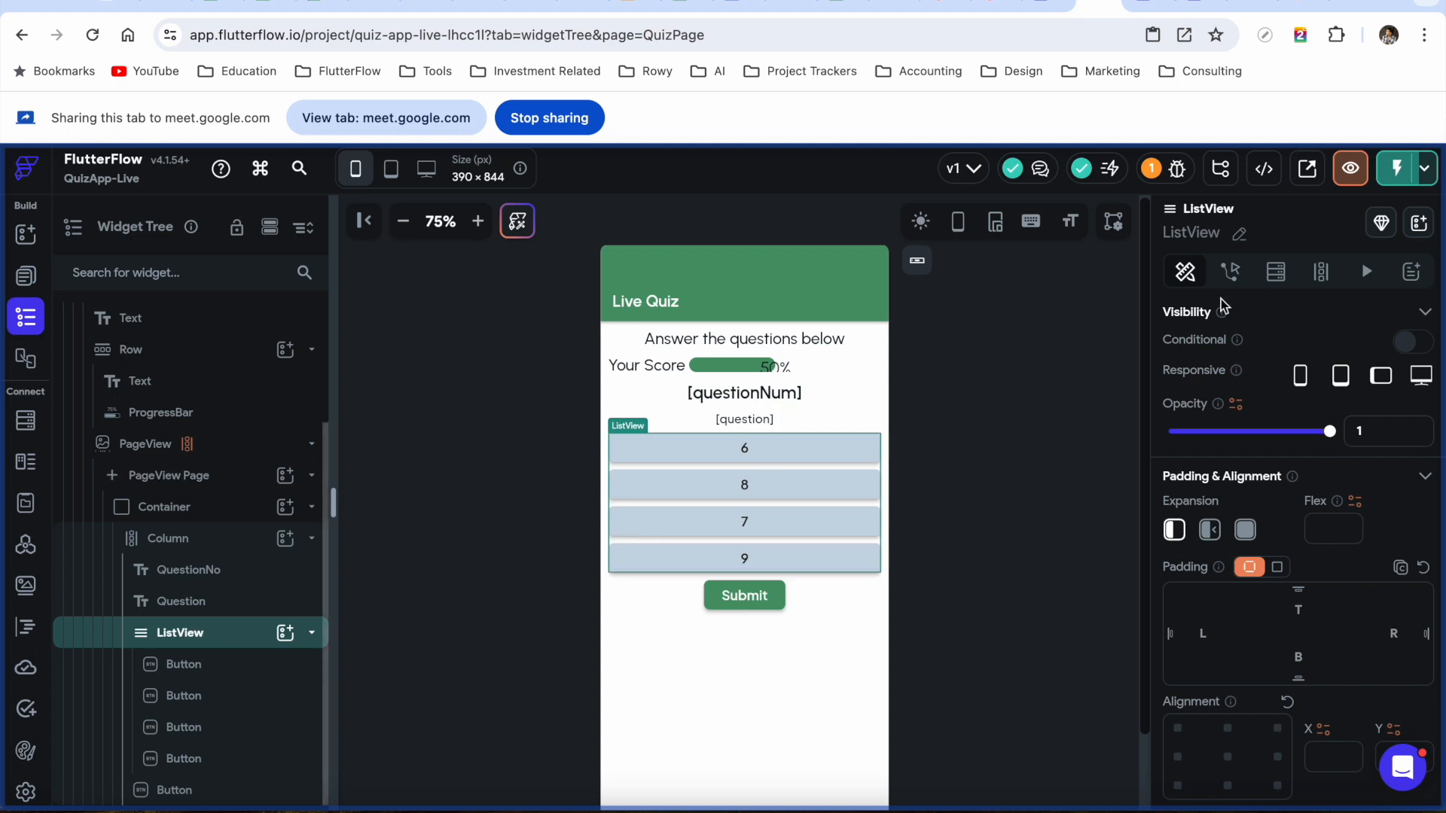
click(1328, 285)
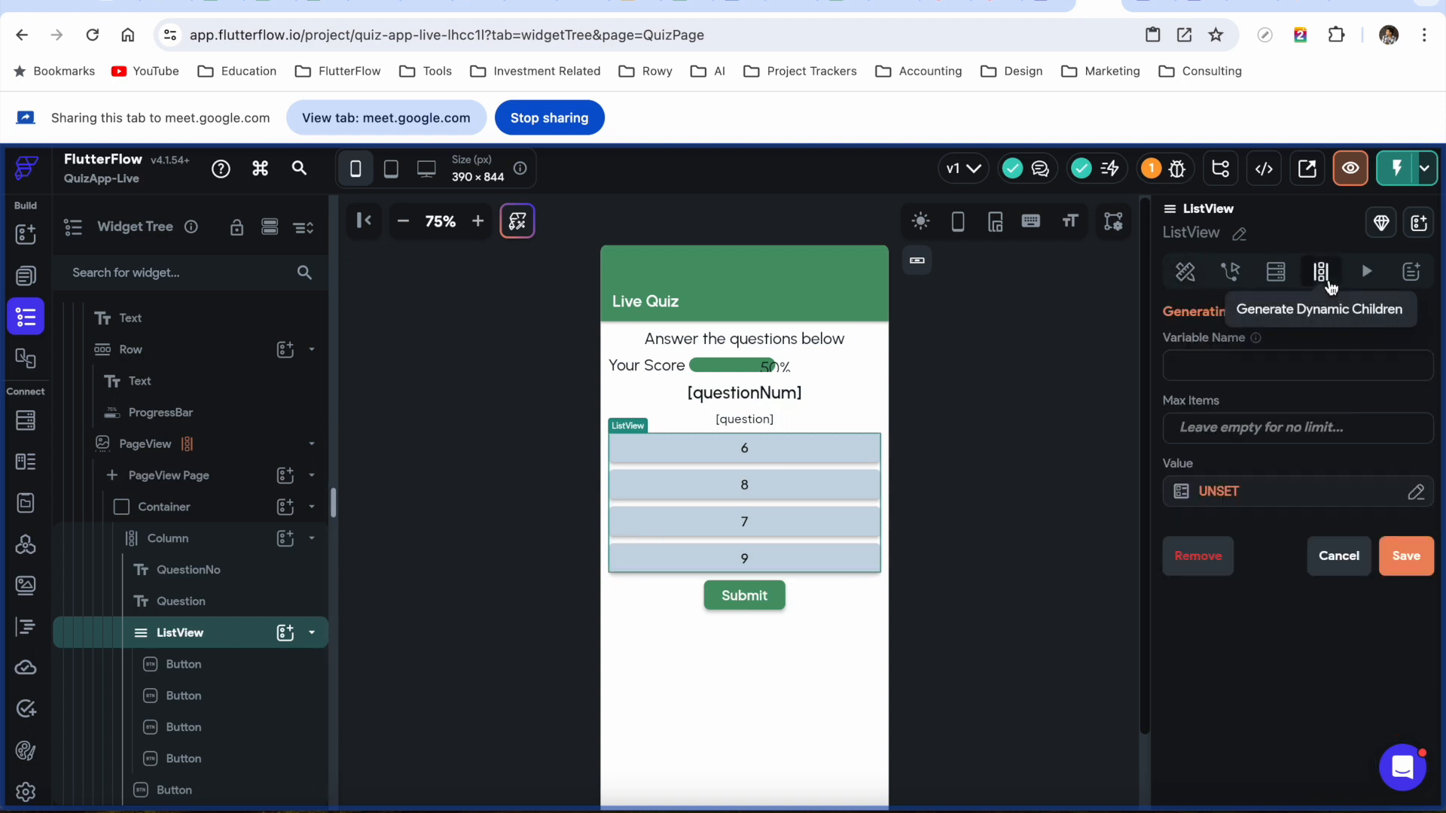
click(1208, 366)
text(answe)
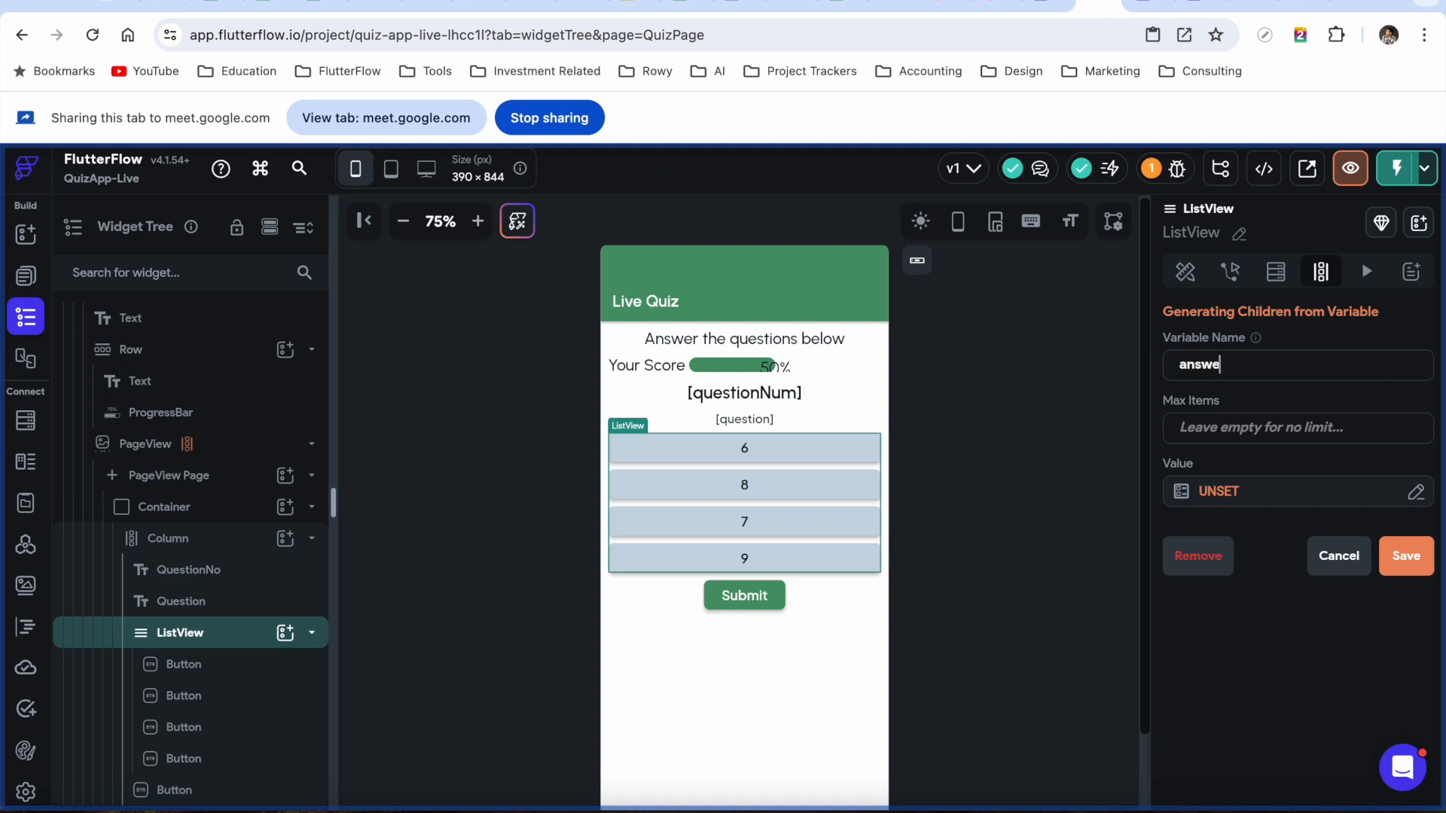
text(rOptions)
click(1220, 491)
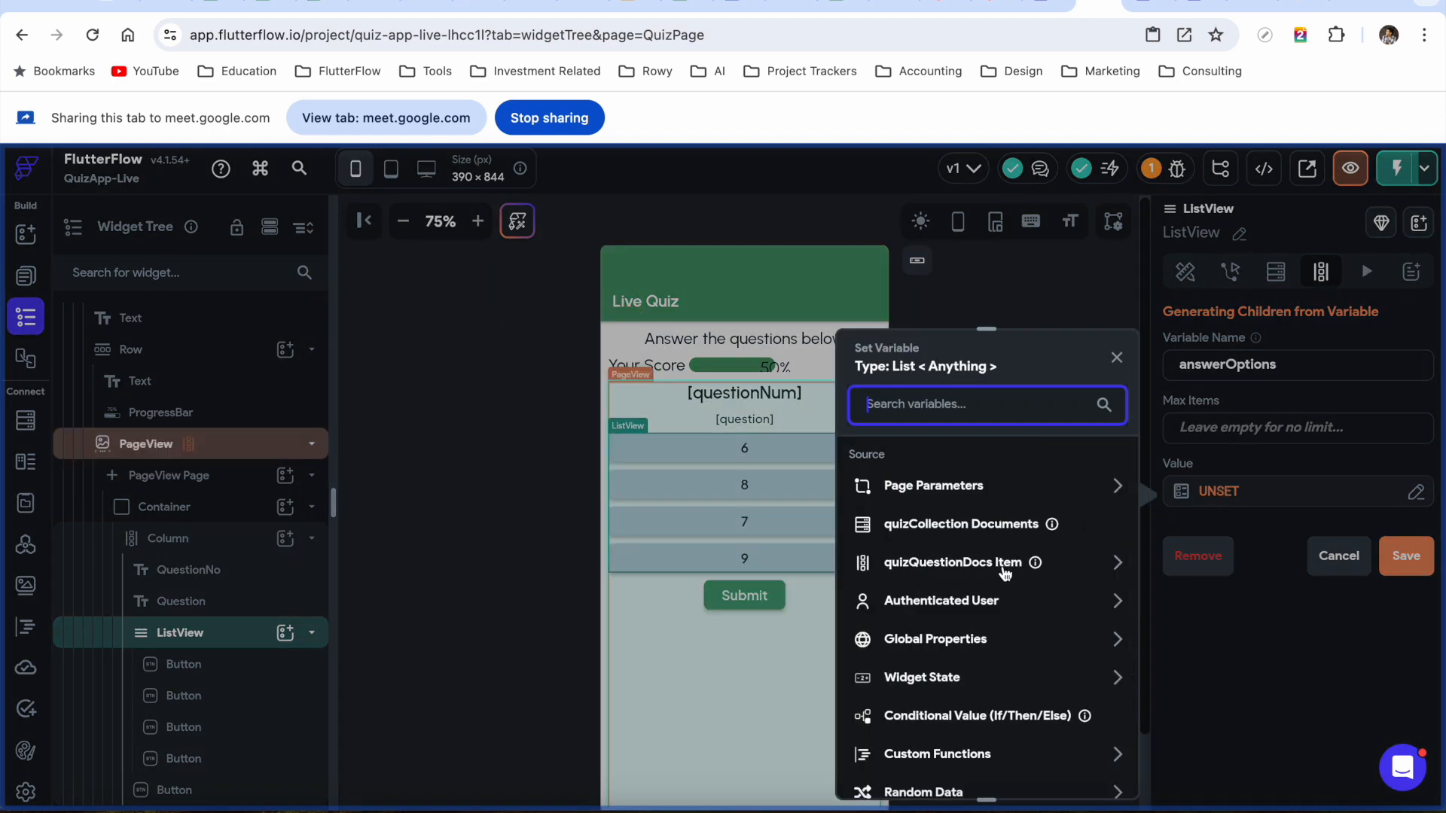
click(1071, 566)
scroll(975, 640, down, 2)
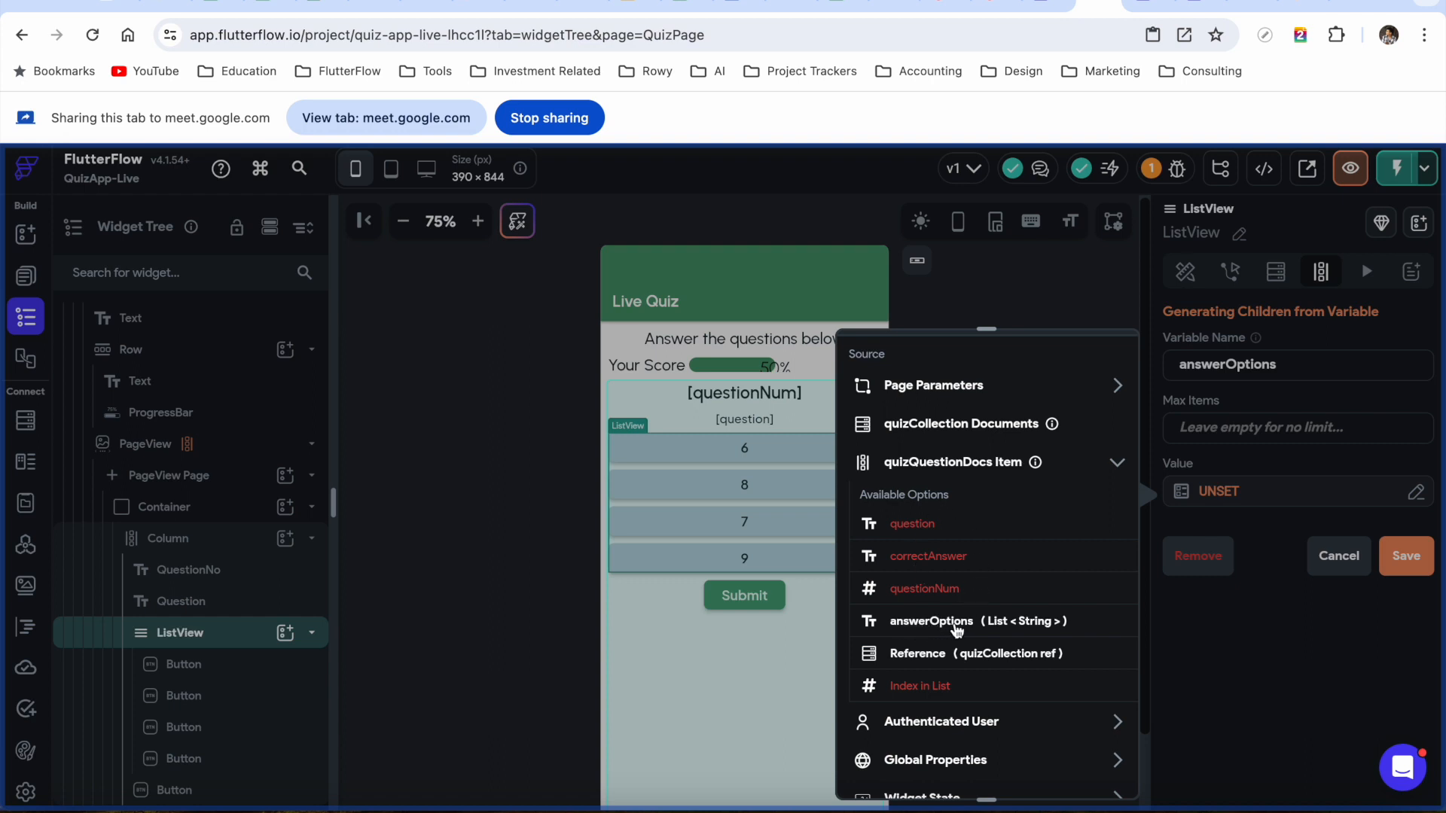
click(955, 625)
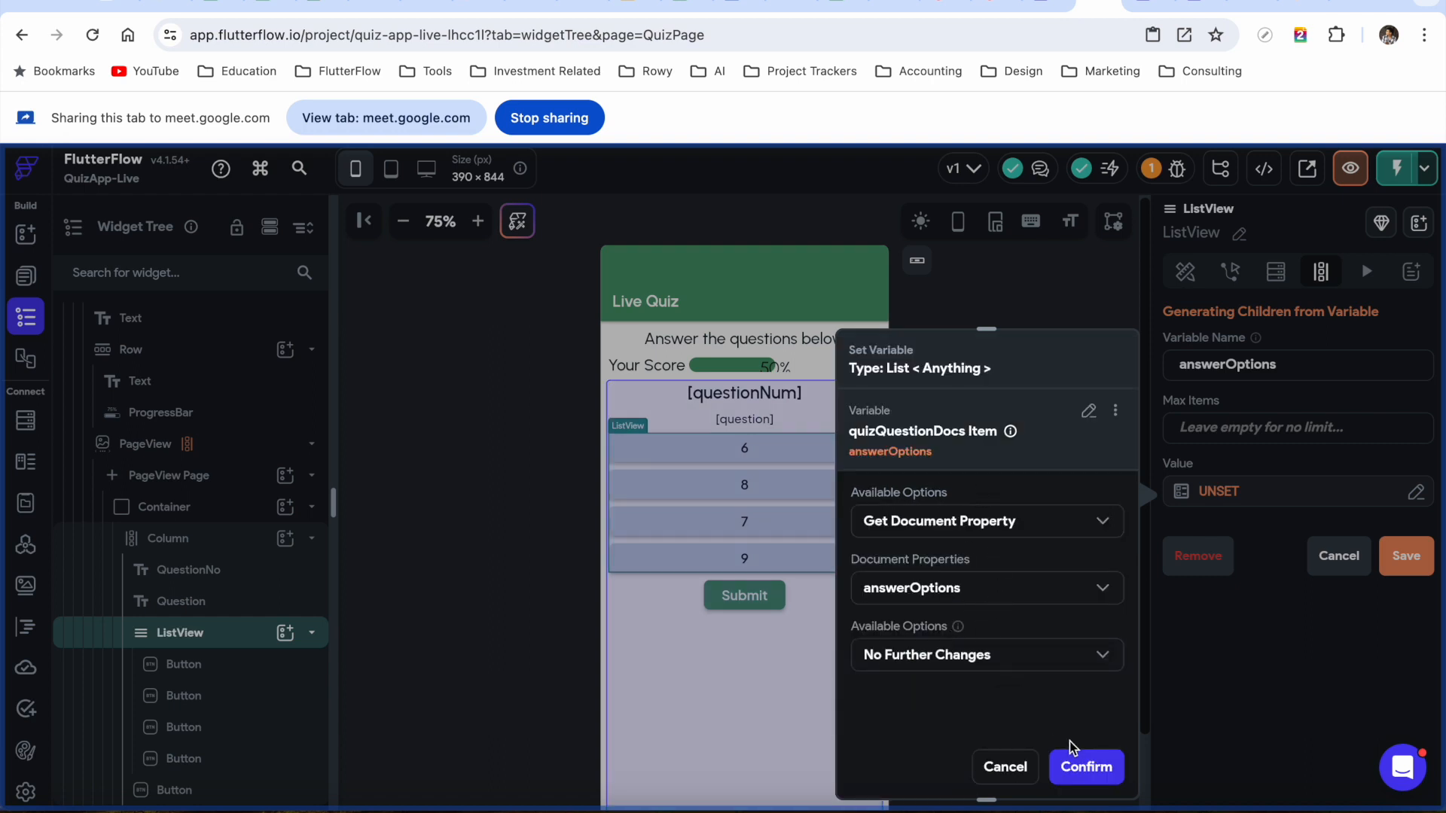
click(1093, 776)
click(1408, 570)
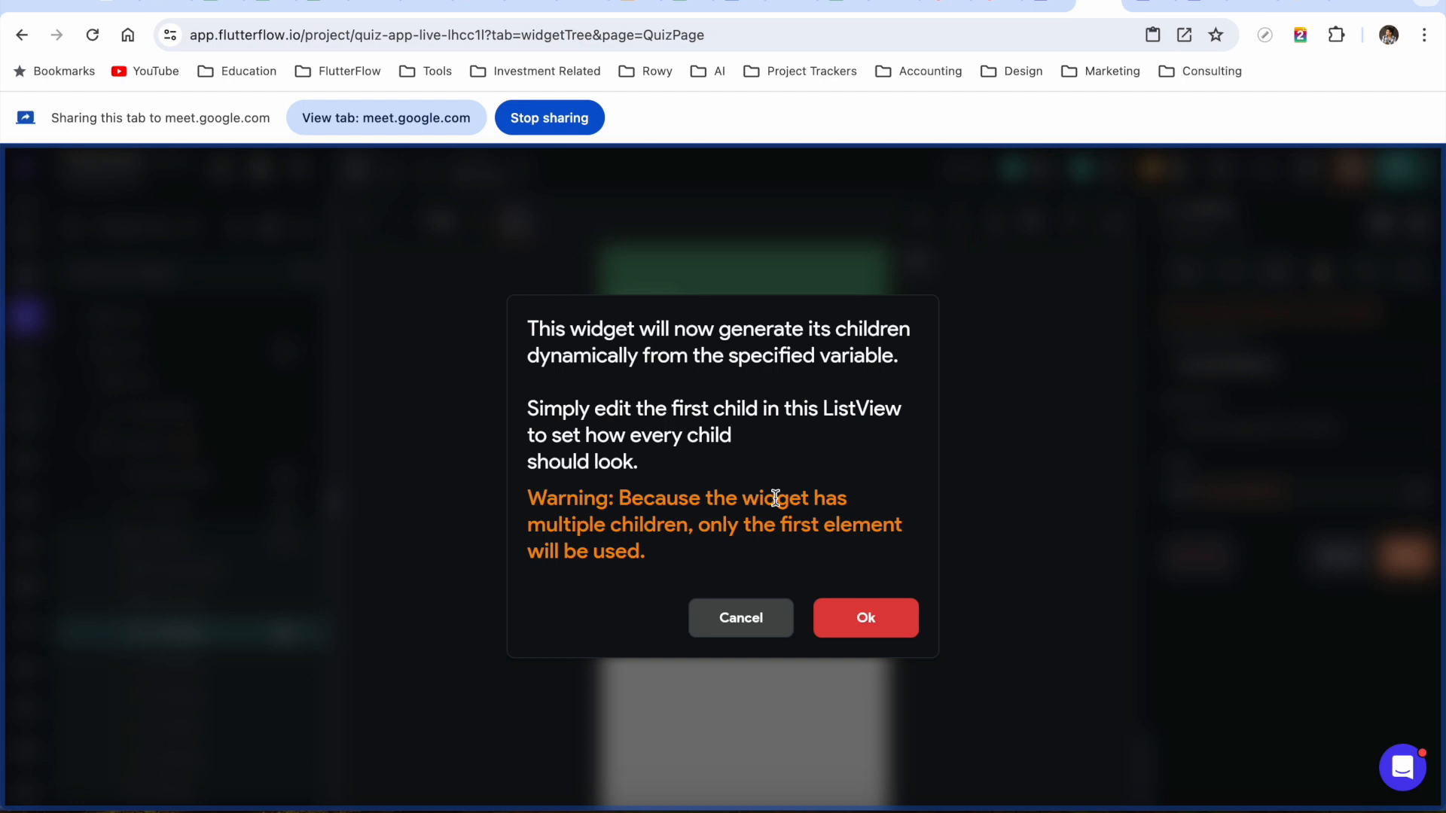
click(865, 616)
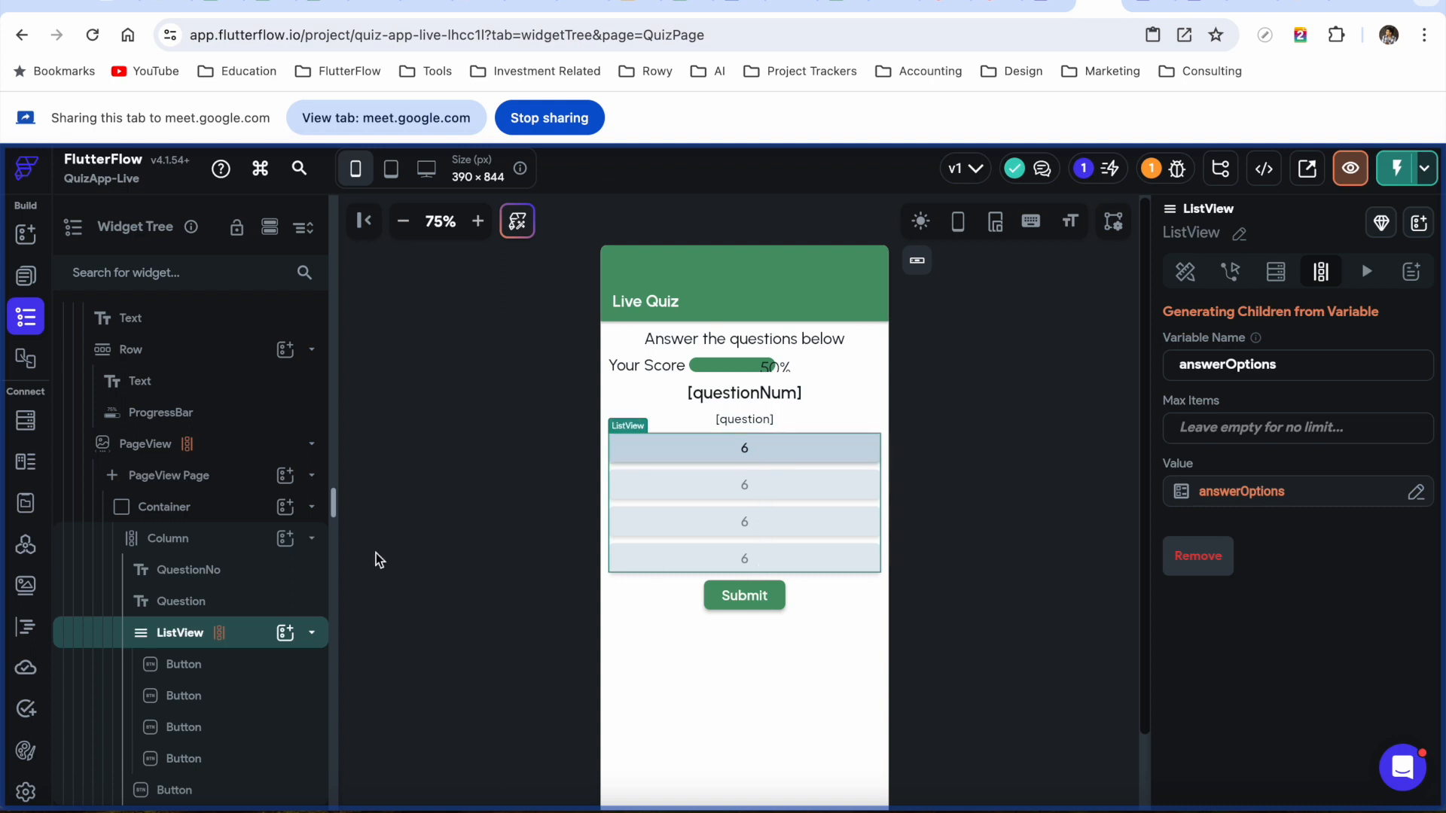
Delete the three extra answer buttons, leaving one template Button in the ListView
click(205, 696)
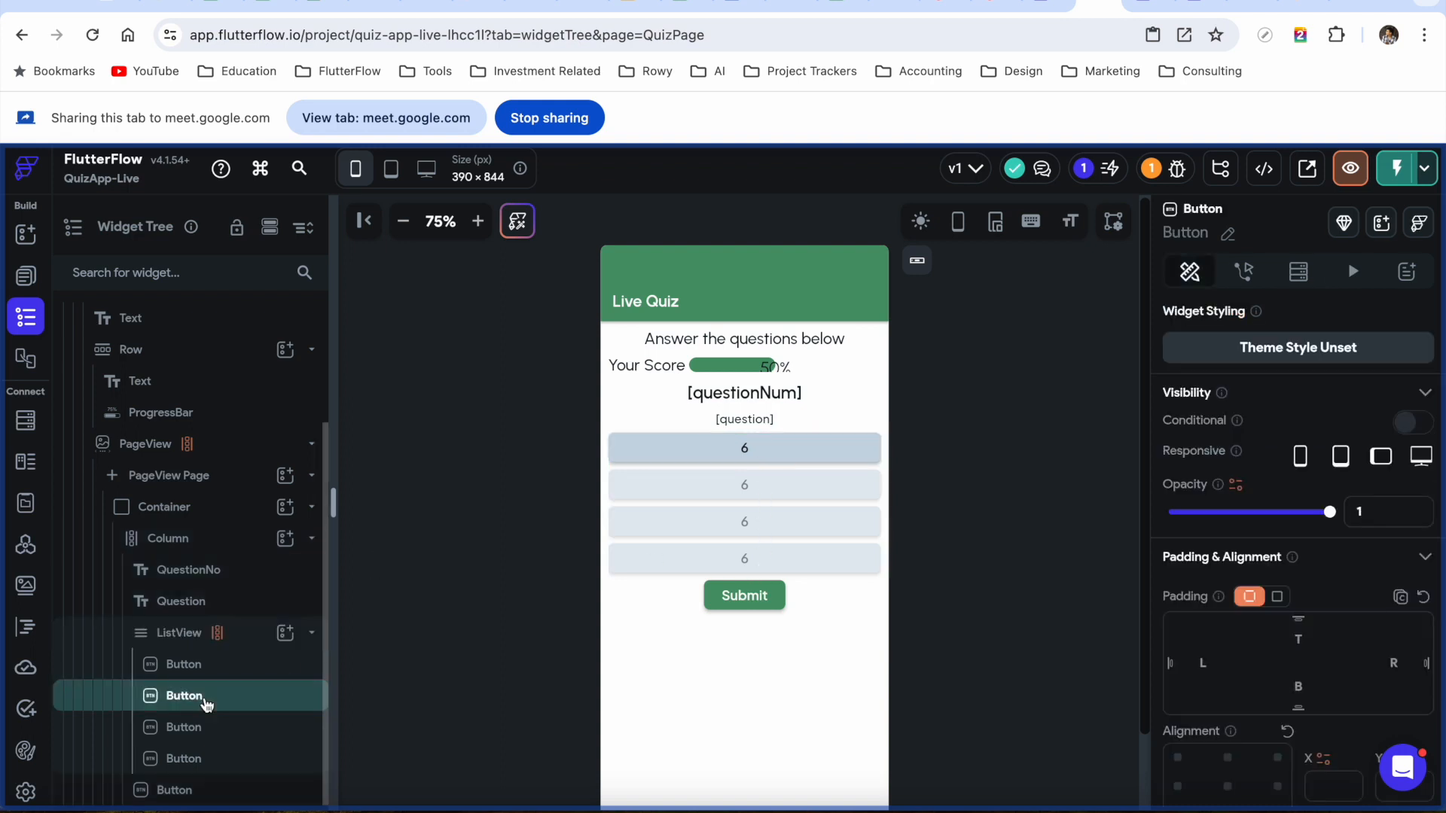
right_click(205, 696)
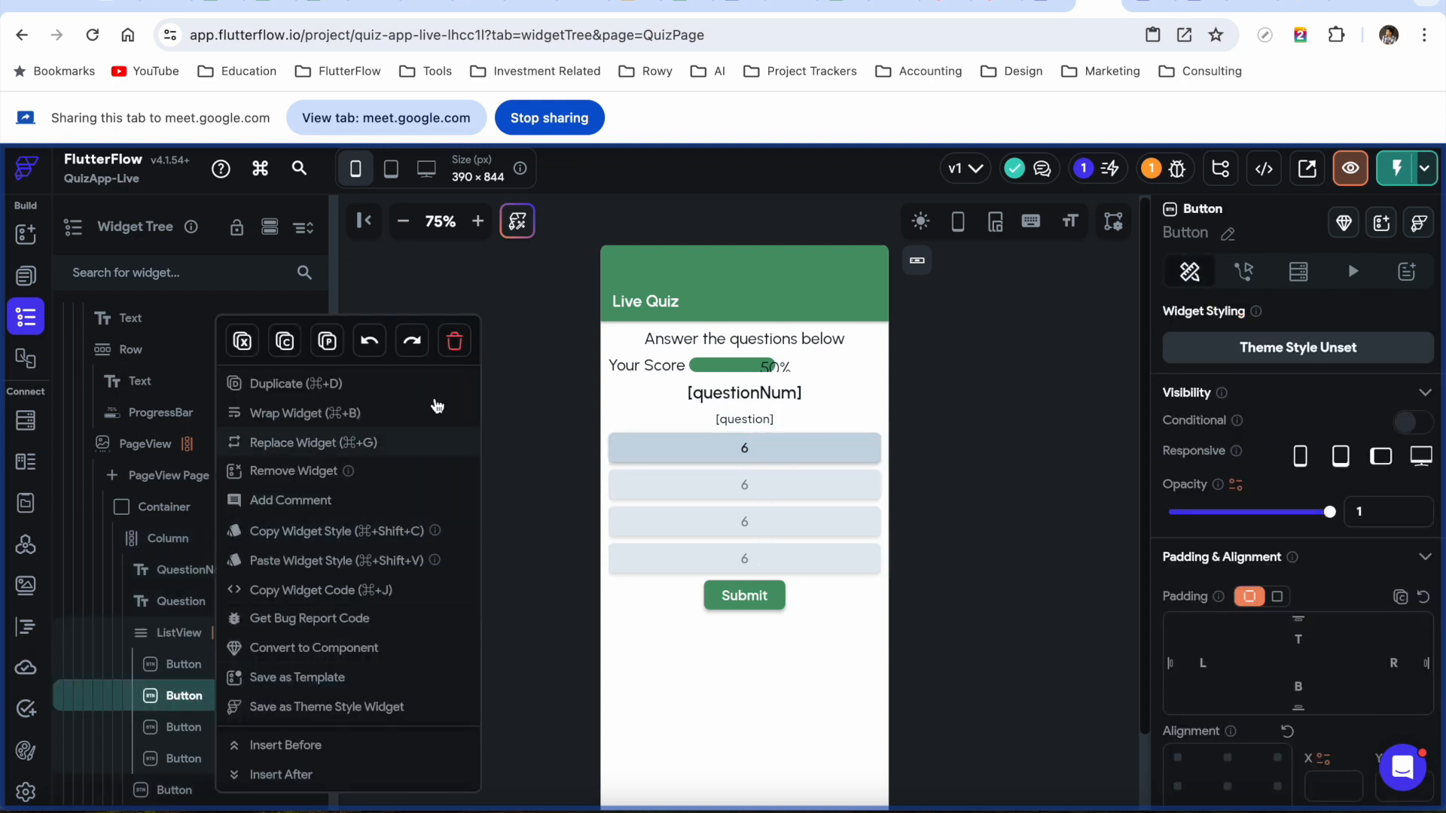
click(445, 343)
click(214, 729)
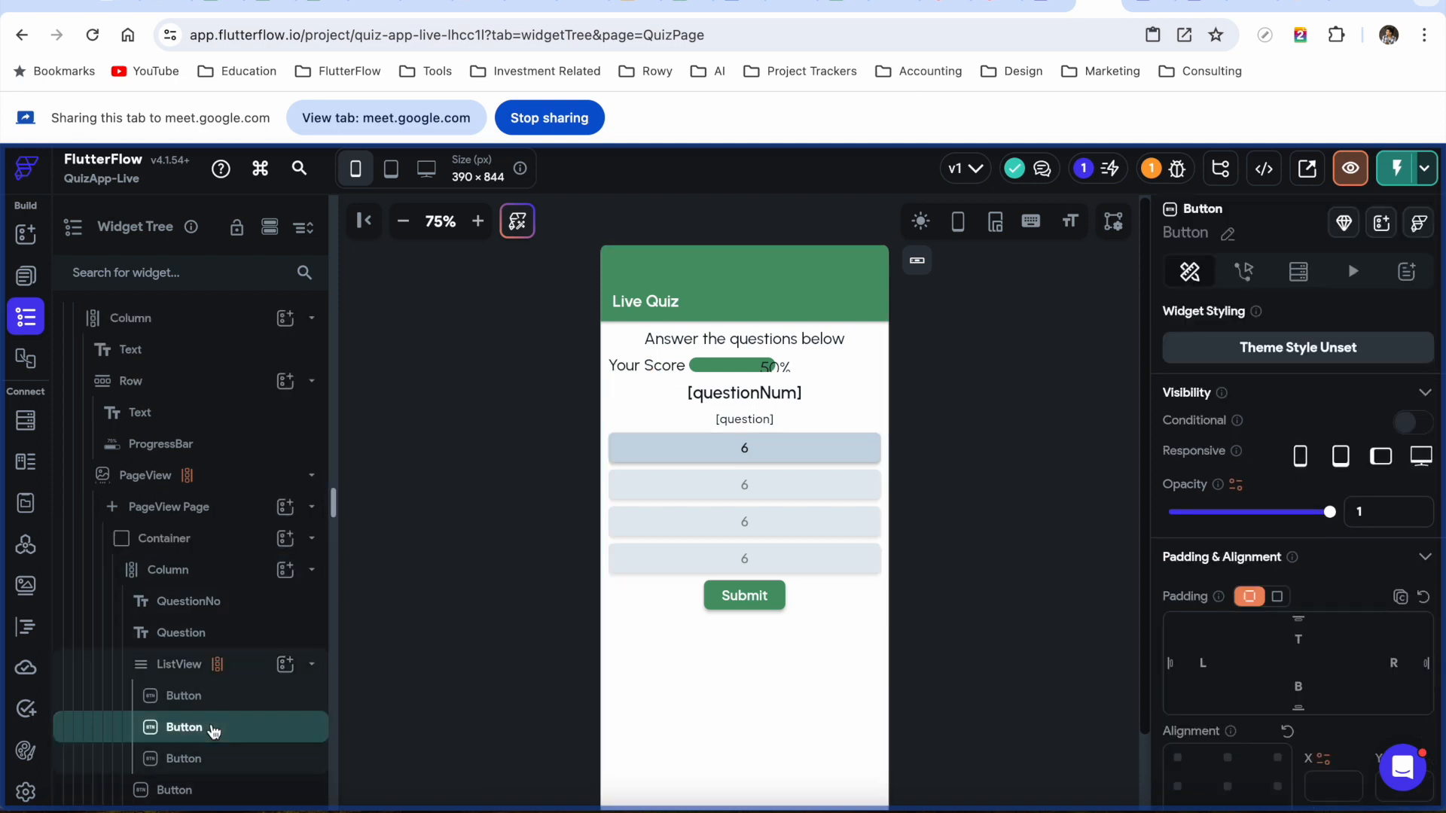
right_click(214, 728)
click(463, 340)
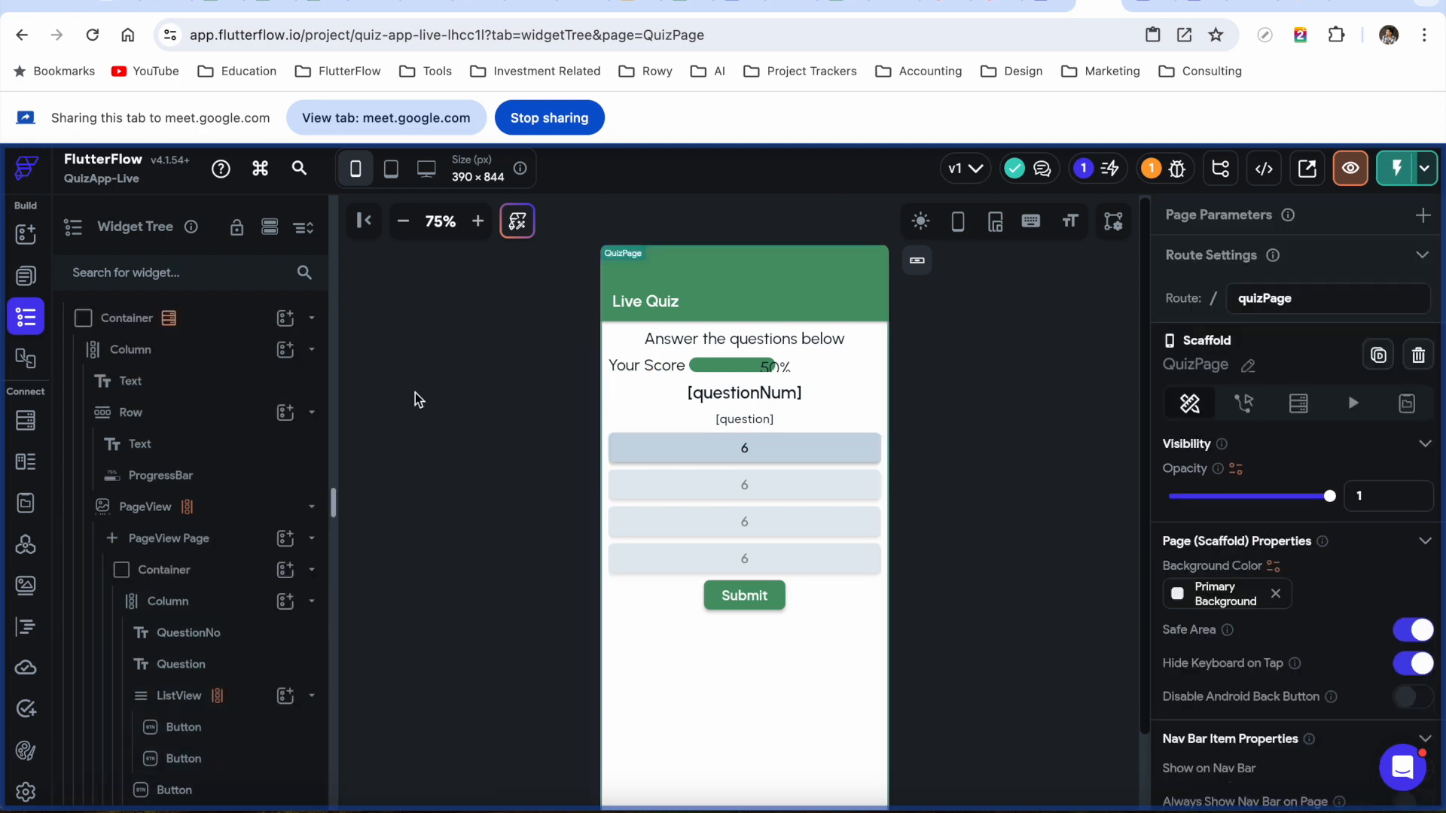
click(236, 761)
right_click(236, 760)
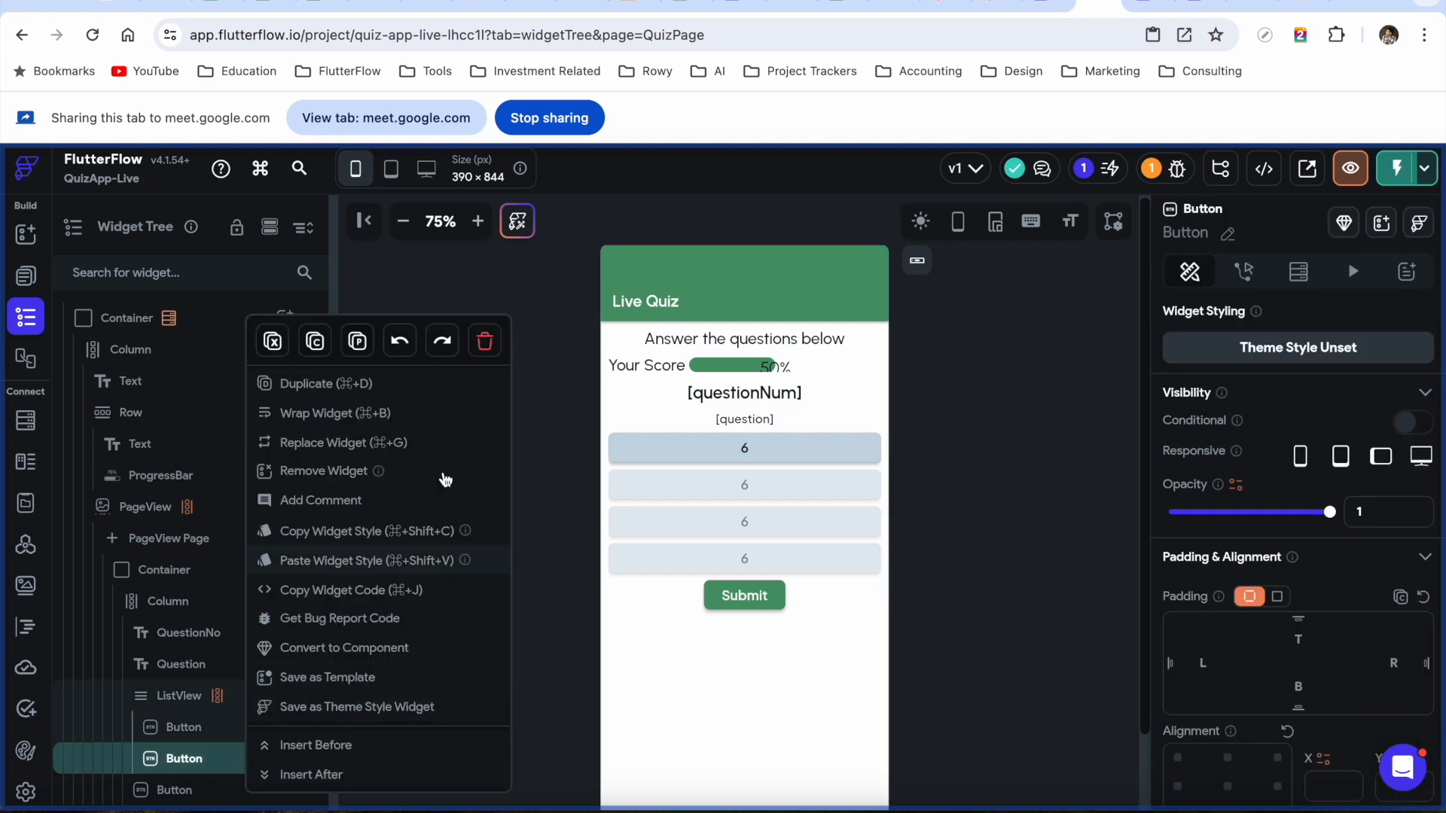
click(484, 340)
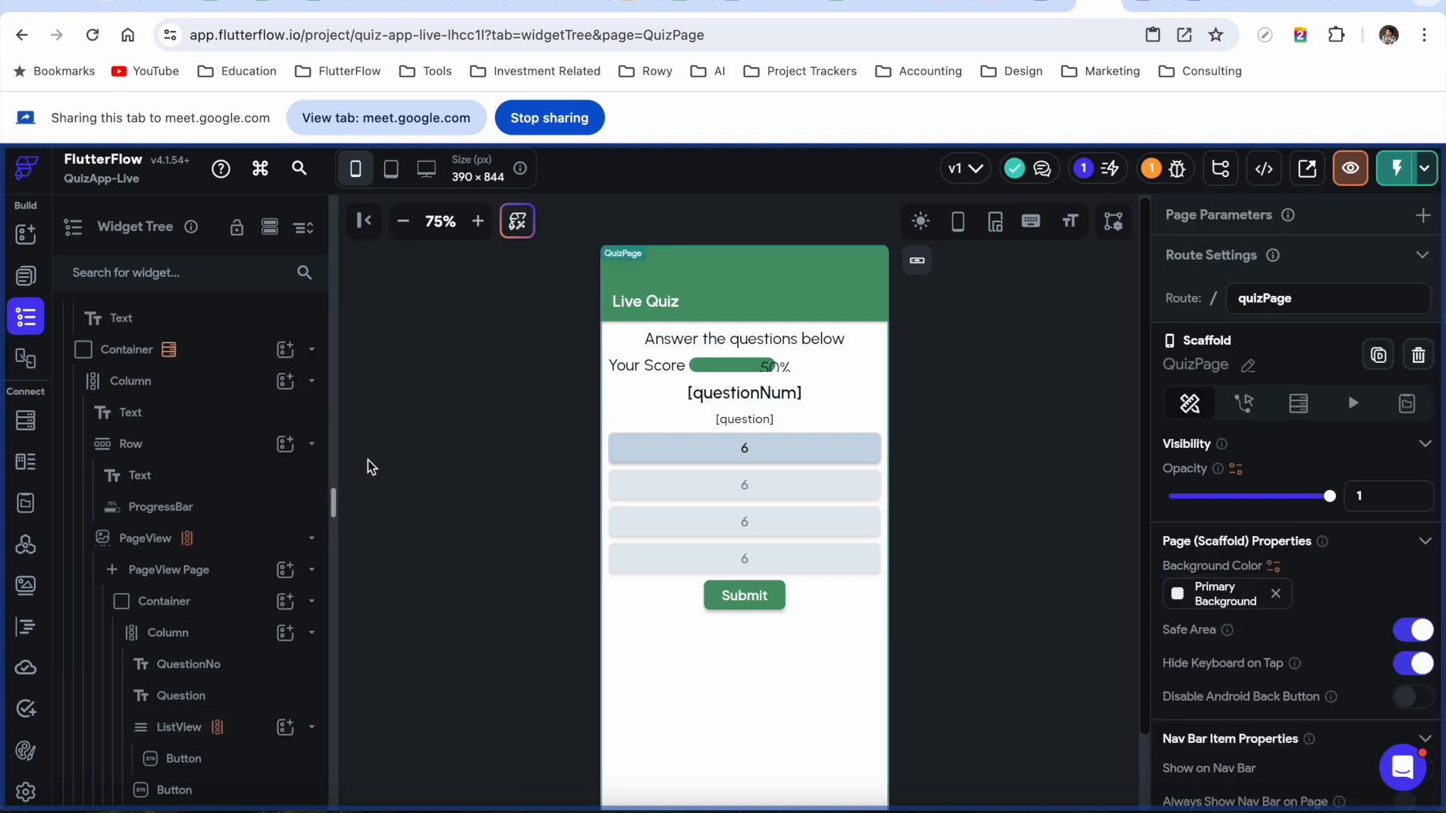
click(230, 776)
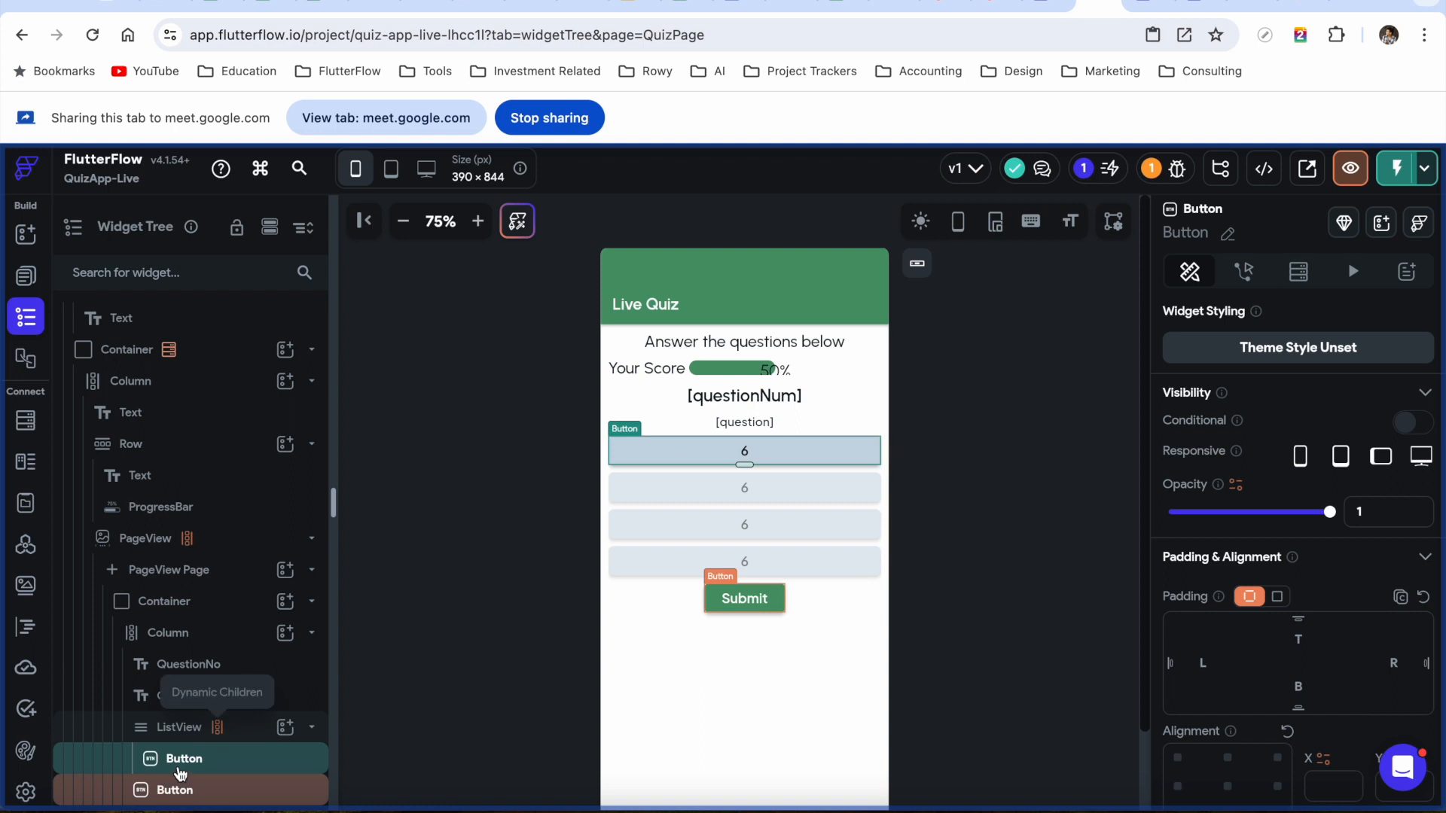
Bind the template button's text to the answerOptions Item and confirm
scroll(1277, 431, down, 5)
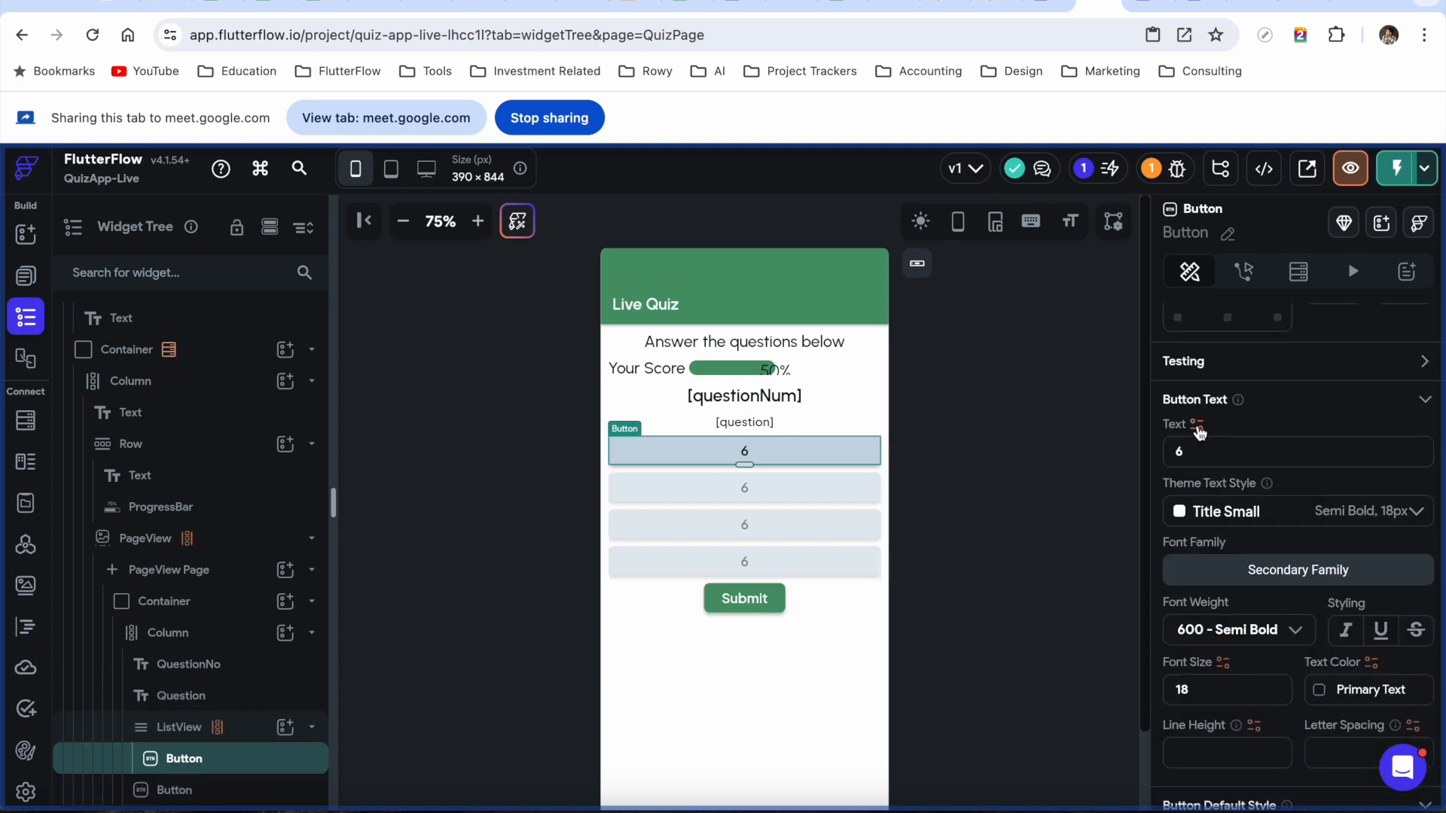
click(1197, 426)
scroll(1046, 656, down, 2)
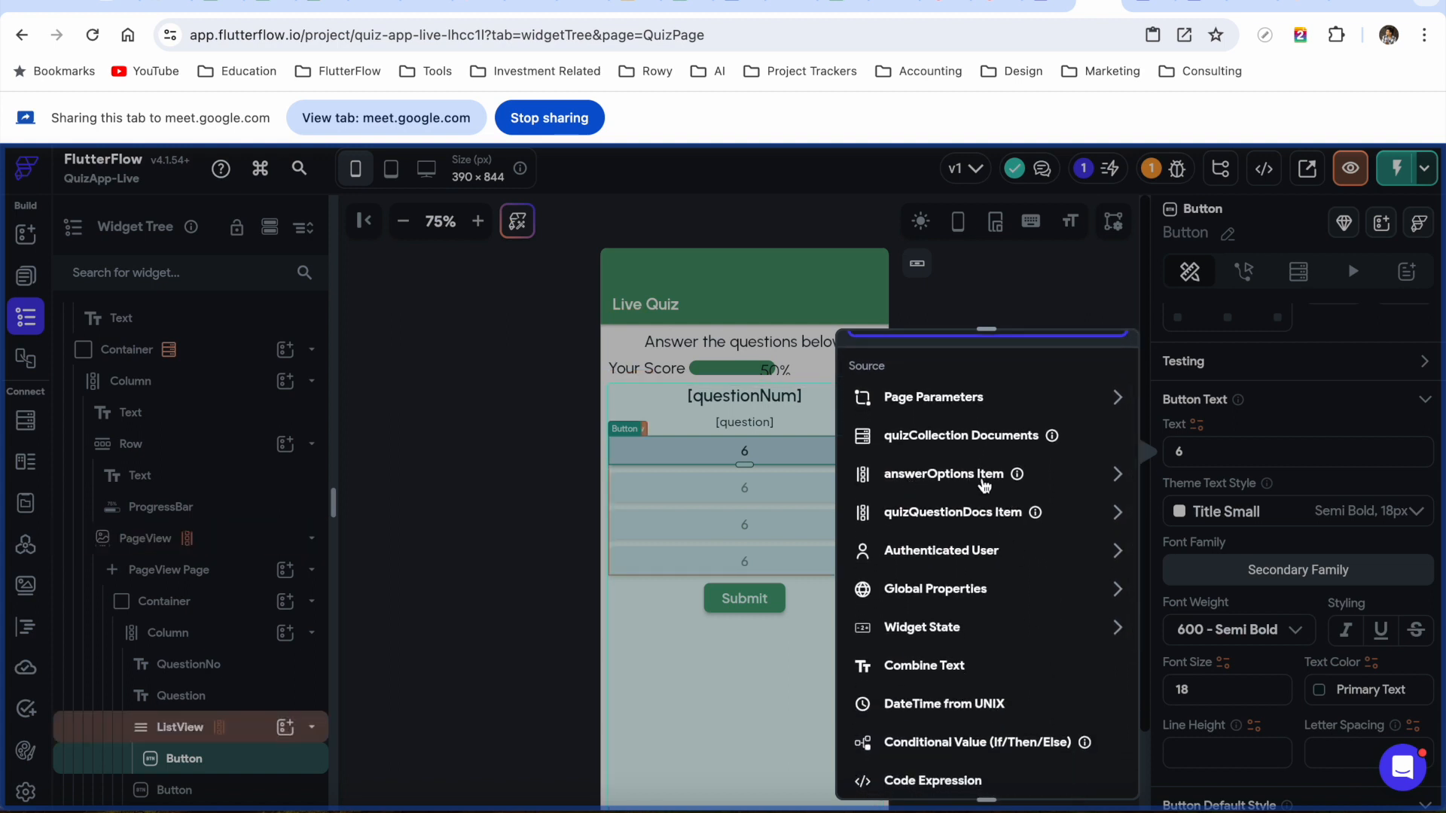
click(1038, 483)
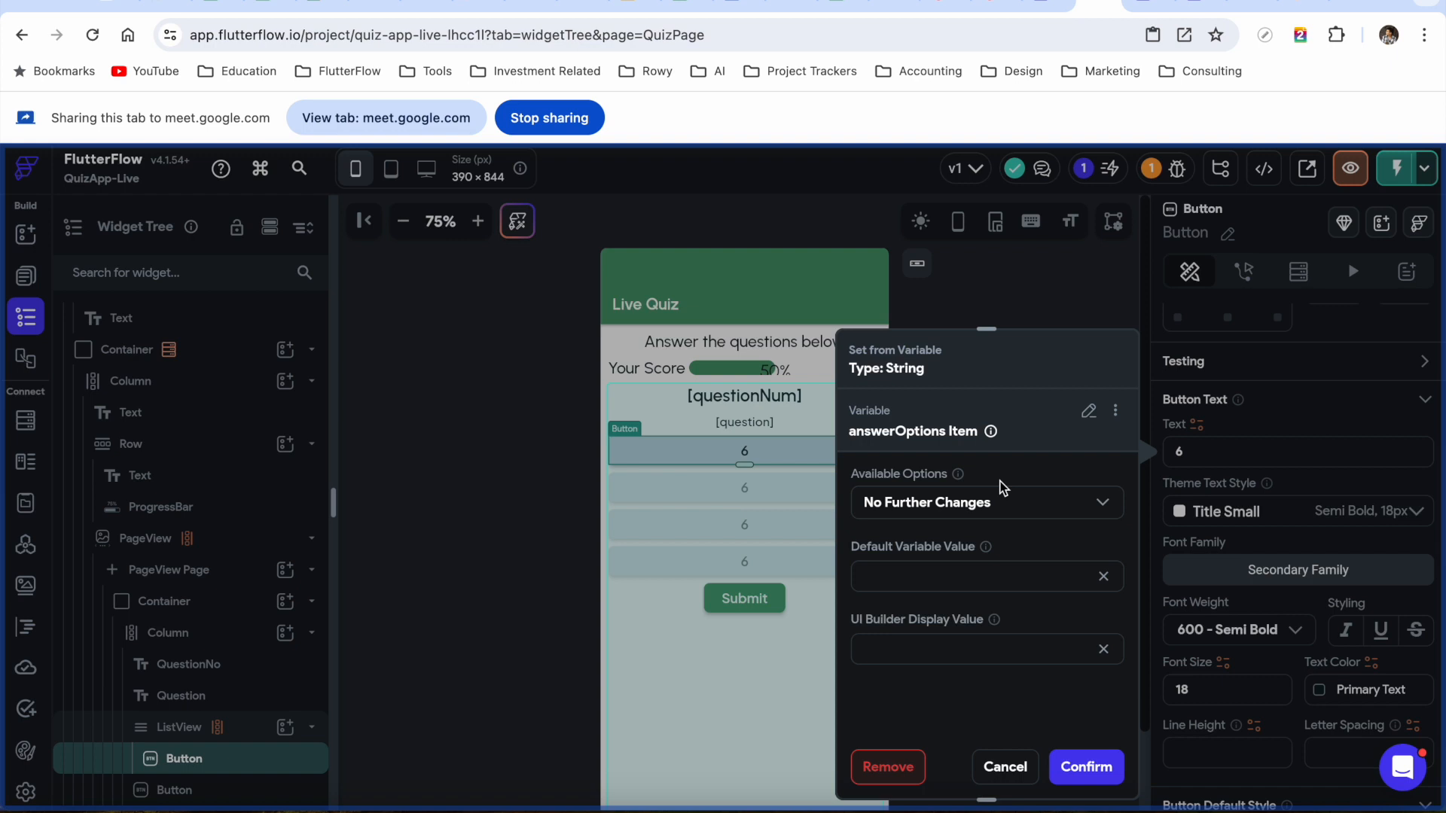
click(1086, 767)
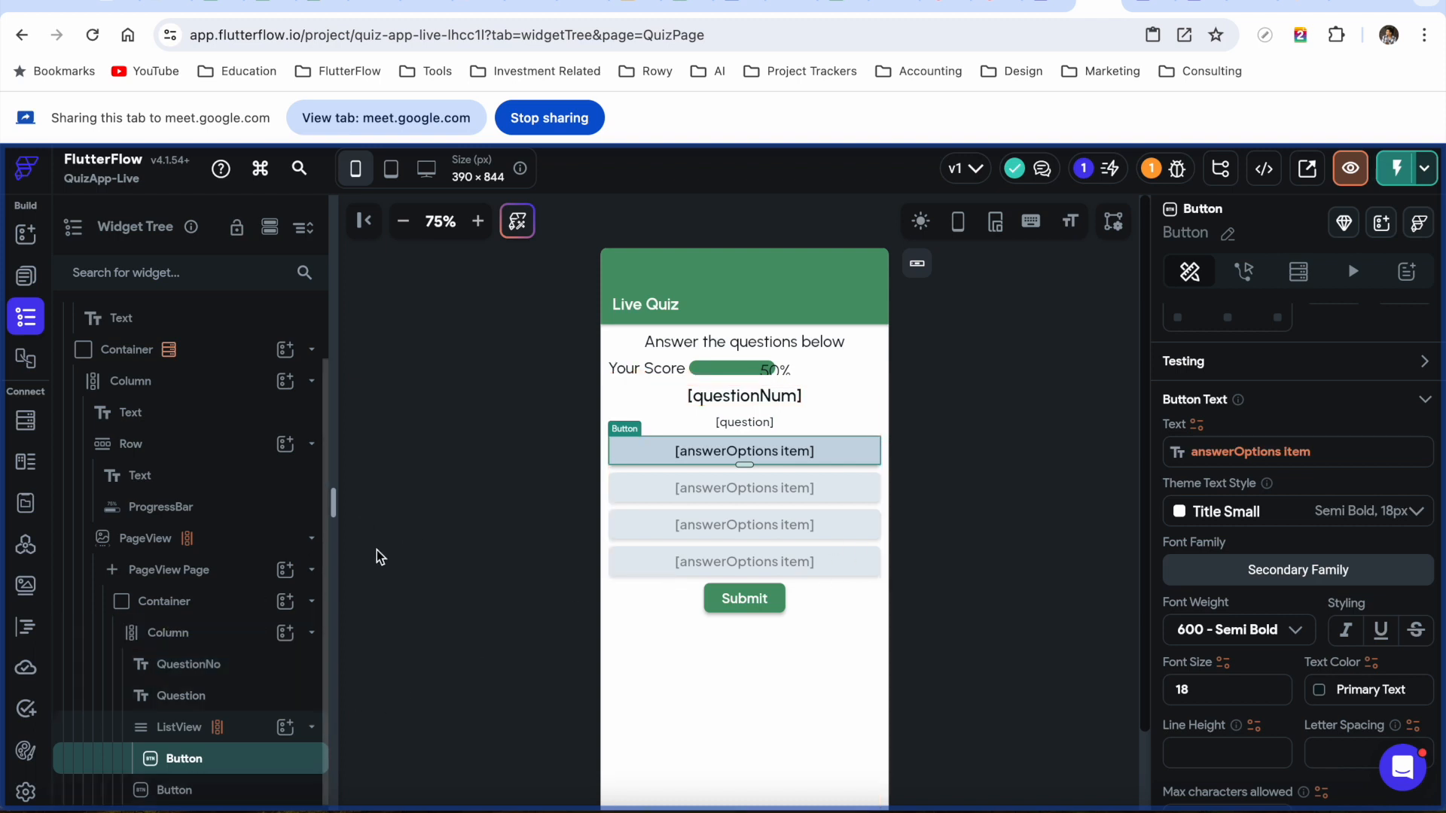
click(760, 602)
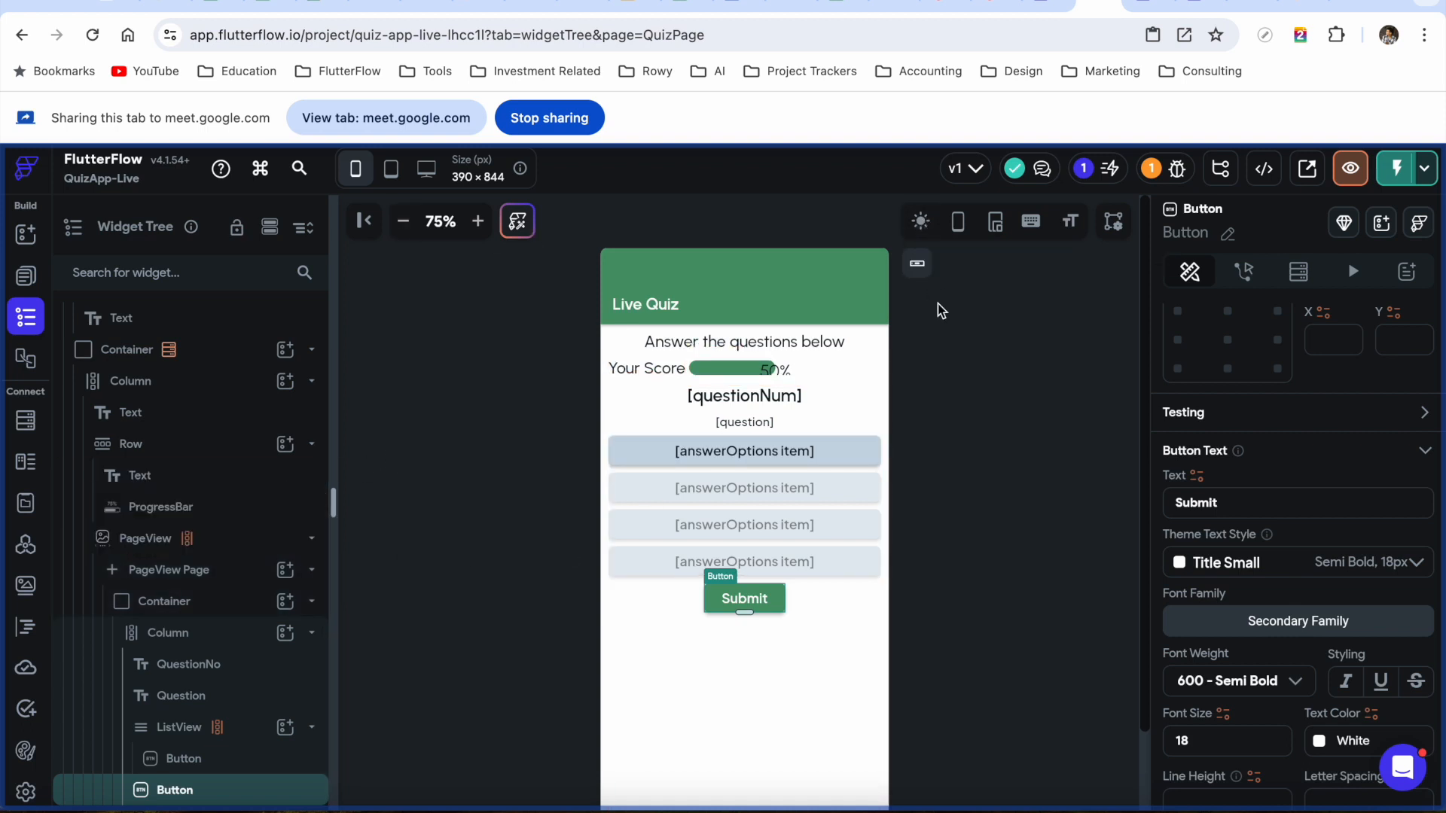
scroll(938, 305, down, 1)
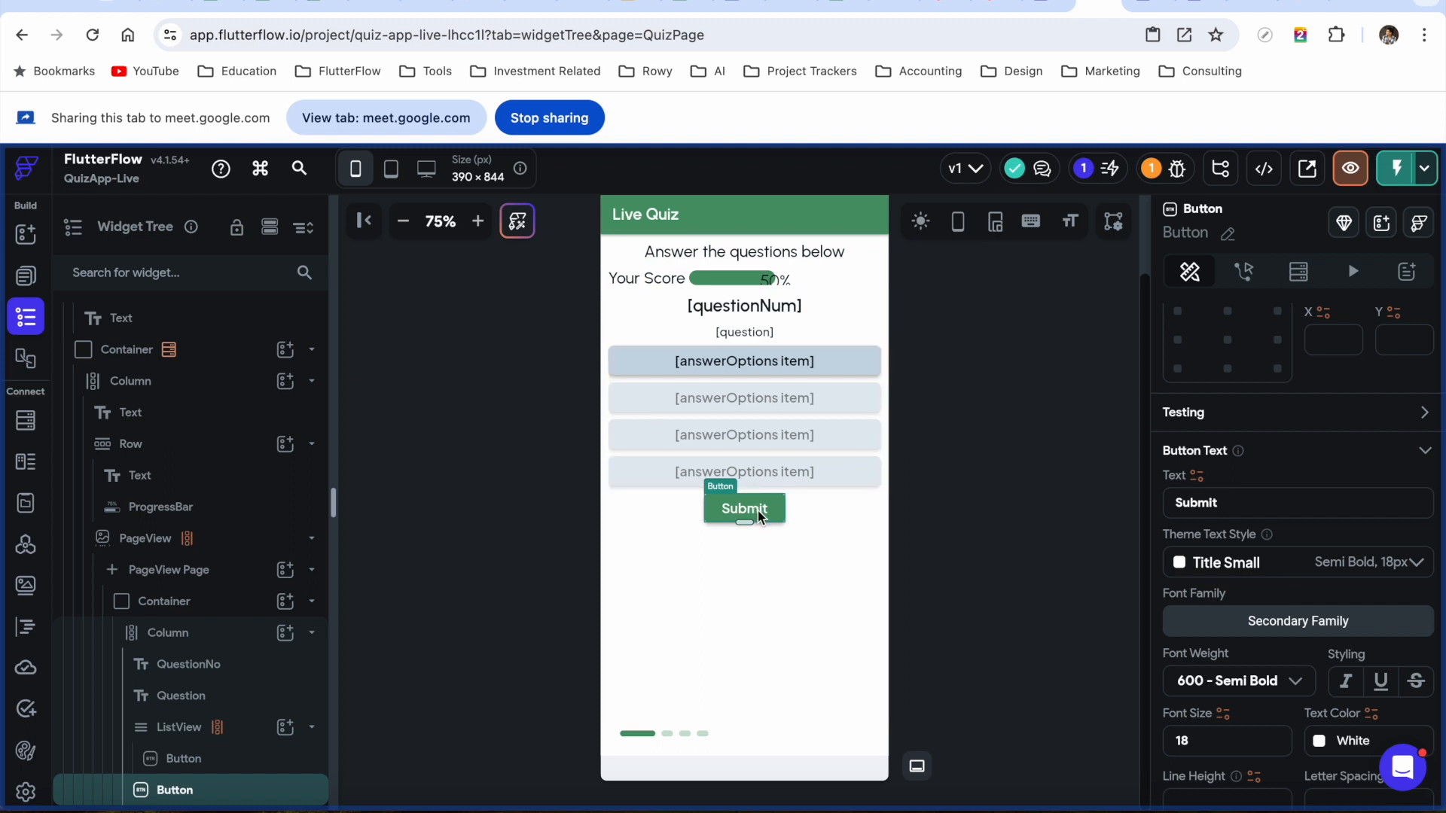
scroll(816, 364, up, 1)
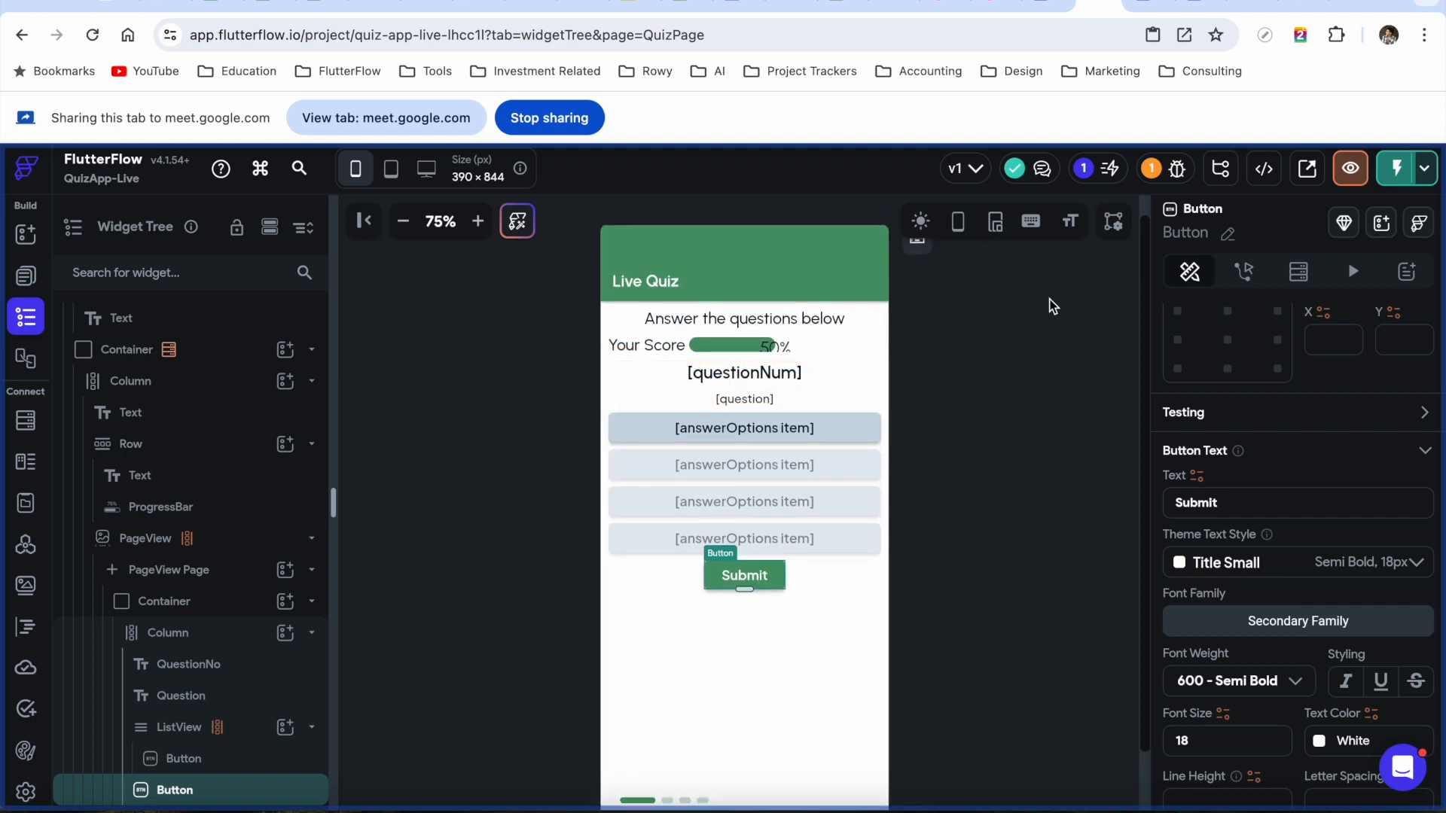
click(1142, 5)
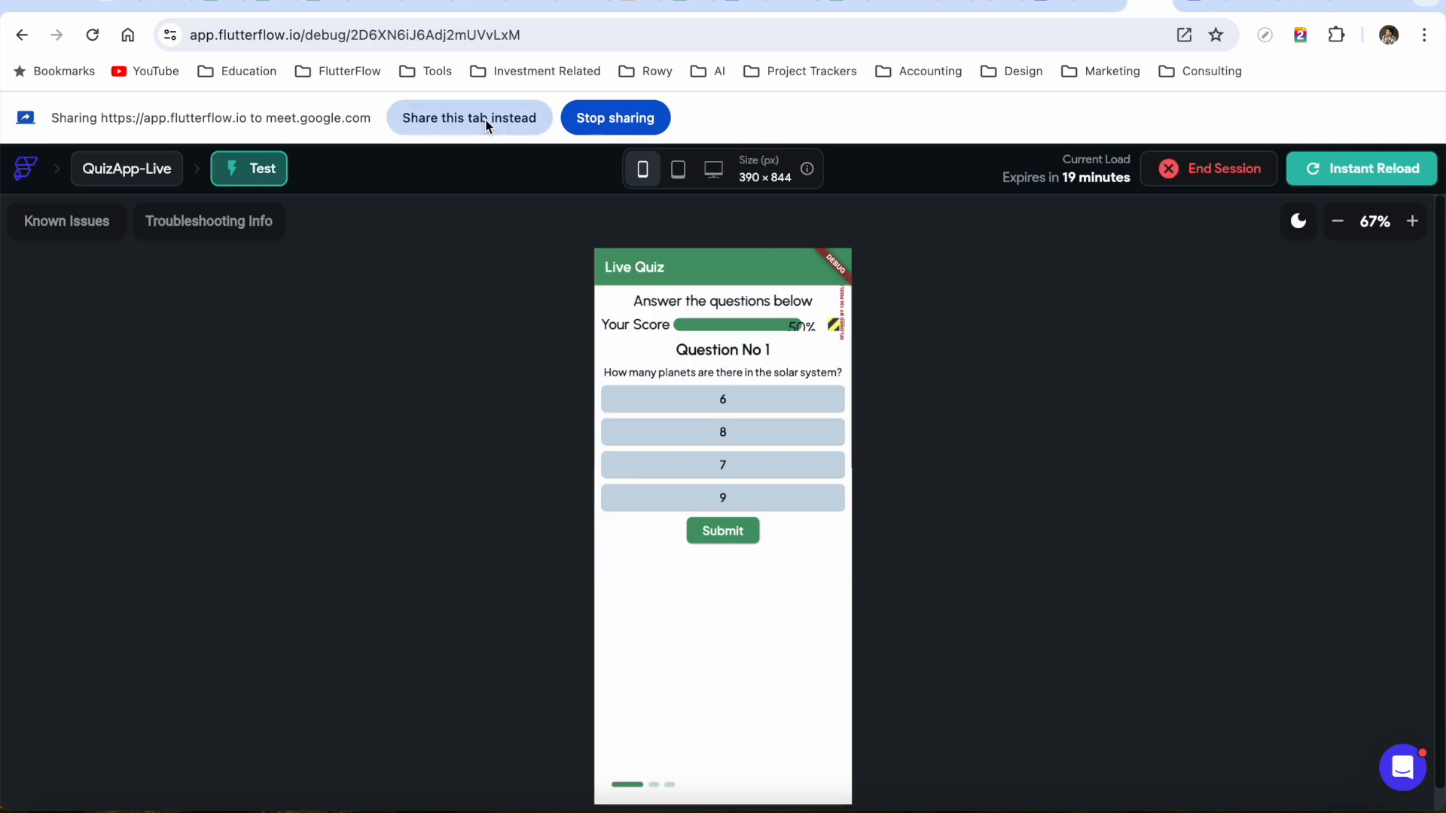
click(509, 132)
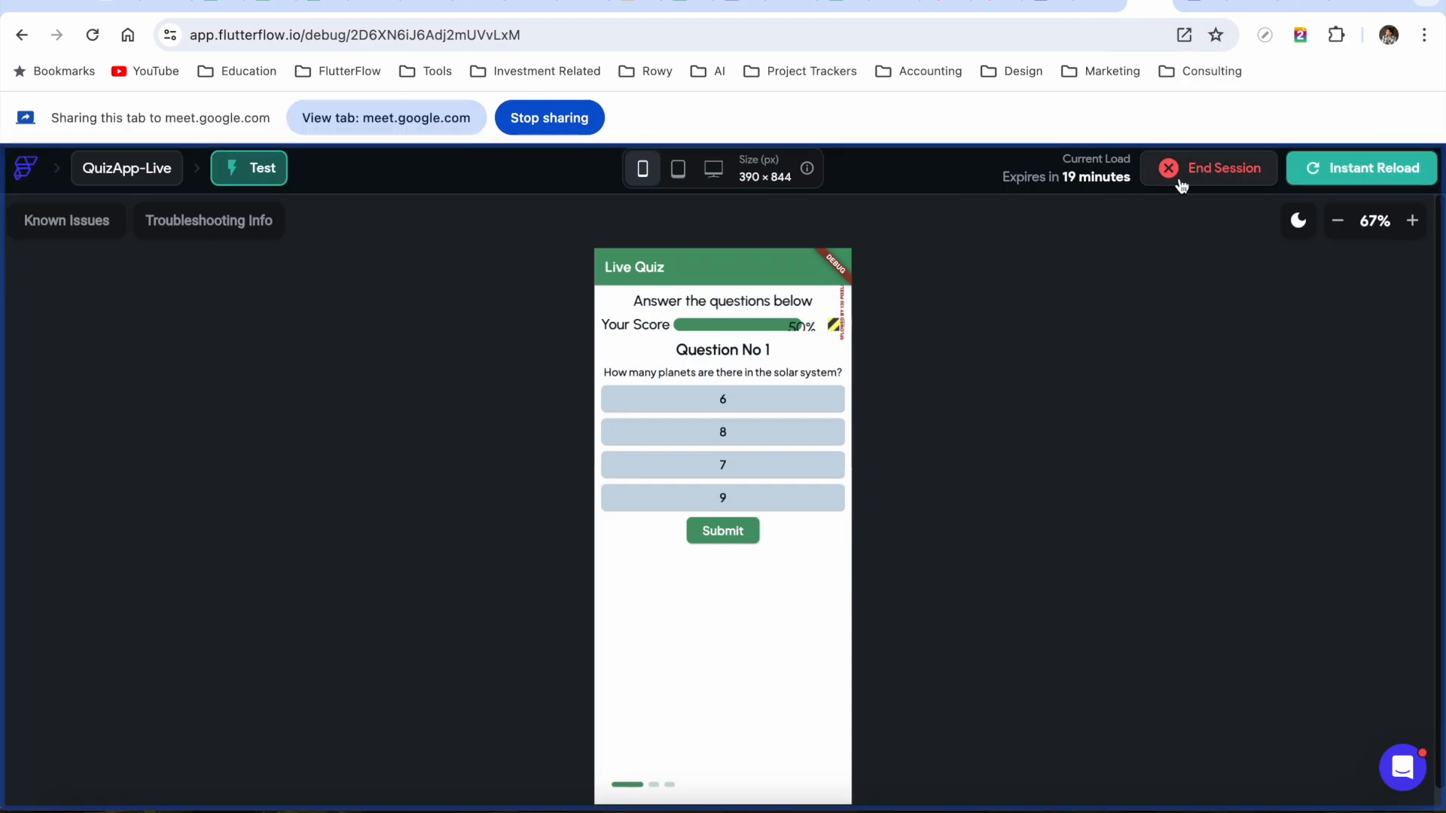
click(1331, 170)
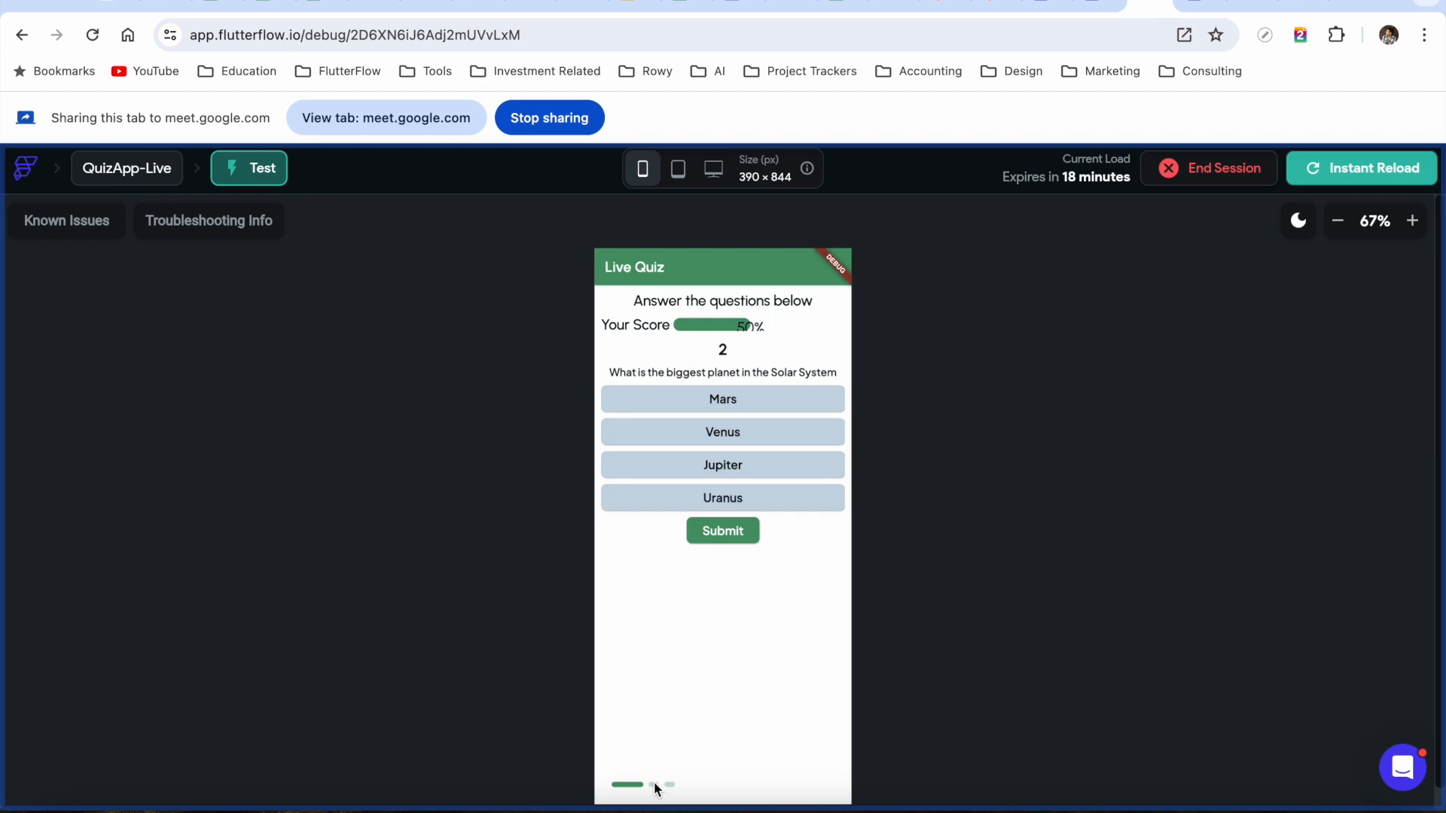
click(1339, 223)
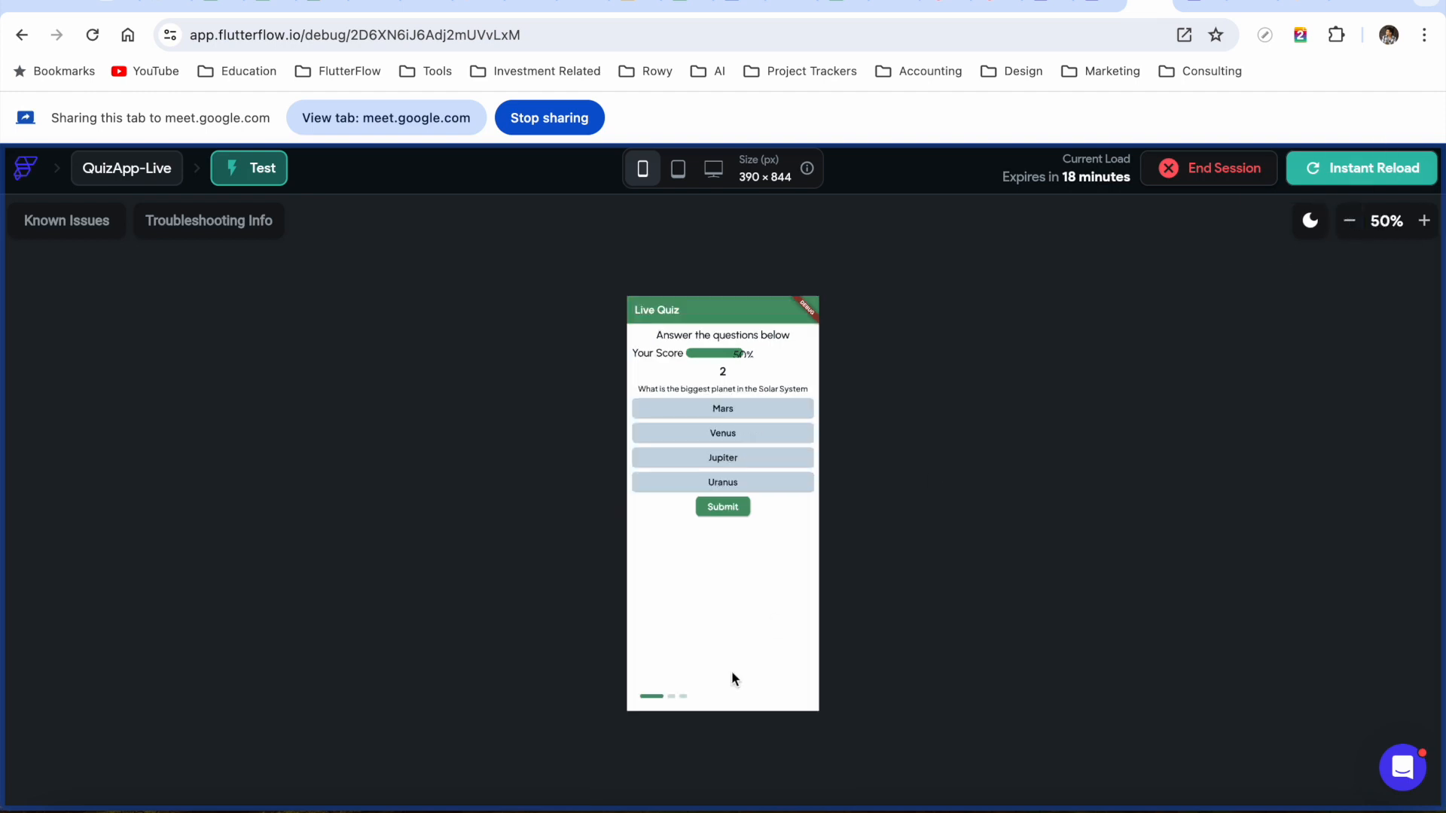
click(671, 698)
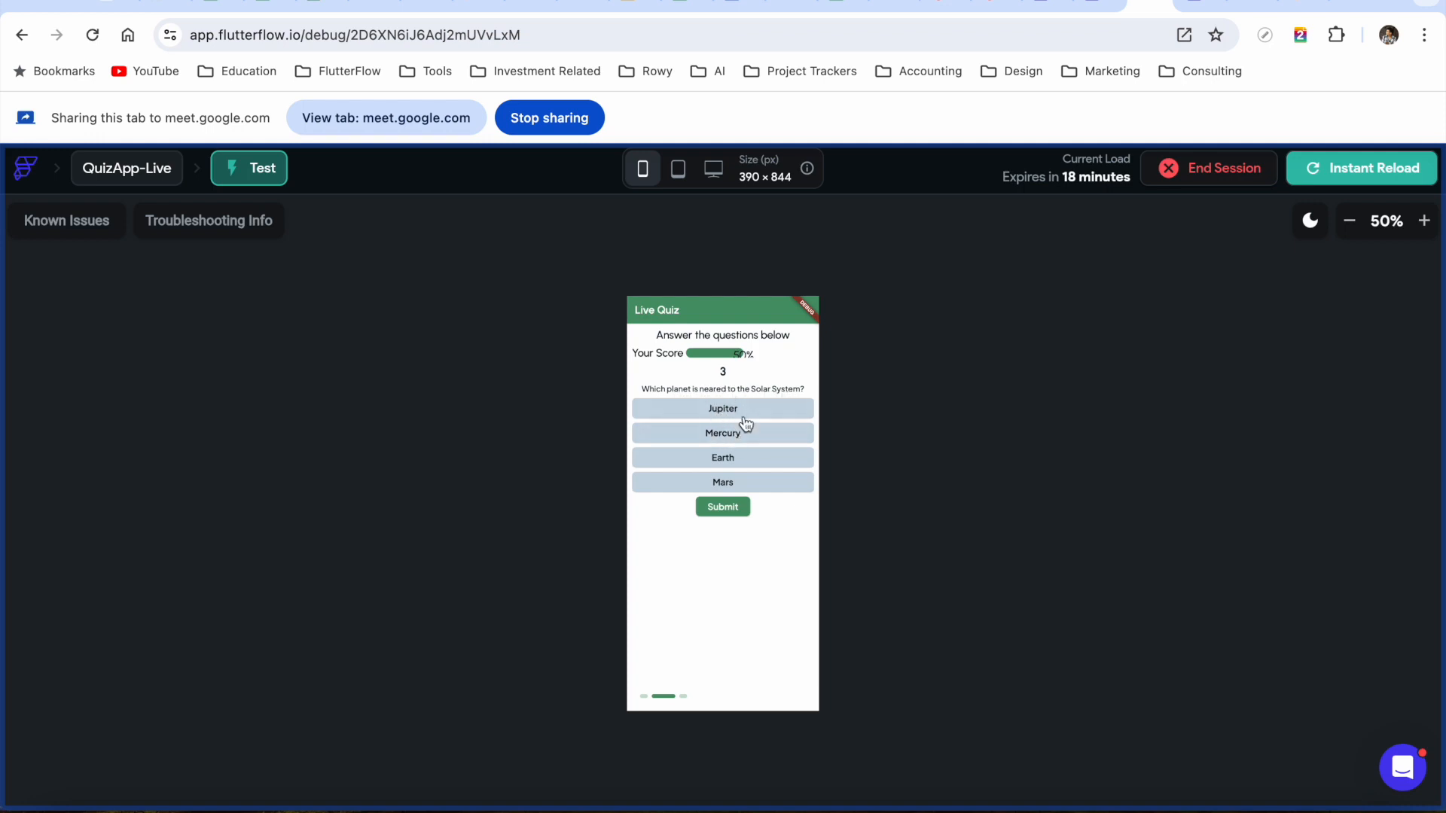
click(683, 695)
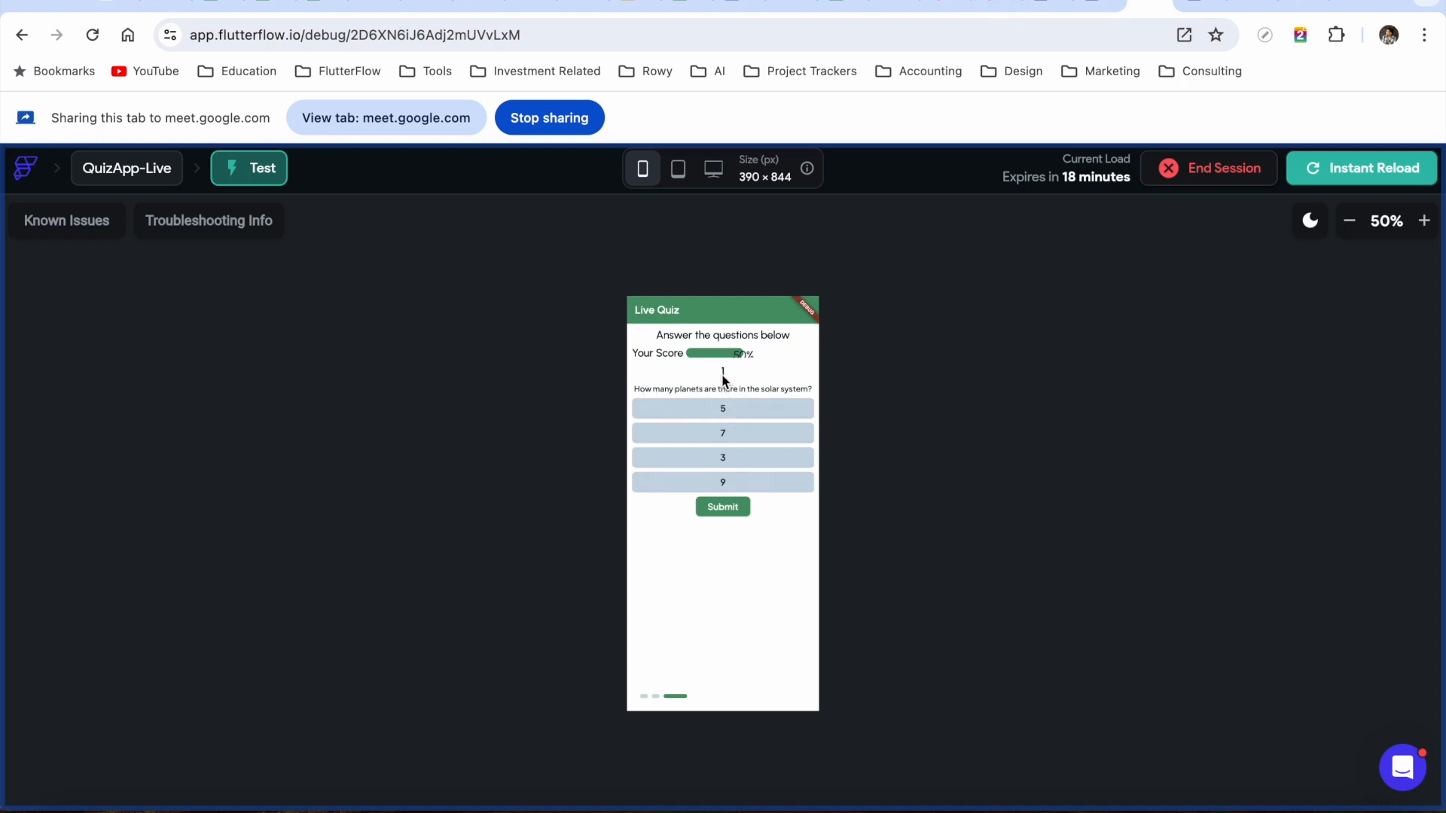
Return to the editor and select the Container holding the quizCollection query
click(1091, 6)
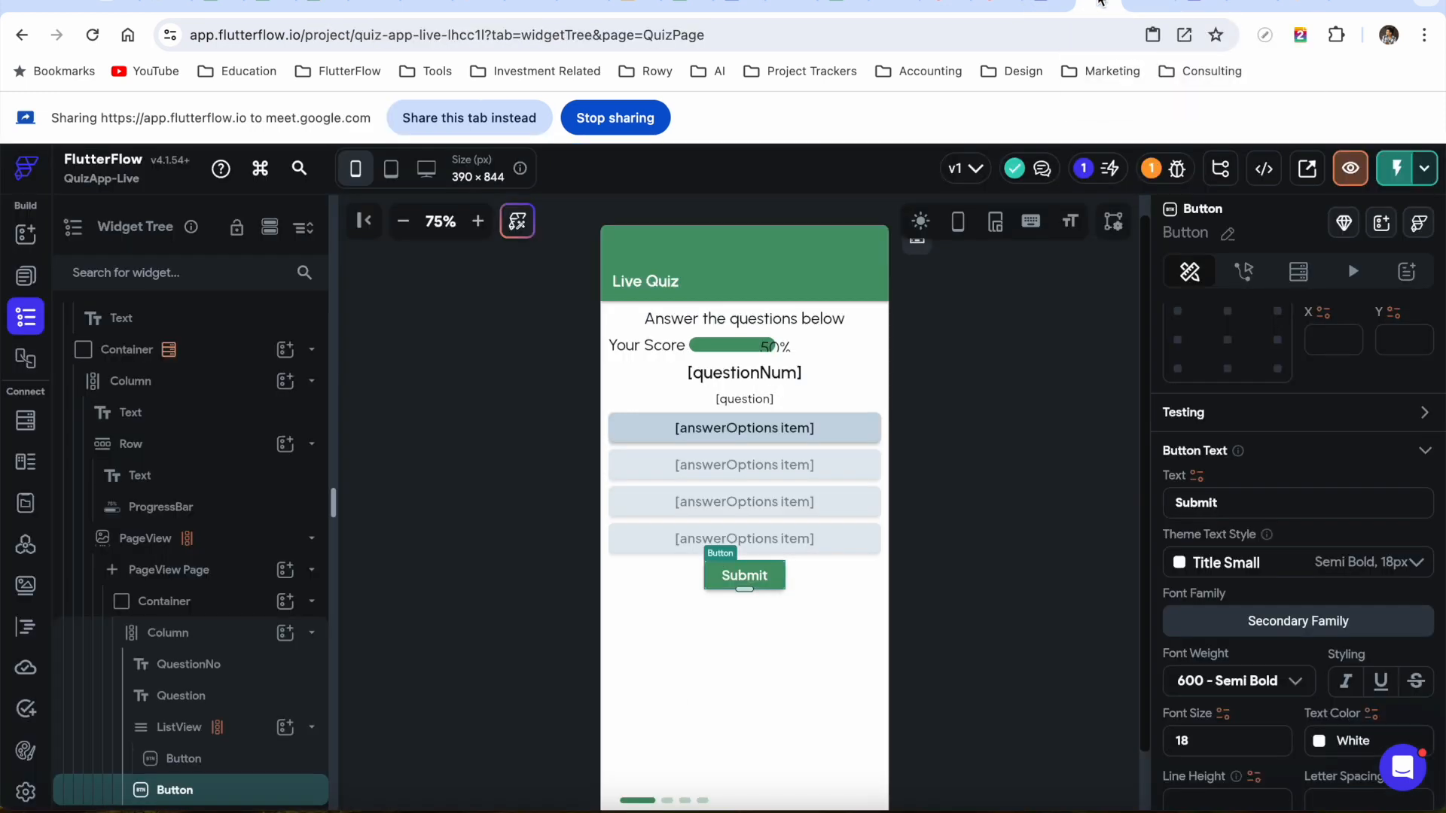
click(477, 119)
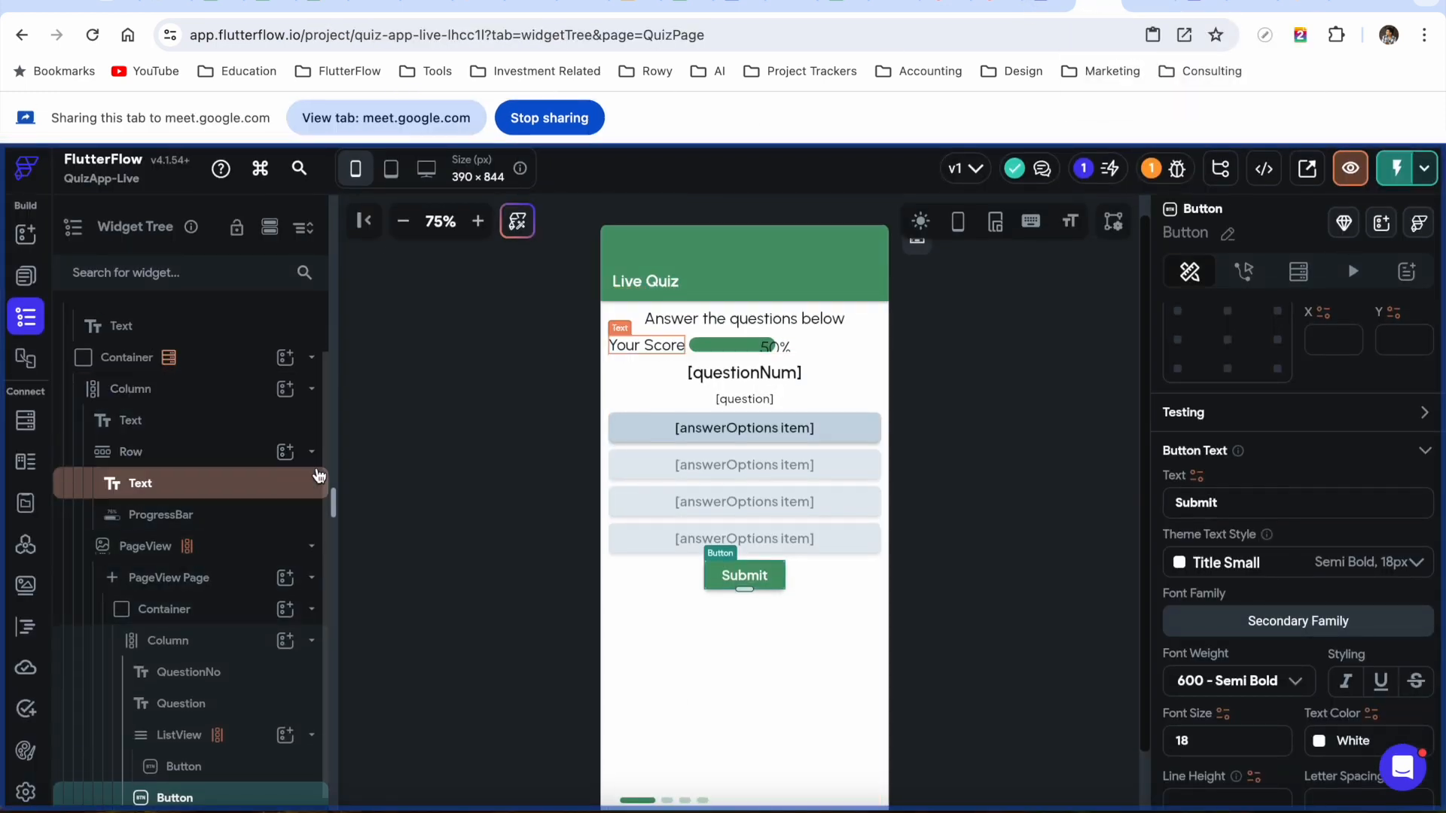
scroll(188, 478, up, 1)
click(188, 413)
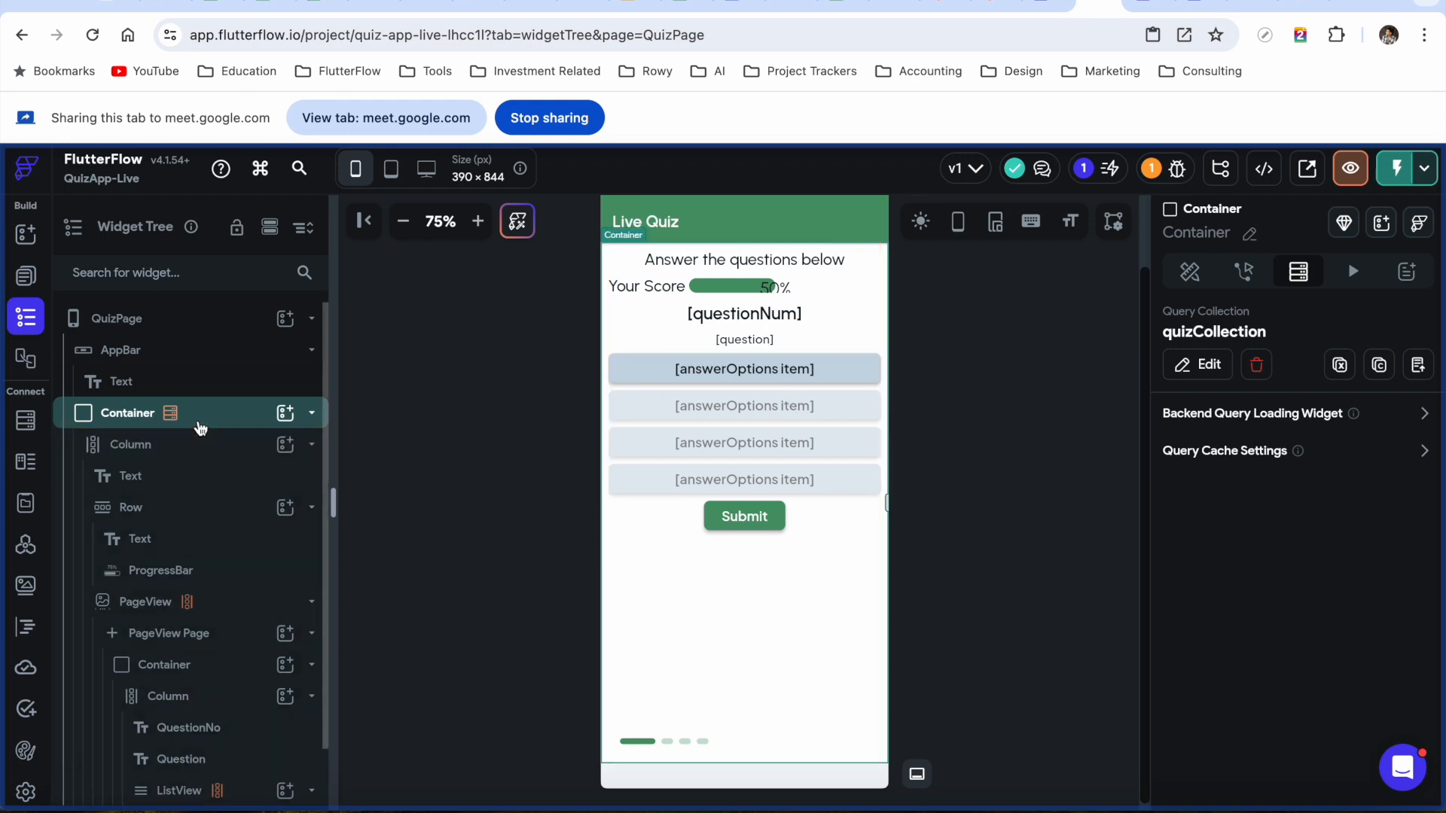
click(116, 421)
click(116, 421)
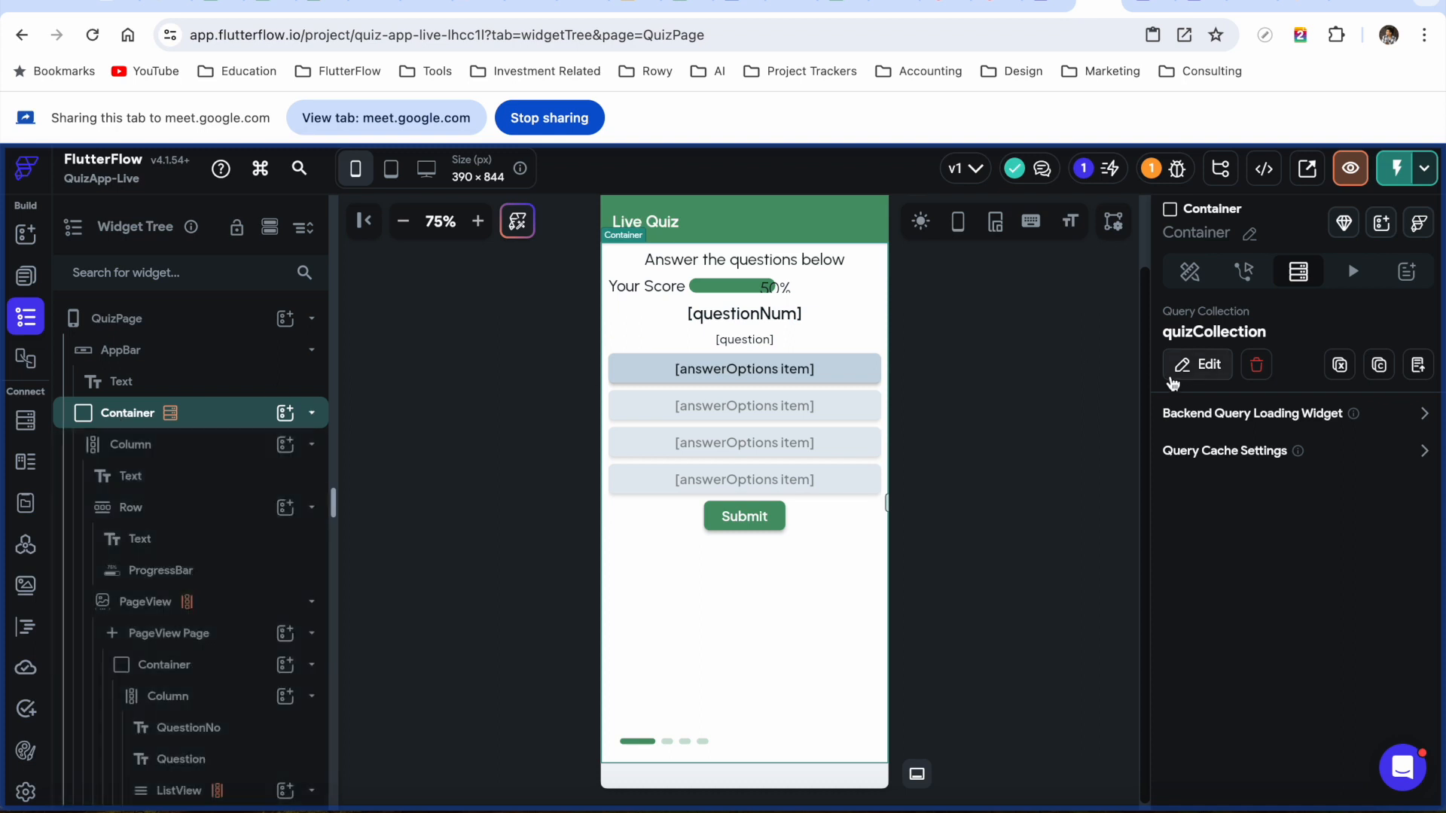
Add an ordering on questionNum, Increasing, to the quizCollection query and confirm
click(1196, 368)
scroll(1017, 587, down, 2)
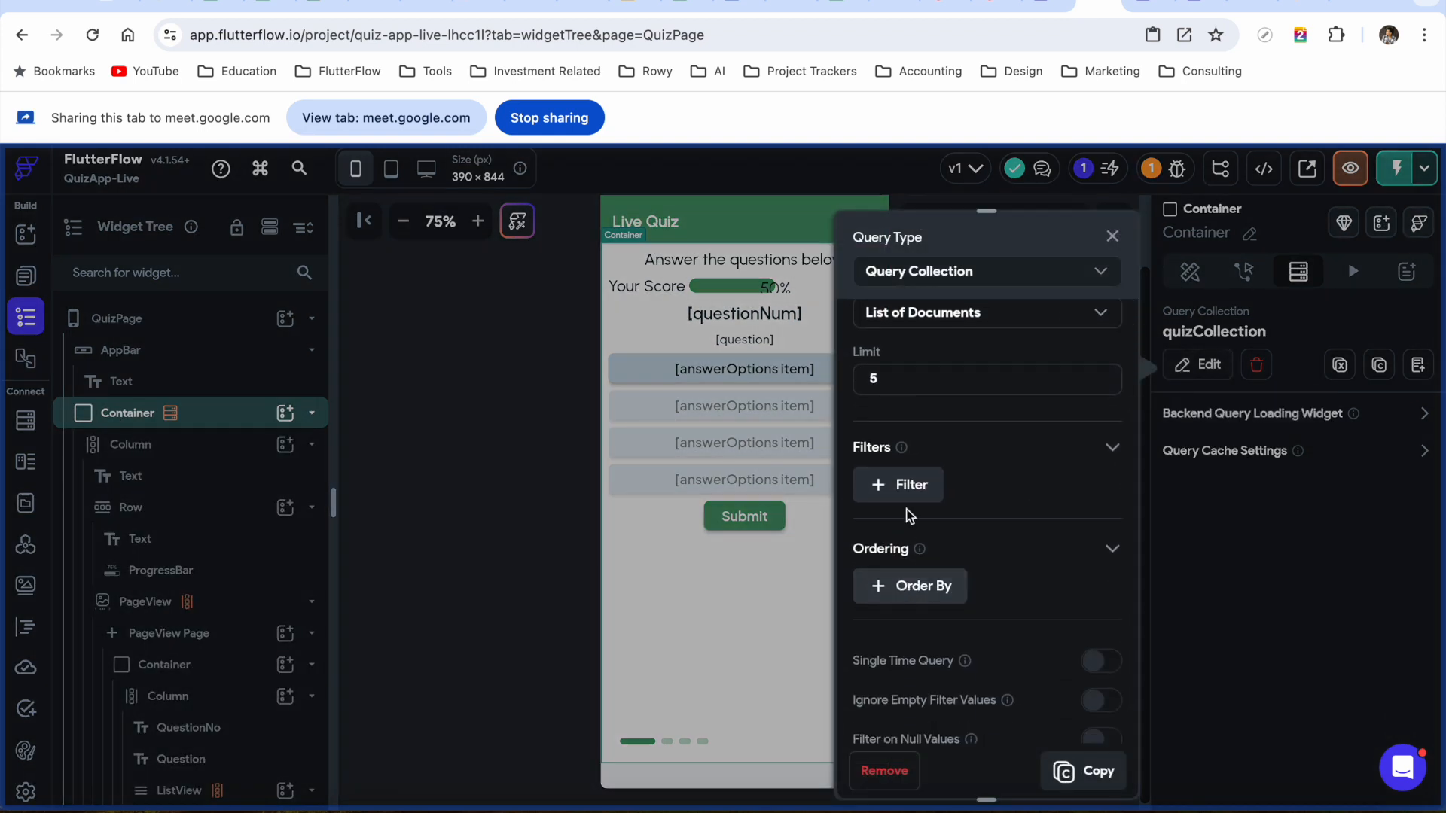
click(912, 588)
scroll(1011, 564, down, 3)
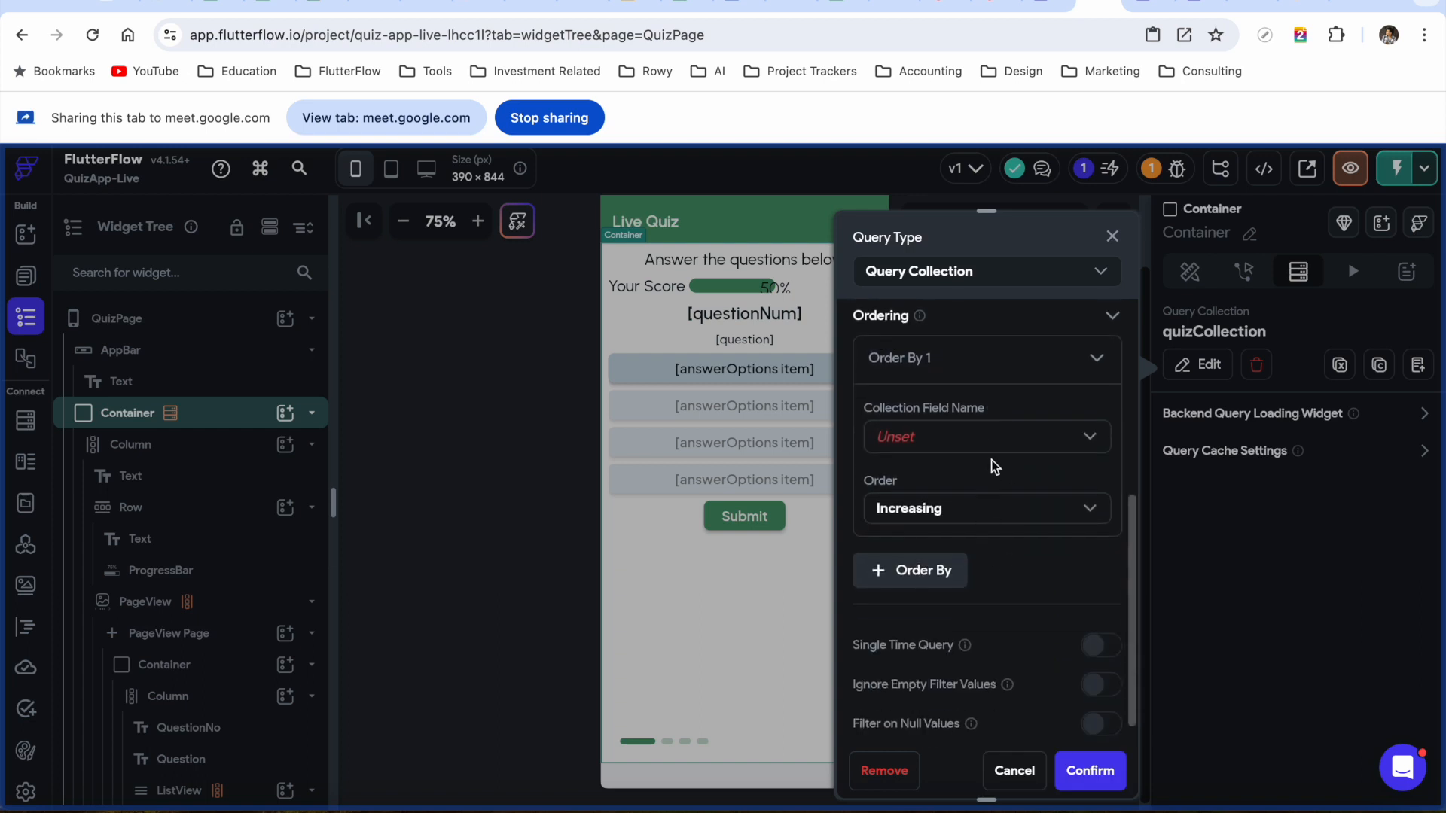
click(1001, 446)
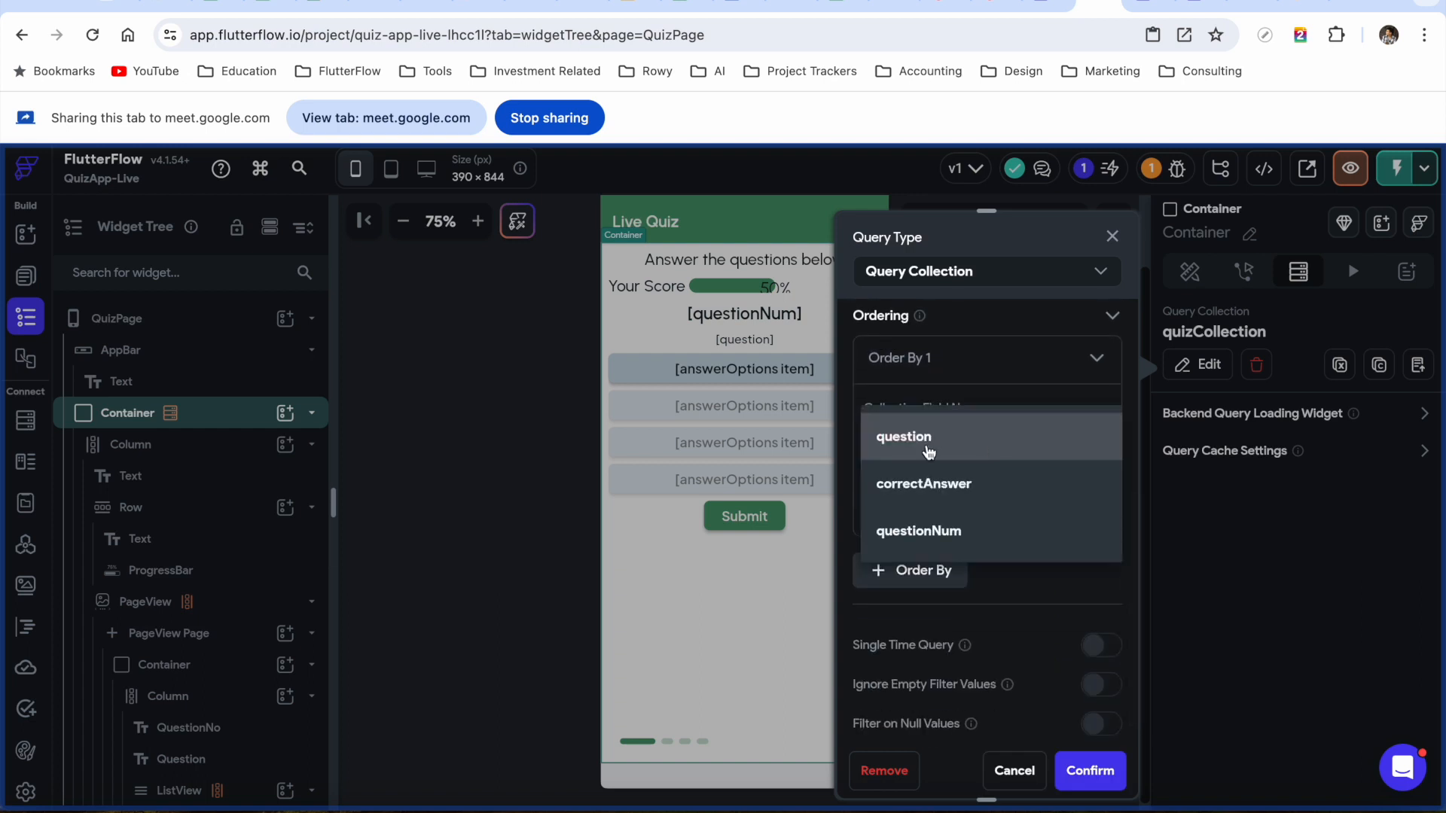
click(932, 533)
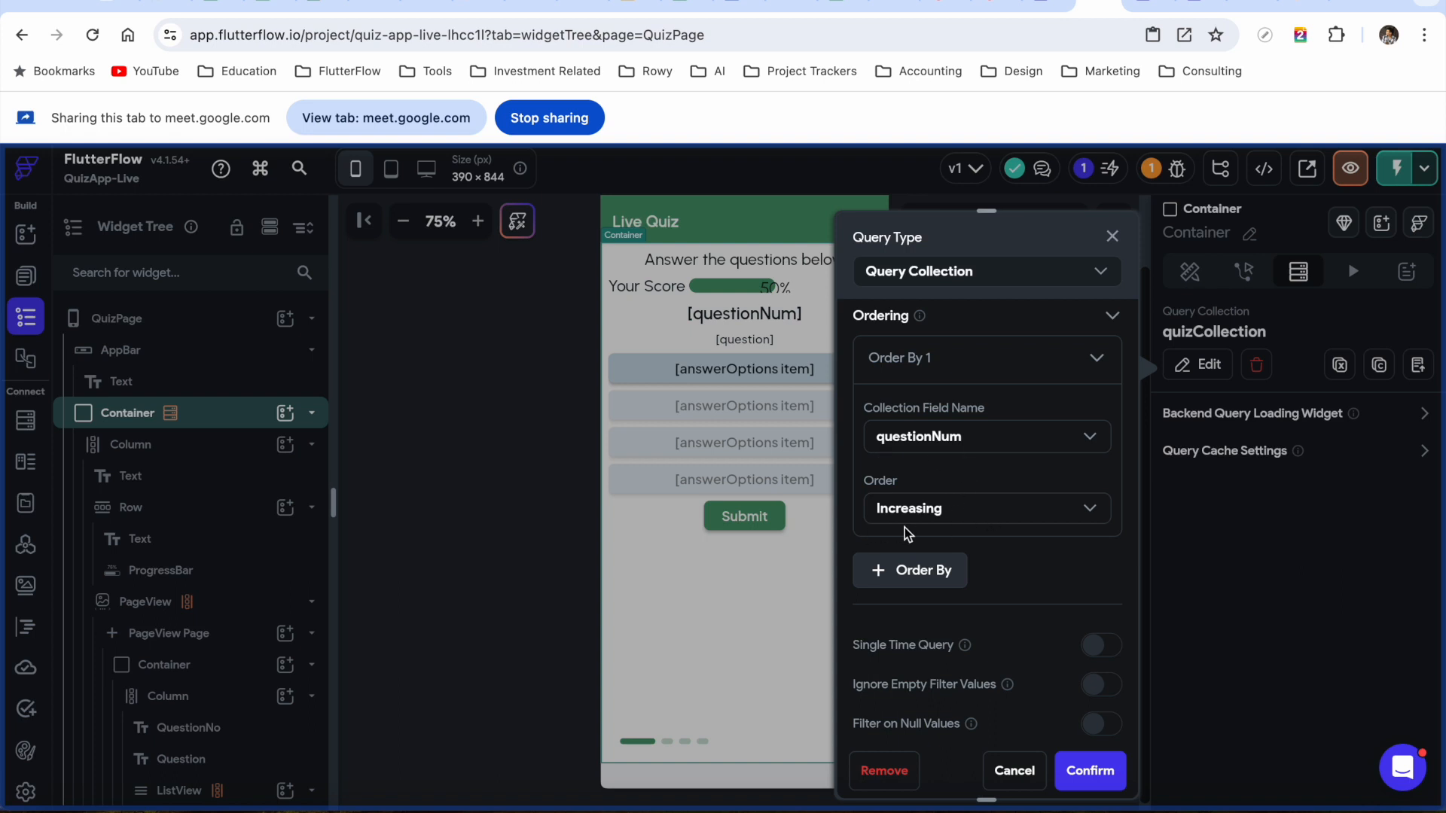
click(1096, 772)
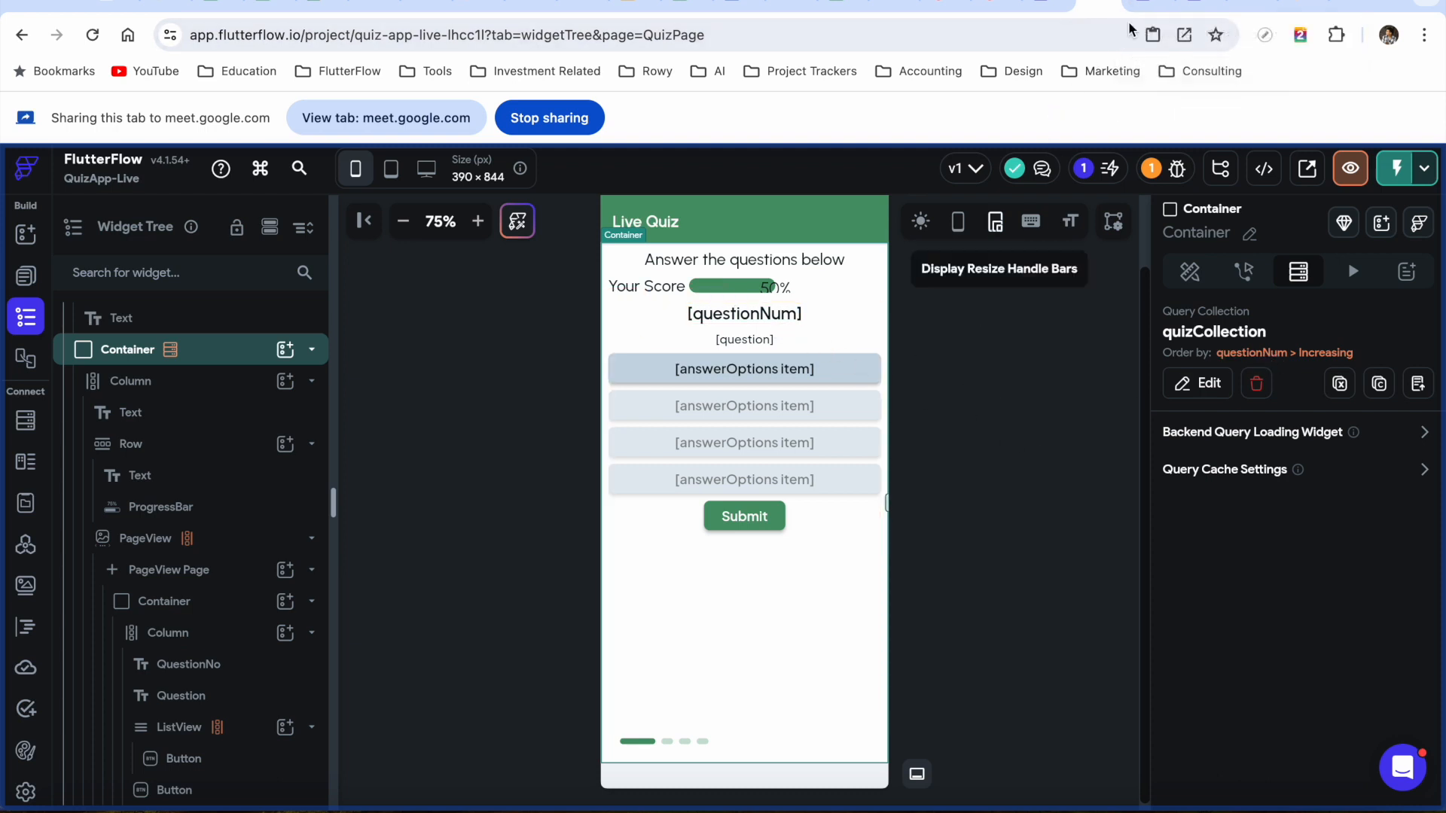
Instant-reload the test app and swipe through the pages to verify order 1, 2, 3
click(1143, 6)
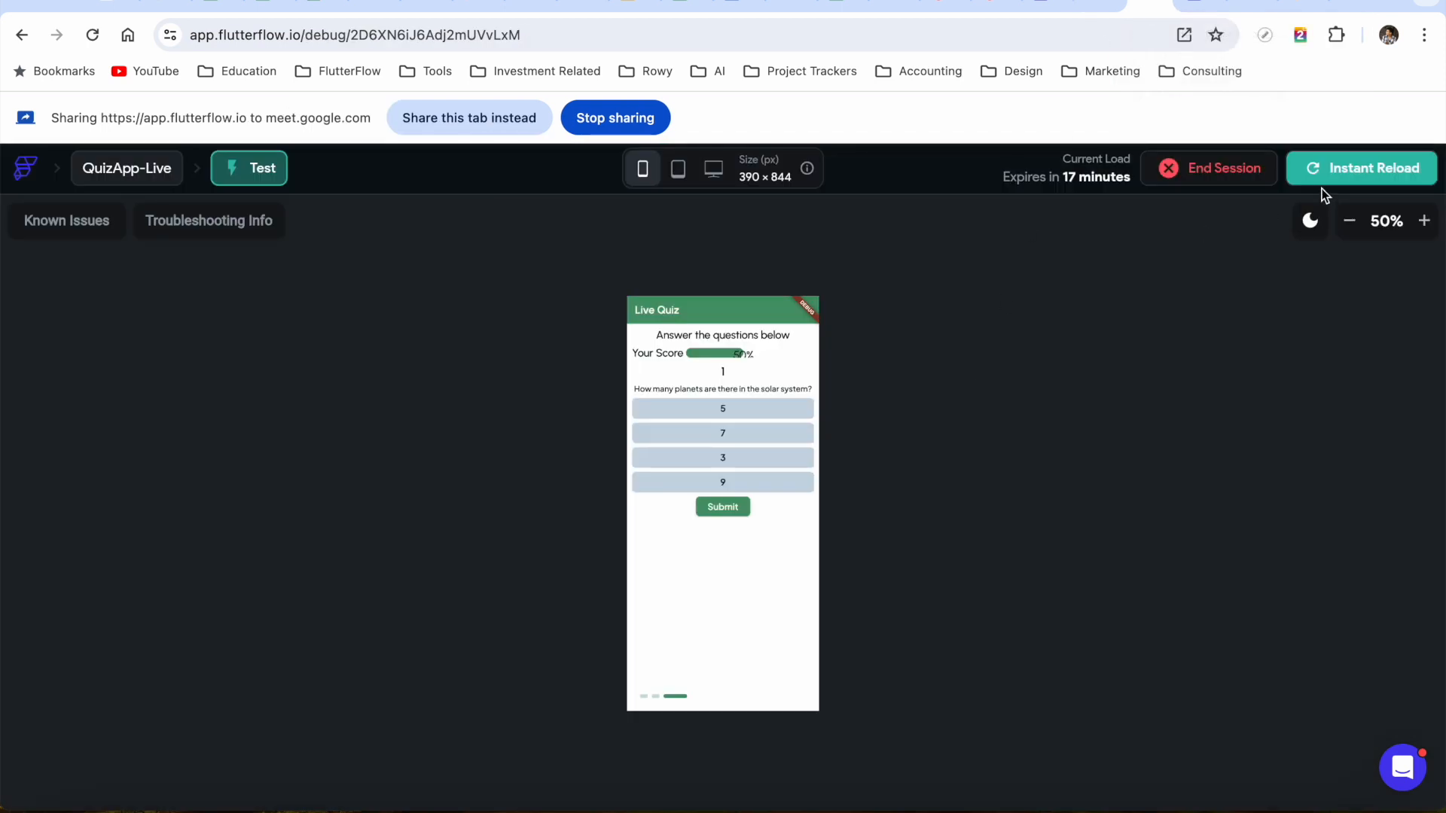
click(1311, 173)
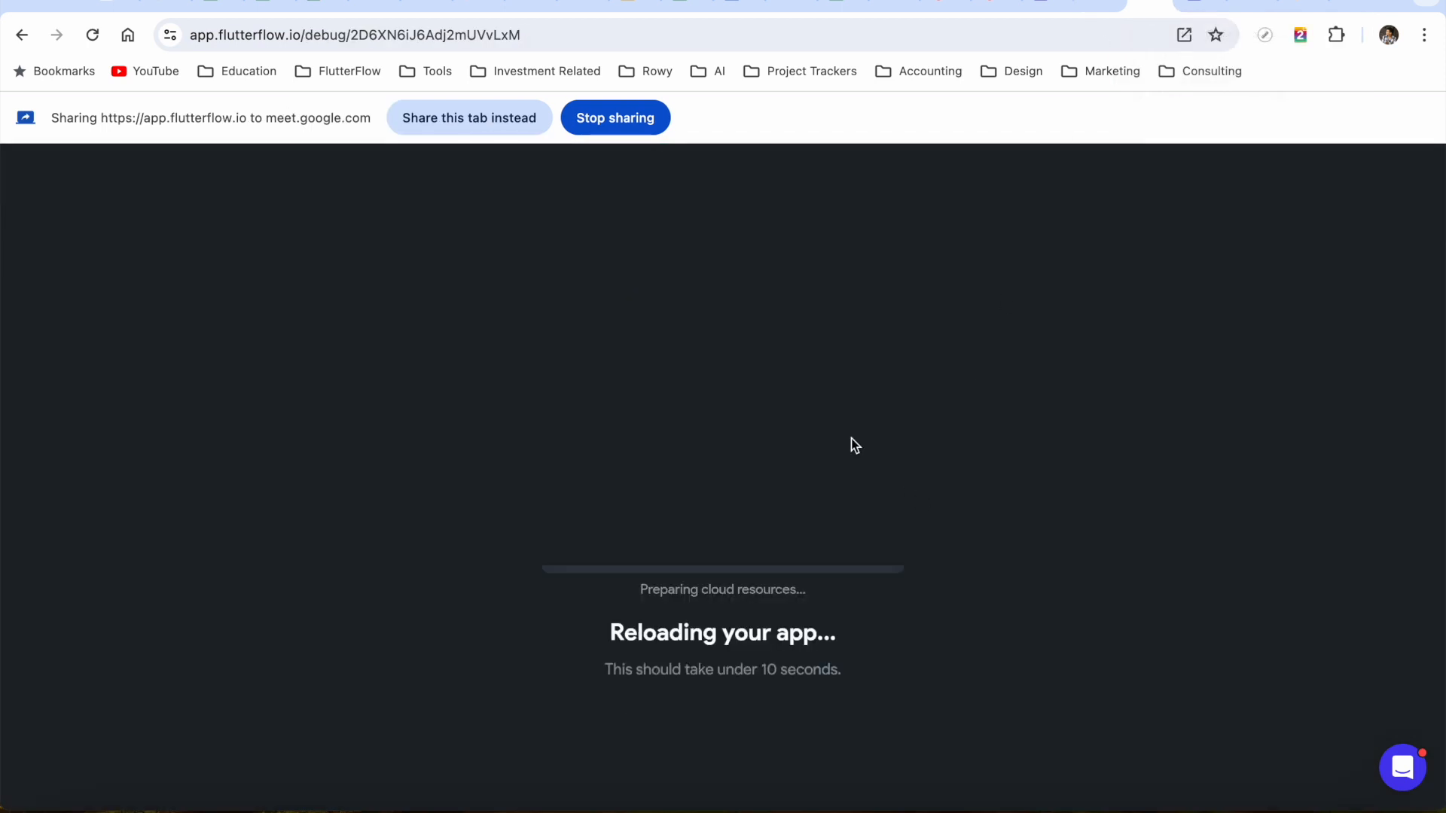
click(461, 118)
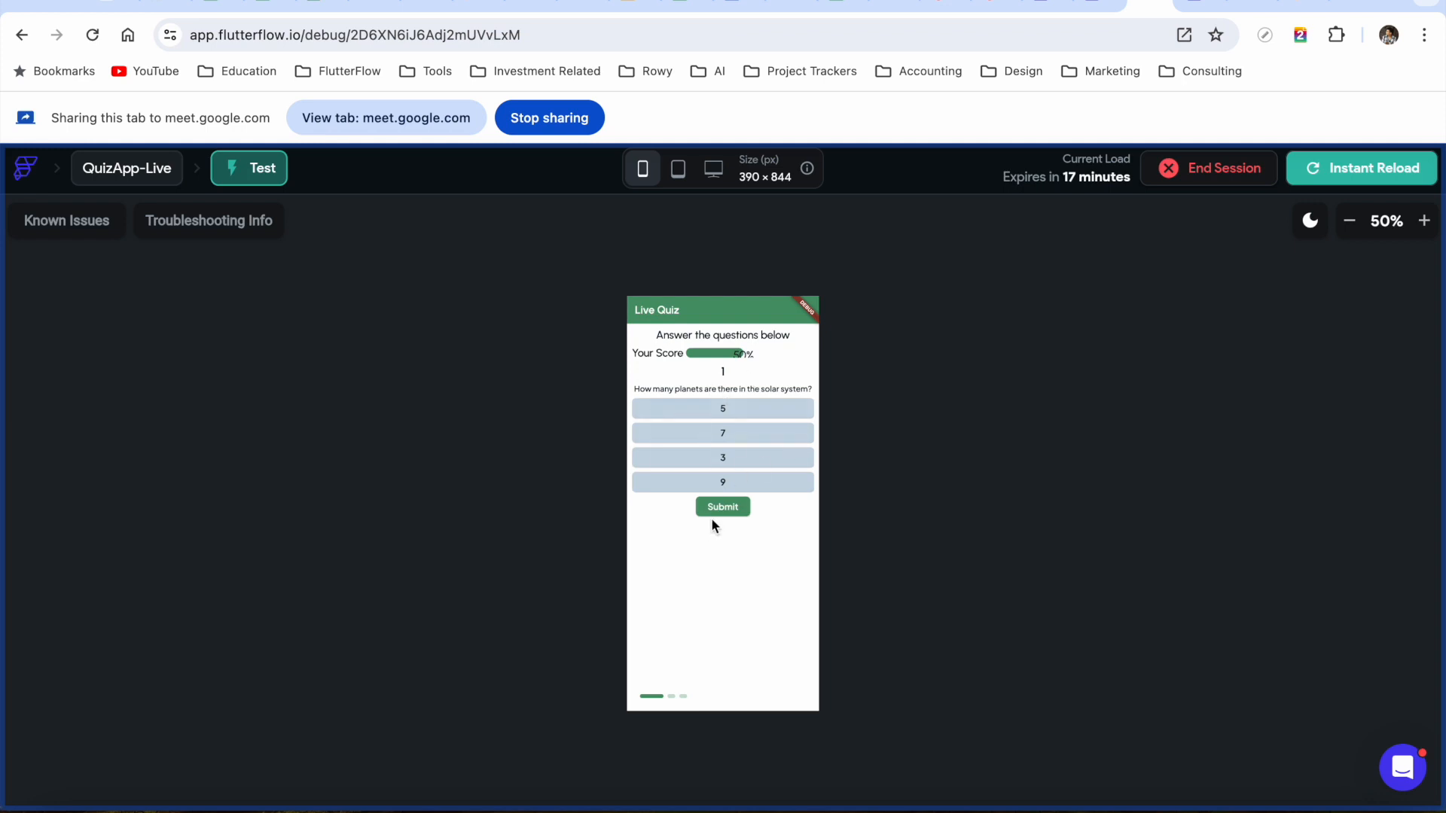
scroll(777, 447, right, 1)
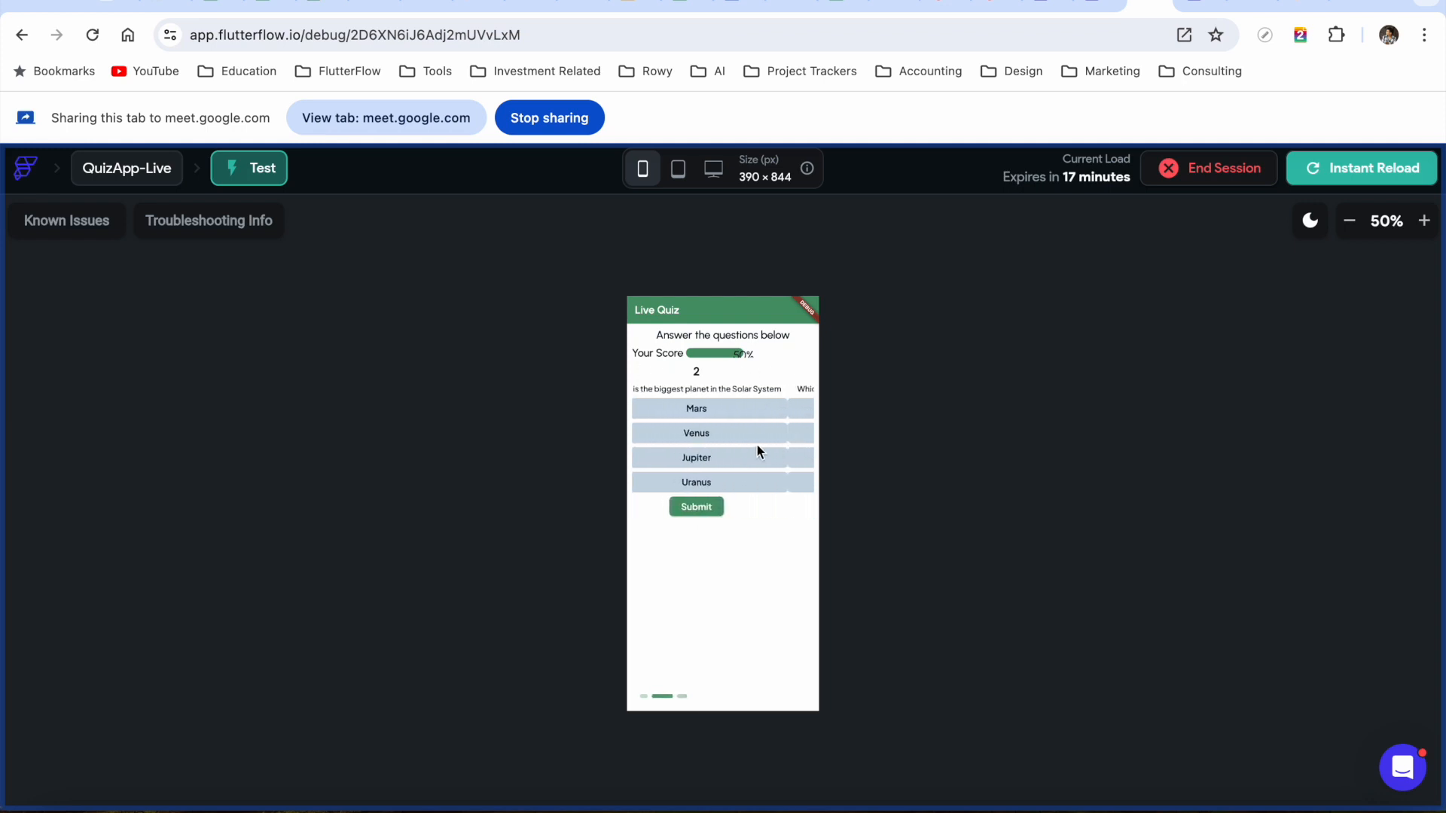
scroll(759, 462, right, 1)
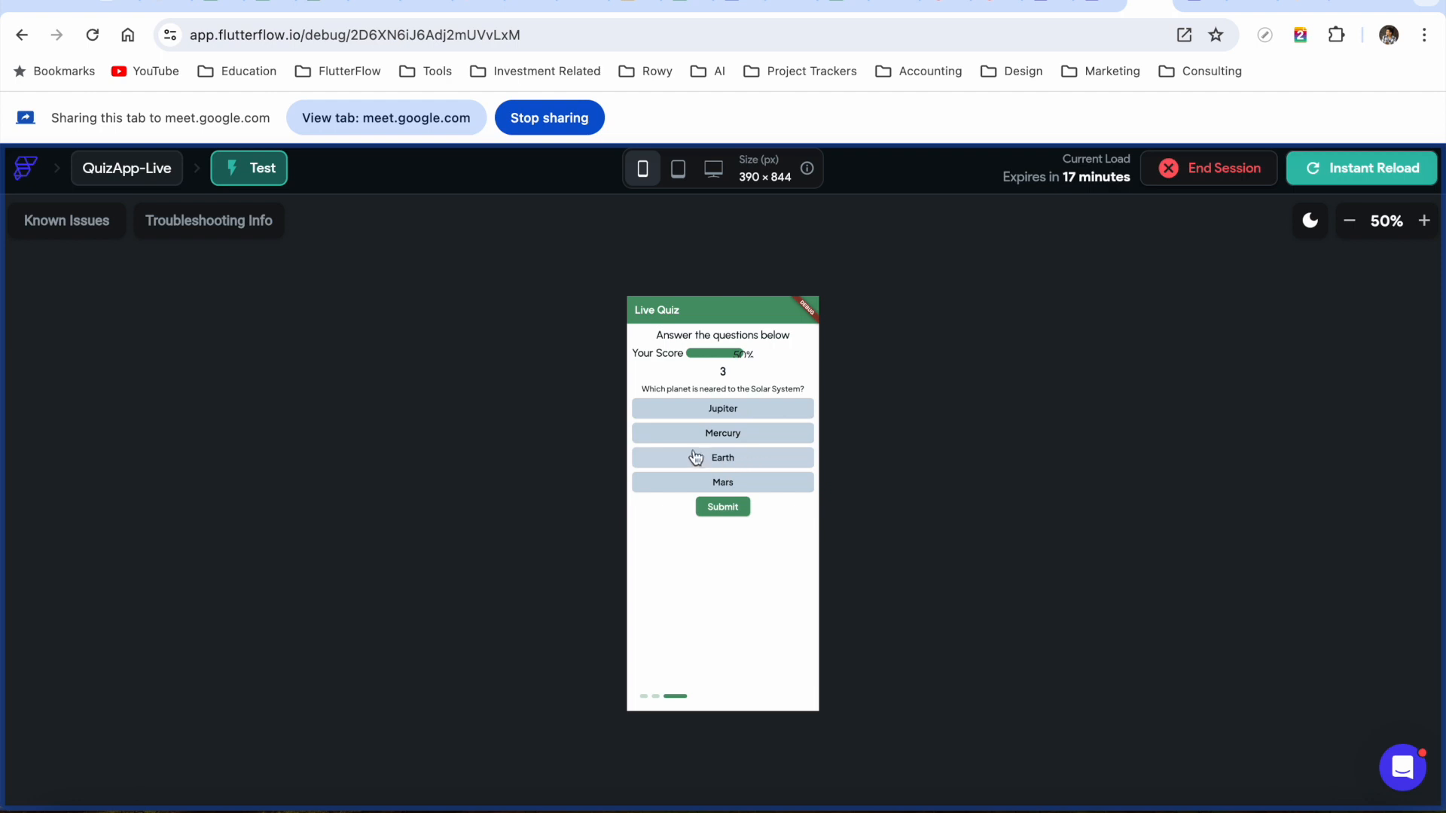
scroll(694, 457, left, 1)
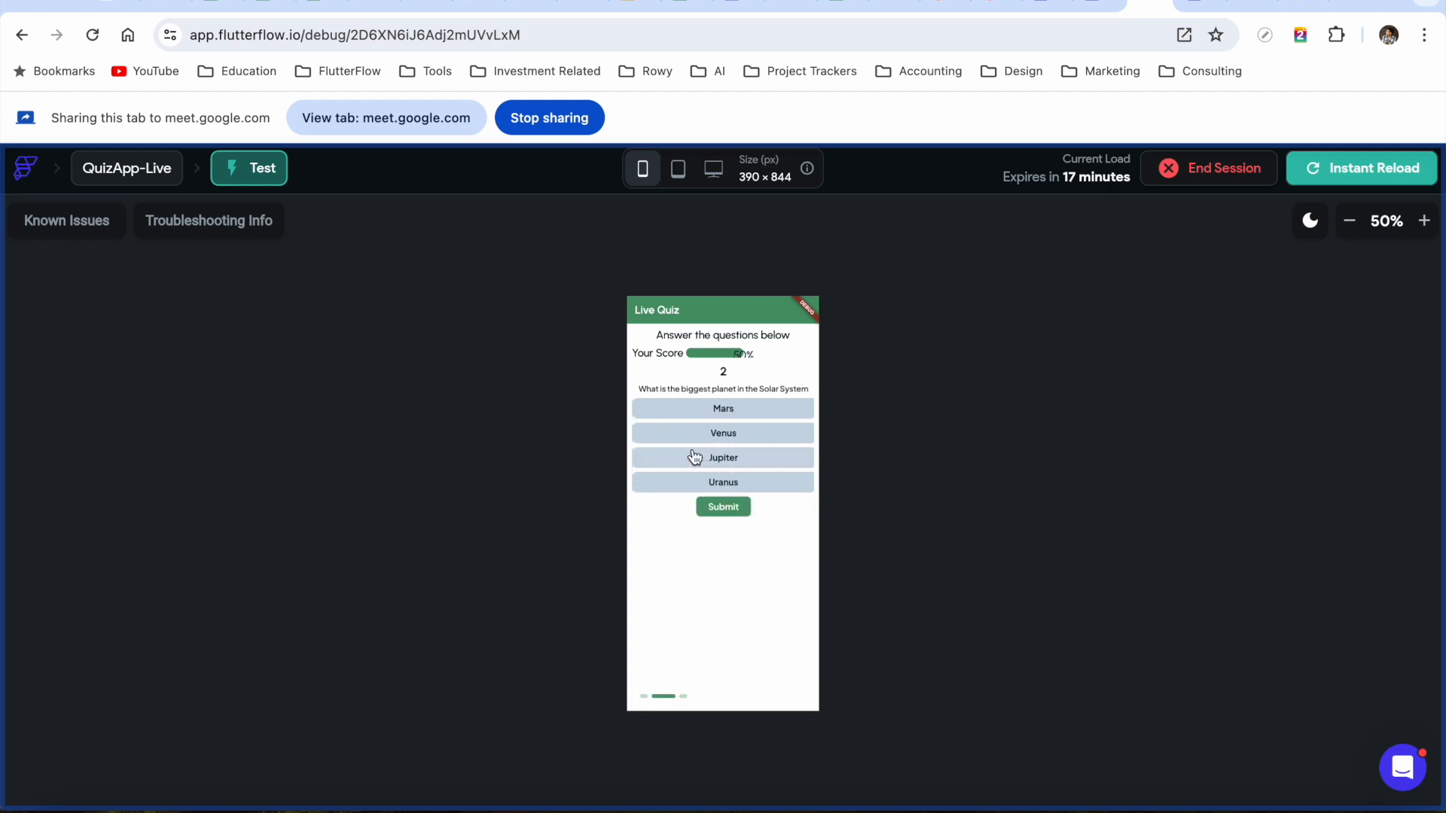
scroll(694, 457, left, 1)
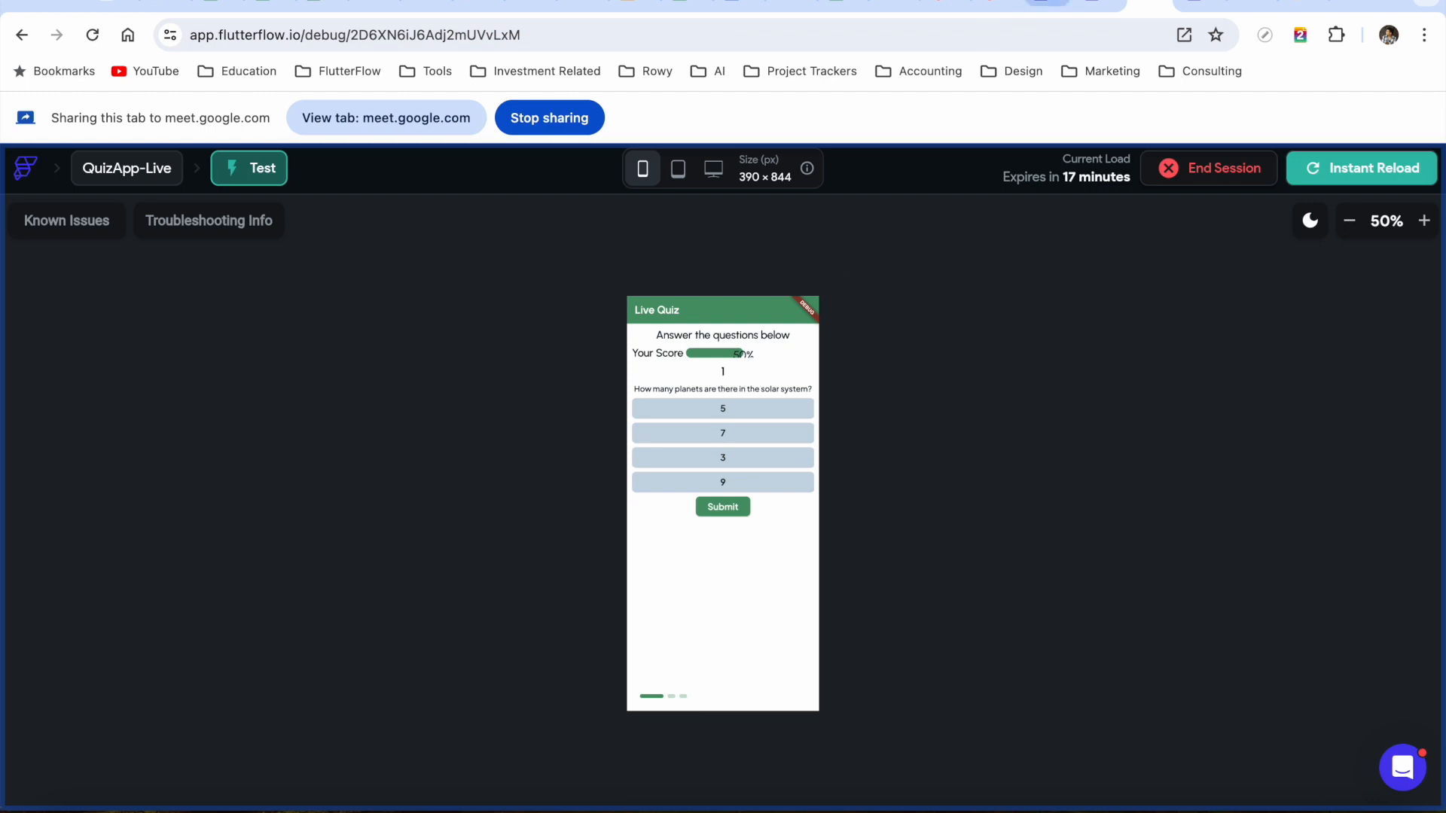
click(1093, 4)
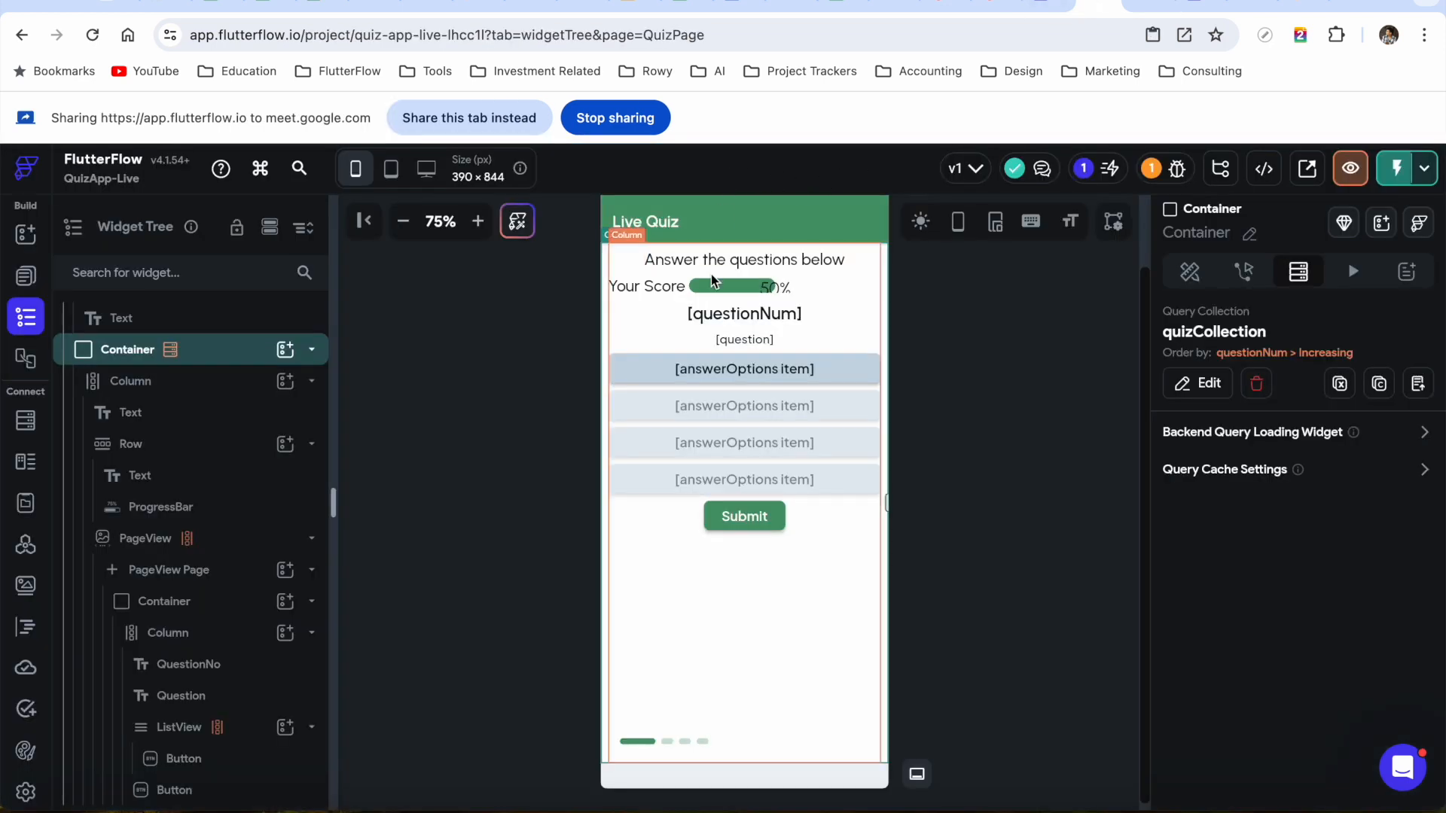
Copy the QuestionNo text's questionNum variable, then remove that binding
click(748, 314)
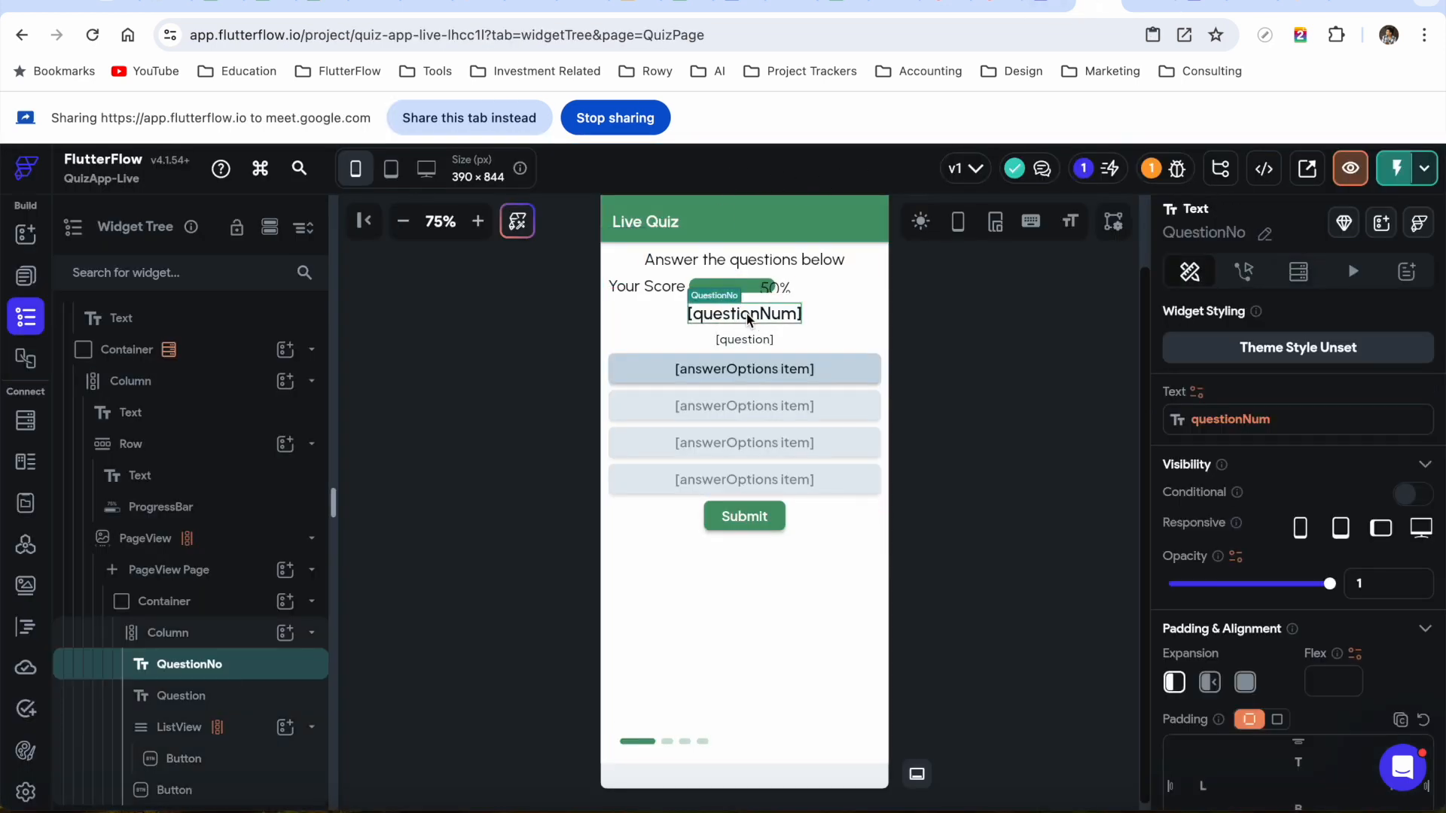
click(464, 114)
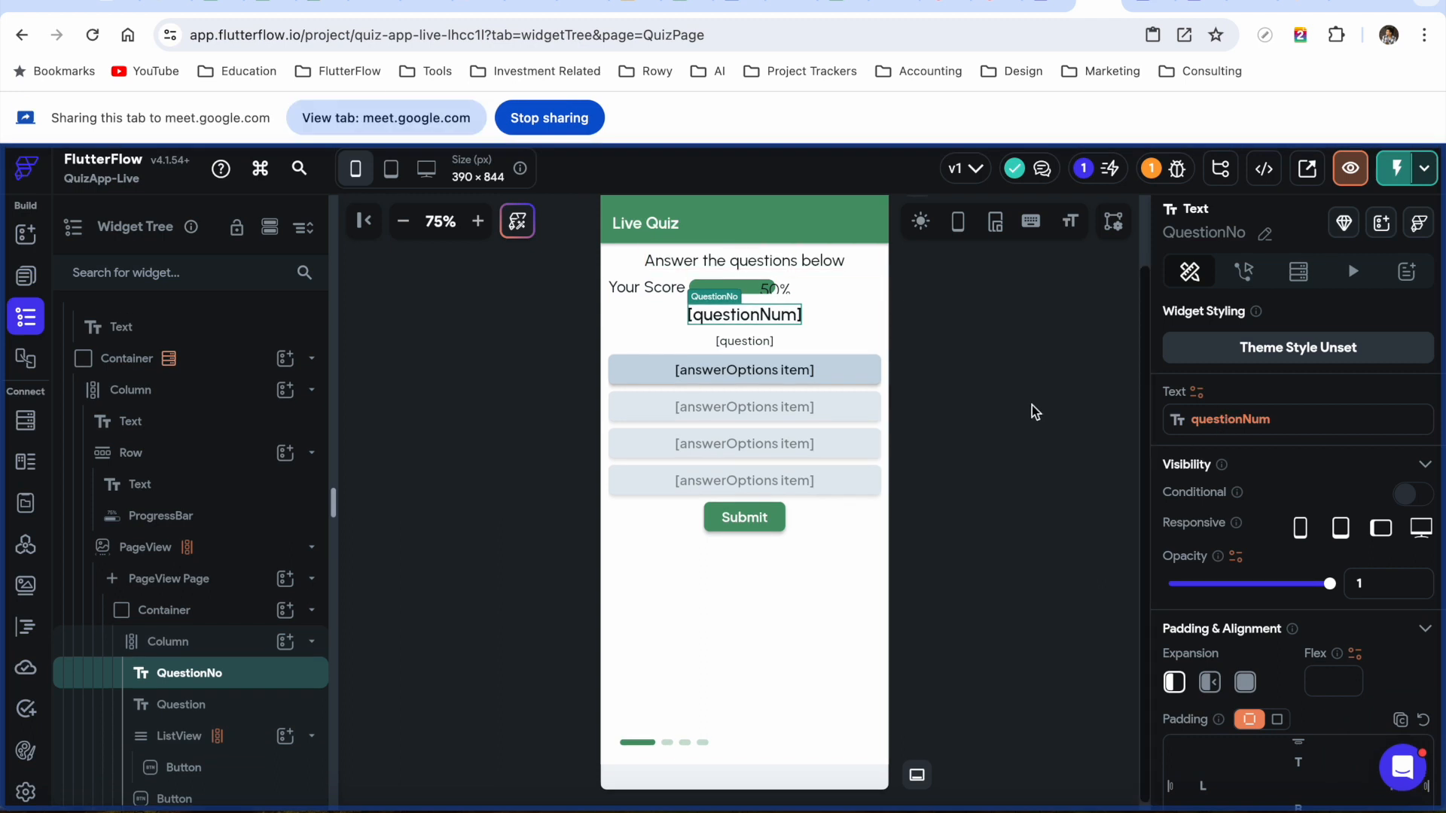
click(1238, 420)
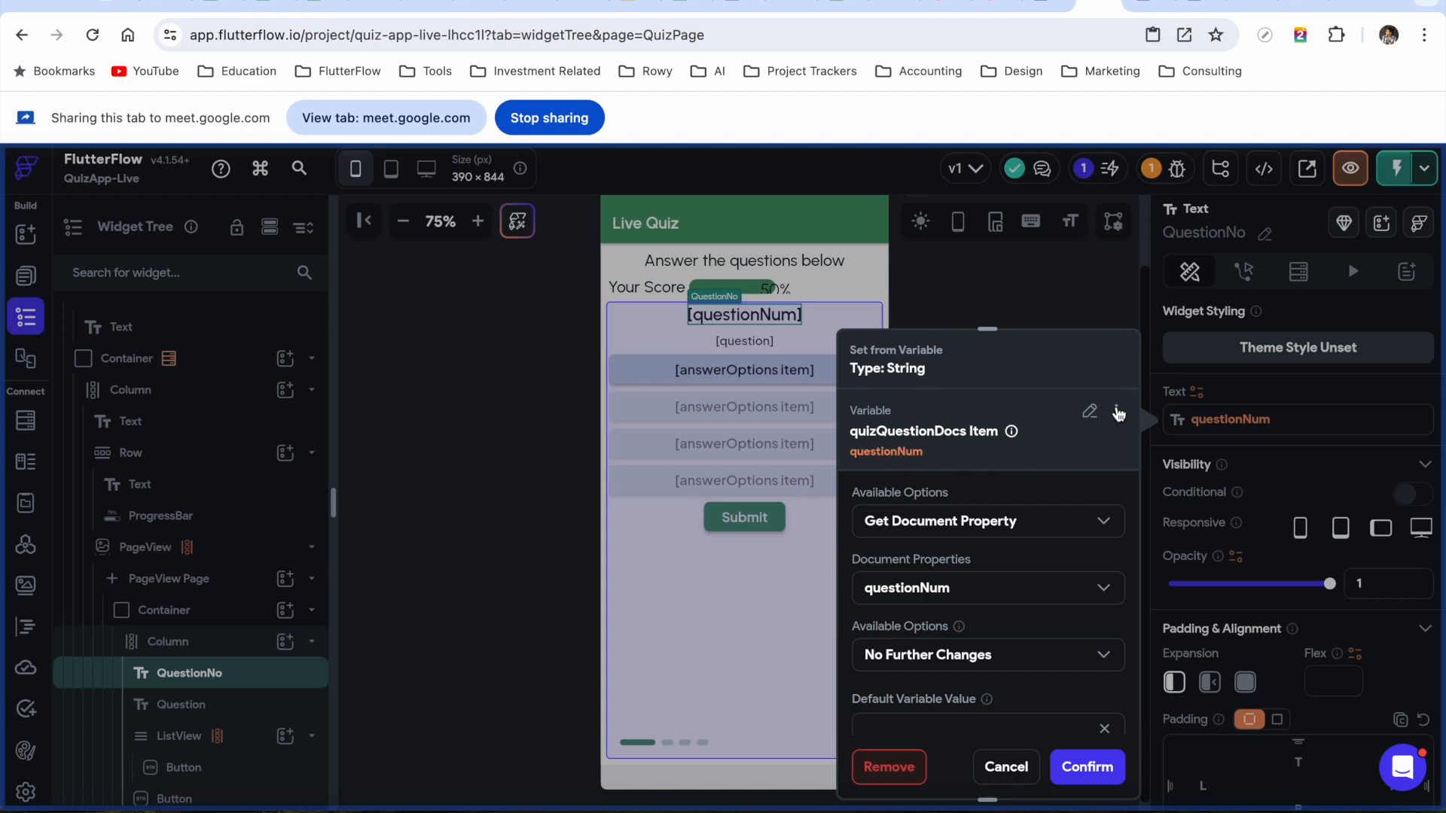
click(1116, 411)
click(1060, 452)
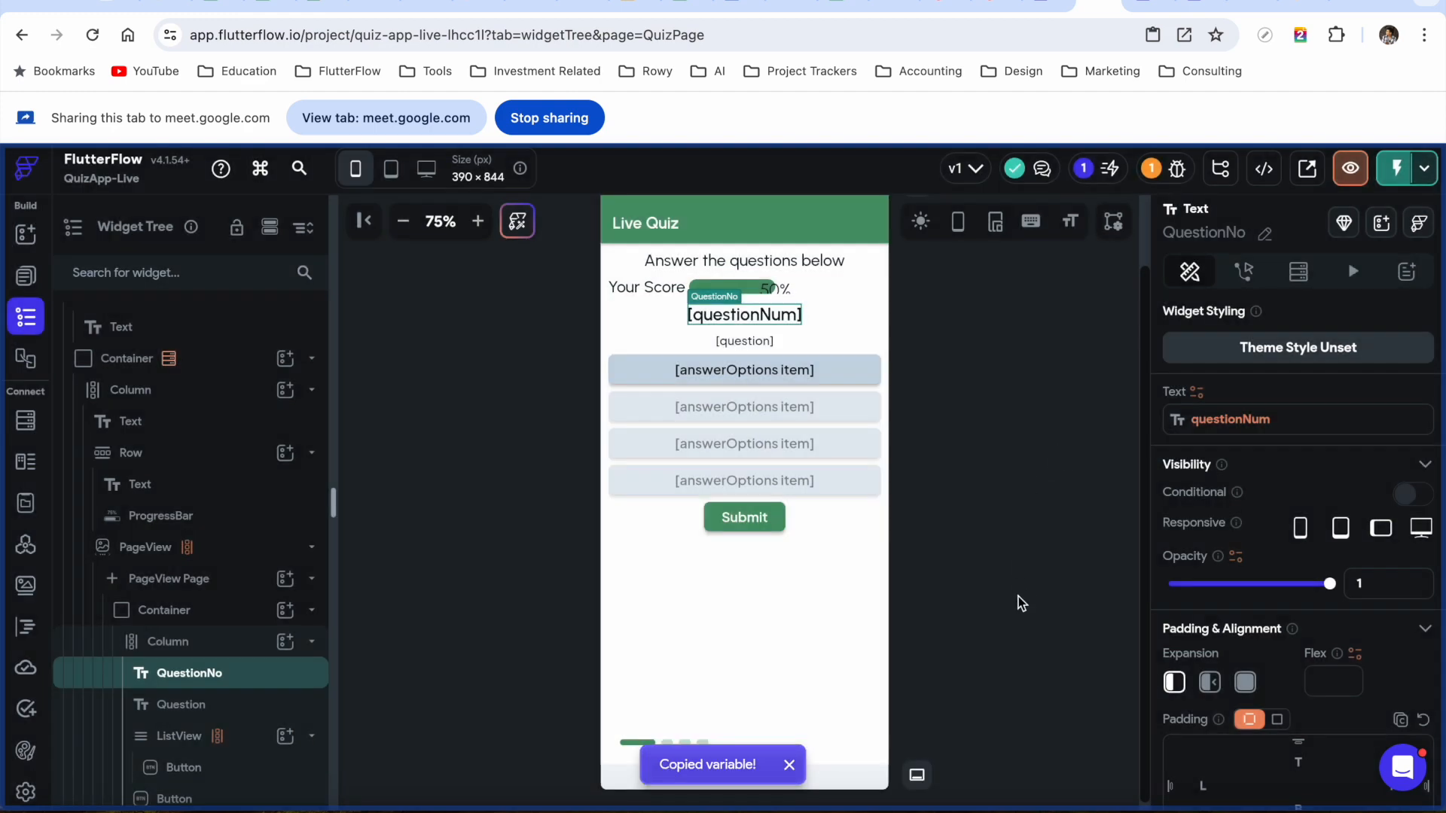
click(1201, 397)
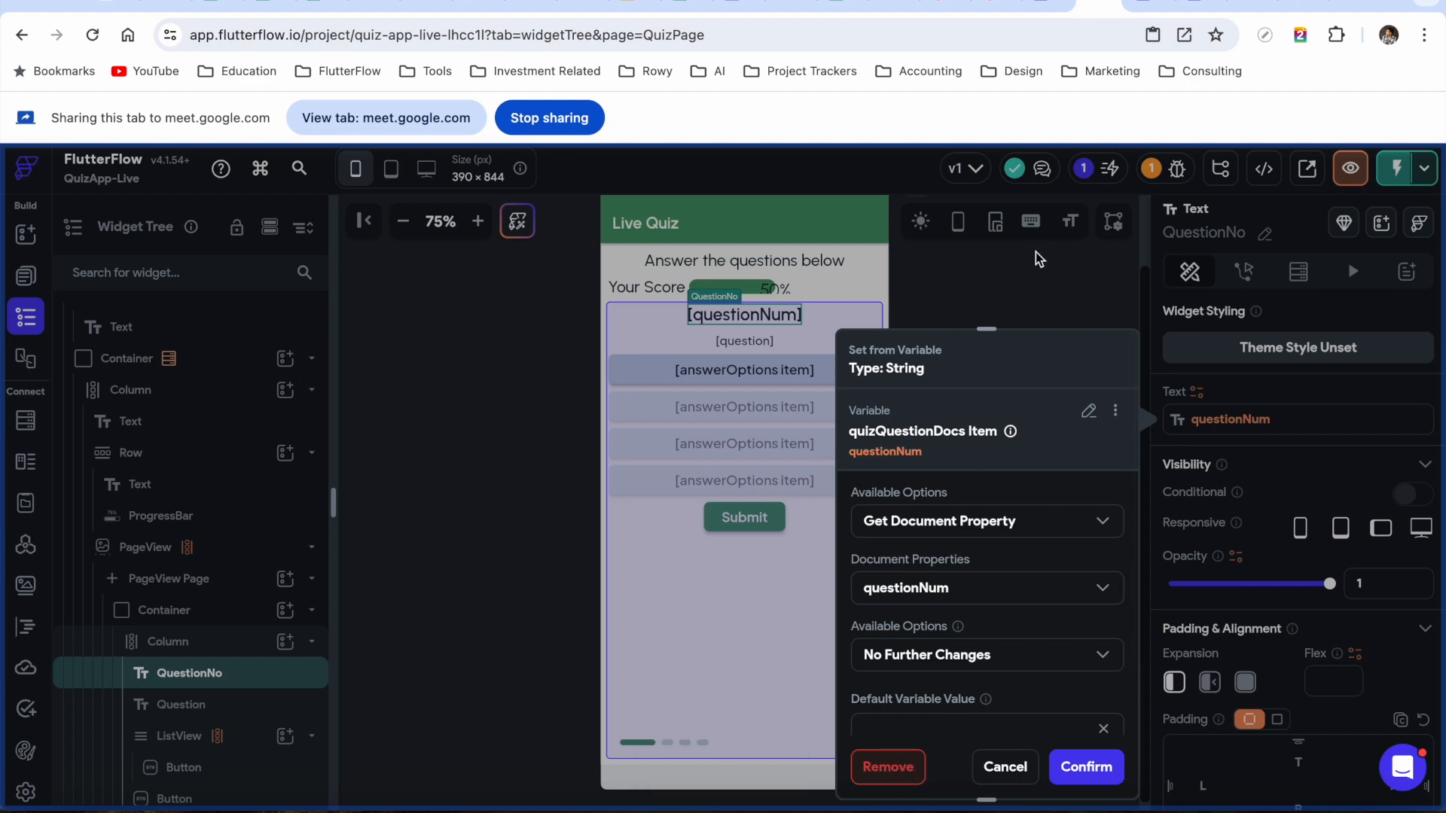
click(886, 768)
click(1212, 424)
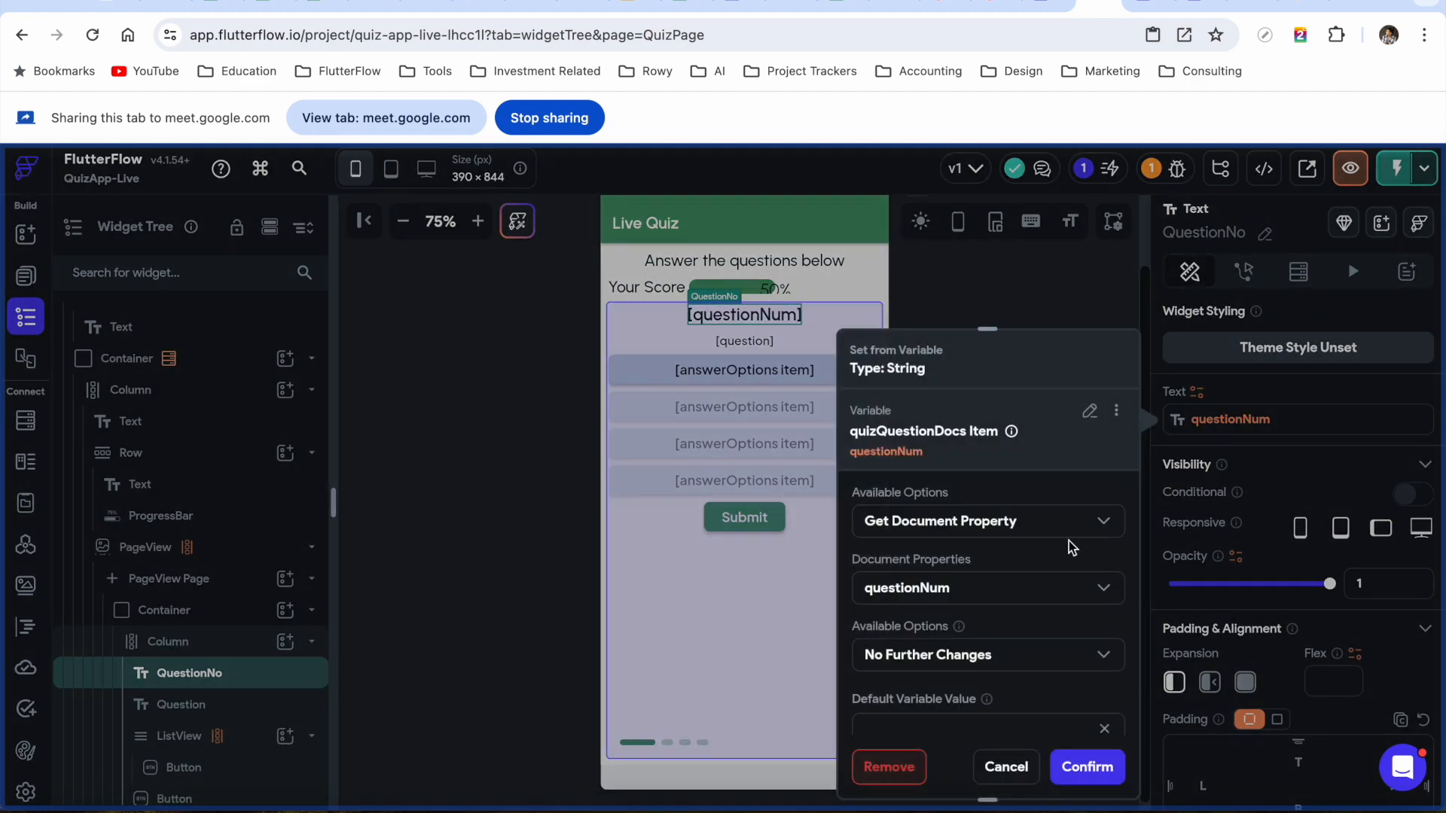
click(892, 776)
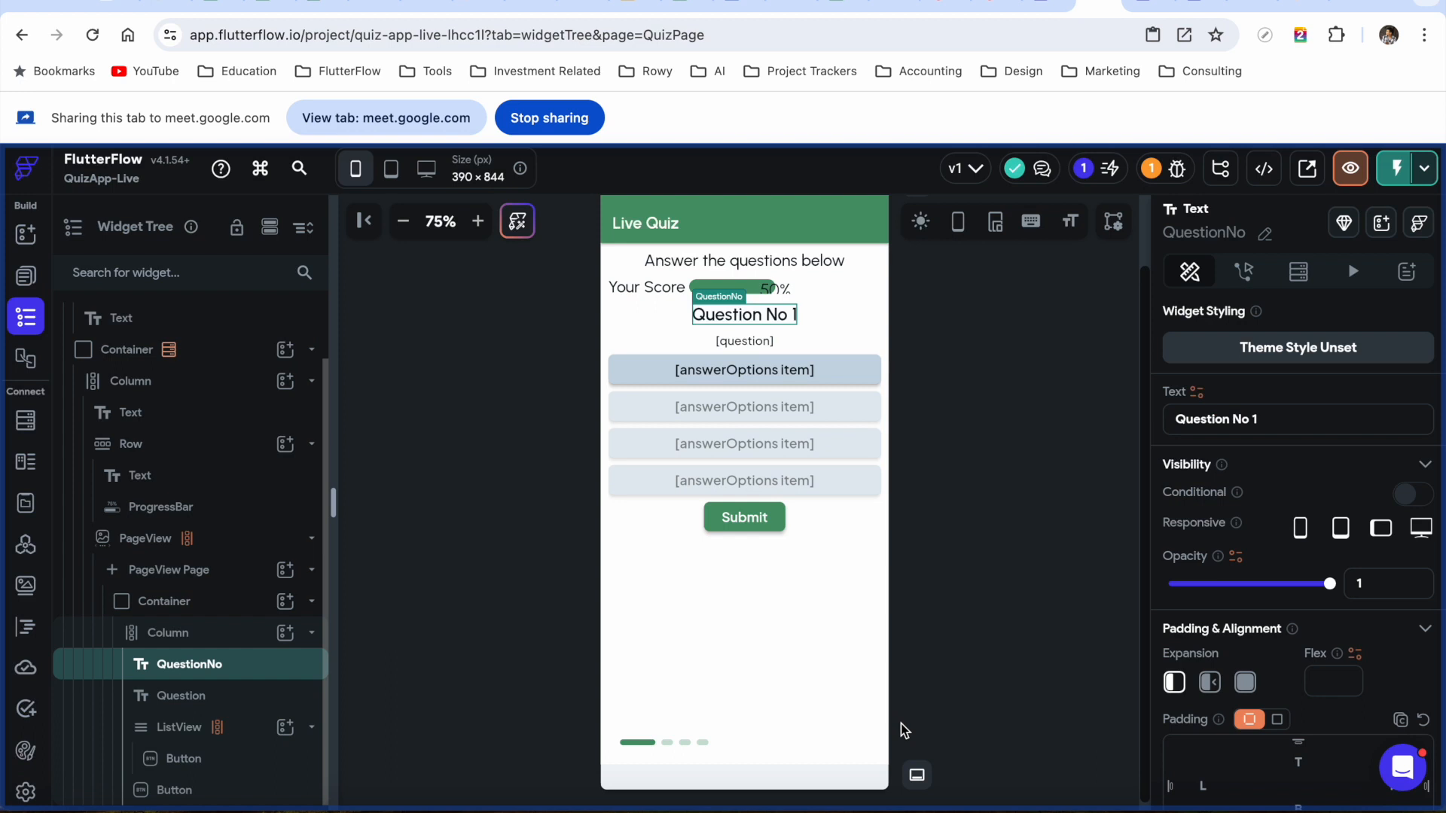
Set QuestionNo to Combine Text: 'Question Number' plus the pasted questionNum, and confirm
click(1197, 392)
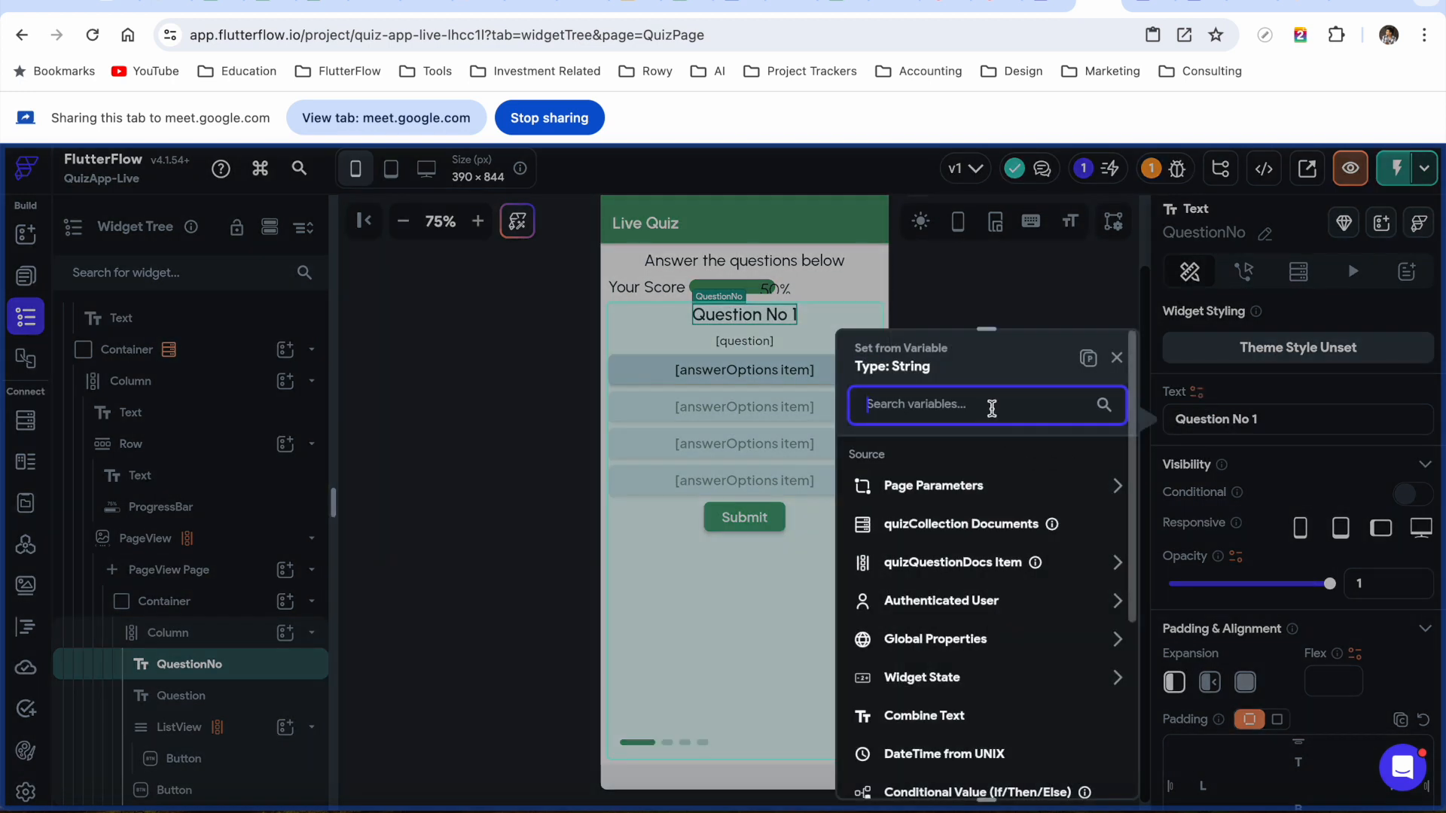
text(combi)
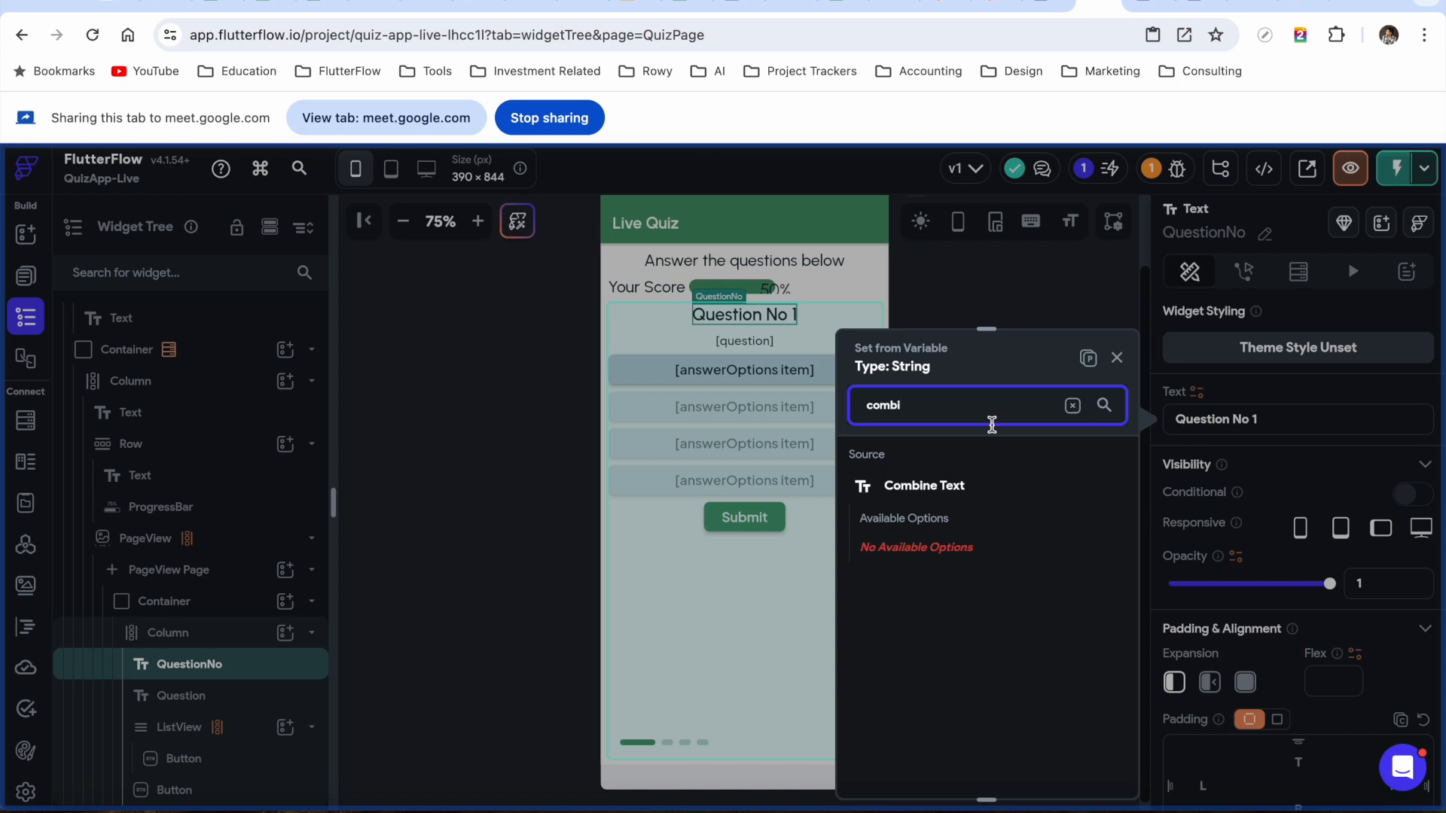
click(937, 494)
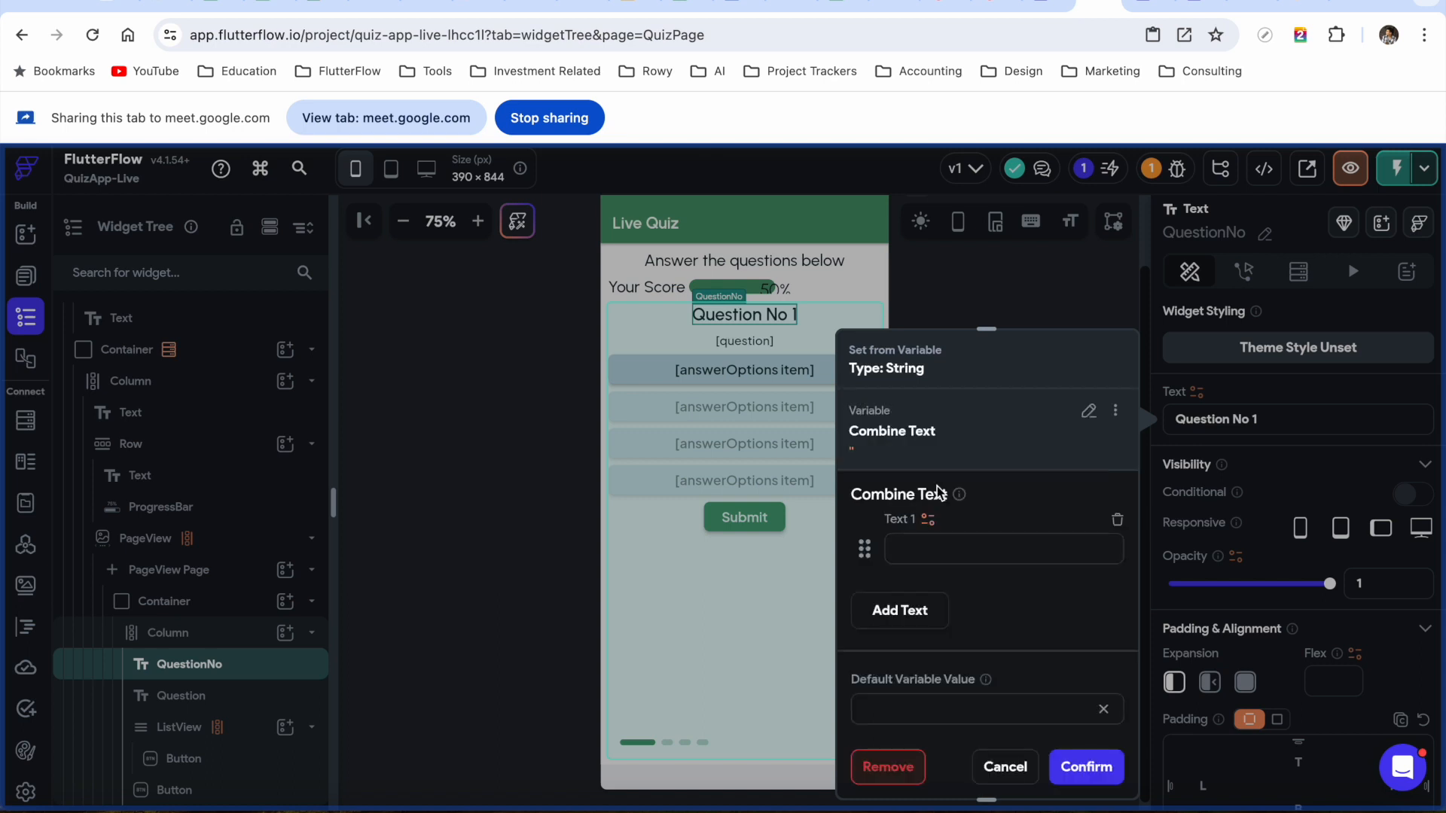
text(Question Number)
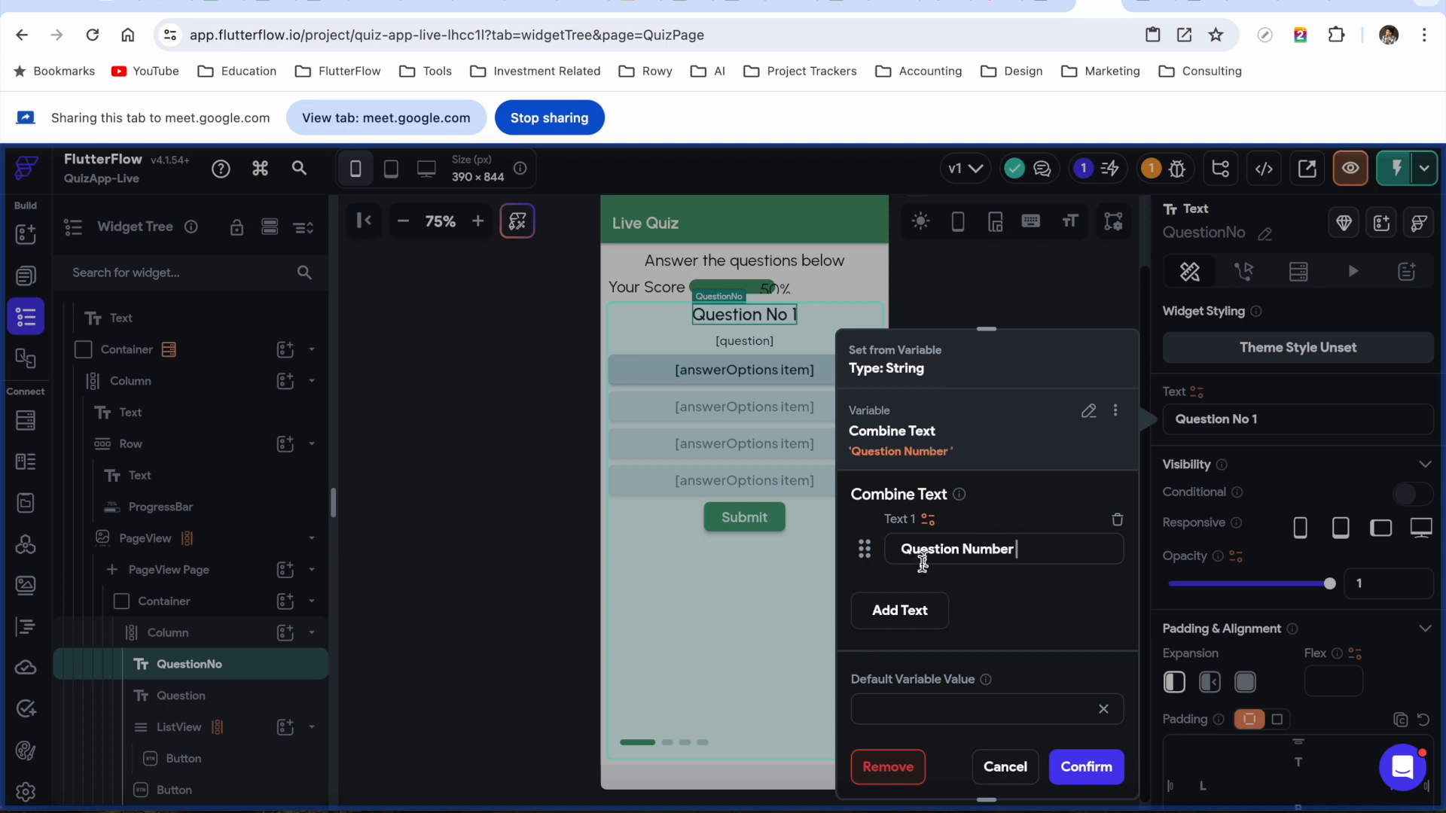
click(902, 610)
click(931, 592)
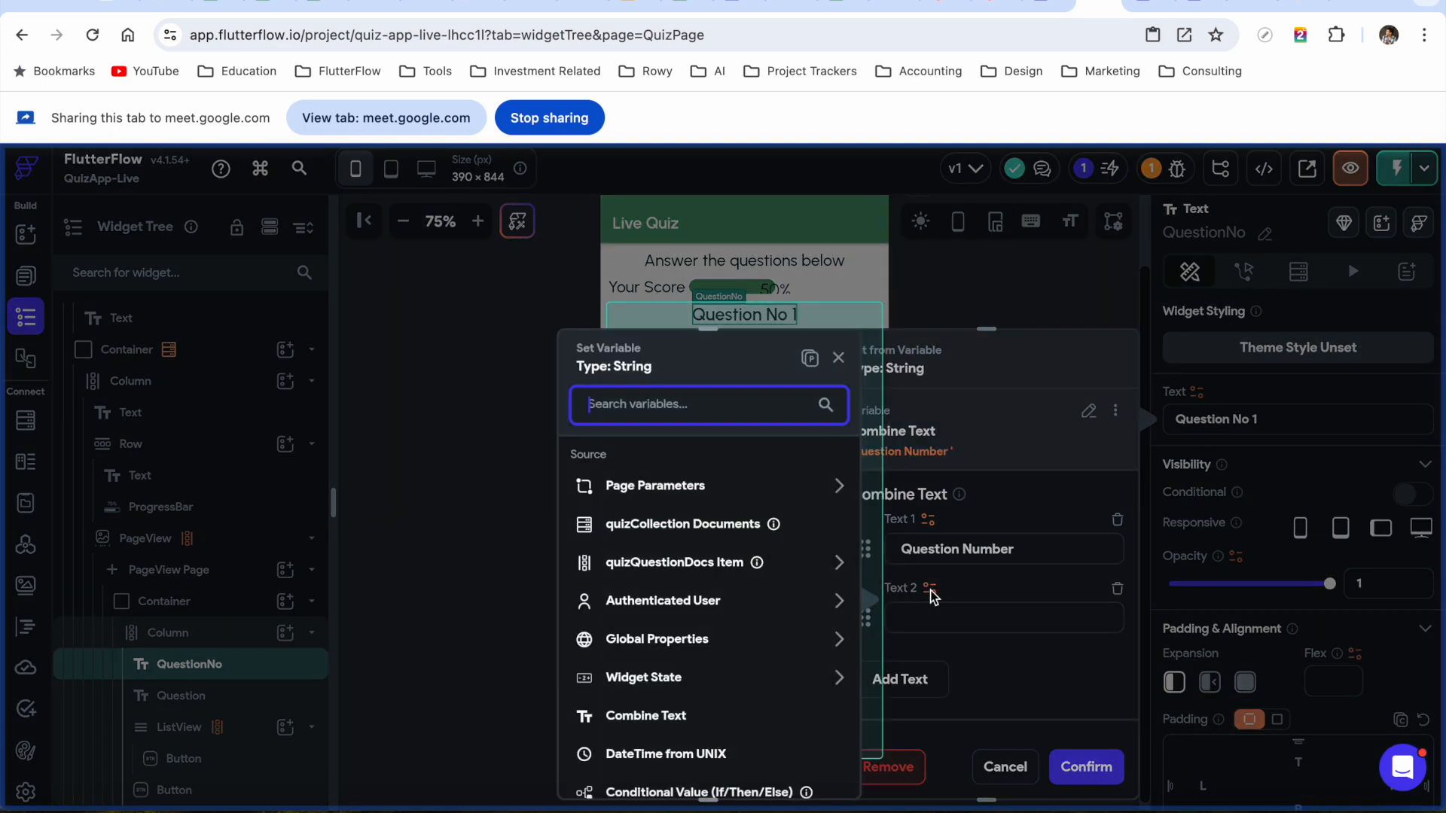
click(810, 359)
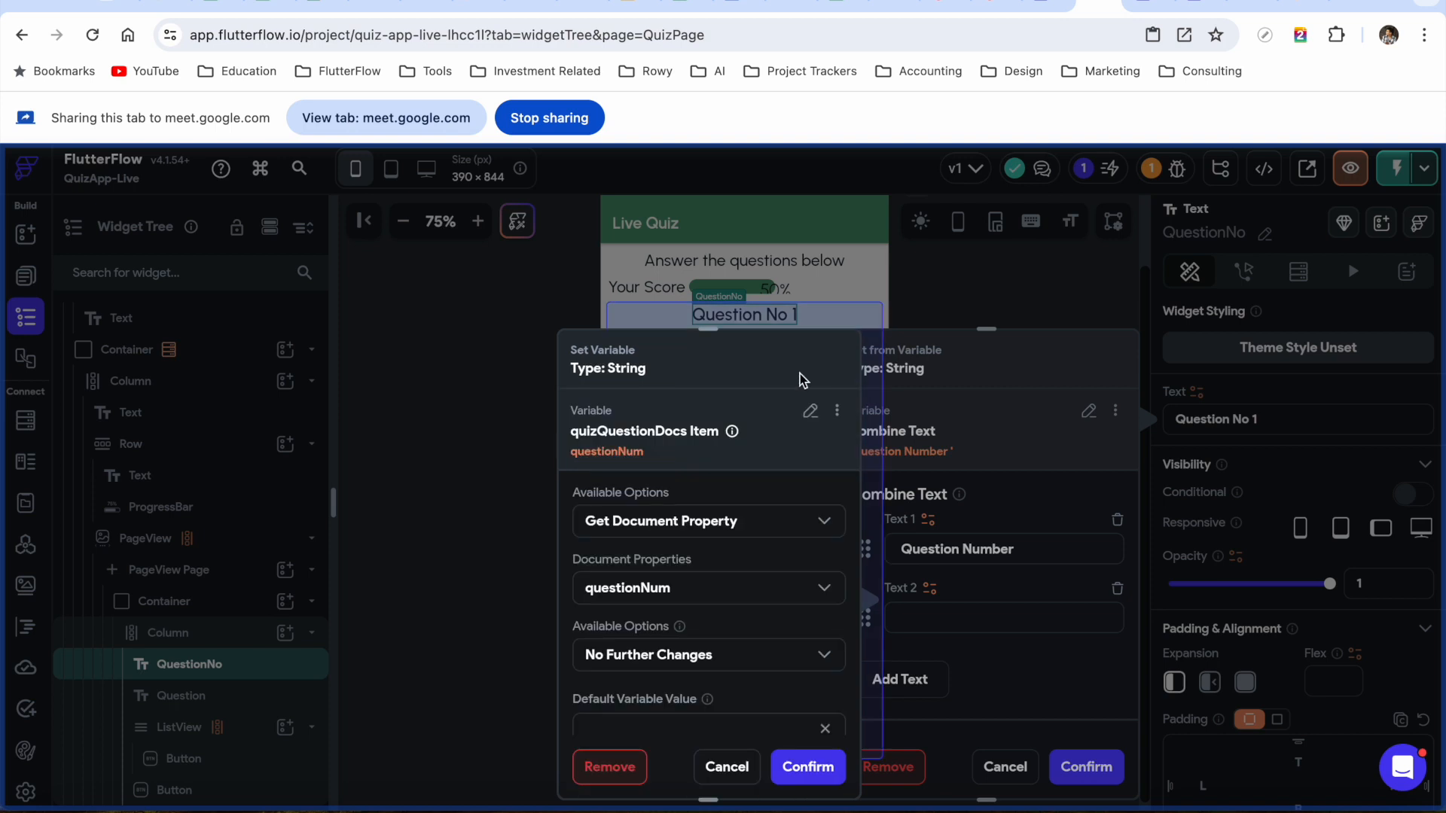
scroll(744, 632, down, 1)
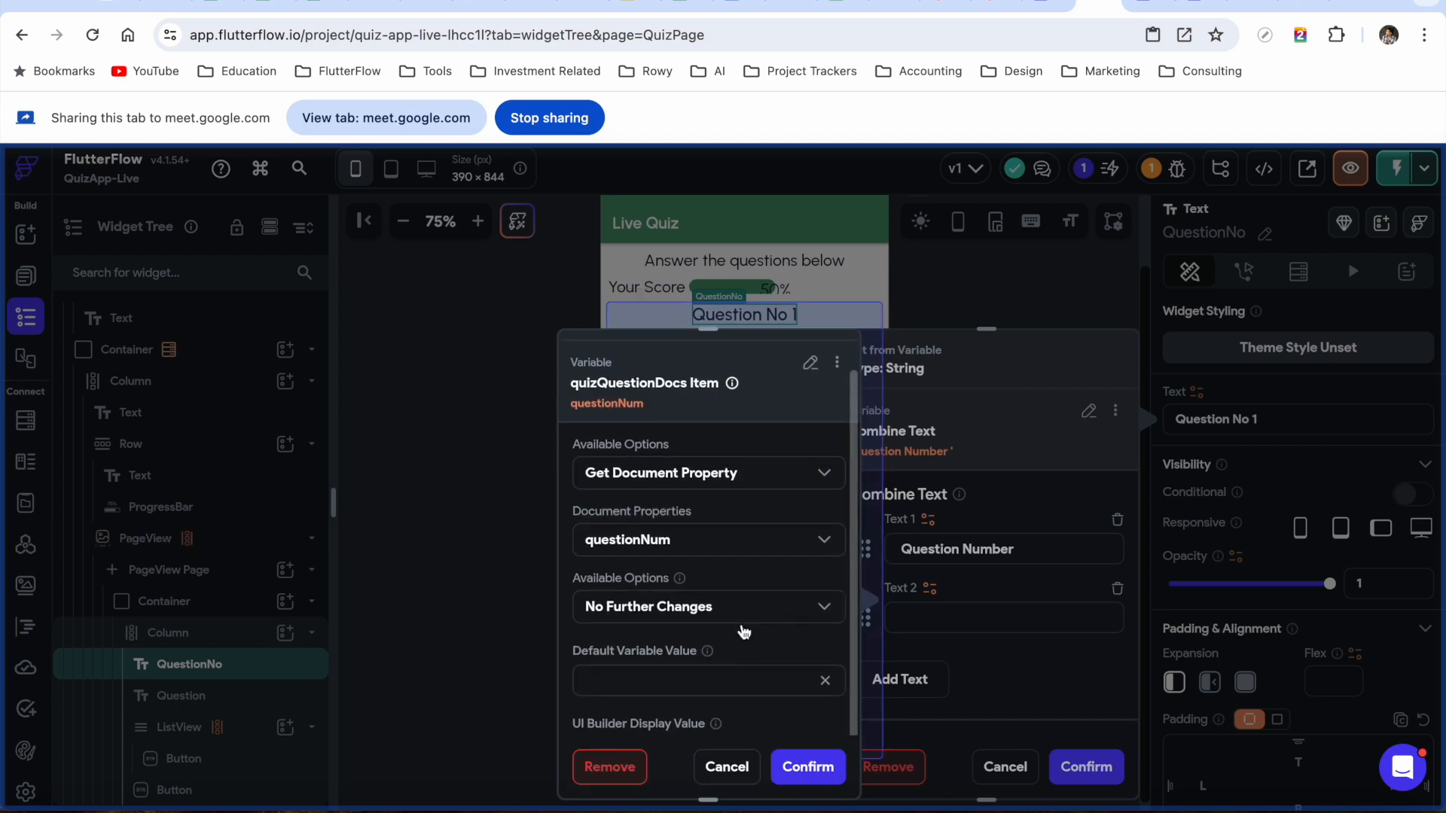
click(806, 767)
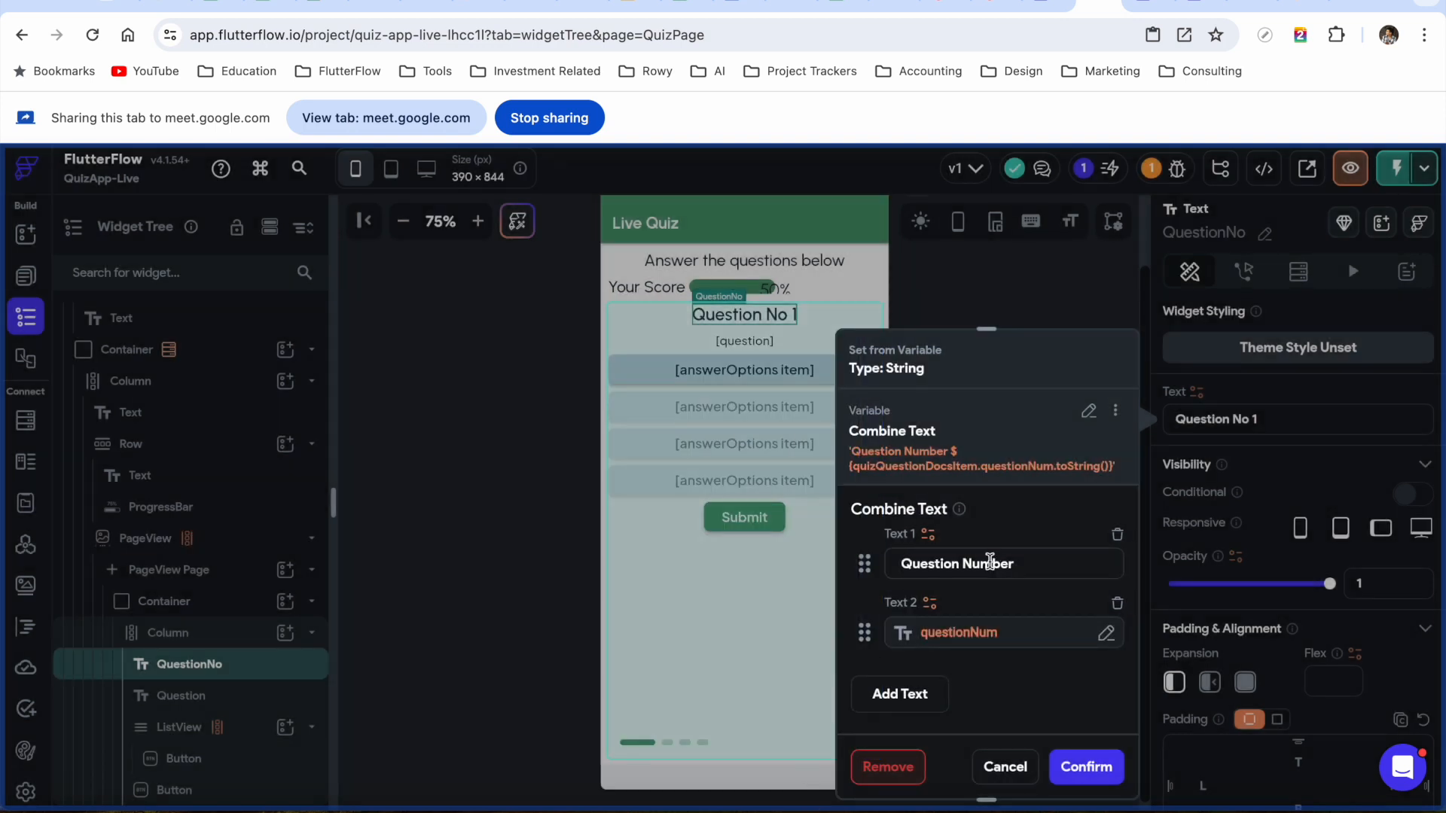
scroll(1050, 712, down, 2)
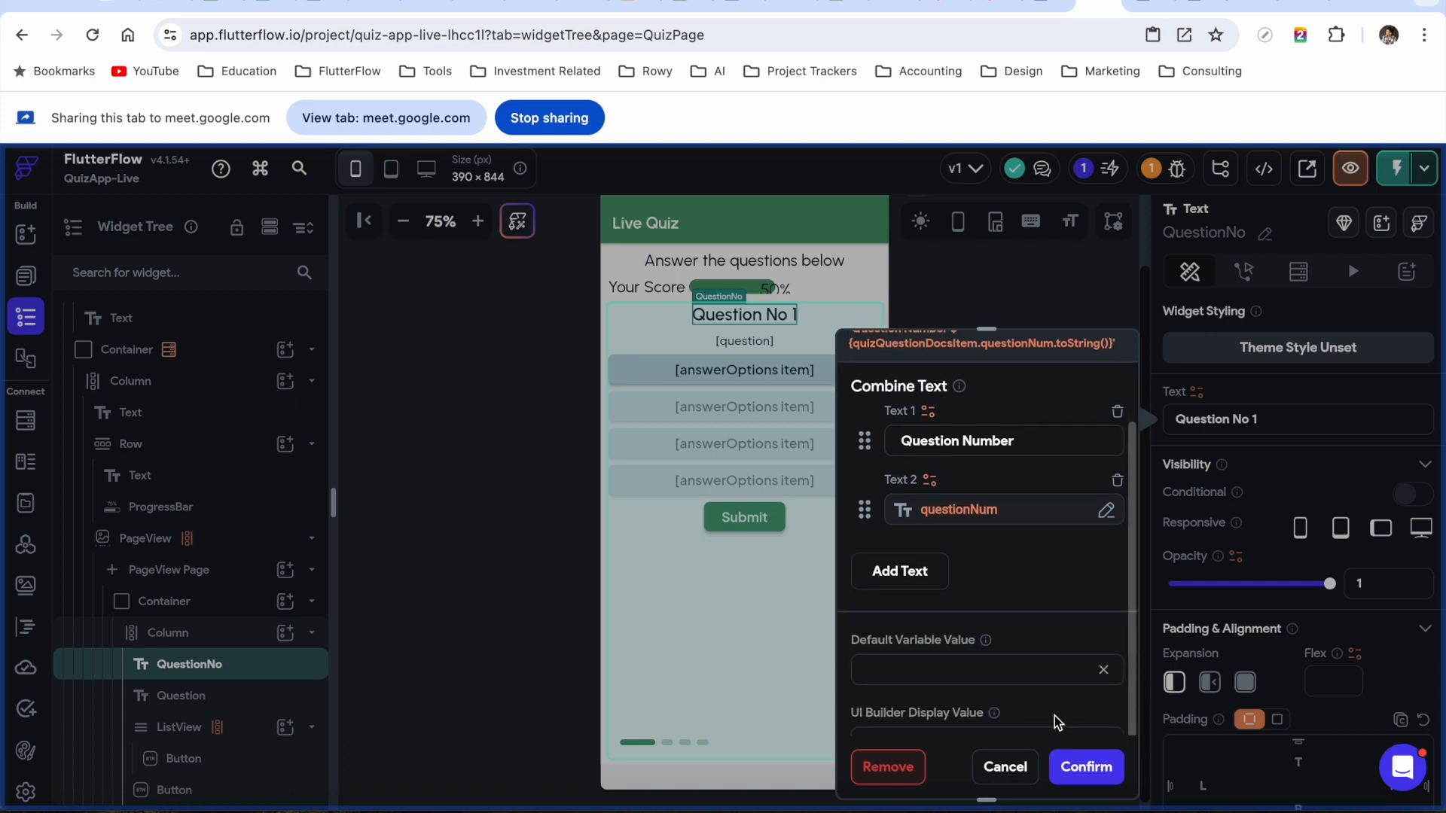
click(1086, 768)
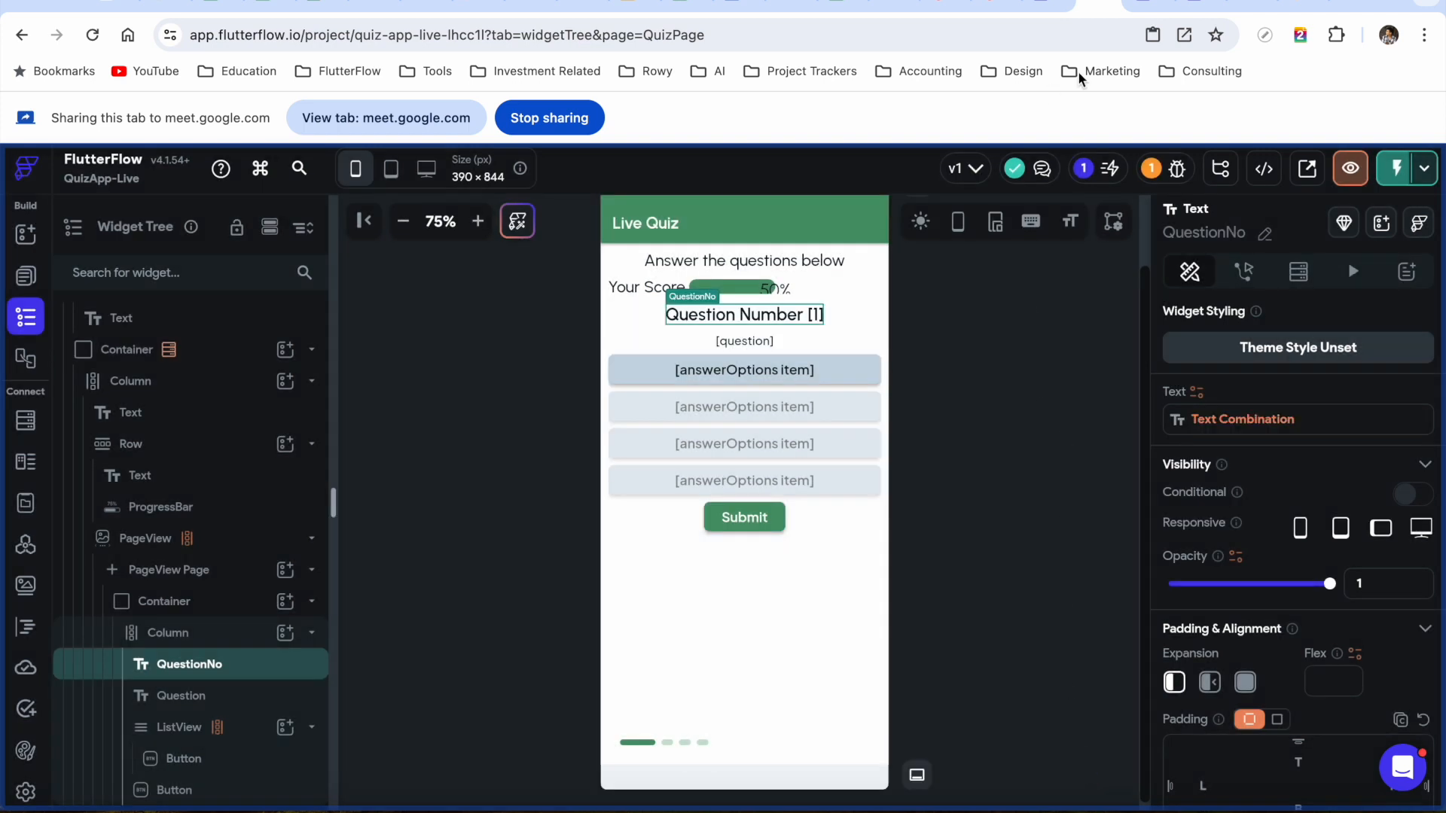
click(1148, 4)
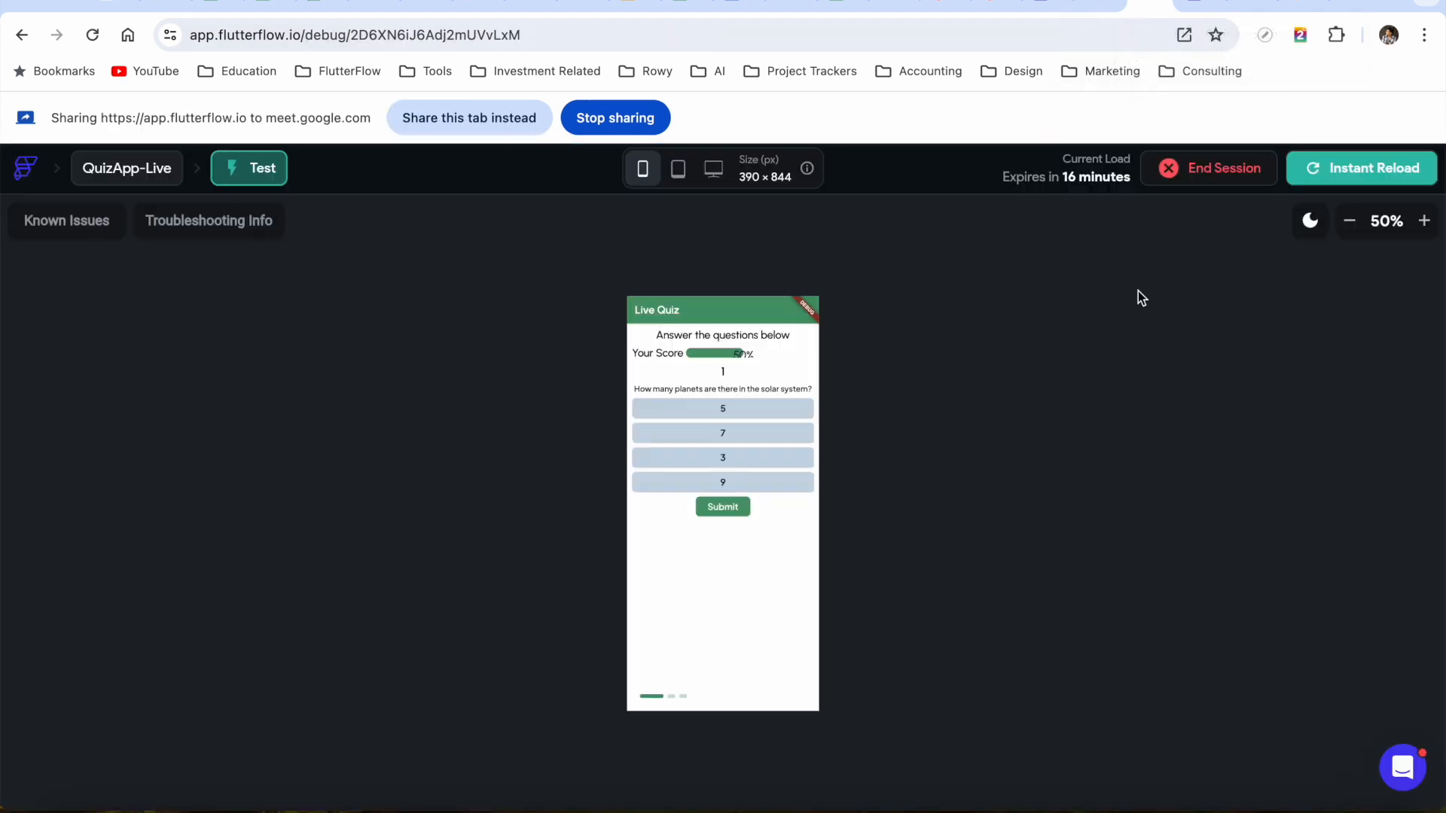
Share and reload the quiz test run, swipe to Question Number 3, then return to the slides
click(507, 125)
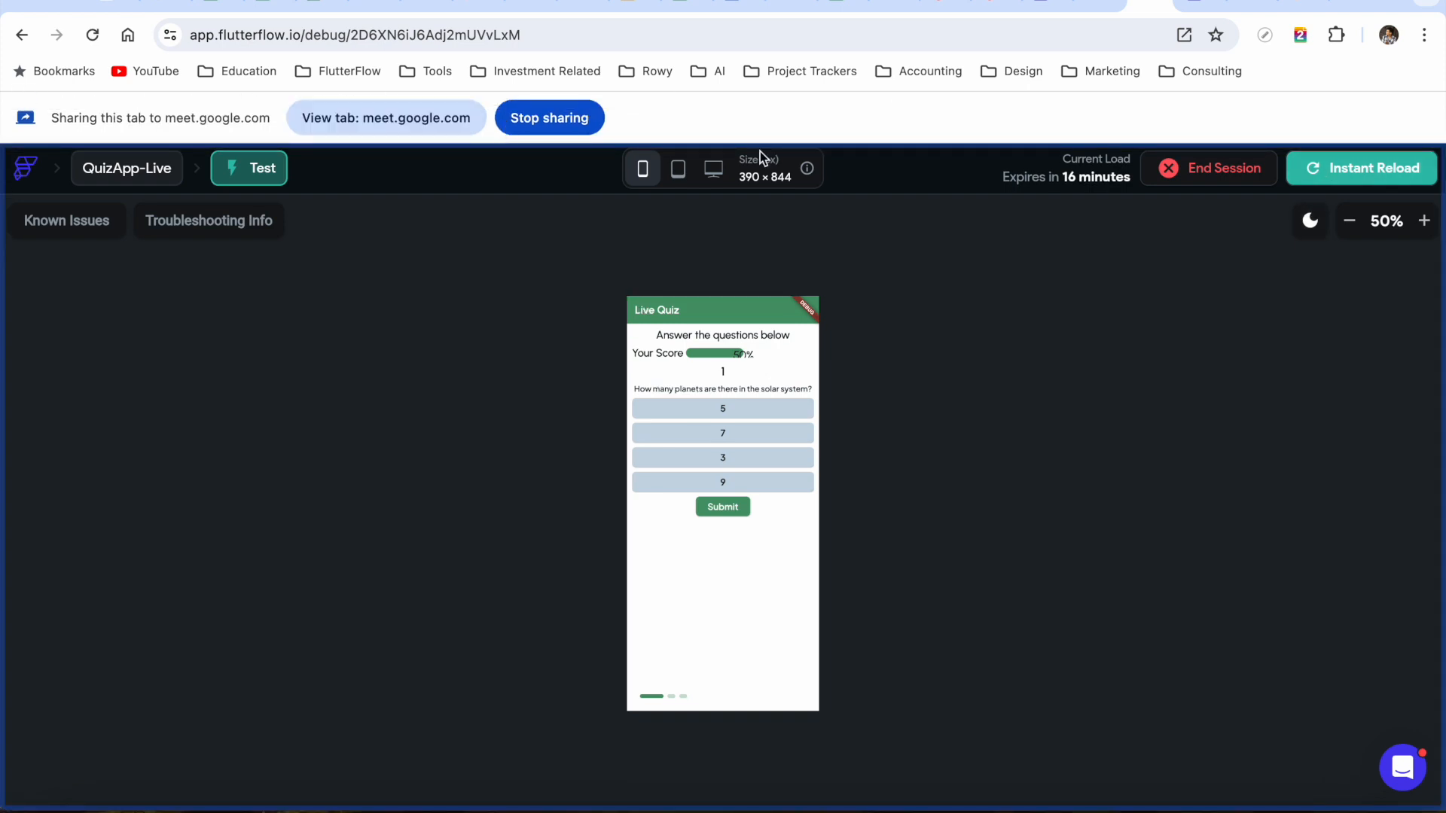
click(1337, 168)
drag(743, 587, 618, 590)
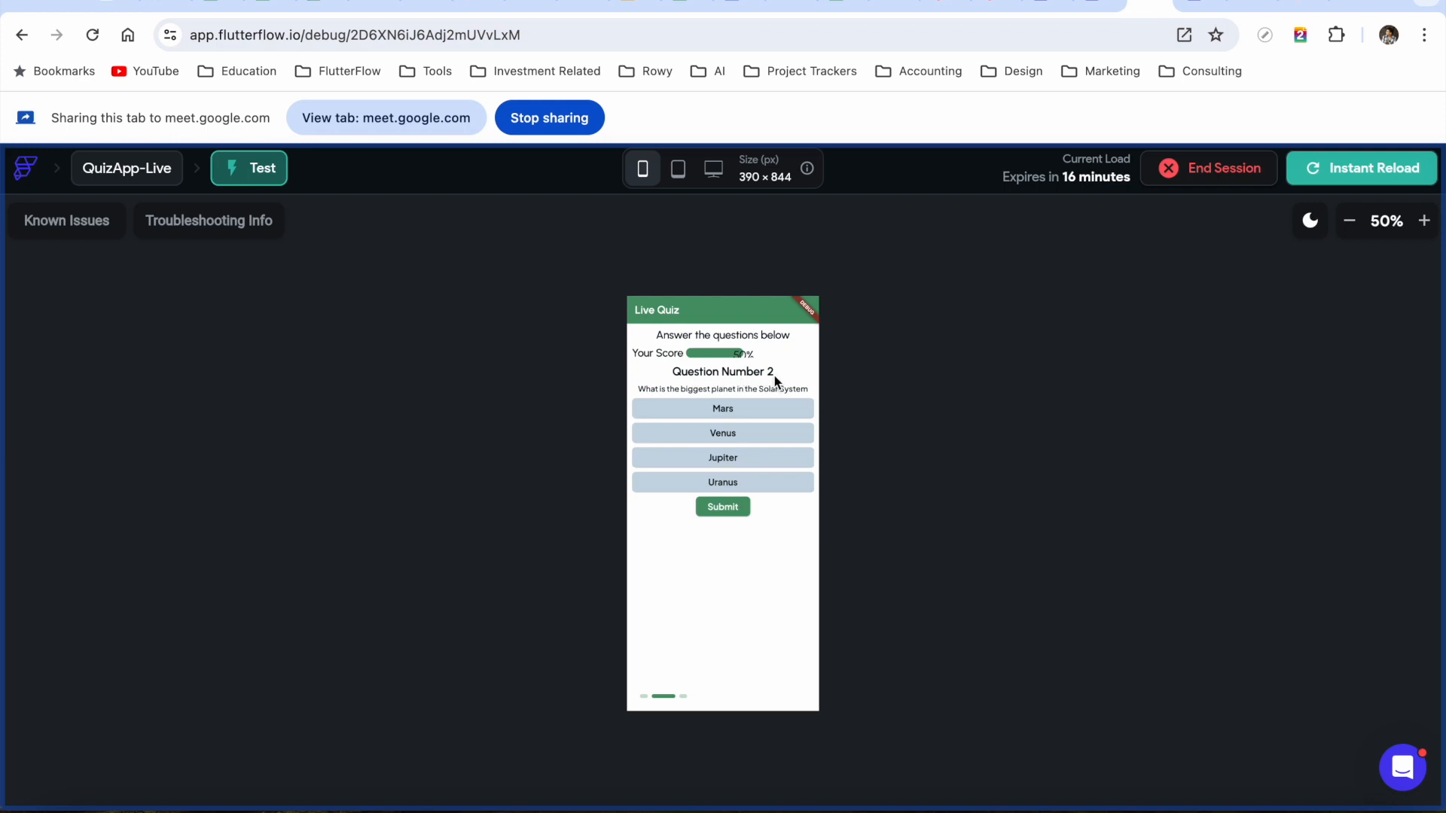
drag(774, 588, 605, 589)
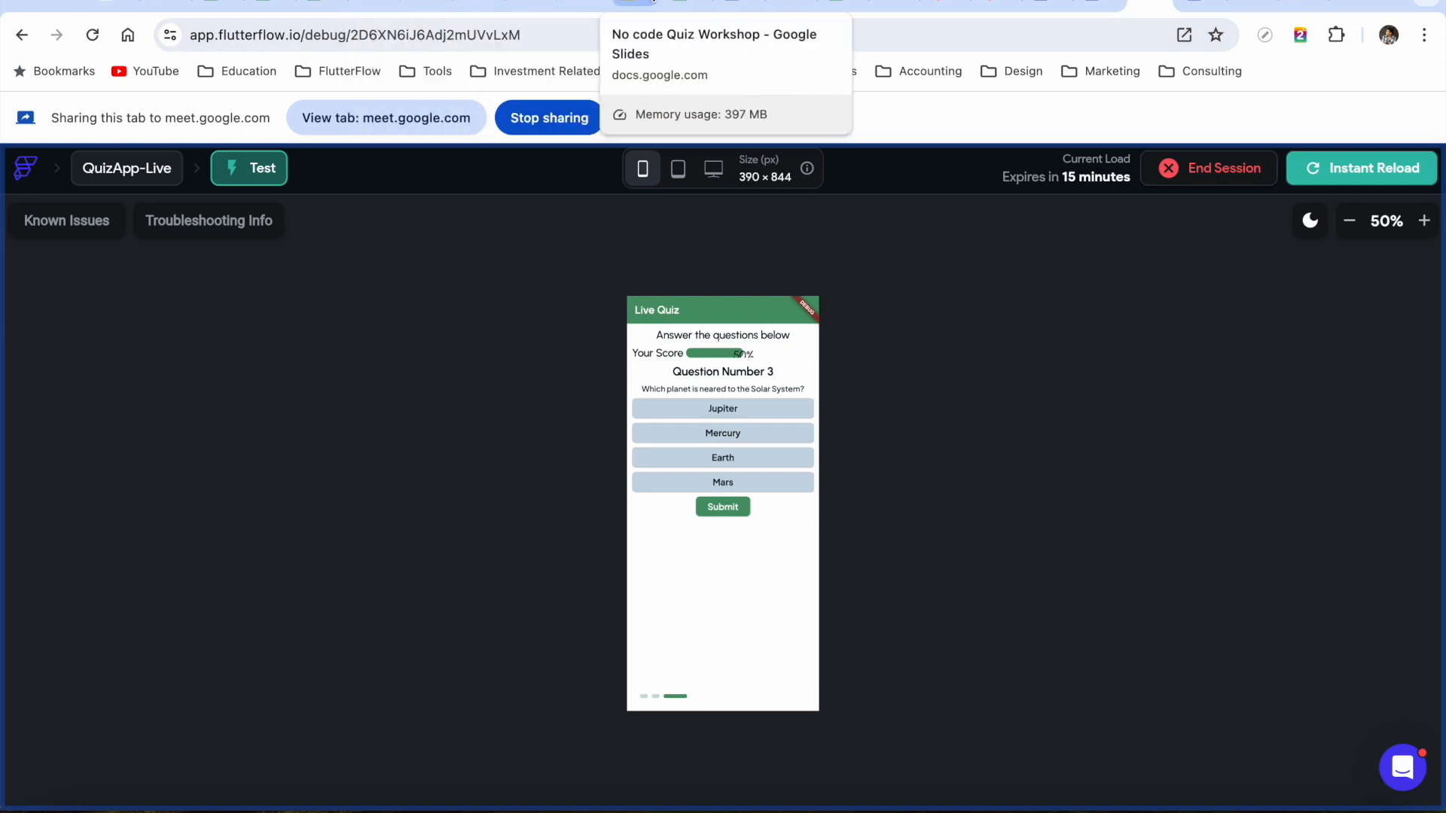
click(635, 5)
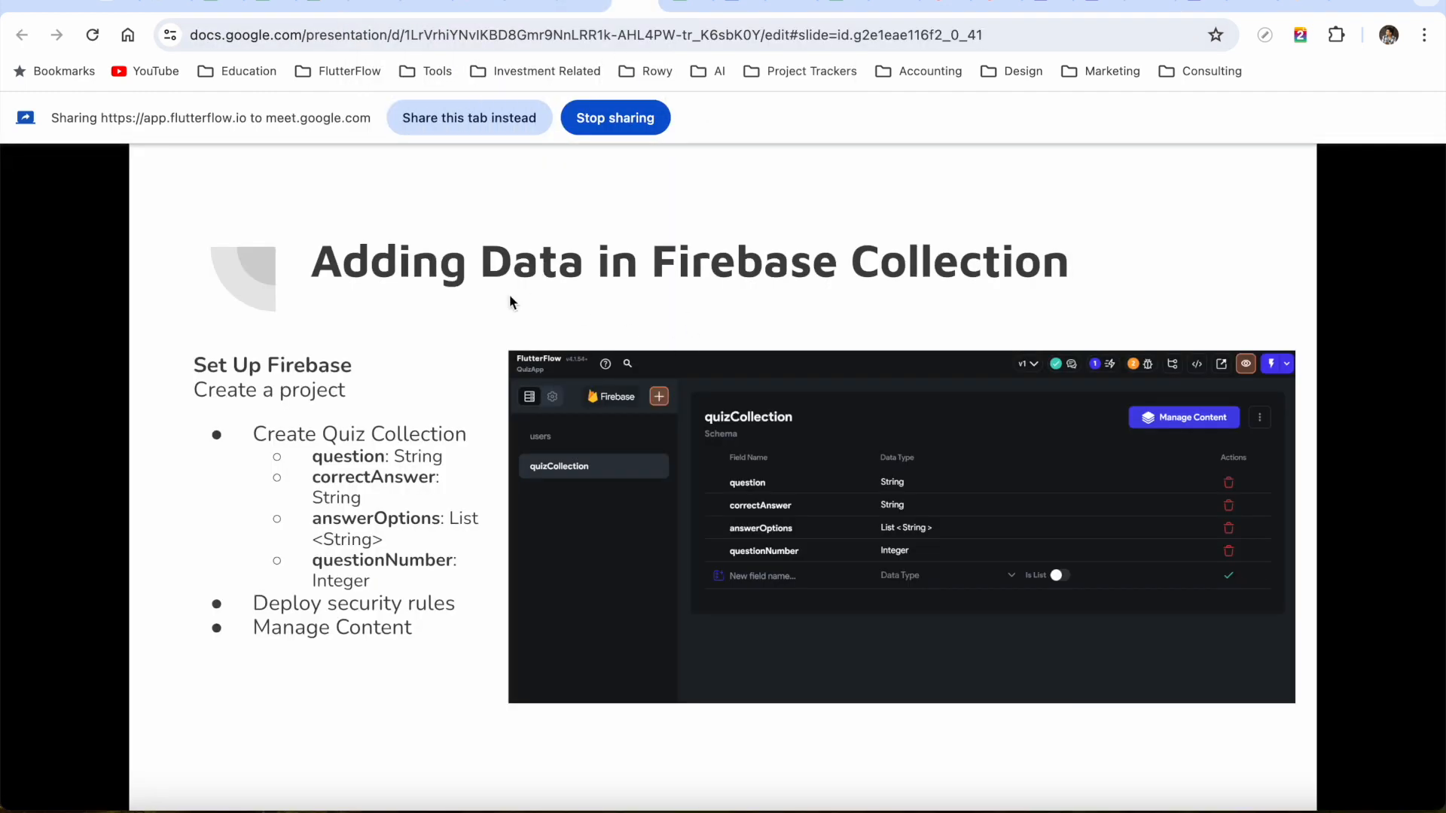
Share the Adding Data in Firebase Collection slide in the call, then go to the Meet view
key(Right)
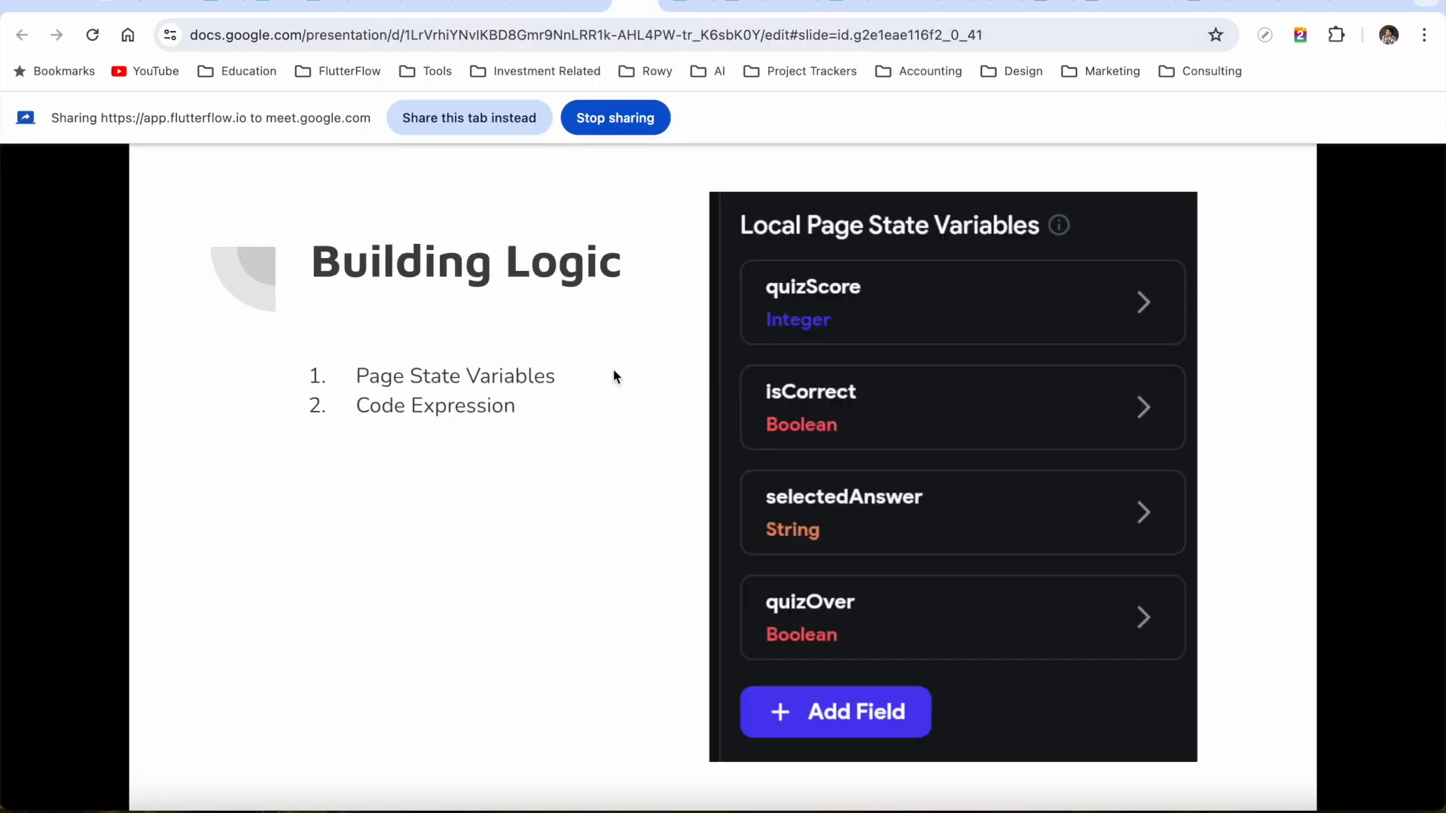
key(Left)
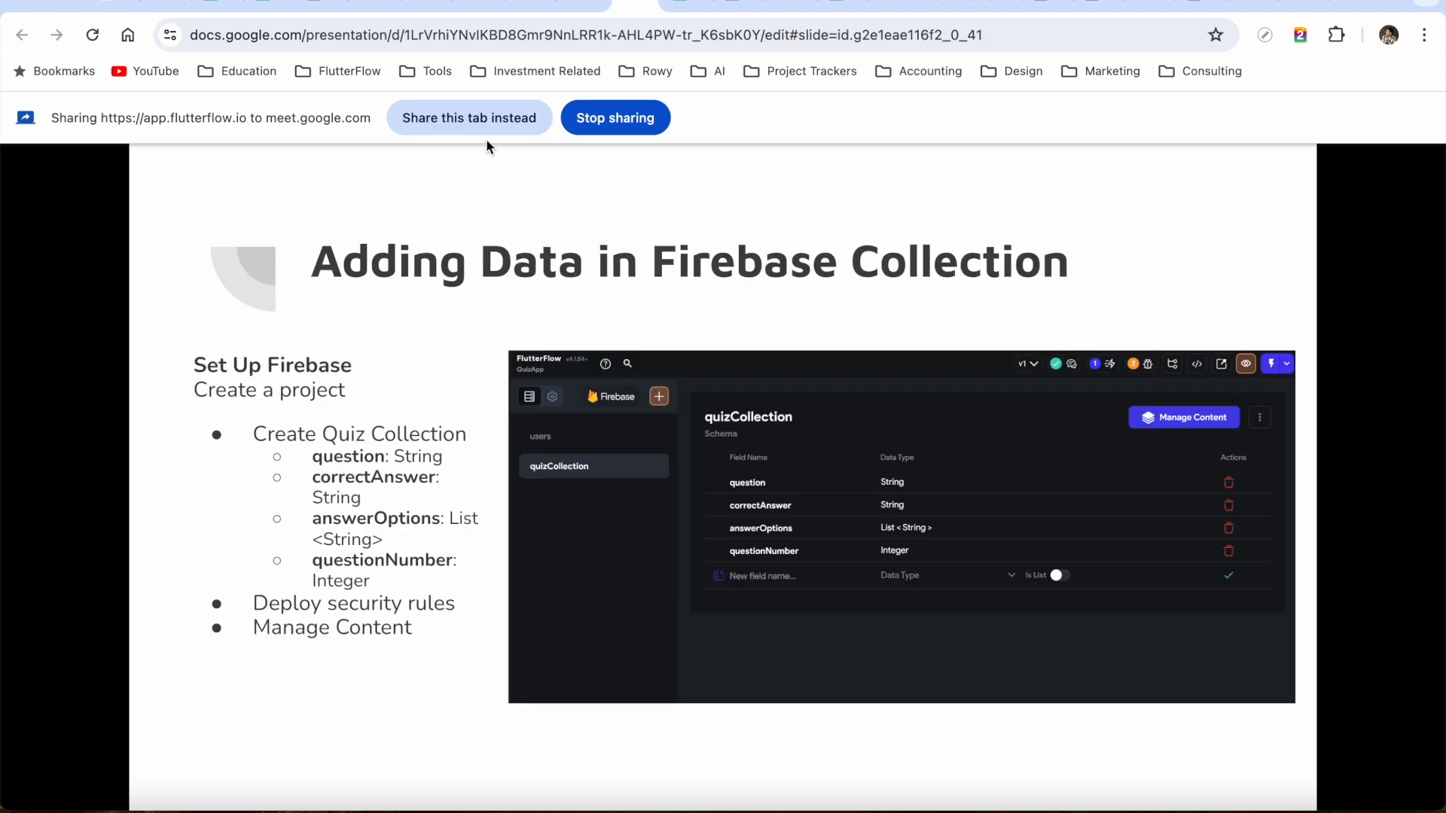
click(472, 121)
click(359, 3)
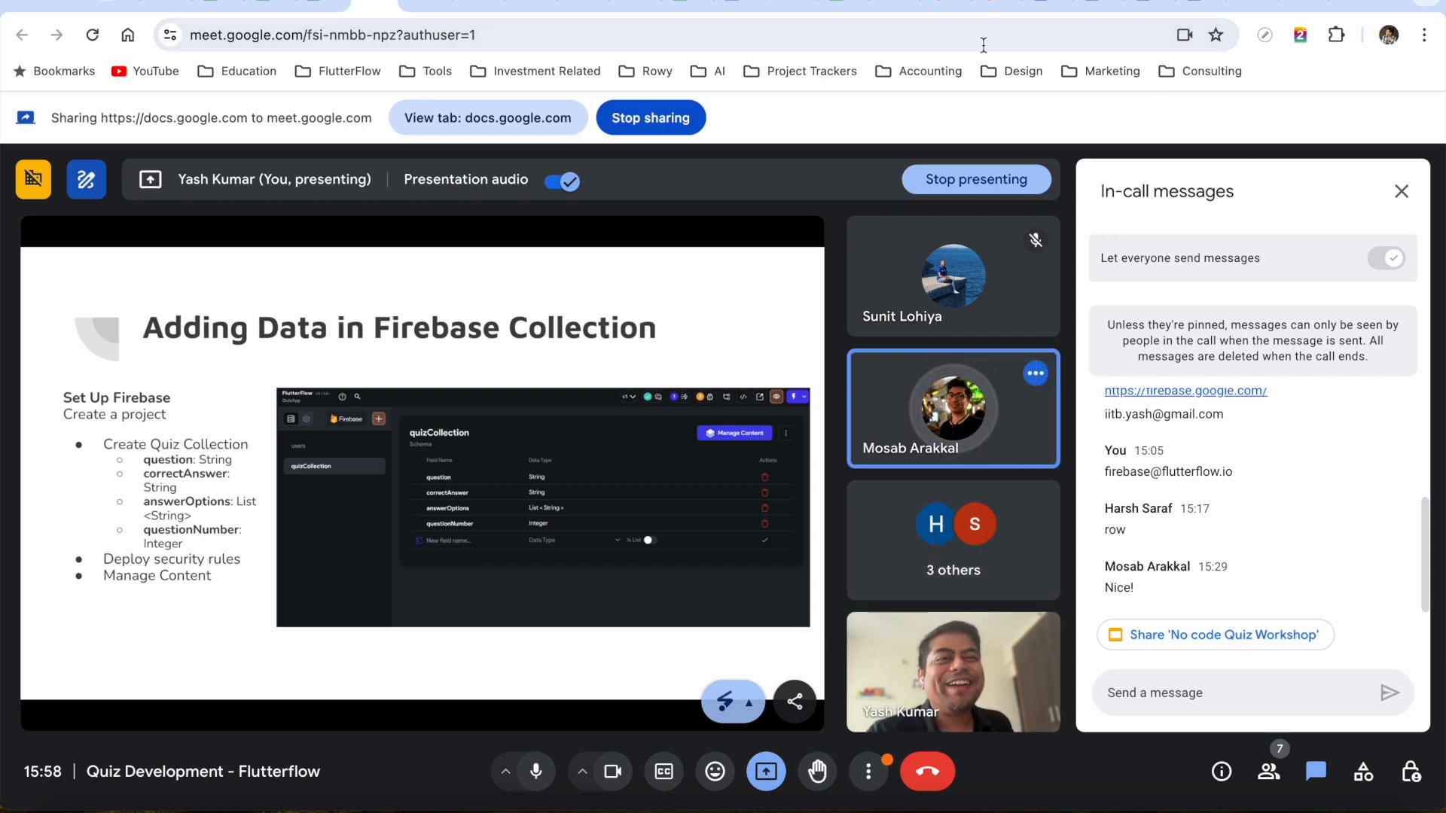
Glance at the QuizApp and FlutterFlow tabs, then advance the deck to the Building Logic slide
click(1044, 3)
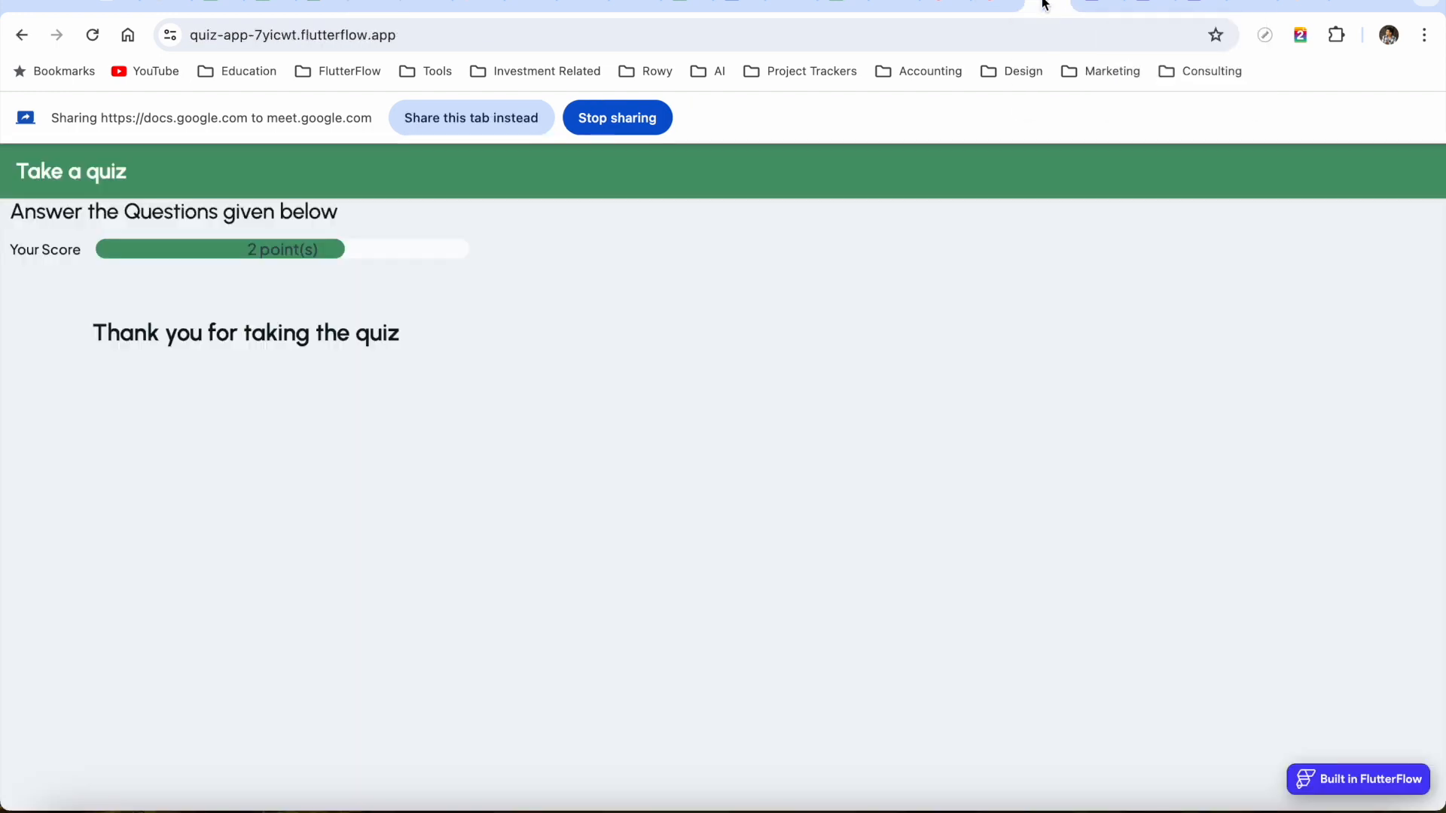
click(1095, 4)
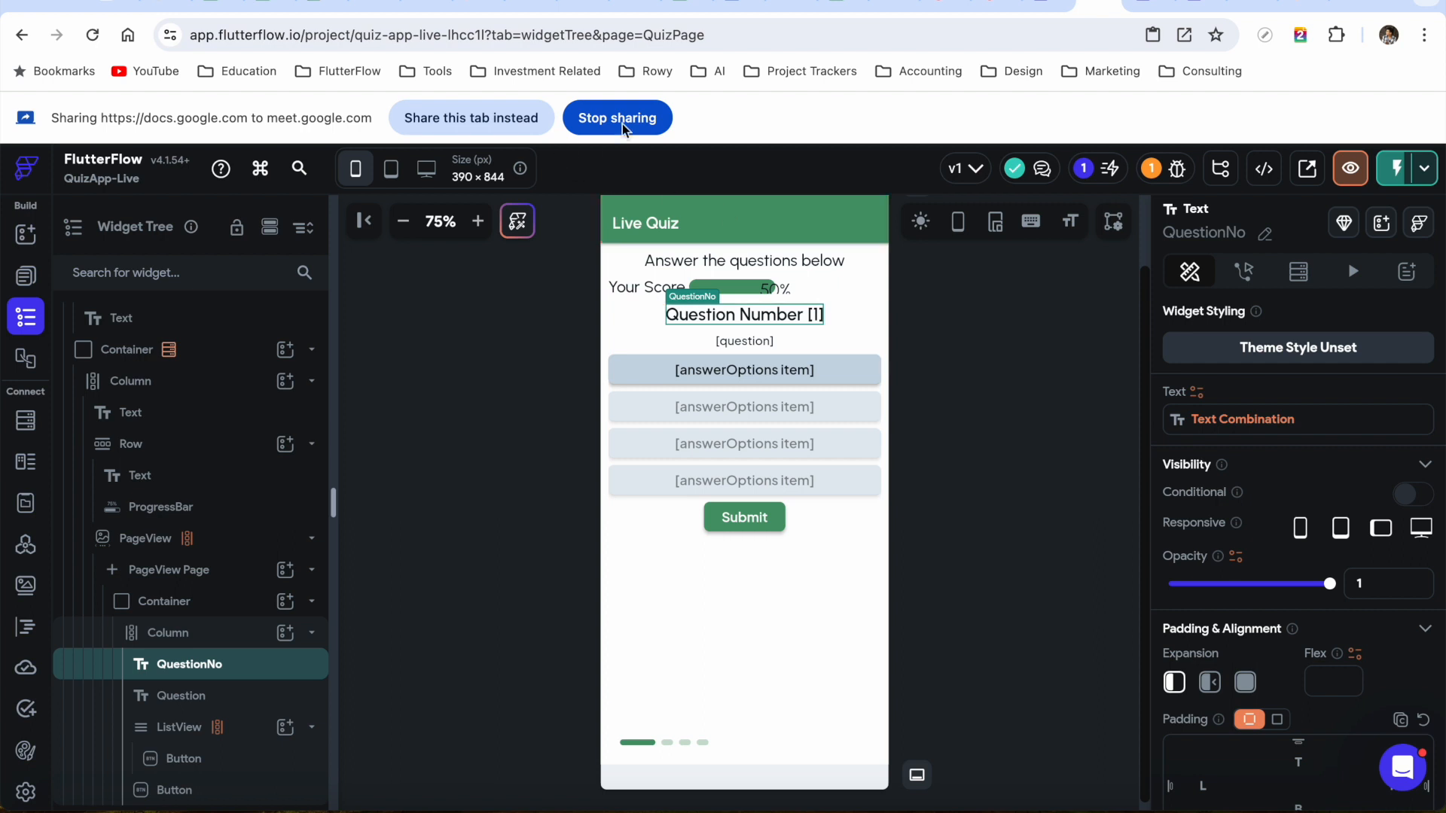
click(634, 6)
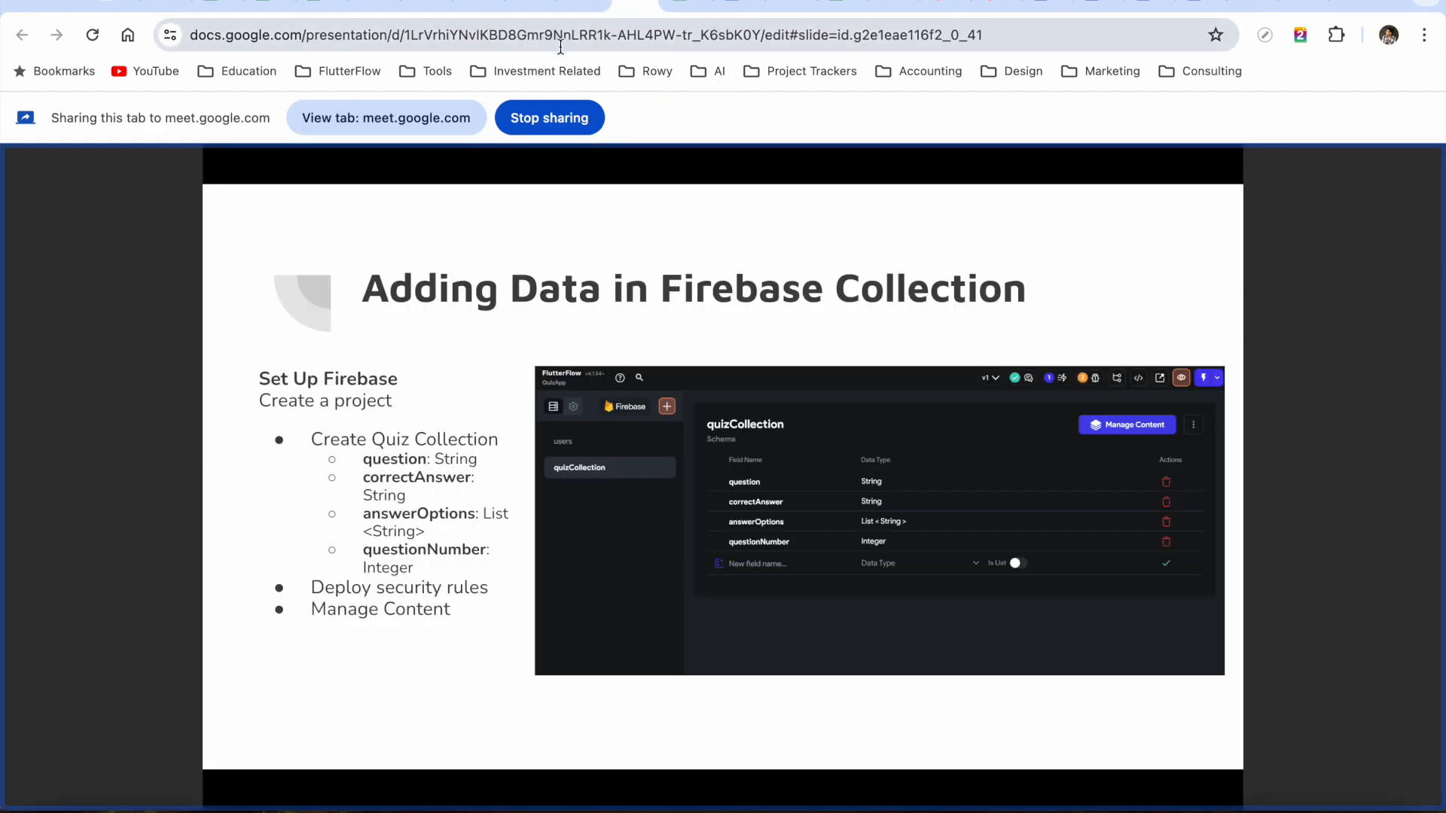
key(Right)
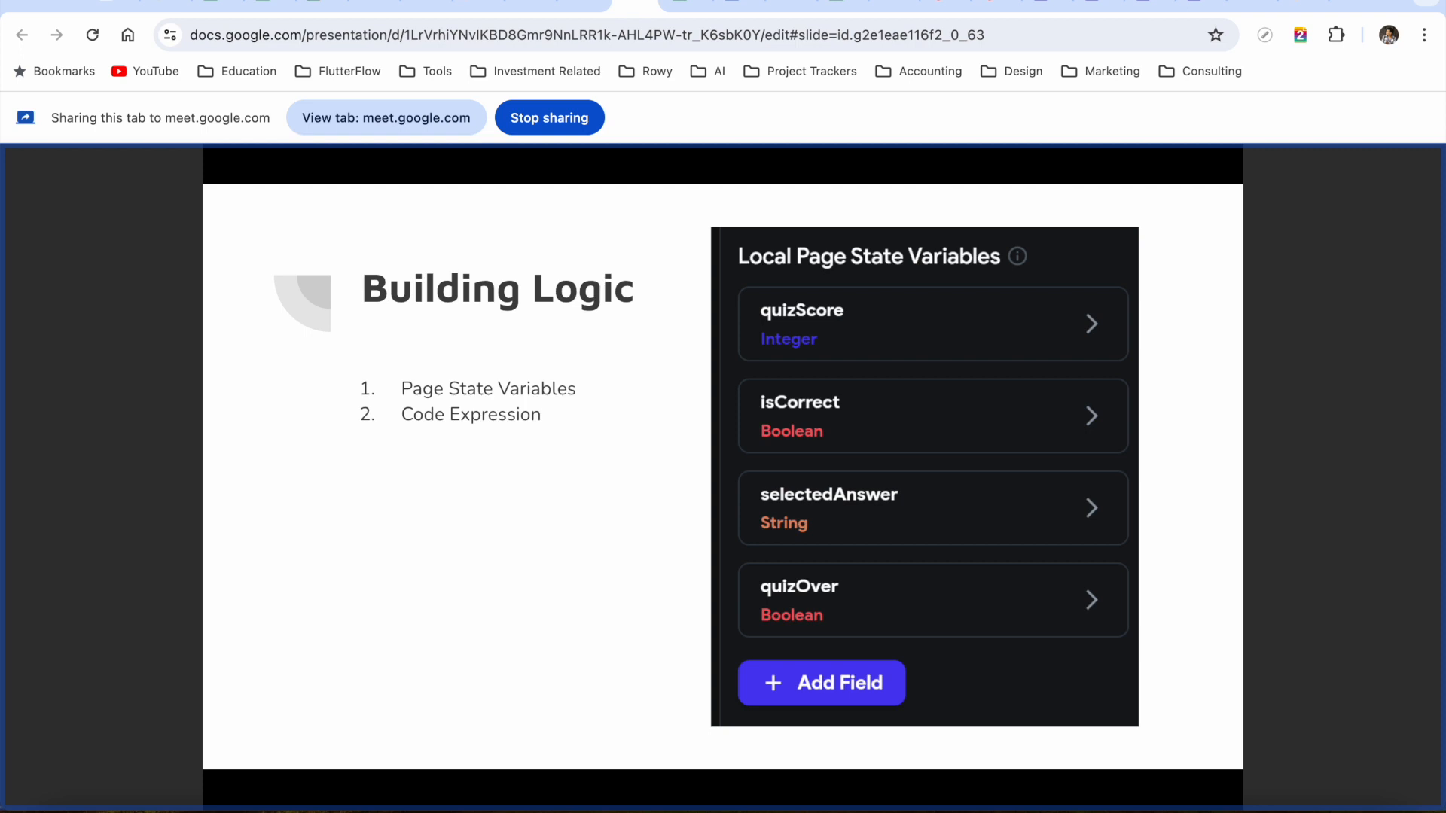
Show the Building Action Logic flowchart slide, then return to the FlutterFlow QuizPage editor
key(Right)
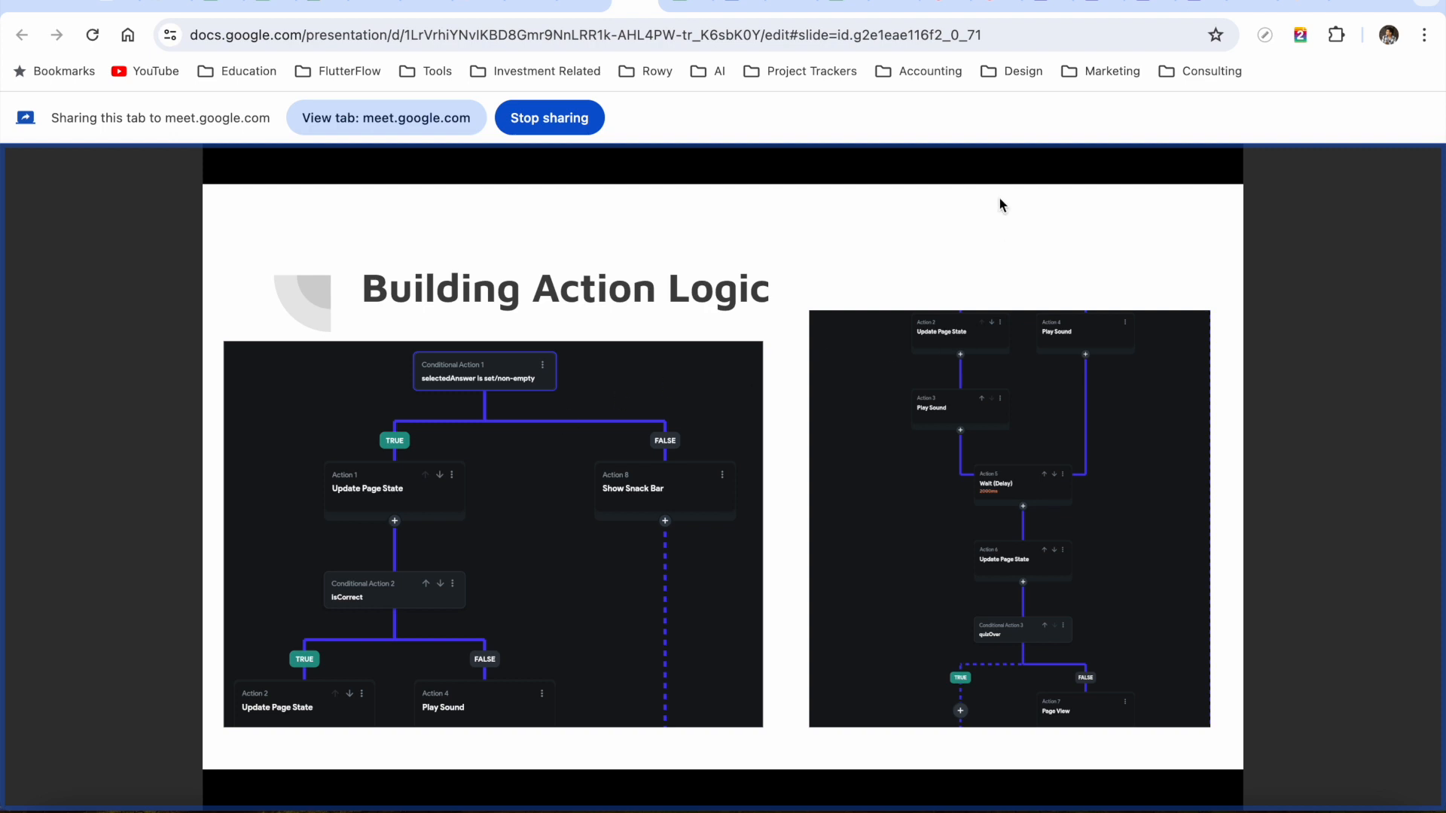
click(1093, 4)
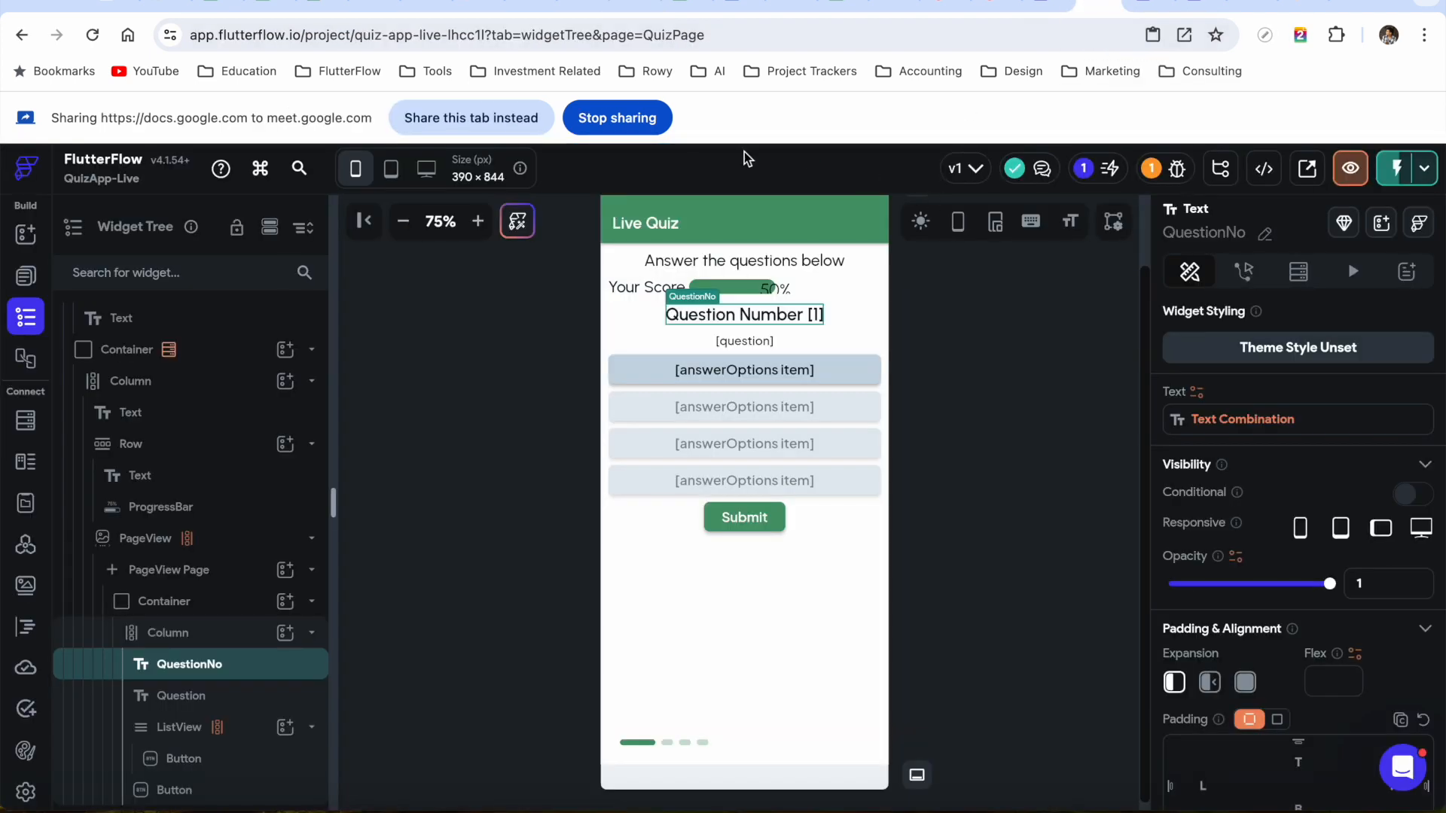
Share the FlutterFlow editor in the call and select QuizPage in the Widget Tree
click(474, 118)
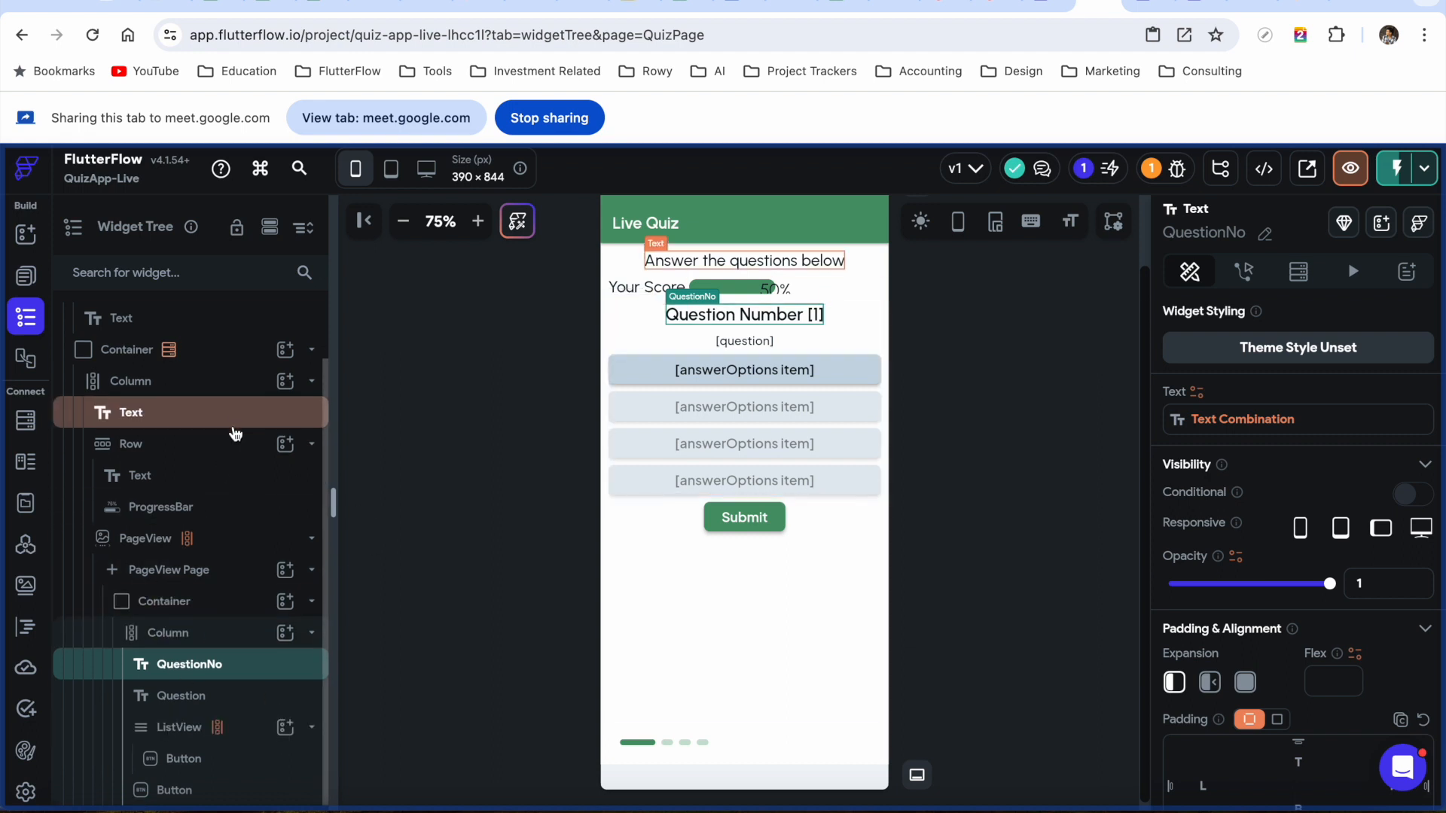
scroll(233, 425, up, 2)
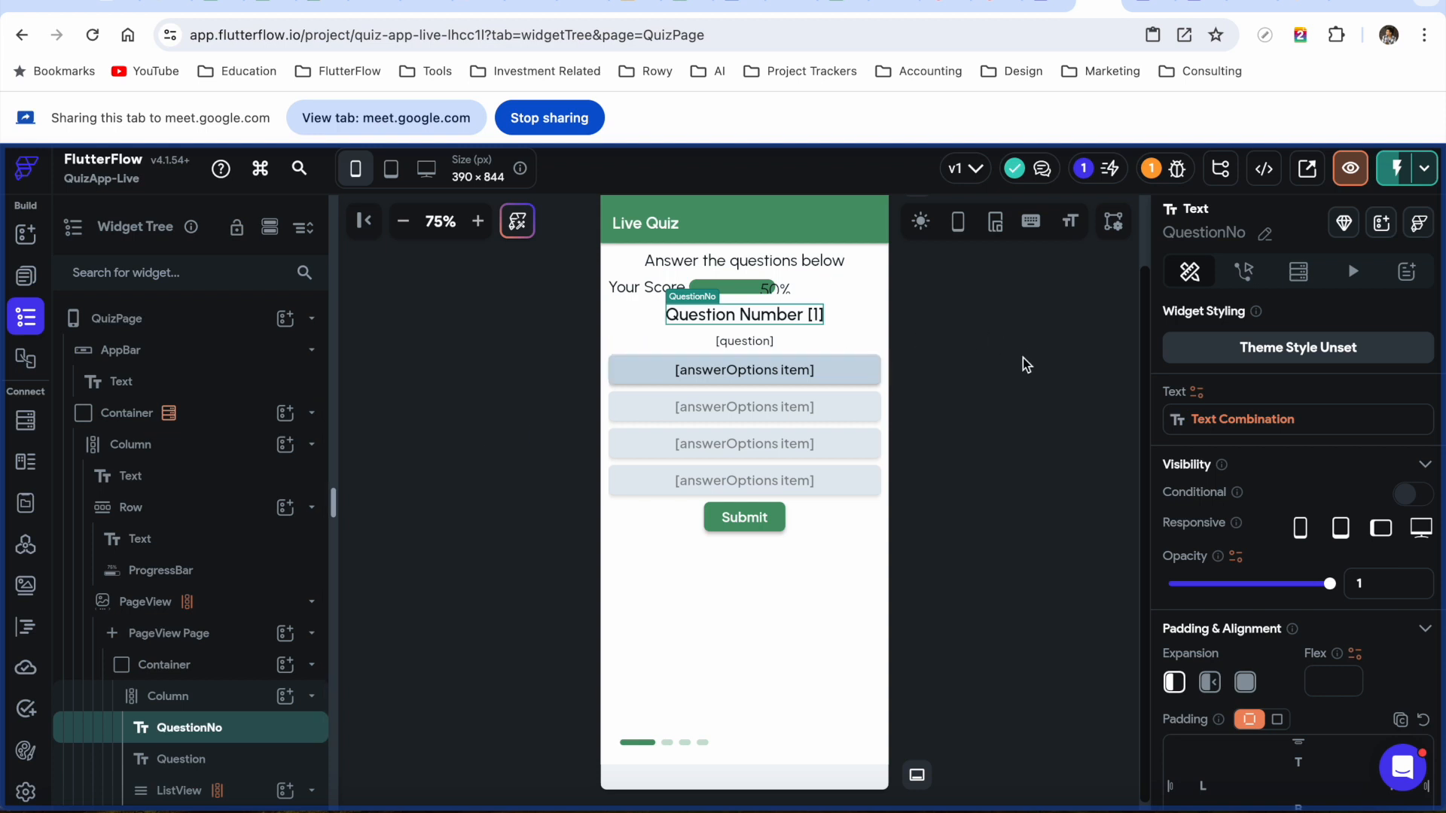
click(208, 325)
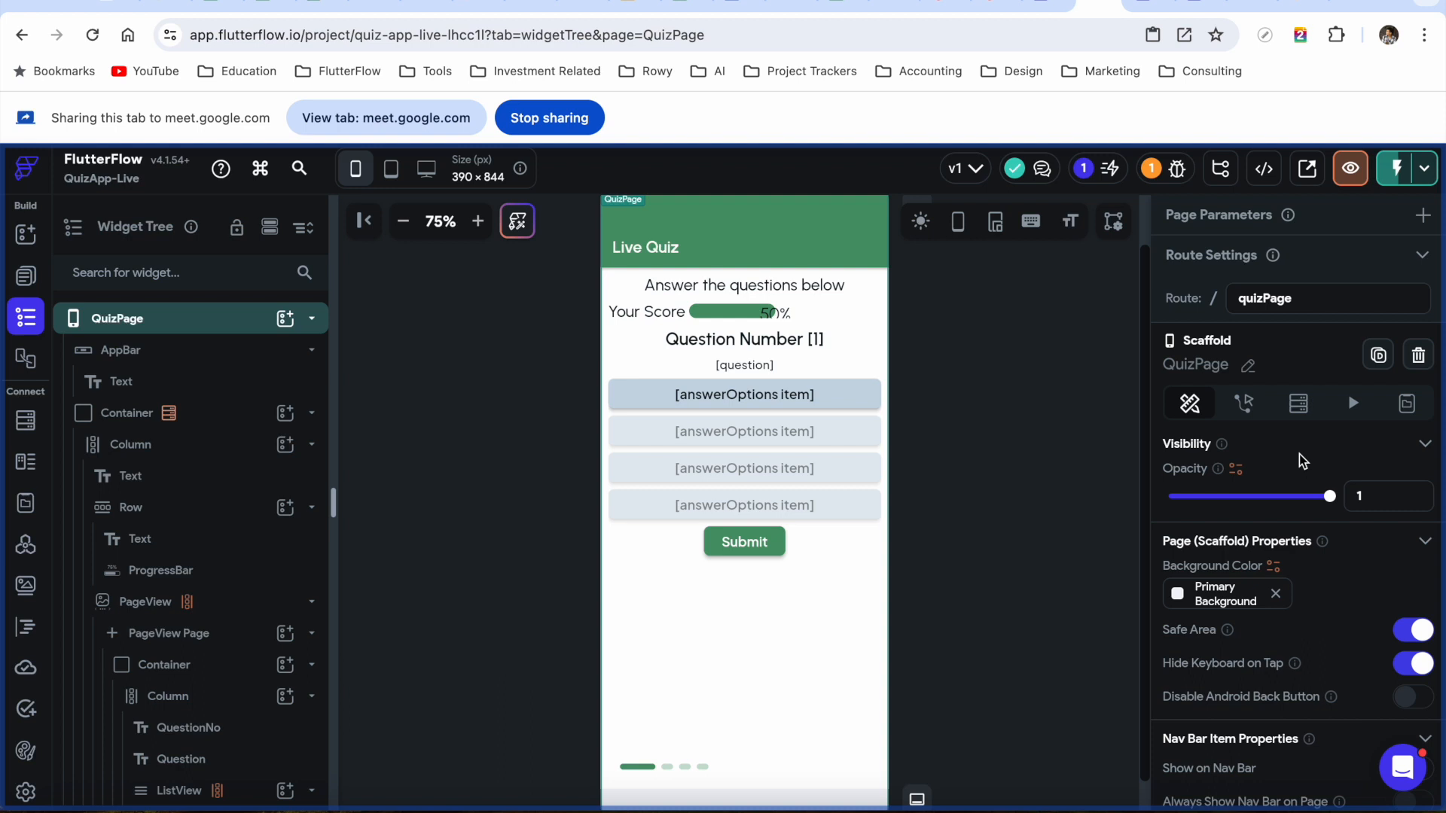
Add page state field quizScore as a non-nullable Integer with initial value 0, then add another field
click(1407, 404)
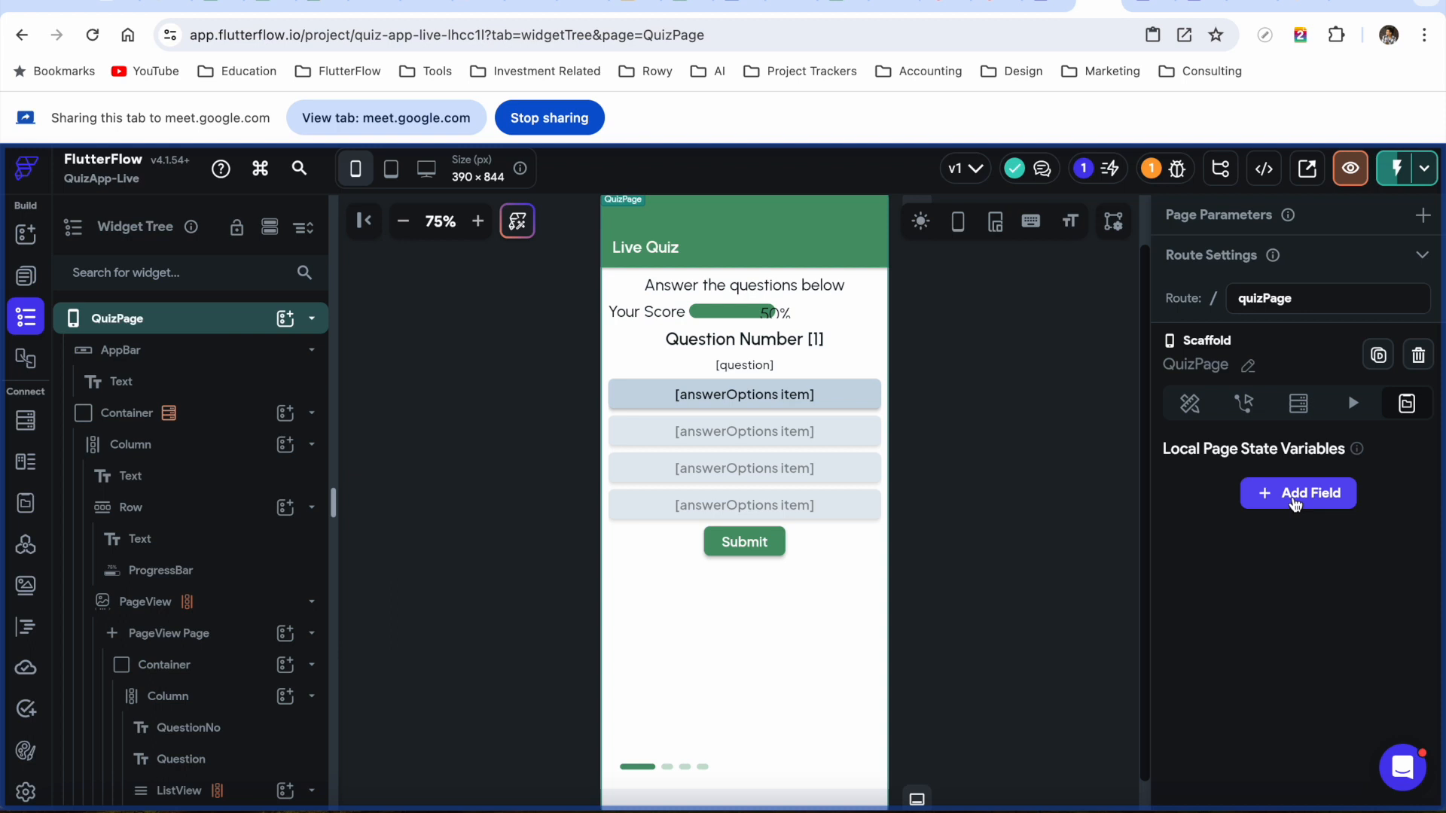
click(1294, 501)
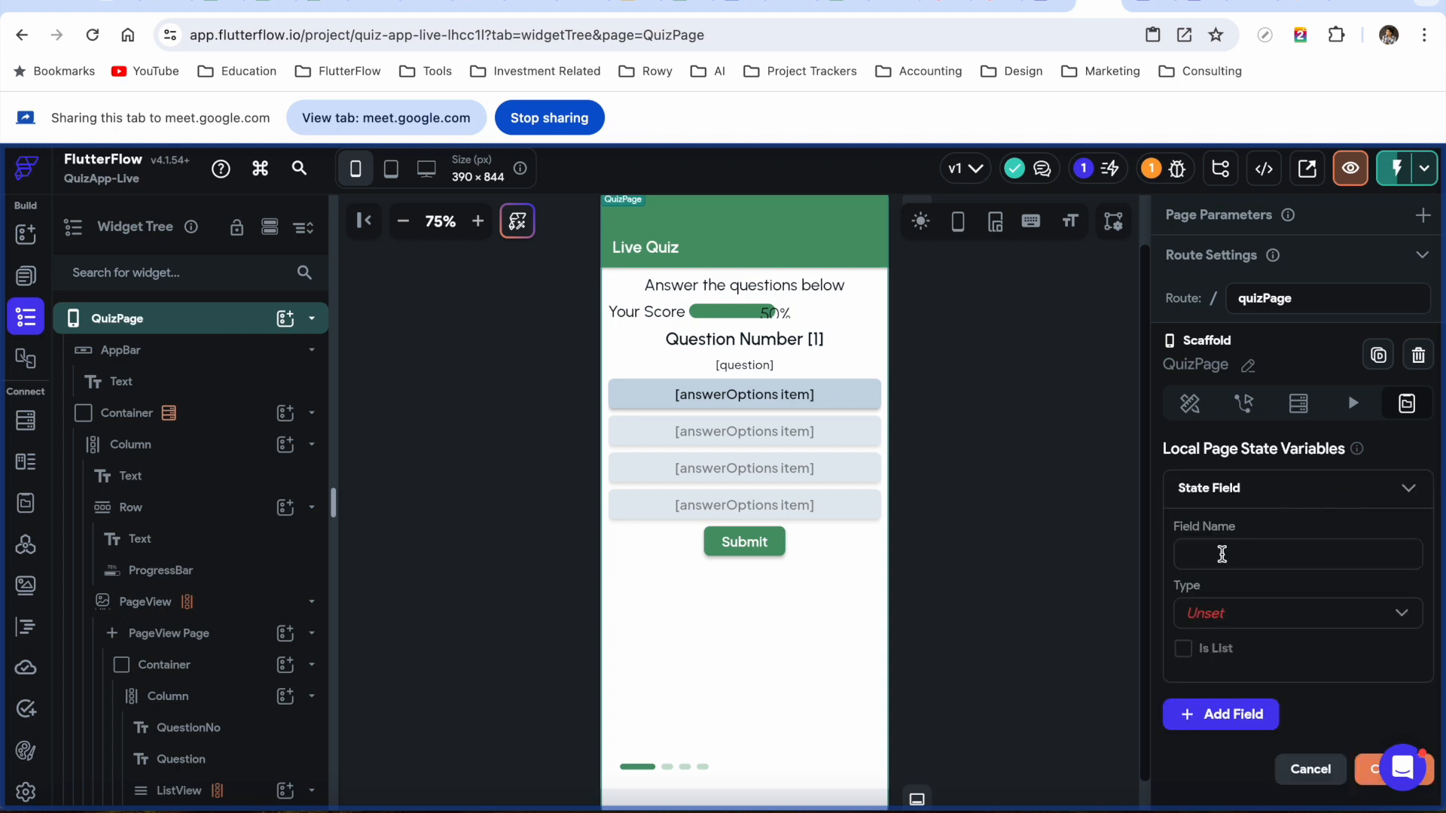
text(quizScore)
scroll(1275, 575, down, 2)
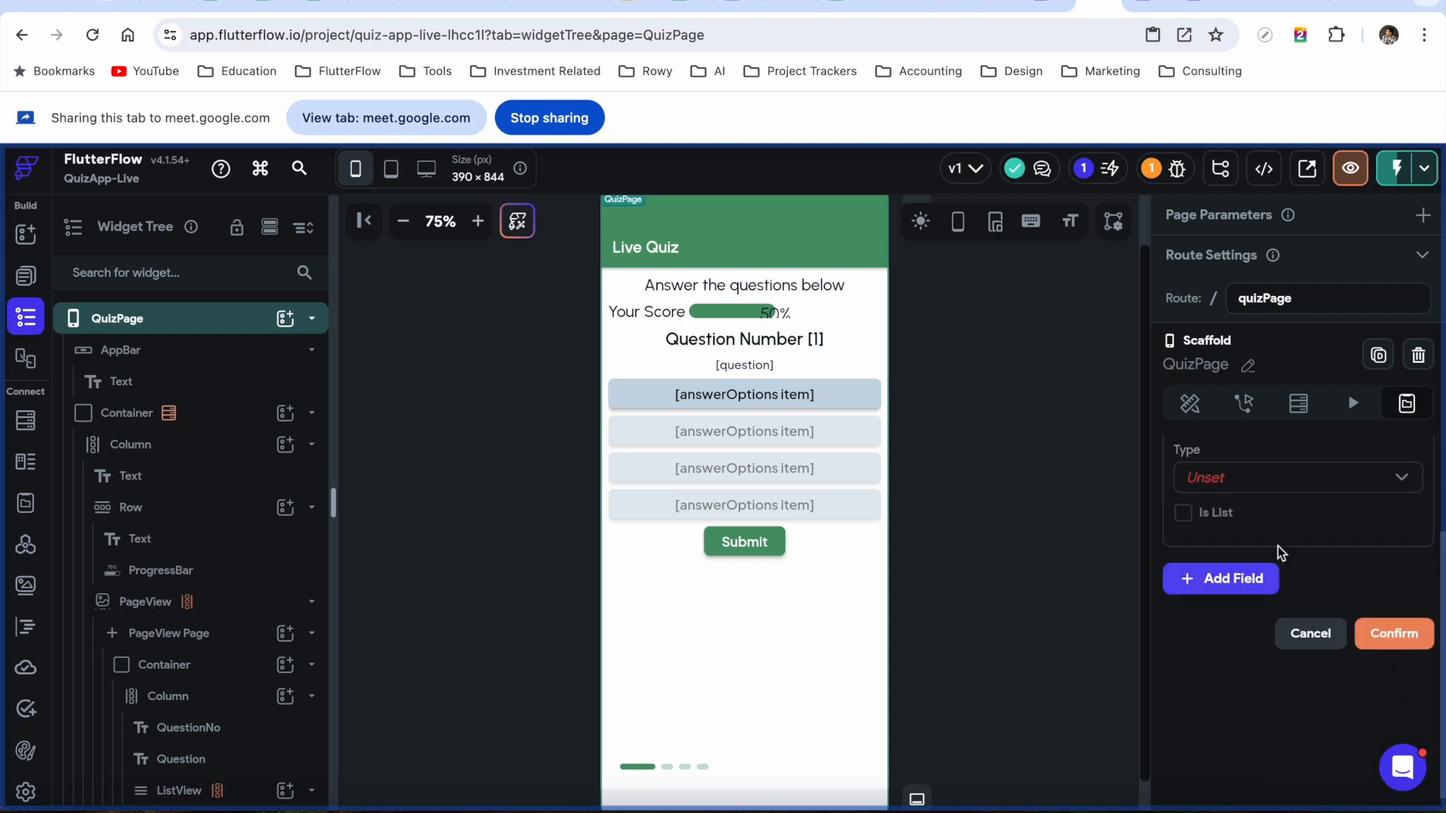
click(1314, 482)
click(1287, 233)
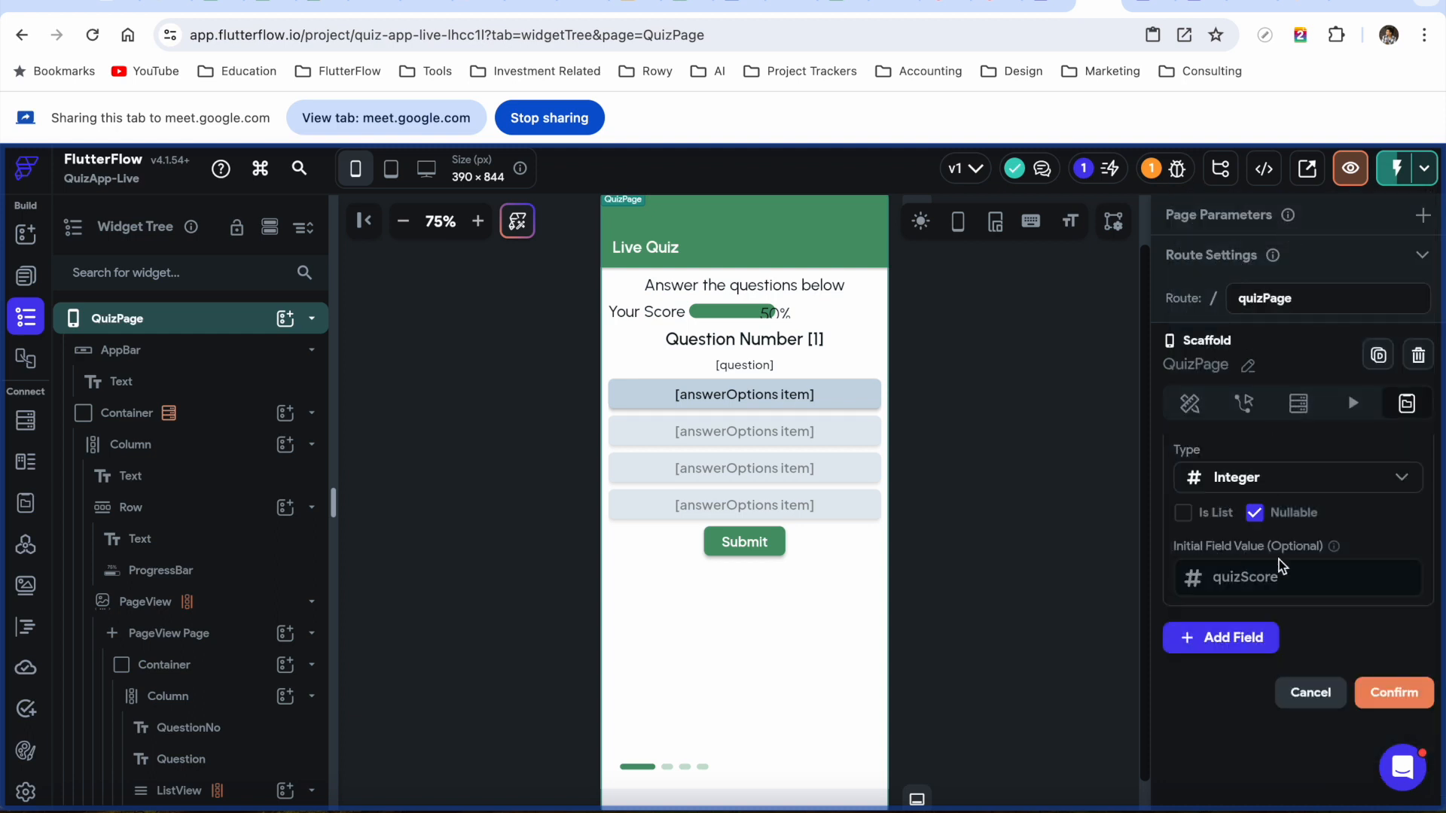
click(1247, 582)
click(1255, 513)
click(1256, 513)
click(1243, 574)
text(0)
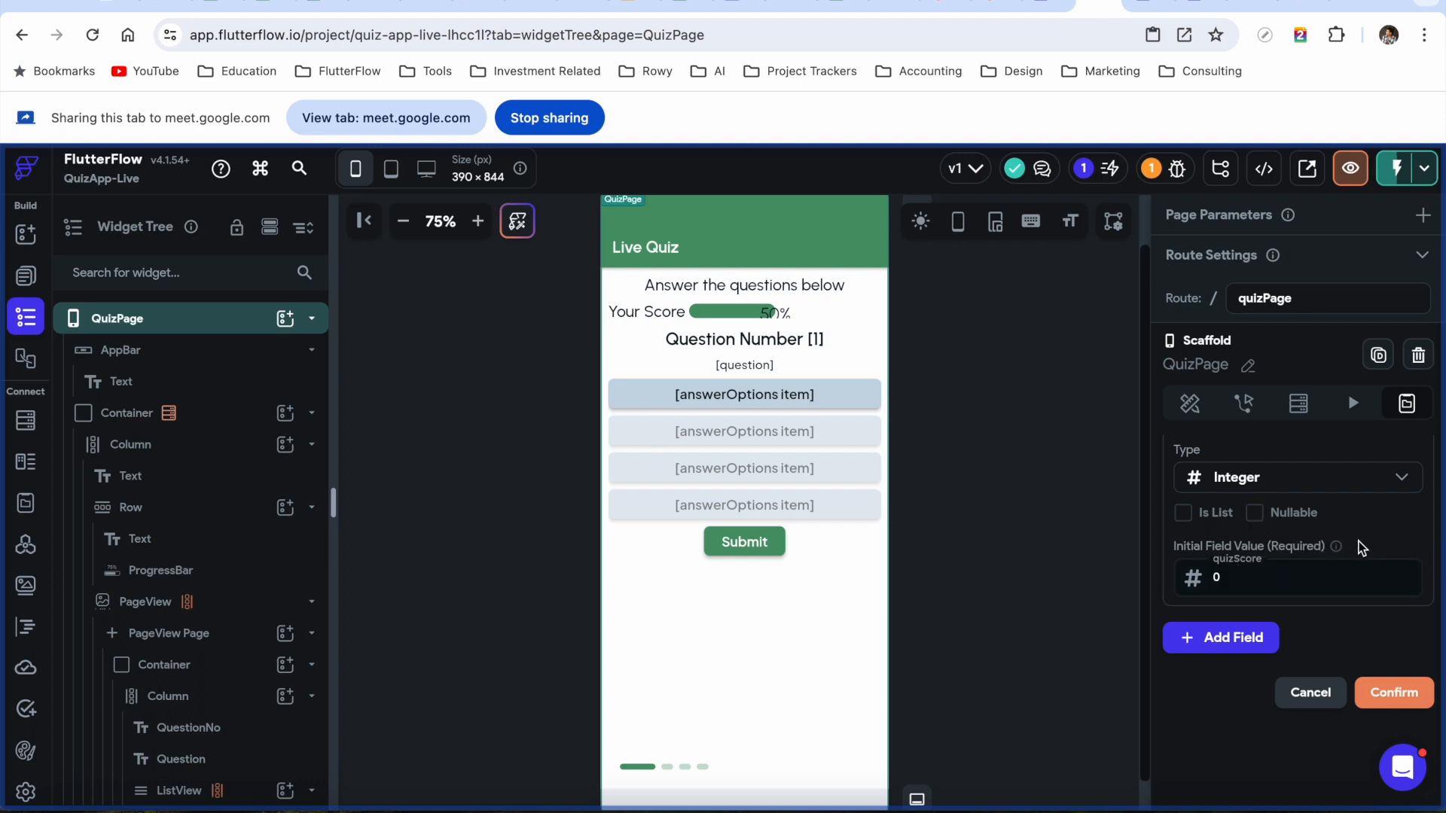
scroll(1356, 550, down, 1)
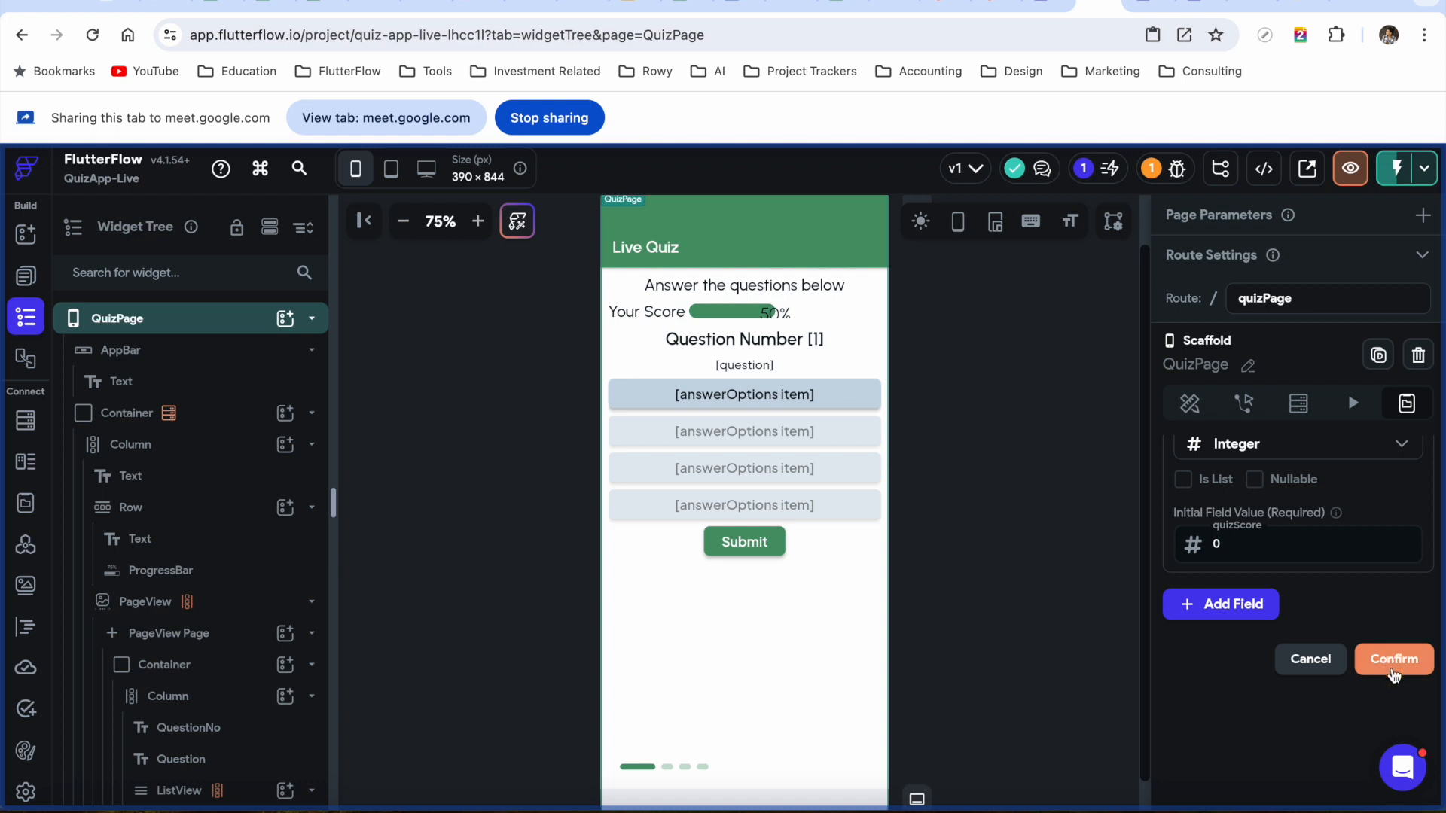
click(1214, 608)
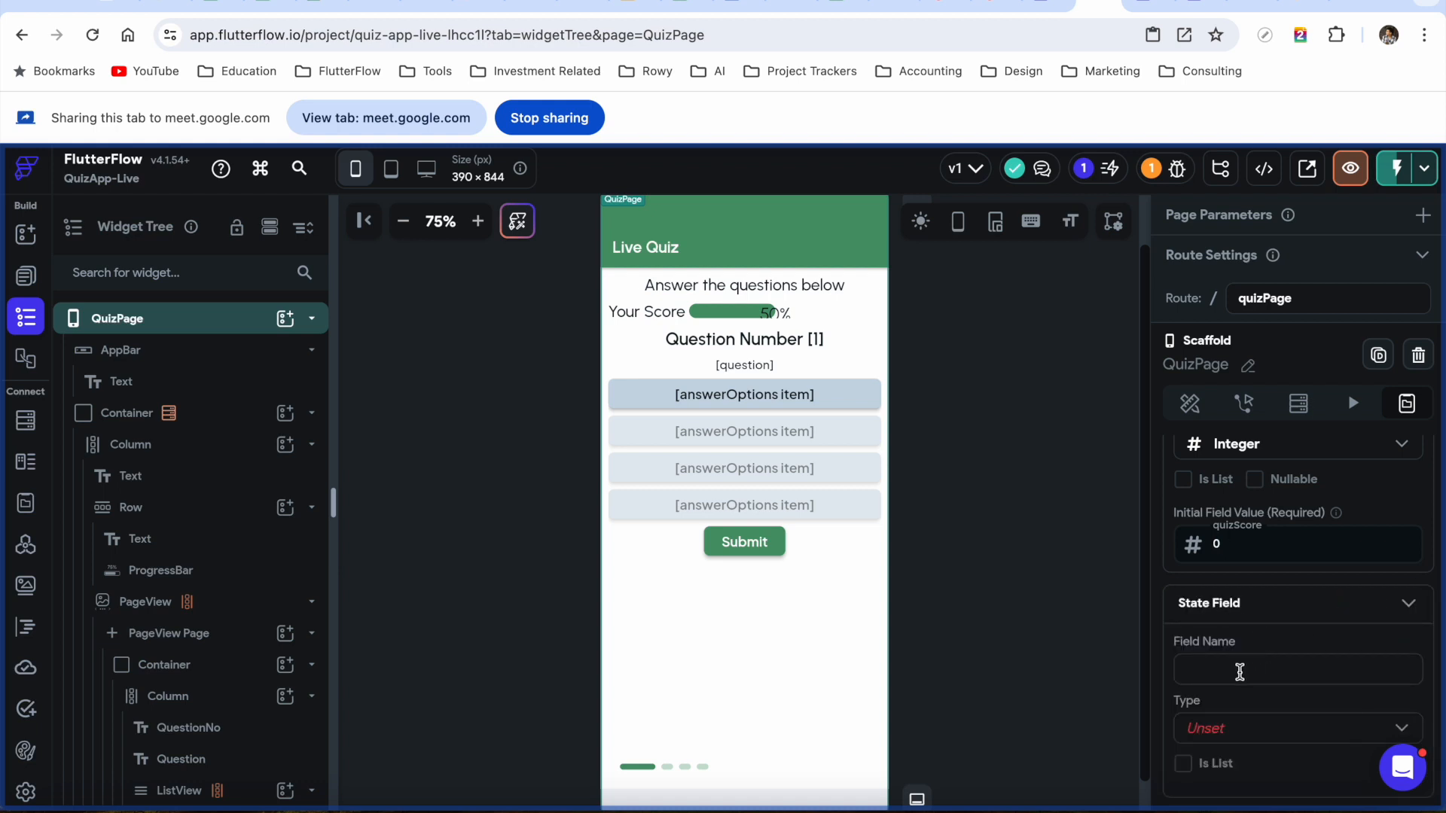
Name the new state field isCorrect and make it a nullable Boolean
scroll(1329, 554, up, 5)
scroll(1329, 553, down, 6)
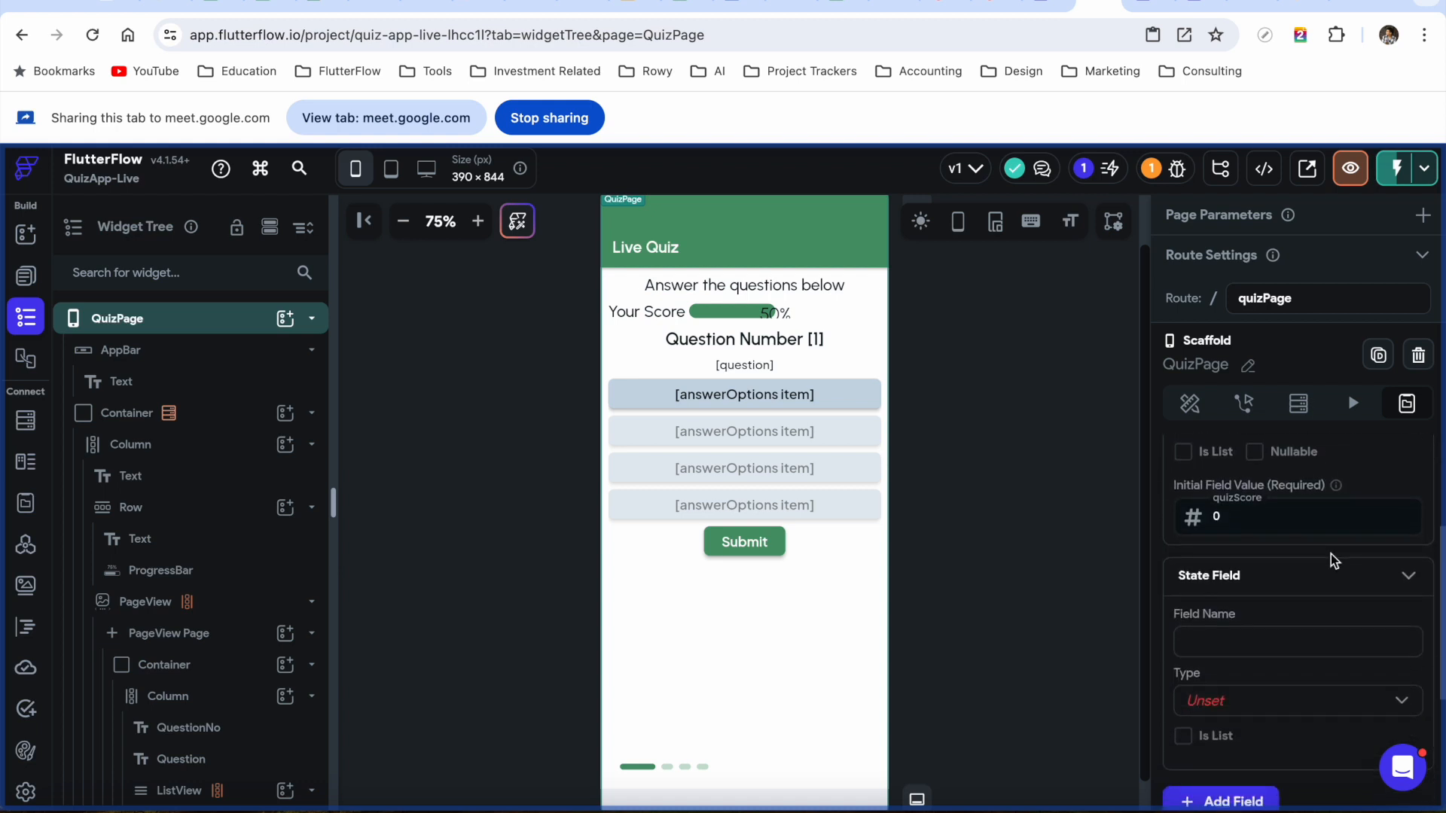
text(isCorrect)
click(1331, 712)
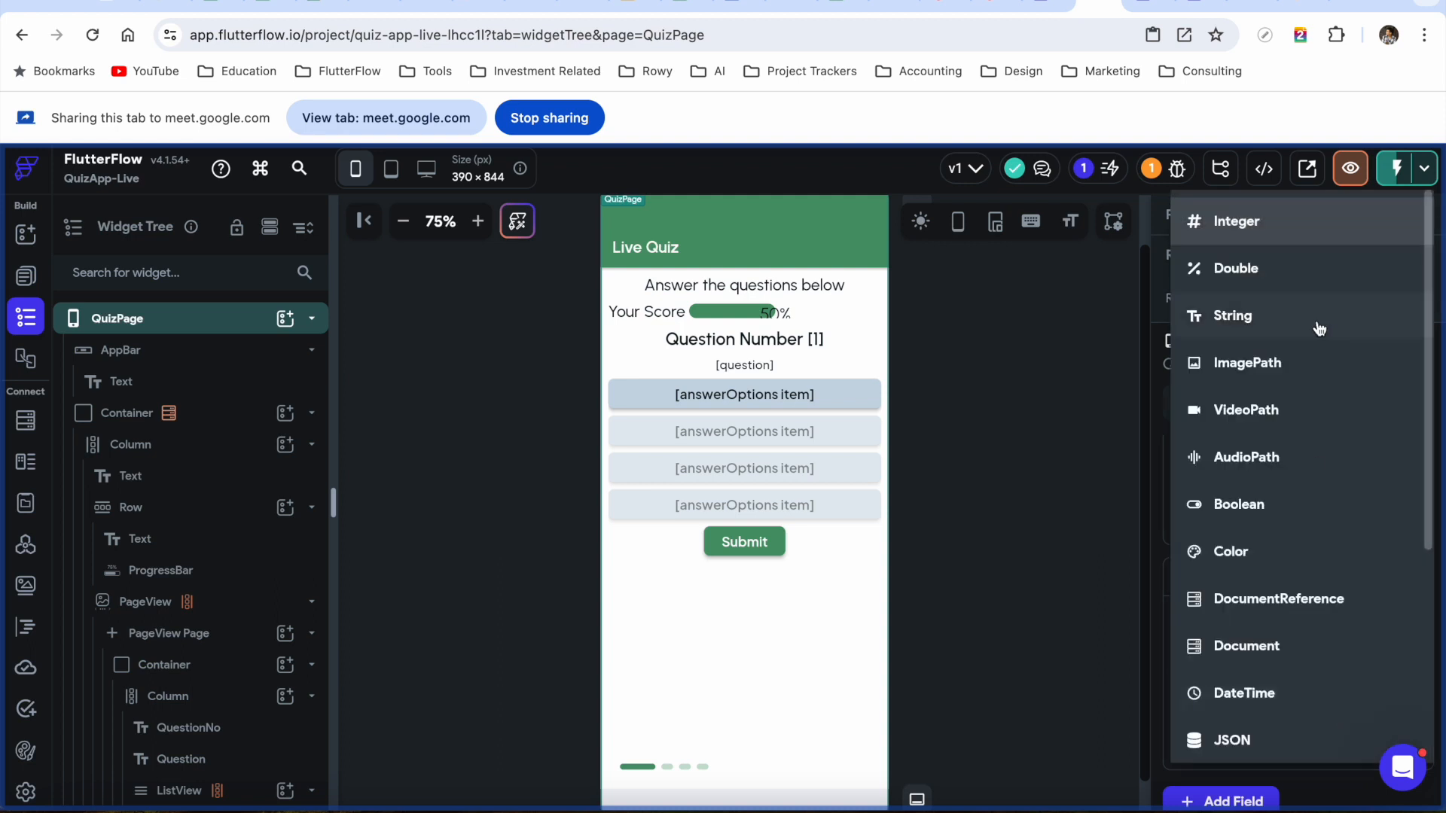
click(1277, 503)
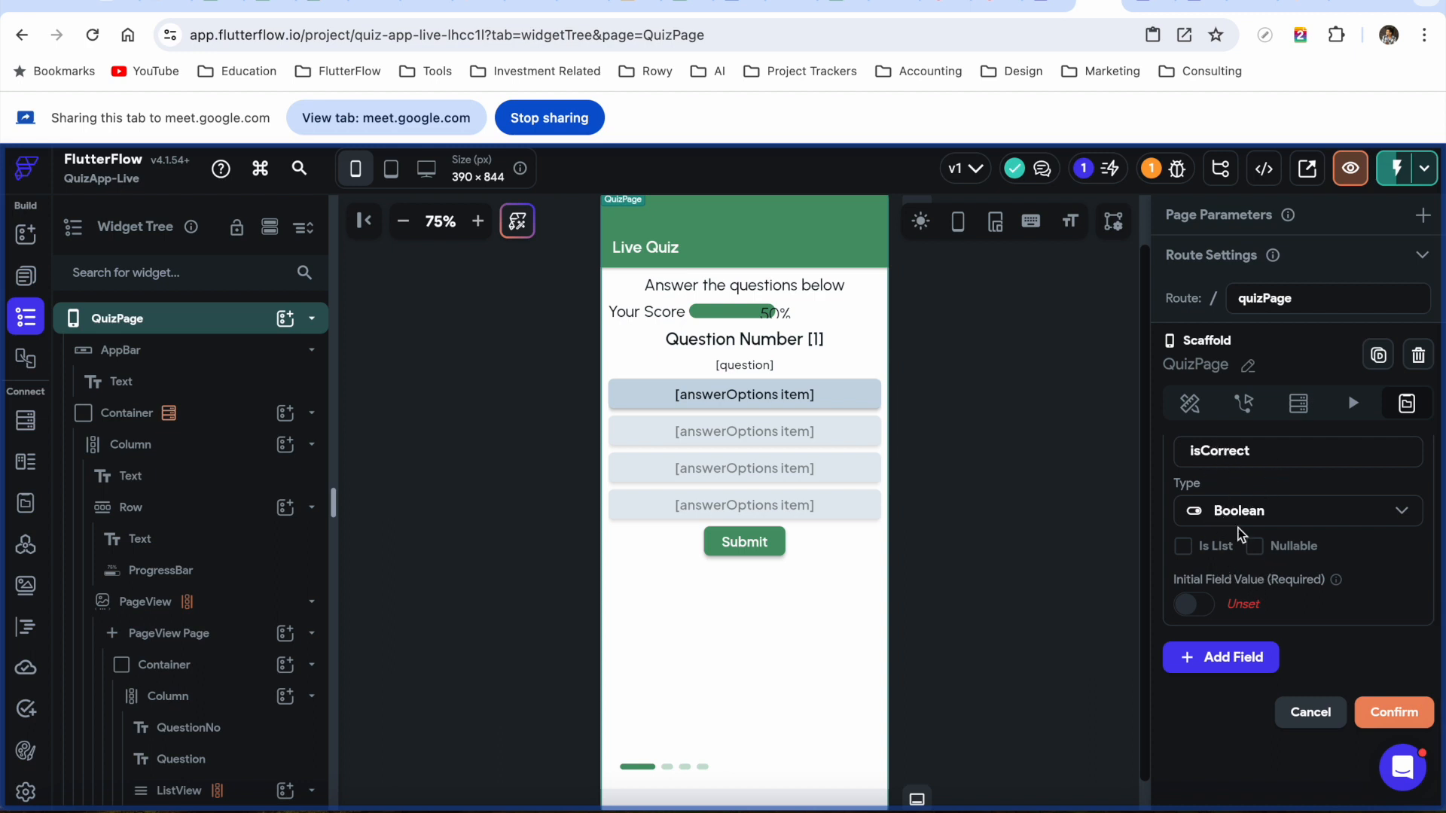
click(1256, 550)
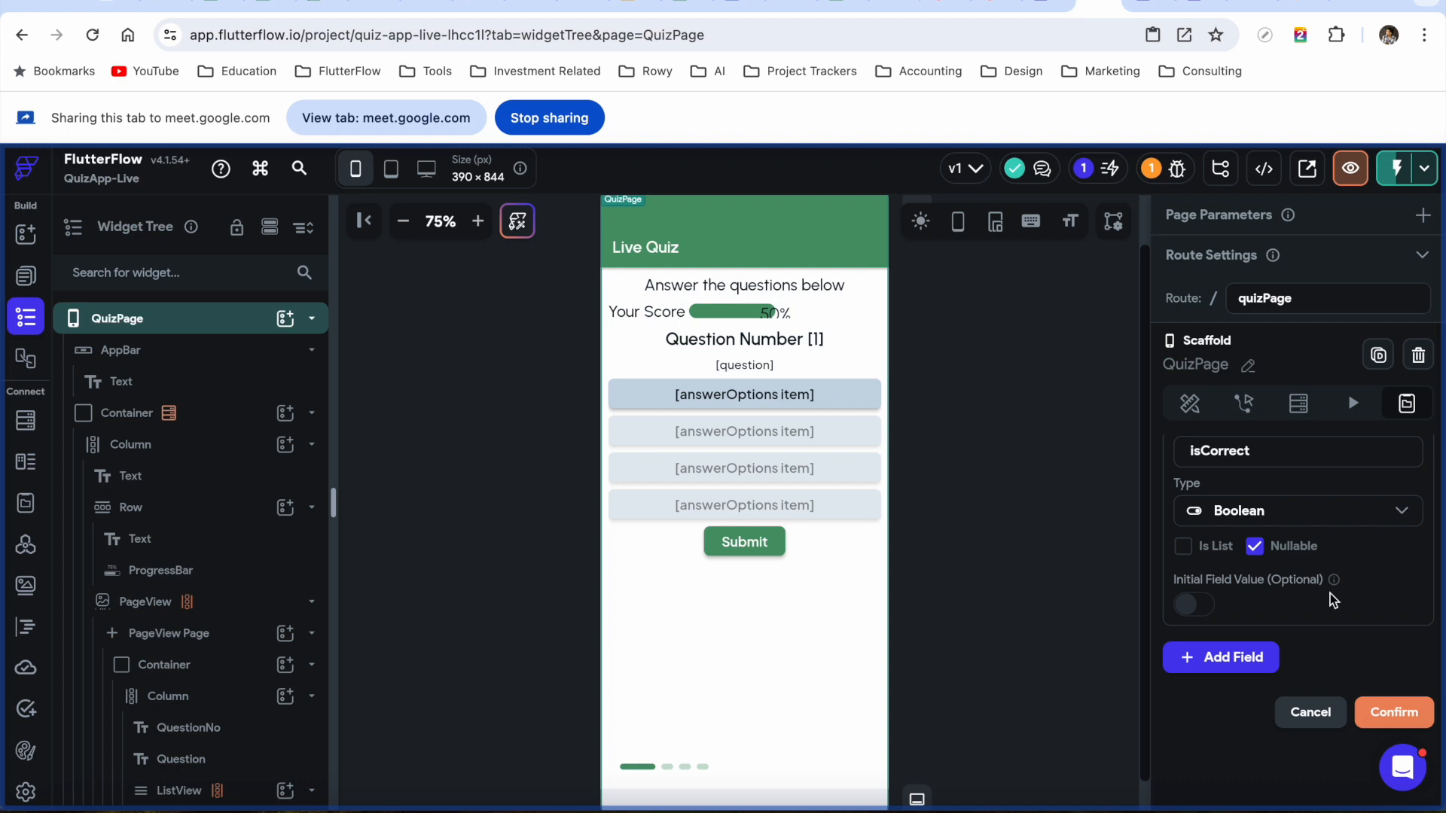
scroll(1327, 600, up, 1)
scroll(1327, 600, down, 2)
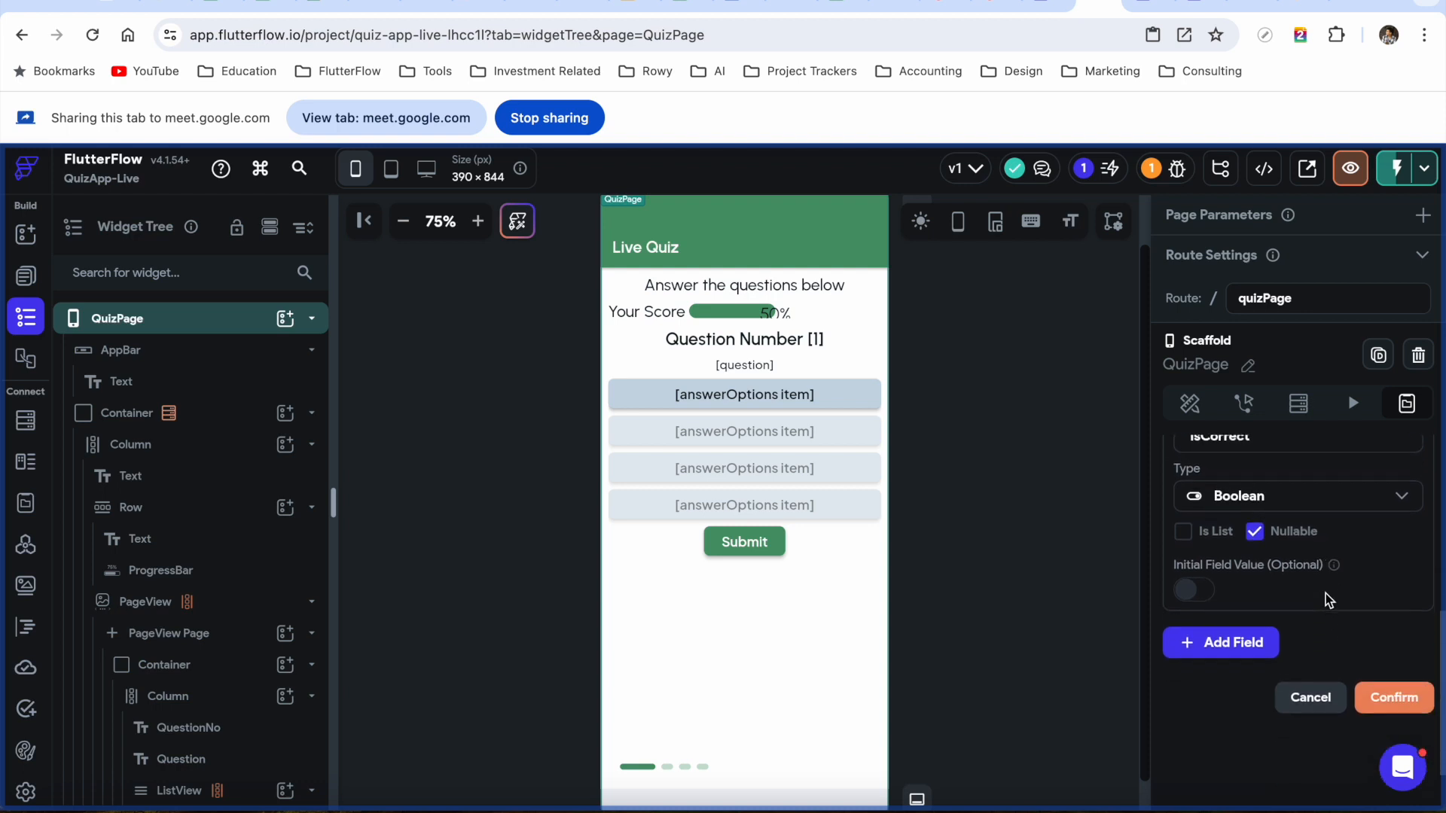
Add a String state field selectedAnswer with initial value NA and confirm it
click(1226, 639)
click(1227, 702)
text(selected)
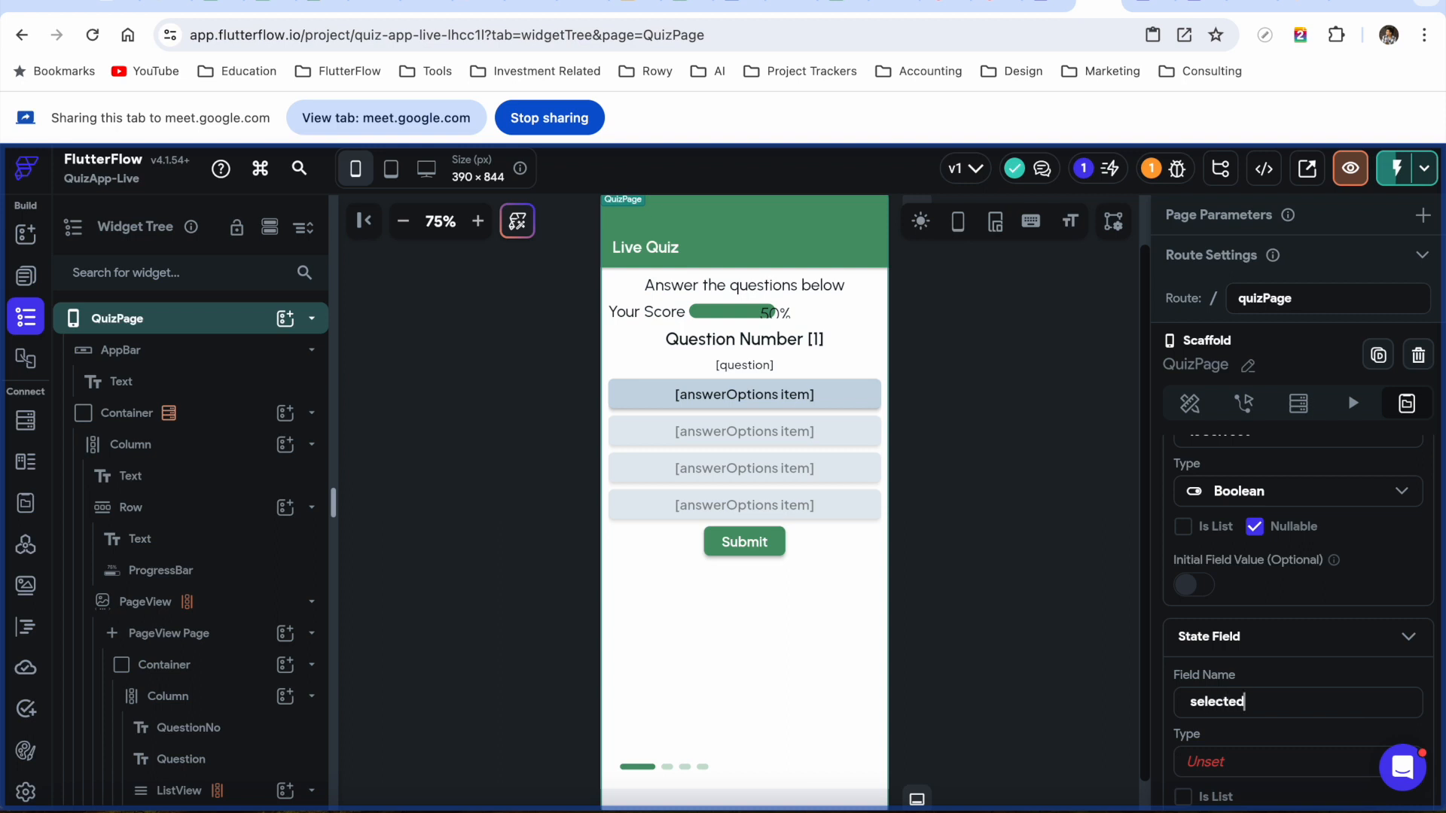
text(Answer)
scroll(1326, 677, down, 3)
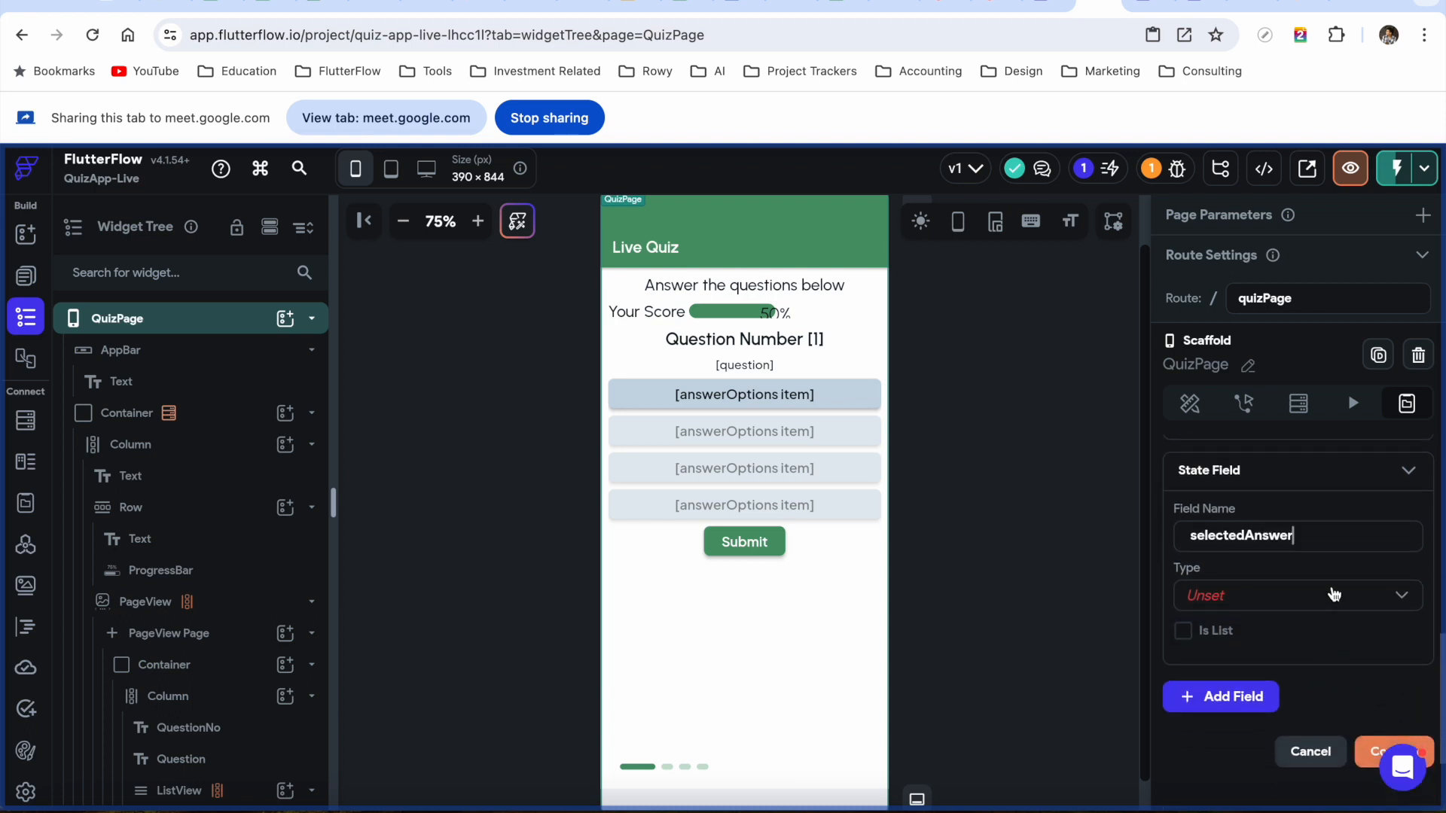
click(1334, 594)
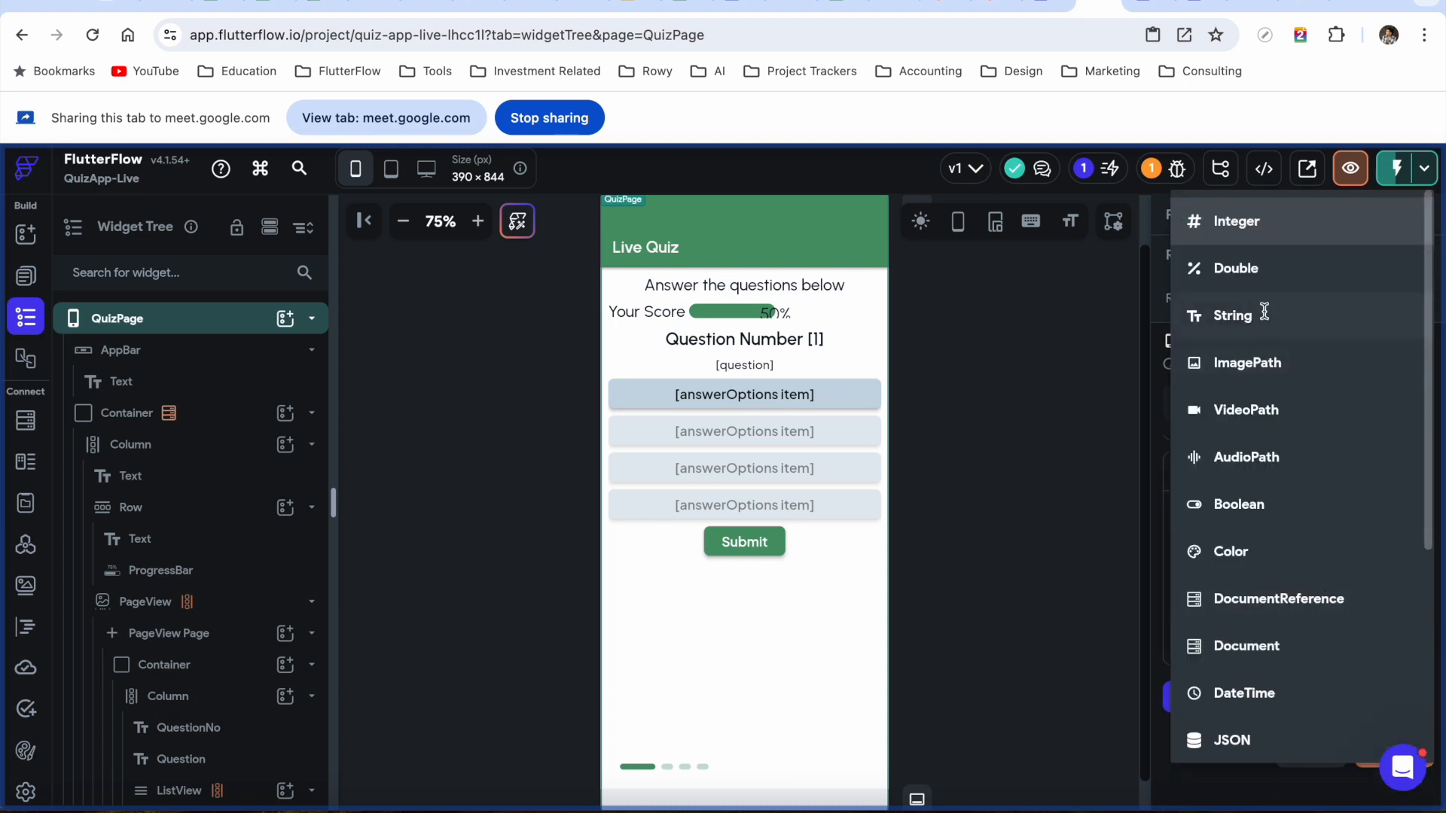
click(1266, 317)
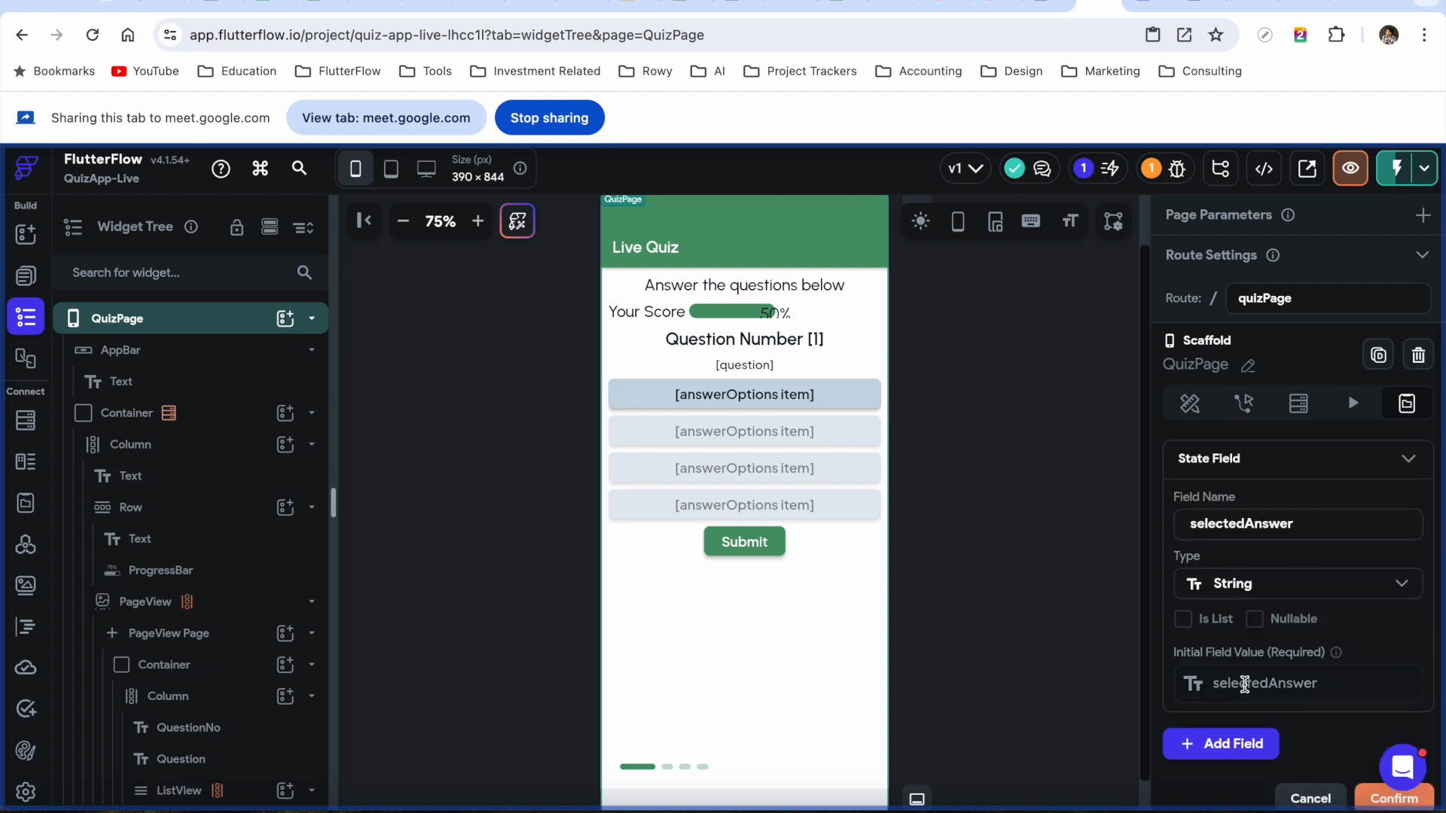
click(1244, 691)
text(NA)
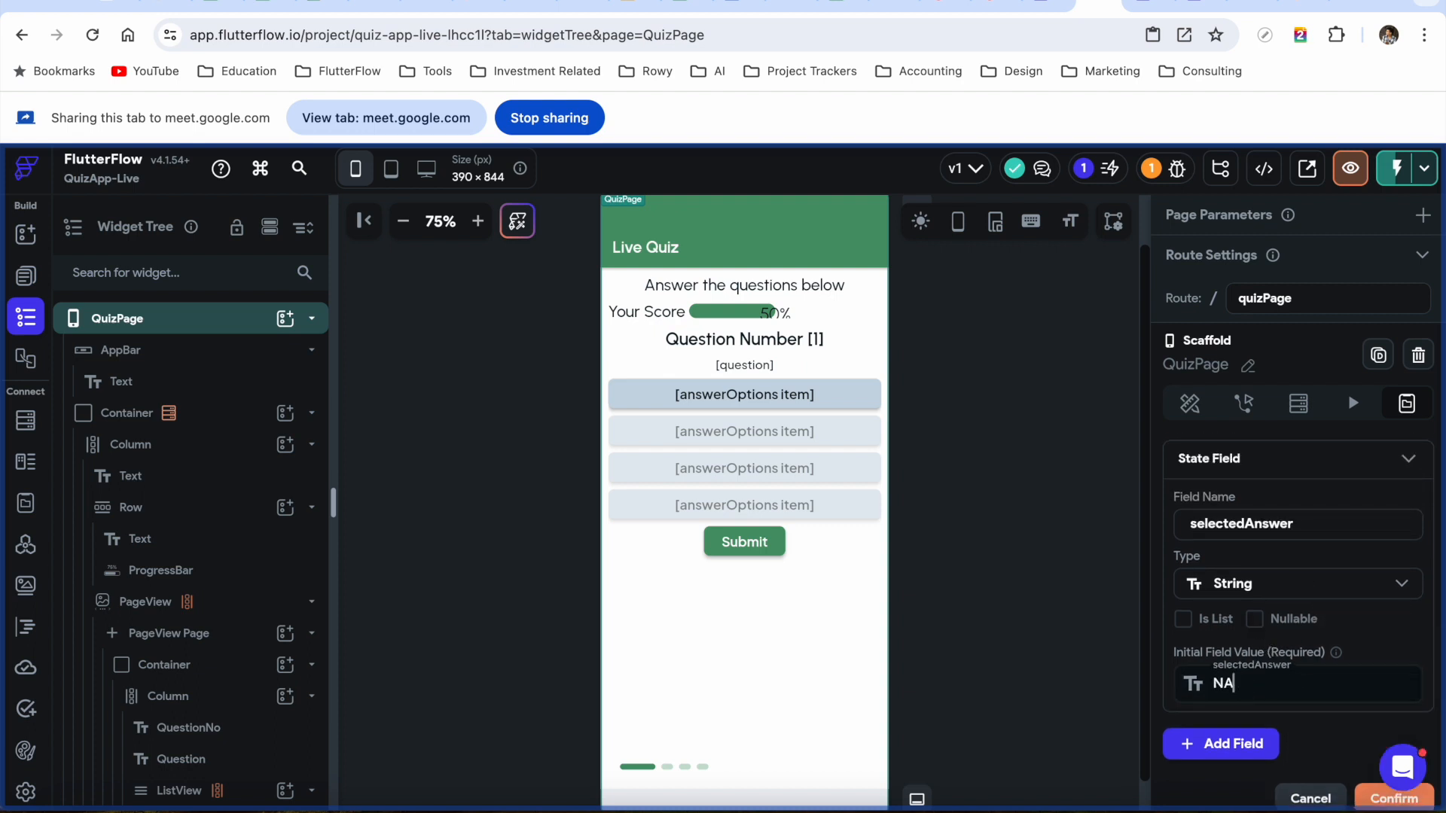
scroll(1389, 647, down, 1)
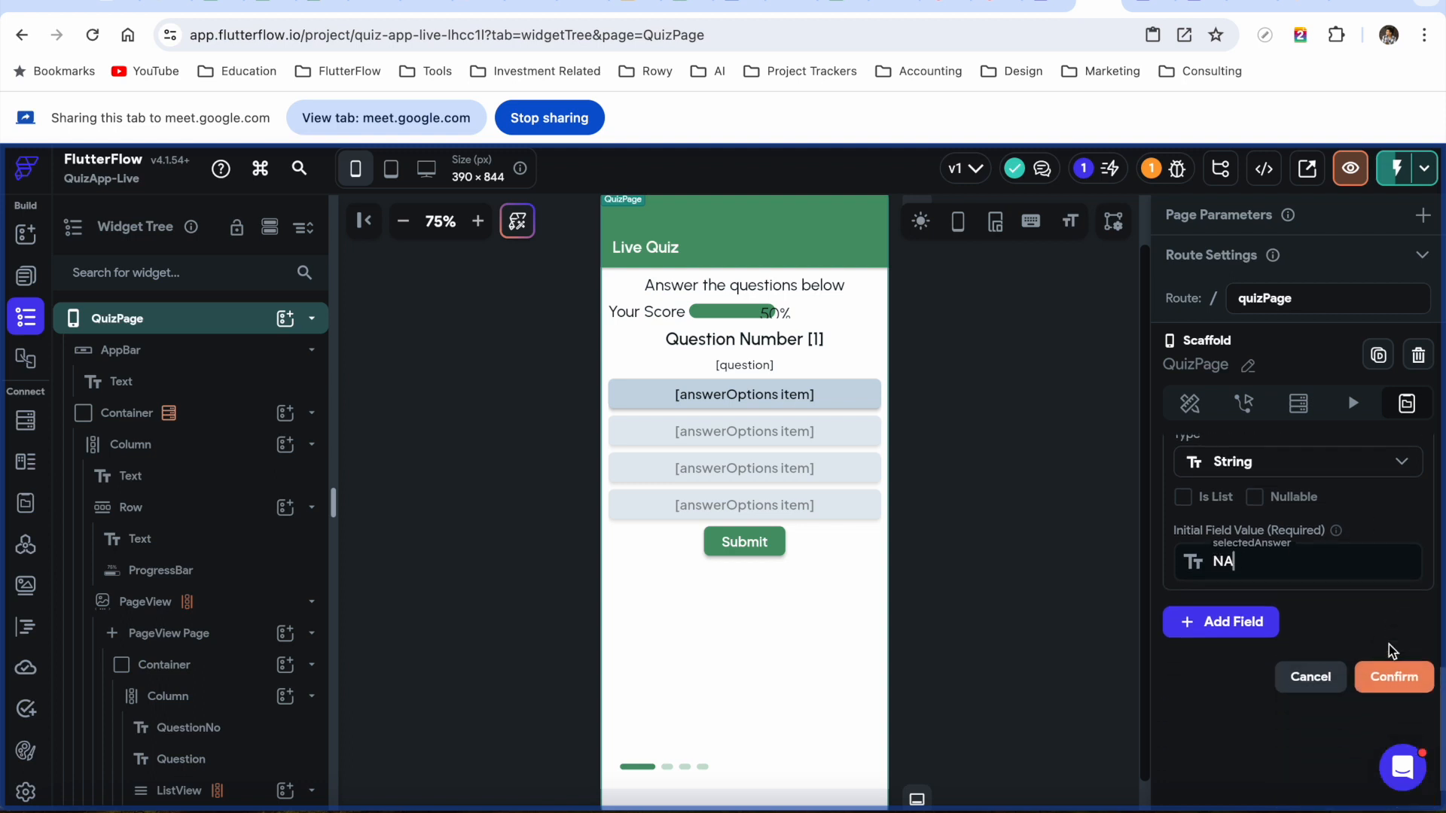
scroll(1390, 645, down, 1)
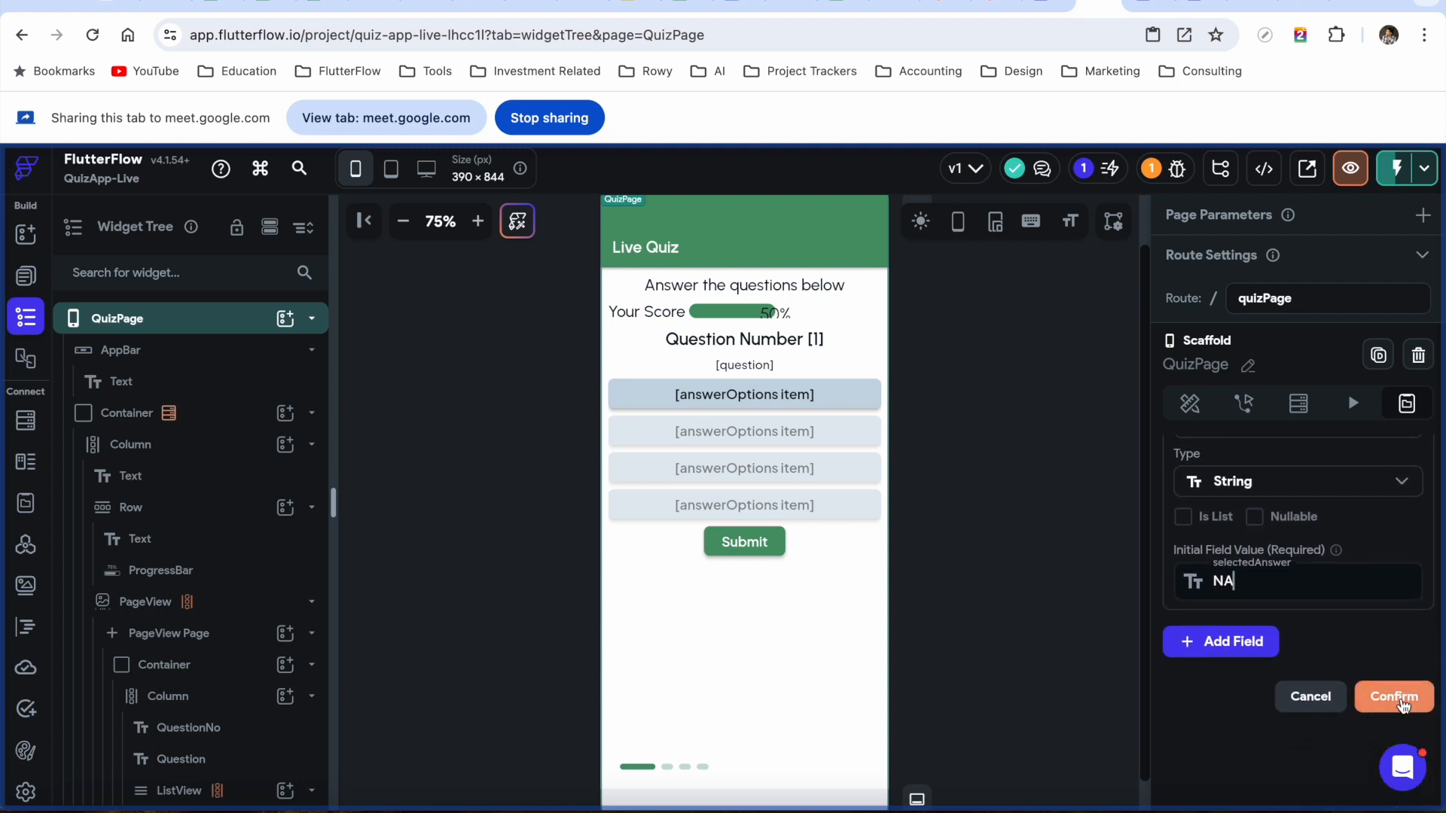
click(1397, 701)
Collapse the quizScore, isCorrect and selectedAnswer field cards to summaries
scroll(1333, 542, up, 10)
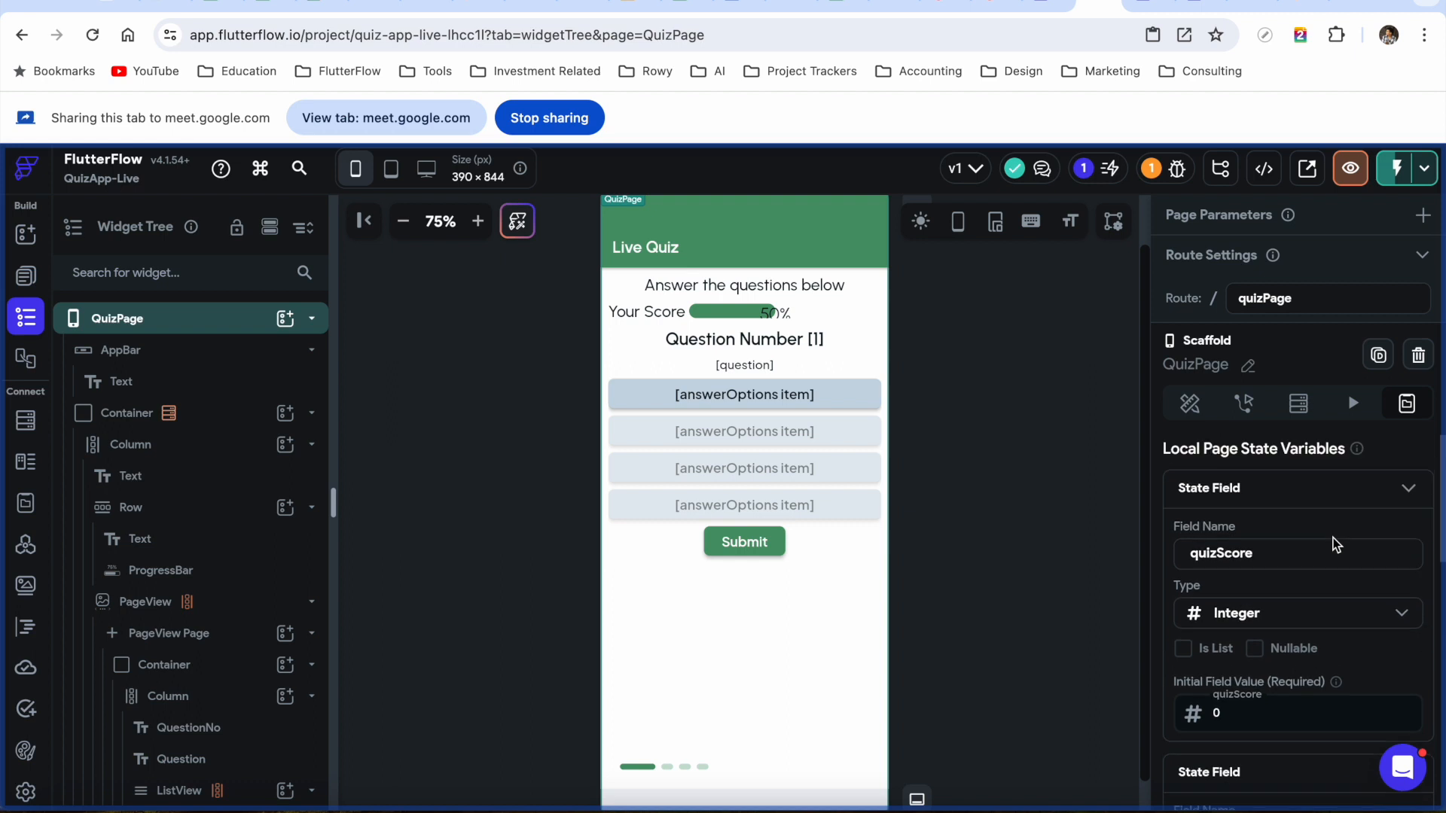
click(1409, 488)
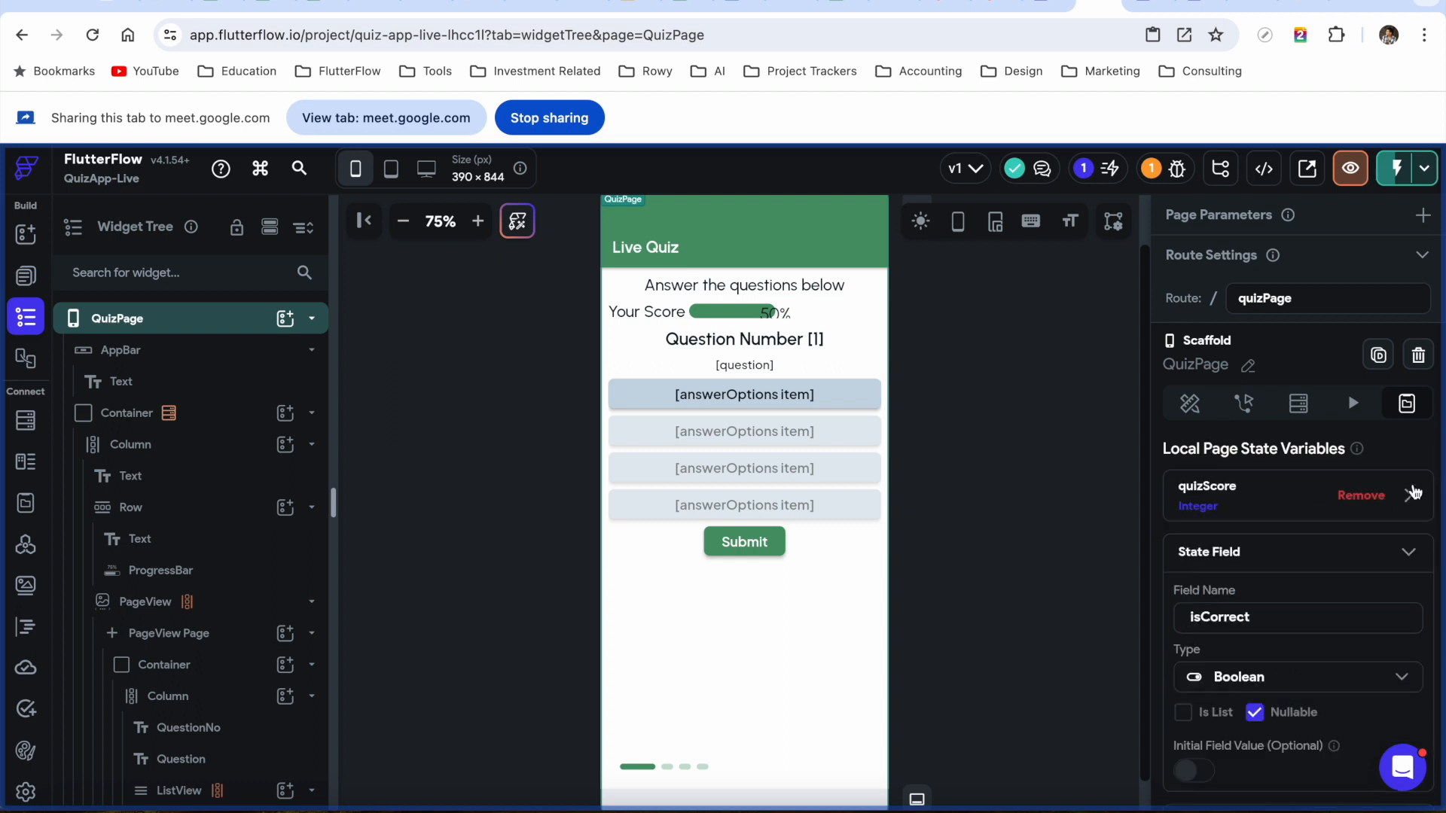
click(1407, 553)
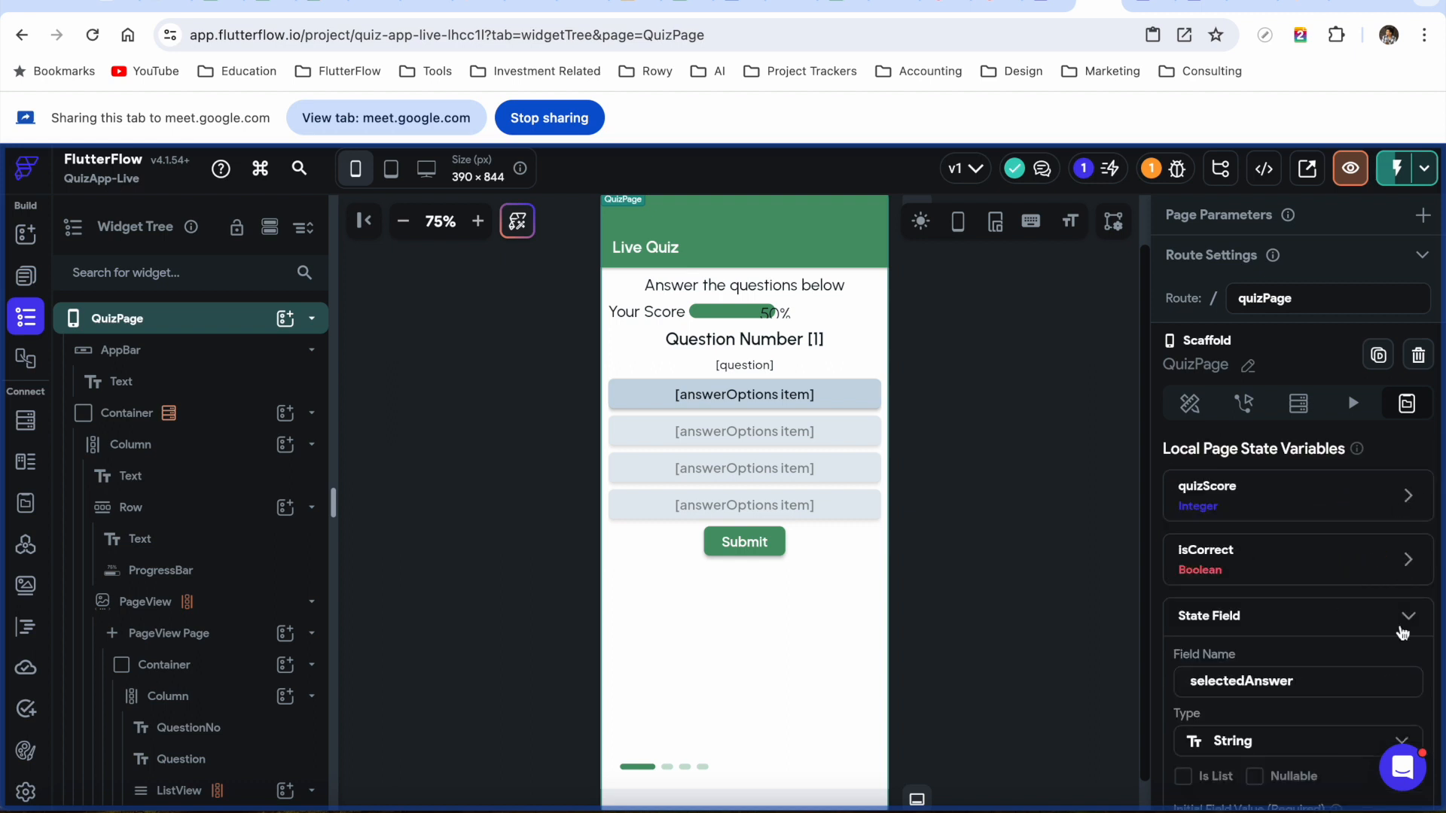
click(1408, 619)
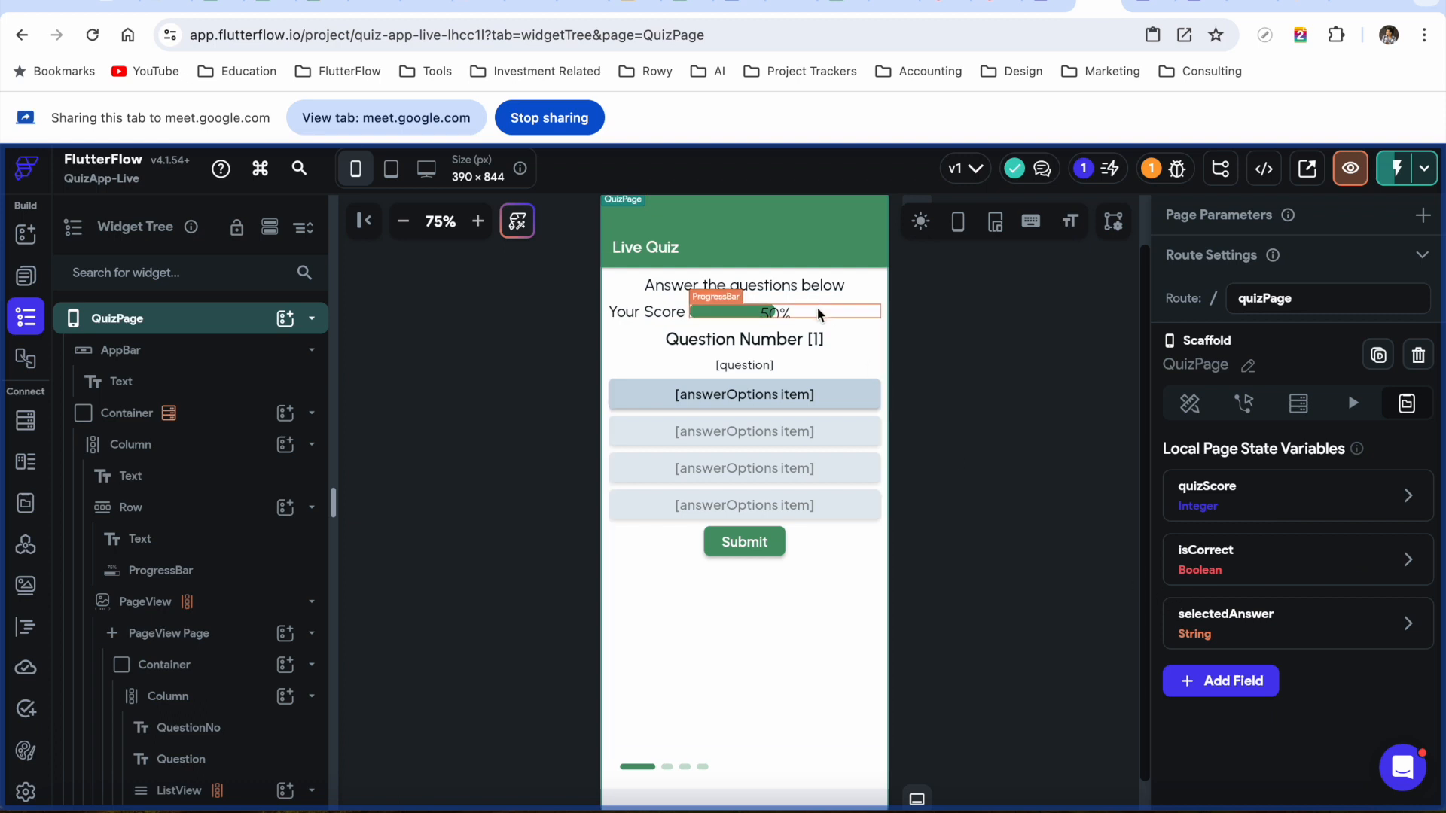
Select the score ProgressBar and scroll to its Progress Bar Properties showing value 0.5
click(796, 319)
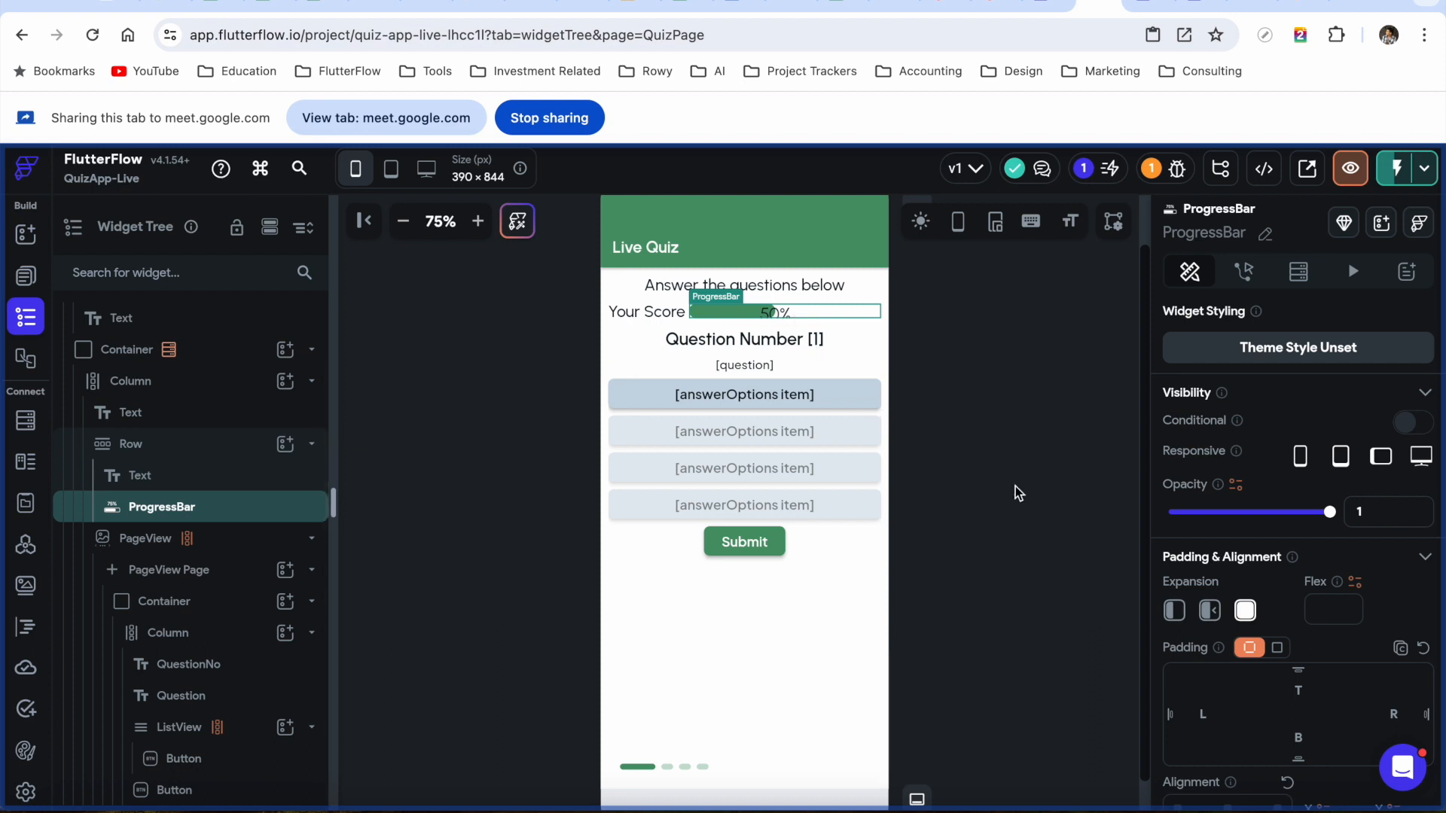
scroll(1285, 563, down, 5)
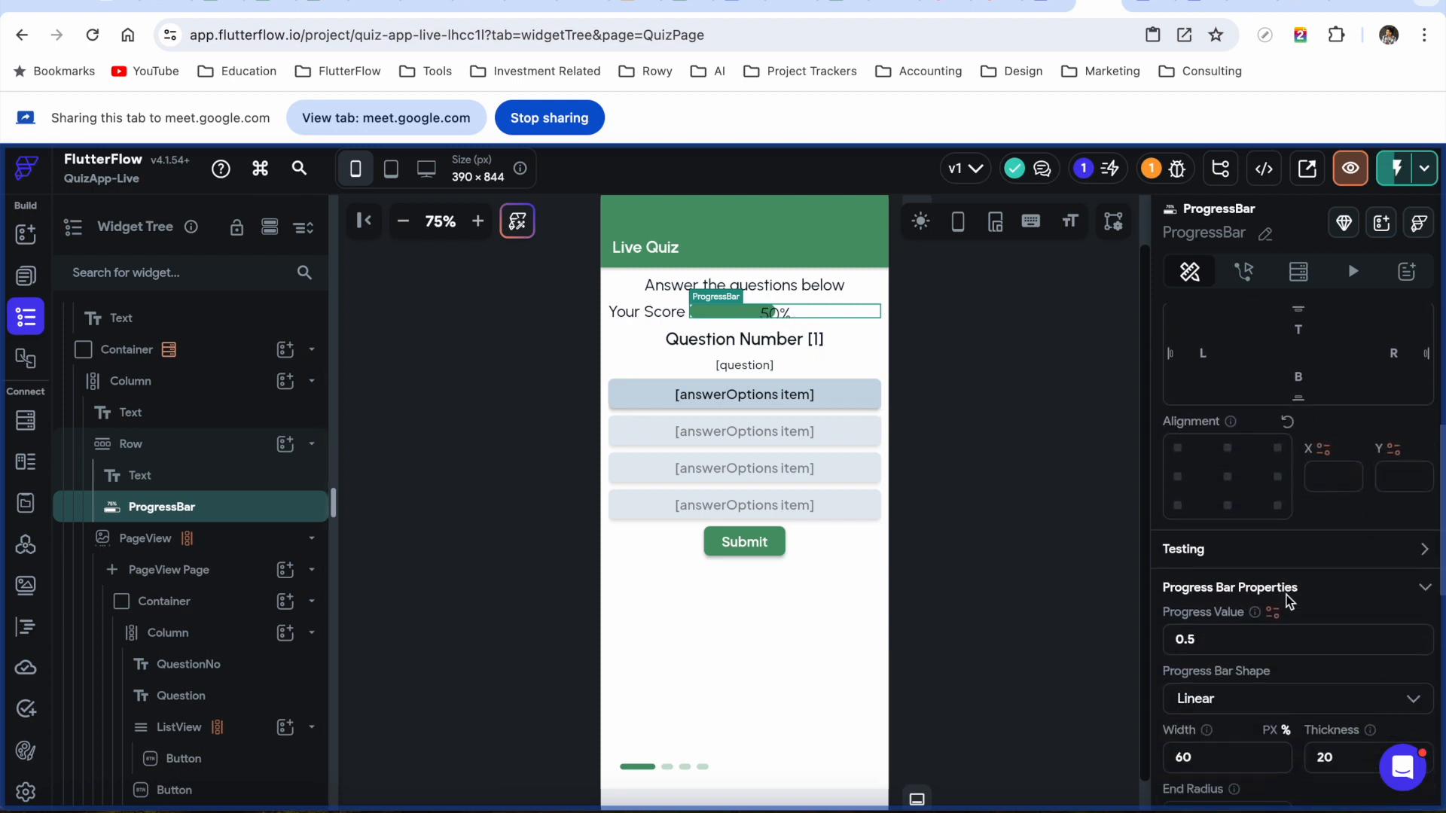
scroll(1286, 595, down, 1)
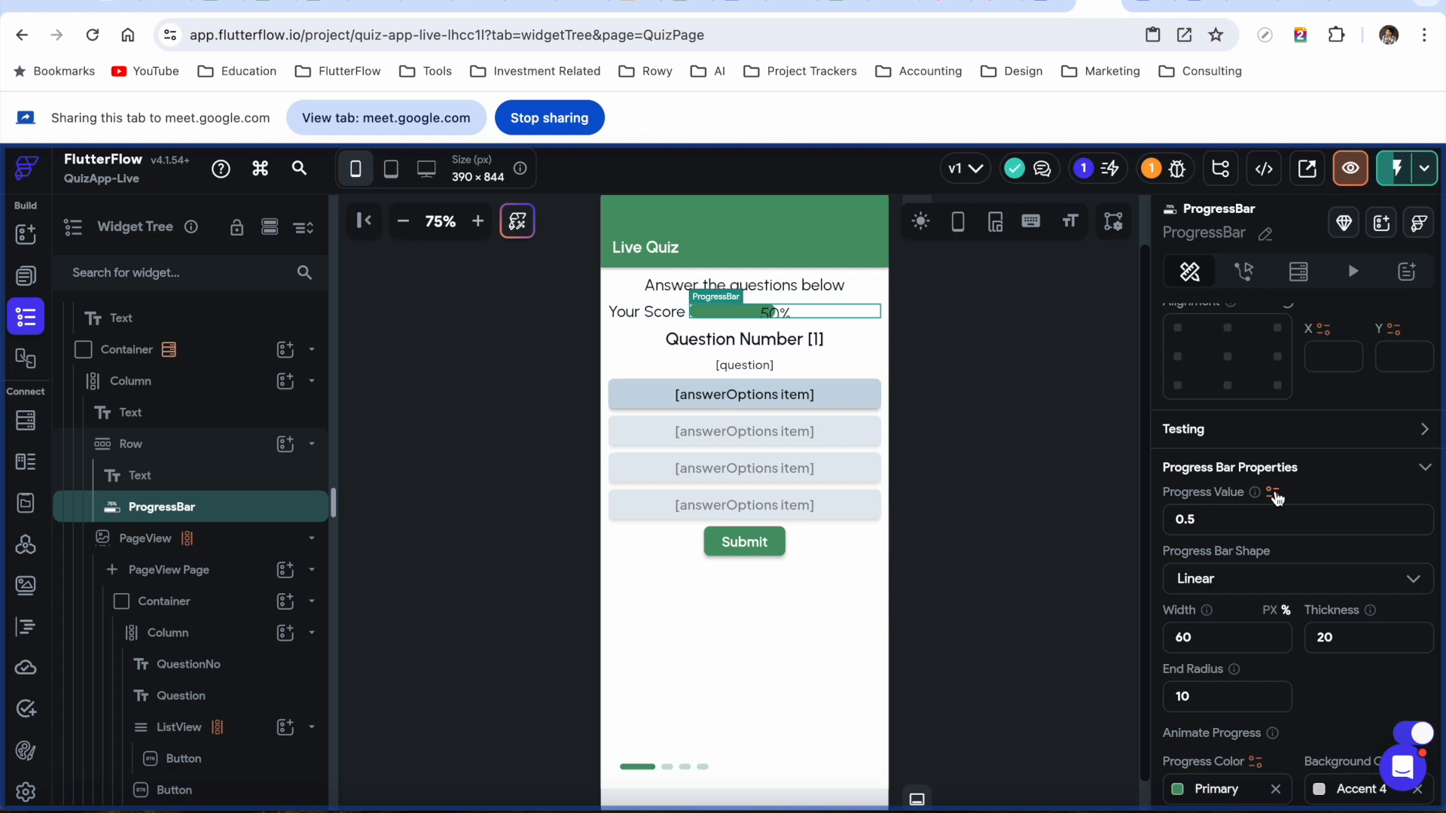
Bind the progress value to a code expression with an Integer argument named quizScore
click(1273, 494)
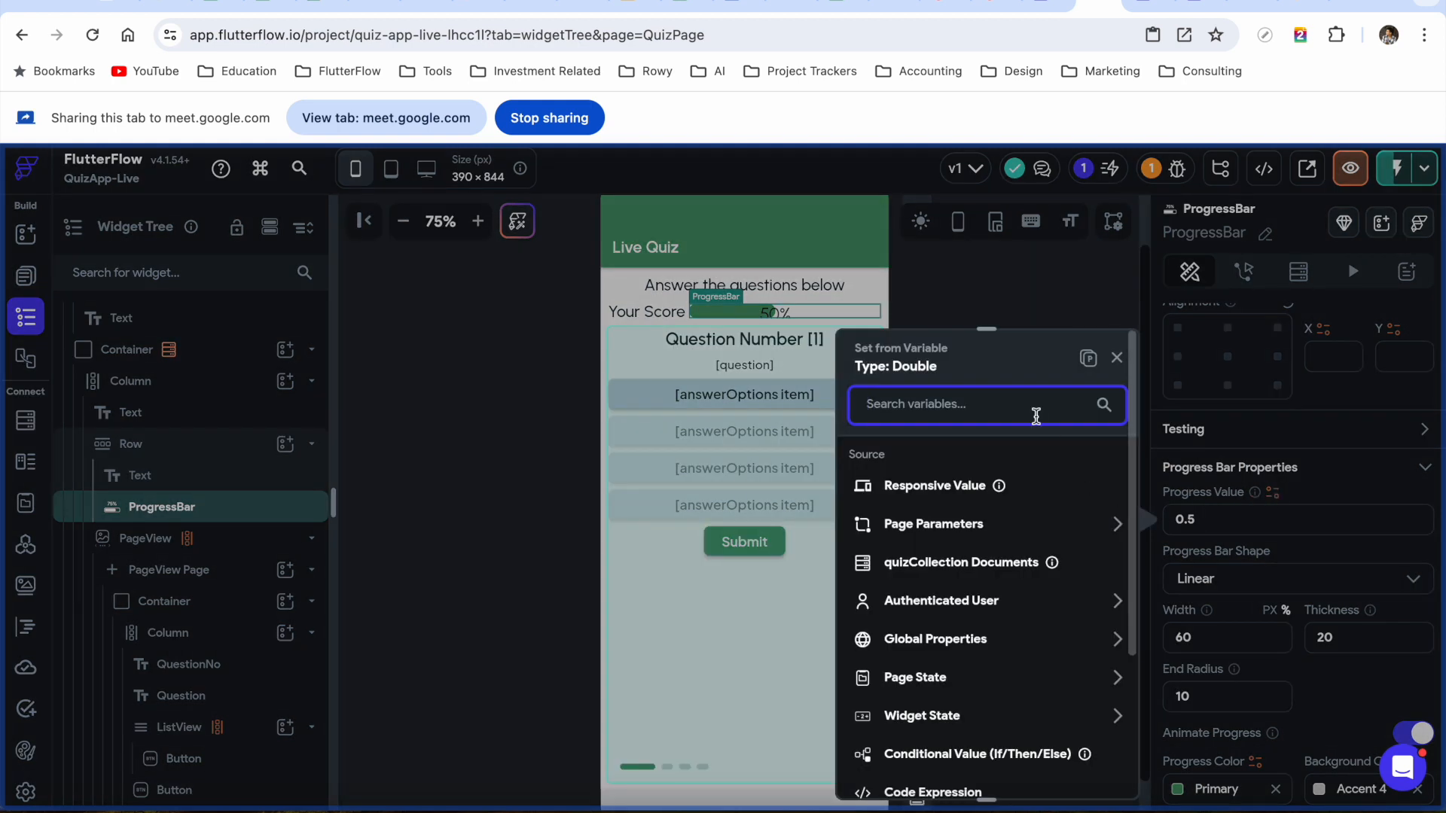
text(code e)
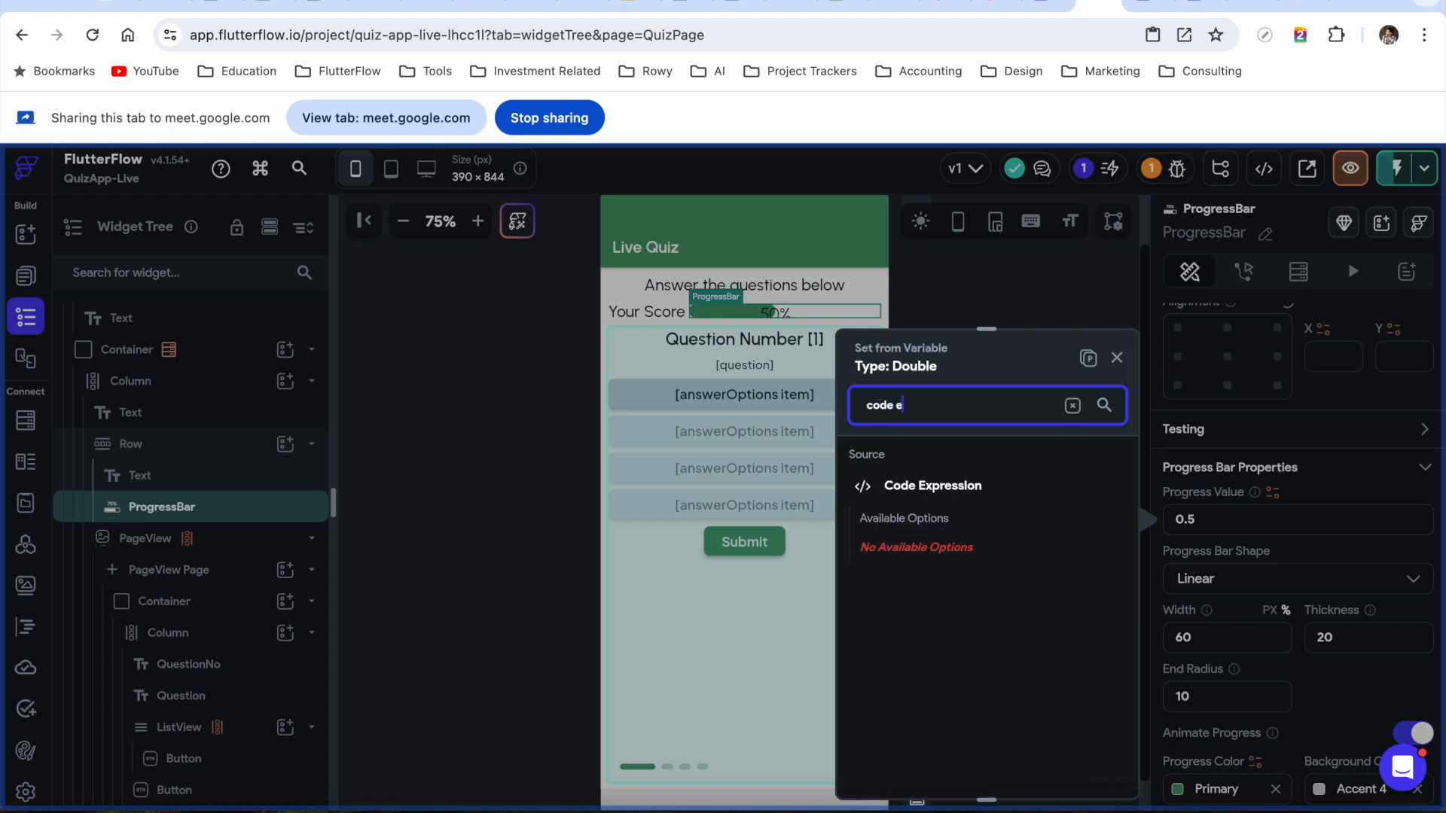
click(931, 490)
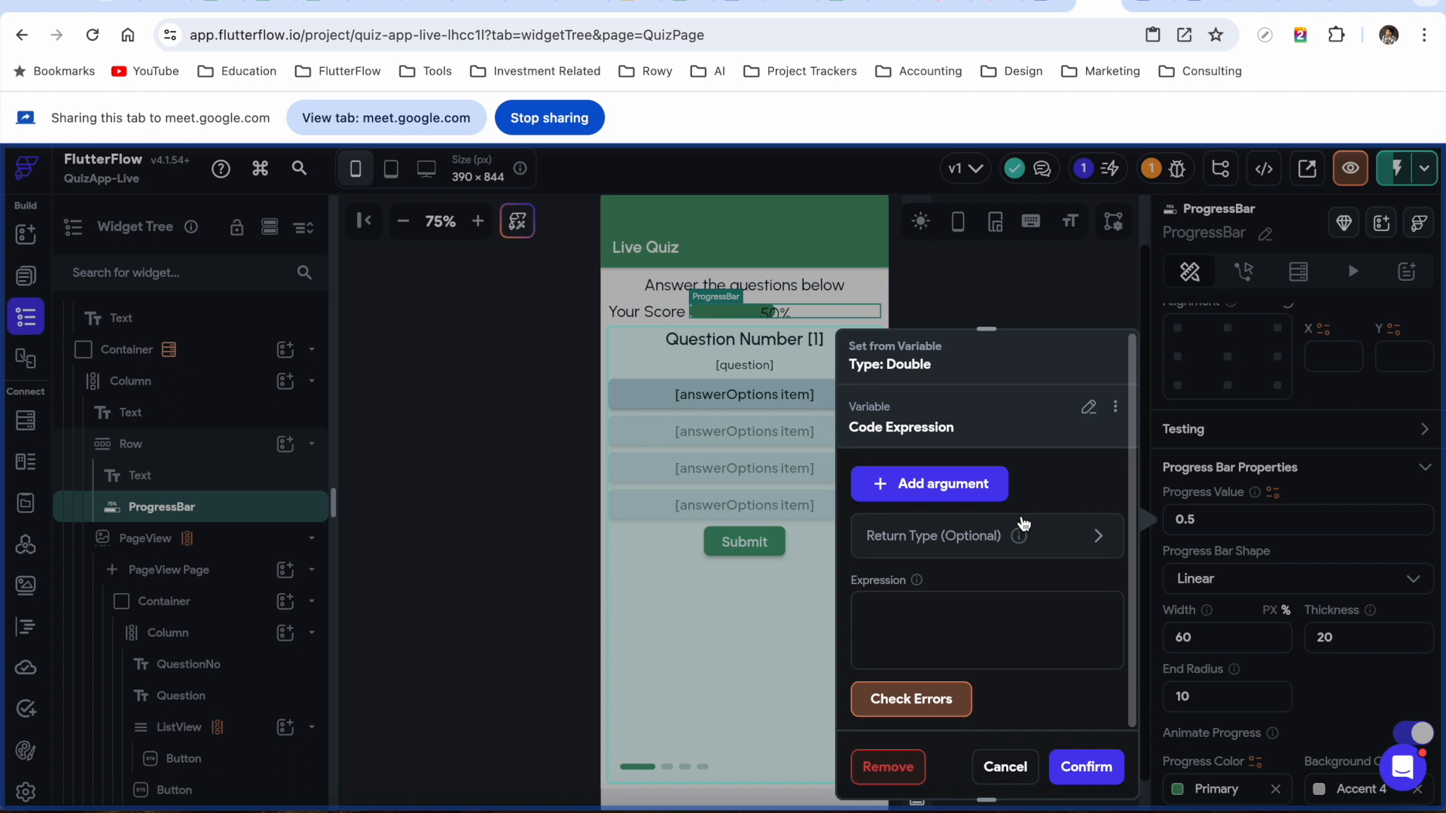
click(932, 489)
click(910, 499)
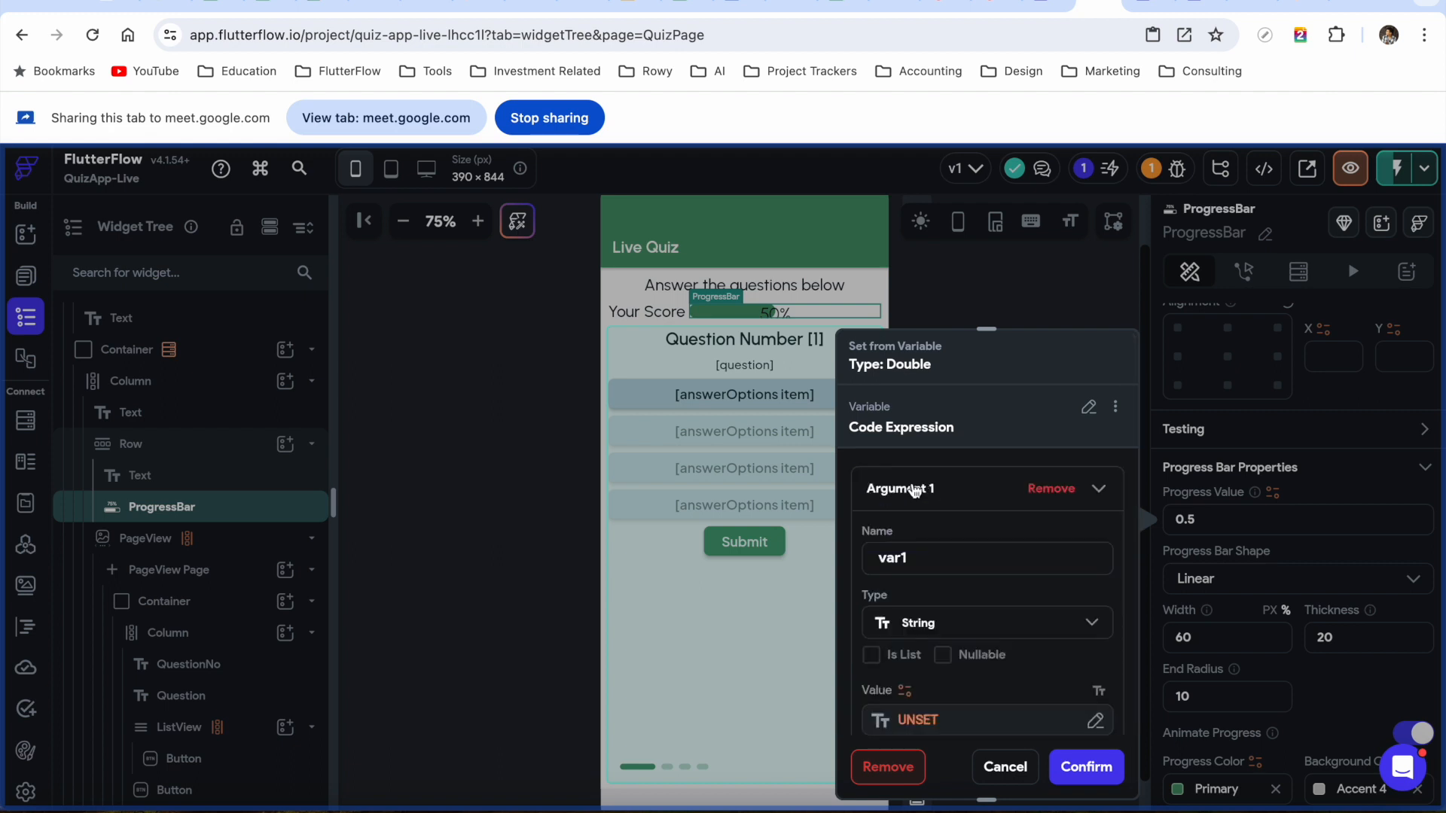
click(951, 631)
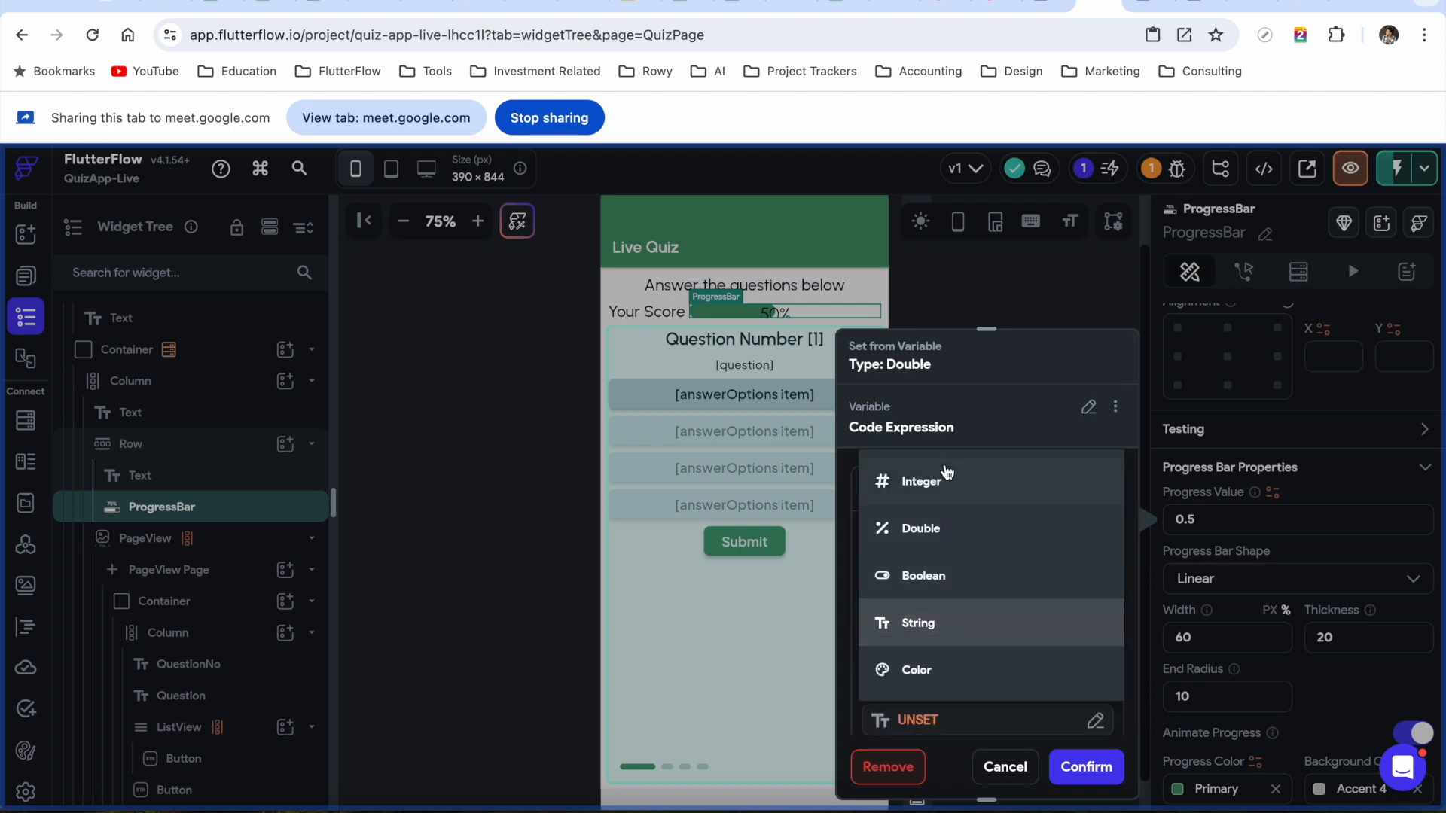
click(946, 490)
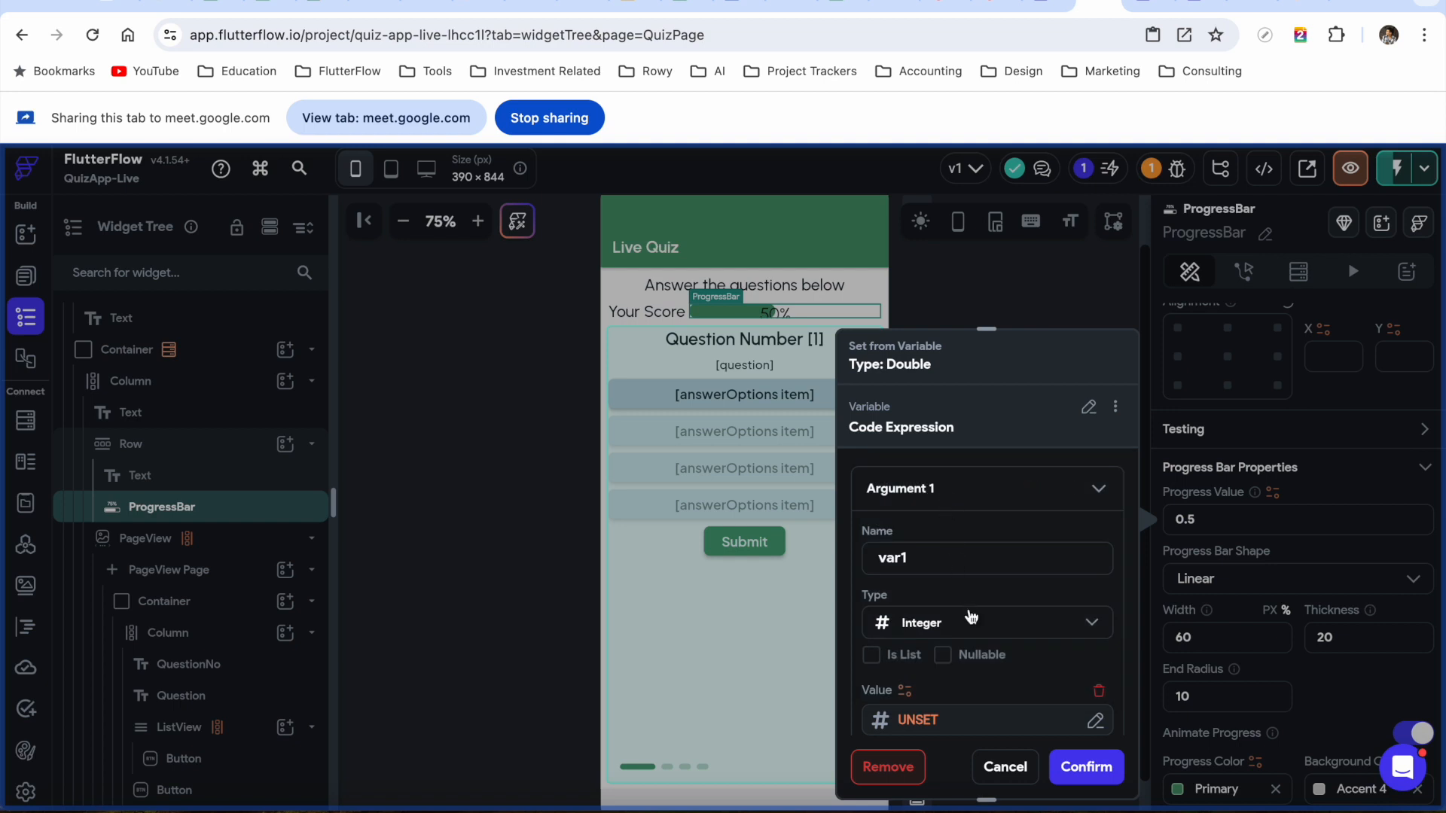
double_click(926, 561)
text(quizScore)
Set the quizScore argument's value to the quizScore page state variable
scroll(1000, 630, down, 2)
click(917, 637)
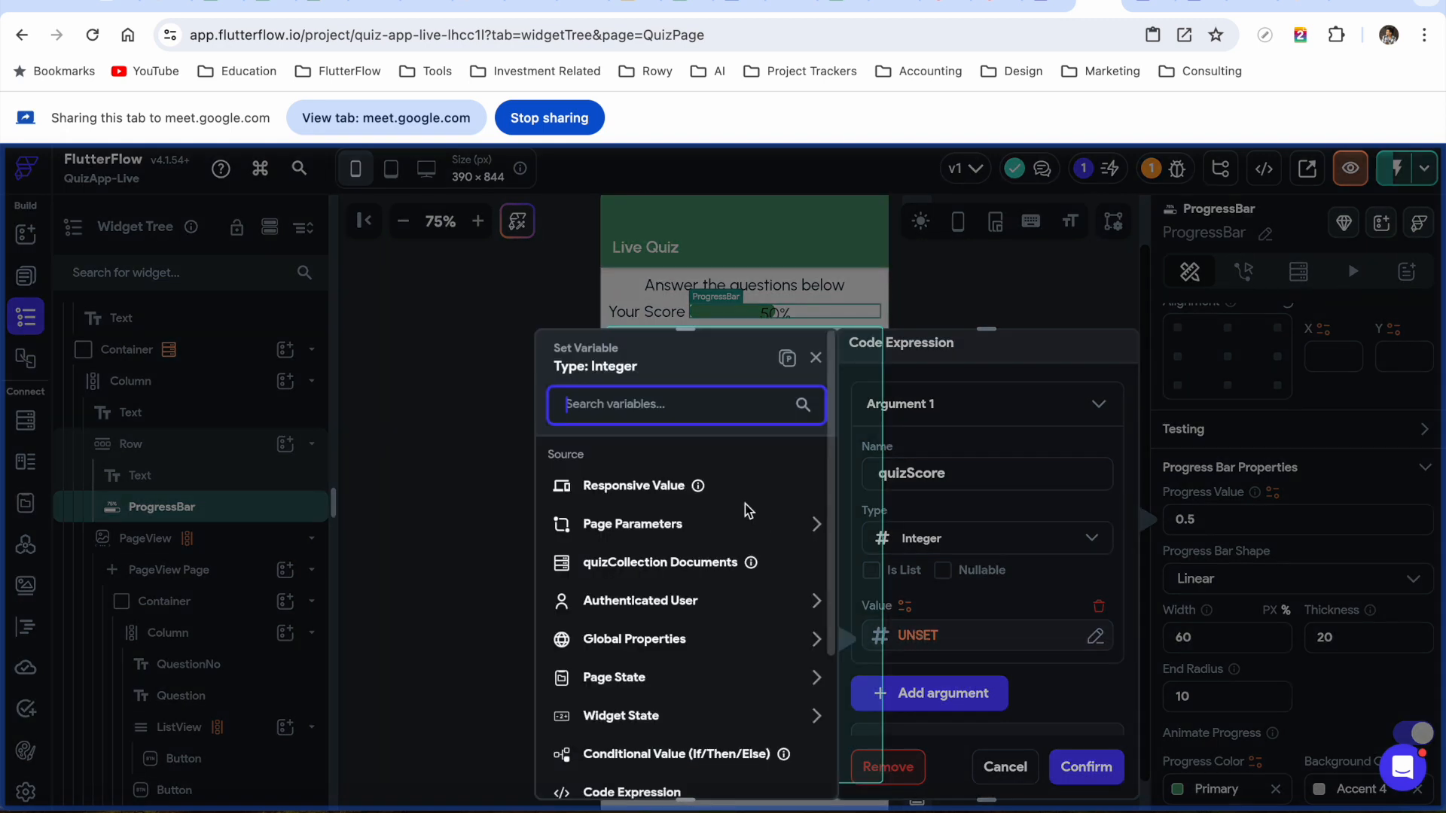
scroll(695, 657, down, 1)
scroll(695, 658, down, 2)
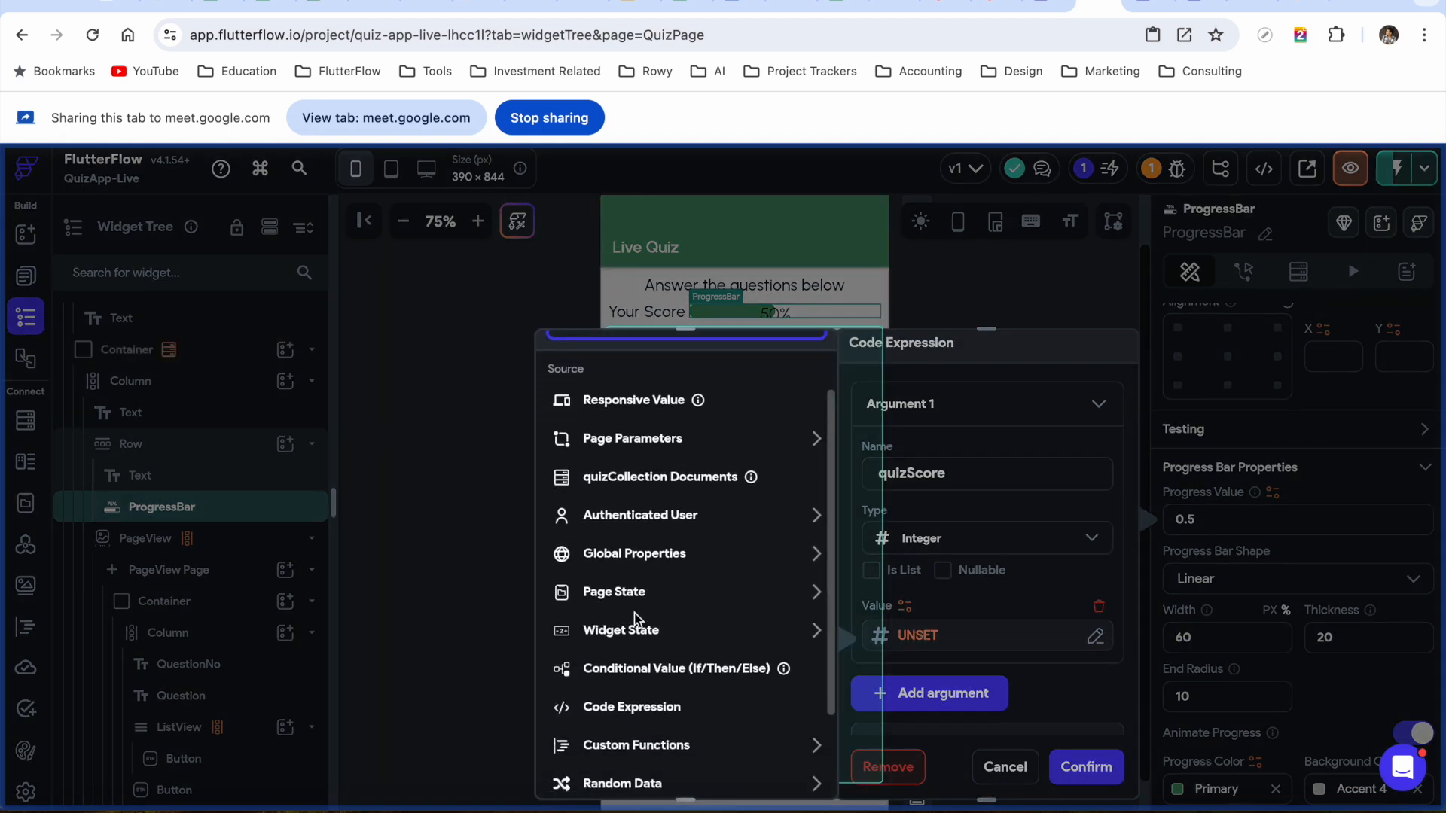
click(617, 593)
scroll(690, 658, down, 3)
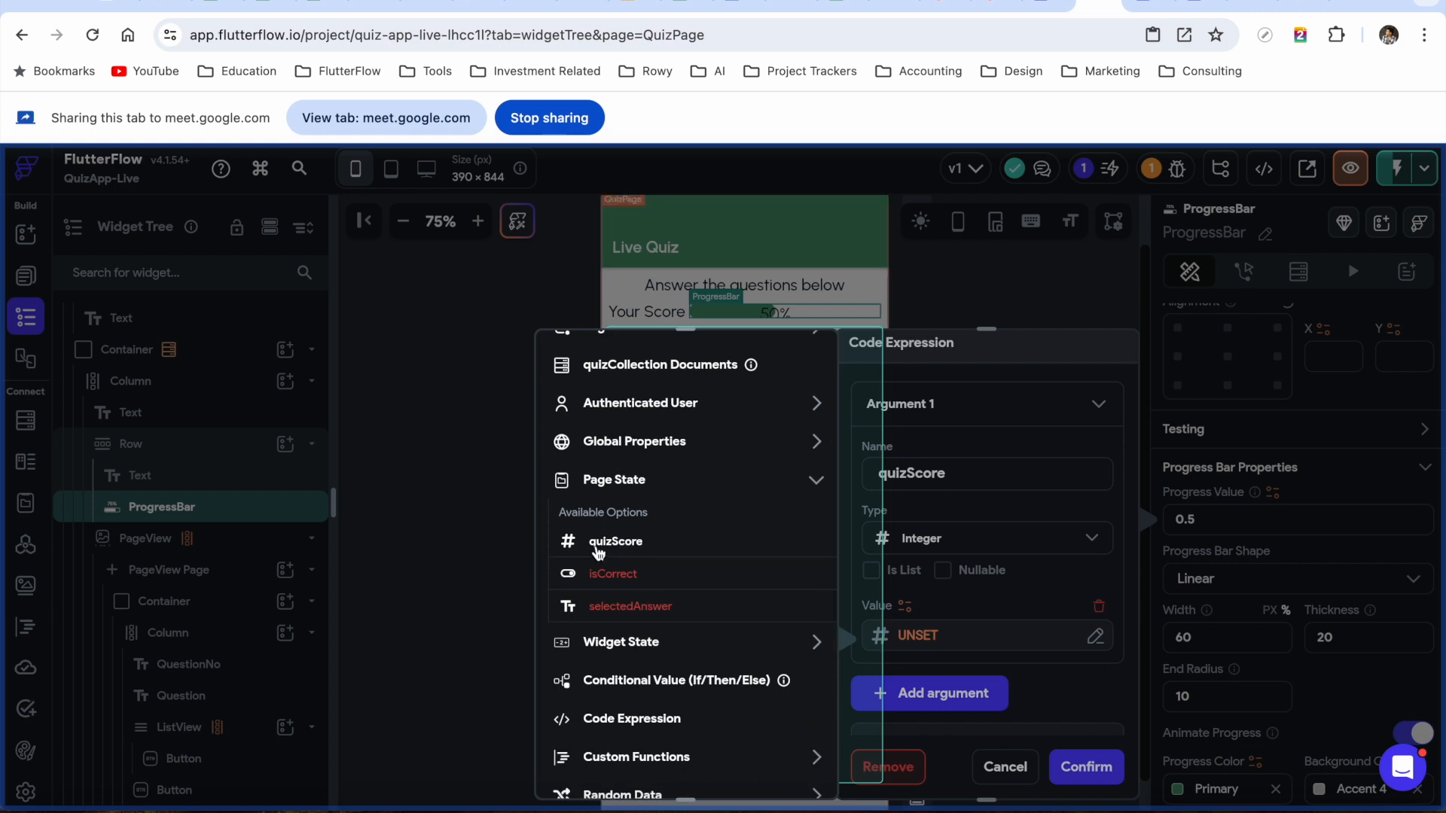
click(612, 543)
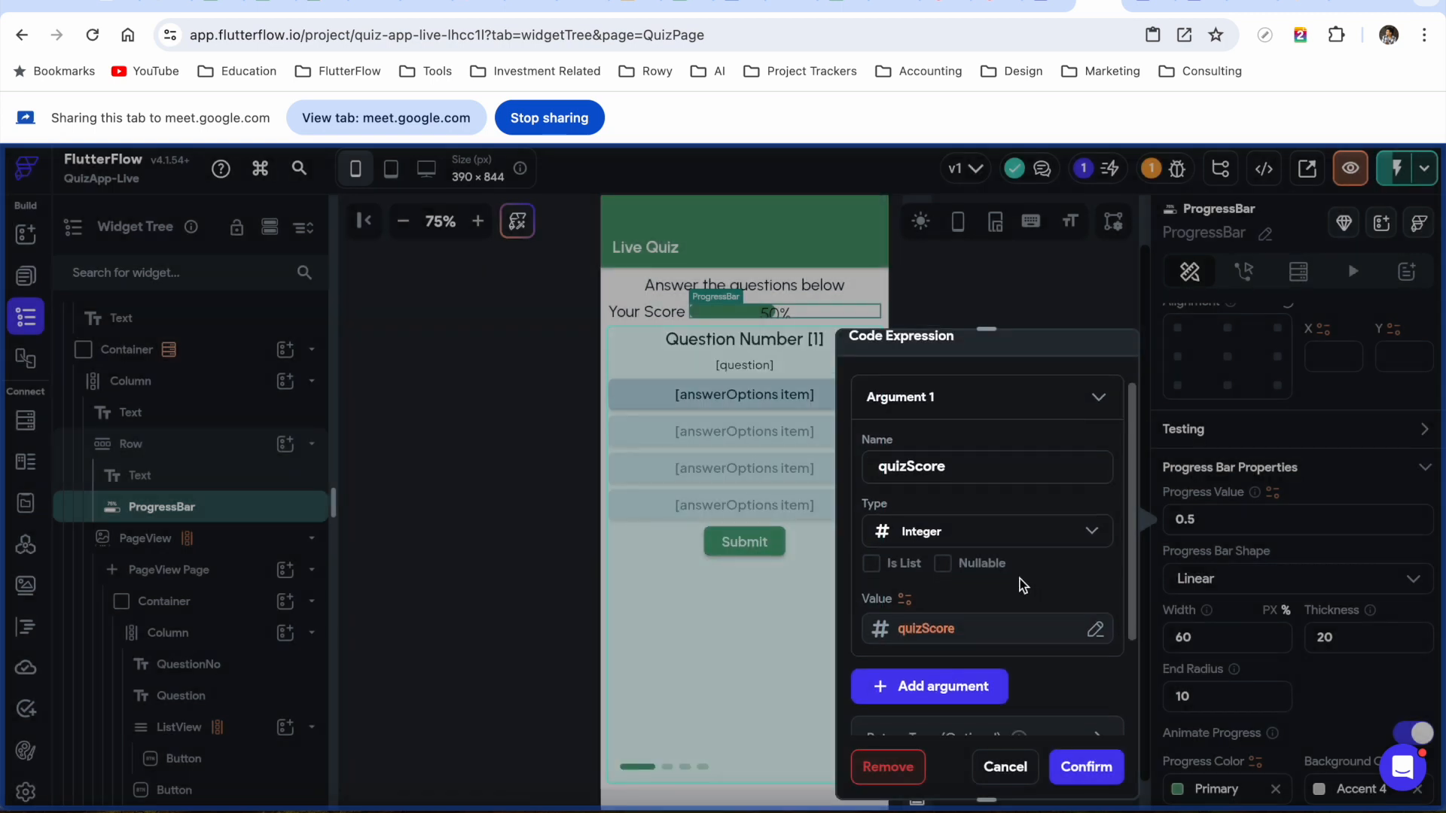
scroll(1020, 581, down, 2)
Add a second Integer argument named numQuestions
click(926, 571)
click(927, 601)
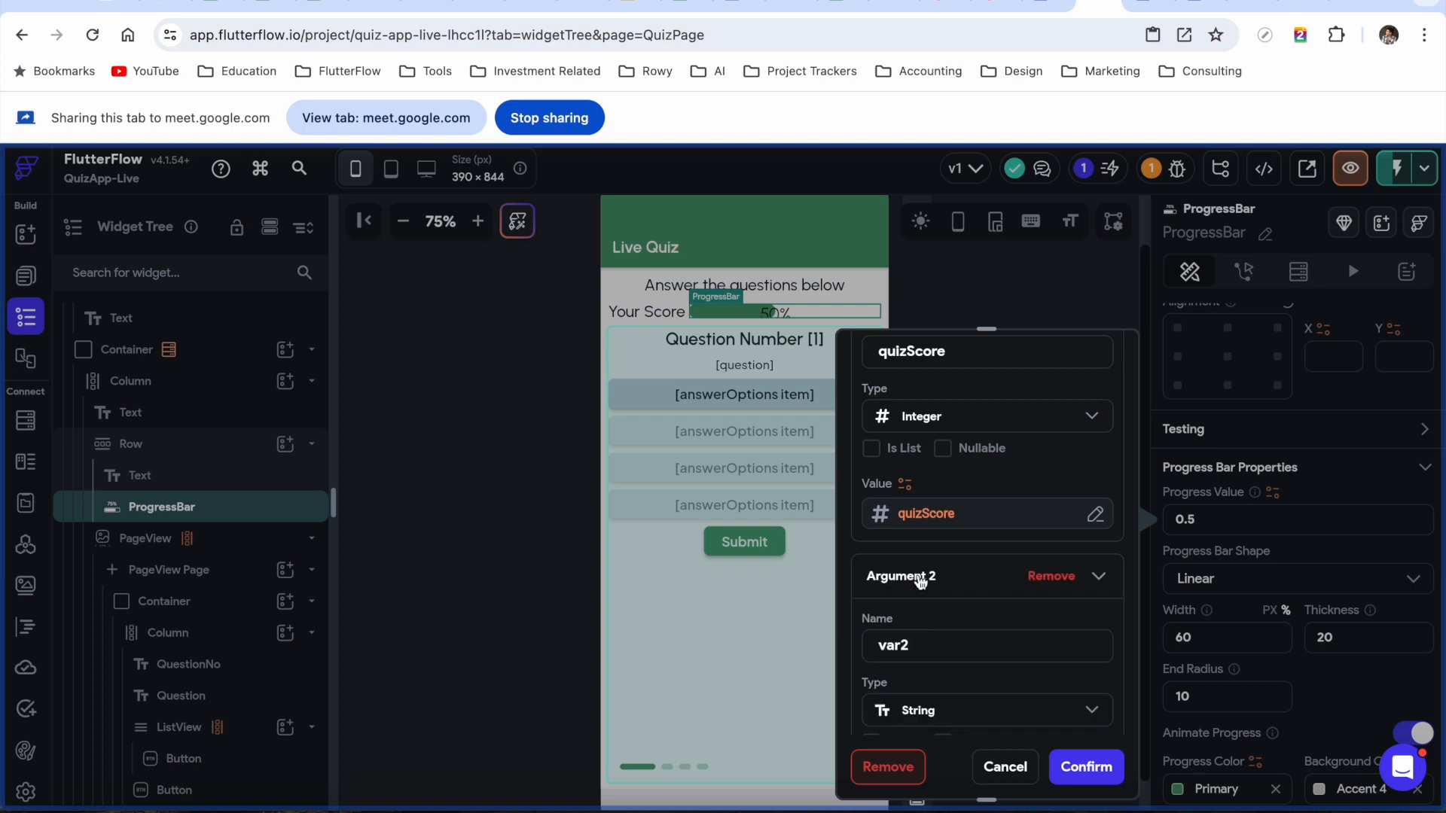
scroll(950, 621, down, 2)
click(949, 616)
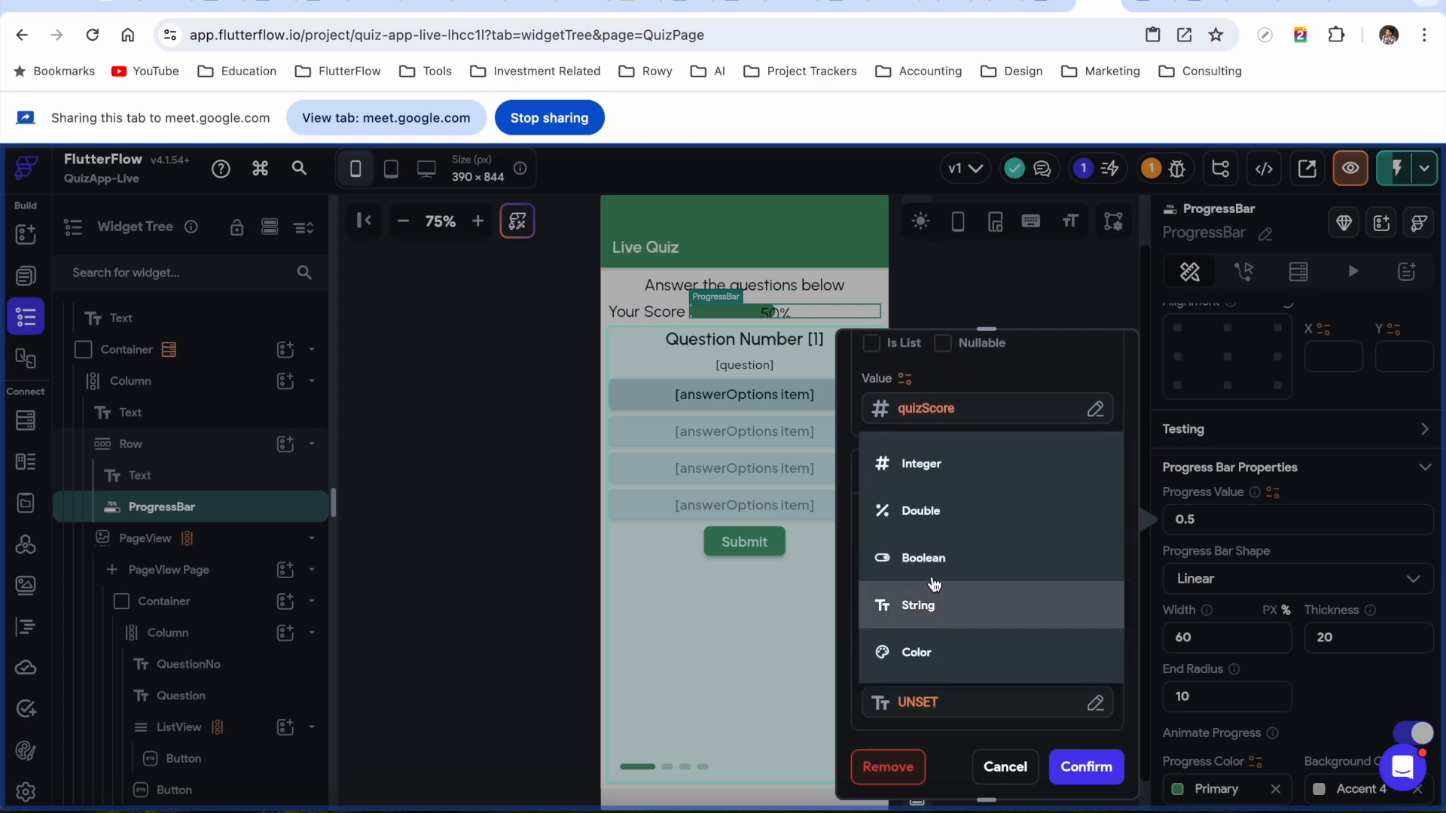
click(924, 466)
double_click(918, 543)
text(numQuestions)
Set numQuestions to the quizCollection Documents' Number of Items and confirm
scroll(997, 655, down, 1)
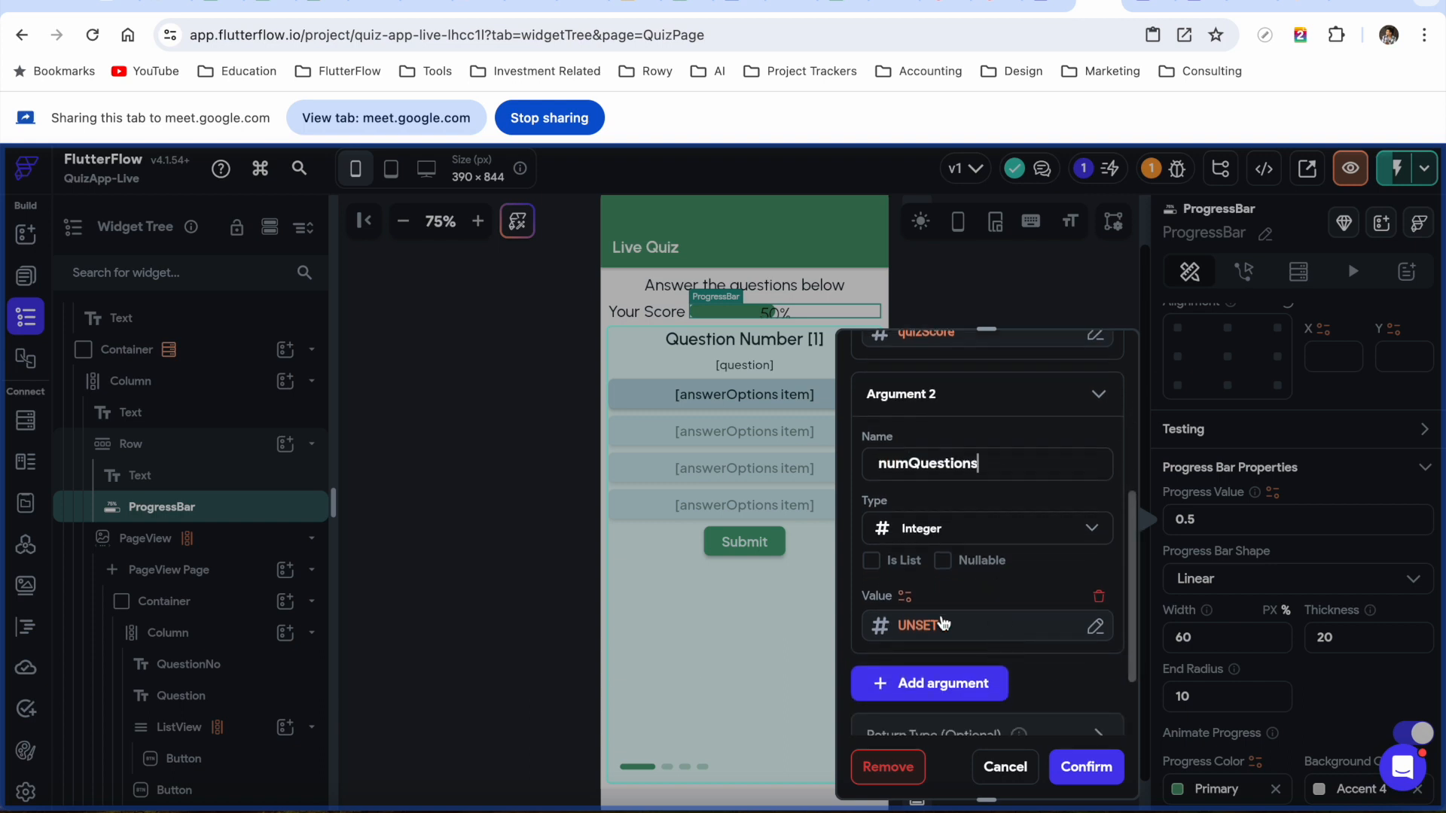
click(917, 627)
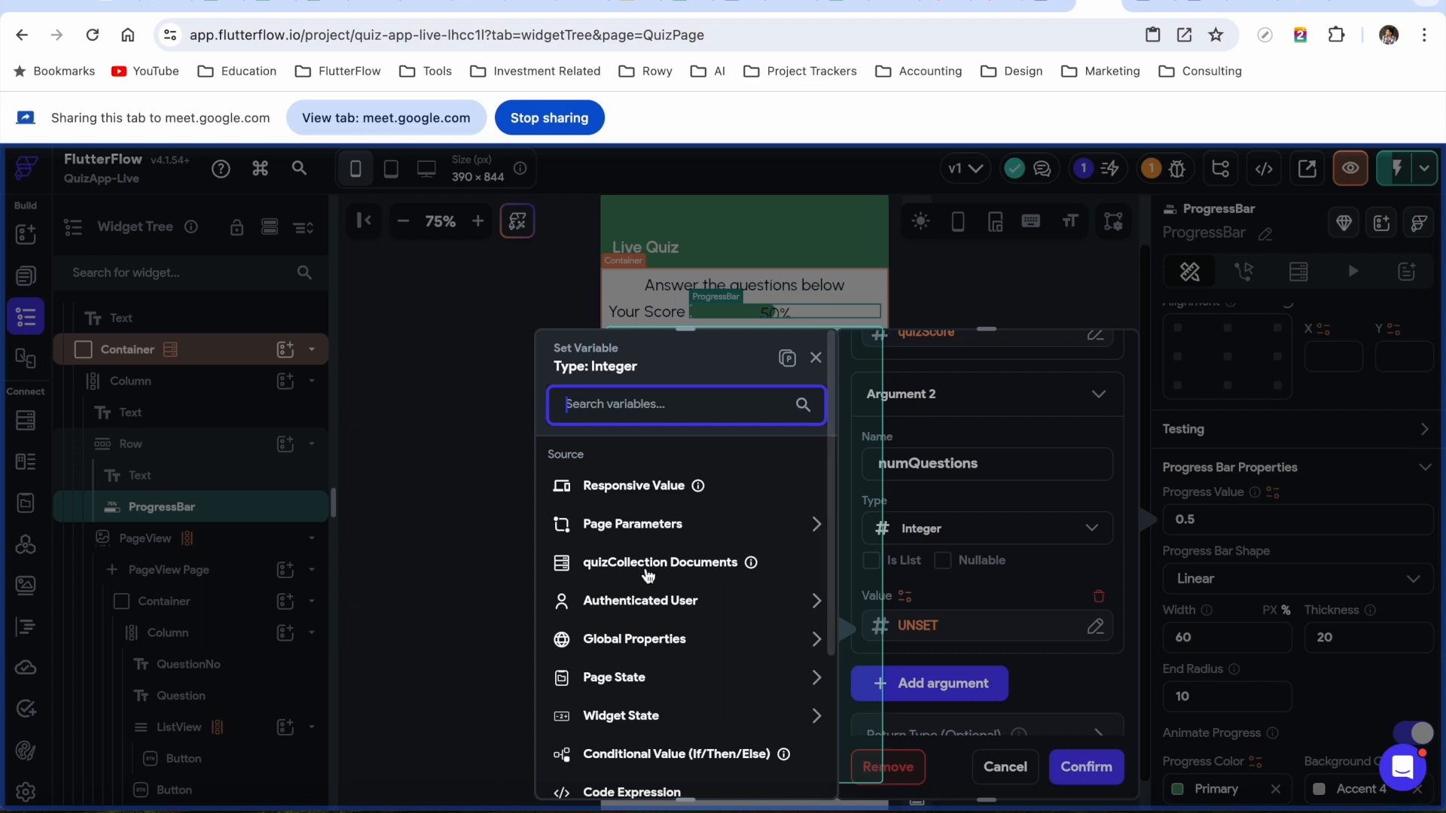
click(640, 571)
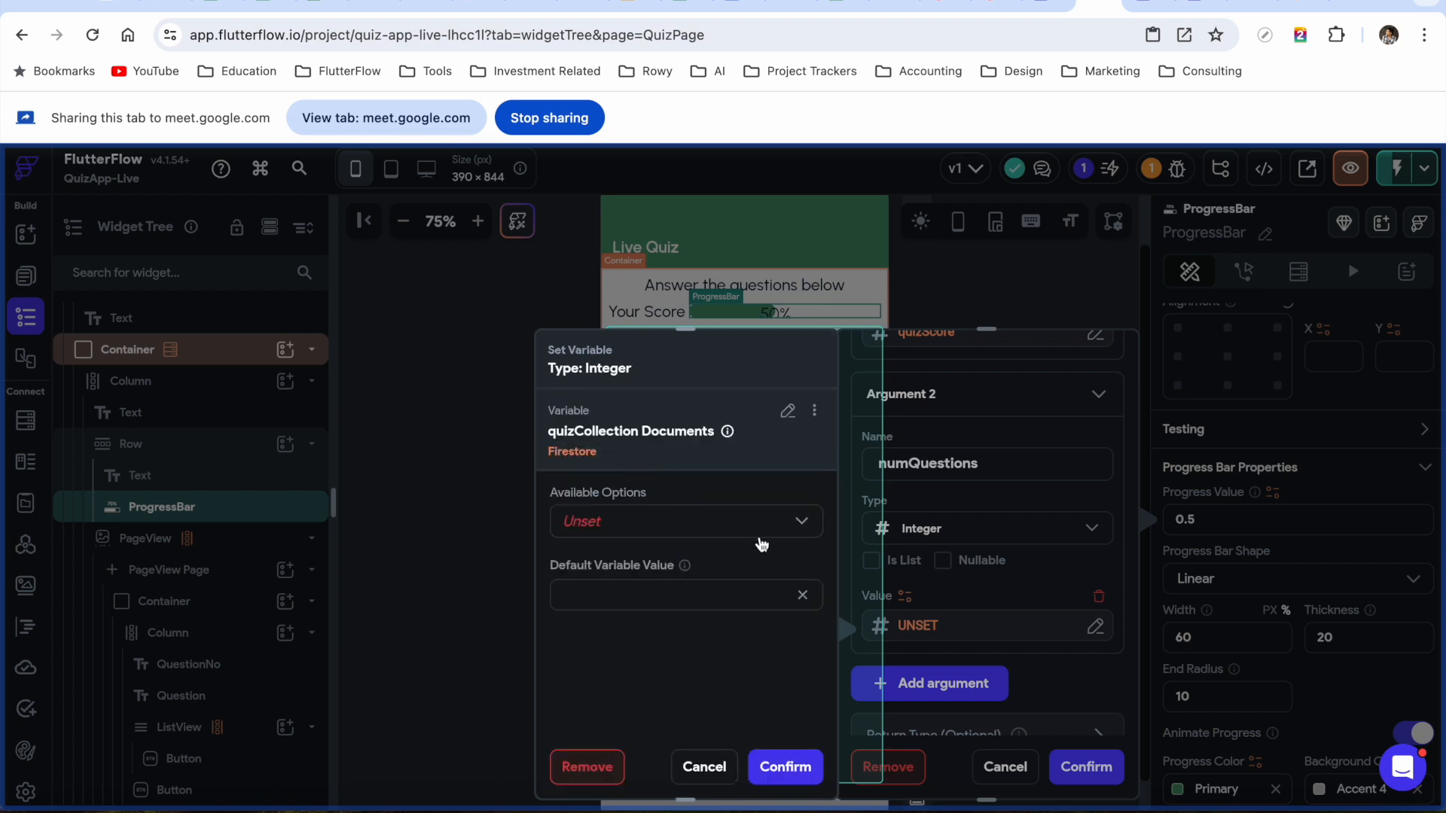
click(761, 531)
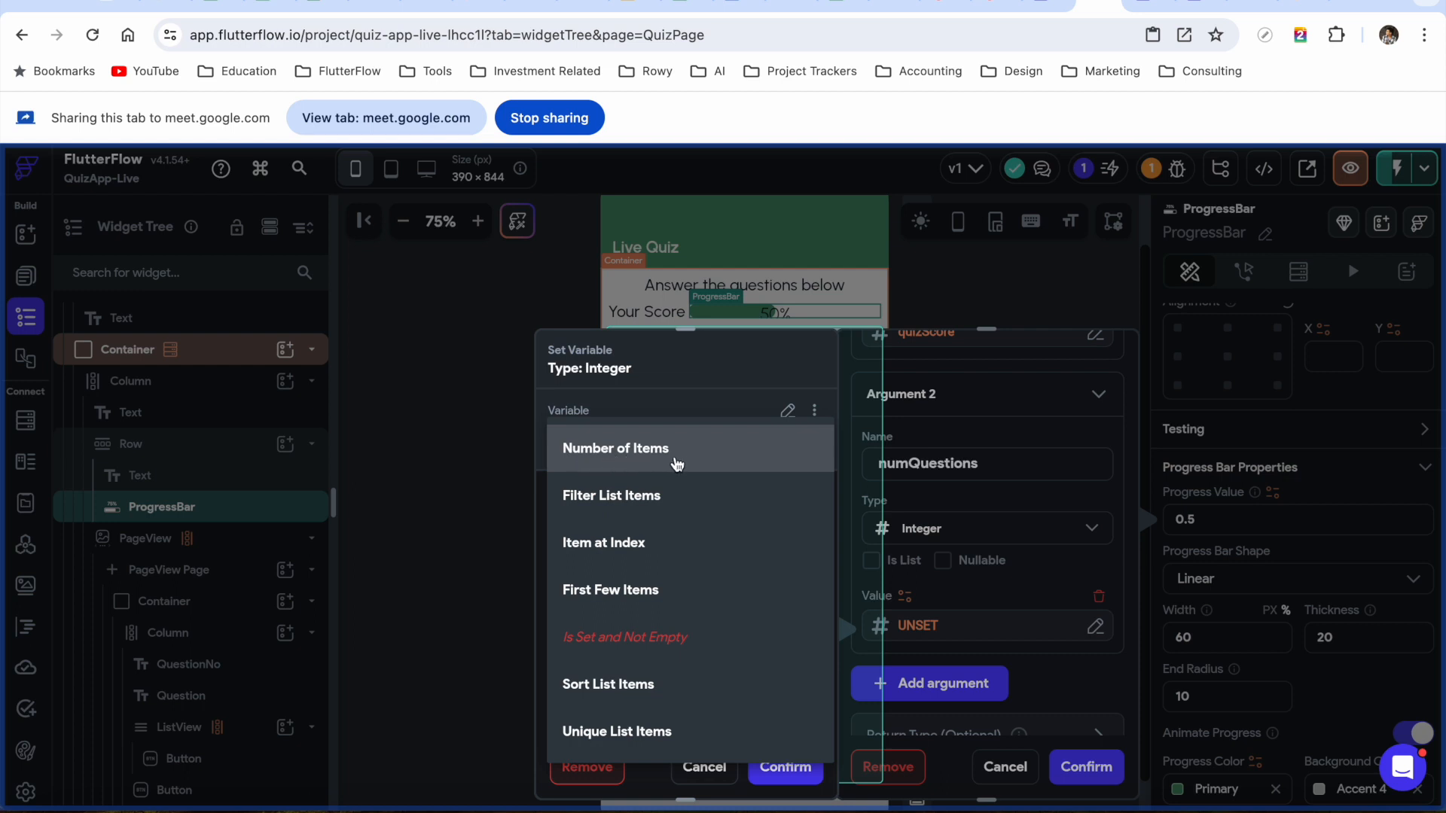
click(677, 464)
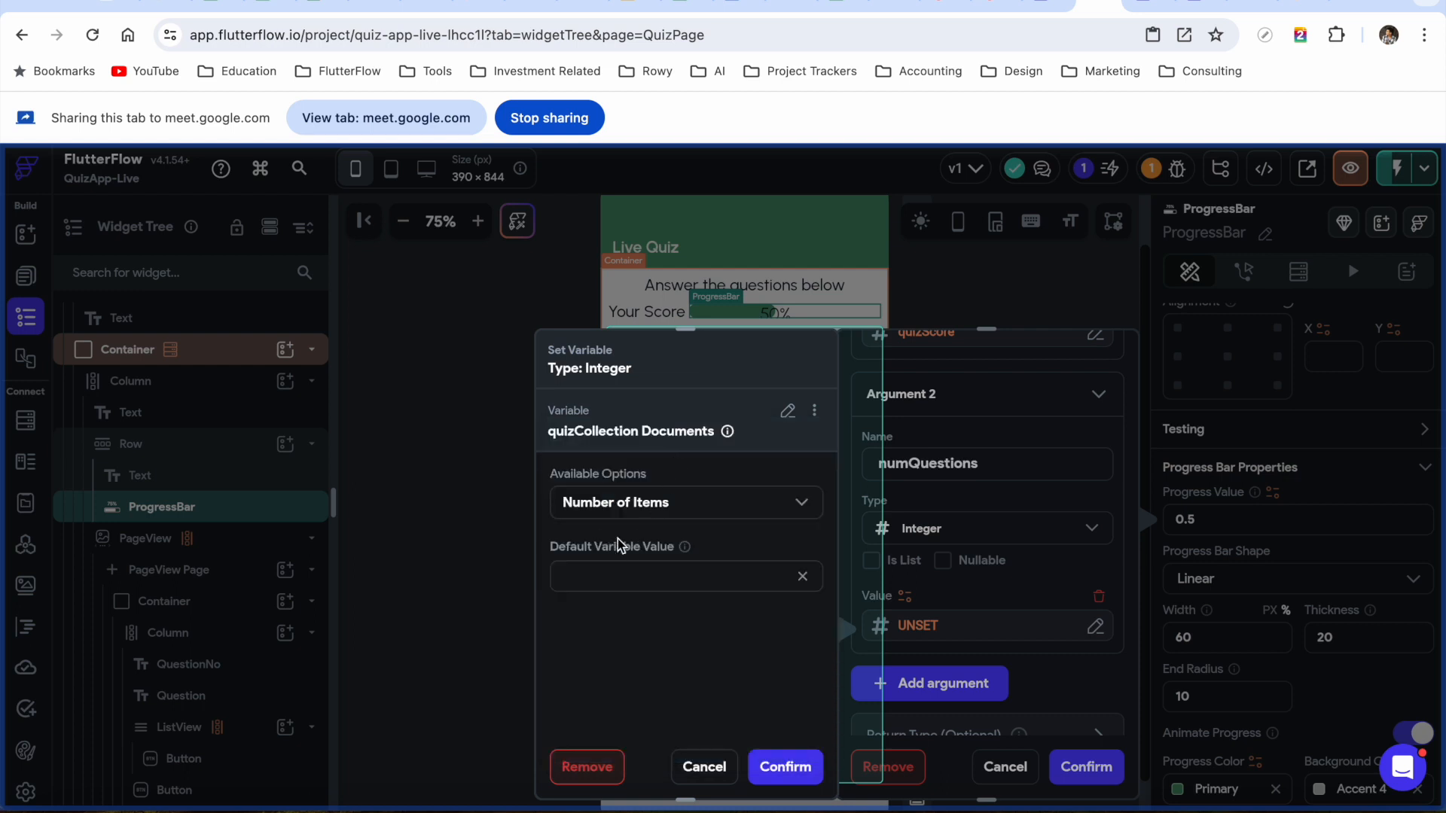
click(785, 767)
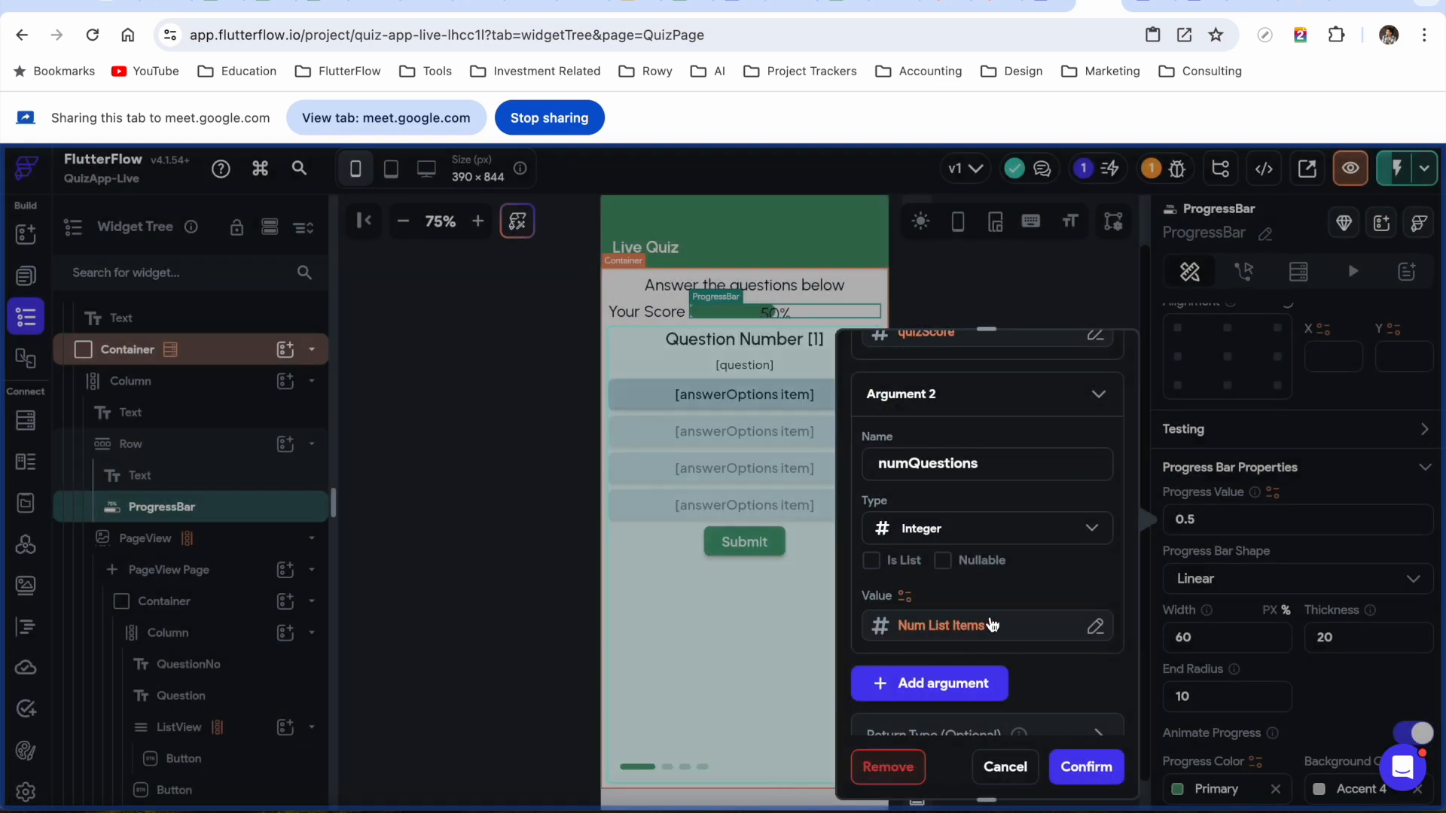
scroll(982, 576, up, 5)
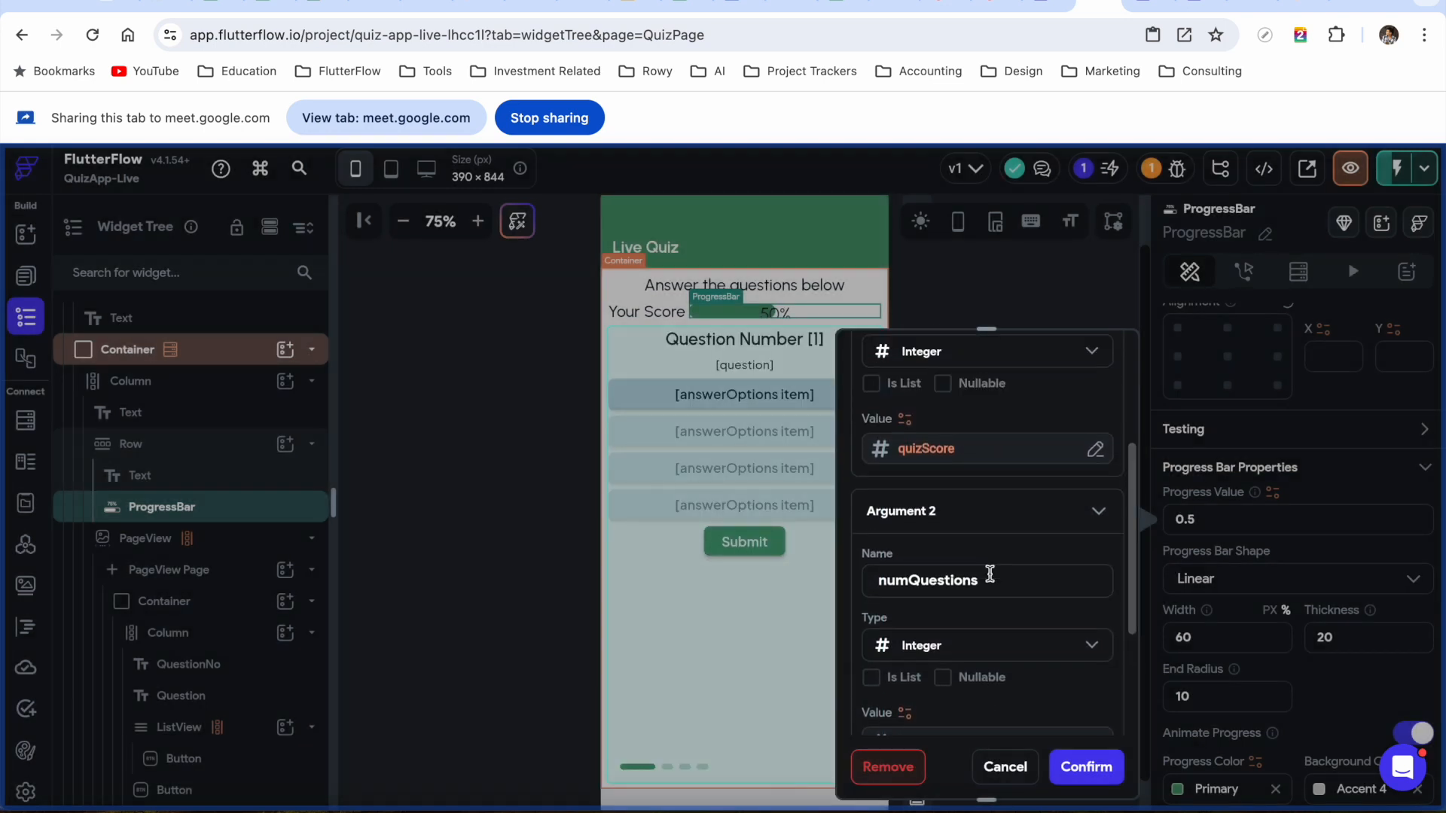
scroll(1009, 610, down, 4)
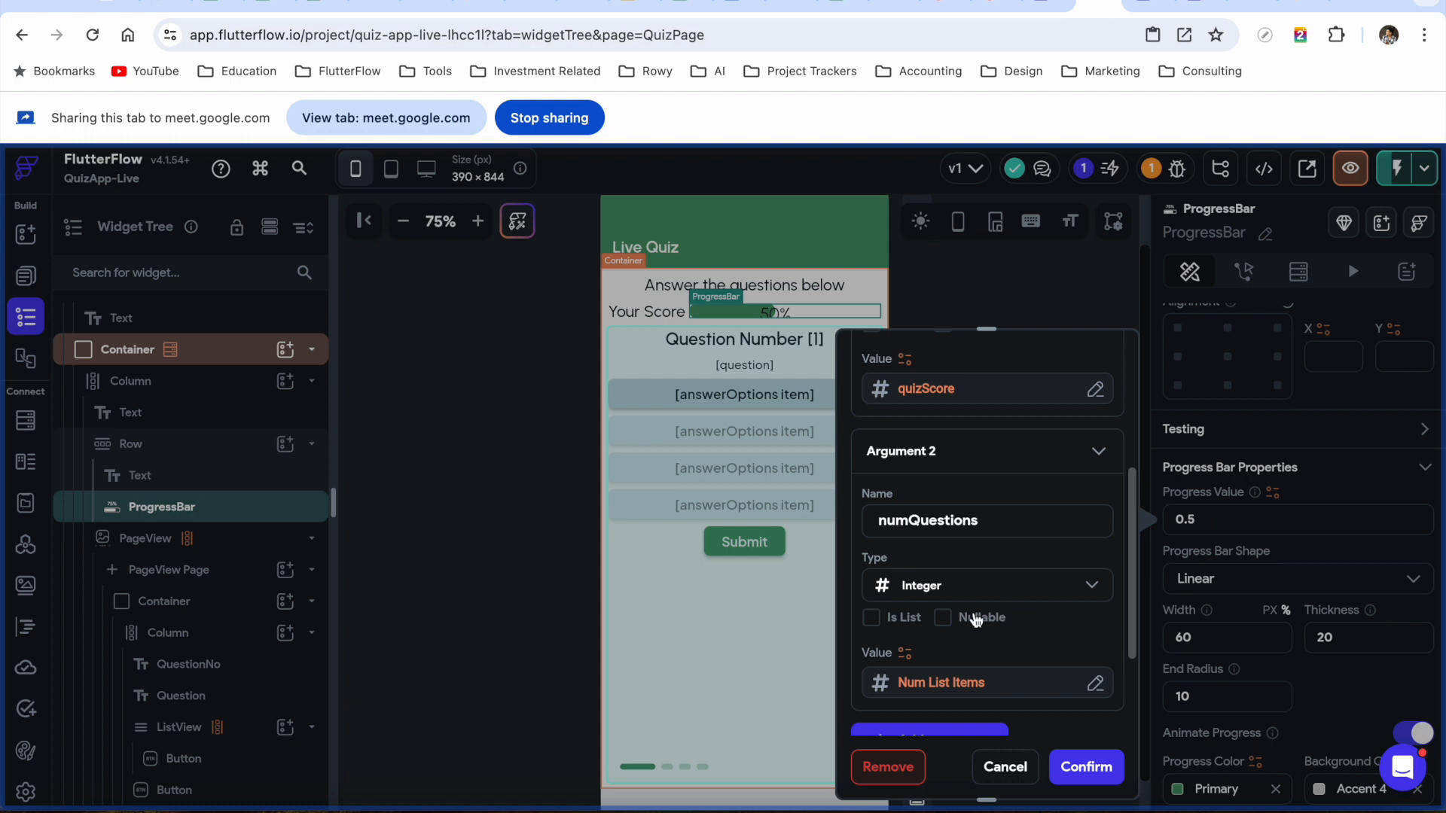
scroll(1000, 580, down, 3)
Enter the expression quizScore/numQuestions, check it for errors, default it to 0, and confirm
click(917, 680)
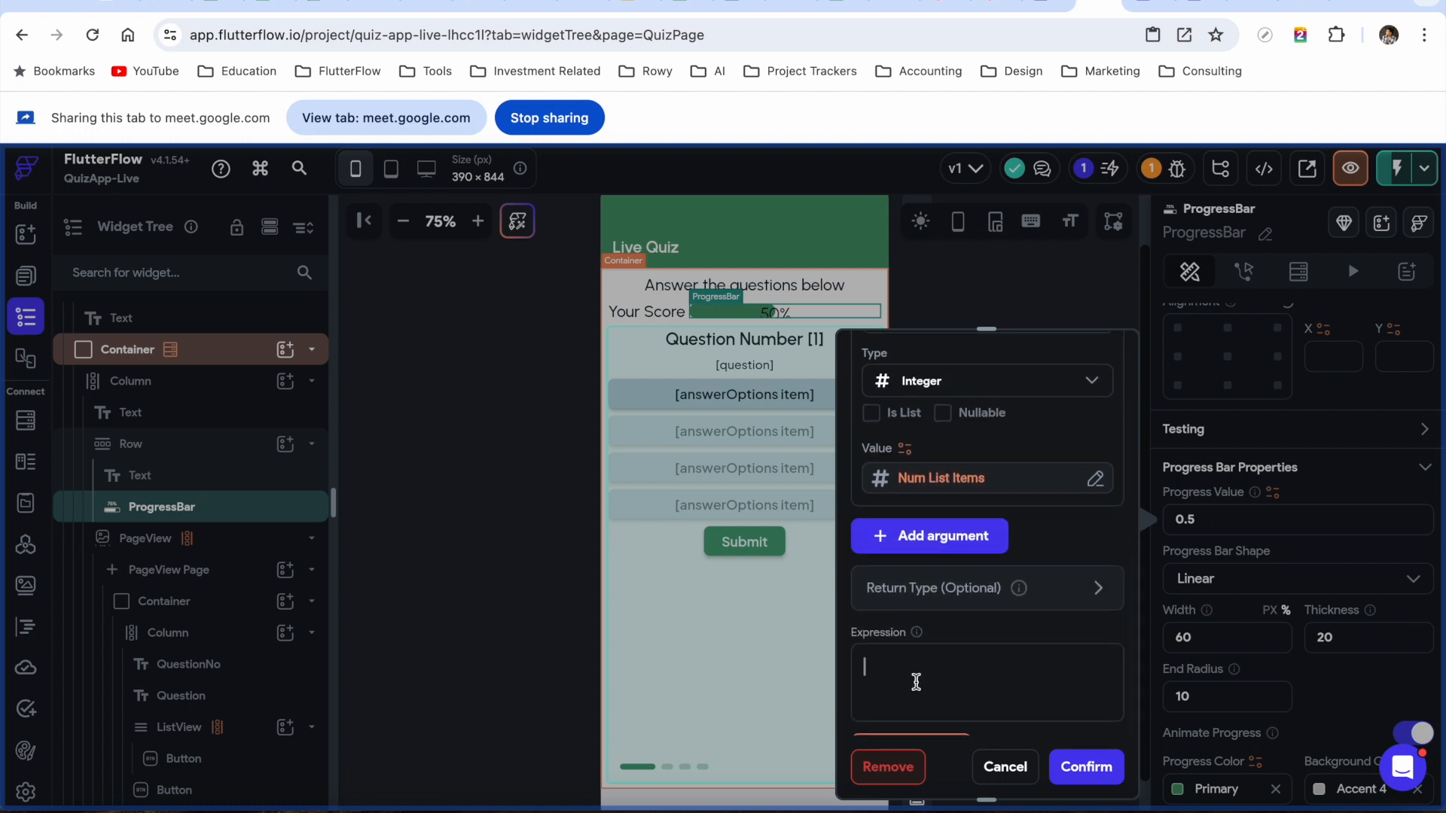
scroll(968, 676, up, 5)
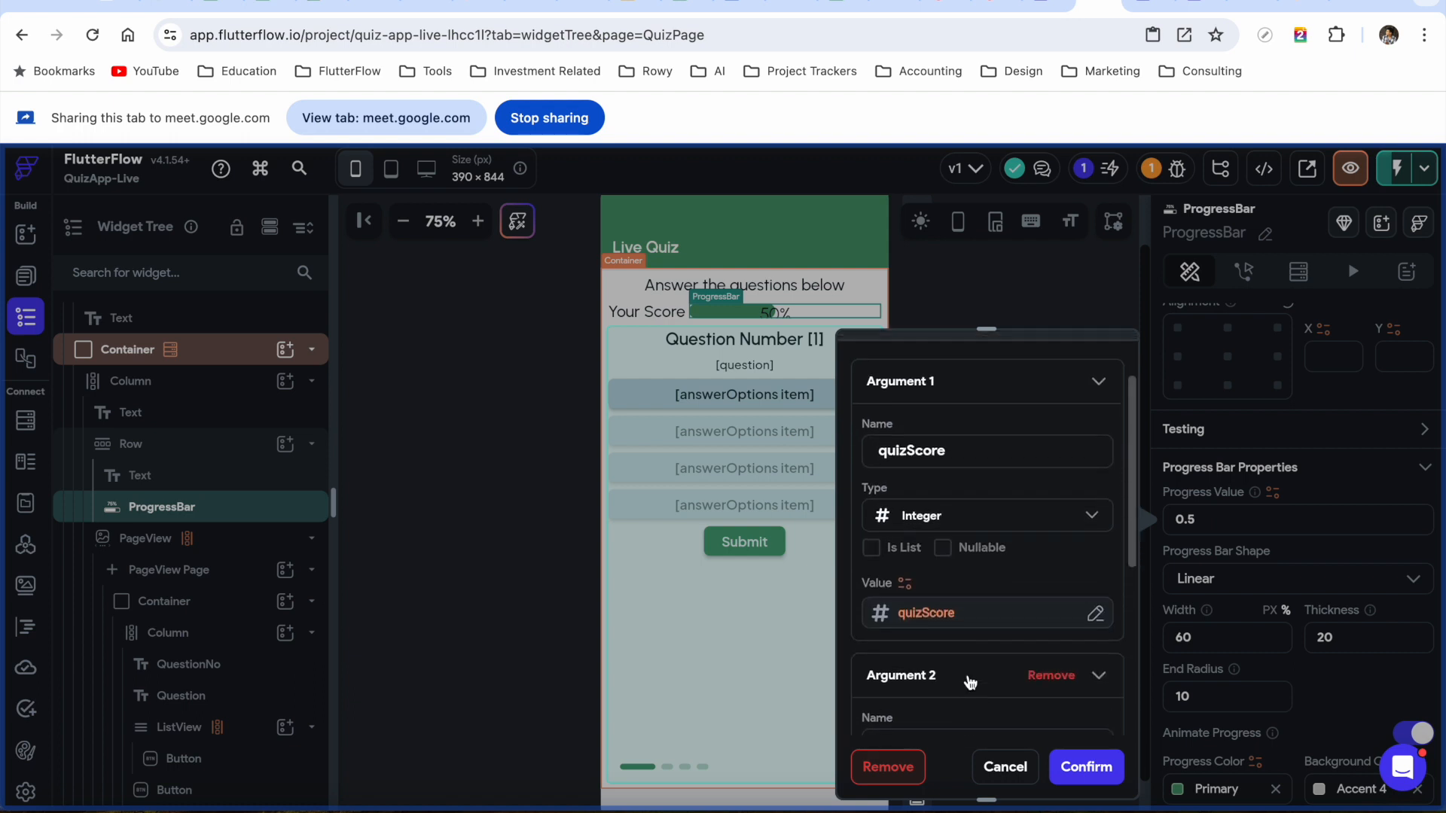
scroll(971, 682, down, 1)
scroll(970, 681, down, 5)
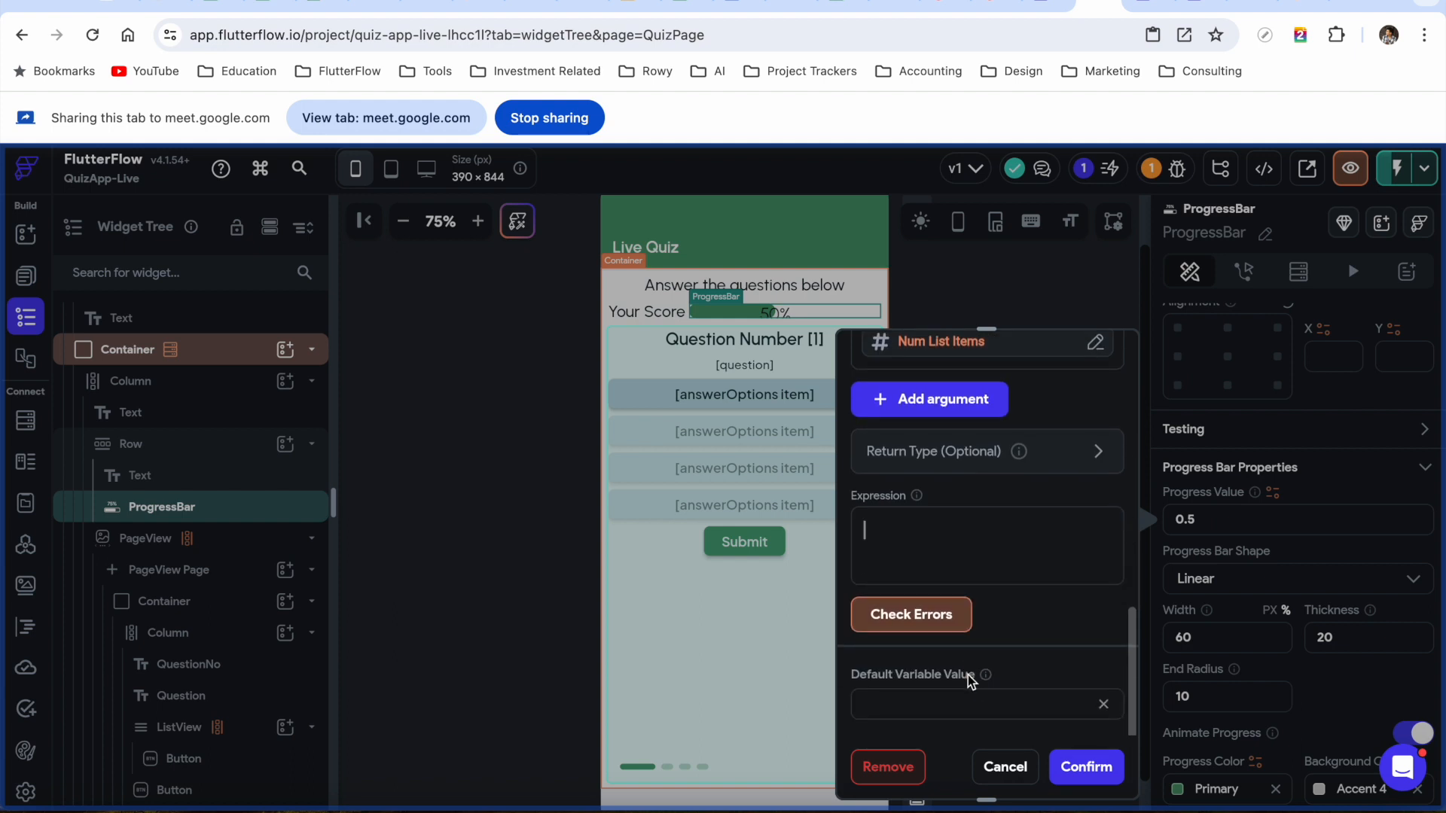
text(quizScore/)
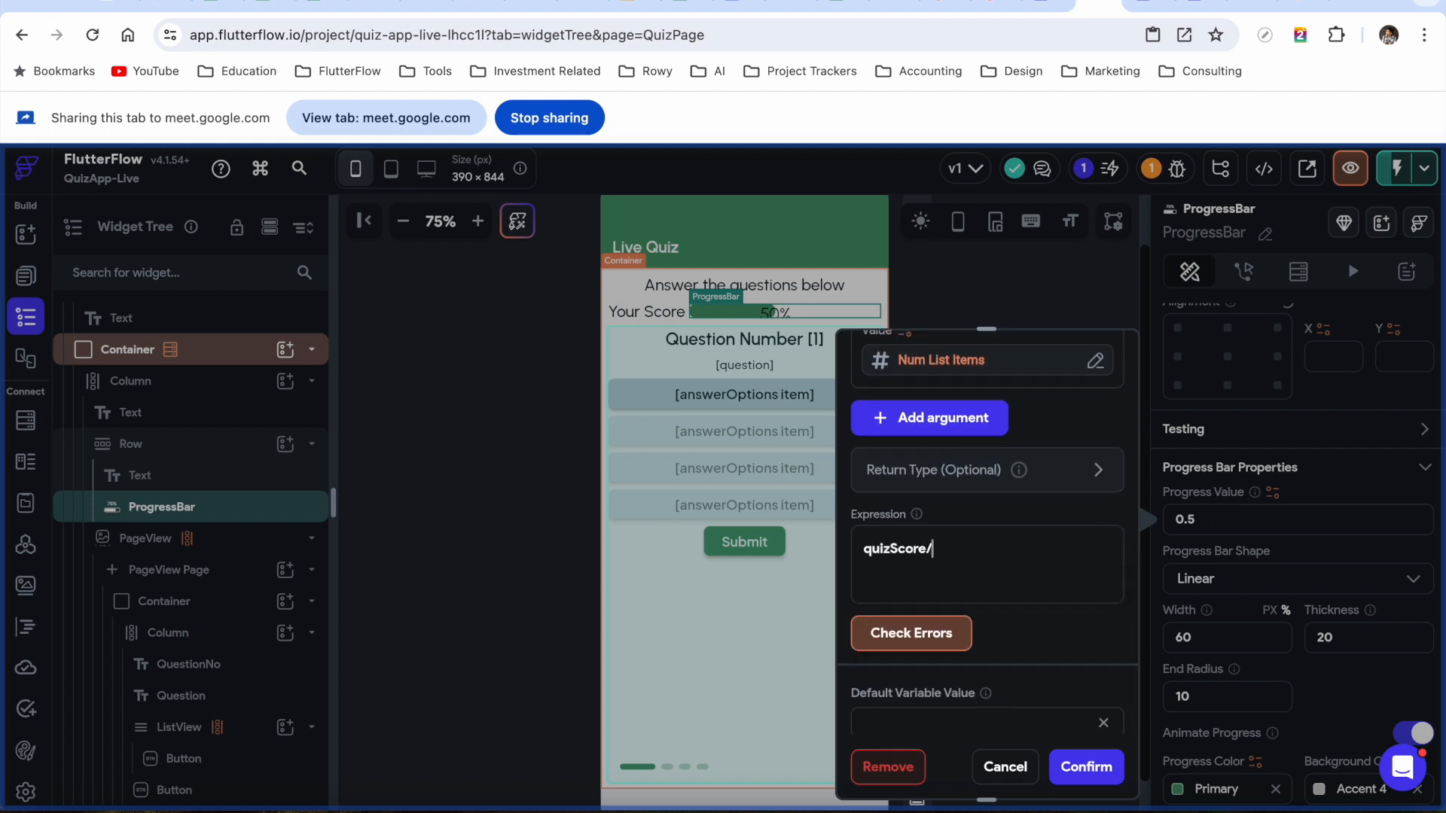
text(Questions)
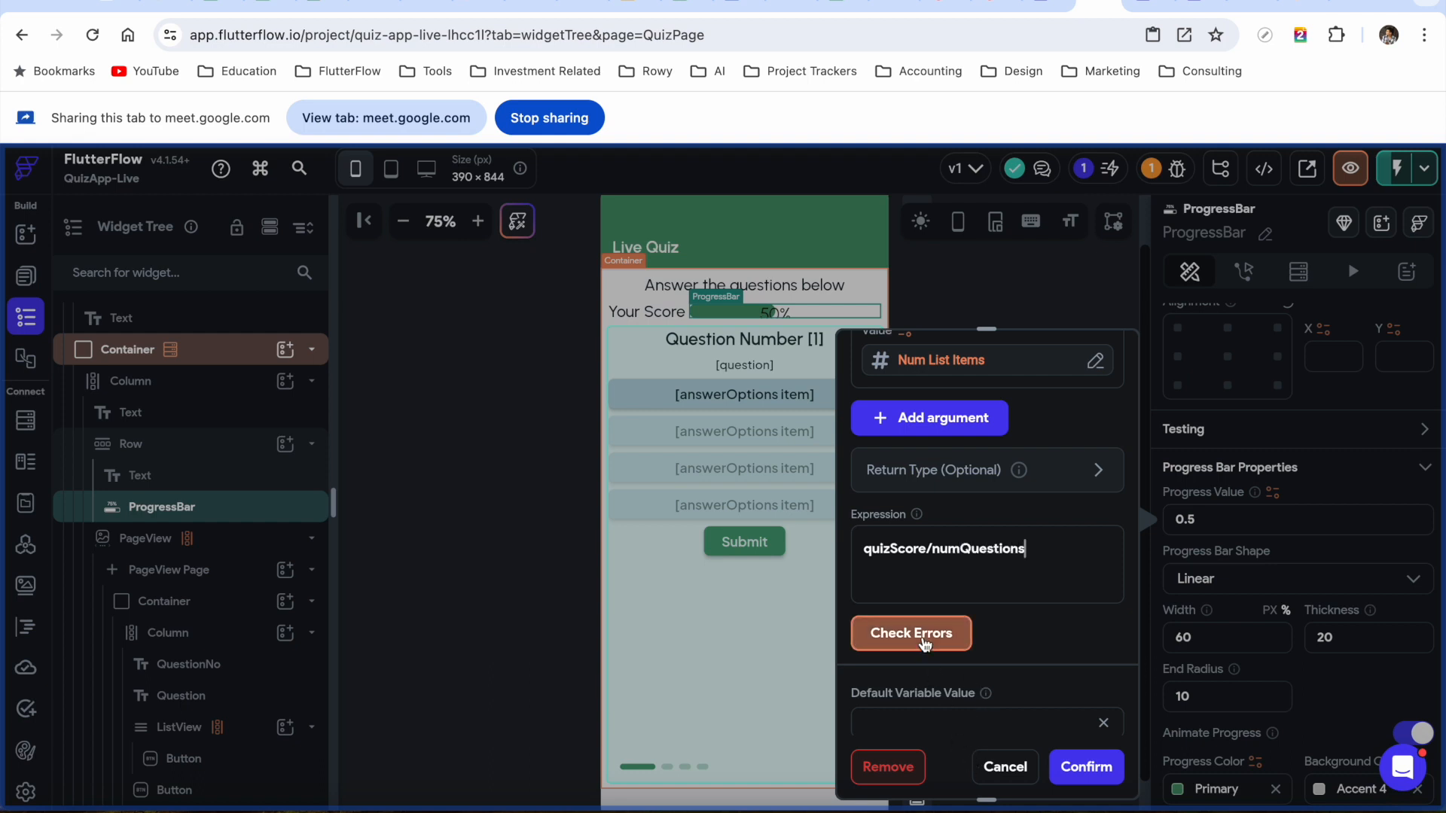
click(922, 640)
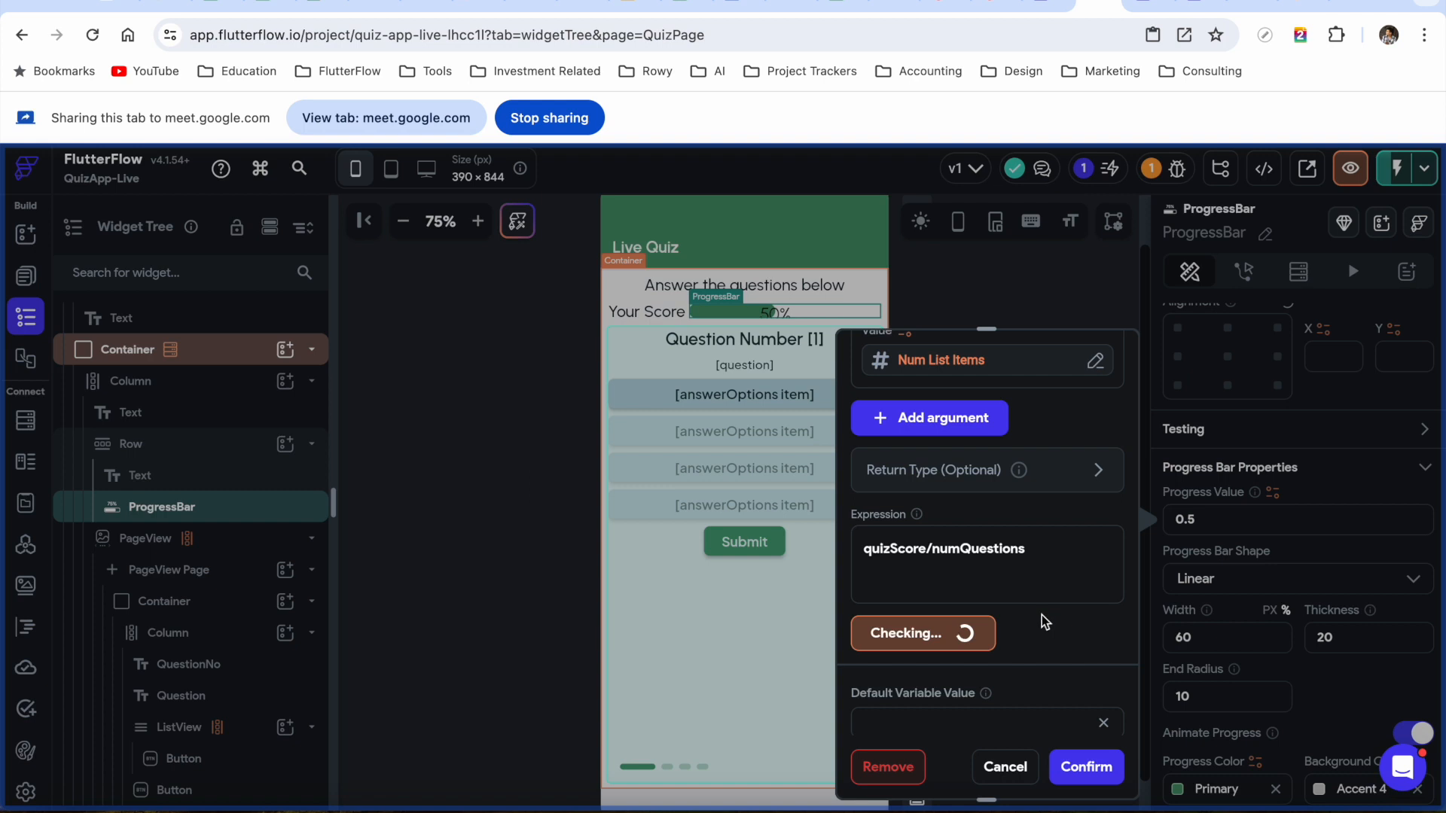
scroll(971, 618, down, 2)
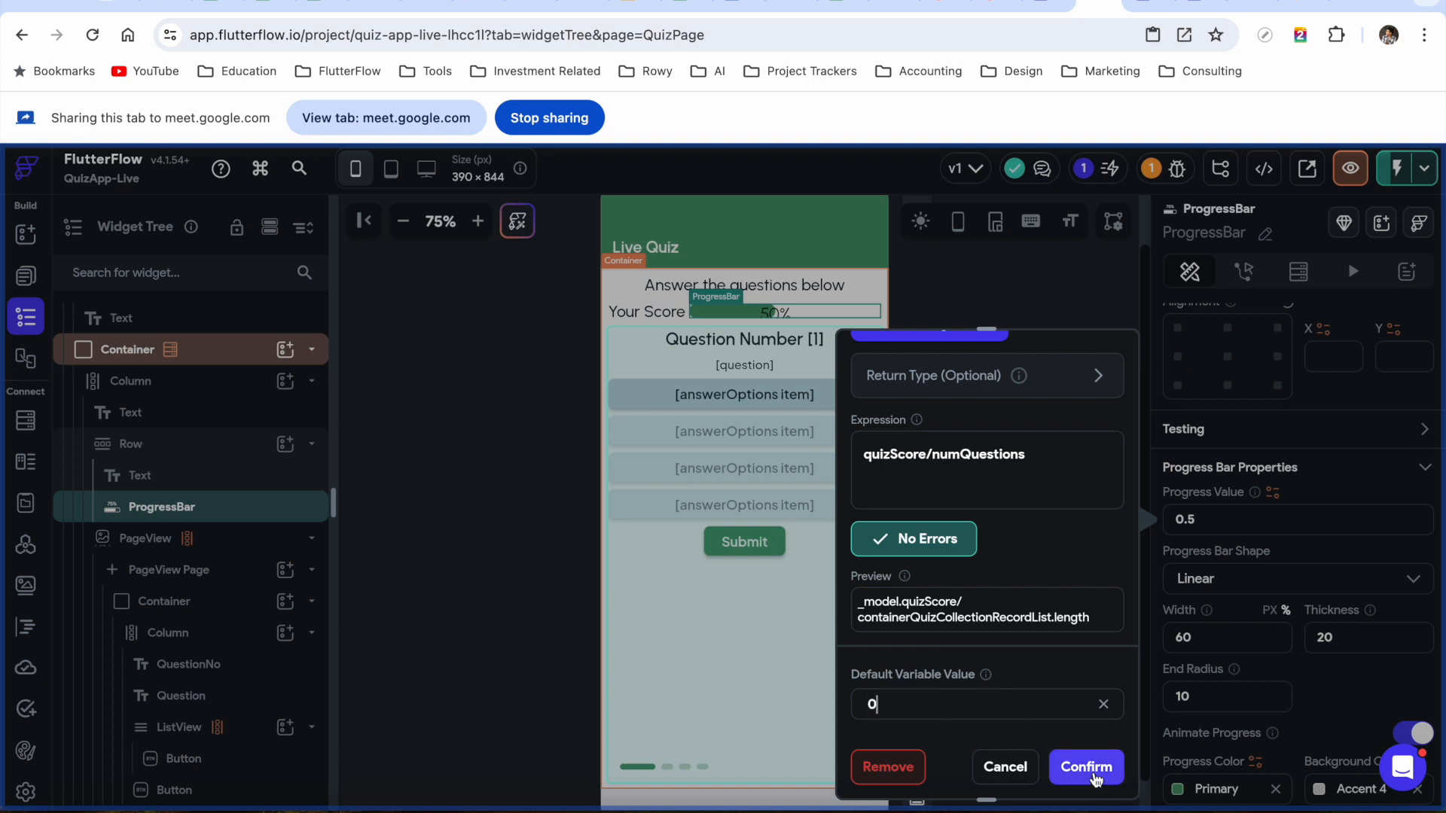
click(1094, 776)
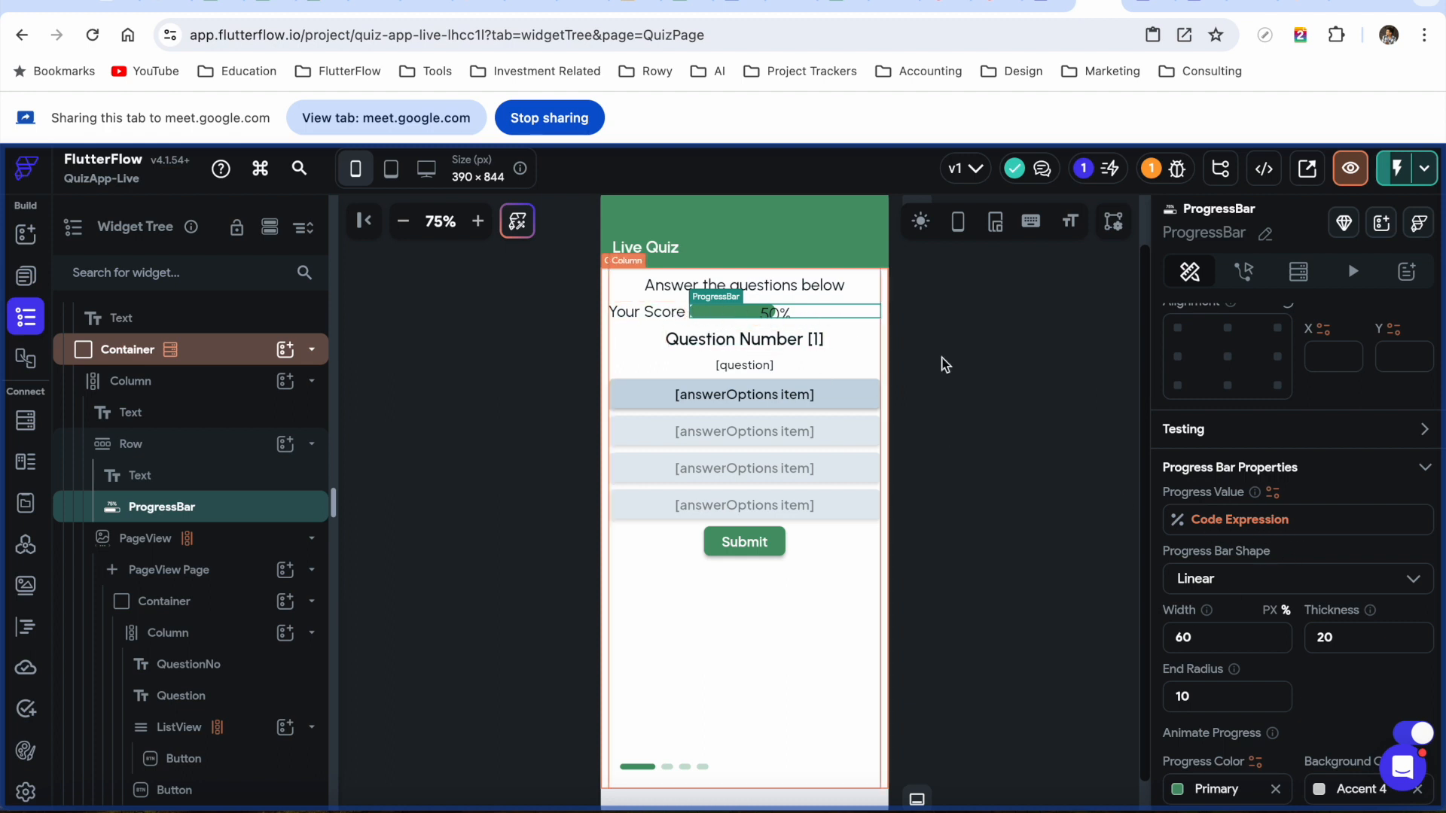
Make the progress bar label a Combine Text with page state quizScore as the first piece
scroll(1254, 538, down, 5)
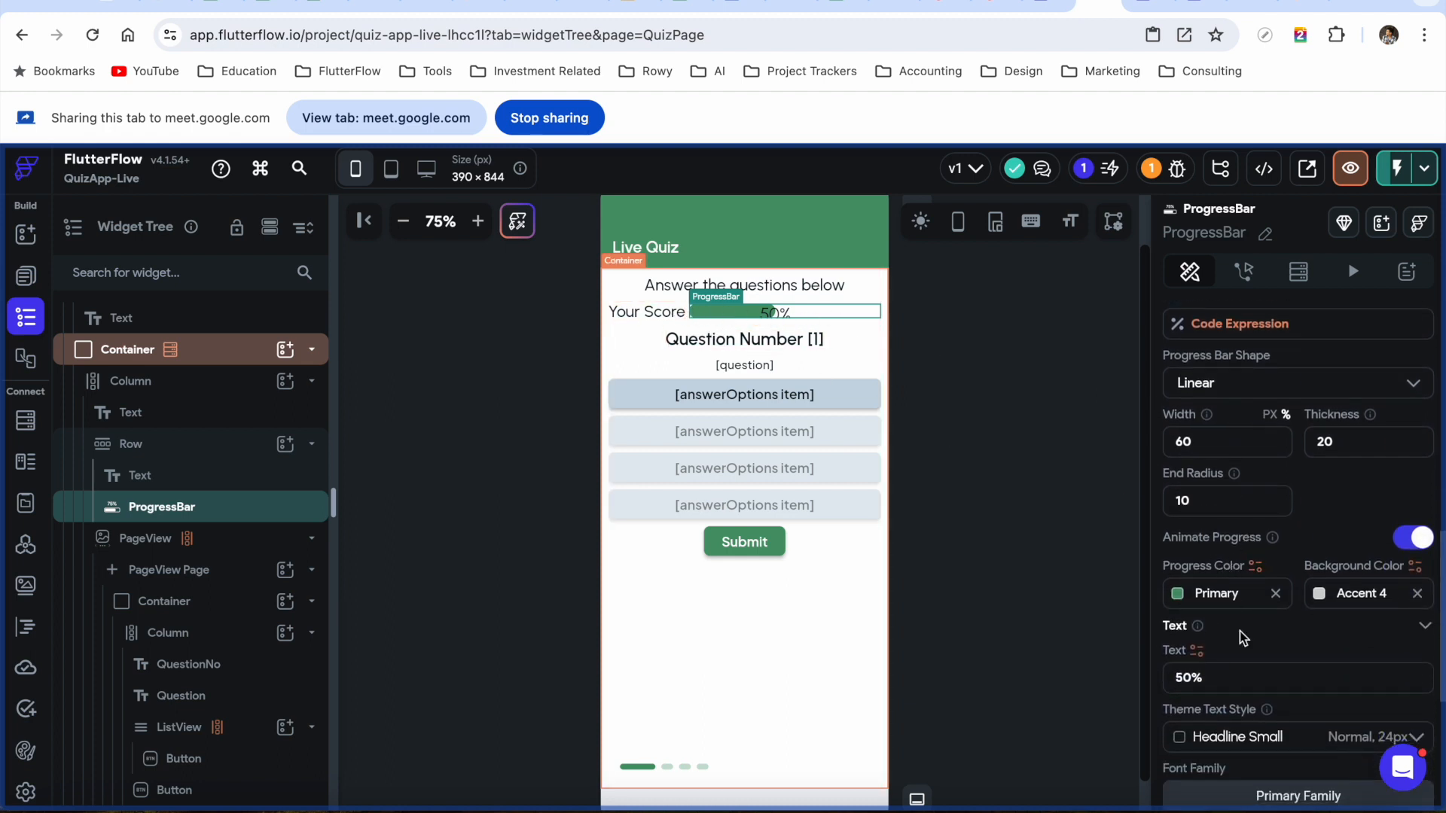
scroll(1242, 639, down, 1)
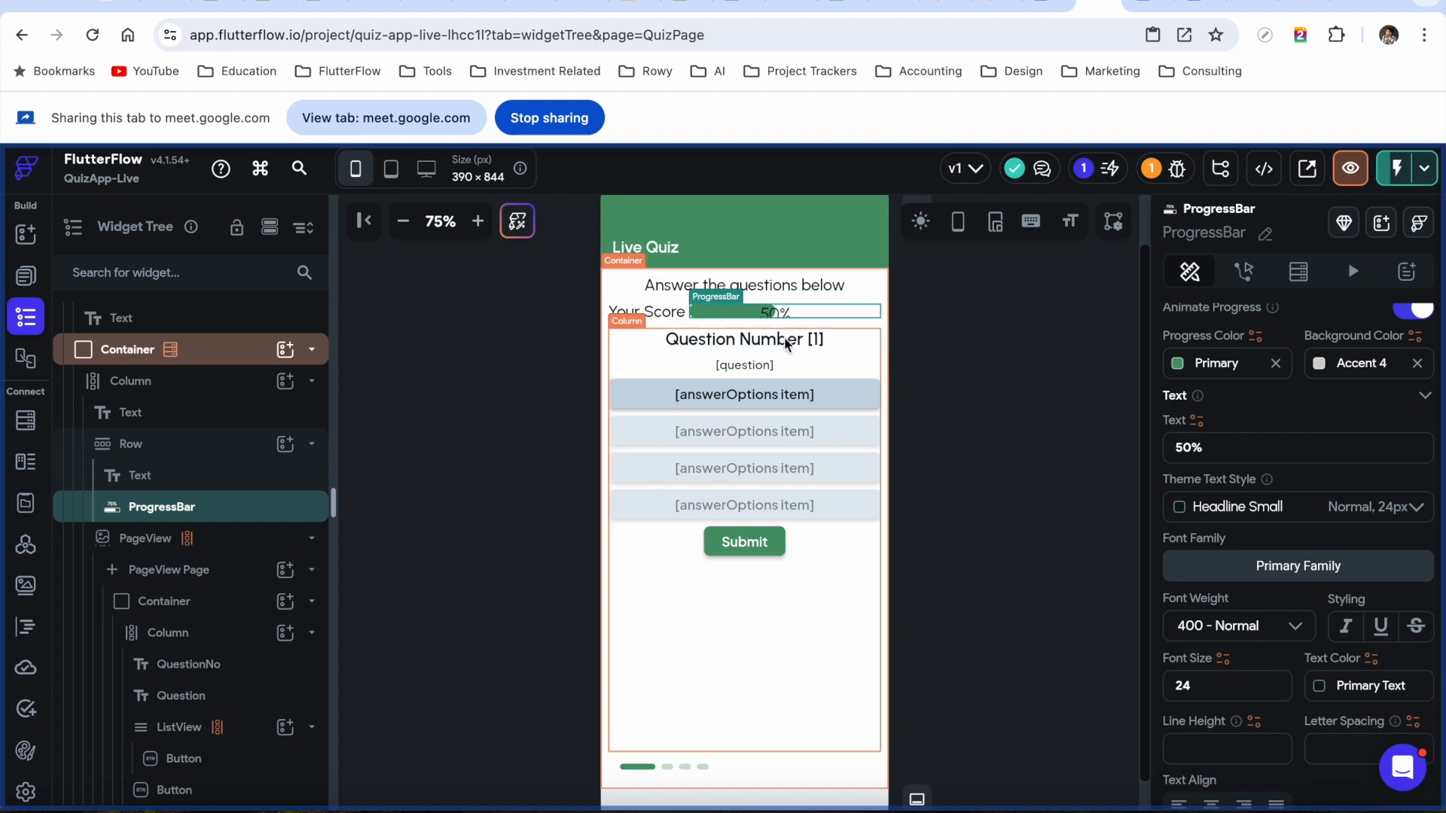
click(1197, 422)
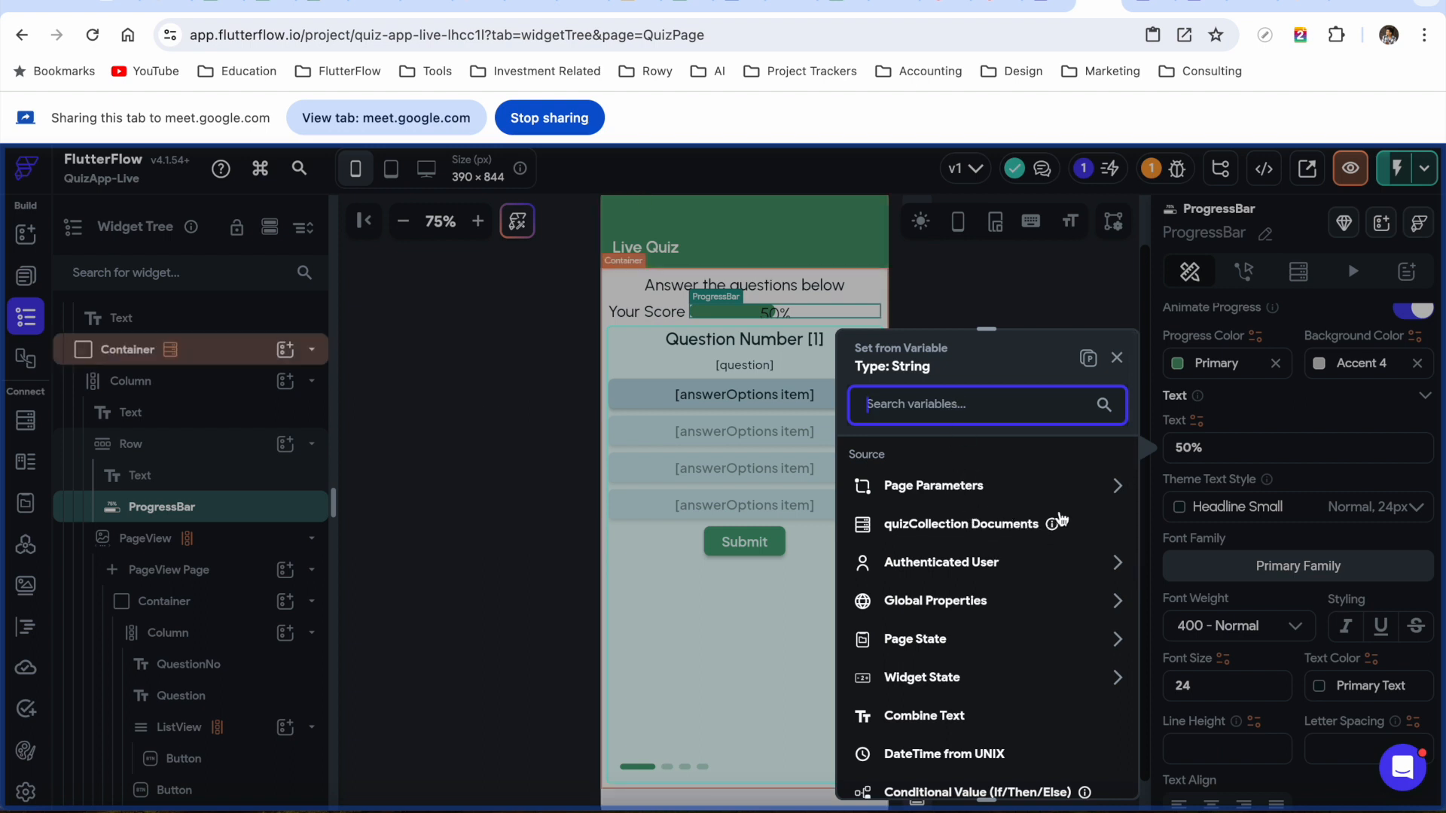
text(combine)
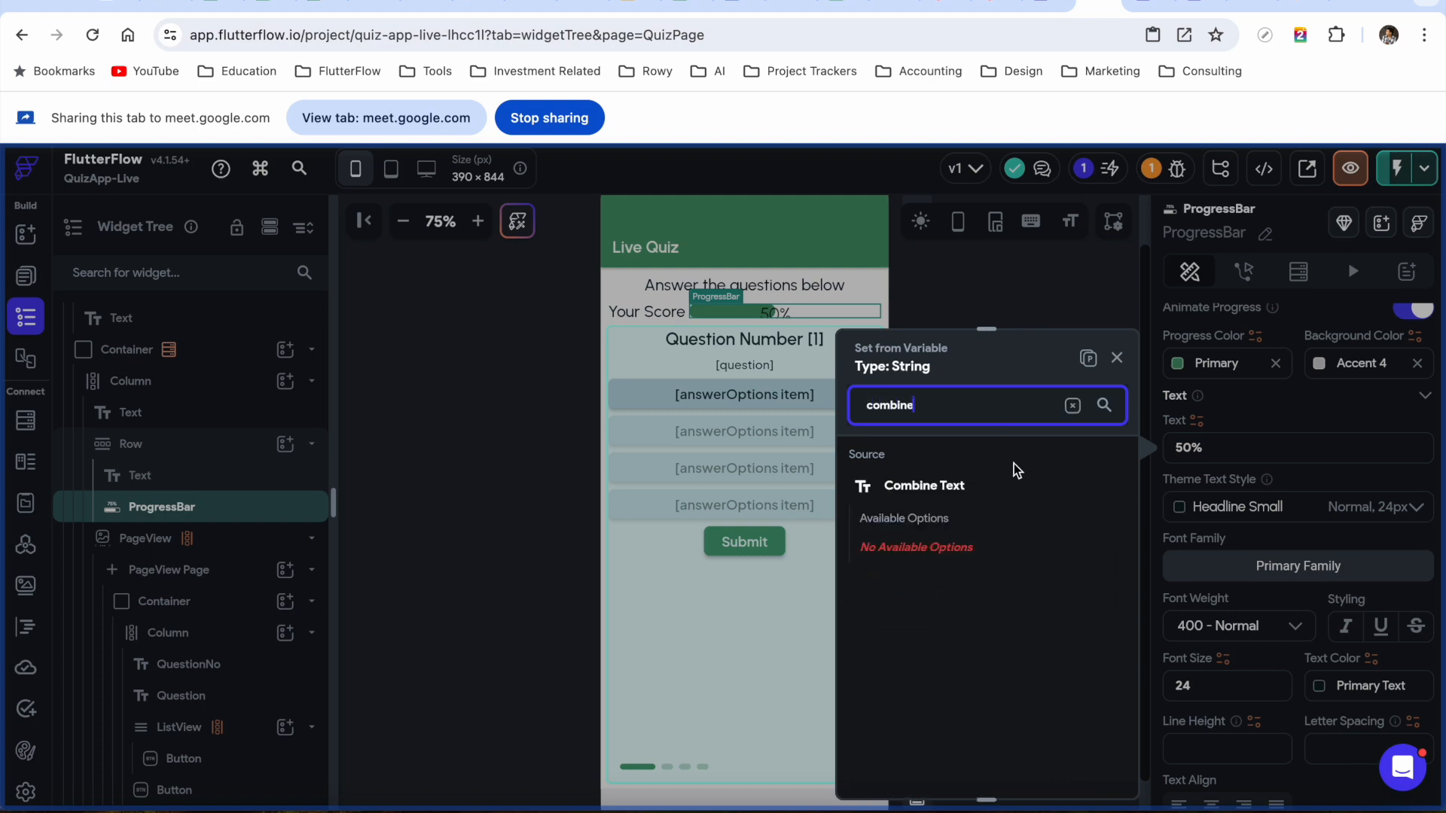
click(941, 488)
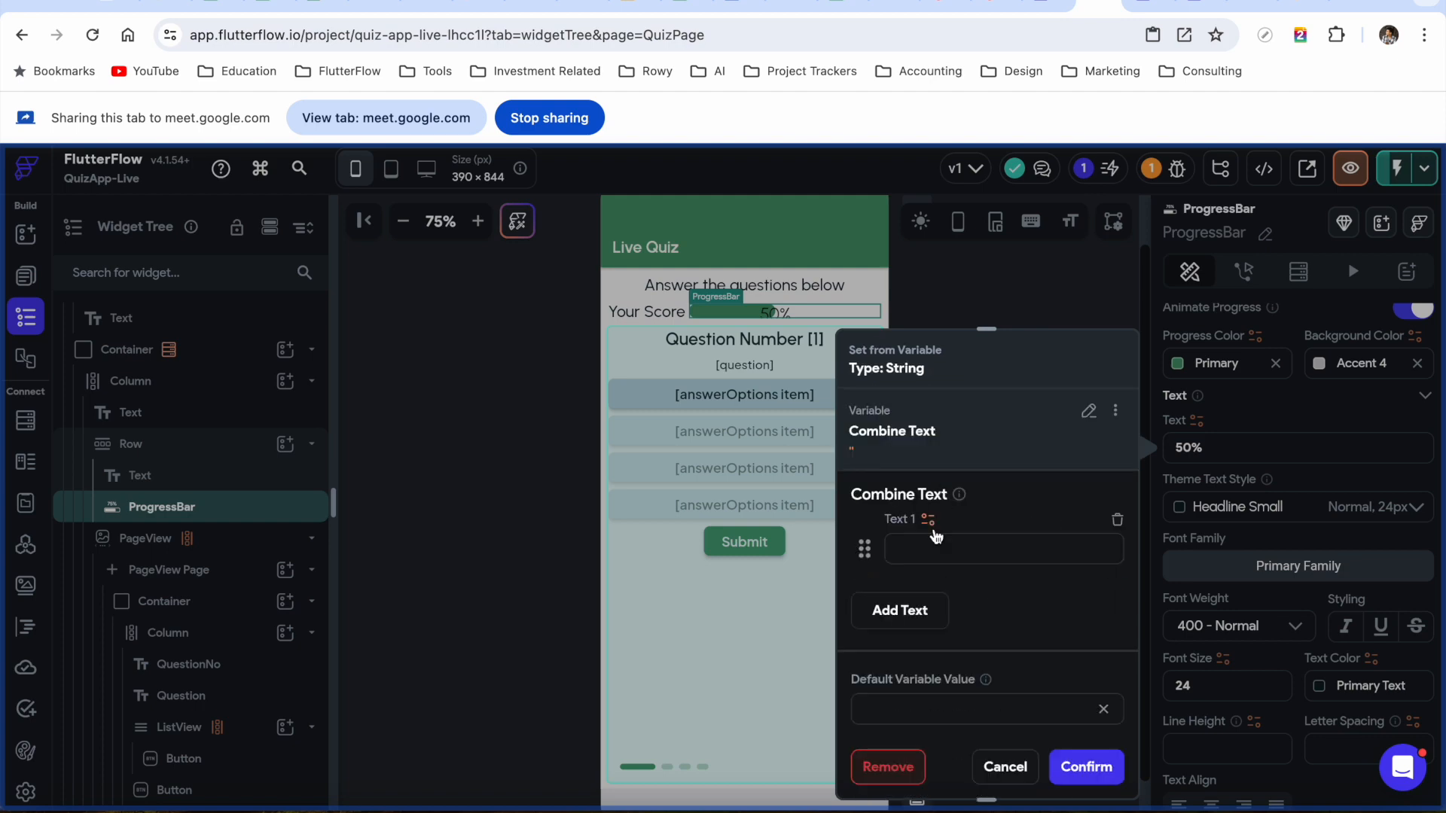
click(928, 520)
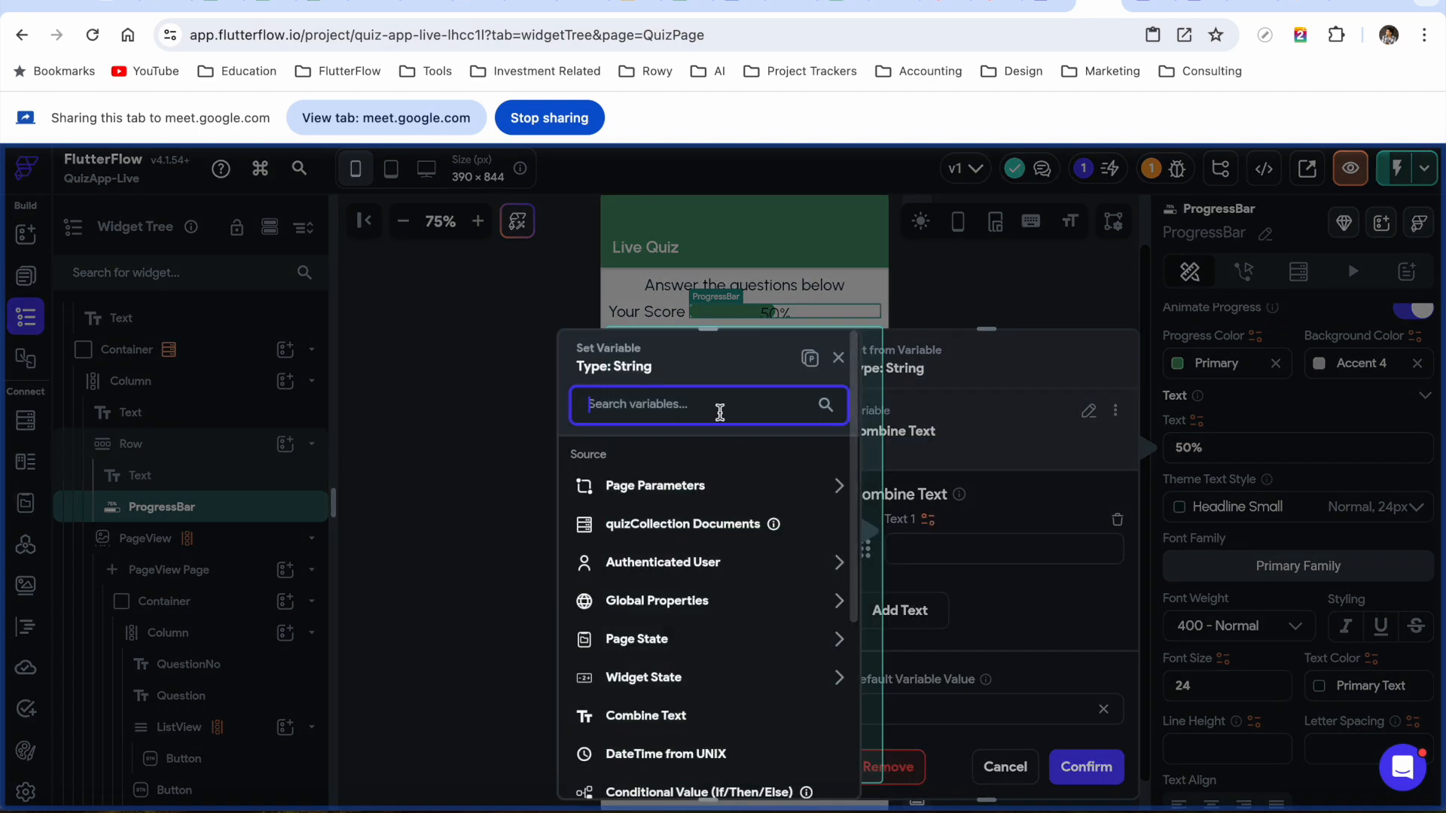
text(quiz)
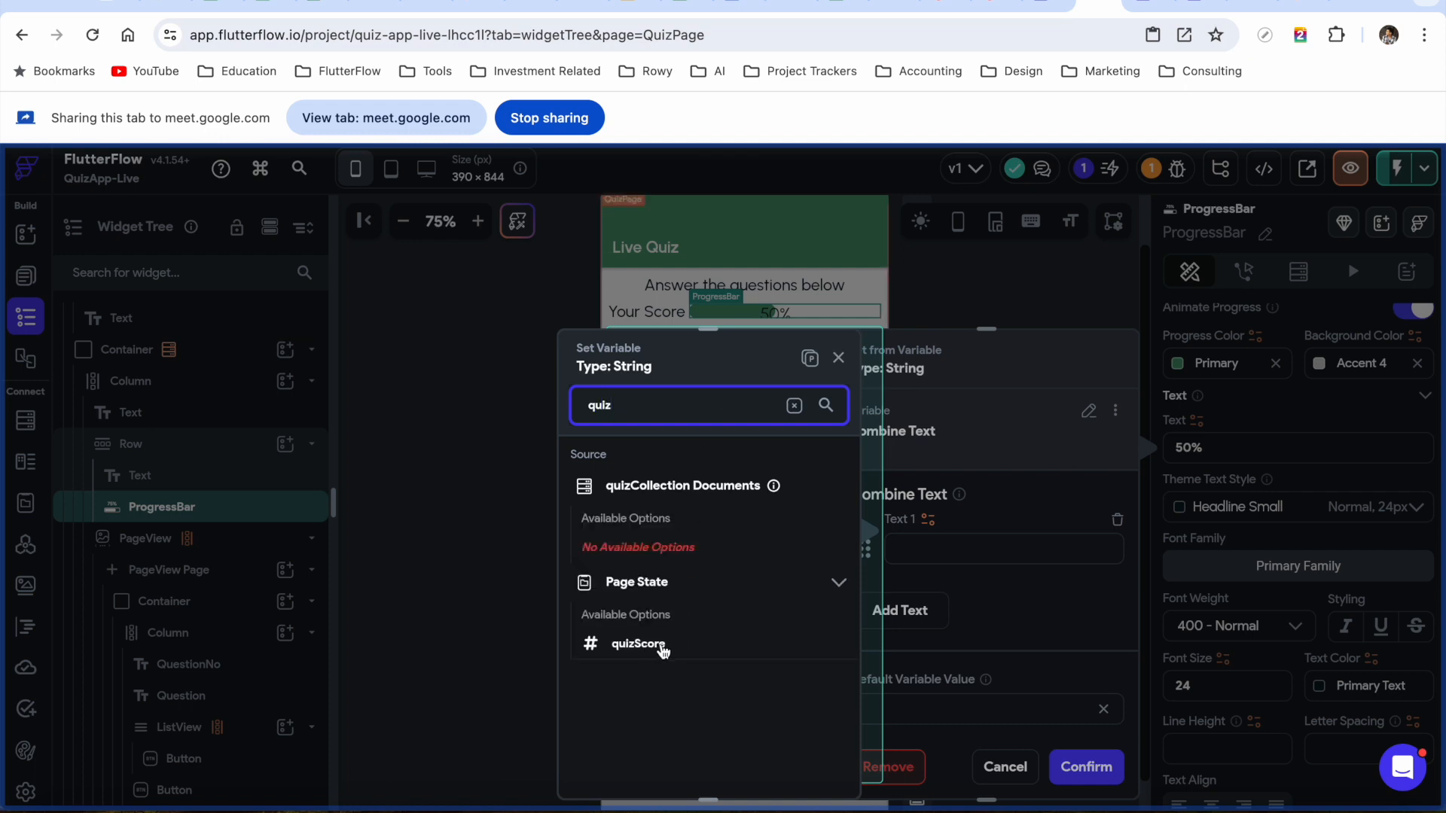
click(649, 644)
click(806, 767)
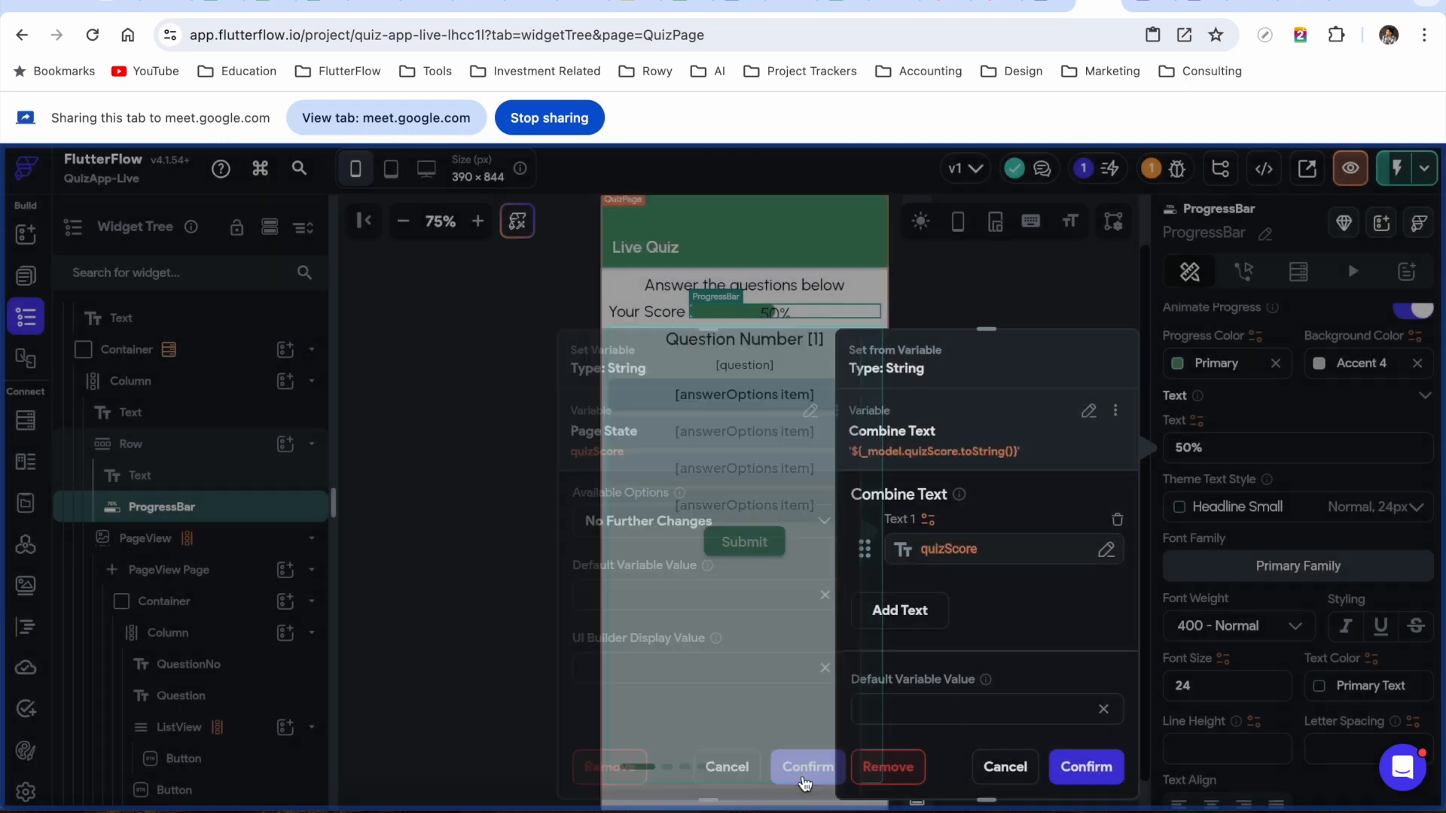
Add 'Point(S)' as the second text piece and apply the combined label
click(907, 608)
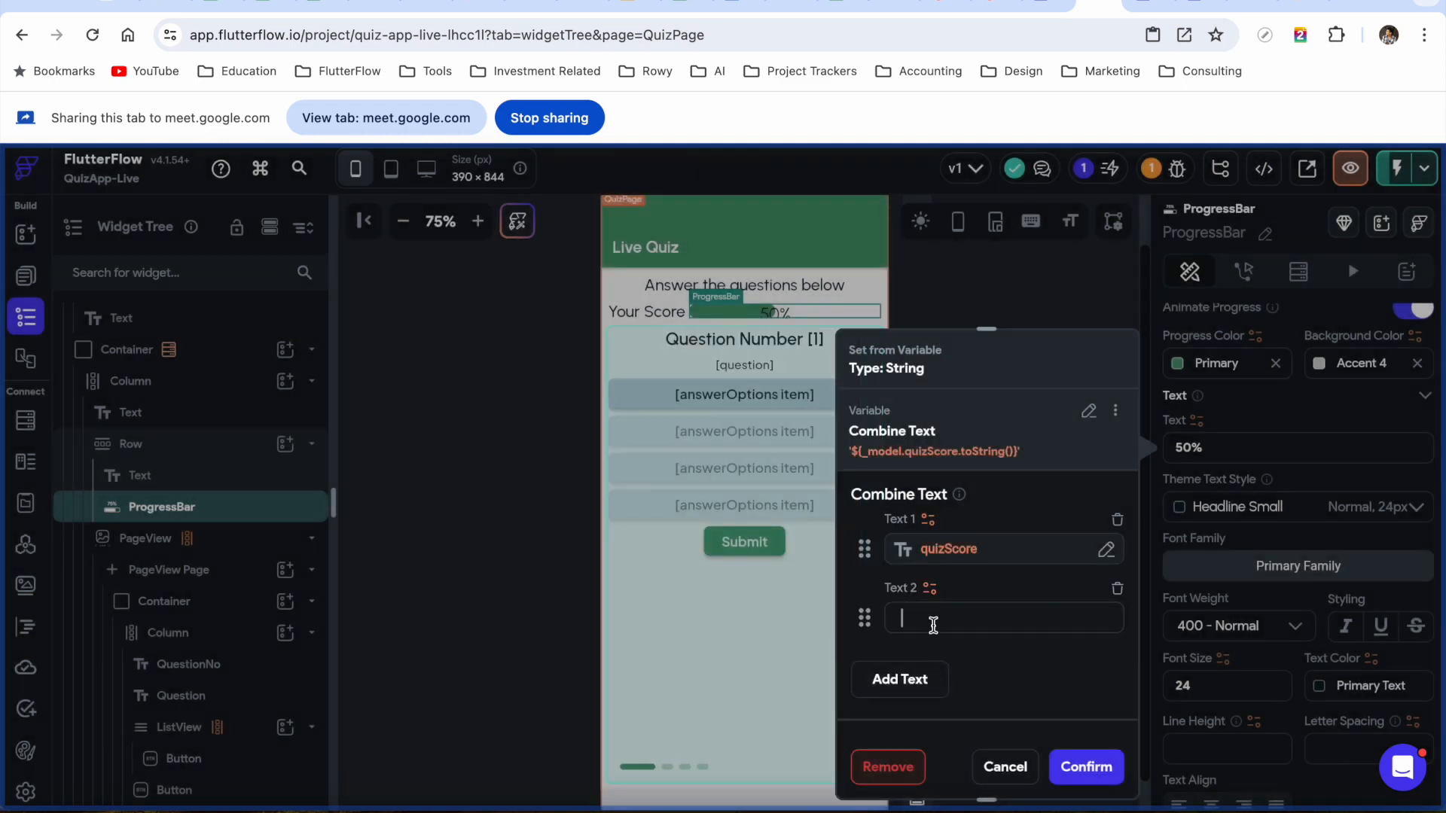
text(Point(S)
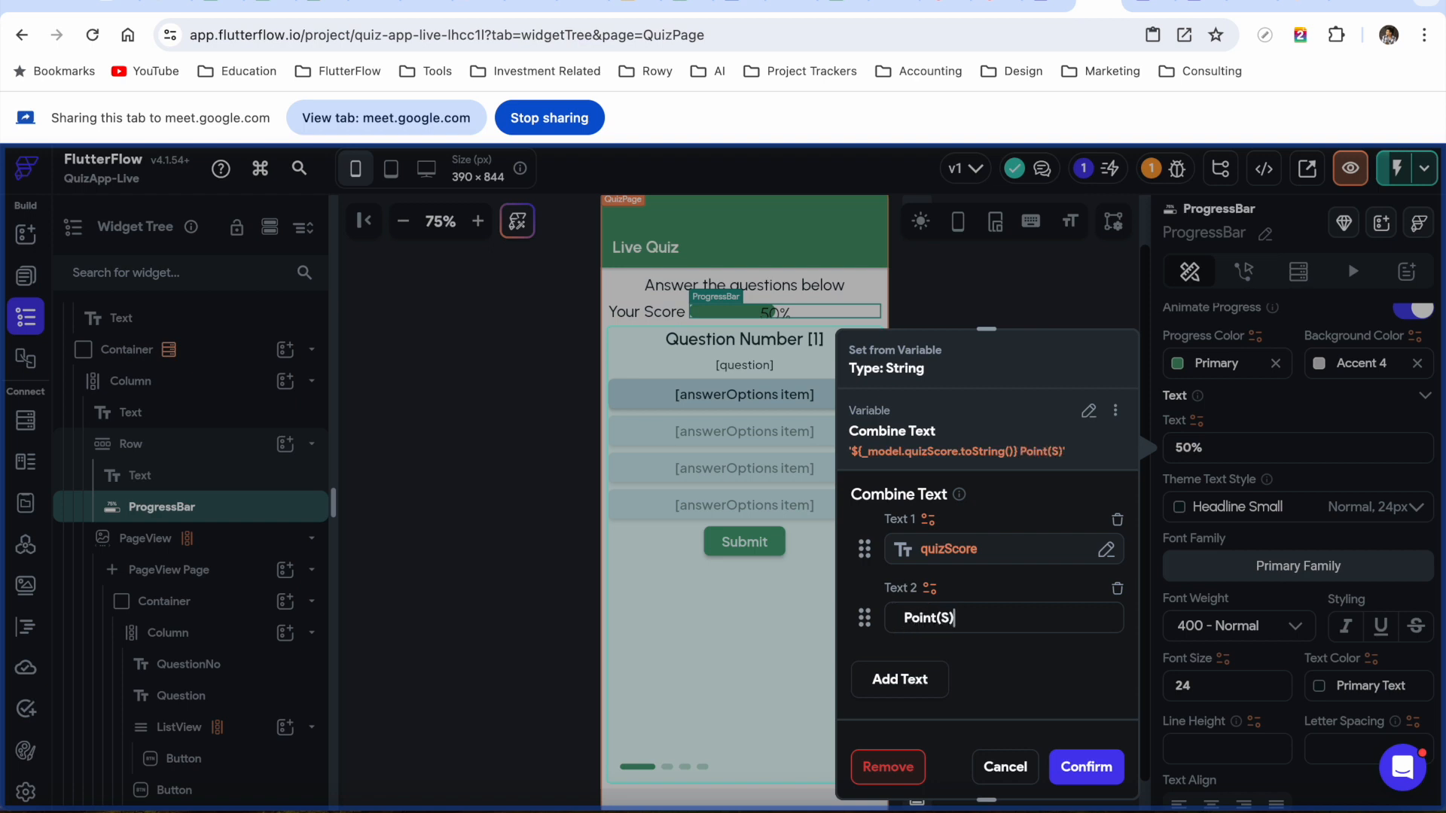
text())
scroll(1049, 685, down, 2)
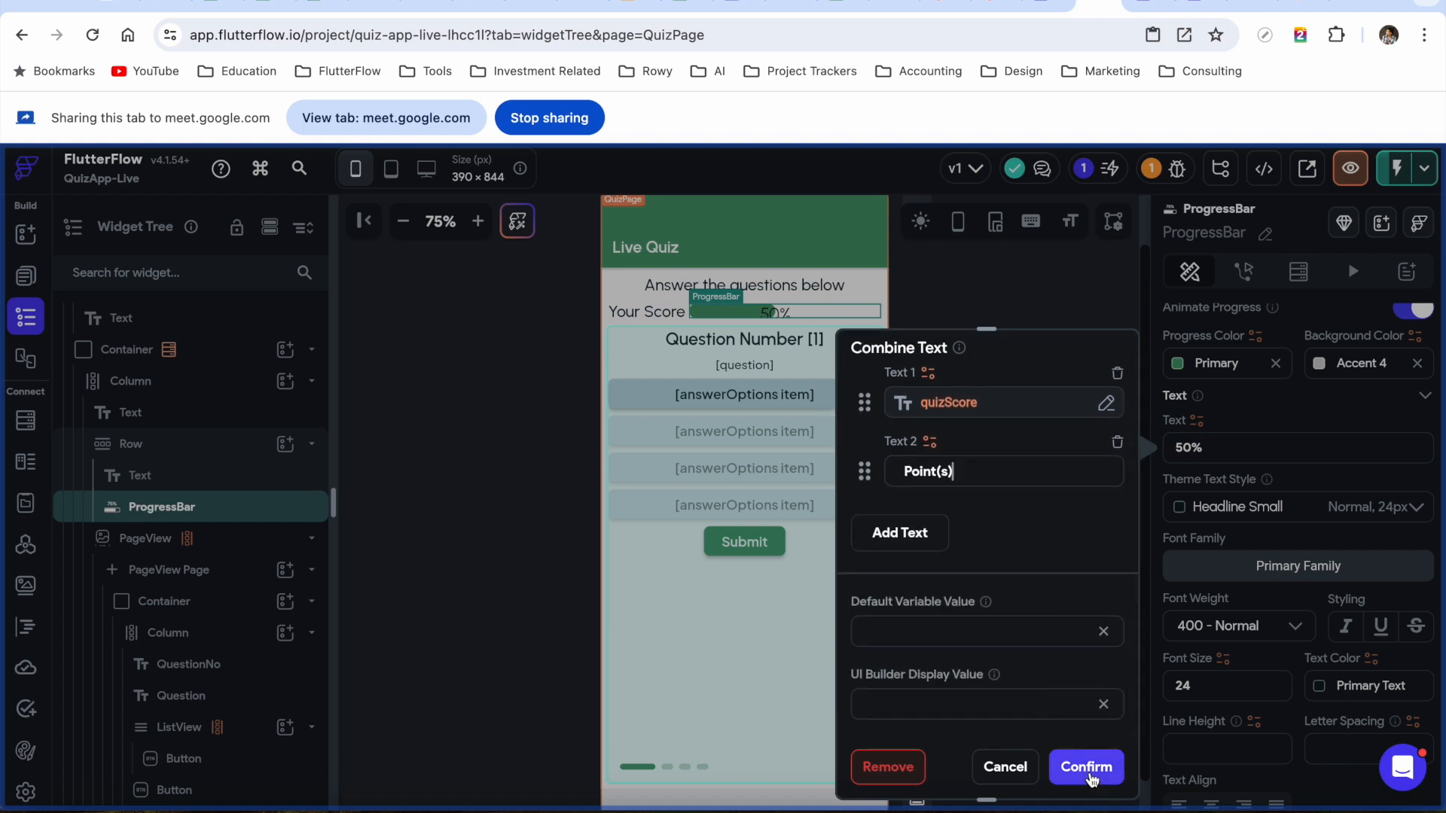
click(1087, 767)
Apply the Body Medium theme text style to the progress bar label, then deselect it
scroll(1292, 421, up, 5)
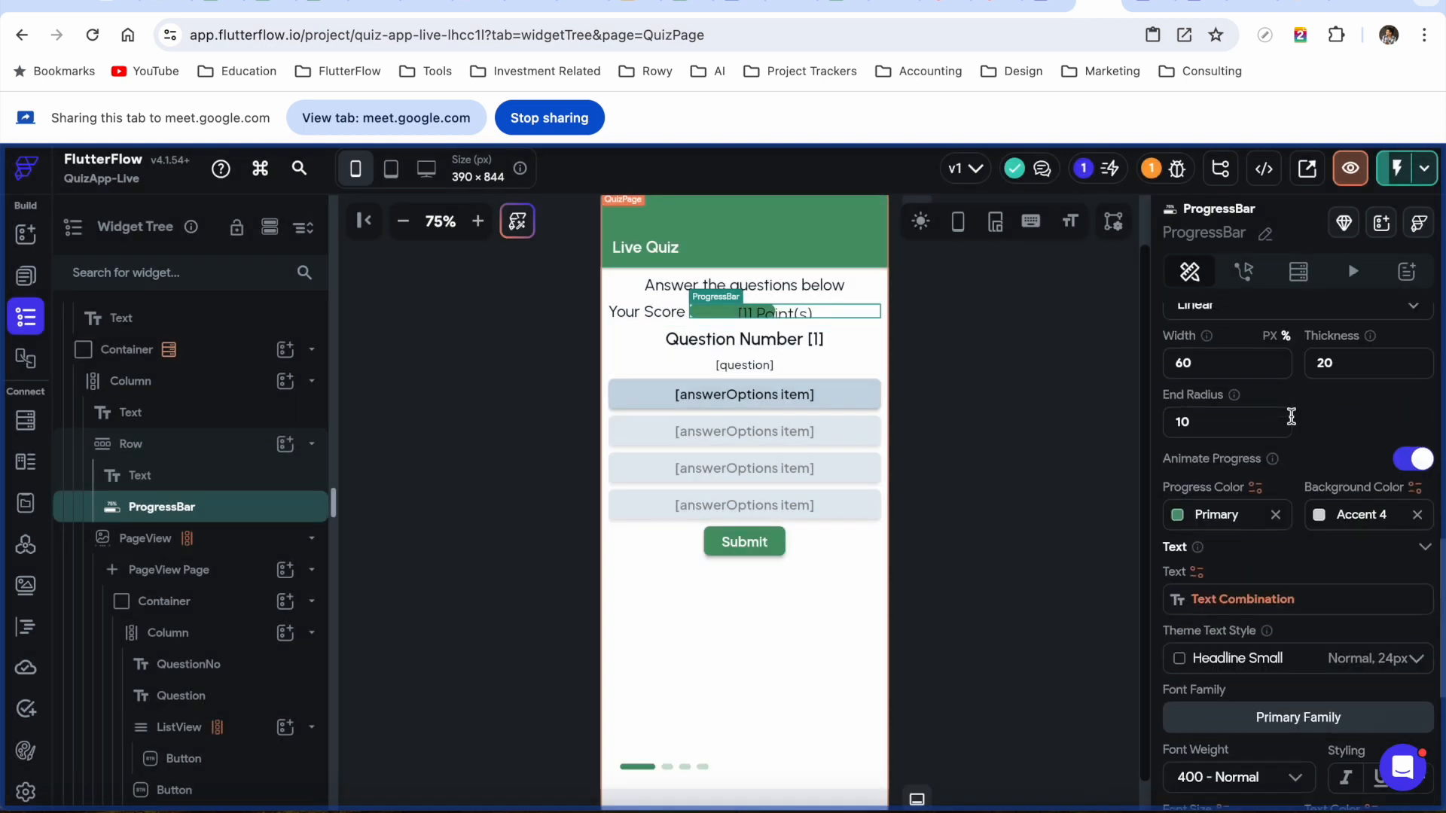
scroll(1292, 422, up, 5)
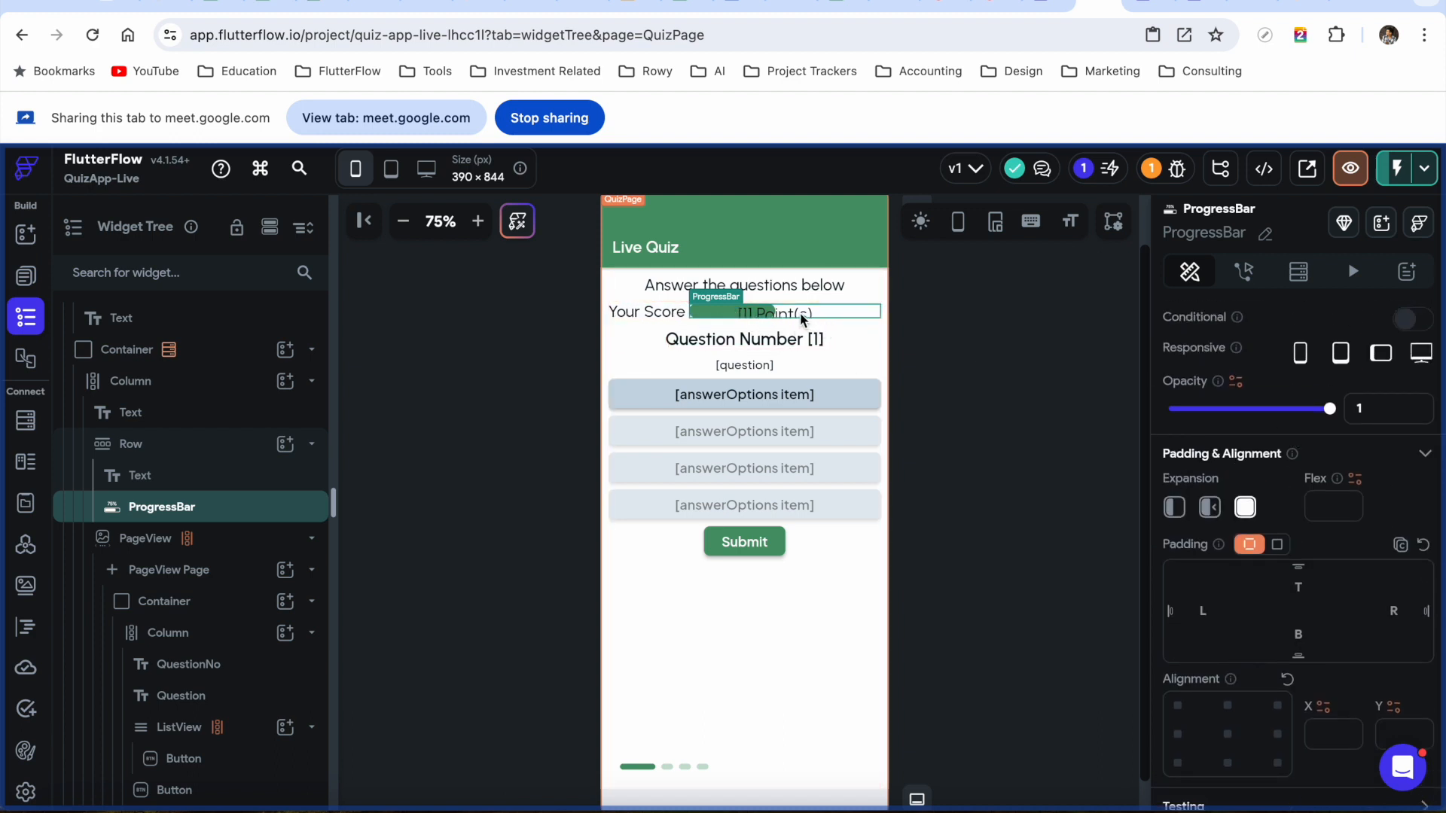
scroll(1275, 630, down, 8)
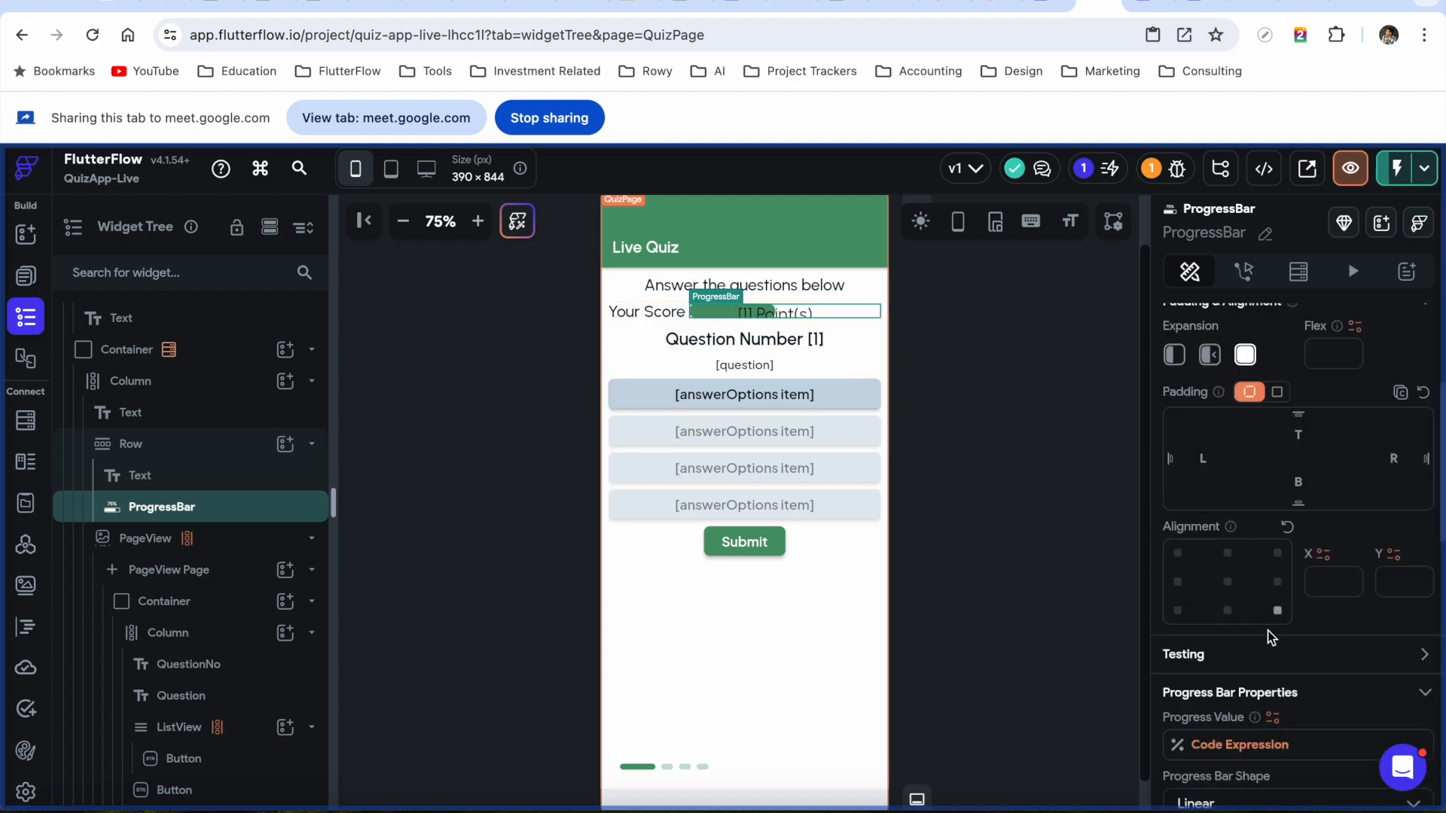
scroll(1273, 640, down, 1)
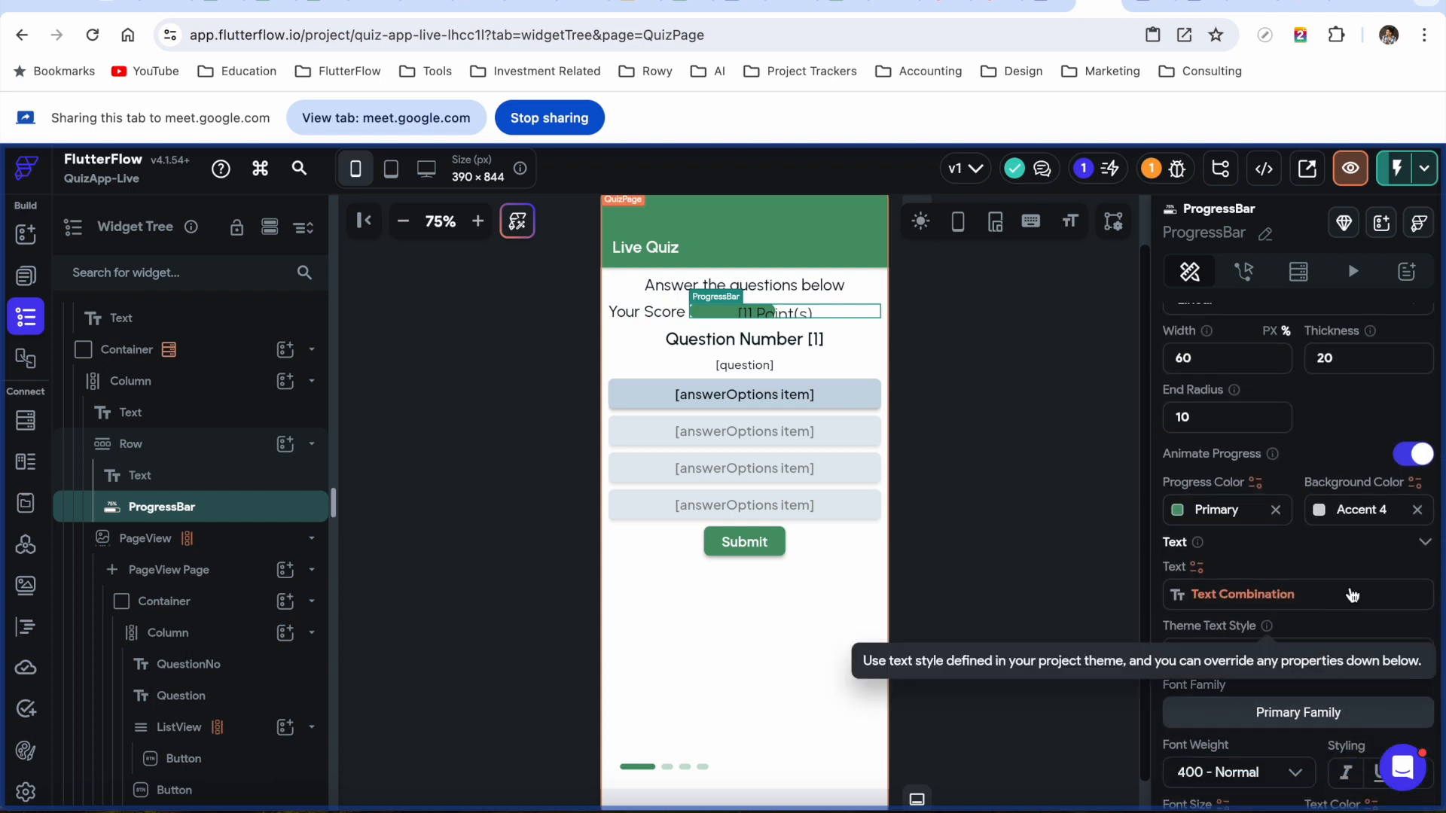
click(1319, 663)
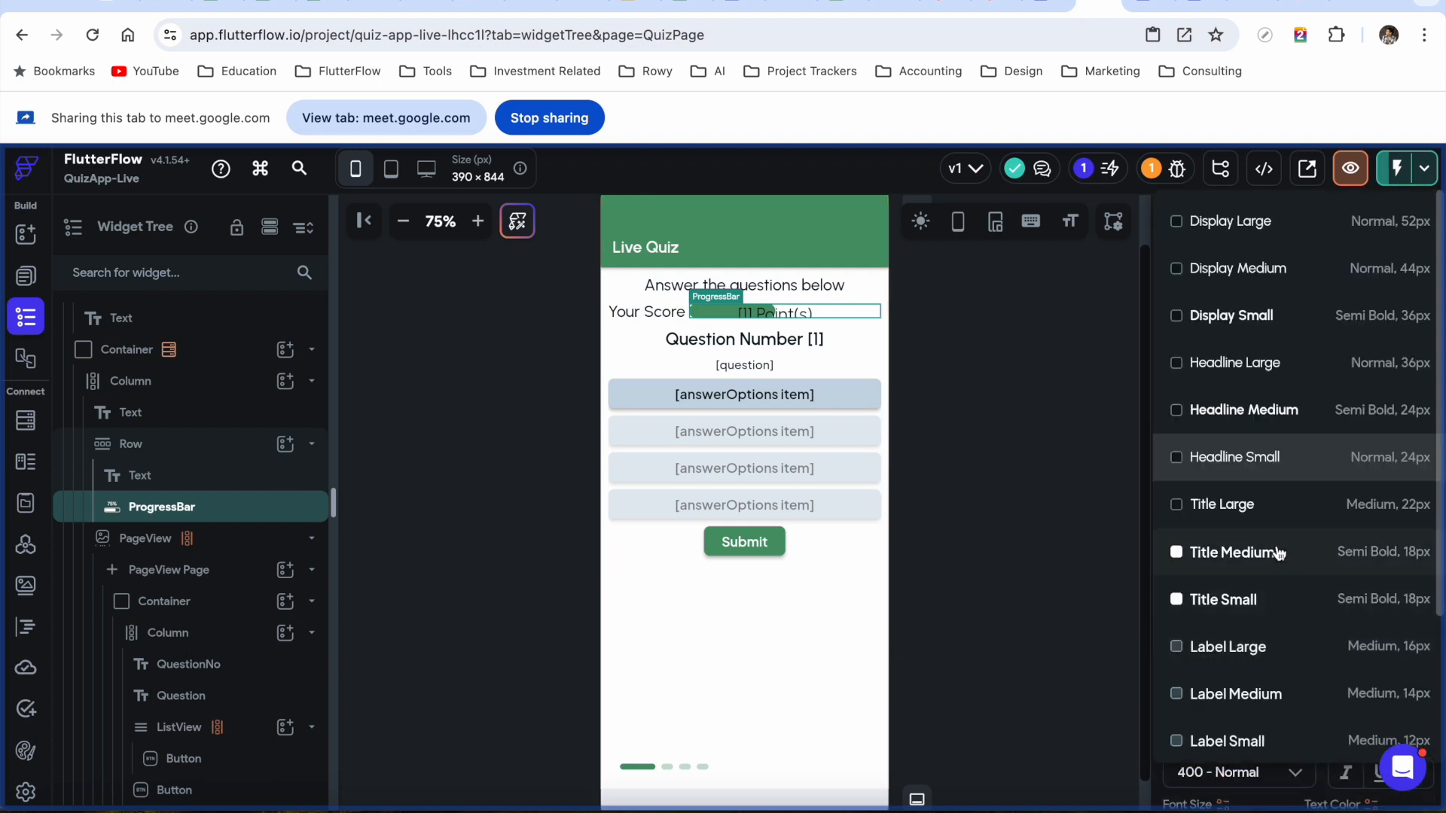
scroll(1266, 678, down, 2)
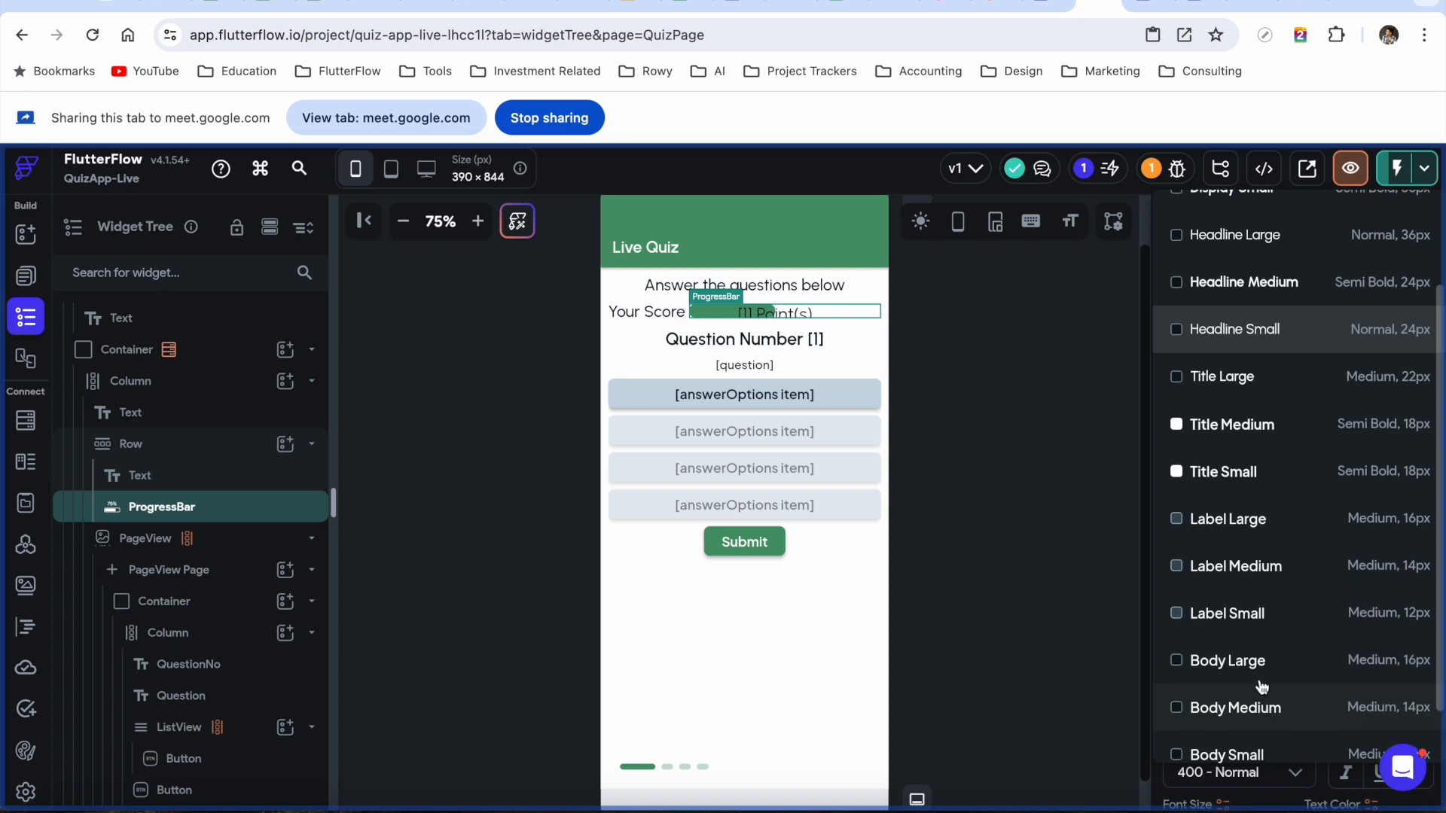
click(1256, 706)
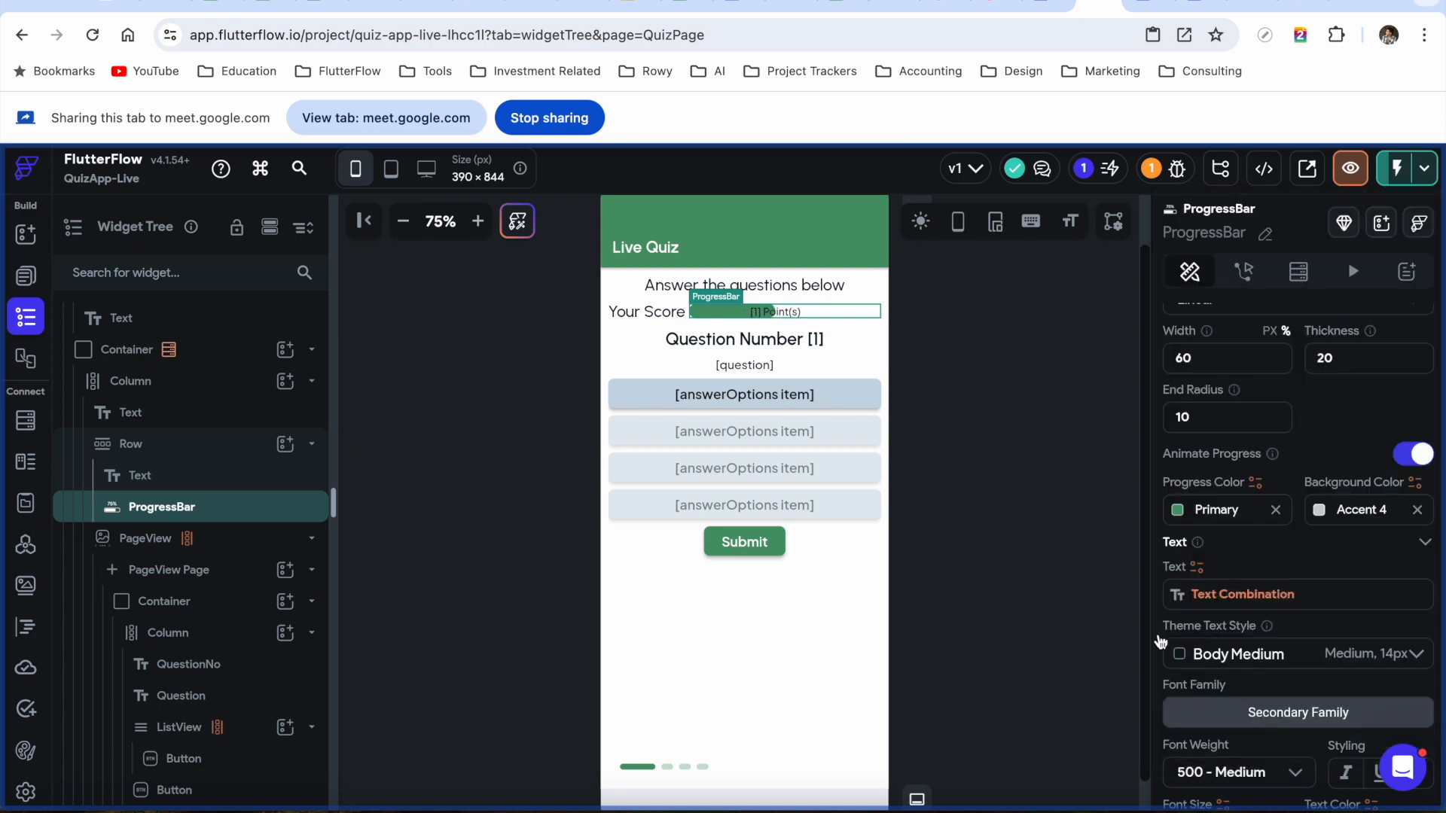
click(976, 375)
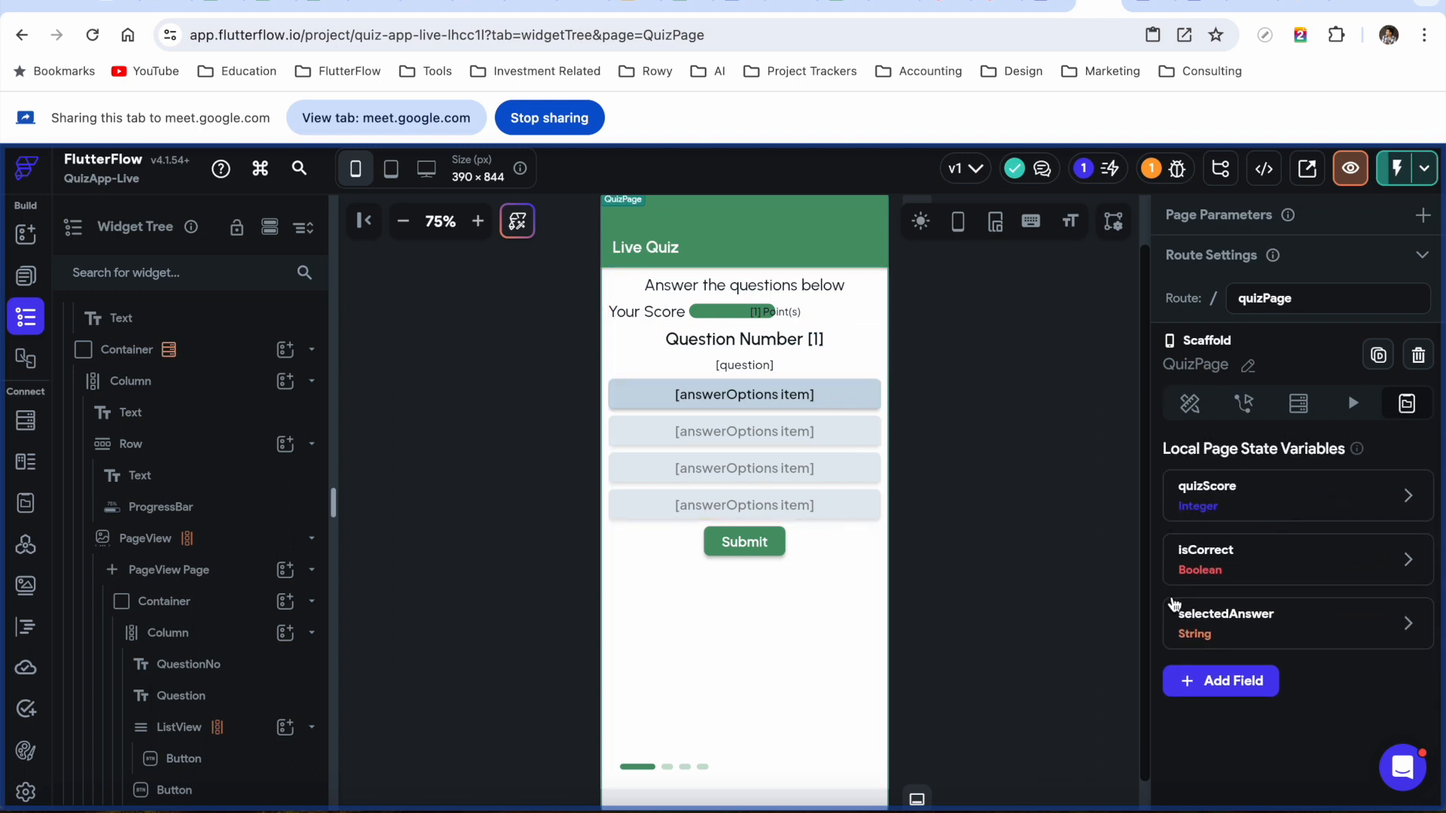
Rename the first answer button to answerOption and show its actions panel
click(854, 393)
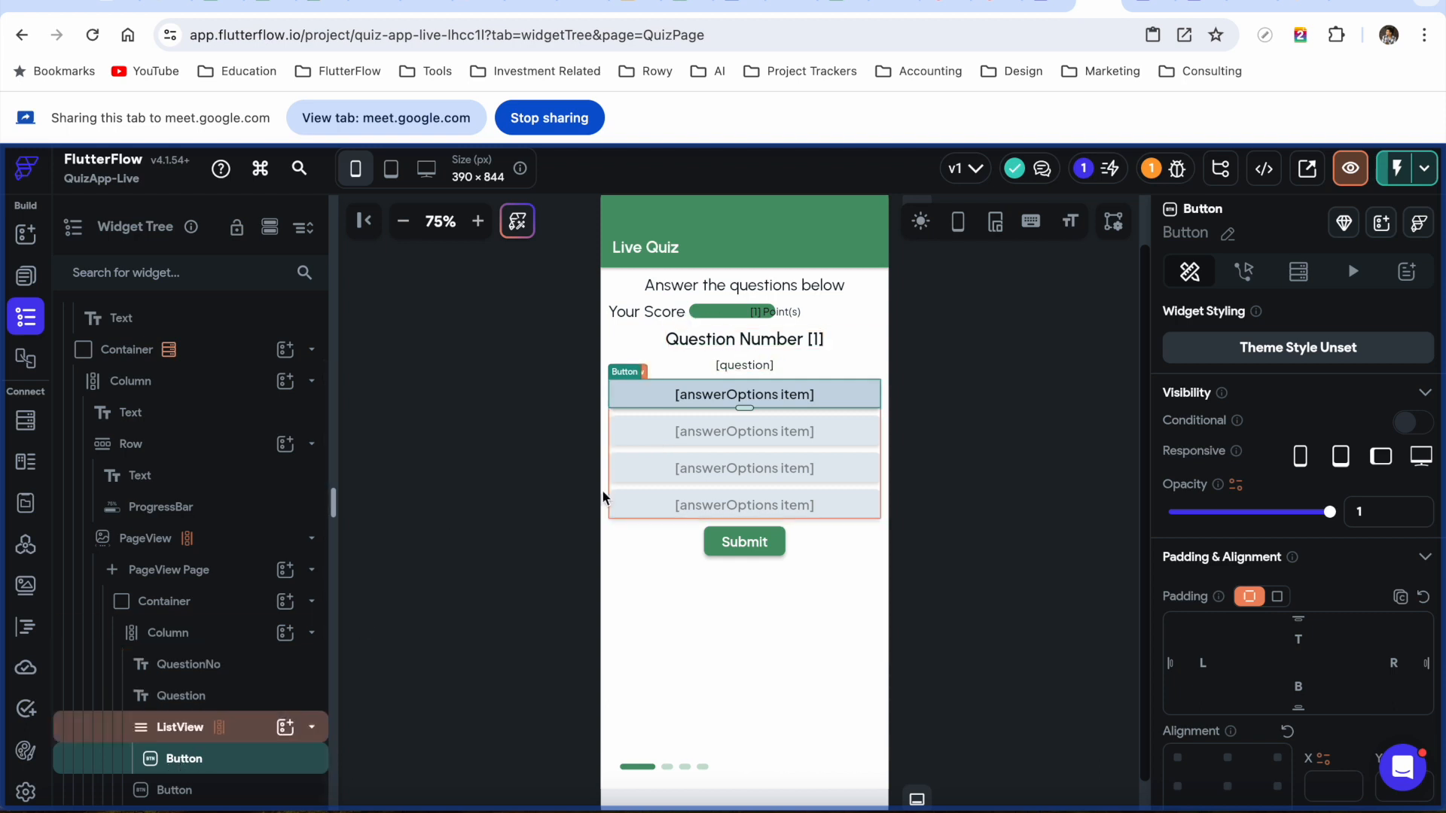
click(1227, 237)
text(s)
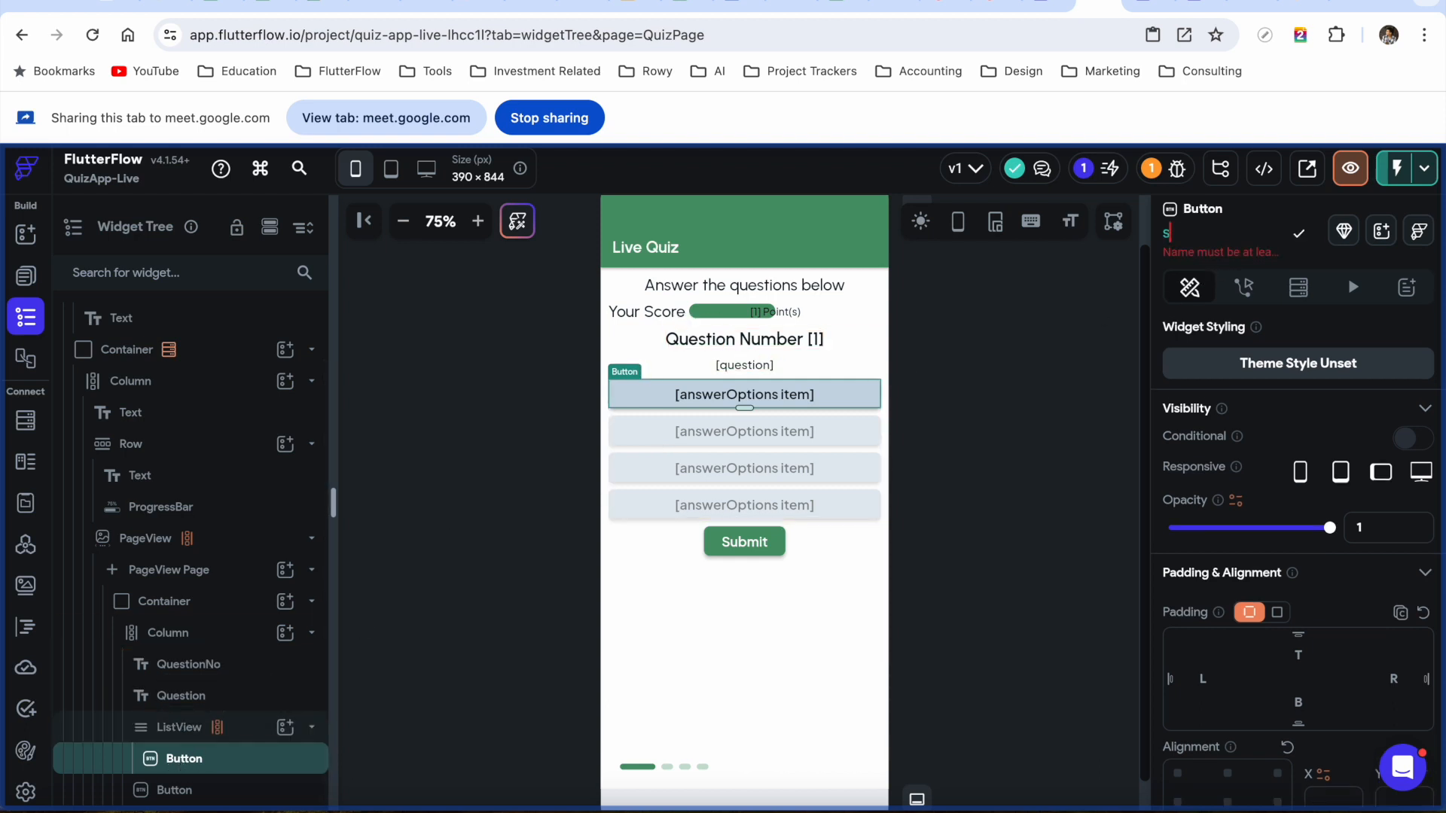
key(BackSpace)
text(answ)
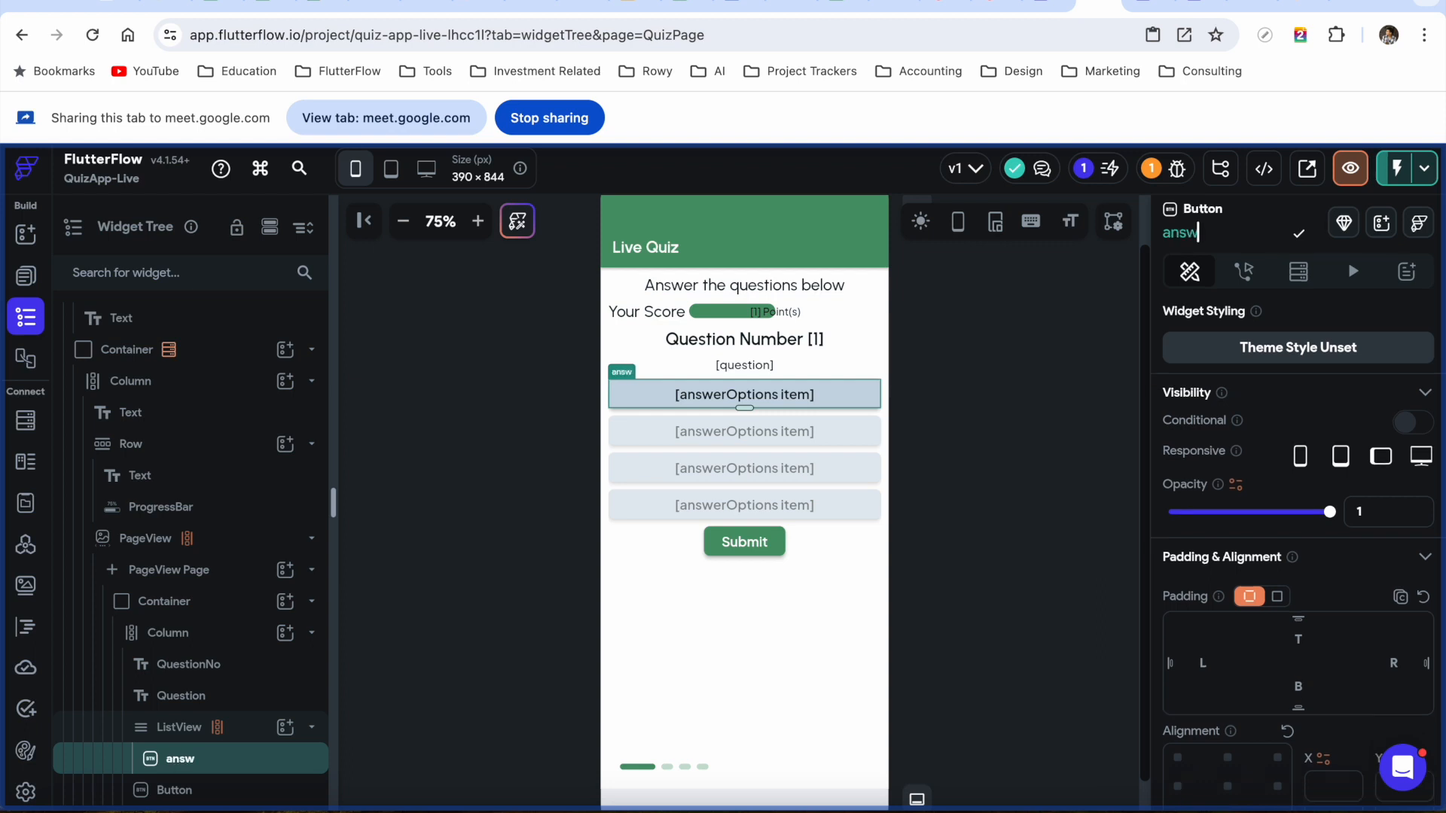
text(erOption)
click(1299, 235)
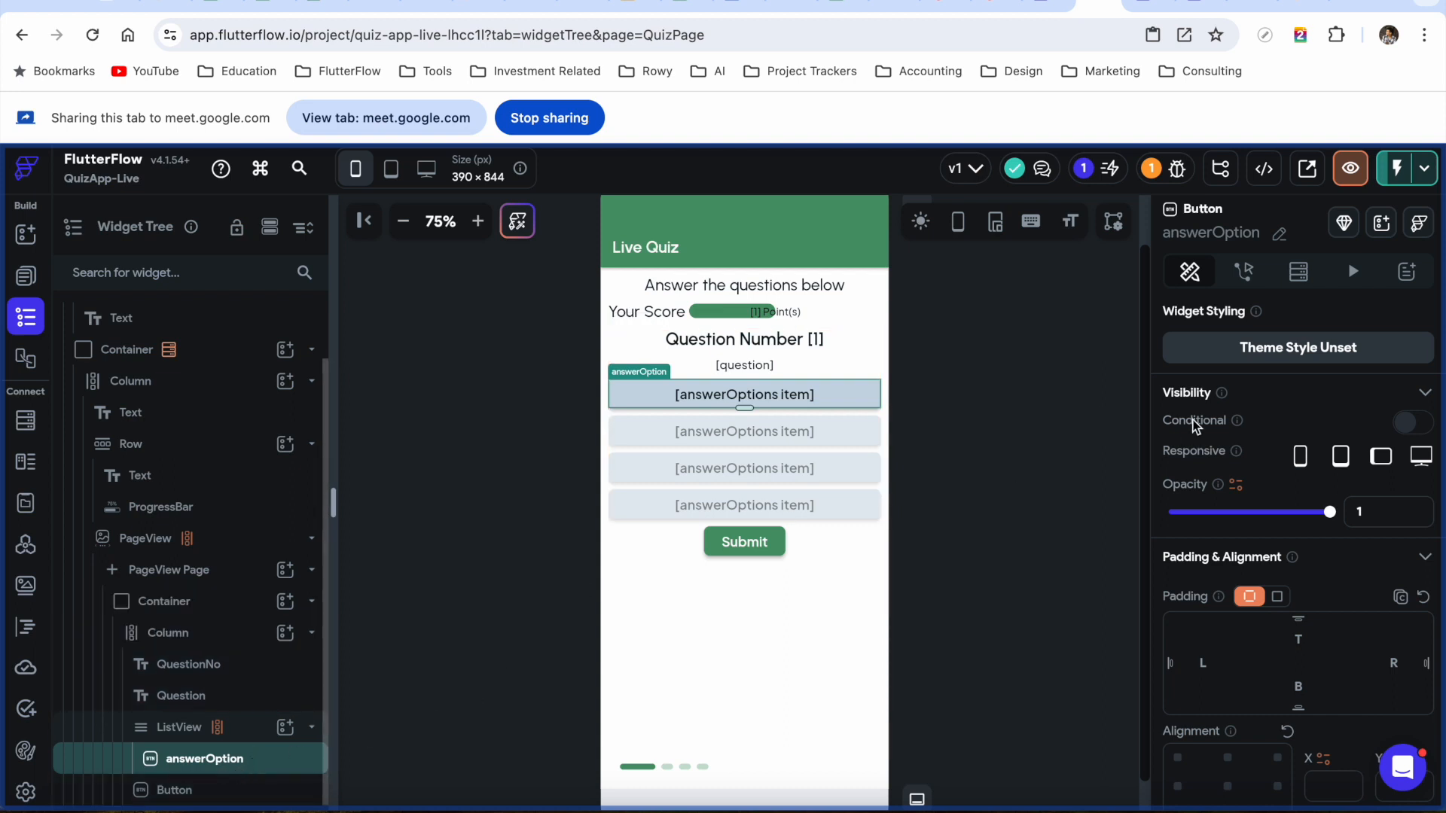
click(1244, 273)
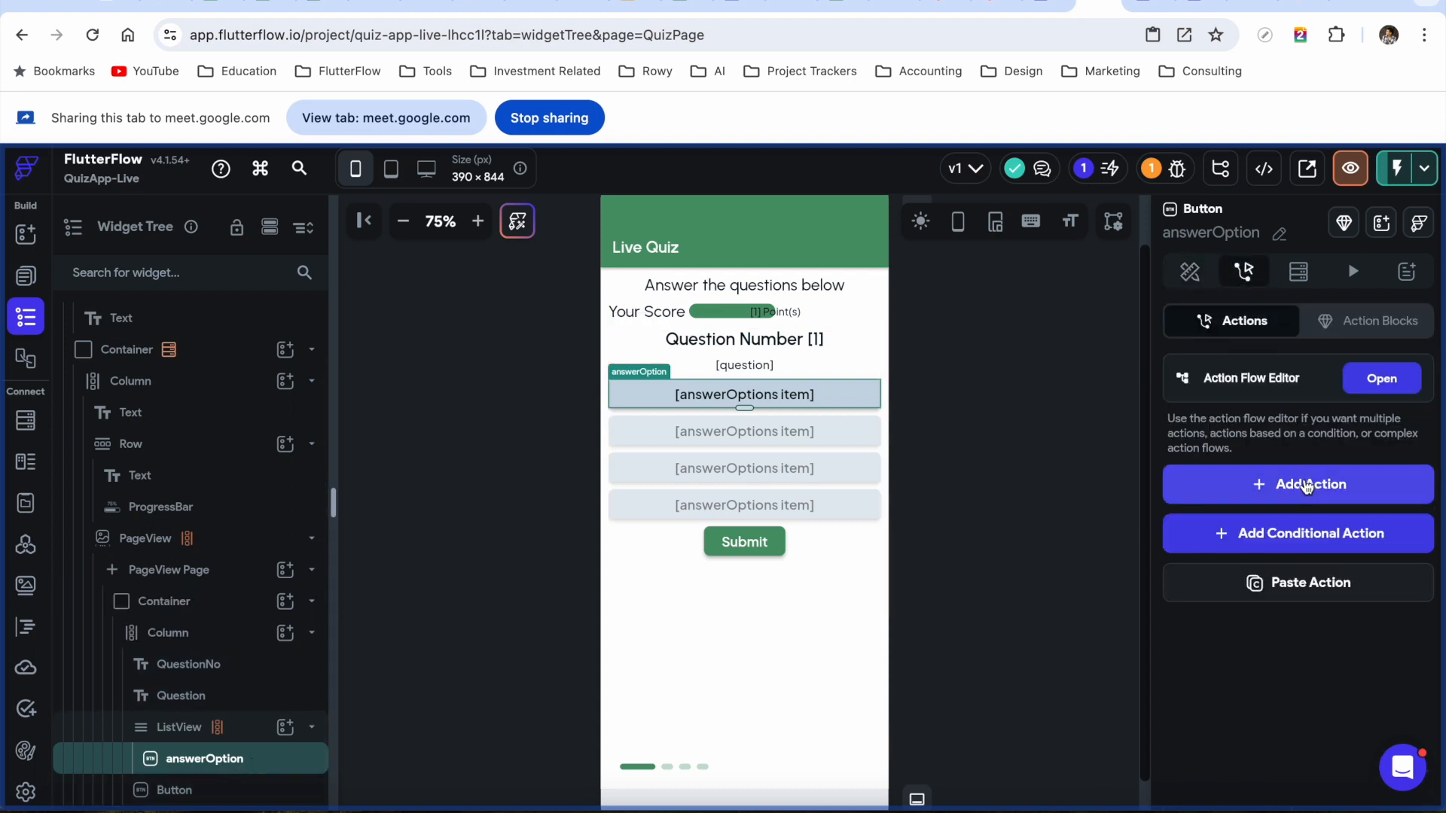
Add an Update Page State action to the answerOption button's tap, found by searching 'update page'
click(1295, 482)
text(upda)
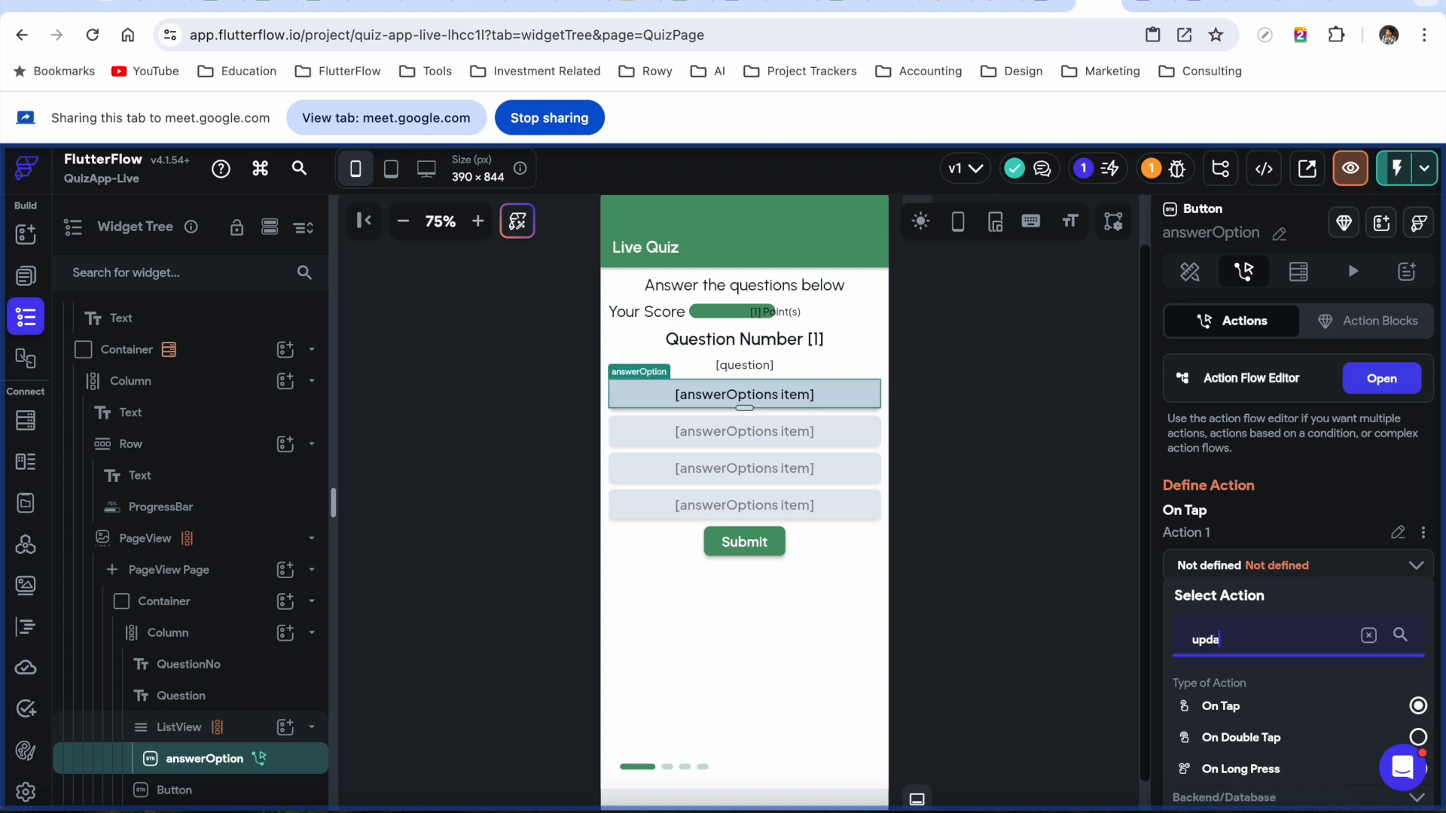
text(te page)
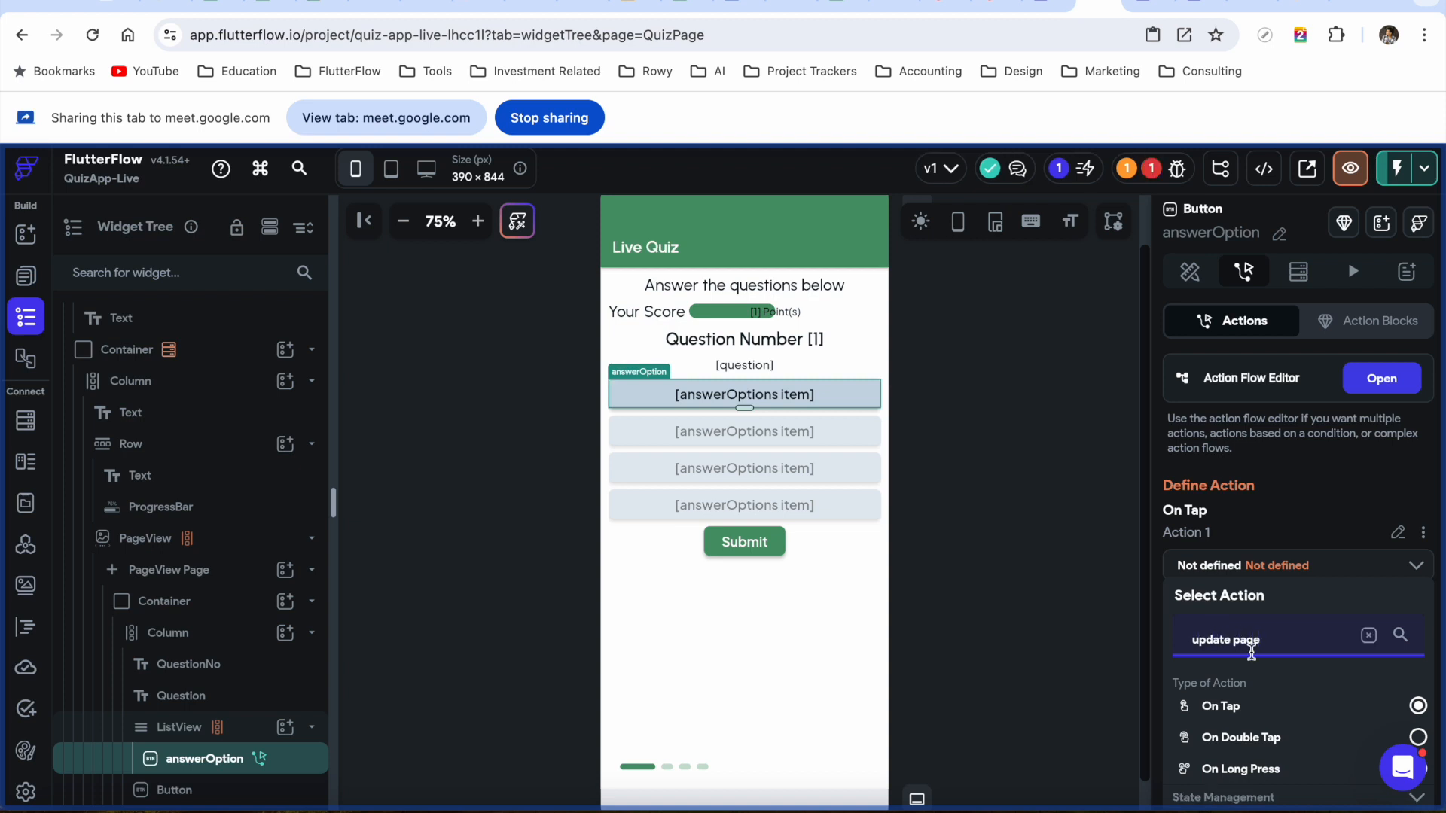
scroll(1243, 678, down, 2)
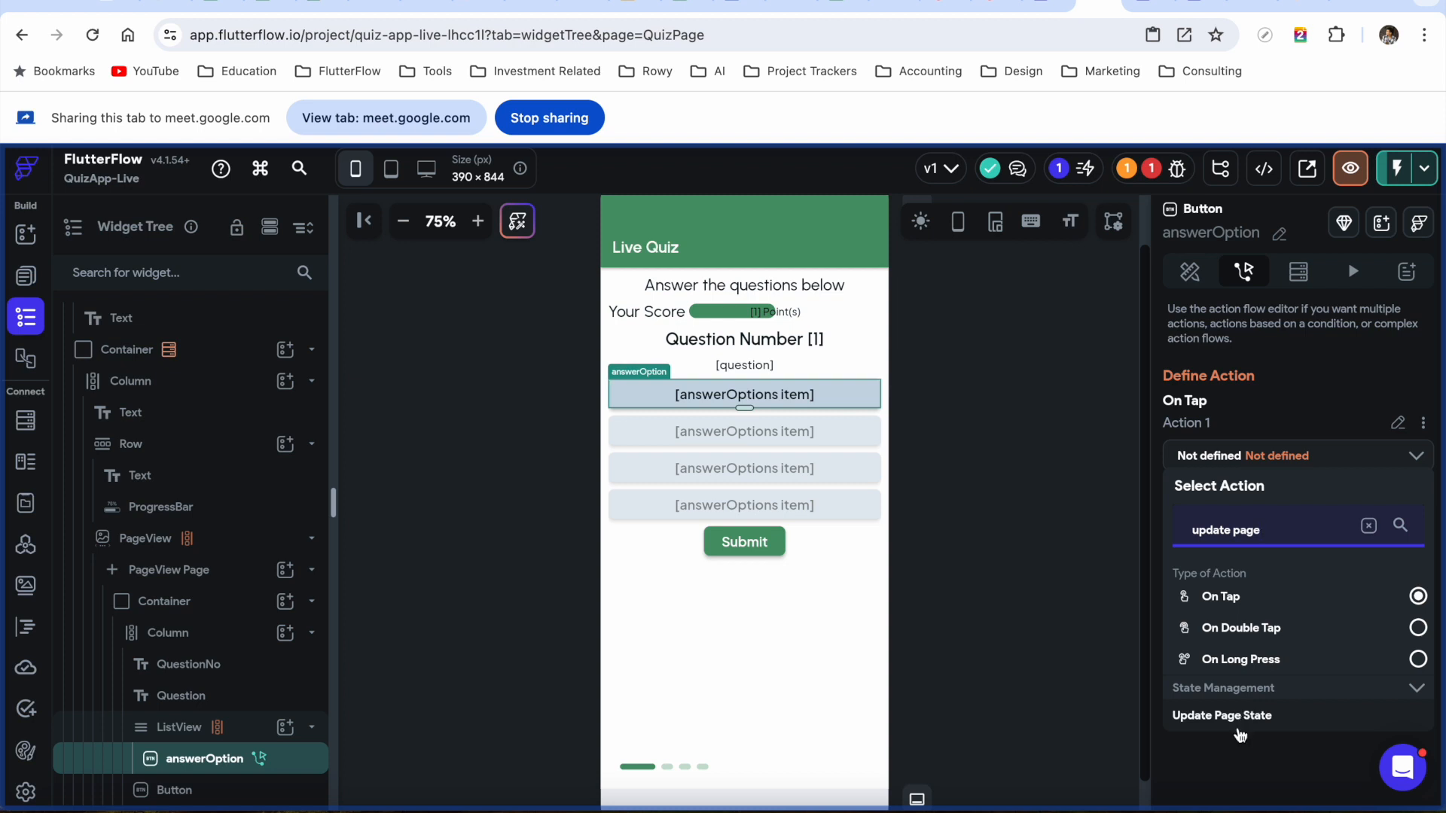
click(1239, 725)
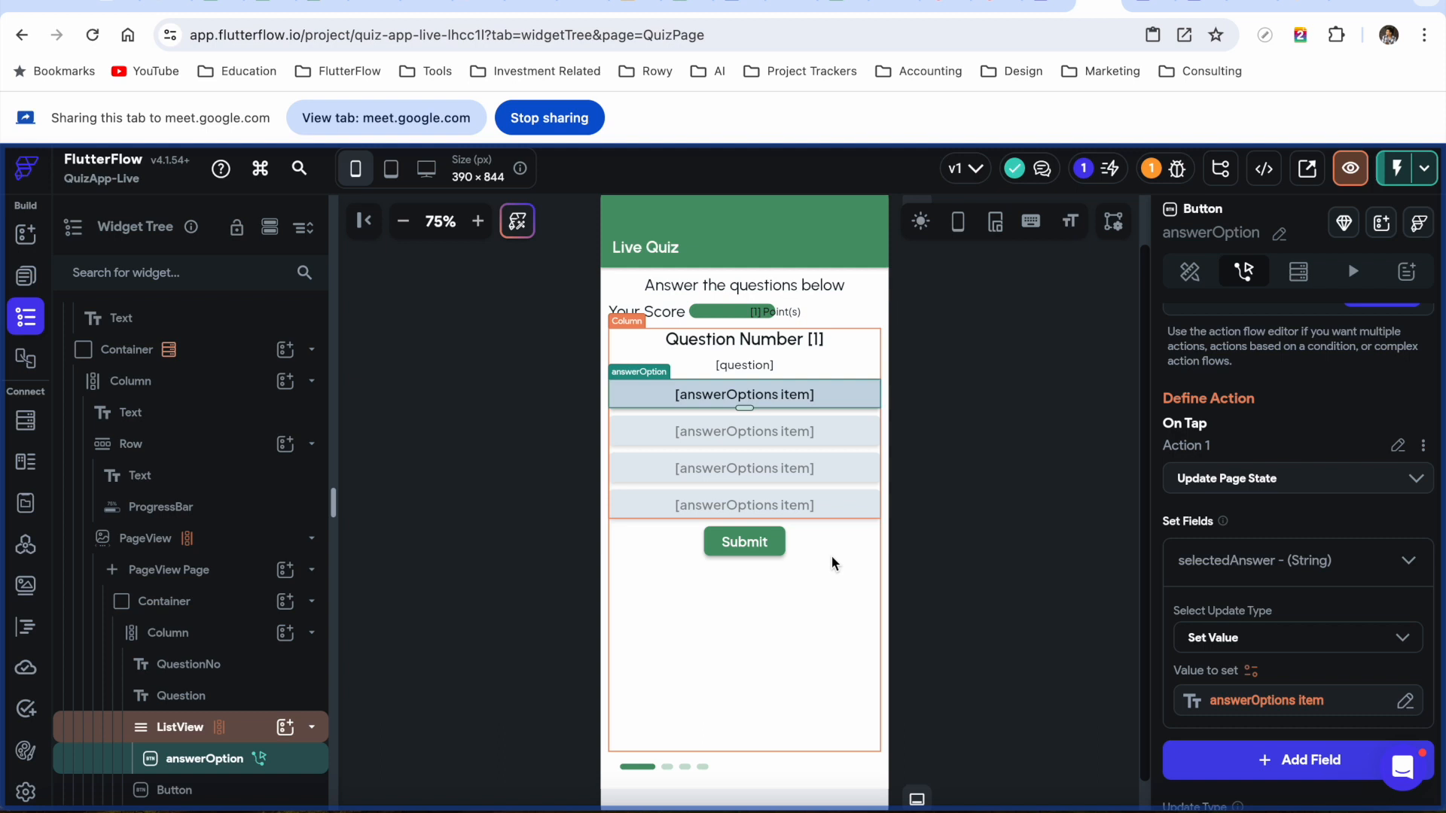
Add a conditional action in the Submit button's action flow editor
click(748, 547)
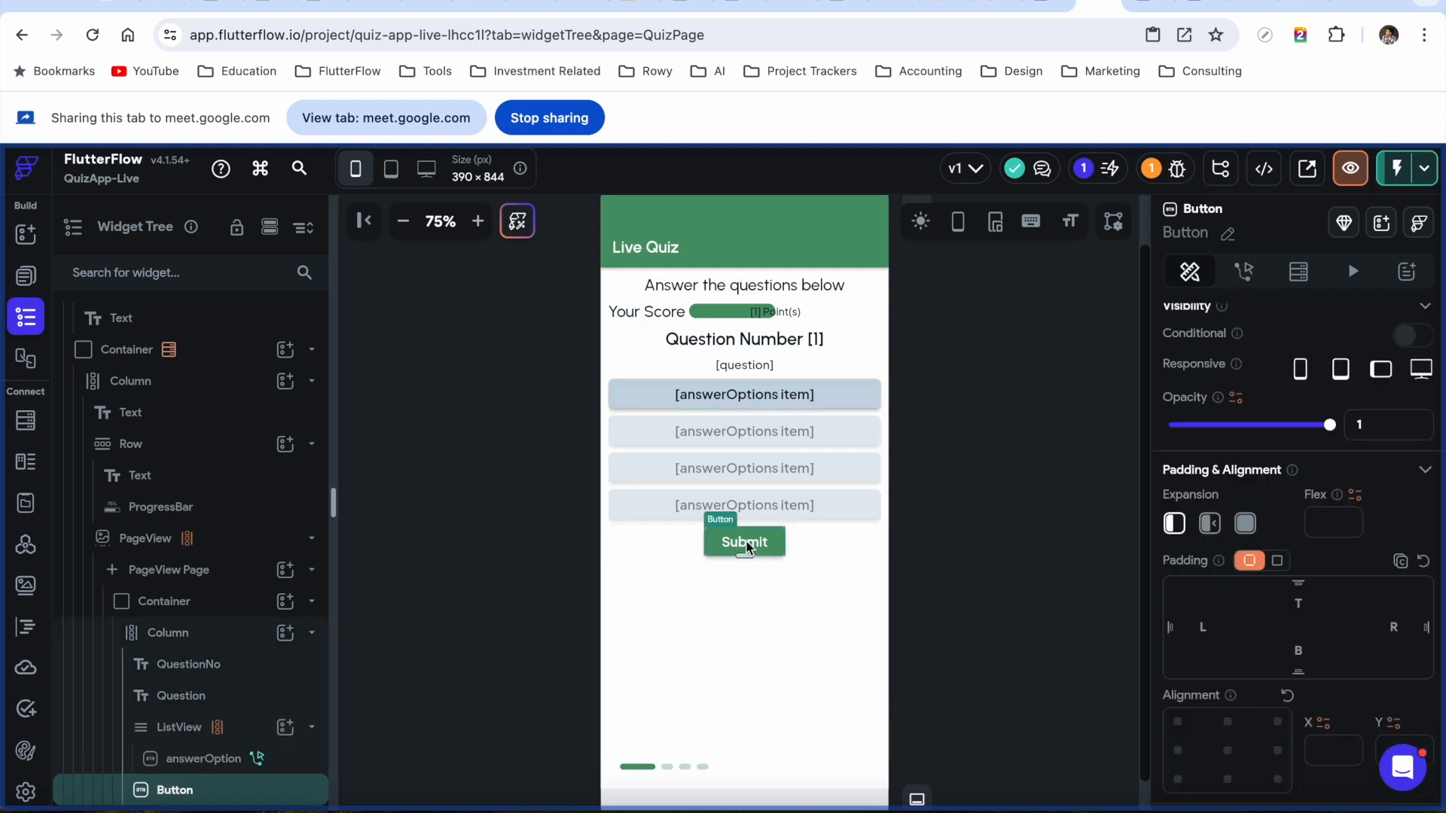
click(1243, 271)
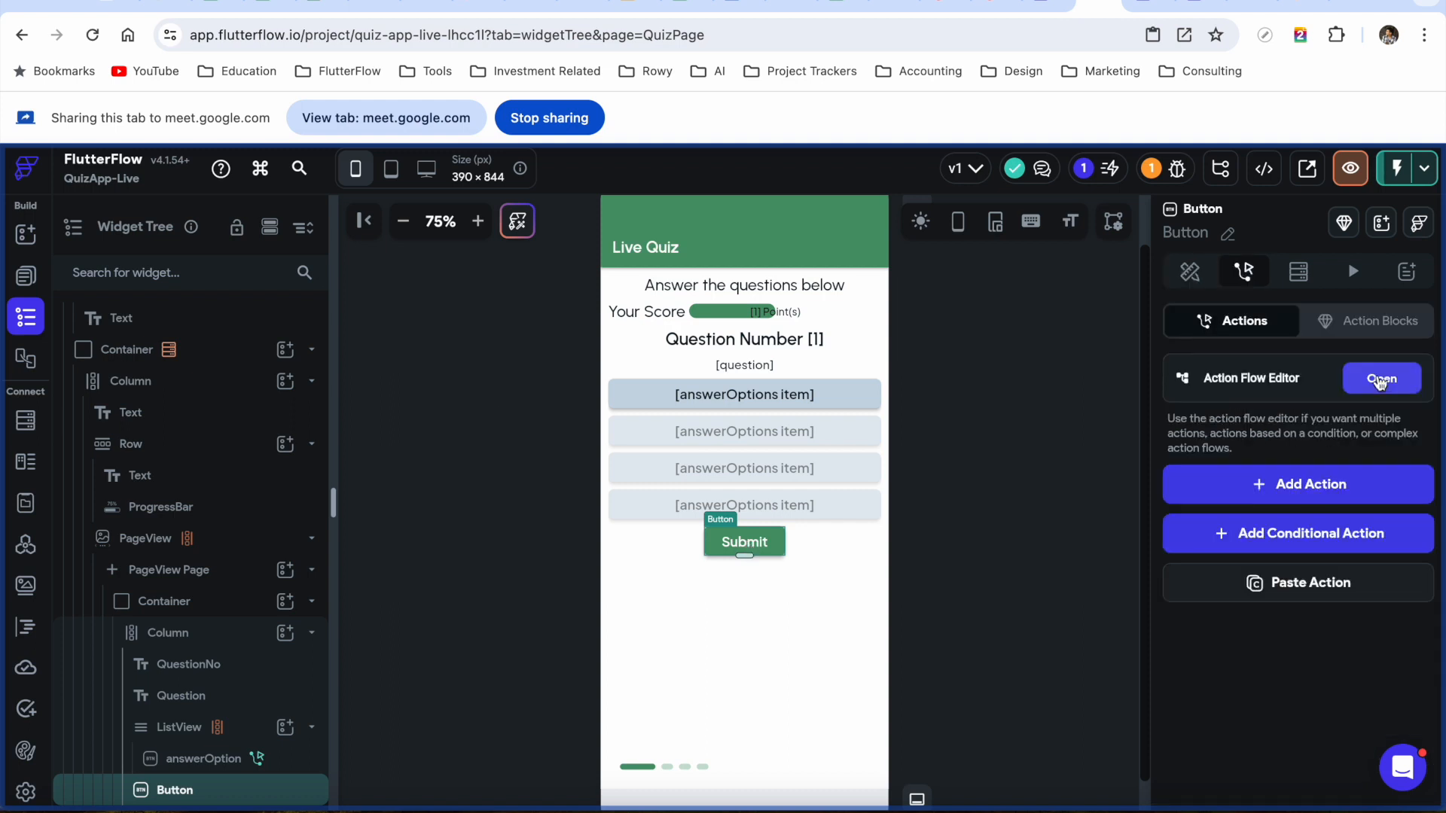
click(1380, 383)
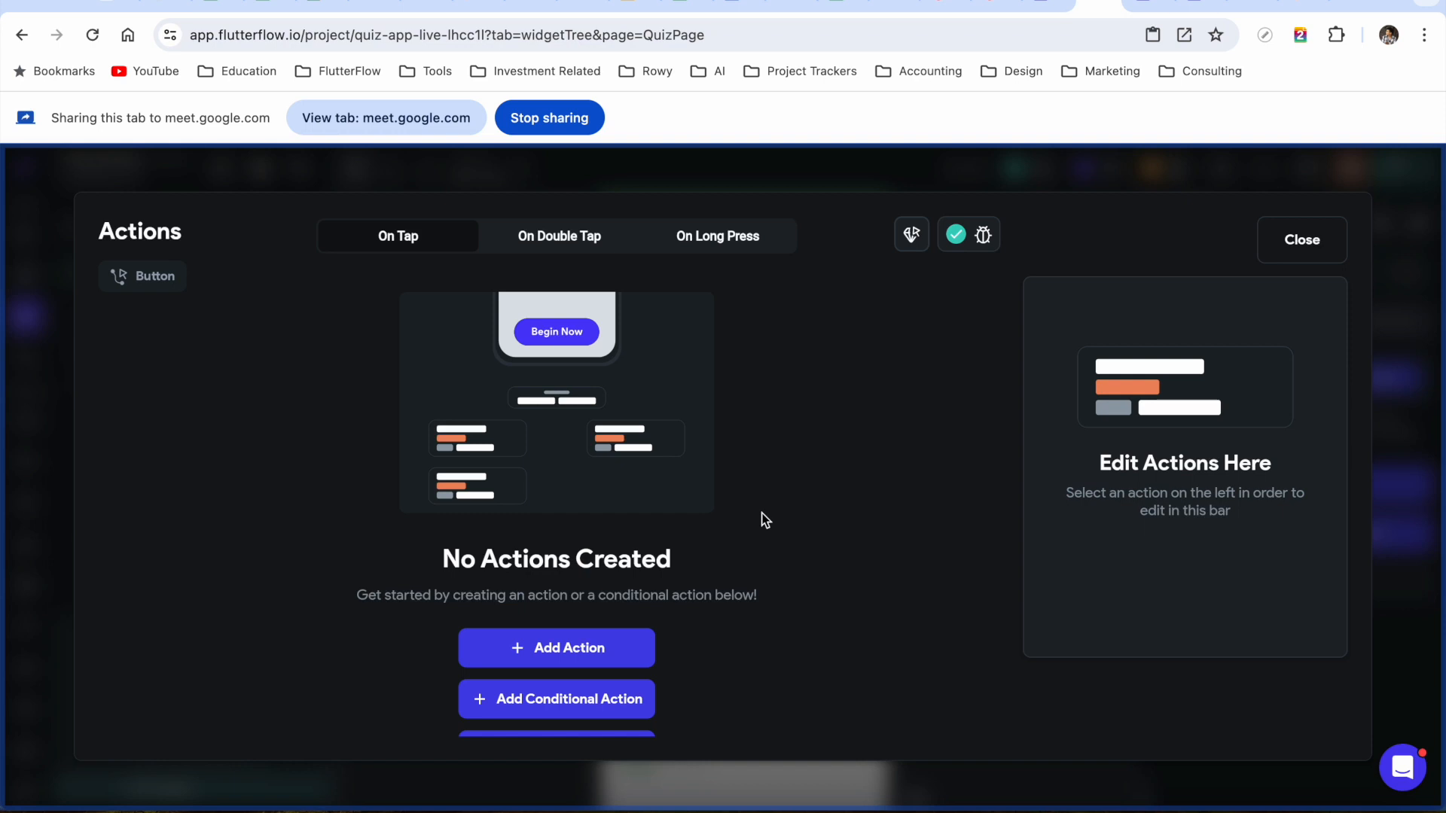
click(607, 709)
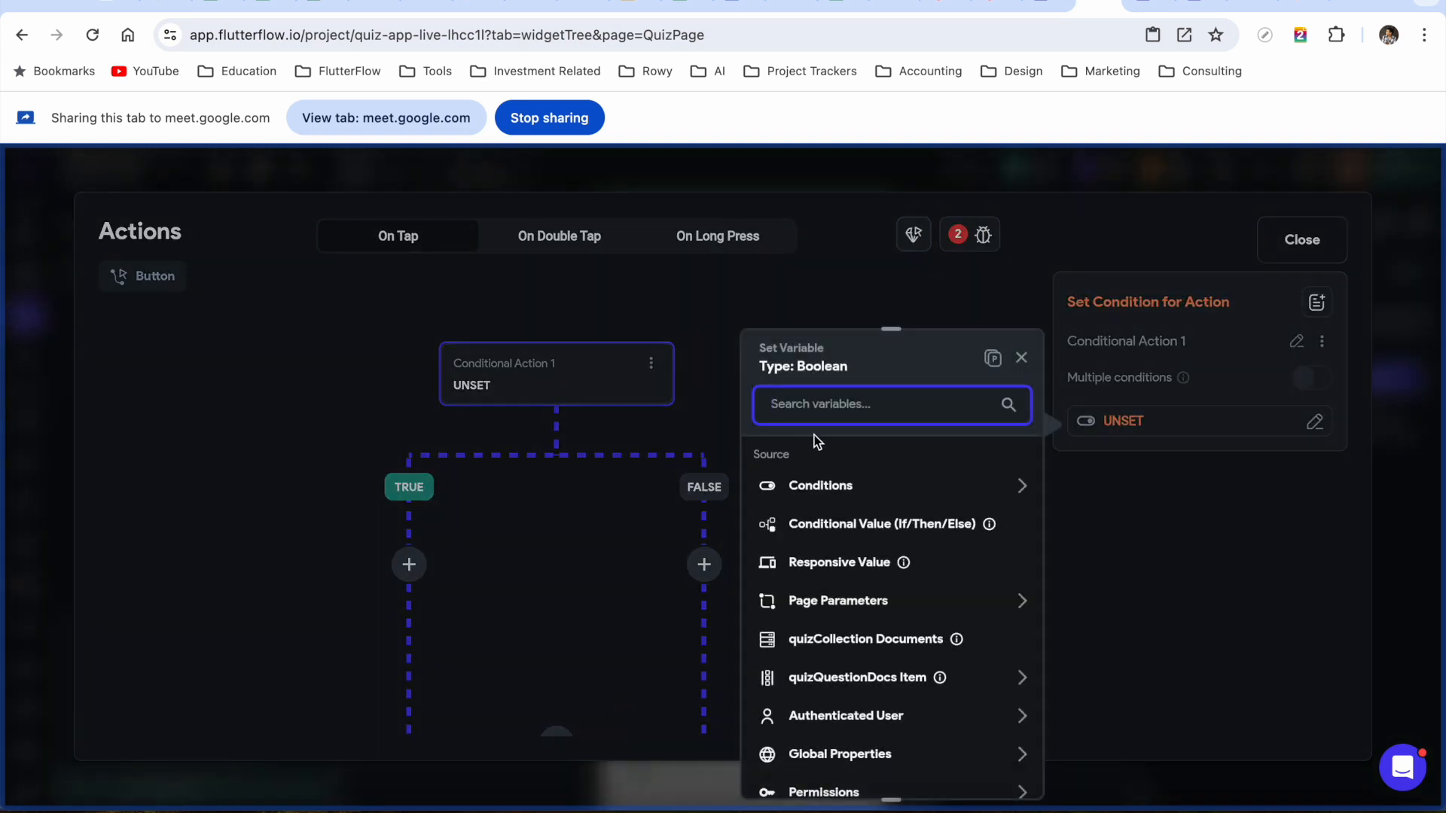
Define a single condition checking that selectedAnswer is set and not empty
text(s)
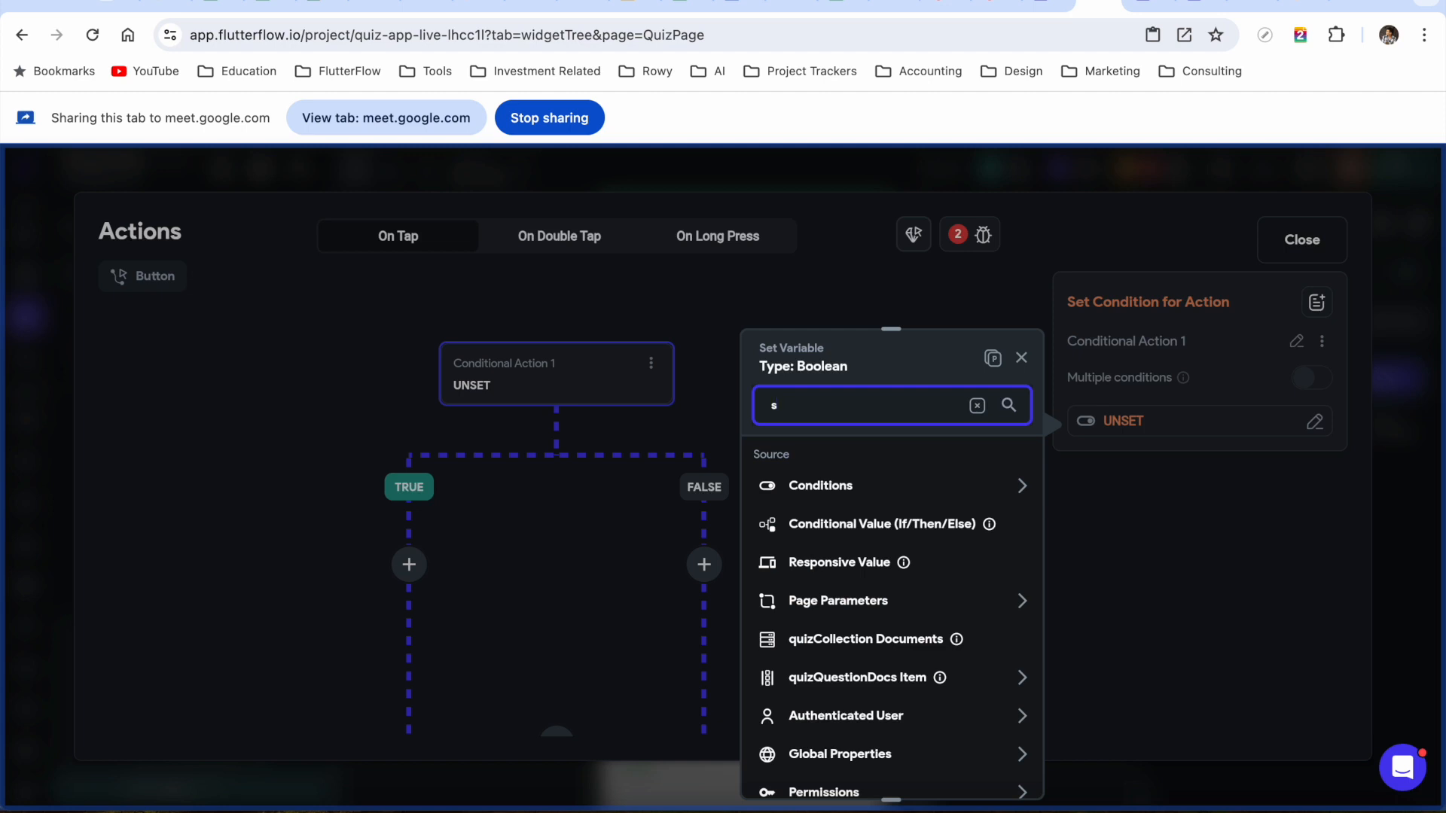
key(BackSpace)
click(845, 486)
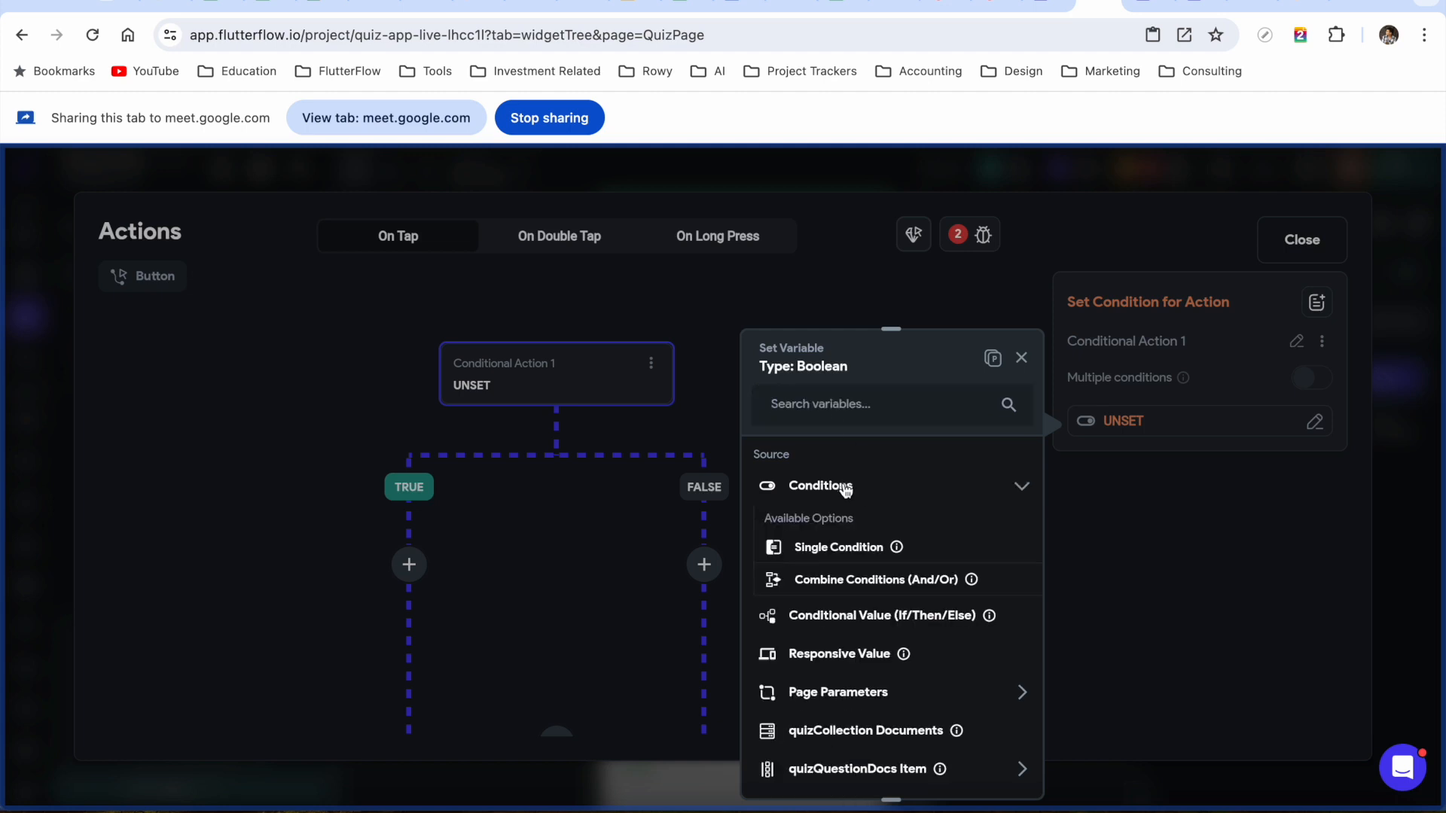
click(840, 550)
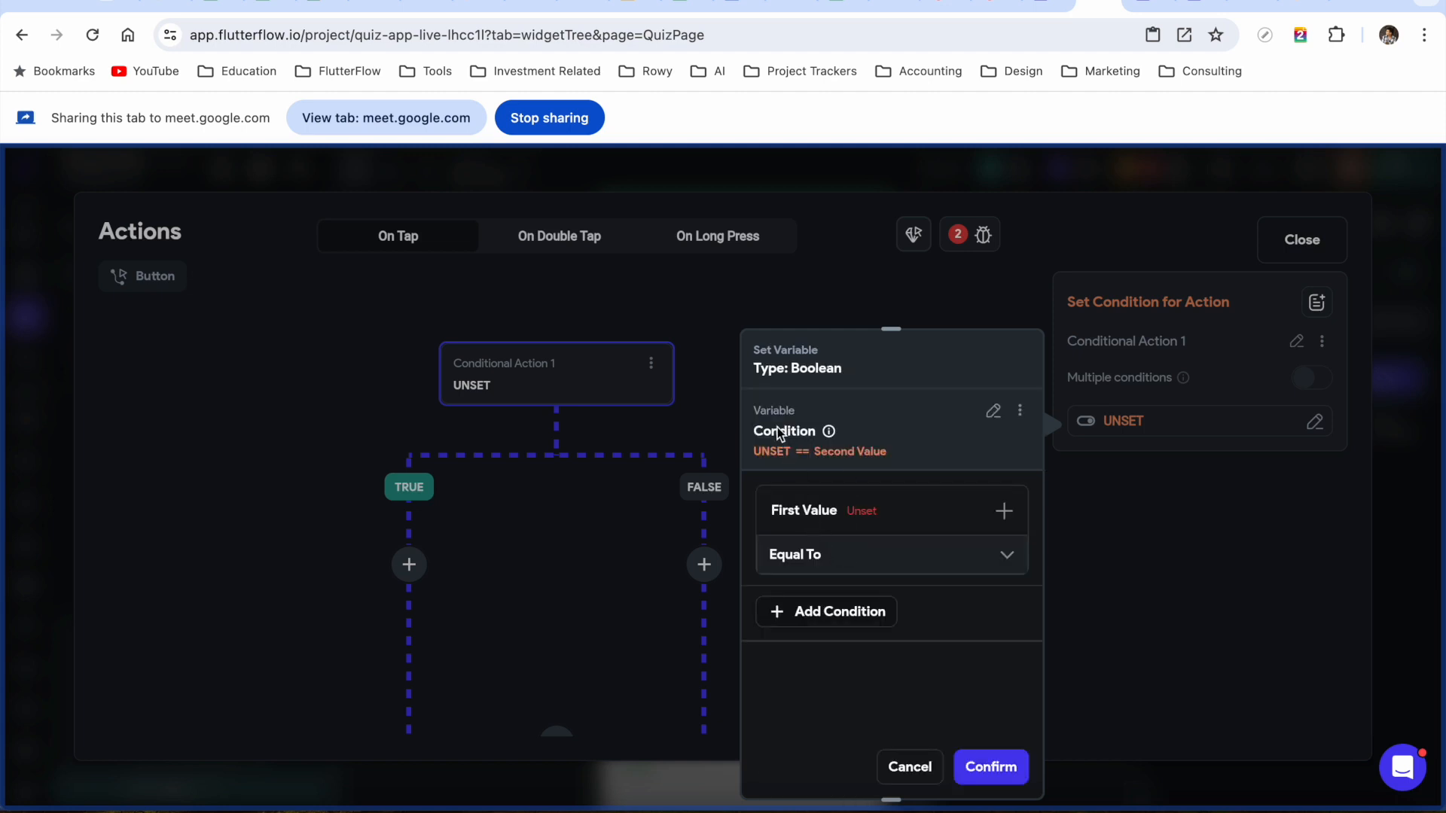
click(840, 527)
click(823, 550)
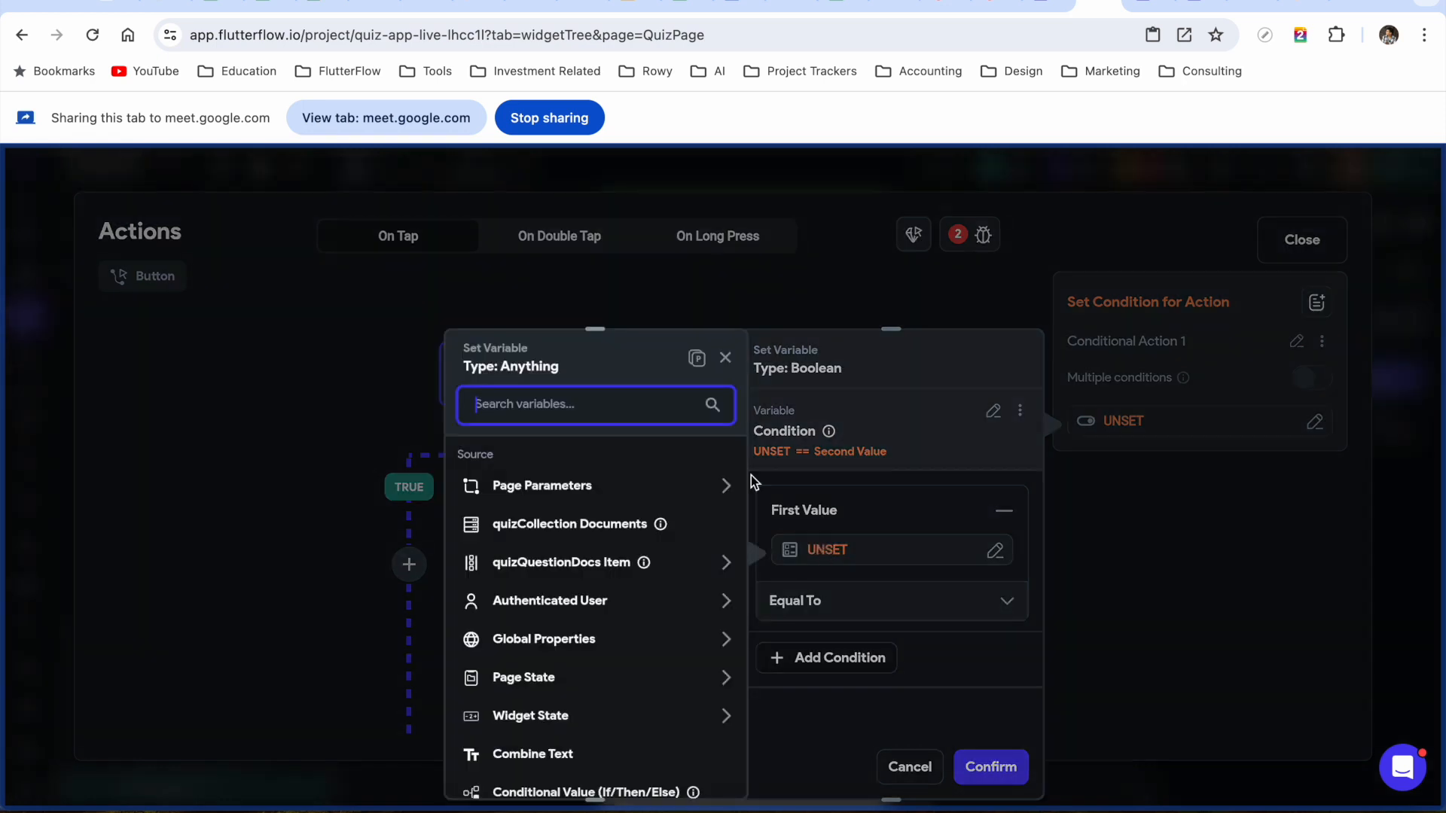
text(sel)
key(BackSpace)
key(BackSpace)
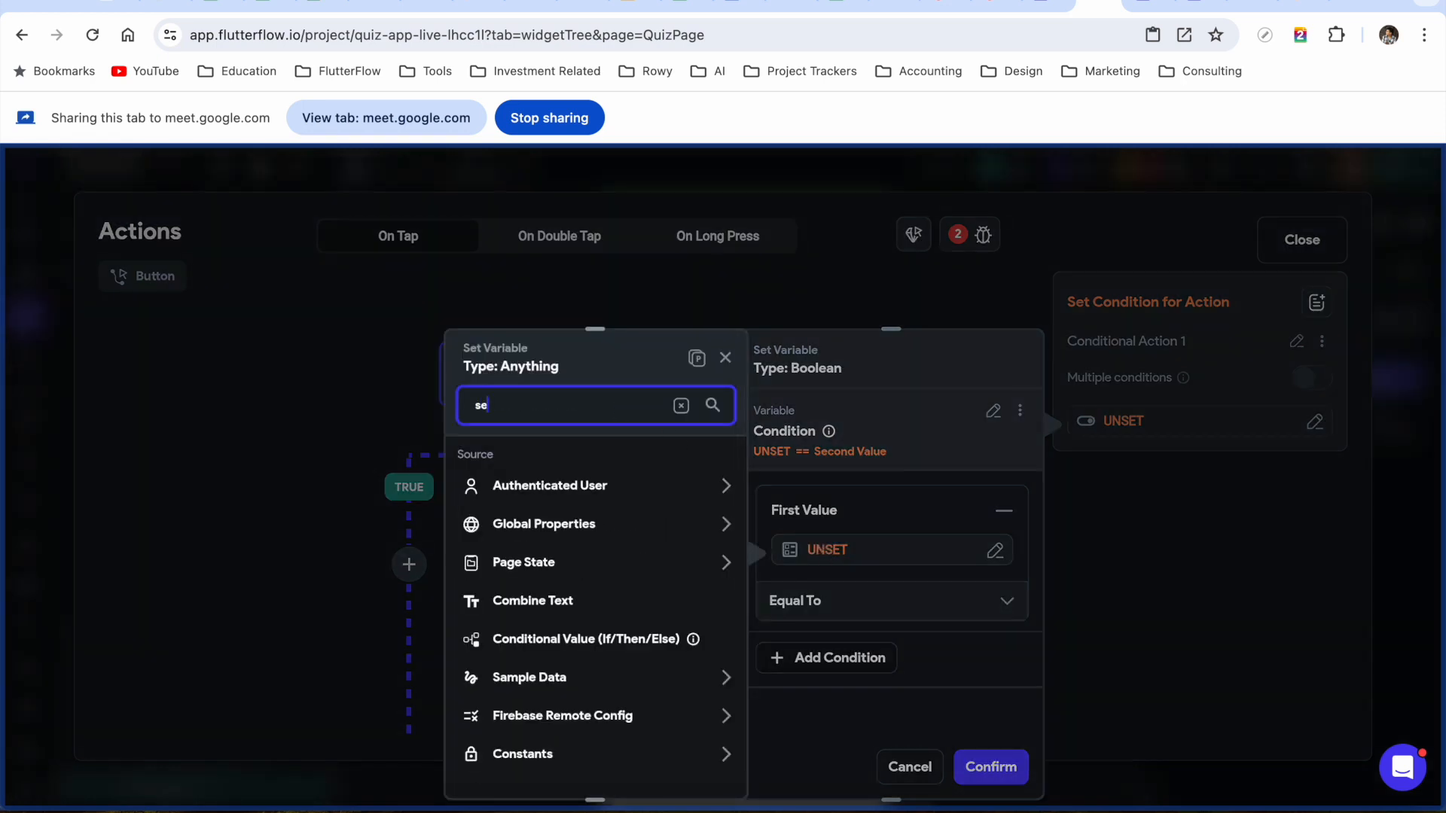
key(BackSpace)
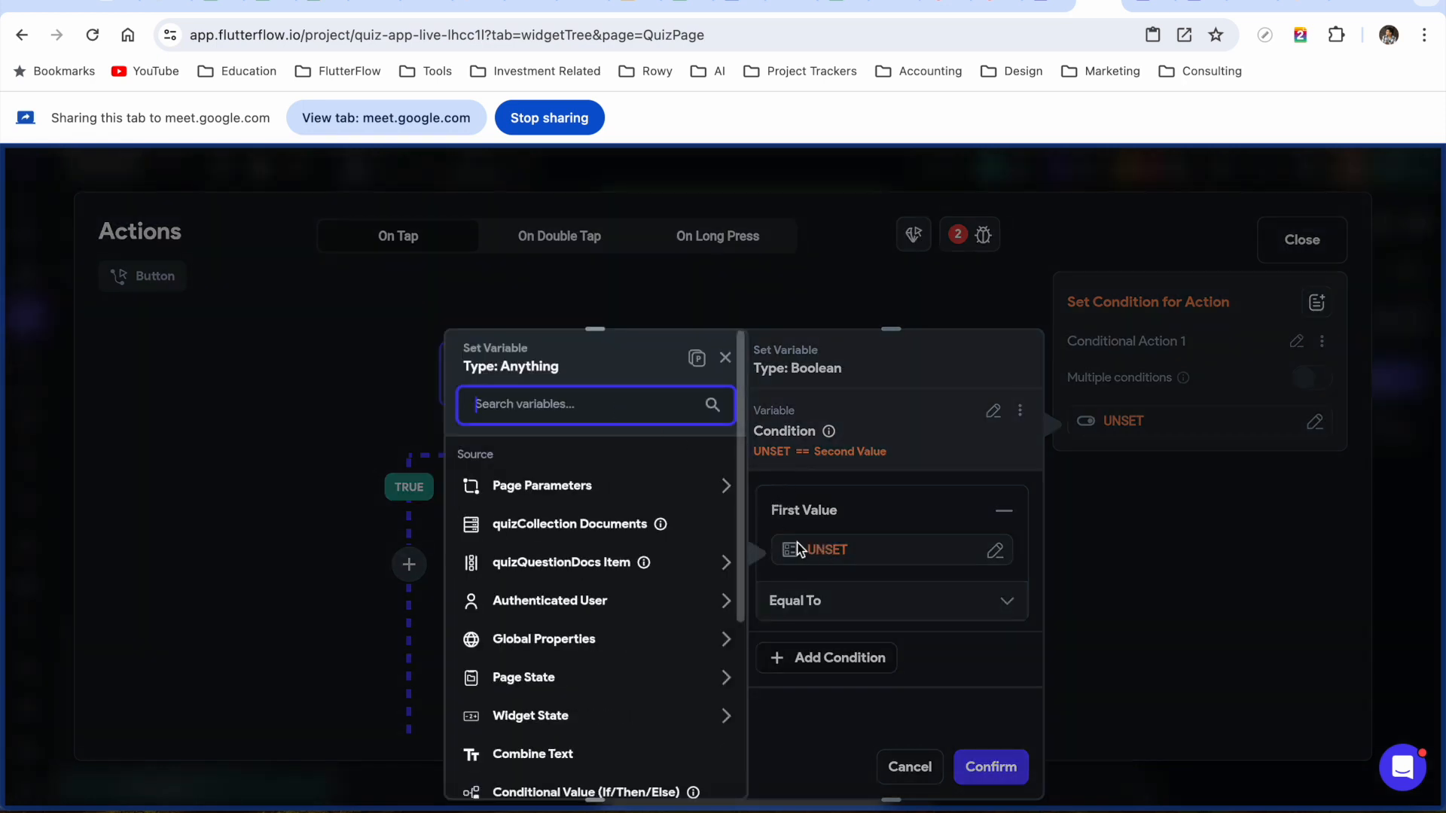
text(se)
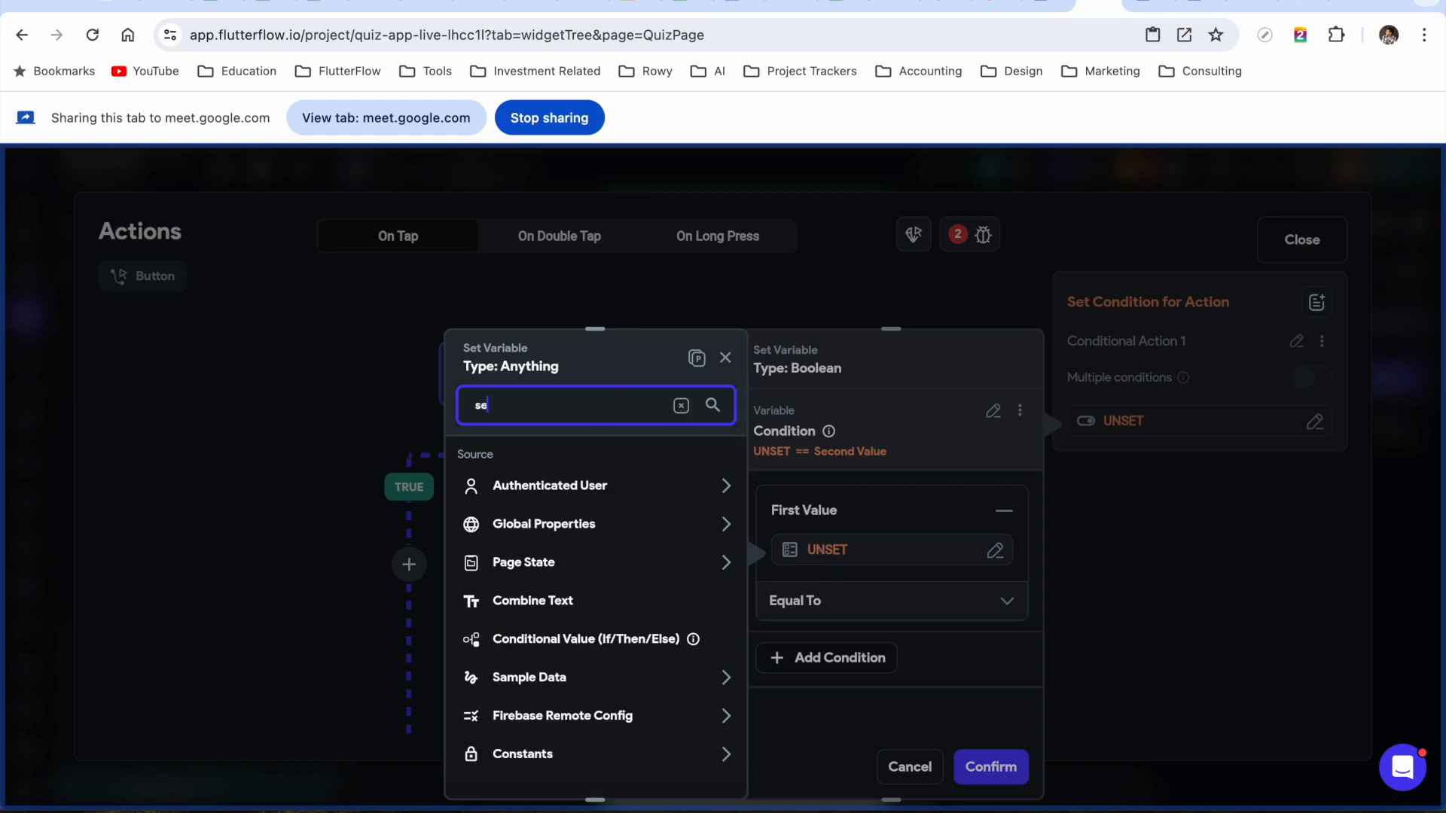
text(lec)
click(560, 548)
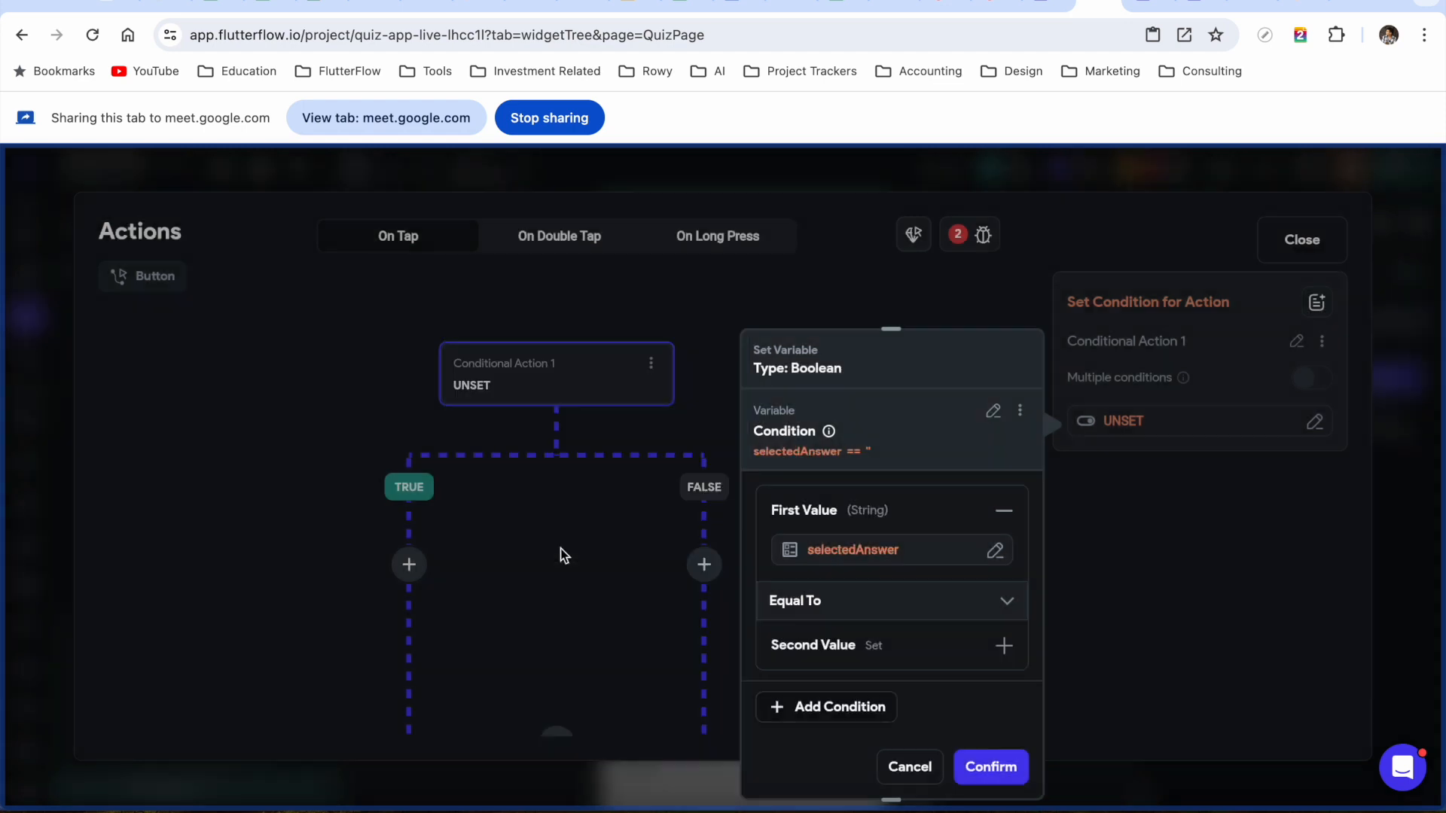
click(881, 602)
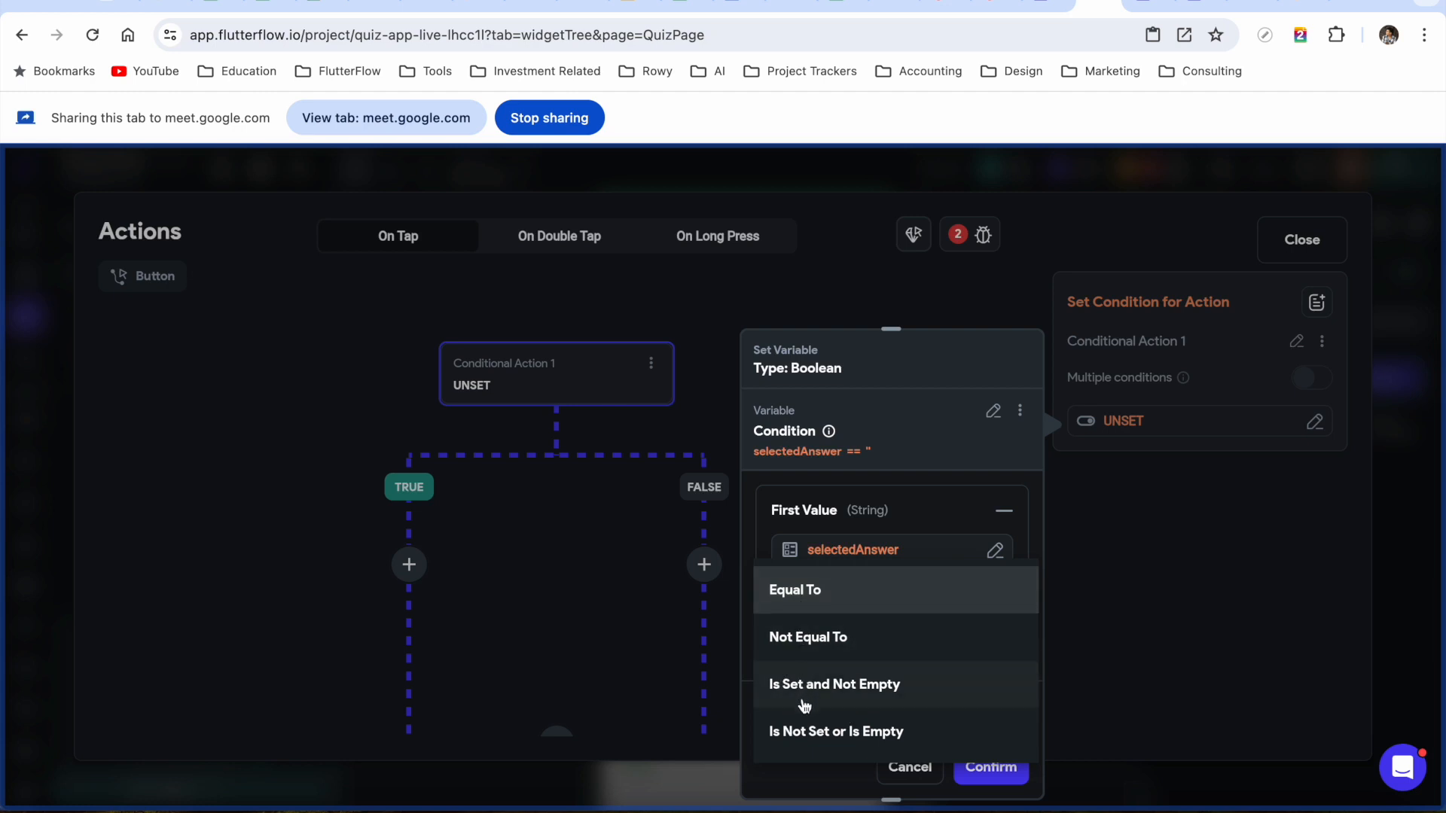
click(854, 696)
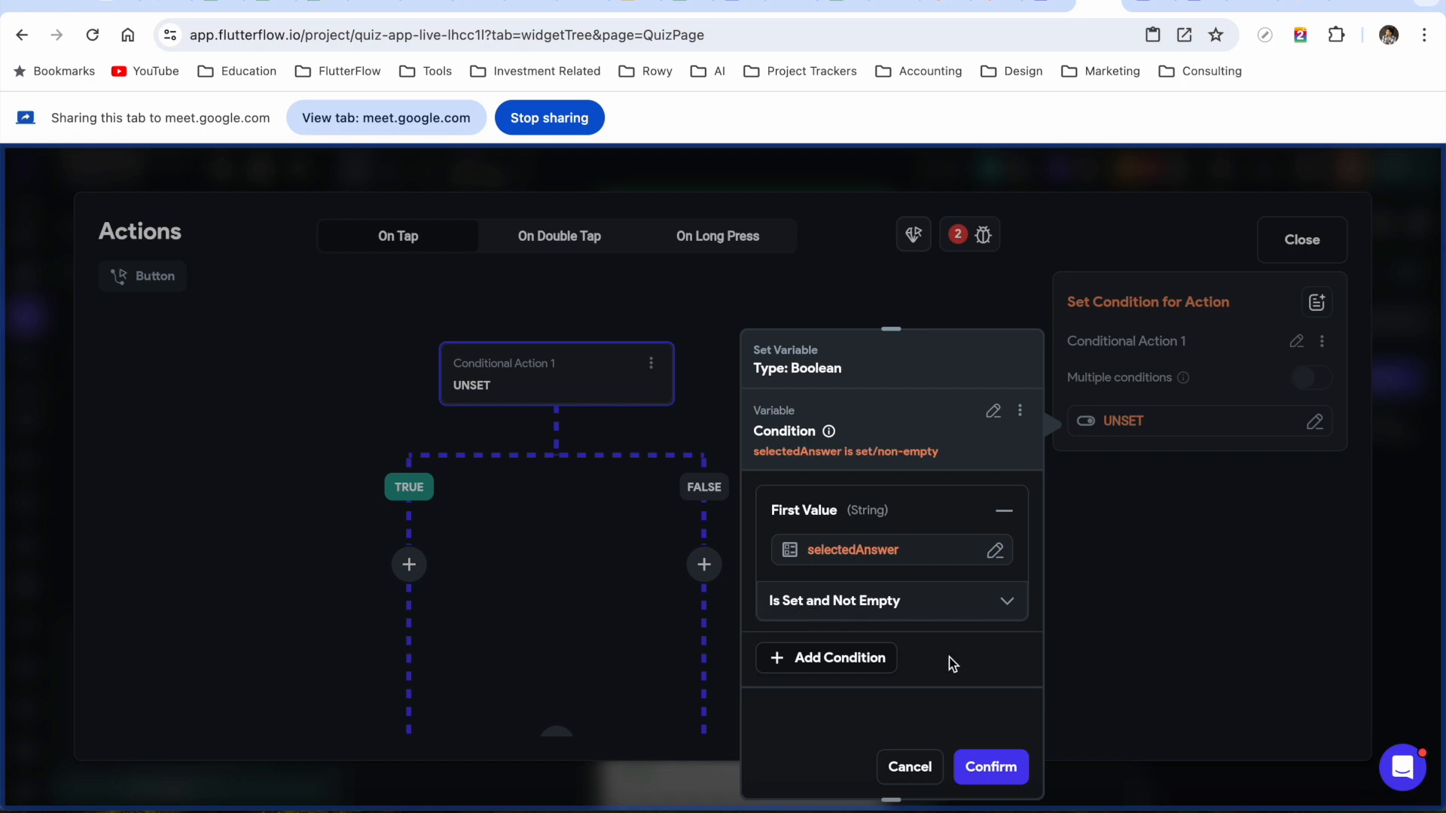
click(1007, 776)
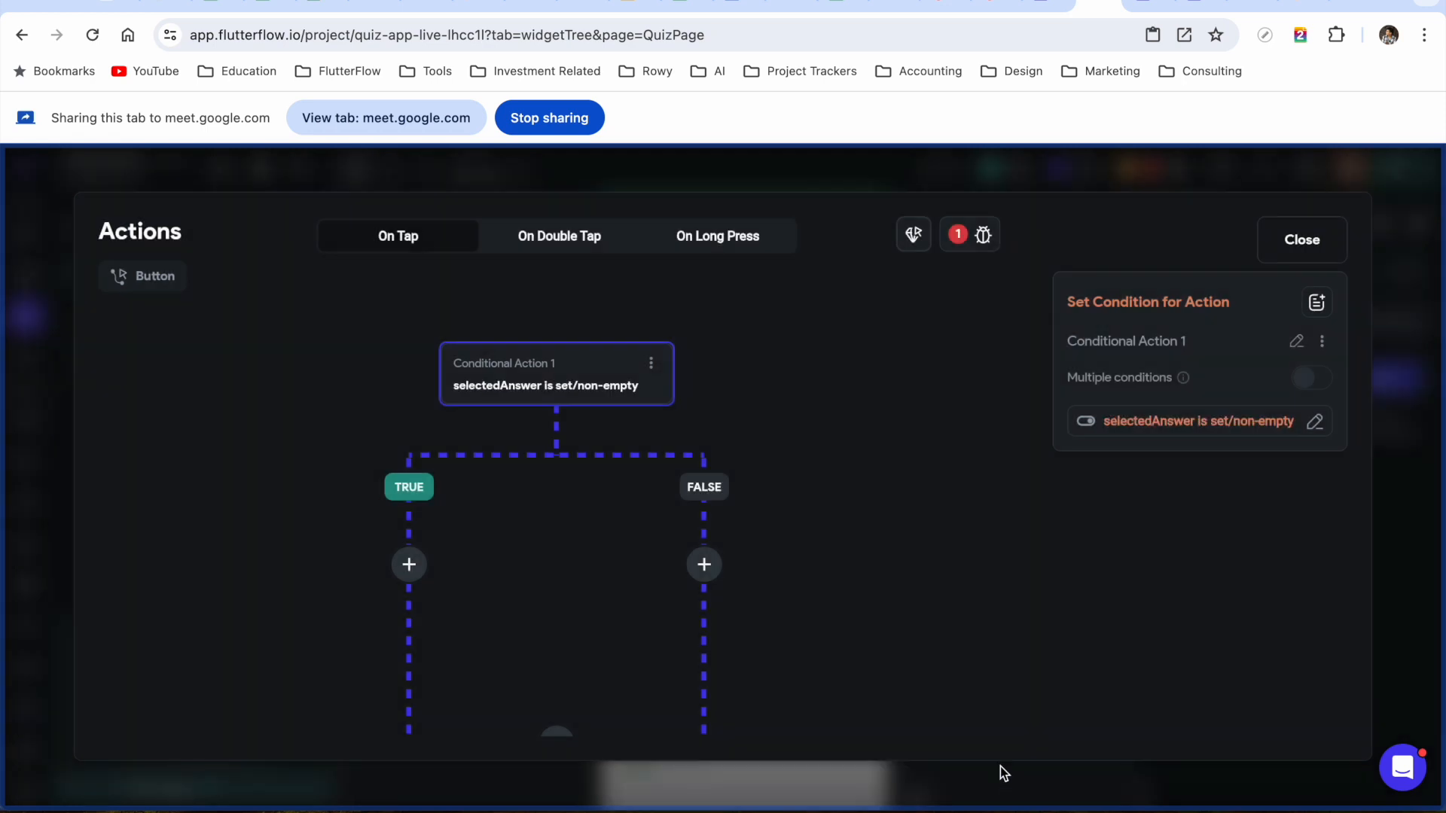
Pan the action flow canvas to view the whole conditional diagram
drag(804, 417, 865, 394)
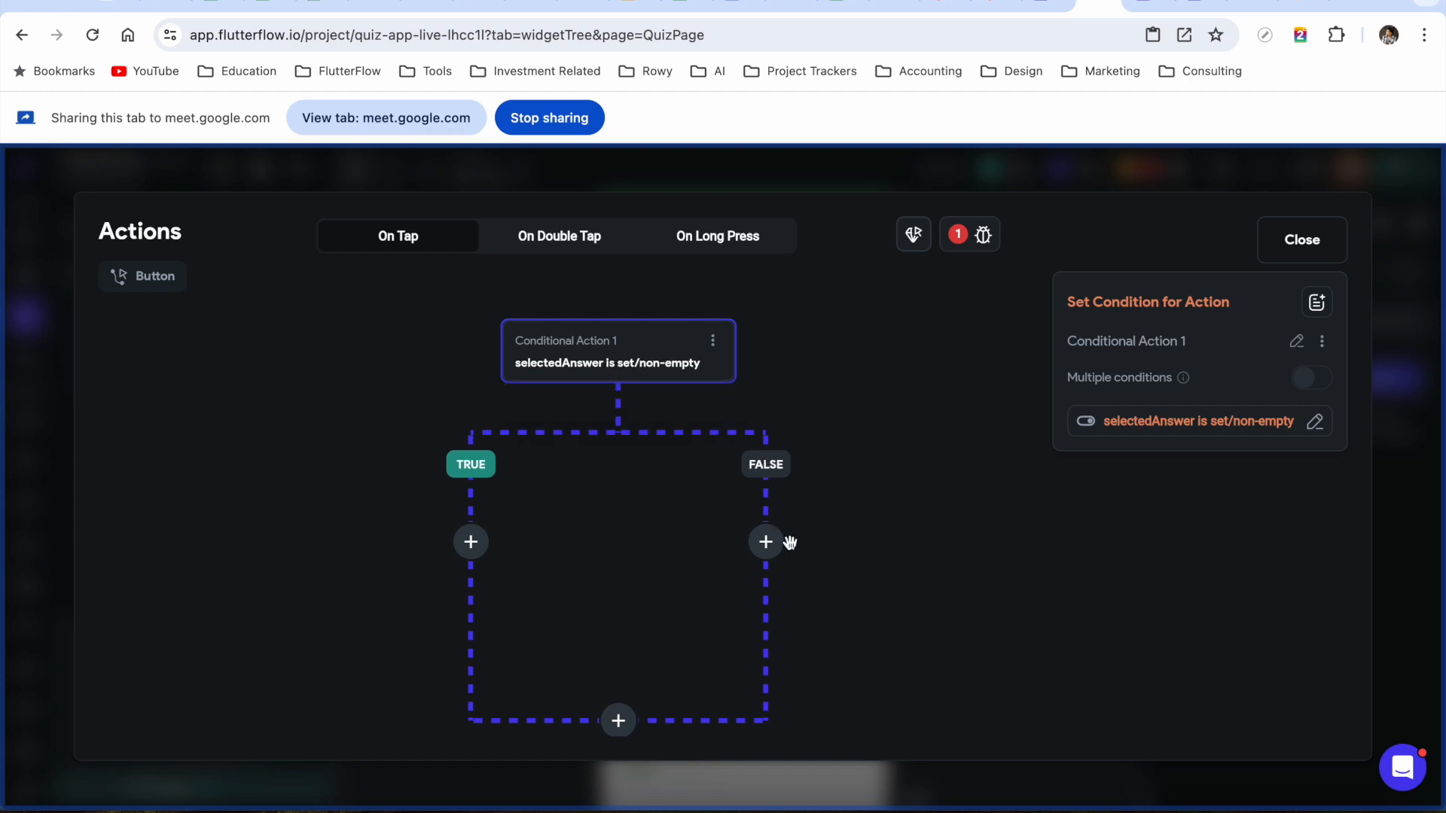
Close the action flow editor and open QuizPage's selectedAnswer state variable for editing
click(1309, 241)
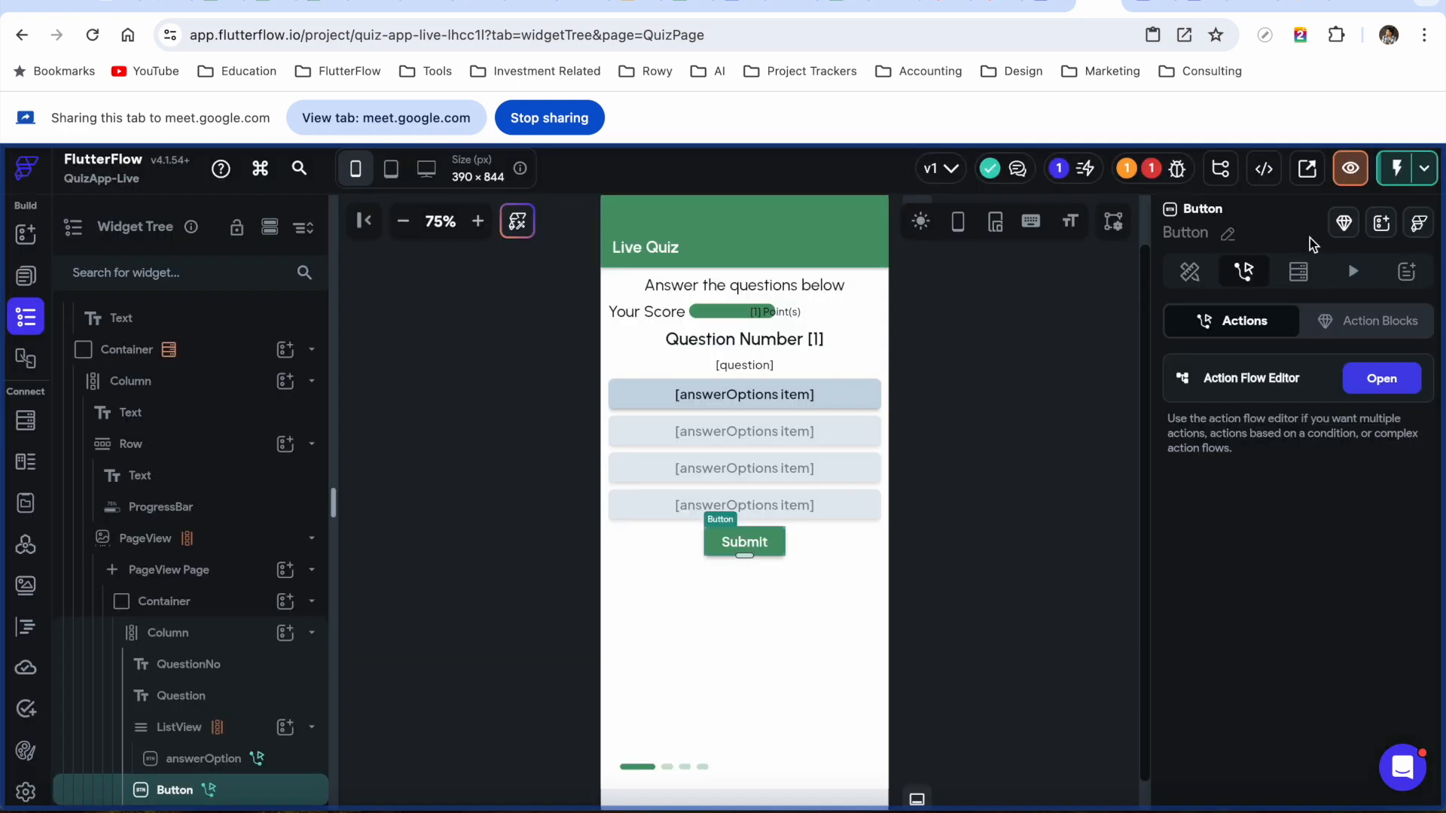
scroll(181, 512, up, 2)
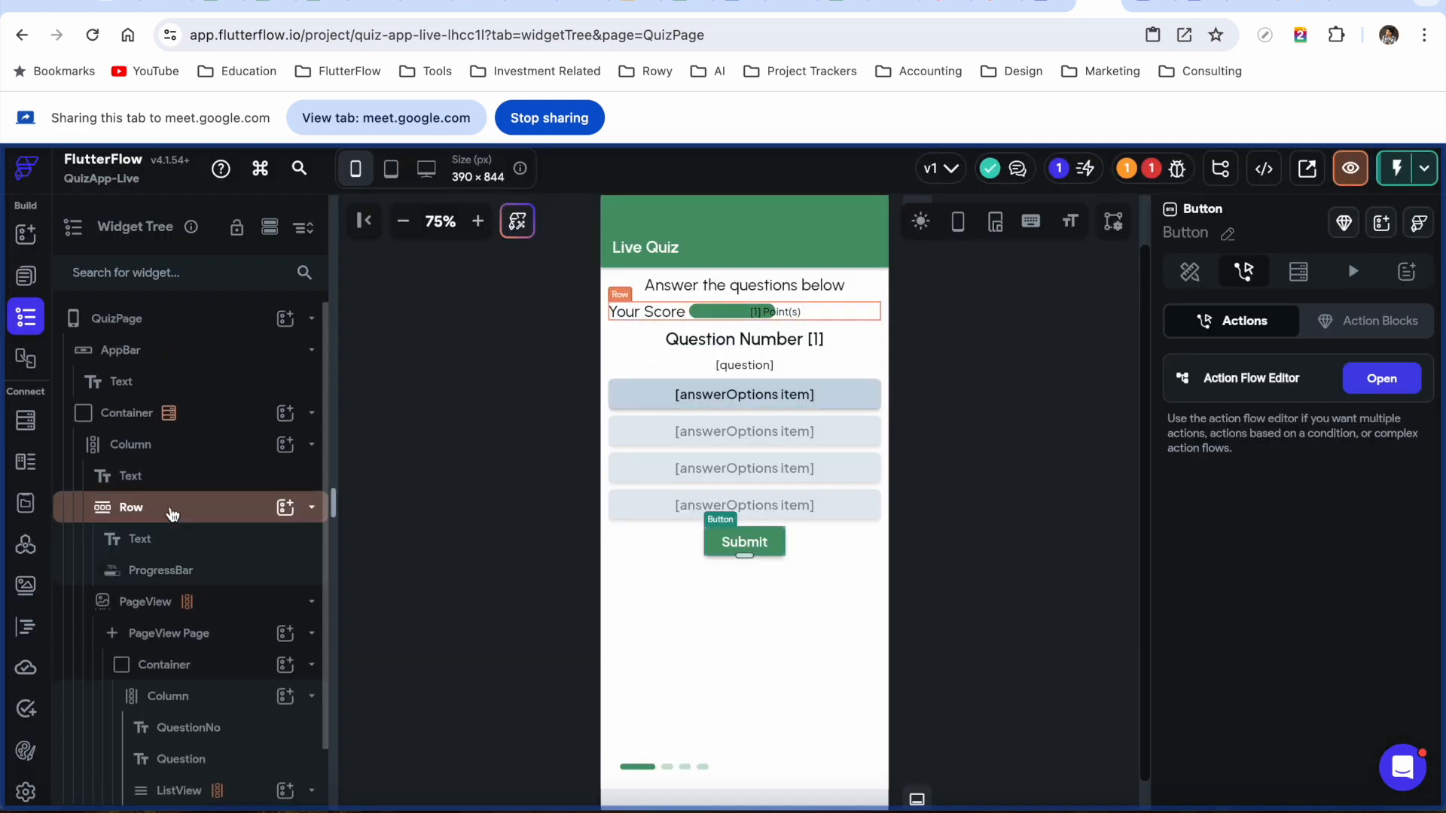
click(216, 322)
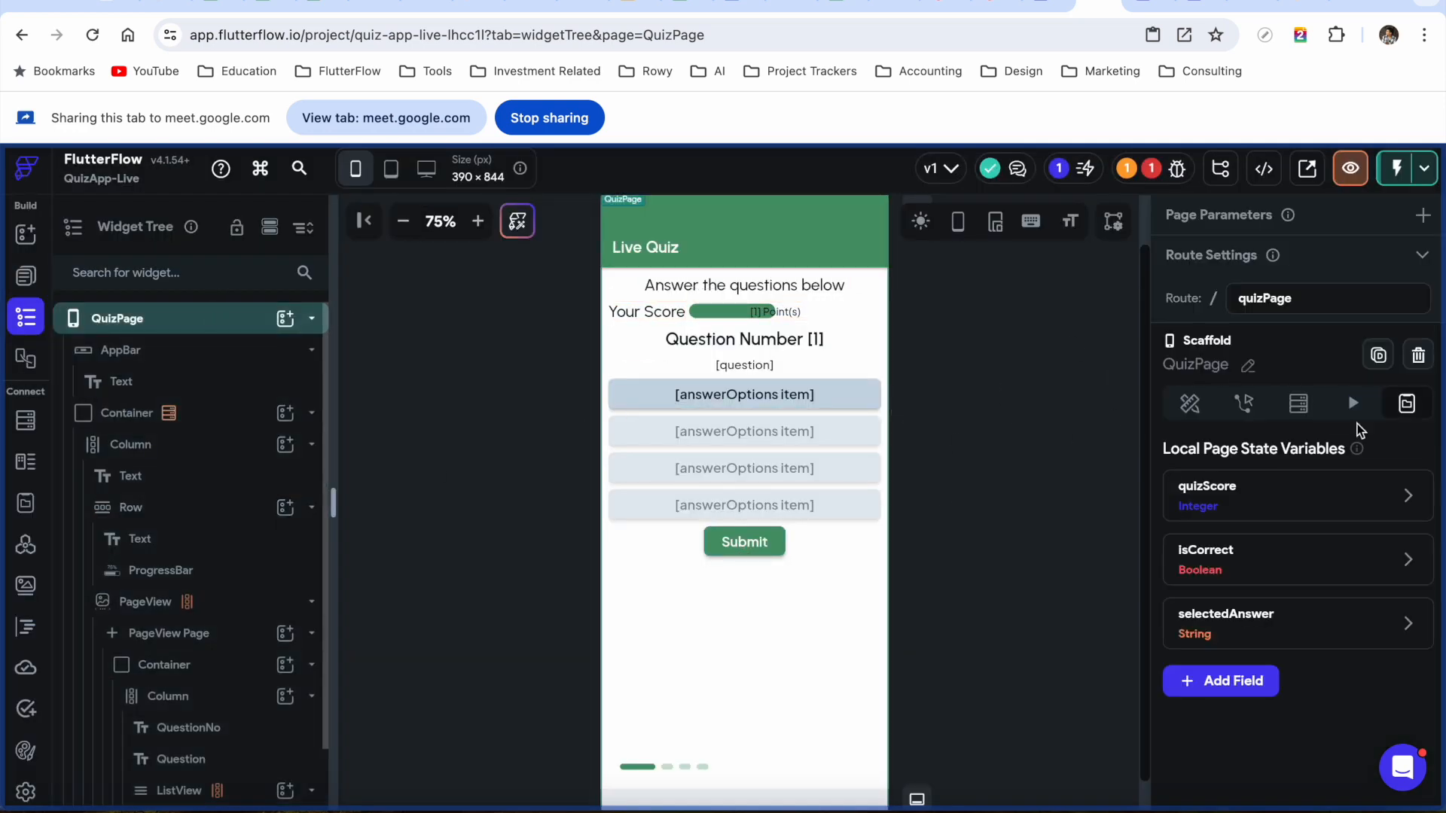
click(1360, 494)
click(1253, 537)
scroll(1253, 536, down, 1)
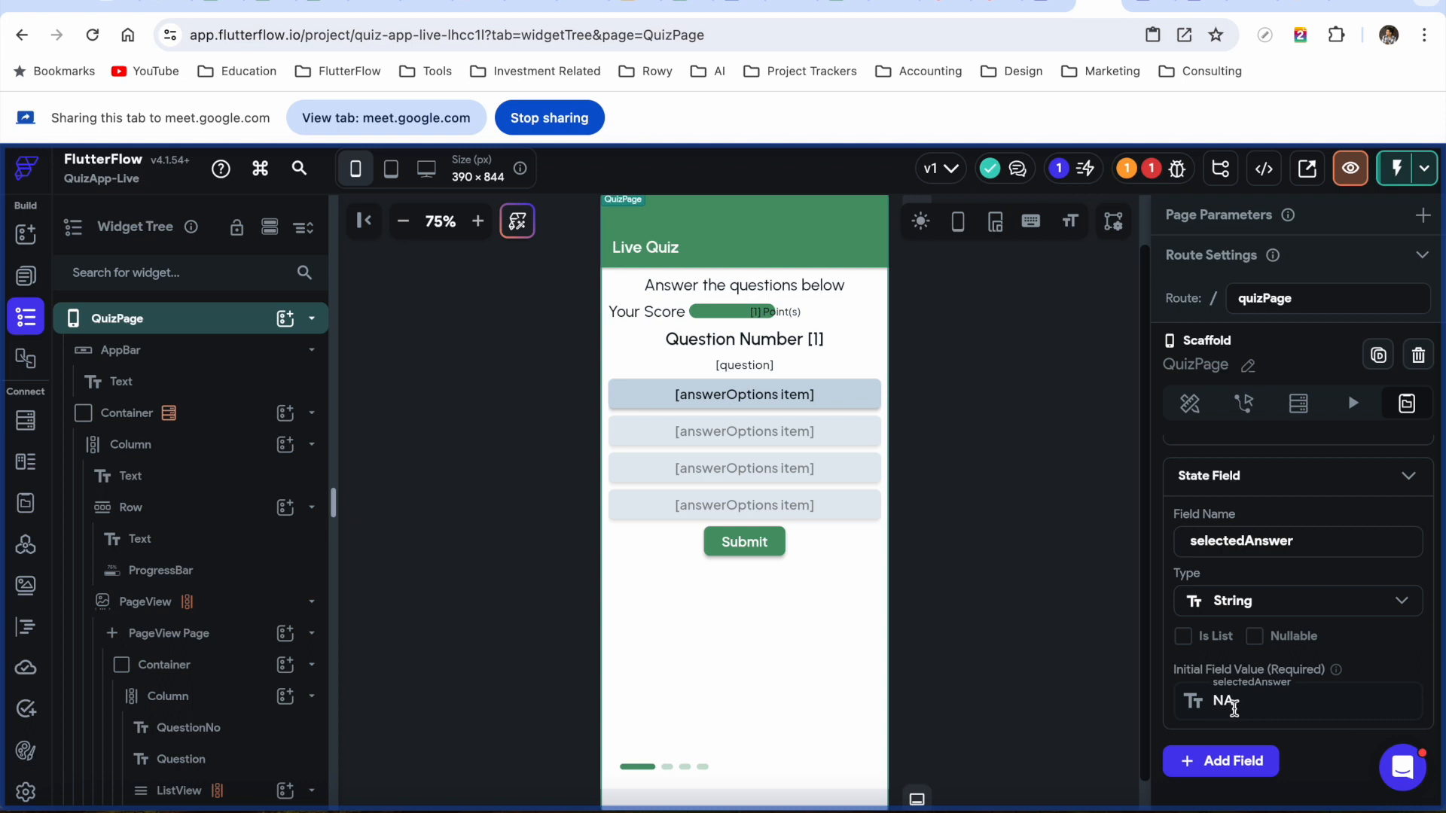
scroll(1243, 701, down, 1)
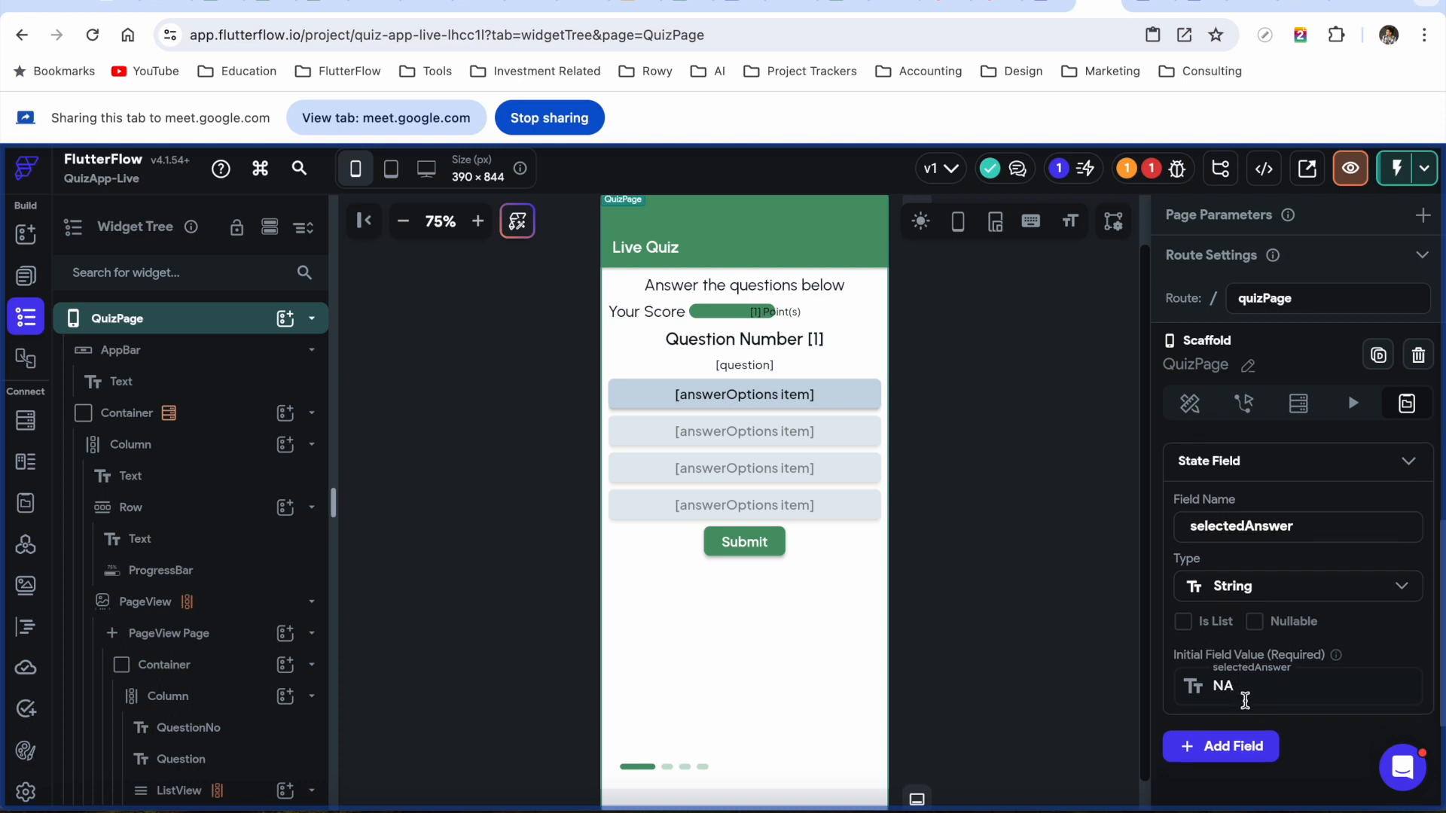
Make selectedAnswer nullable with the NA initial value cleared, then reselect the Submit button
click(1255, 622)
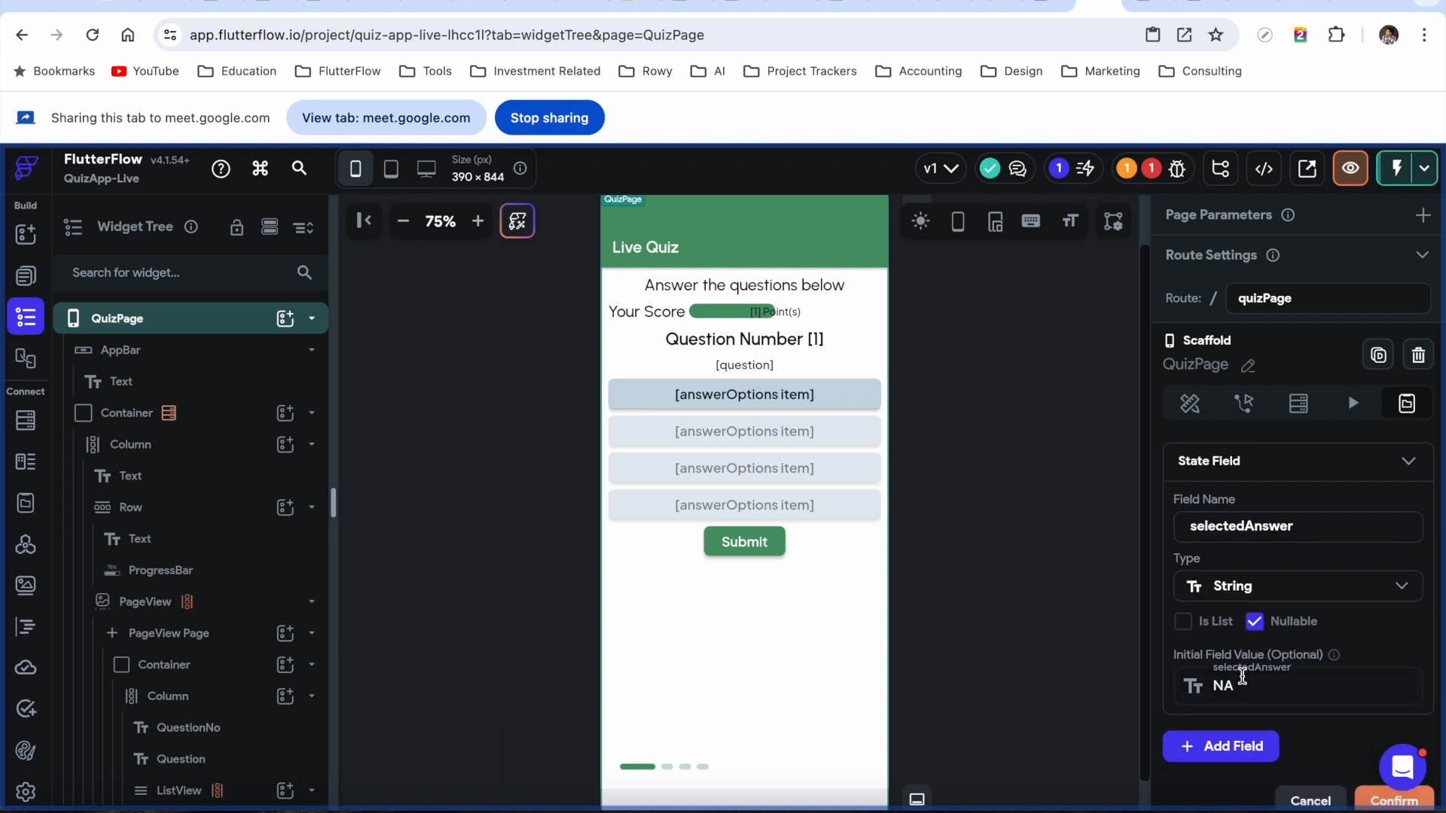
double_click(1241, 684)
key(BackSpace)
scroll(1339, 659, down, 3)
click(1399, 628)
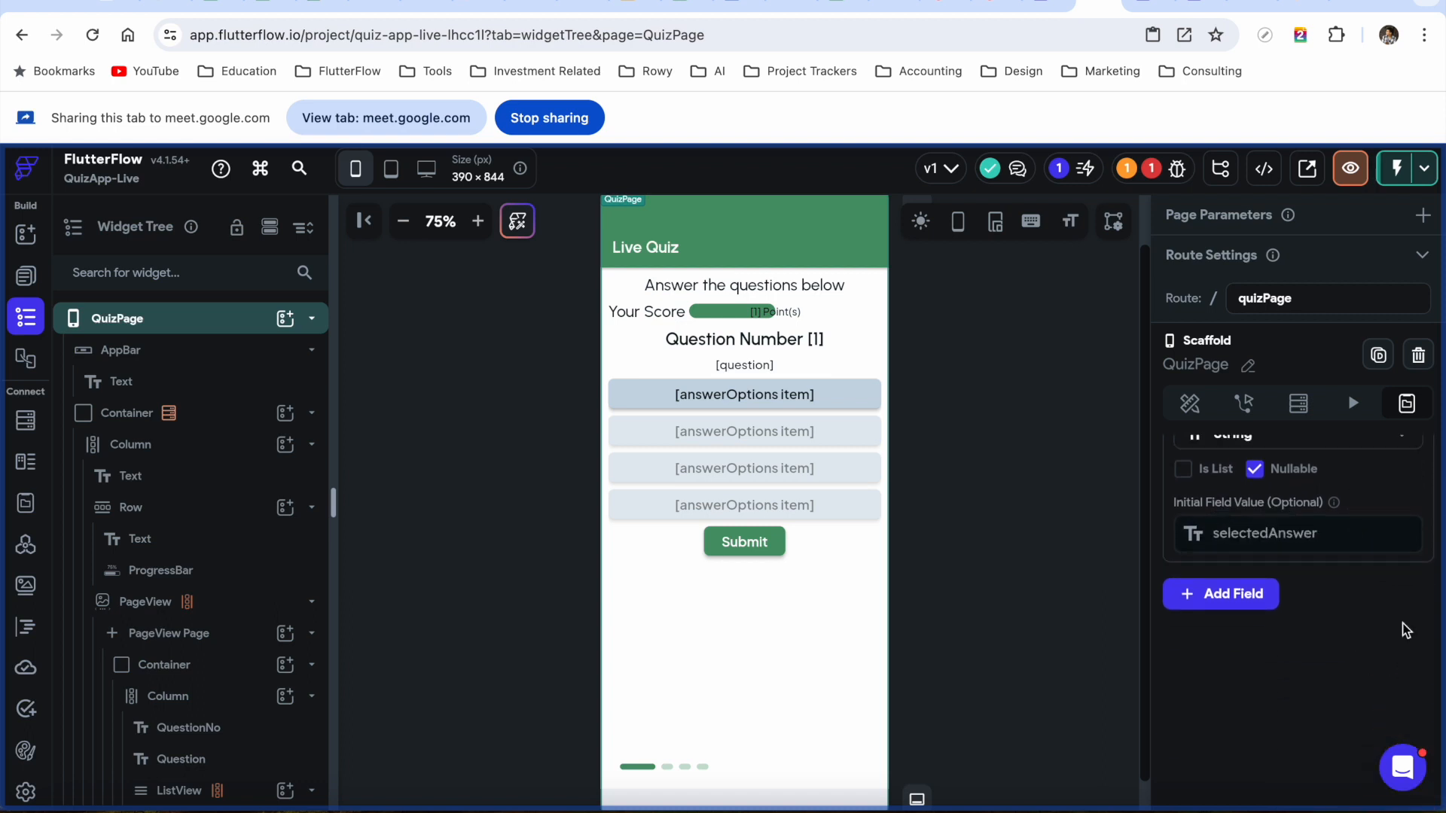
click(744, 542)
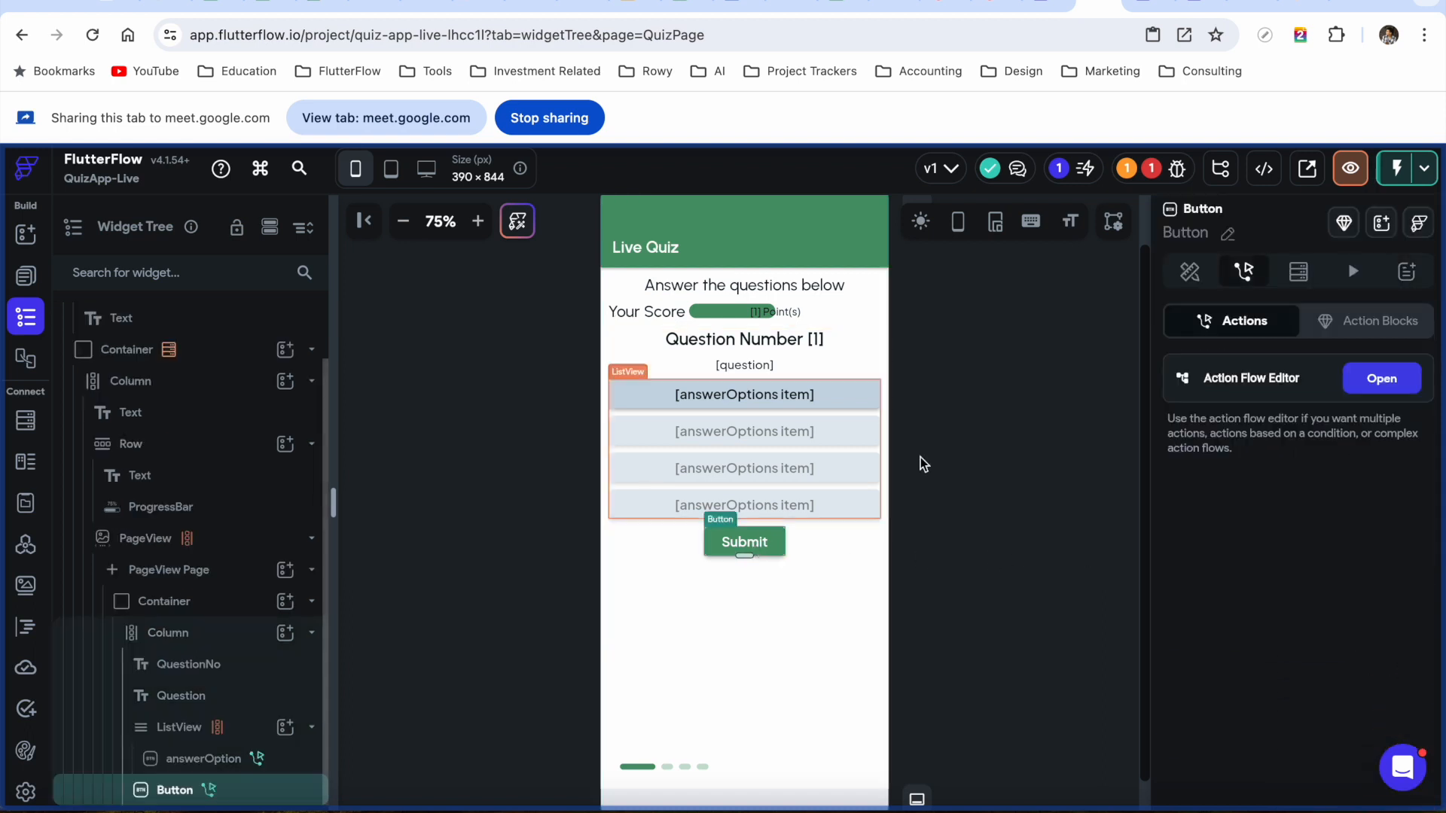
In the Submit action flow, add a nested condition under TRUE, then delete it
click(1366, 391)
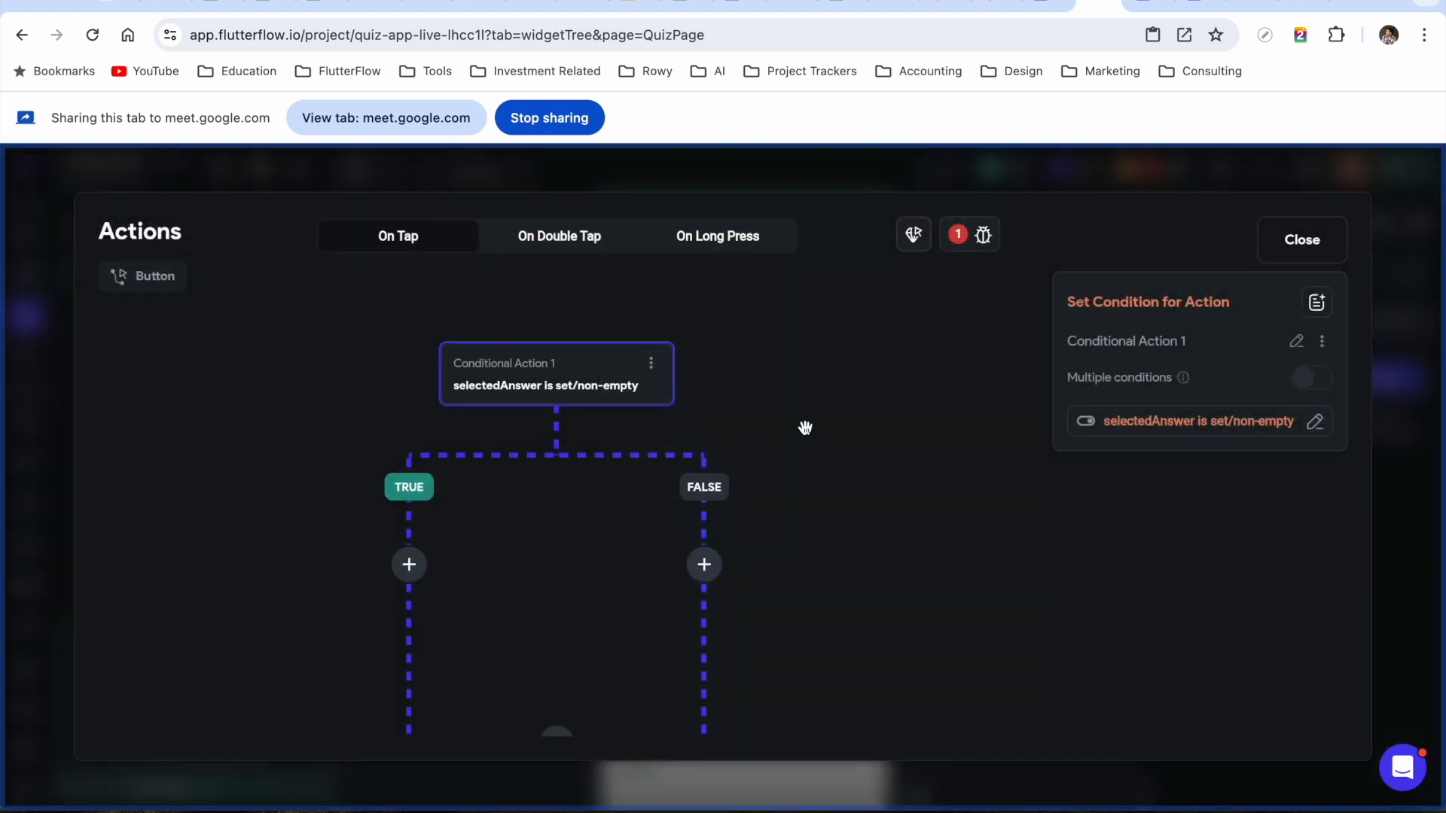
drag(805, 428, 862, 404)
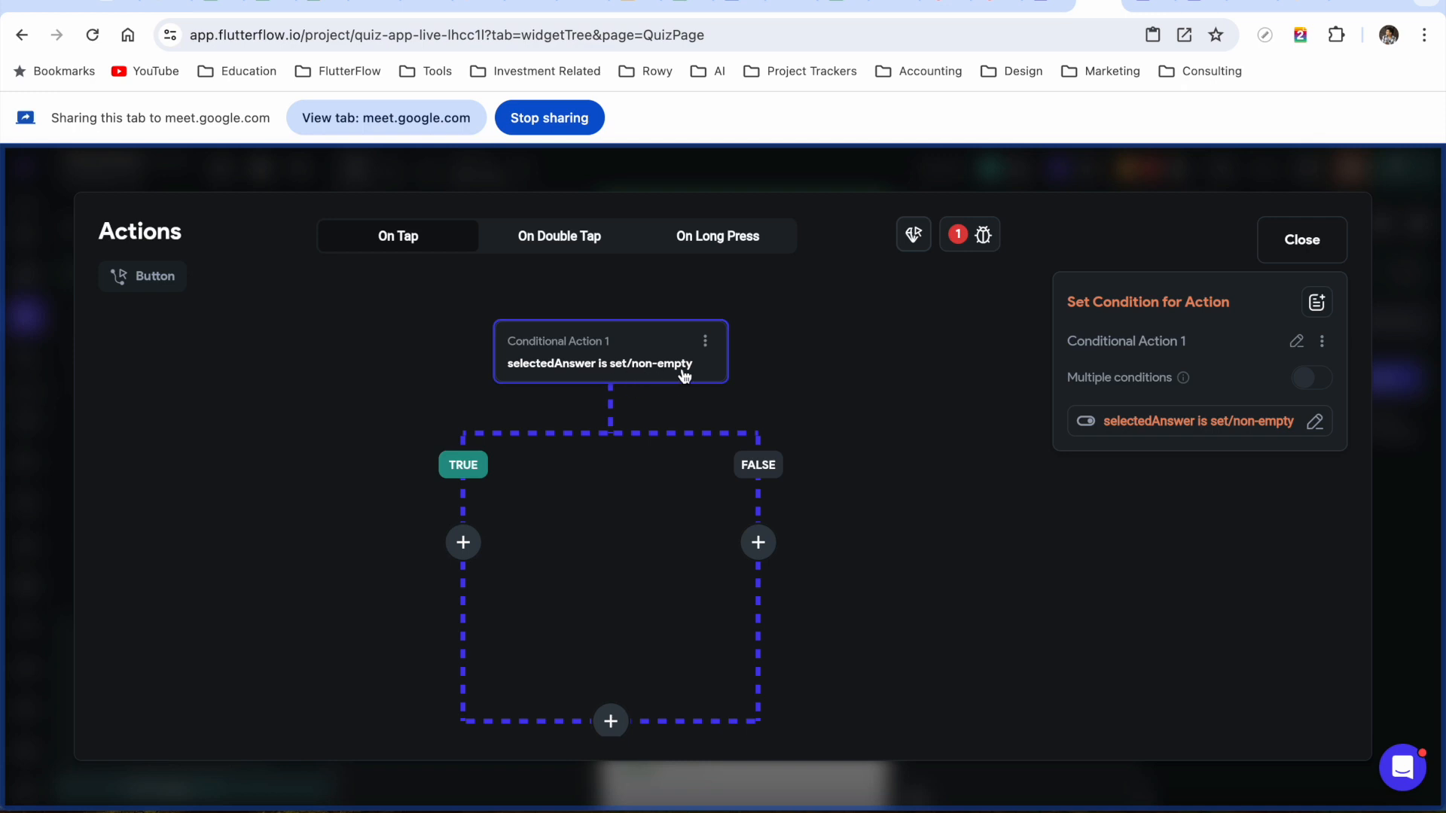
click(463, 550)
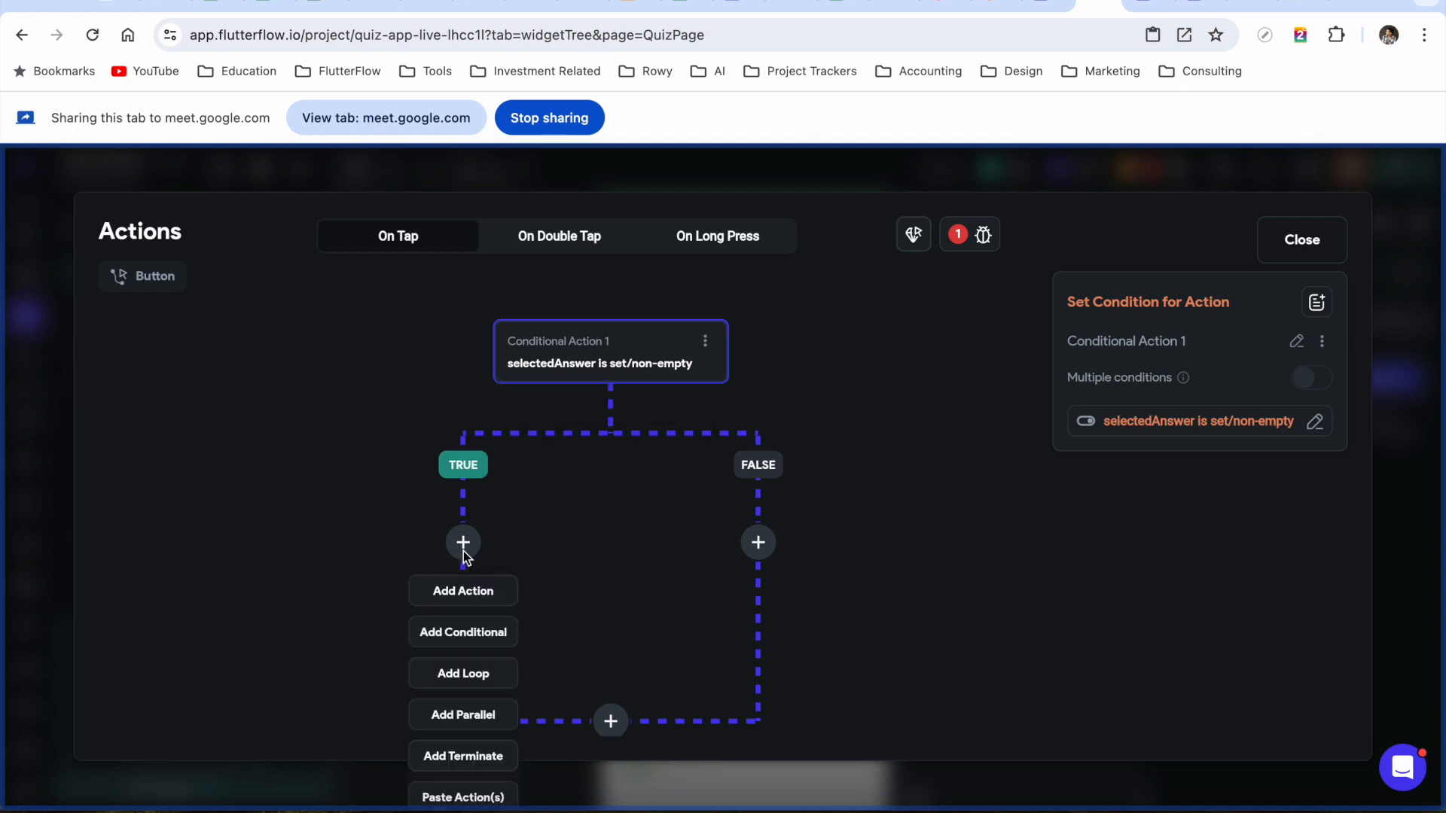
click(466, 633)
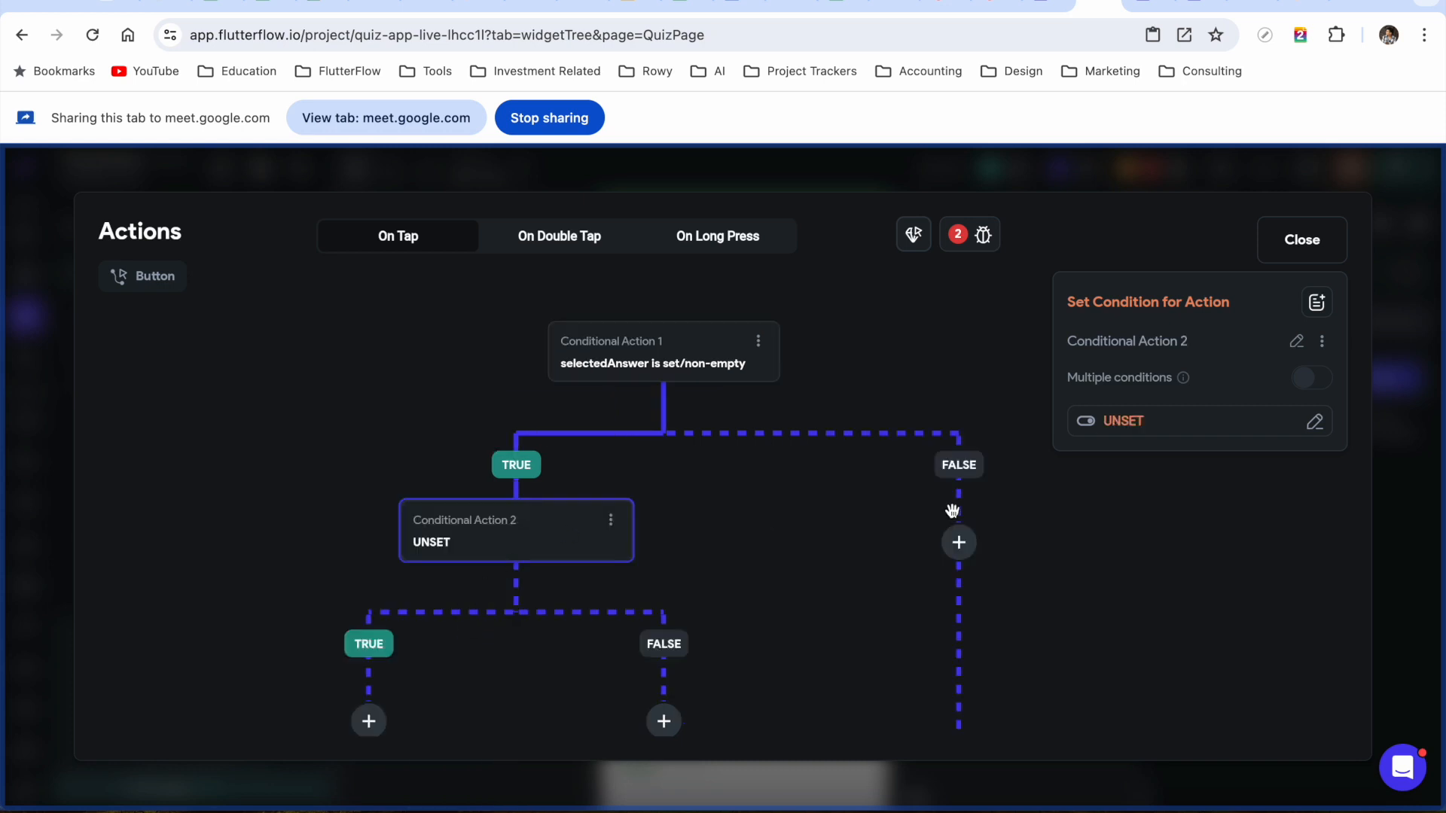
click(1129, 424)
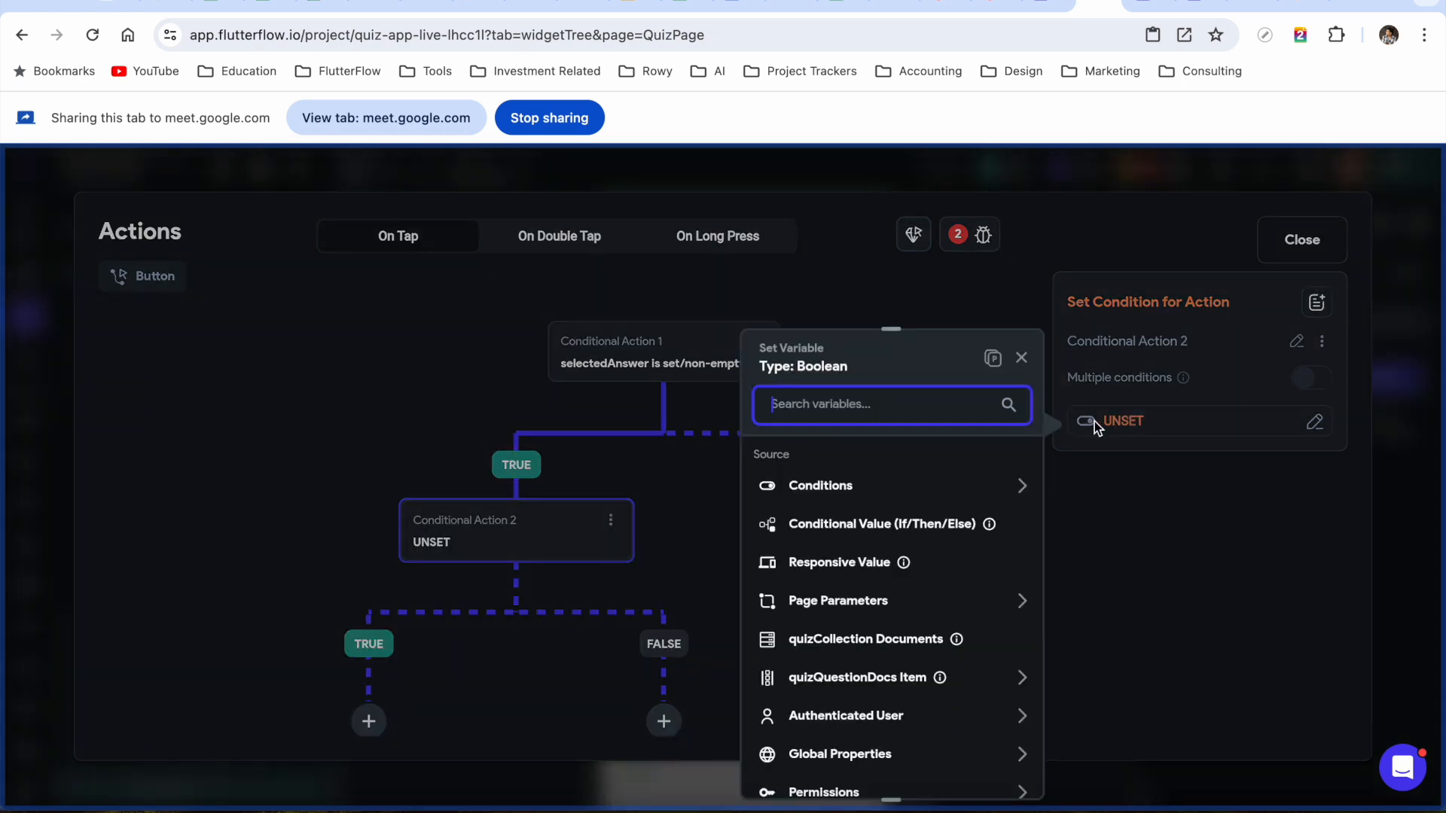
click(849, 488)
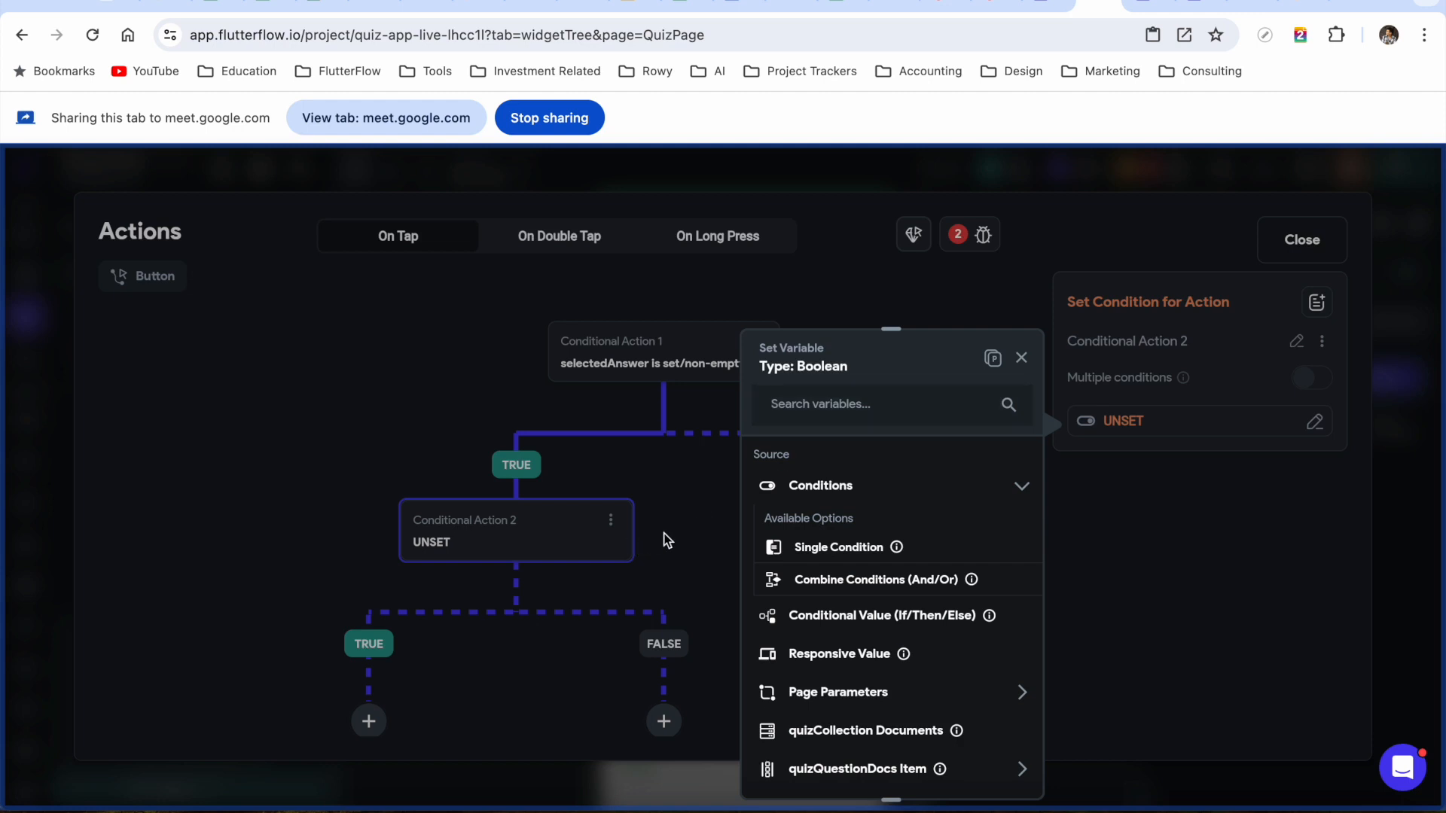
click(693, 495)
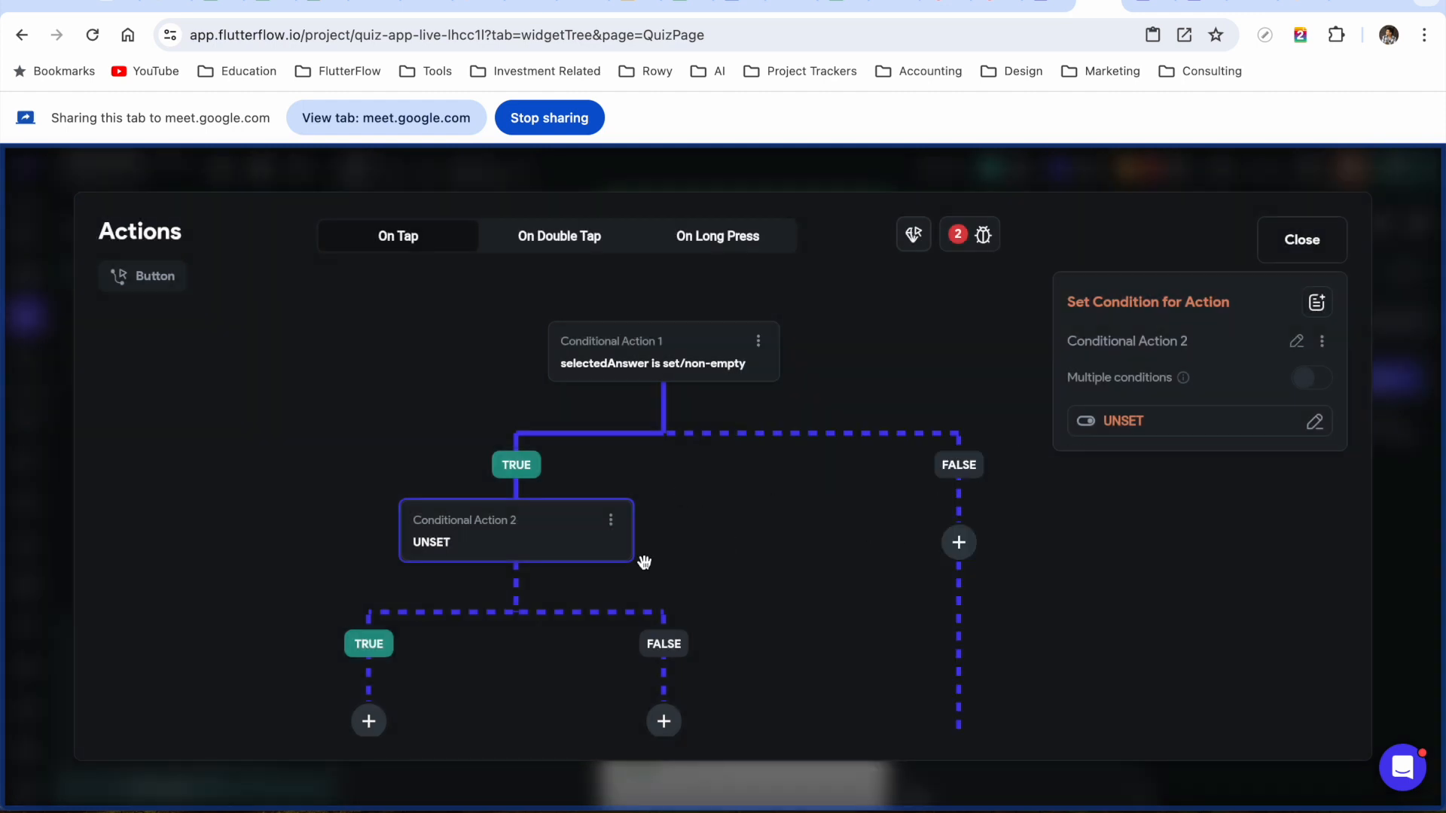
click(611, 523)
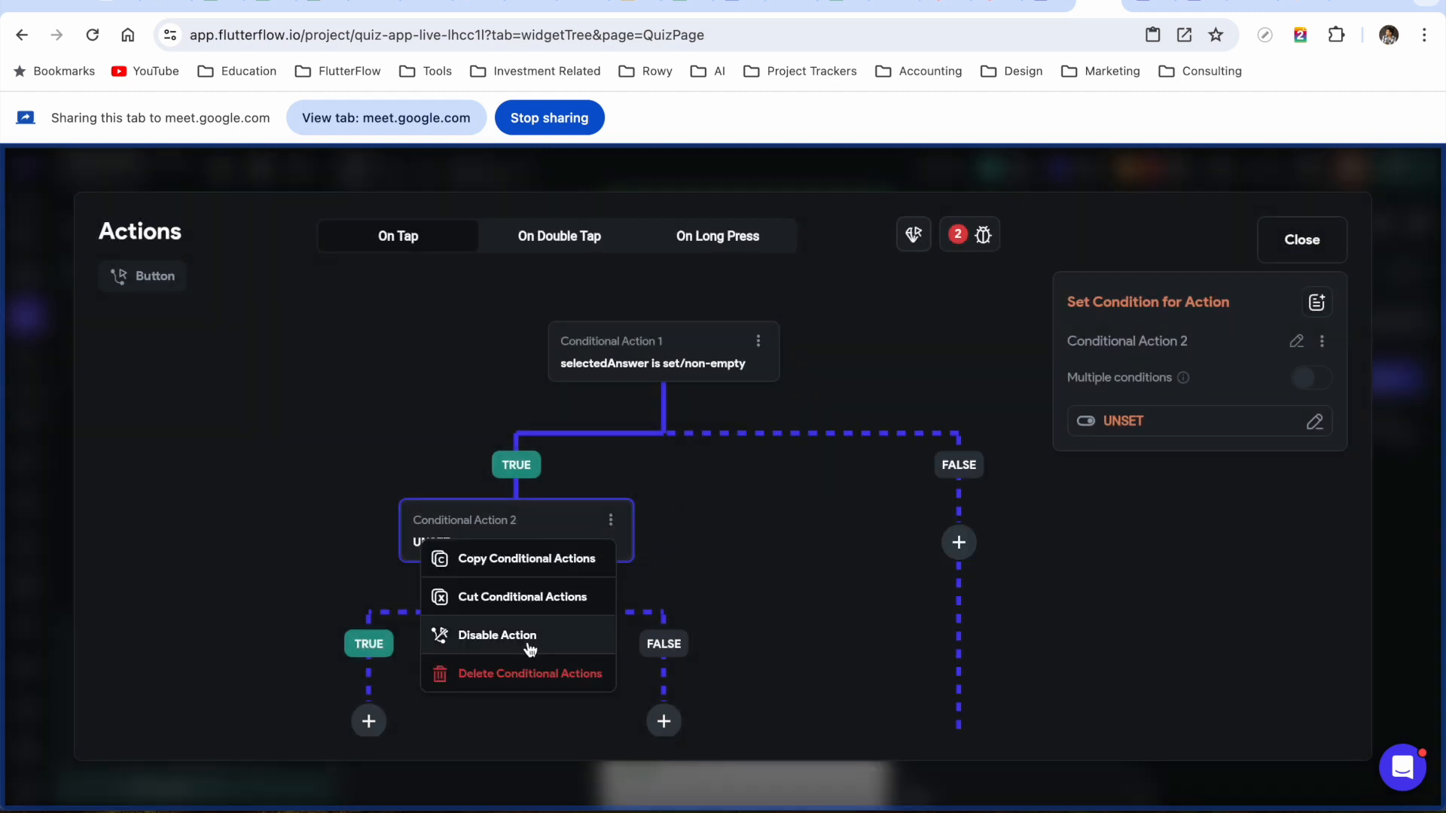
click(528, 674)
Add an Update Page State action under the TRUE branch
click(463, 543)
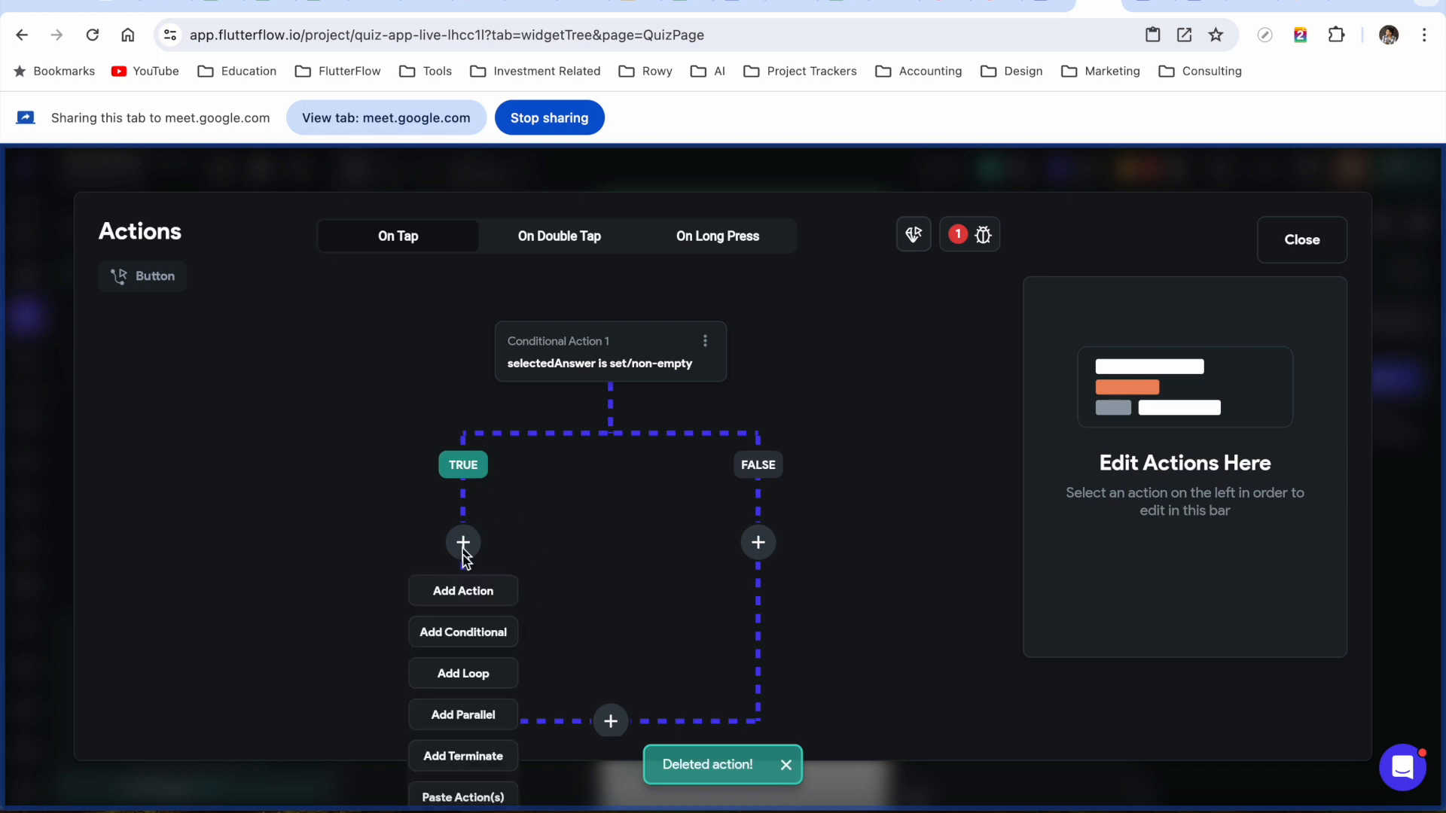
click(463, 603)
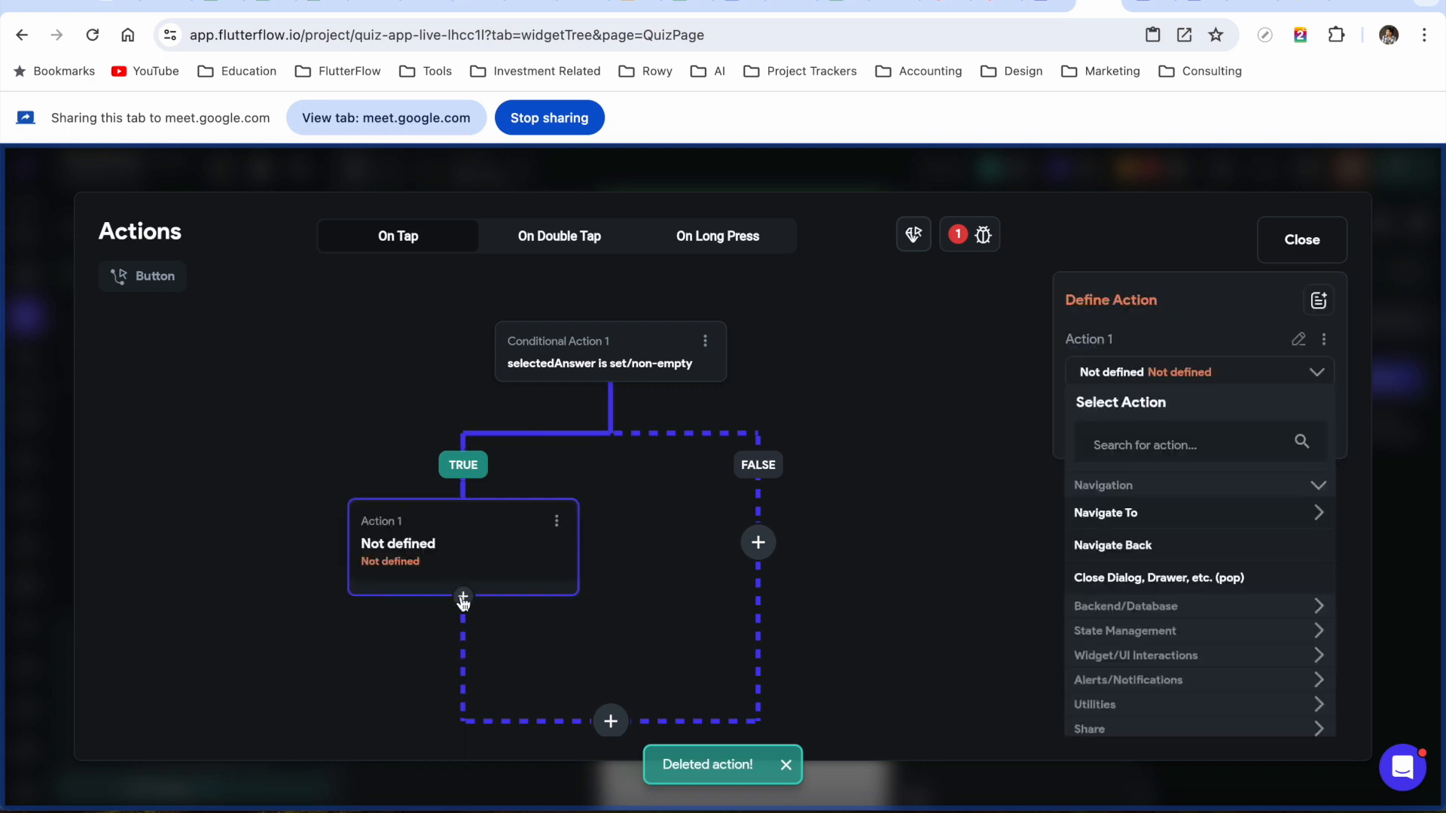
click(1141, 448)
text(update)
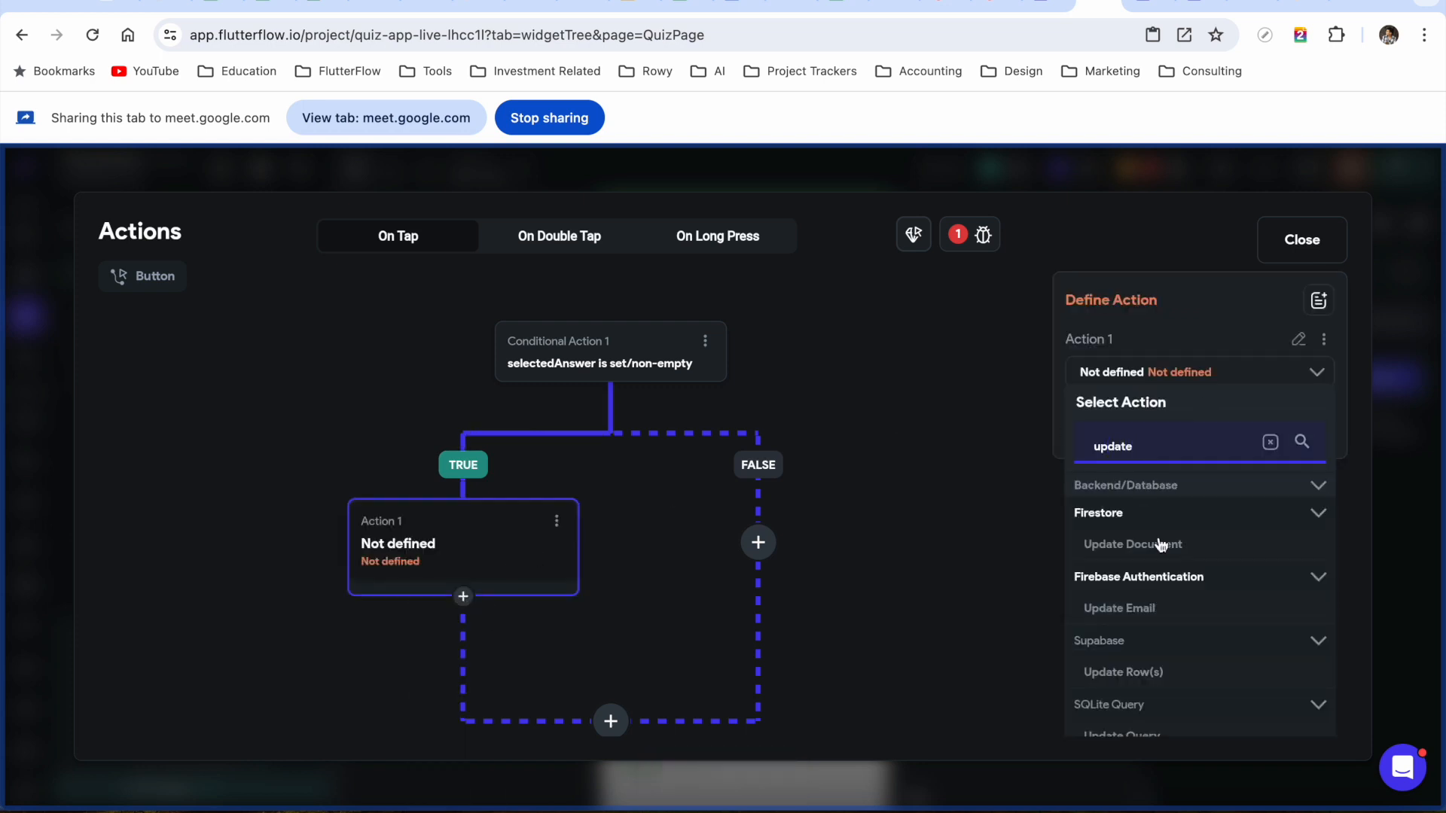
scroll(1178, 681, down, 2)
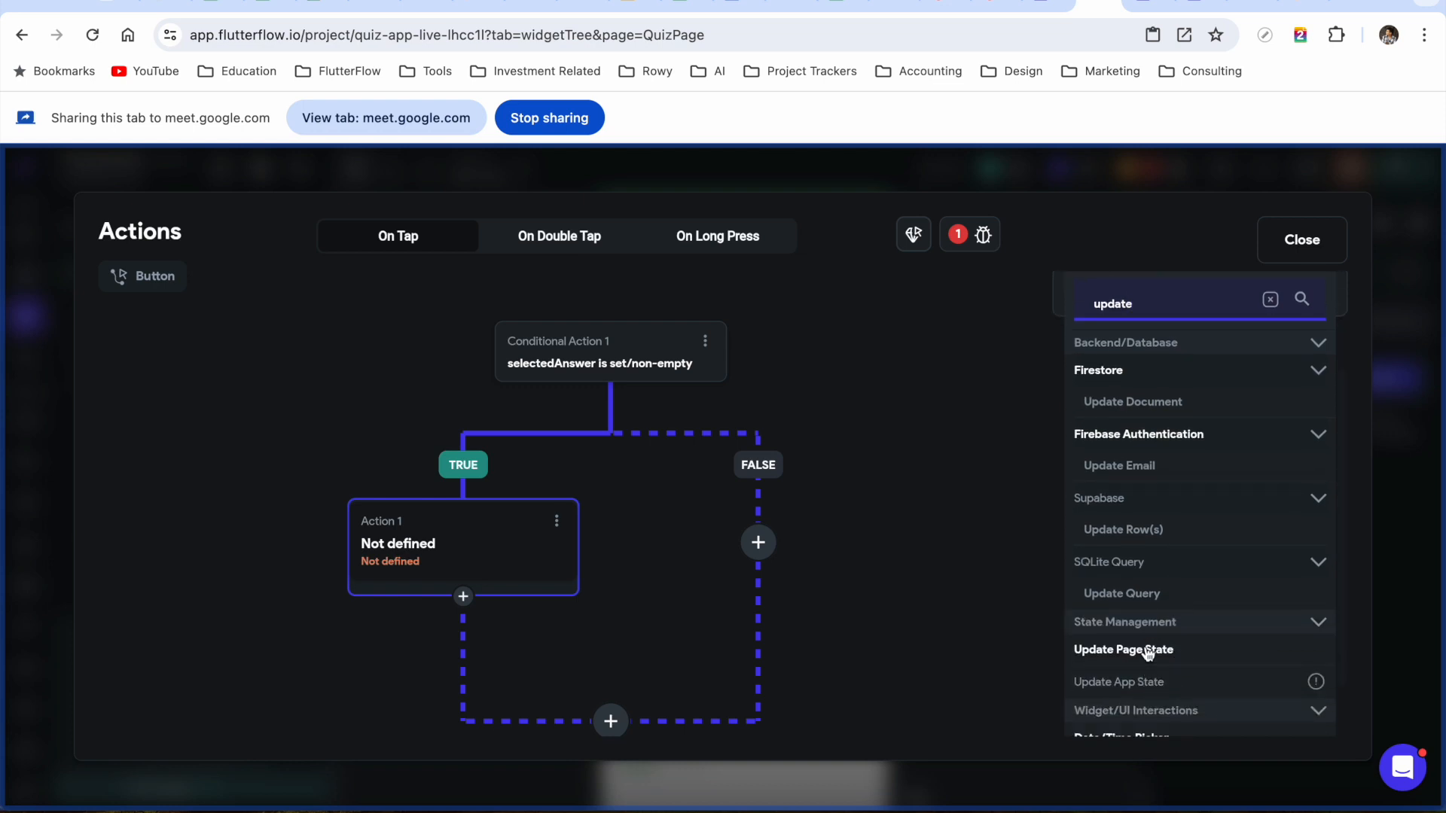
click(1124, 649)
Add the isCorrect field to the update and set its value to False
click(1199, 471)
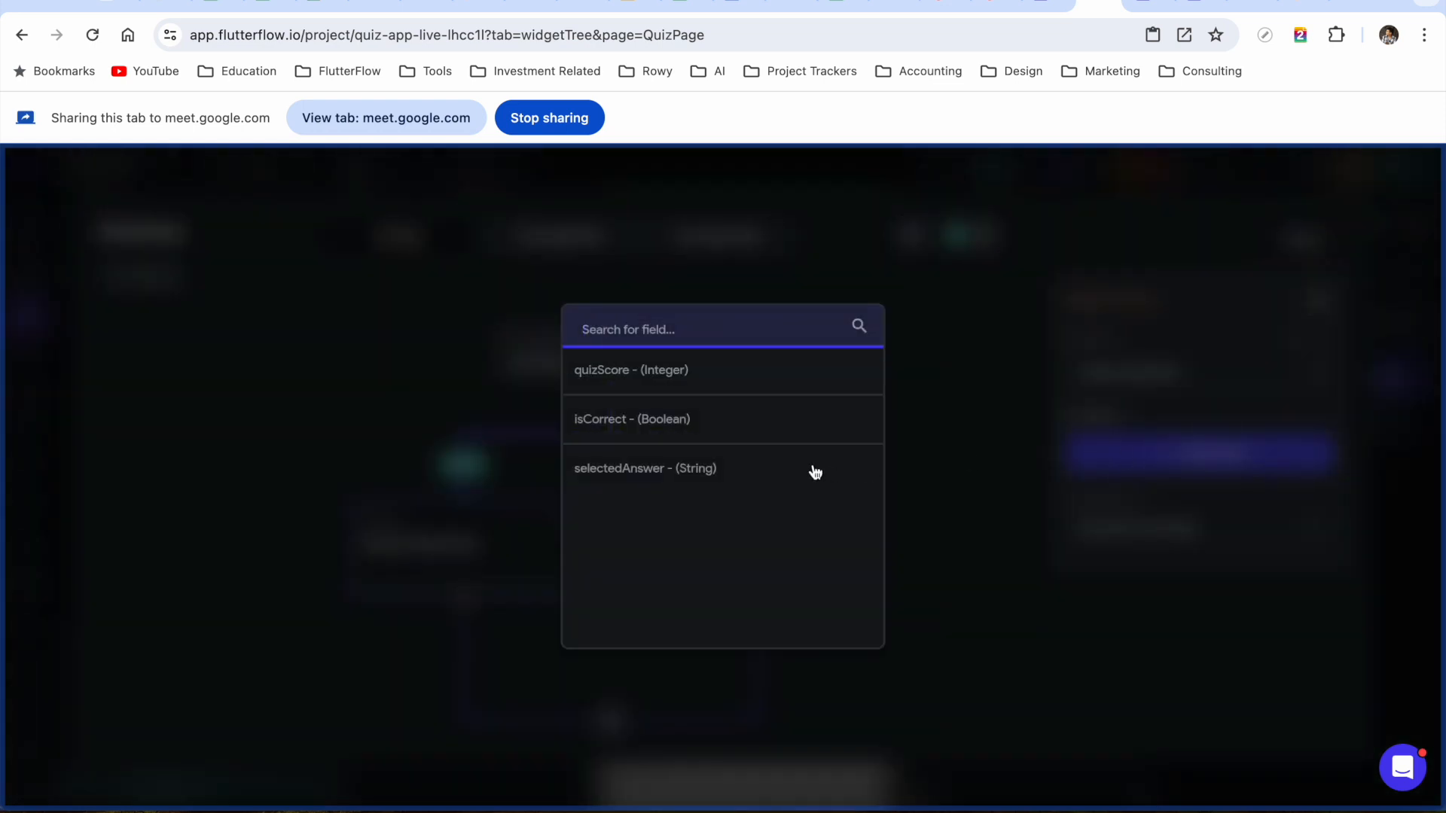
click(648, 426)
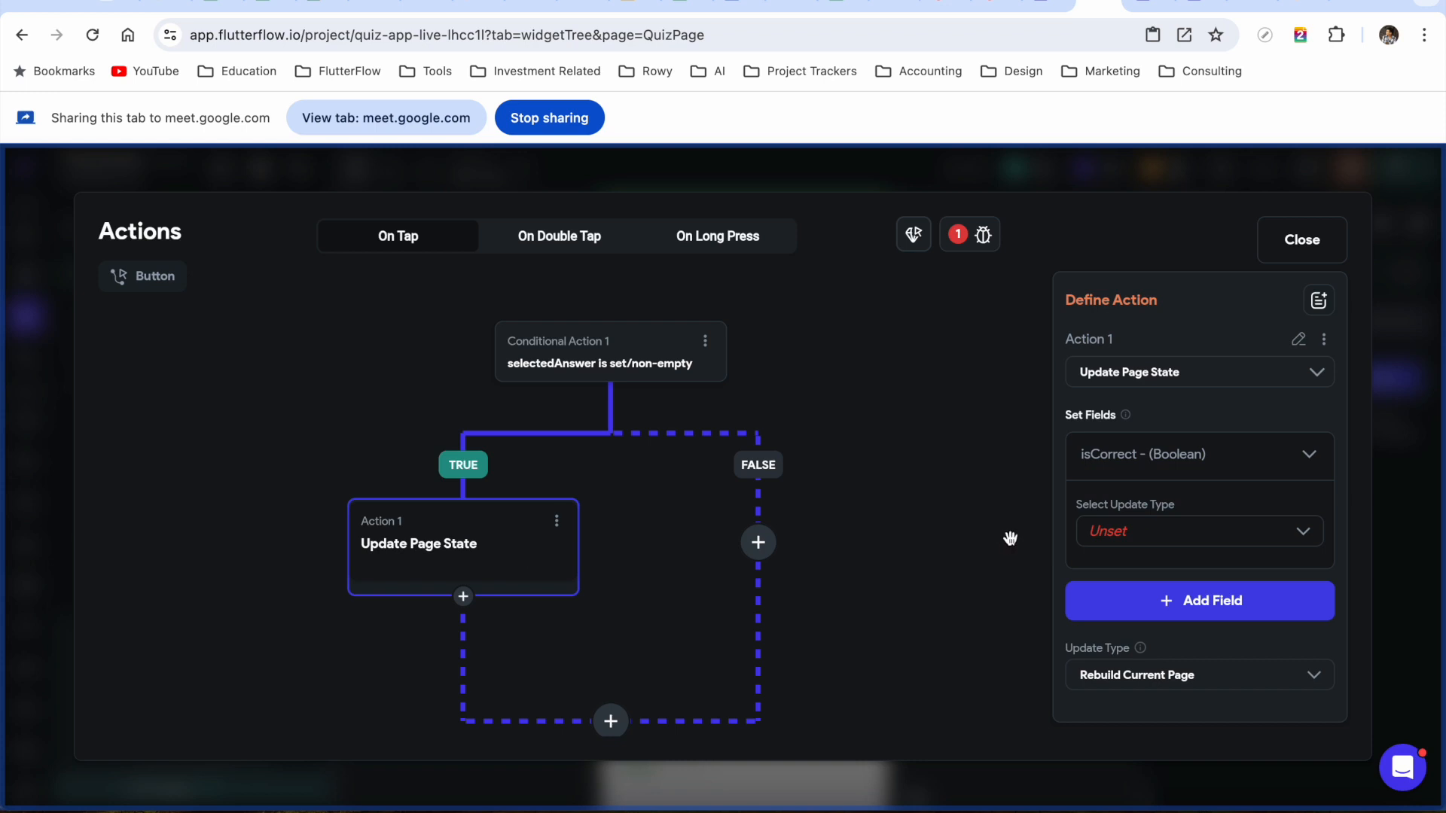
click(1120, 533)
click(1126, 533)
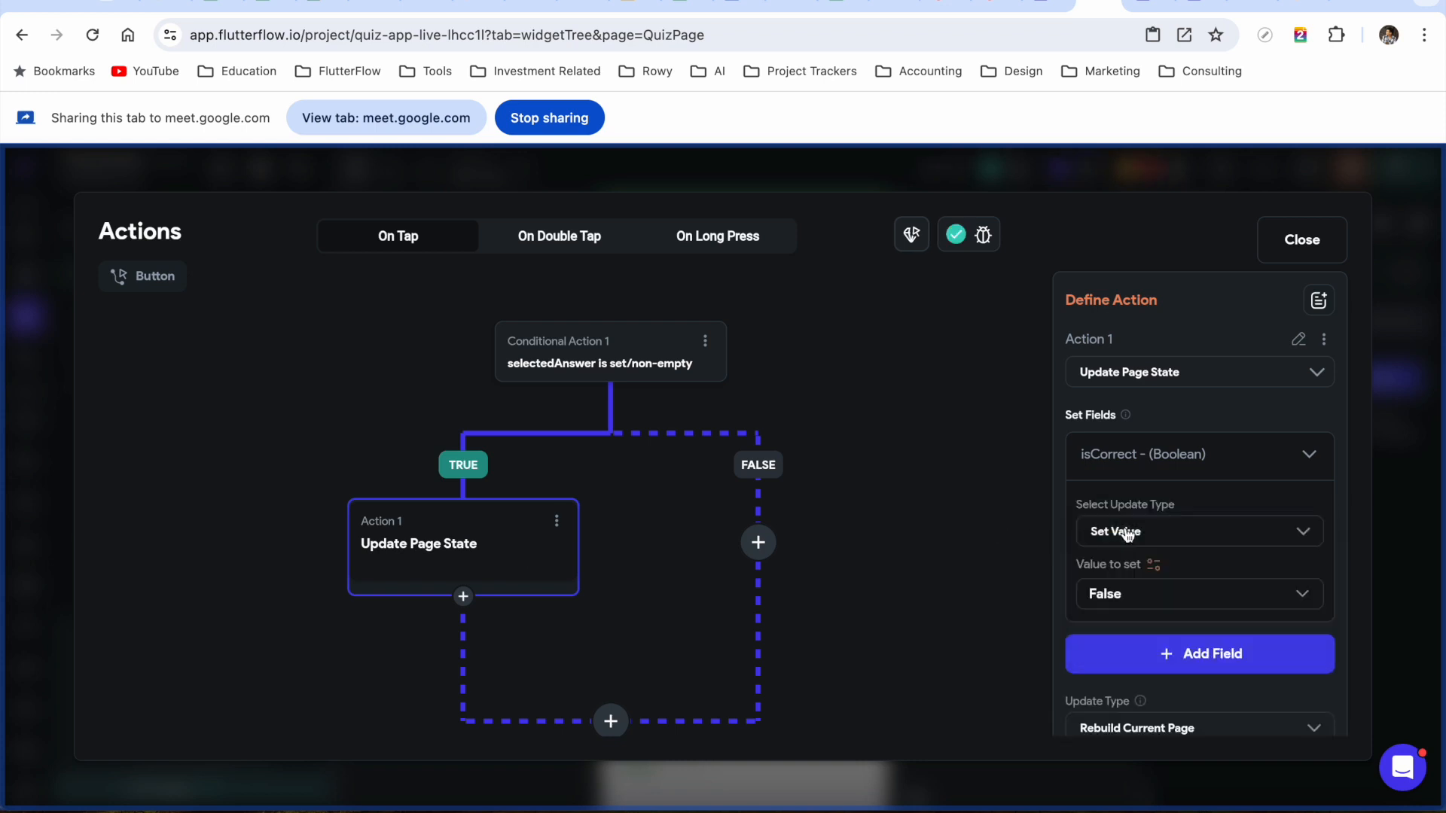
scroll(1176, 498, down, 1)
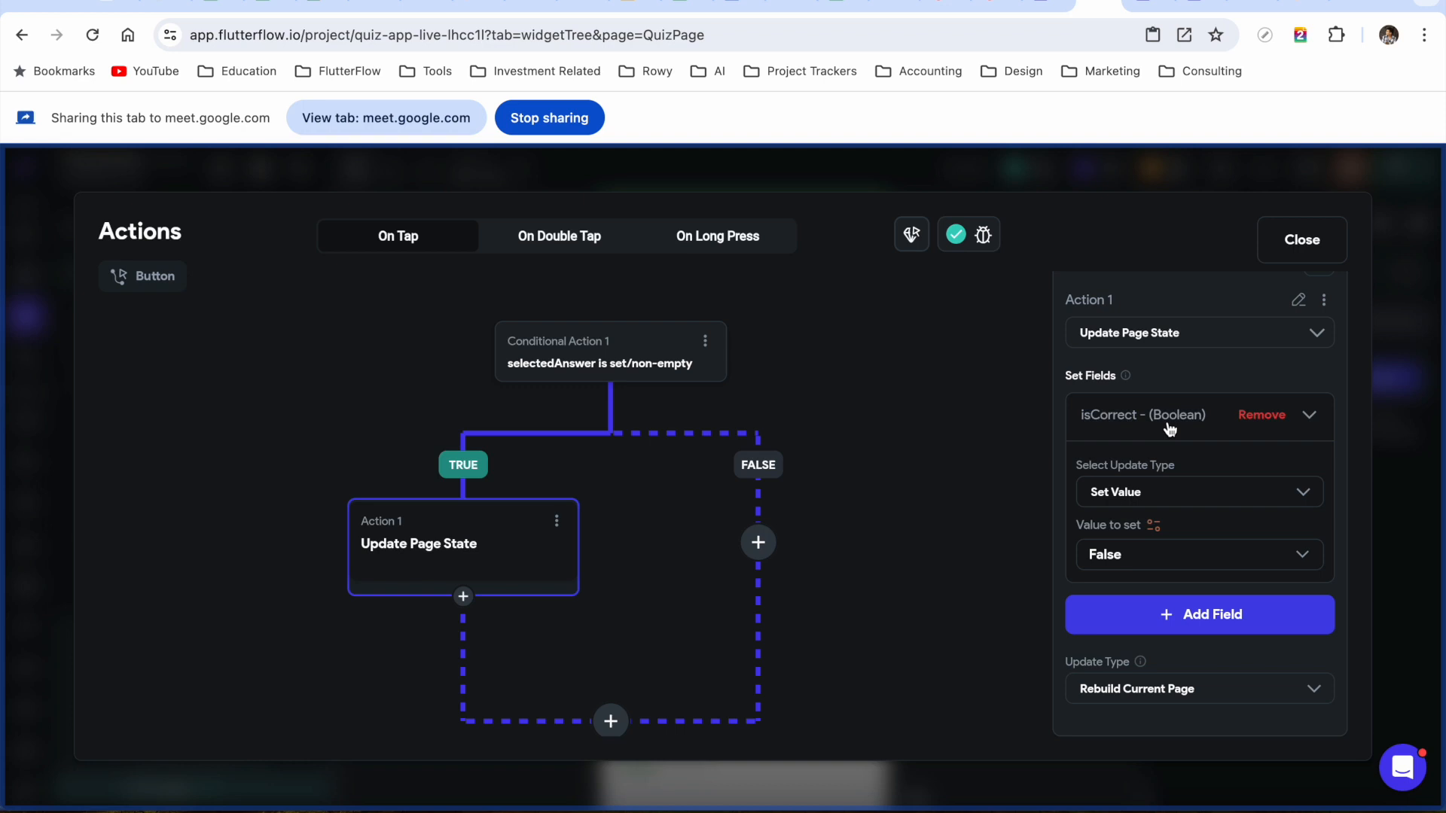
Set isCorrect's value to a Single Condition with Page State selectedAnswer as the first value
click(1154, 531)
click(917, 491)
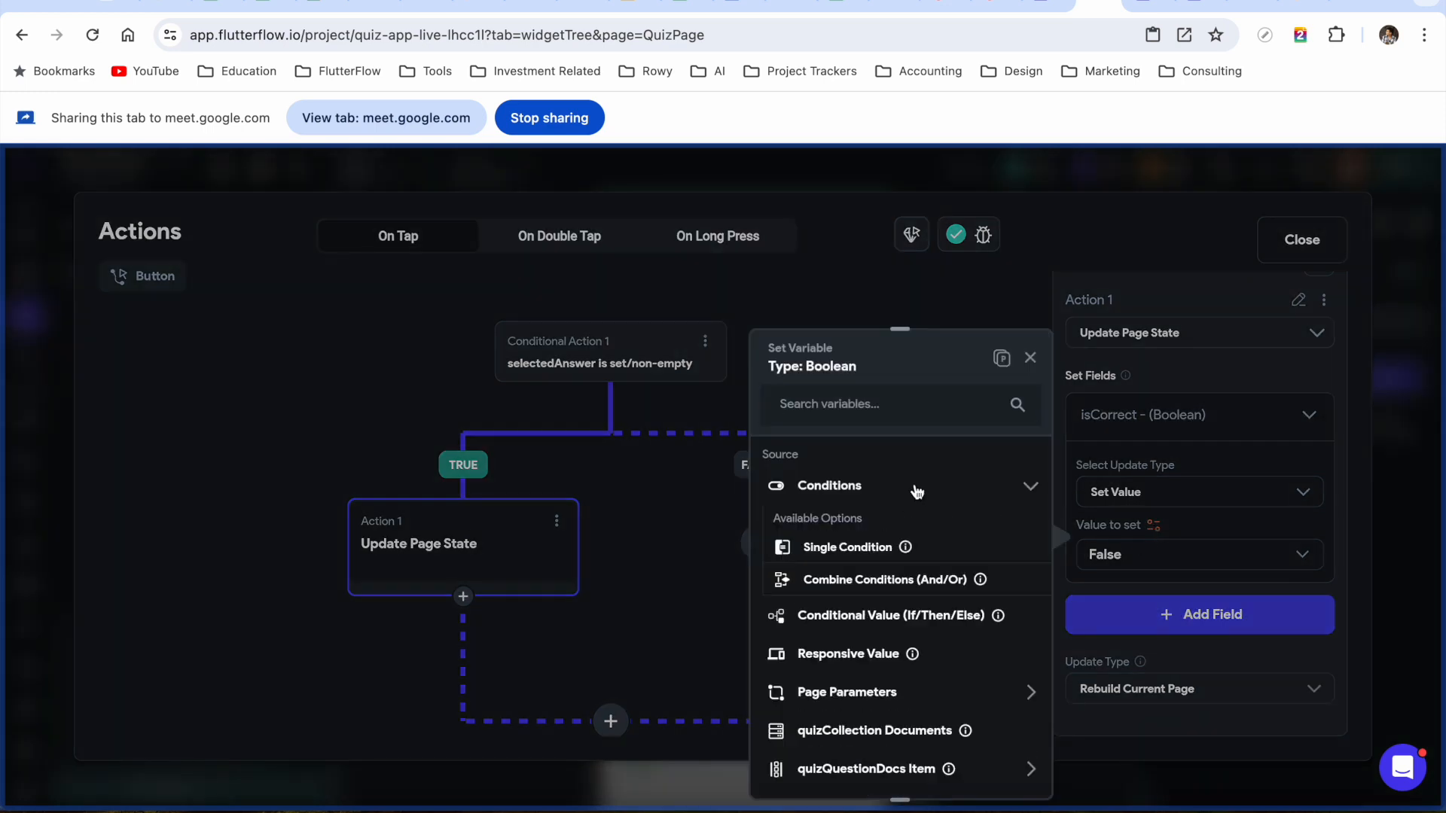
click(849, 552)
click(829, 512)
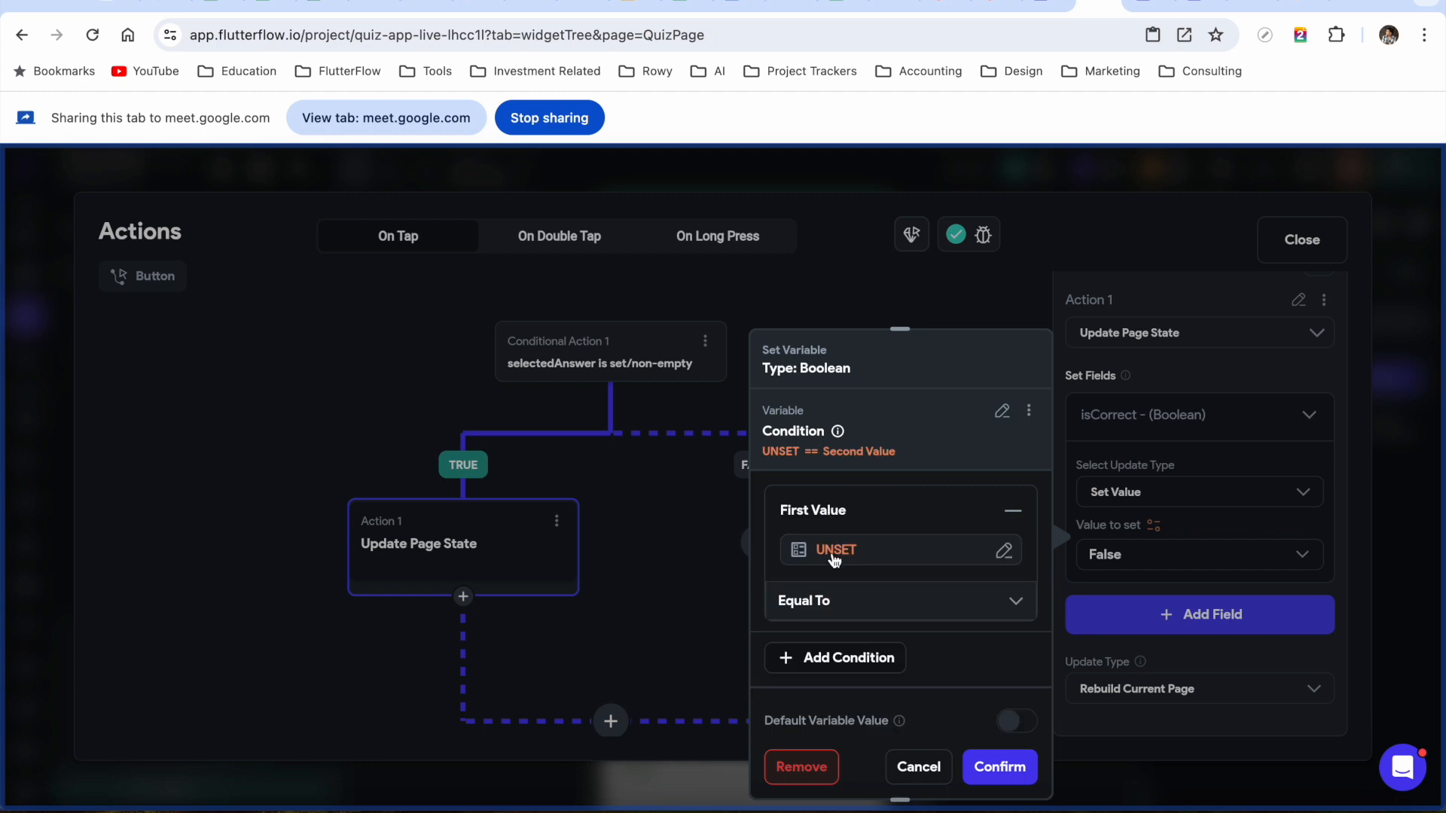
click(834, 555)
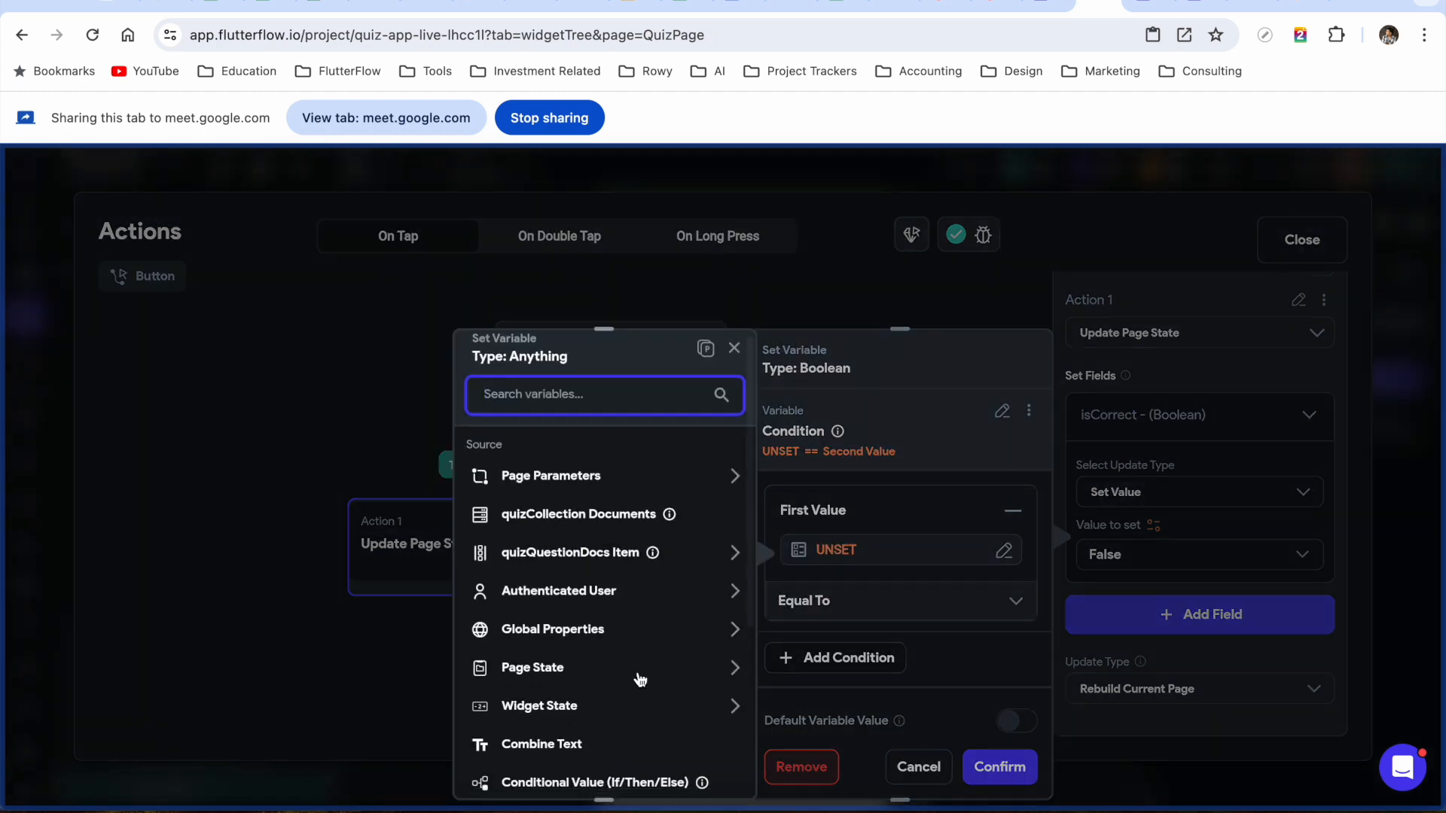
scroll(640, 680, down, 1)
click(617, 654)
scroll(549, 691, down, 3)
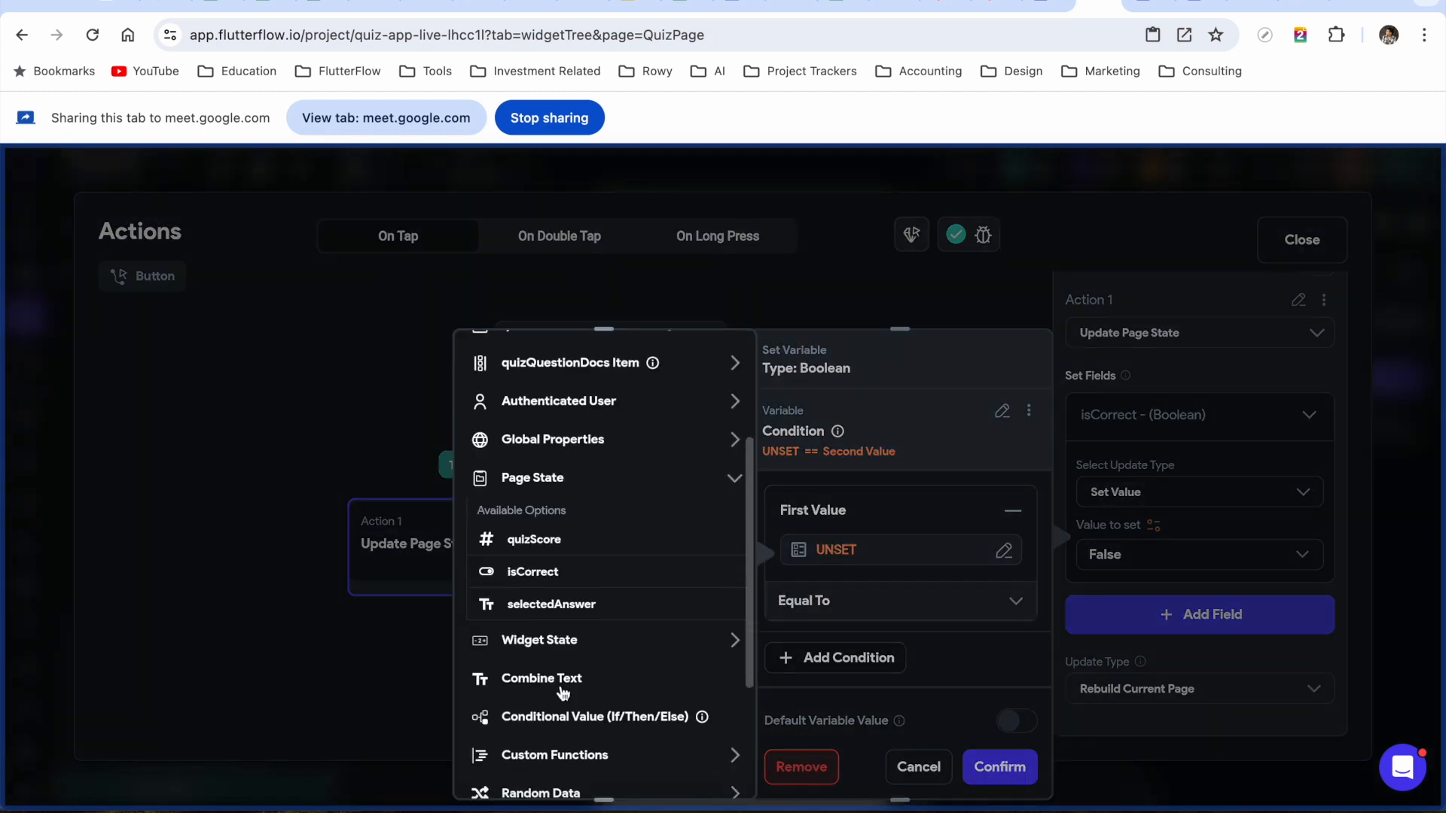
click(559, 604)
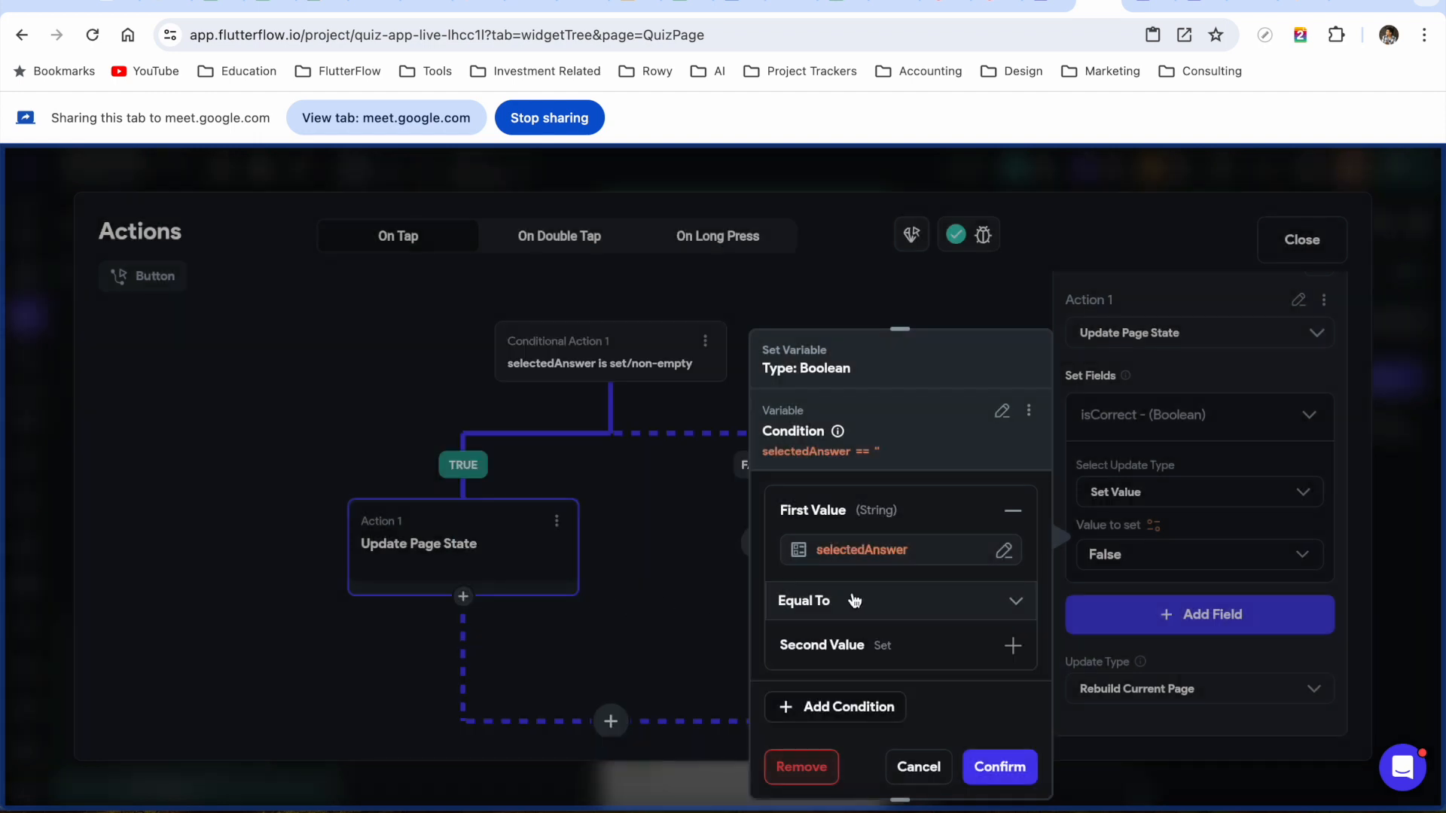
Compare it against the current question's correctAnswer and confirm the condition
scroll(914, 613, down, 1)
click(855, 584)
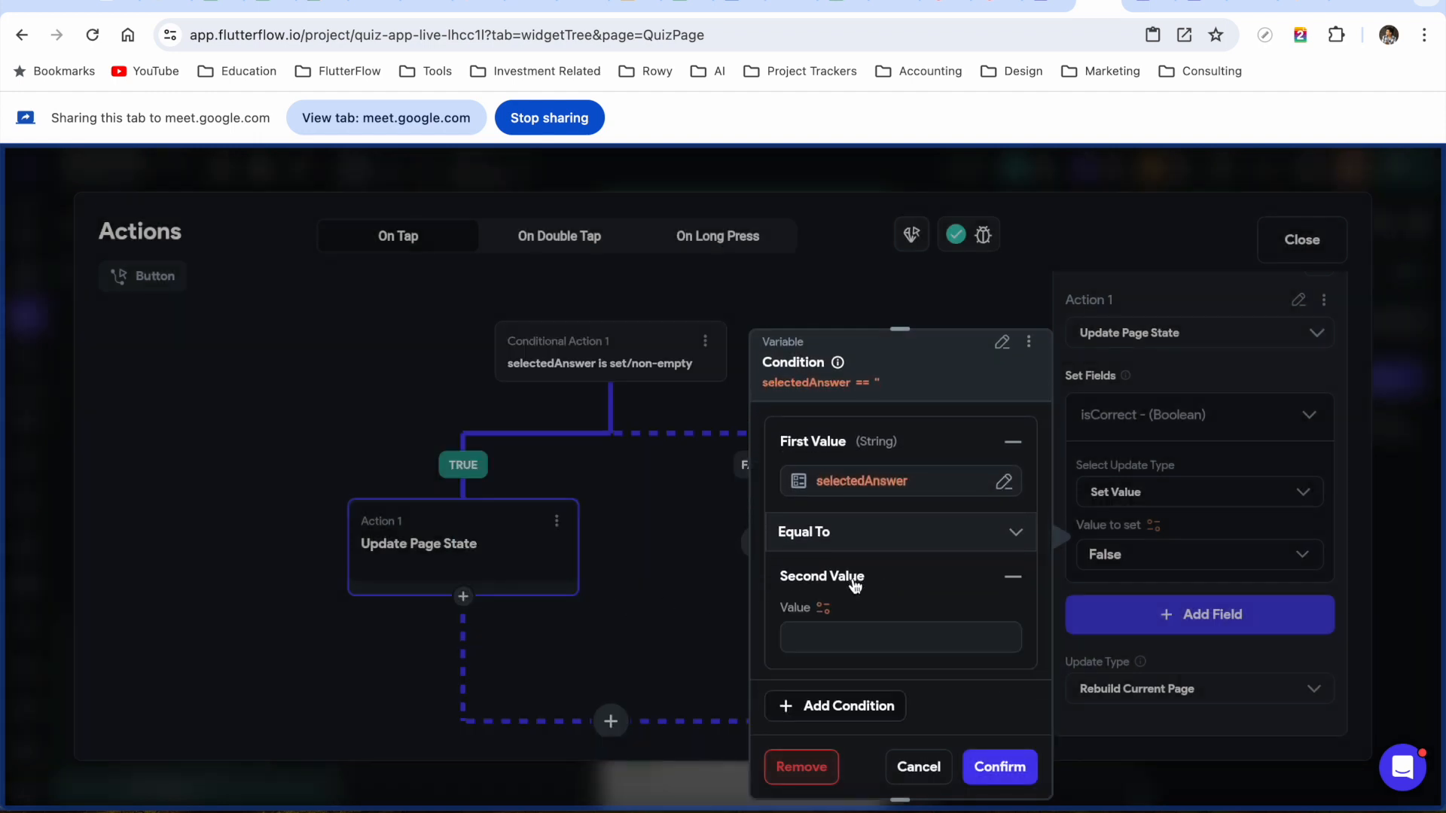
scroll(836, 561, down, 1)
click(823, 546)
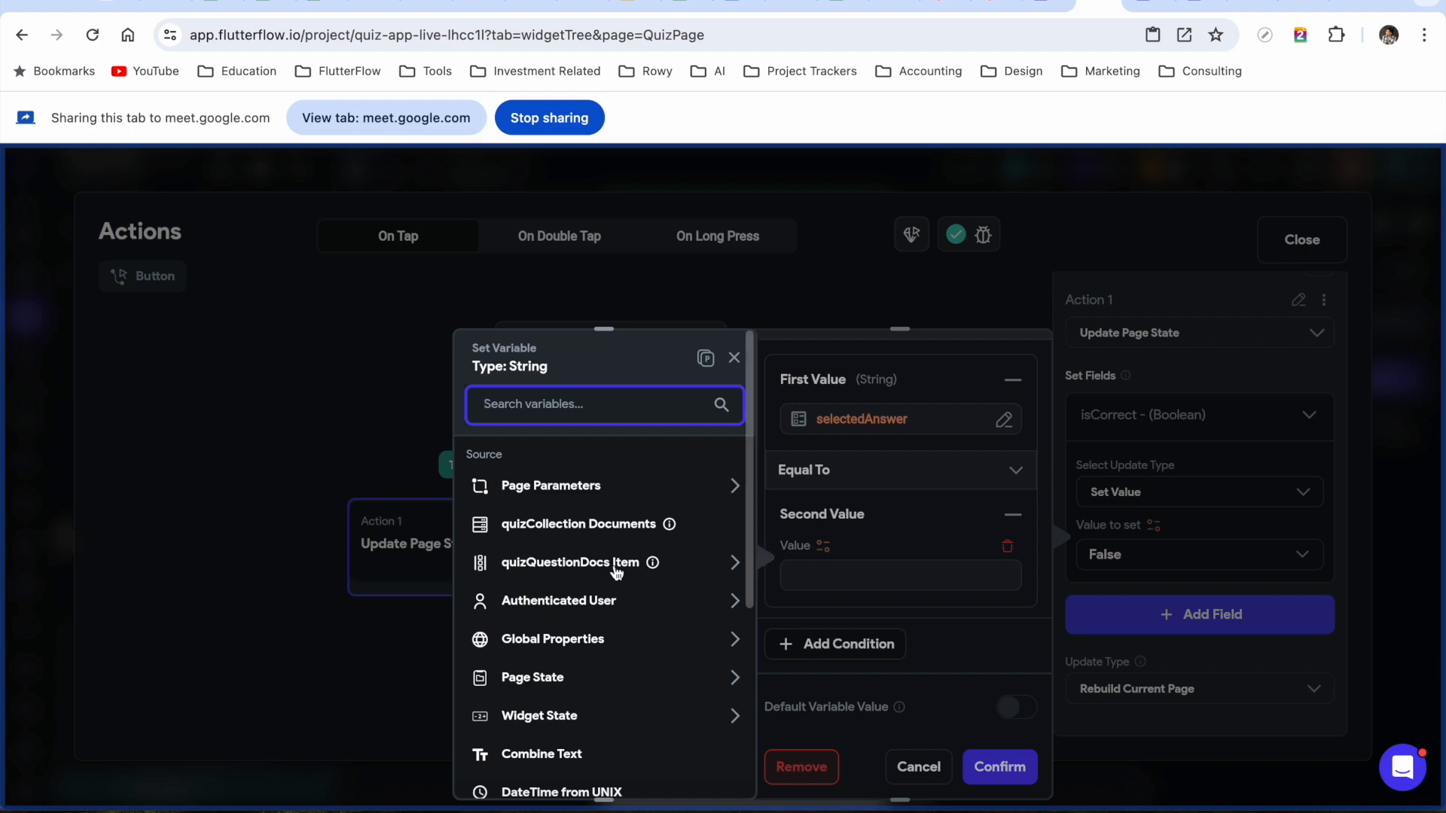
click(614, 570)
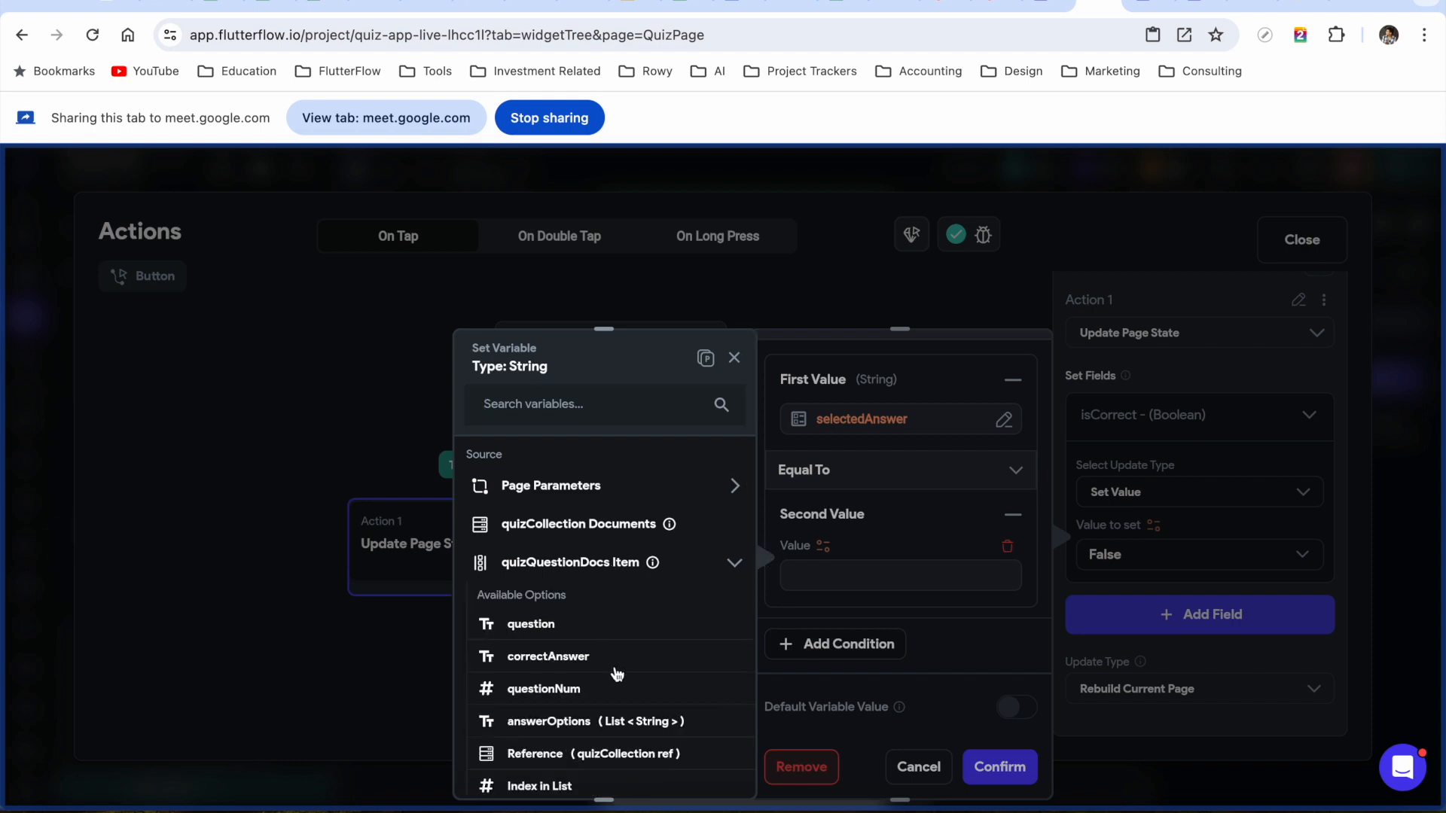
scroll(613, 671, down, 1)
click(554, 619)
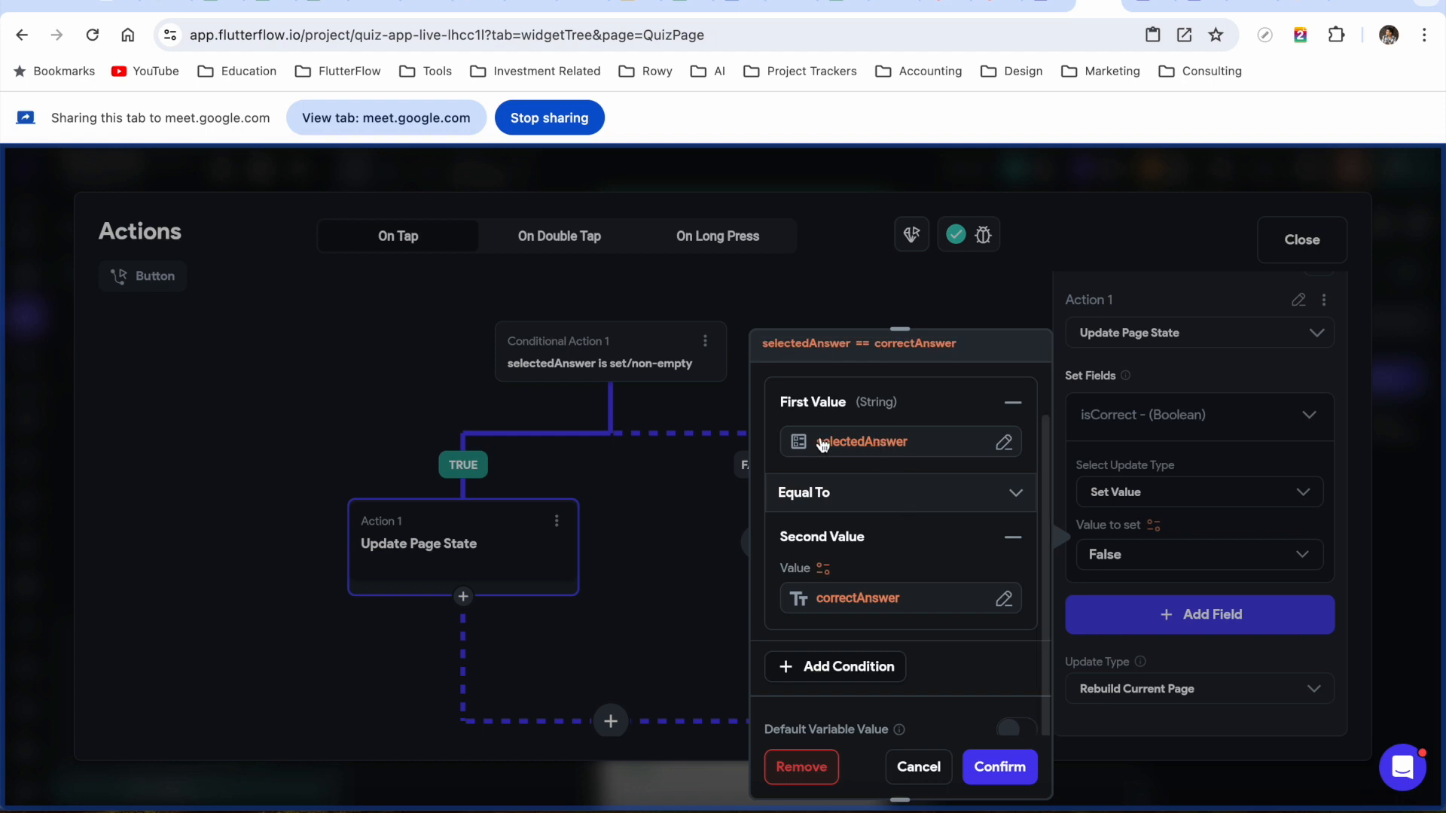
scroll(896, 614, down, 1)
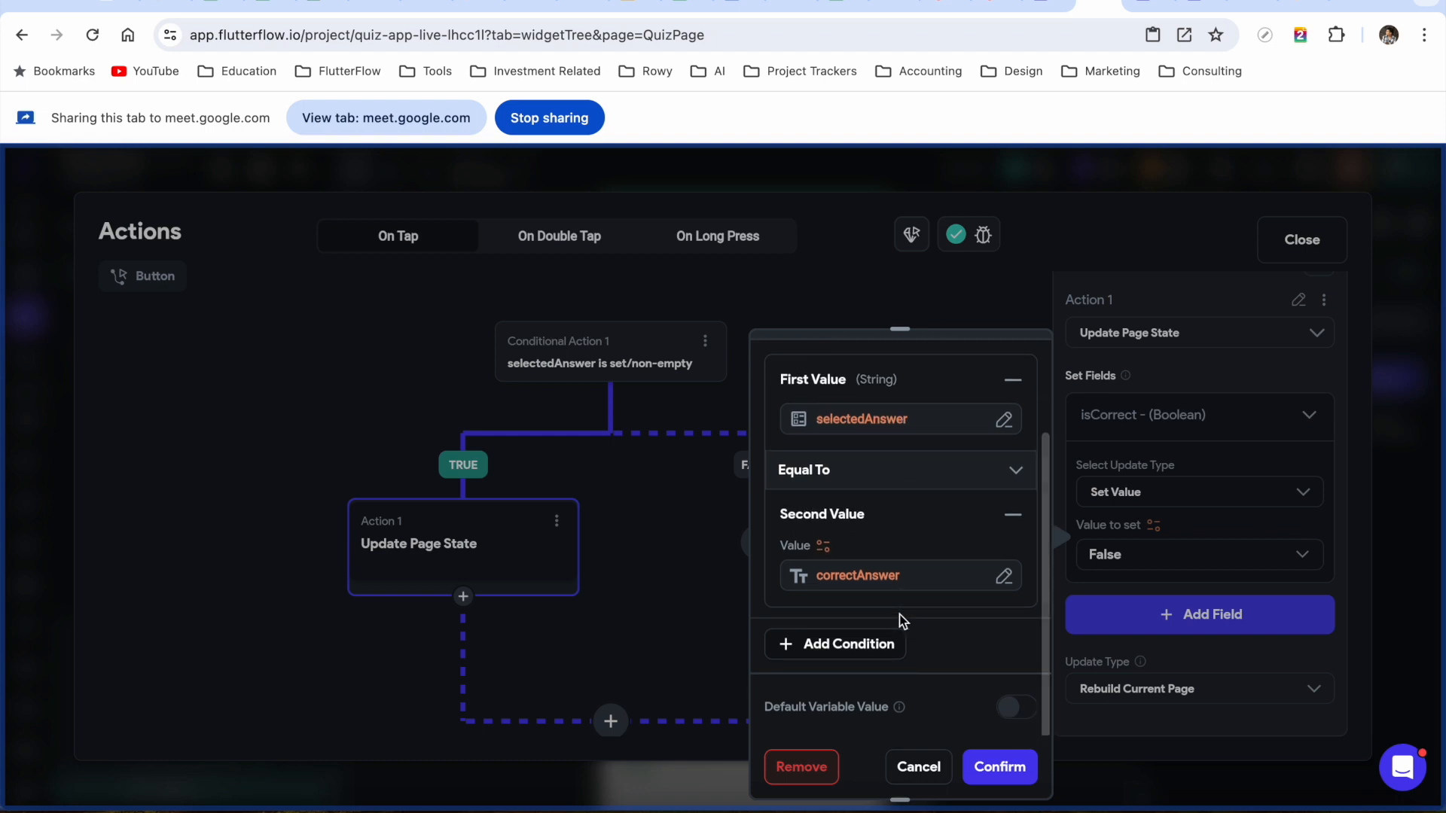
click(994, 777)
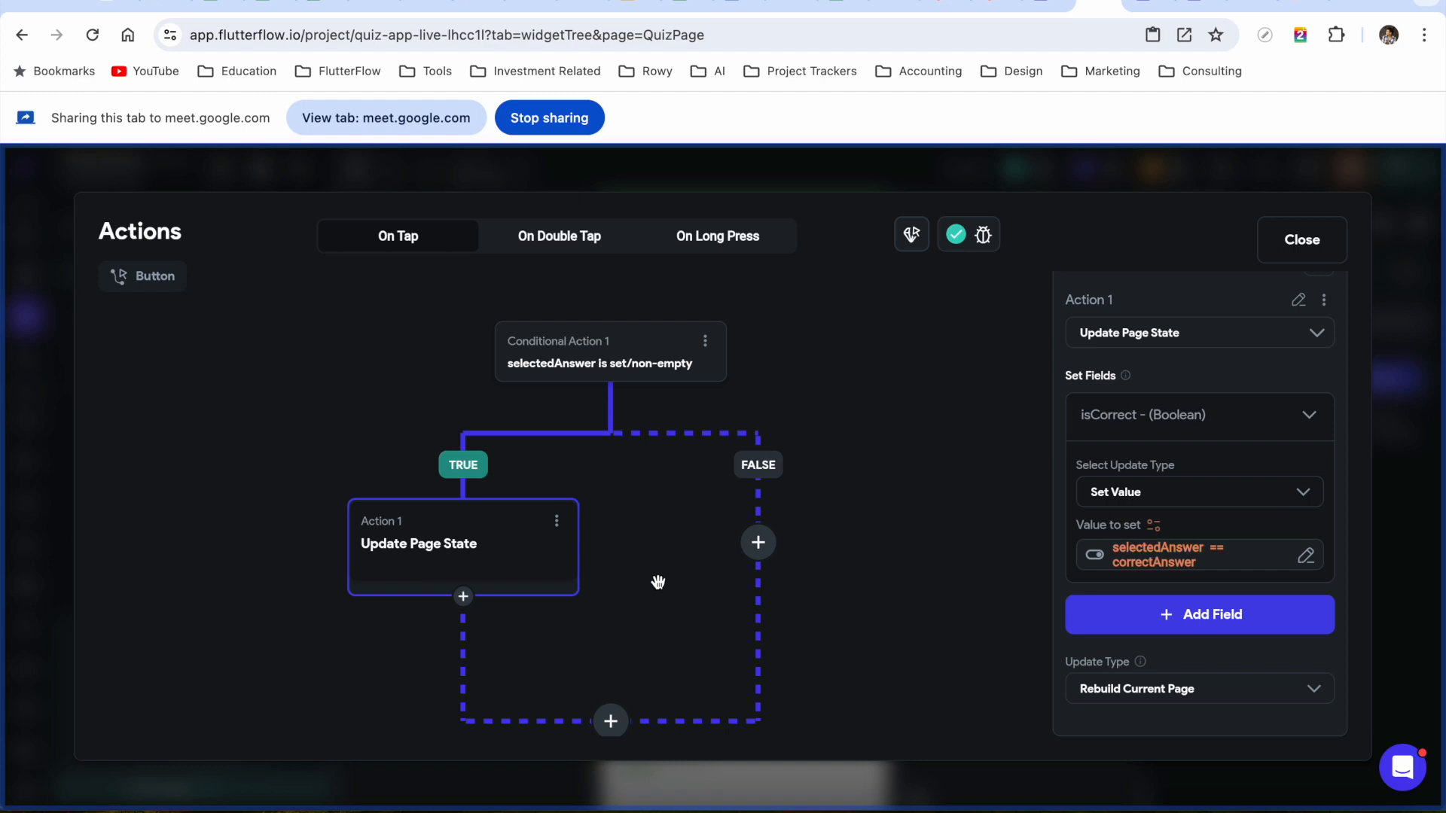
drag(657, 582, 693, 473)
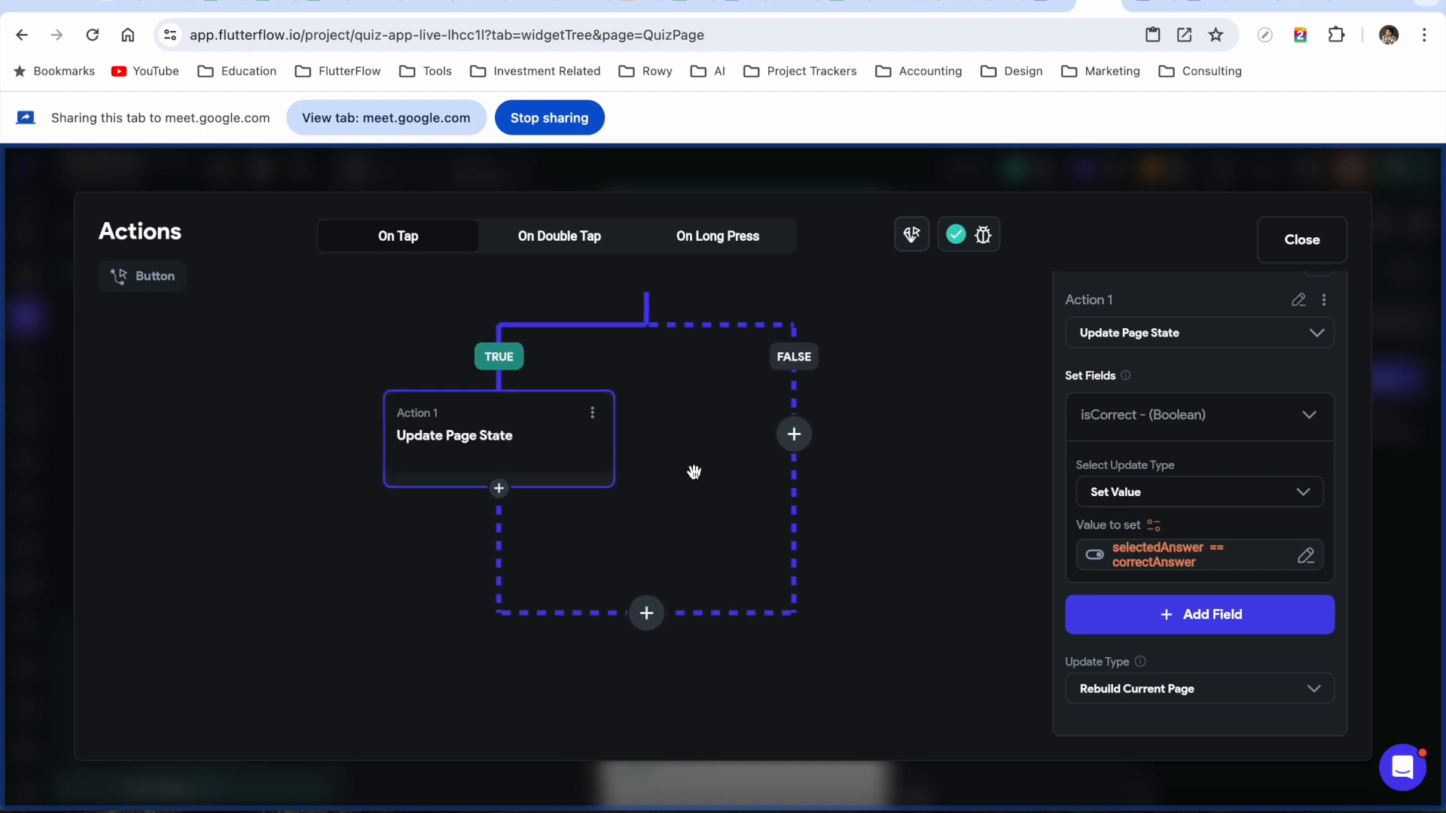
Add a conditional after Action 1 that checks isCorrect
click(499, 489)
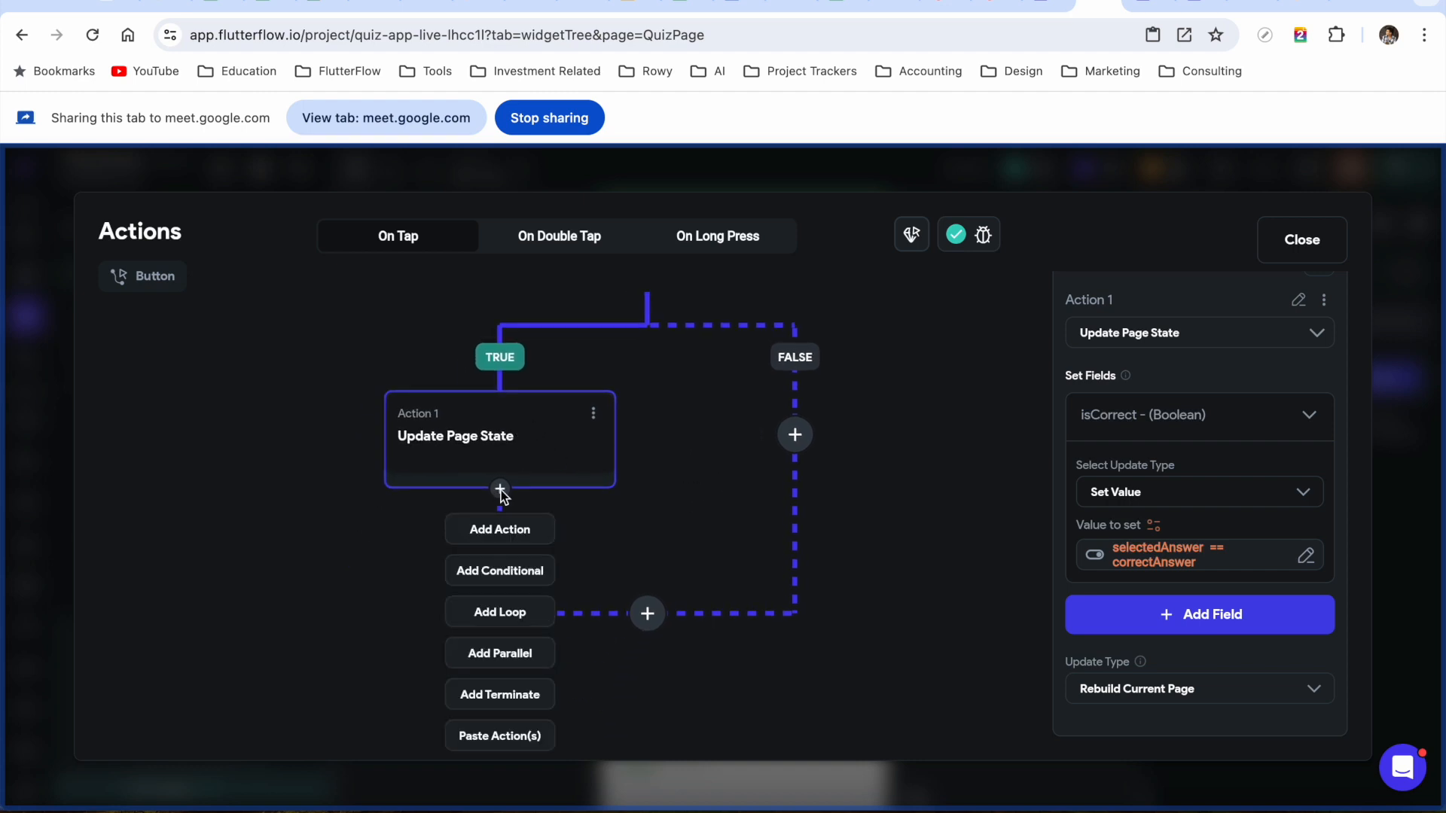
click(509, 572)
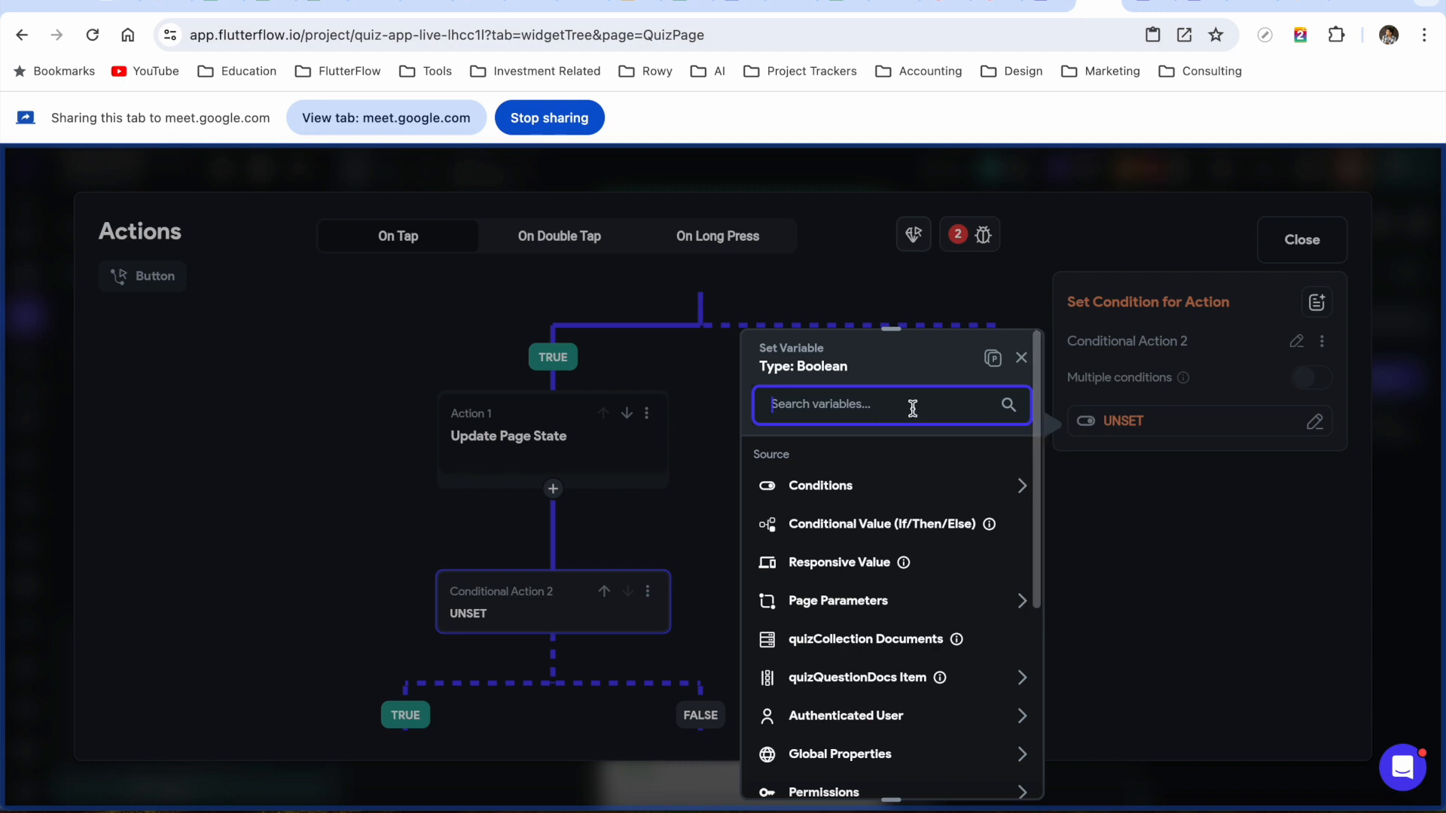
text(IsCorrect)
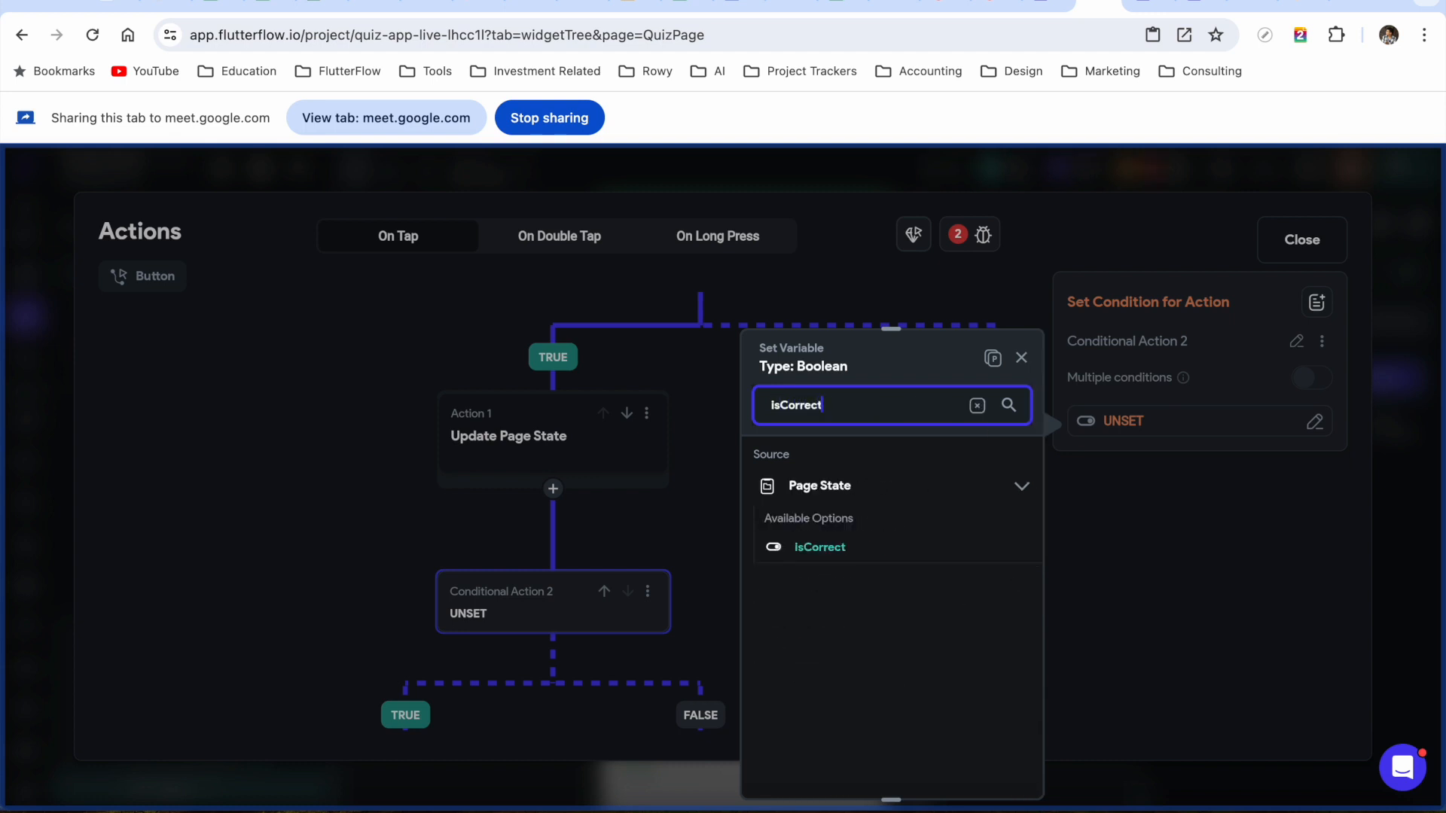
click(822, 555)
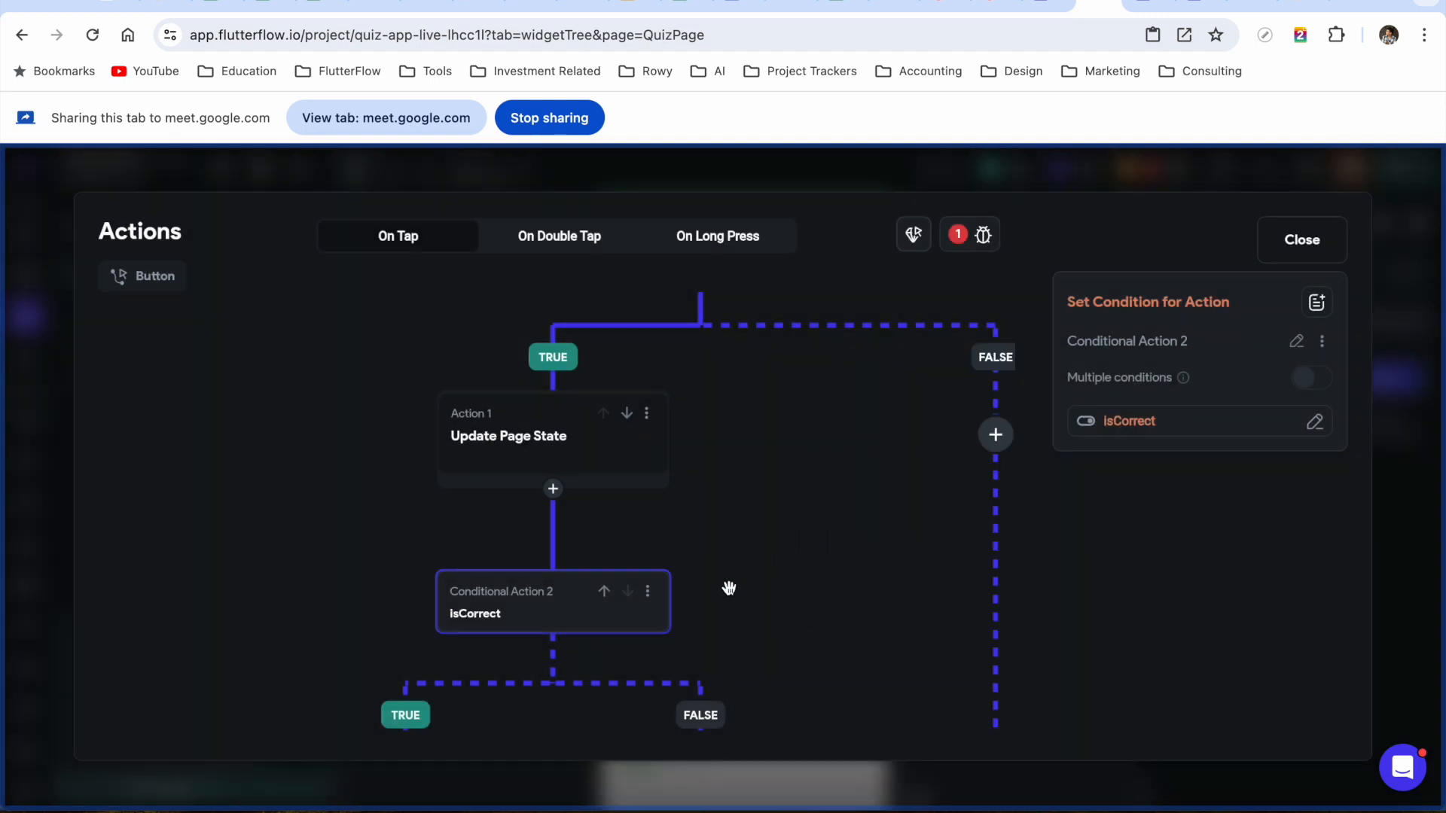
drag(726, 588, 736, 424)
drag(788, 464, 803, 404)
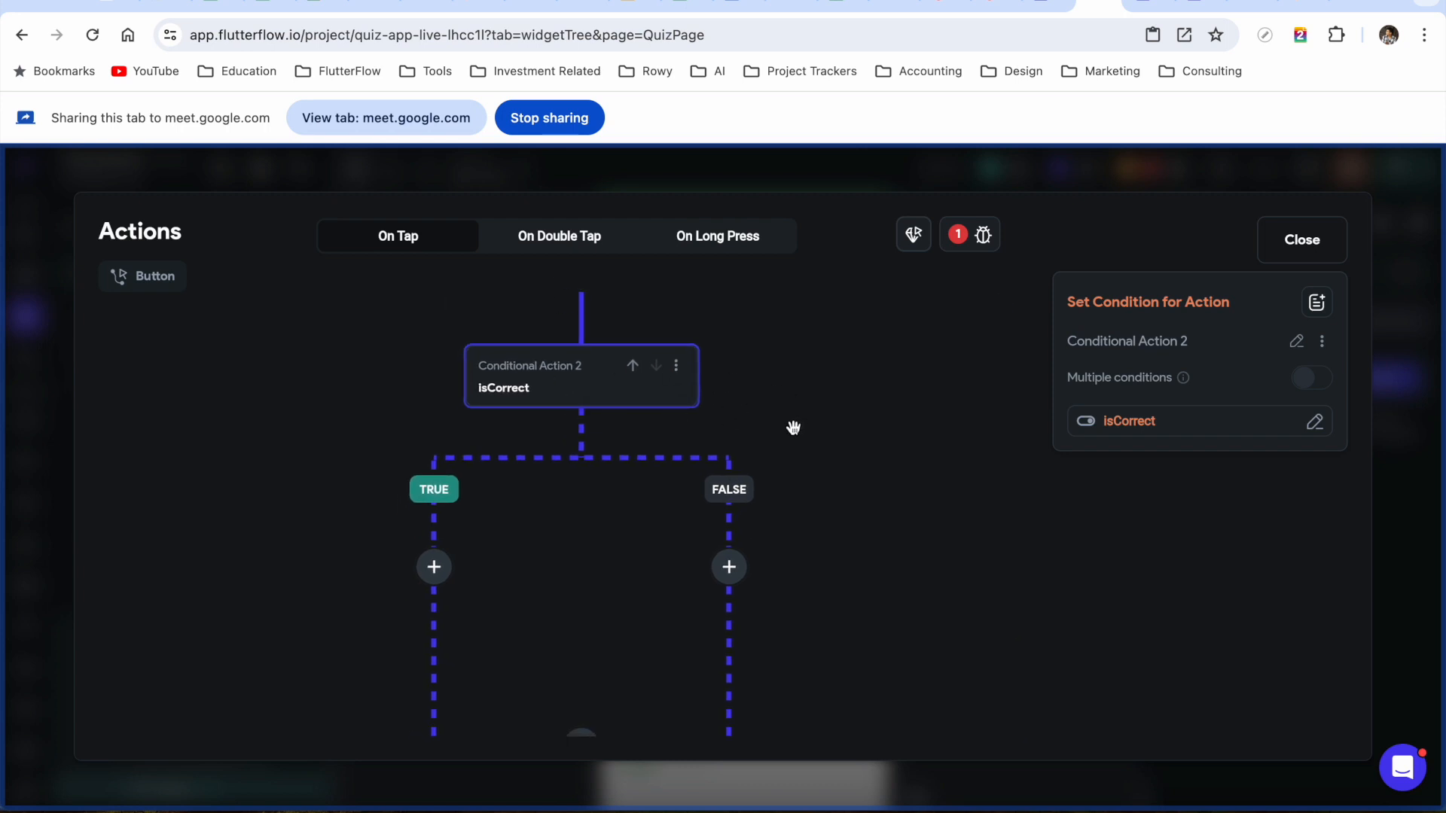
drag(791, 426, 839, 407)
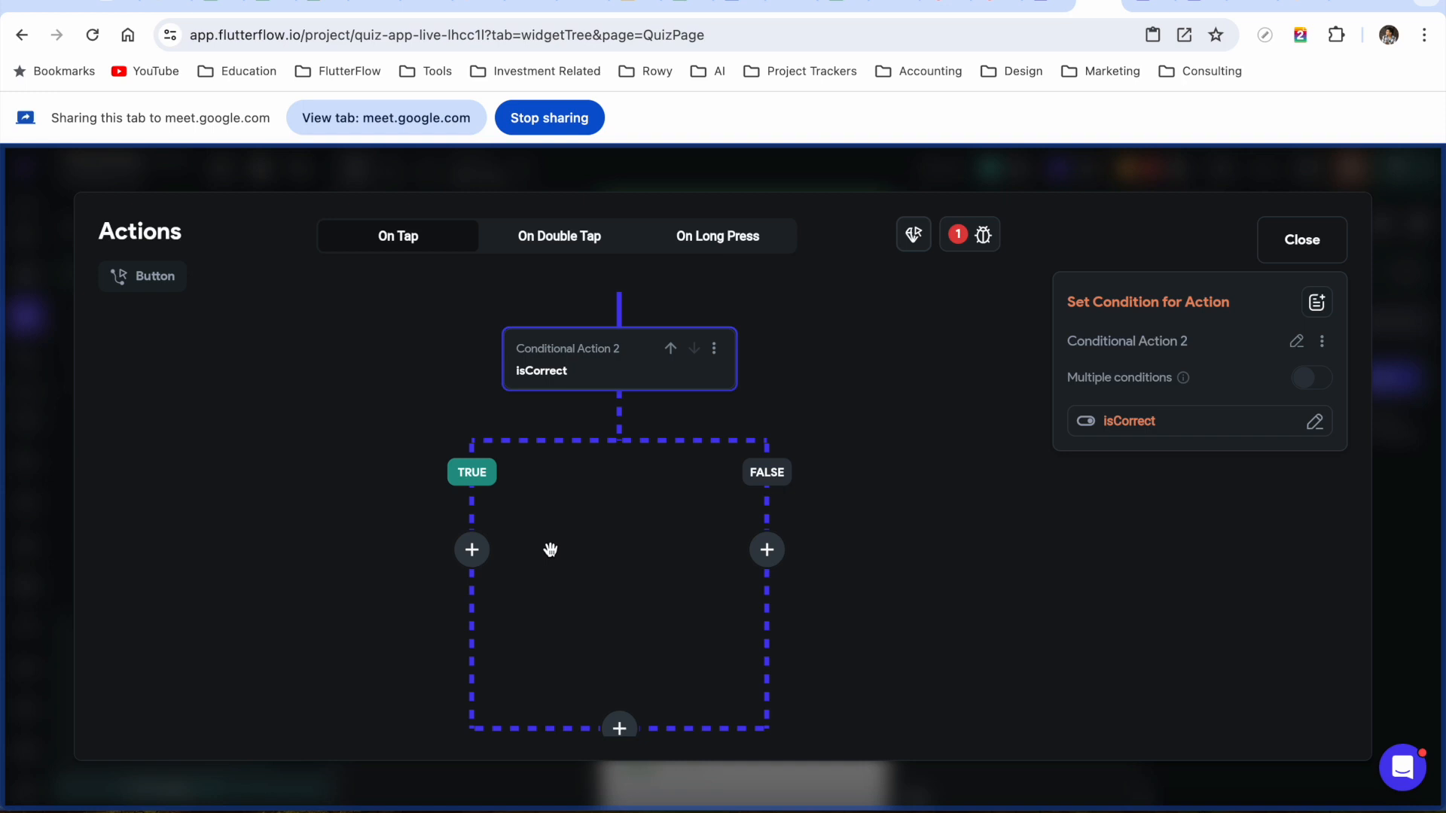
On the TRUE branch, add an Update Page State action that increments quizScore by 1
click(472, 550)
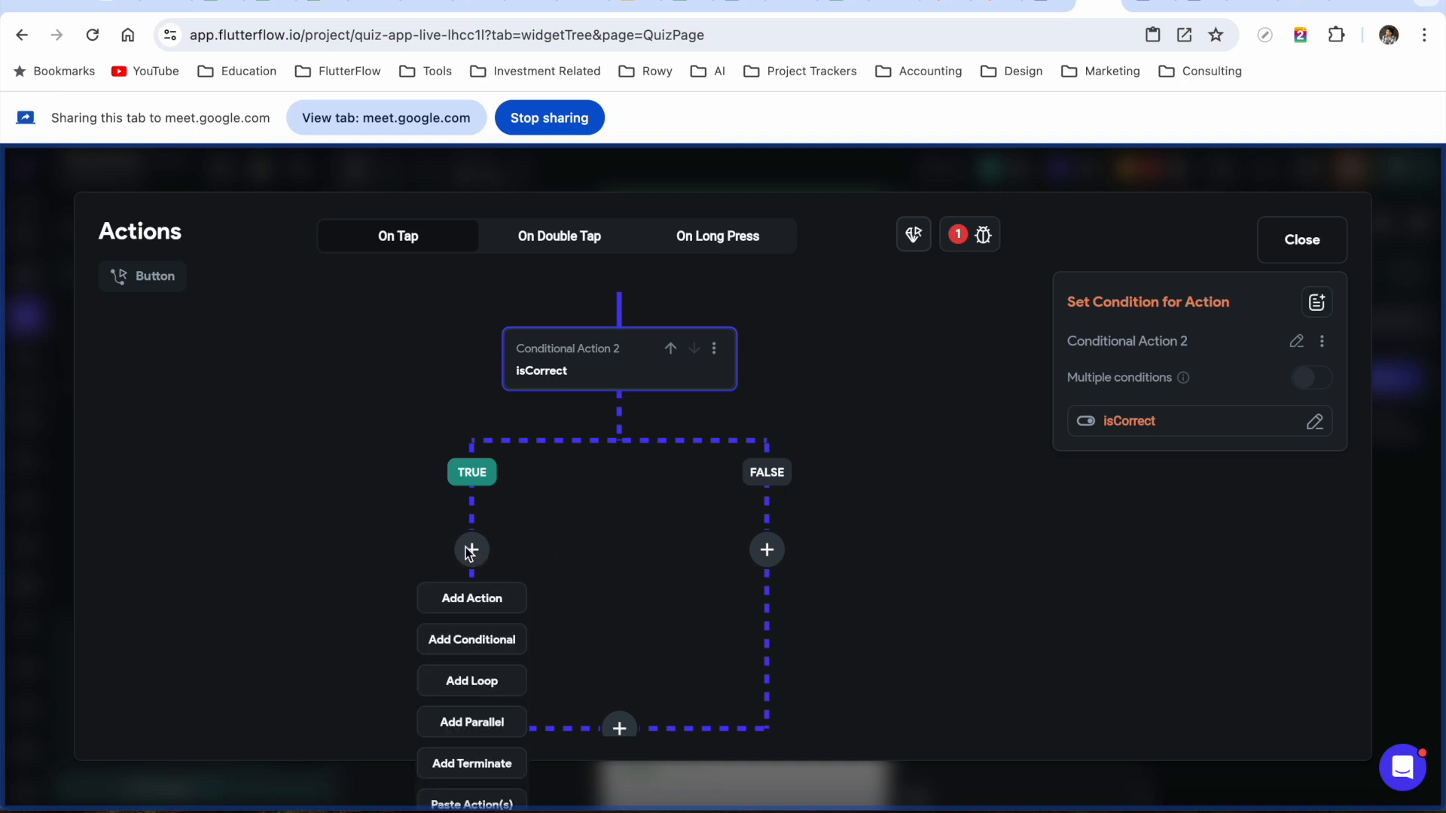
click(475, 602)
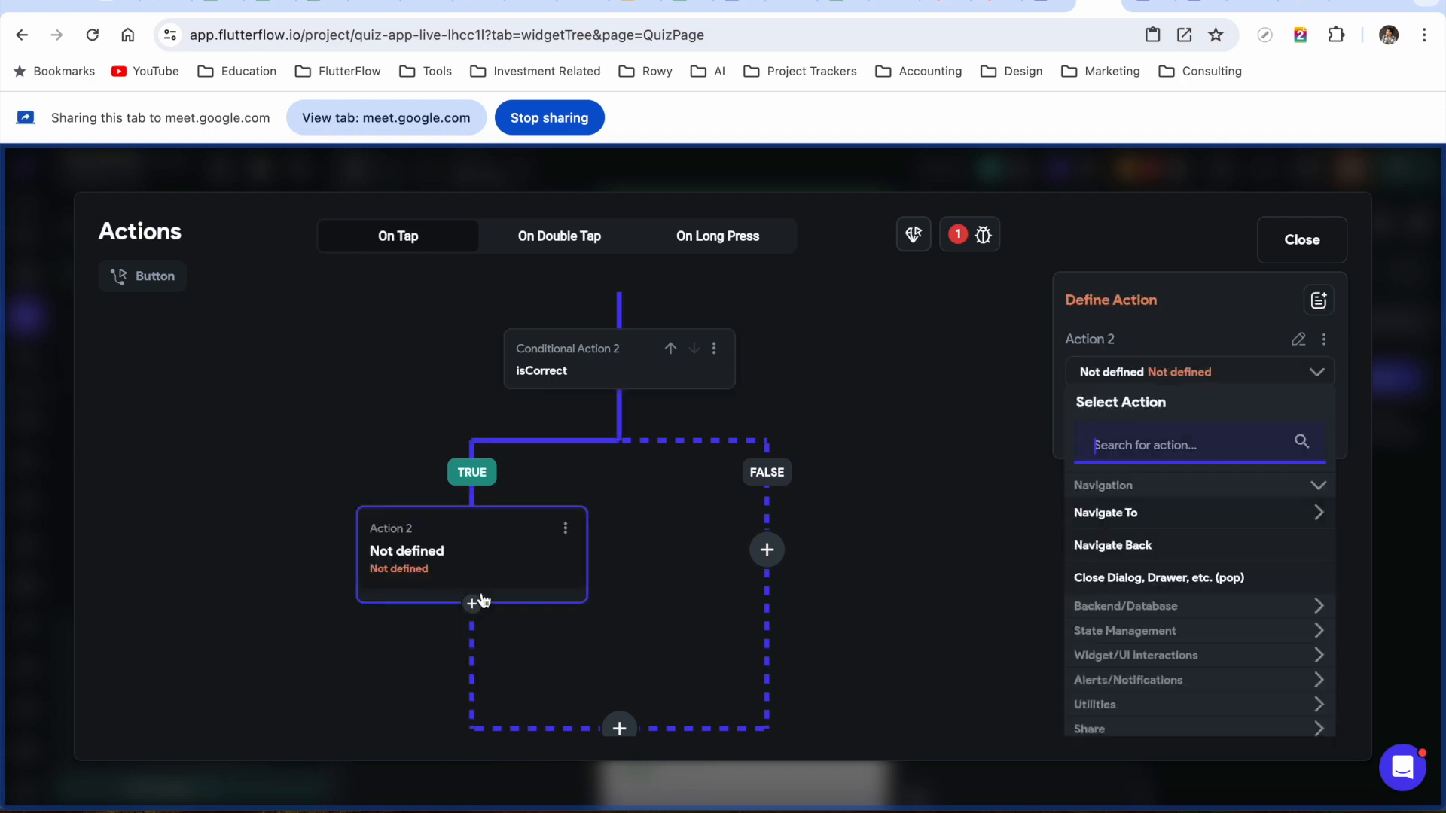
text(upda)
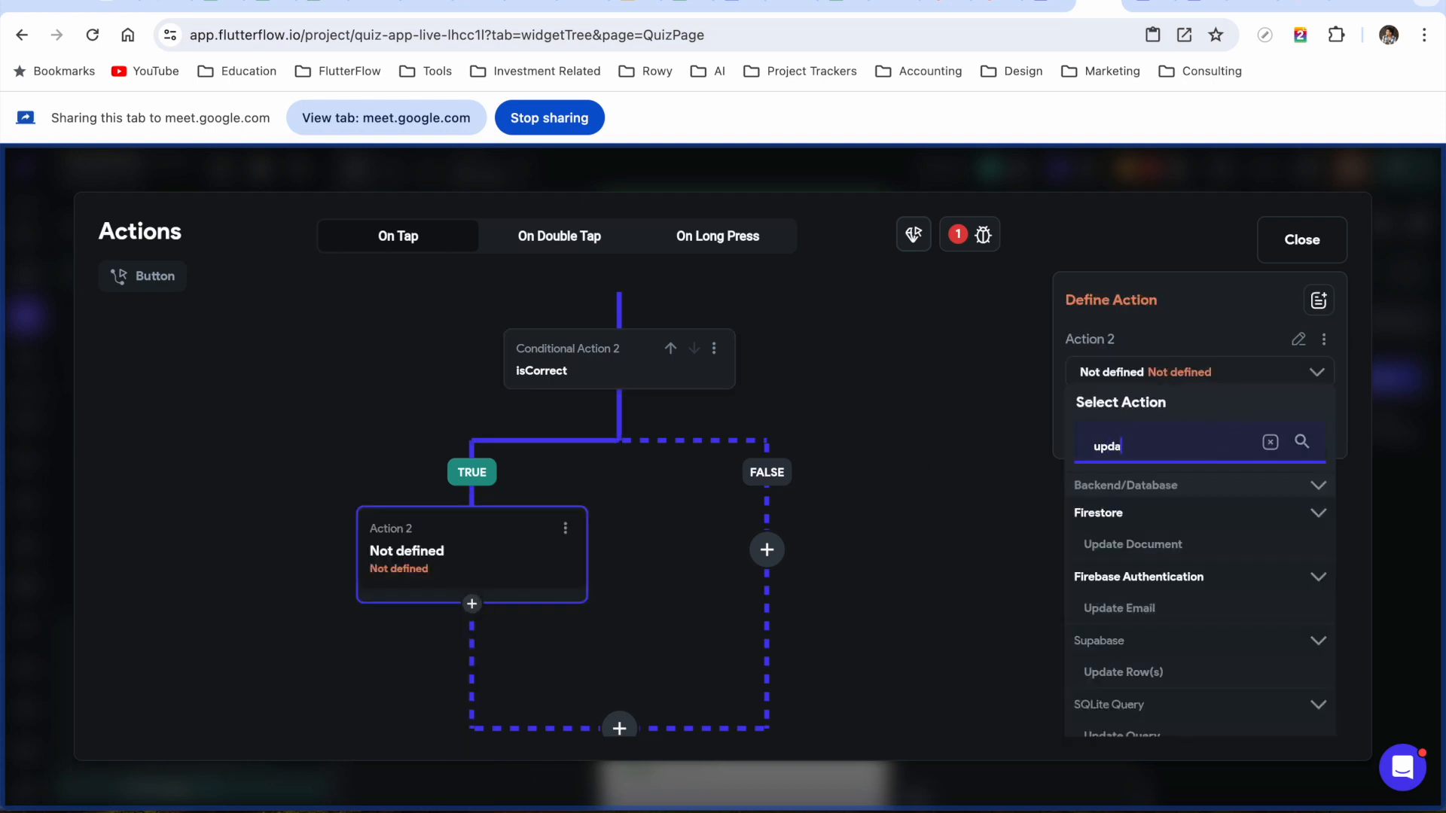
text(te page)
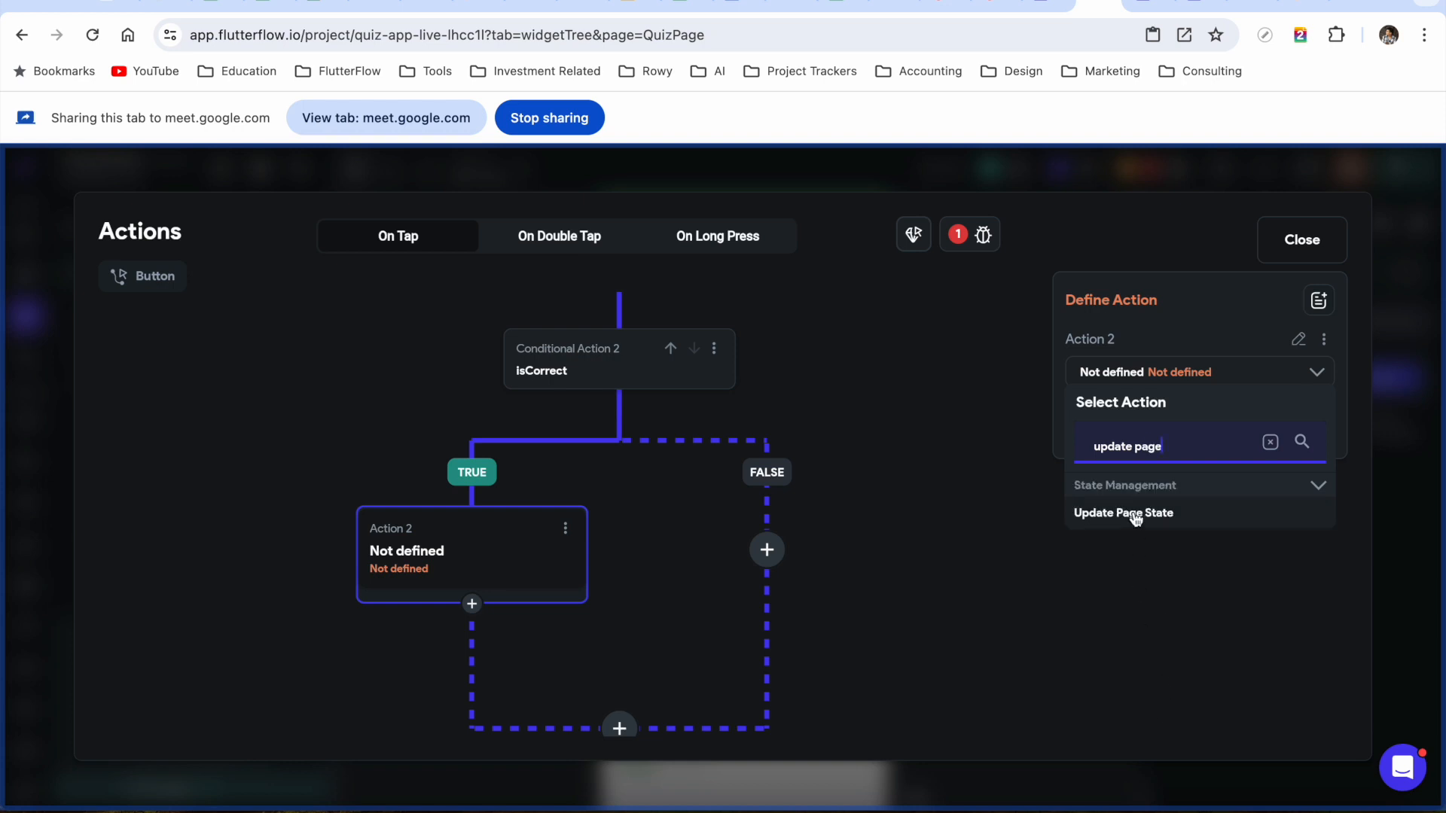
click(1130, 512)
click(1209, 452)
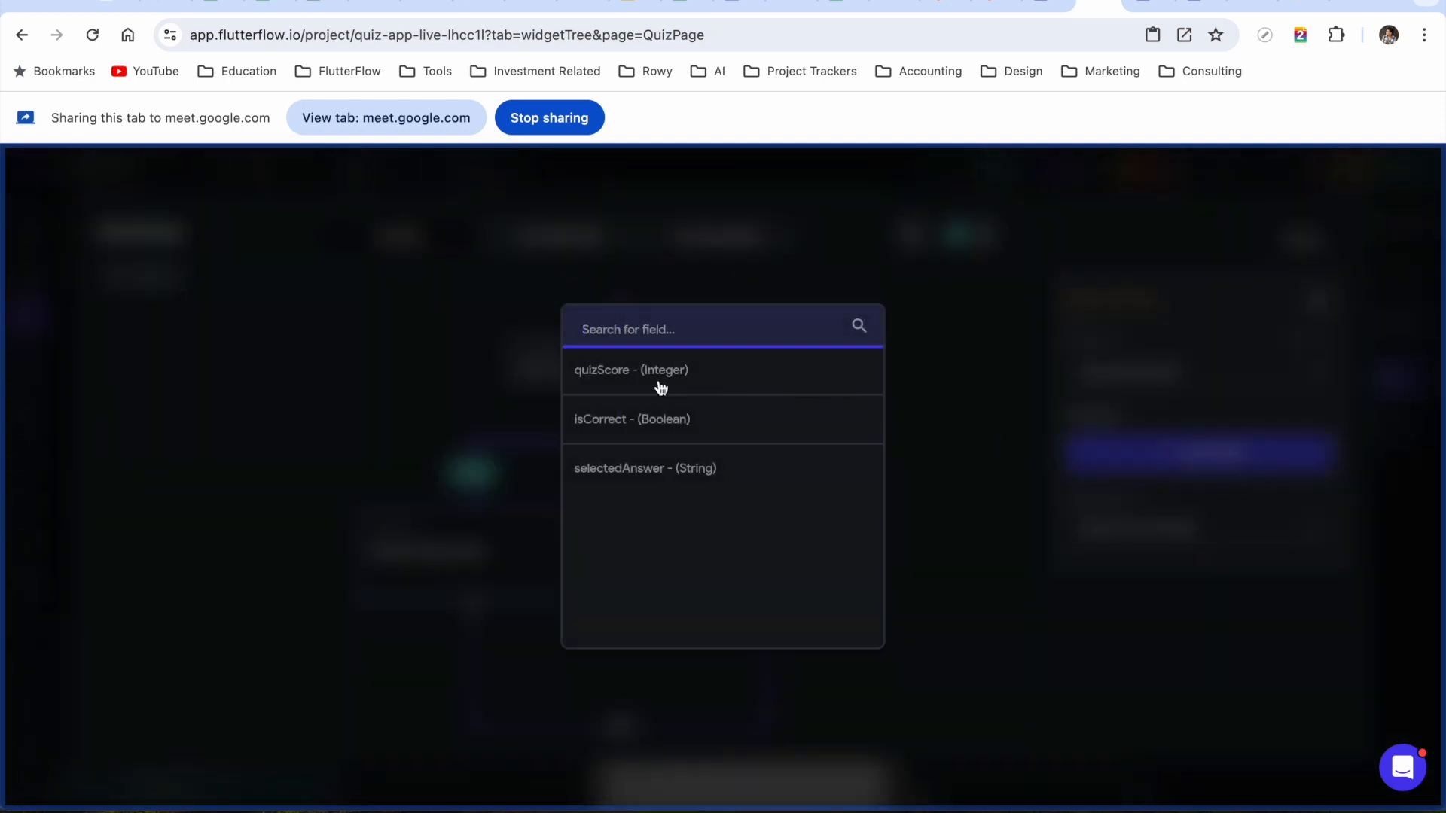
click(627, 372)
click(1183, 542)
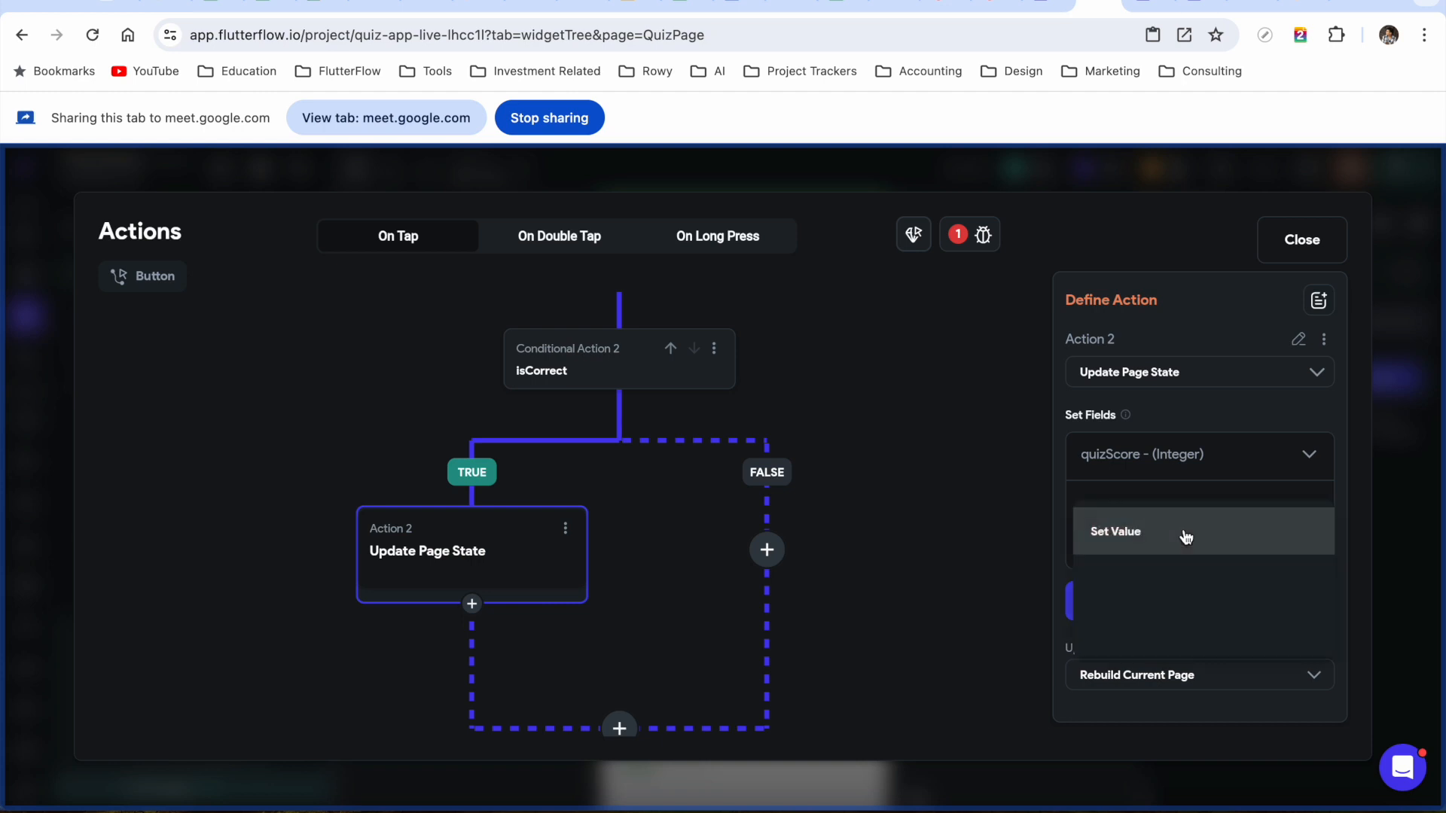
click(1144, 629)
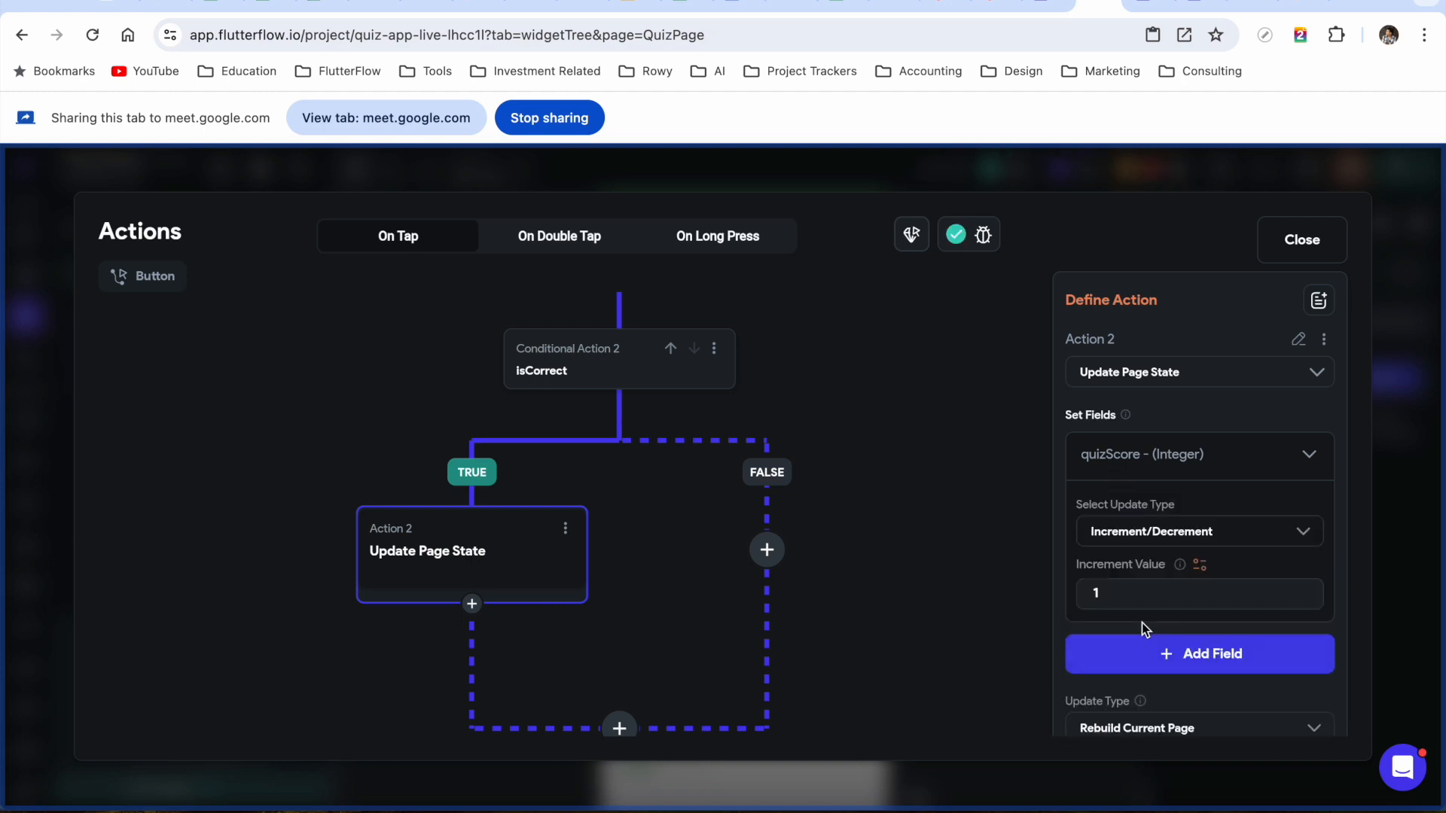
scroll(1200, 562, down, 1)
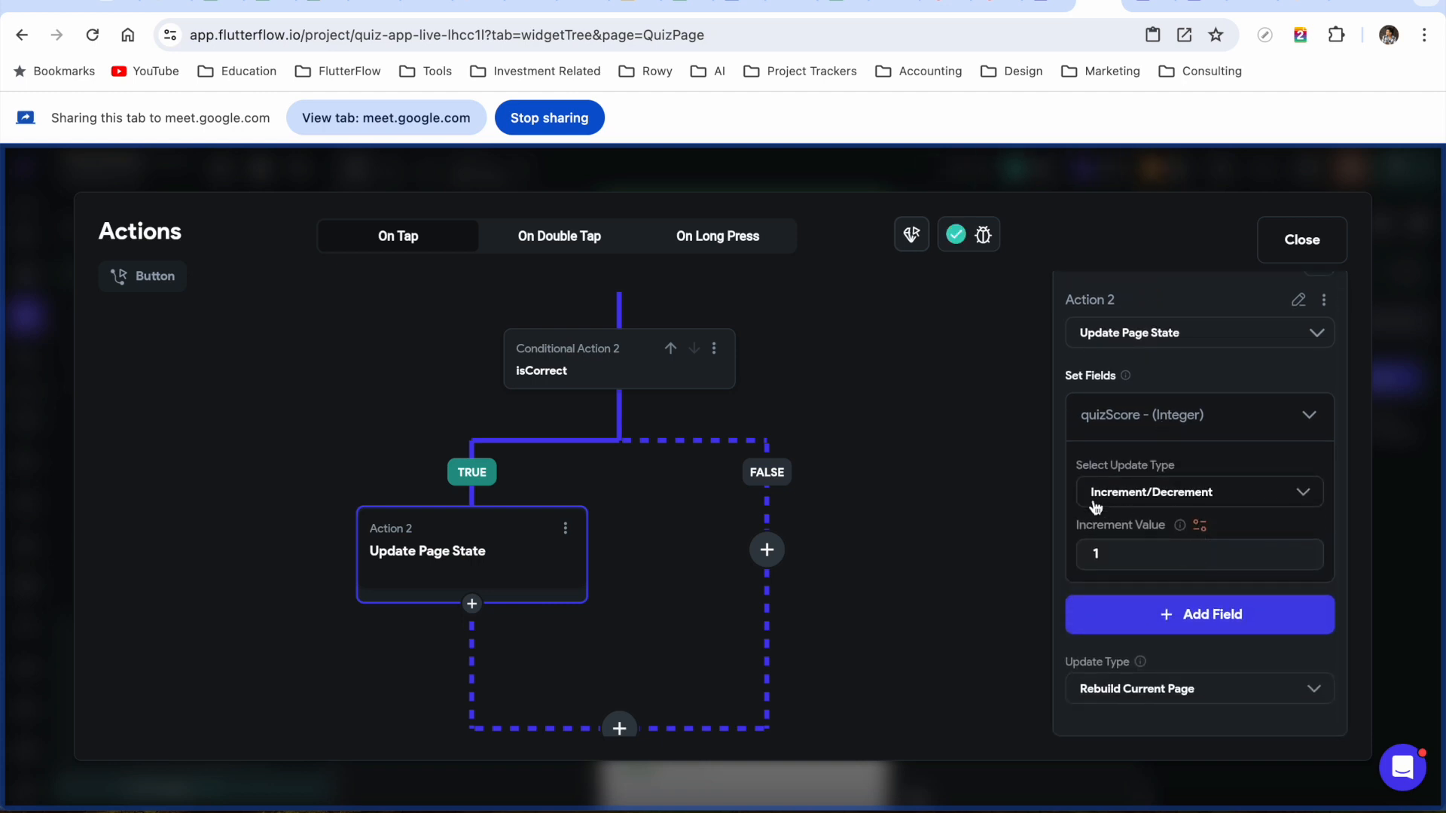
scroll(1185, 444, up, 1)
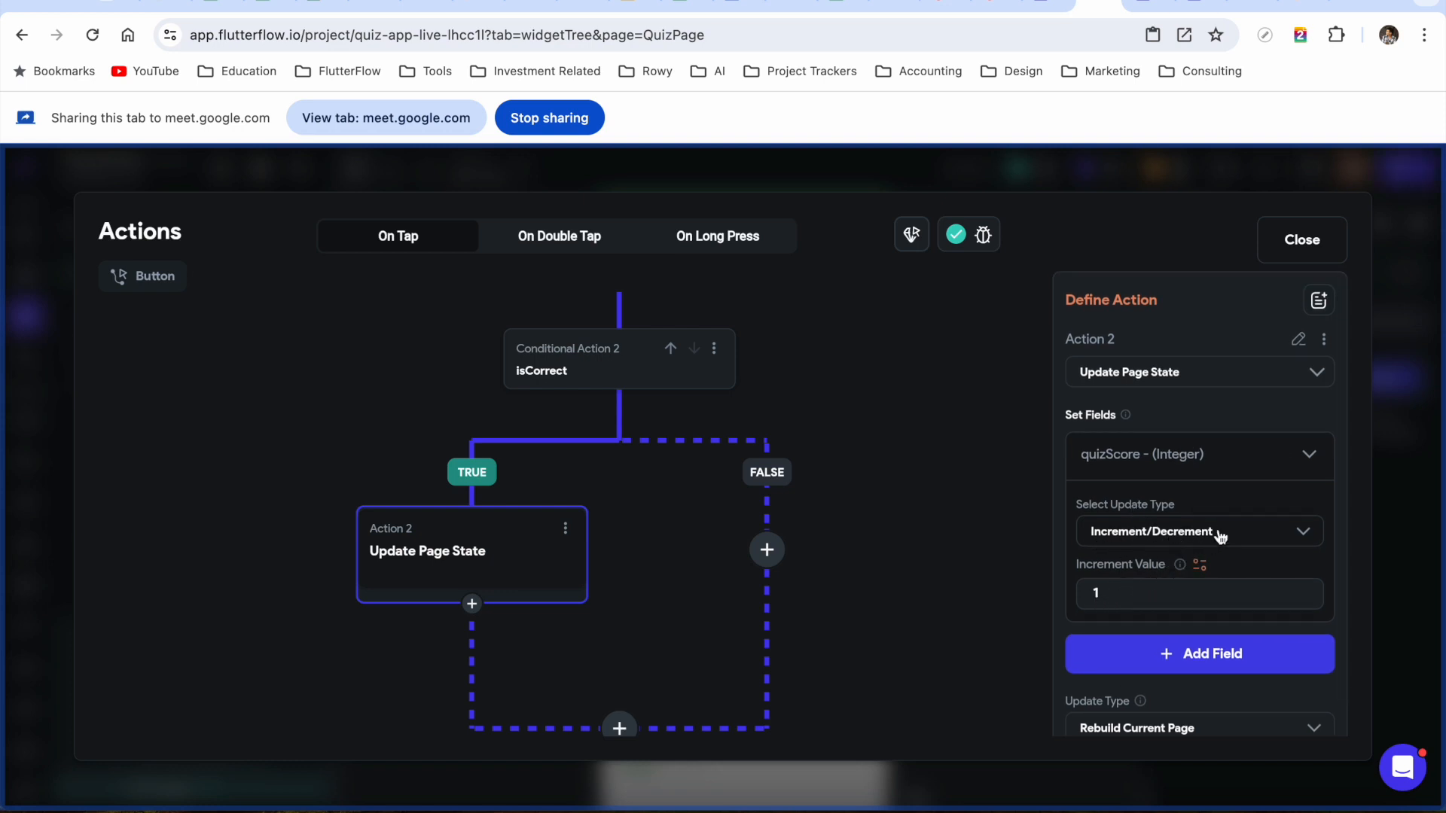
scroll(1209, 501, down, 1)
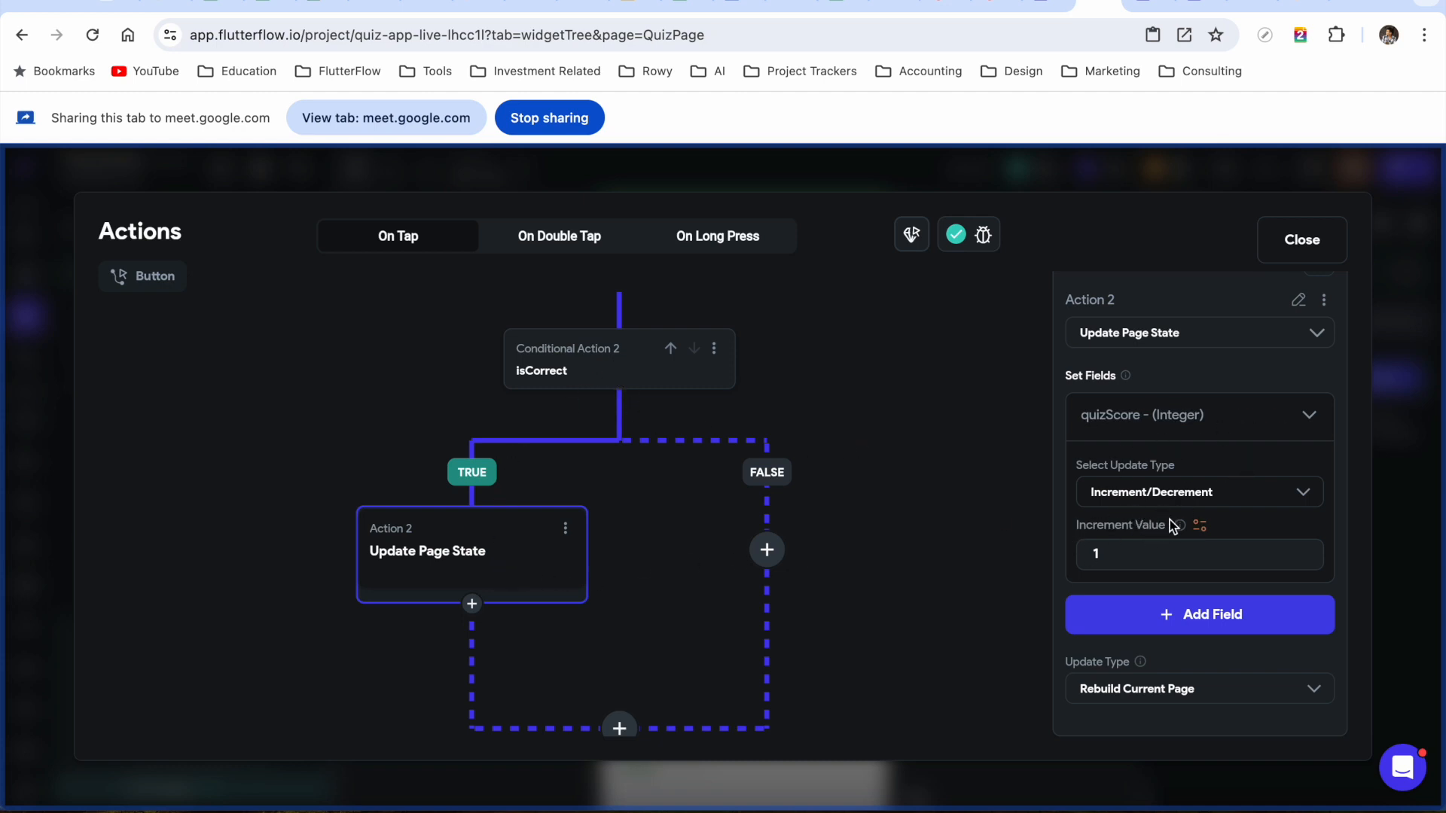
drag(635, 623, 620, 564)
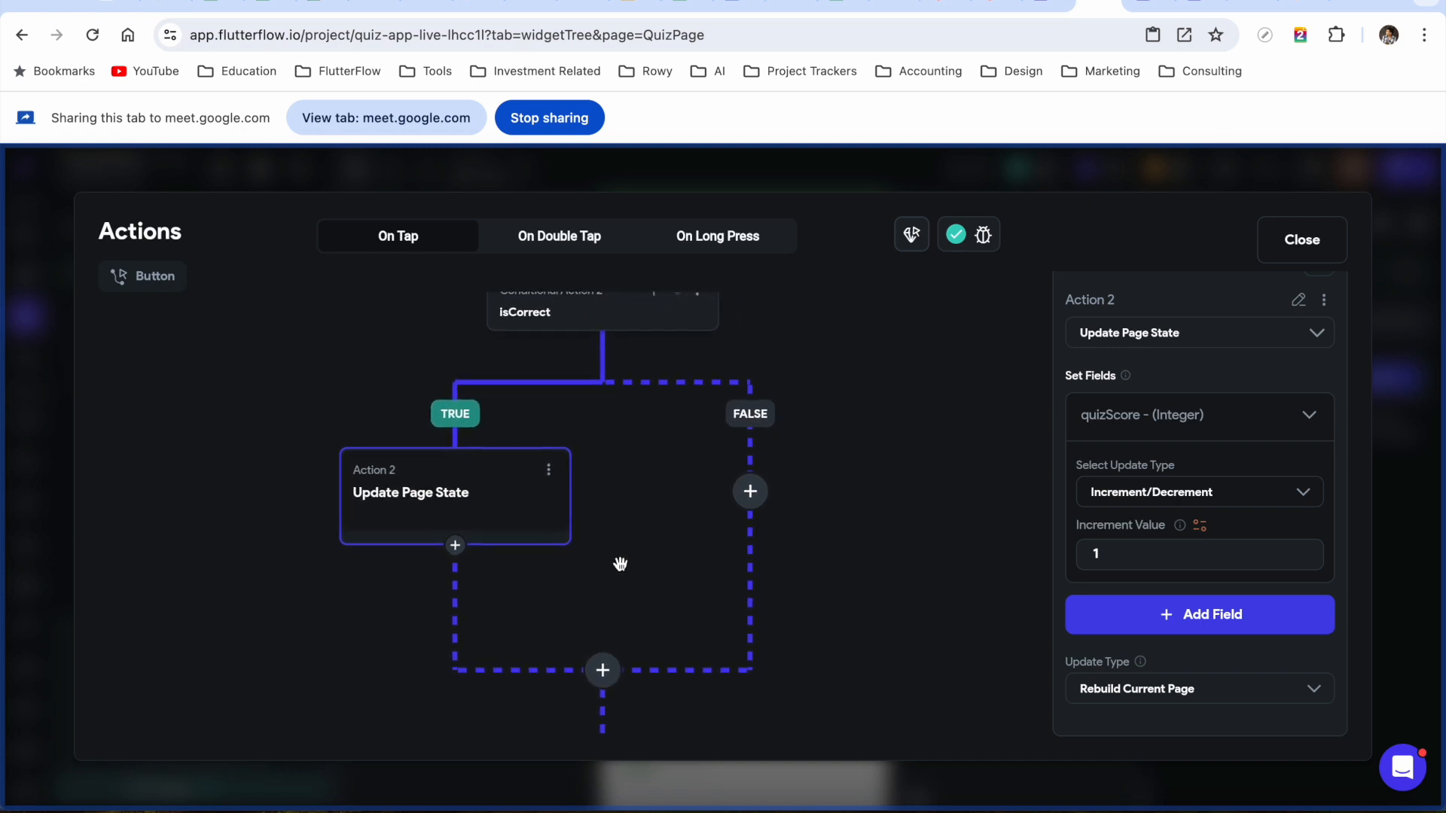
drag(643, 500, 609, 536)
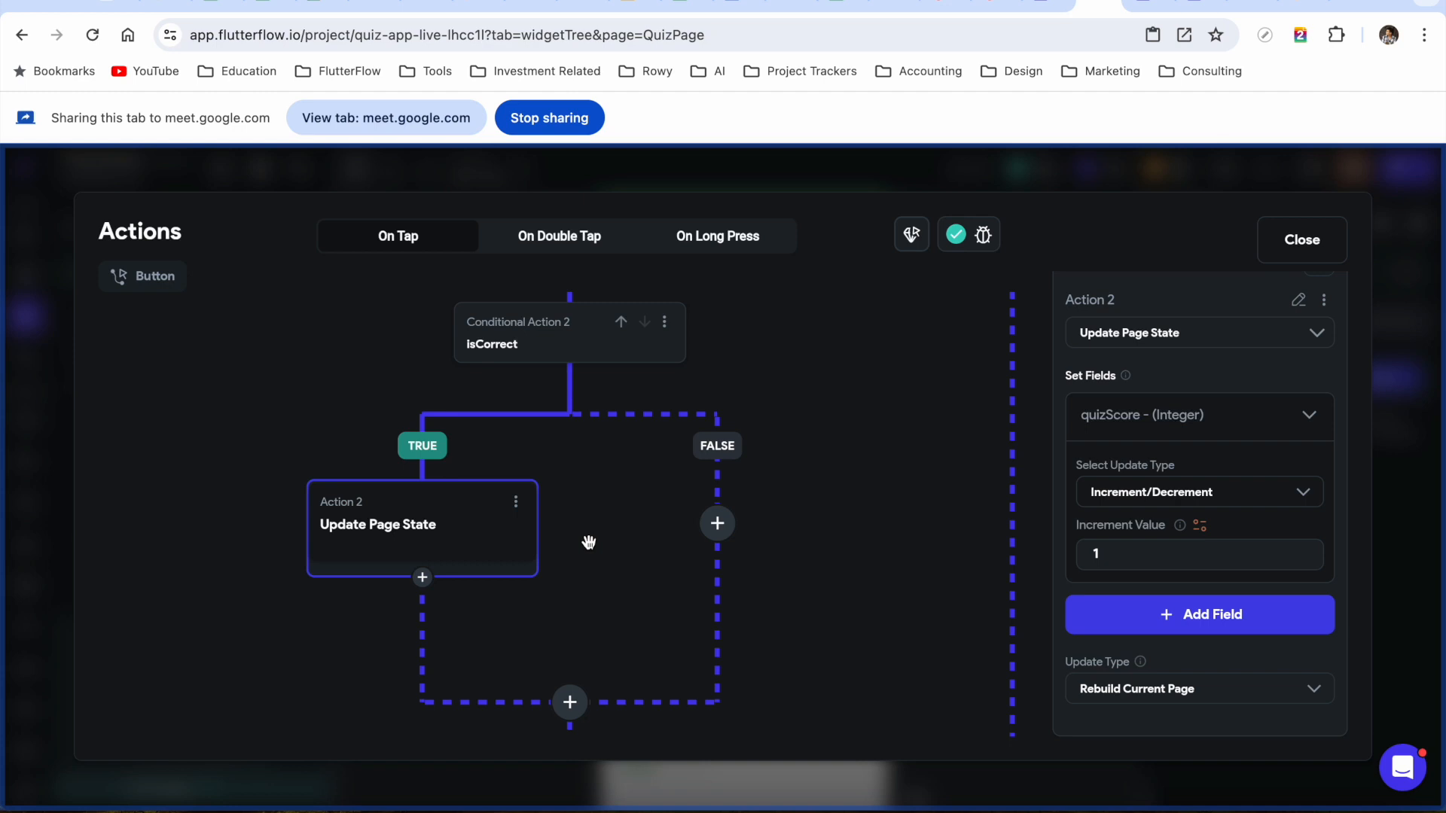
Add a Play Sound action after the score update, with Audio Type set to Asset
click(424, 580)
click(423, 618)
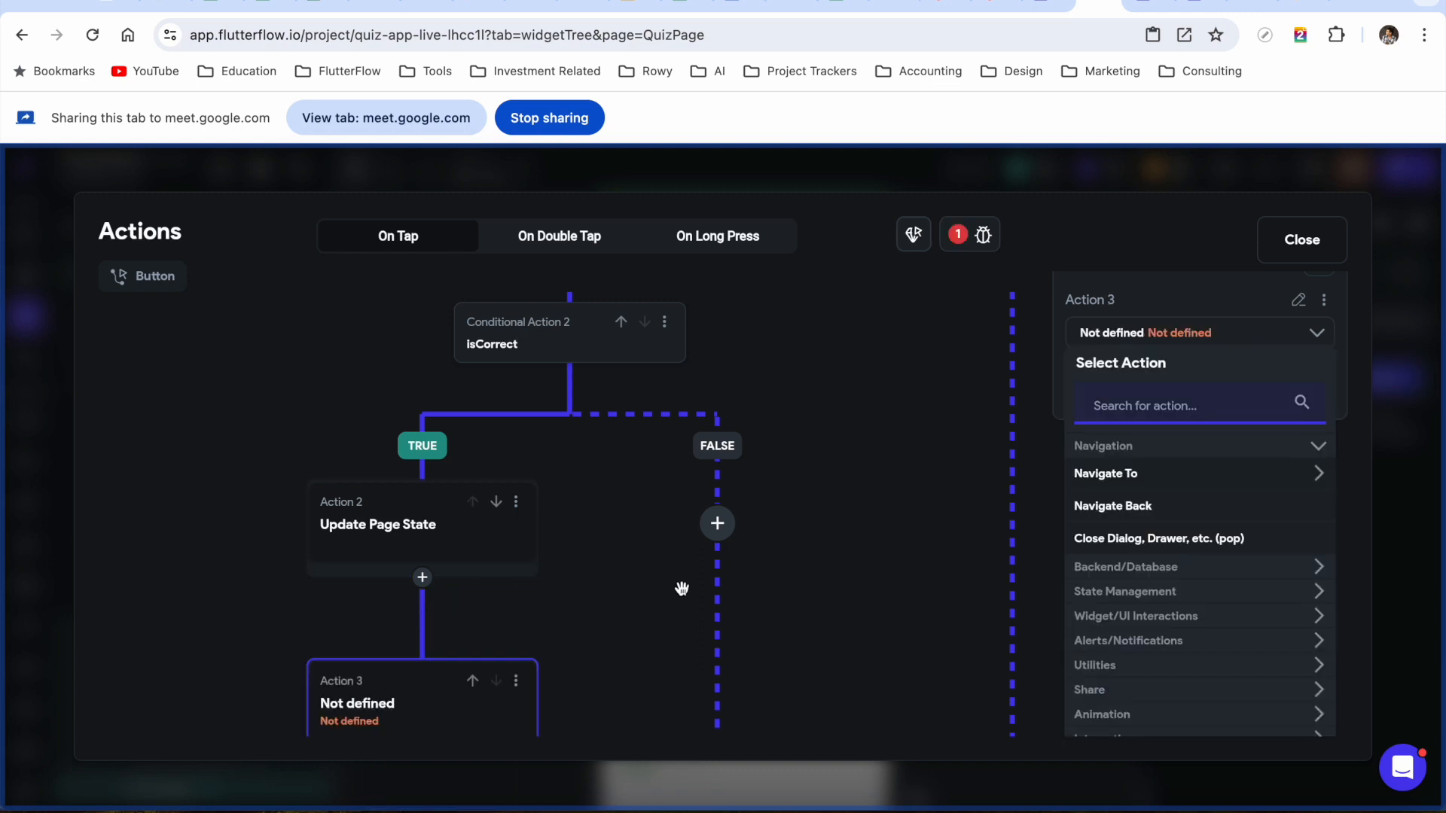
click(1133, 405)
text(play sound)
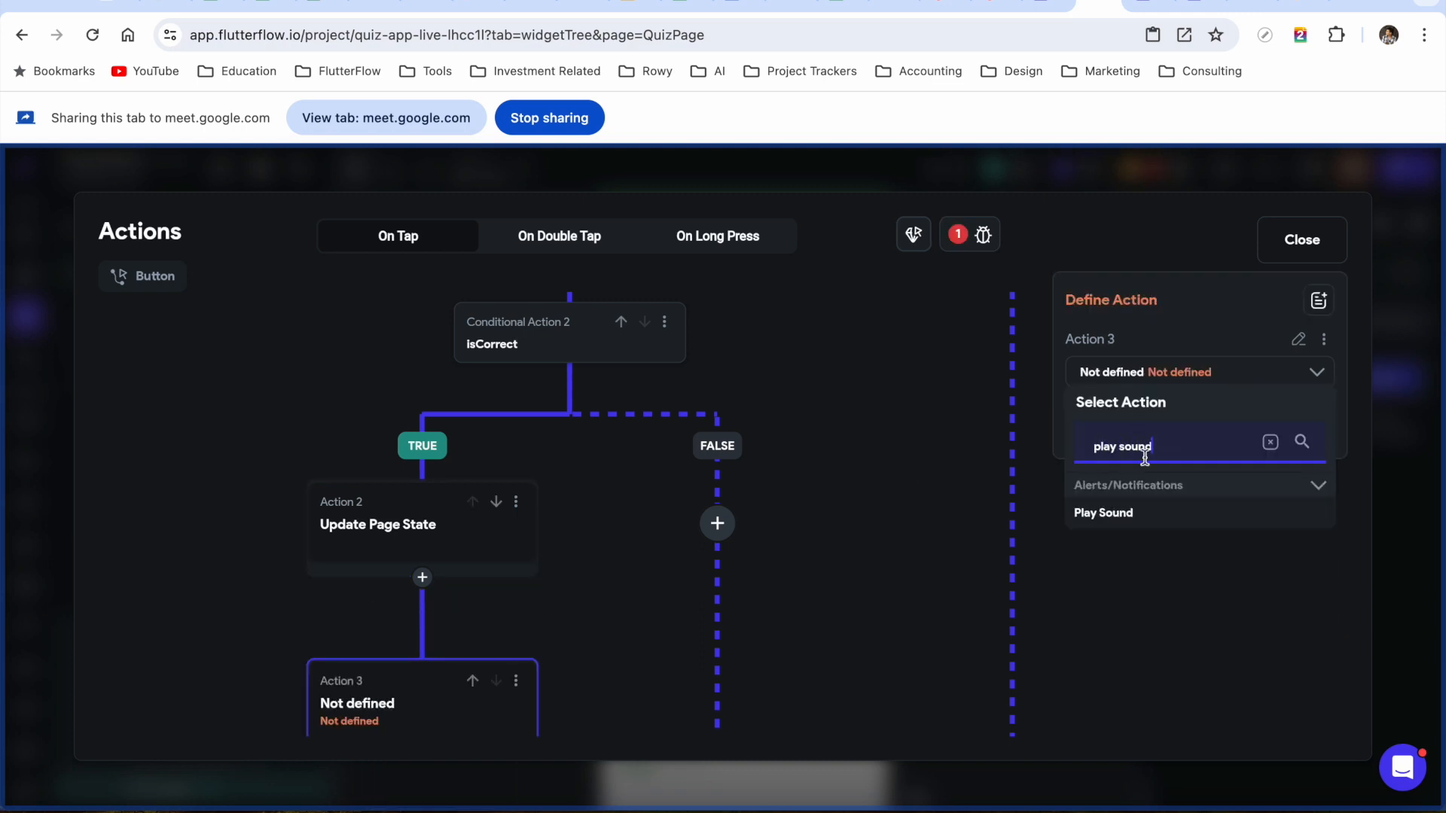
click(1117, 518)
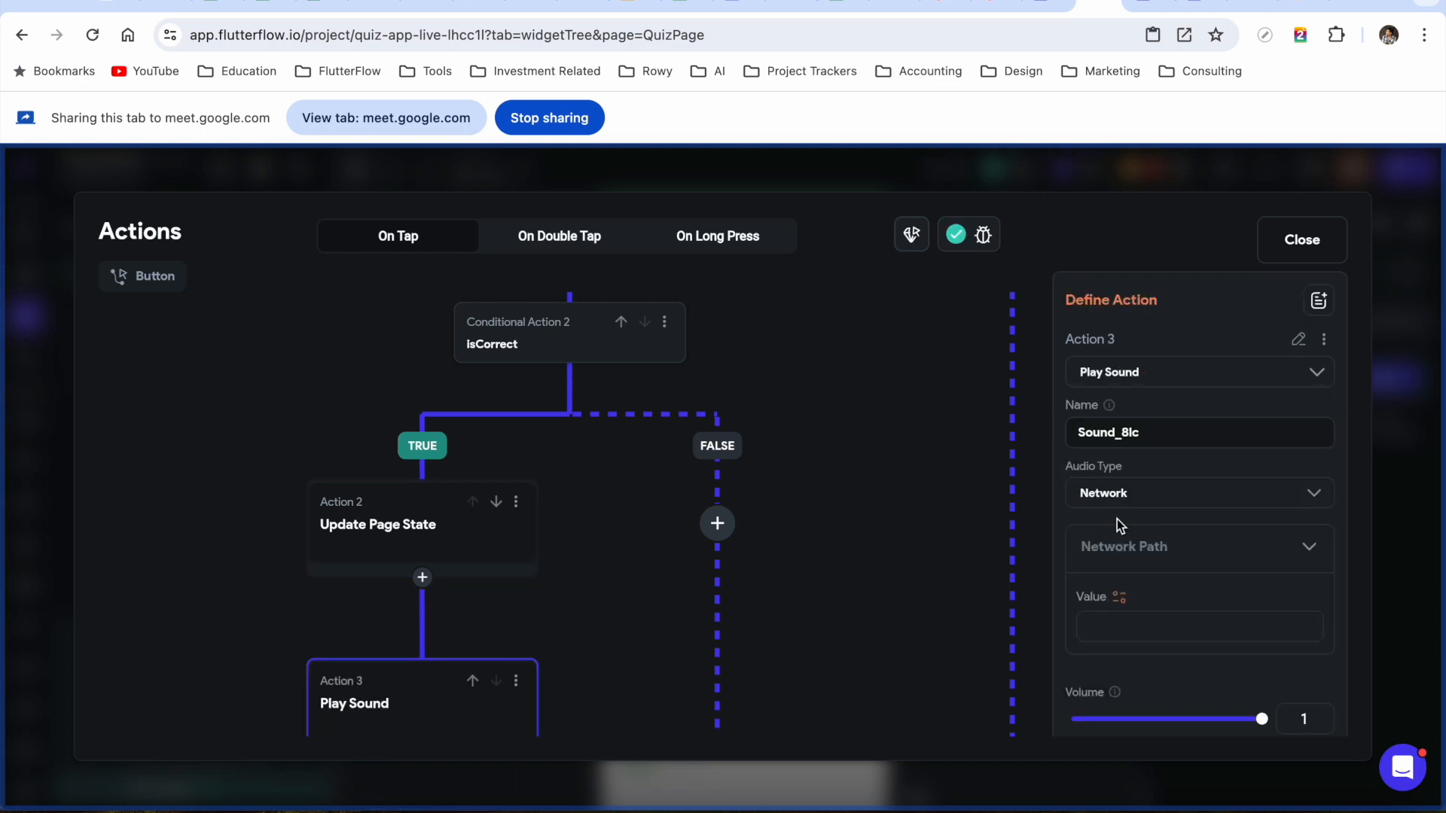
click(1202, 504)
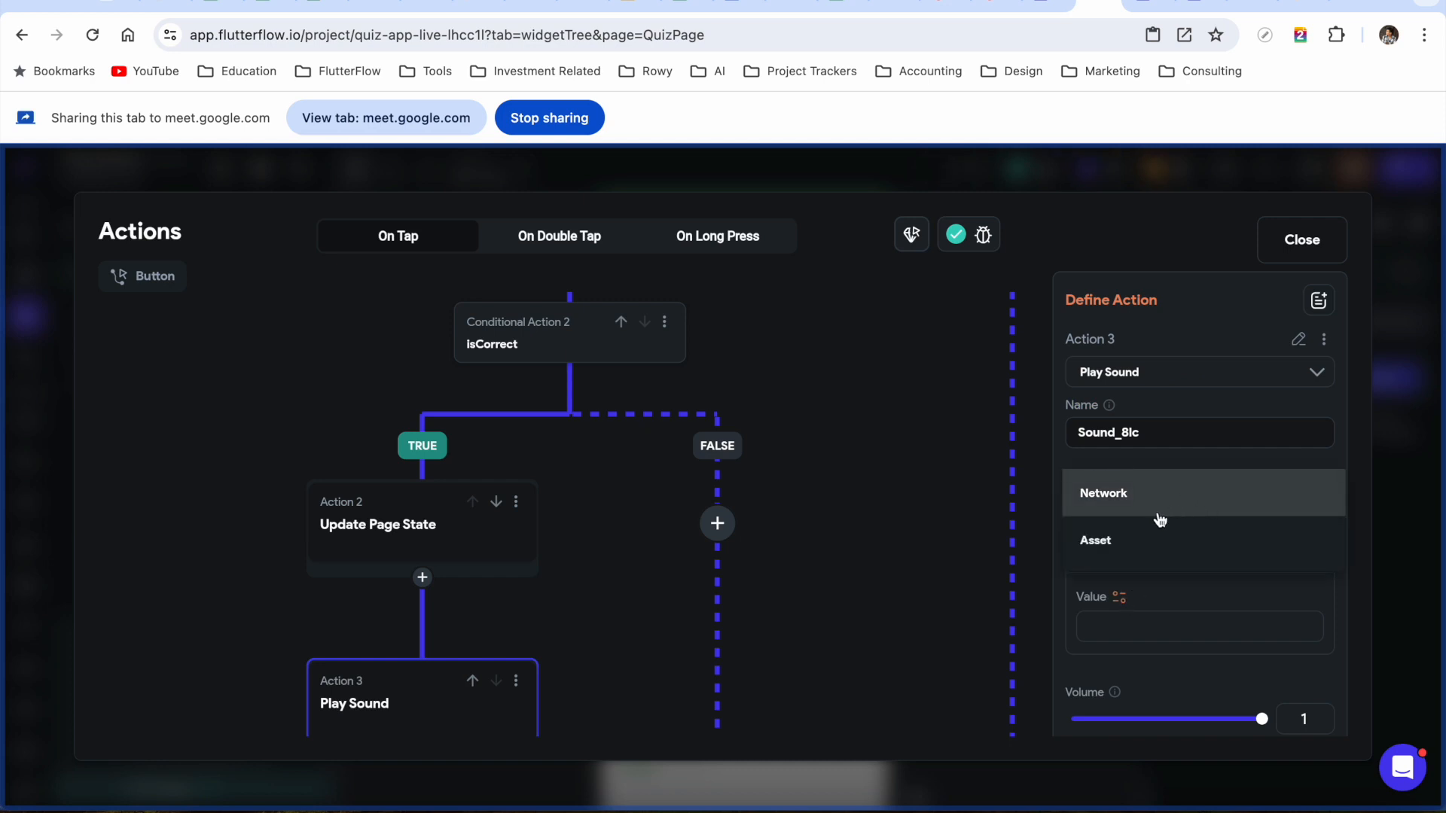
click(1136, 547)
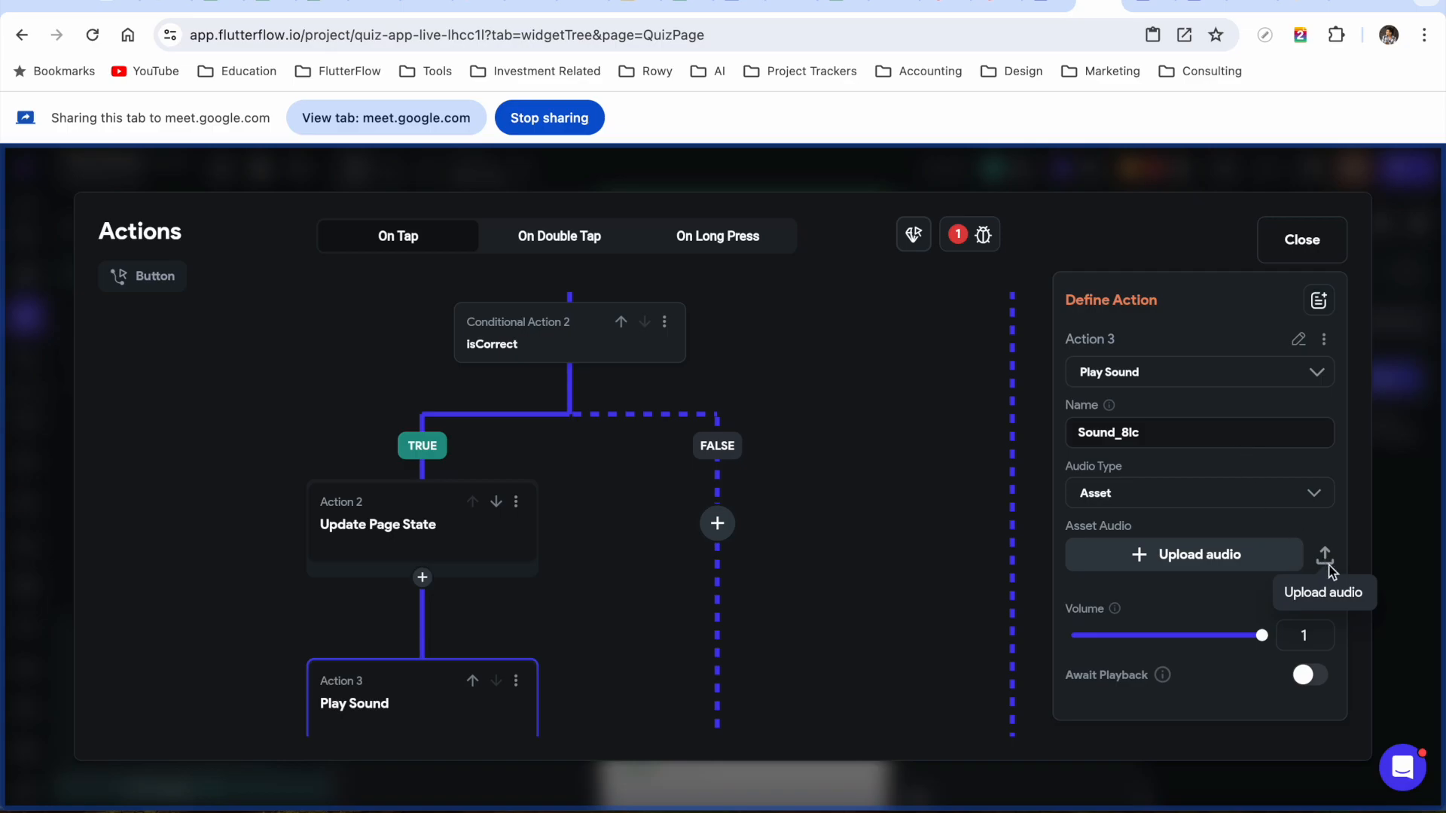
Upload Correct.wav from the Alert sounds - Wav folder as the sound
click(1326, 558)
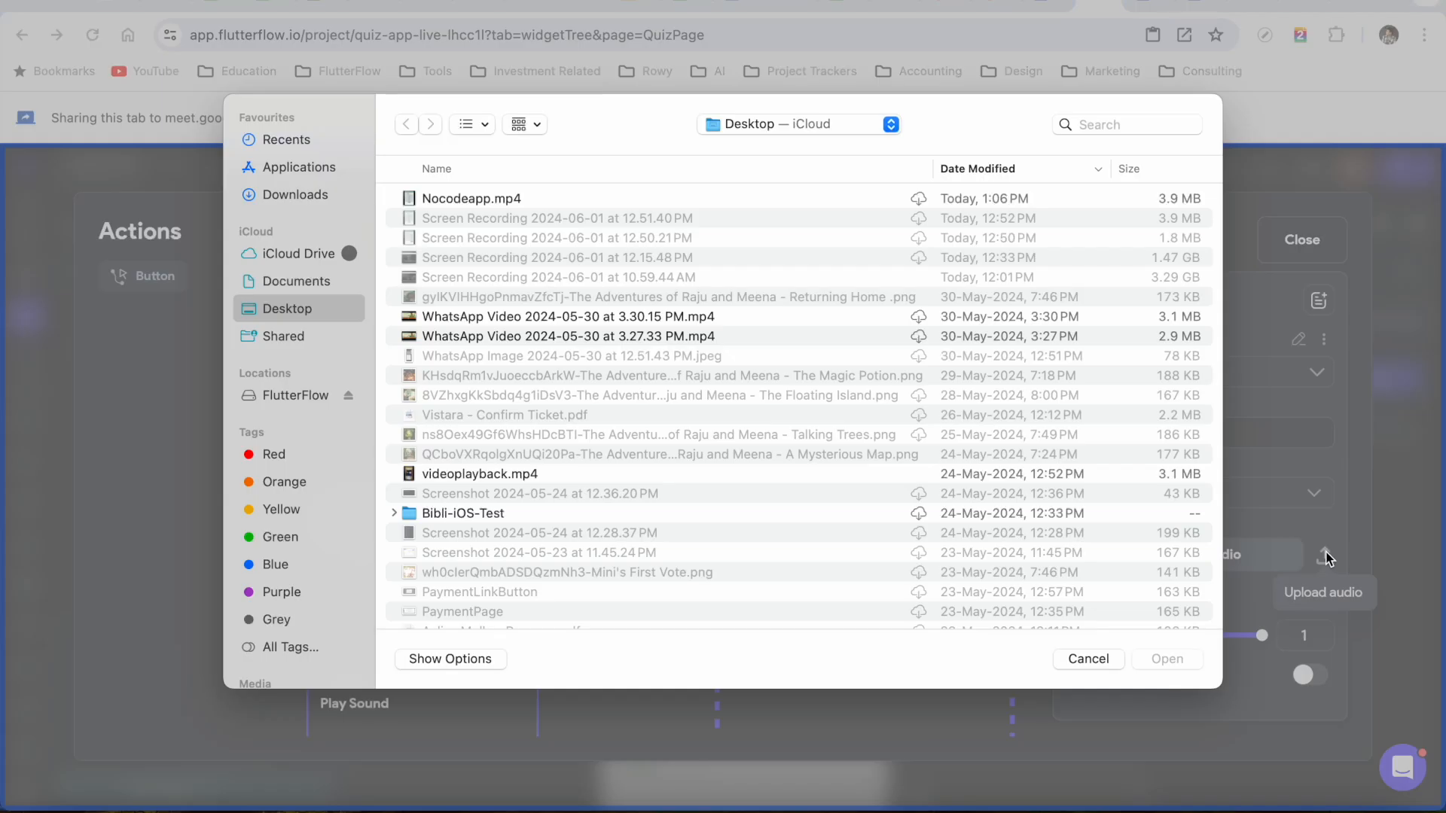
click(768, 123)
click(763, 221)
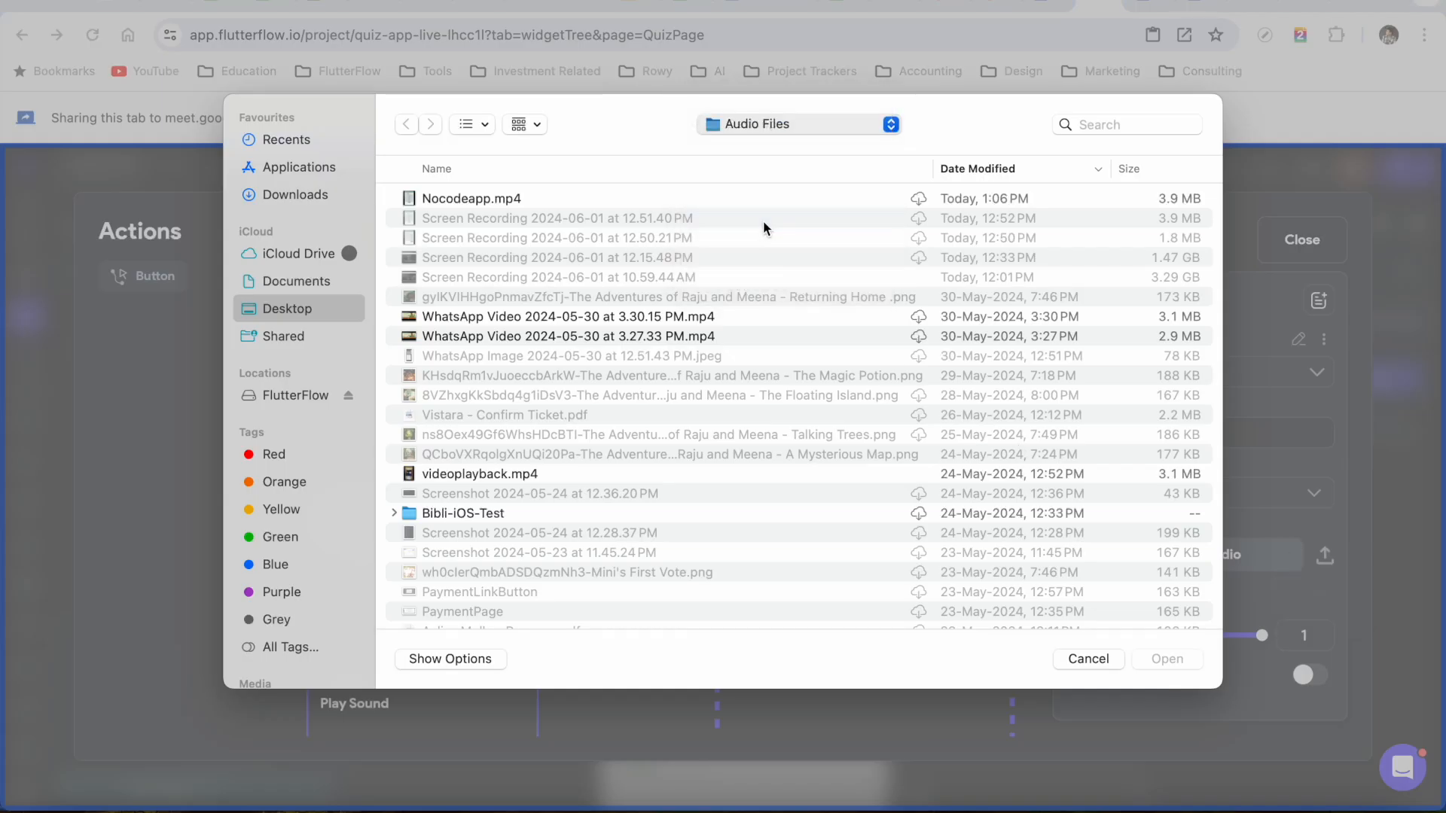
click(781, 126)
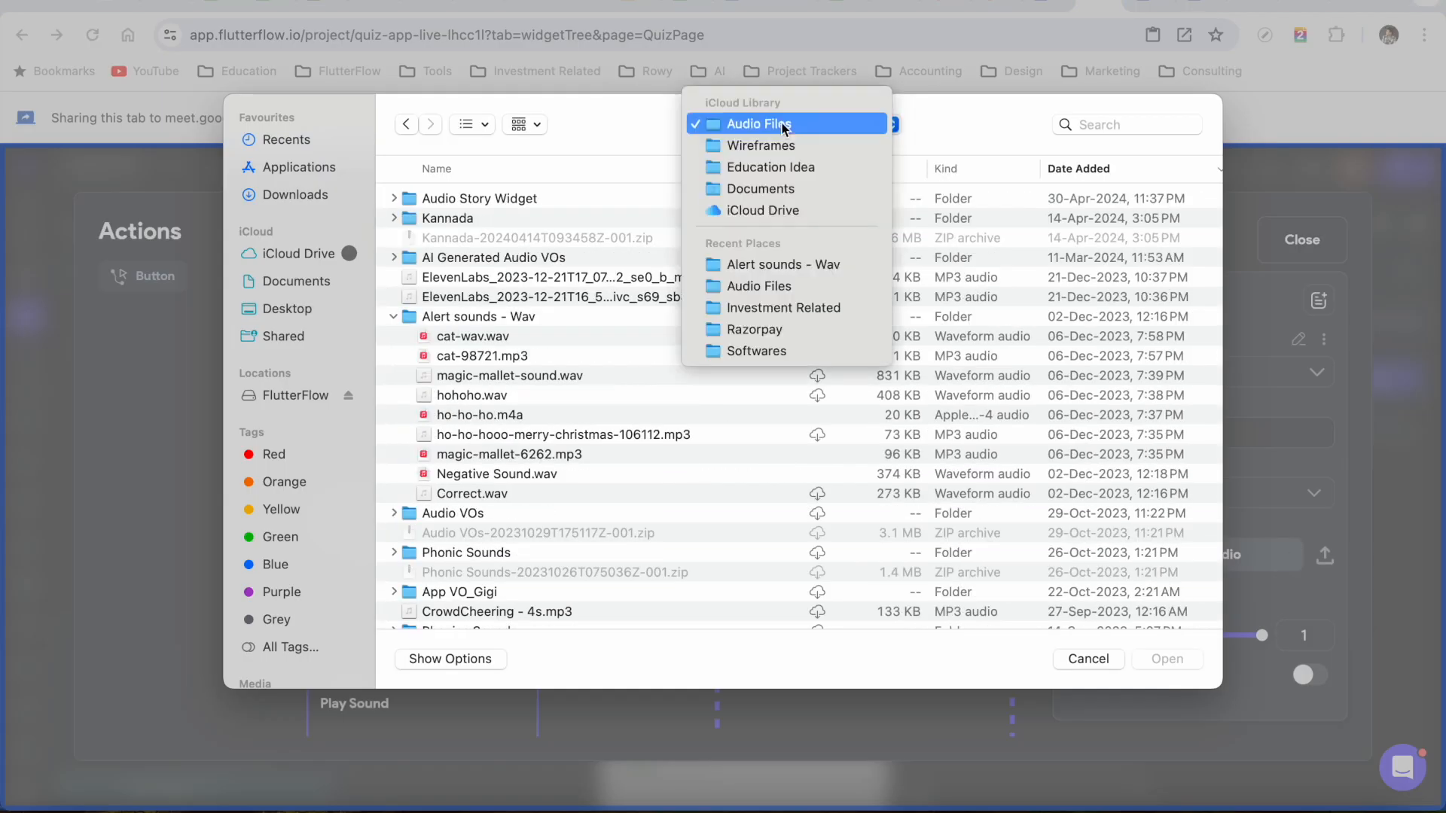
click(773, 264)
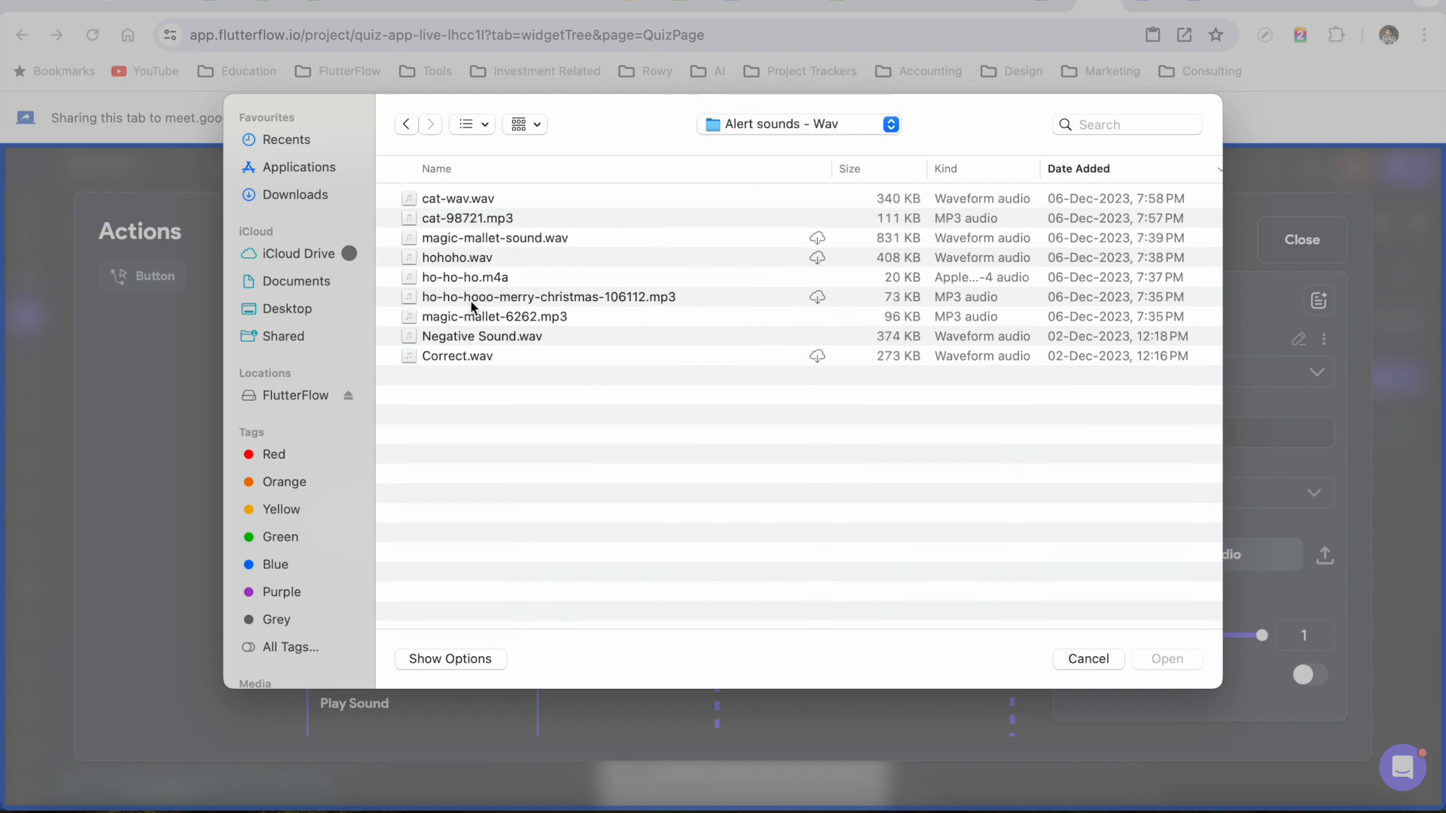
double_click(458, 356)
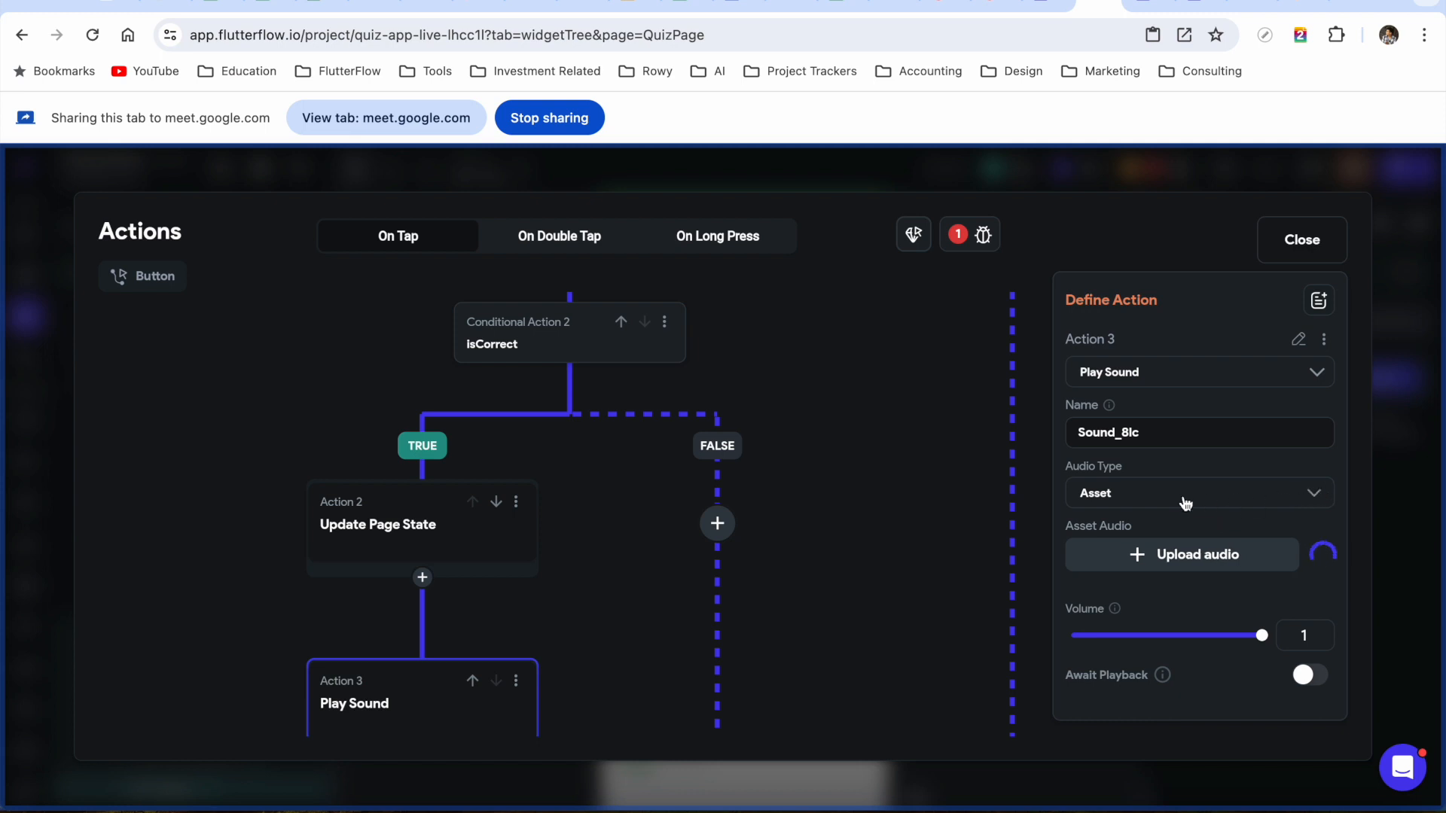
click(717, 524)
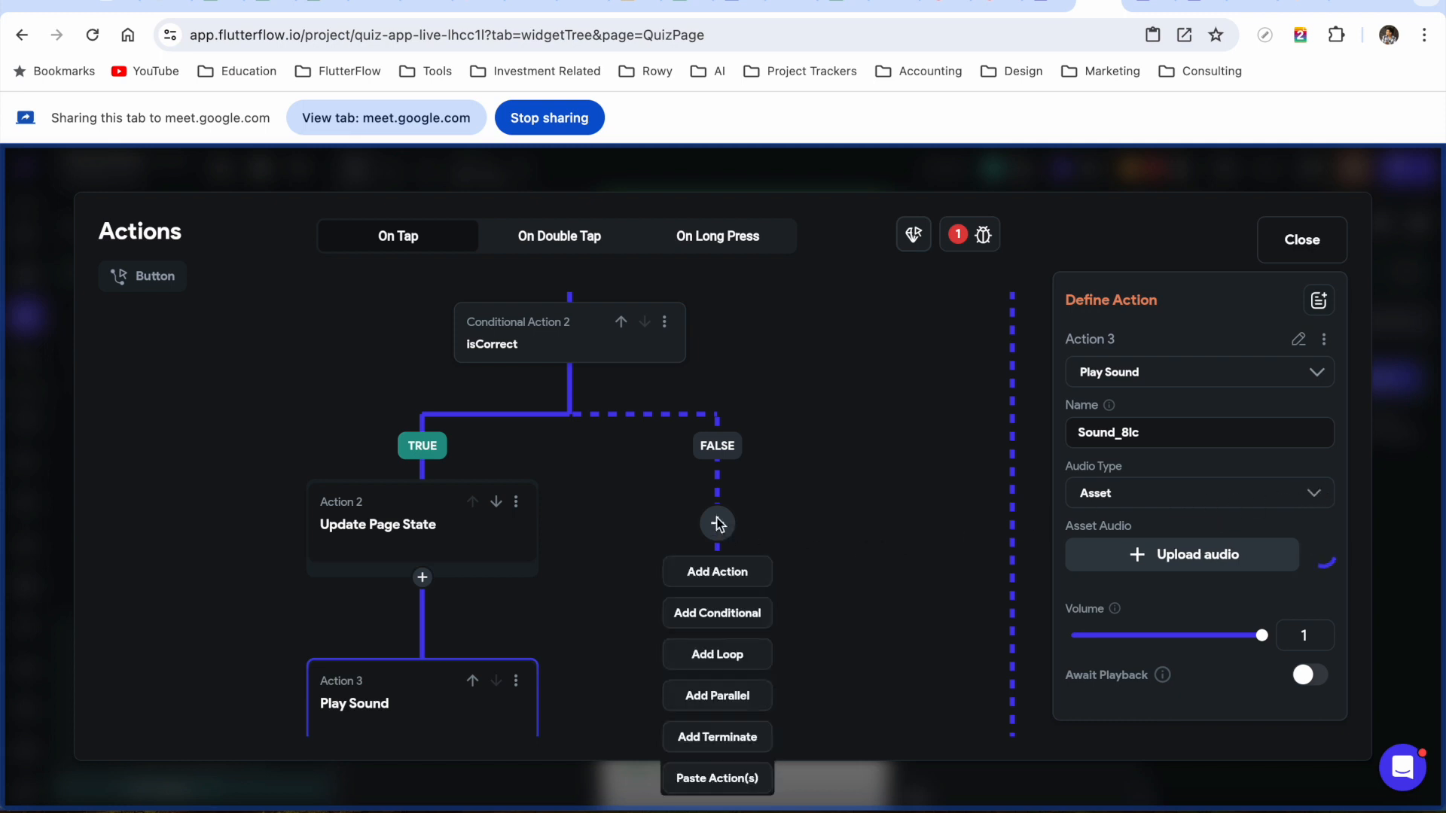
Add a Play Sound action on the isCorrect FALSE branch, with Audio Type set to Asset
click(722, 577)
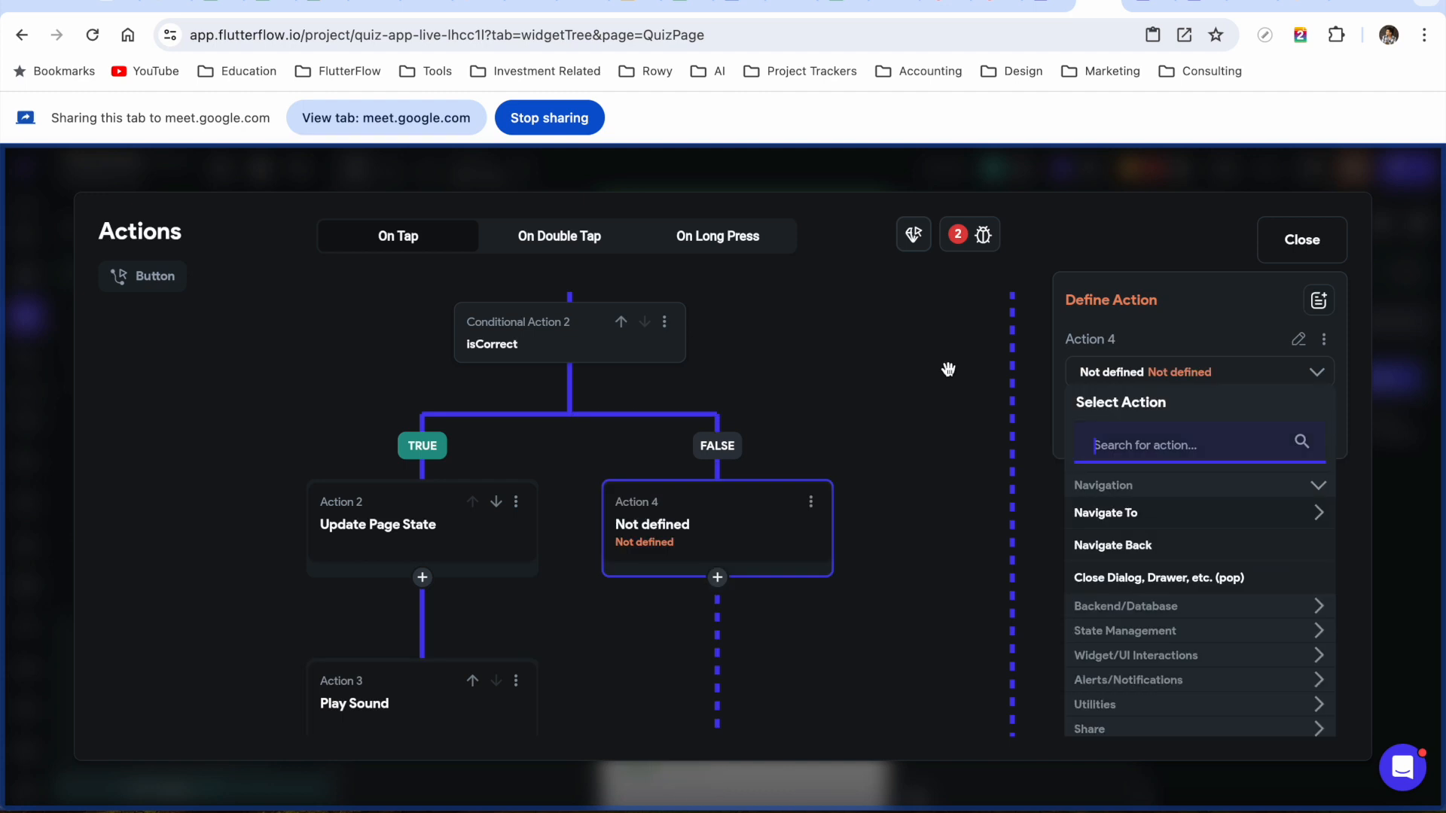
text(play sound)
click(1104, 514)
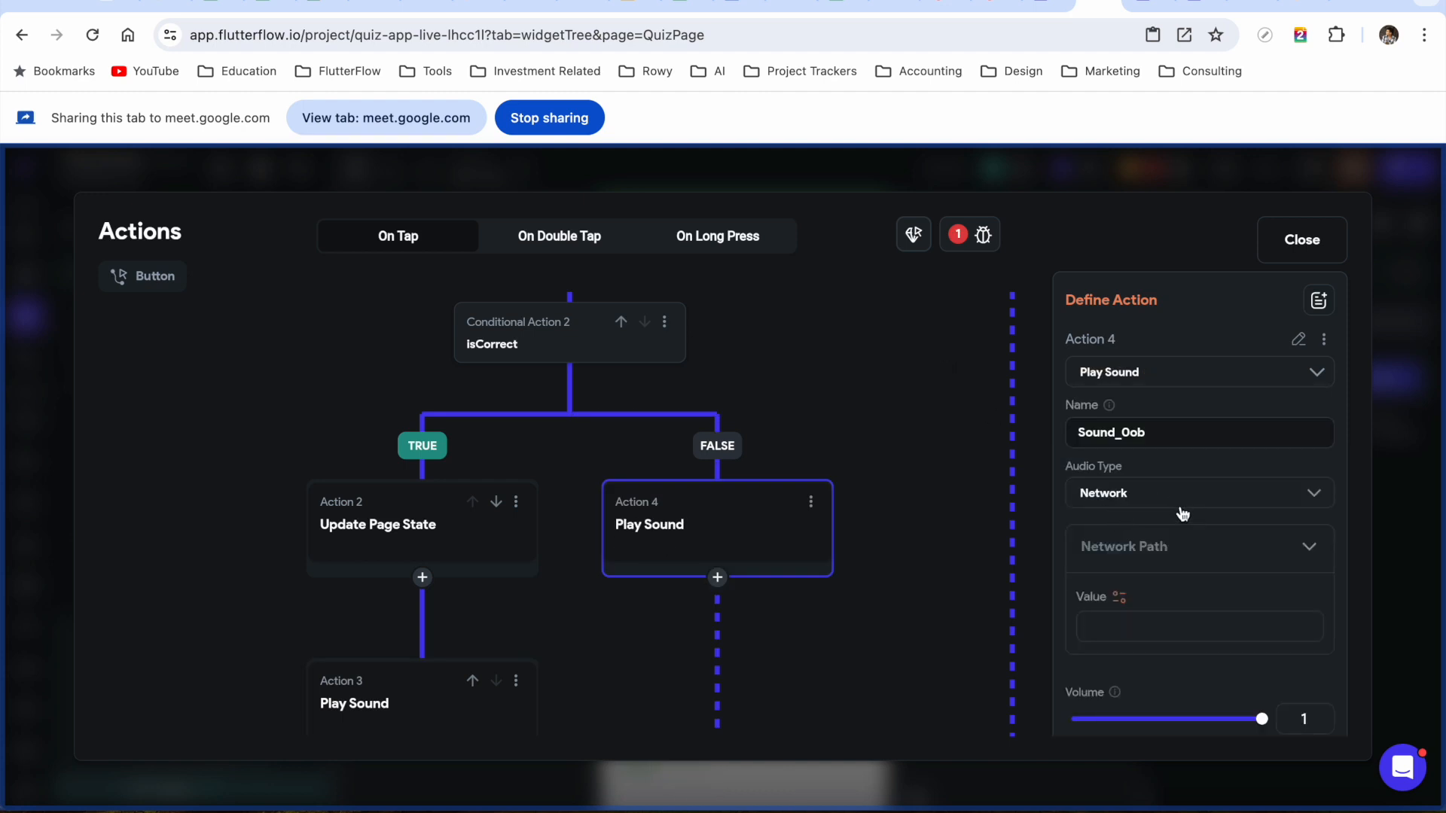
click(1173, 503)
click(1134, 546)
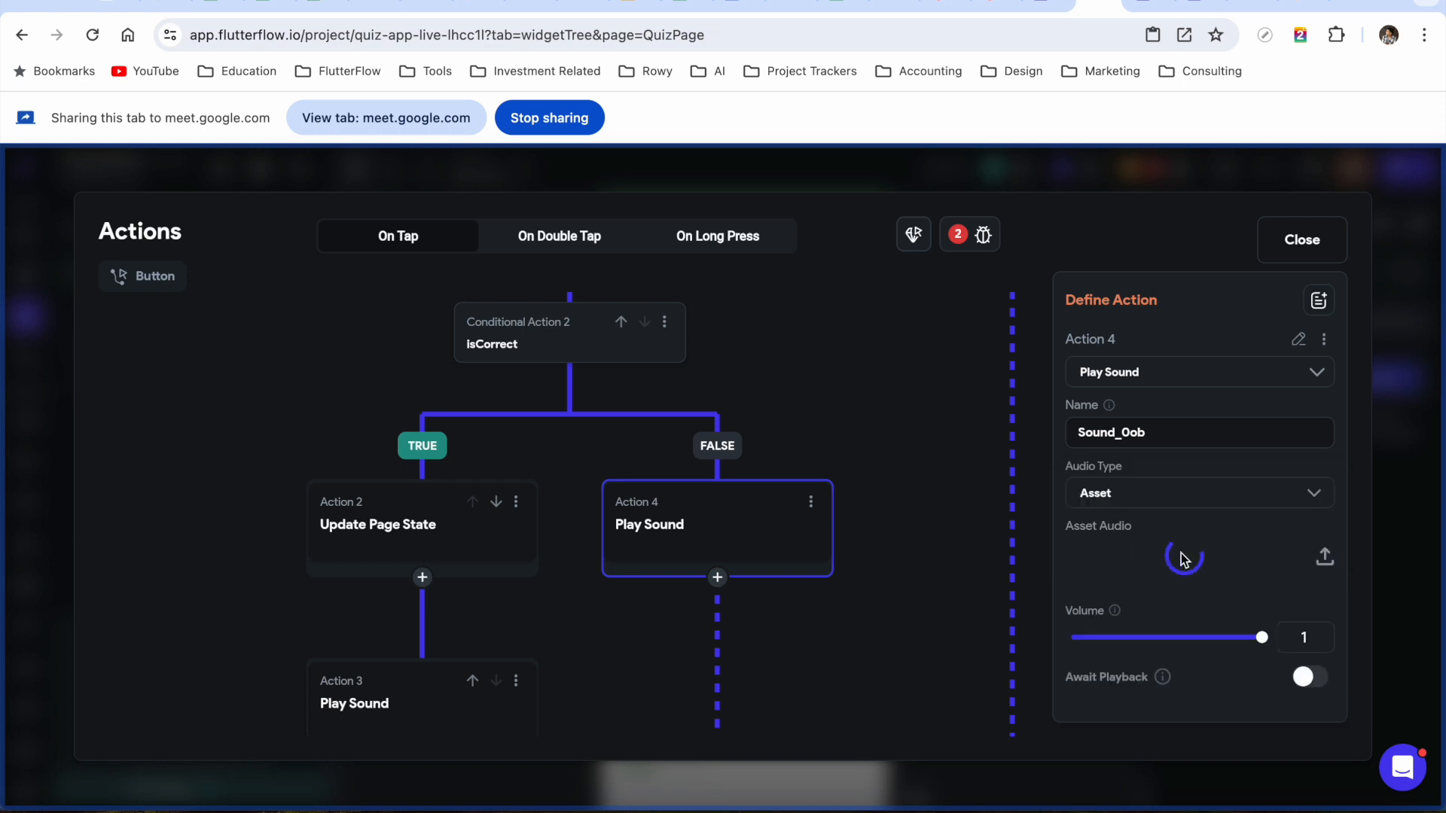
Upload Negative Sound.wav as that action's sound
click(1176, 564)
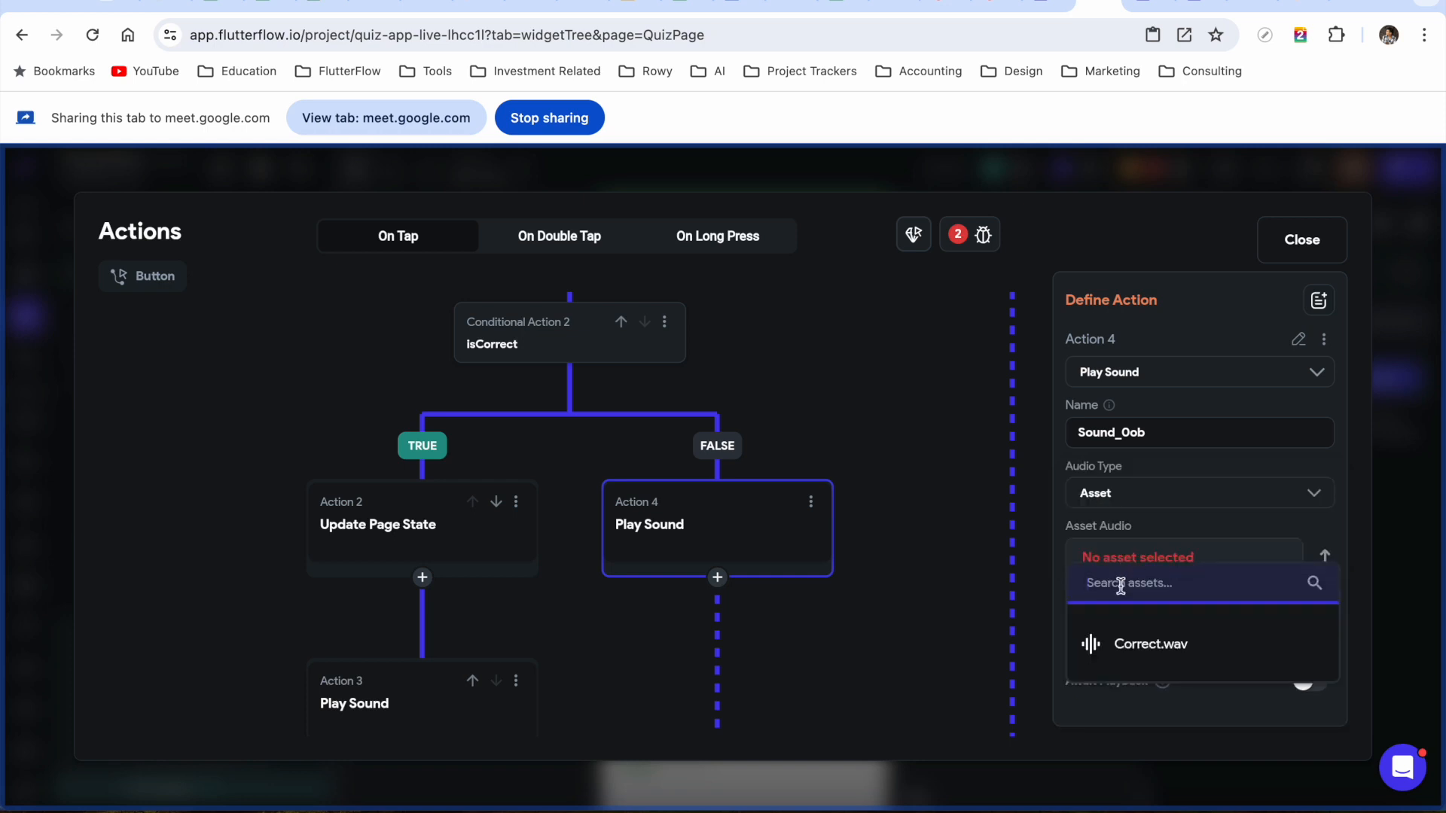
click(1290, 537)
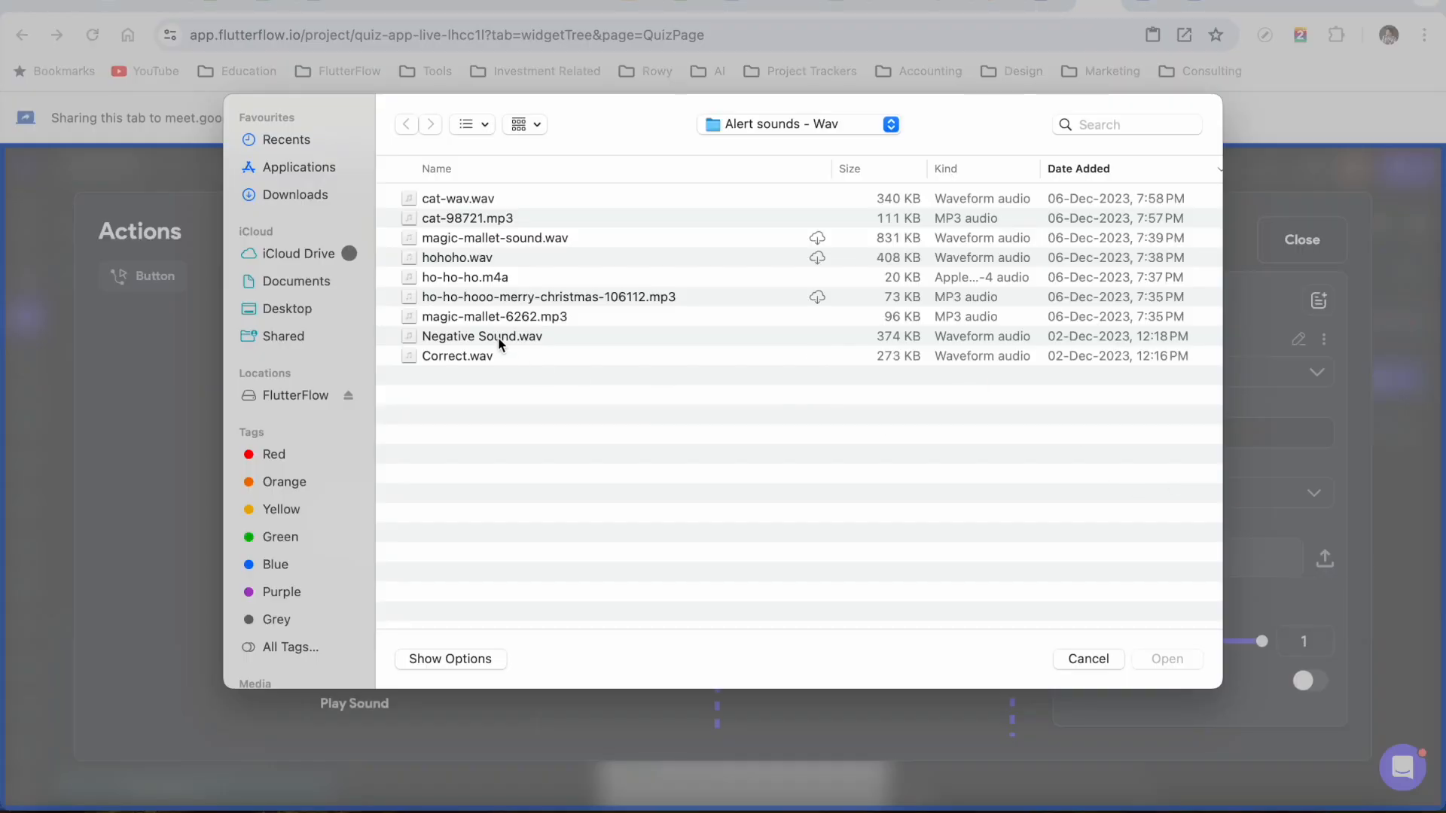
double_click(498, 343)
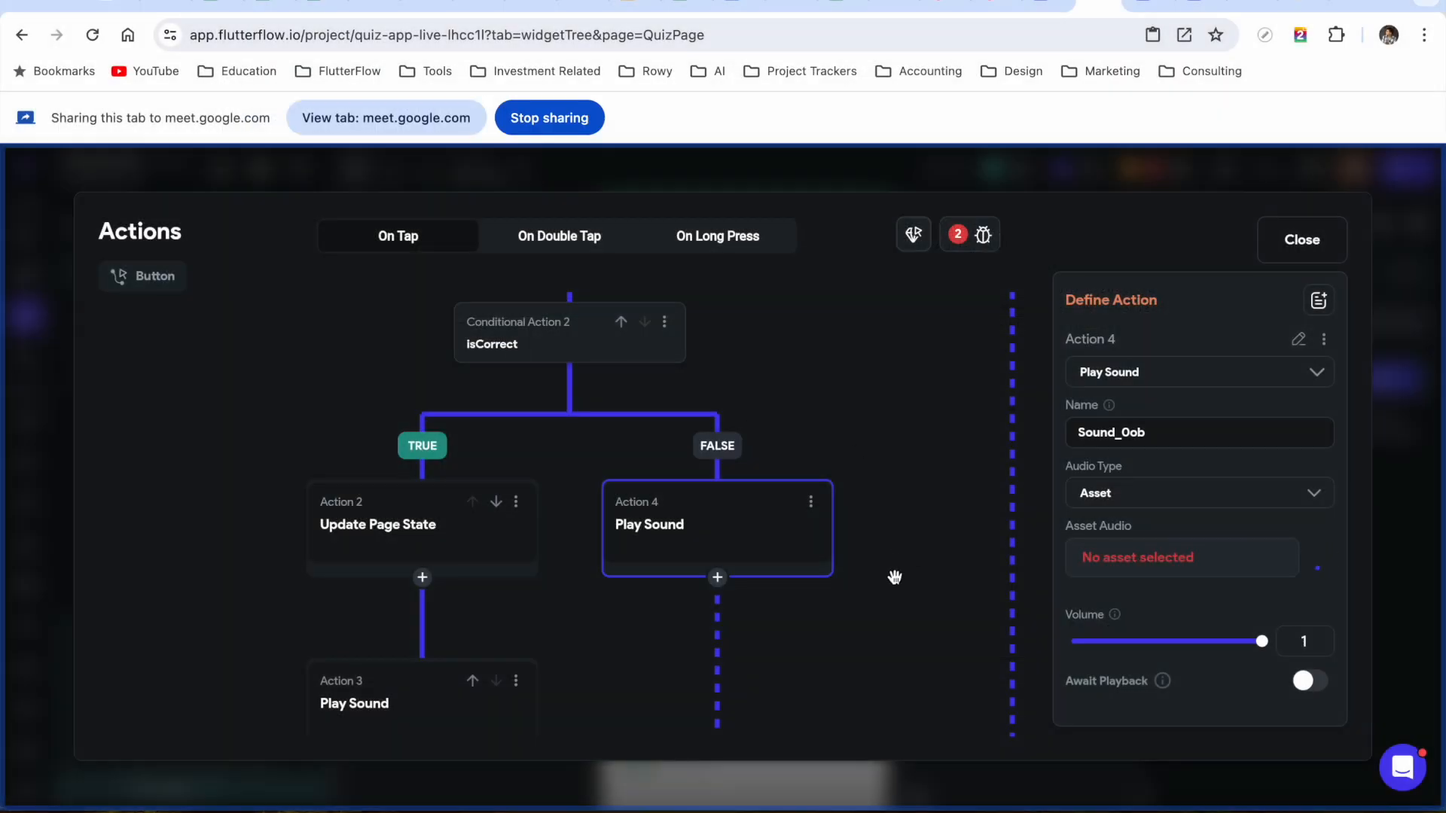
drag(887, 597, 726, 633)
drag(690, 381, 693, 664)
scroll(713, 539, up, 4)
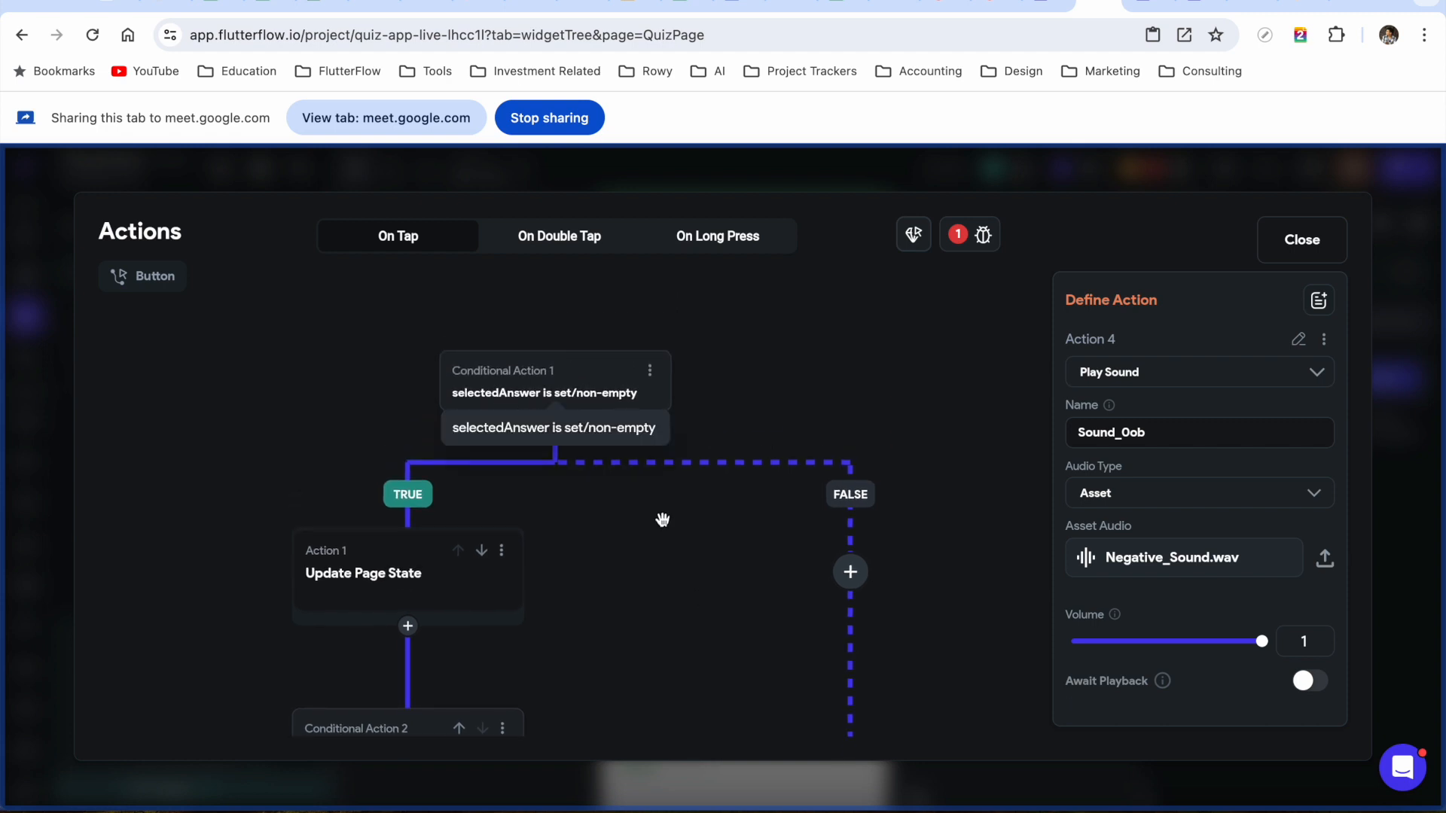
drag(636, 546, 695, 510)
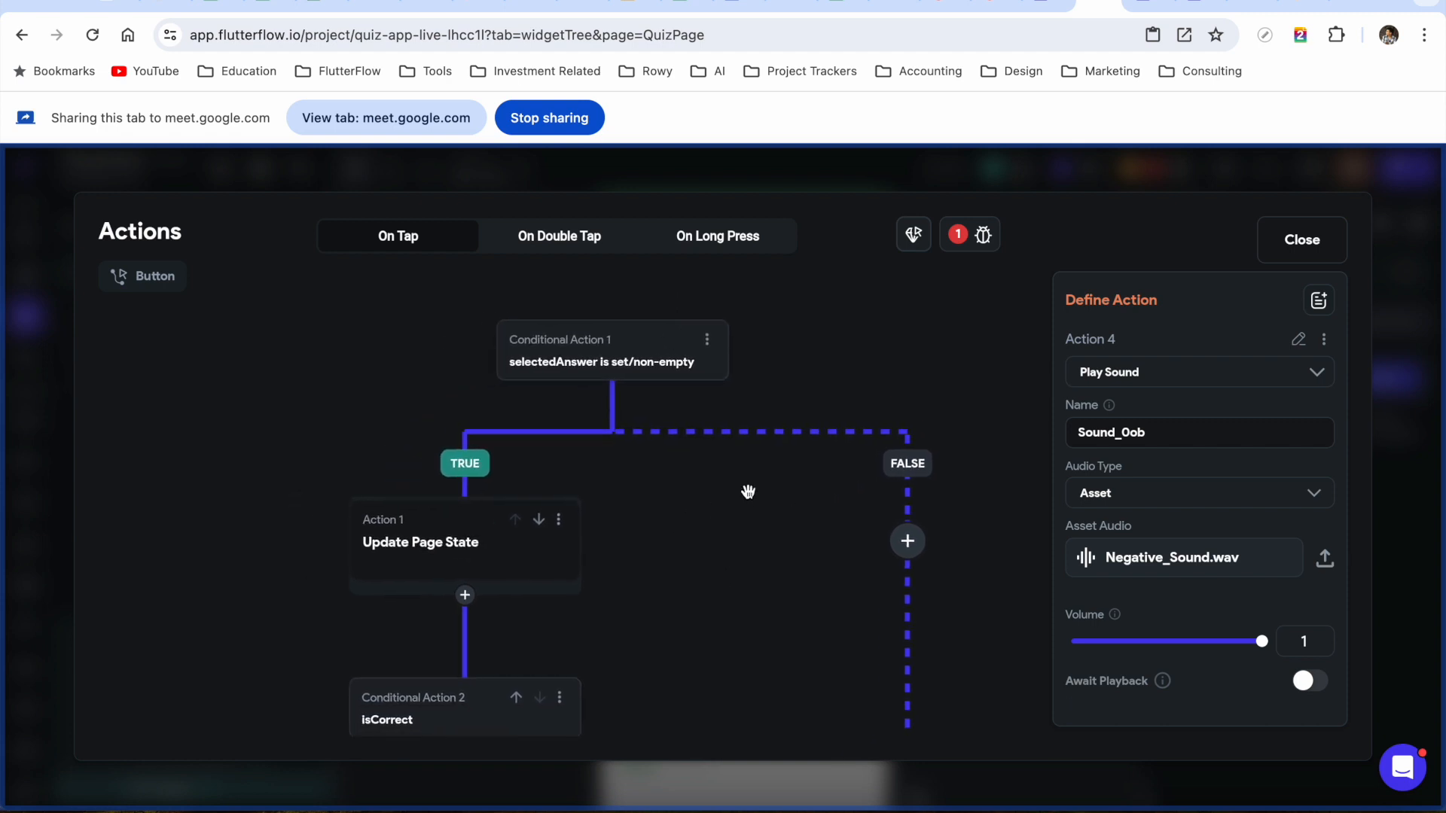
drag(796, 572, 641, 567)
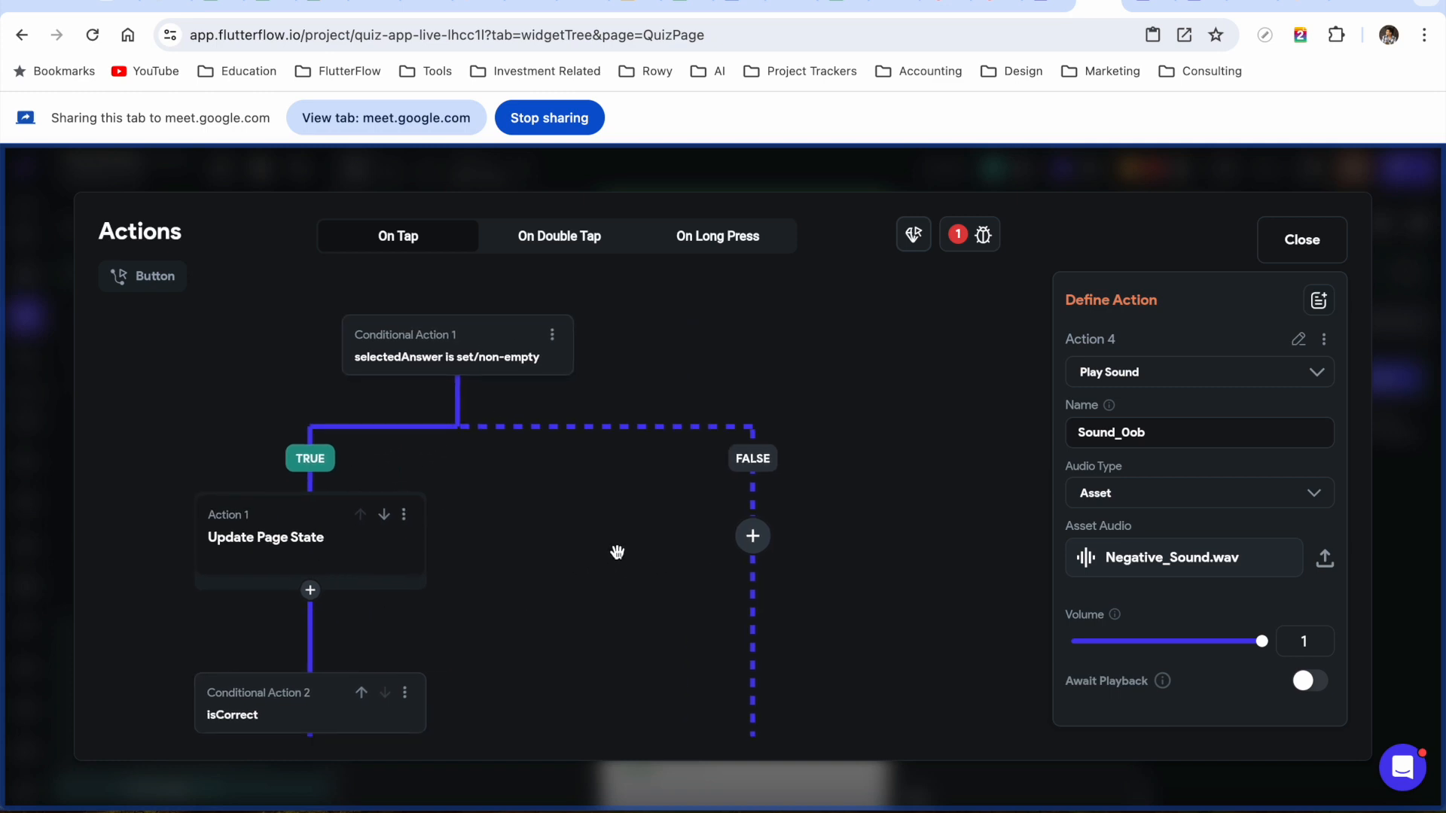
Add a Show Snack Bar action to the no-answer FALSE branch of Conditional Action 1
click(752, 537)
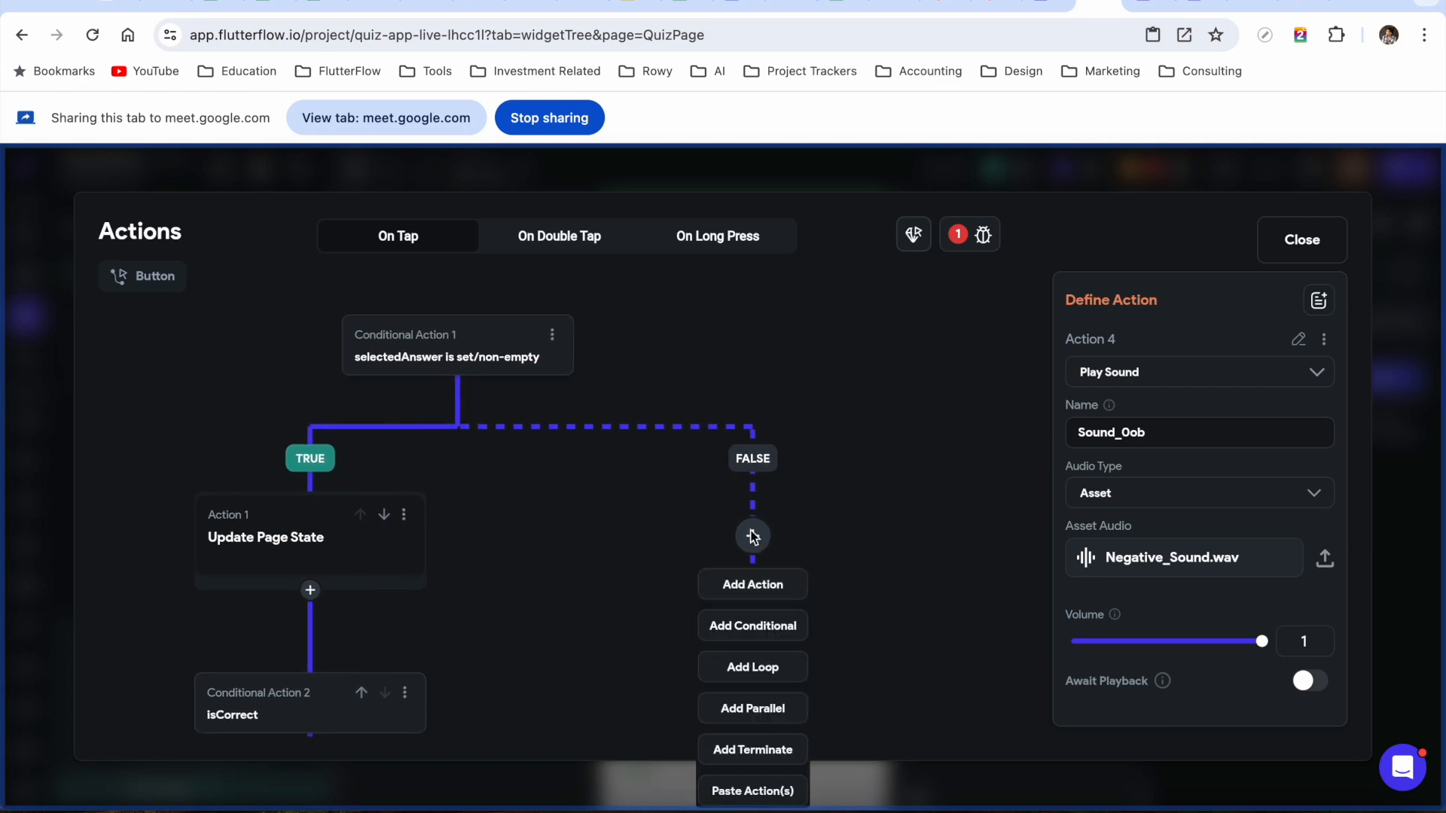
click(753, 586)
text(snack)
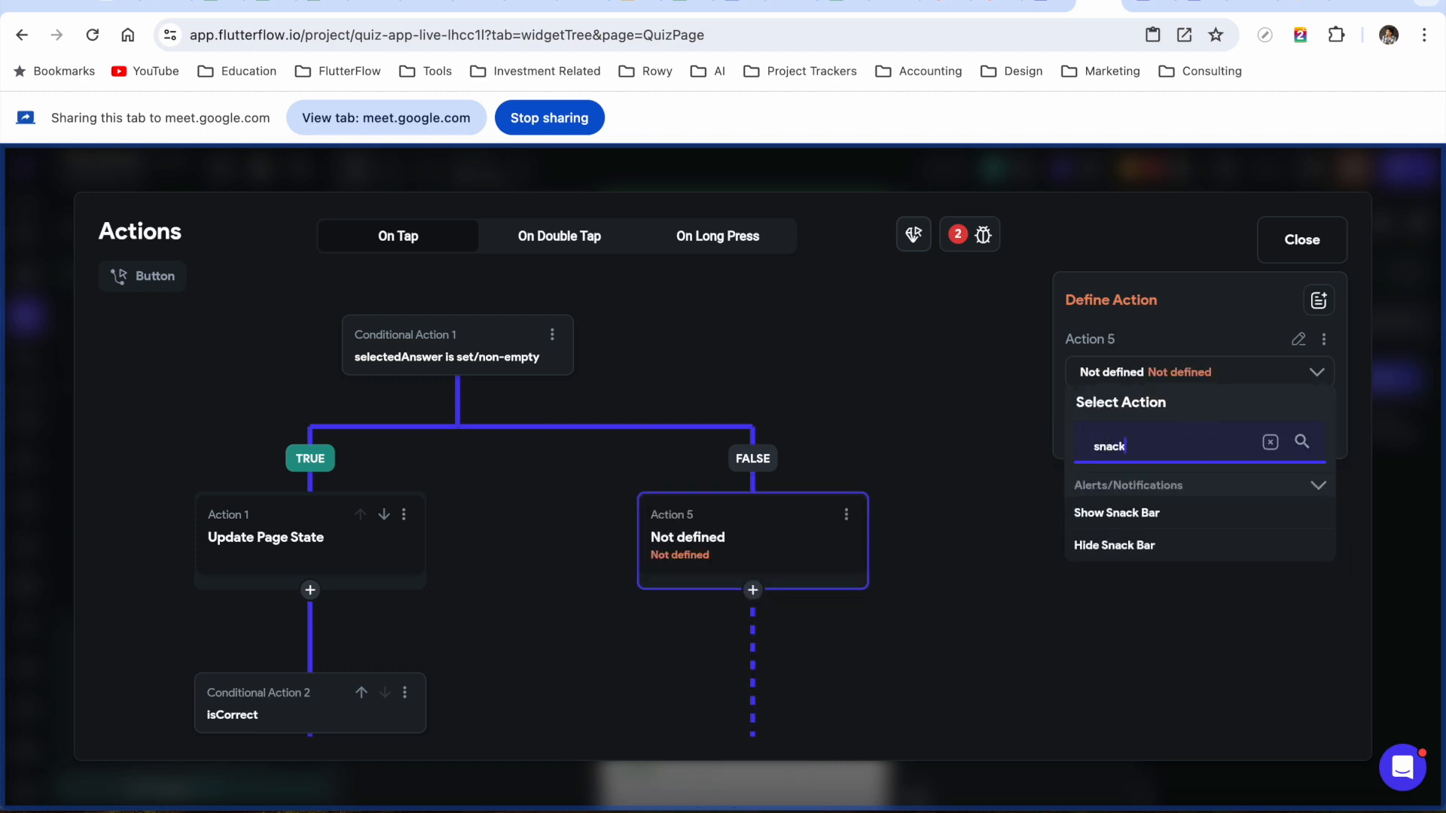
click(1116, 514)
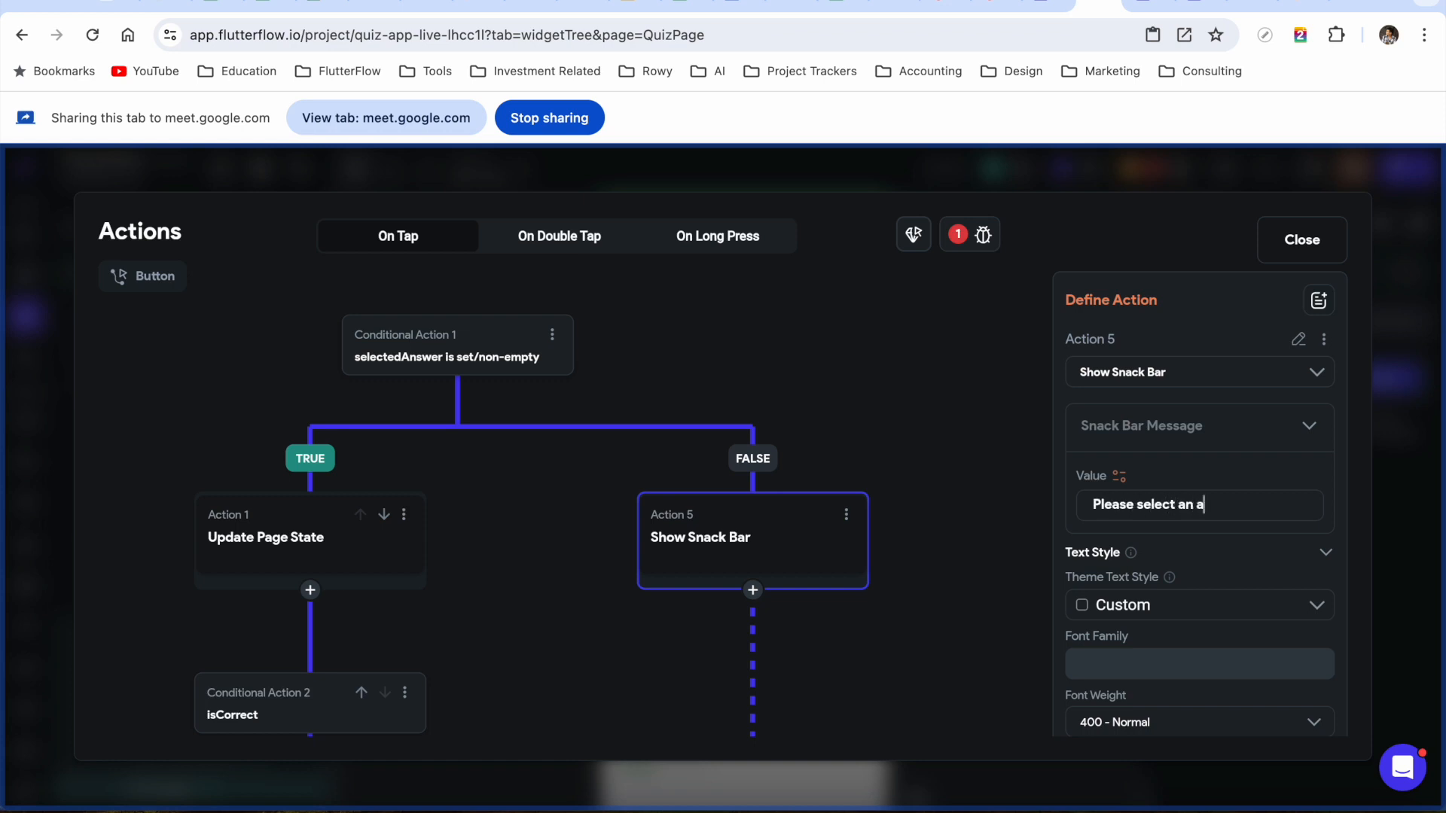
Pan through the action flow, reviewing the settings of Actions 5, 1 and 2
click(968, 533)
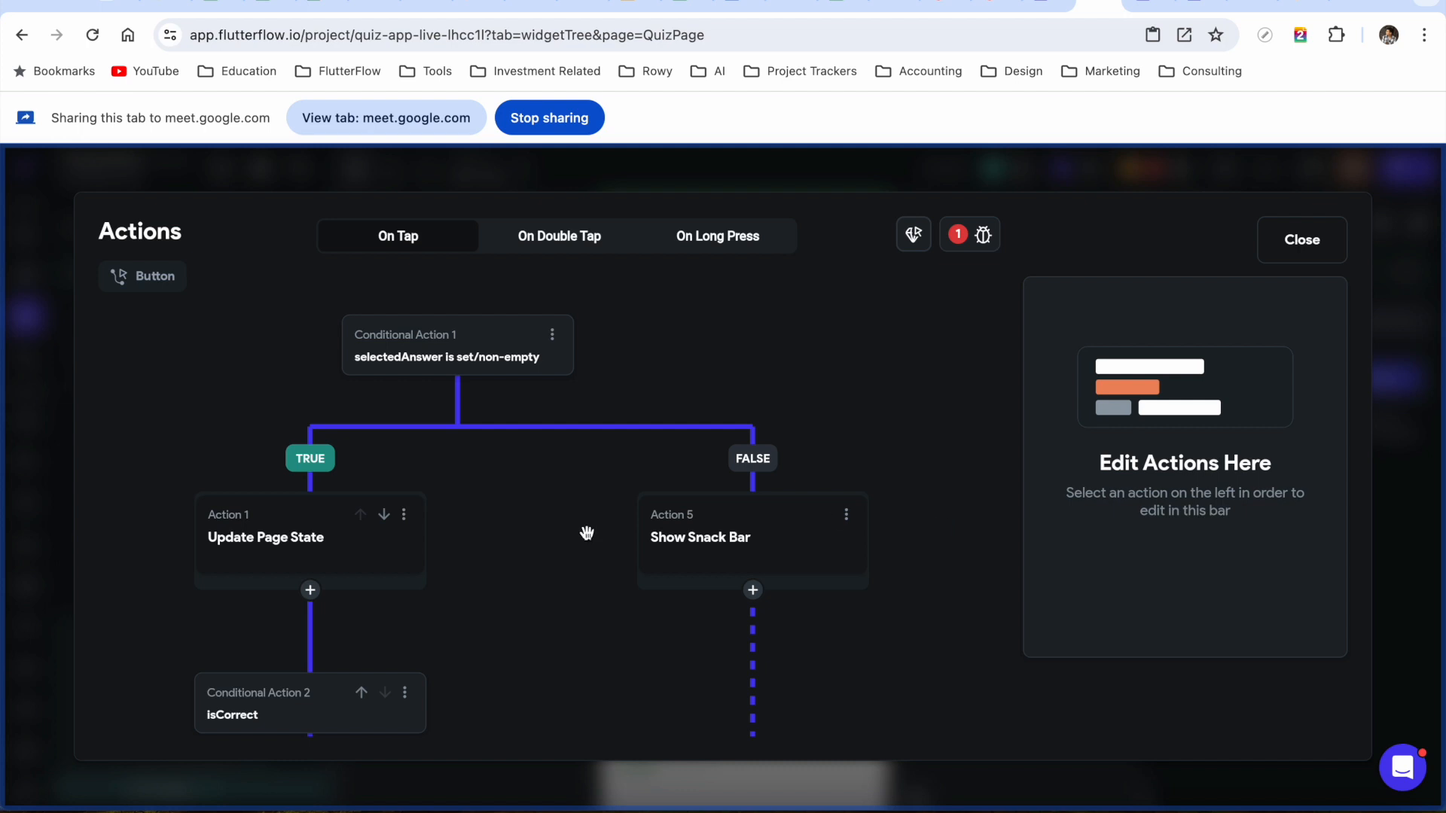
drag(542, 536, 620, 466)
click(780, 512)
click(405, 507)
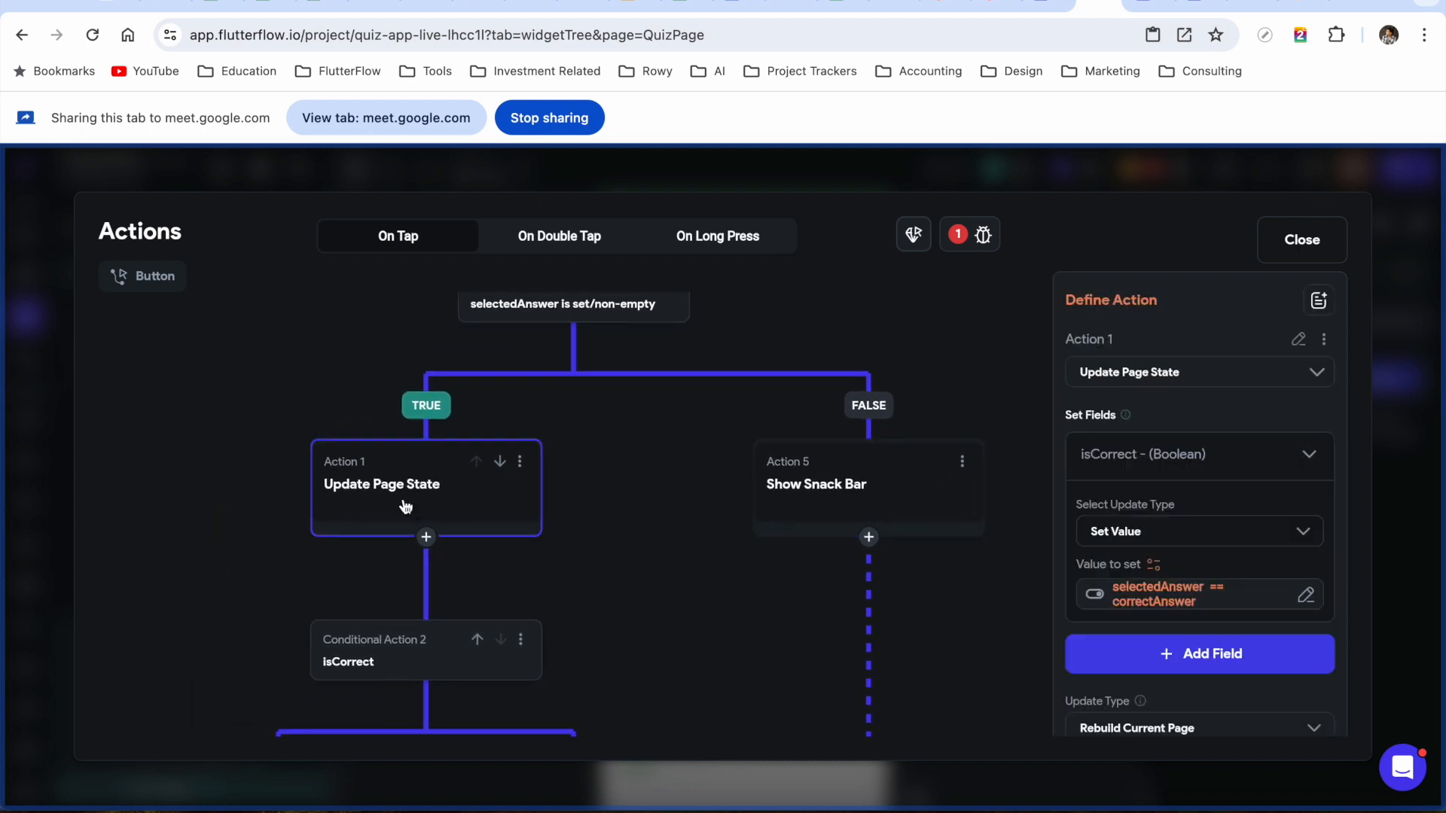
drag(645, 484, 631, 430)
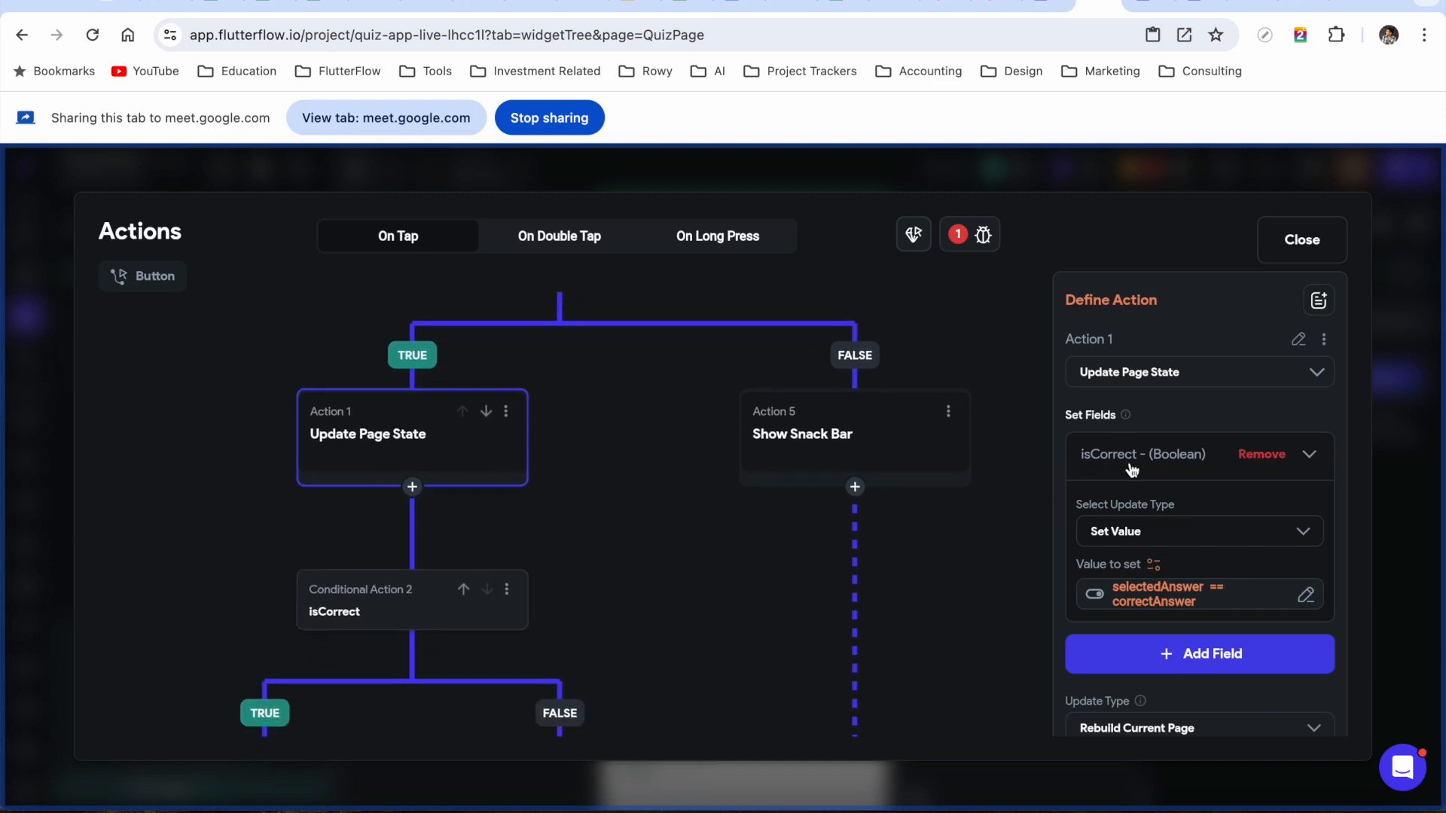
drag(646, 584, 669, 442)
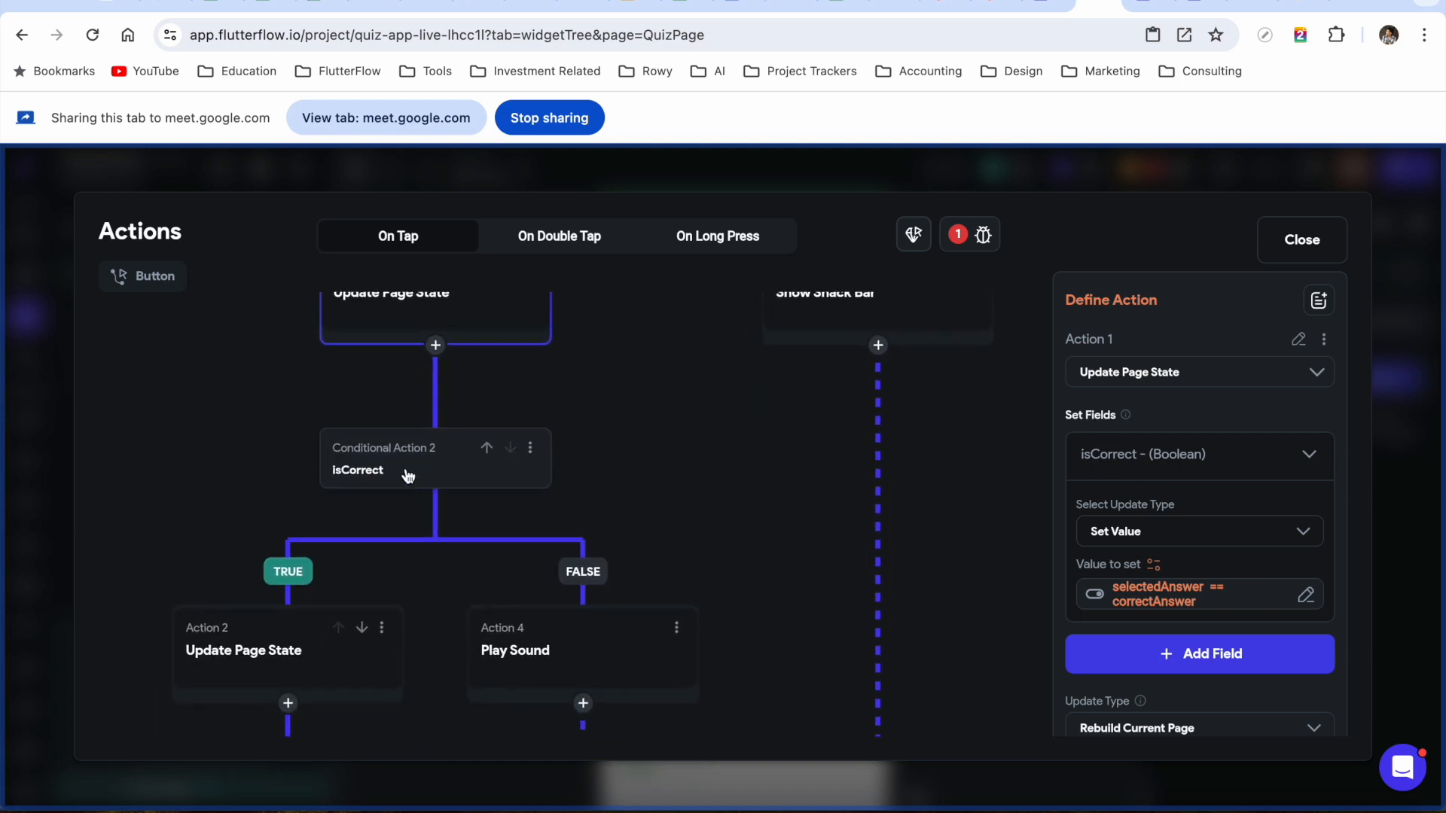
drag(383, 577, 407, 475)
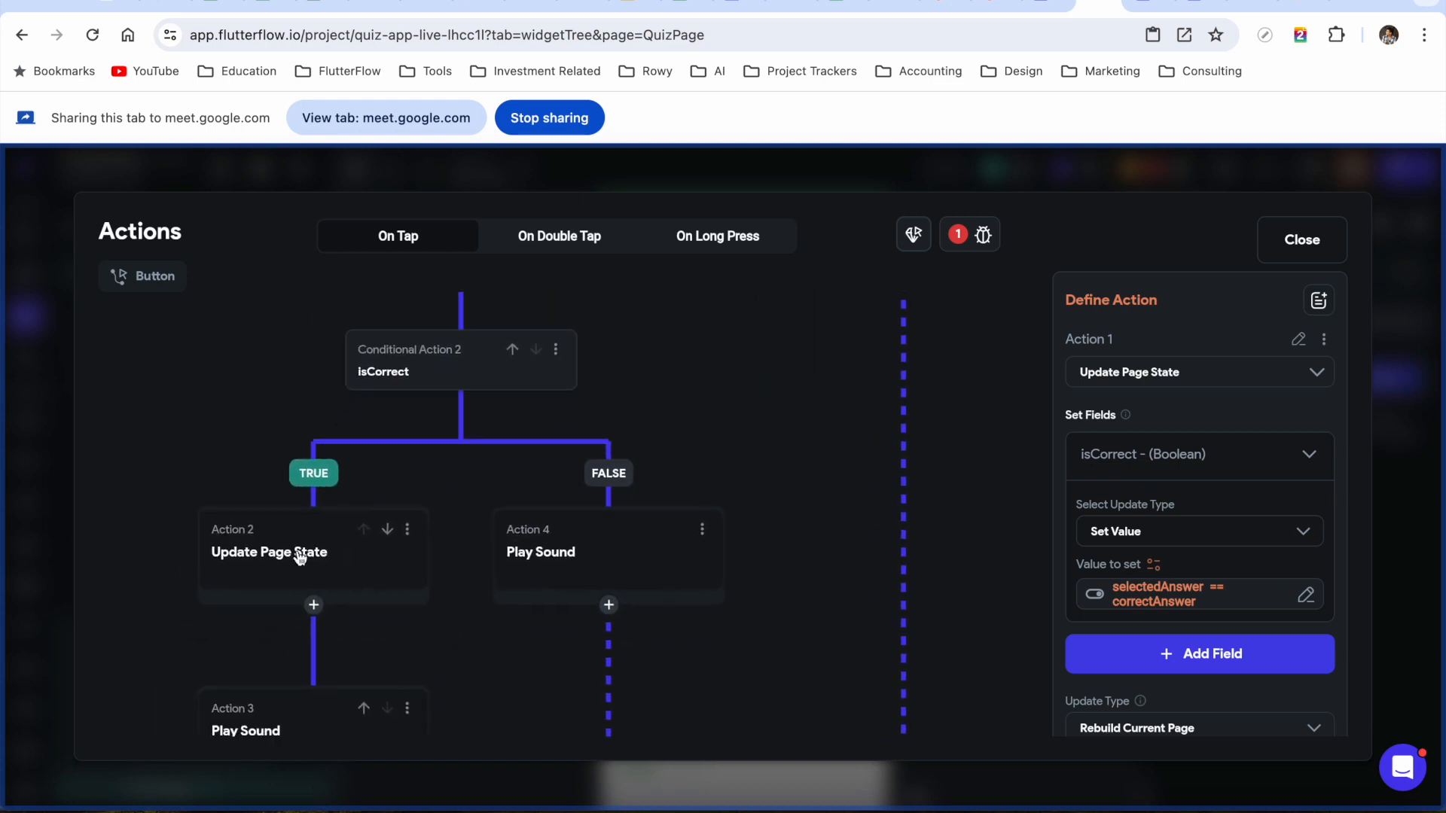
click(291, 561)
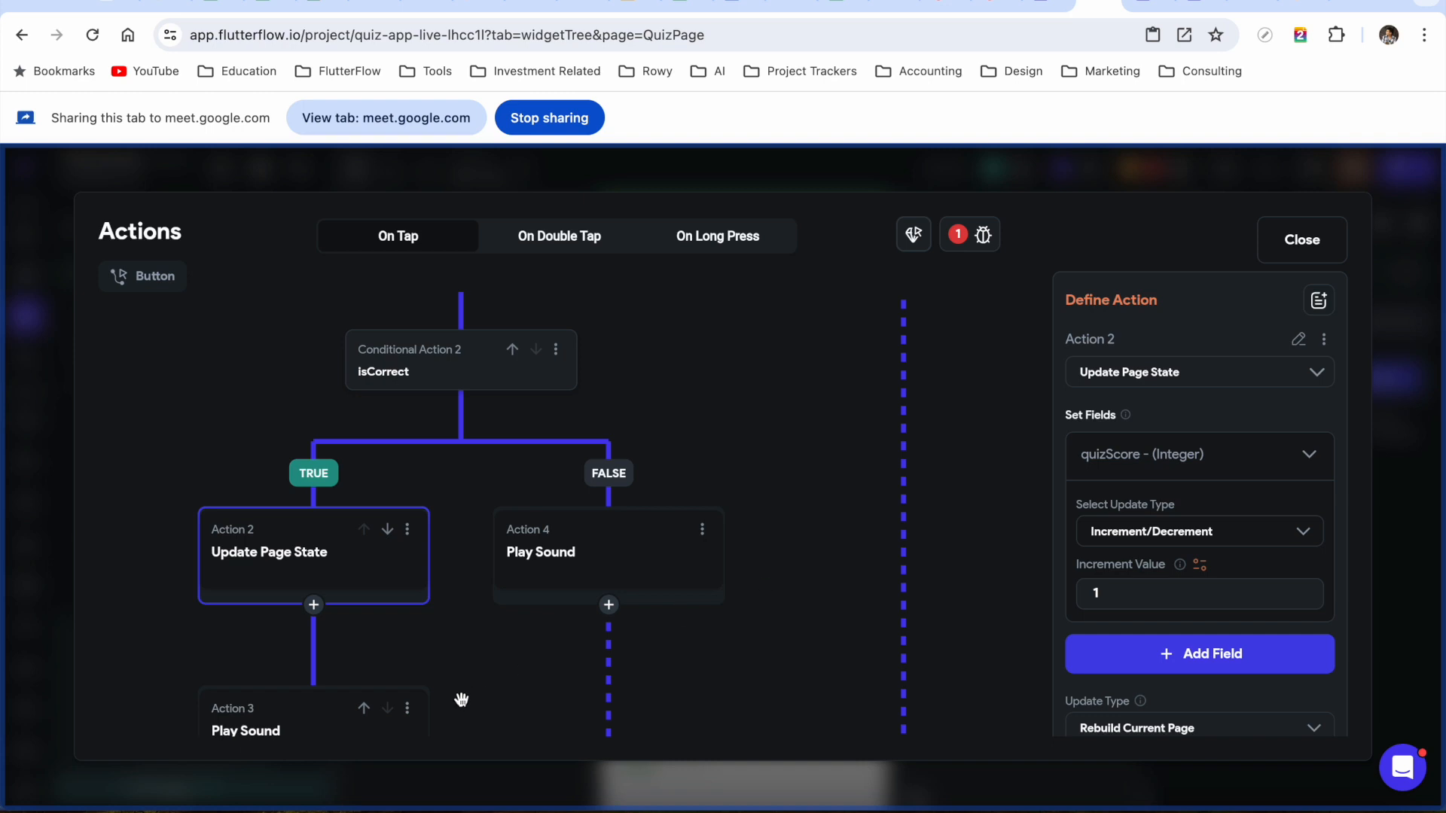
scroll(462, 678, down, 2)
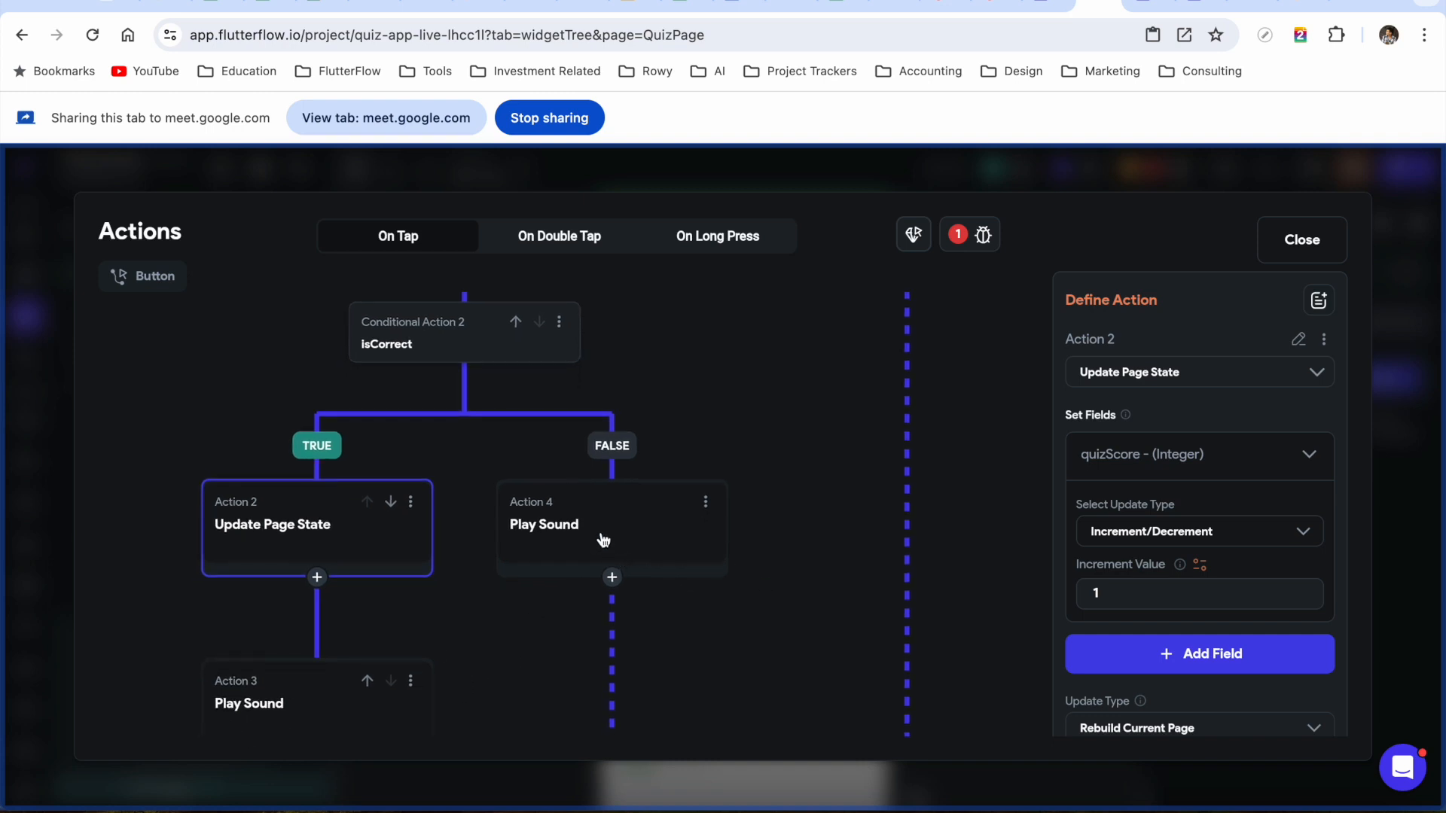
drag(862, 597, 878, 417)
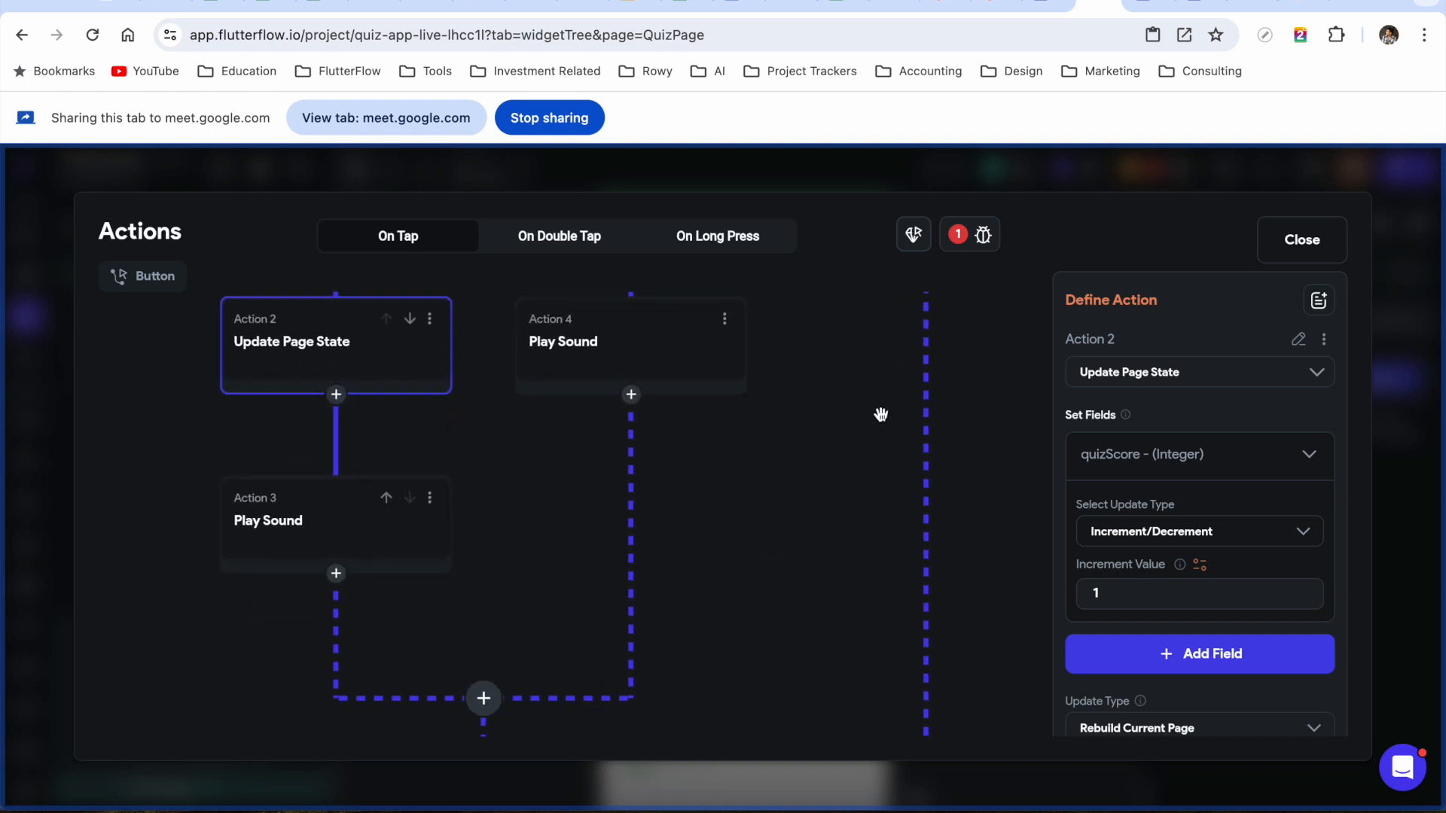
drag(758, 575, 733, 475)
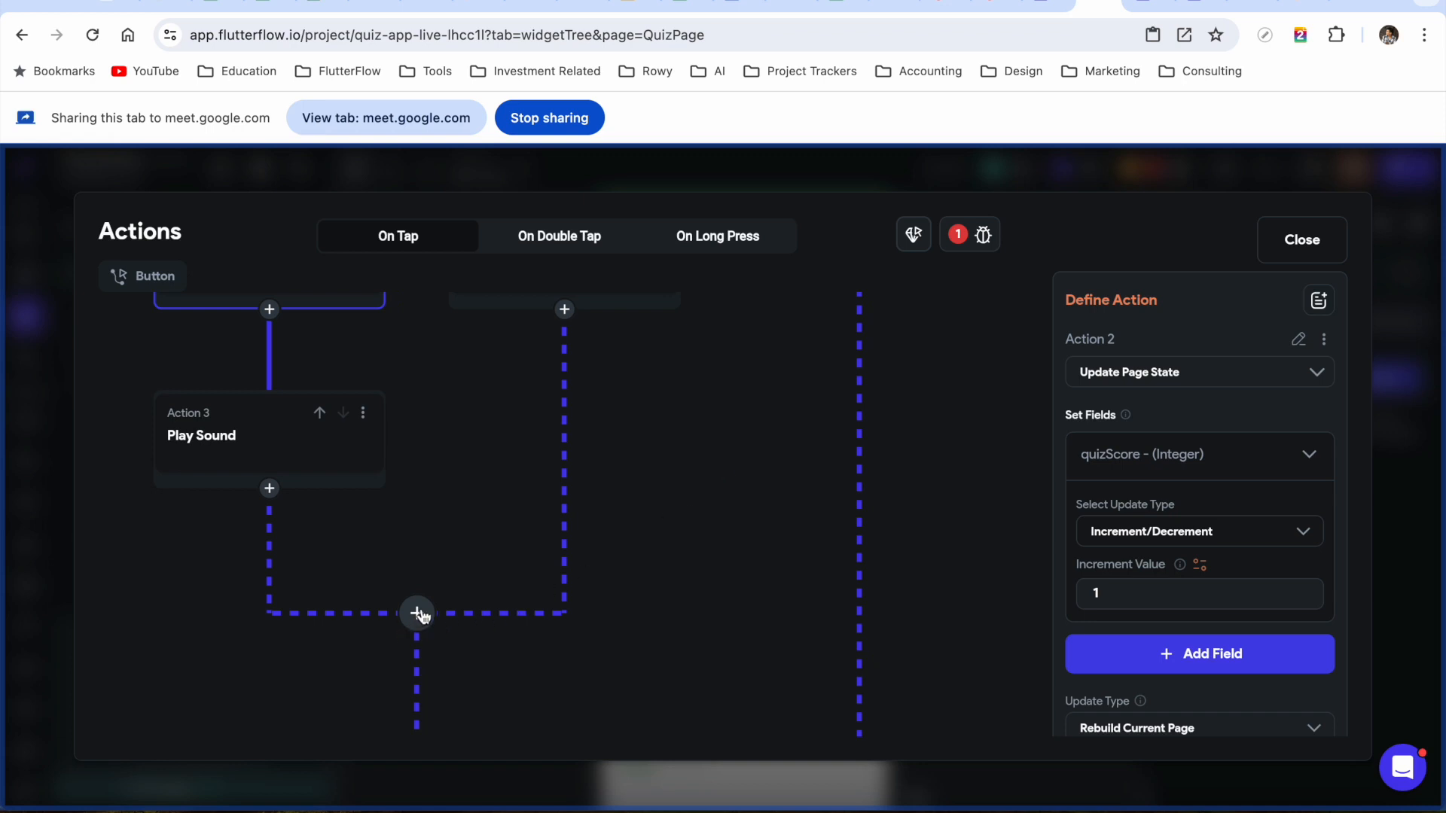
Bring up the Issues list, which reports the Play Sound asset error
click(416, 612)
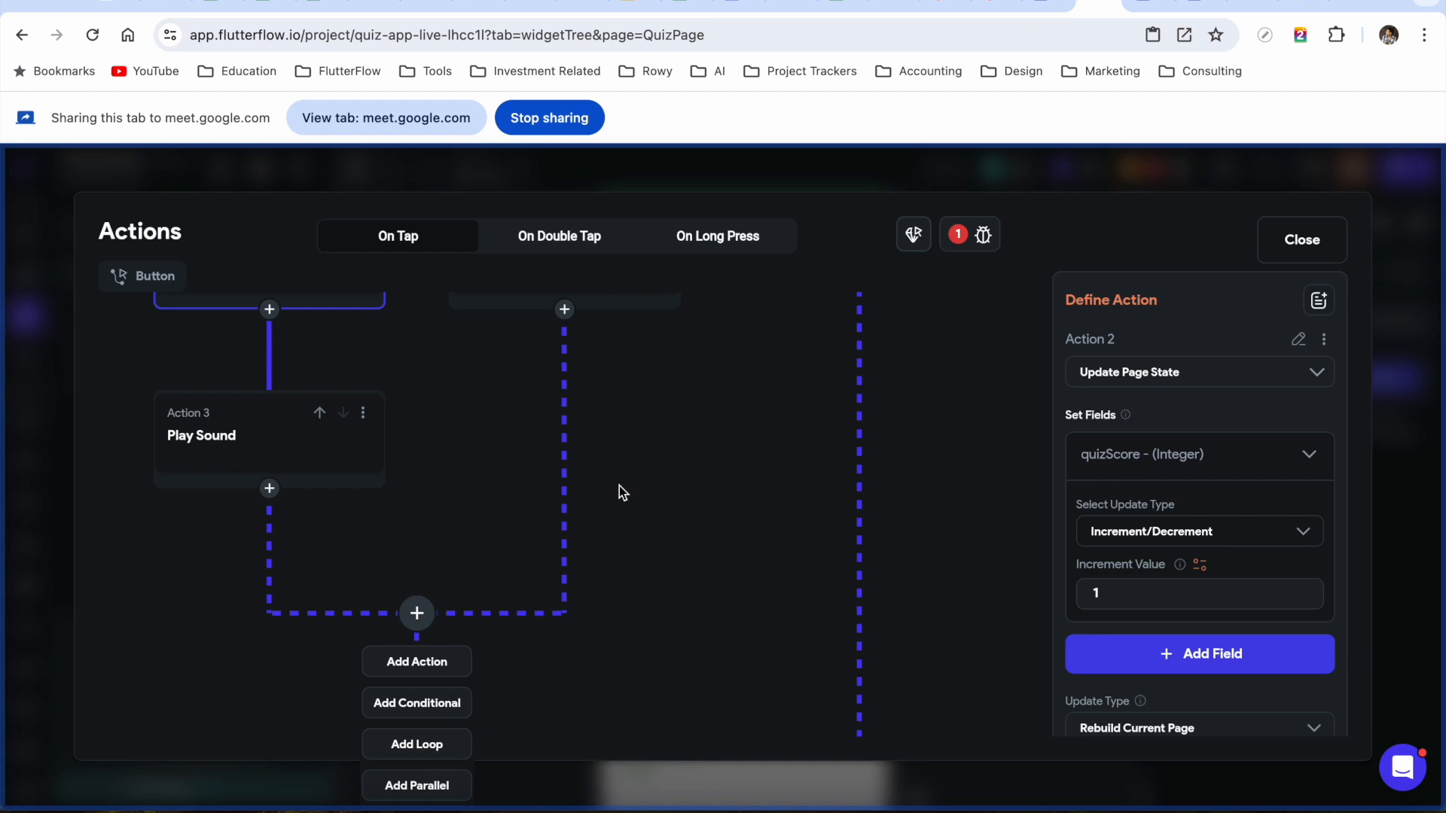
drag(510, 495, 504, 665)
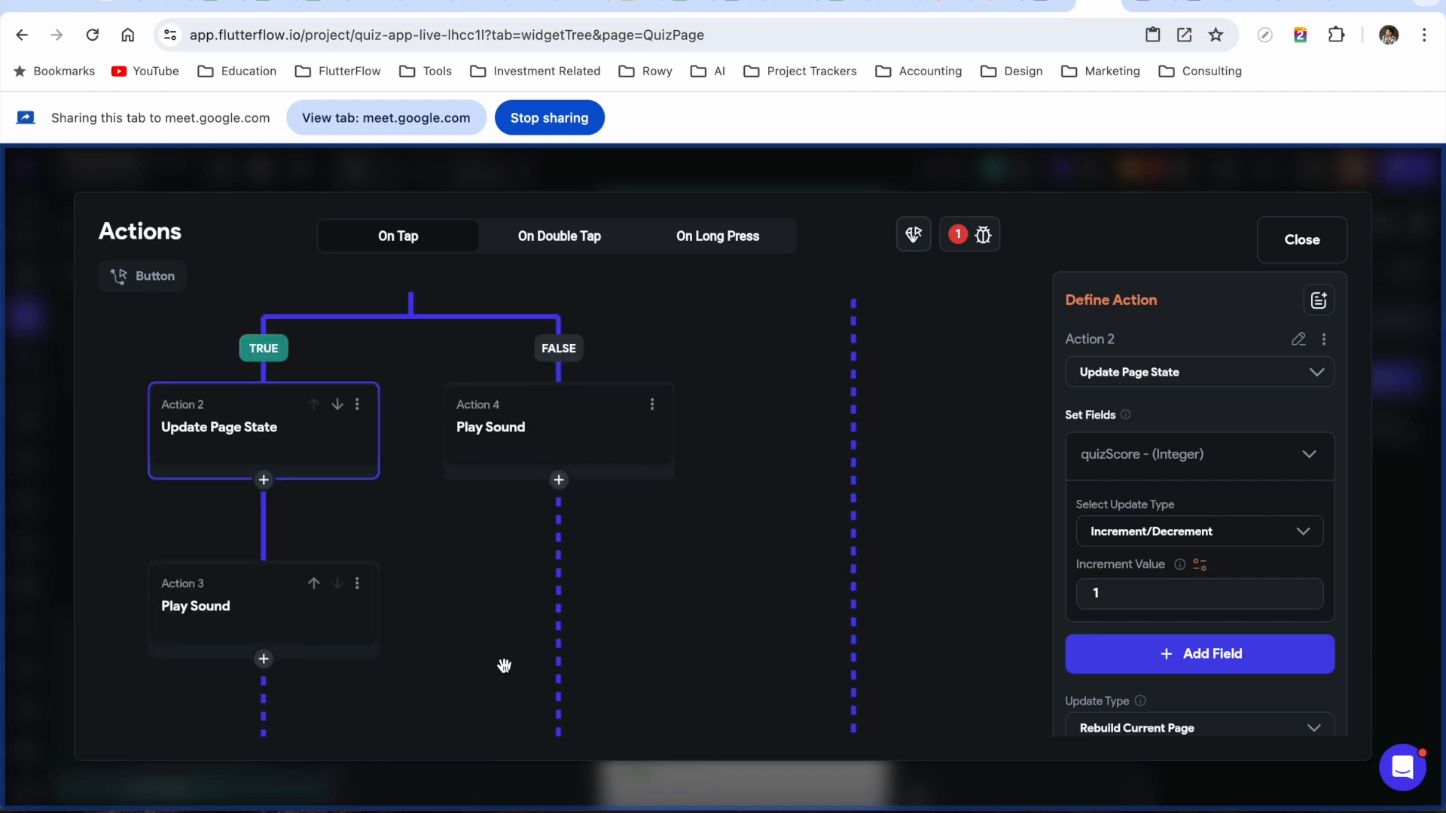
click(958, 238)
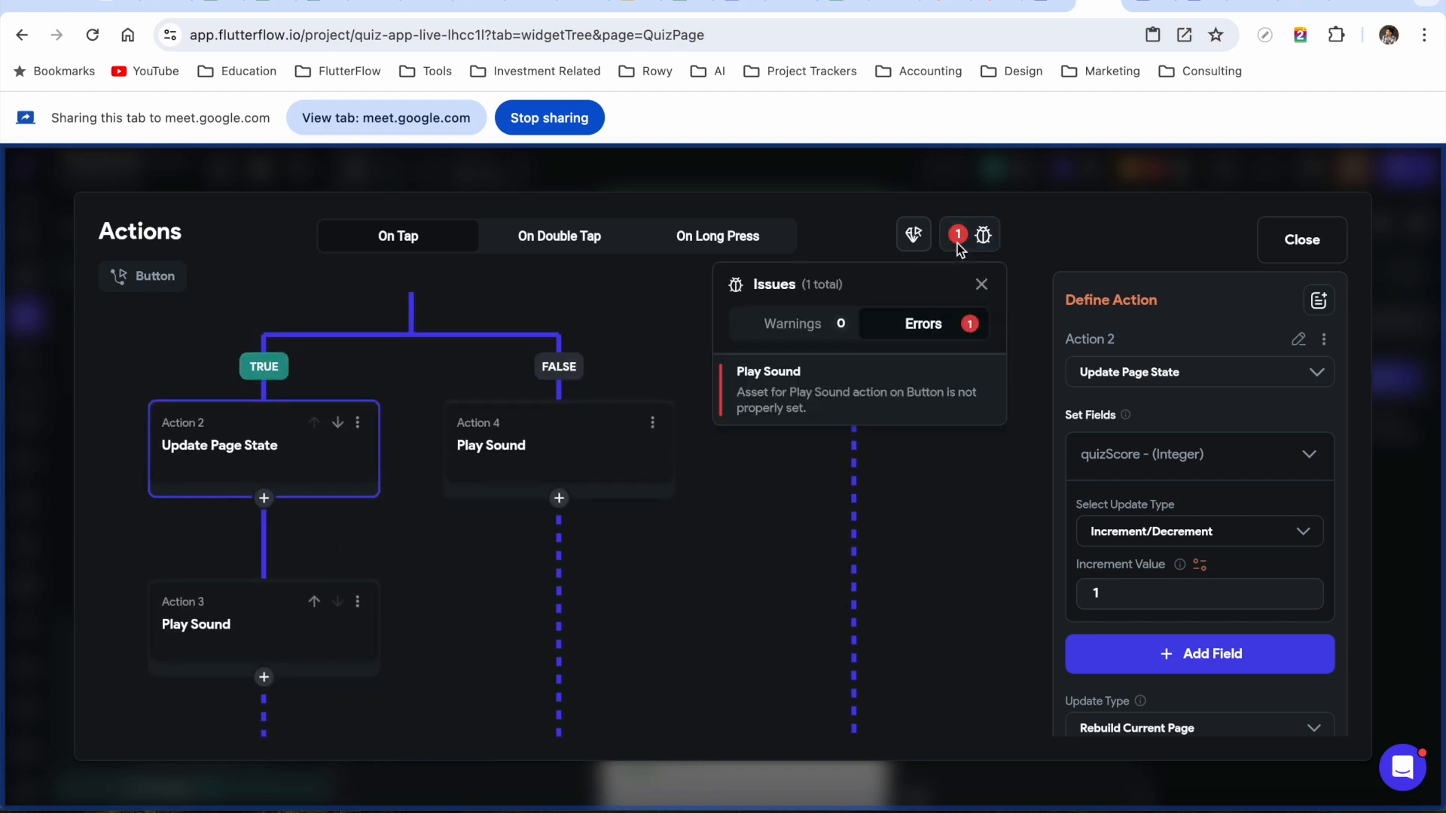
Set the erroring TRUE-branch Play Sound action's asset audio to Correct.wav
click(783, 382)
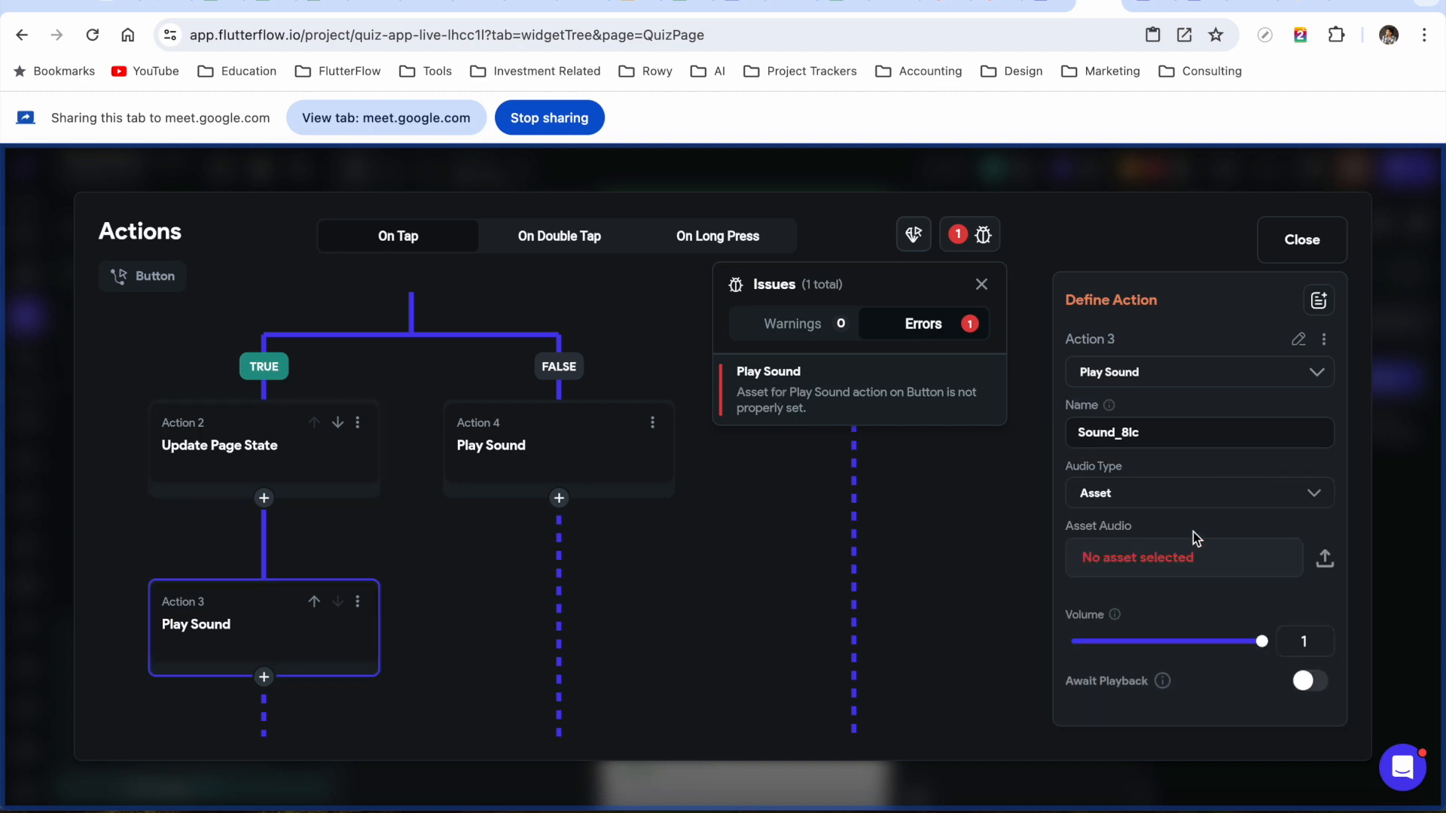
click(1161, 569)
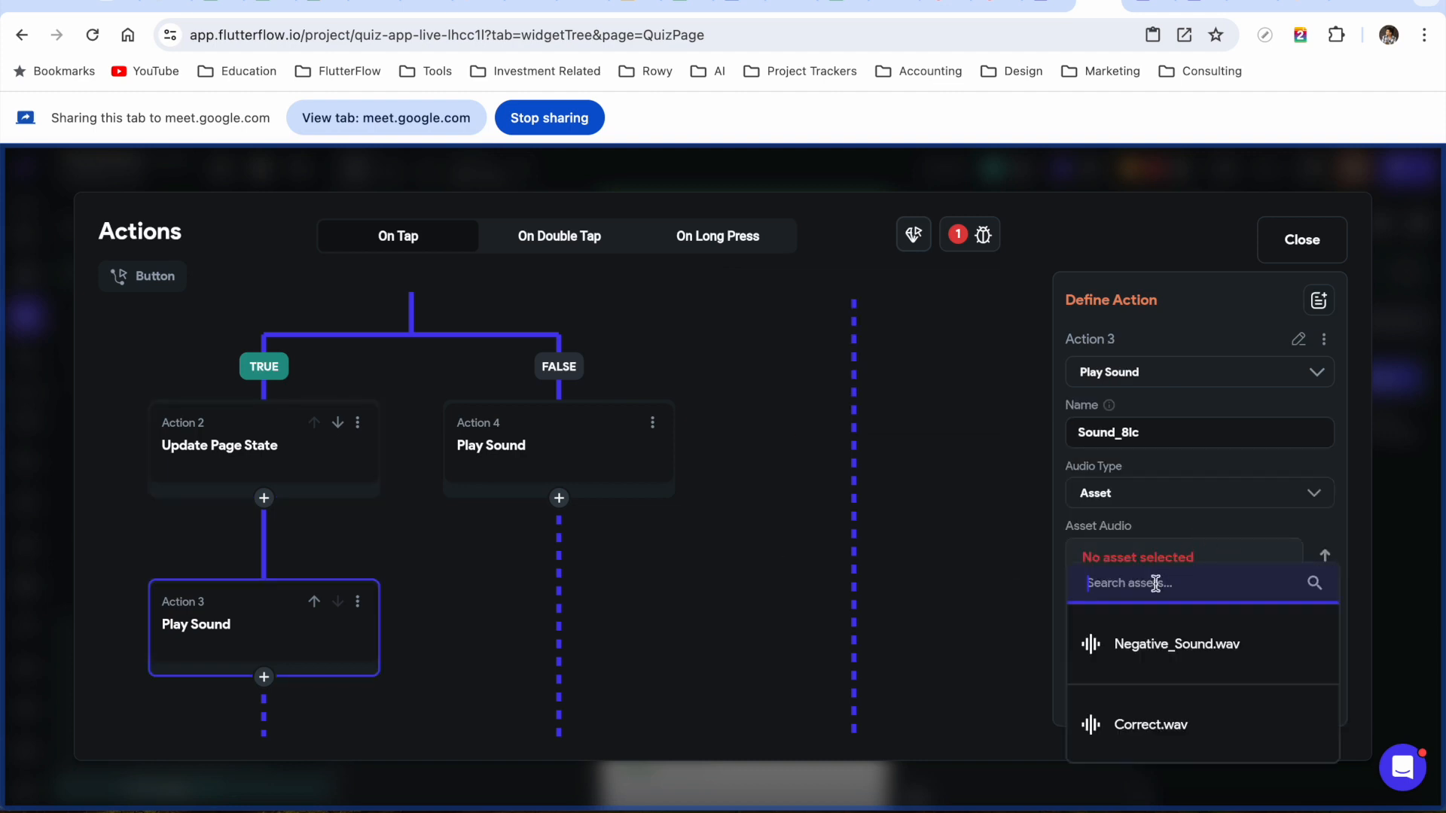
click(1127, 724)
Pan around the action tree to check the branches and Actions 1 through 5
click(720, 584)
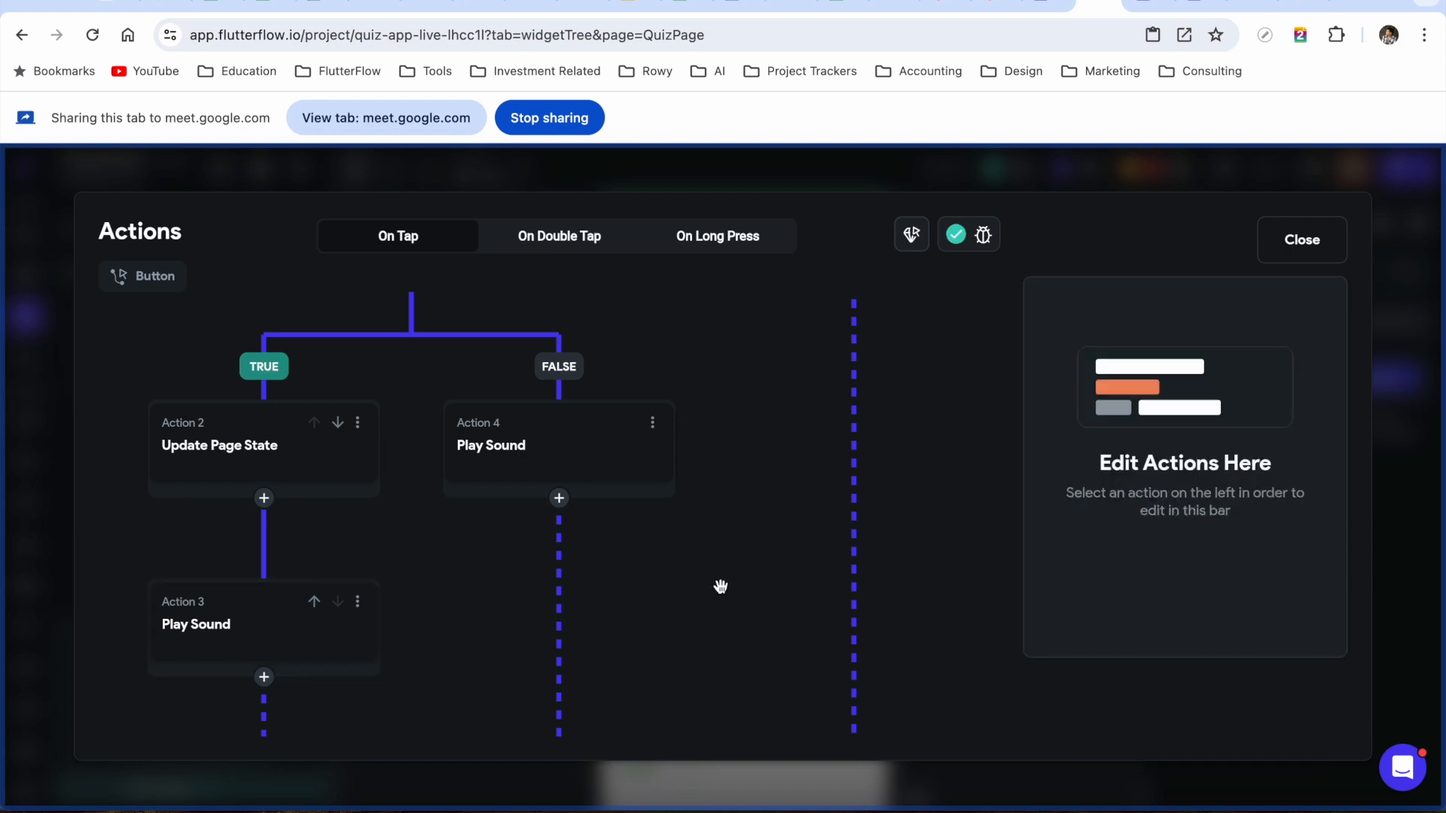
drag(720, 584, 802, 315)
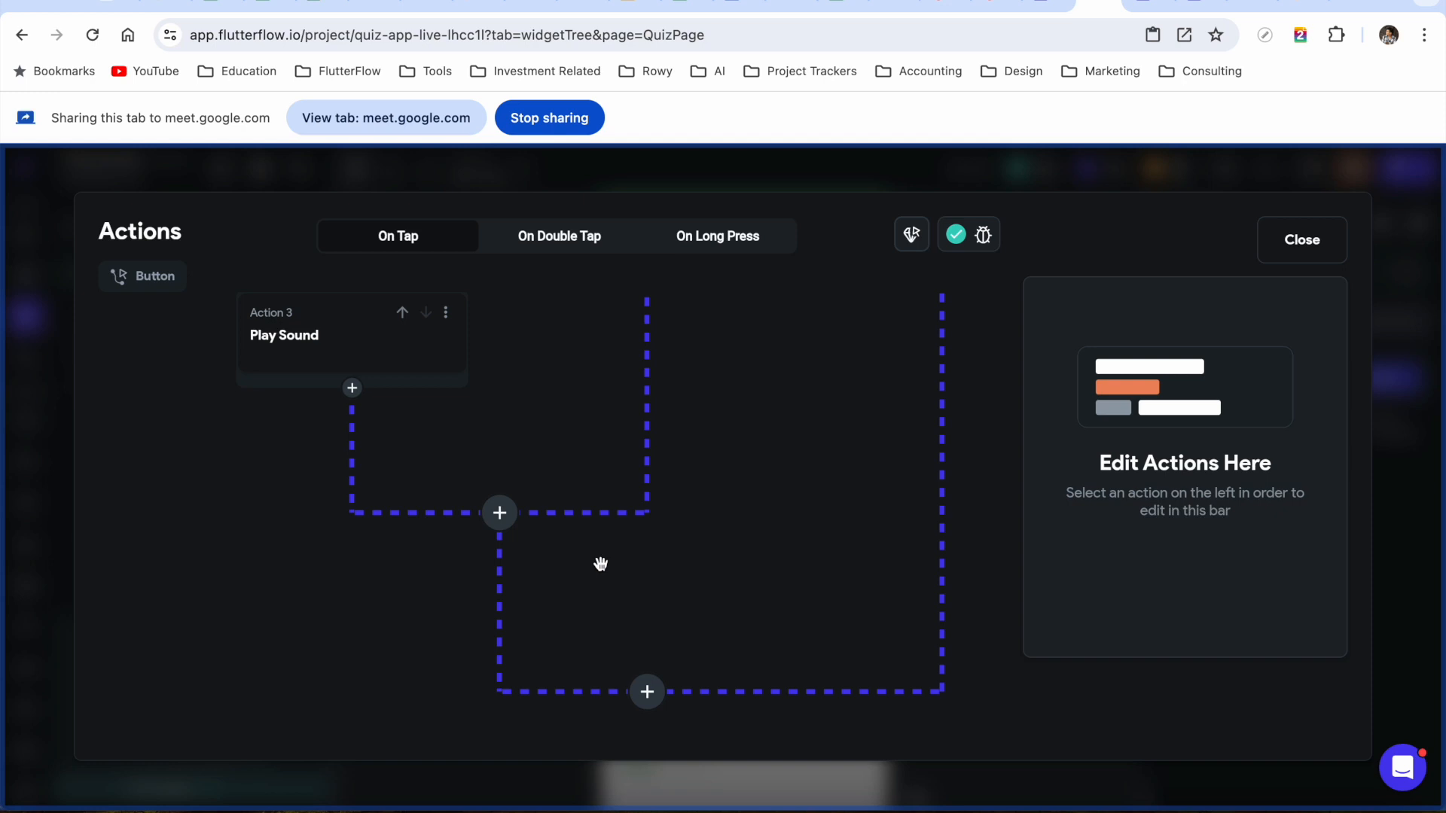
drag(600, 565, 497, 723)
drag(639, 491, 660, 378)
drag(652, 455, 581, 658)
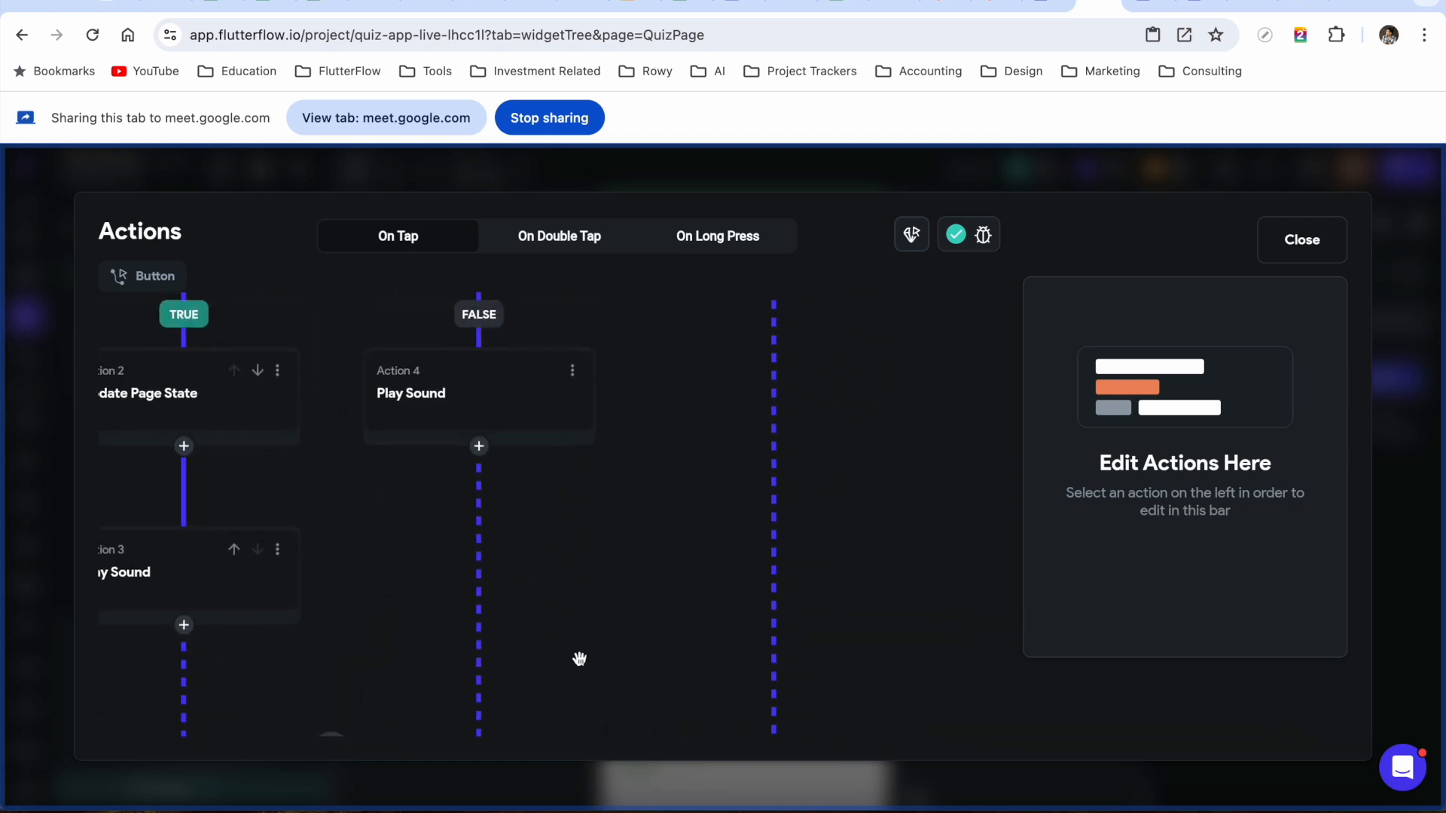
drag(704, 449, 803, 733)
drag(816, 552, 736, 768)
Close the action editor and inspect the answerOption button's Button Default Style properties
click(1305, 239)
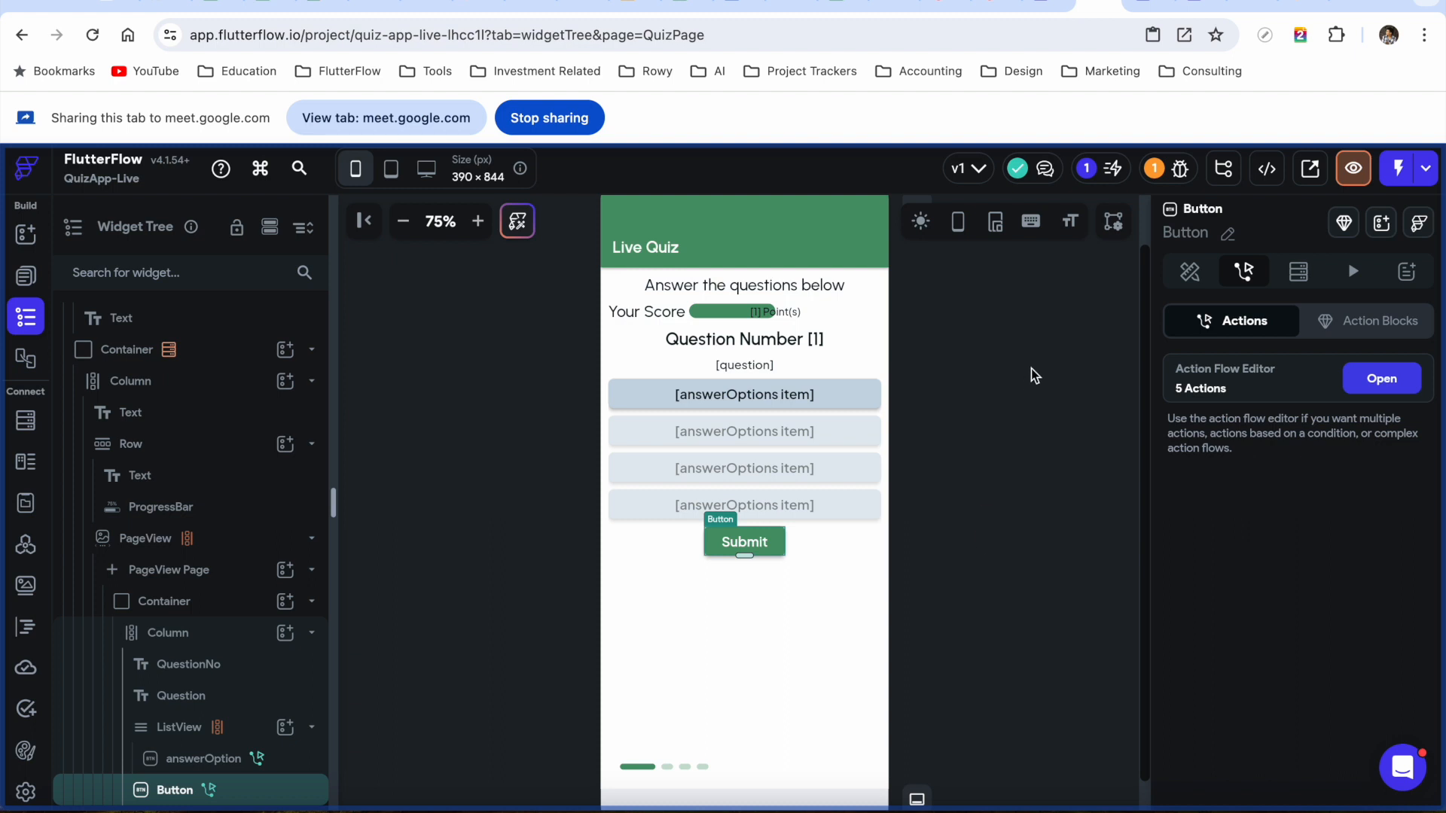
click(834, 404)
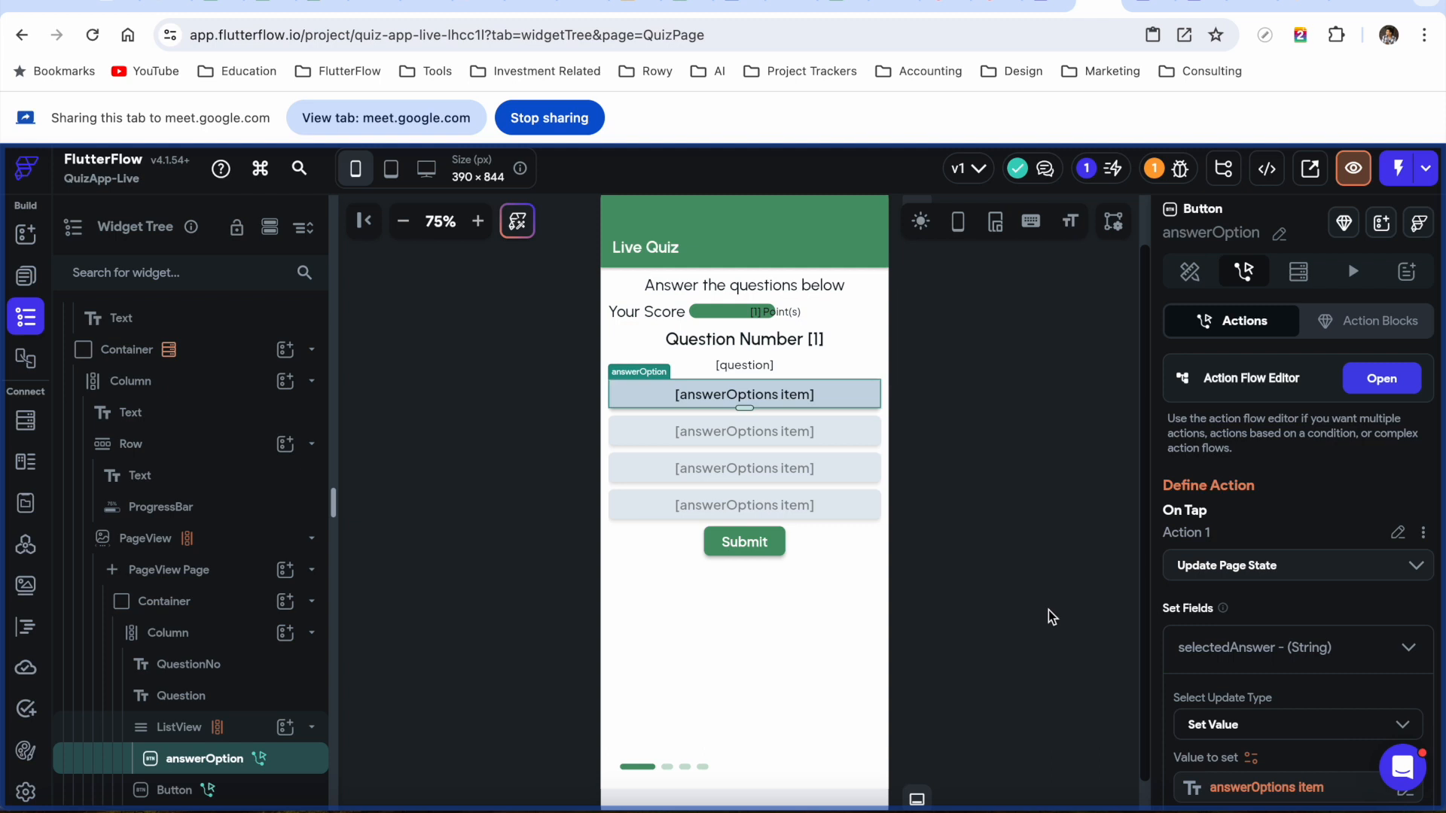
scroll(1320, 608, down, 3)
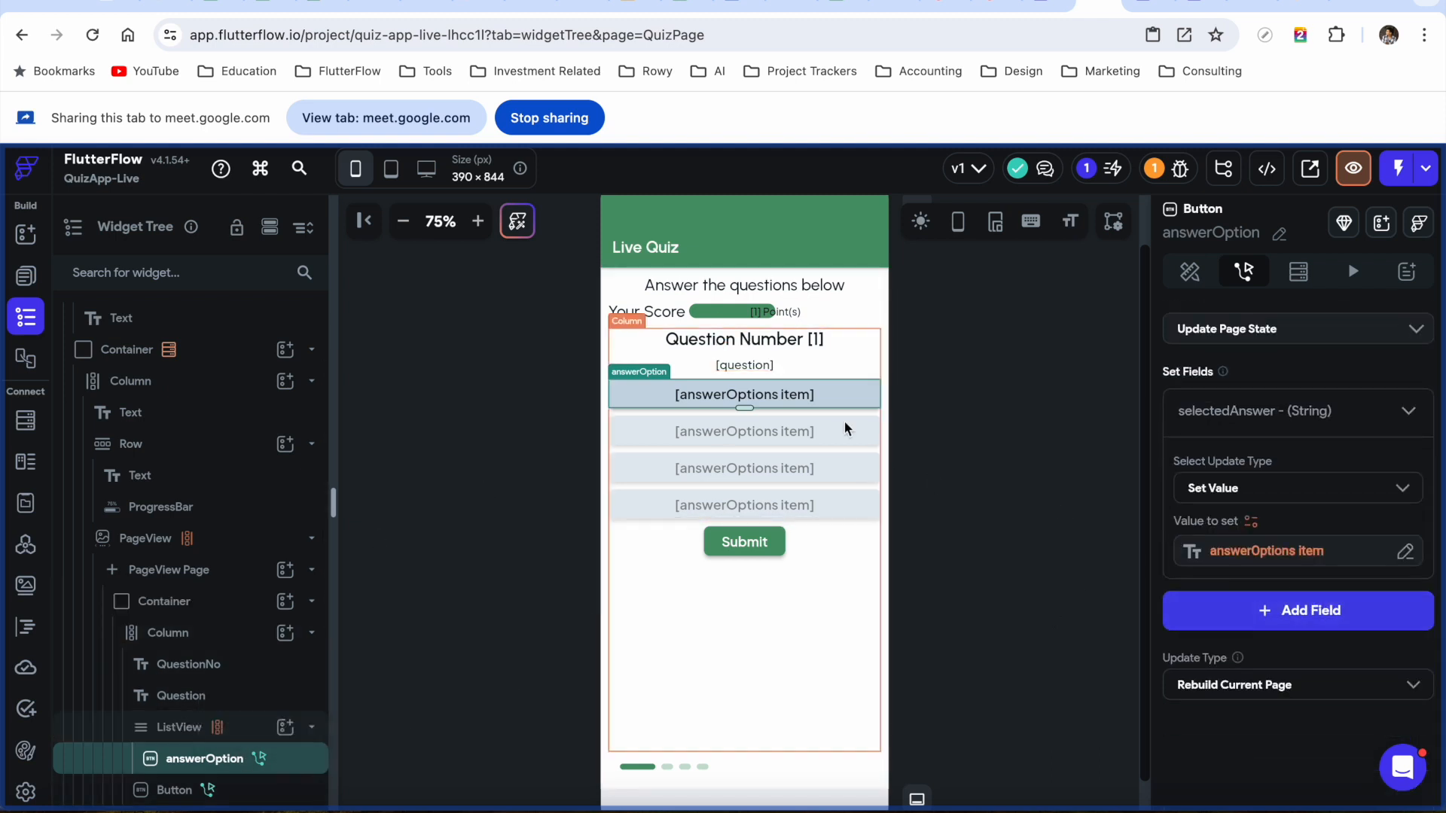
click(1190, 273)
scroll(1275, 549, down, 7)
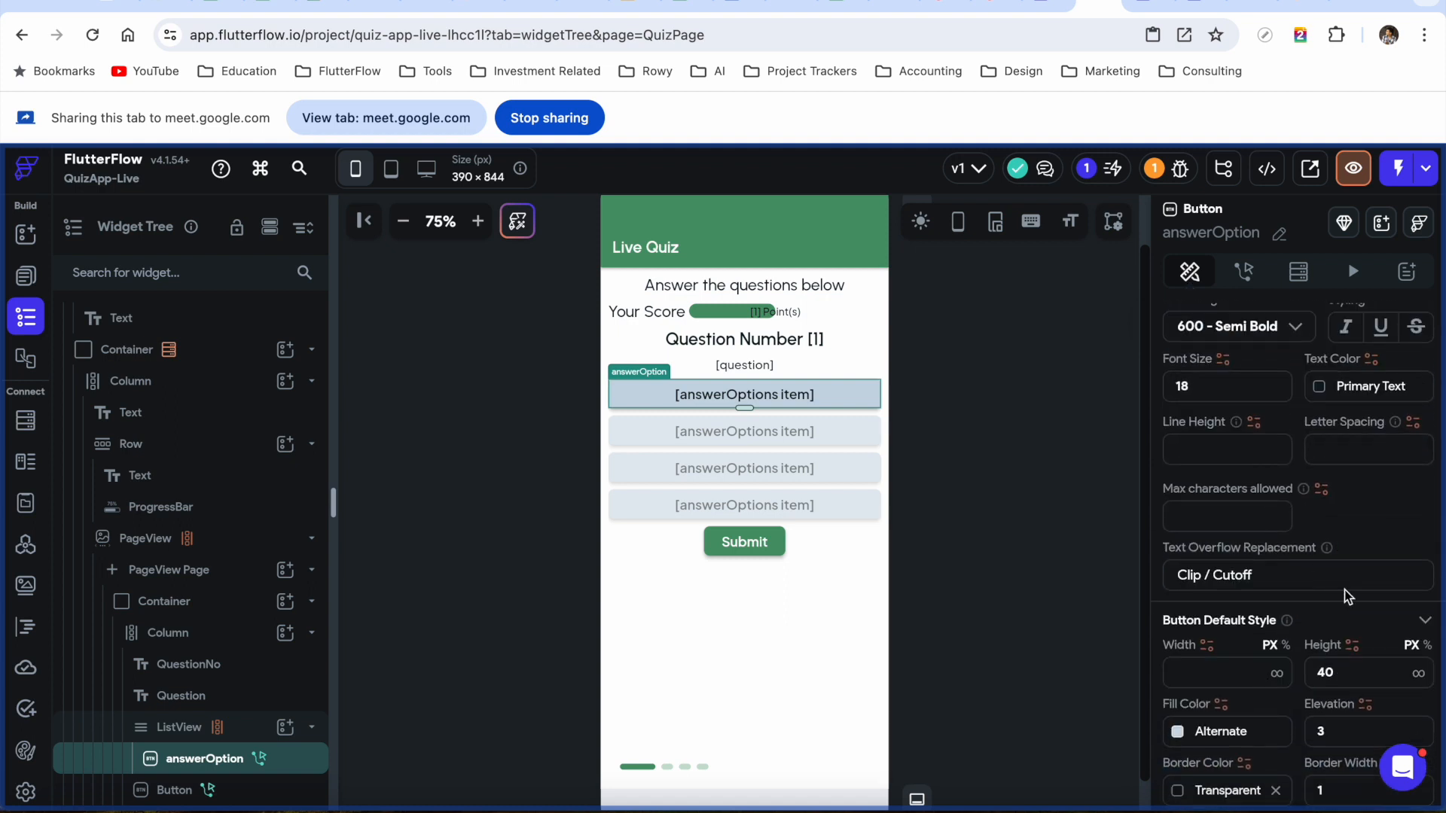
scroll(1347, 597, down, 3)
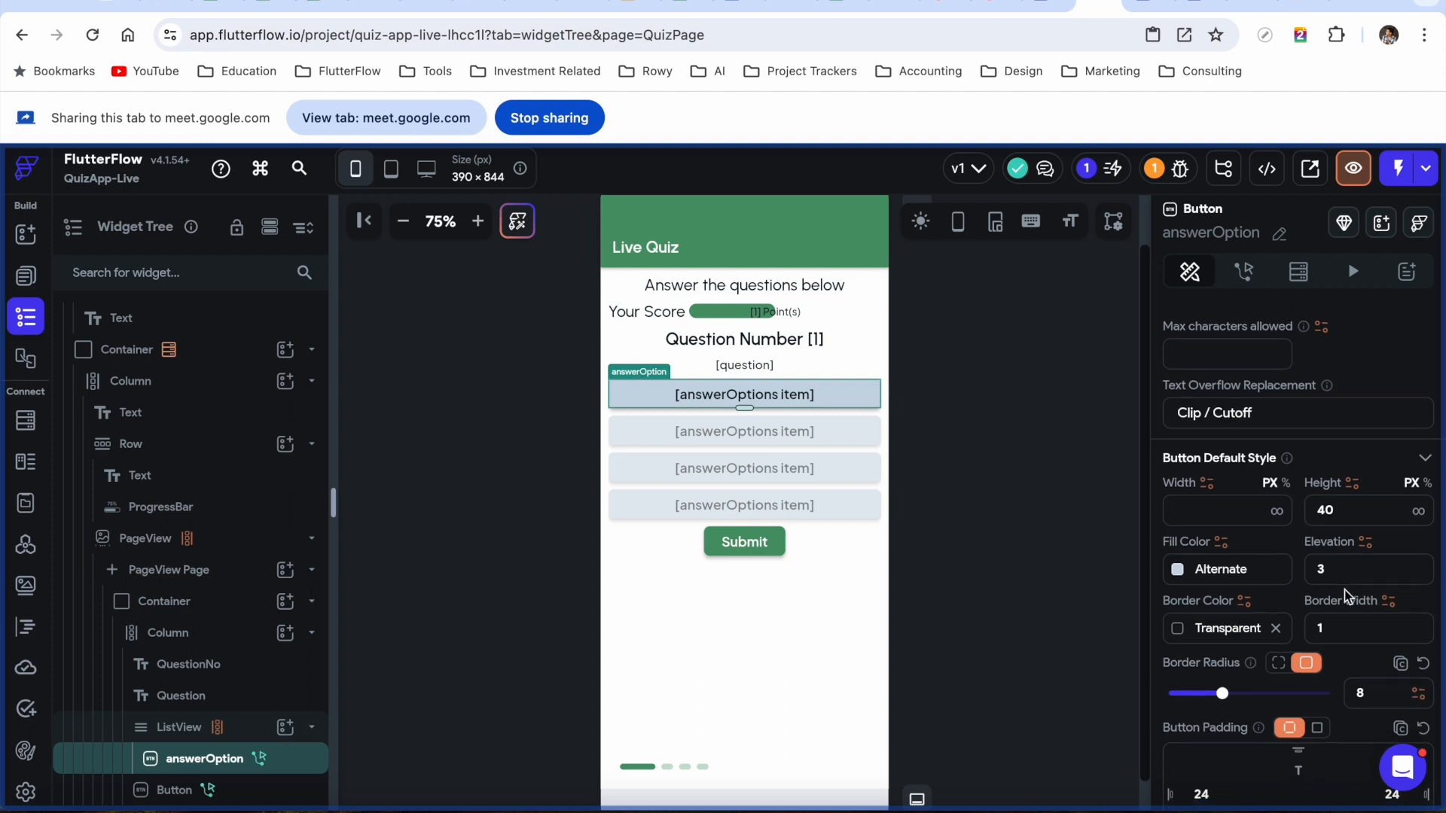
scroll(1407, 377, up, 10)
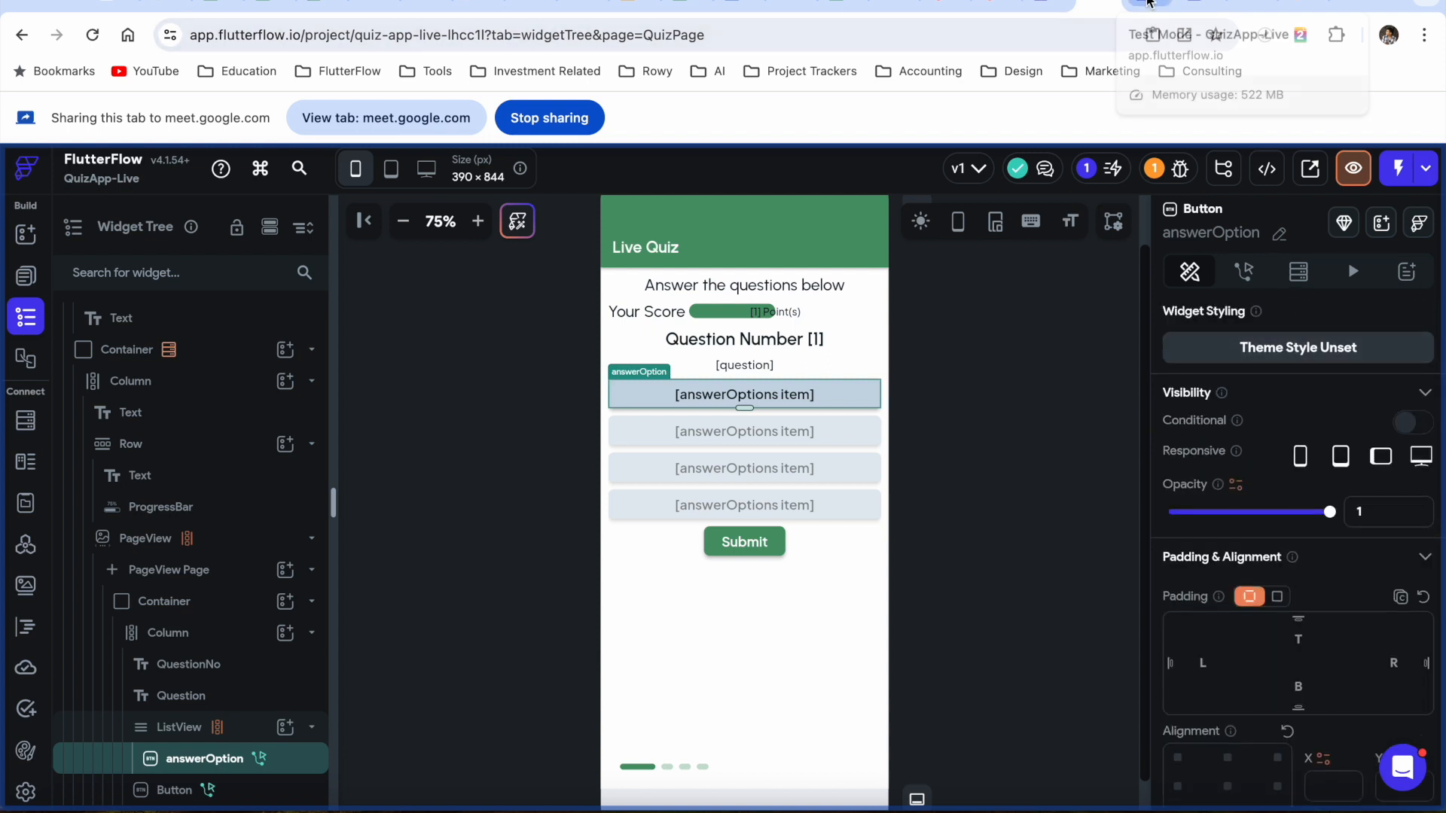
click(1148, 3)
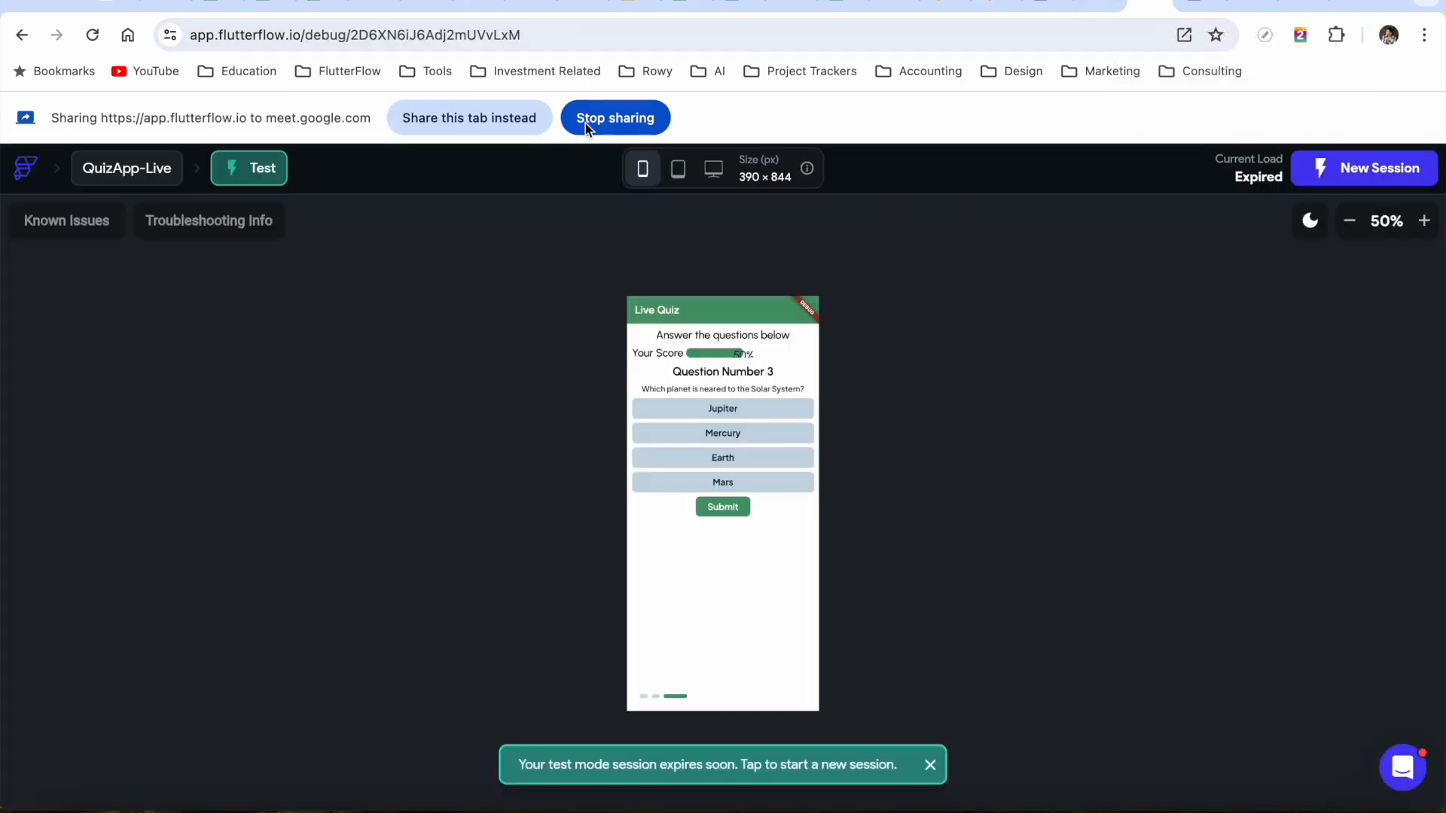
Start a fresh Test mode session and share that tab in the meeting
click(524, 128)
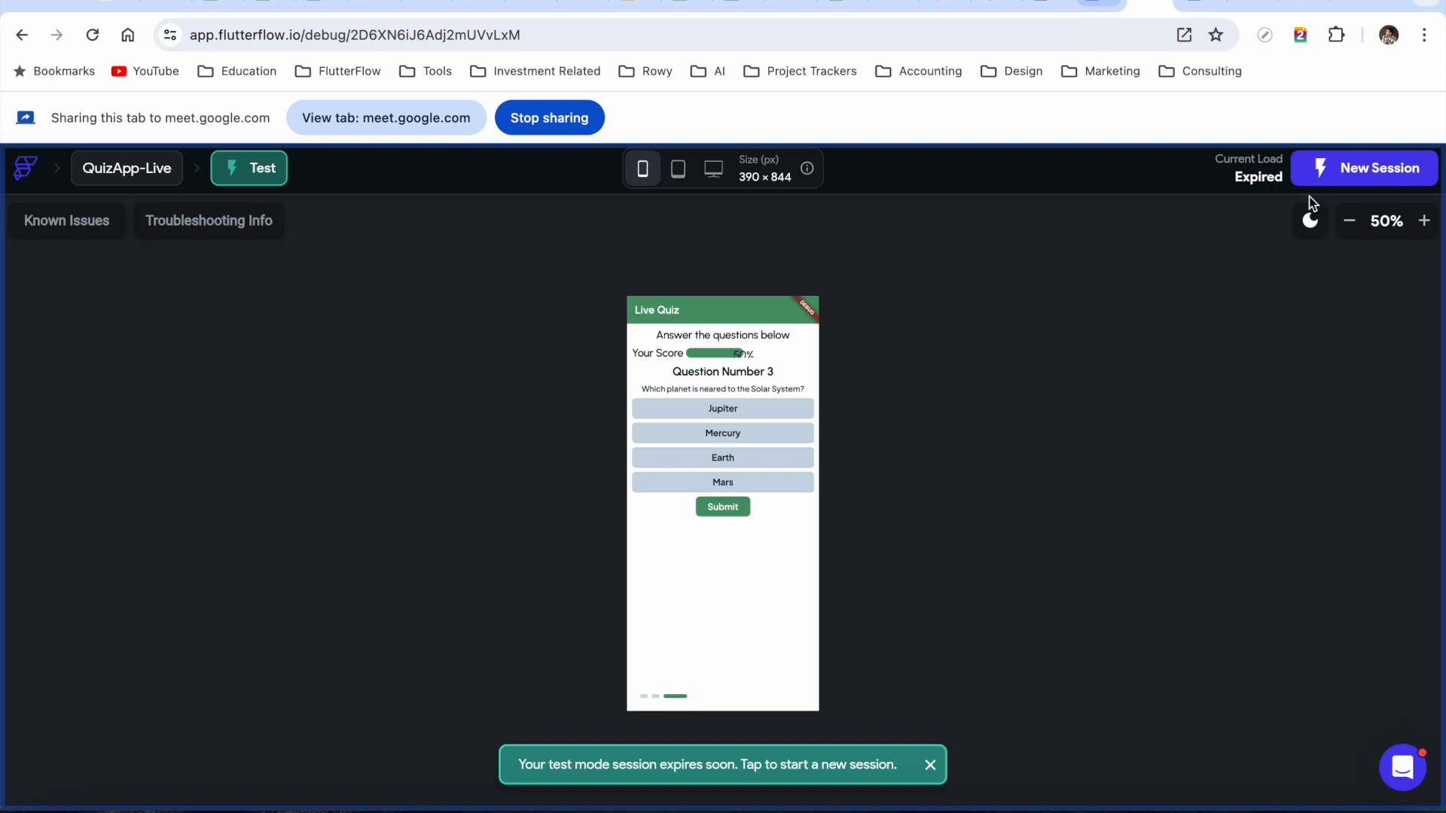
click(1105, 3)
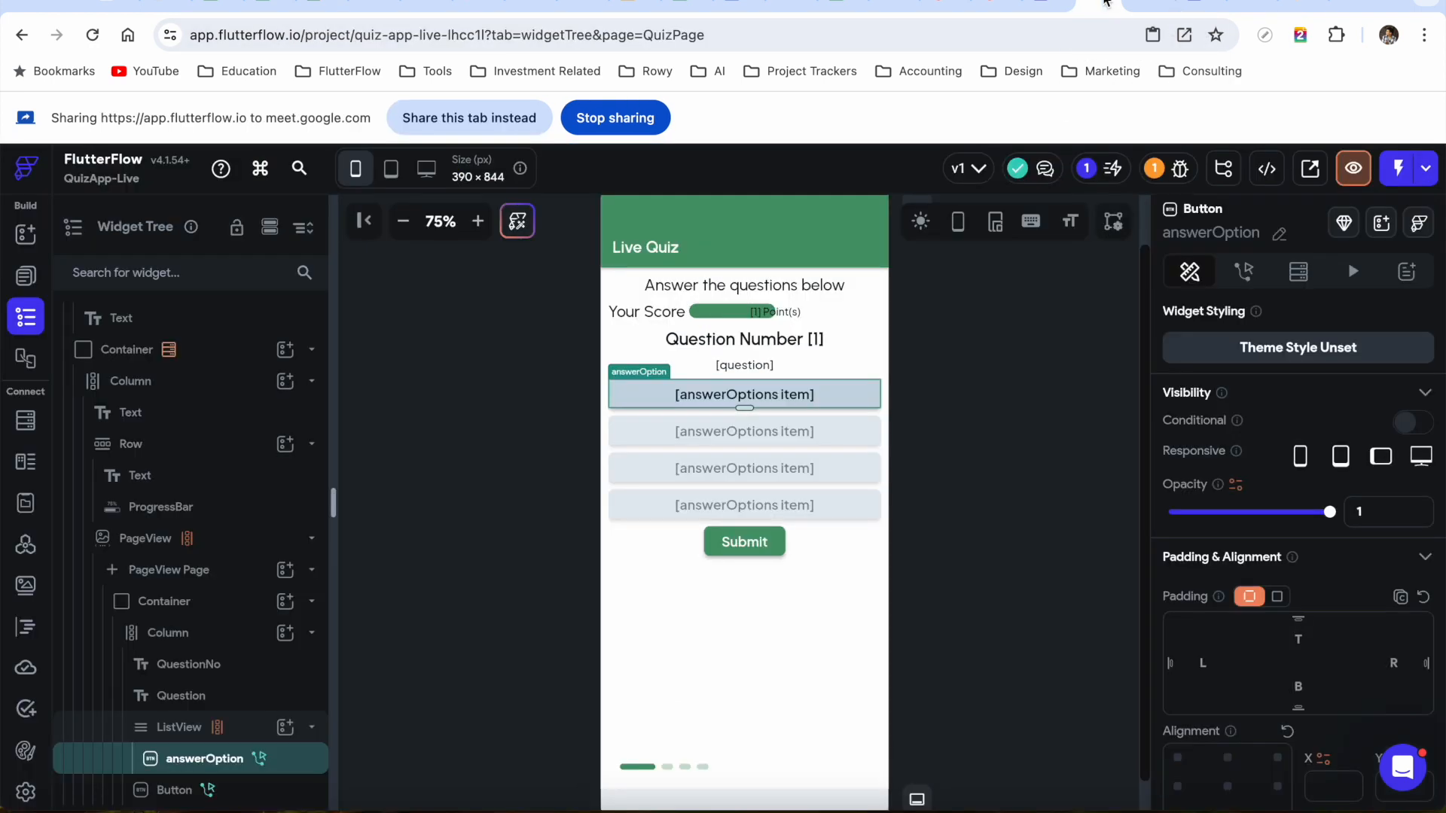
click(1401, 171)
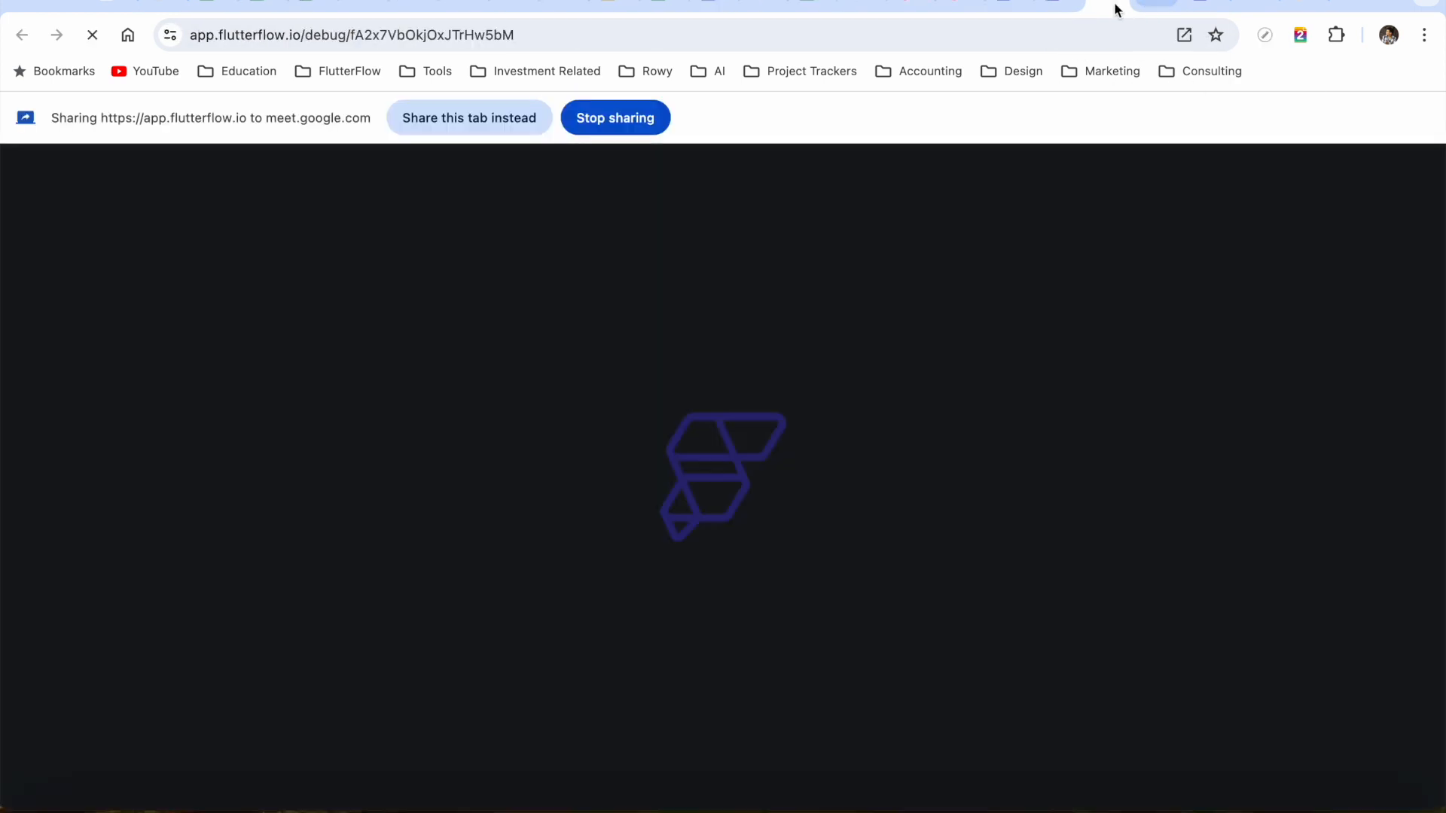
click(479, 121)
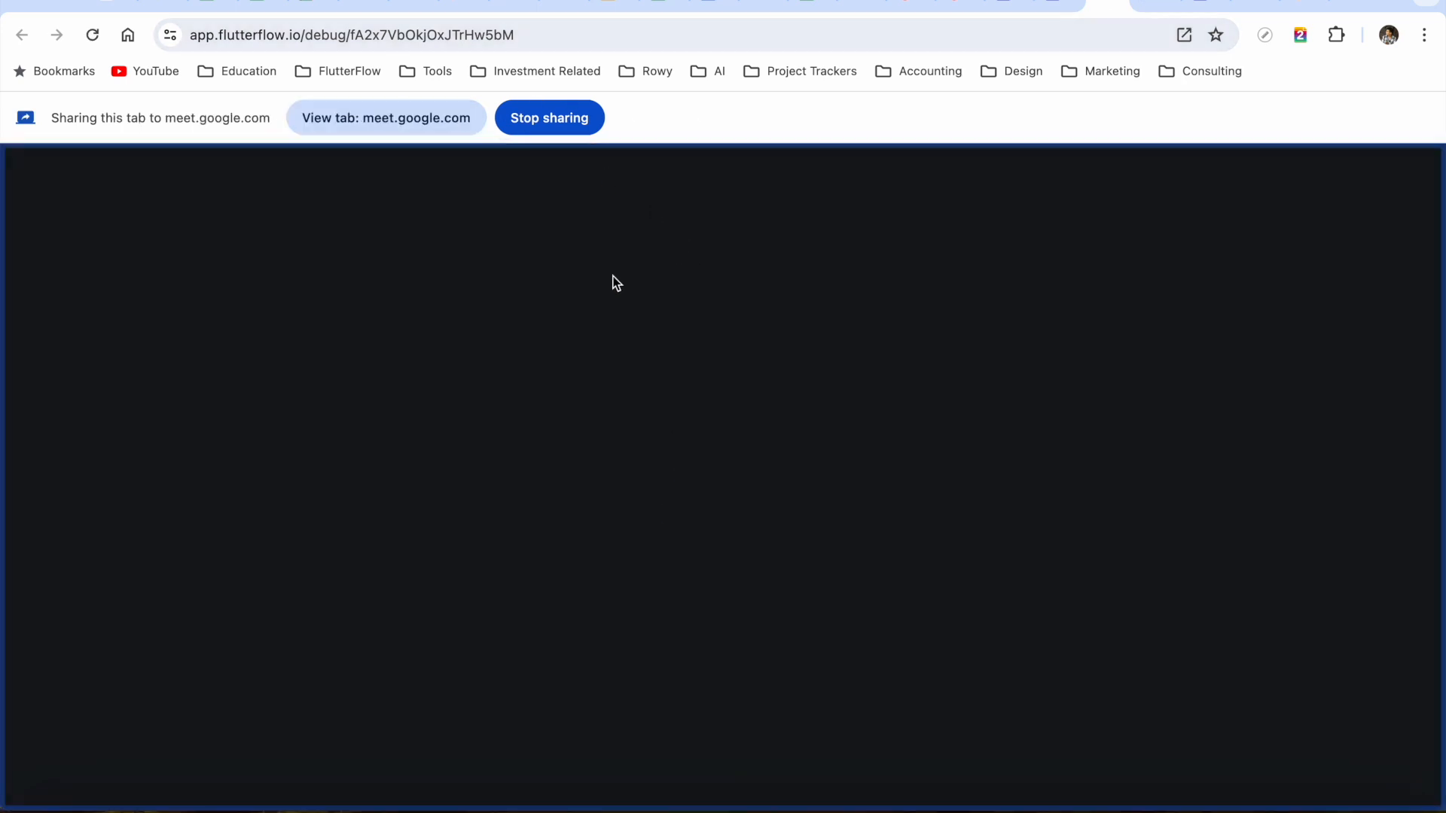
click(348, 4)
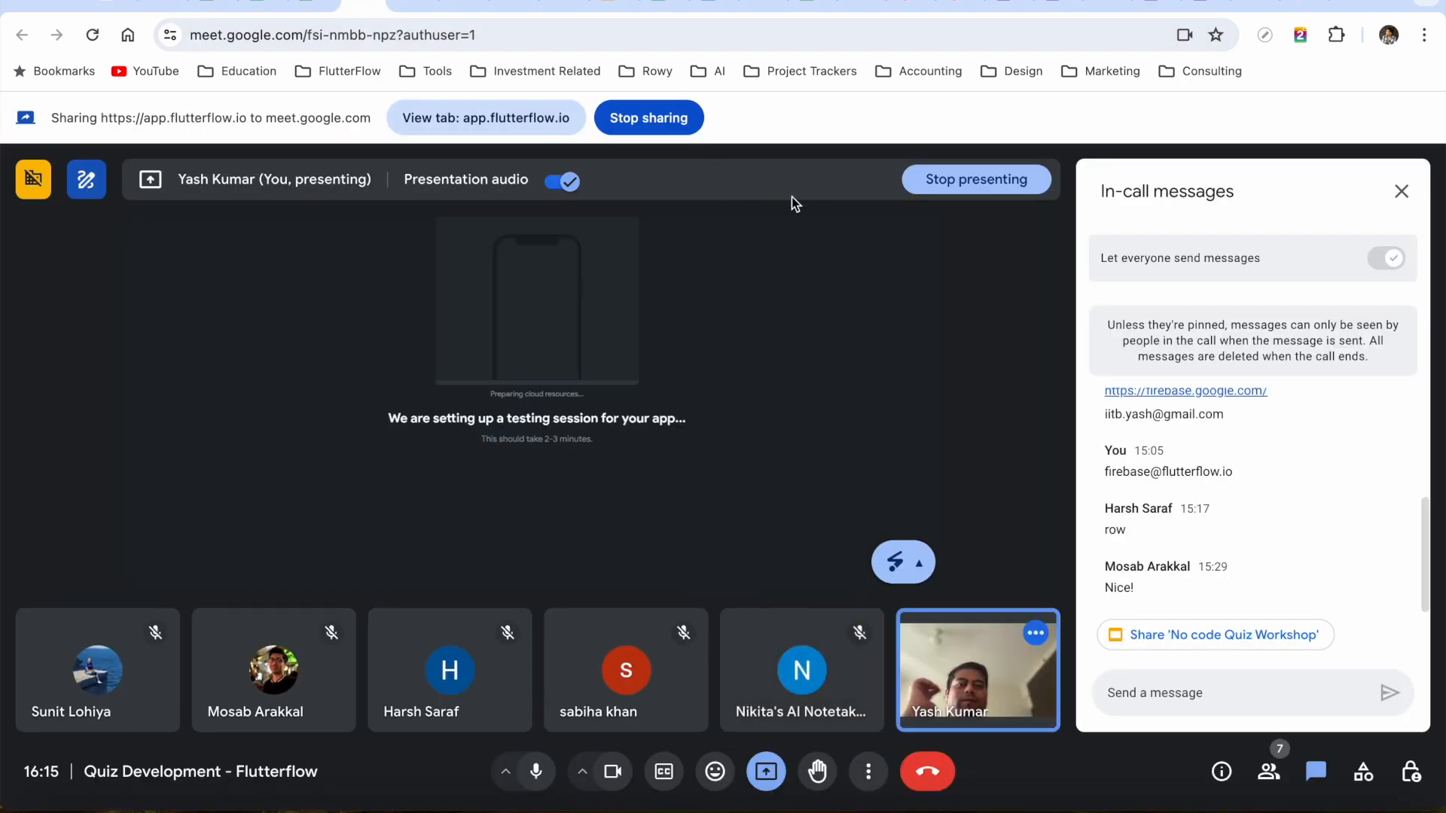
Return to the shared test tab showing Question Number 1 with 0 Point(s)
click(1107, 4)
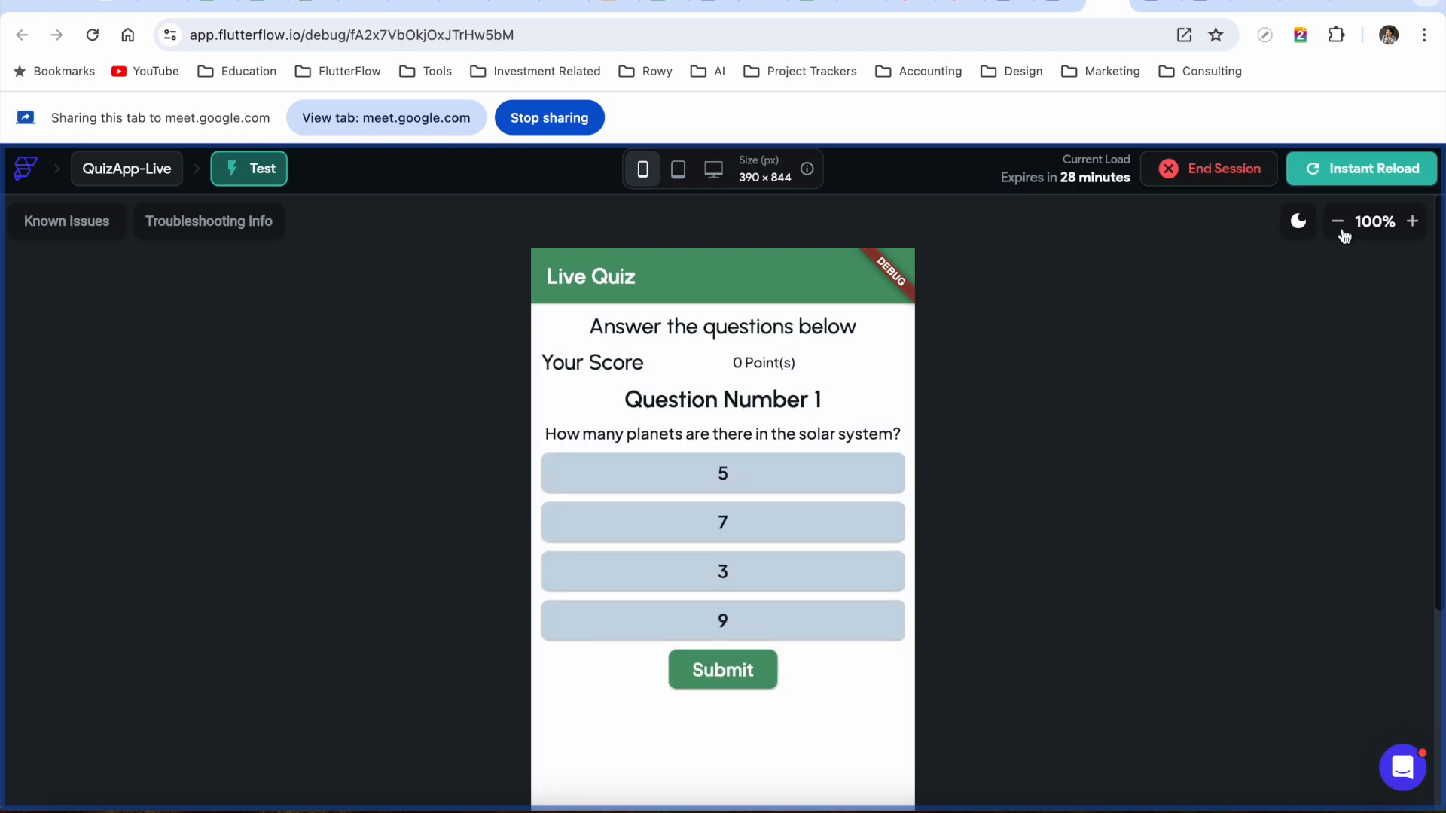
Zoom the test preview out to 75% and submit the answer to question 1
click(1340, 221)
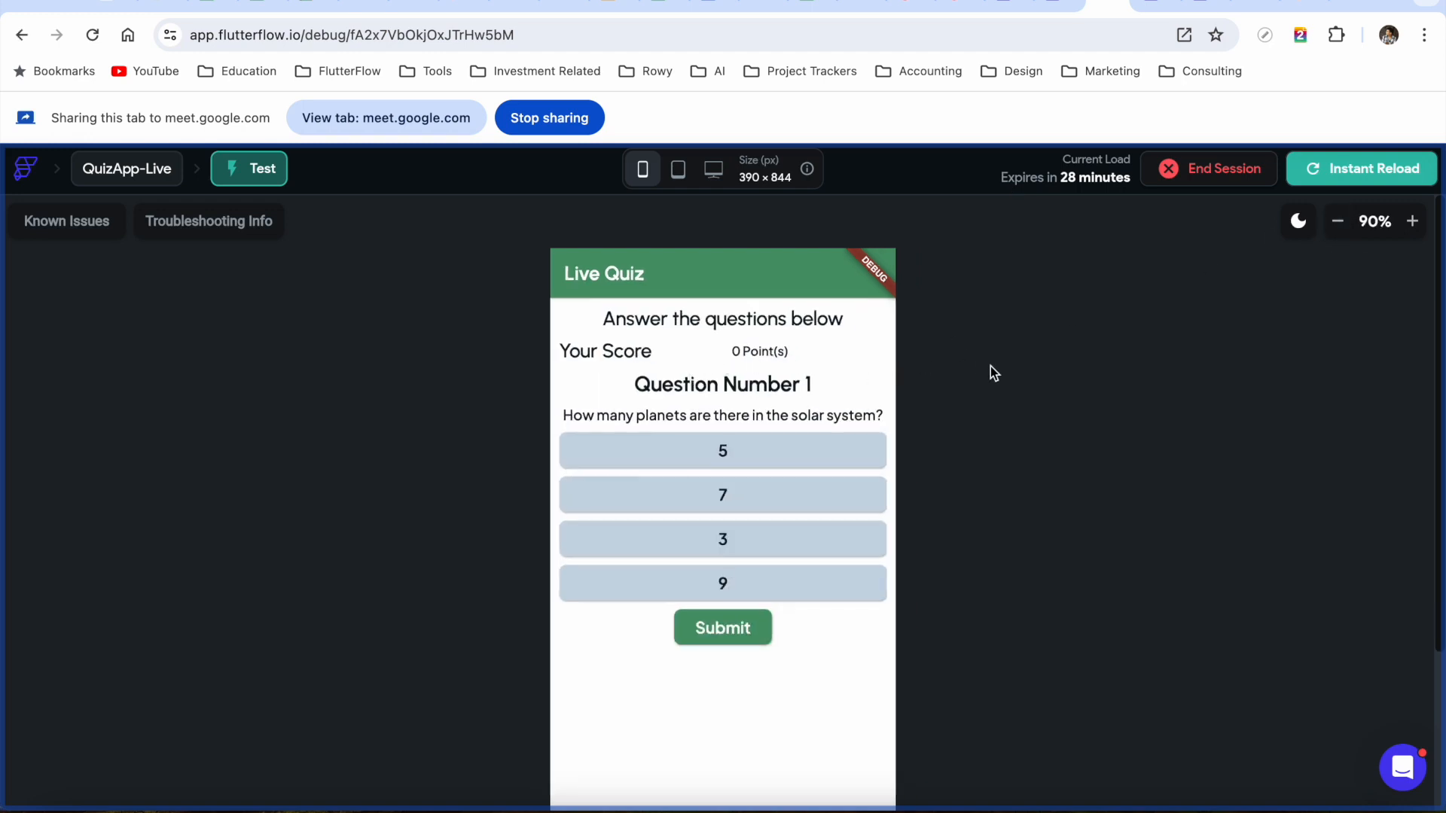
click(1339, 223)
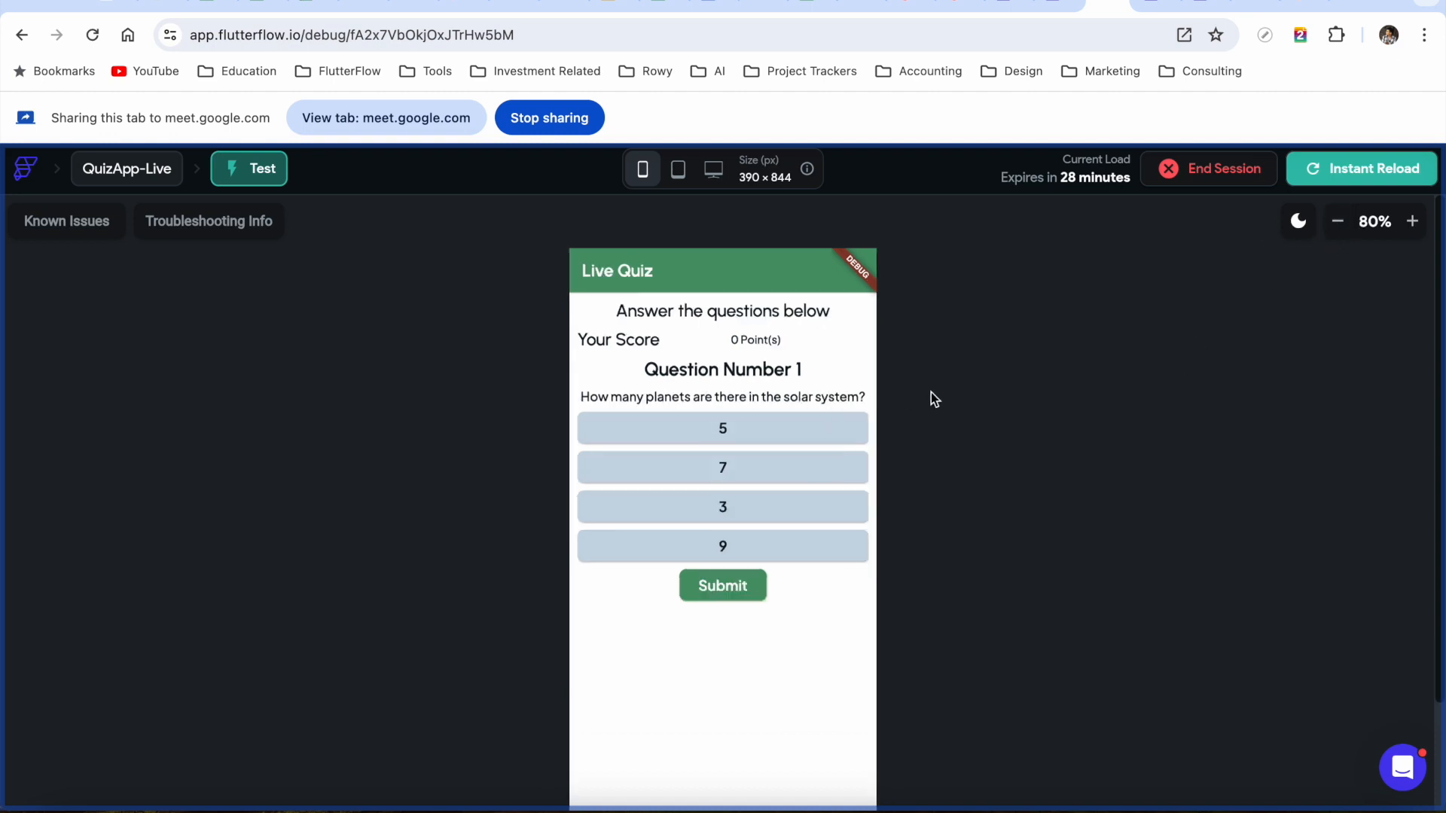
scroll(959, 423, down, 2)
scroll(959, 423, up, 1)
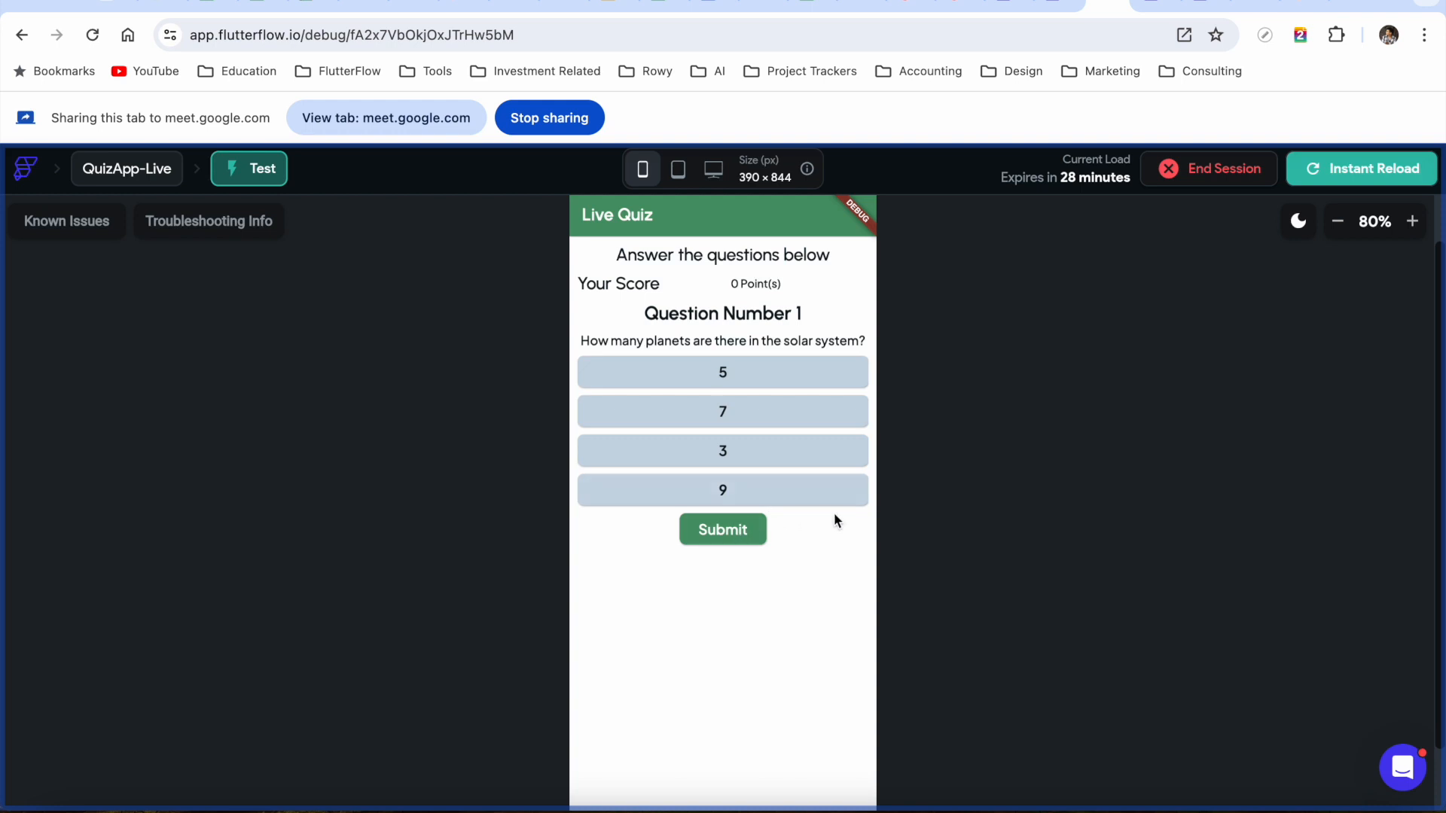
click(1338, 222)
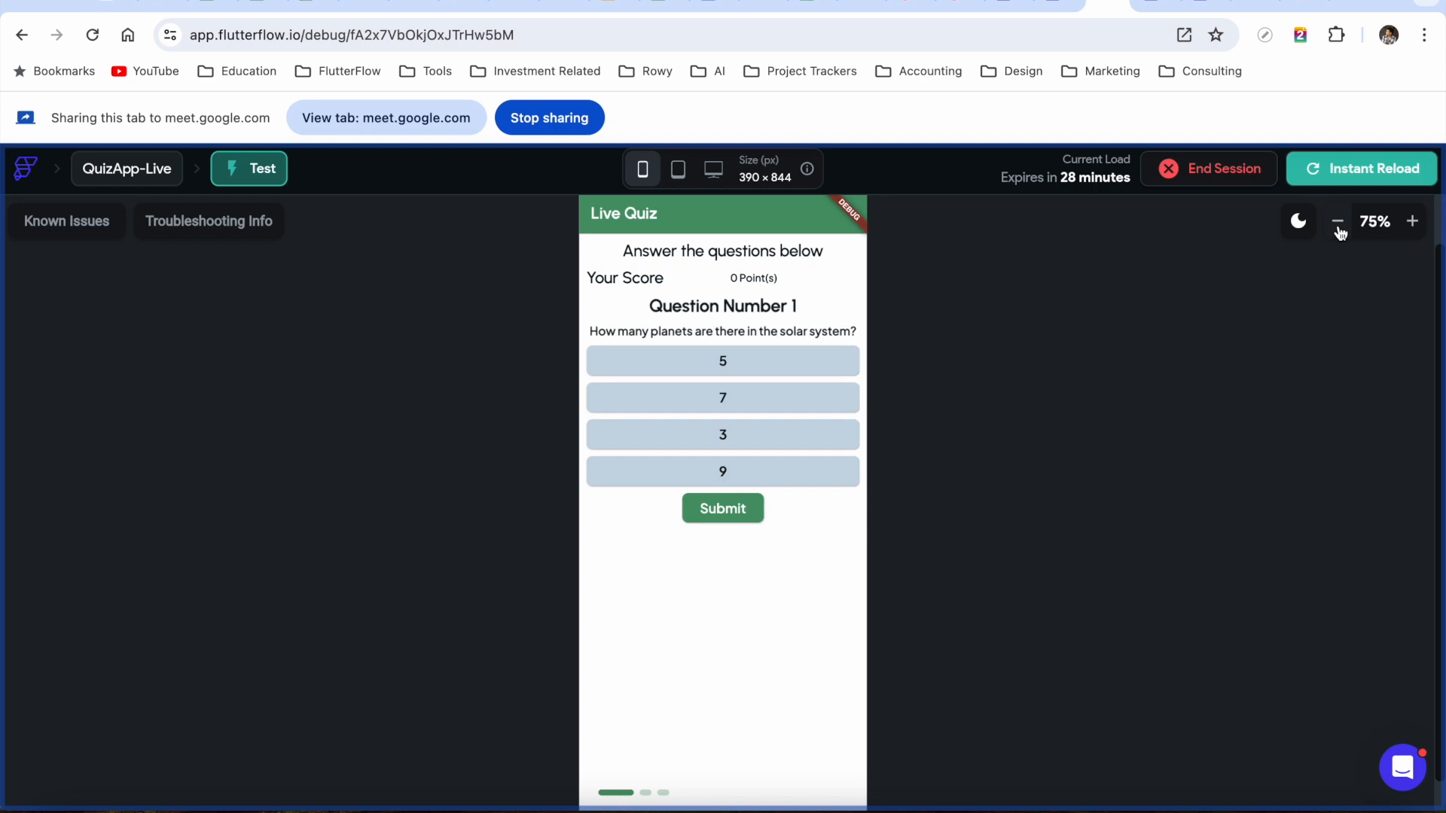
click(730, 518)
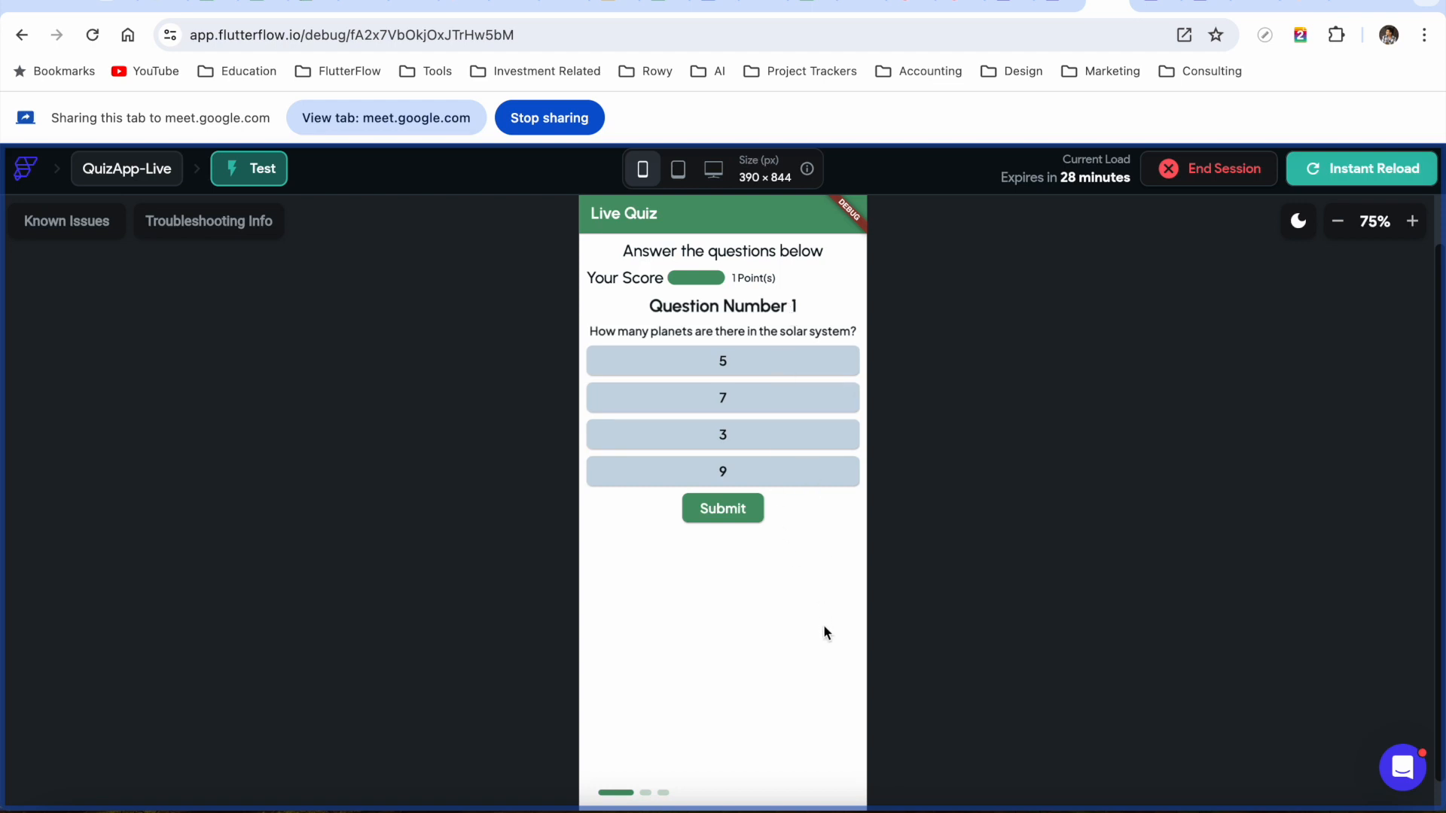
Advance to Question Number 2, choose Mars, and submit it
drag(820, 625, 644, 625)
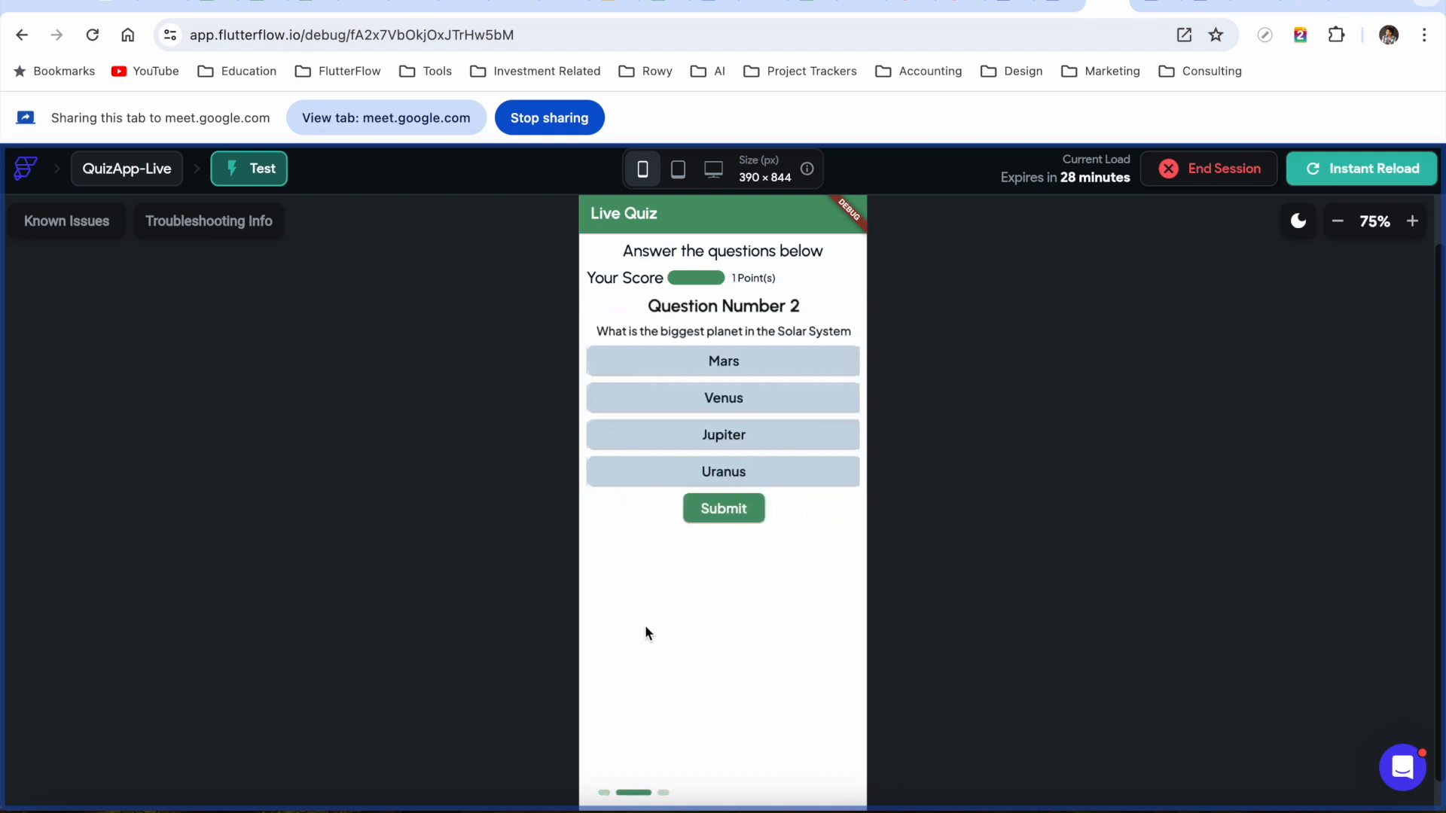
click(736, 366)
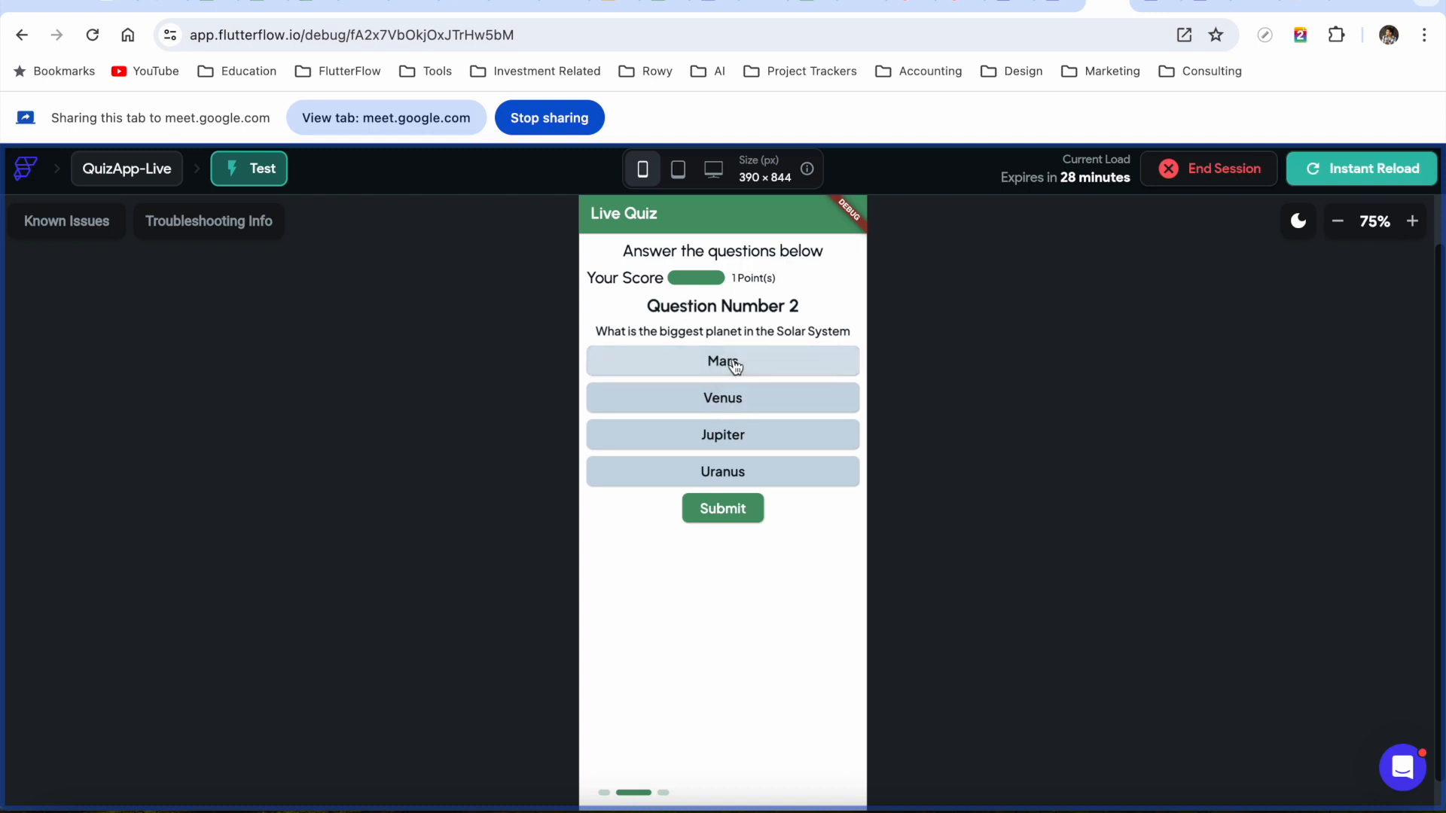
click(736, 521)
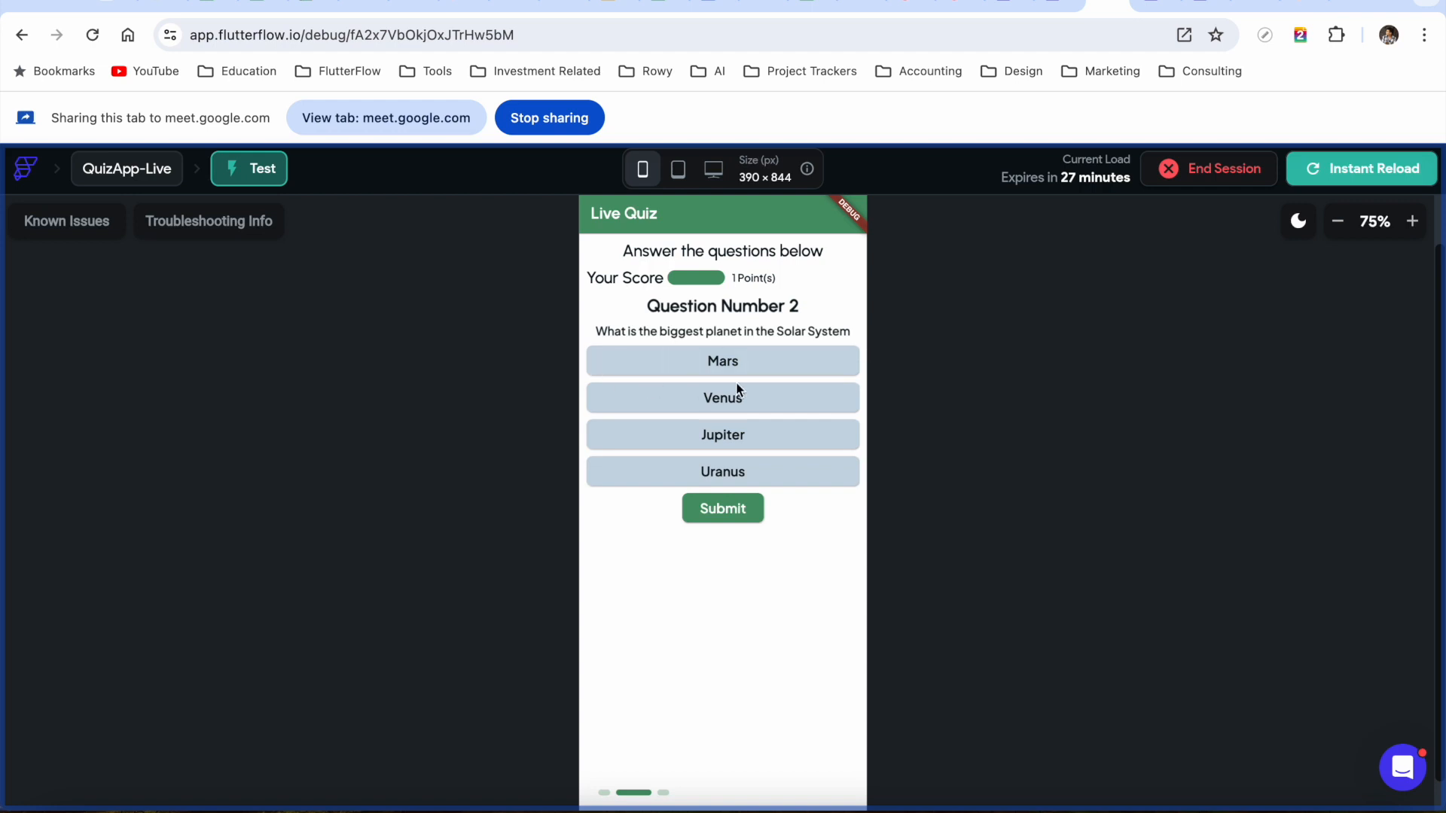
Share the FlutterFlow editor tab in the meeting and bring Border Color into view in Properties
click(1058, 6)
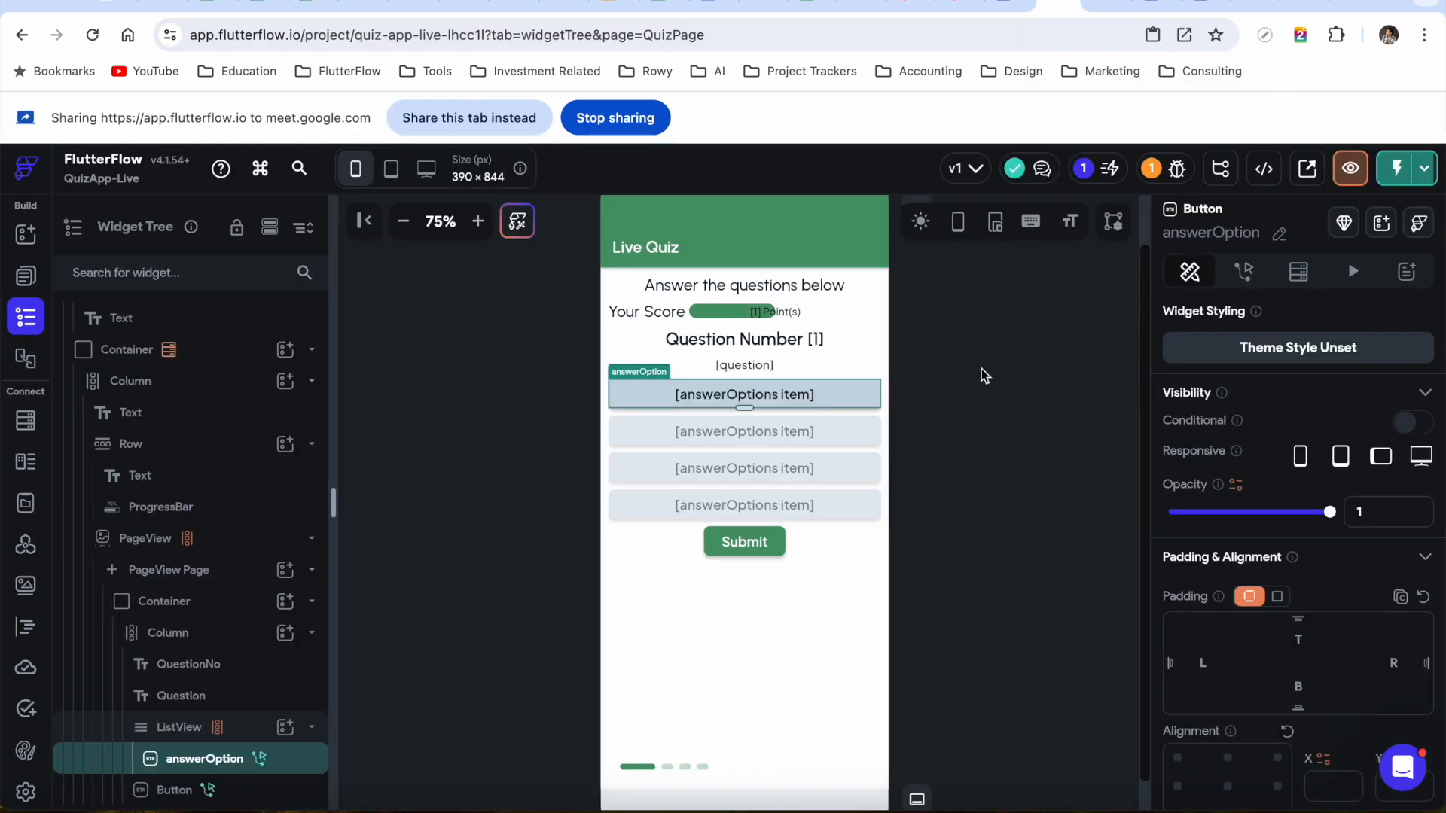
scroll(1348, 603, down, 10)
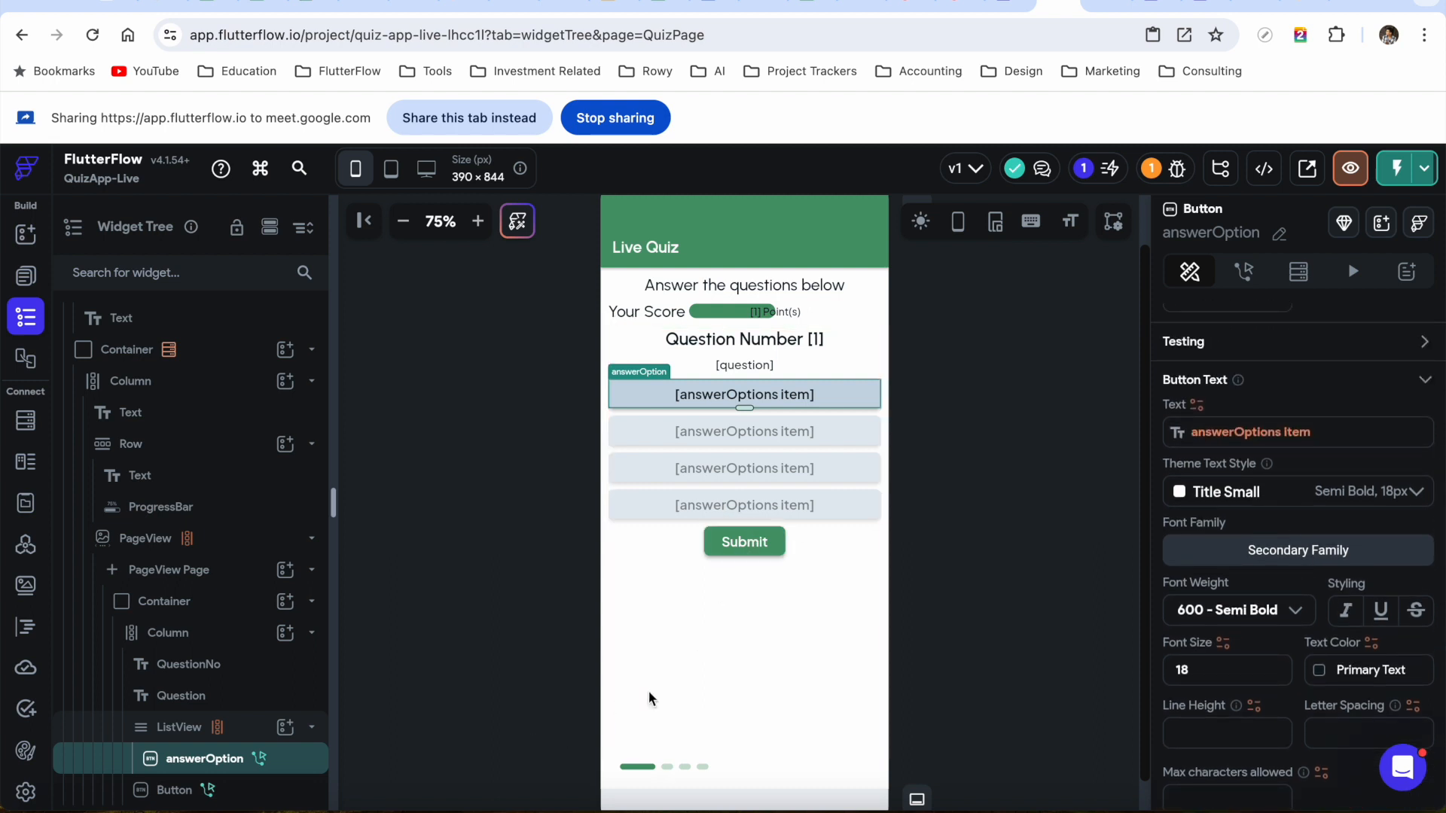
scroll(1263, 617, down, 3)
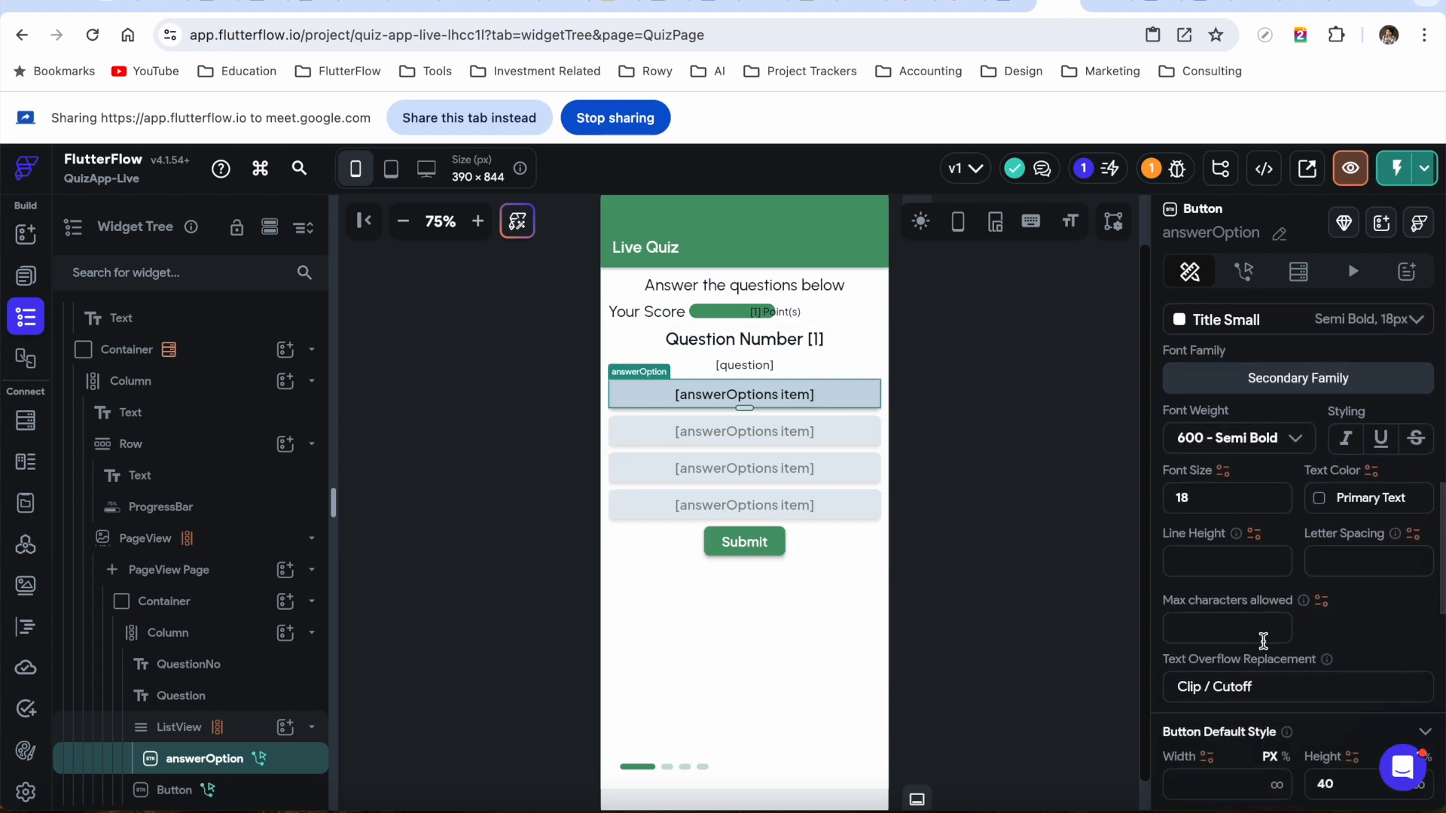
scroll(1263, 640, down, 2)
scroll(1272, 681, down, 5)
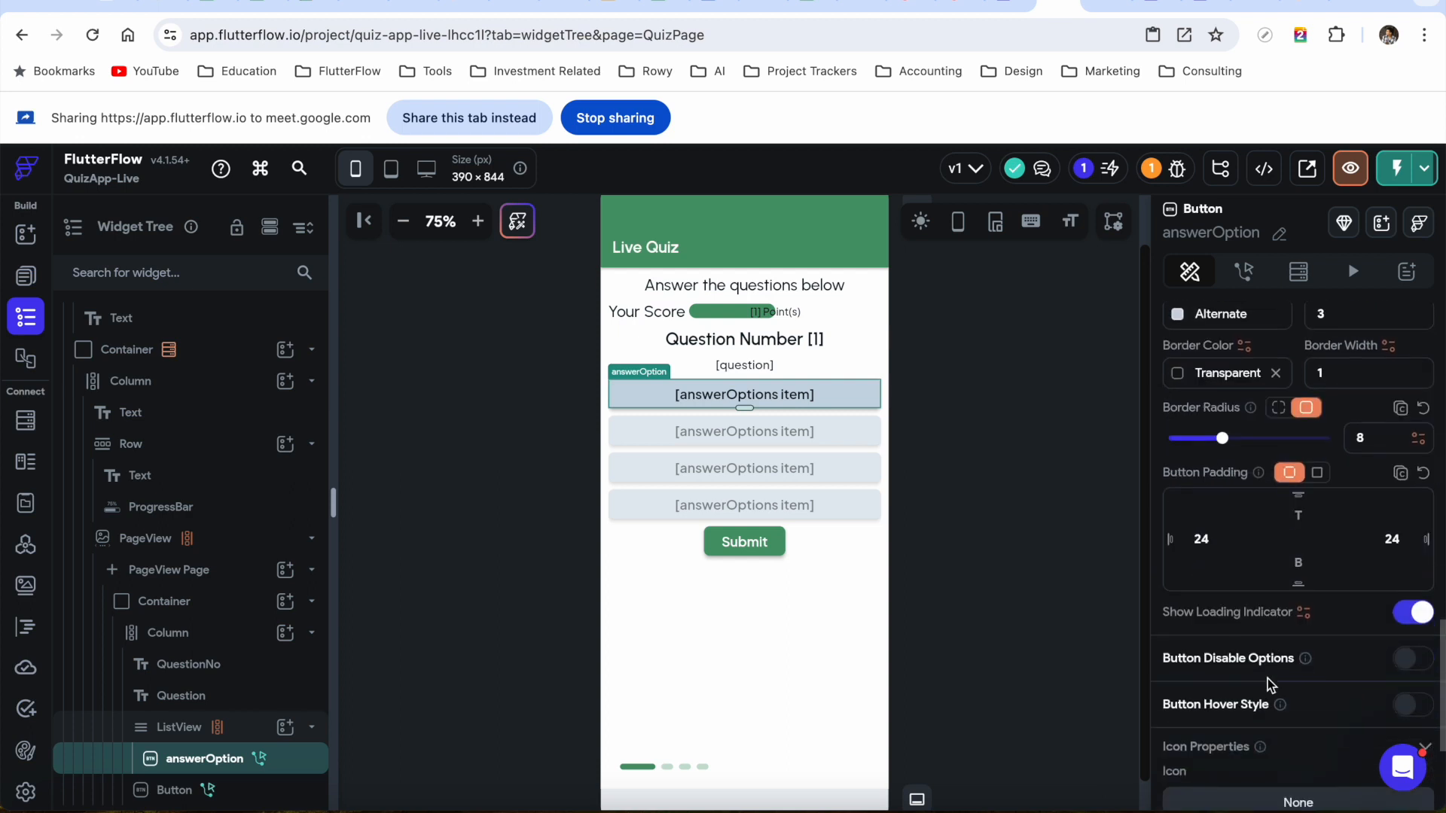
click(459, 123)
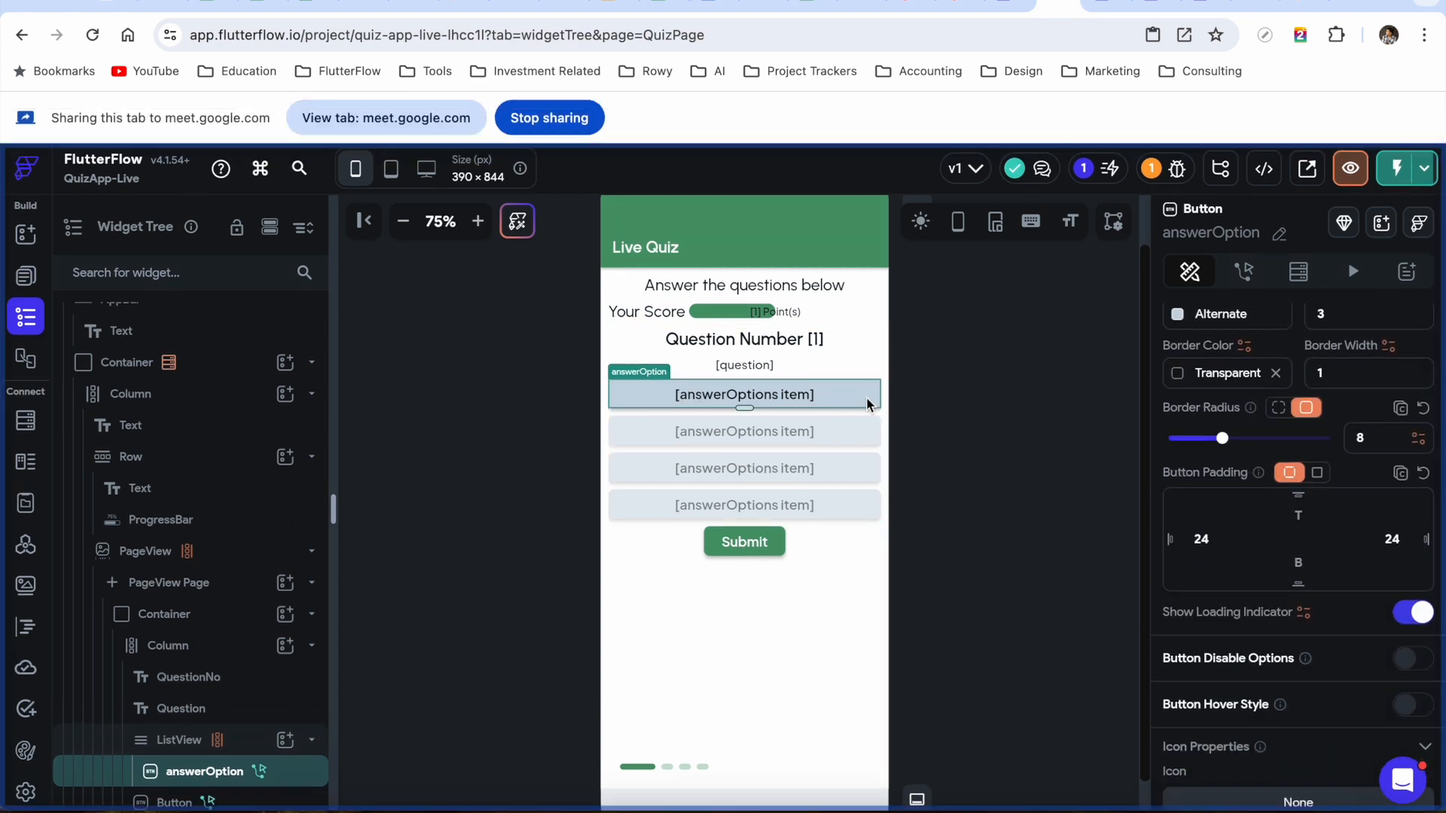
scroll(1215, 563, up, 3)
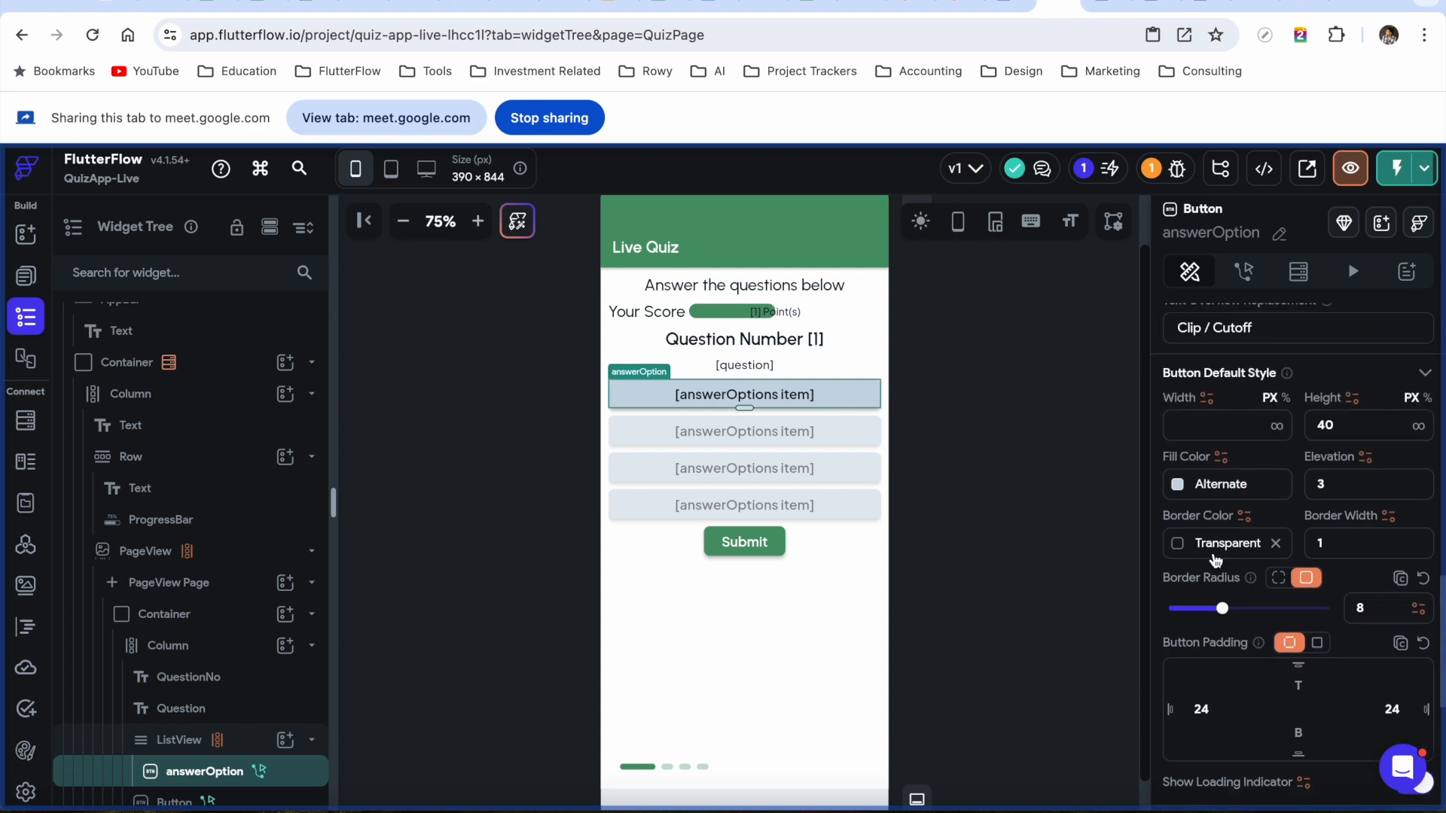
scroll(1355, 482, up, 2)
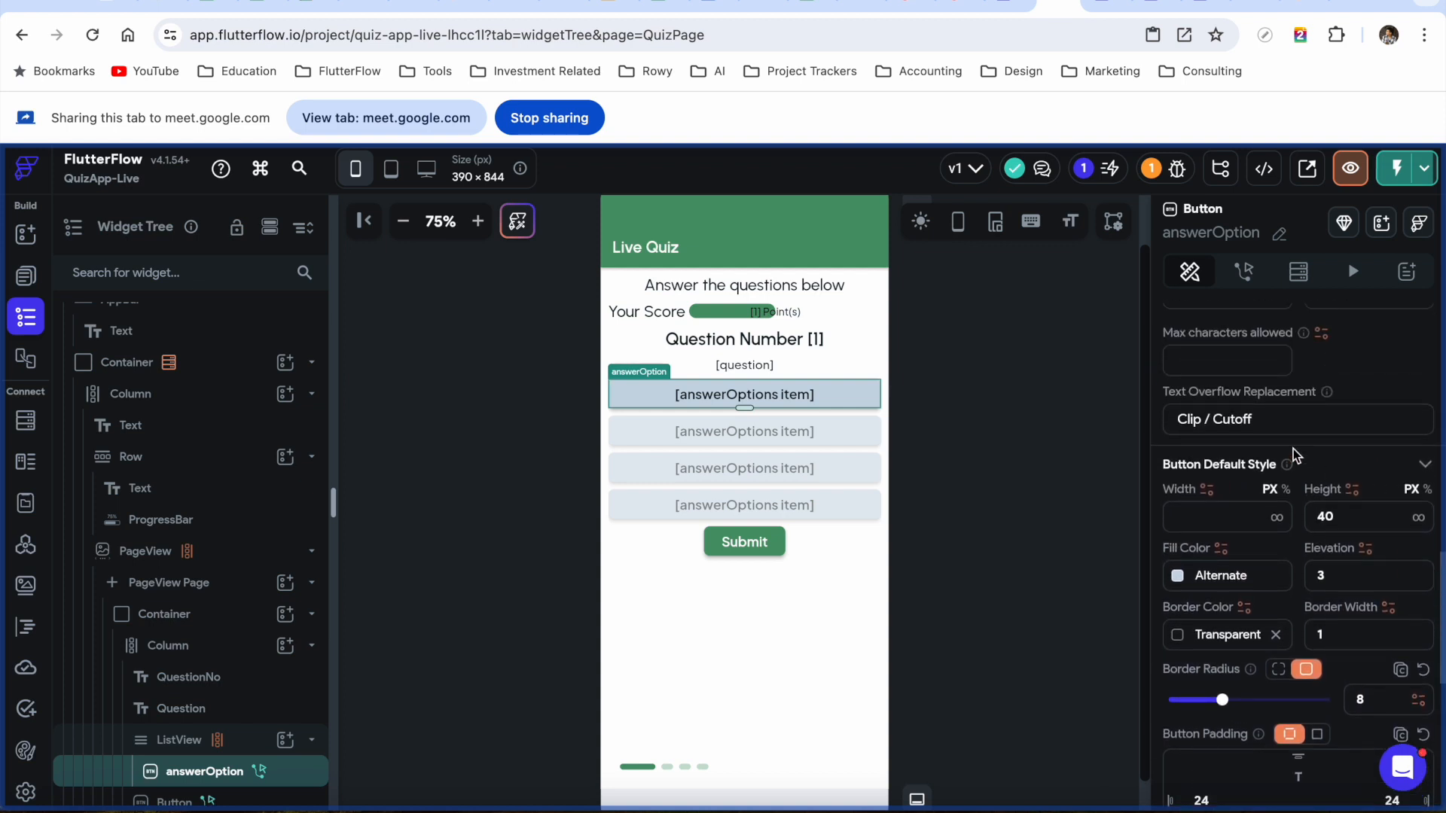
scroll(1238, 479, down, 4)
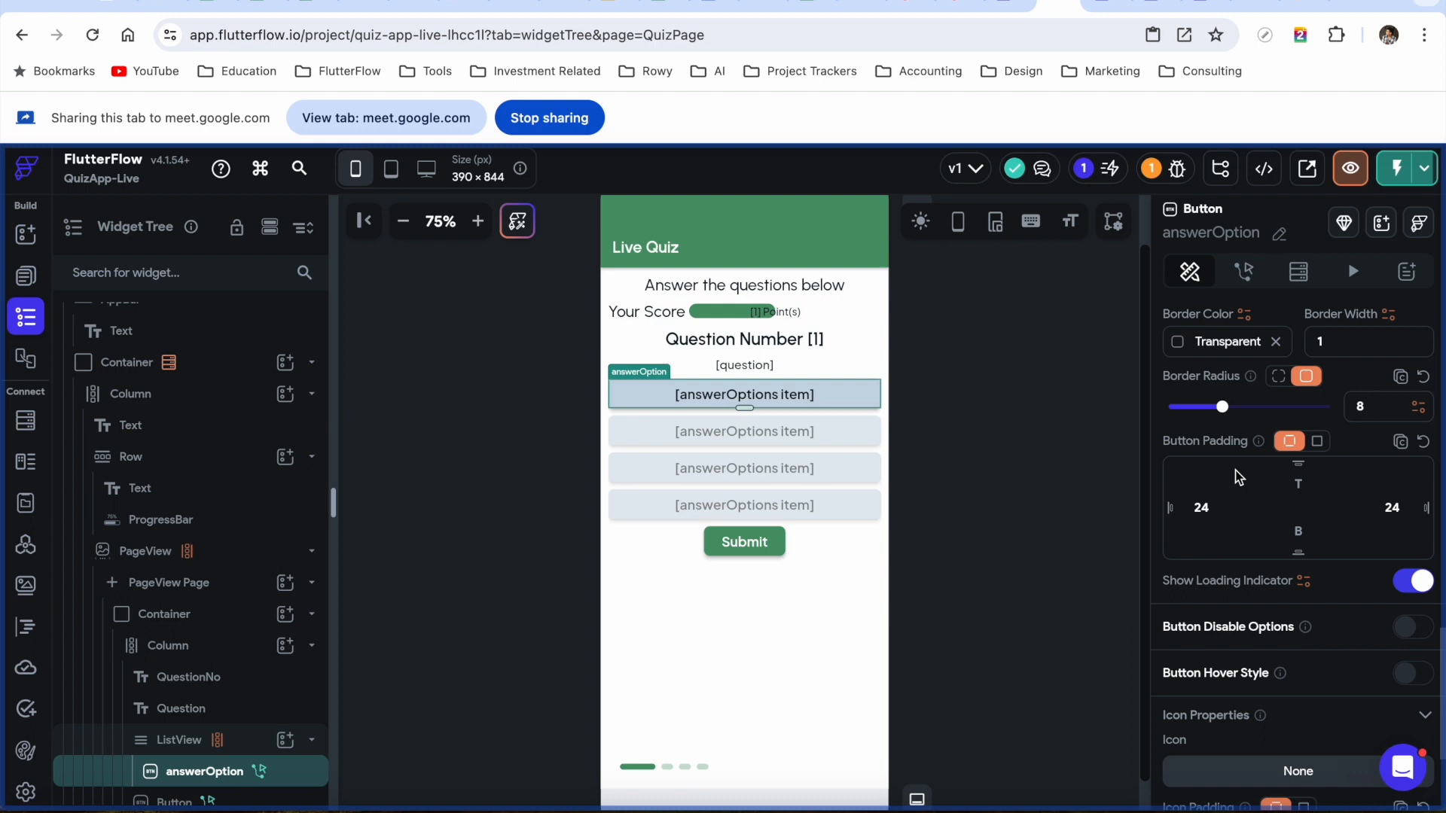
scroll(1238, 475, up, 1)
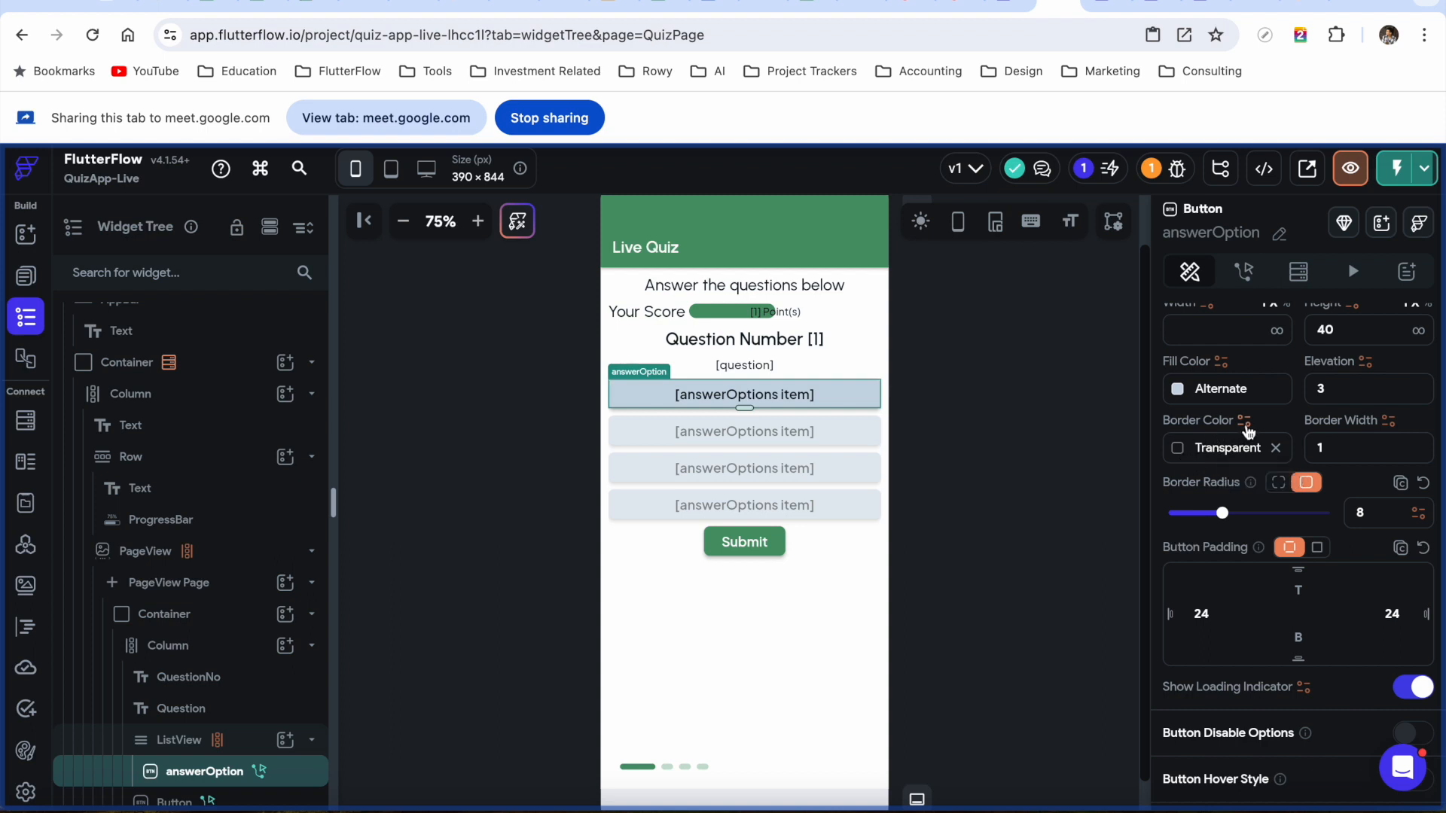
Give Border Color a Conditional Value (If/Then/Else) with a Single Condition
click(1246, 423)
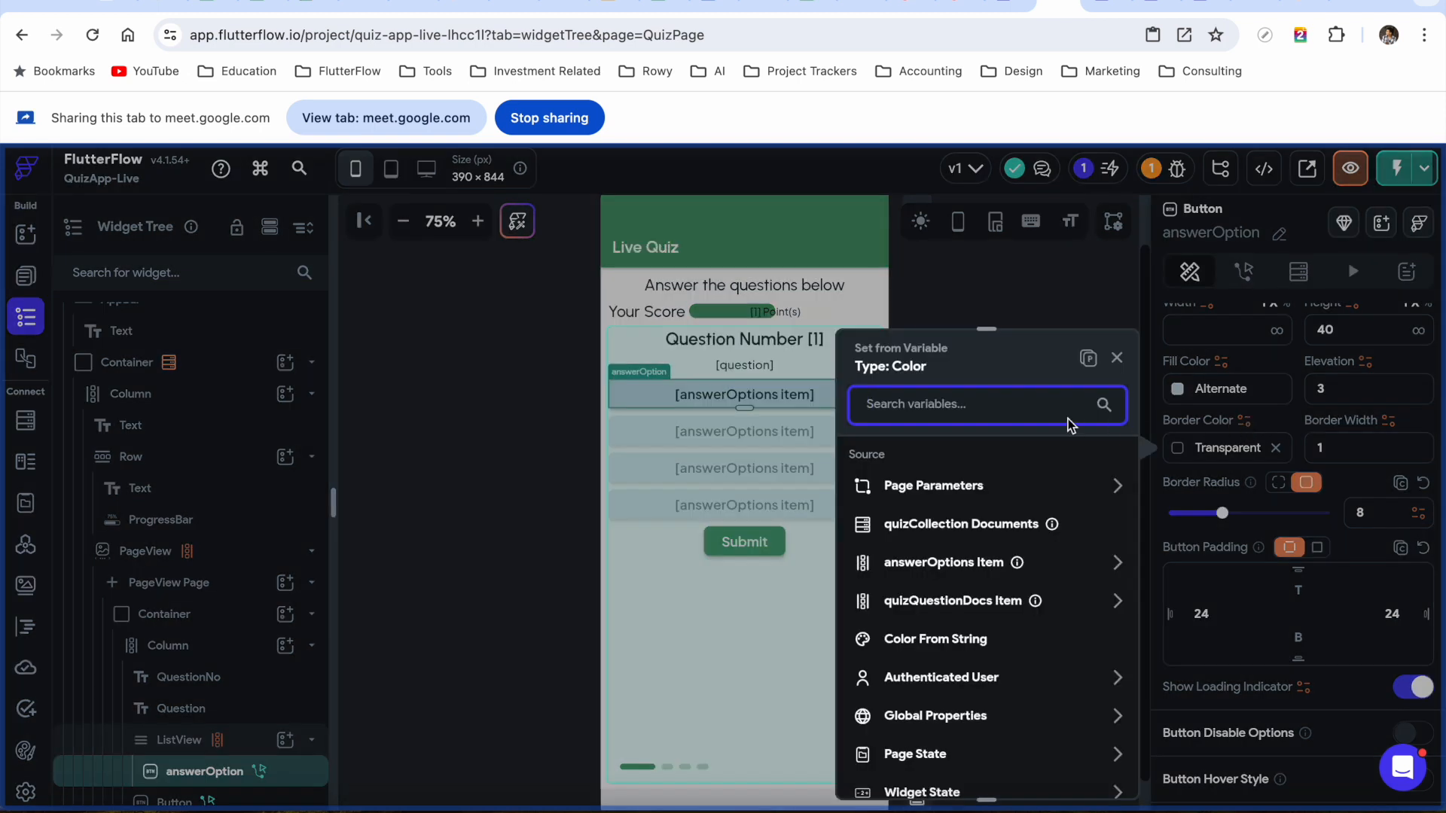
text(conditiona)
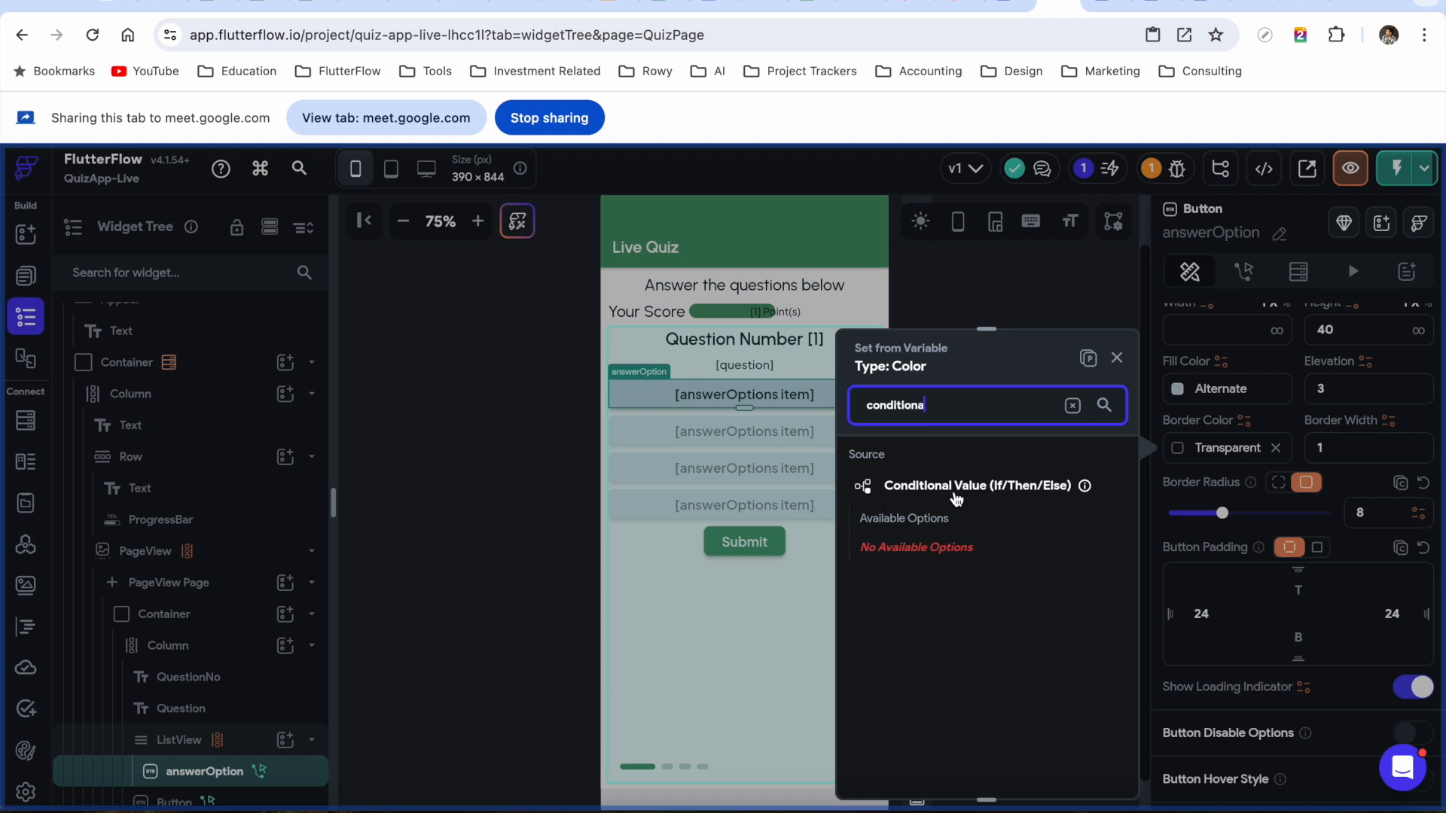
click(957, 489)
click(966, 527)
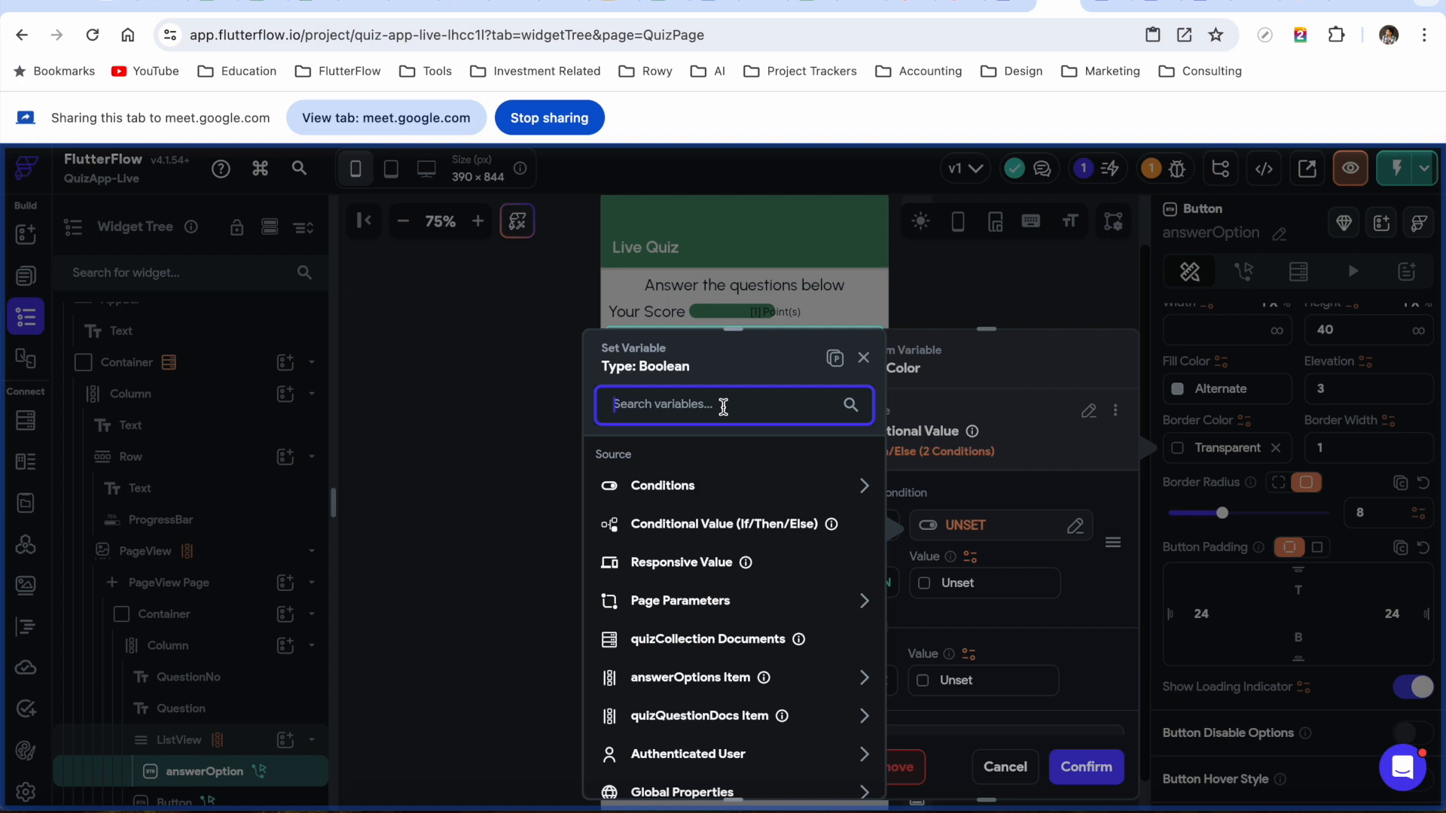
click(681, 487)
click(681, 551)
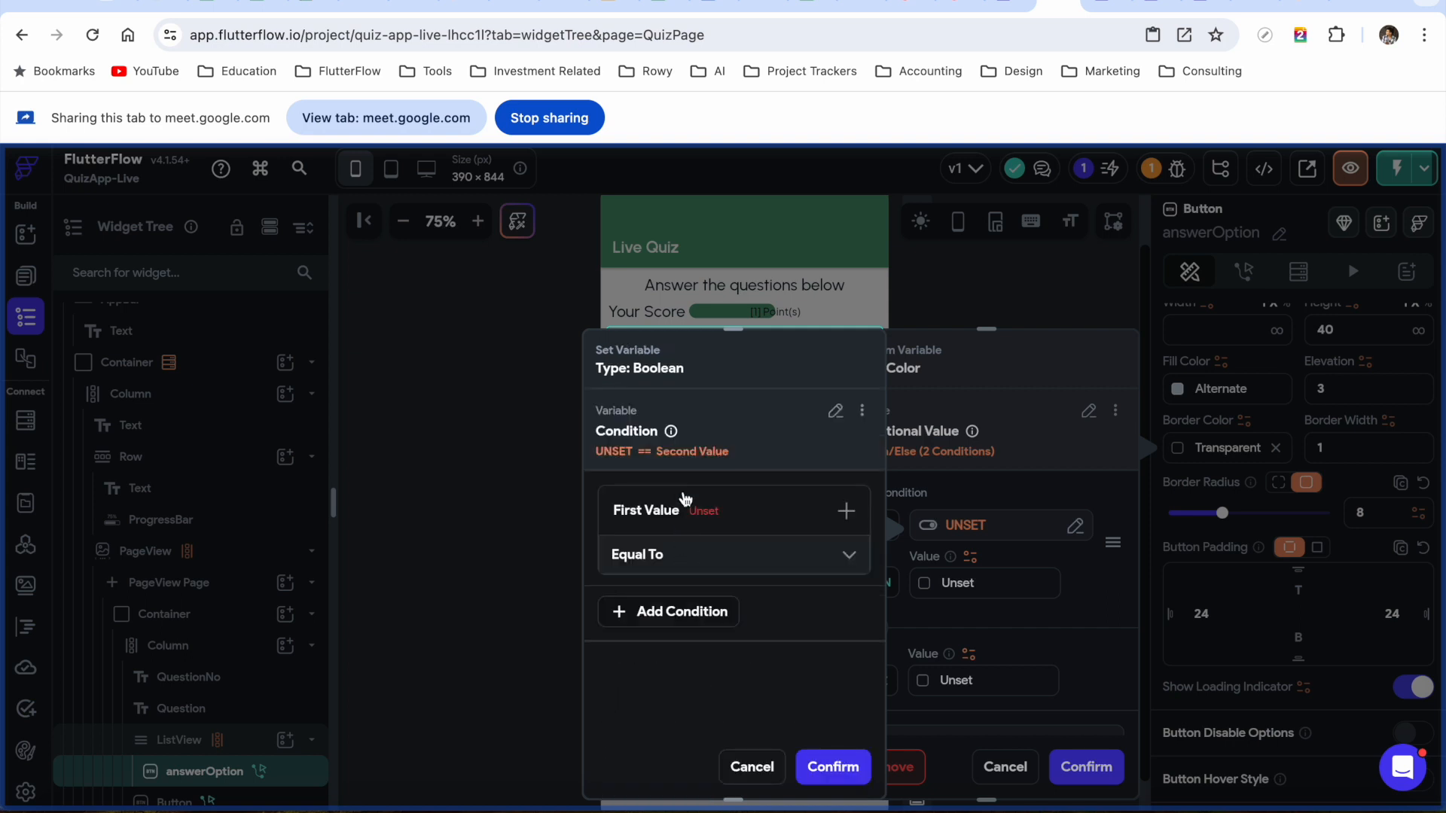
Make the condition check that selectedAnswer is Set and Not Empty, and confirm it
click(697, 510)
click(688, 559)
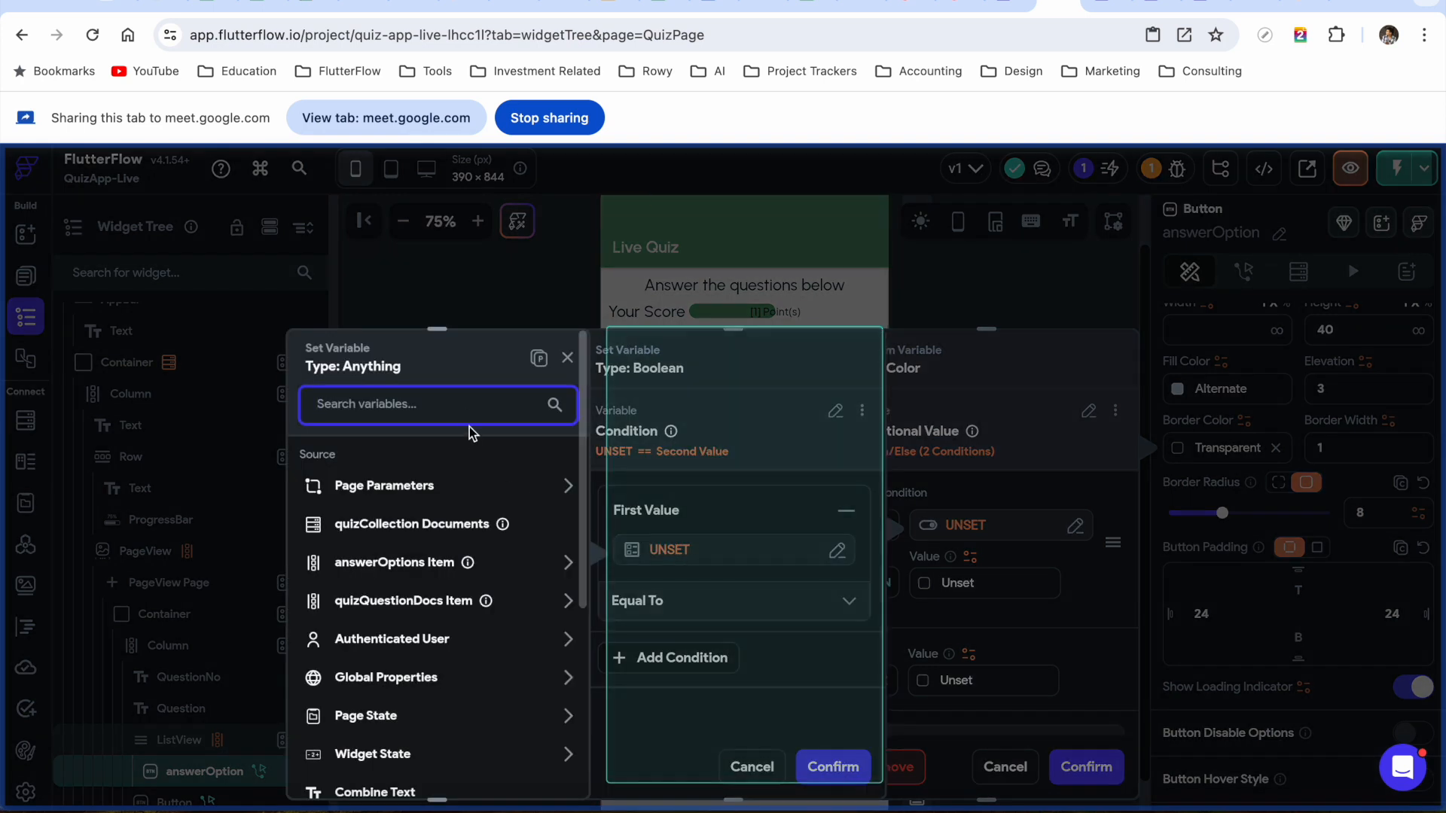
text(selected)
click(413, 552)
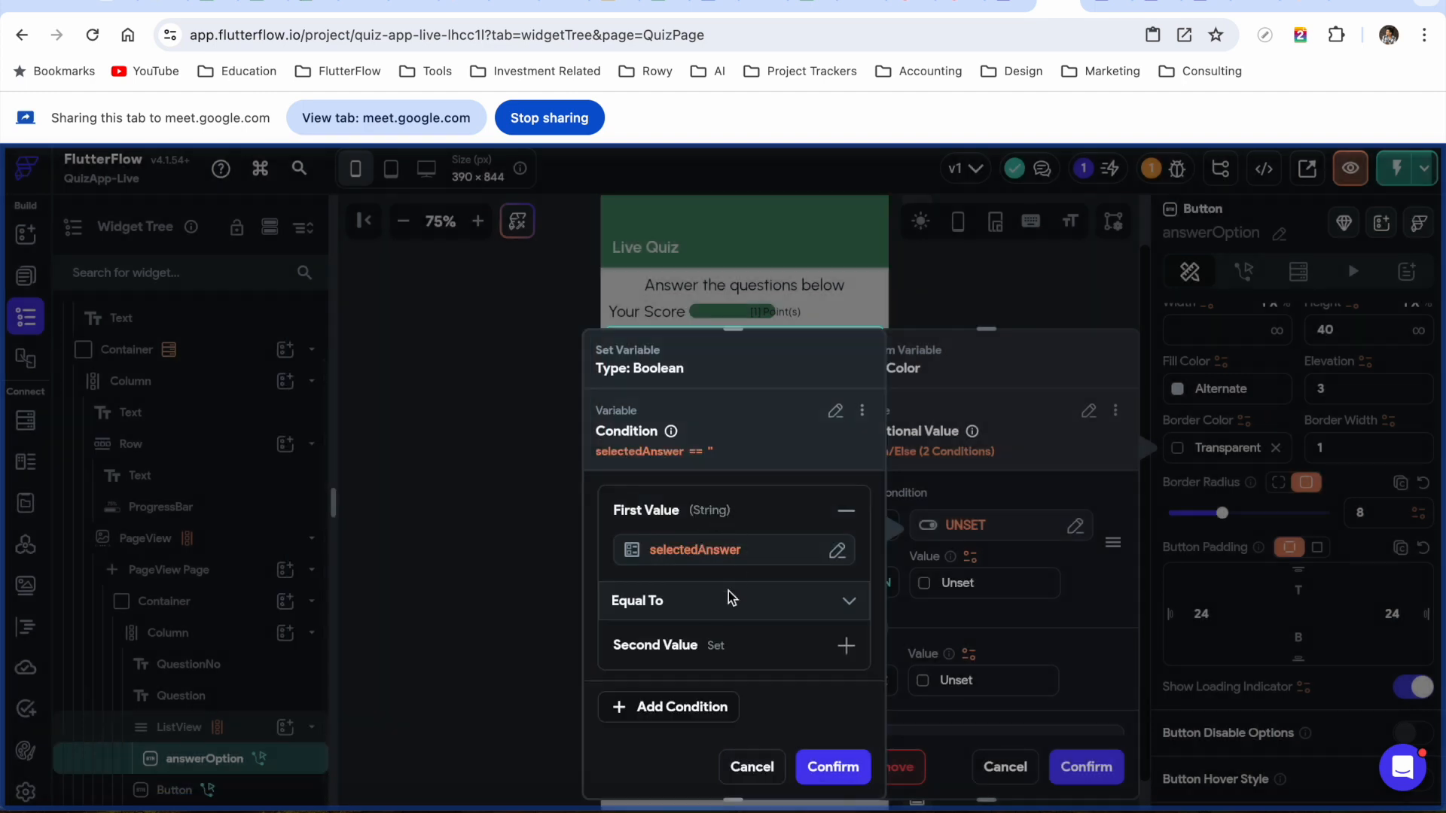
scroll(749, 550, down, 1)
click(804, 595)
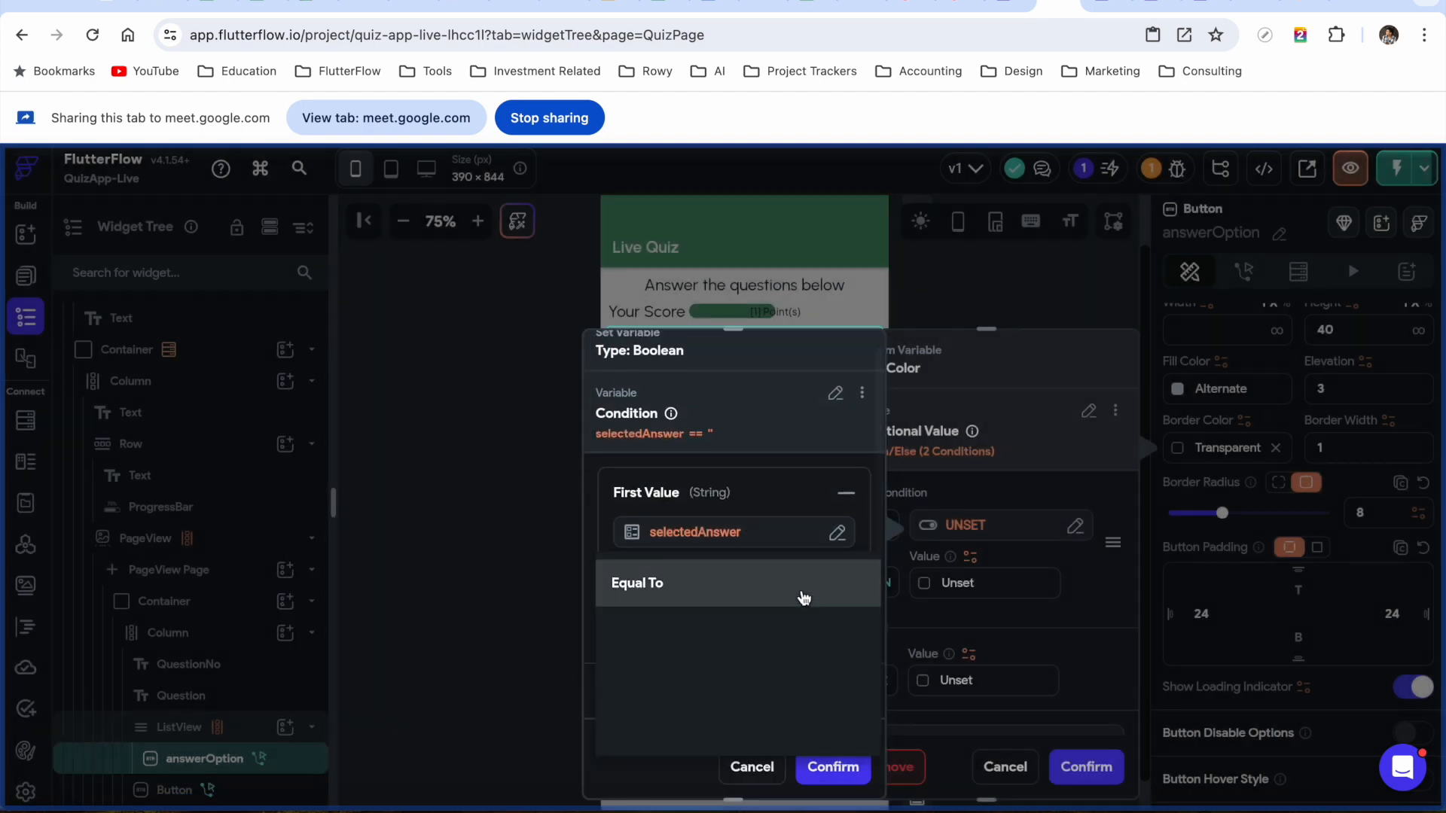
click(706, 680)
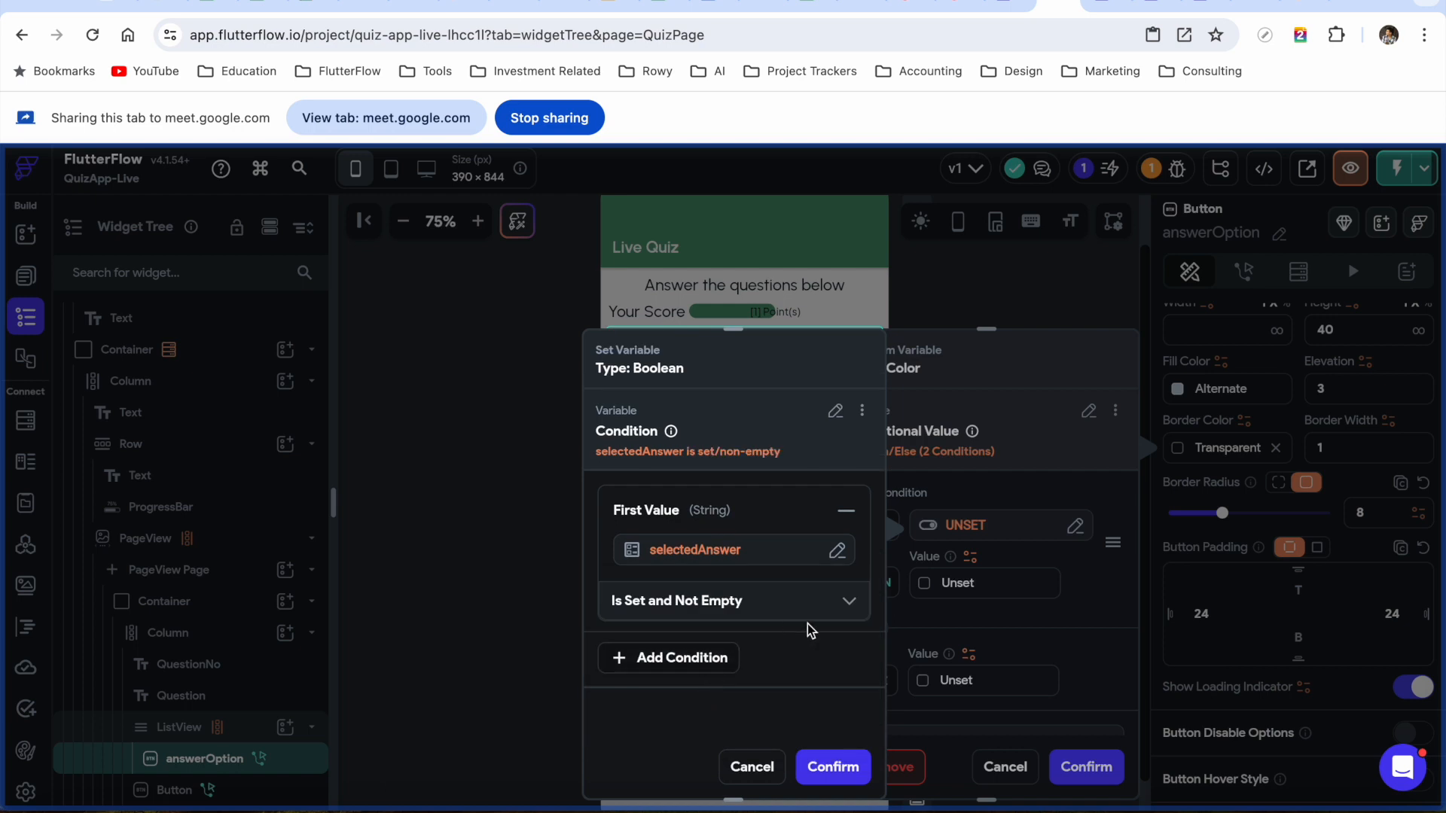
click(833, 767)
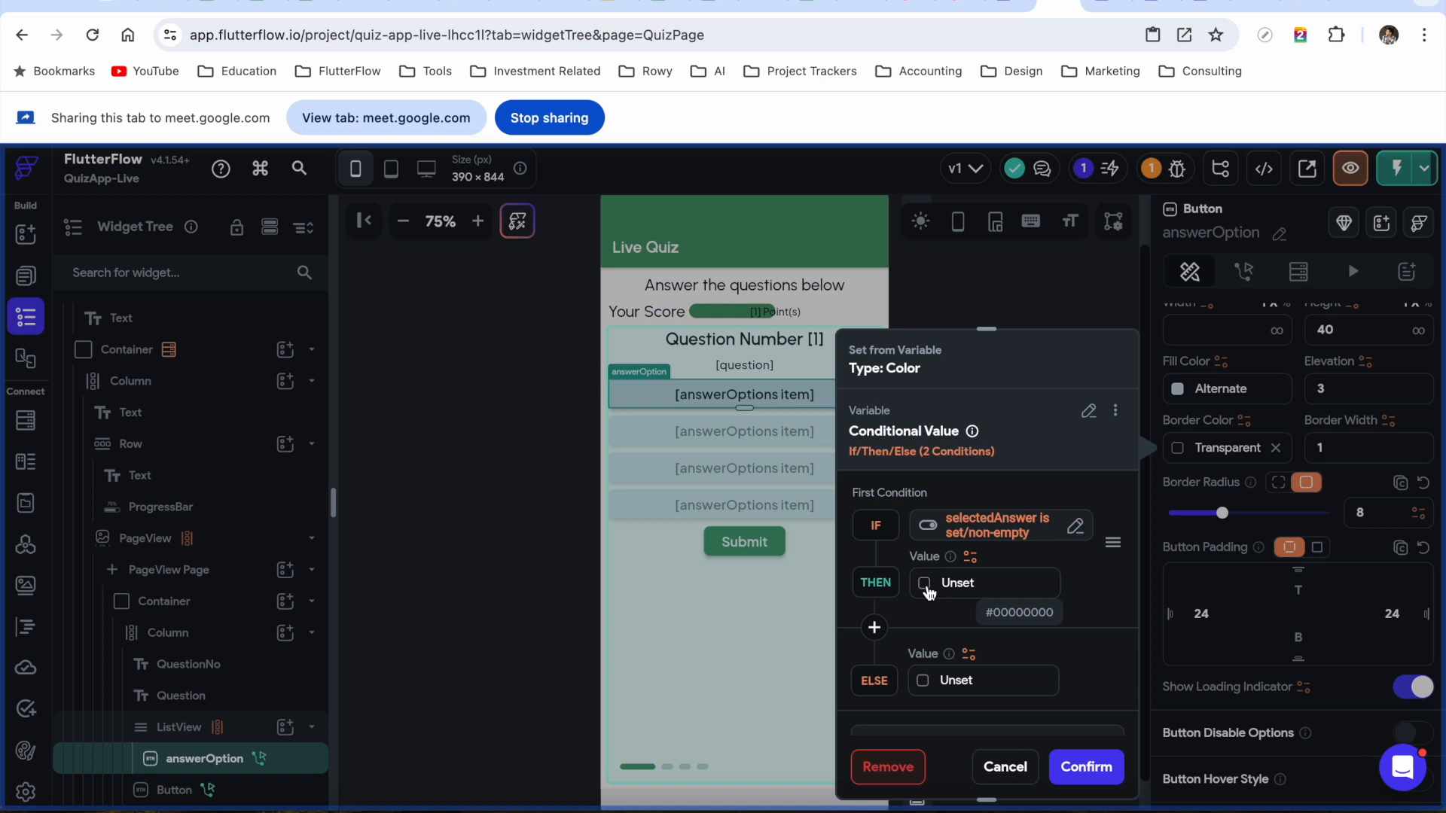
Make the THEN colour a nested Conditional Value instead of a fixed colour
click(927, 589)
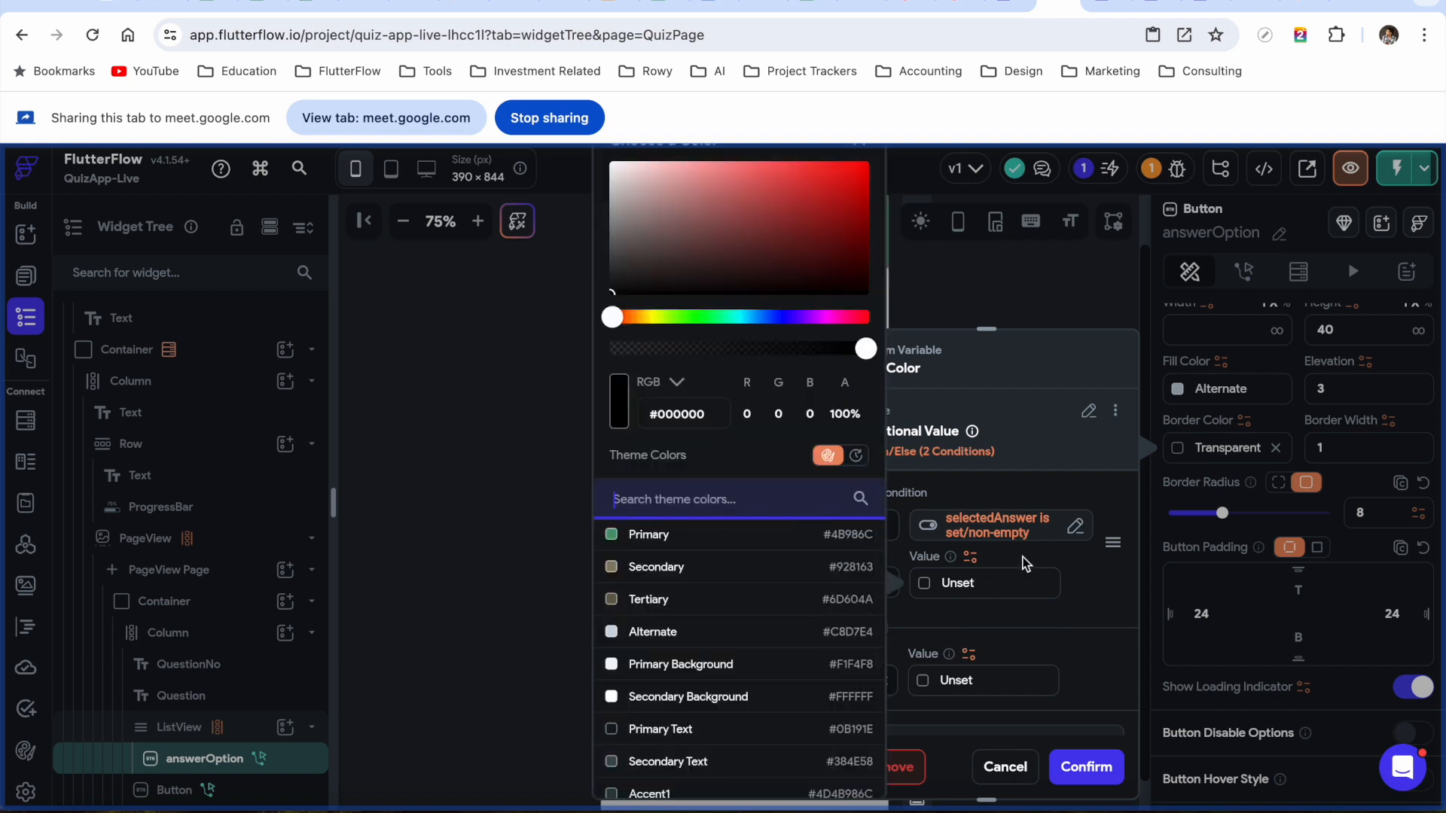
click(972, 561)
click(971, 557)
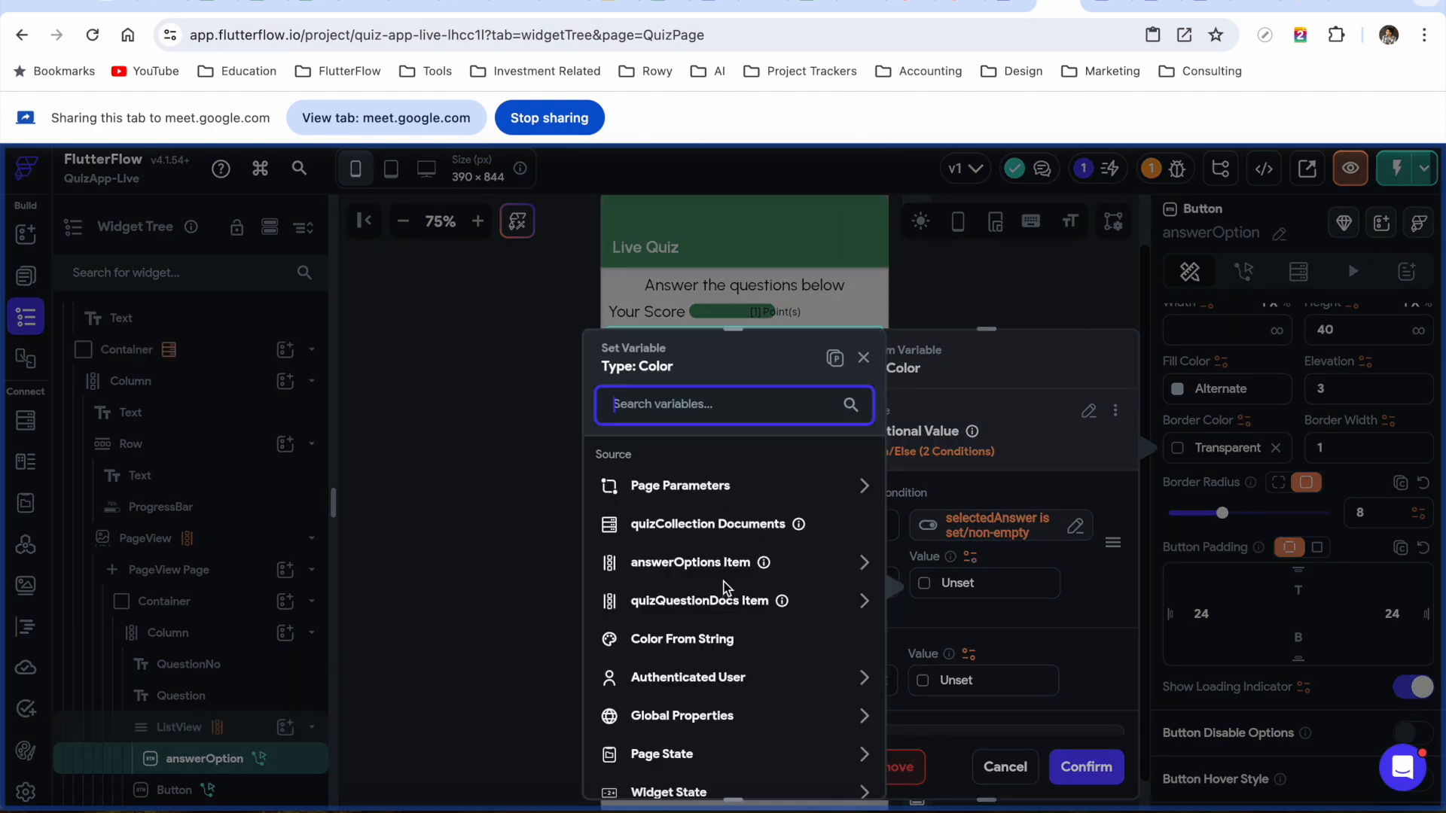
text(cond)
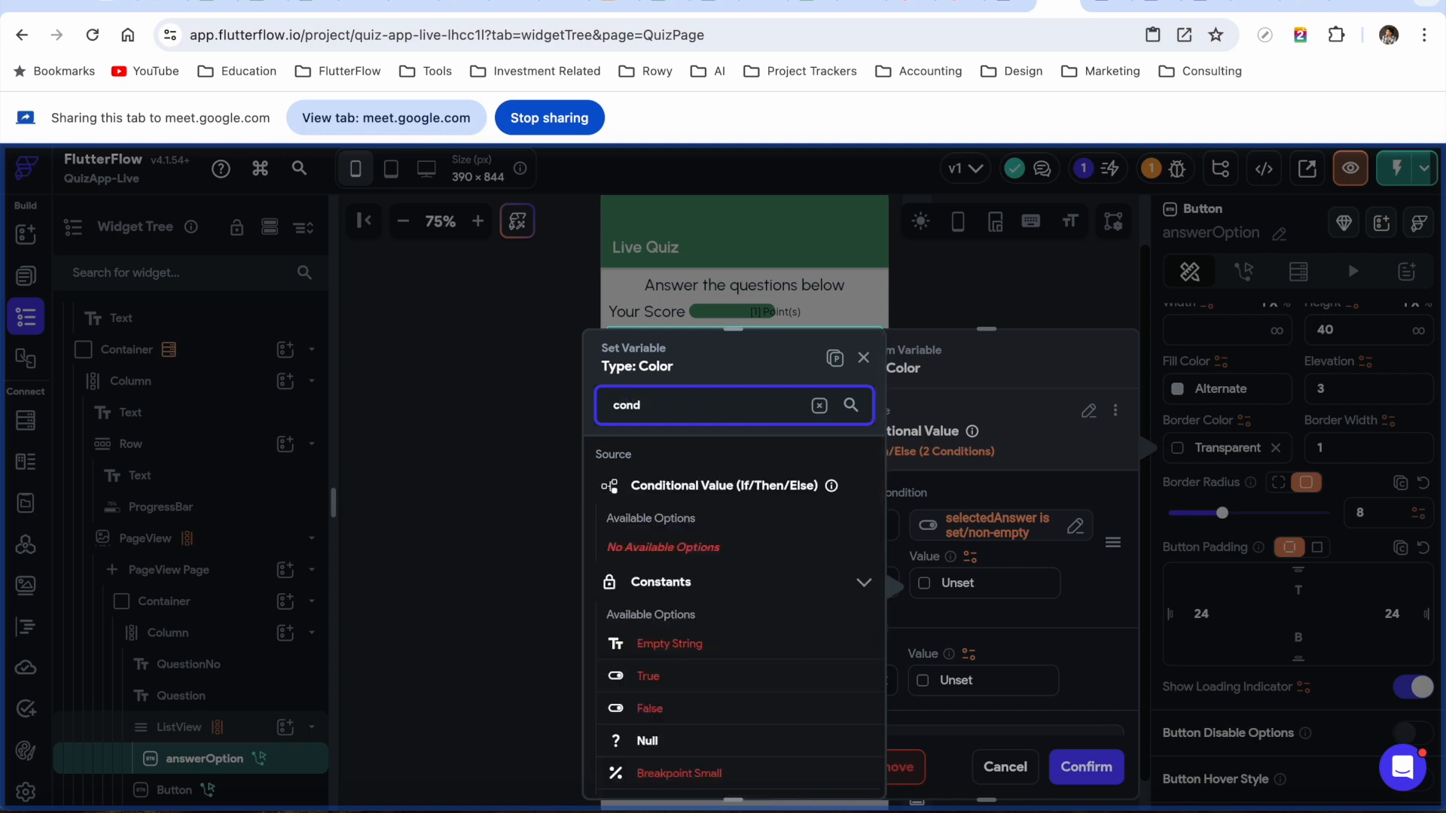
click(723, 485)
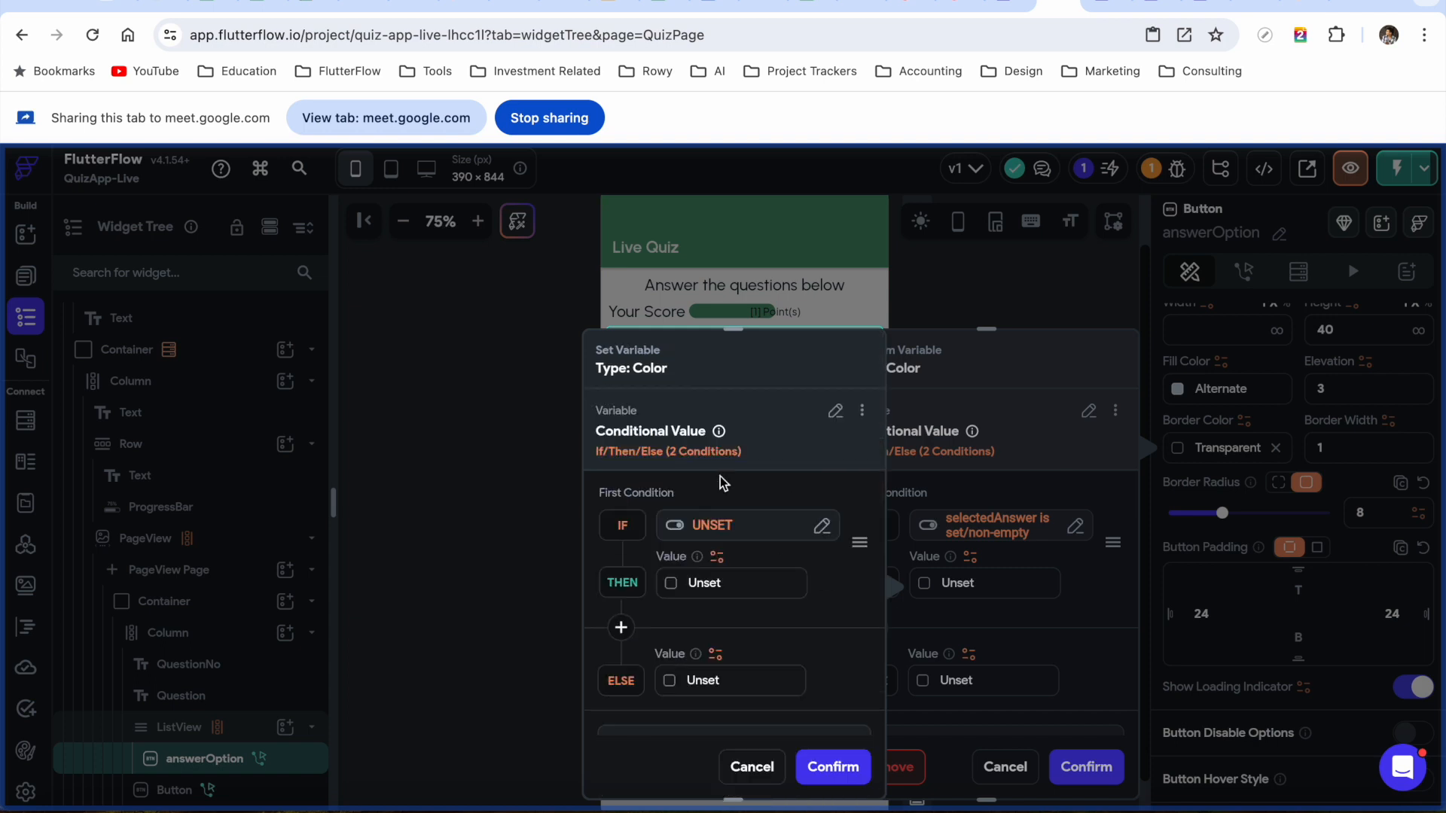
click(711, 530)
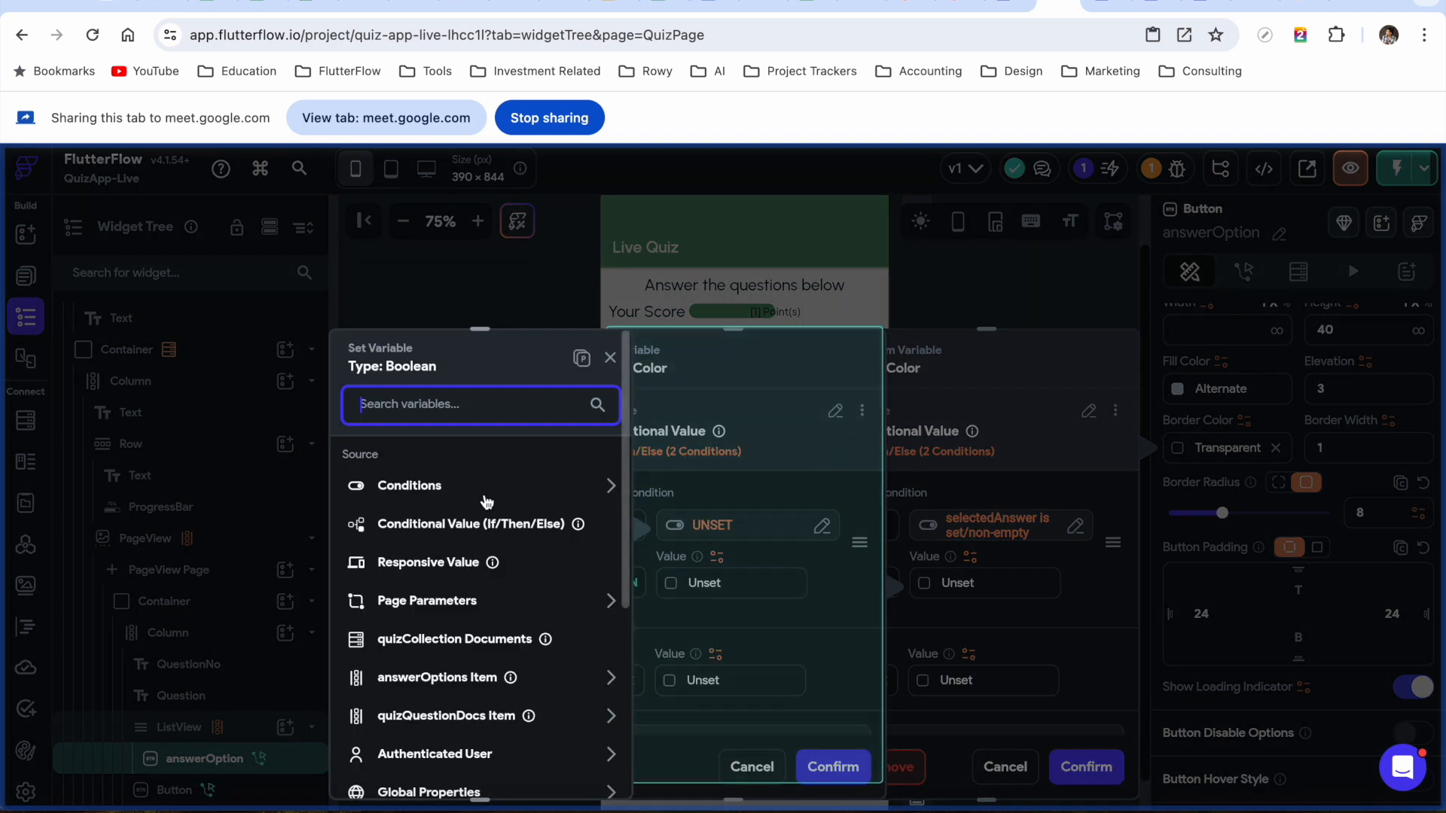
Set the nested condition to selectedAnswer equals the current answerOptions item
click(479, 494)
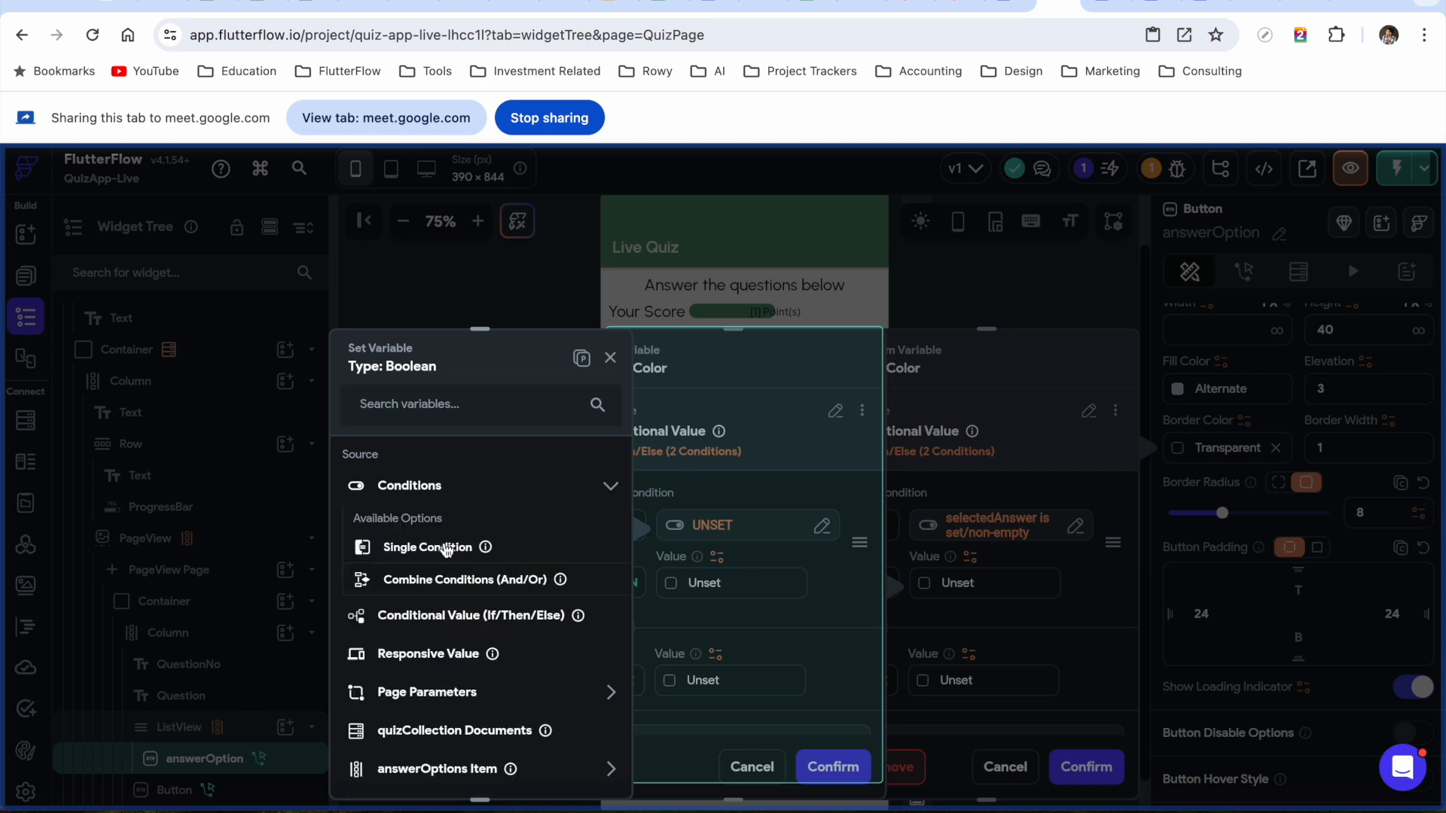
click(445, 549)
click(446, 507)
click(429, 550)
text(selec)
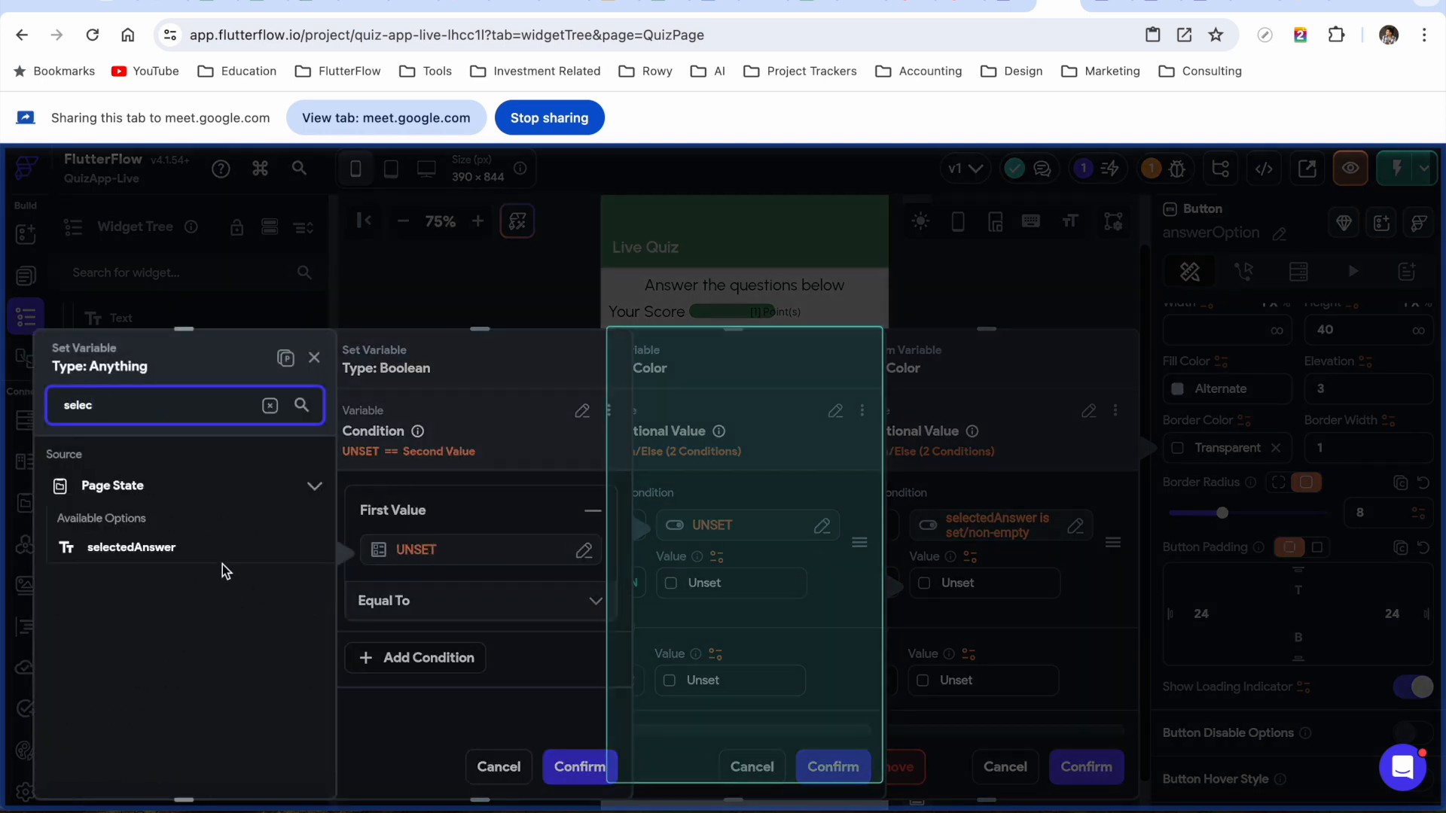
click(155, 551)
click(445, 646)
scroll(482, 636, down, 1)
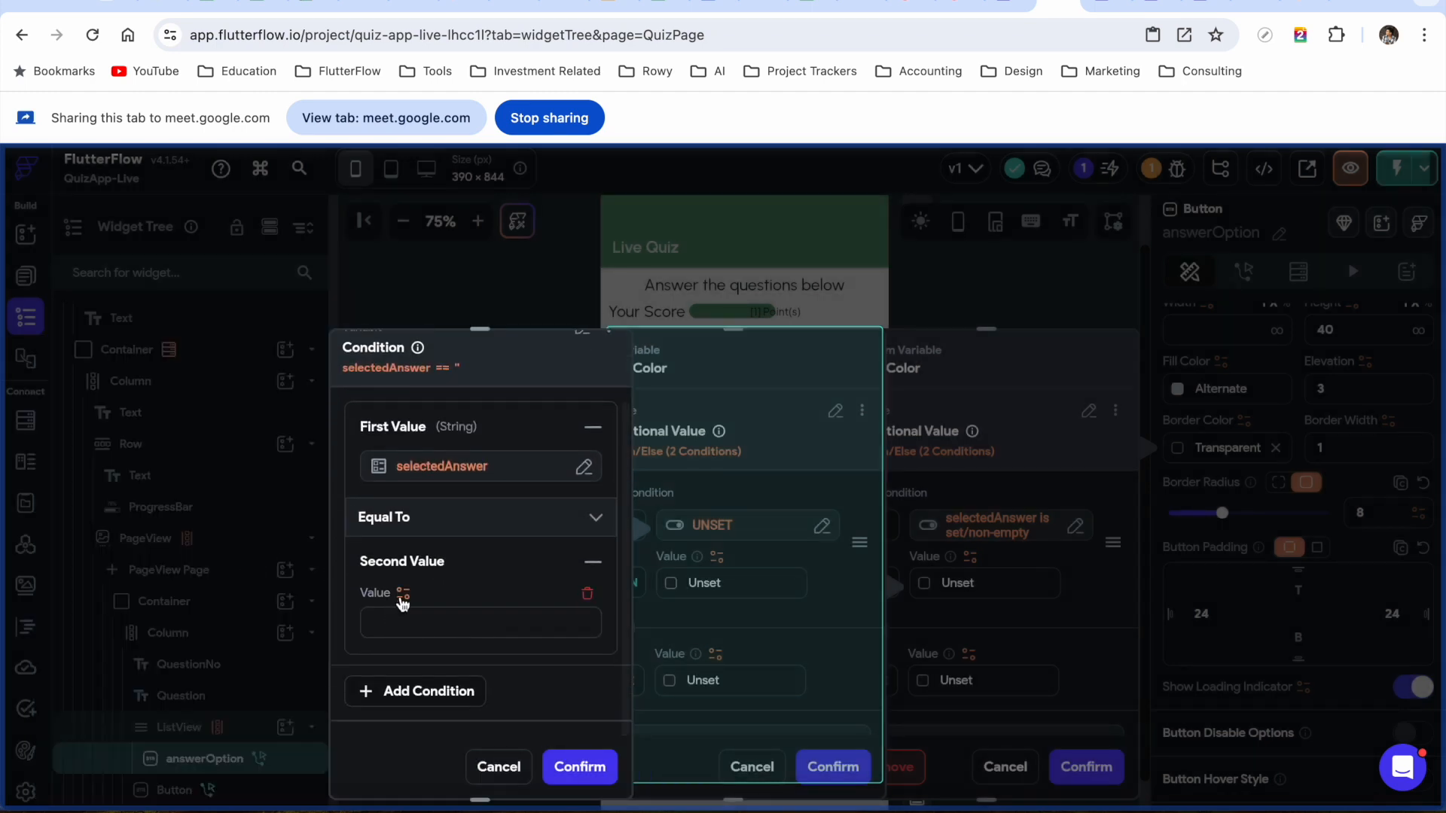
click(403, 593)
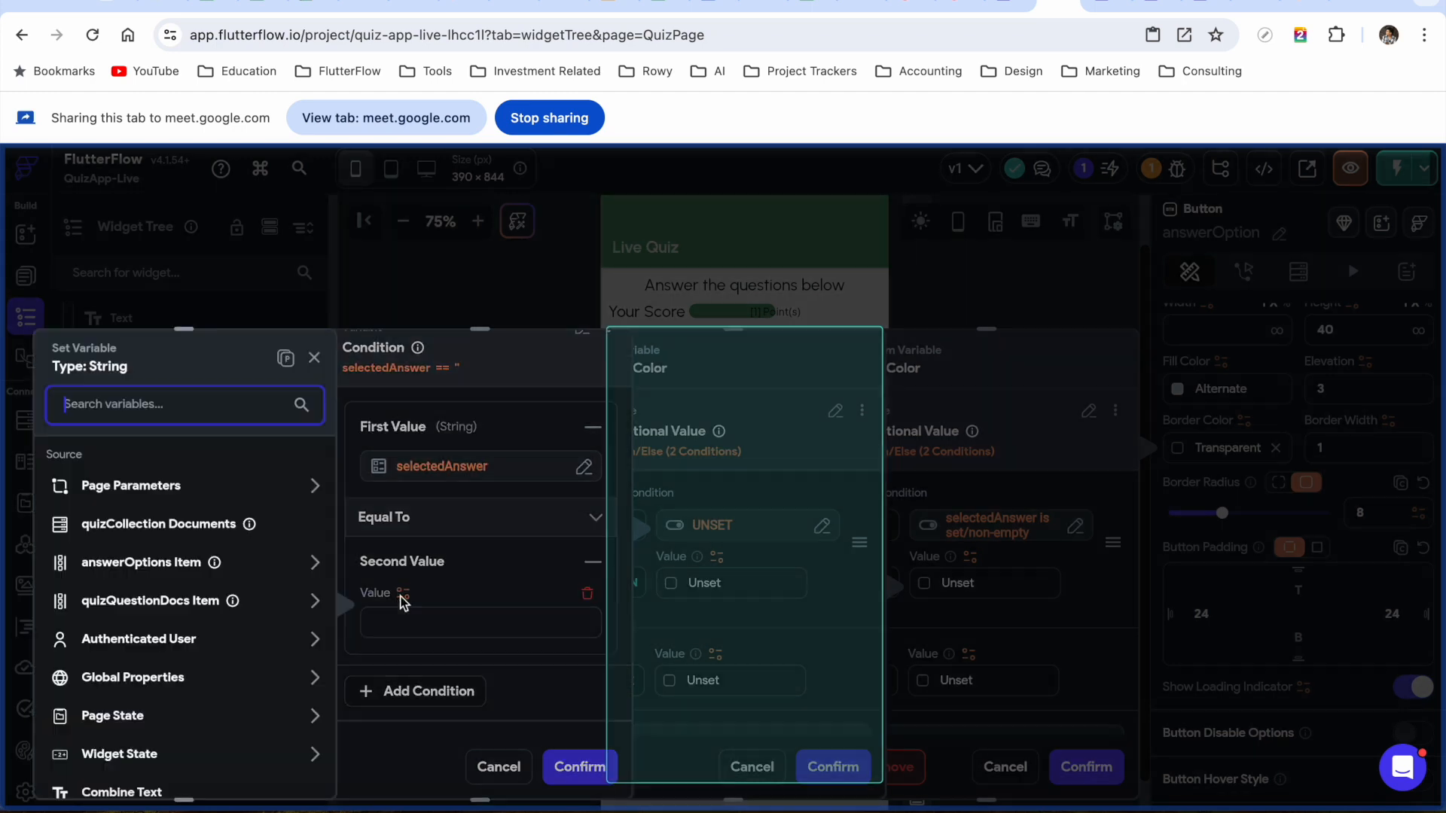
click(149, 567)
click(286, 768)
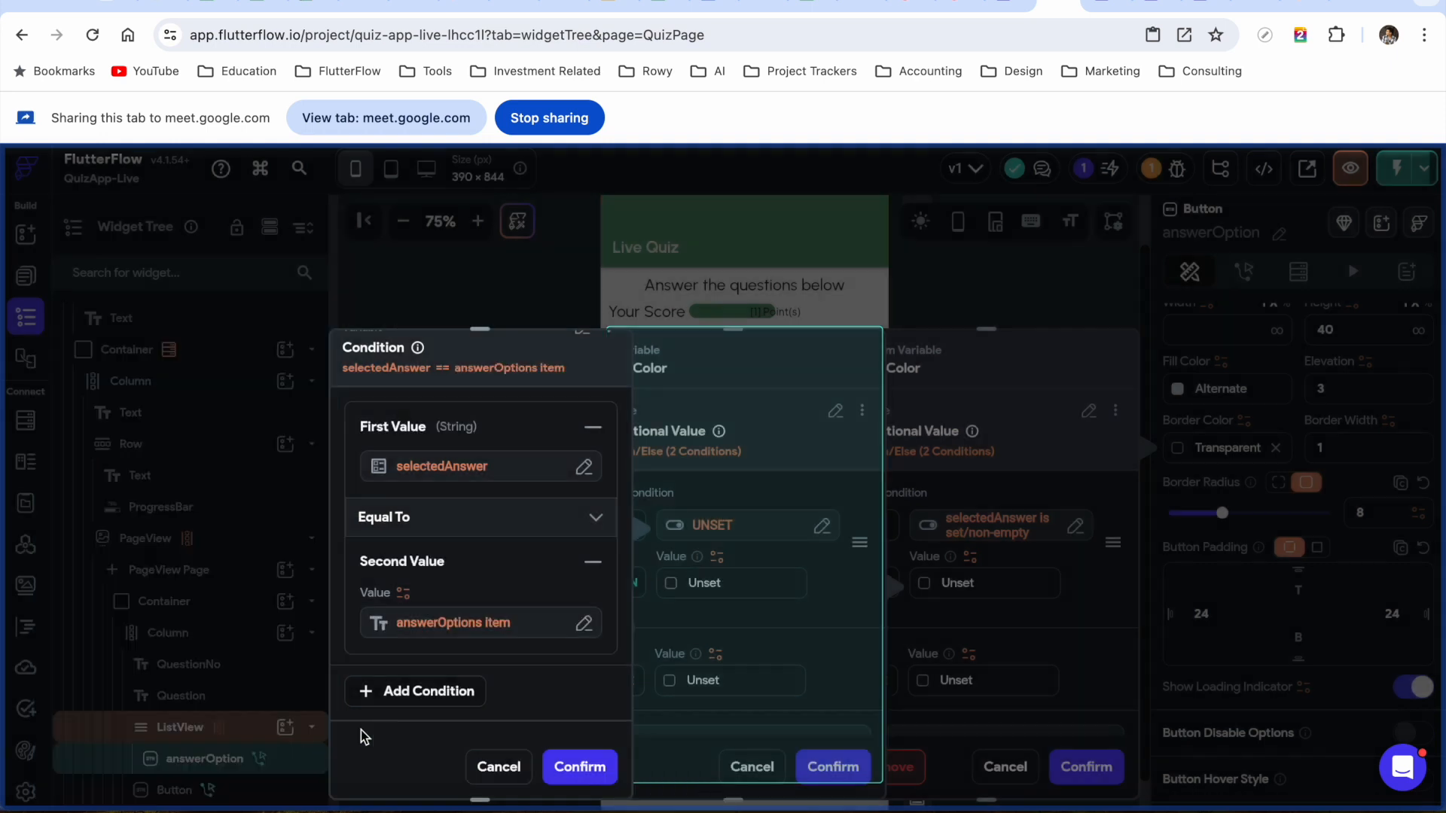
click(579, 768)
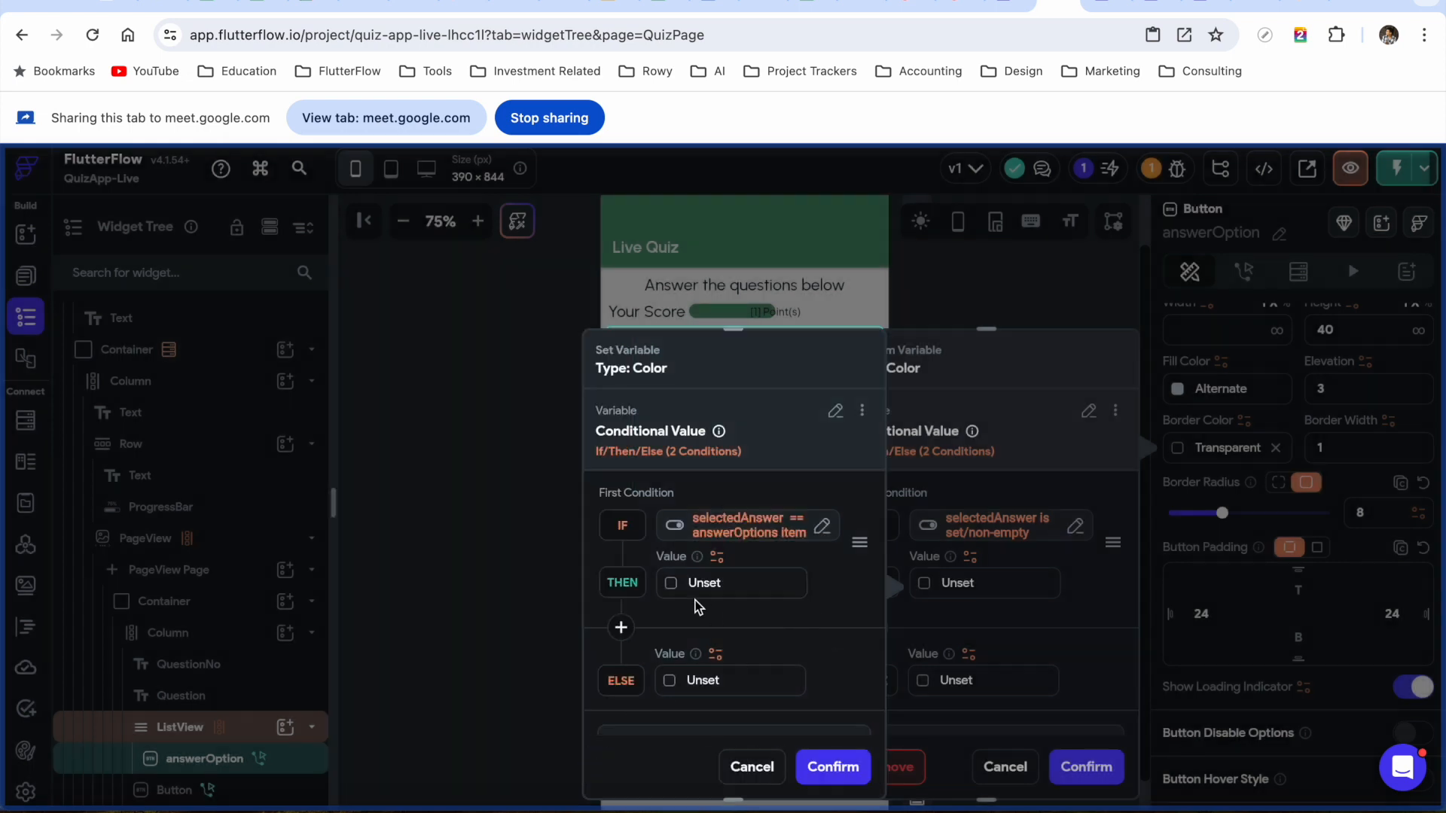
Give the matching answer the Accent 1 colour and confirm the nested conditional
click(670, 583)
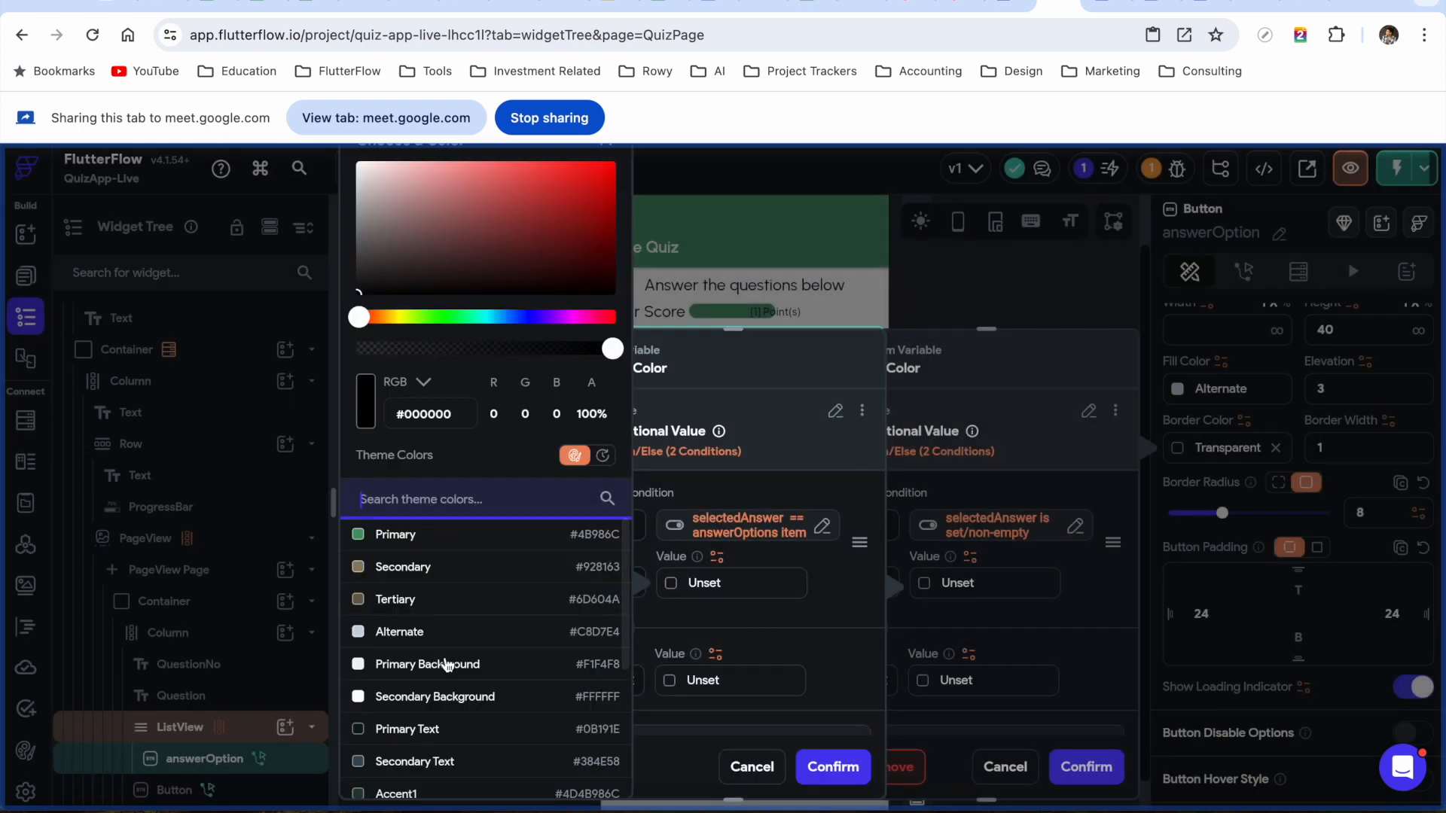
scroll(447, 664, down, 2)
scroll(450, 640, up, 2)
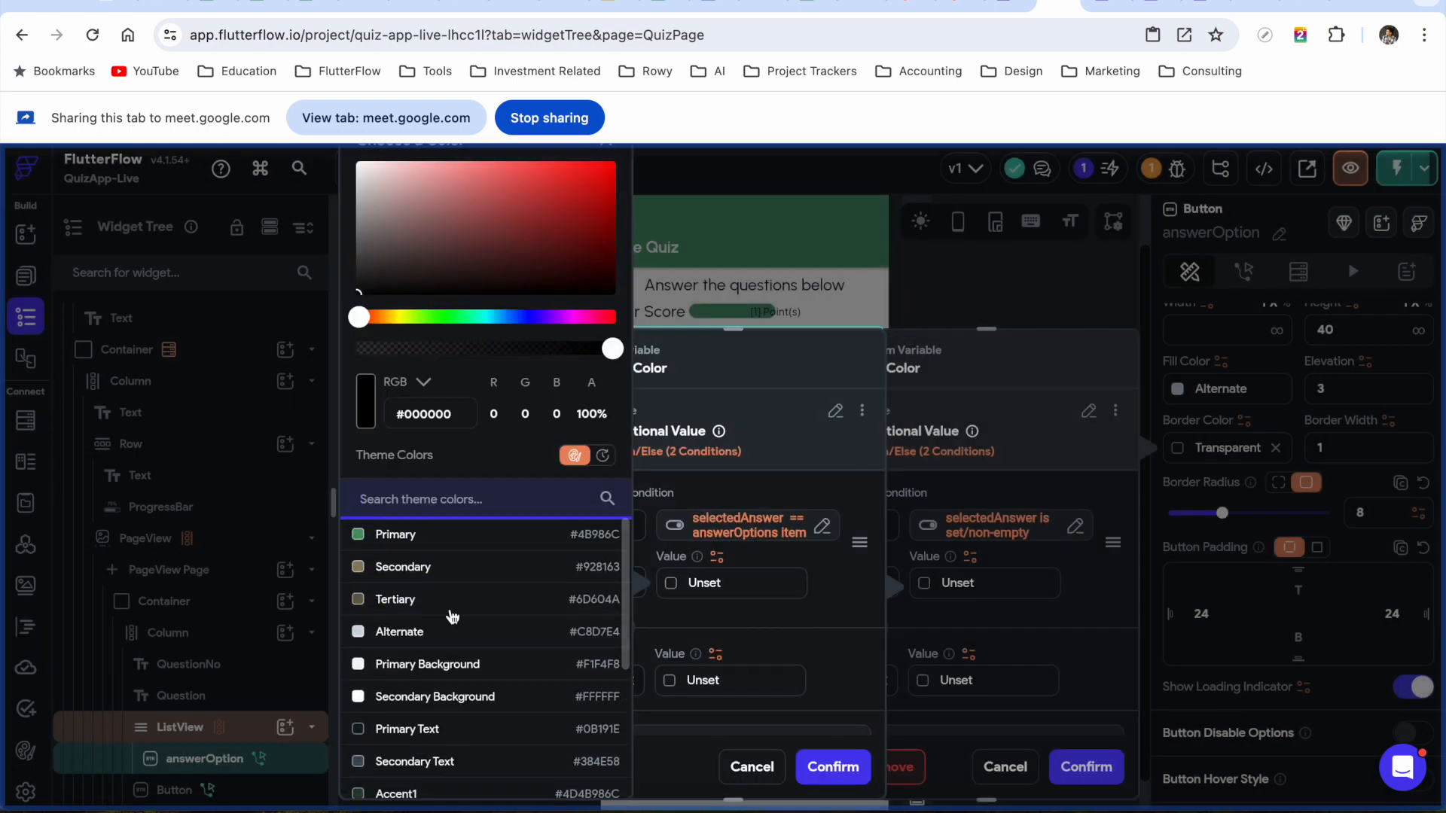
scroll(452, 616, down, 4)
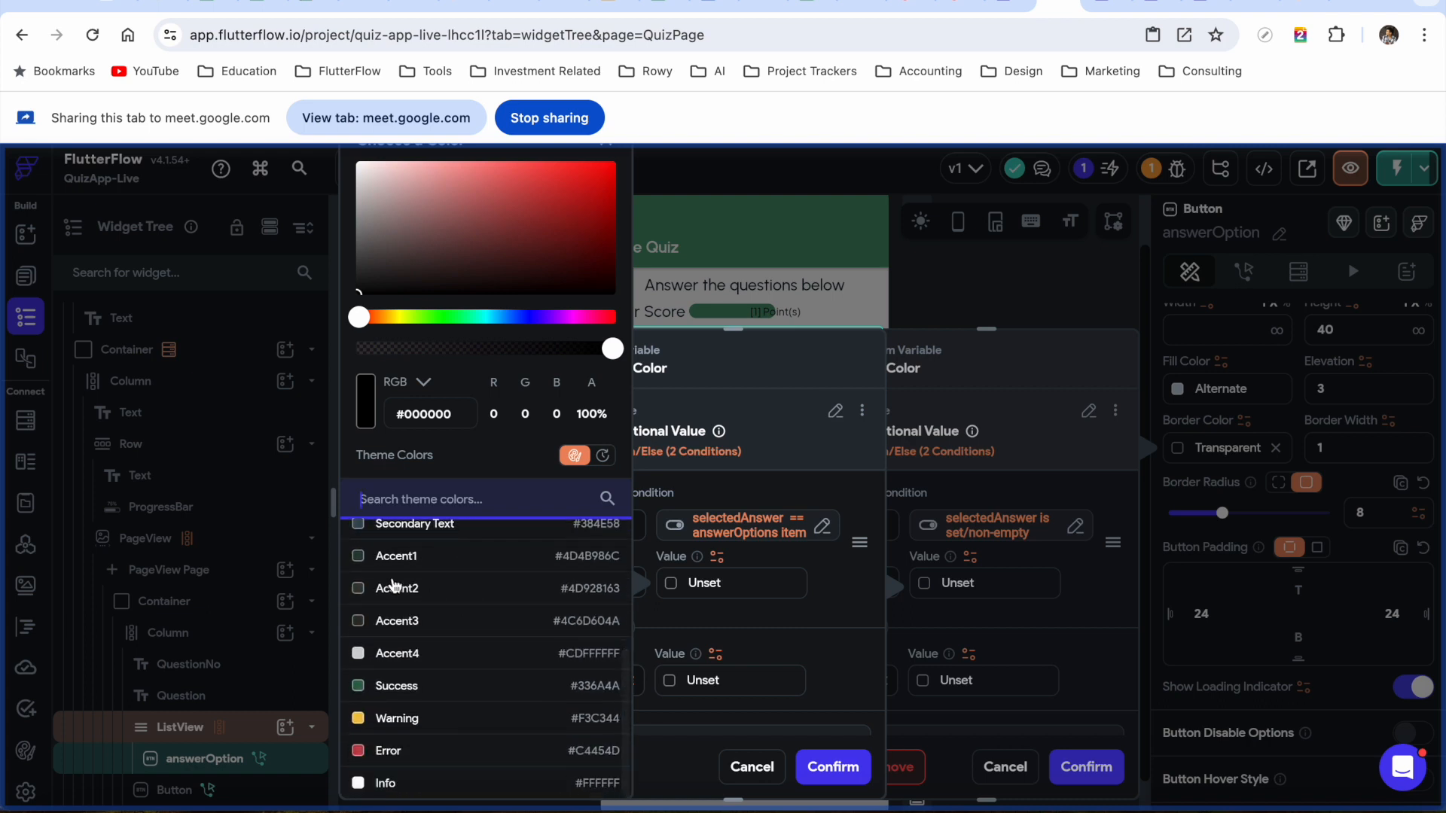
click(359, 559)
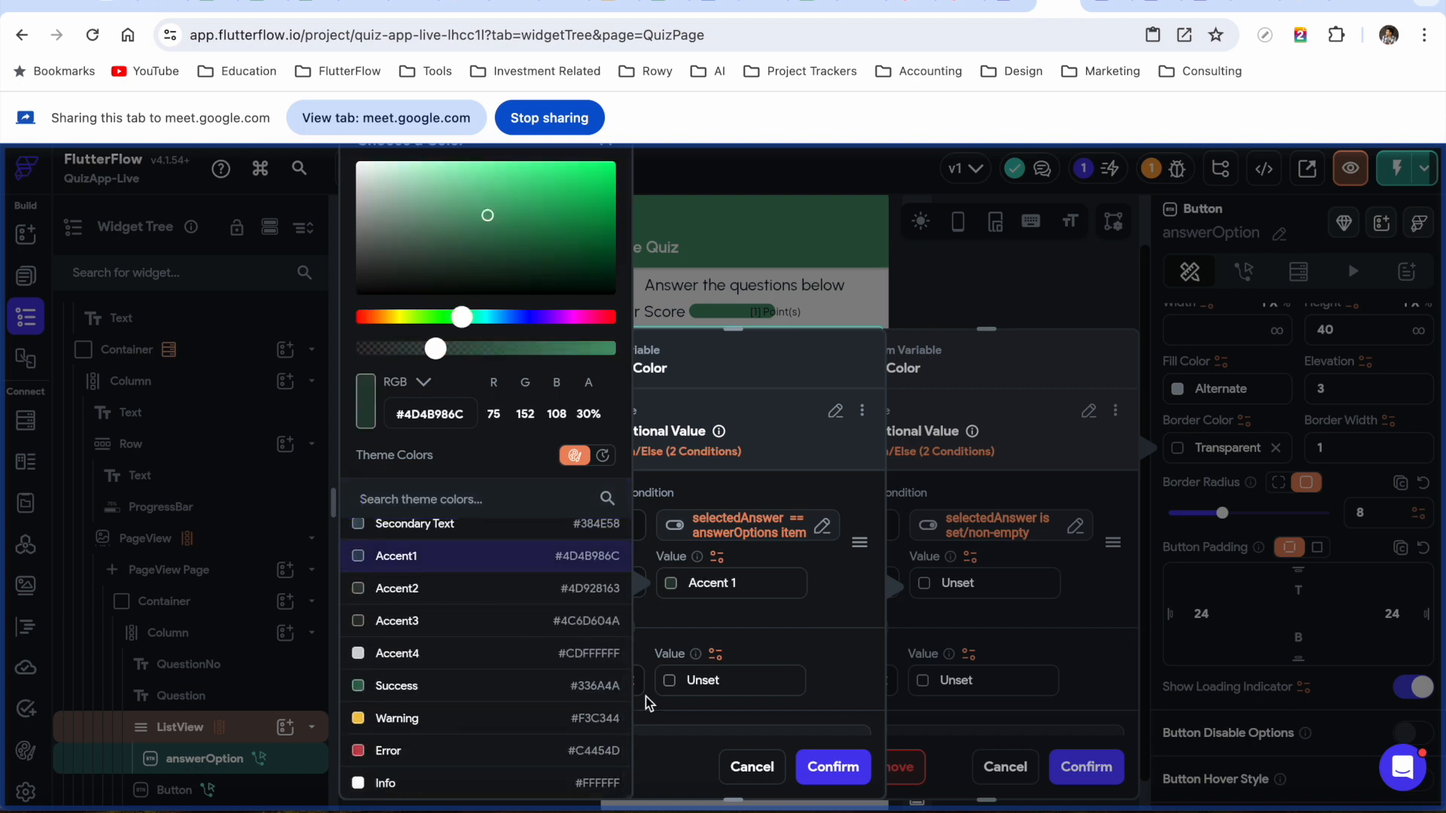
click(834, 608)
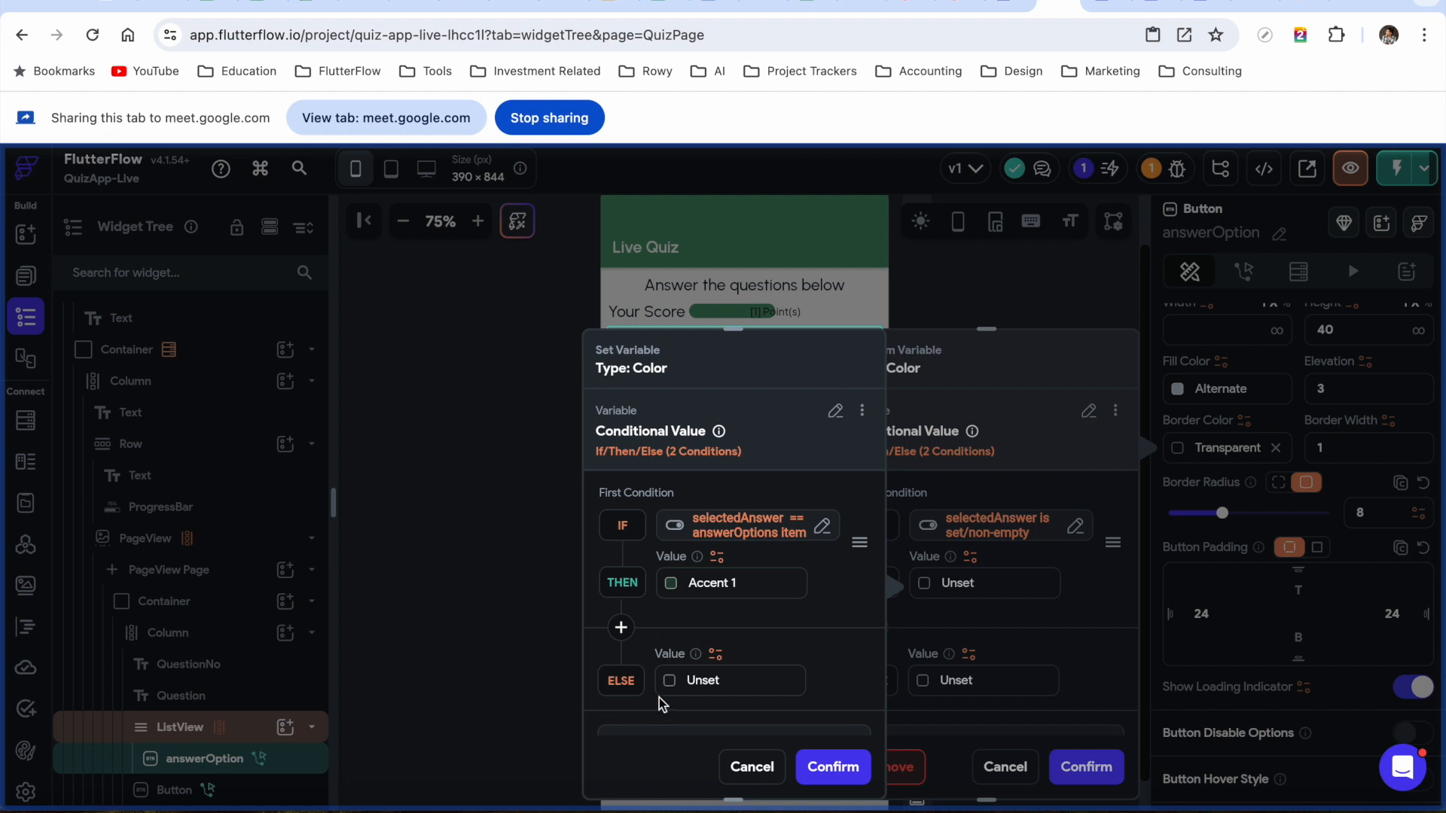
click(826, 768)
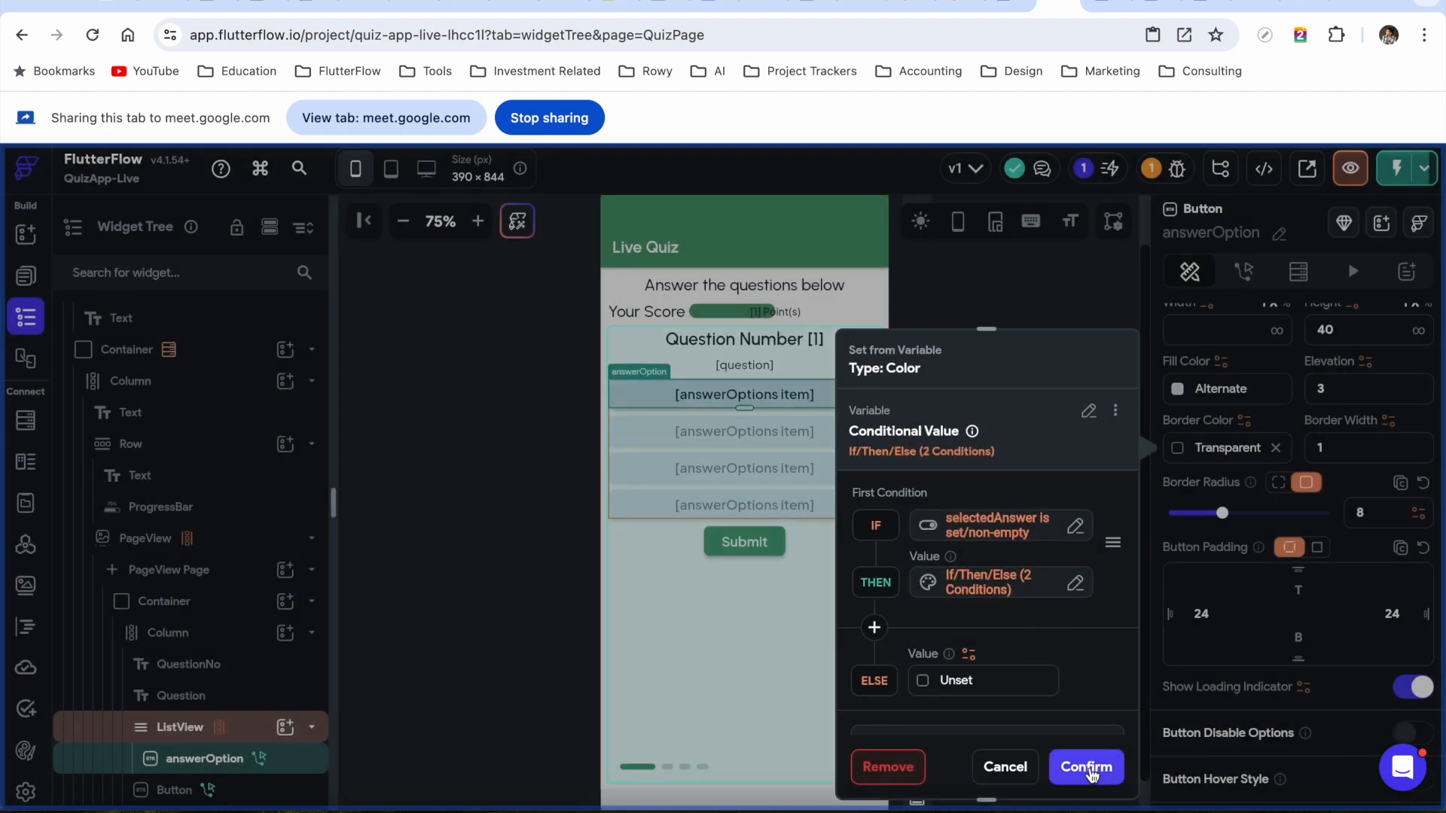
Confirm the two-condition border colour, Instant Reload the Test-mode quiz, and select answer 9
click(1089, 770)
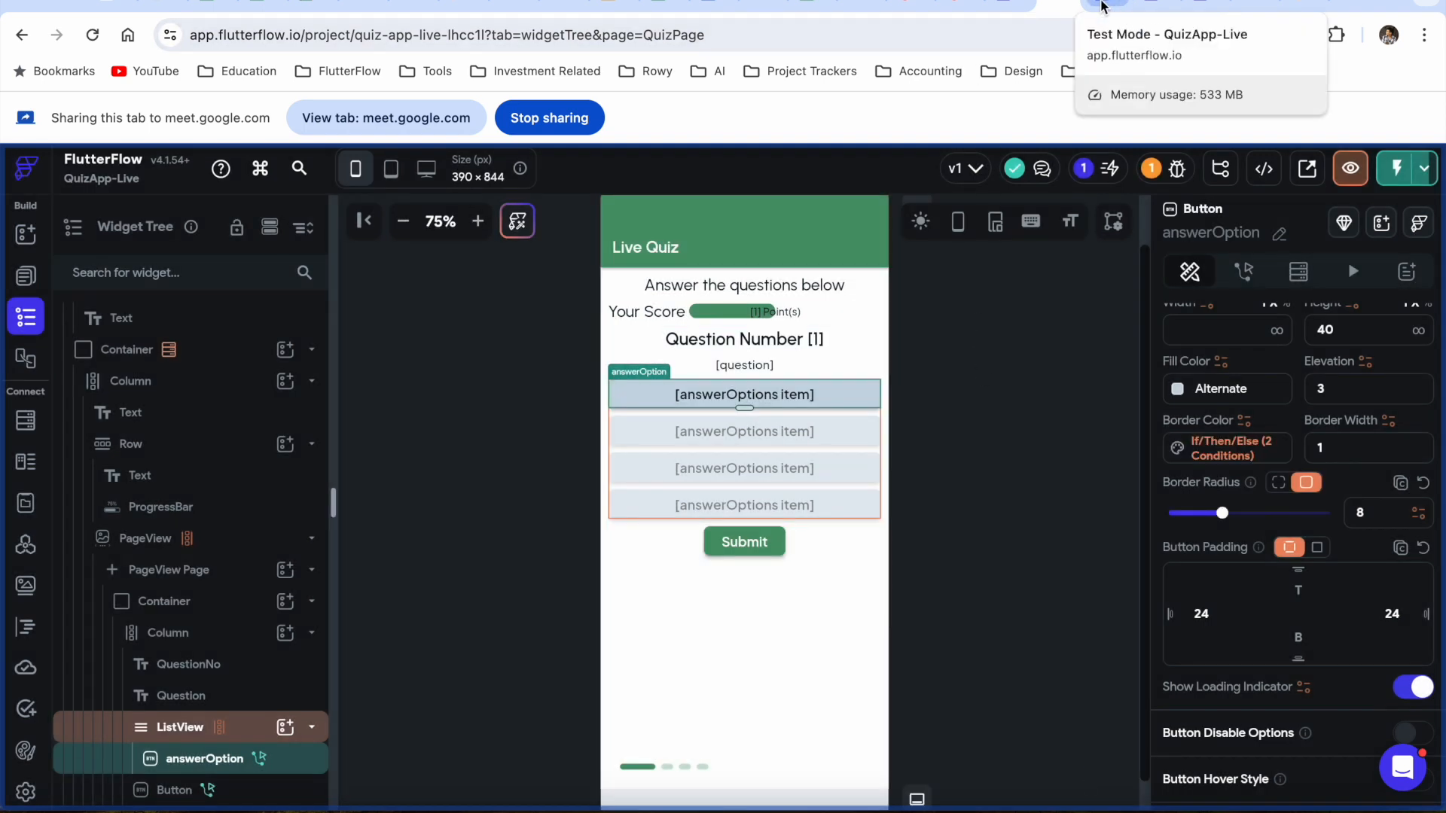
click(1101, 6)
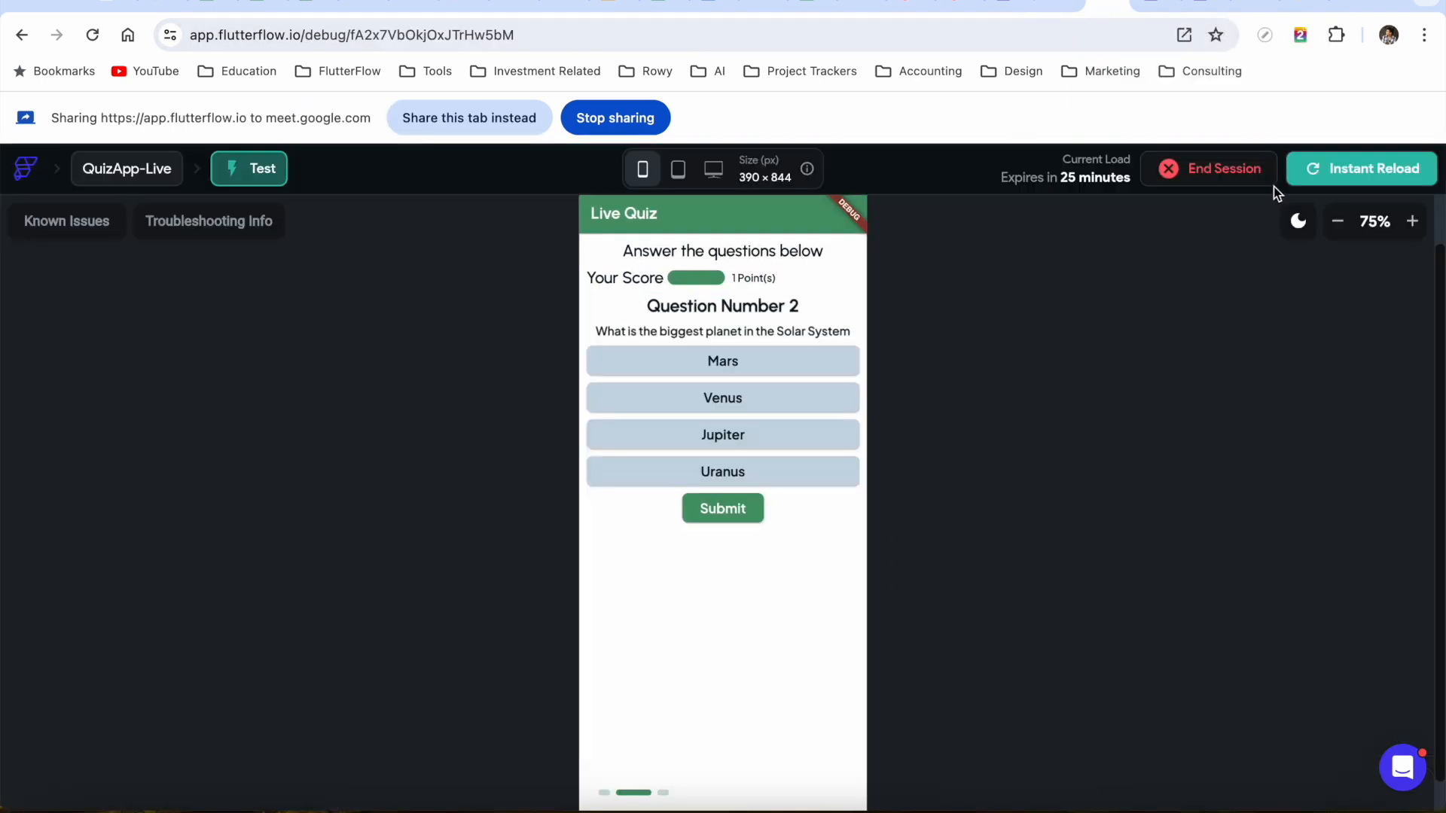
click(1362, 168)
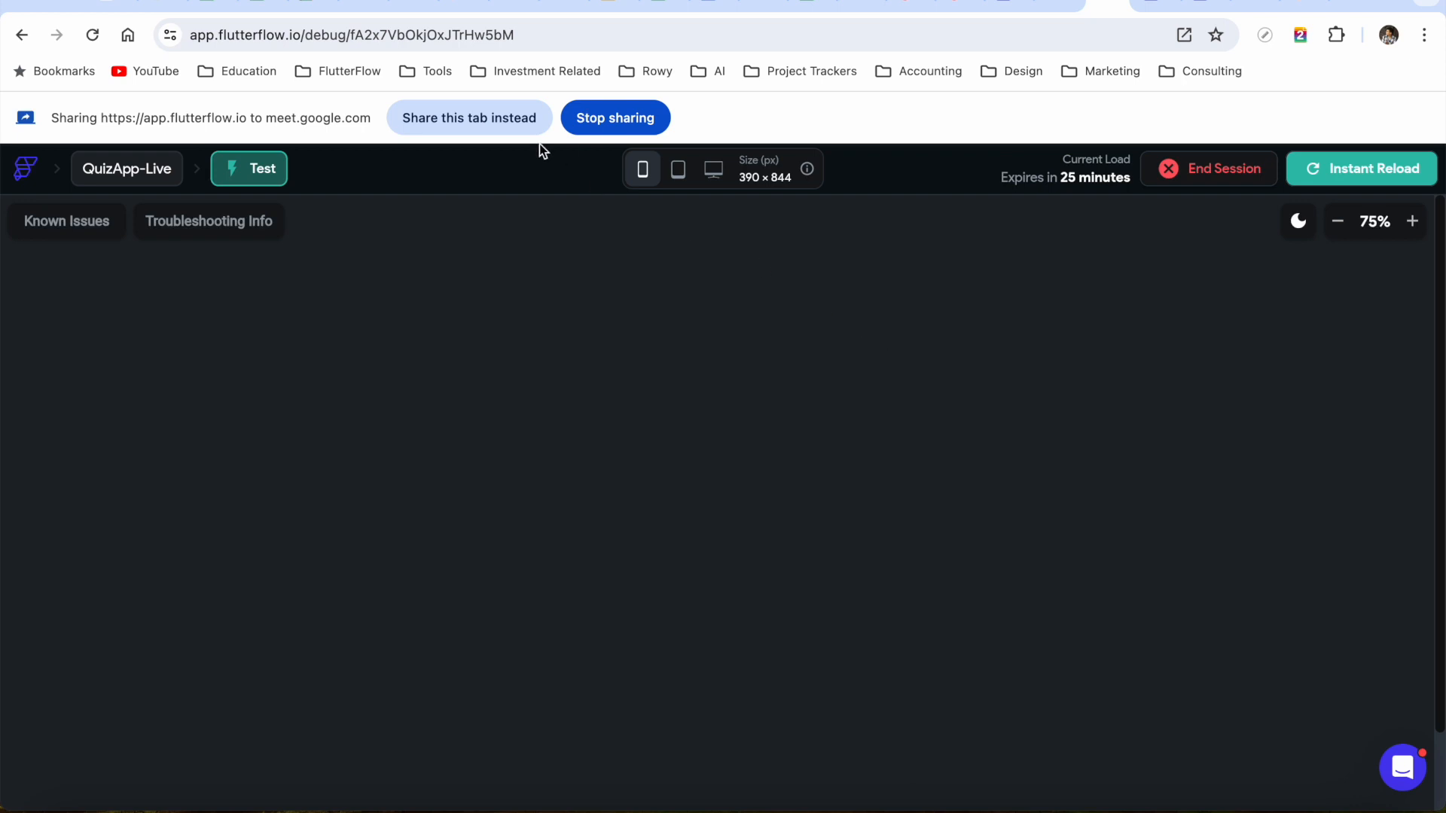
click(501, 130)
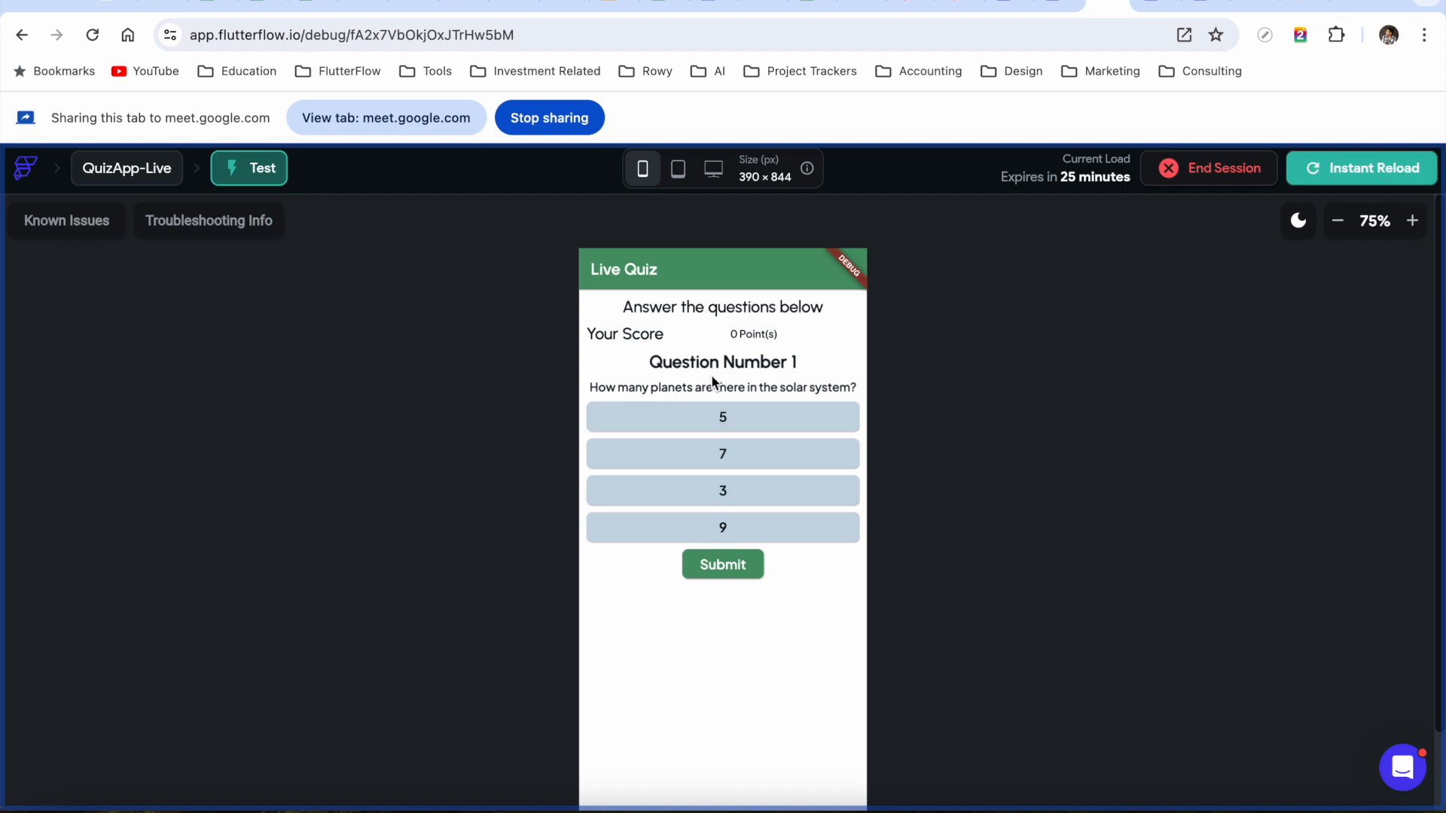
click(759, 536)
Return to the editor after a quick look at Test Mode, and share the editor tab
click(1056, 4)
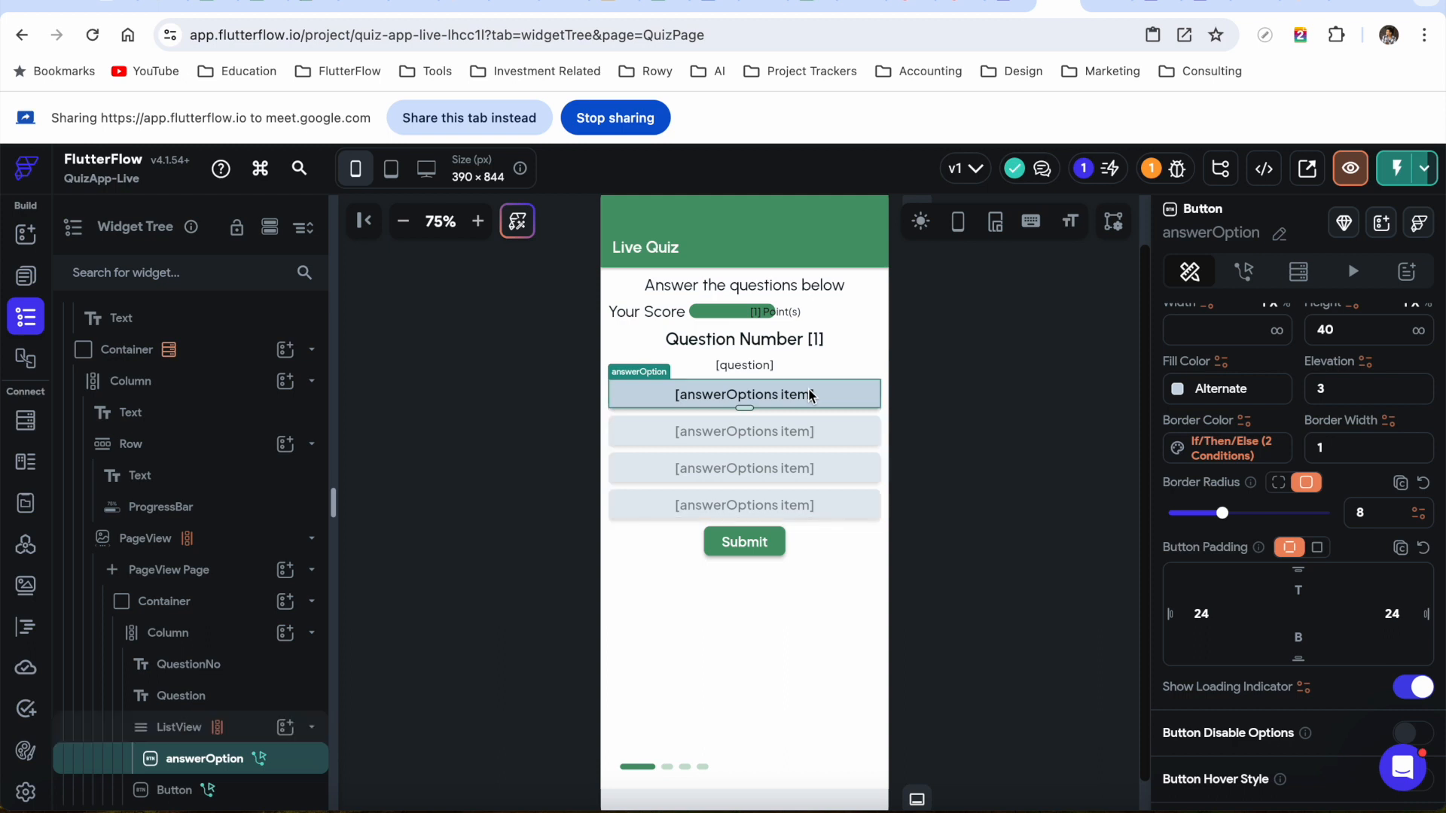
scroll(1285, 697, down, 4)
scroll(1287, 633, up, 5)
double_click(1344, 505)
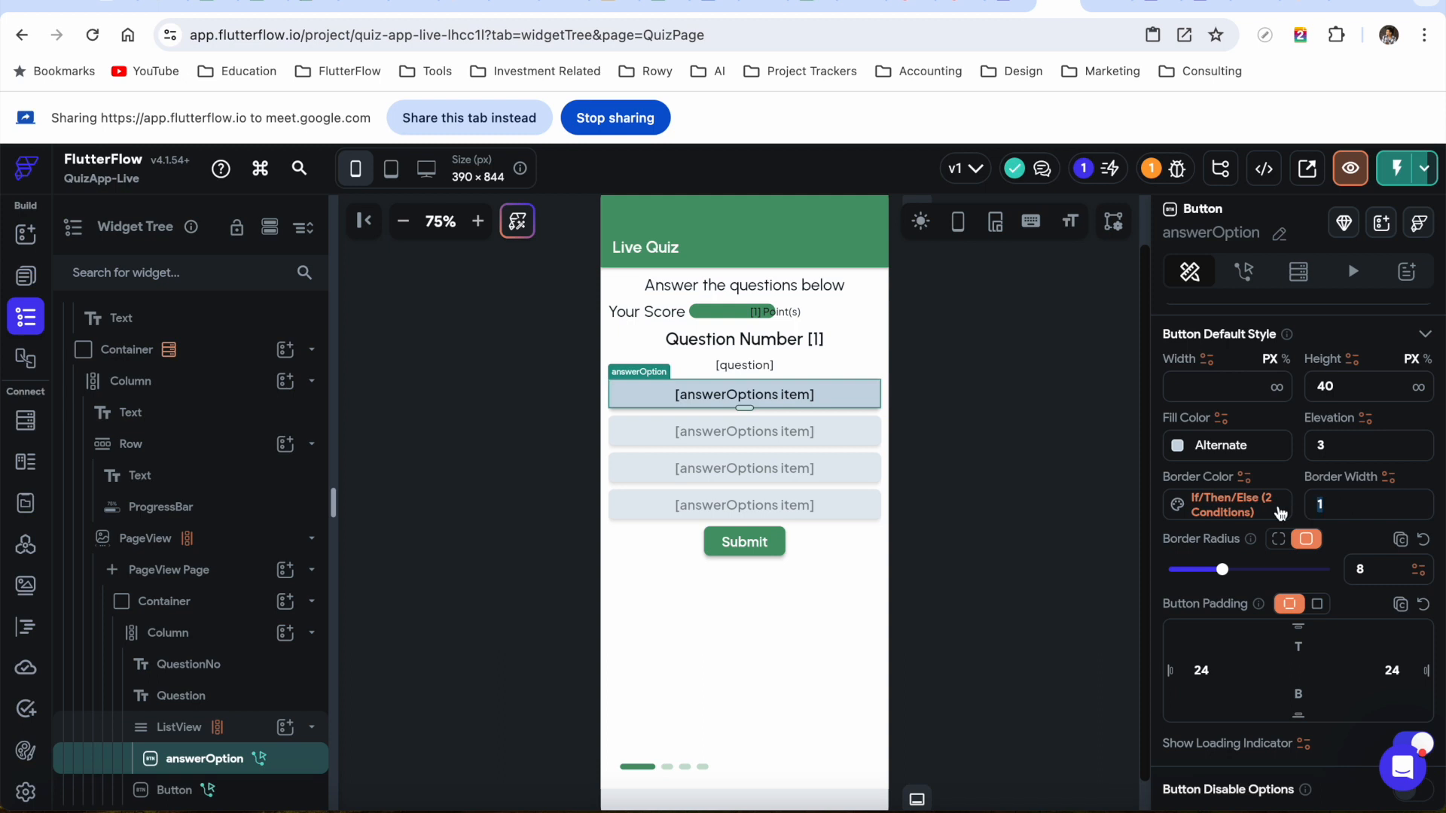
click(1096, 420)
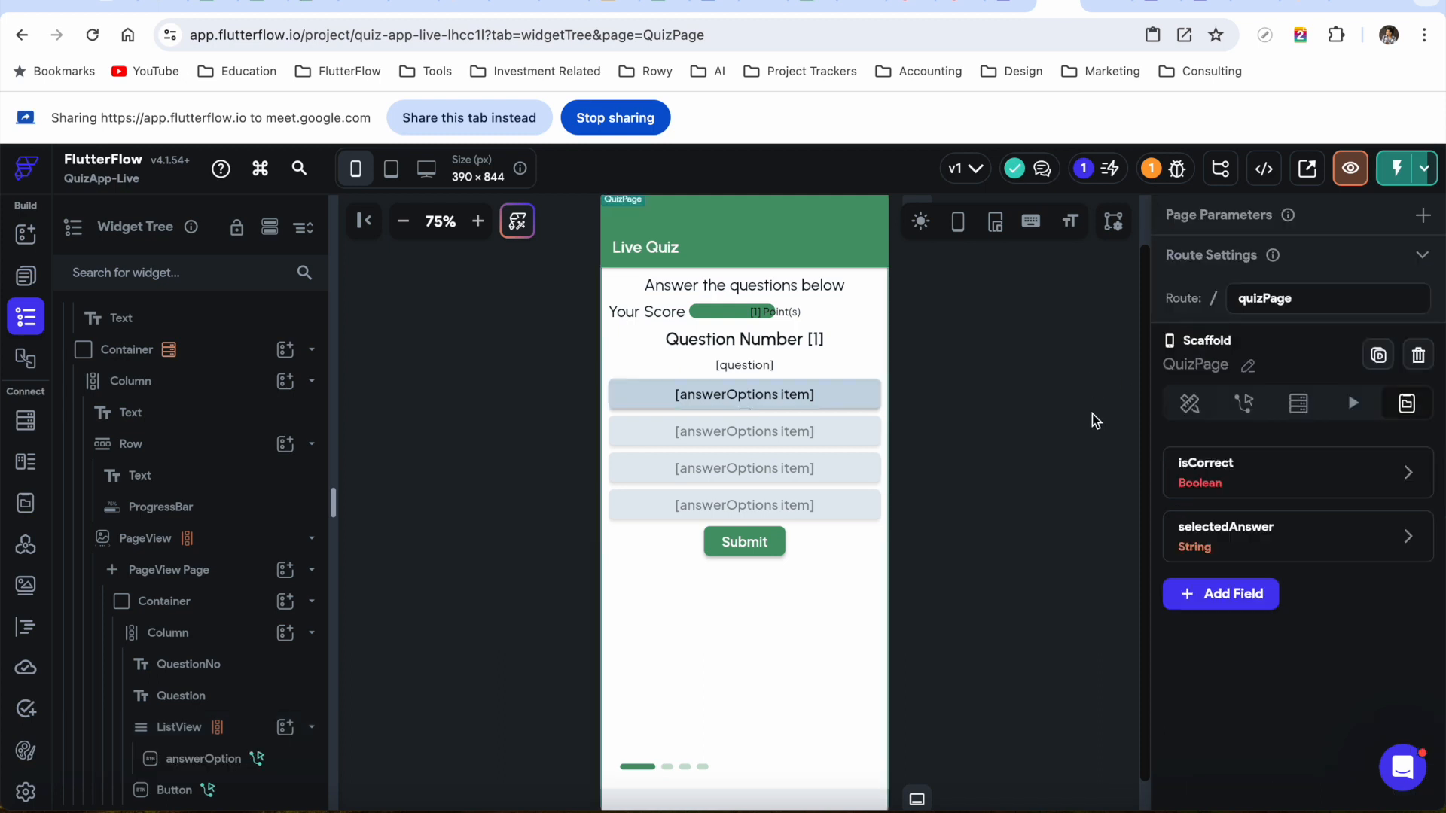
click(1109, 4)
click(1050, 6)
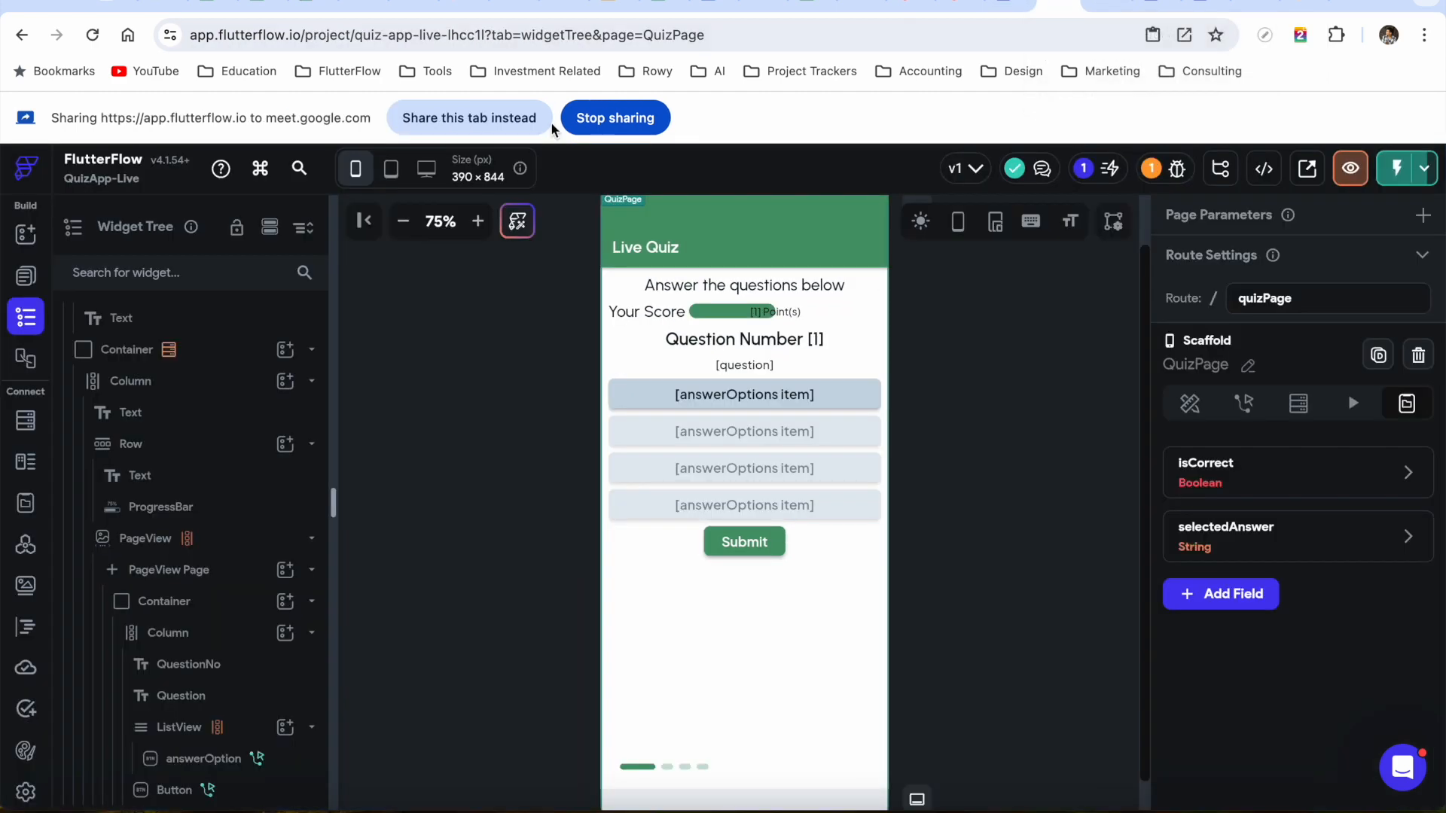
click(509, 122)
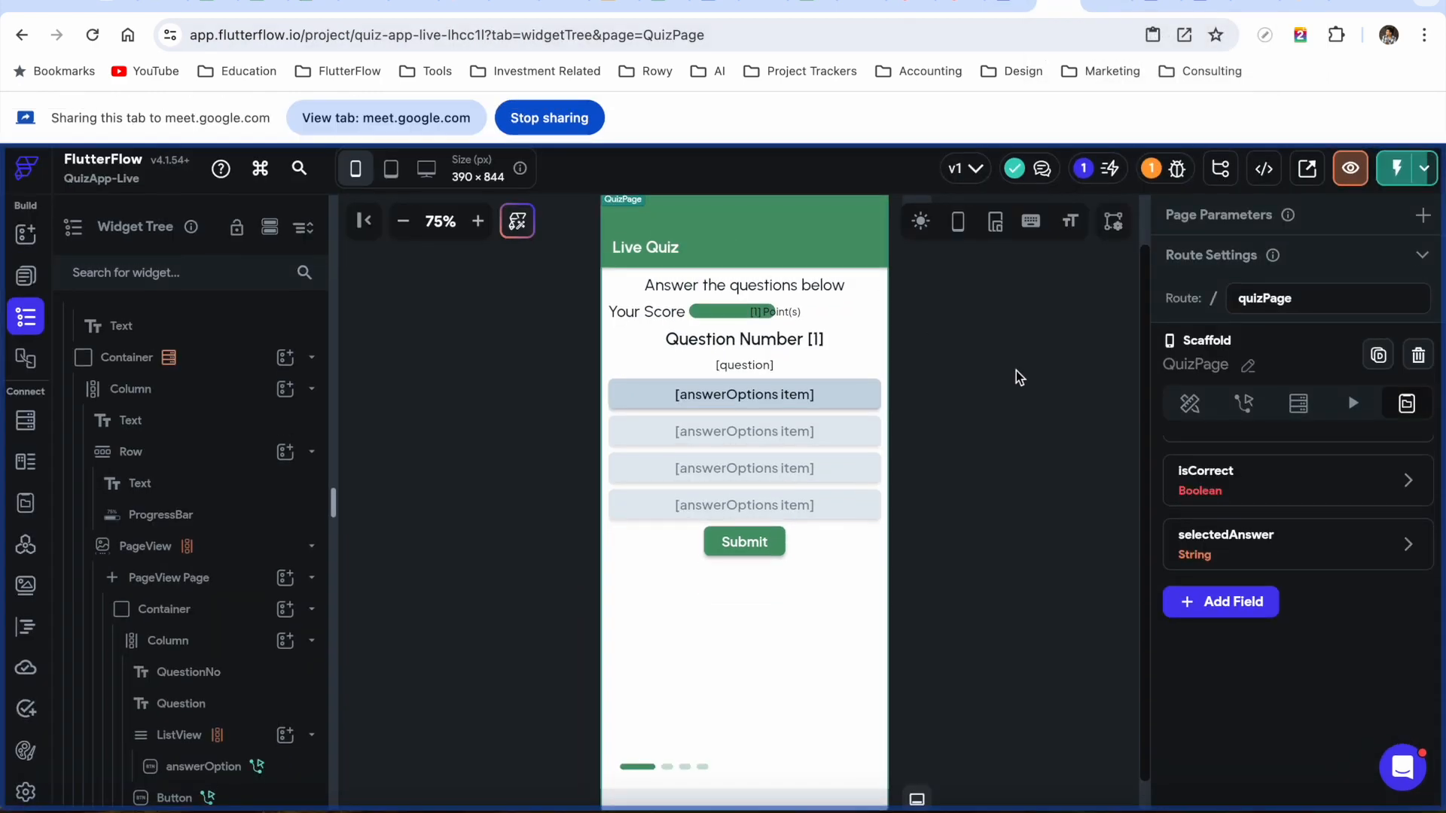
Set the first answerOption button's Border Width to 3, then go to Test Mode
click(786, 401)
scroll(1280, 527, down, 5)
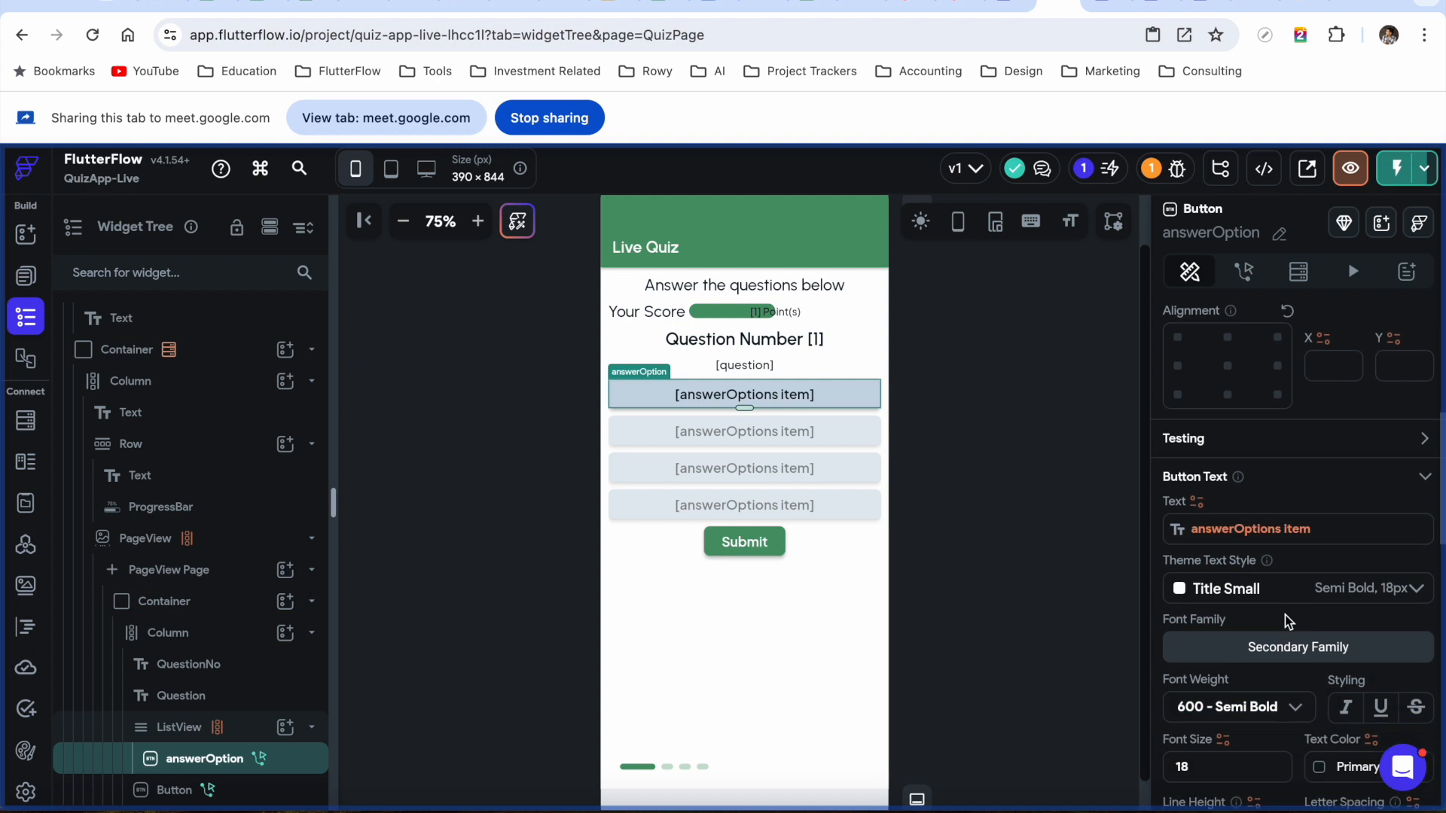
scroll(1284, 618, down, 3)
scroll(1278, 614, up, 2)
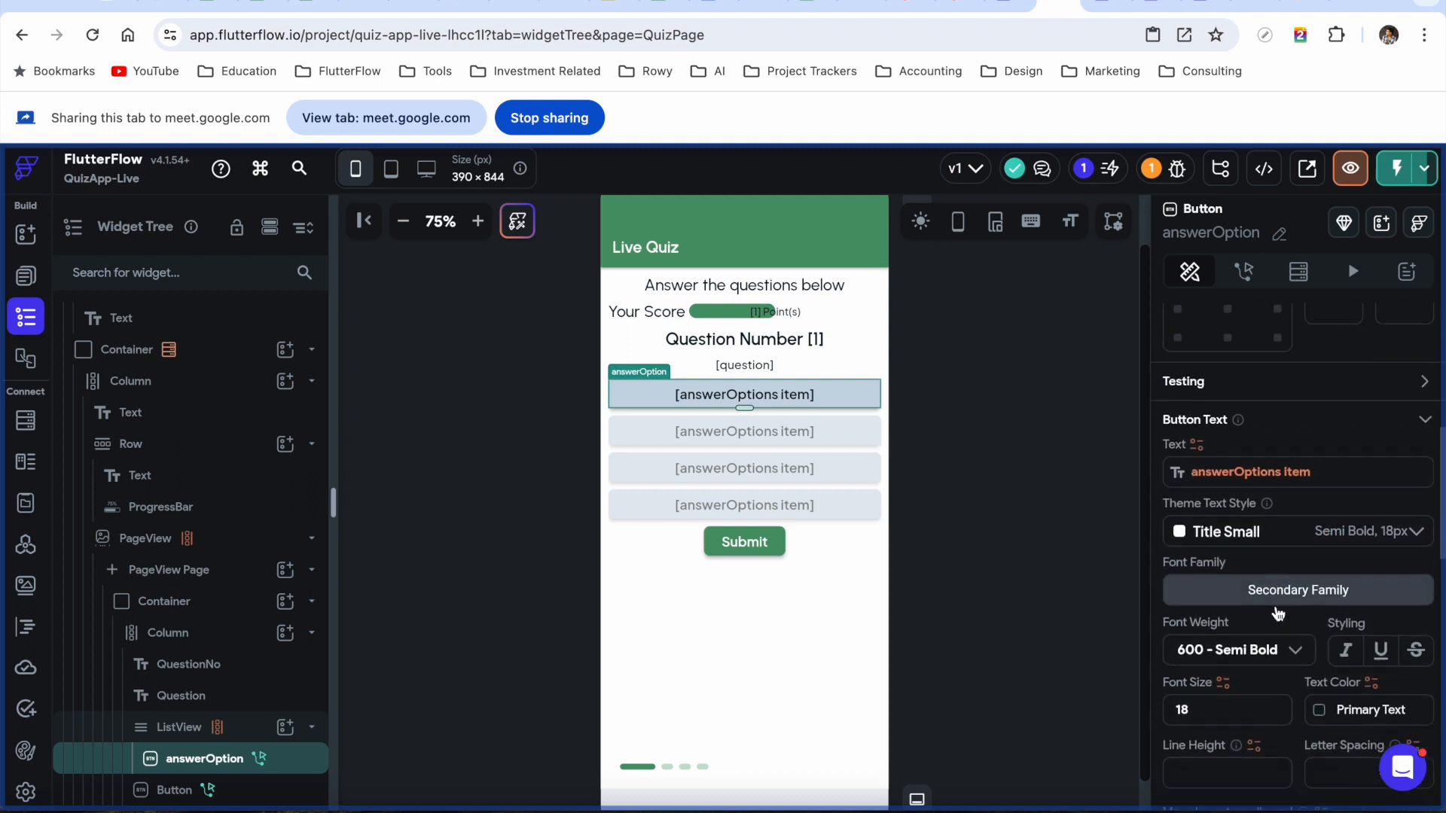
scroll(1278, 614, down, 2)
scroll(1304, 645, down, 4)
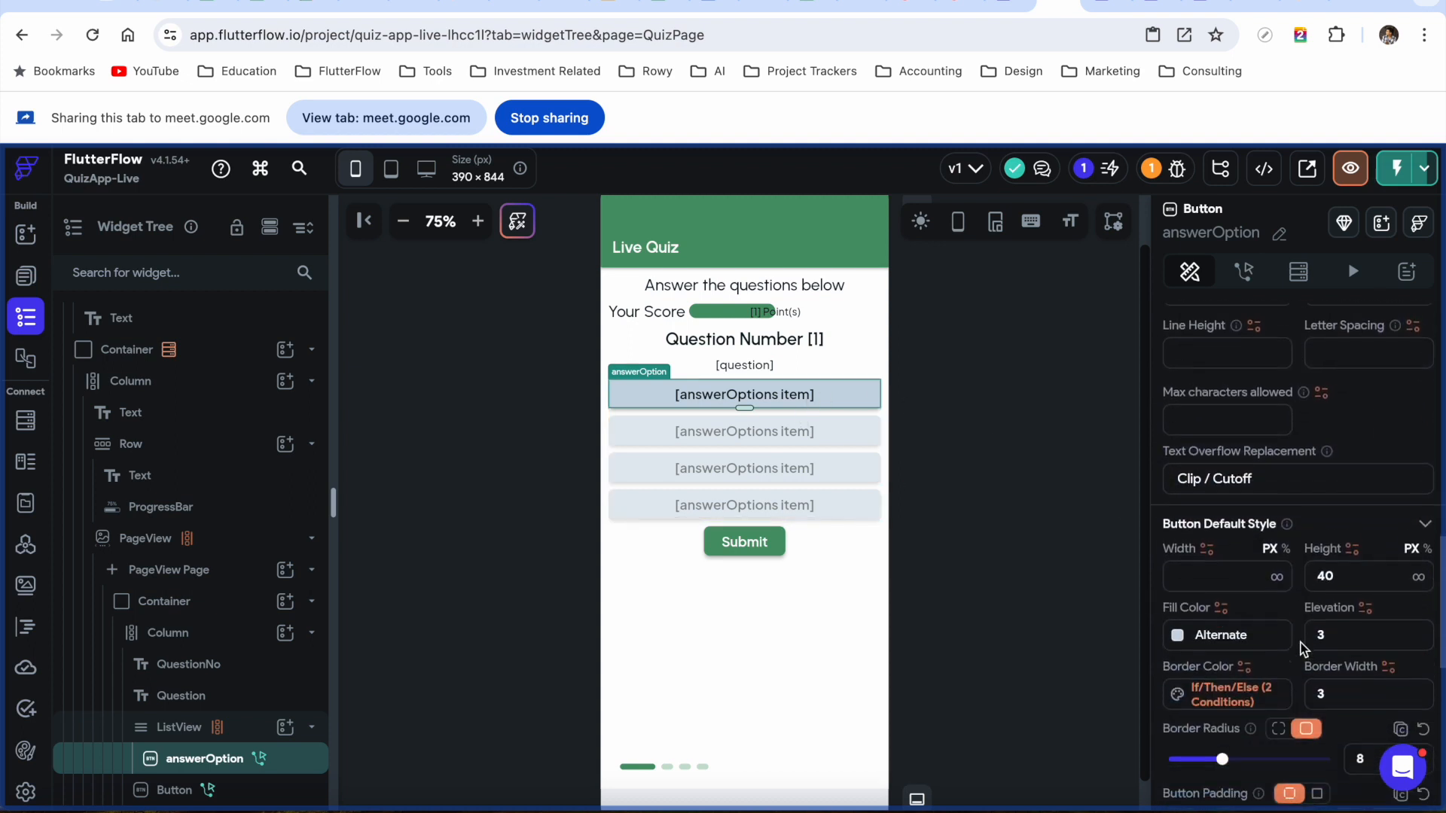
scroll(1304, 646, down, 1)
click(1322, 665)
text(3)
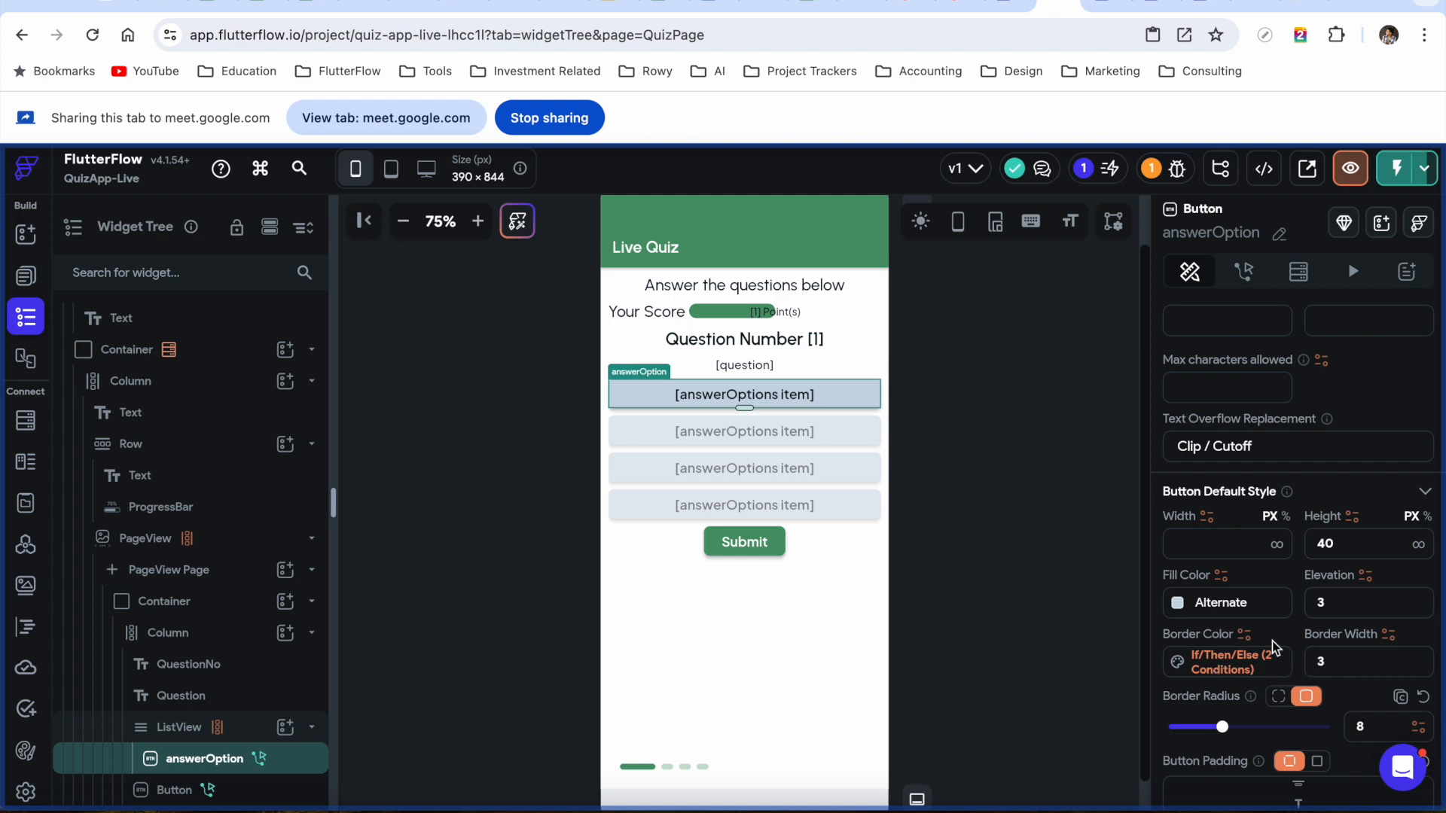
click(1098, 7)
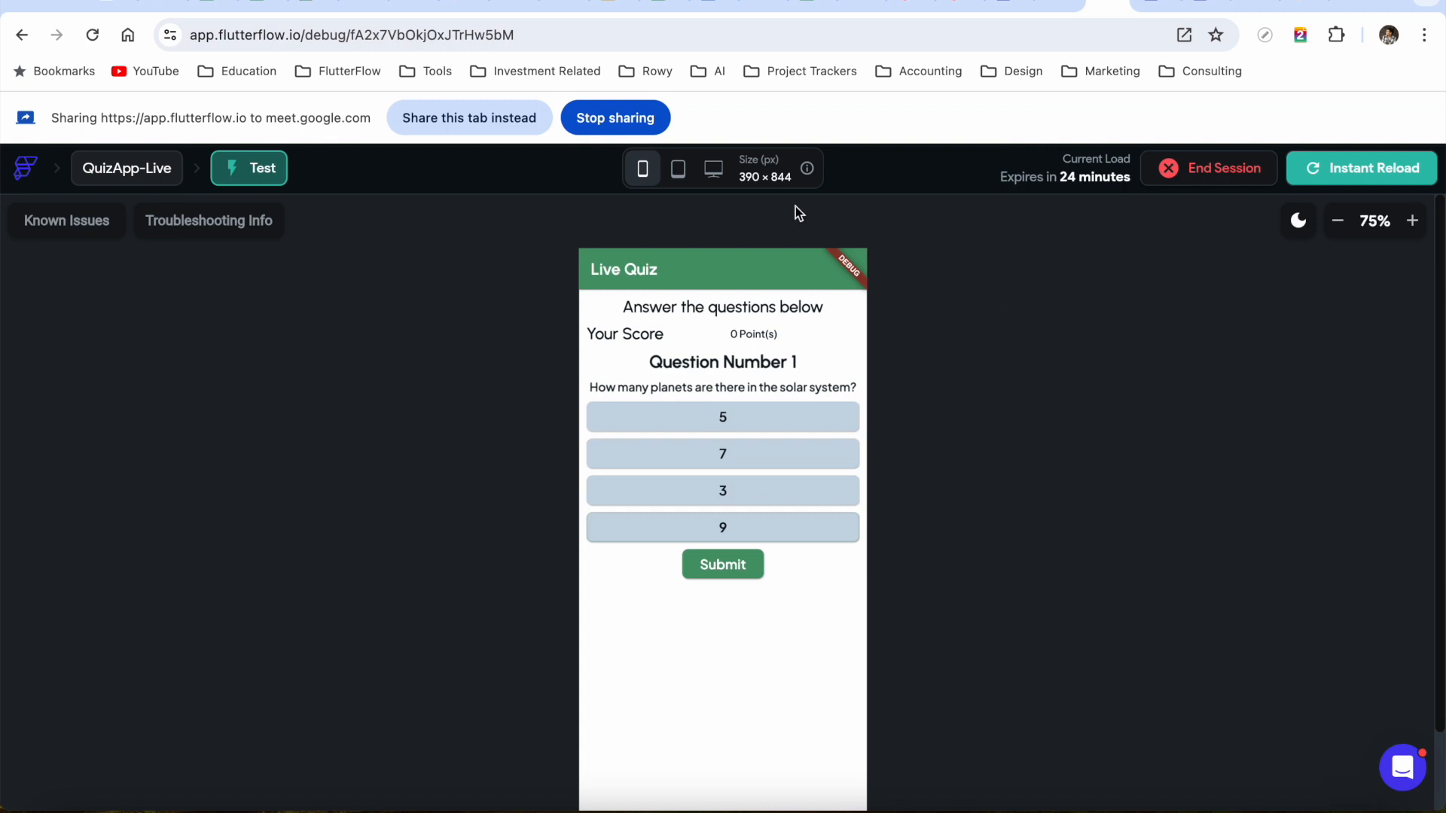
Reload the test app, try answers 7, 3, then 9 to check the outline, and submit
click(460, 119)
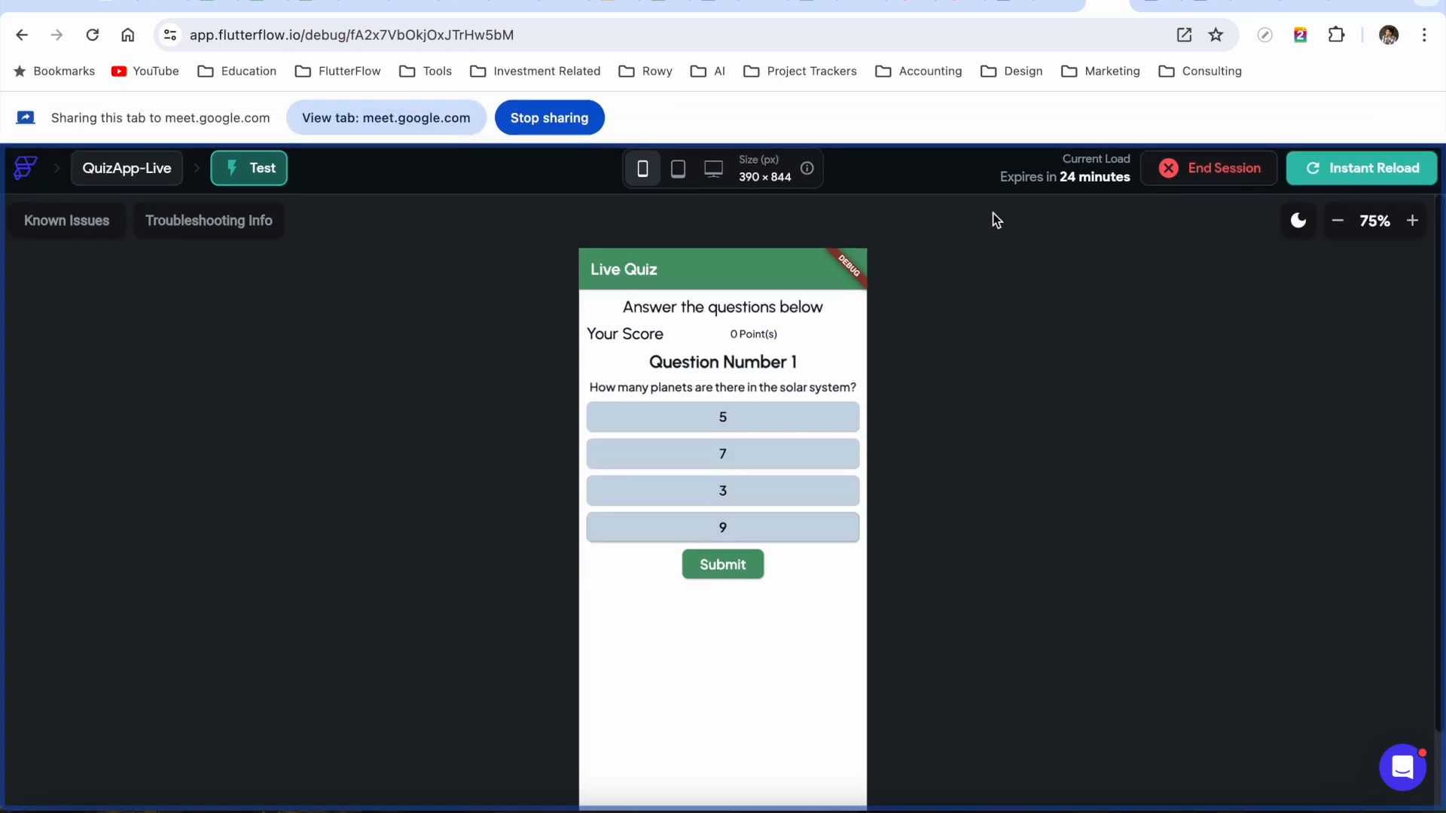
click(1314, 179)
click(795, 462)
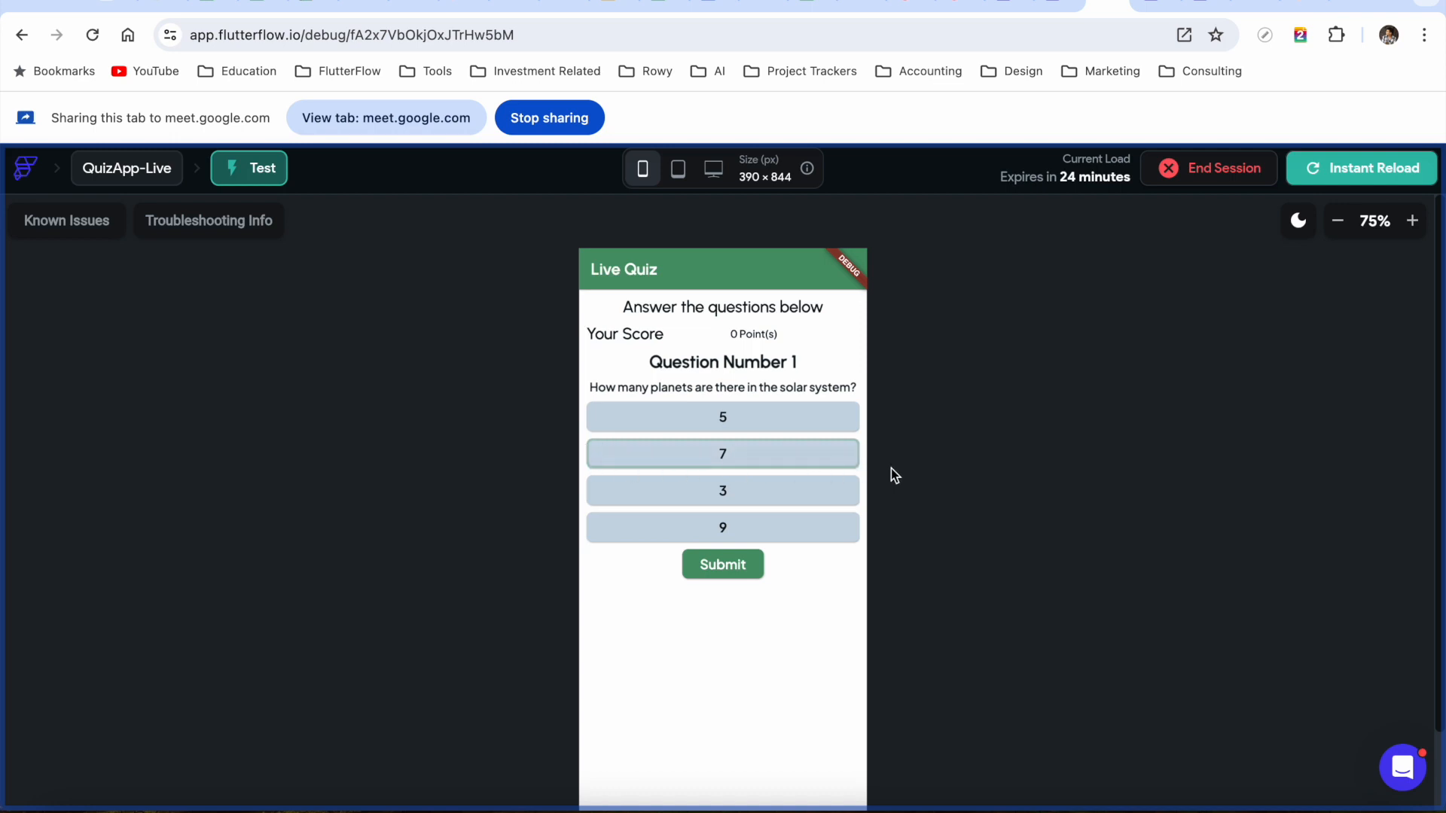
click(722, 499)
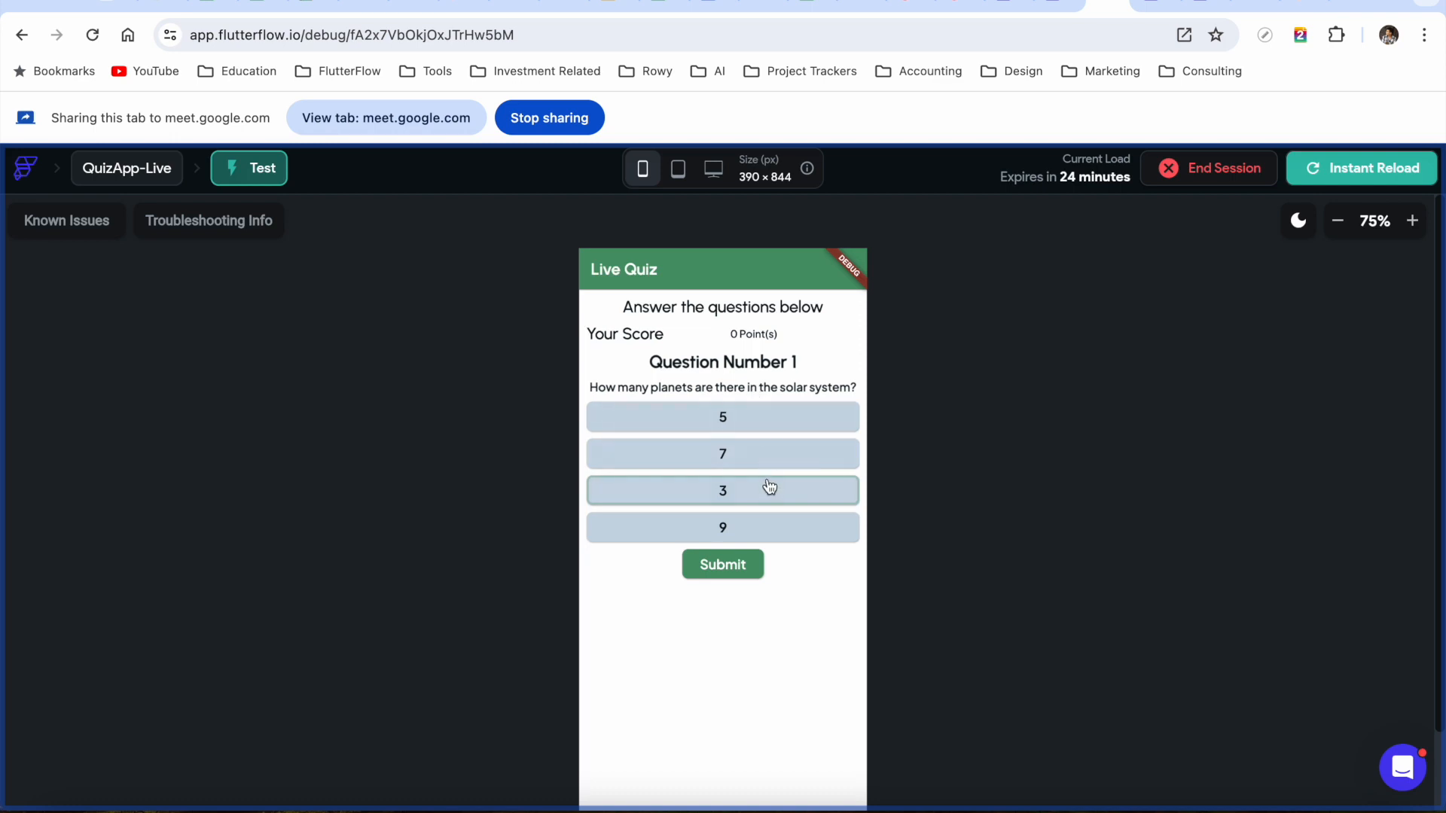
click(768, 529)
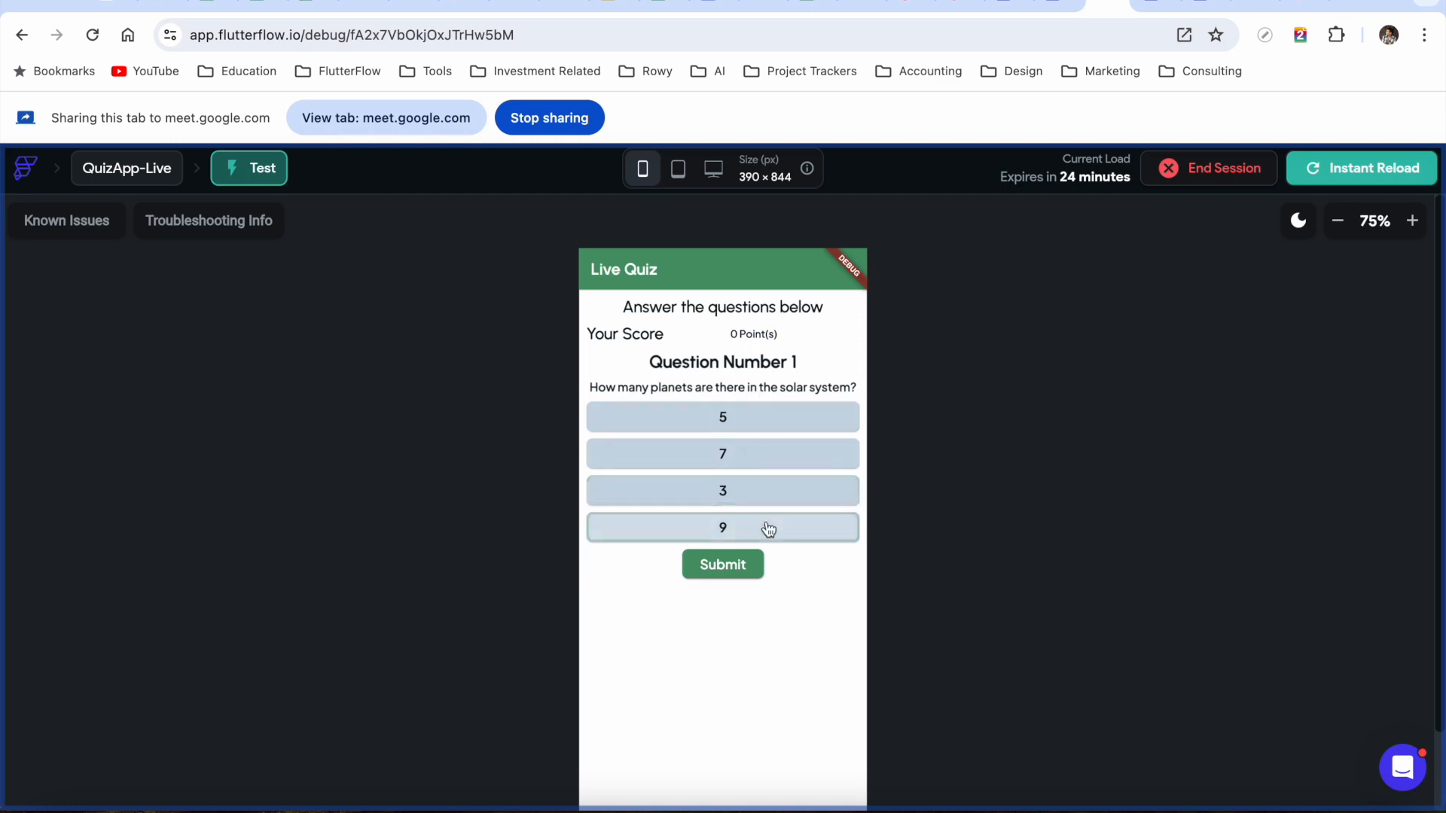
click(733, 578)
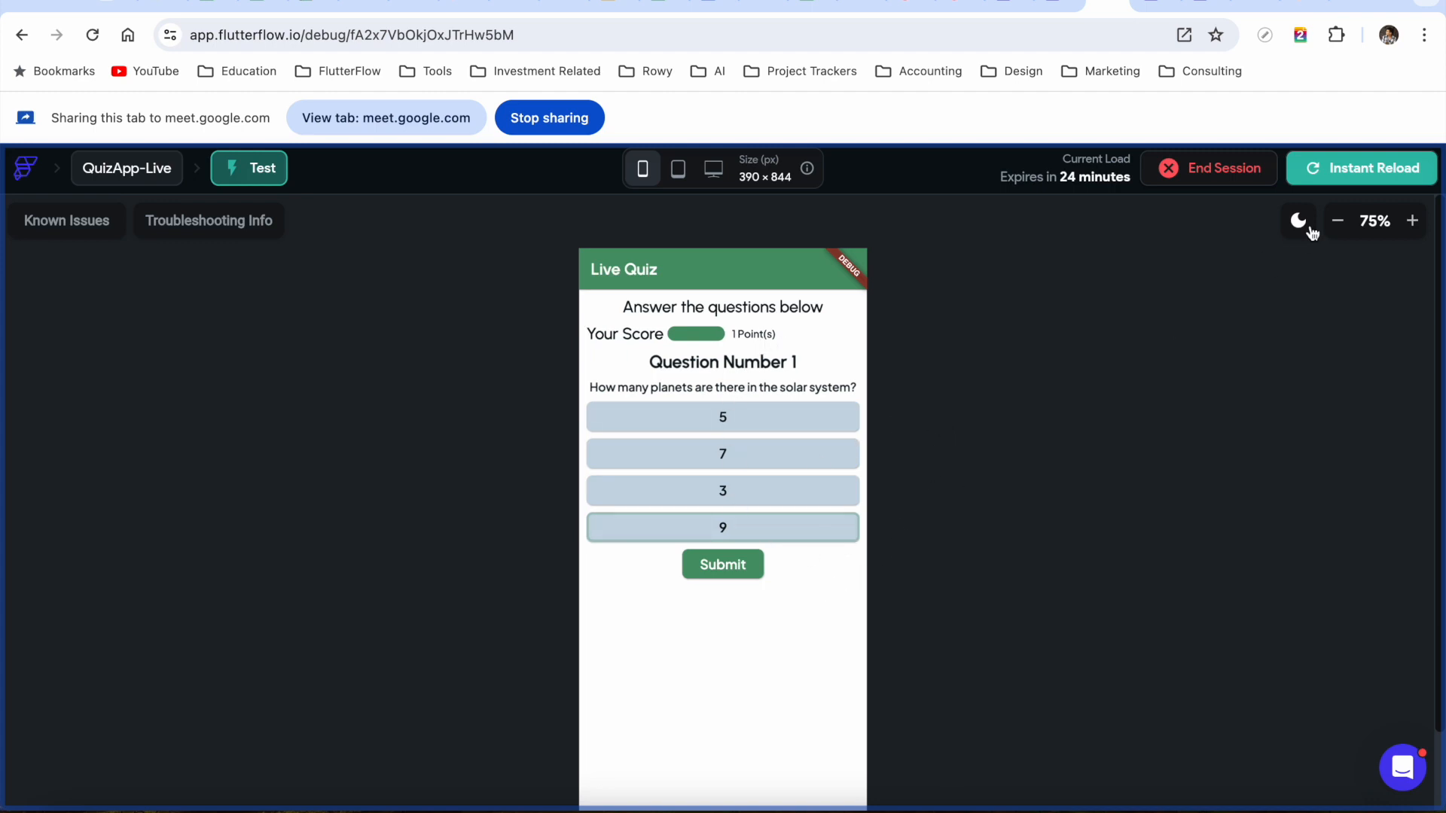
At 67% preview, swipe to question 2, pick Mars, swipe back, then return to the editor
click(1337, 220)
drag(760, 638, 589, 639)
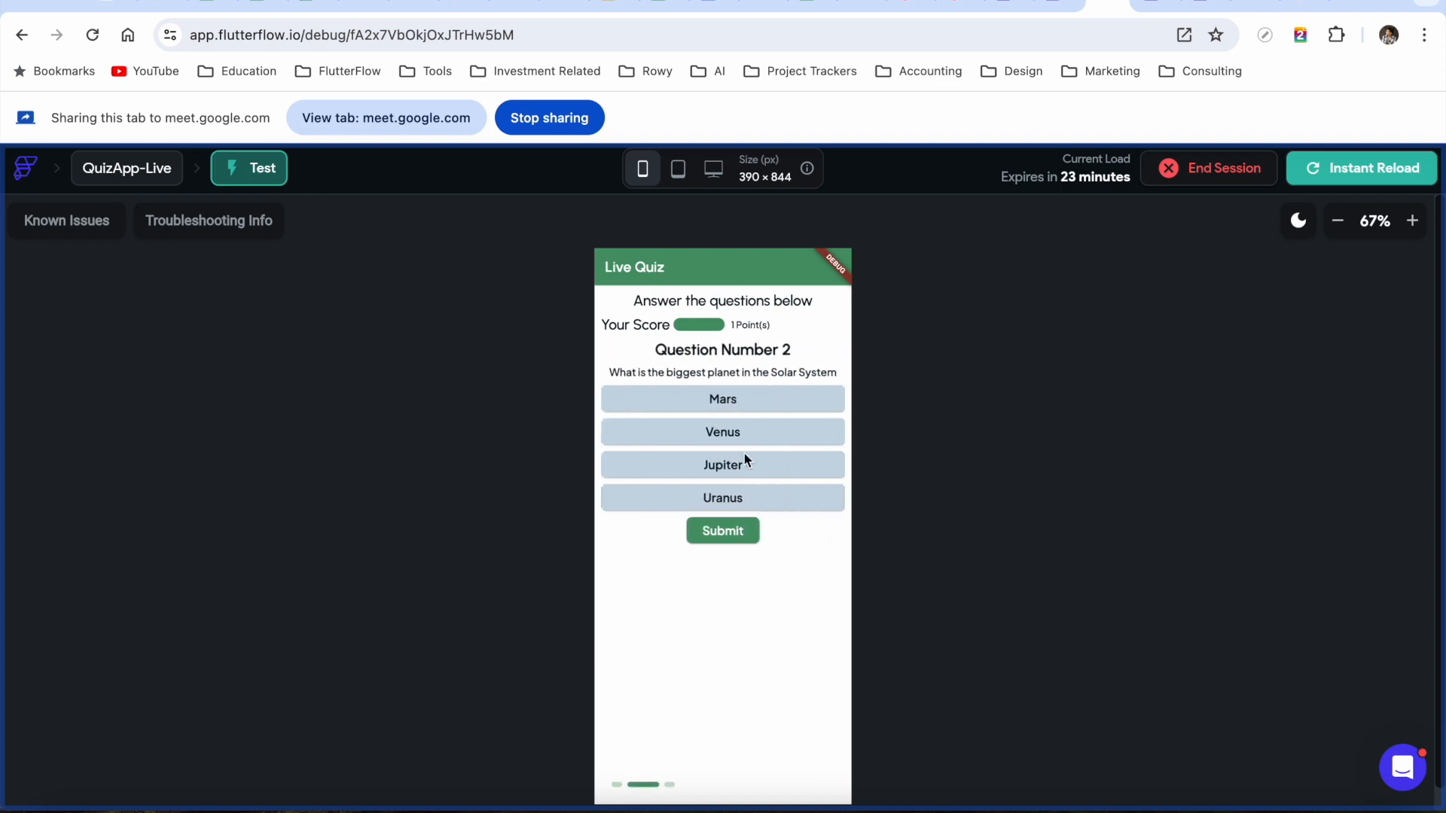
click(769, 400)
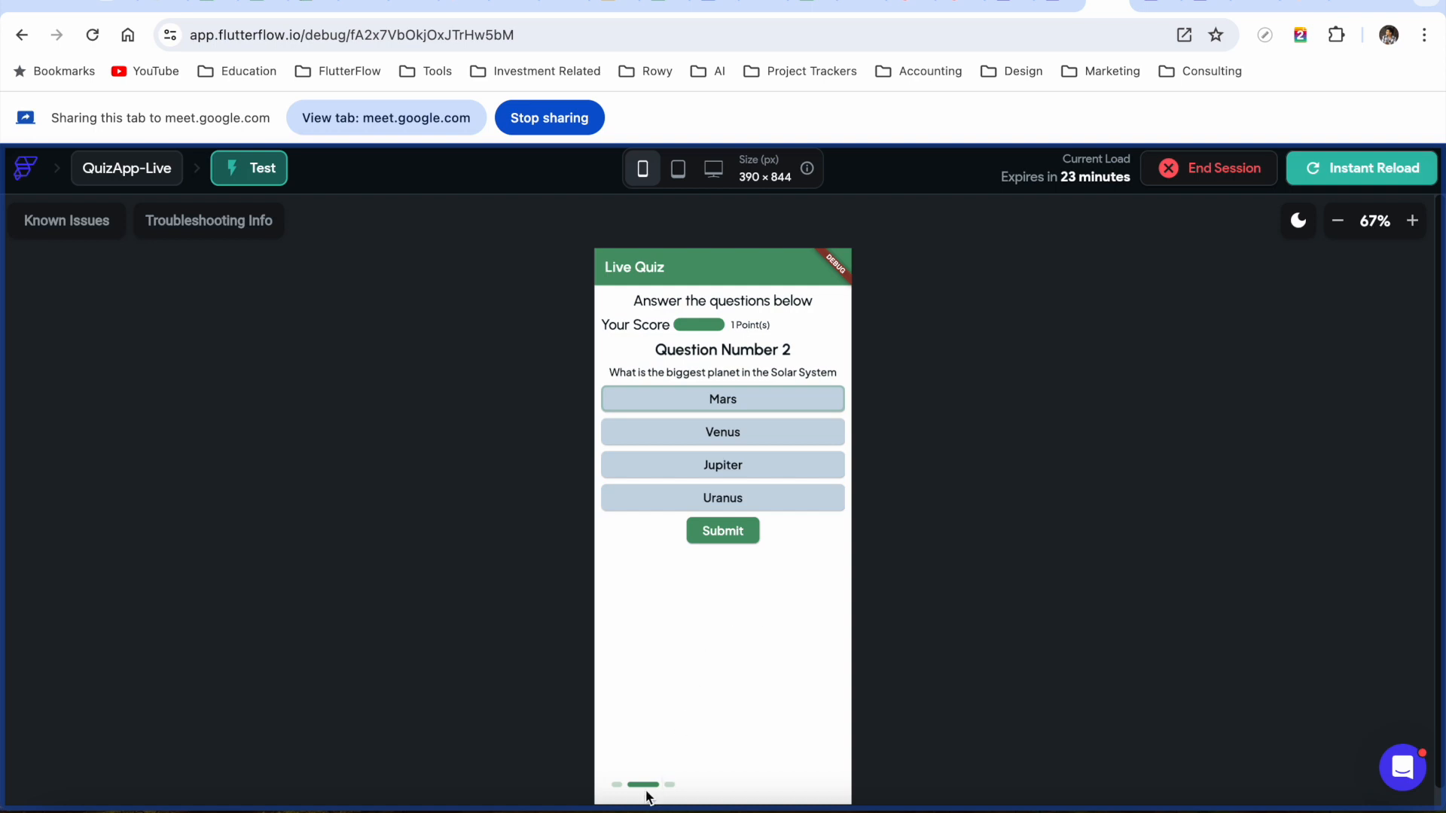
drag(695, 628, 863, 642)
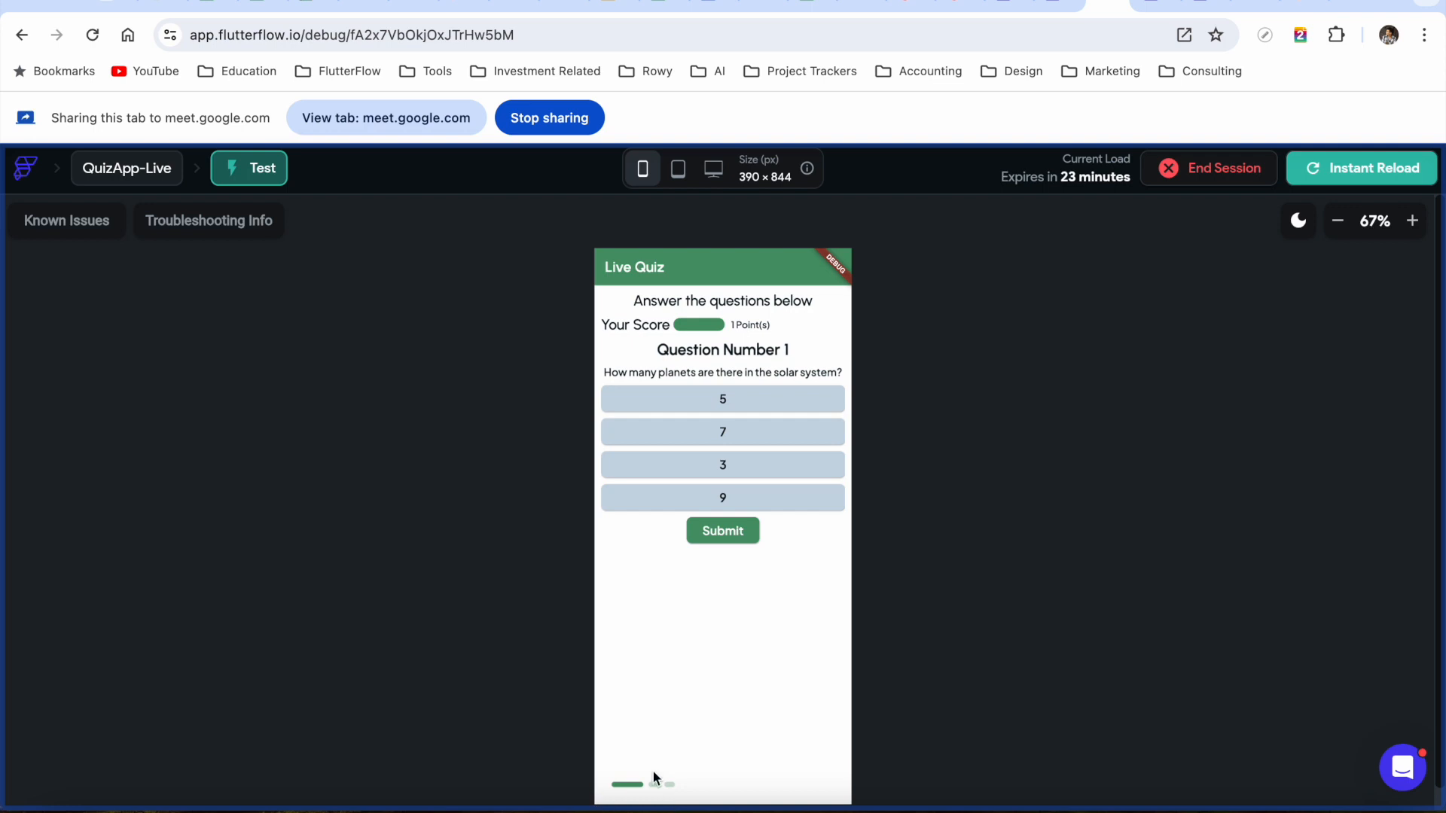
click(1337, 220)
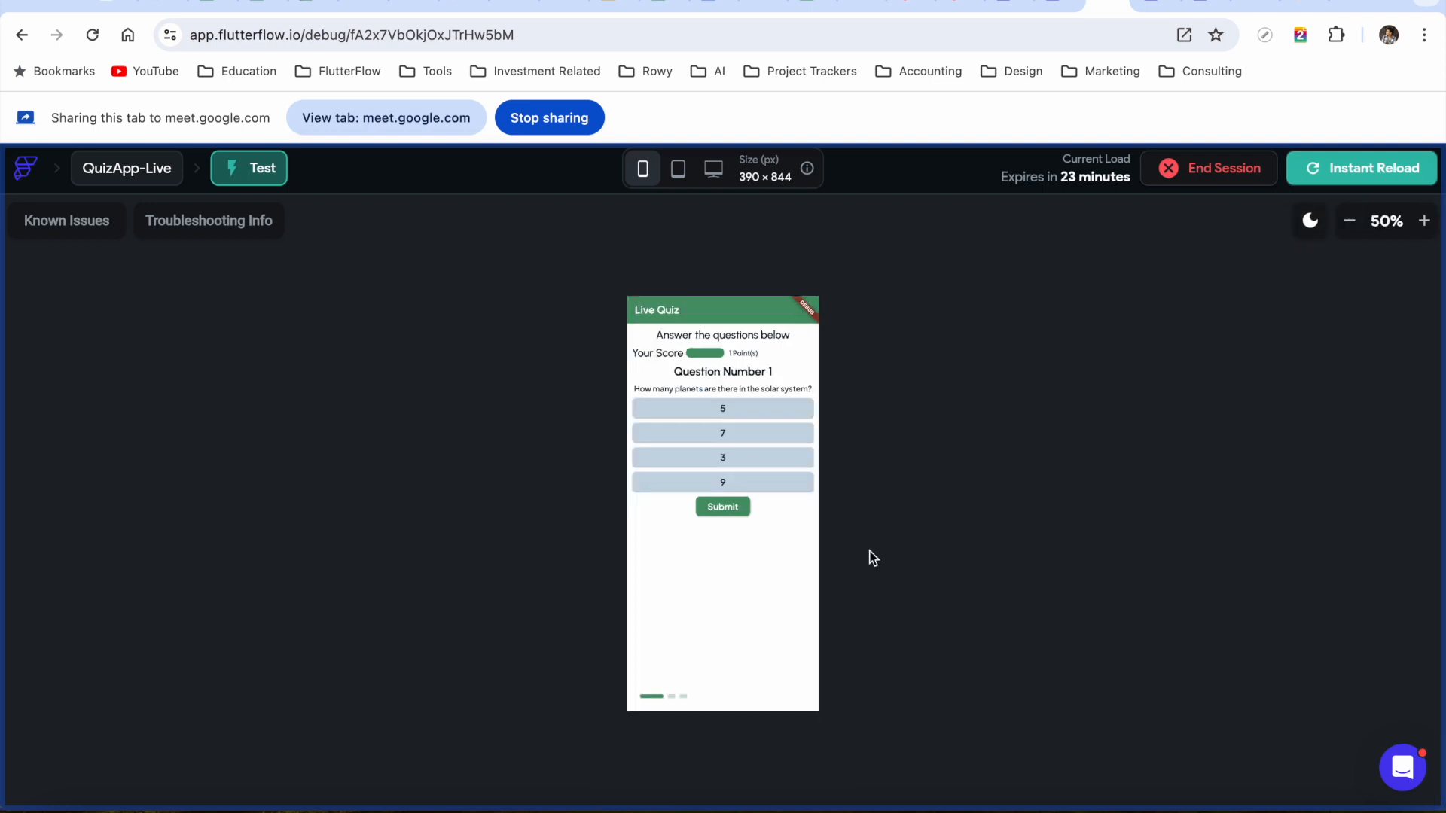
click(1423, 221)
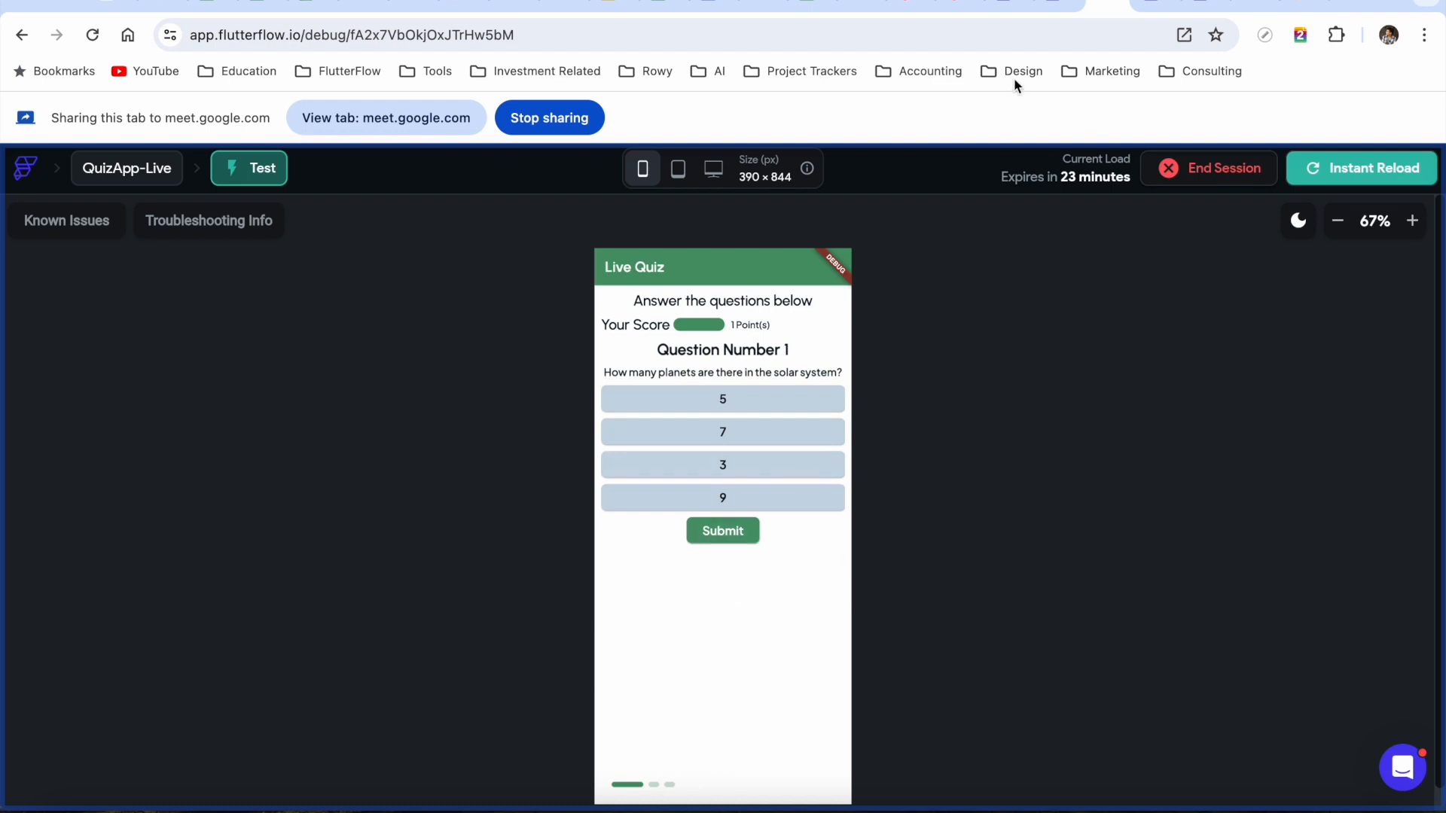
click(1060, 4)
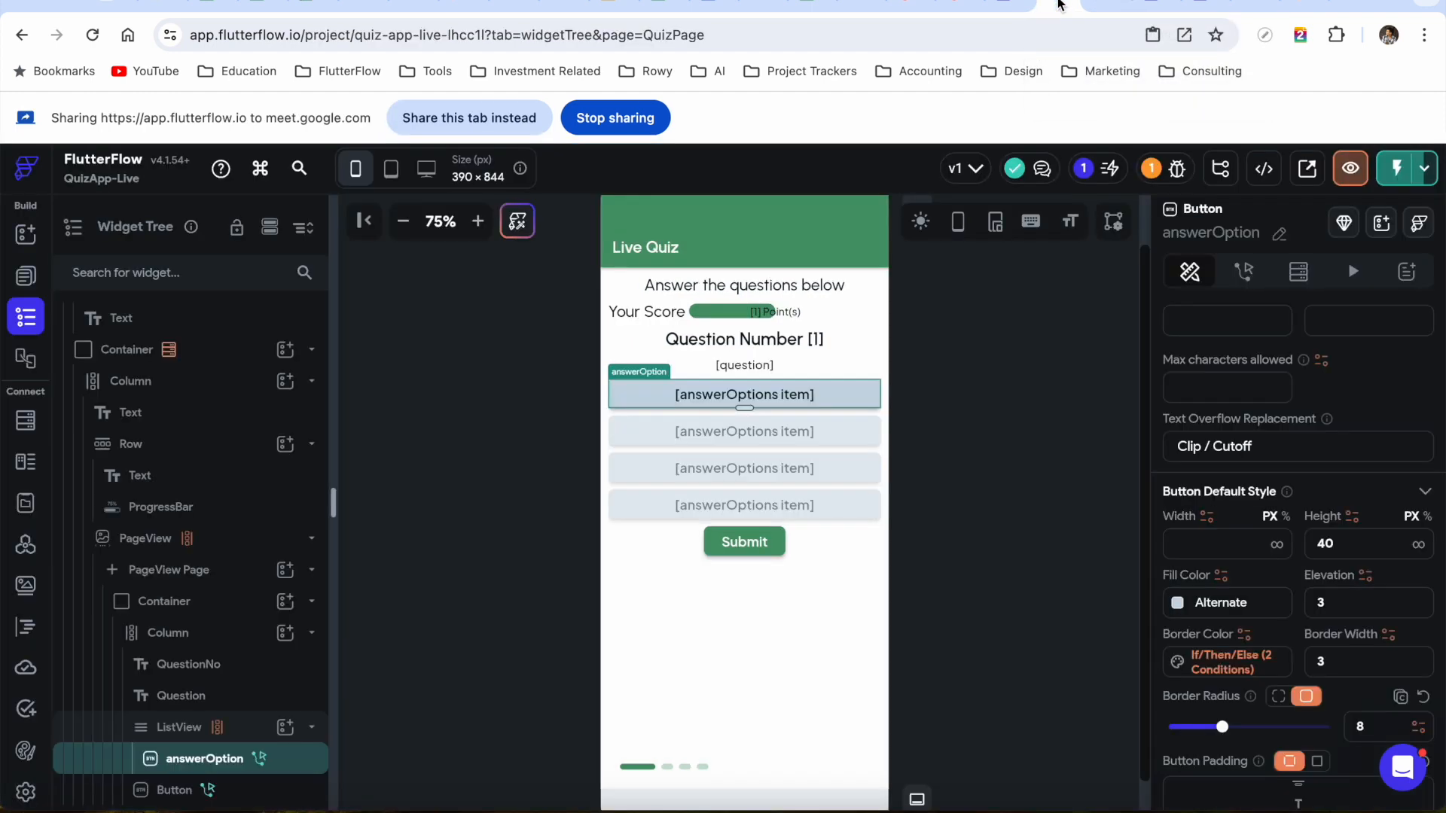
Add a 2000 ms Wait (Delay) action after the Submit button's correct/incorrect branches
click(490, 112)
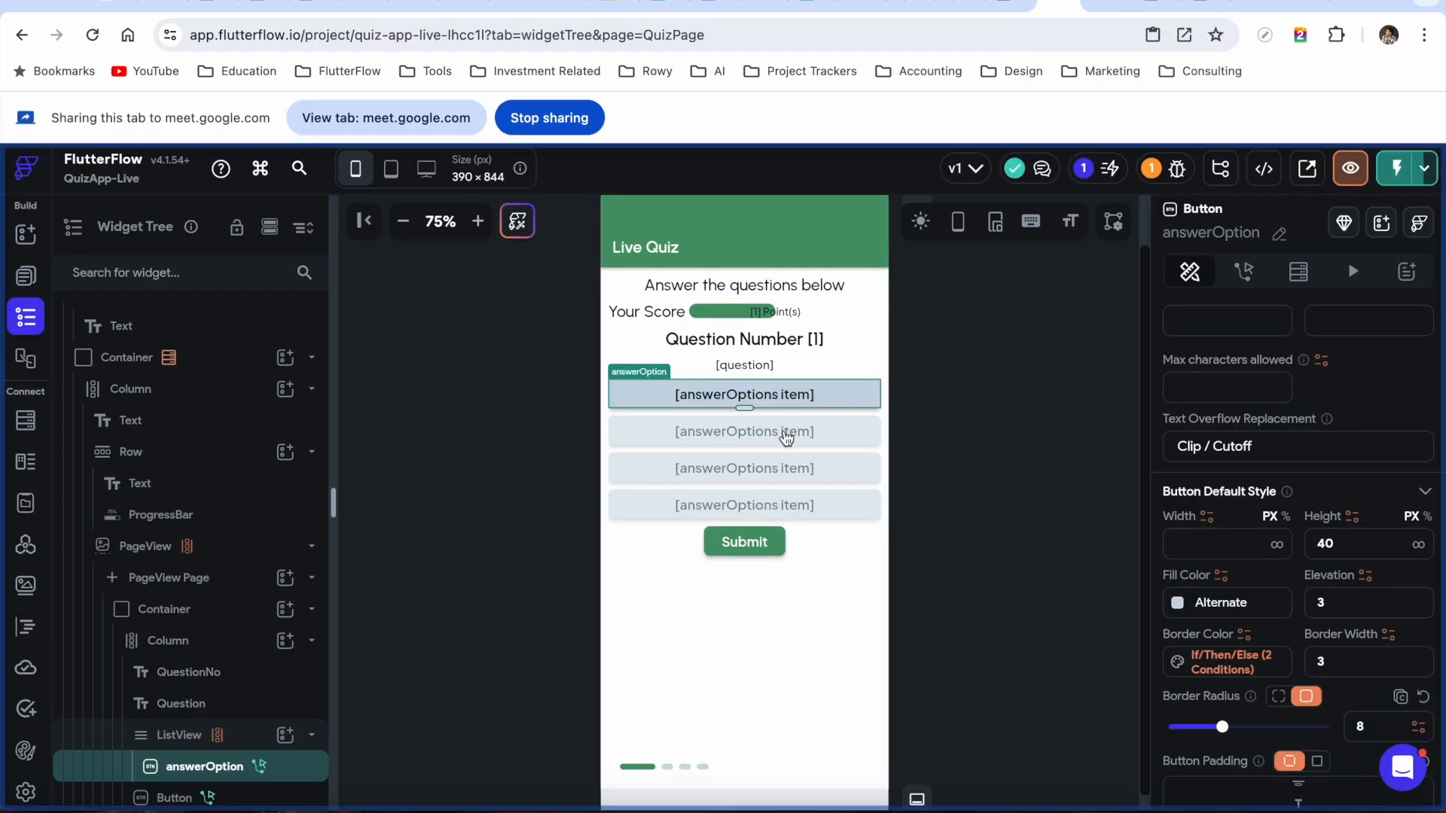
click(760, 549)
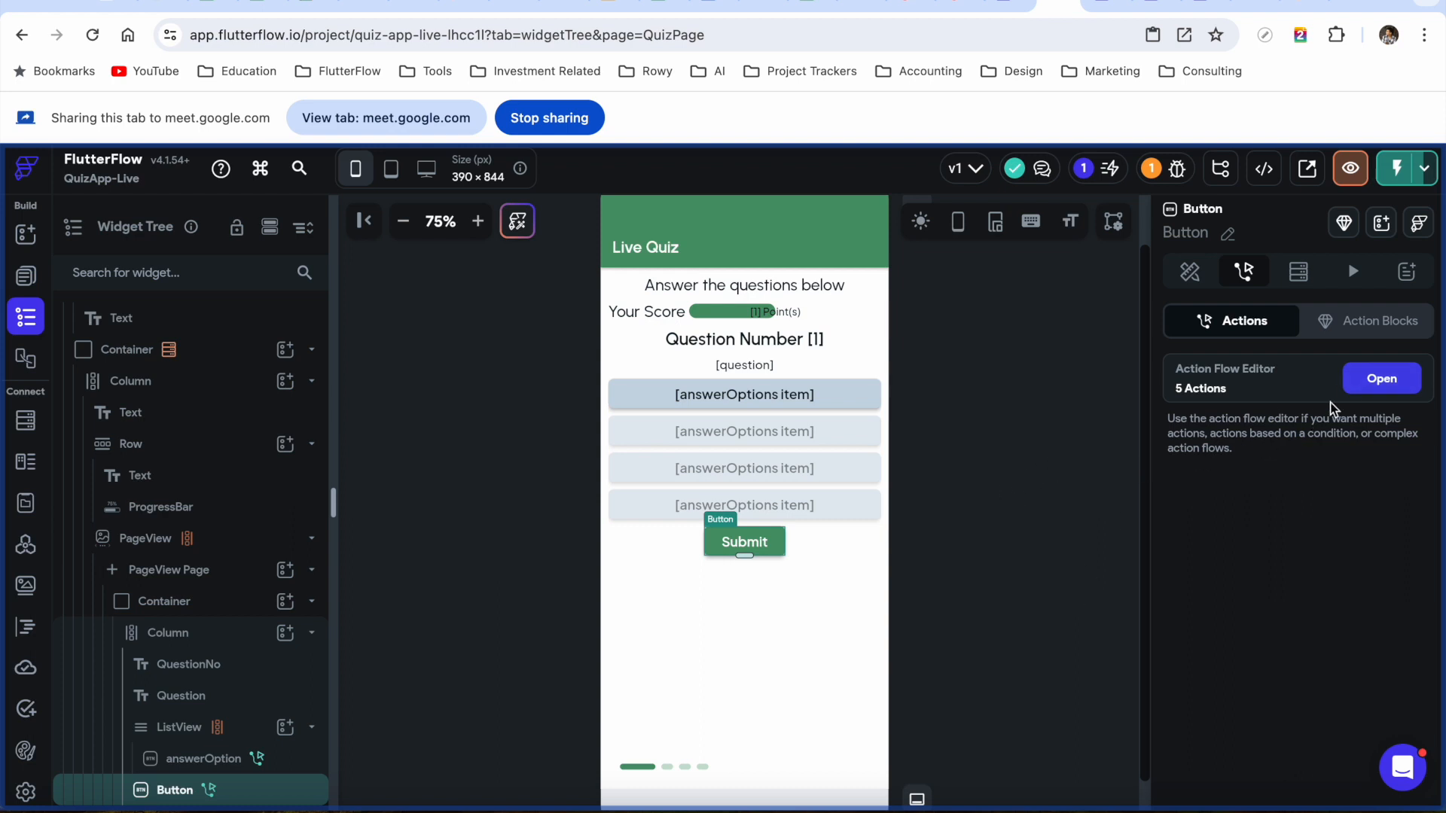
click(1375, 381)
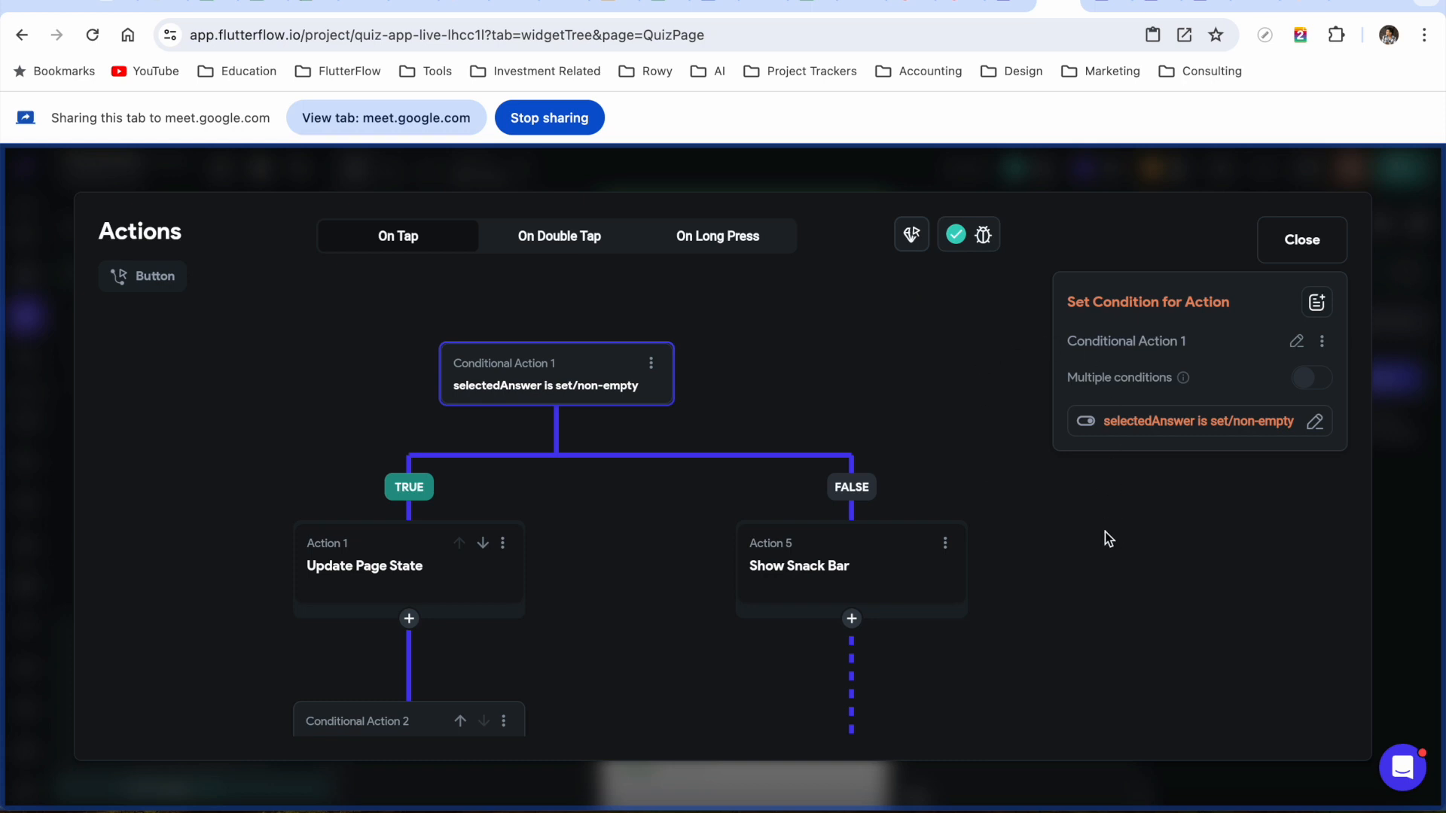
click(939, 481)
scroll(939, 482, down, 5)
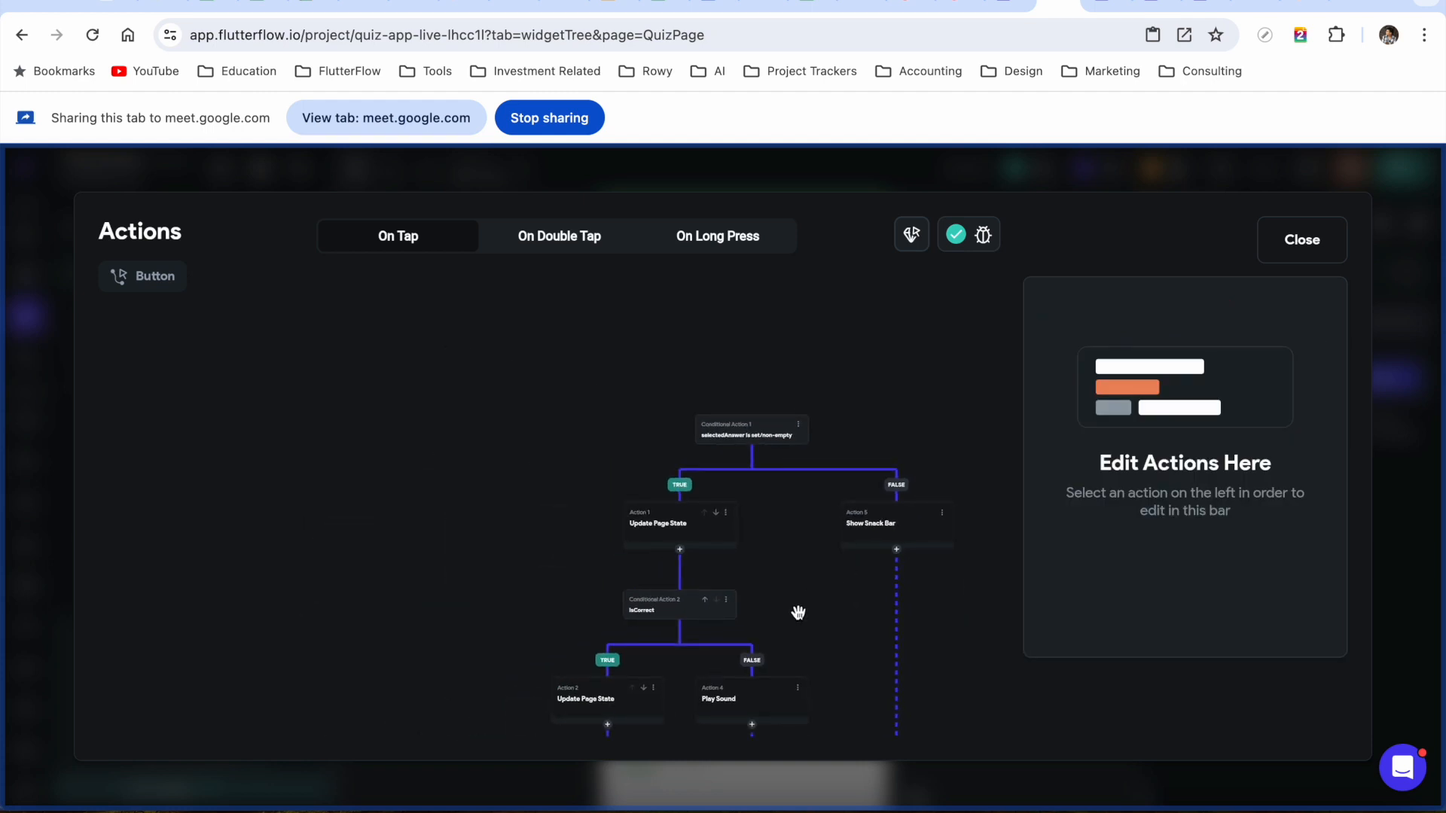
scroll(797, 610, down, 5)
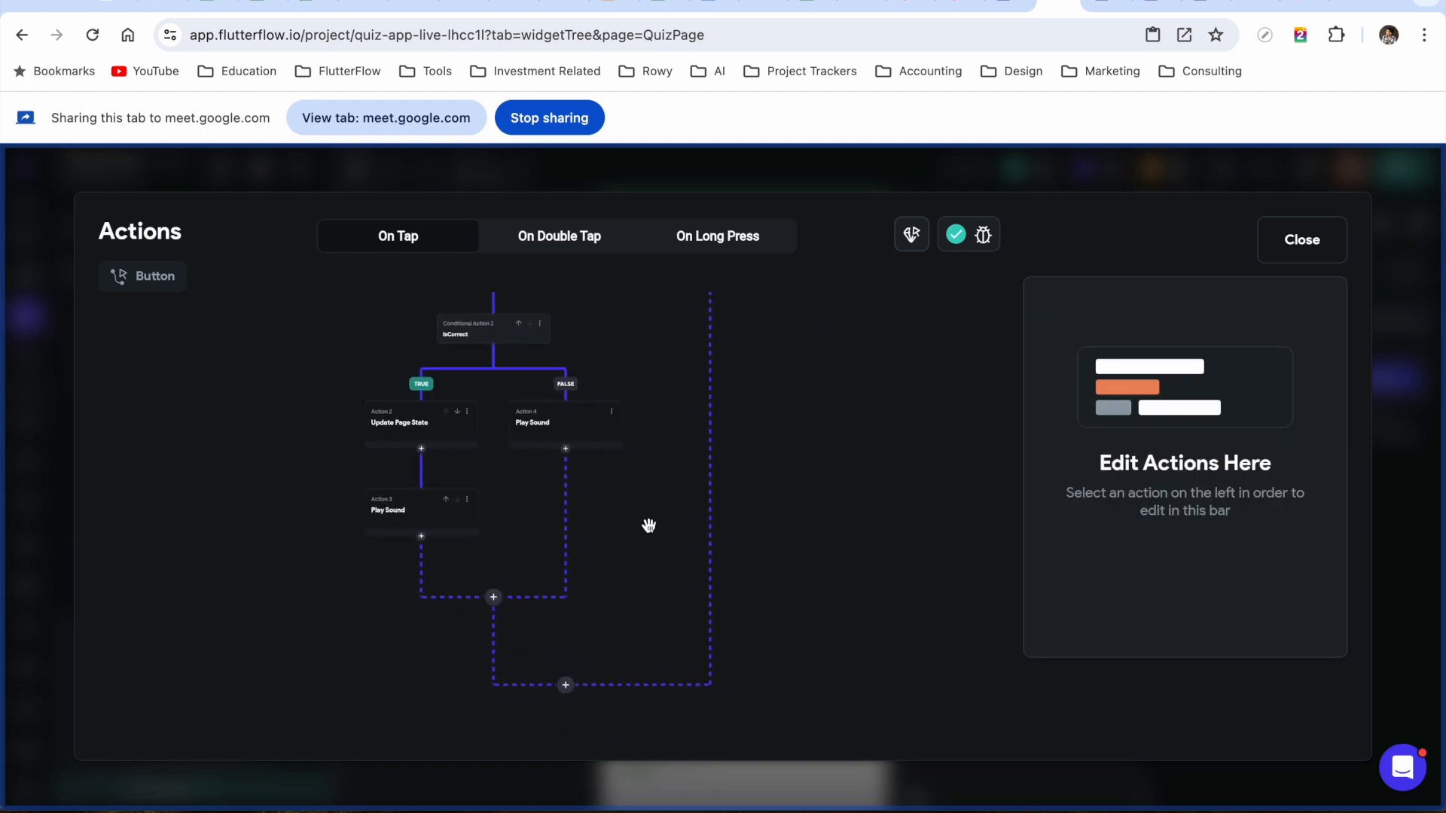
mouse_move(652, 546)
mouse_down()
mouse_move(640, 513)
mouse_move(640, 541)
mouse_up()
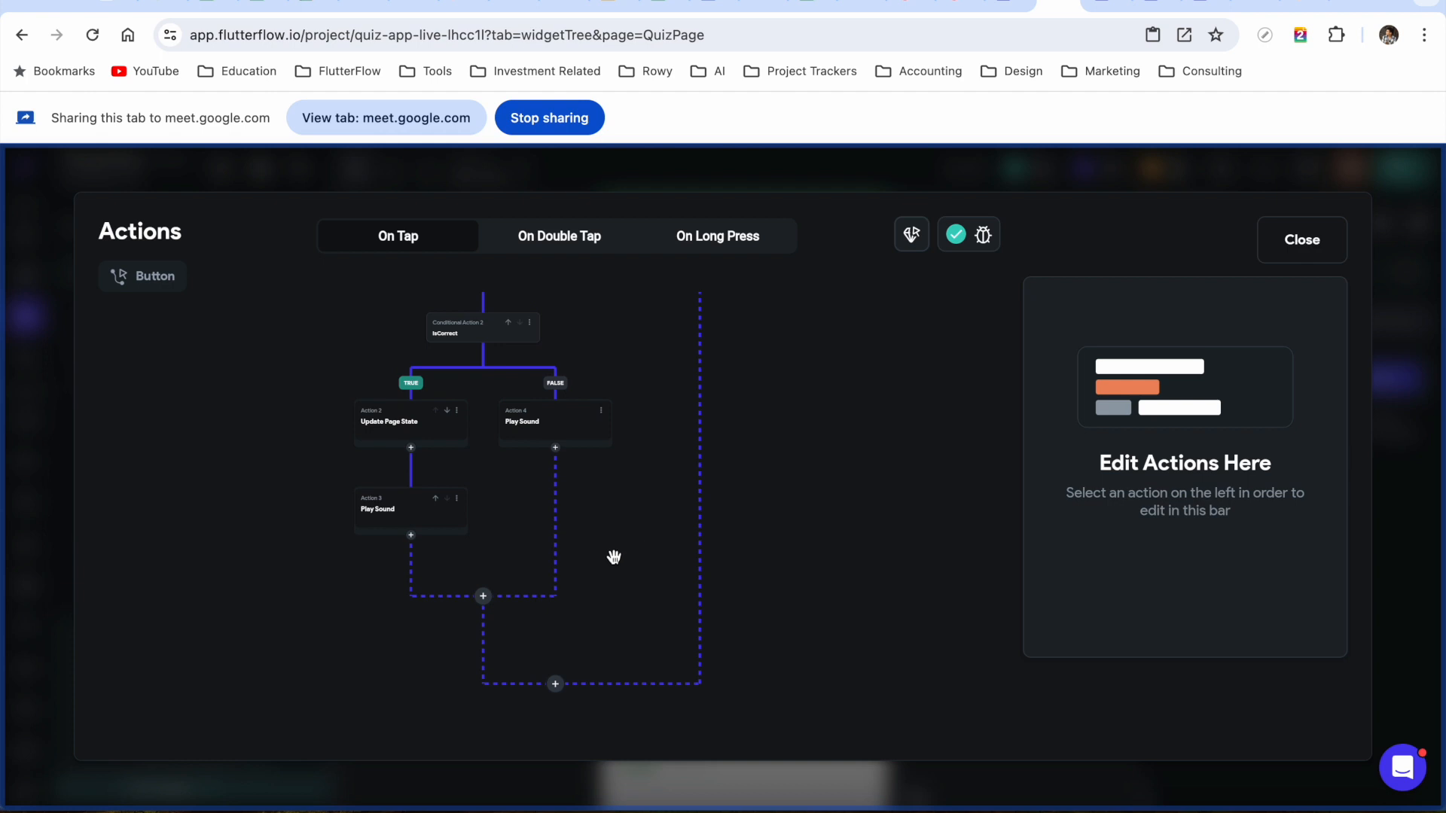
click(483, 596)
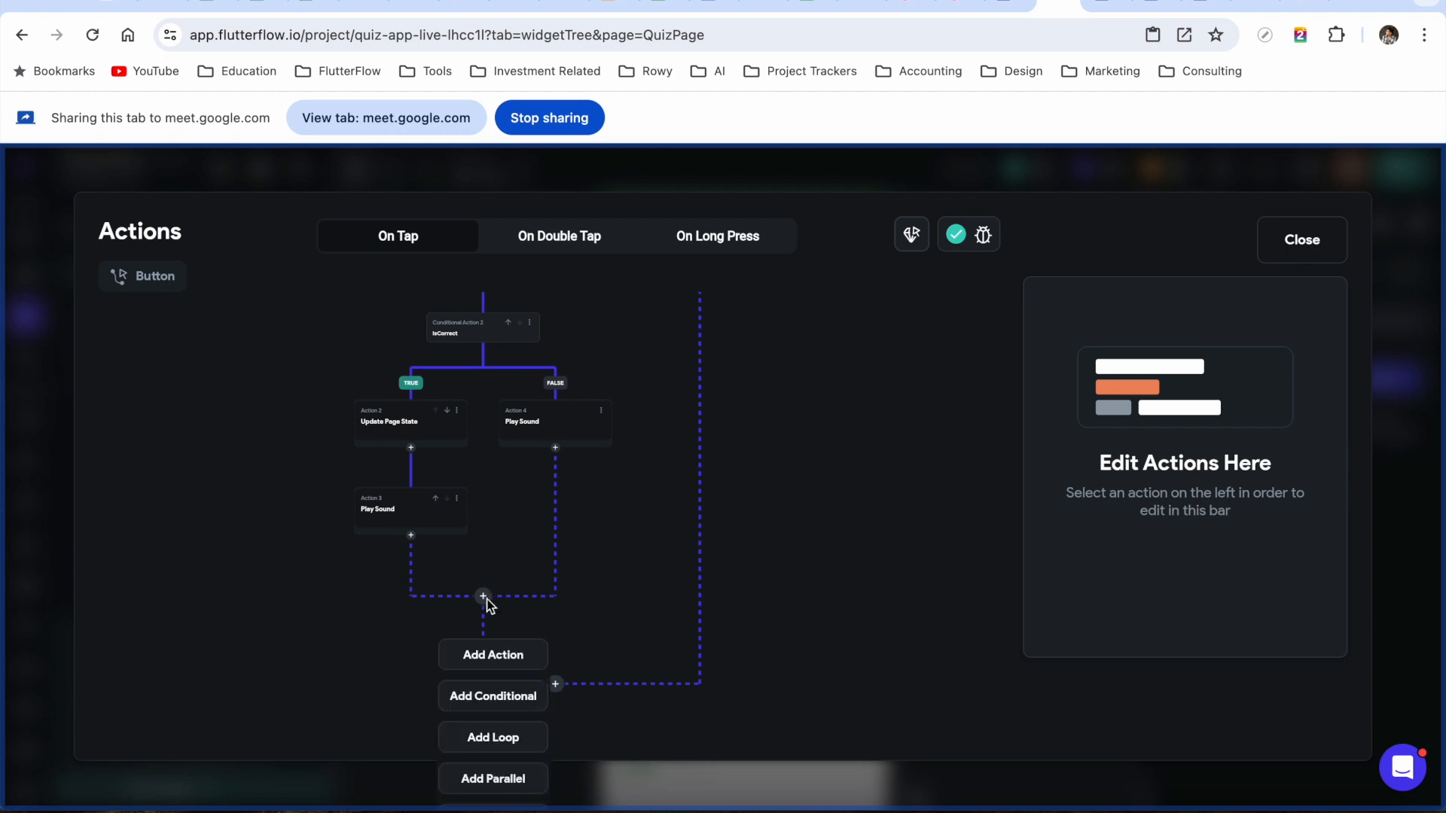
click(494, 656)
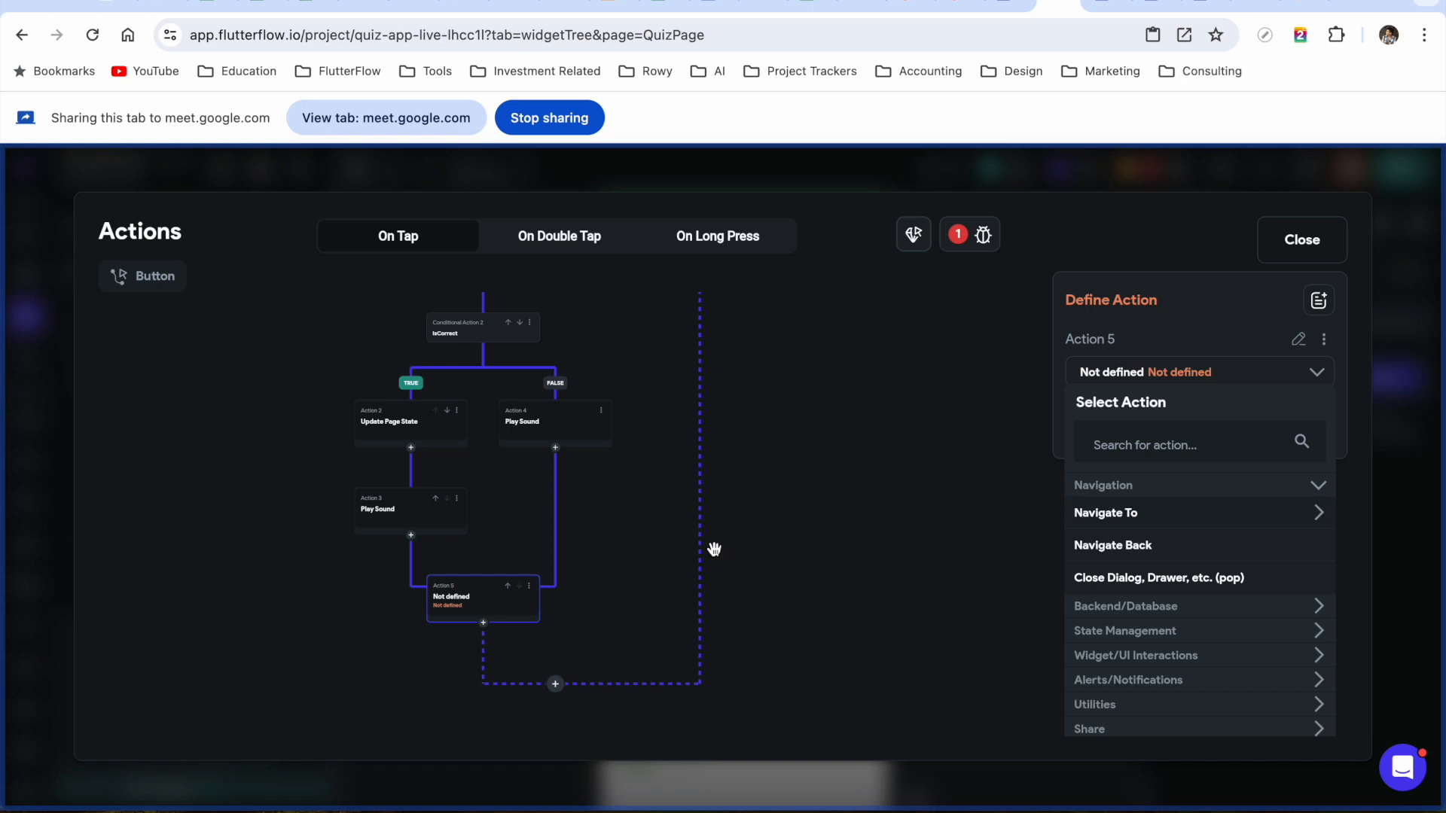
click(1123, 445)
text(wait)
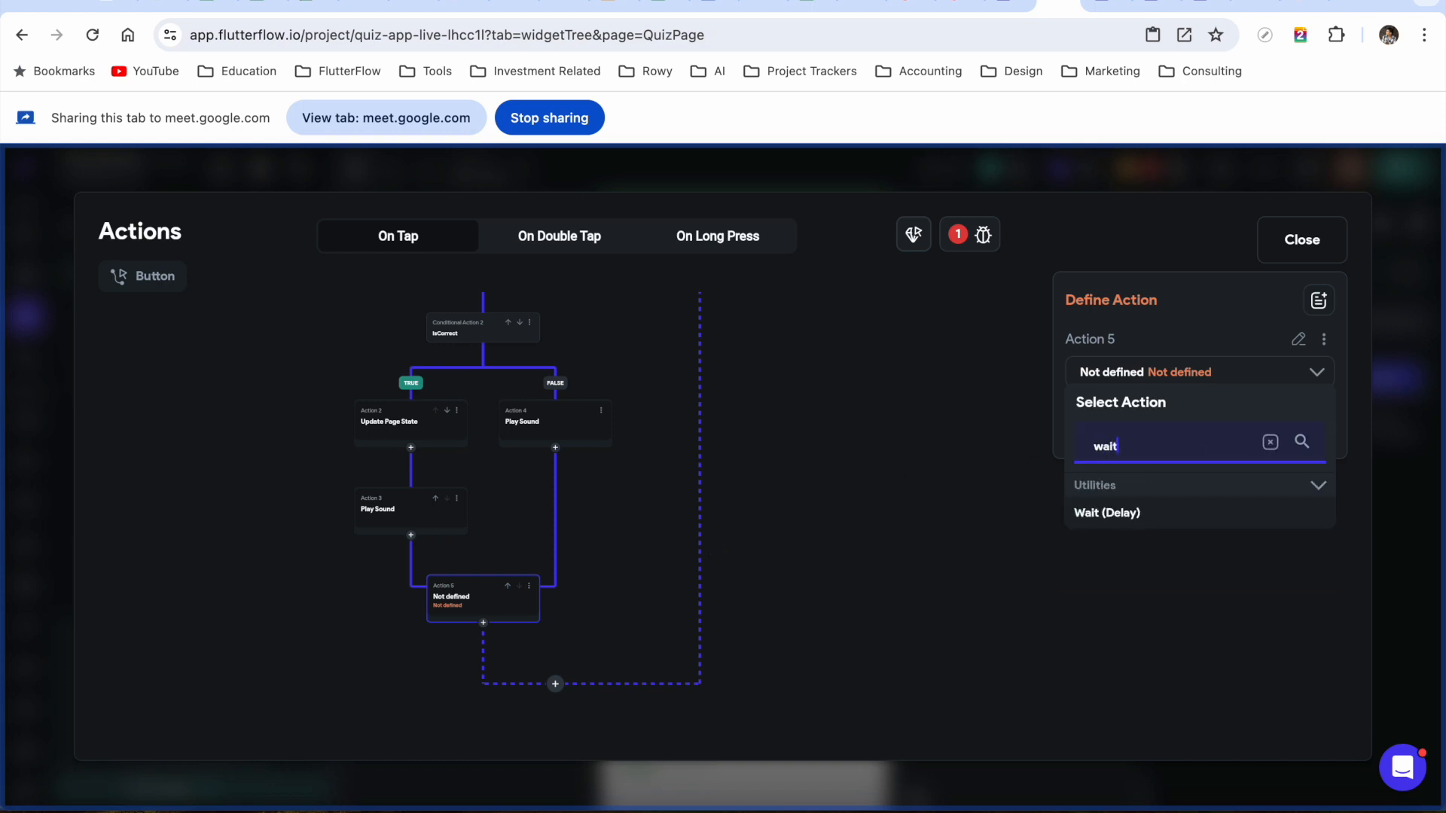
click(1118, 512)
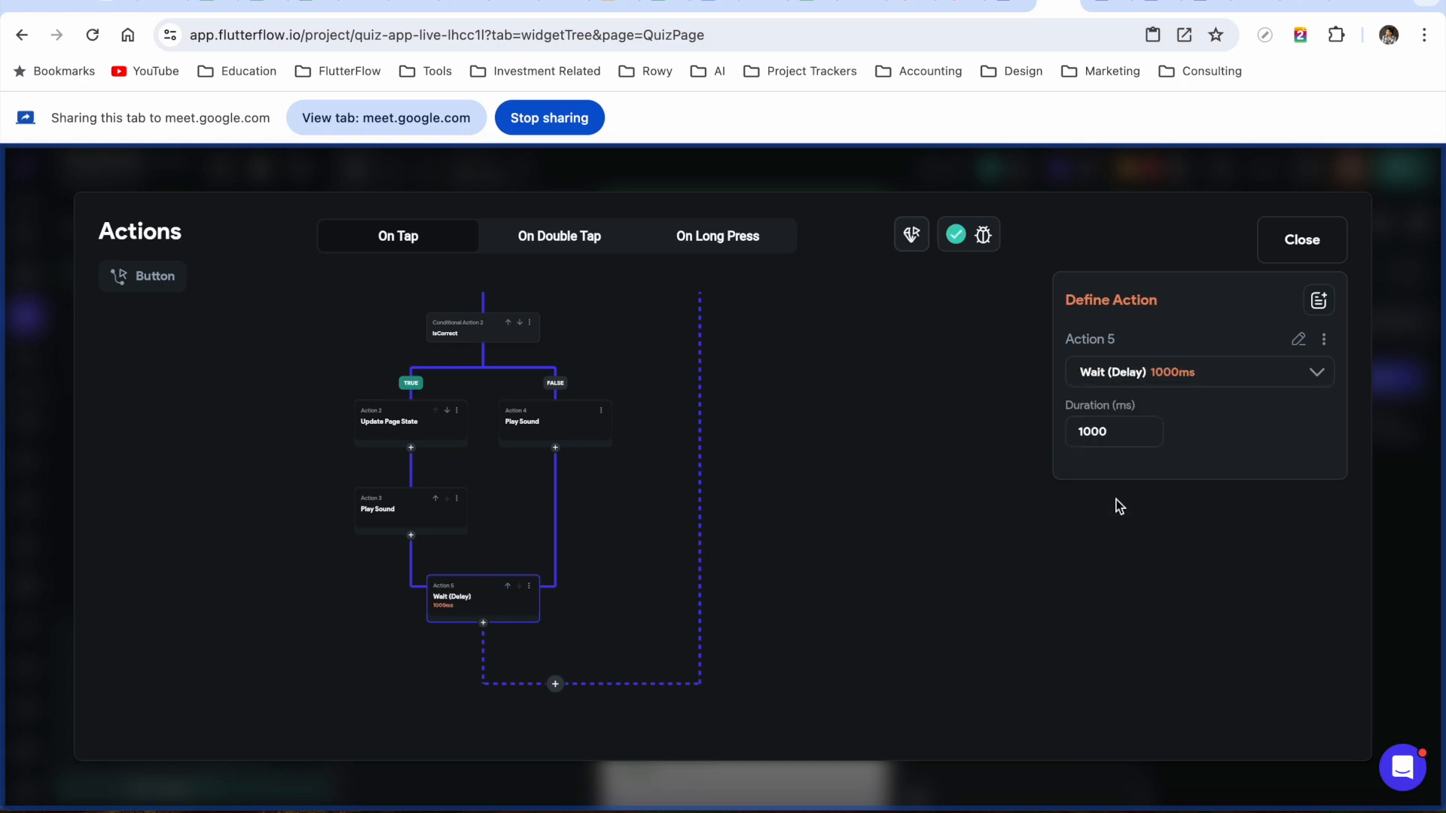
click(1089, 435)
key(BackSpace)
text(2)
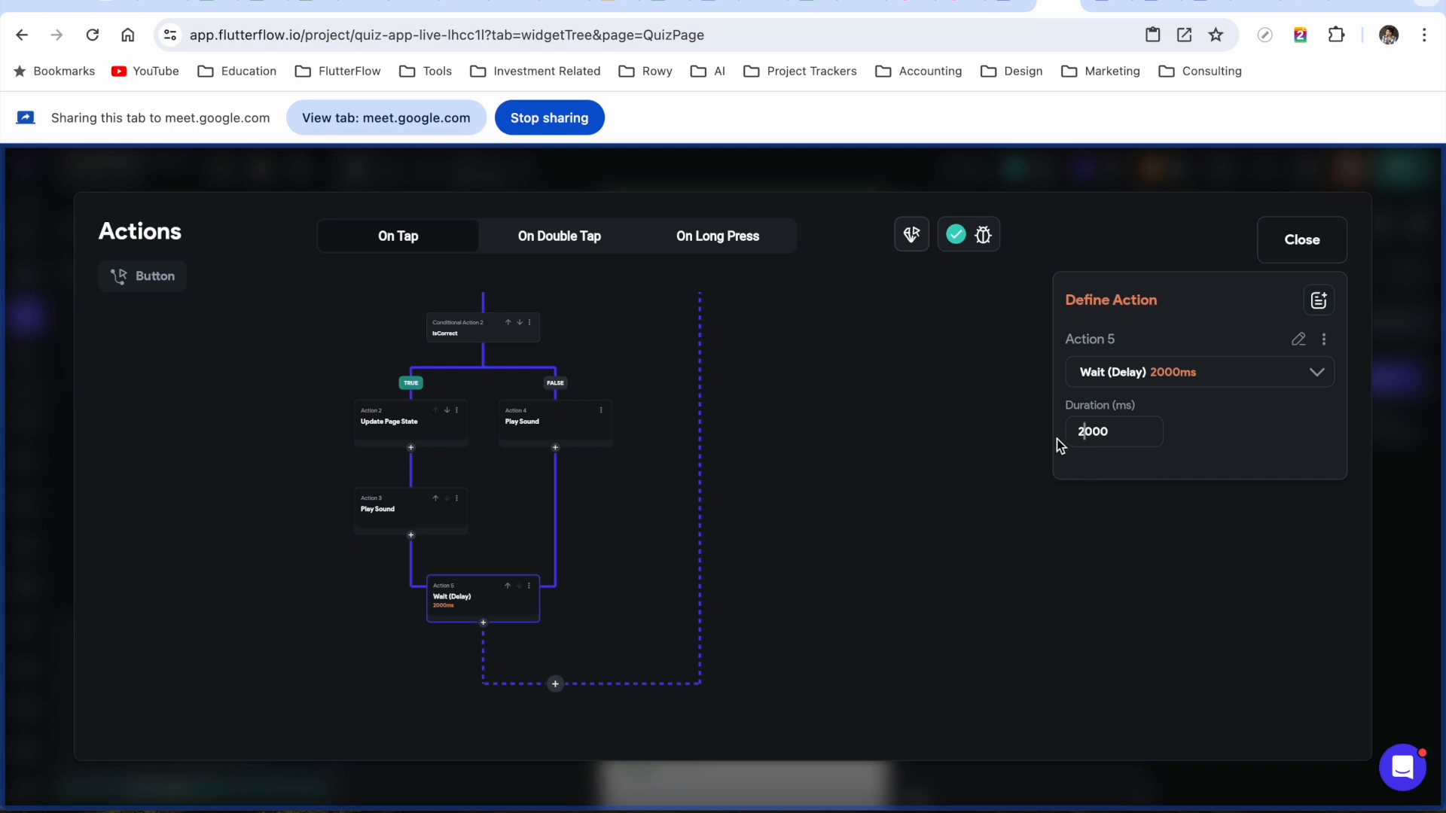
Add a Control Page View action moving the quiz PageView to Next, then close the editor
click(484, 623)
click(488, 673)
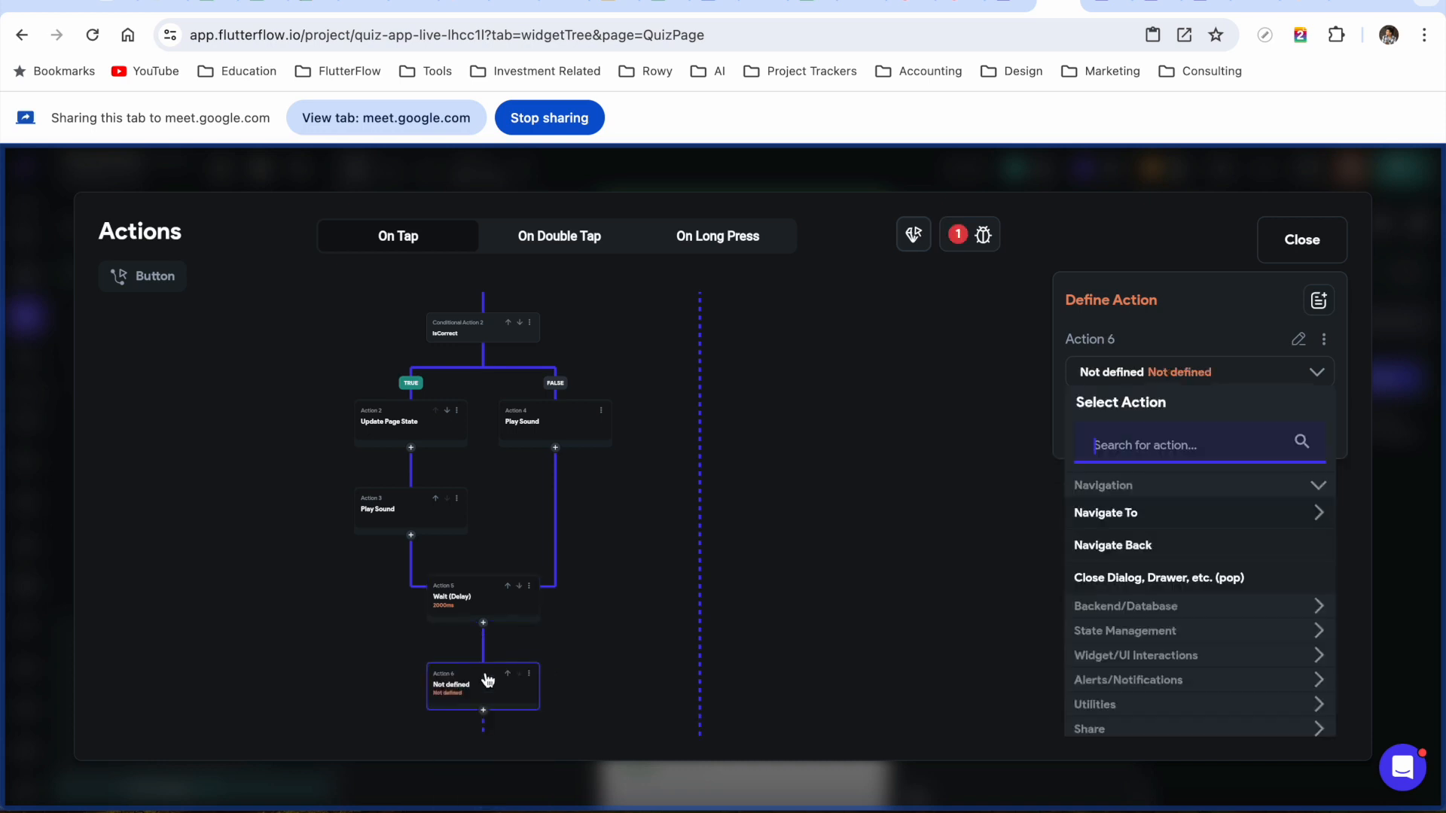
text(control)
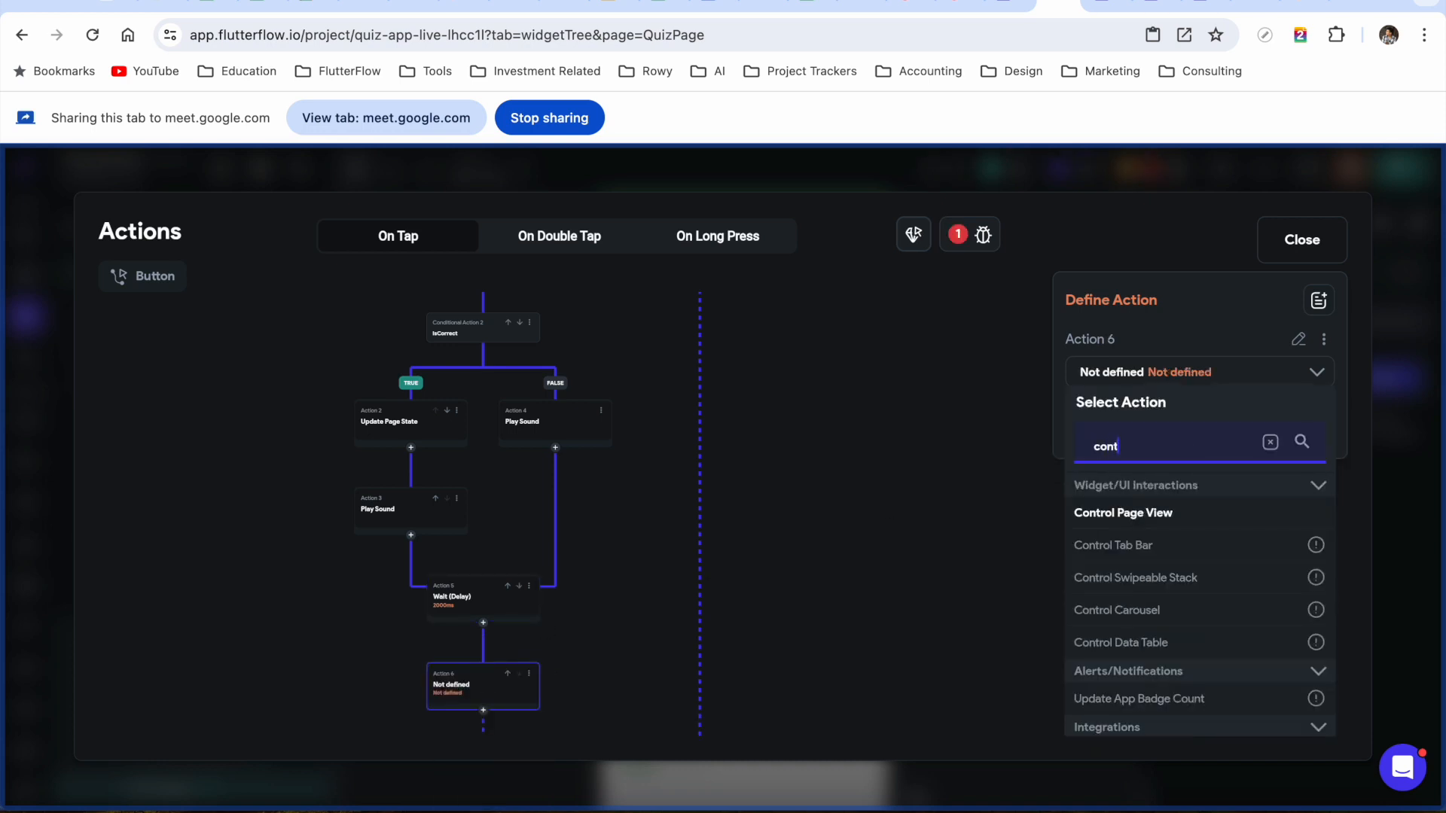
click(1125, 513)
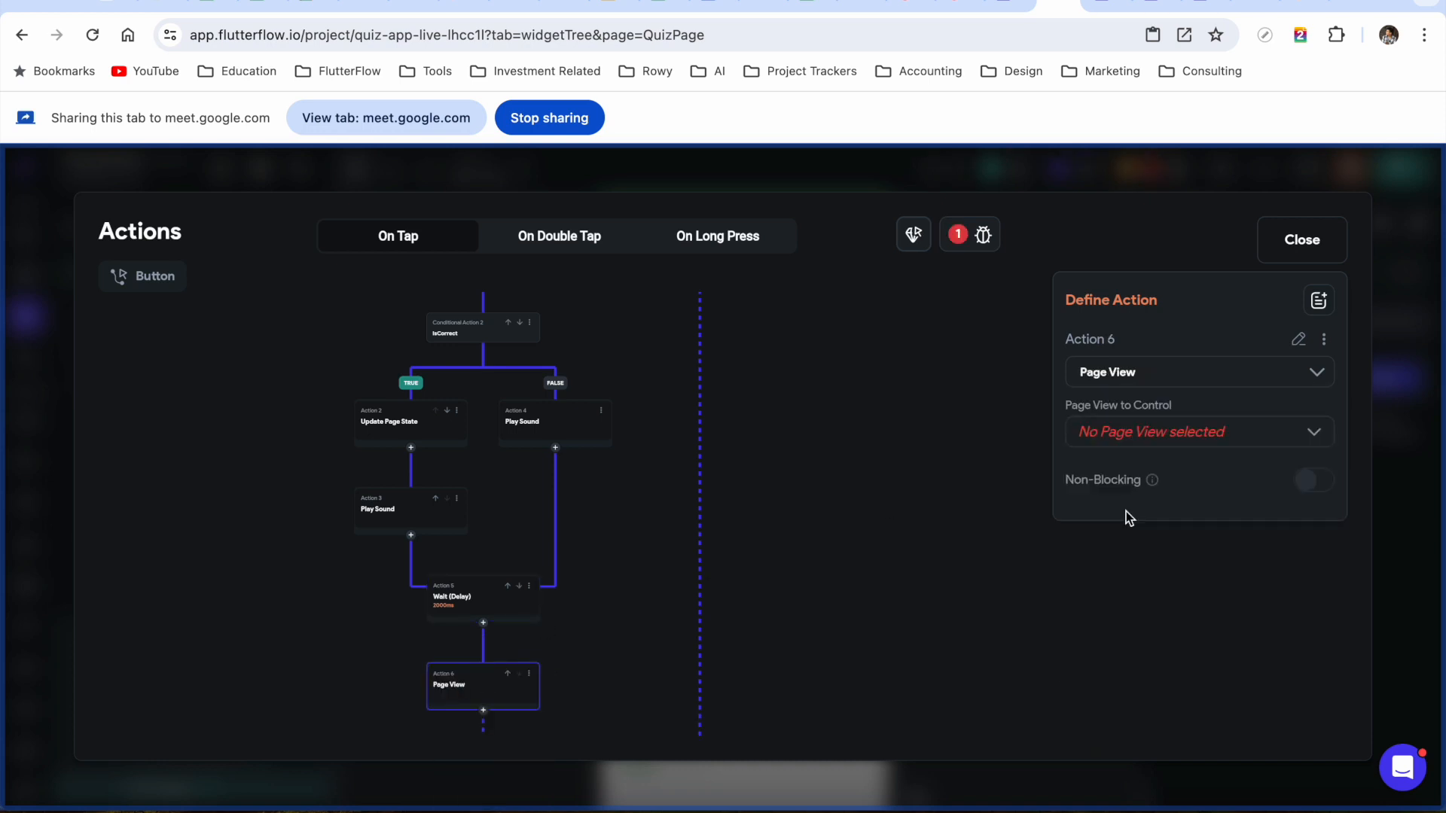
click(1214, 441)
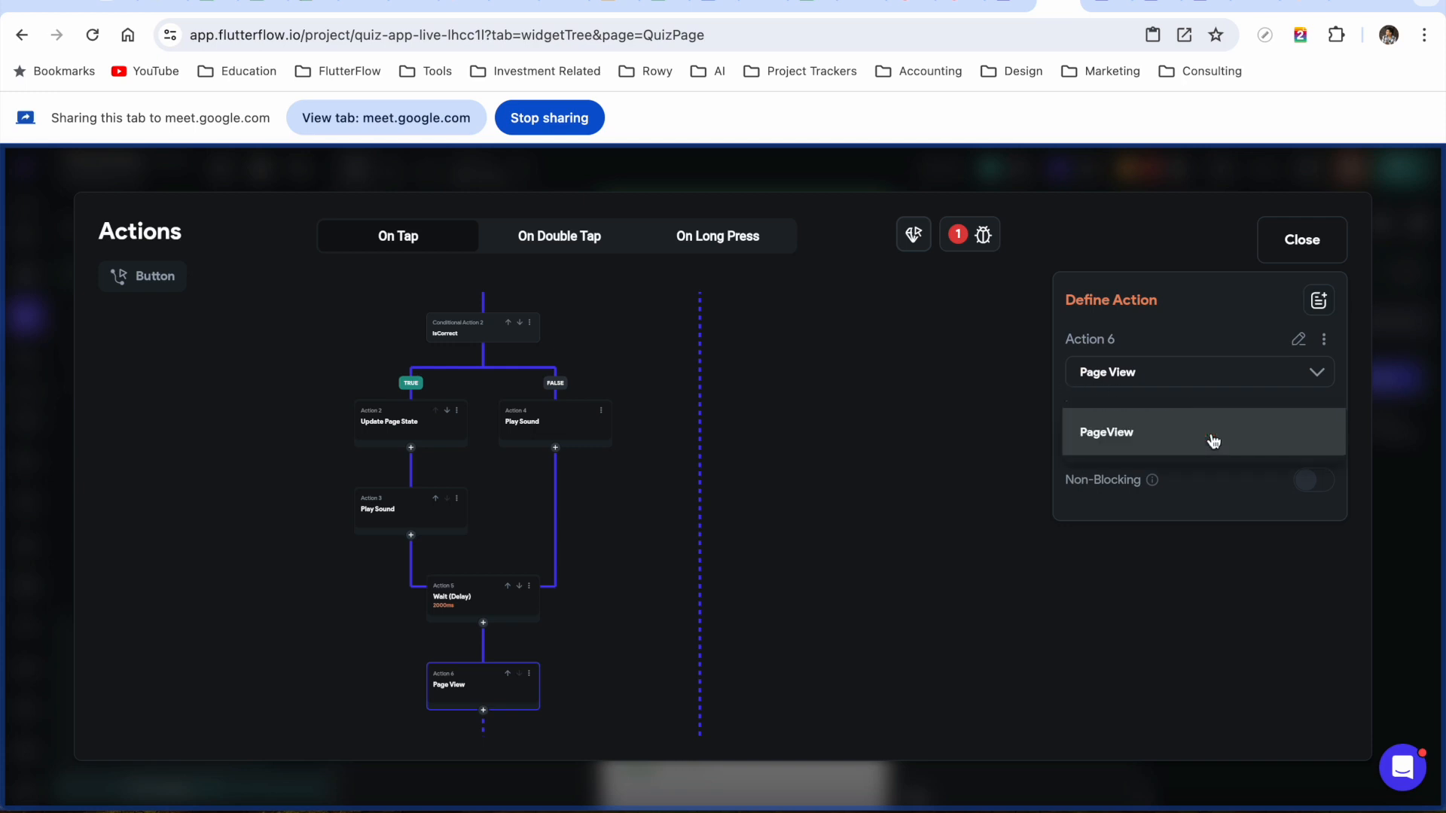
click(1111, 437)
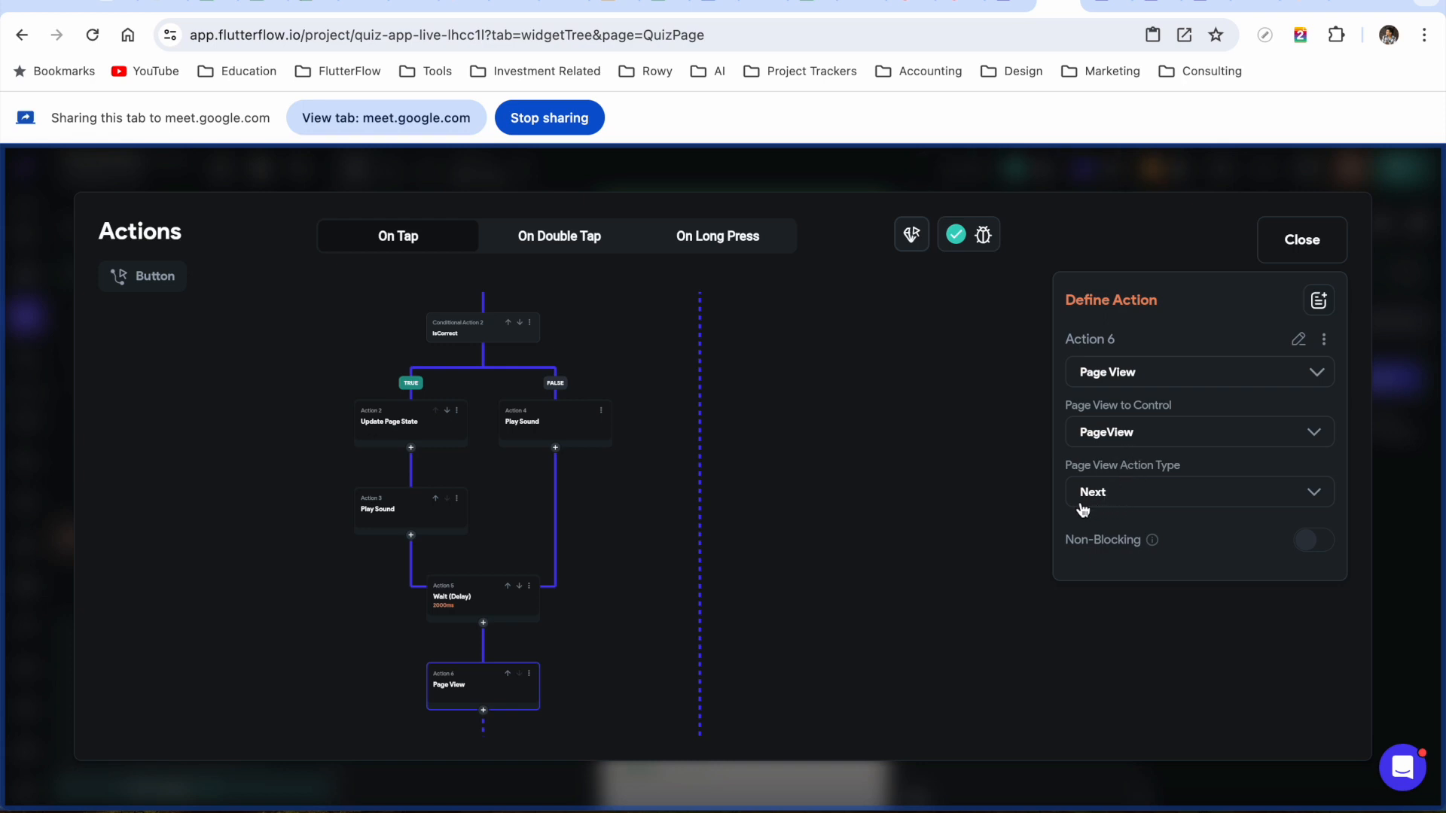
click(1128, 496)
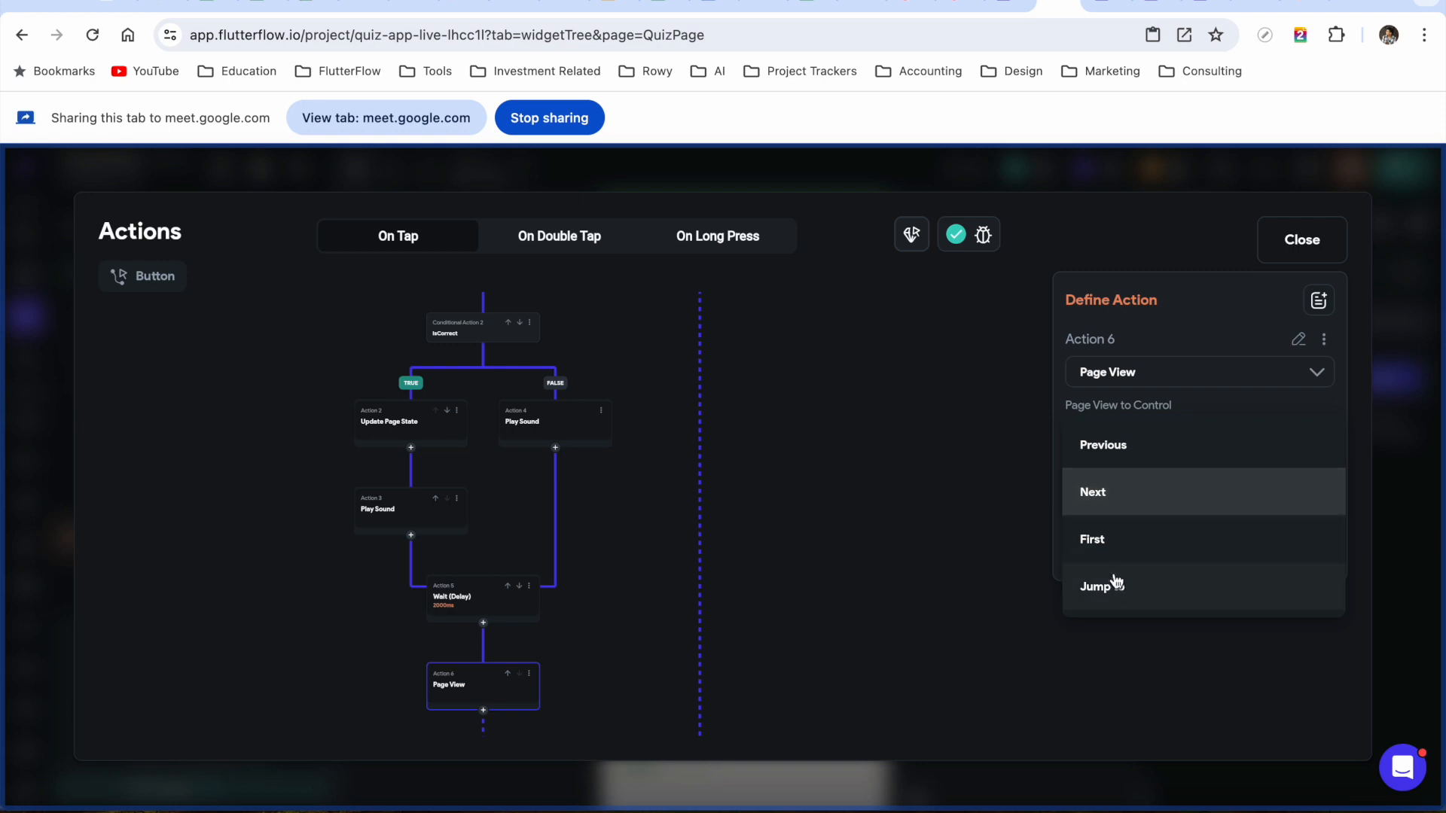
click(1119, 499)
mouse_move(846, 590)
mouse_down()
mouse_move(839, 429)
mouse_move(844, 616)
mouse_up()
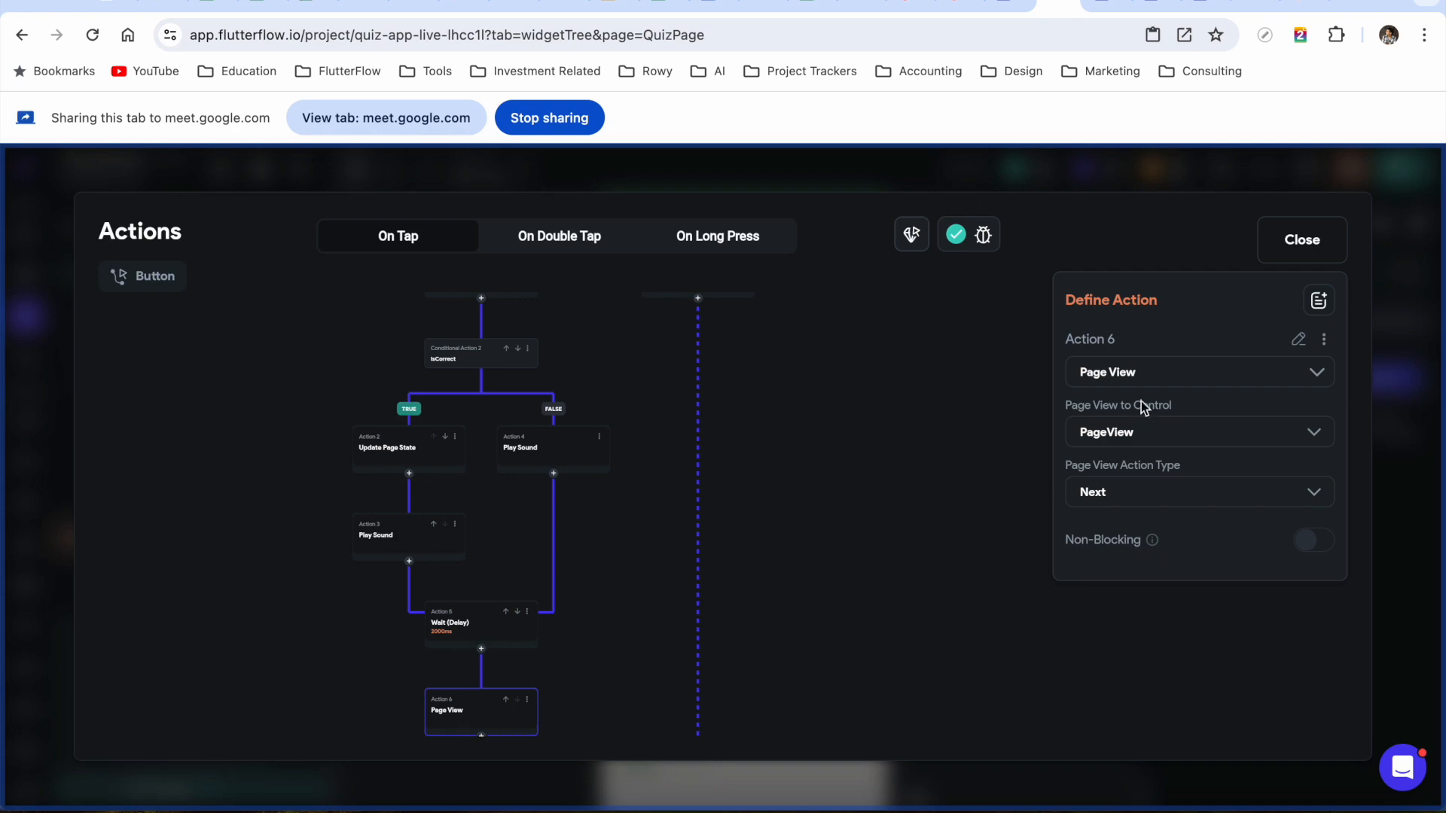
click(1311, 254)
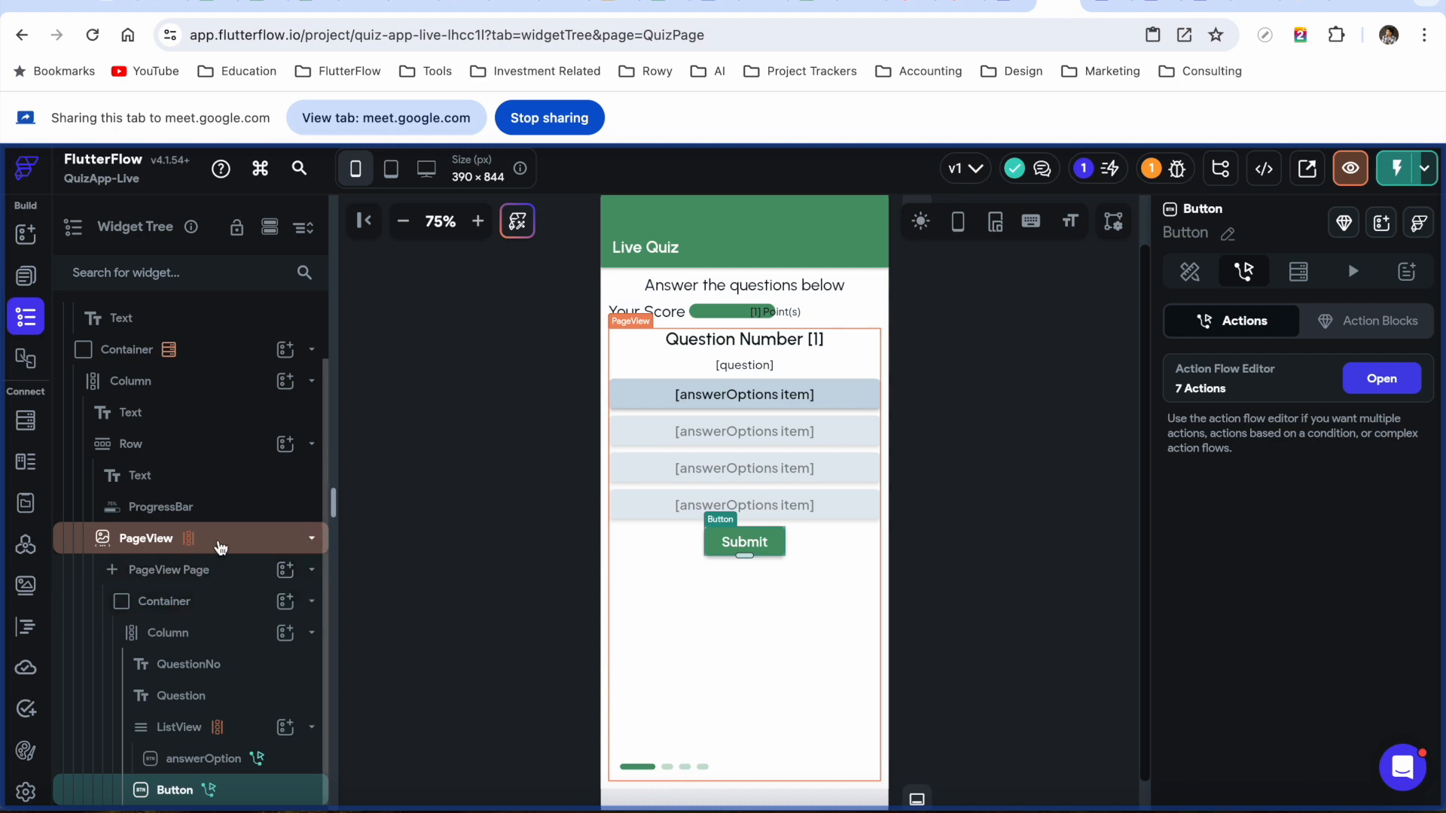
Turn off the PageView's Show Indicator and Allow swipe scrolling, then Instant Reload Test mode
click(221, 545)
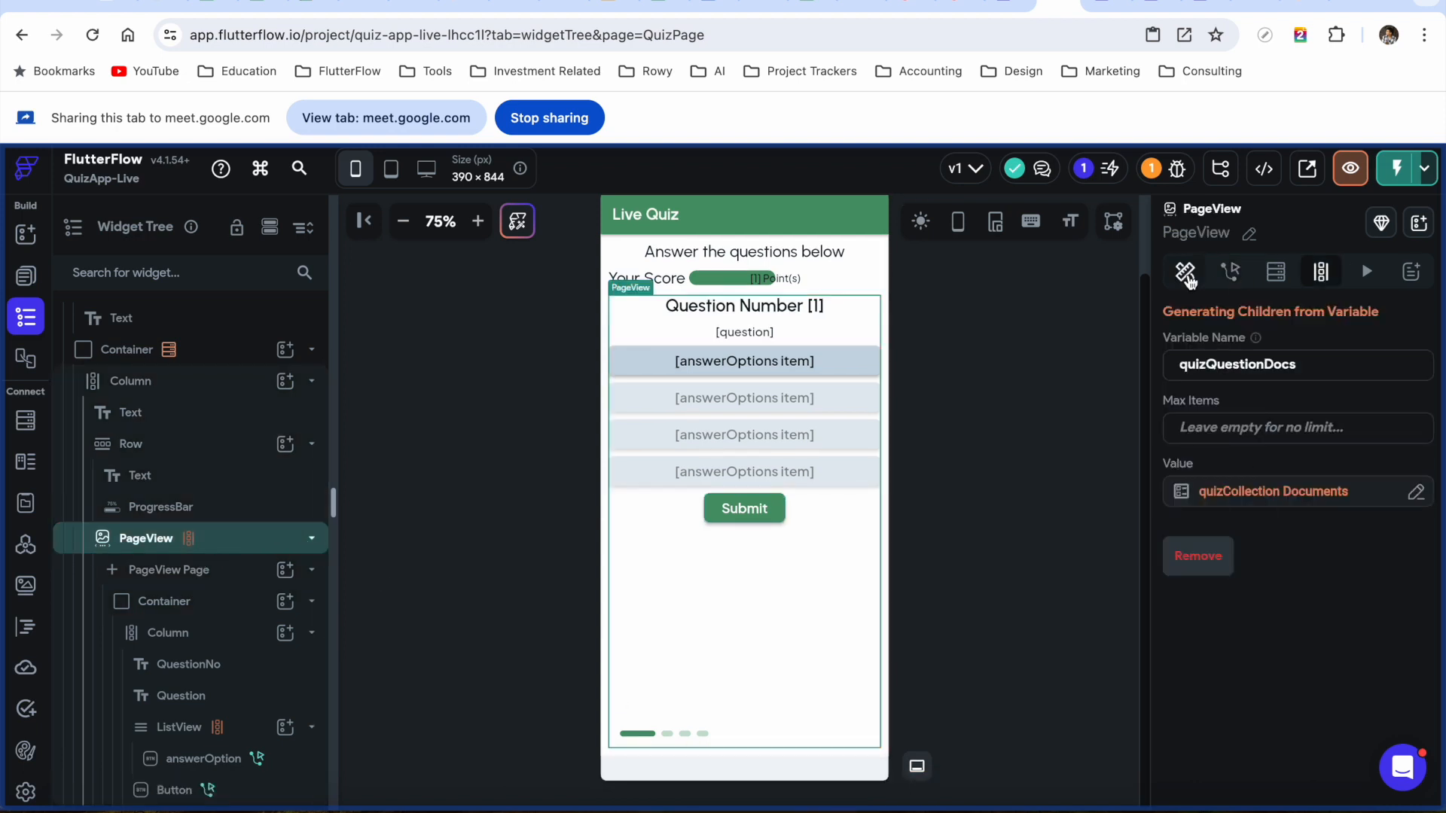
click(1186, 271)
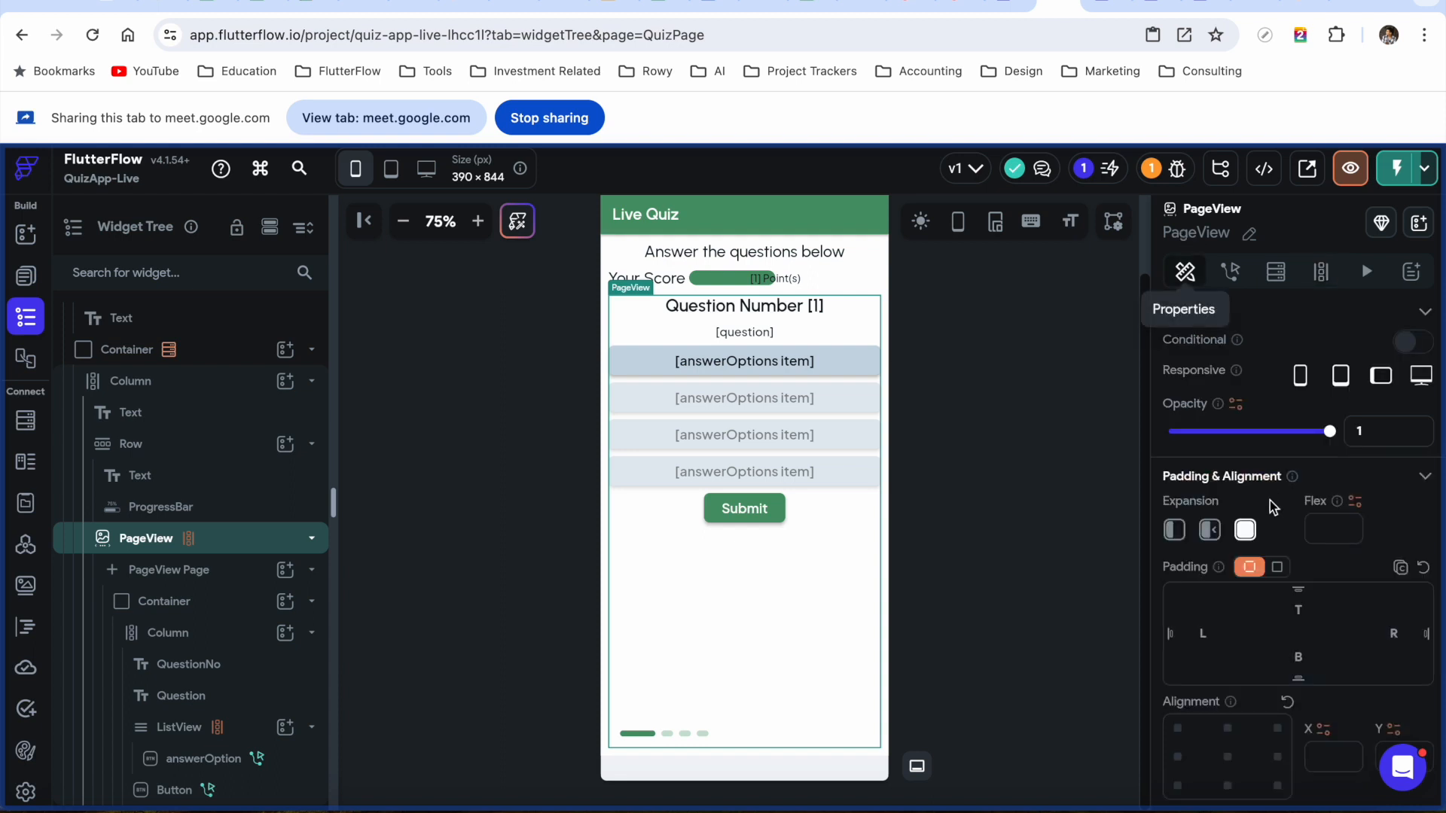
scroll(1283, 544, down, 5)
scroll(1284, 544, down, 6)
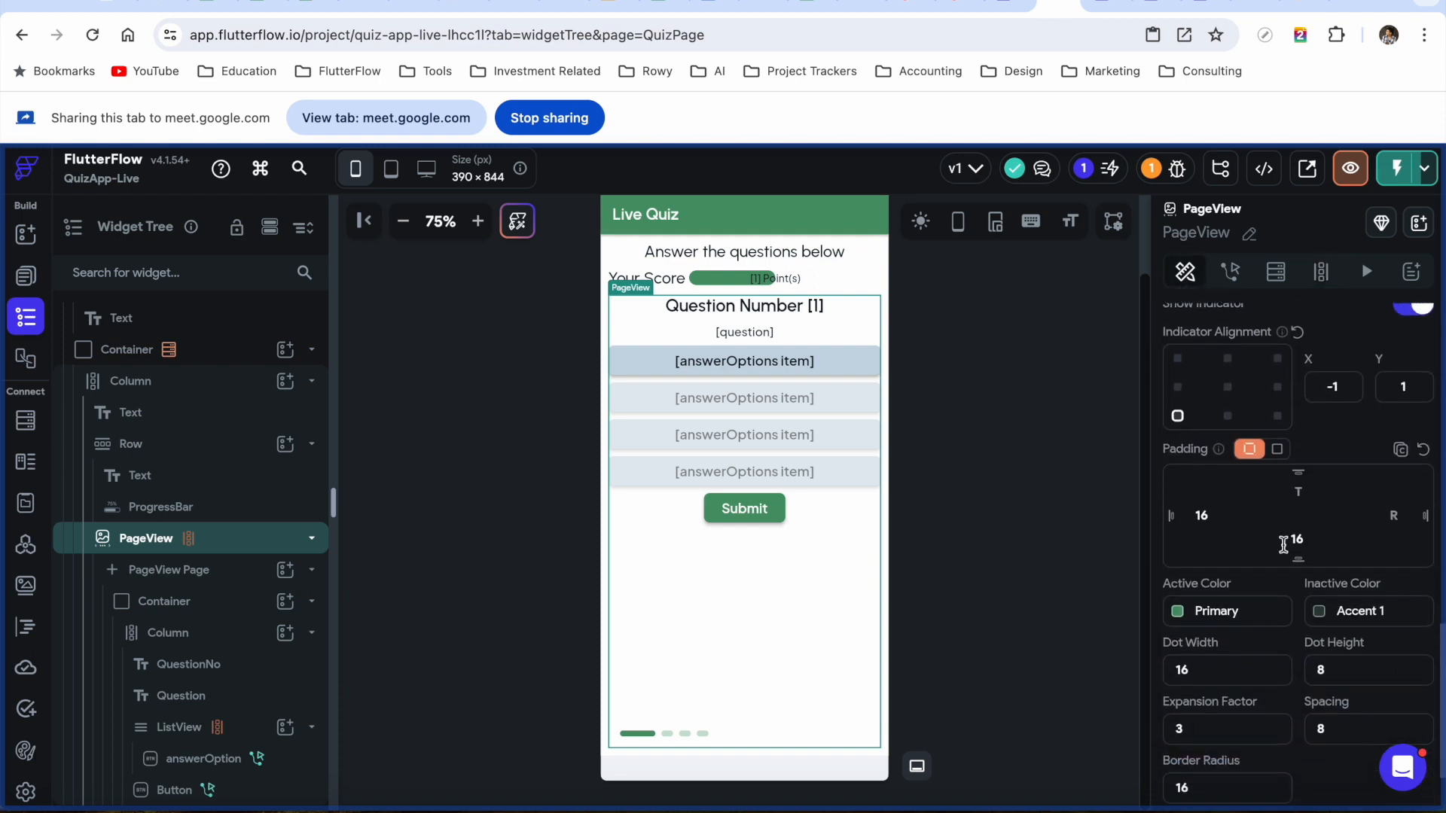
scroll(1286, 552, up, 5)
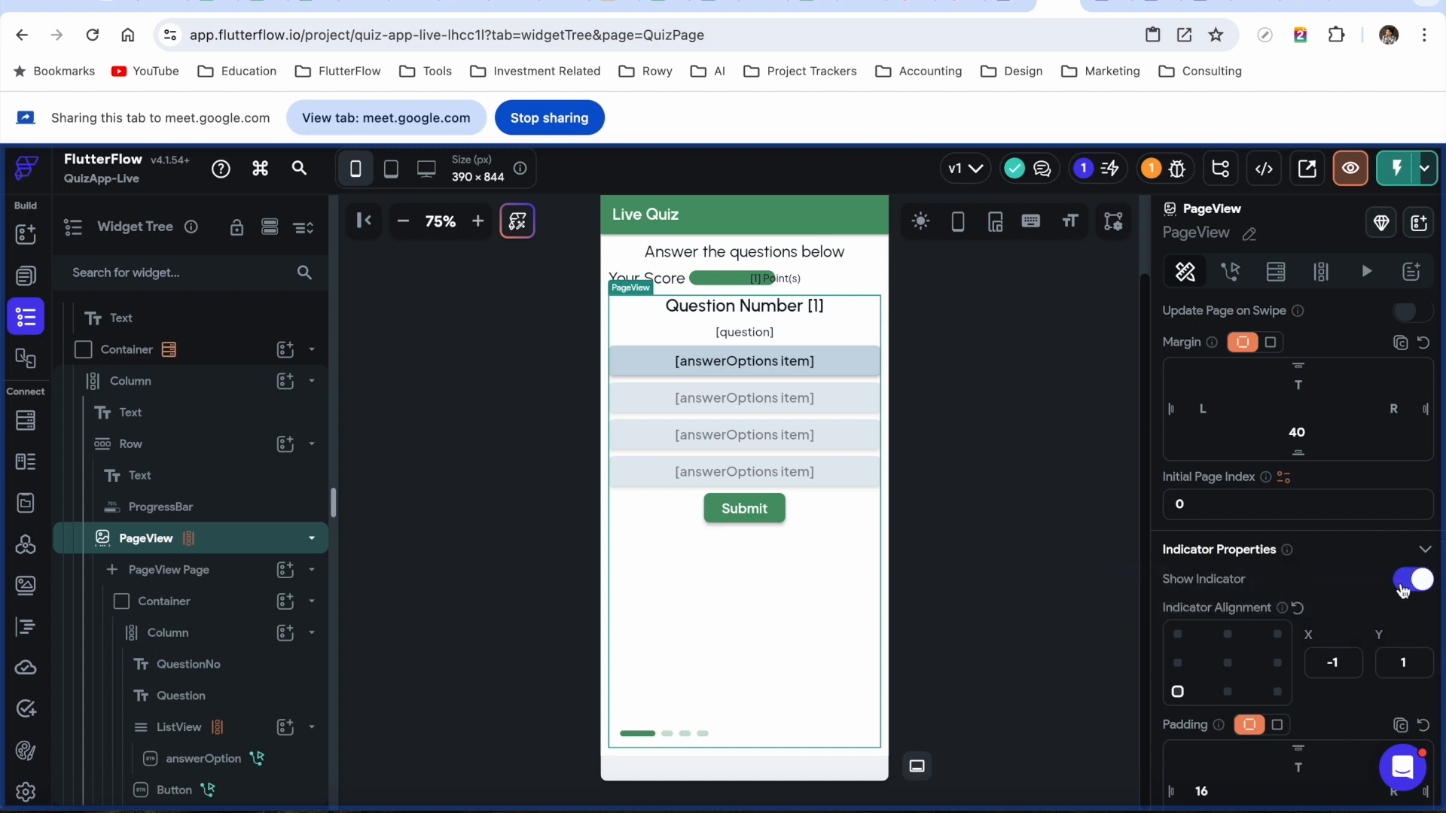
click(1414, 579)
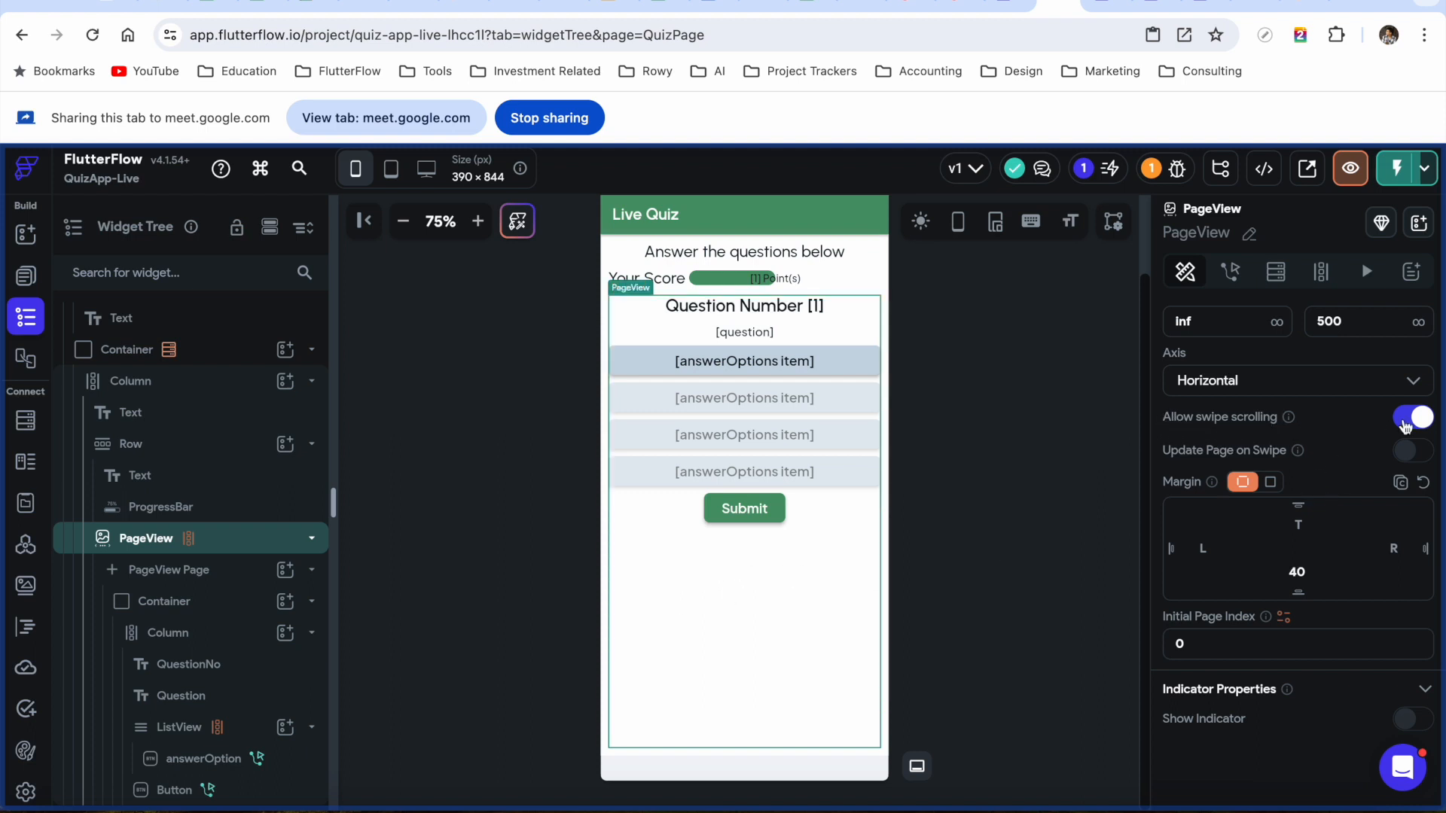
click(1405, 421)
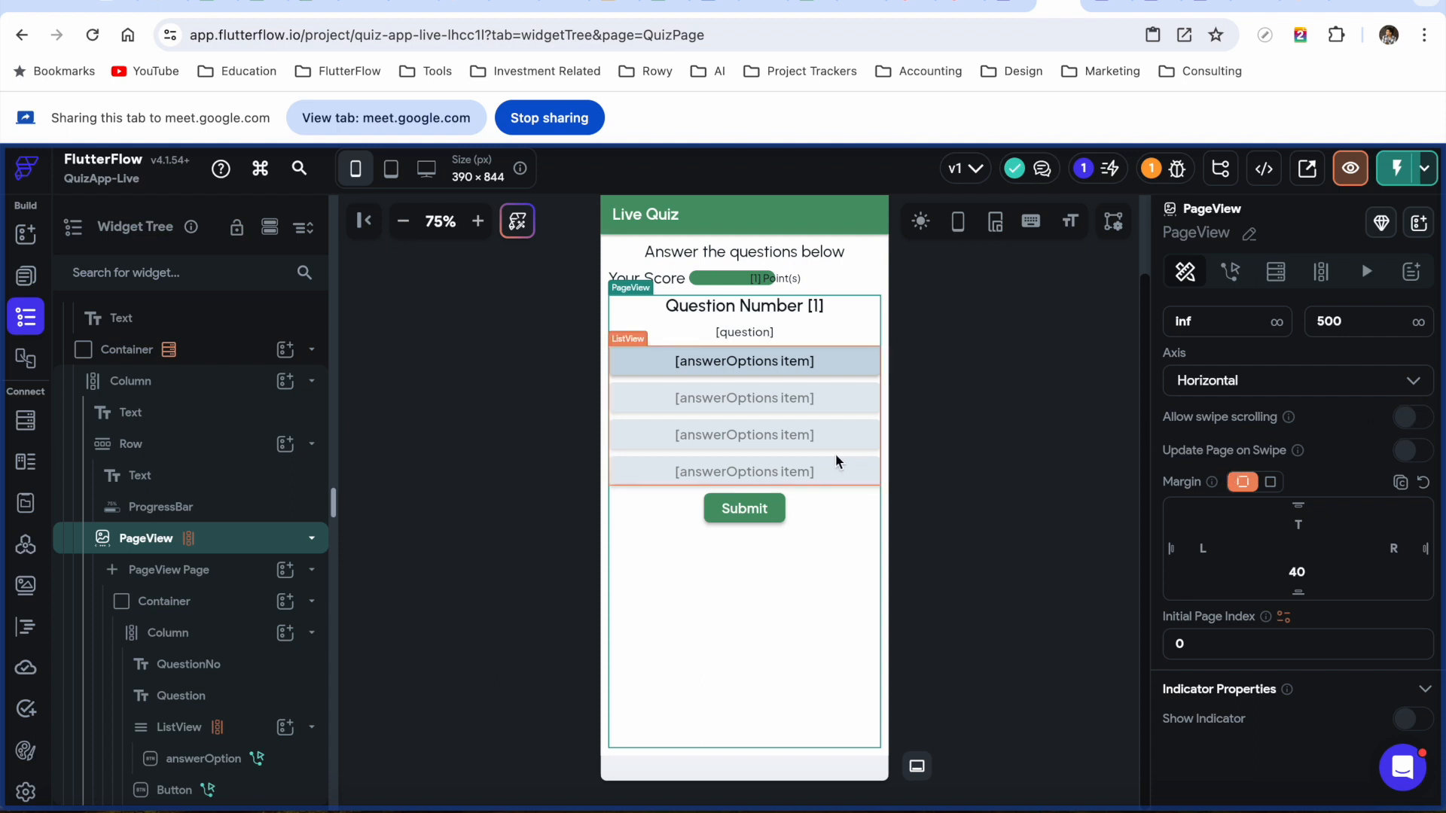
click(1106, 3)
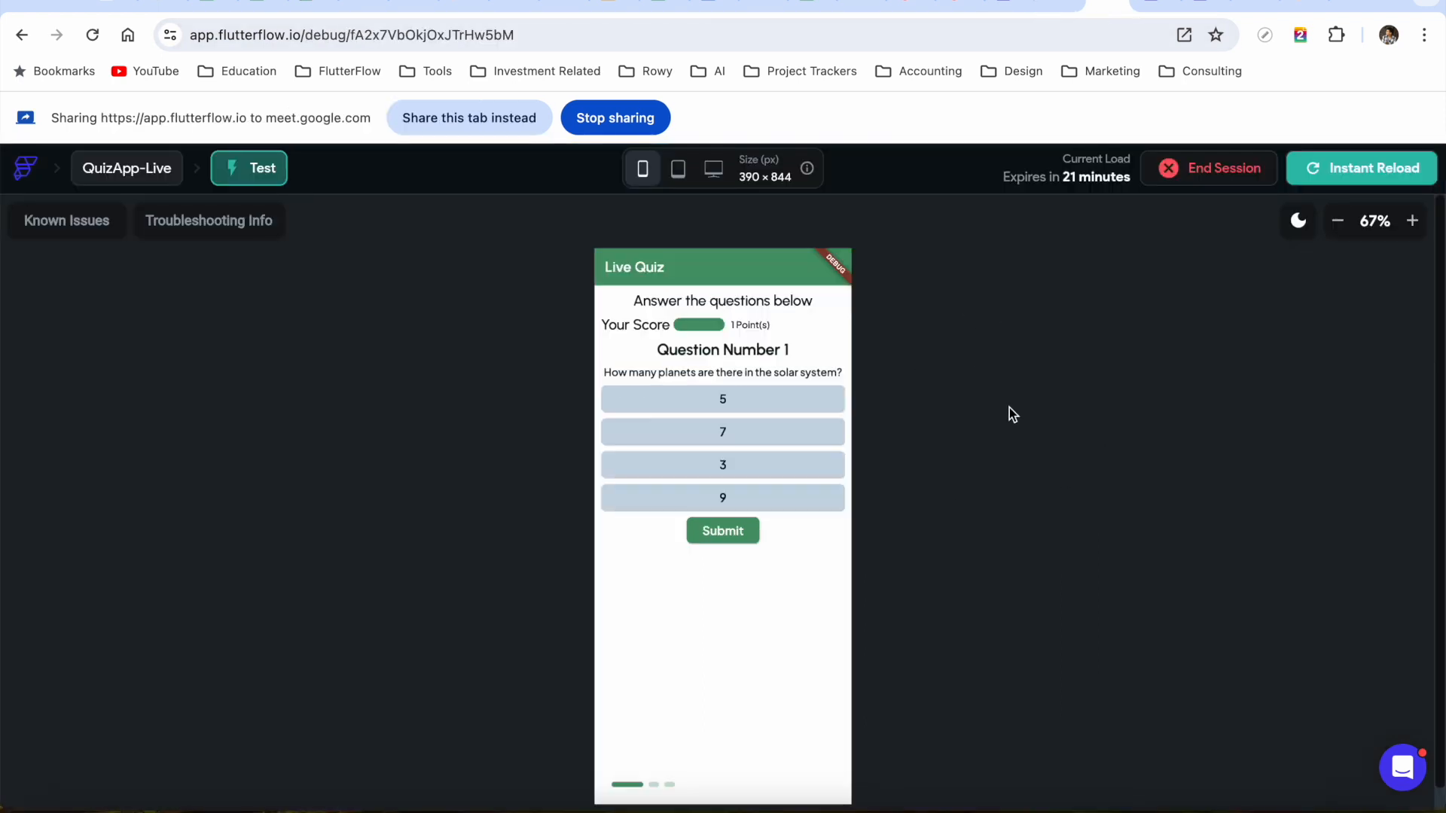
click(1356, 168)
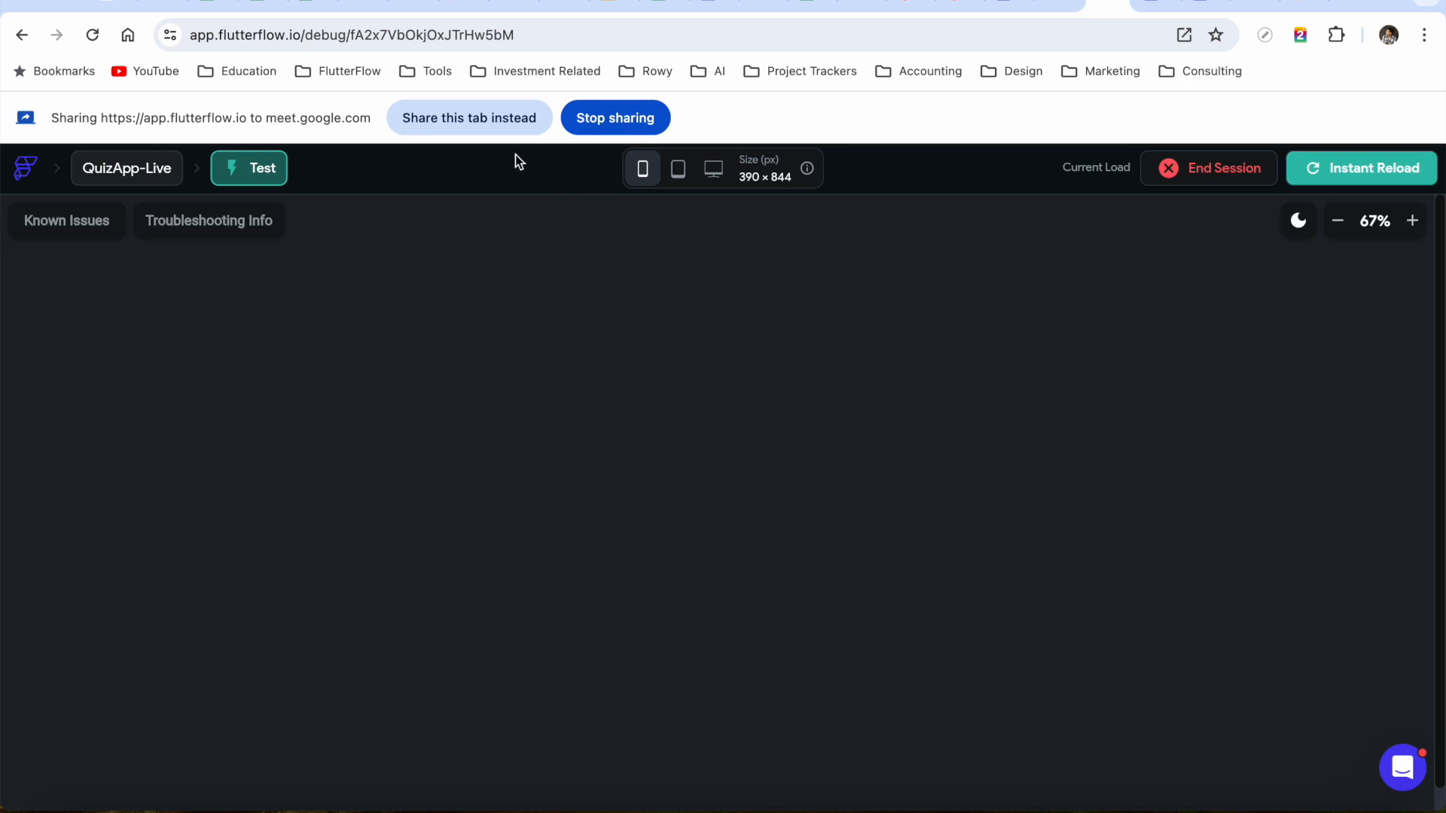
Answer 5 on question 1 and Jupiter on question 2, submitting each
click(473, 126)
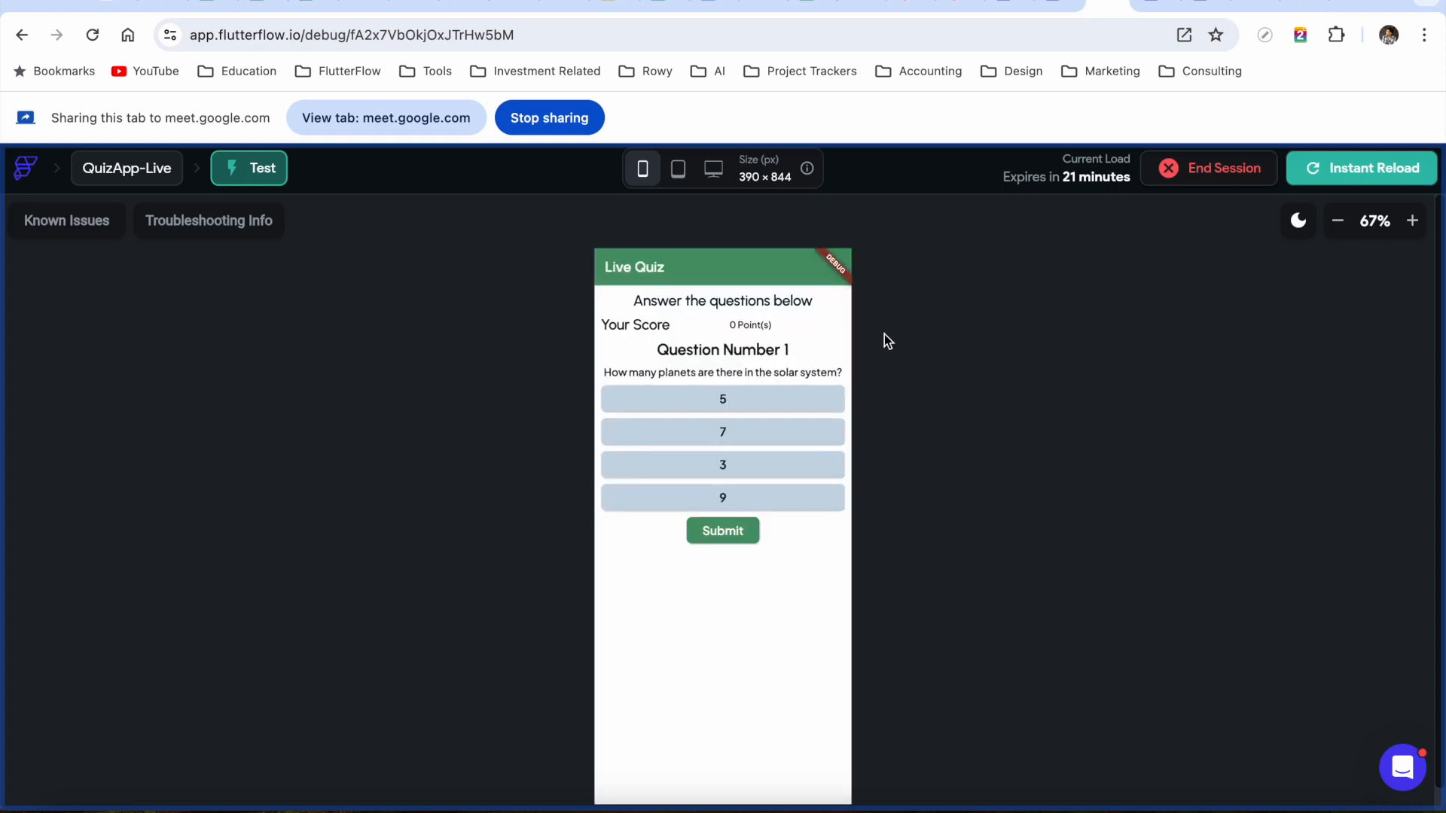
click(790, 401)
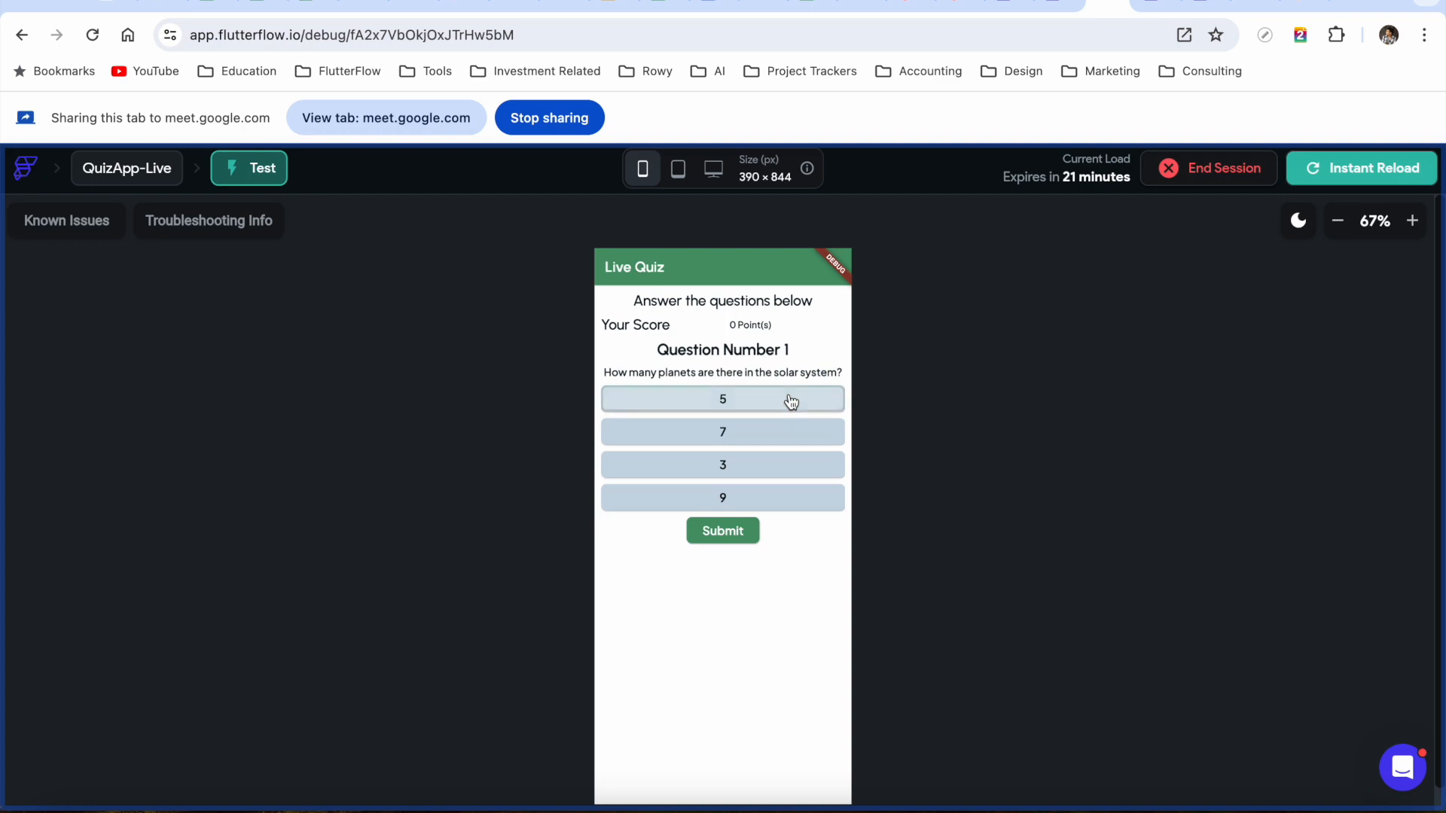
click(742, 545)
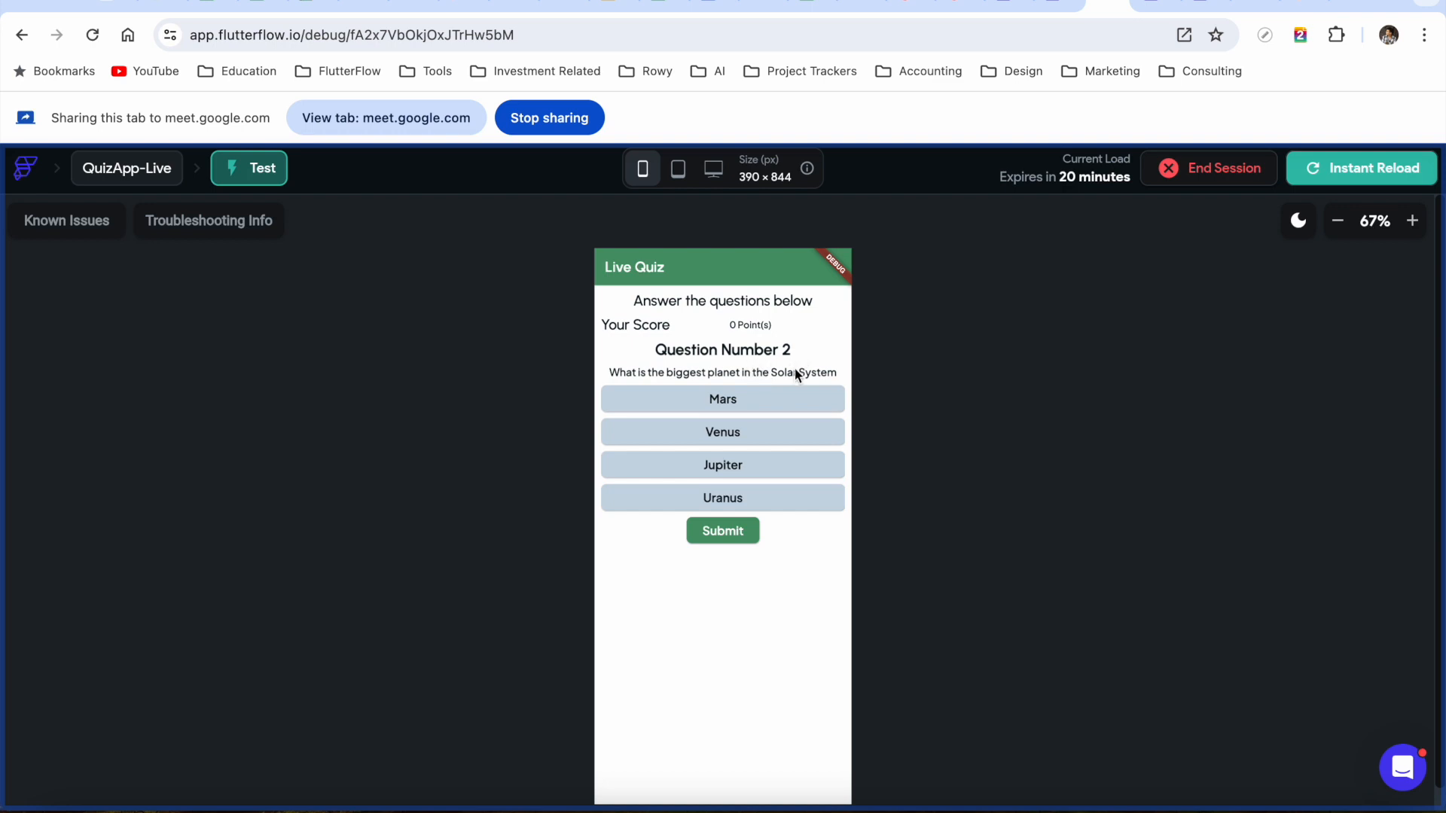
click(739, 471)
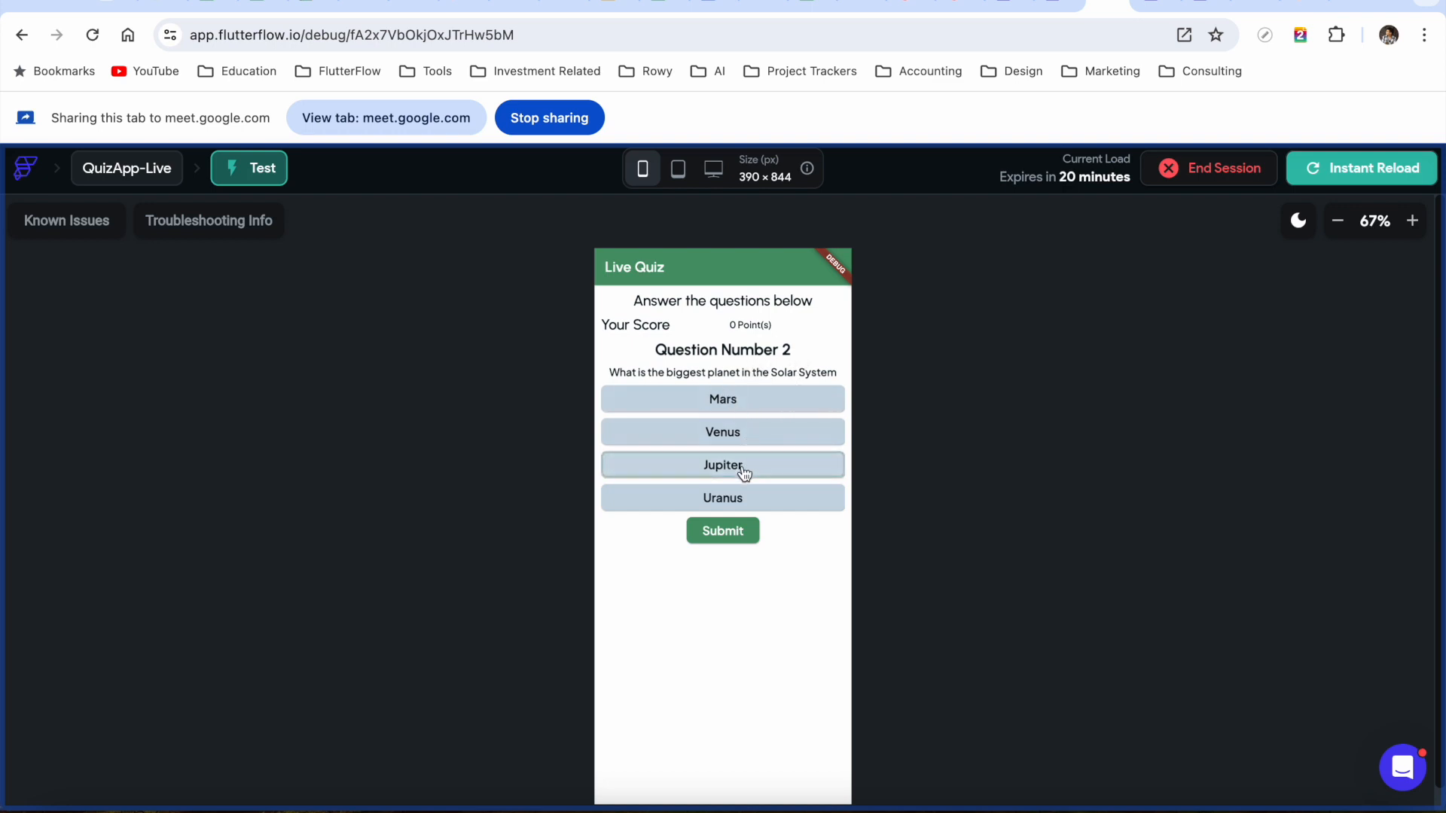
click(728, 536)
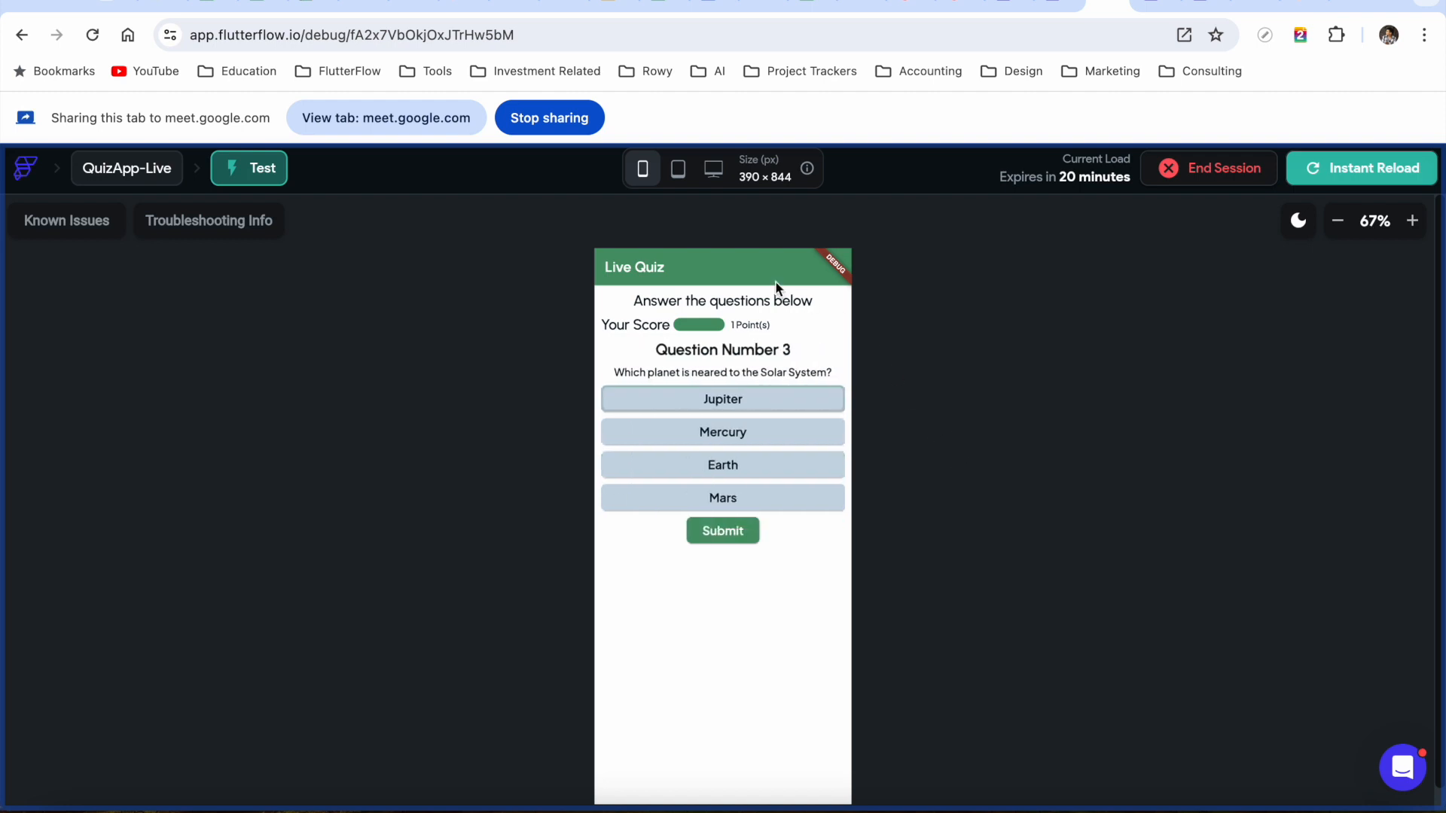
Enlarge the quiz preview to 110%, then return to the FlutterFlow editor tab
click(1416, 222)
click(1416, 222)
click(1416, 222)
click(1415, 222)
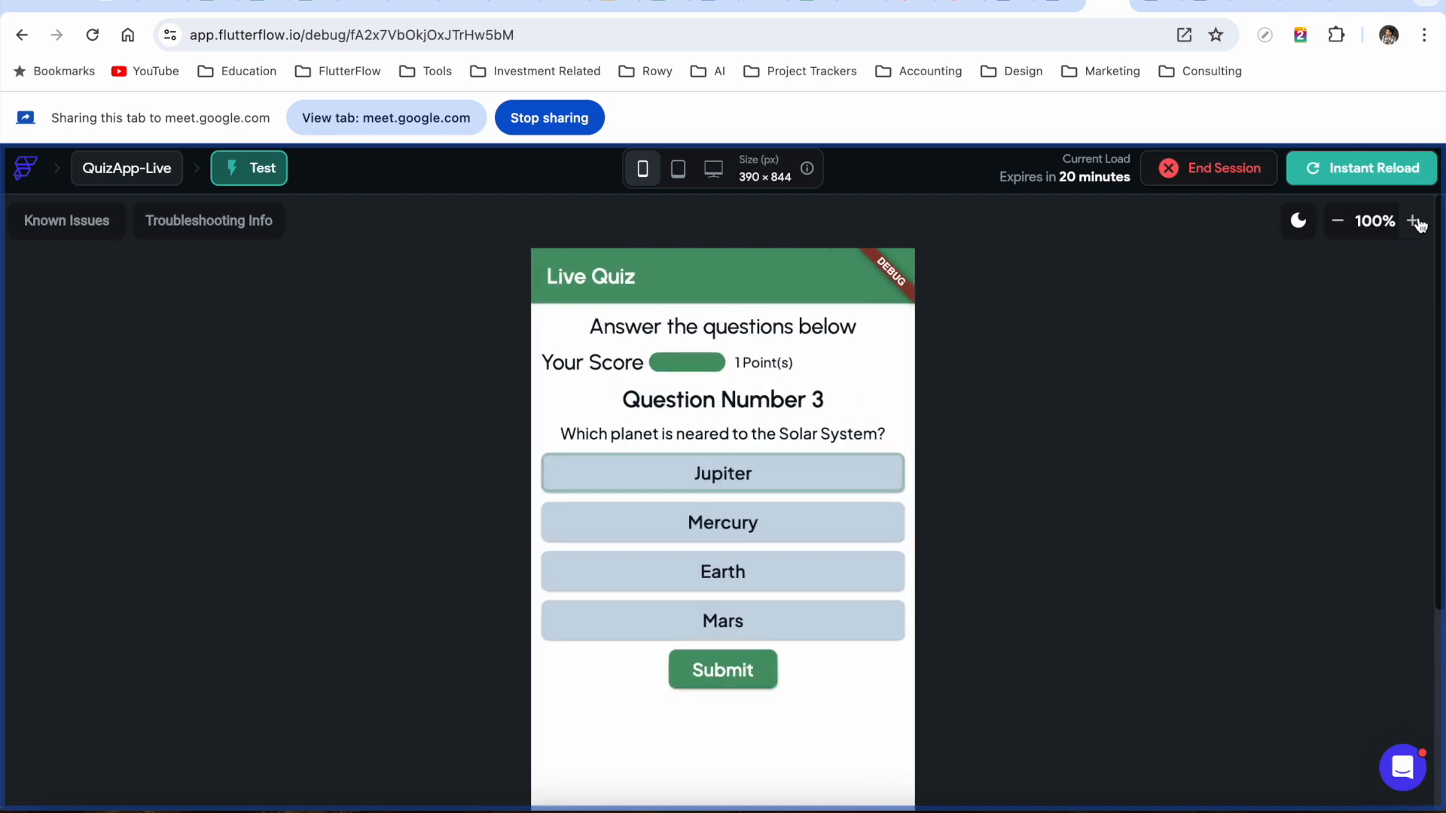
click(1416, 222)
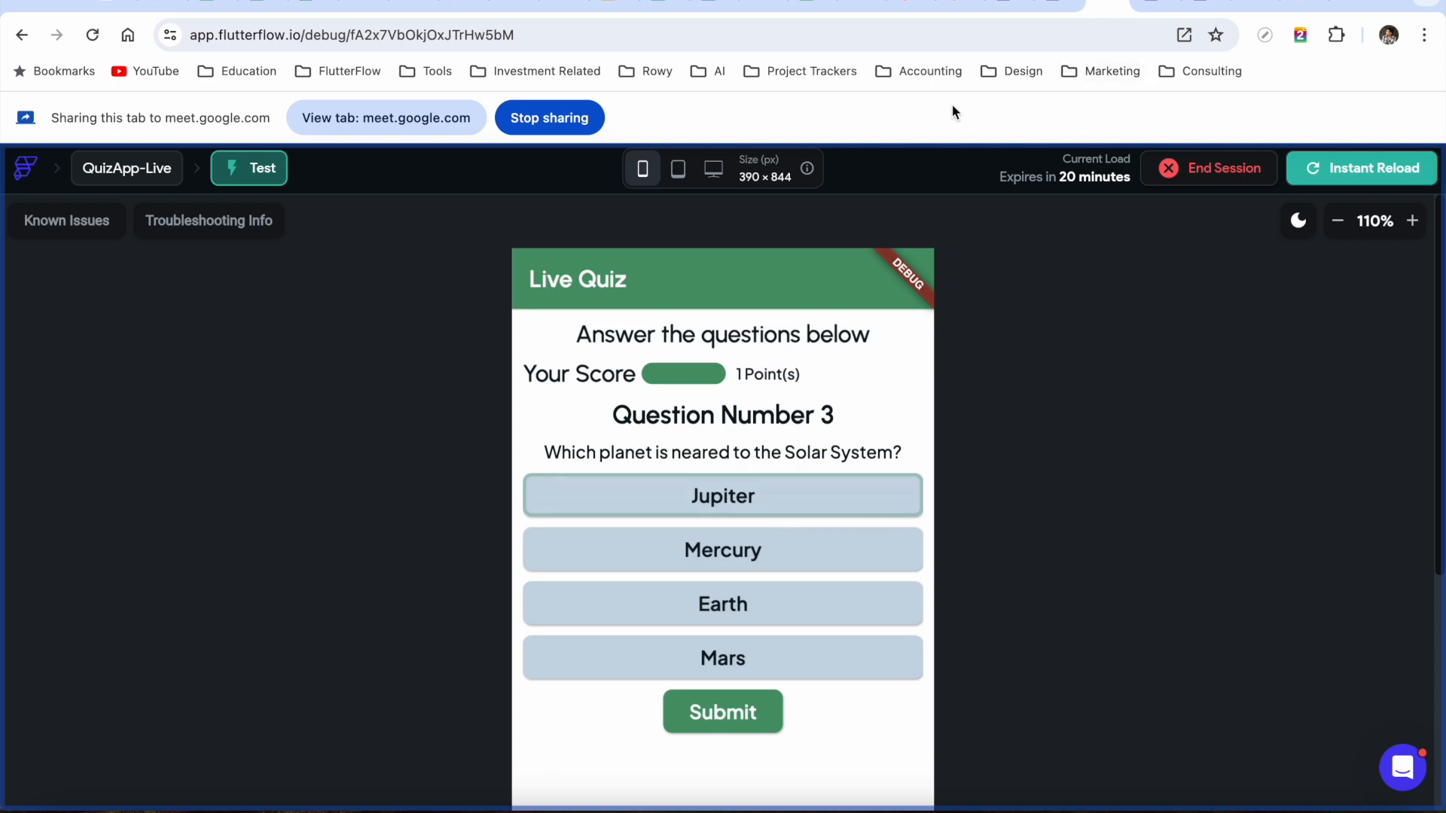
key(ctrl+shift+Tab)
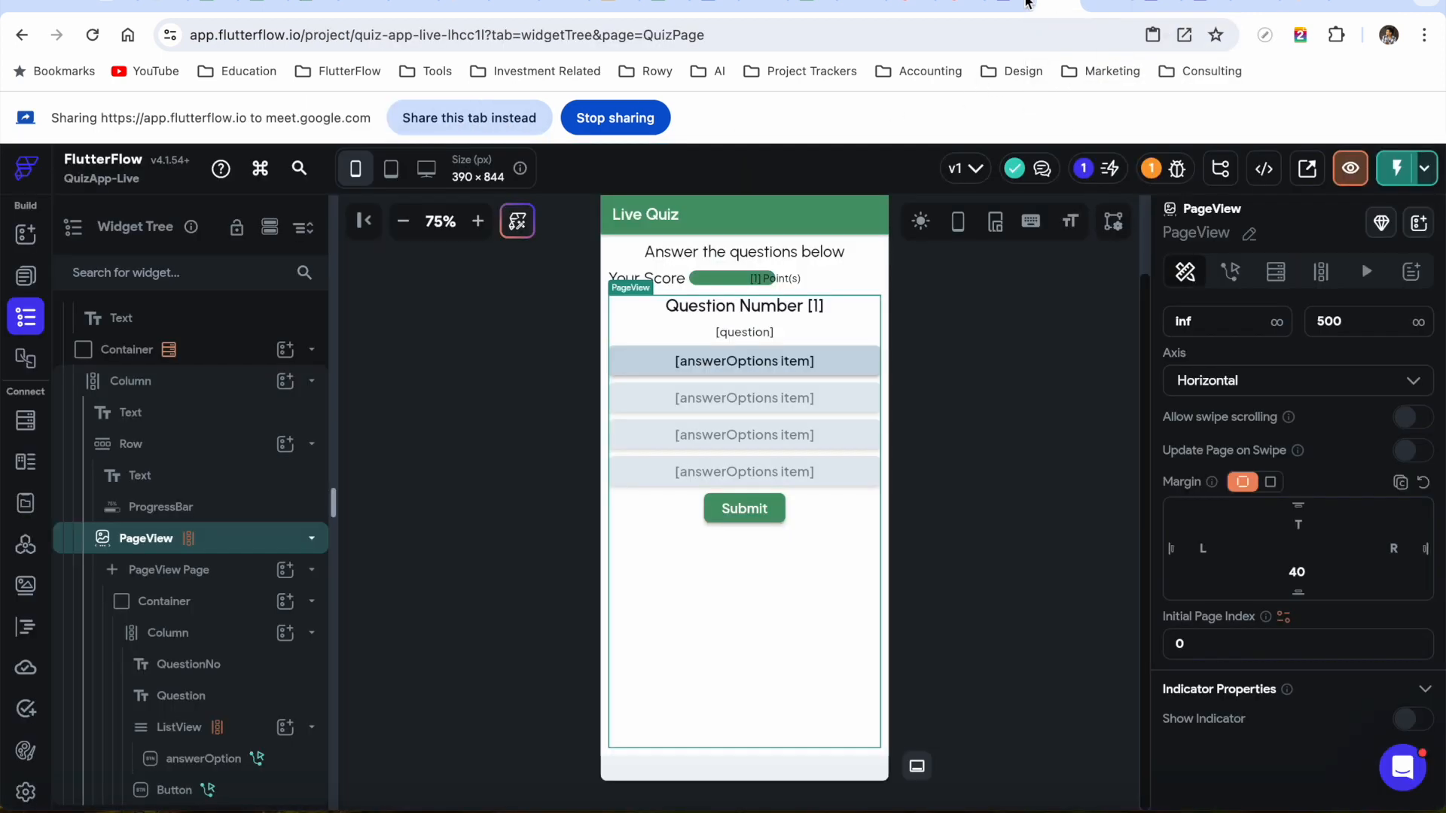
Share the editor tab, then open the Submit button's action flow to the 2000 ms wait action
click(495, 118)
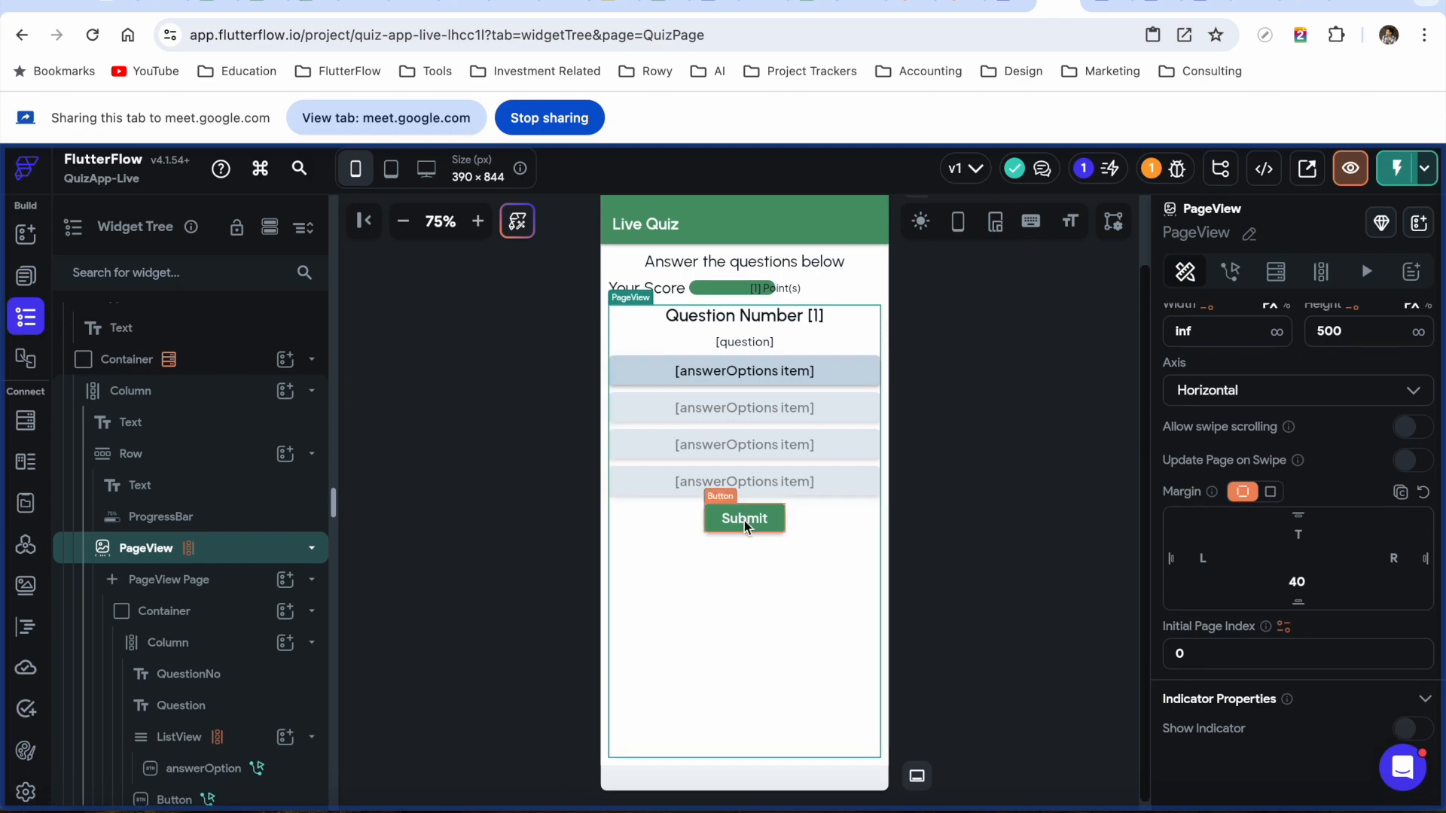
click(744, 520)
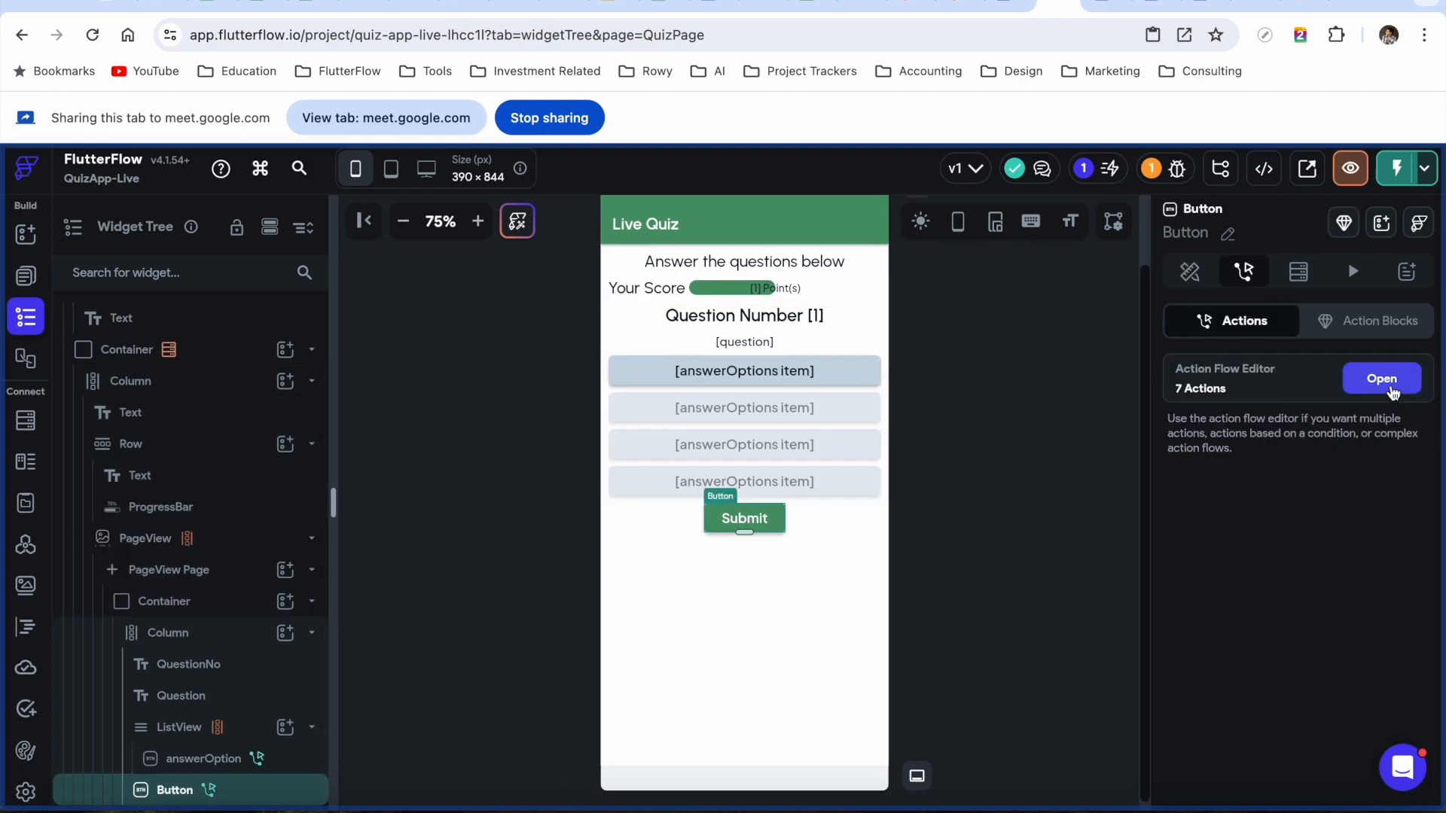
click(1382, 378)
scroll(613, 685, down, 6)
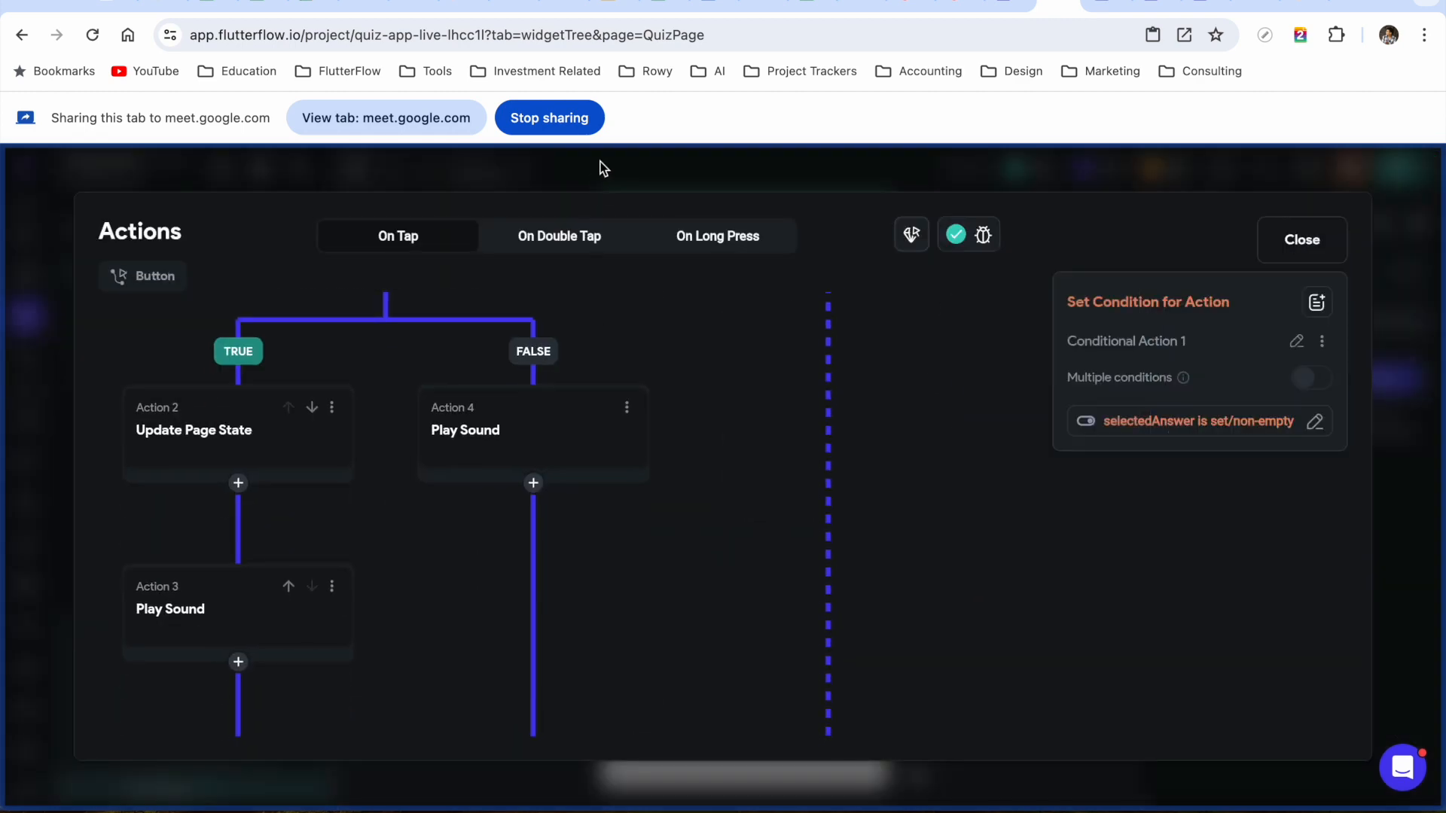
drag(443, 633, 477, 251)
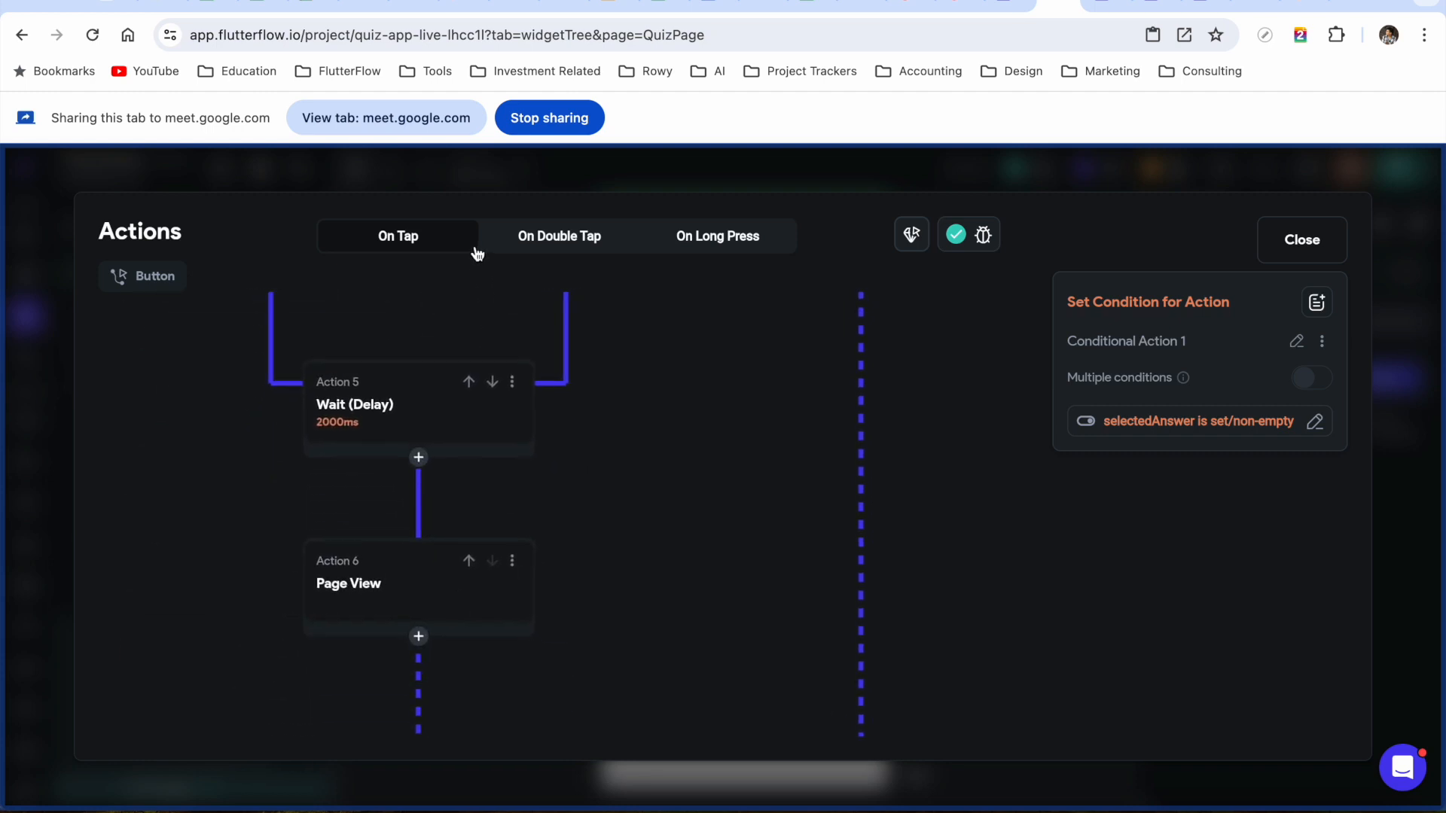
drag(650, 522, 668, 810)
drag(726, 571, 716, 319)
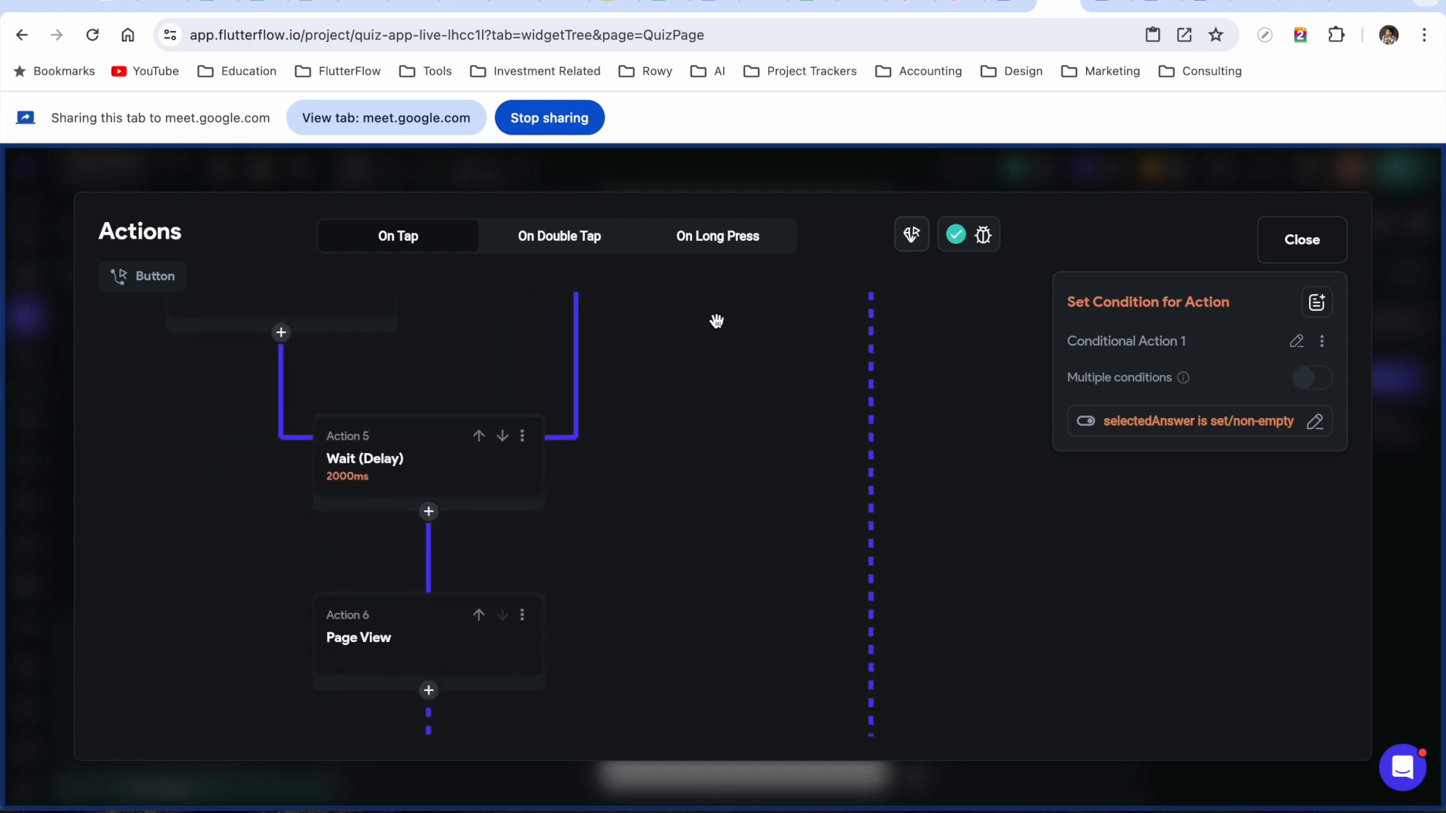
click(404, 463)
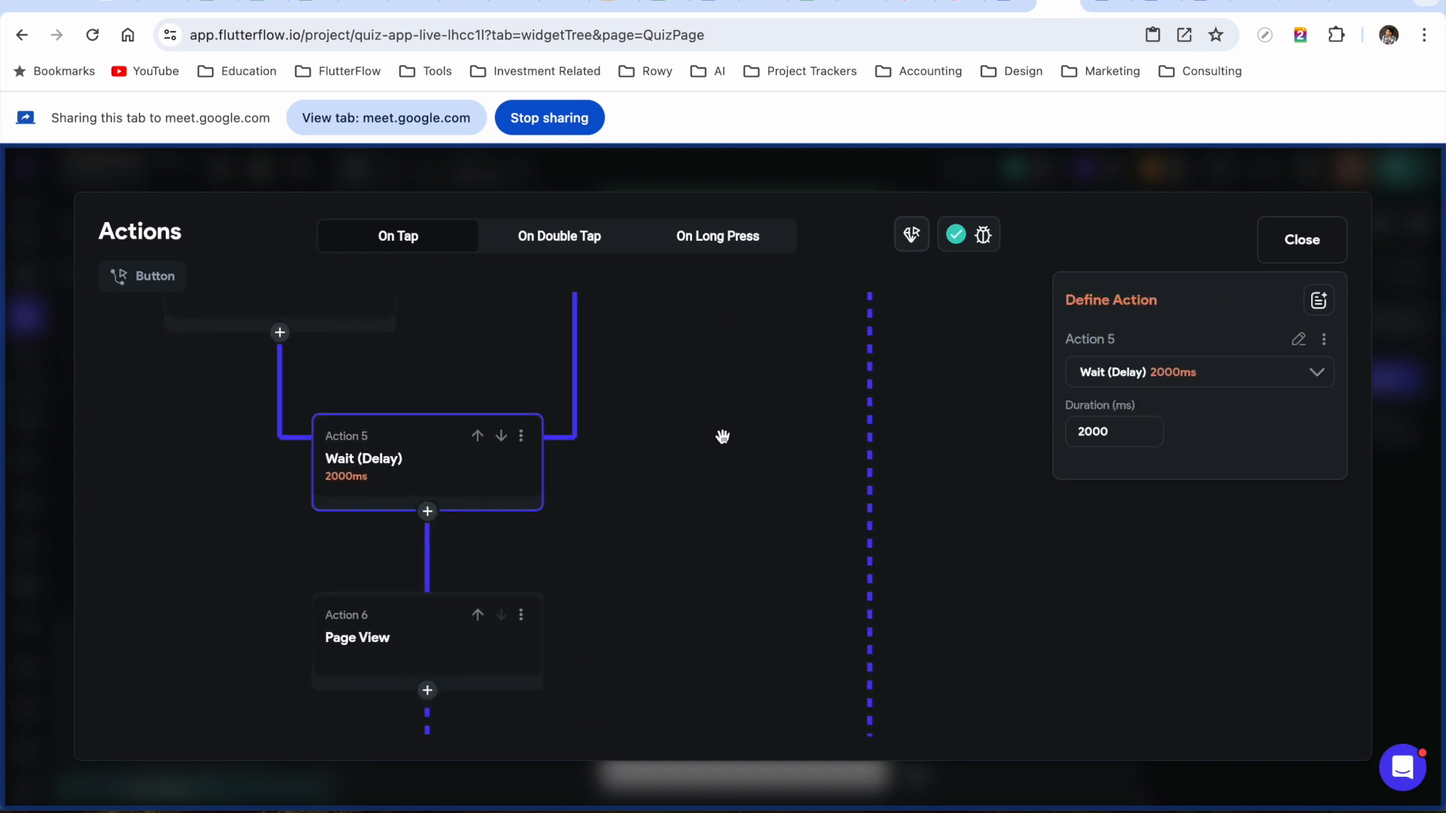
Add an Update Page State action after the wait that resets selectedAnswer to its default
click(427, 513)
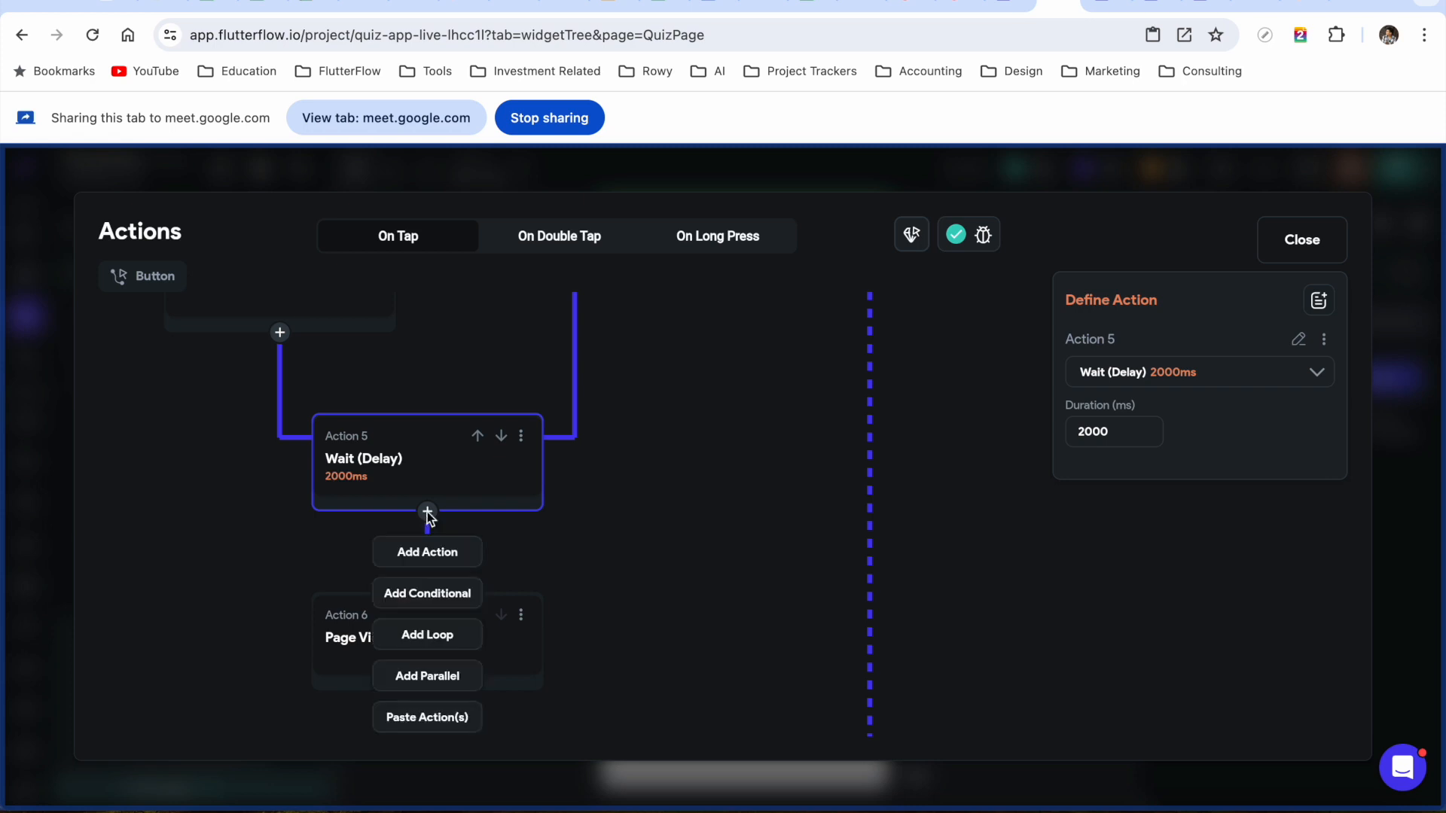
click(426, 558)
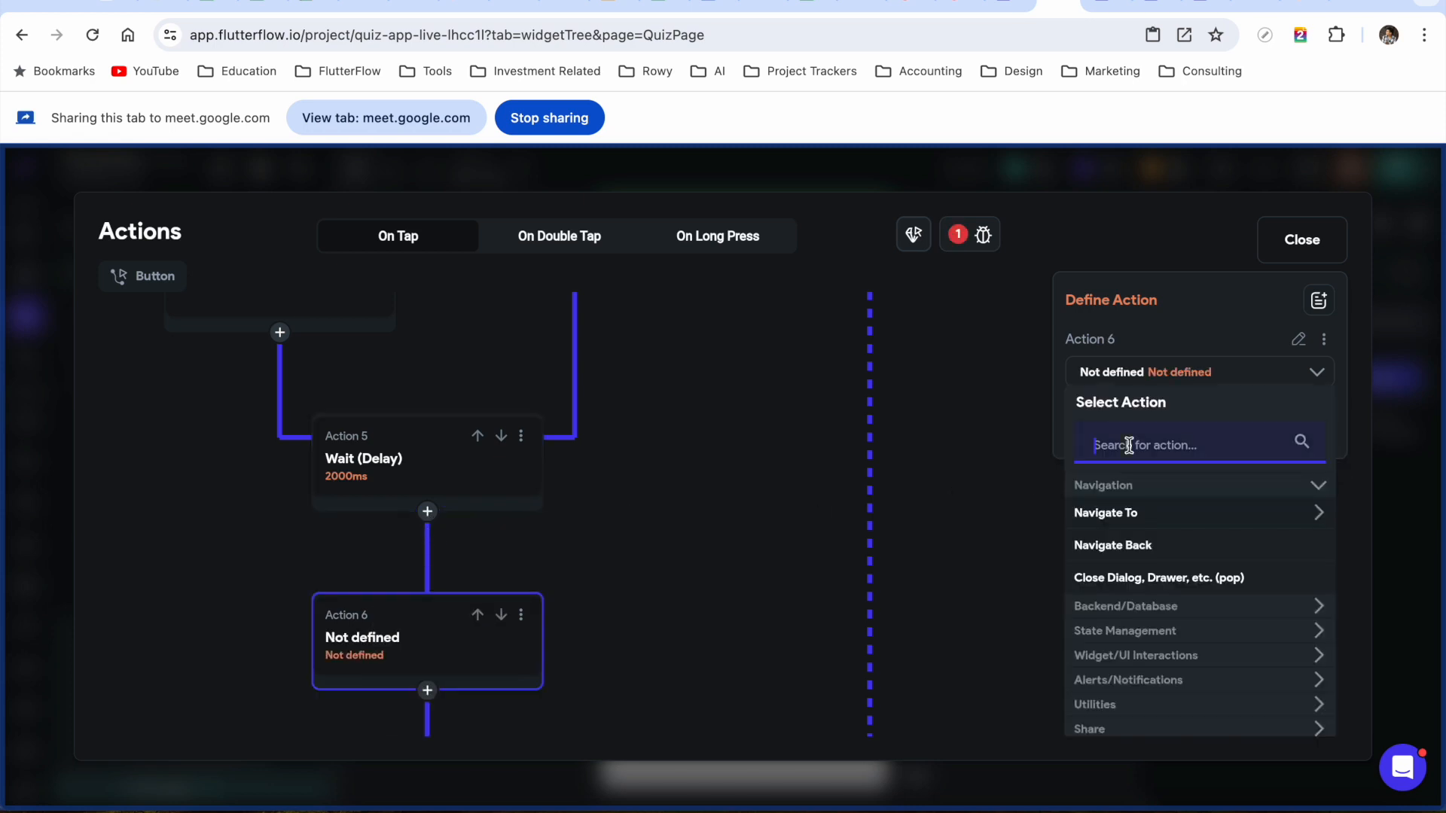
text(update)
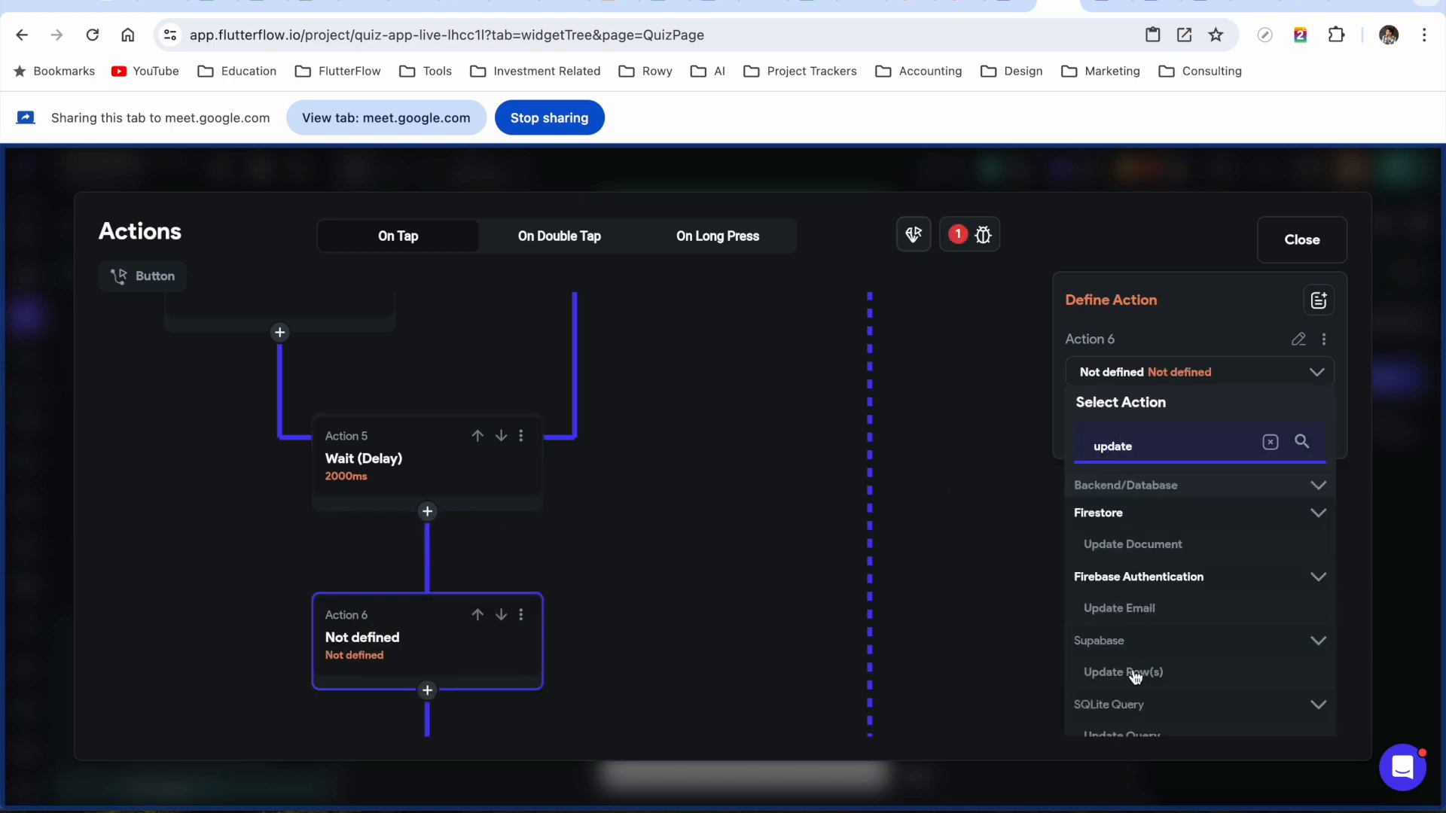
scroll(1137, 674, down, 5)
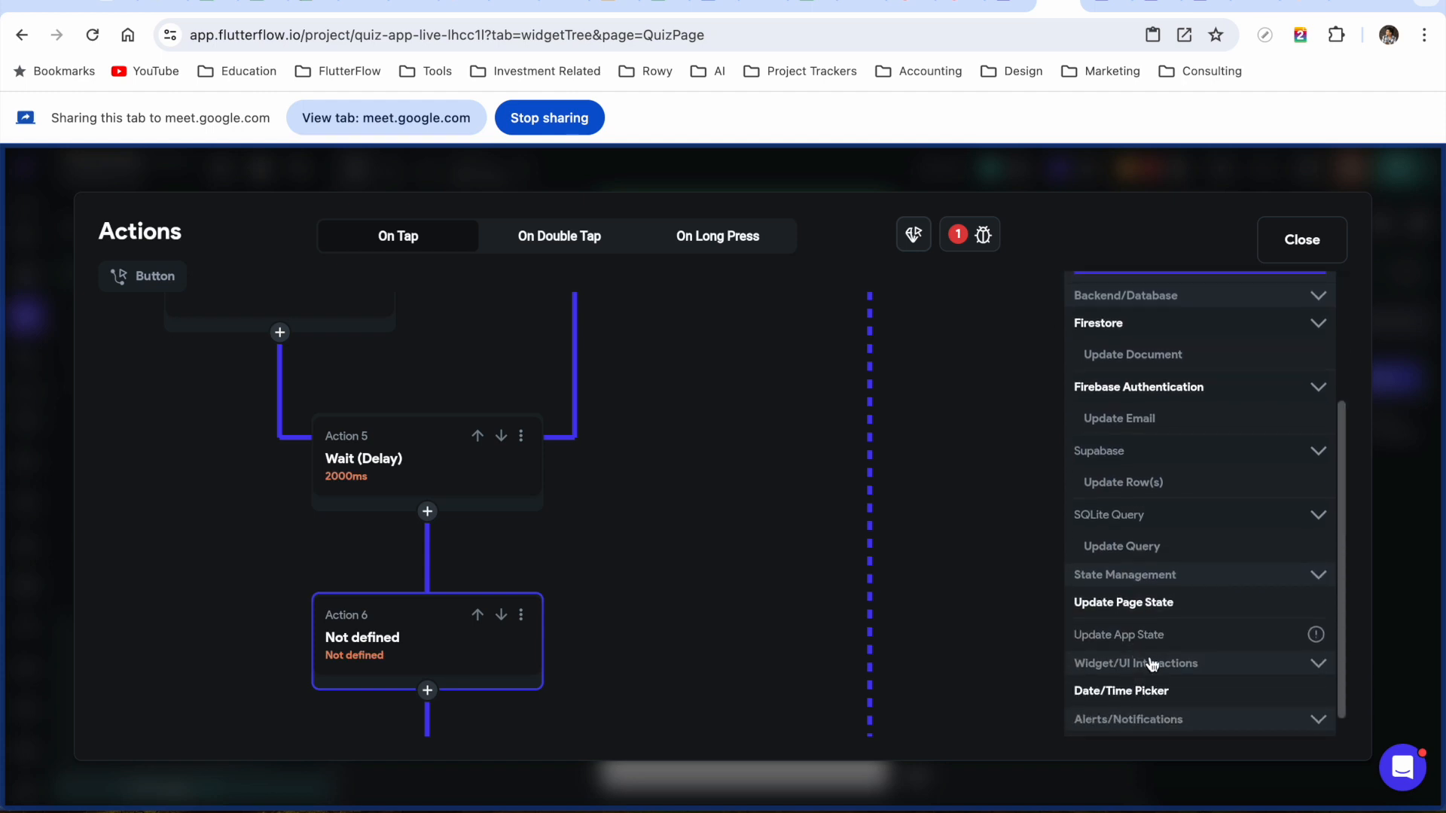
click(1141, 603)
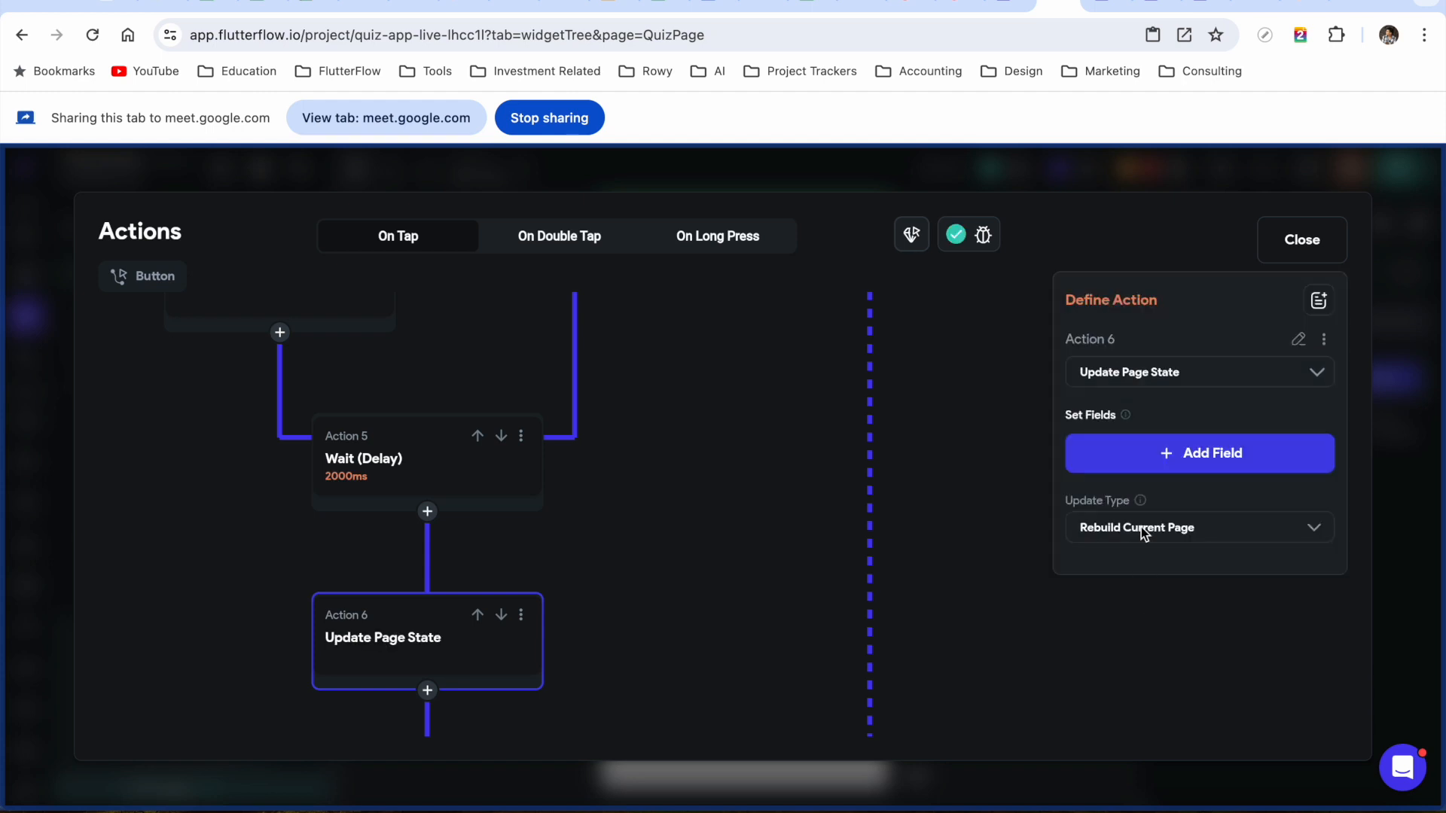
click(1214, 451)
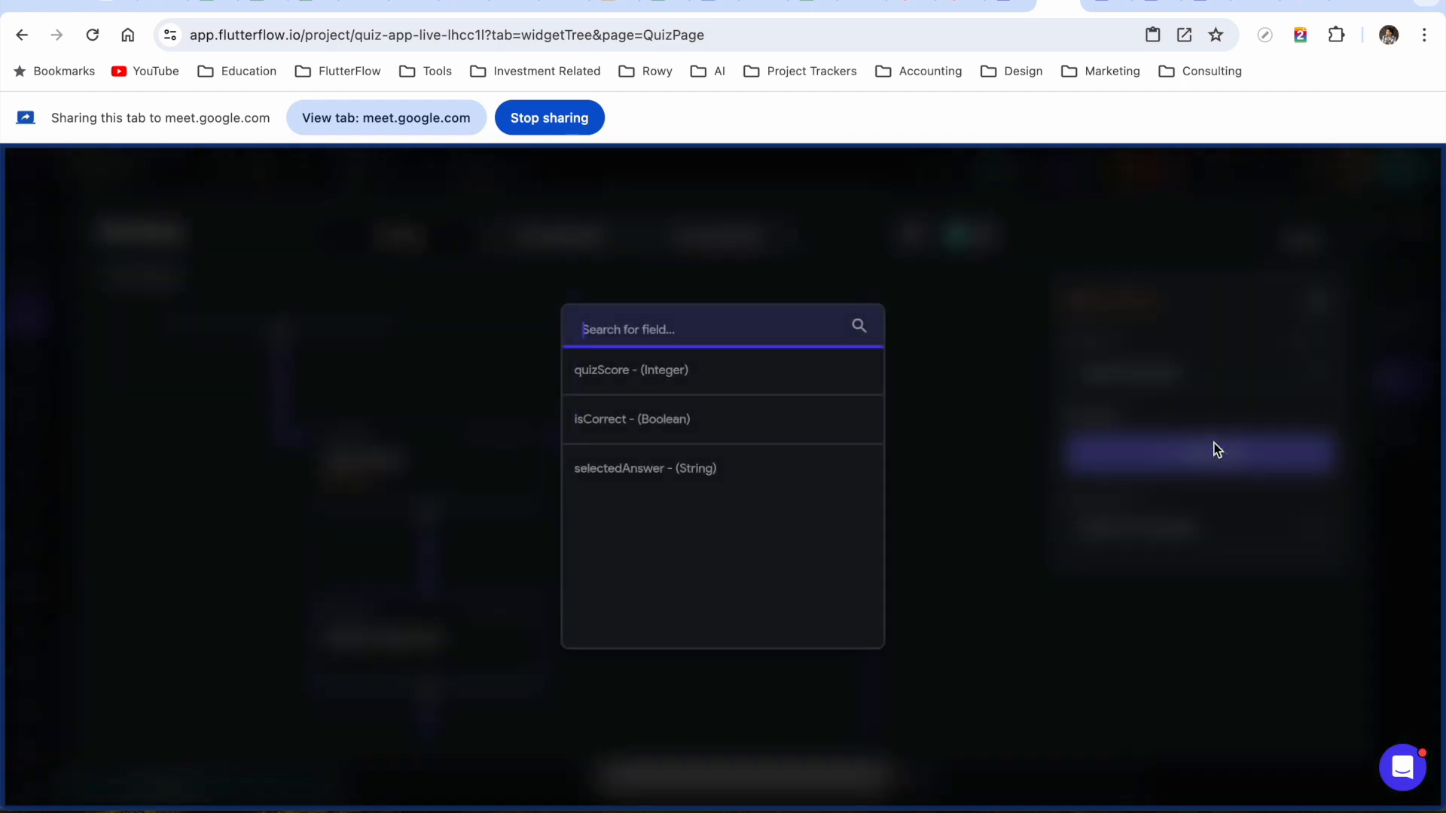
click(657, 470)
click(1226, 534)
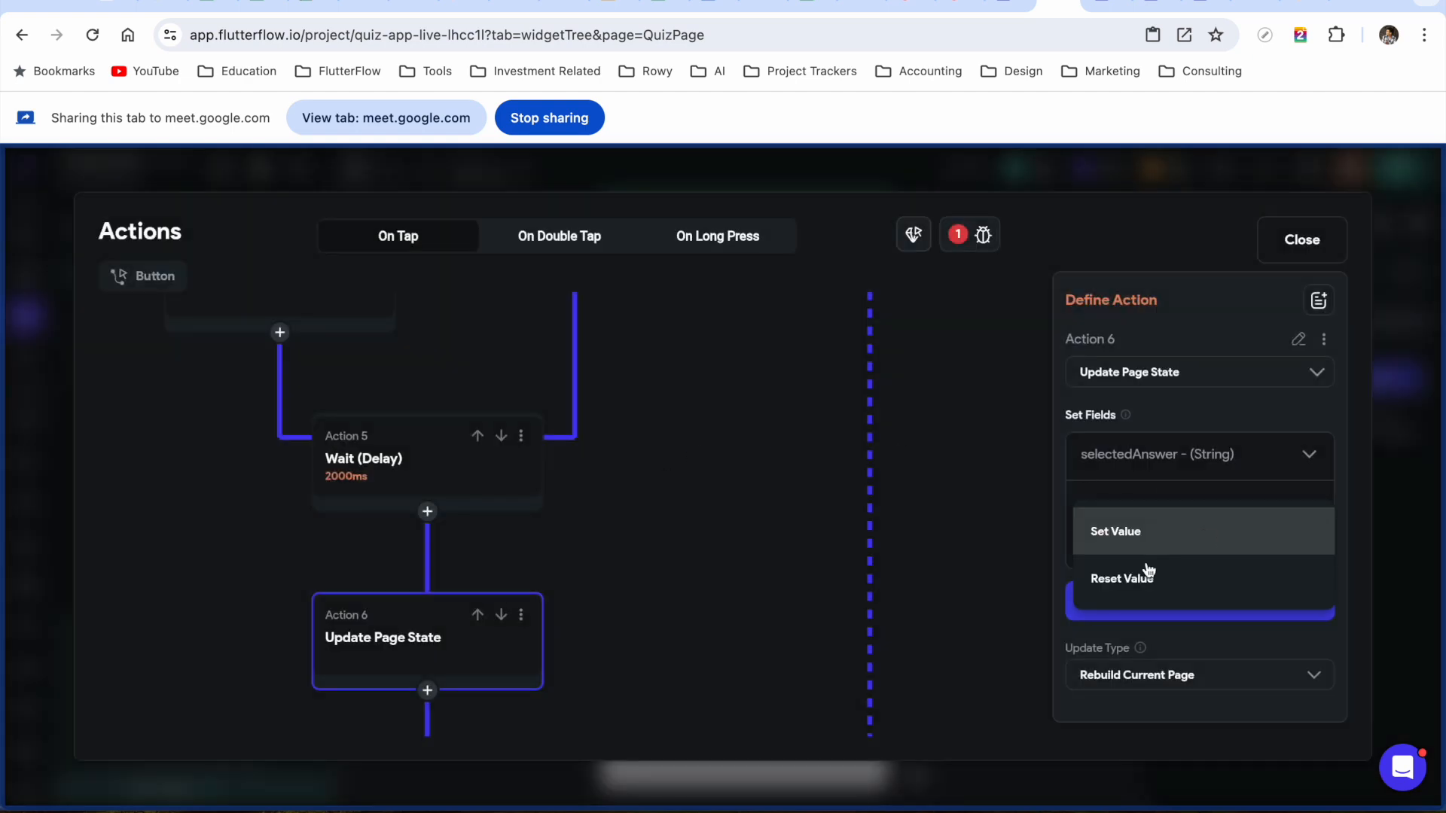
click(1146, 581)
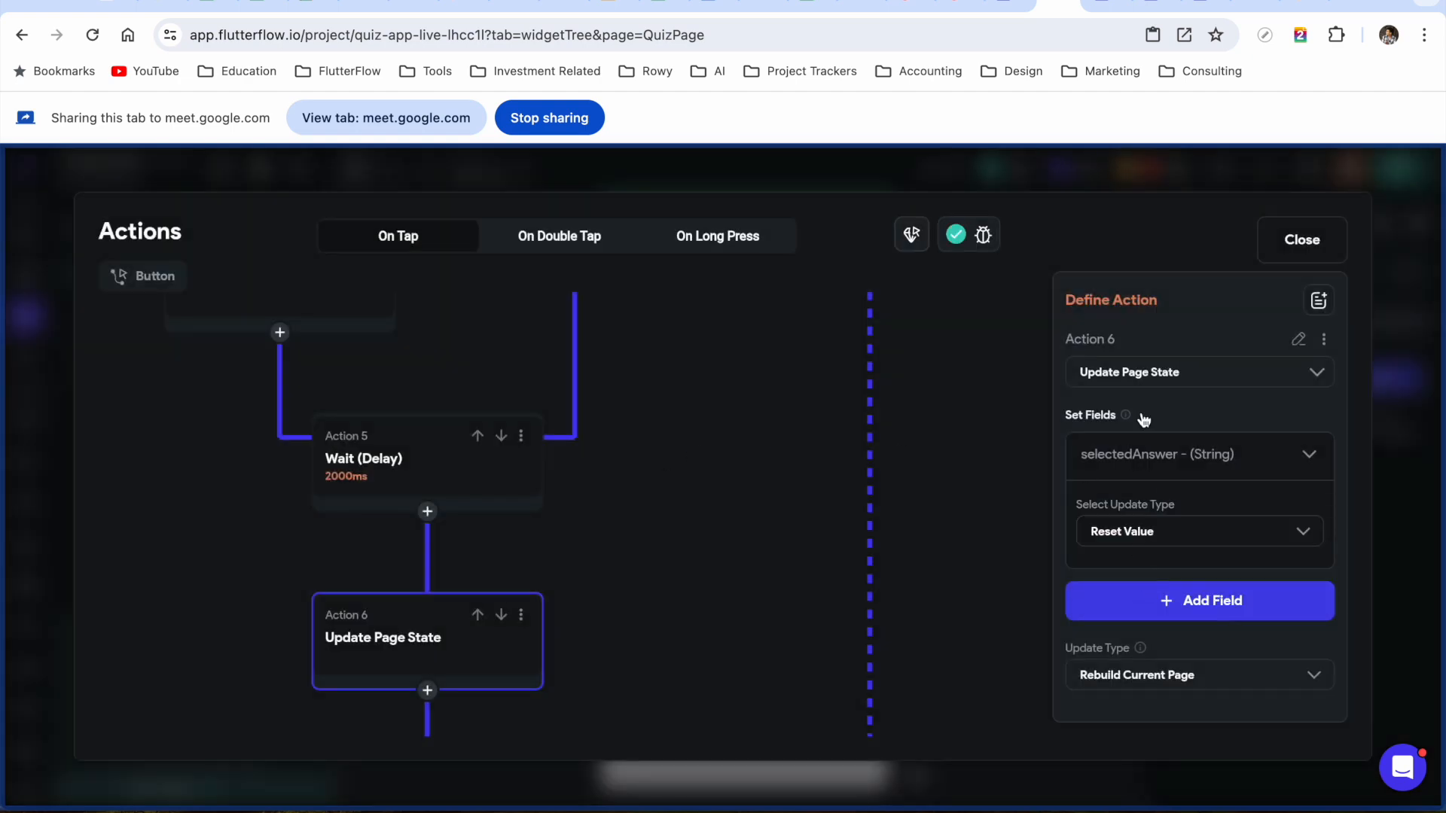
click(1282, 254)
On answerOption, open the THEN colour of the conditional Border Color
click(843, 376)
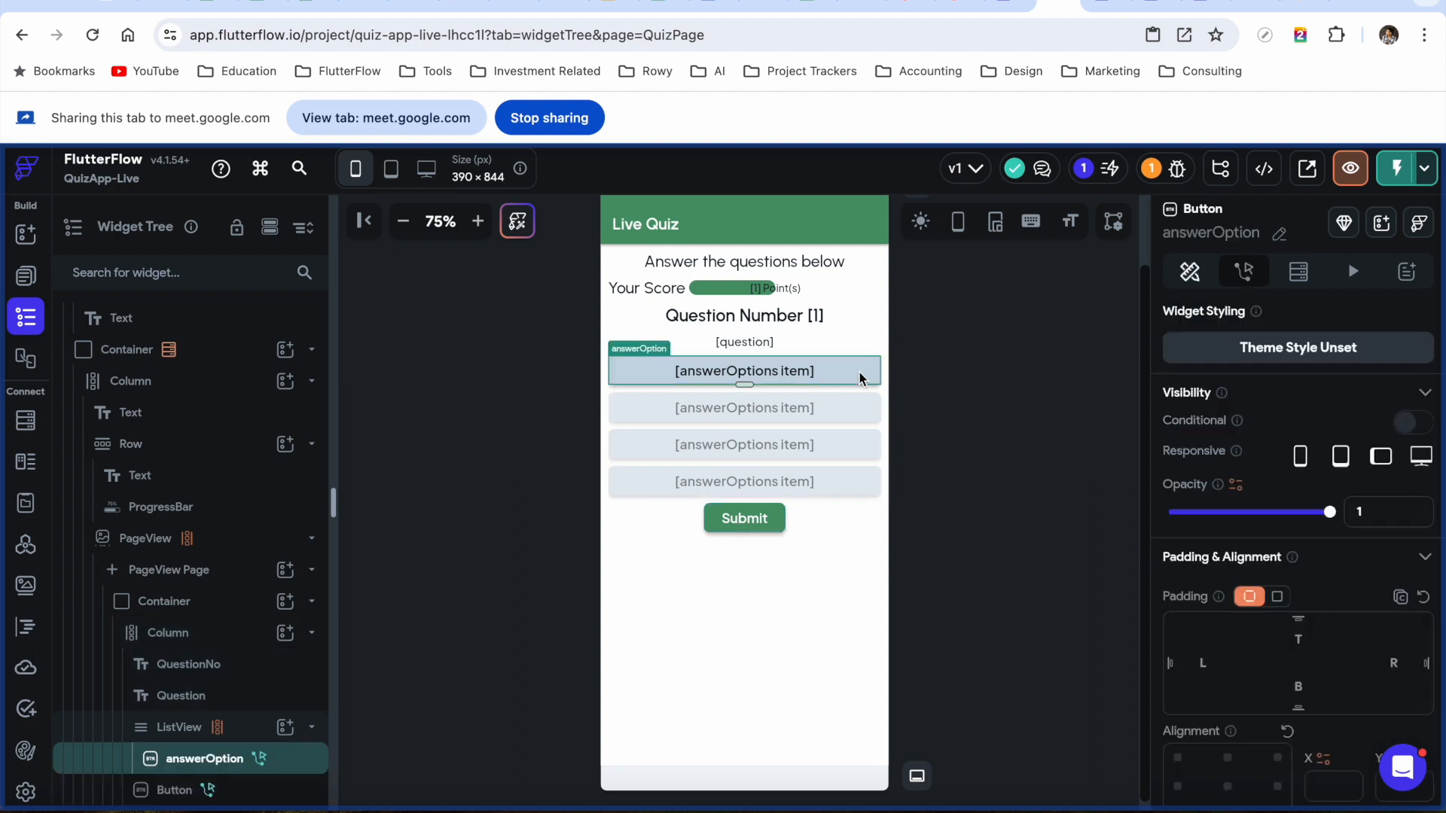
scroll(1249, 688, down, 5)
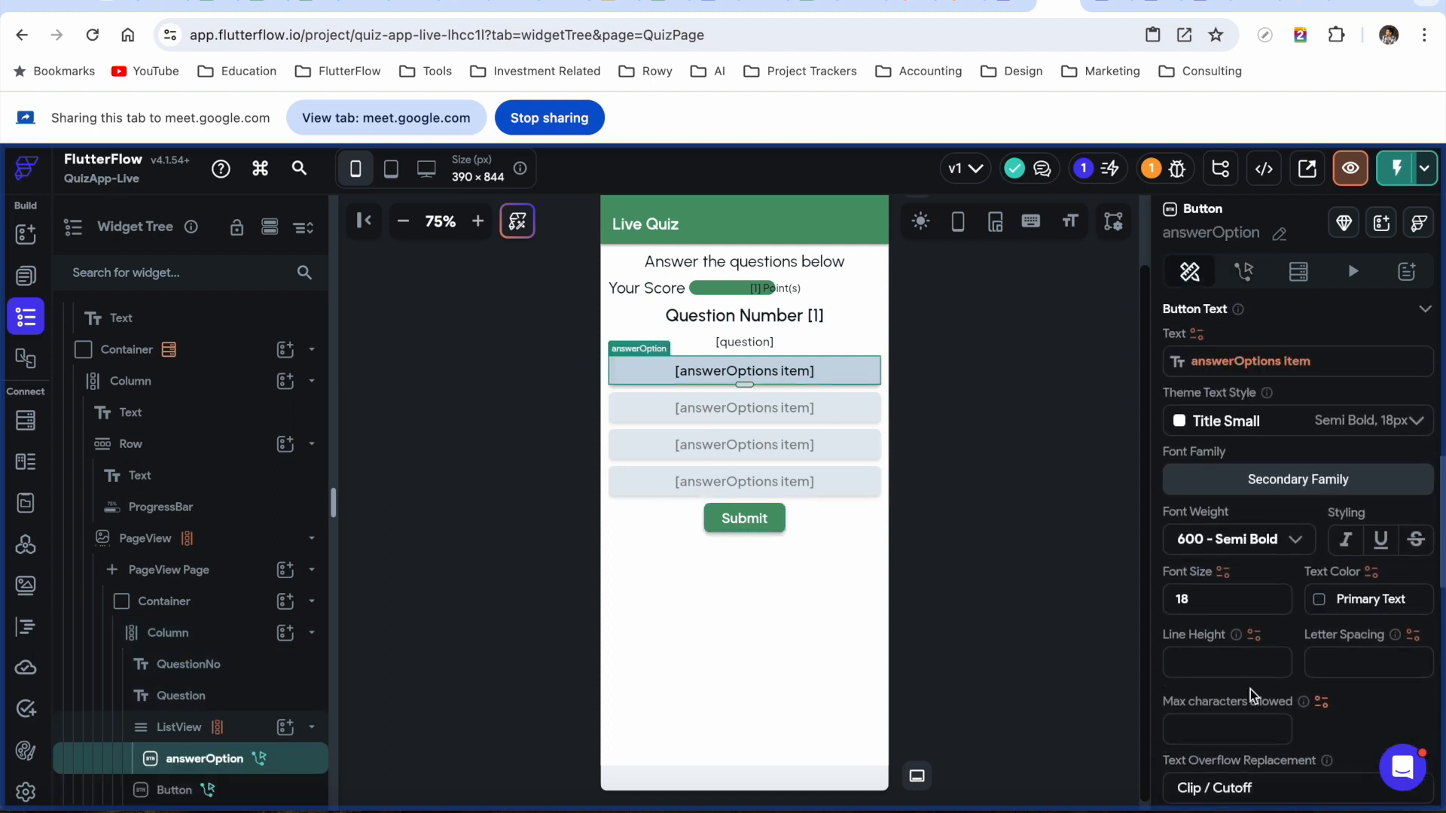
scroll(1249, 693, down, 5)
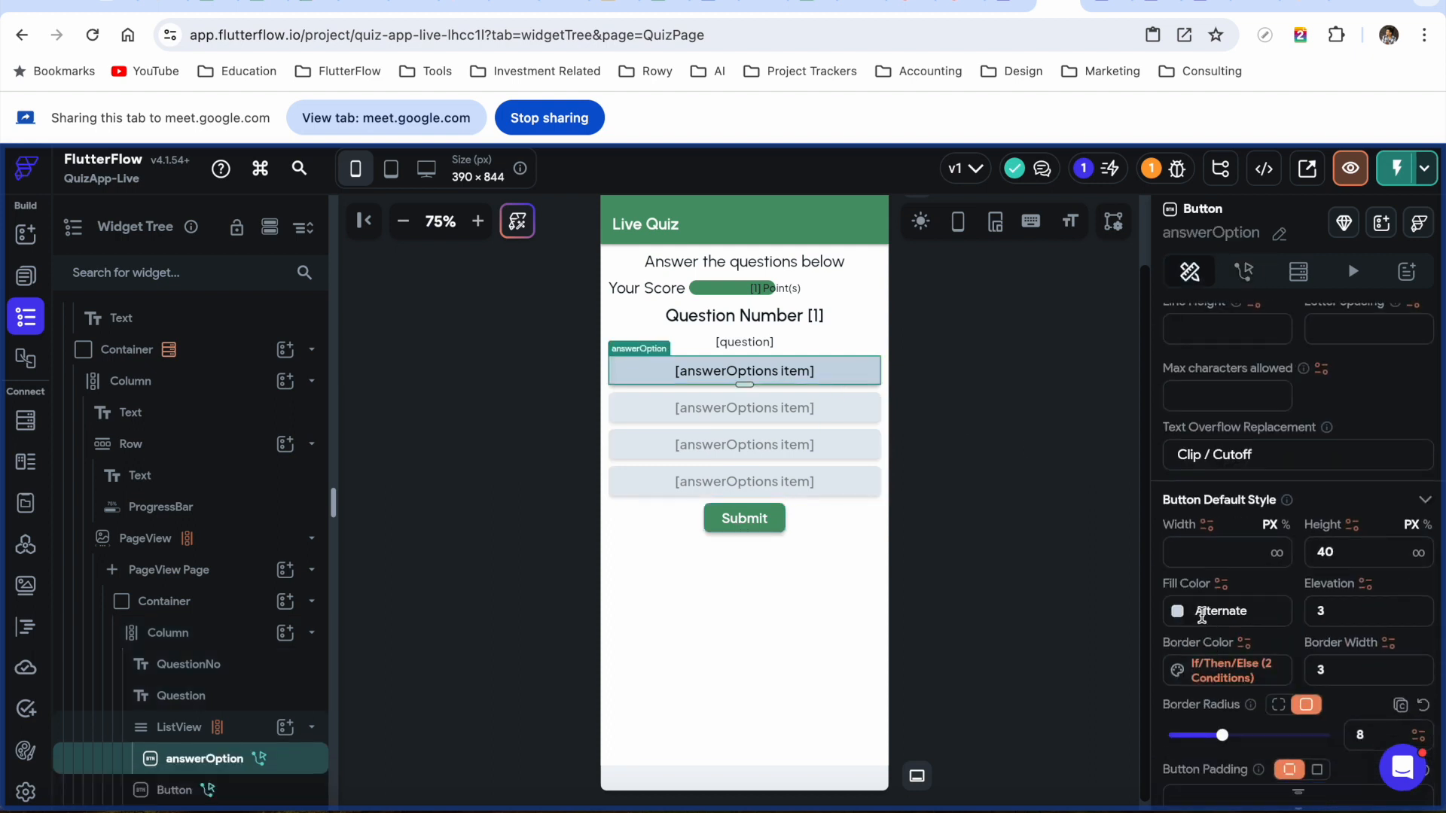
click(1223, 679)
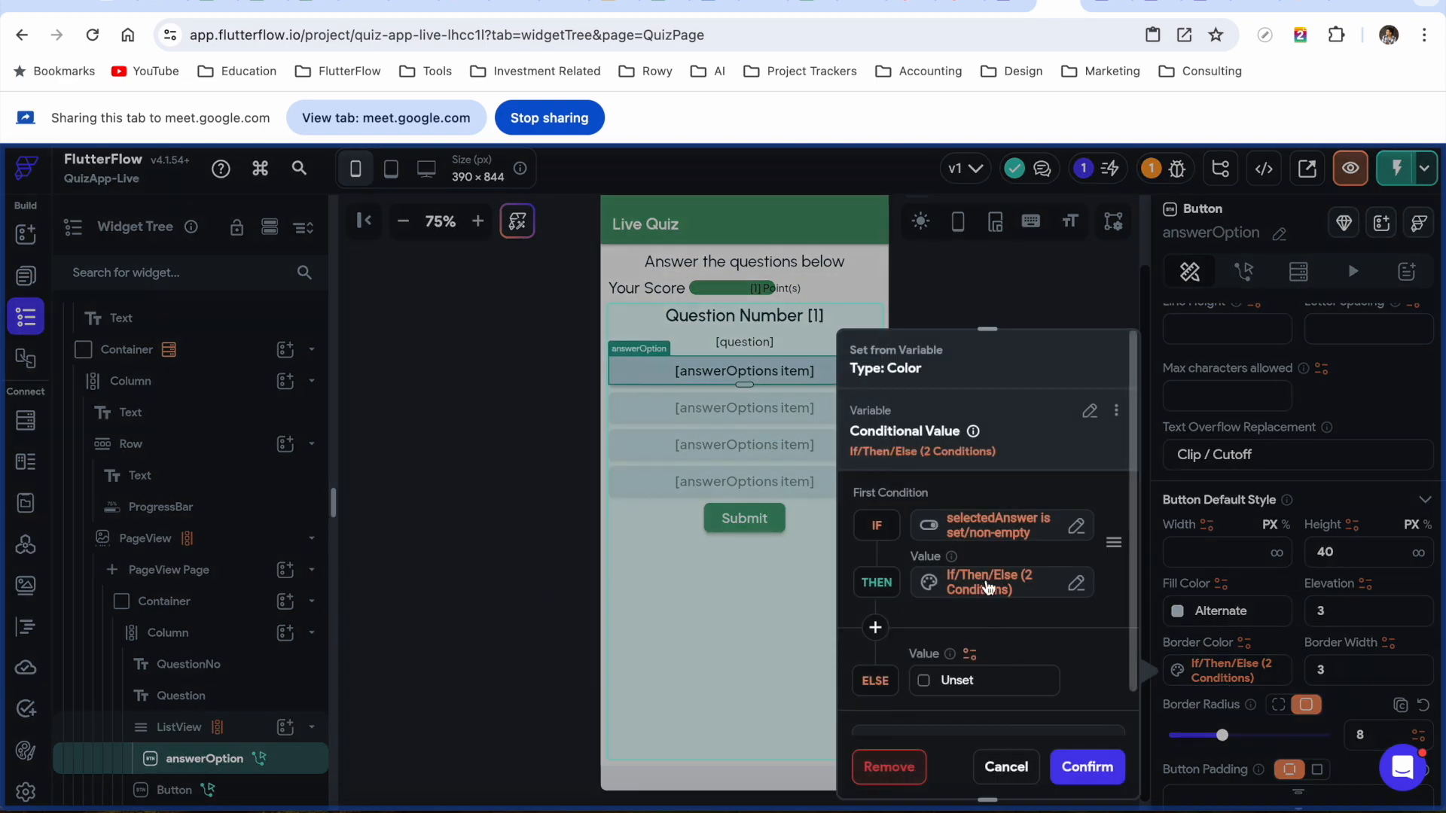
click(988, 583)
scroll(767, 623, down, 1)
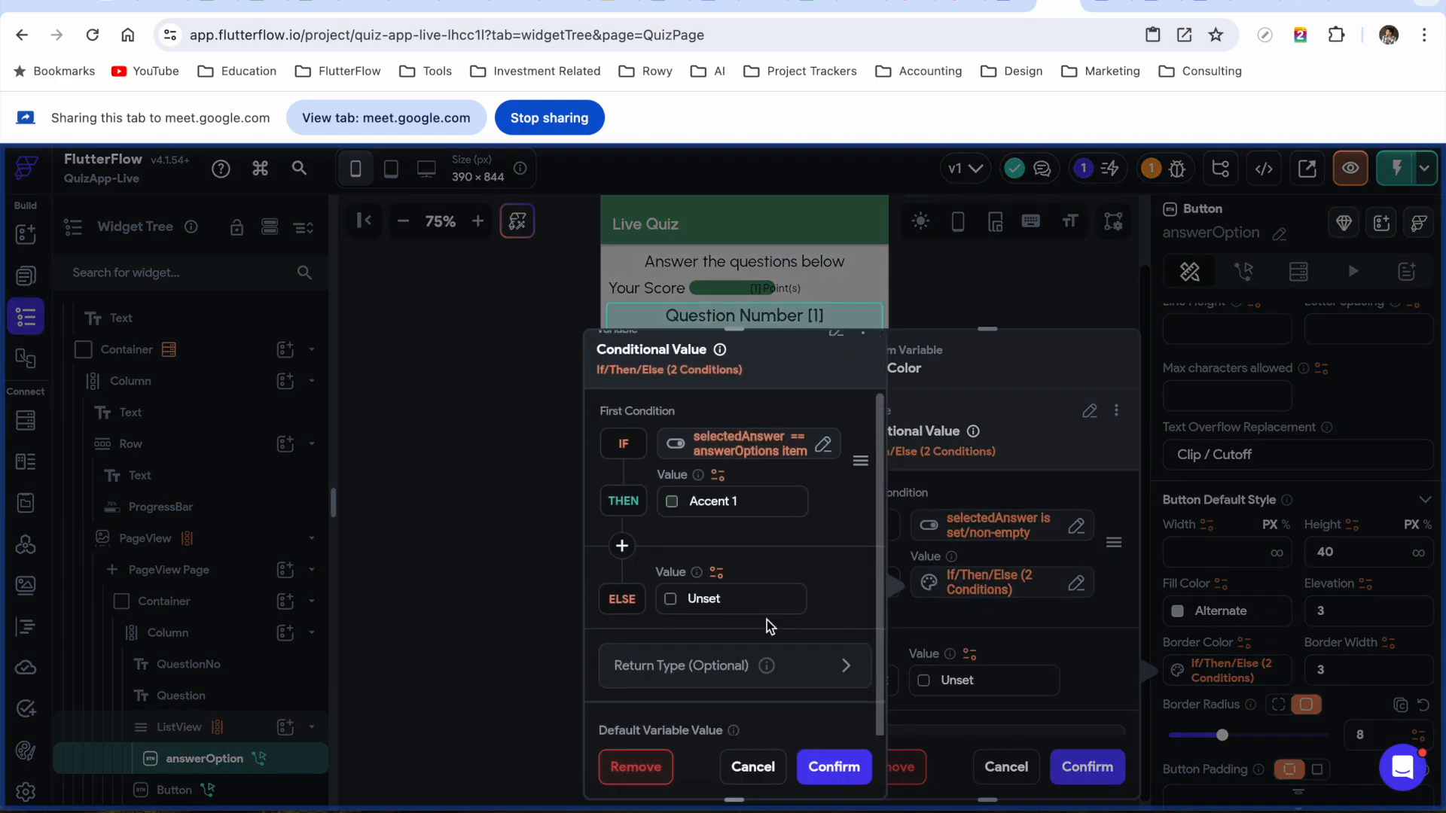
click(672, 502)
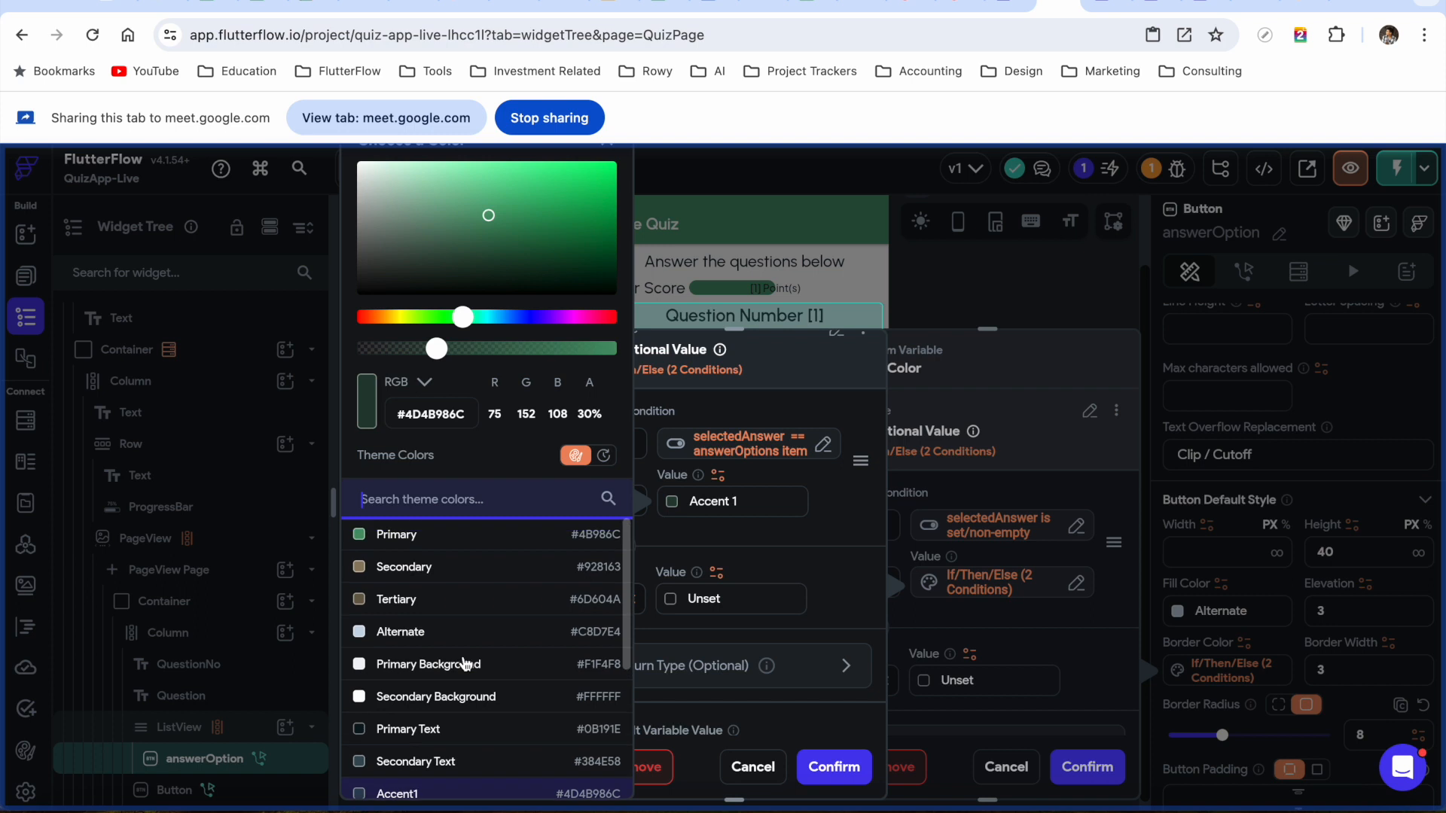
Change the chosen-answer border colour to purple #4D221AEE, confirm both dialogs, and switch to Test mode
scroll(467, 663, down, 3)
scroll(468, 632, up, 3)
click(465, 320)
drag(566, 325, 531, 317)
drag(487, 215, 588, 171)
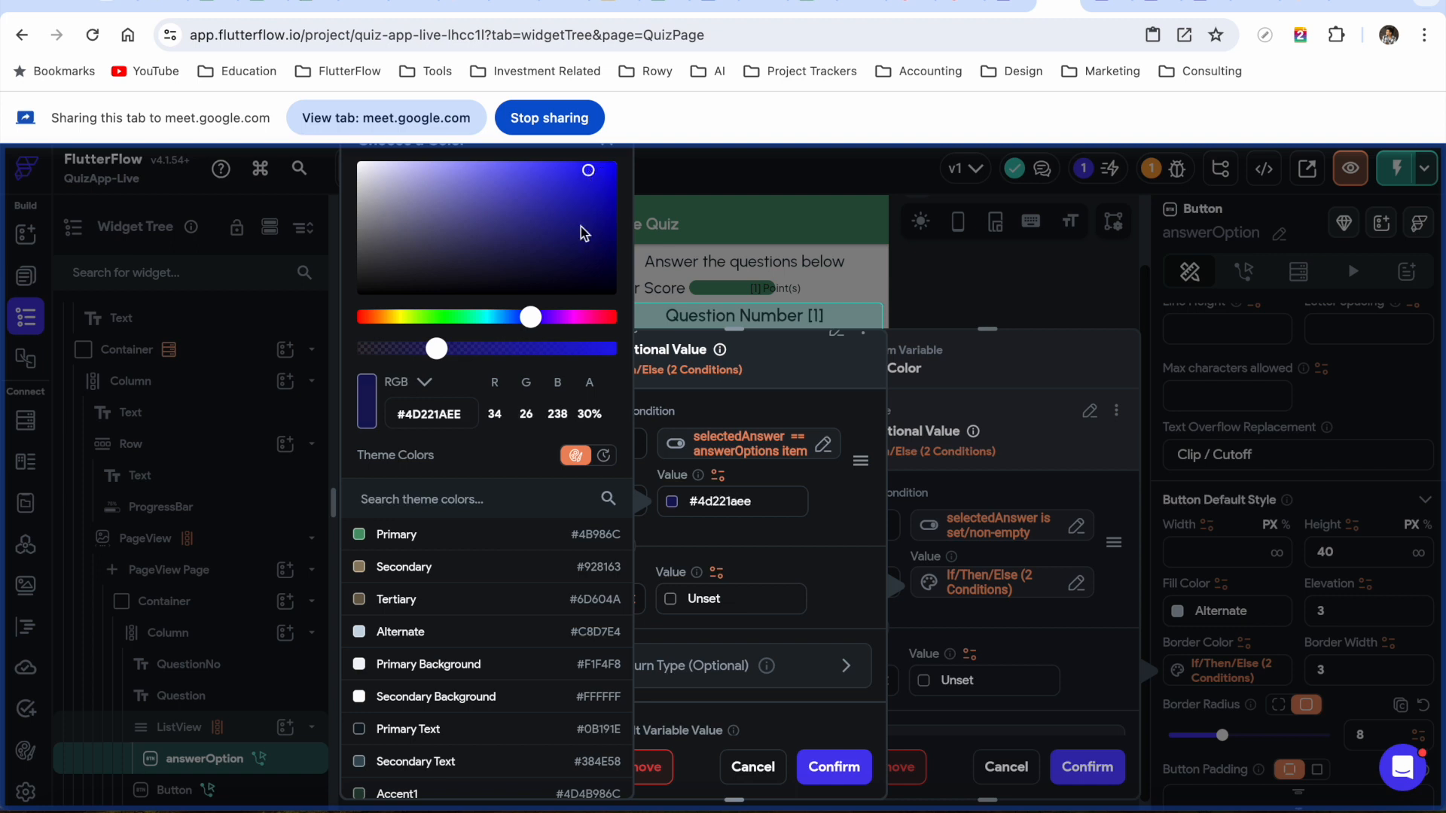
scroll(555, 674, down, 3)
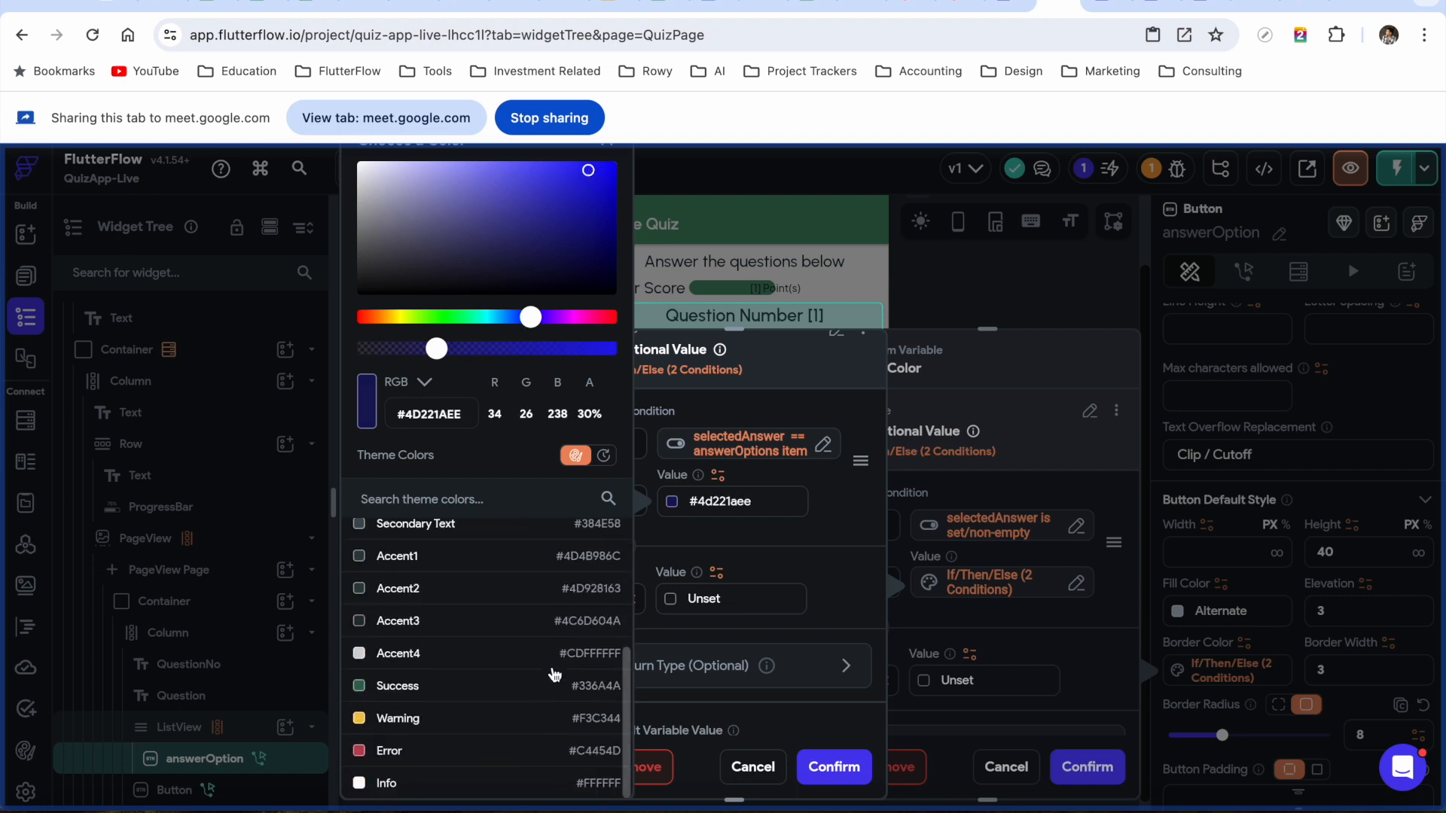
click(834, 568)
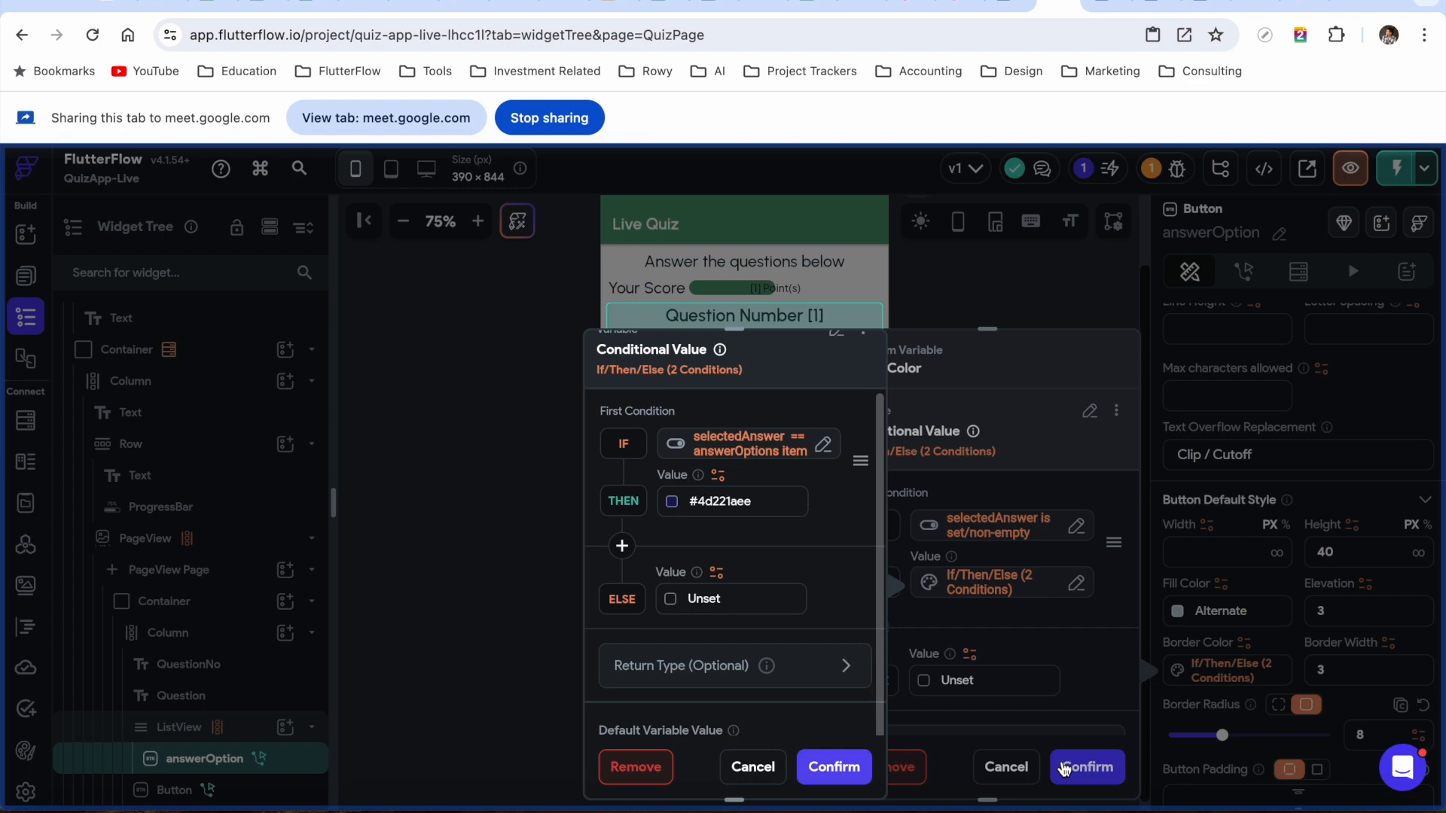
click(1064, 768)
click(1093, 768)
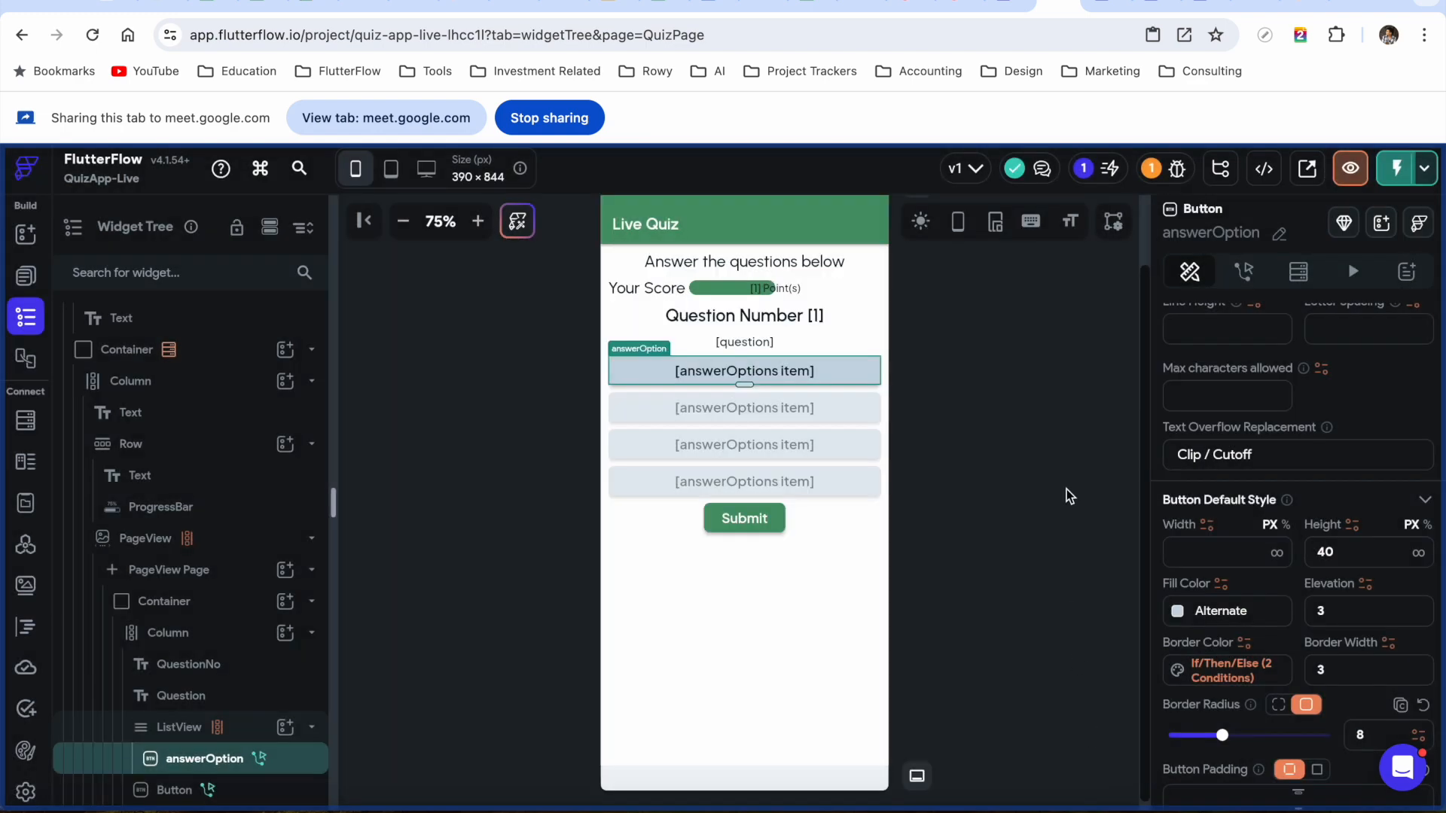
click(1070, 8)
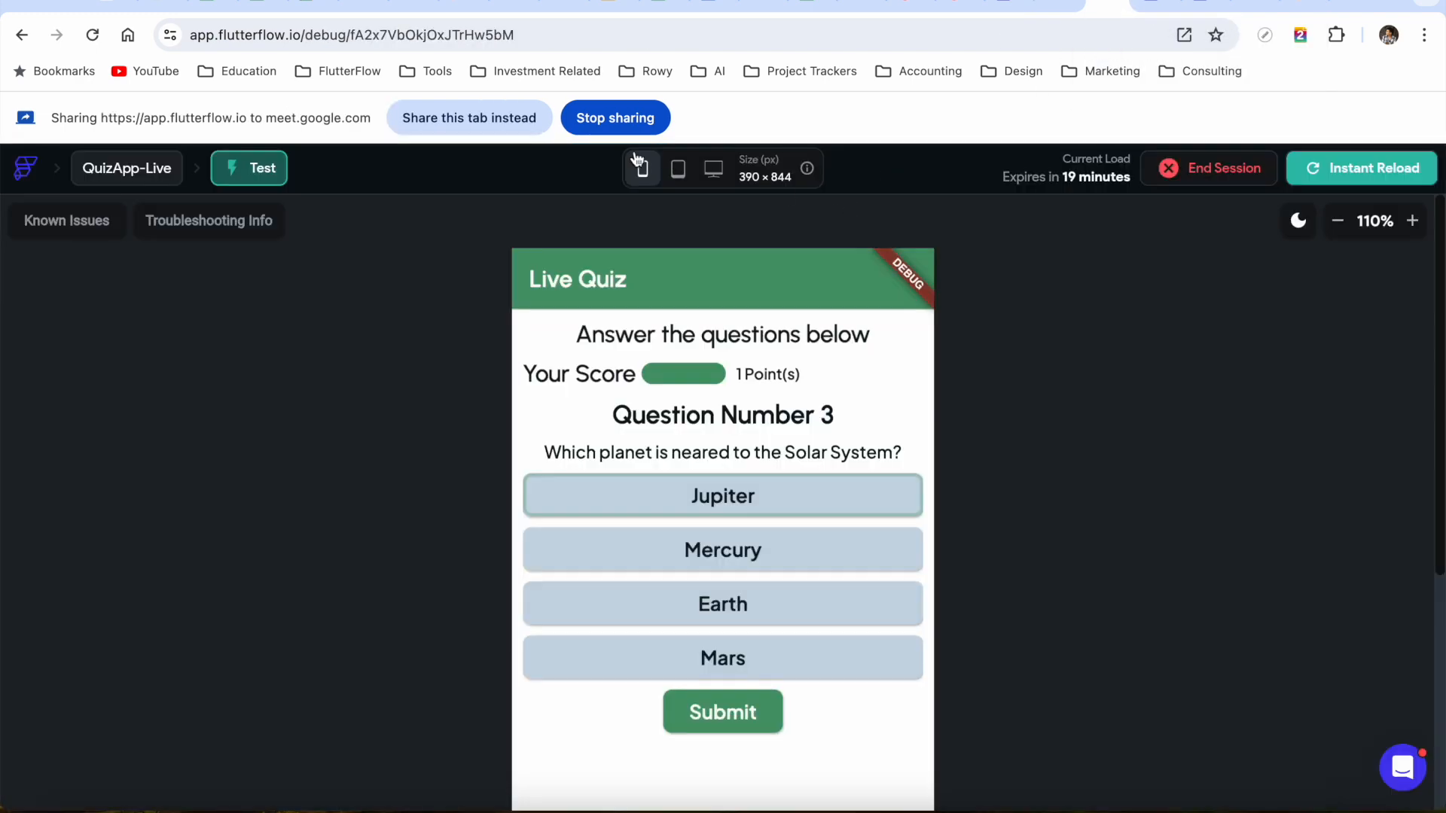
Instant-reload the test app, share the preview tab, and zoom the phone preview to 80%
click(1306, 173)
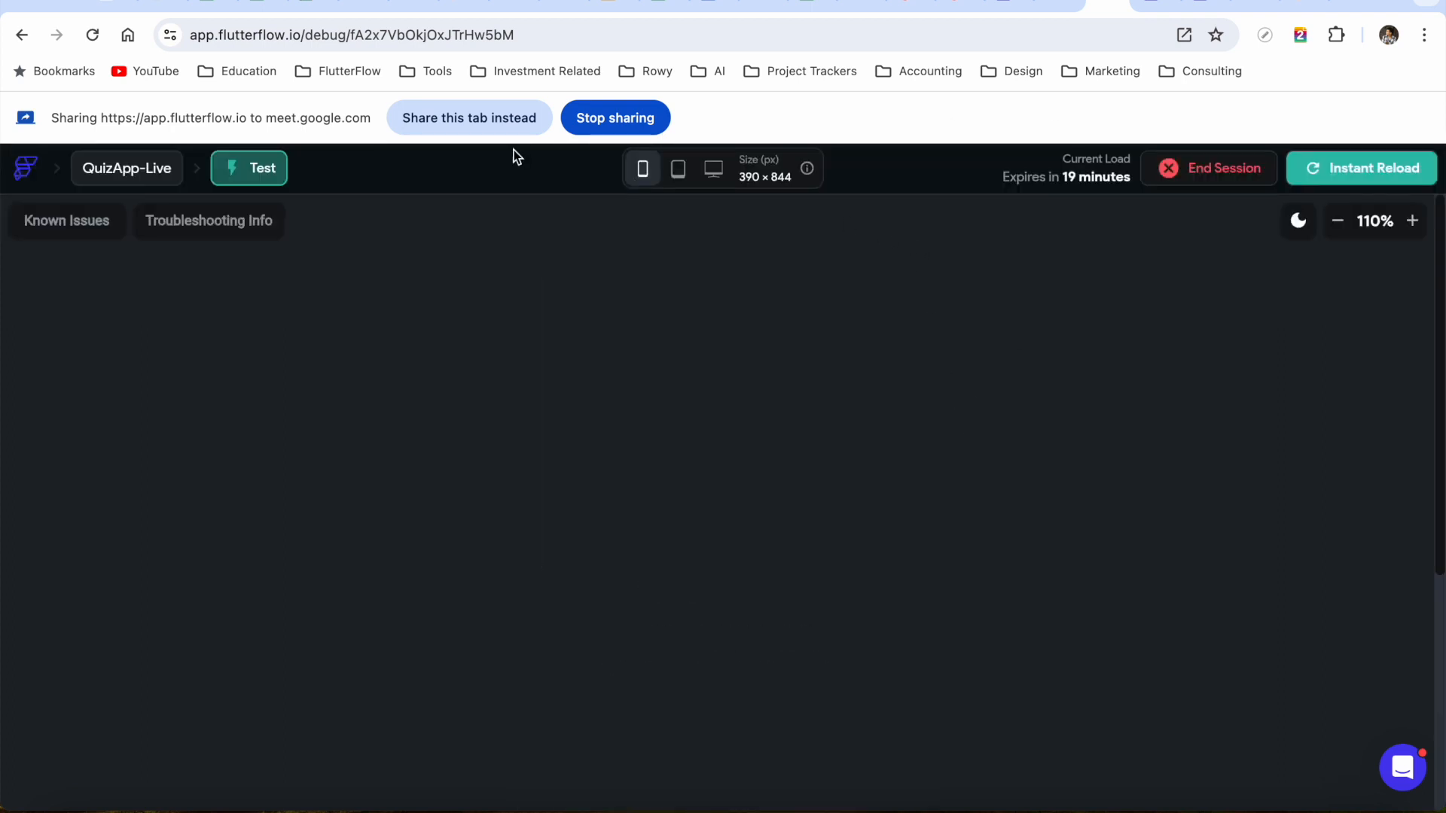
click(477, 123)
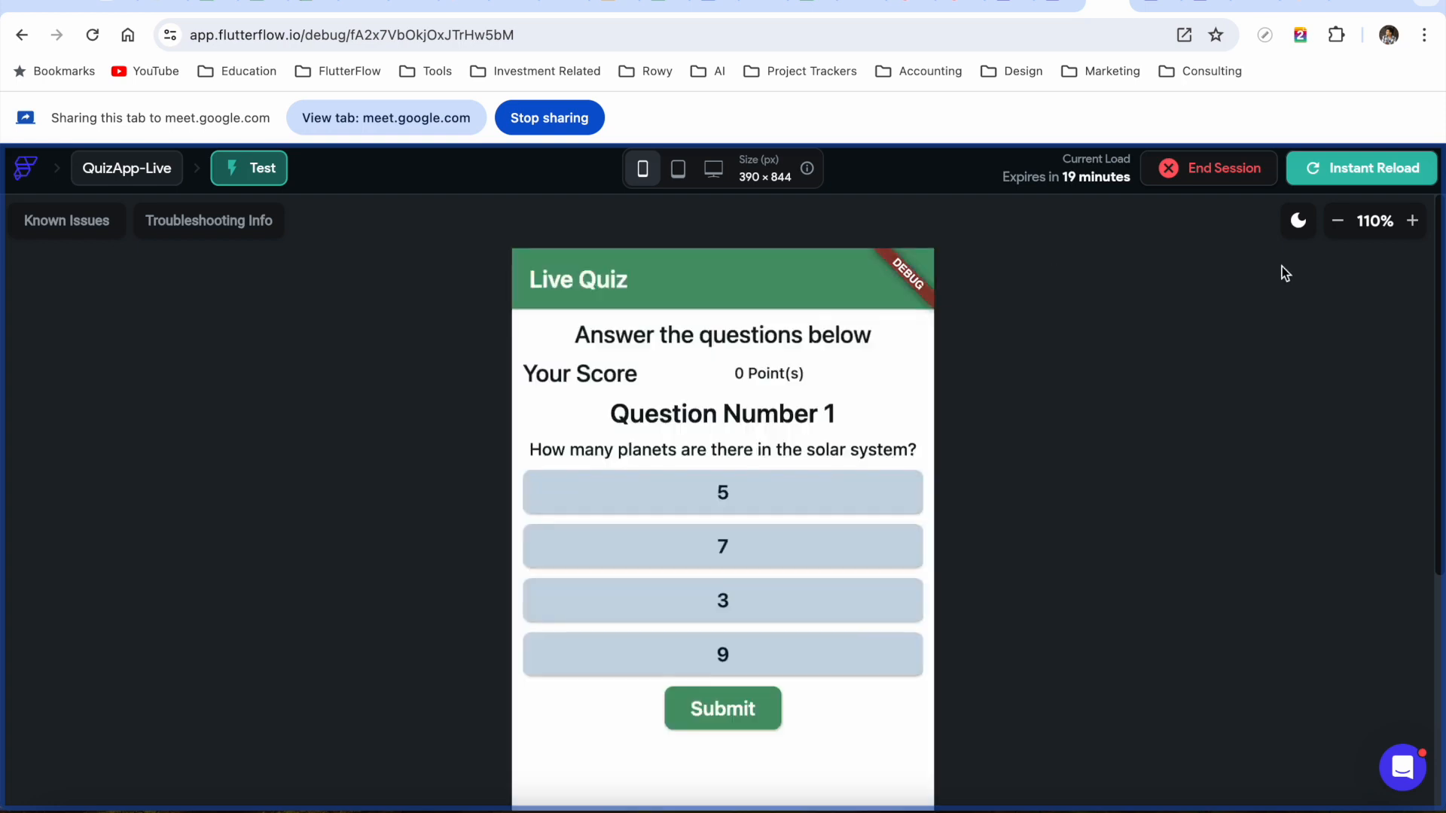
click(1337, 220)
click(1338, 220)
click(1337, 221)
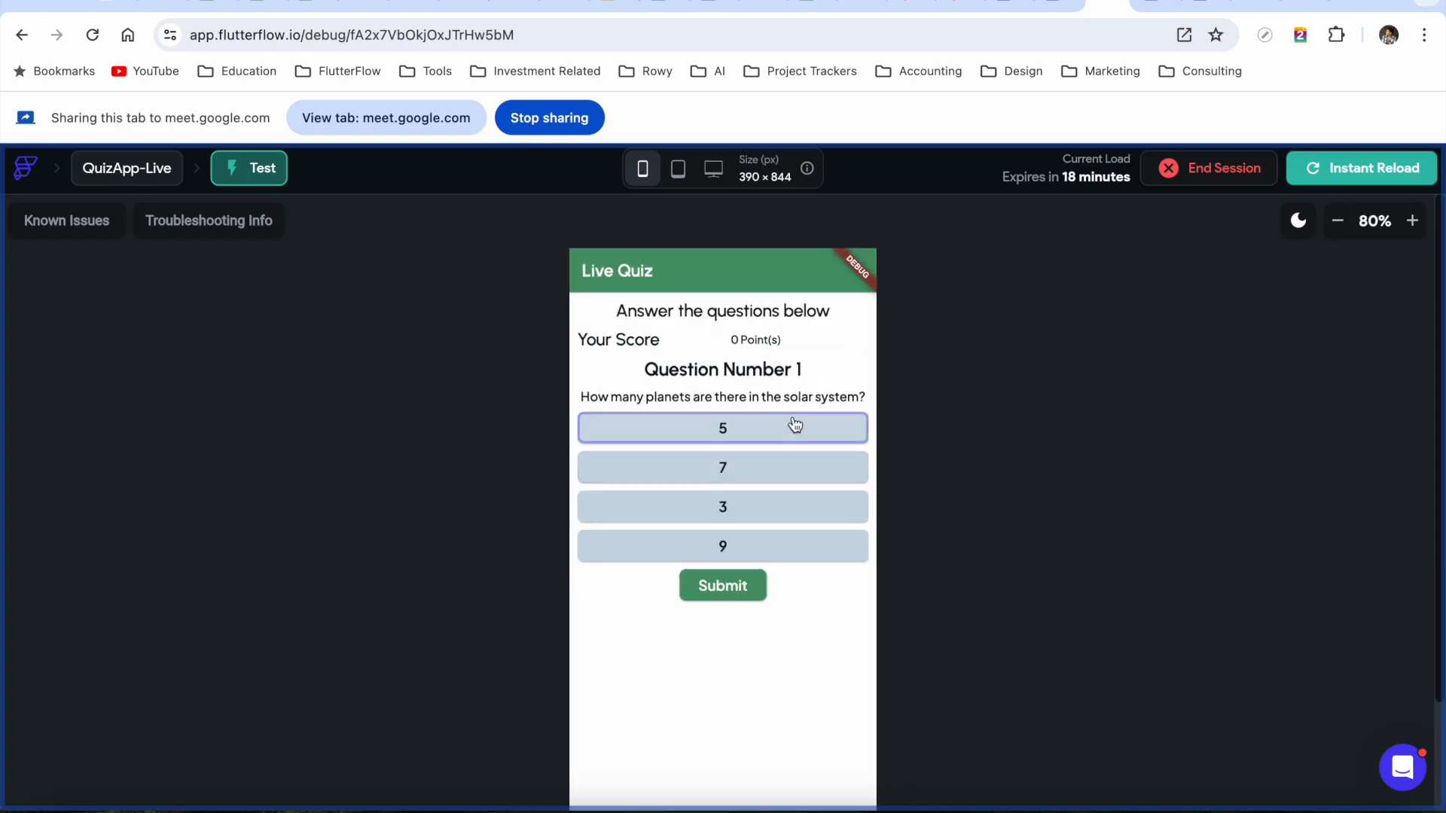
Answer and submit questions 1–3 with 9, Jupiter and Earth, then return to Google Meet
click(769, 556)
click(738, 592)
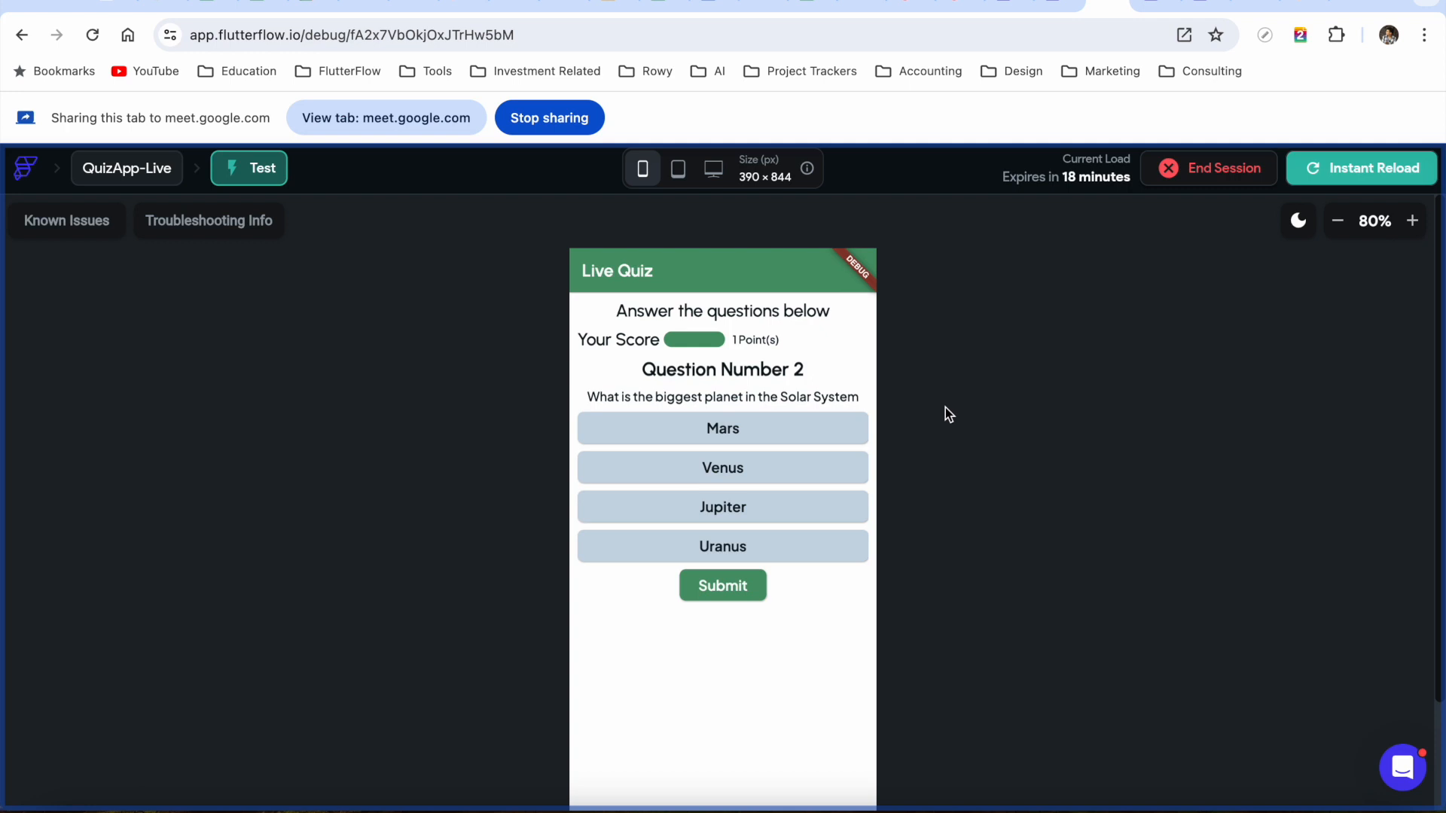
click(718, 518)
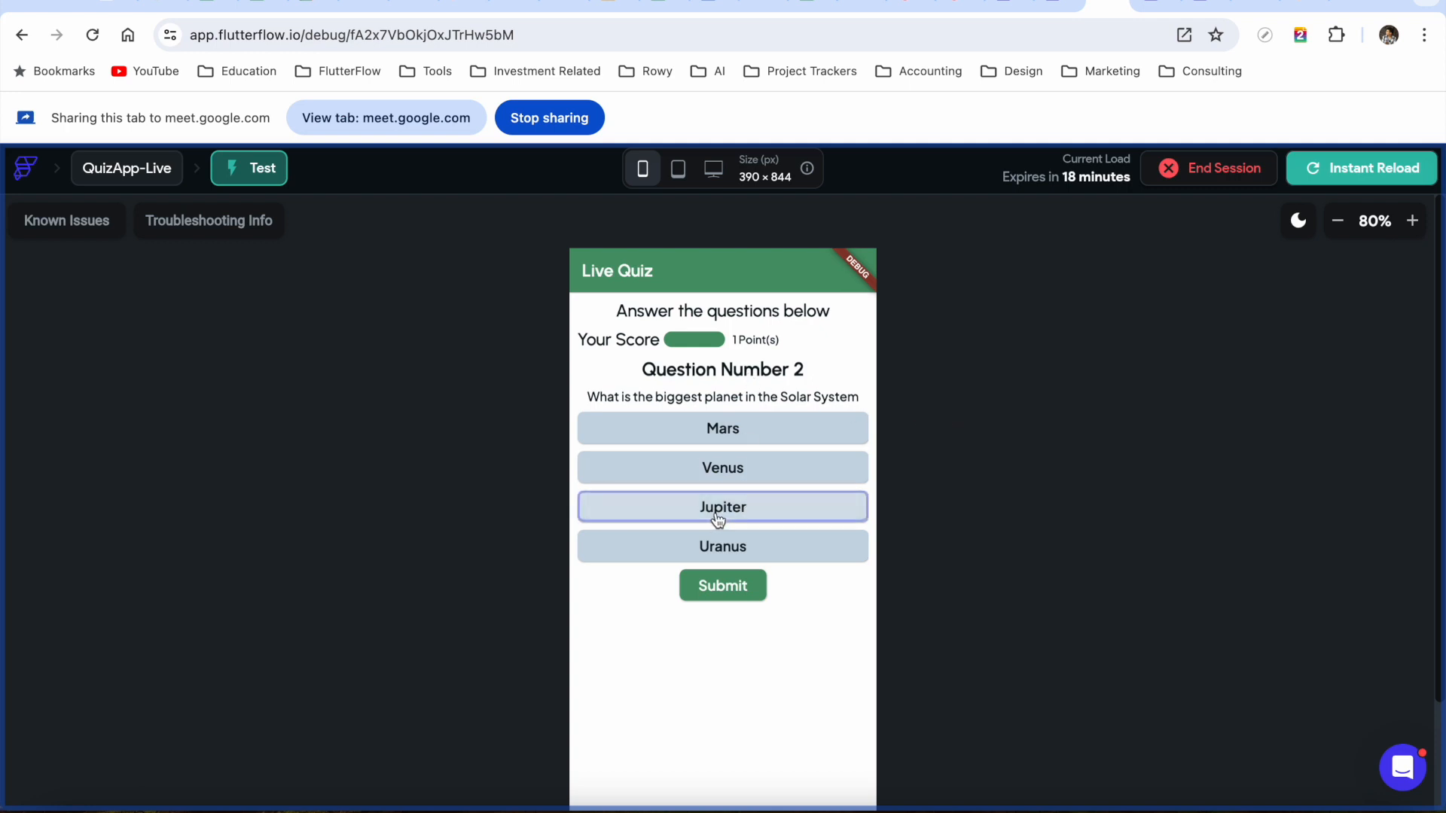
click(727, 593)
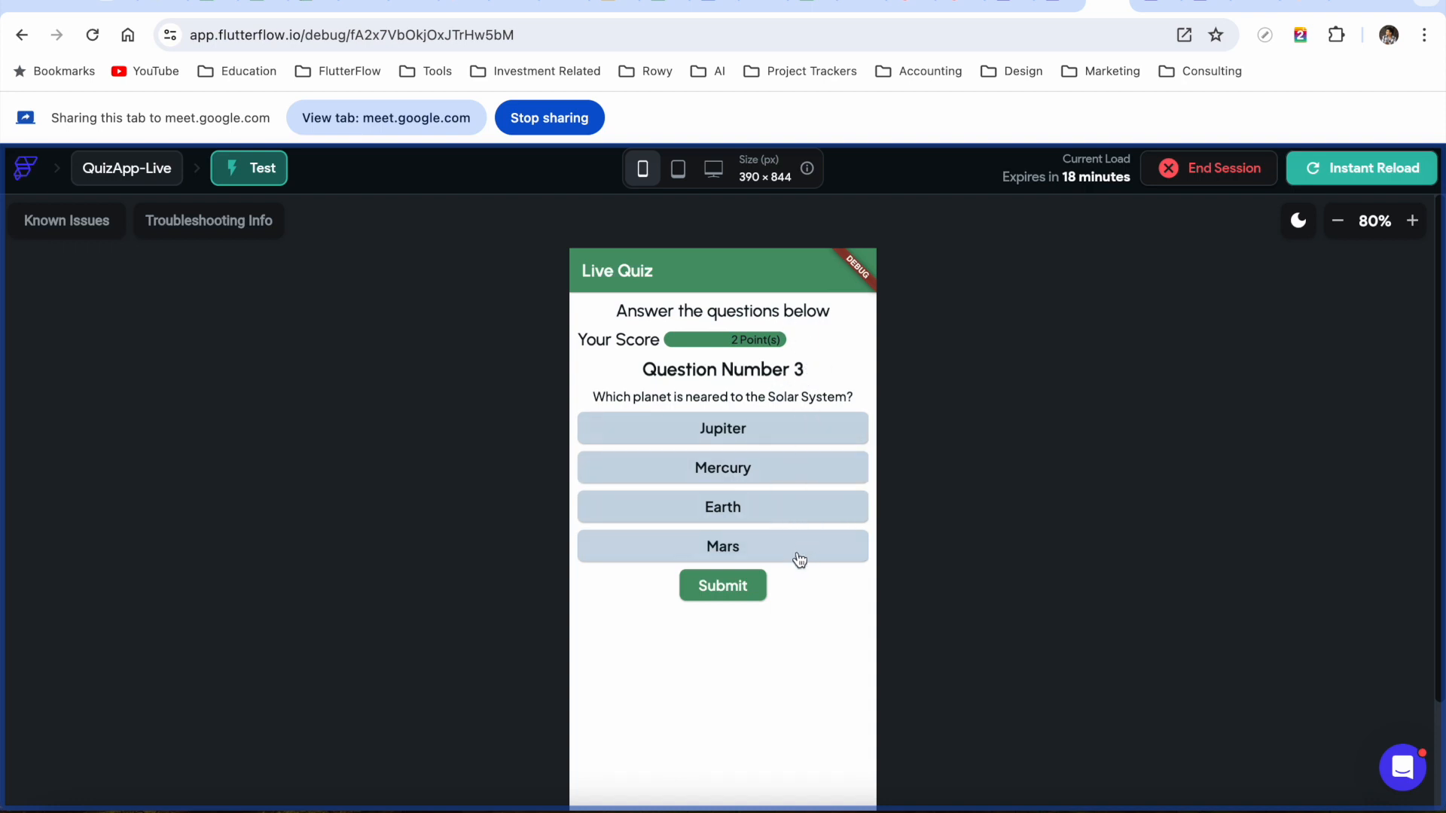
click(761, 508)
click(742, 589)
click(357, 6)
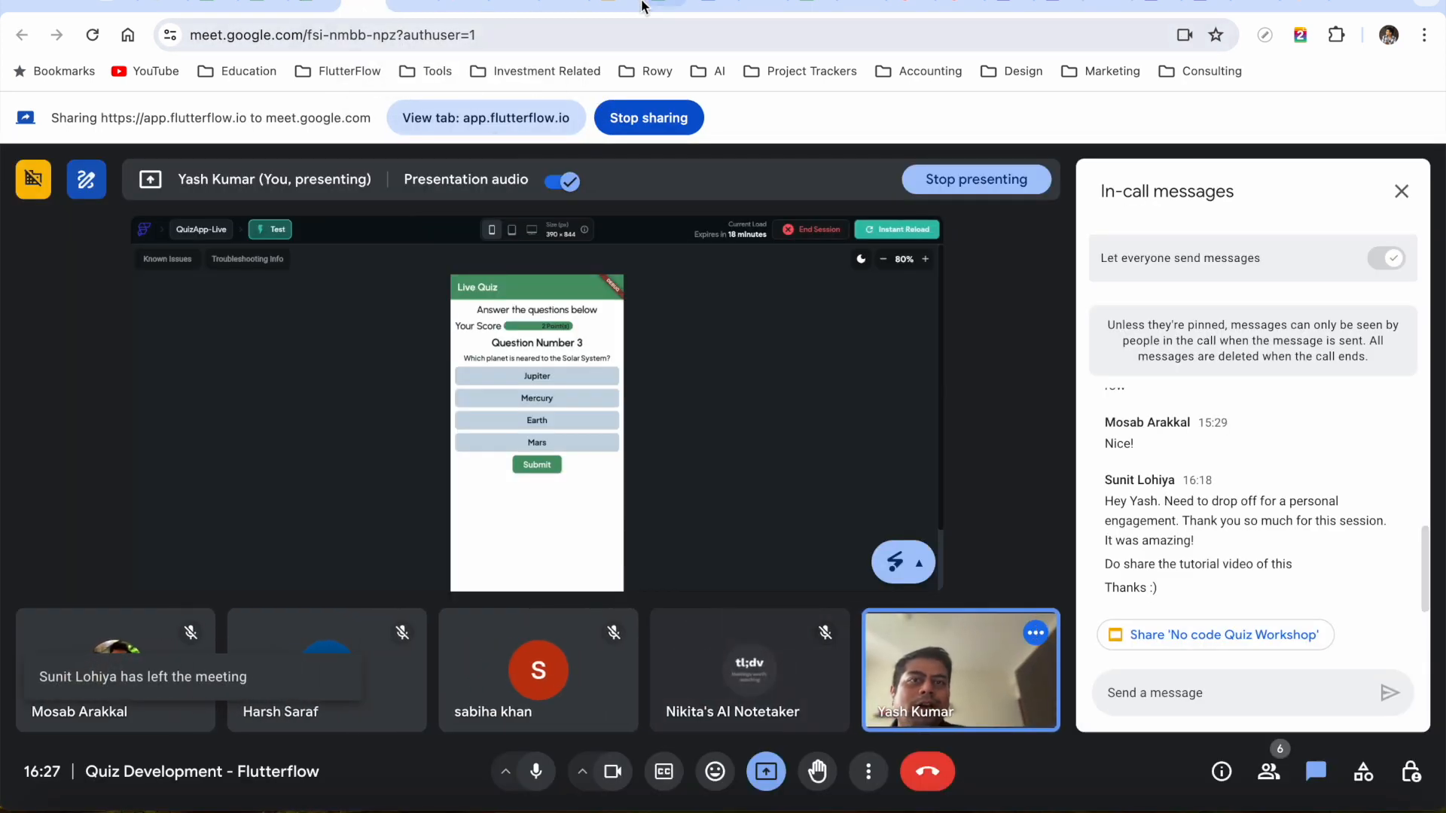